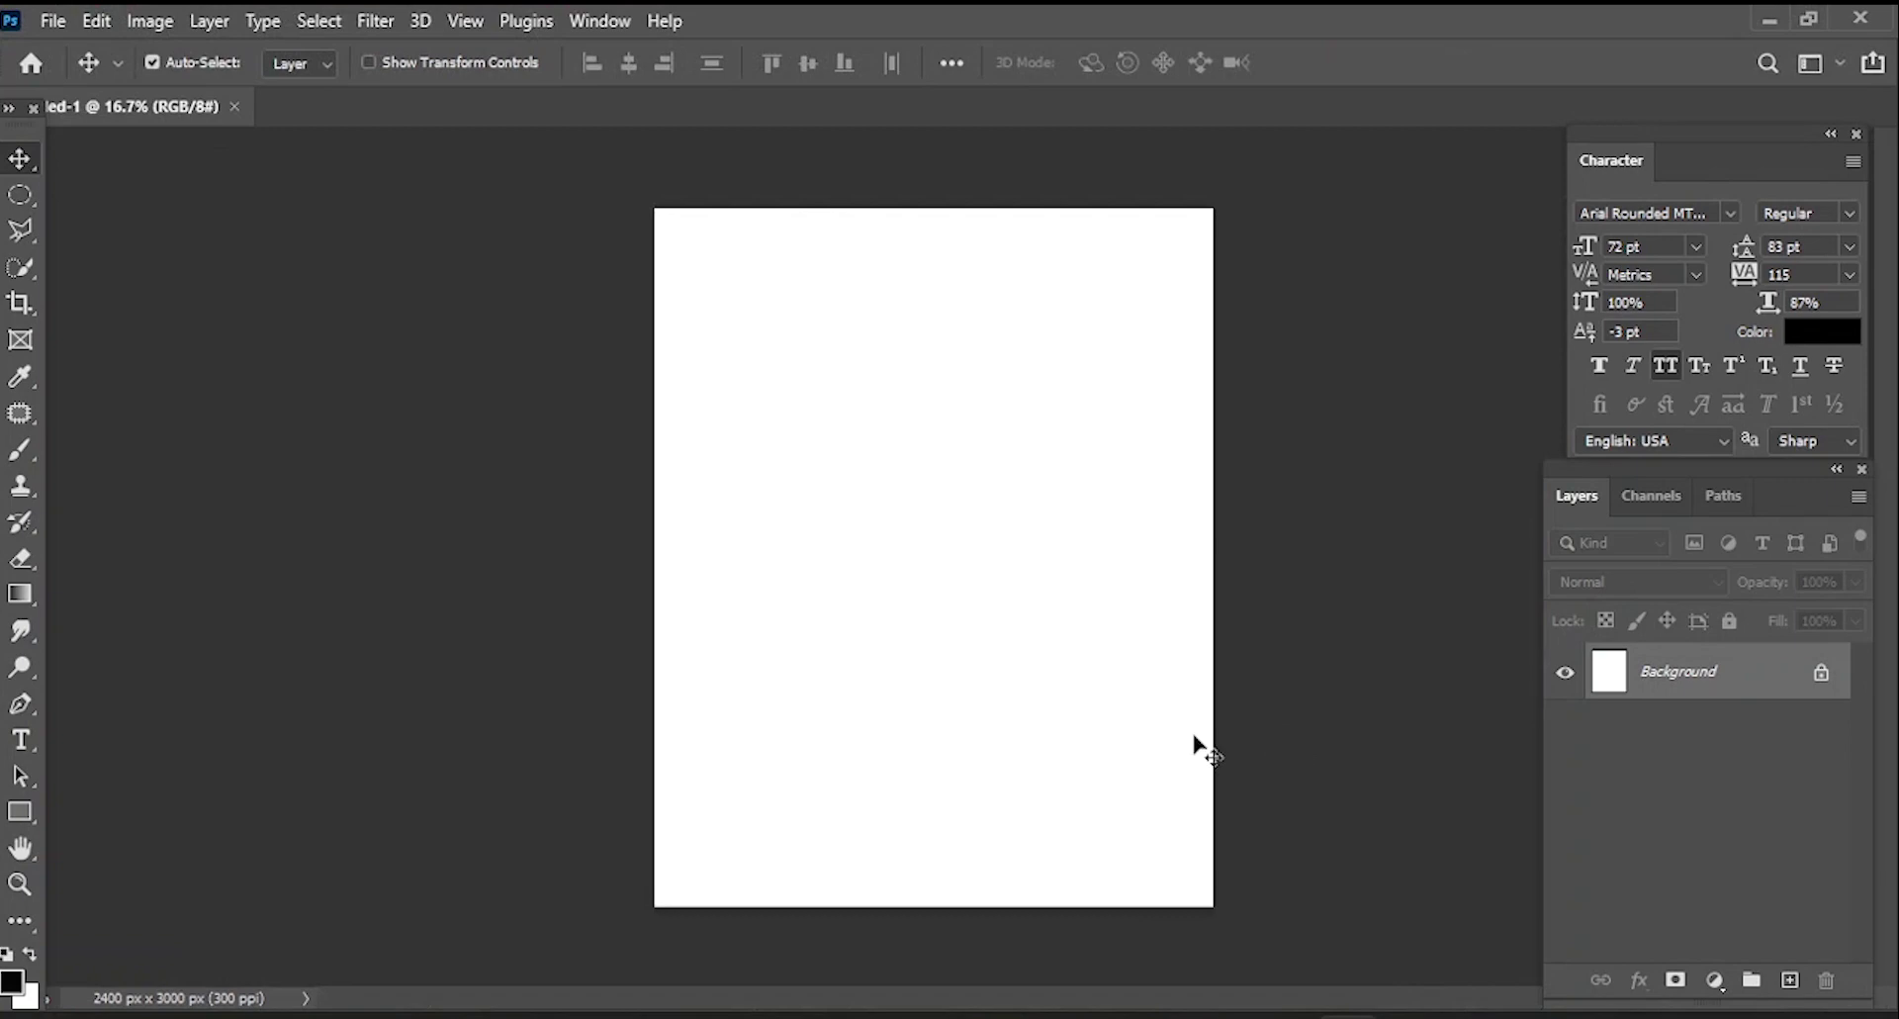
- Place the cloud-sea photo as an embedded layer and enlarge it to fill the lower canvas
left_click(53, 21)
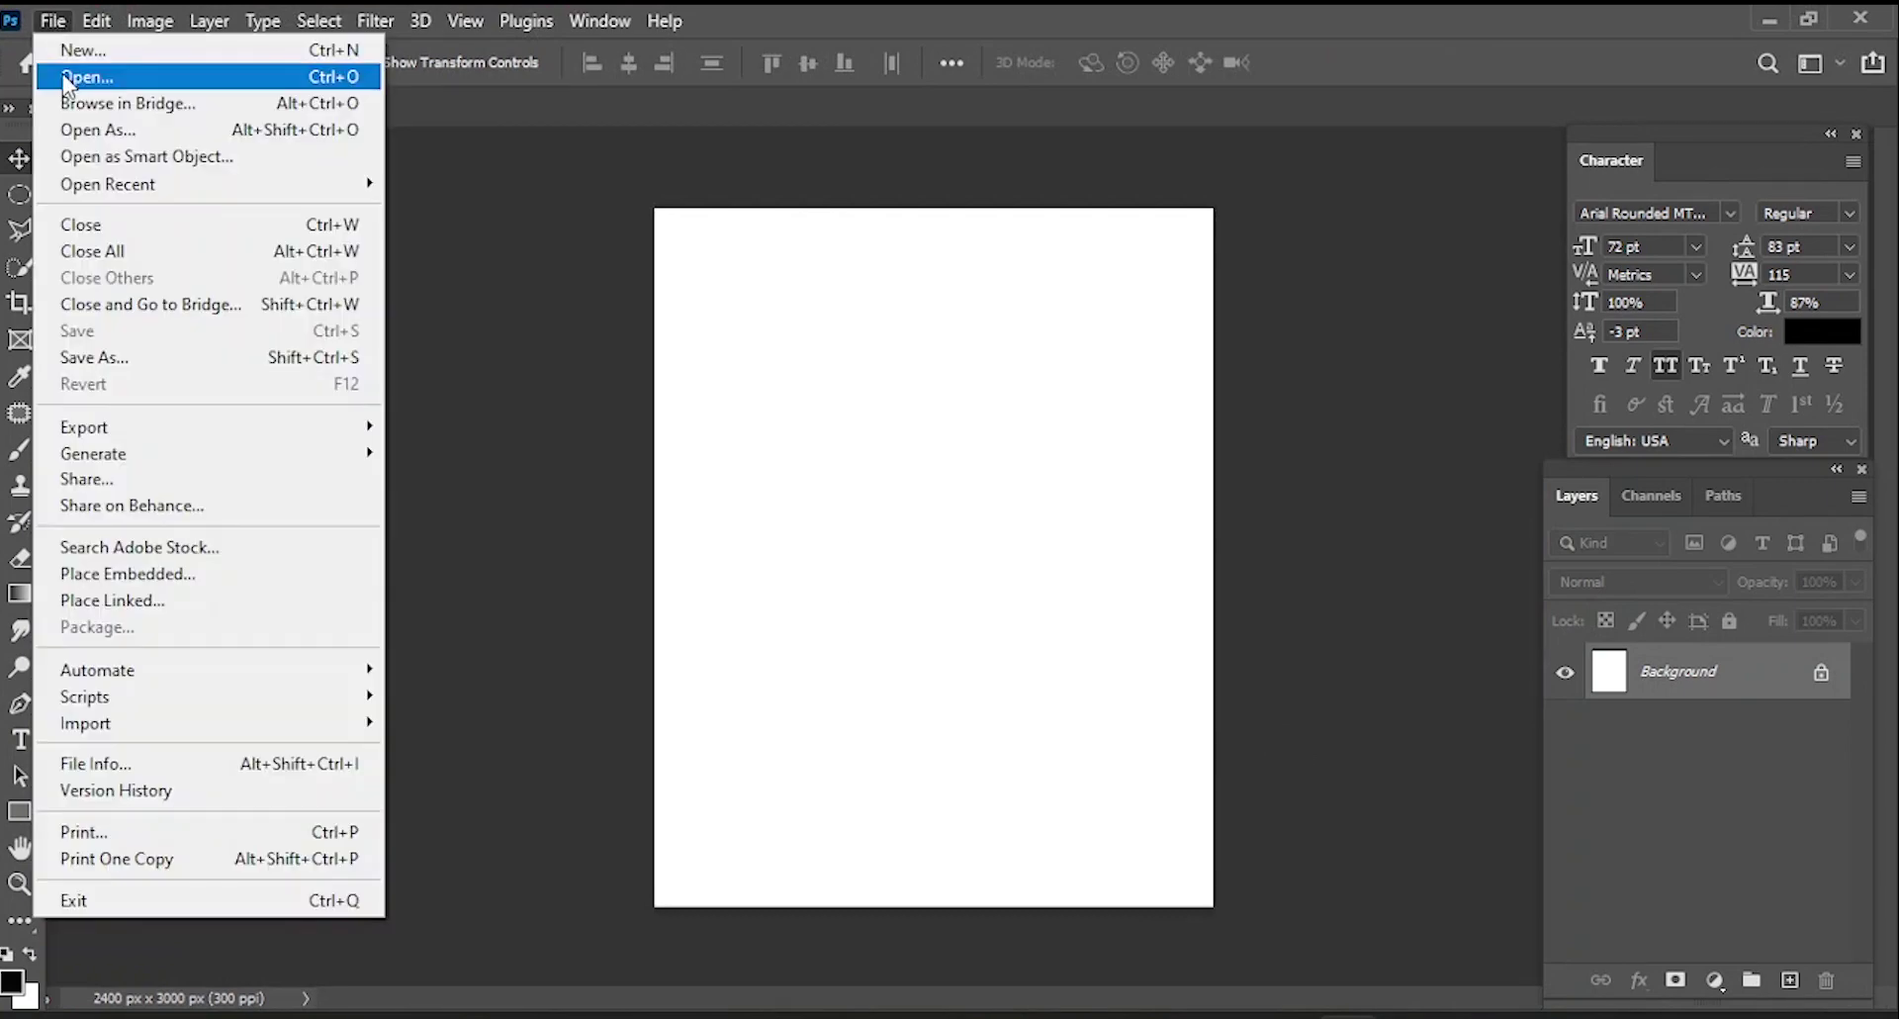
left_click(233, 573)
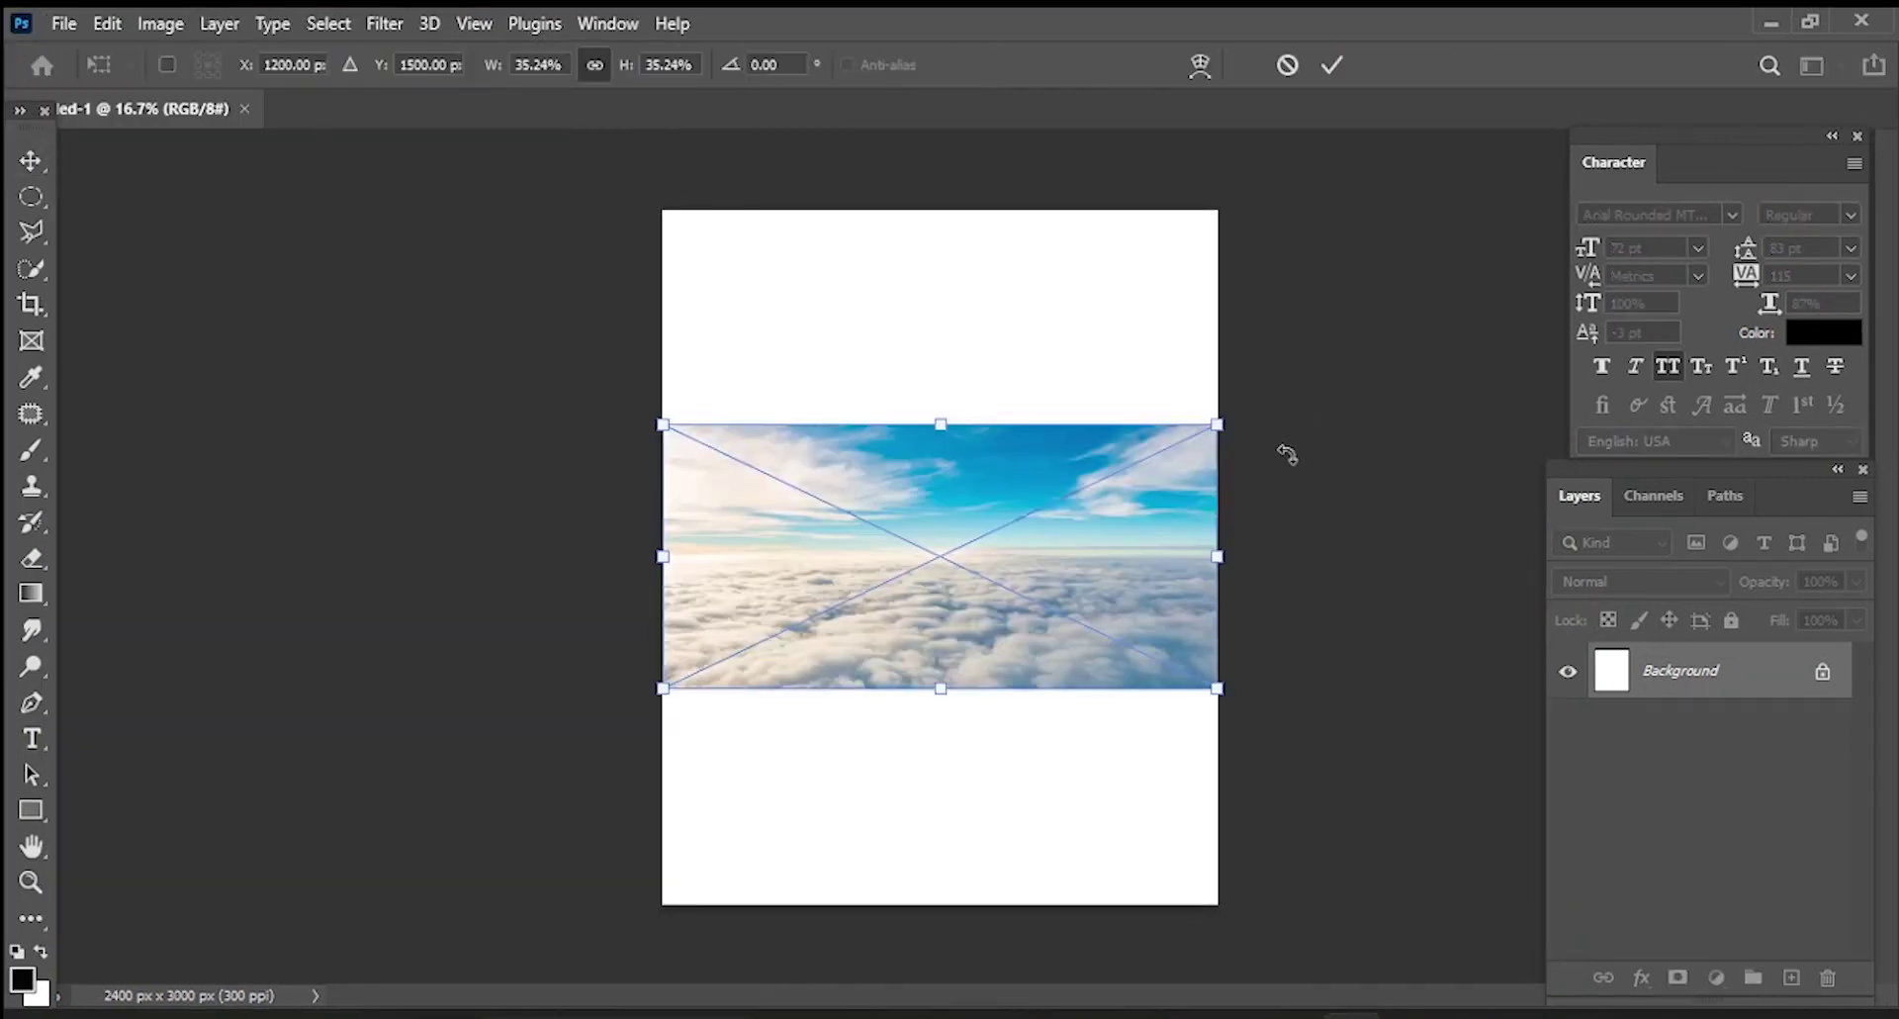
mouse_move(1056, 482)
left_mouse_down()
mouse_move(981, 661)
mouse_move(940, 601)
mouse_move(939, 367)
left_mouse_up()
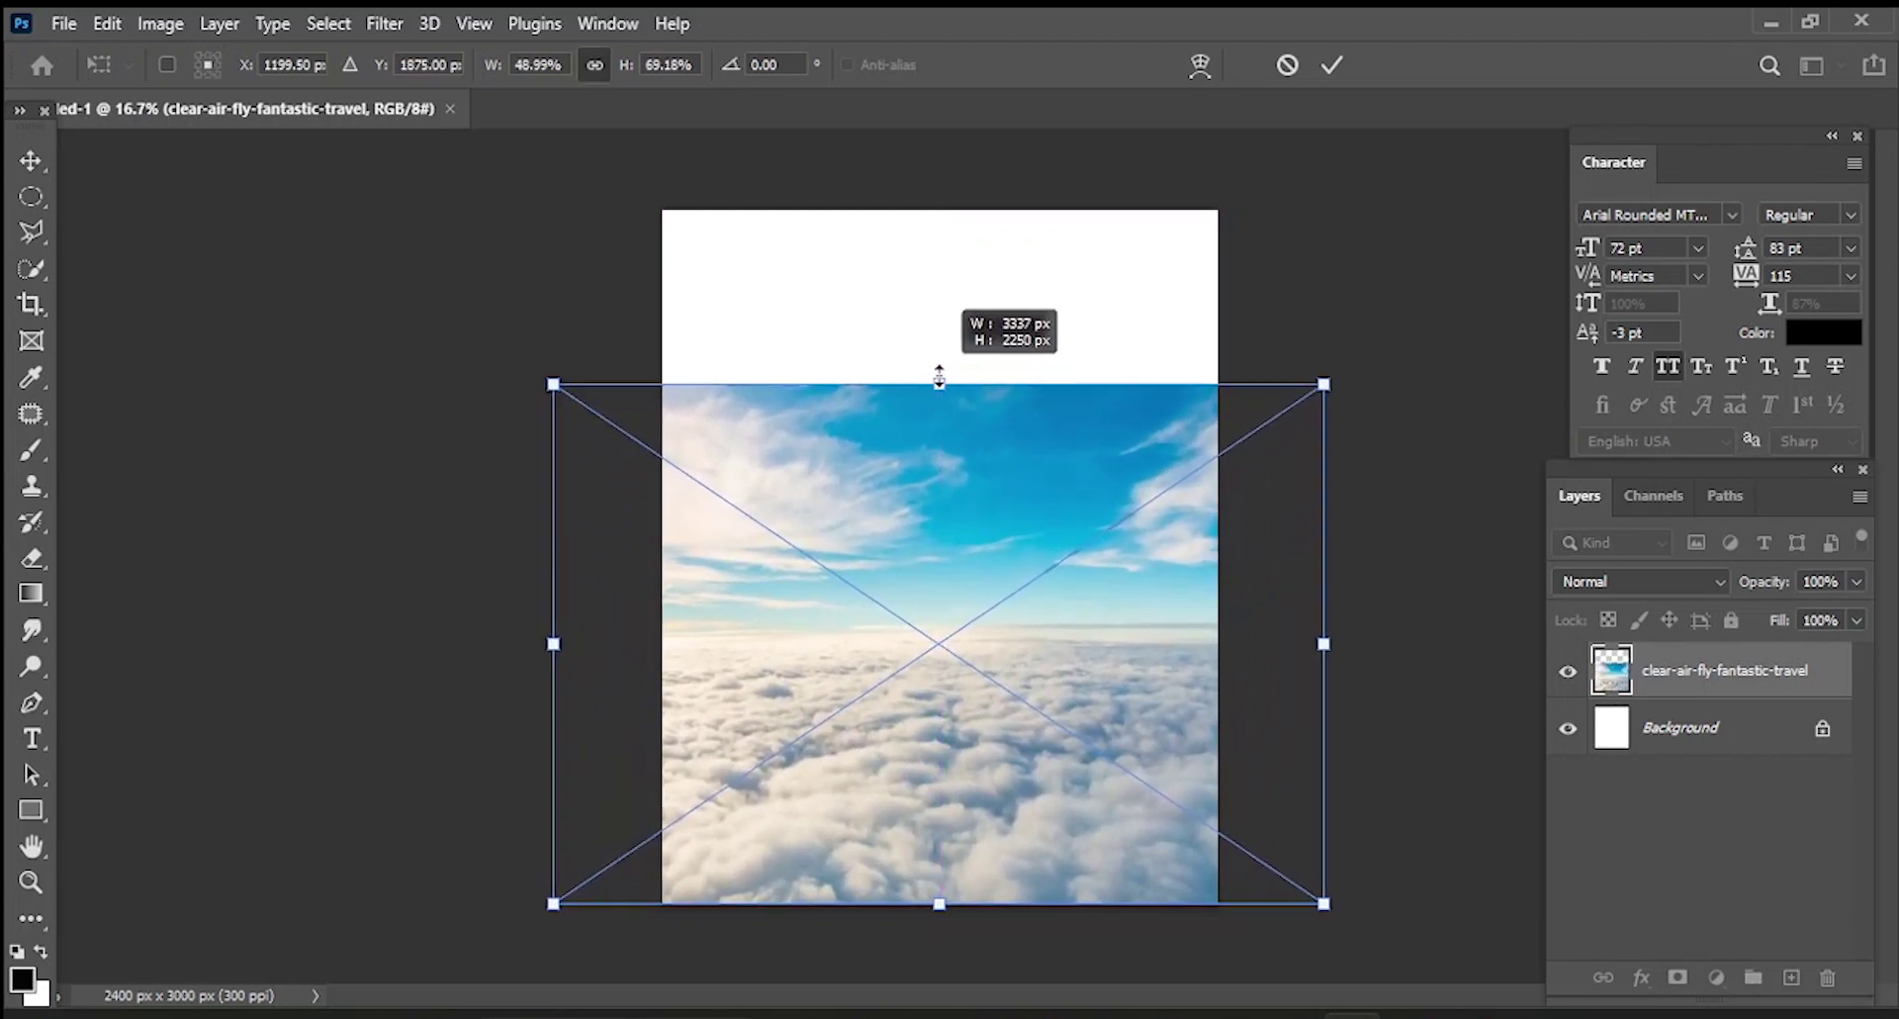
left_click(1333, 64)
- Place the sunset city photo above it, moved to the top and stretched to nearly fill the canvas
left_click(63, 22)
left_click(118, 569)
mouse_move(911, 631)
left_mouse_down()
mouse_move(941, 590)
mouse_move(947, 465)
left_mouse_up()
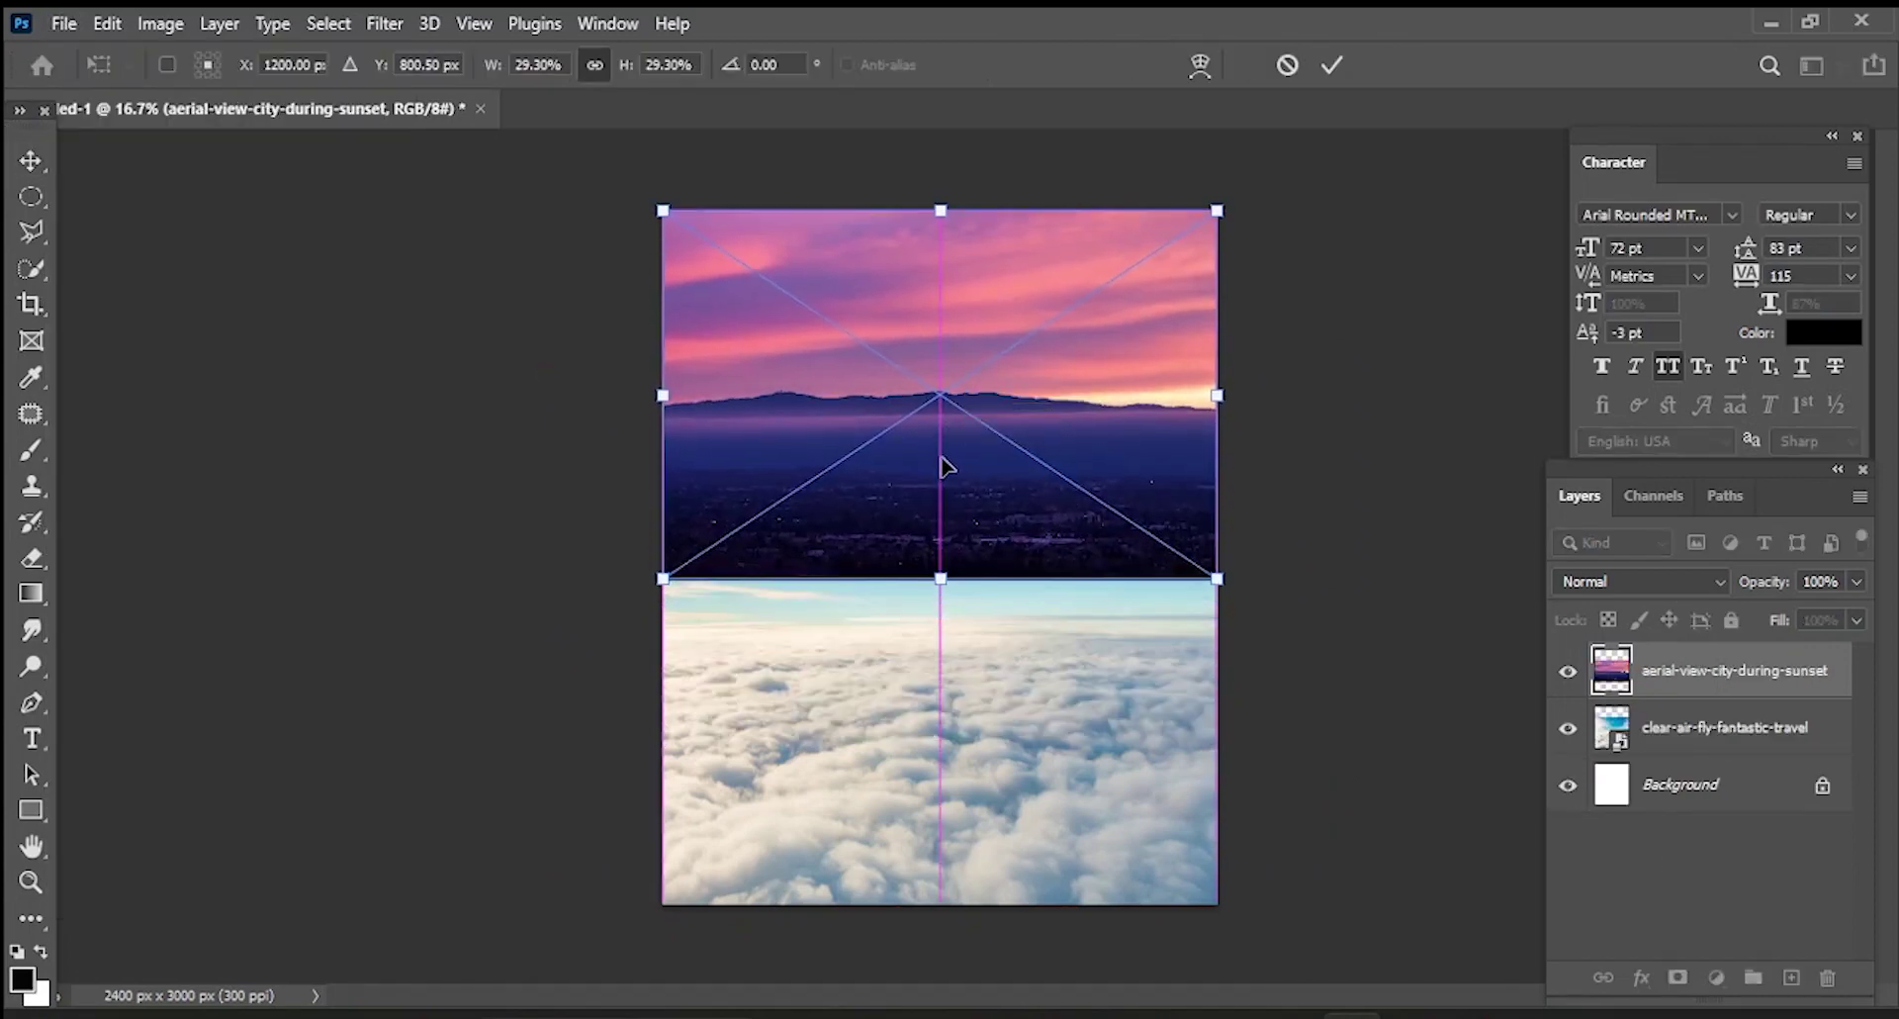
mouse_move(940, 579)
left_mouse_down()
mouse_move(941, 754)
mouse_move(944, 664)
left_mouse_up()
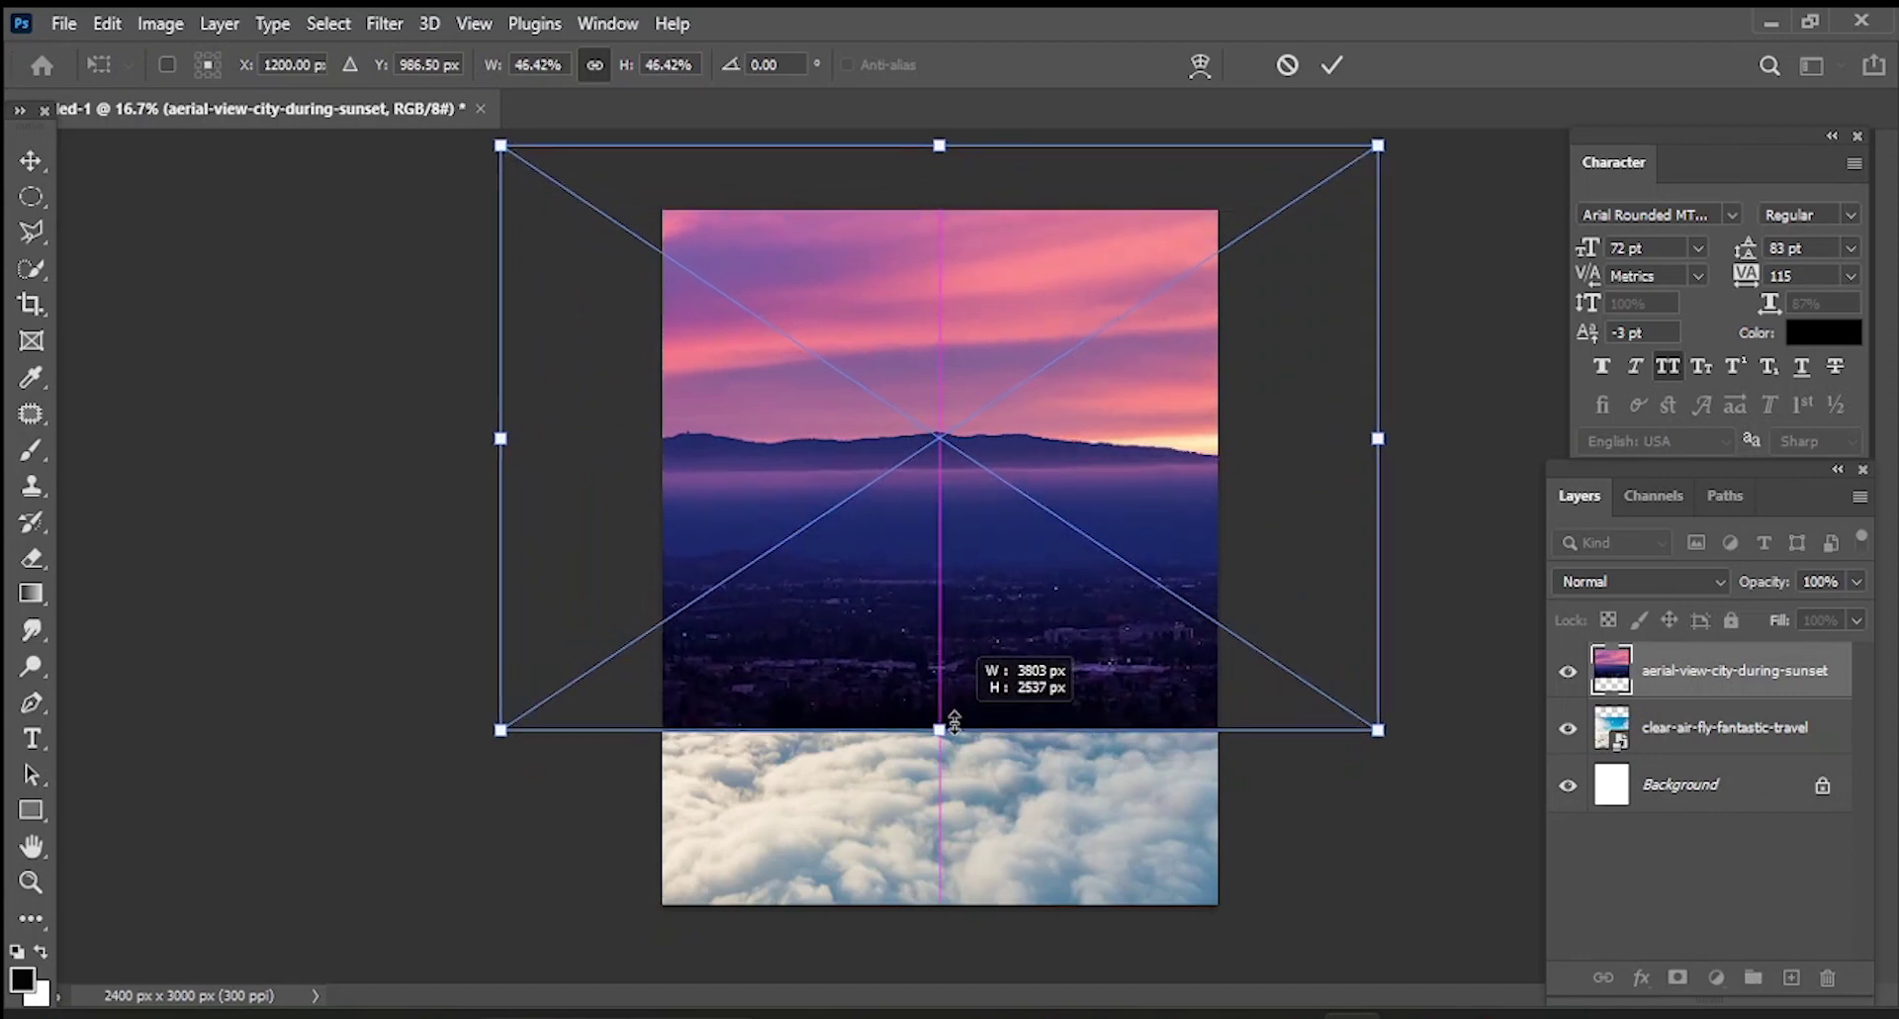
left_click_drag(944, 657, 921, 882)
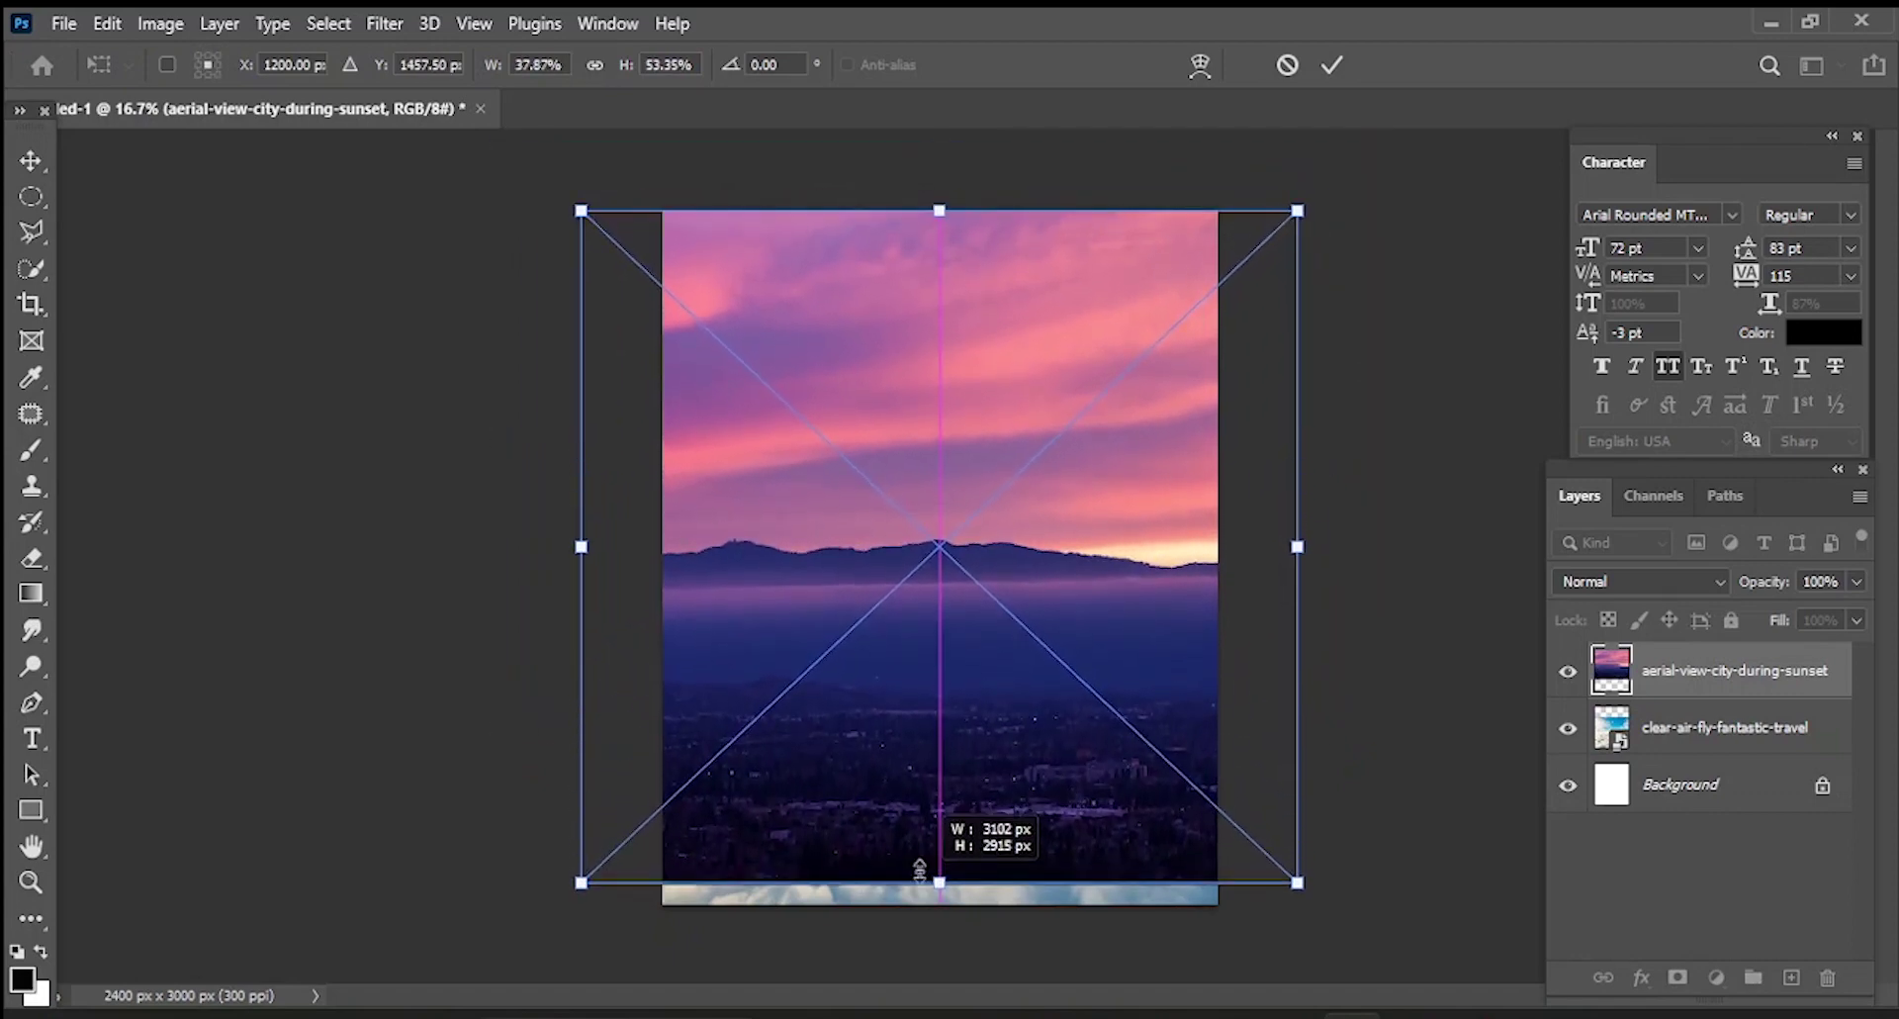
left_click_drag(1299, 547, 1336, 543)
left_click(1336, 63)
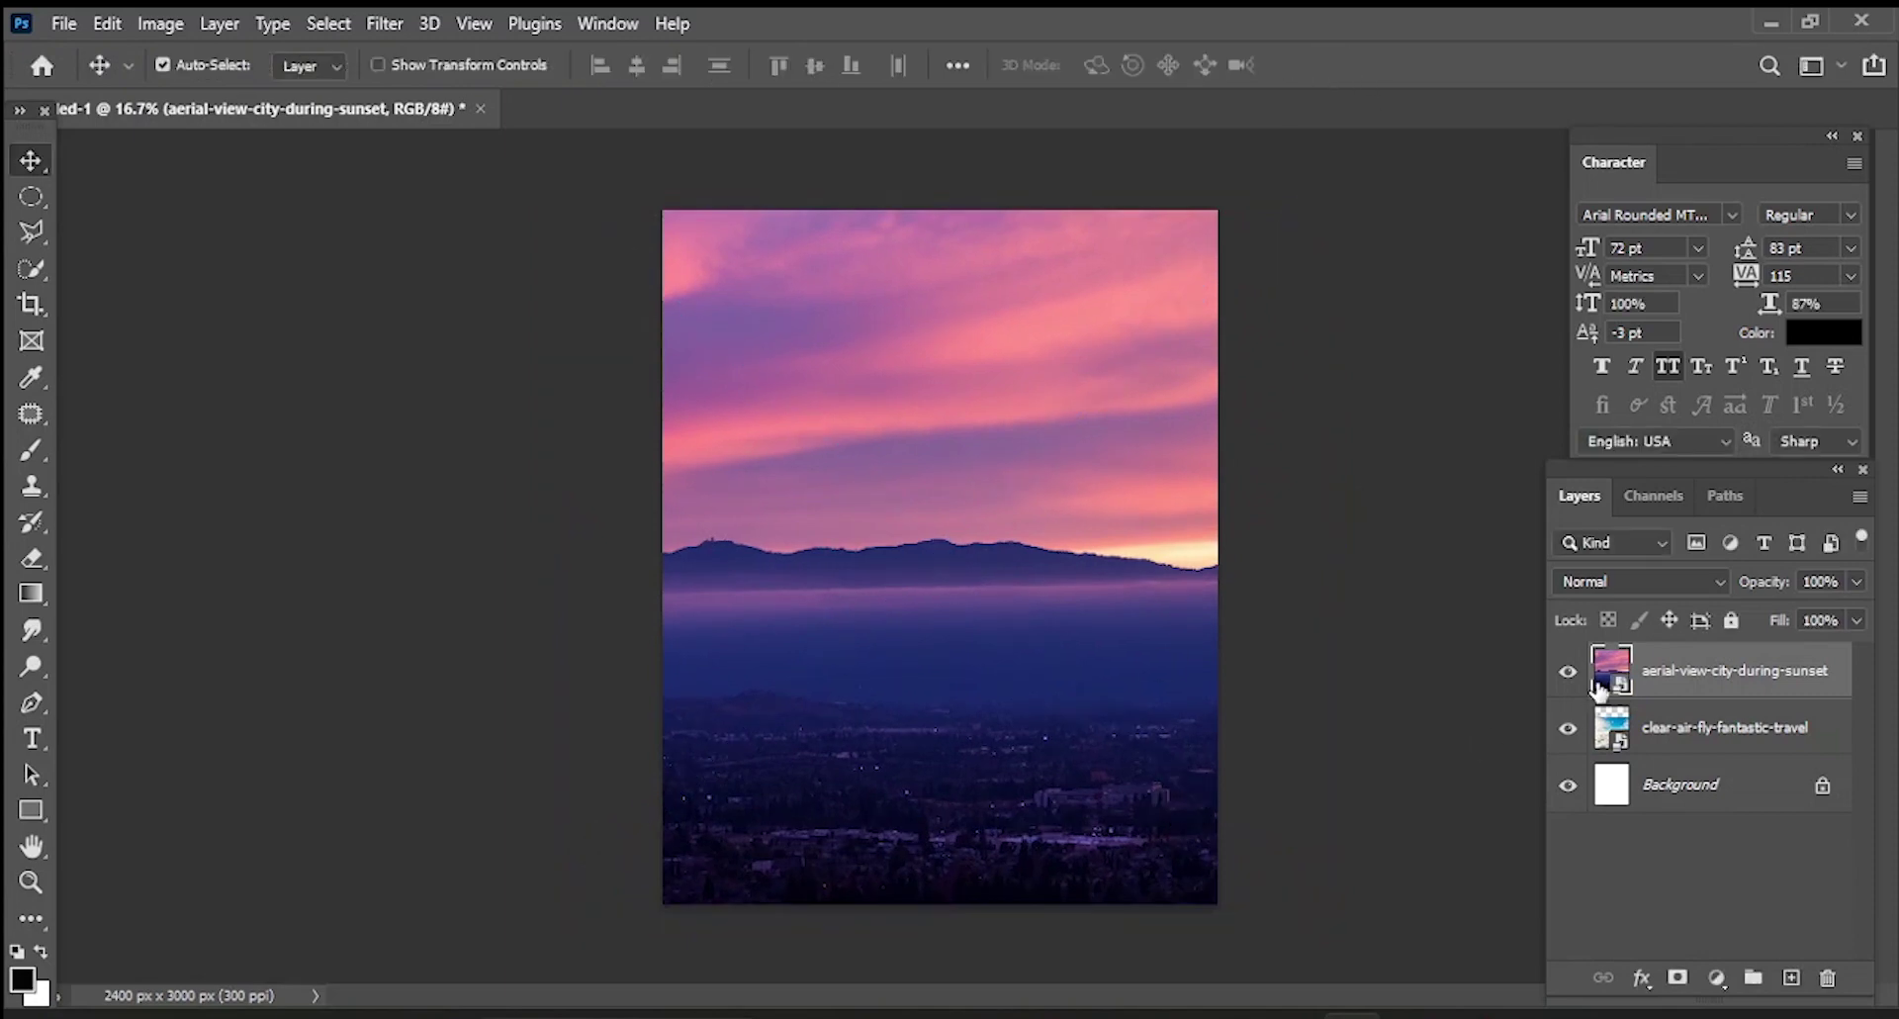
- Add a layer mask to the sunset layer and paint out its city, hills and mountain band in black
left_click(1679, 978)
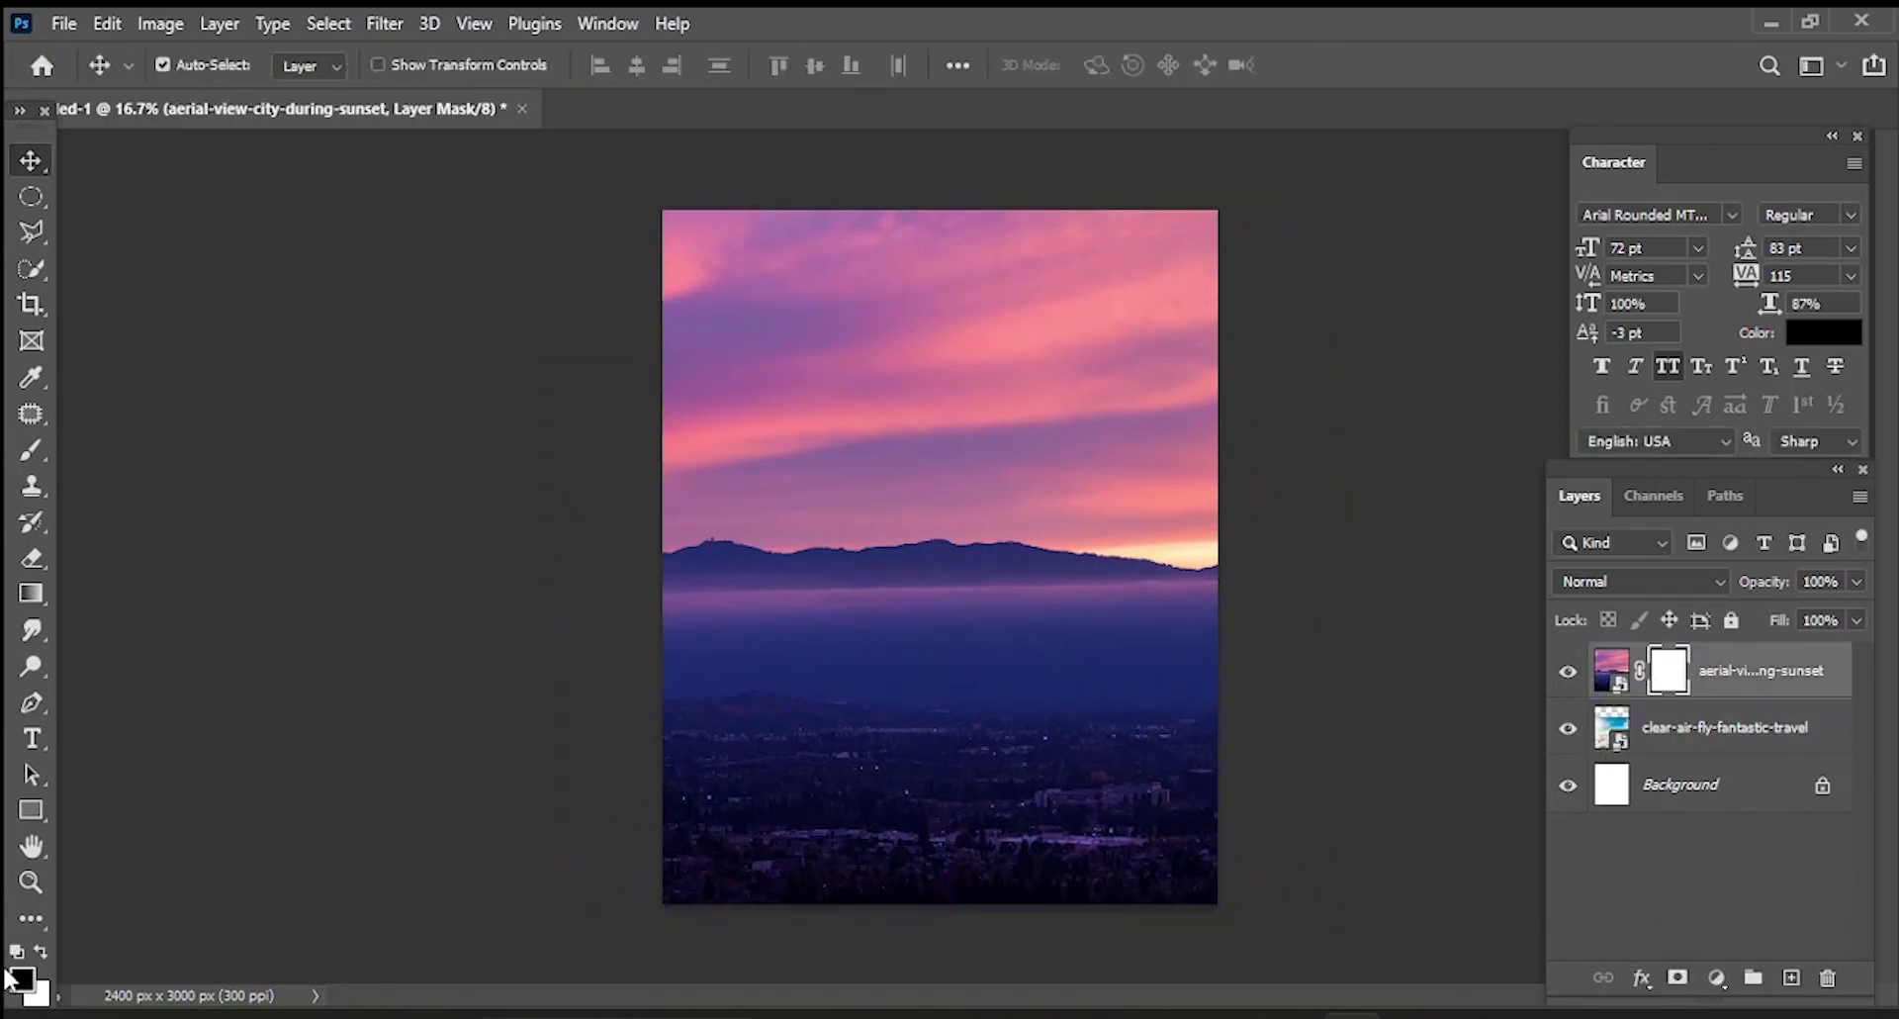
left_click(31, 450)
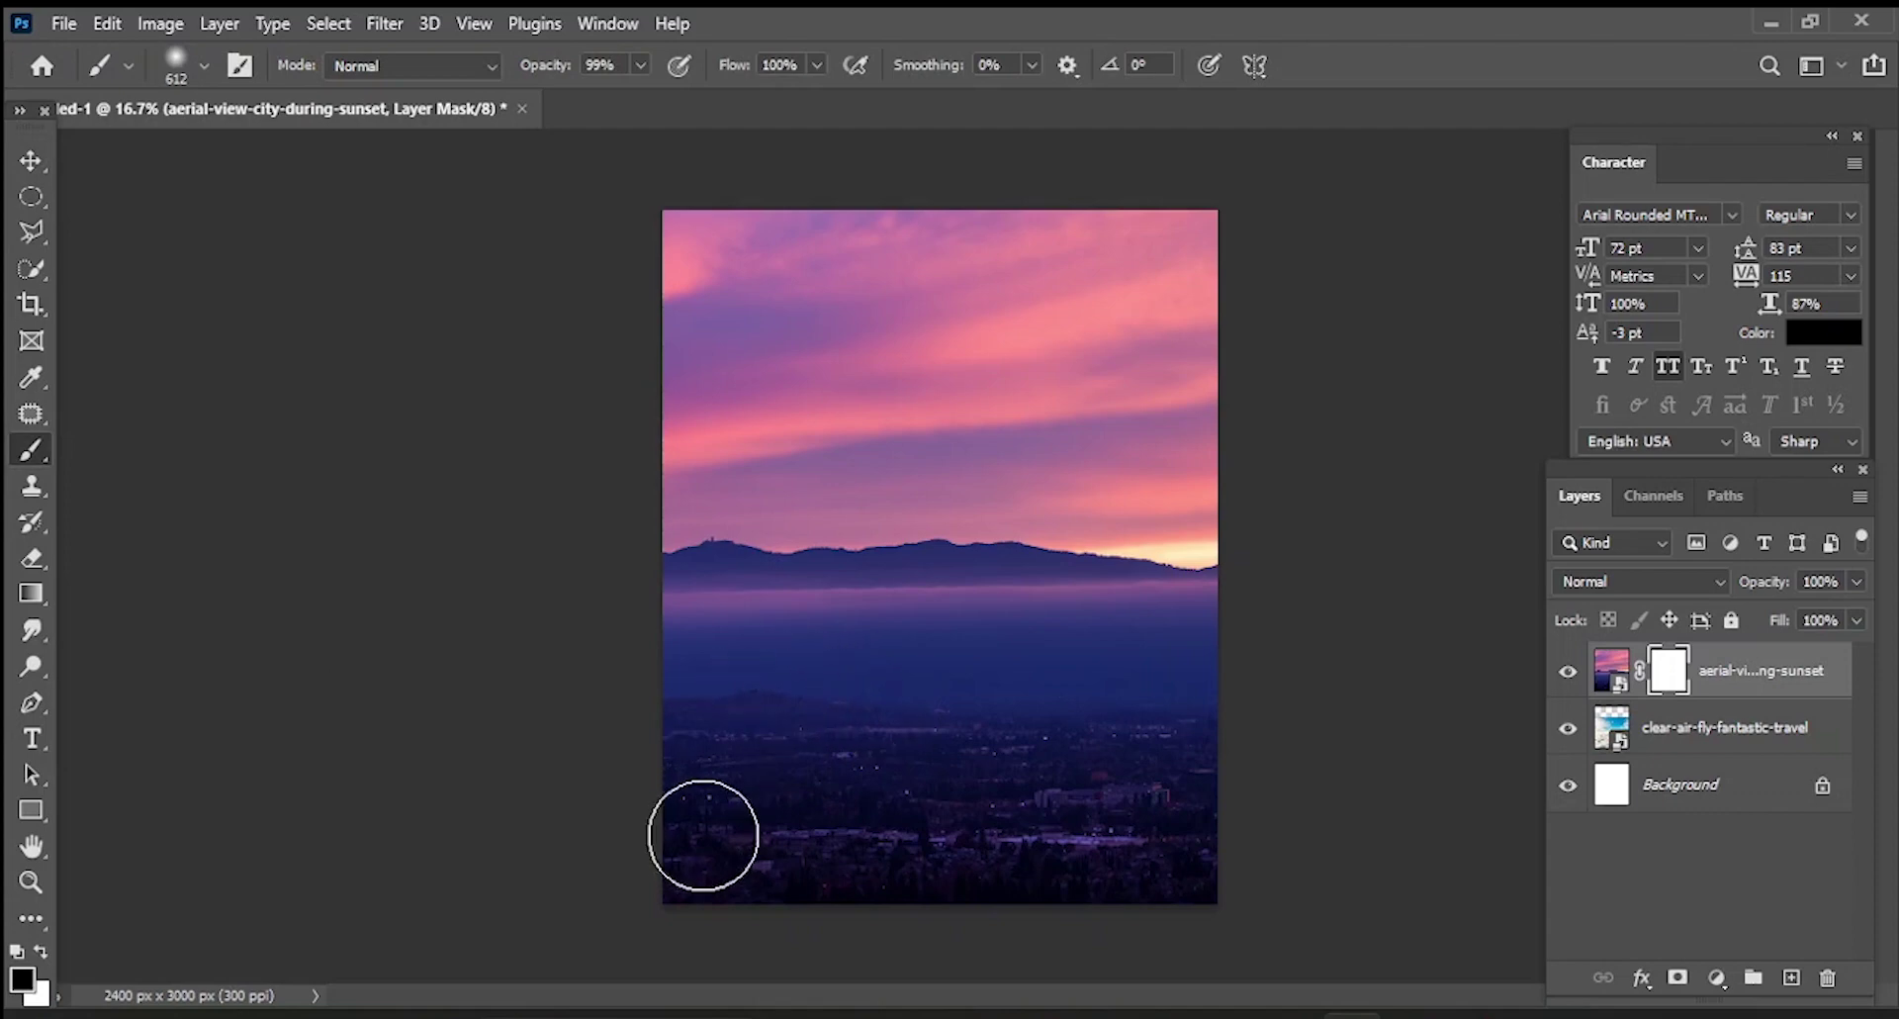
mouse_move(703, 836)
left_mouse_down()
mouse_move(606, 877)
mouse_move(1153, 904)
left_mouse_up()
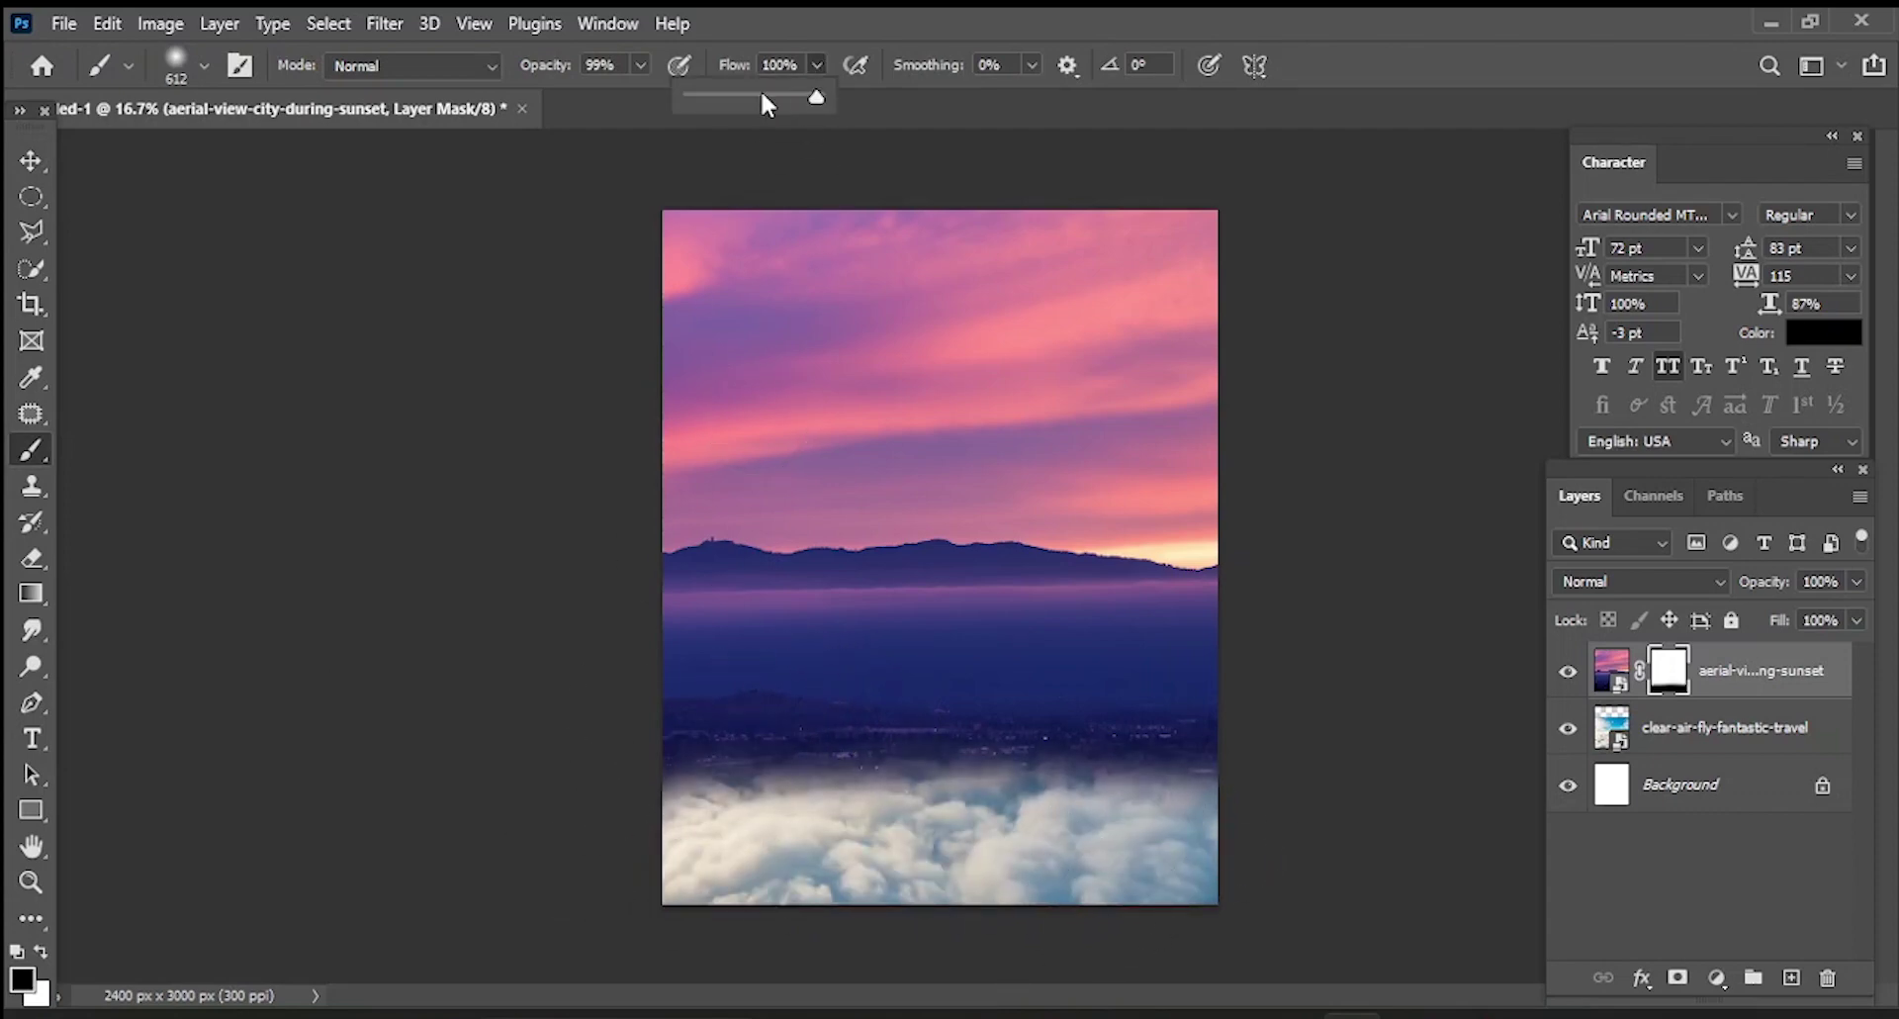
mouse_move(798, 797)
left_mouse_down()
mouse_move(1231, 806)
mouse_move(636, 742)
left_mouse_up()
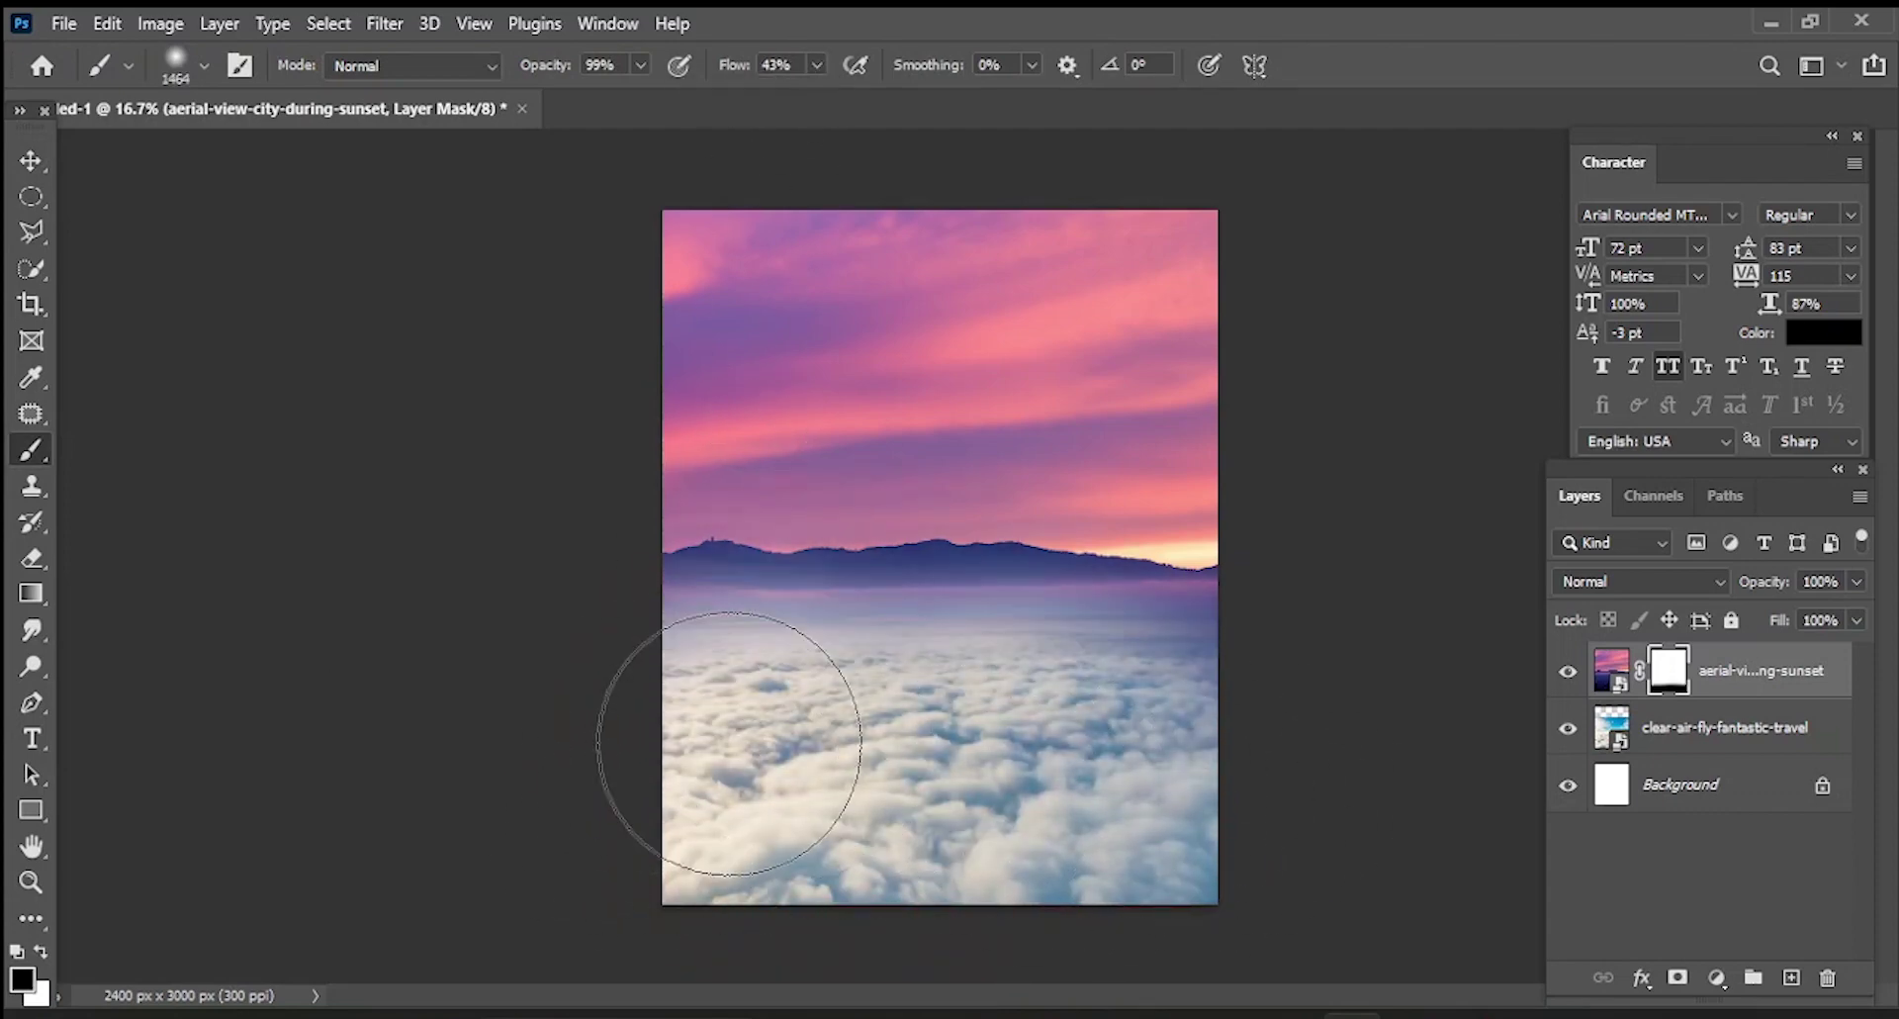
mouse_move(682, 588)
left_mouse_down()
mouse_move(721, 573)
mouse_move(699, 560)
mouse_move(1107, 588)
mouse_move(1009, 563)
mouse_move(805, 564)
mouse_move(1178, 620)
mouse_move(776, 673)
left_mouse_up()
left_click(32, 158)
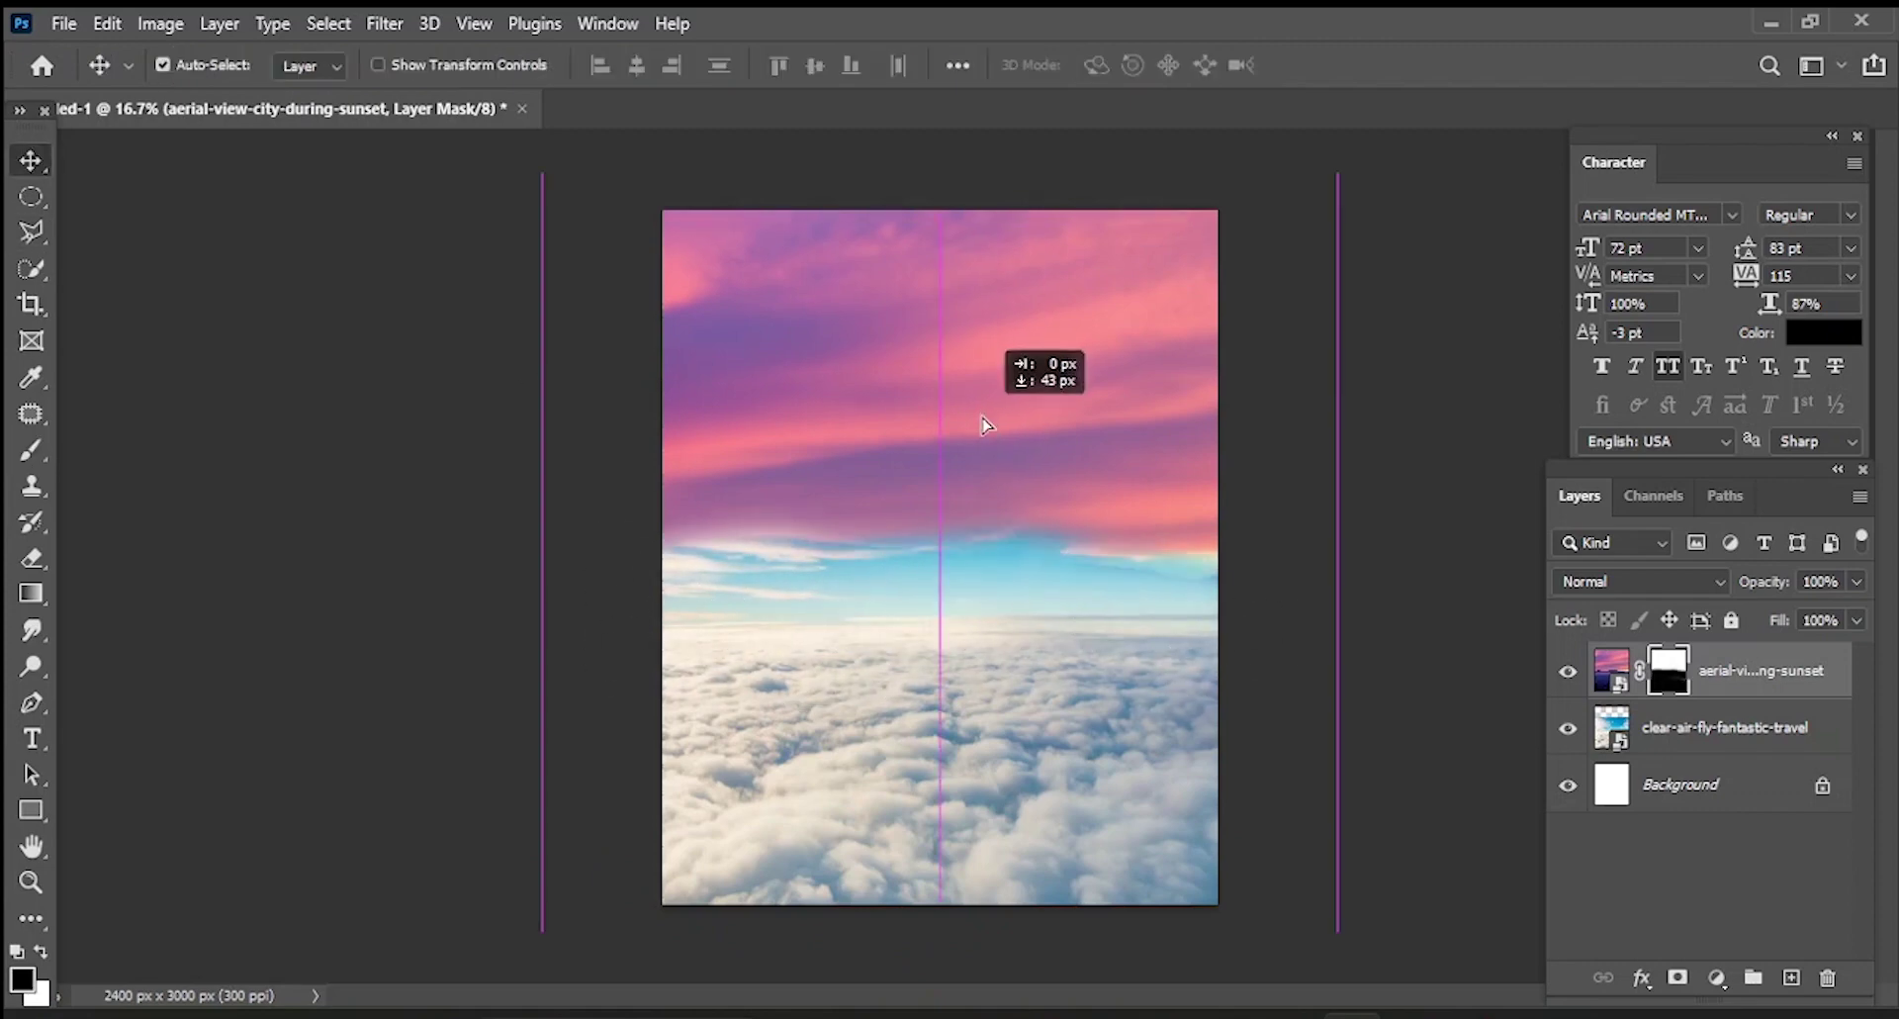
- Nudge the sunset sky down and stretch it to 115.23% height so the pink clouds reach the cloud sea
left_click_drag(989, 416, 989, 455)
key("ctrl+t")
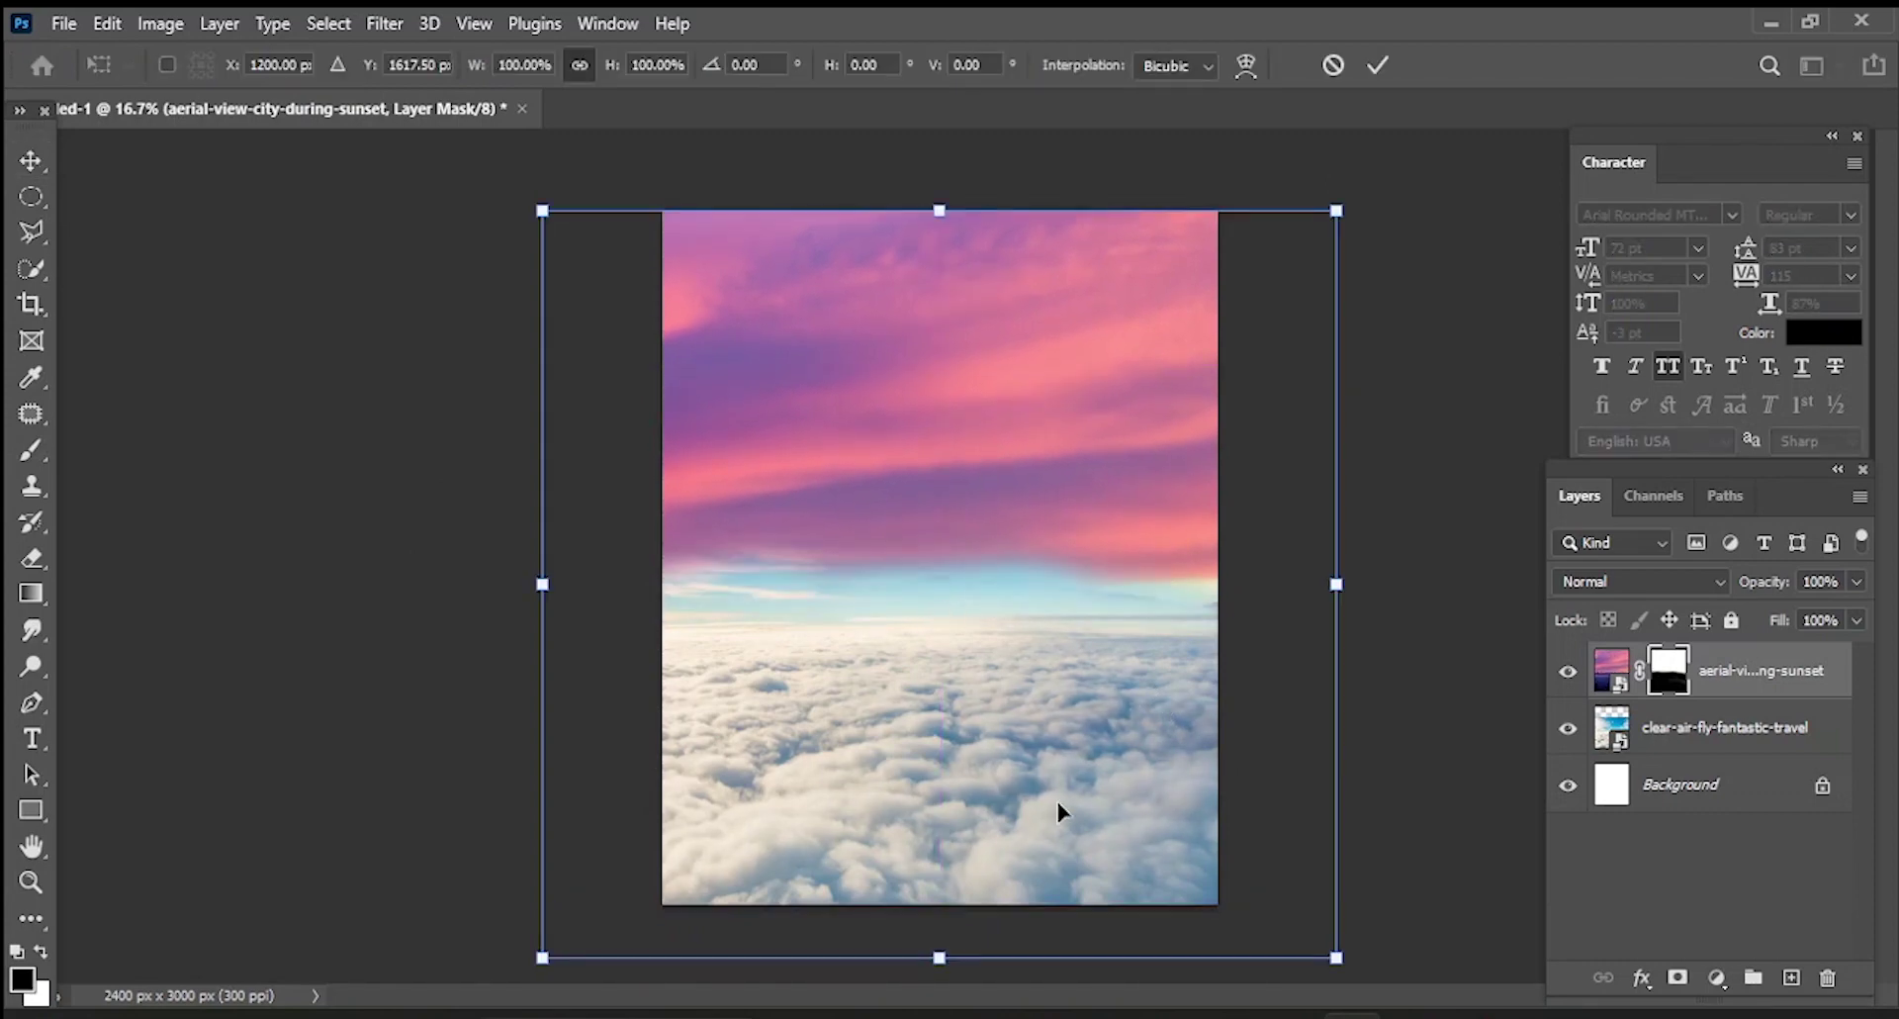
left_click_drag(938, 957, 932, 1007)
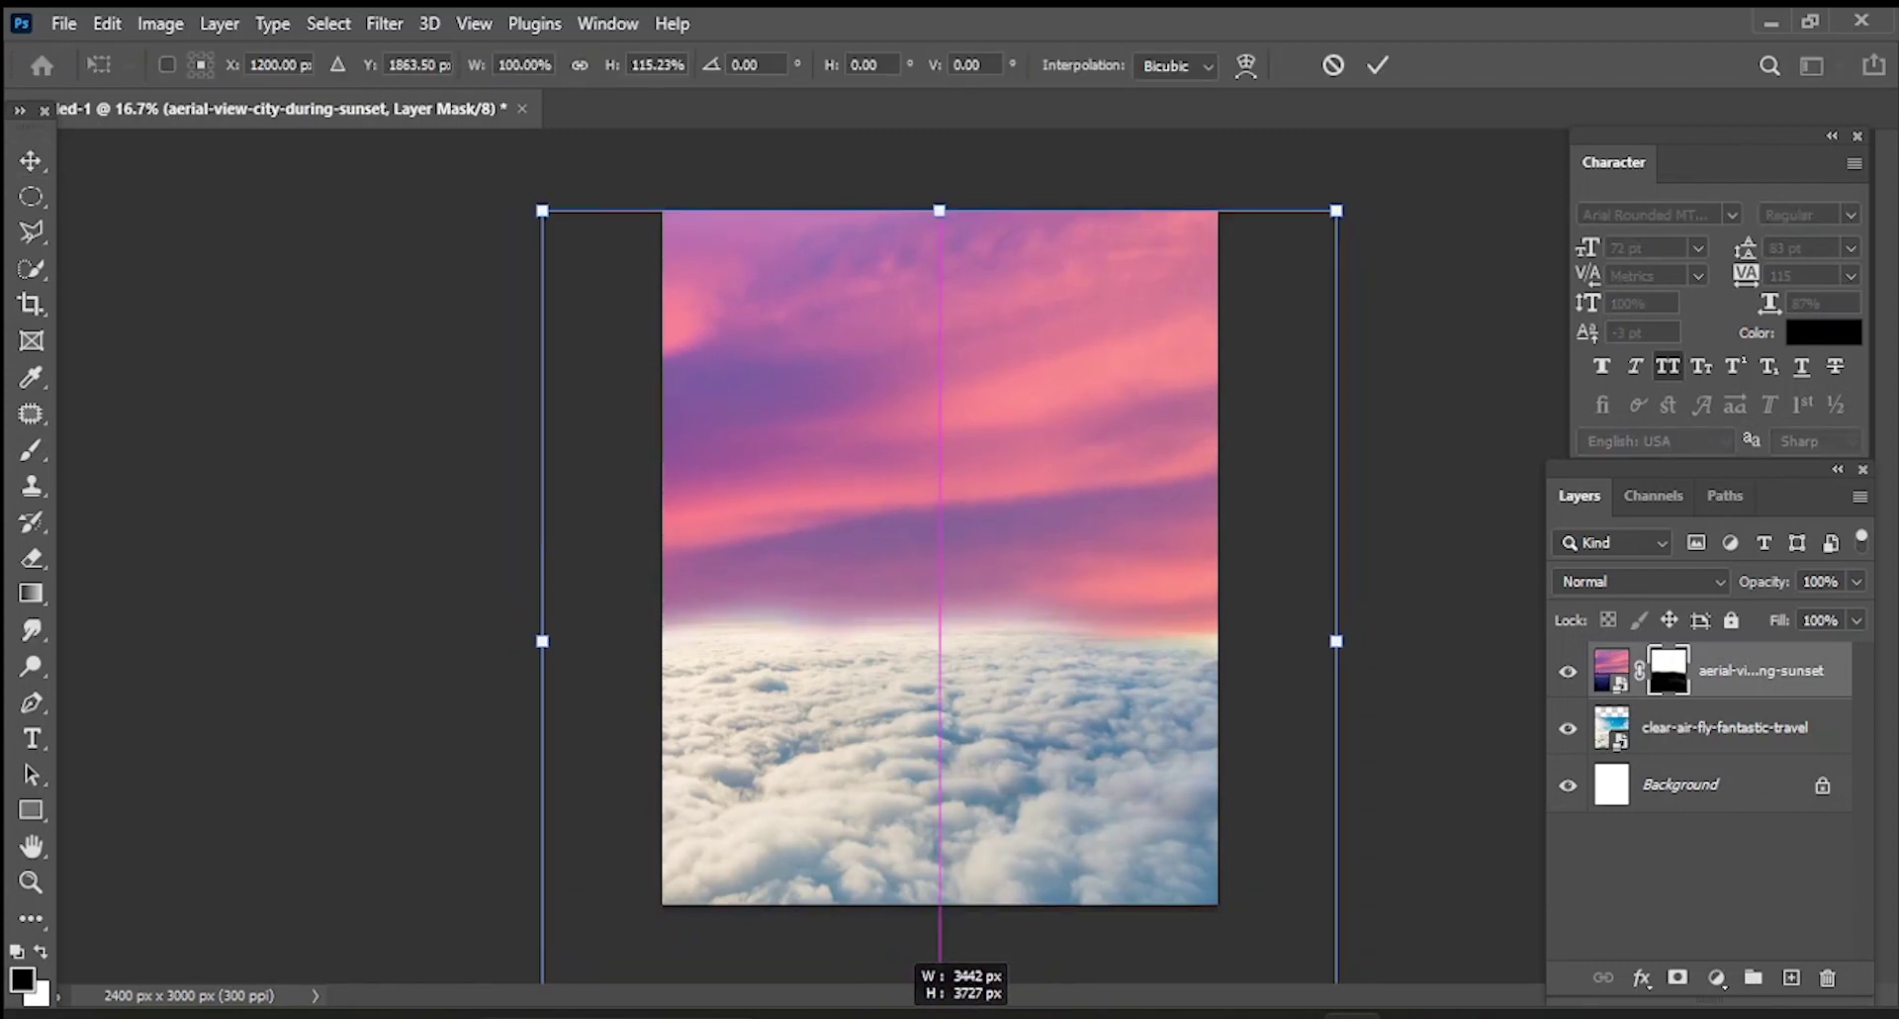
scroll(1256, 631, "down", 2)
scroll(1127, 619, "down", 2)
left_click_drag(939, 843, 938, 866)
key("Return")
scroll(1026, 522, "up", 2)
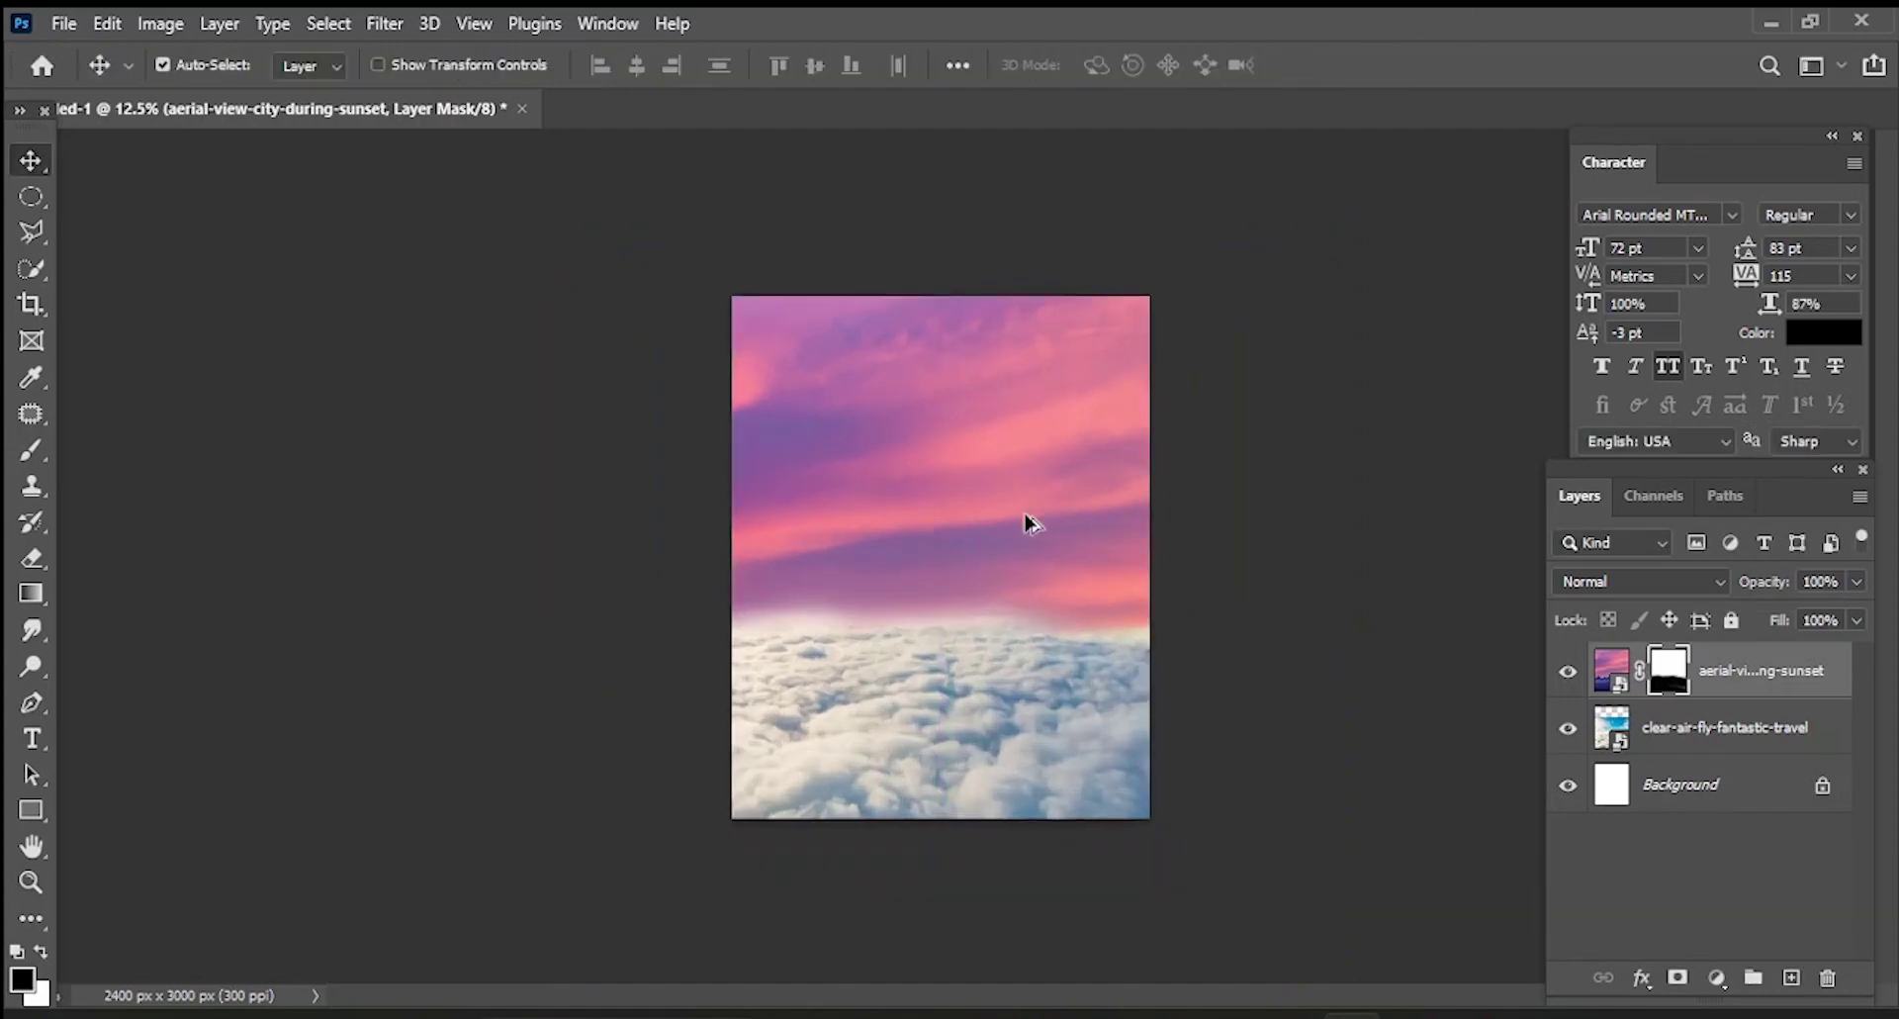
scroll(1039, 492, "up", 3)
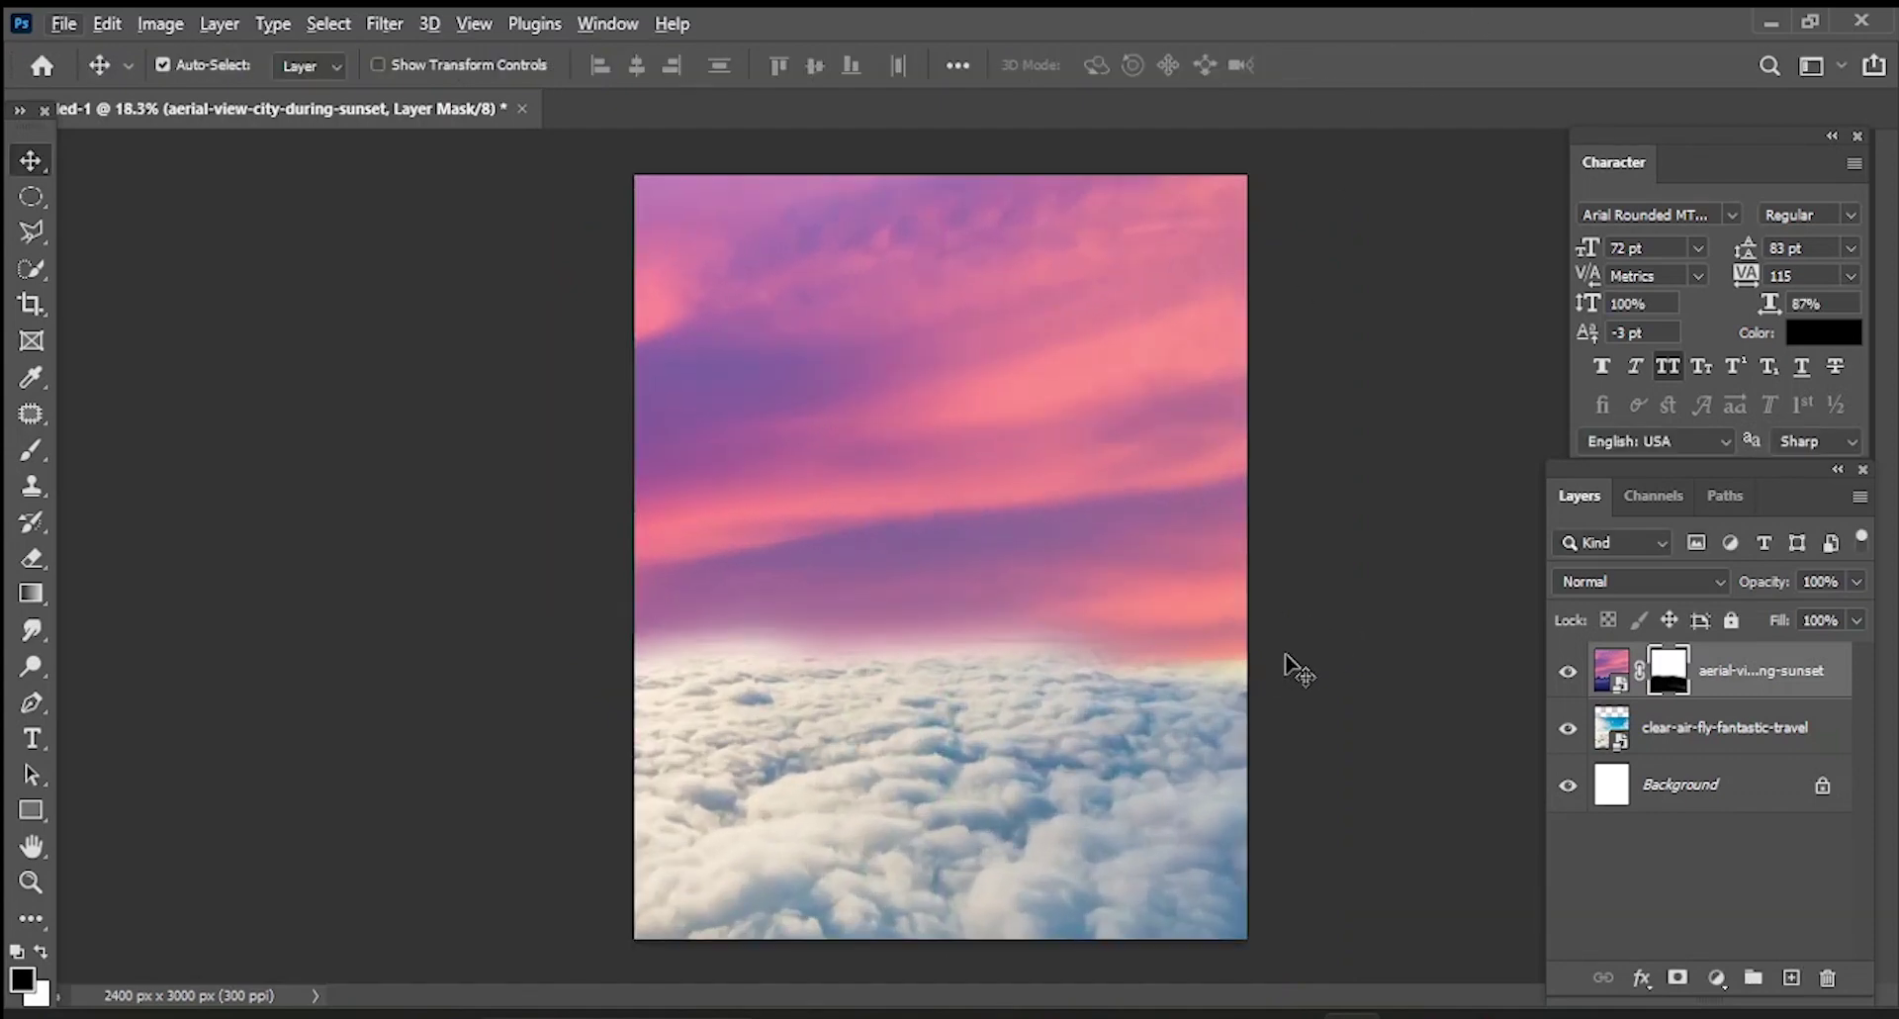
left_click(28, 457)
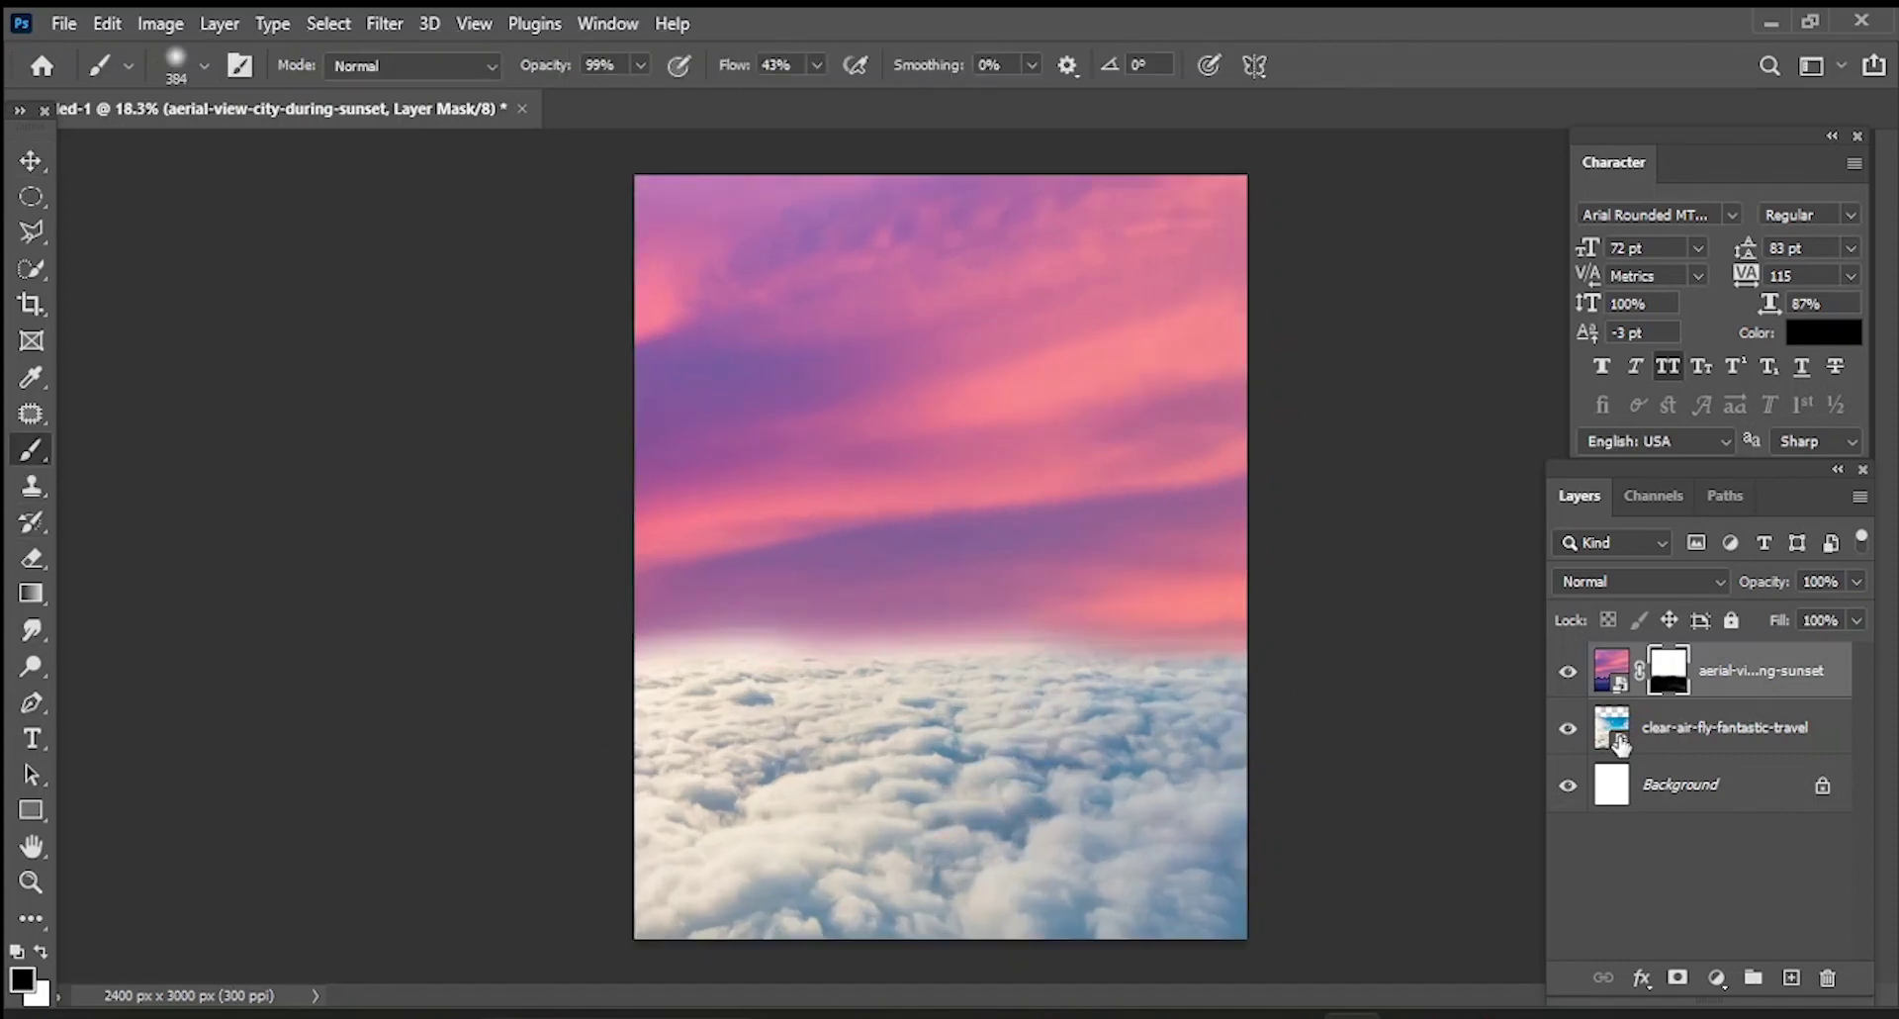
- Add a Levels adjustment layer directly above the clouds photo, discarding a mistaken Brightness/Contrast layer
left_click(1726, 728)
left_click(1714, 979)
left_click(1786, 573)
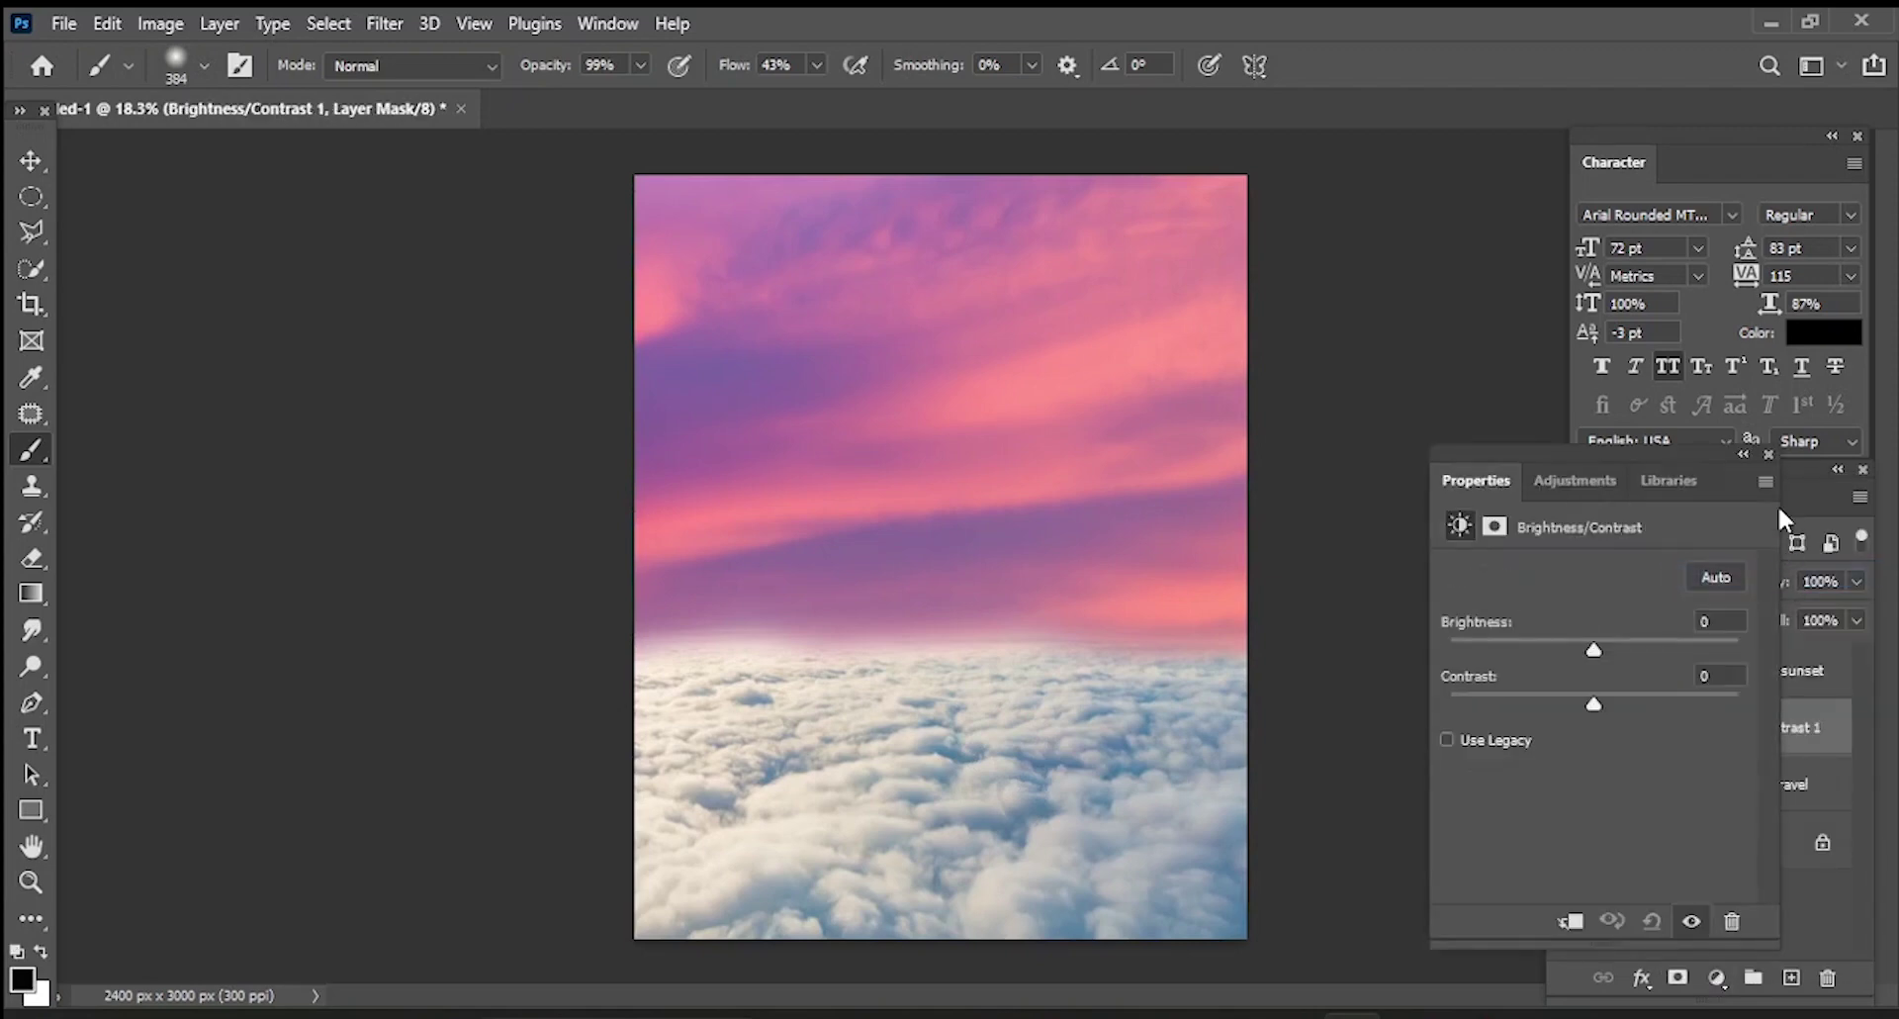
key("ctrl+z")
left_click(1717, 977)
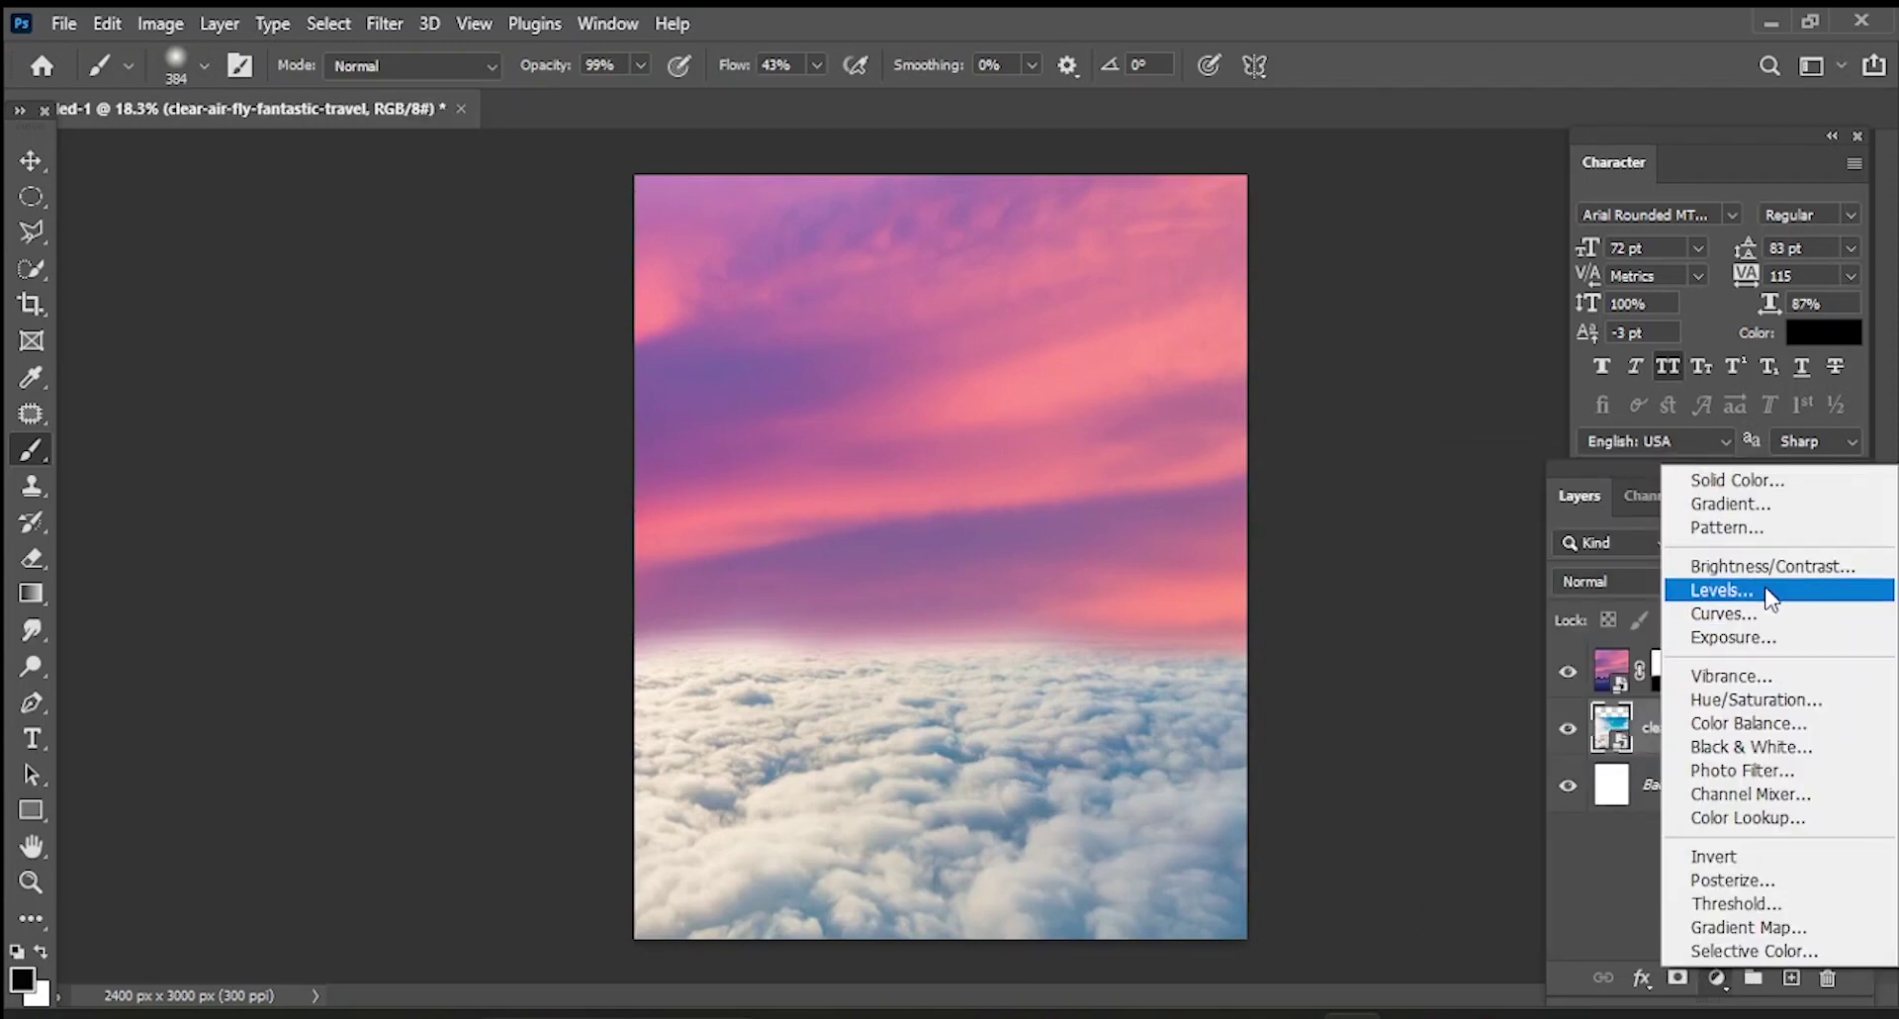
left_click(1766, 588)
- Set Levels 1 to midtones 0.40 and output white 139 to darken the cloud sea
left_click_drag(1741, 854, 1682, 852)
left_click_drag(1613, 776, 1649, 776)
left_click_drag(1681, 854, 1626, 856)
left_click_drag(1649, 773, 1710, 775)
left_click(1769, 454)
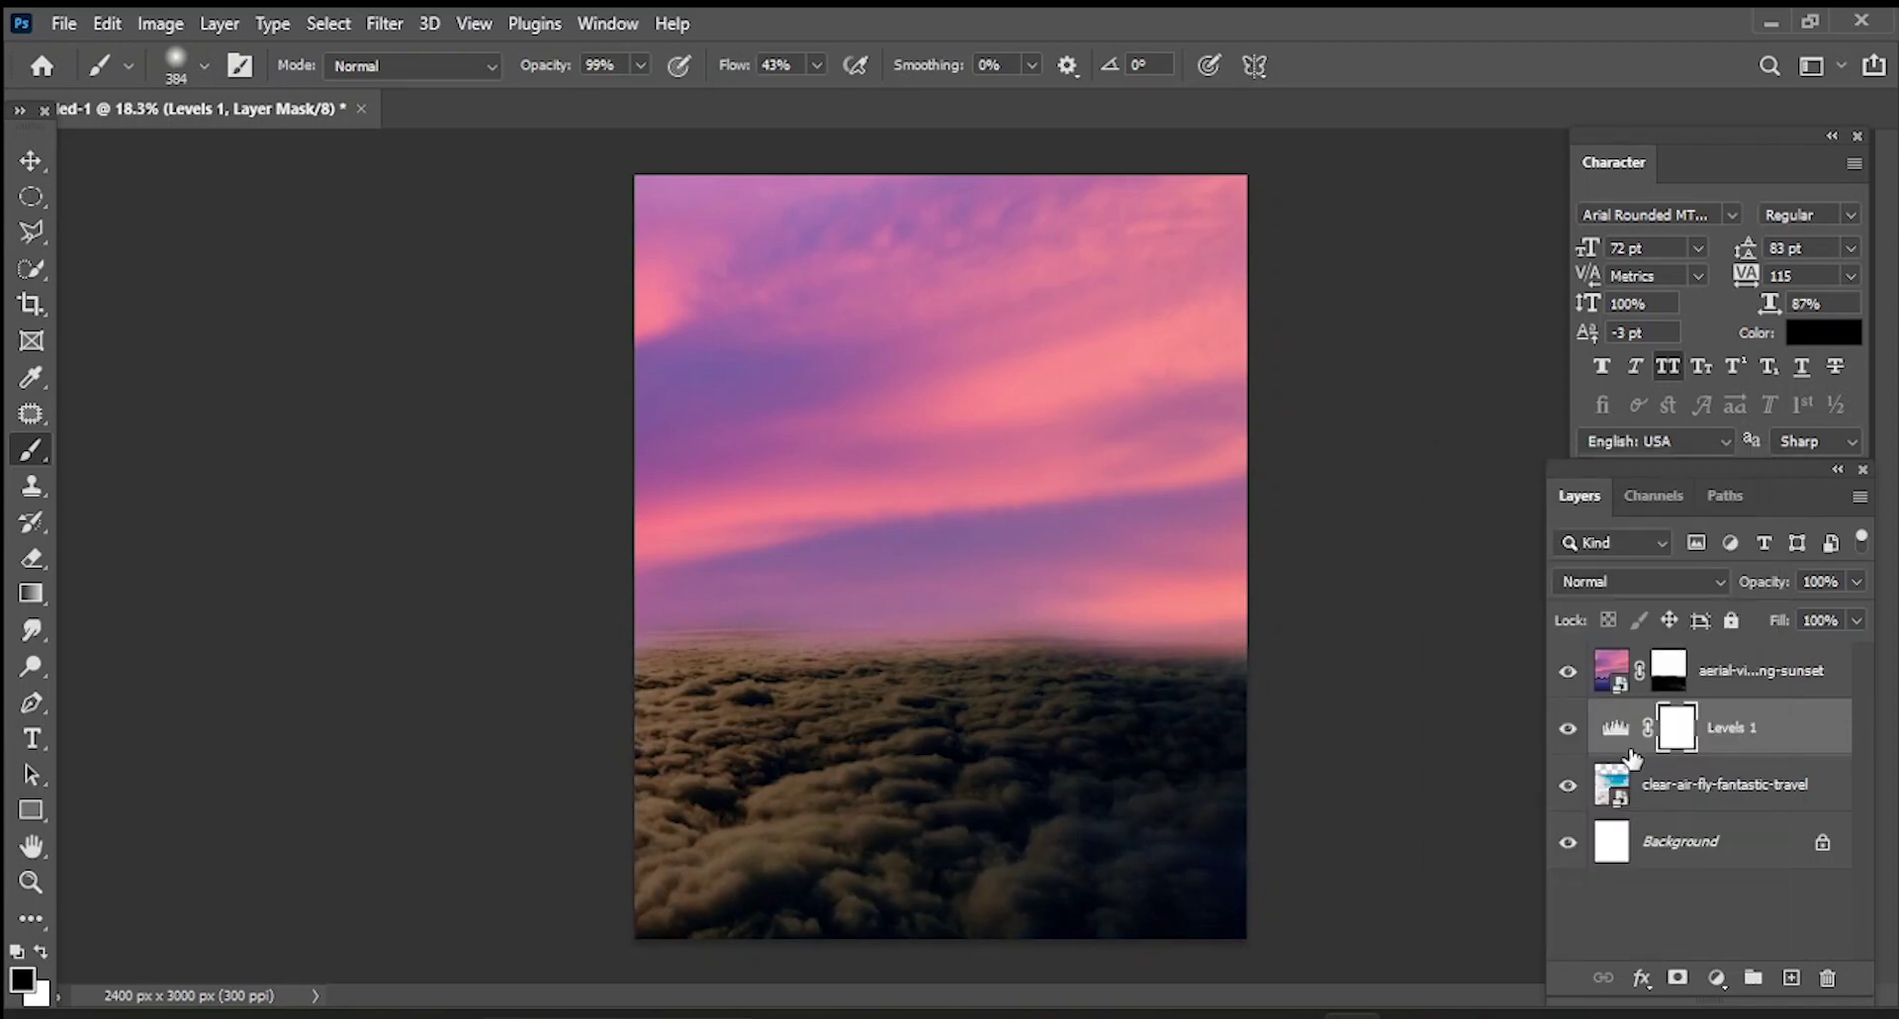
key("ctrl+i")
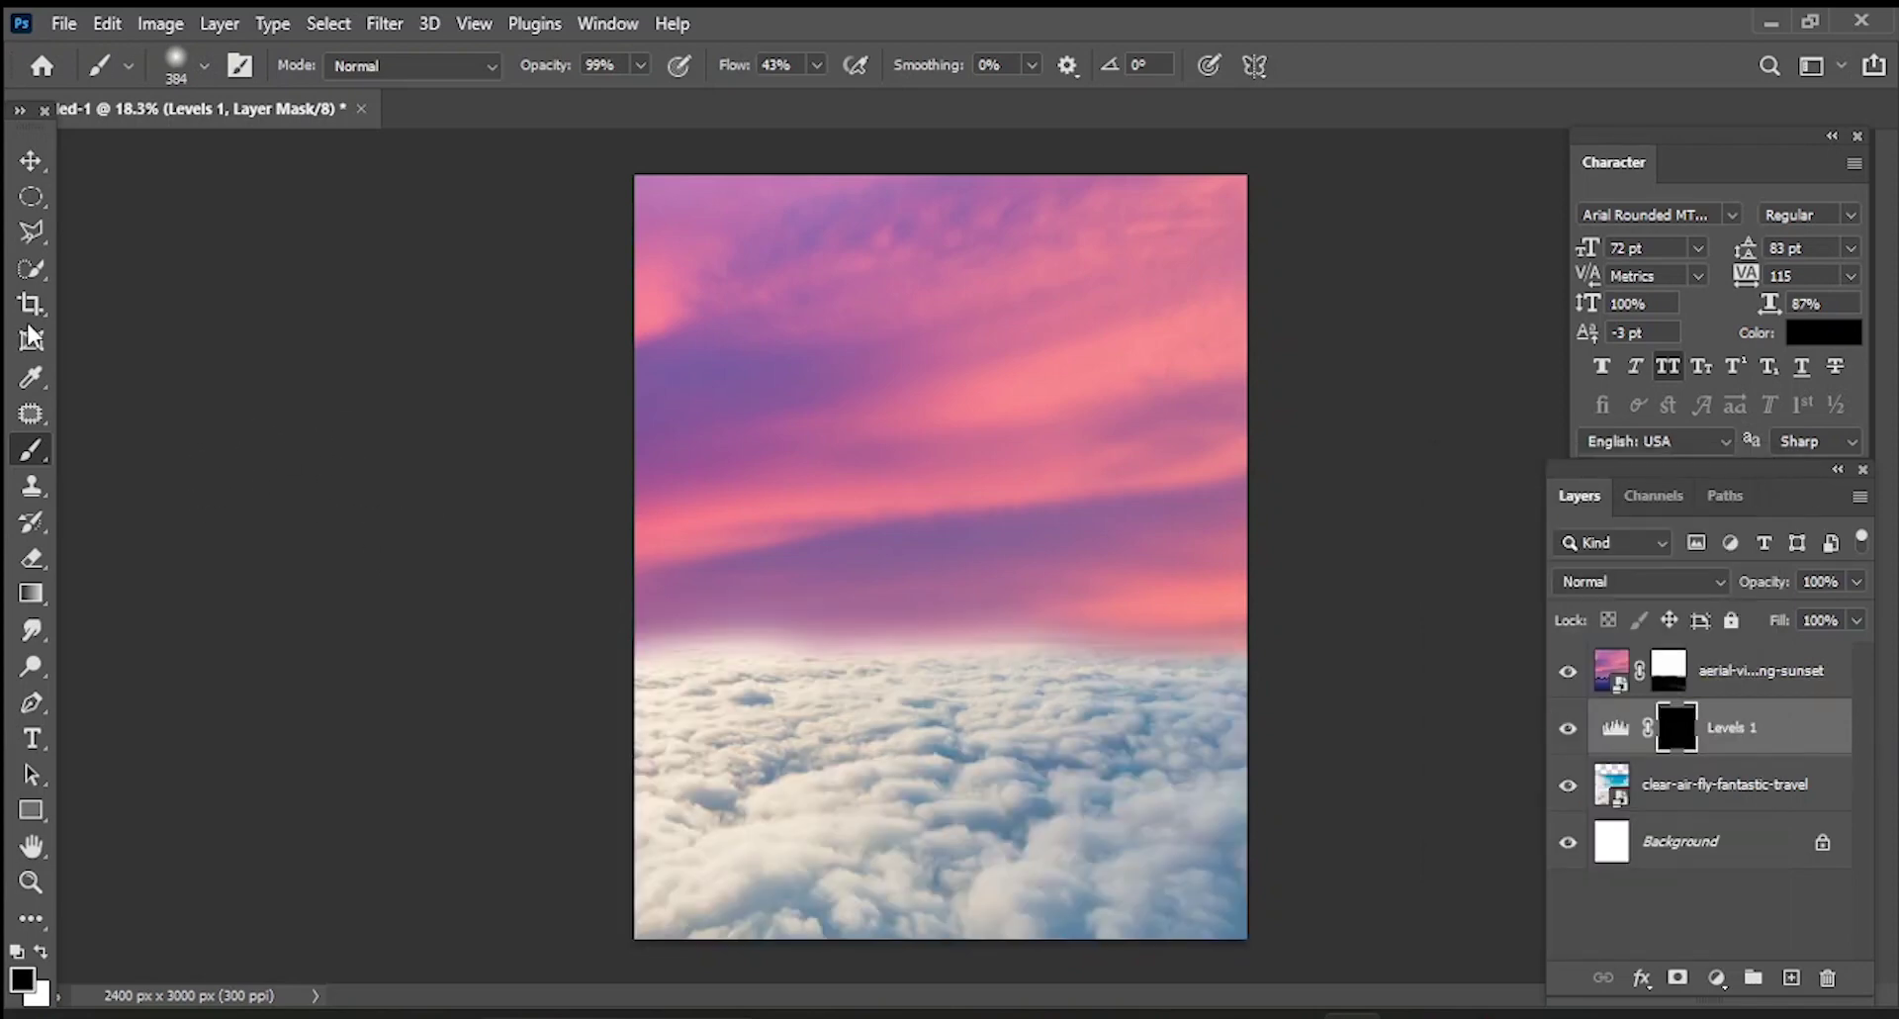
key("ctrl+z")
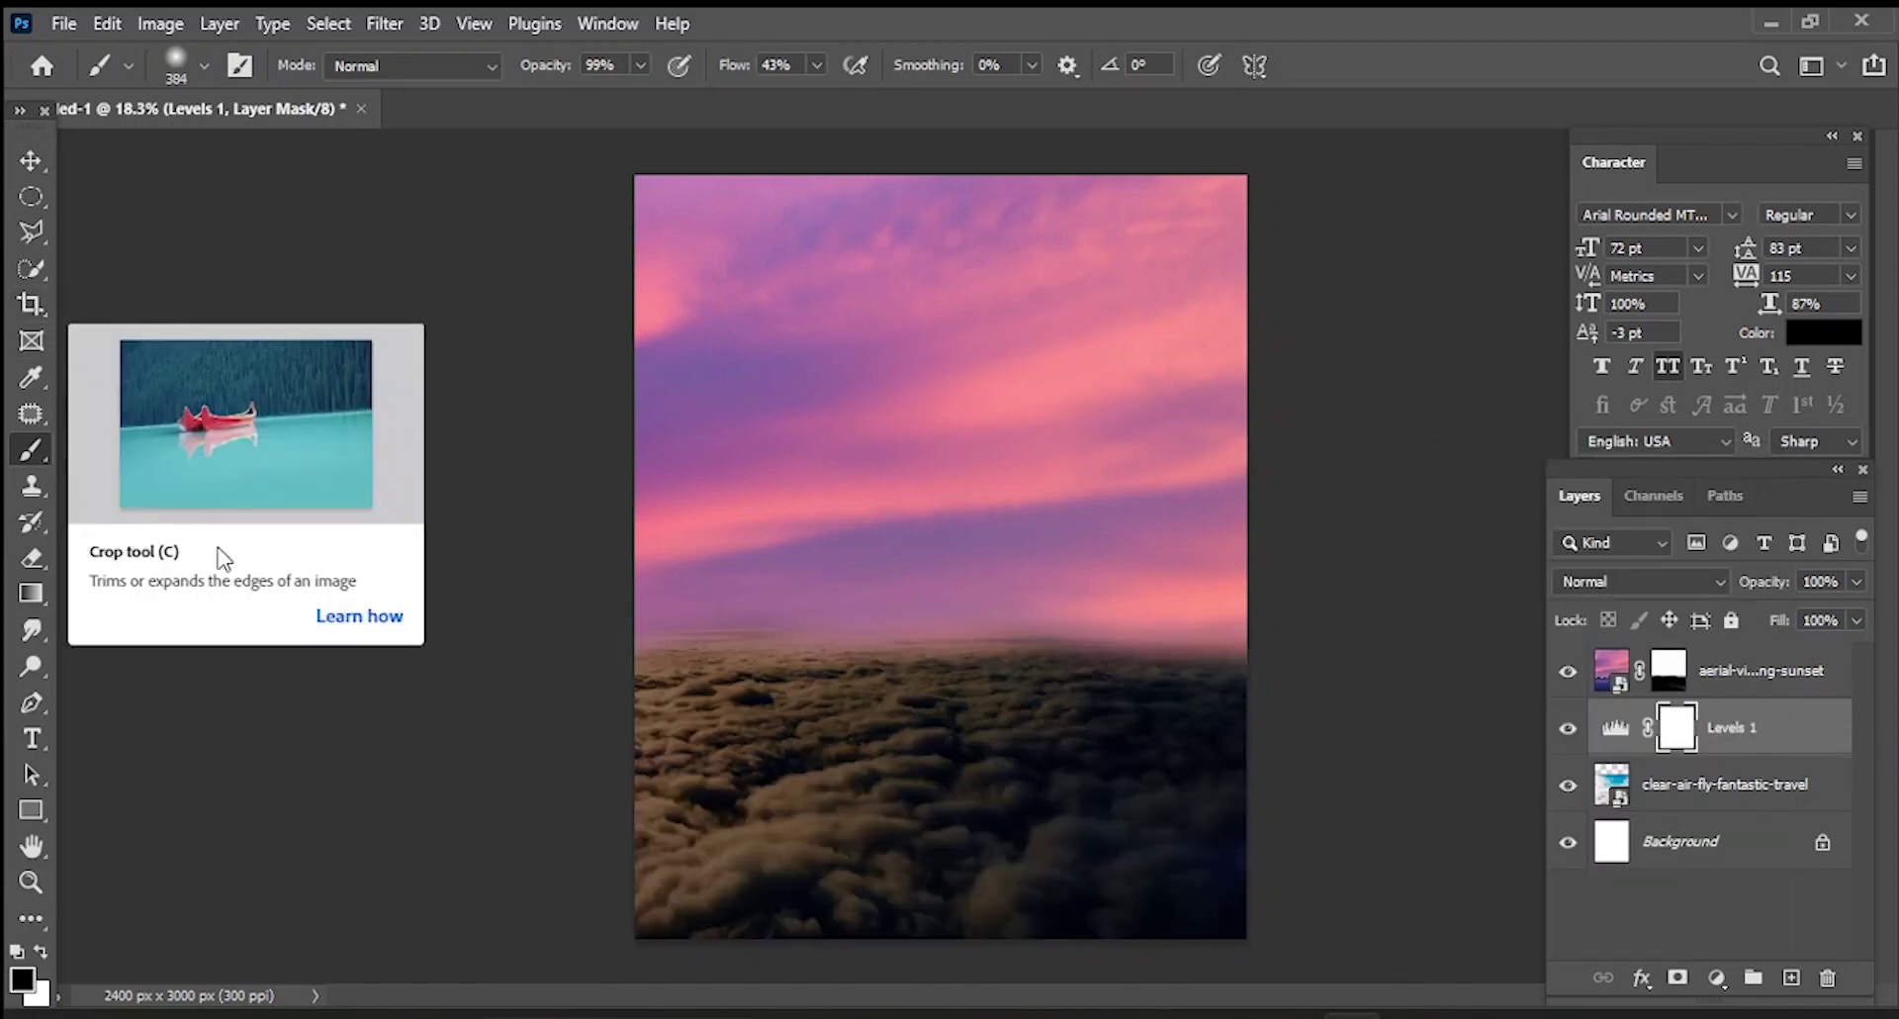
- Paint black on the Levels 1 mask to brighten the left, middle and horizon clouds
left_click_drag(700, 672, 751, 672)
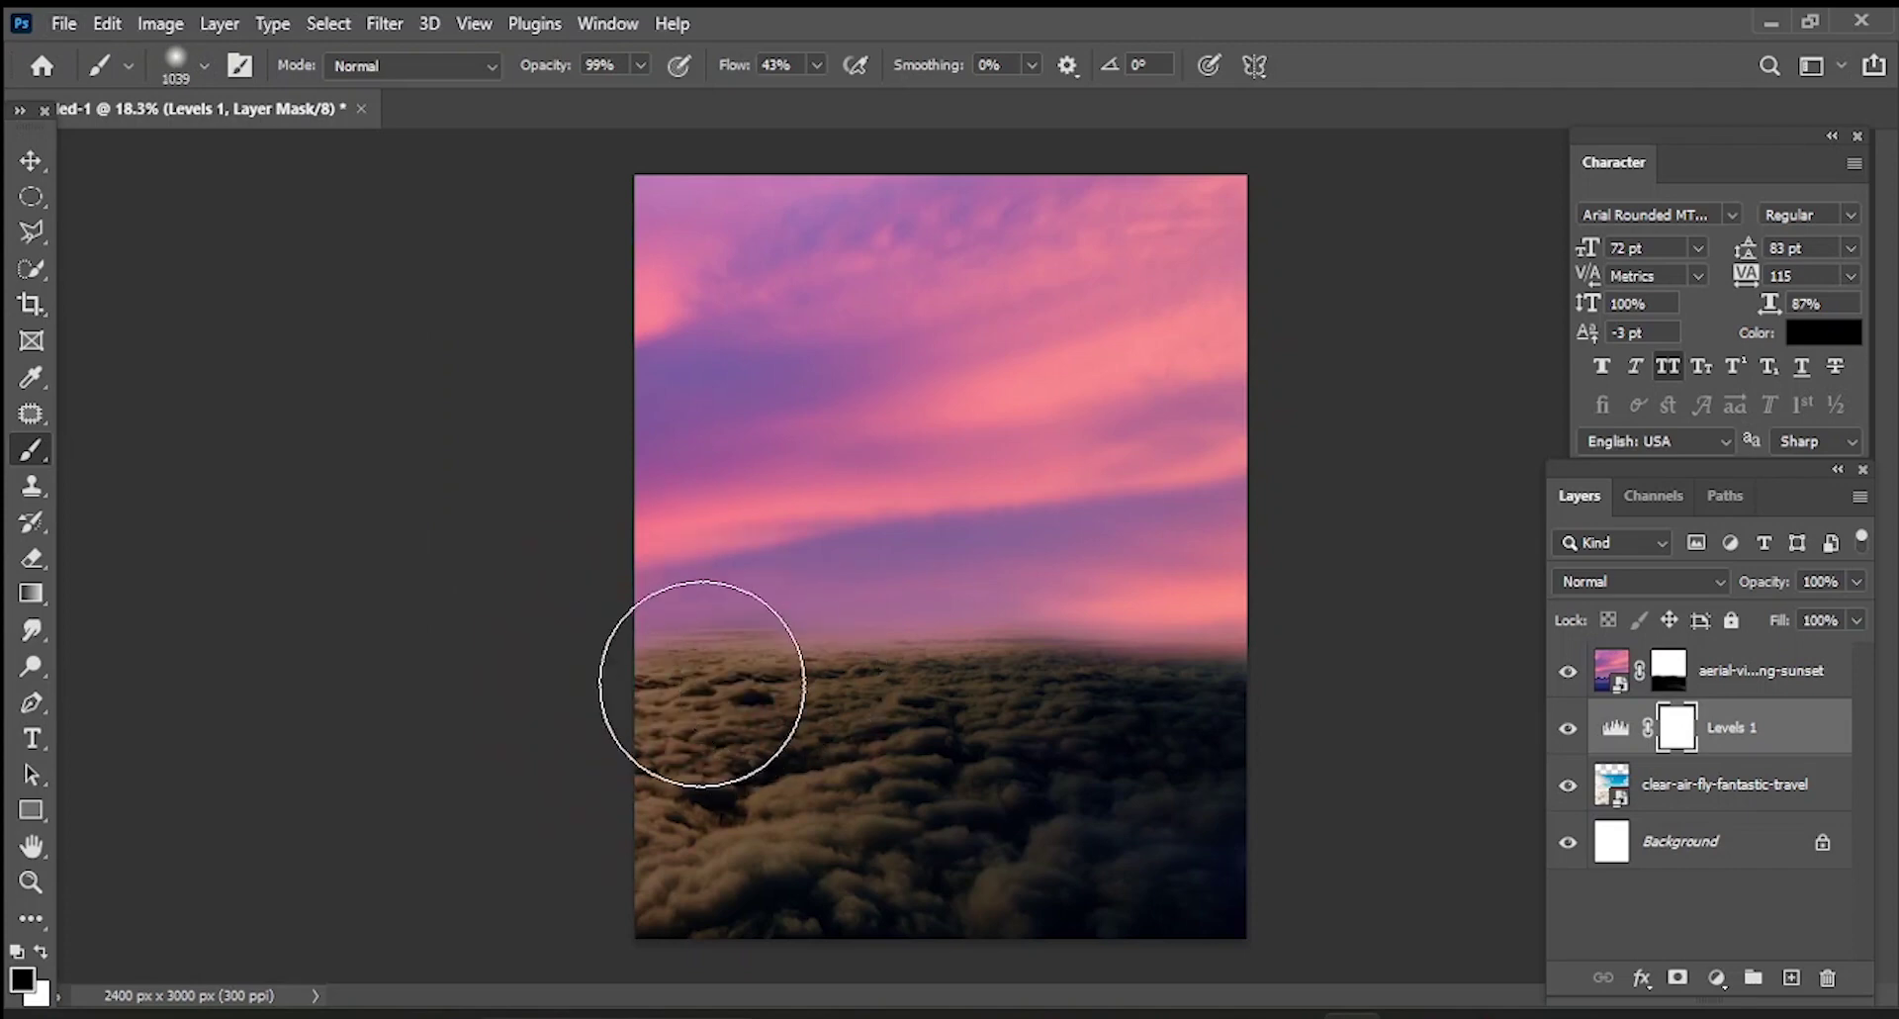
mouse_move(699, 691)
left_mouse_down()
mouse_move(878, 644)
mouse_move(1081, 679)
mouse_move(742, 762)
mouse_move(738, 717)
mouse_move(663, 694)
mouse_move(871, 700)
left_mouse_up()
mouse_move(678, 752)
left_mouse_down()
mouse_move(742, 750)
mouse_move(669, 729)
mouse_move(752, 732)
left_mouse_up()
left_click_drag(1088, 688, 1125, 621)
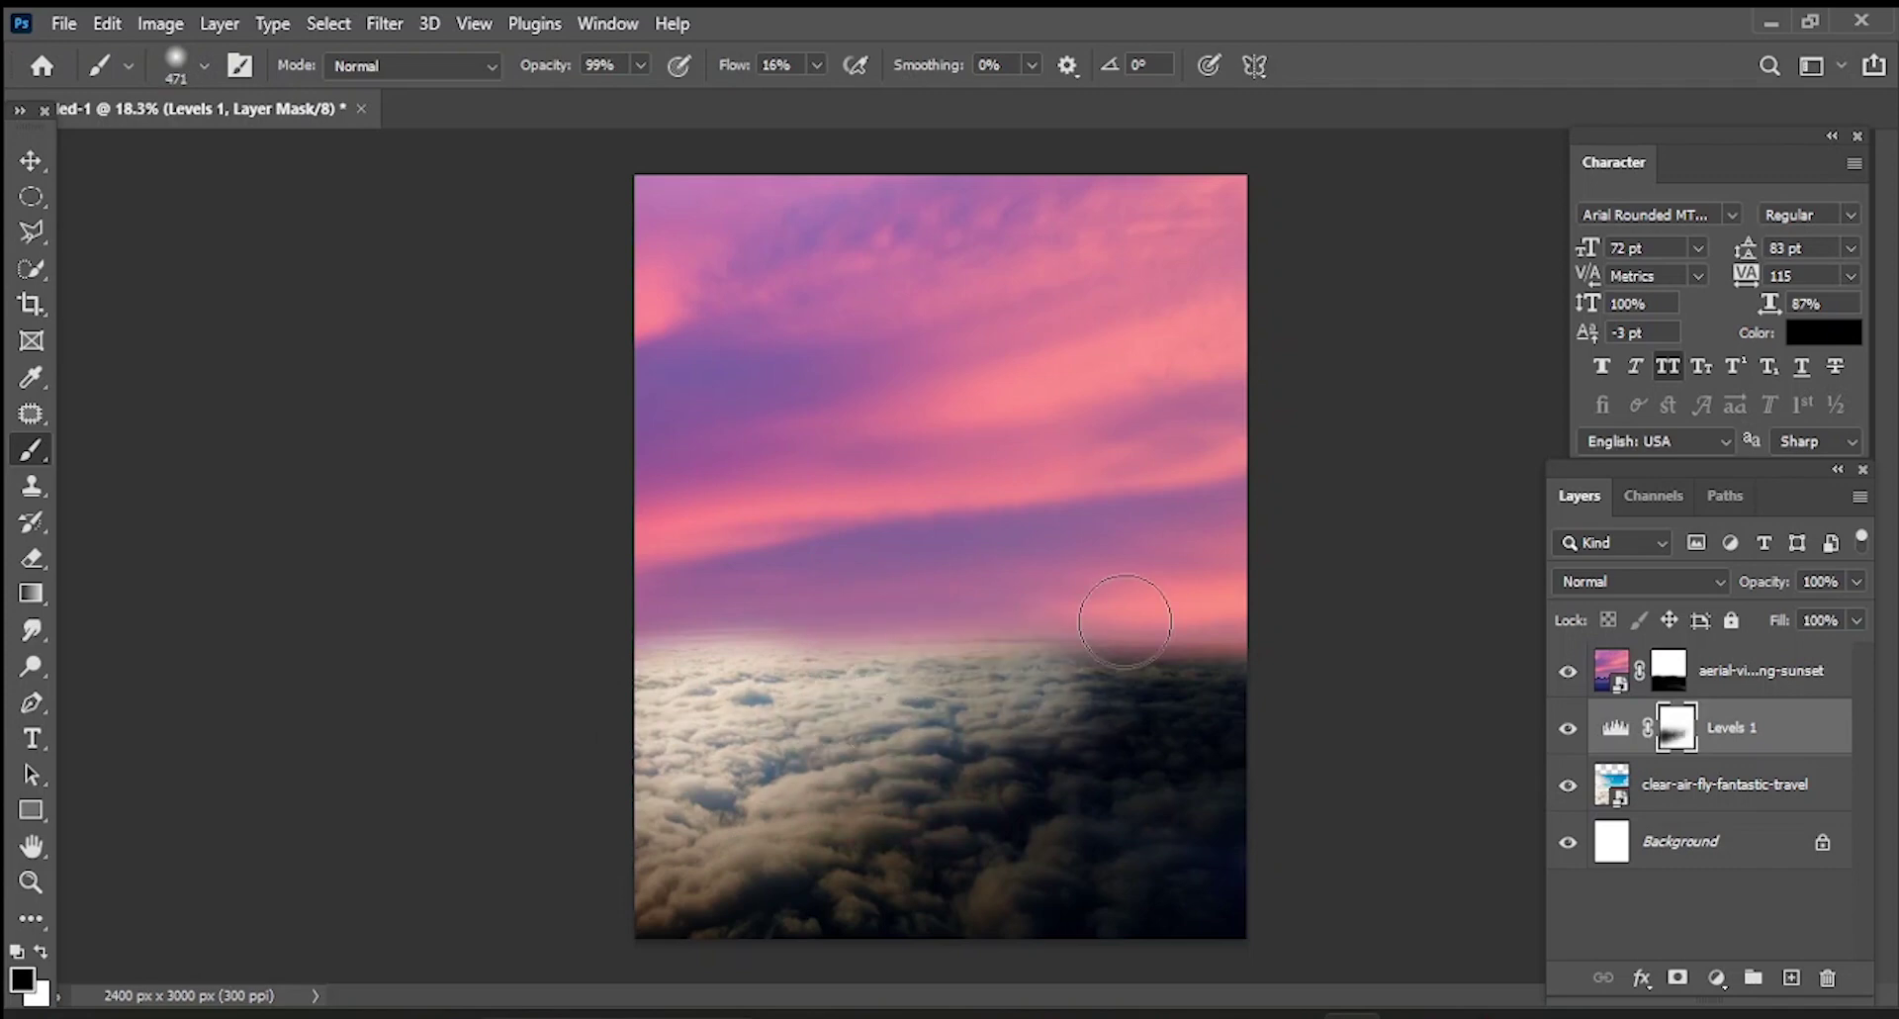
mouse_move(926, 783)
left_mouse_down()
mouse_move(772, 841)
mouse_move(1054, 787)
mouse_move(1085, 708)
mouse_move(1128, 697)
left_mouse_up()
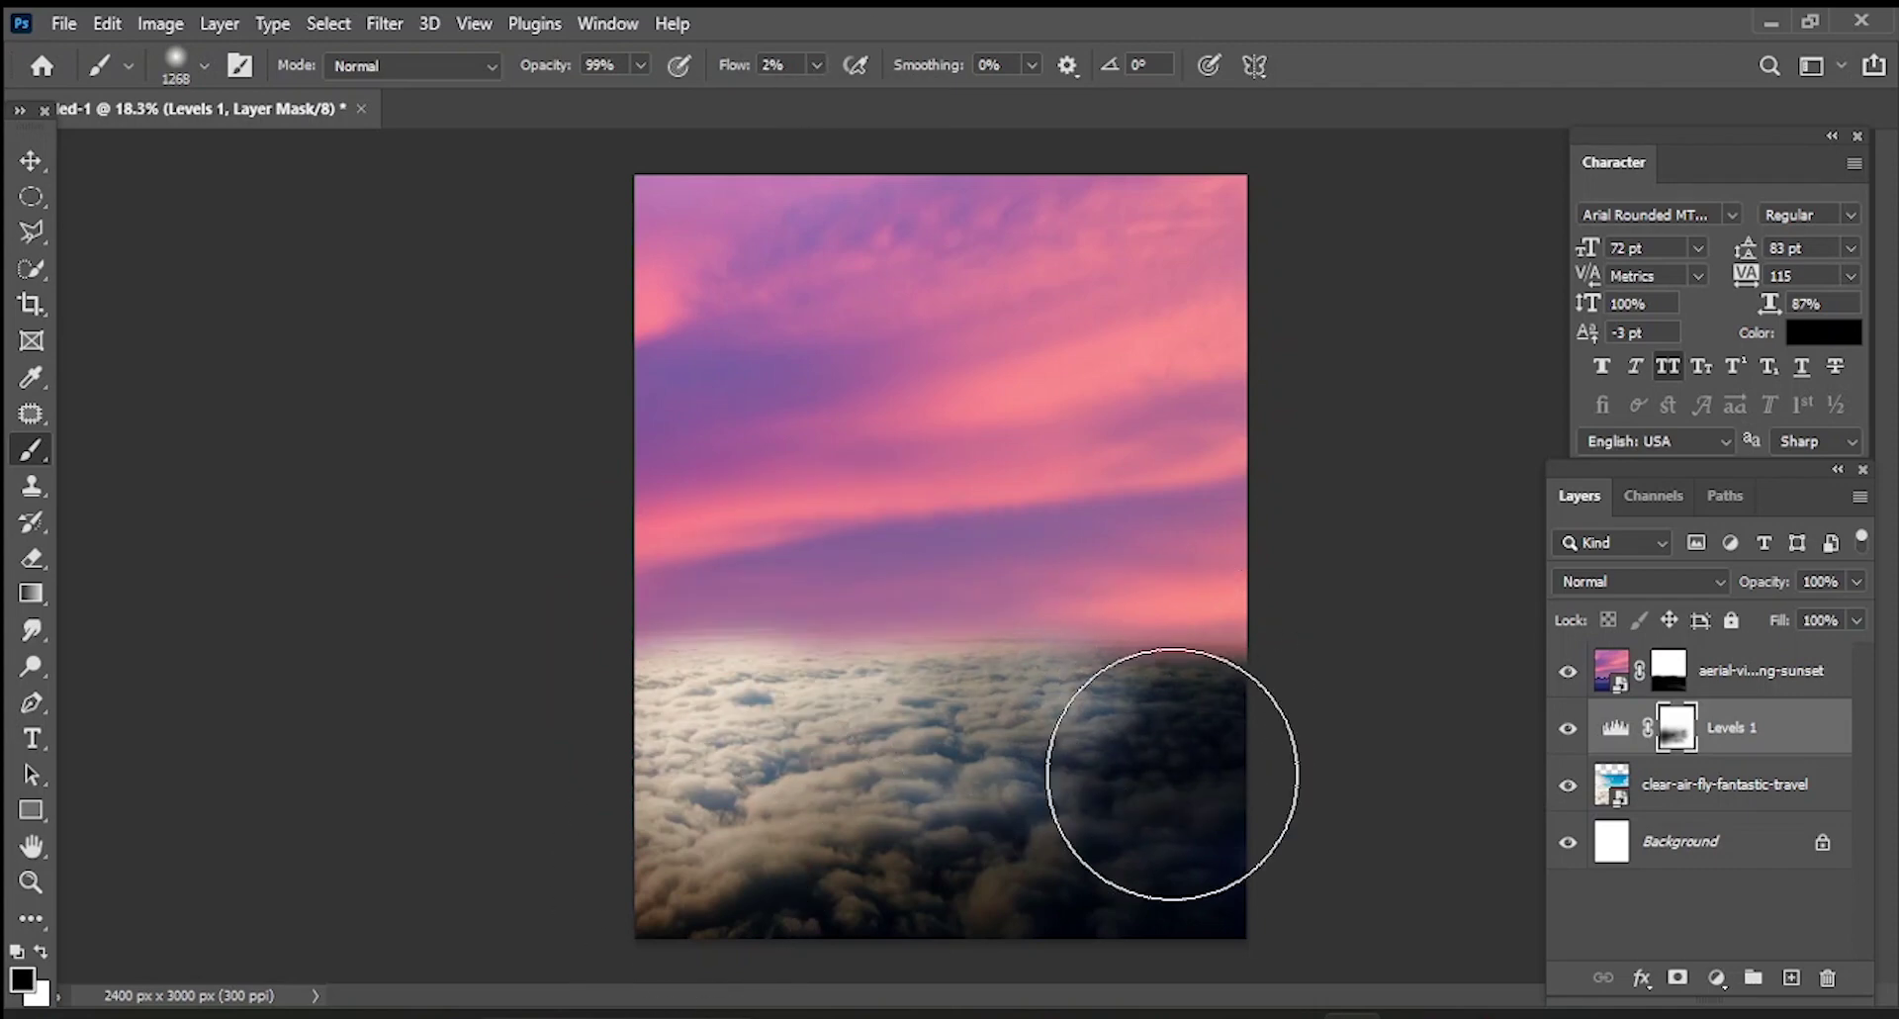
mouse_move(805, 637)
left_mouse_down()
mouse_move(1034, 710)
mouse_move(874, 690)
left_mouse_up()
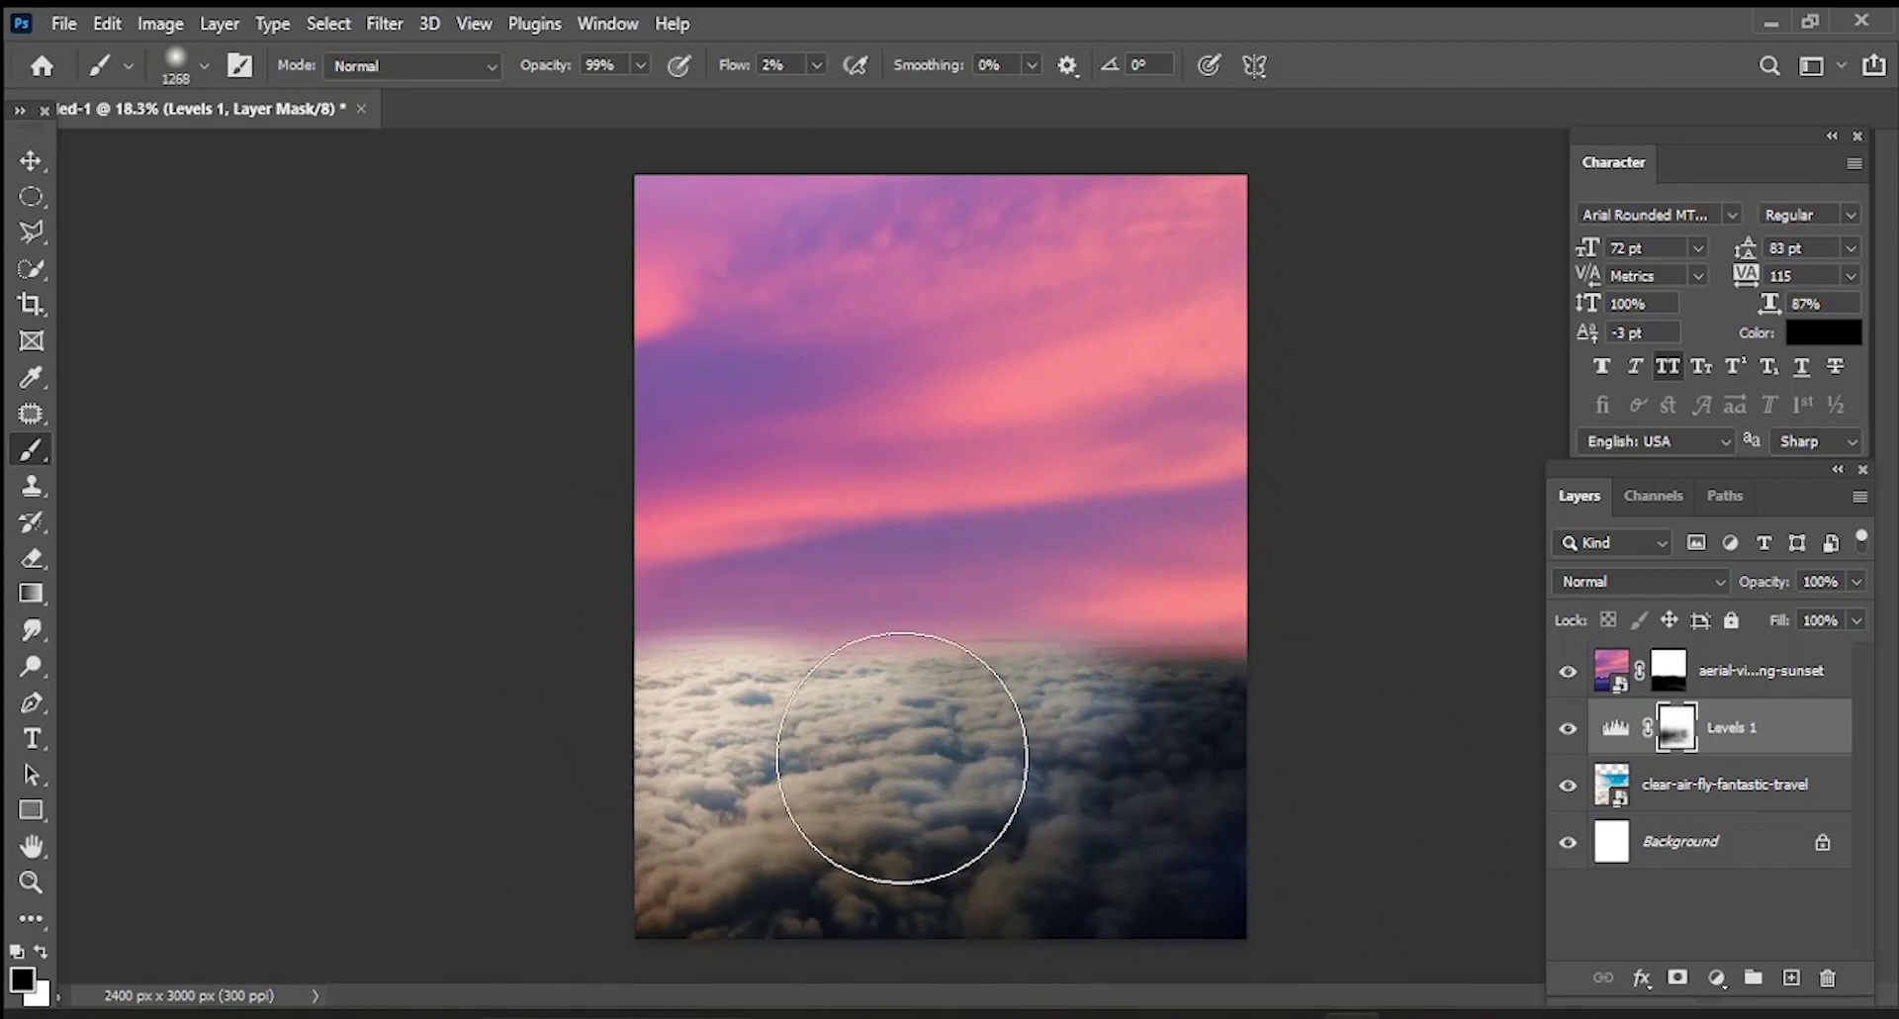
left_click_drag(974, 693, 958, 683)
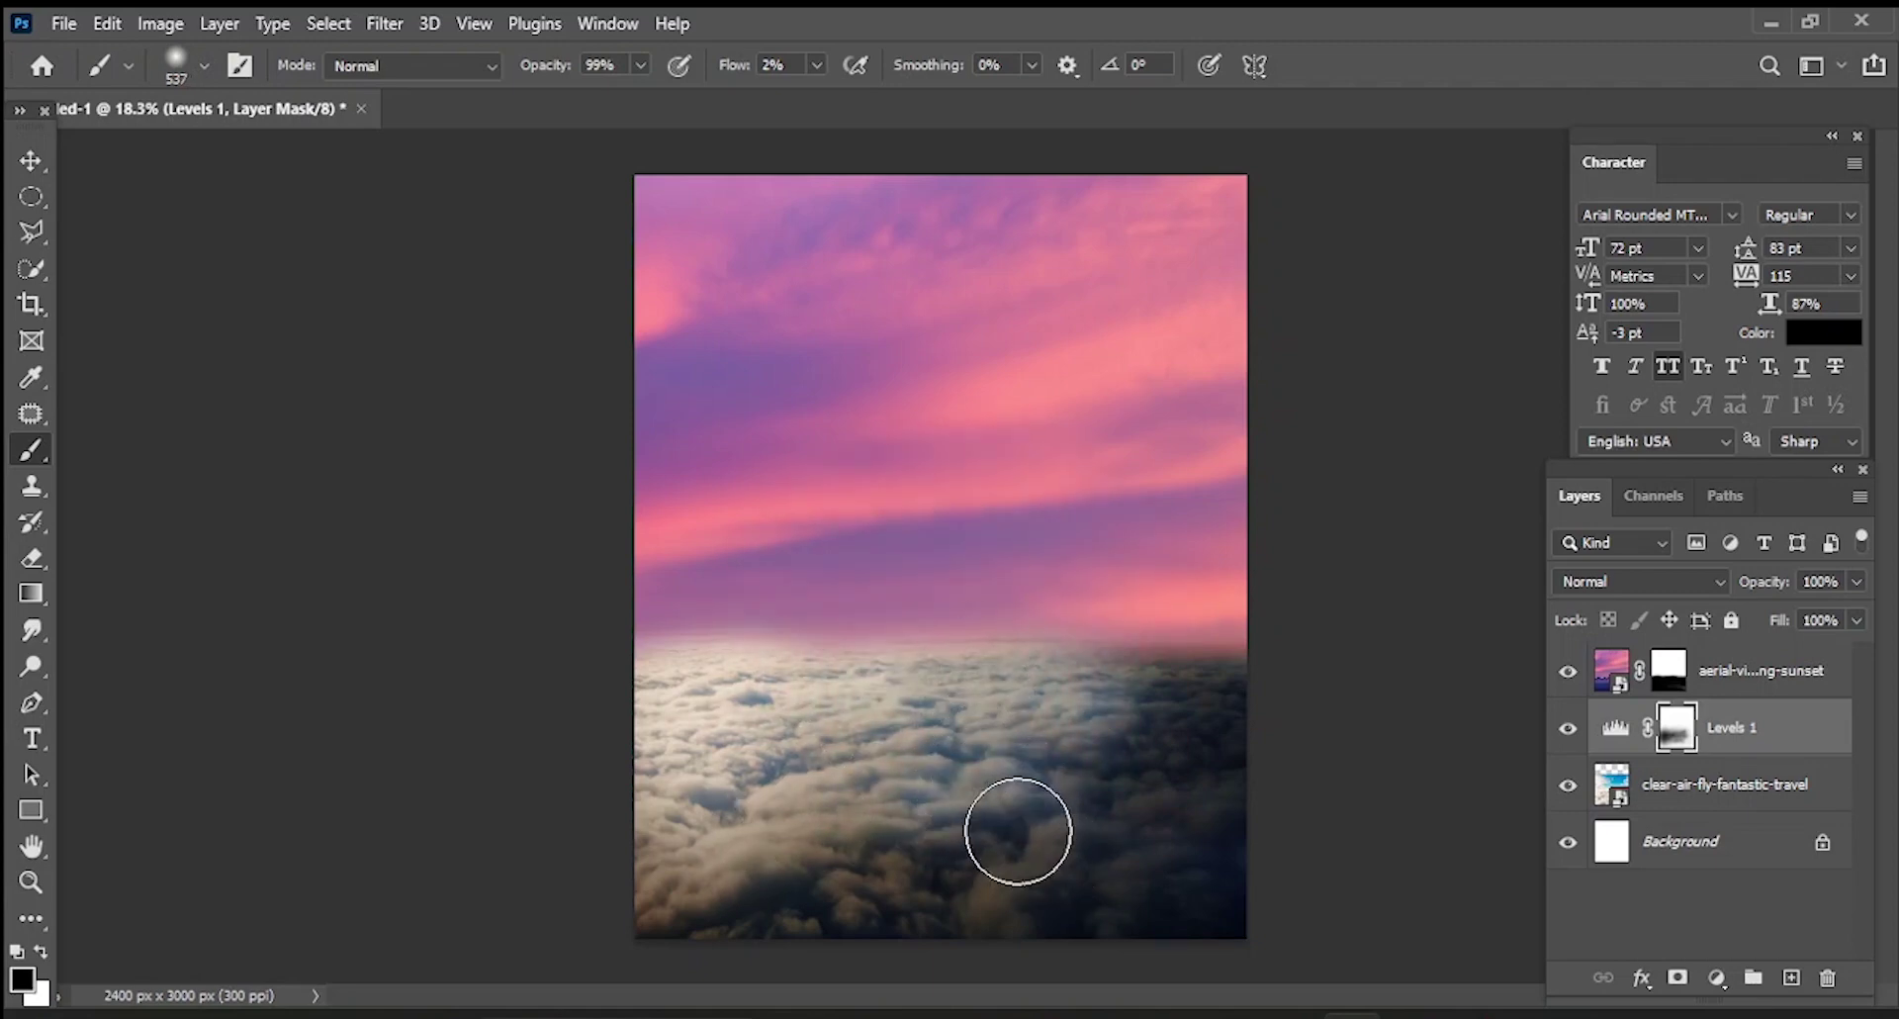
- Set Levels 1 to 70% opacity and paint white to shadow the right-side clouds again
left_click_drag(1811, 606, 1798, 613)
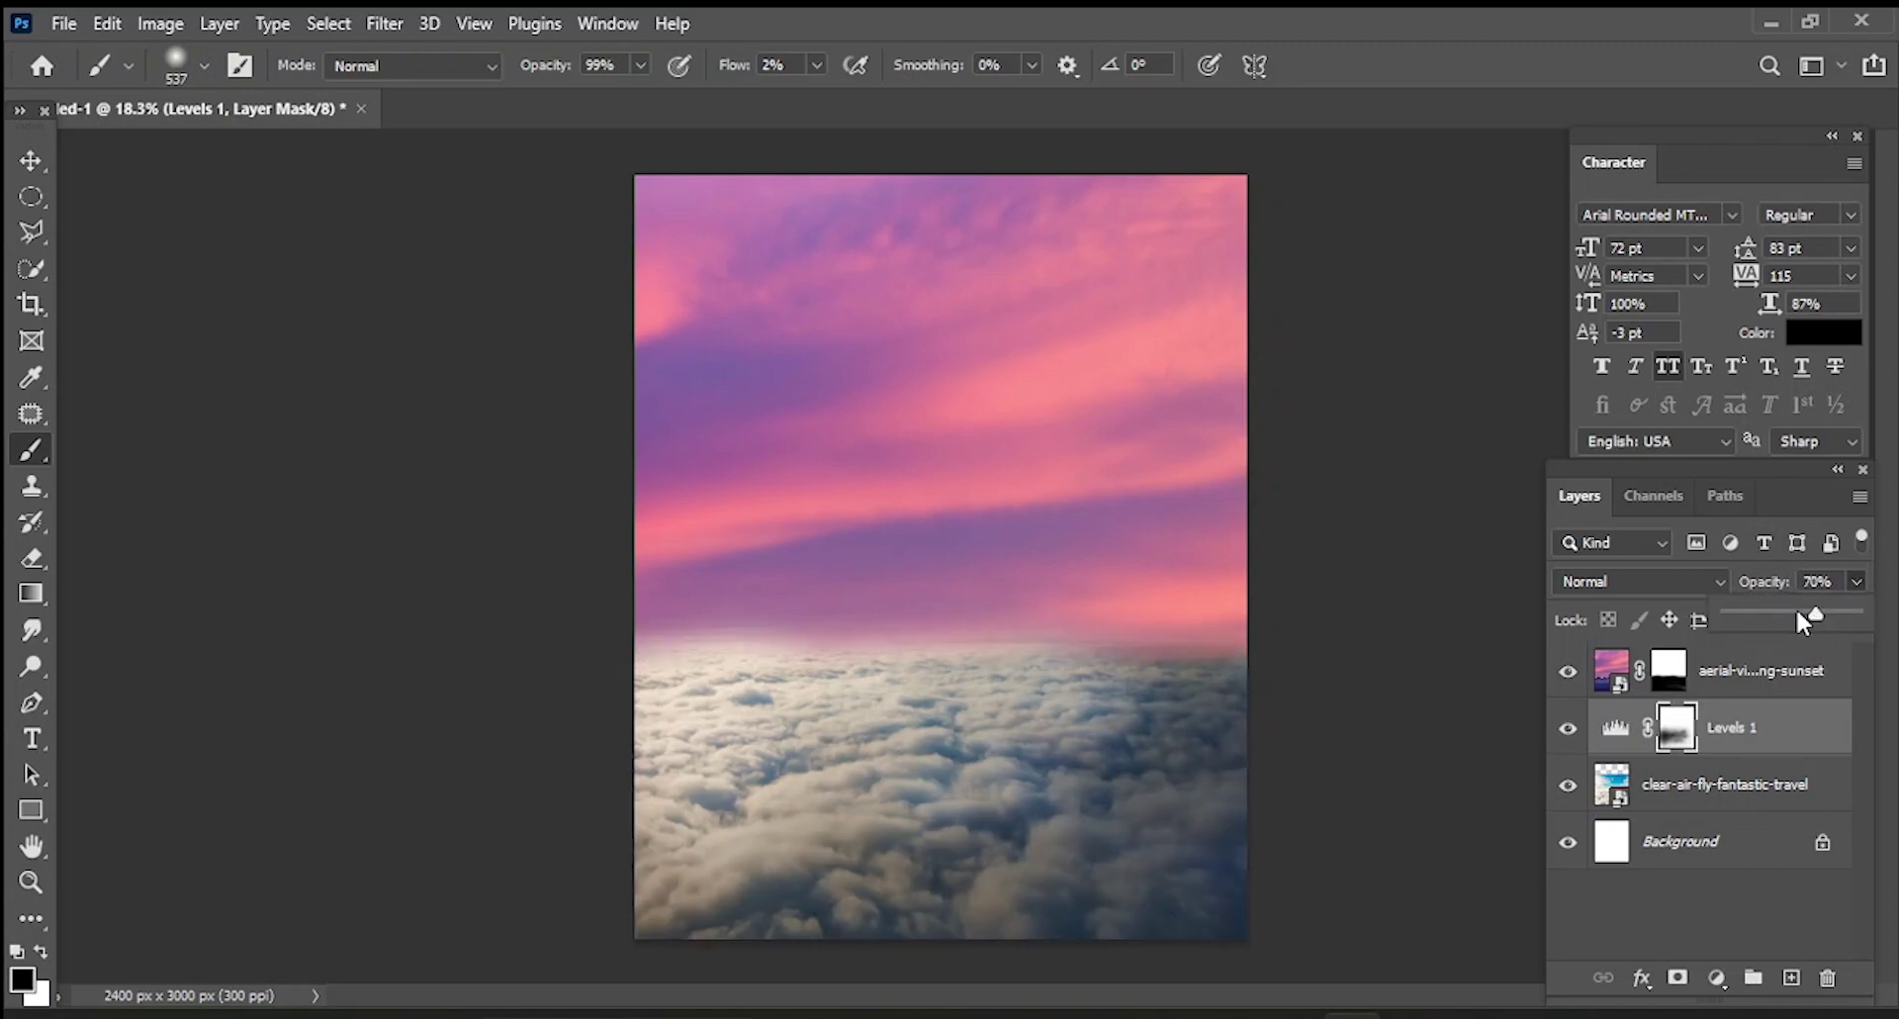
left_click(42, 952)
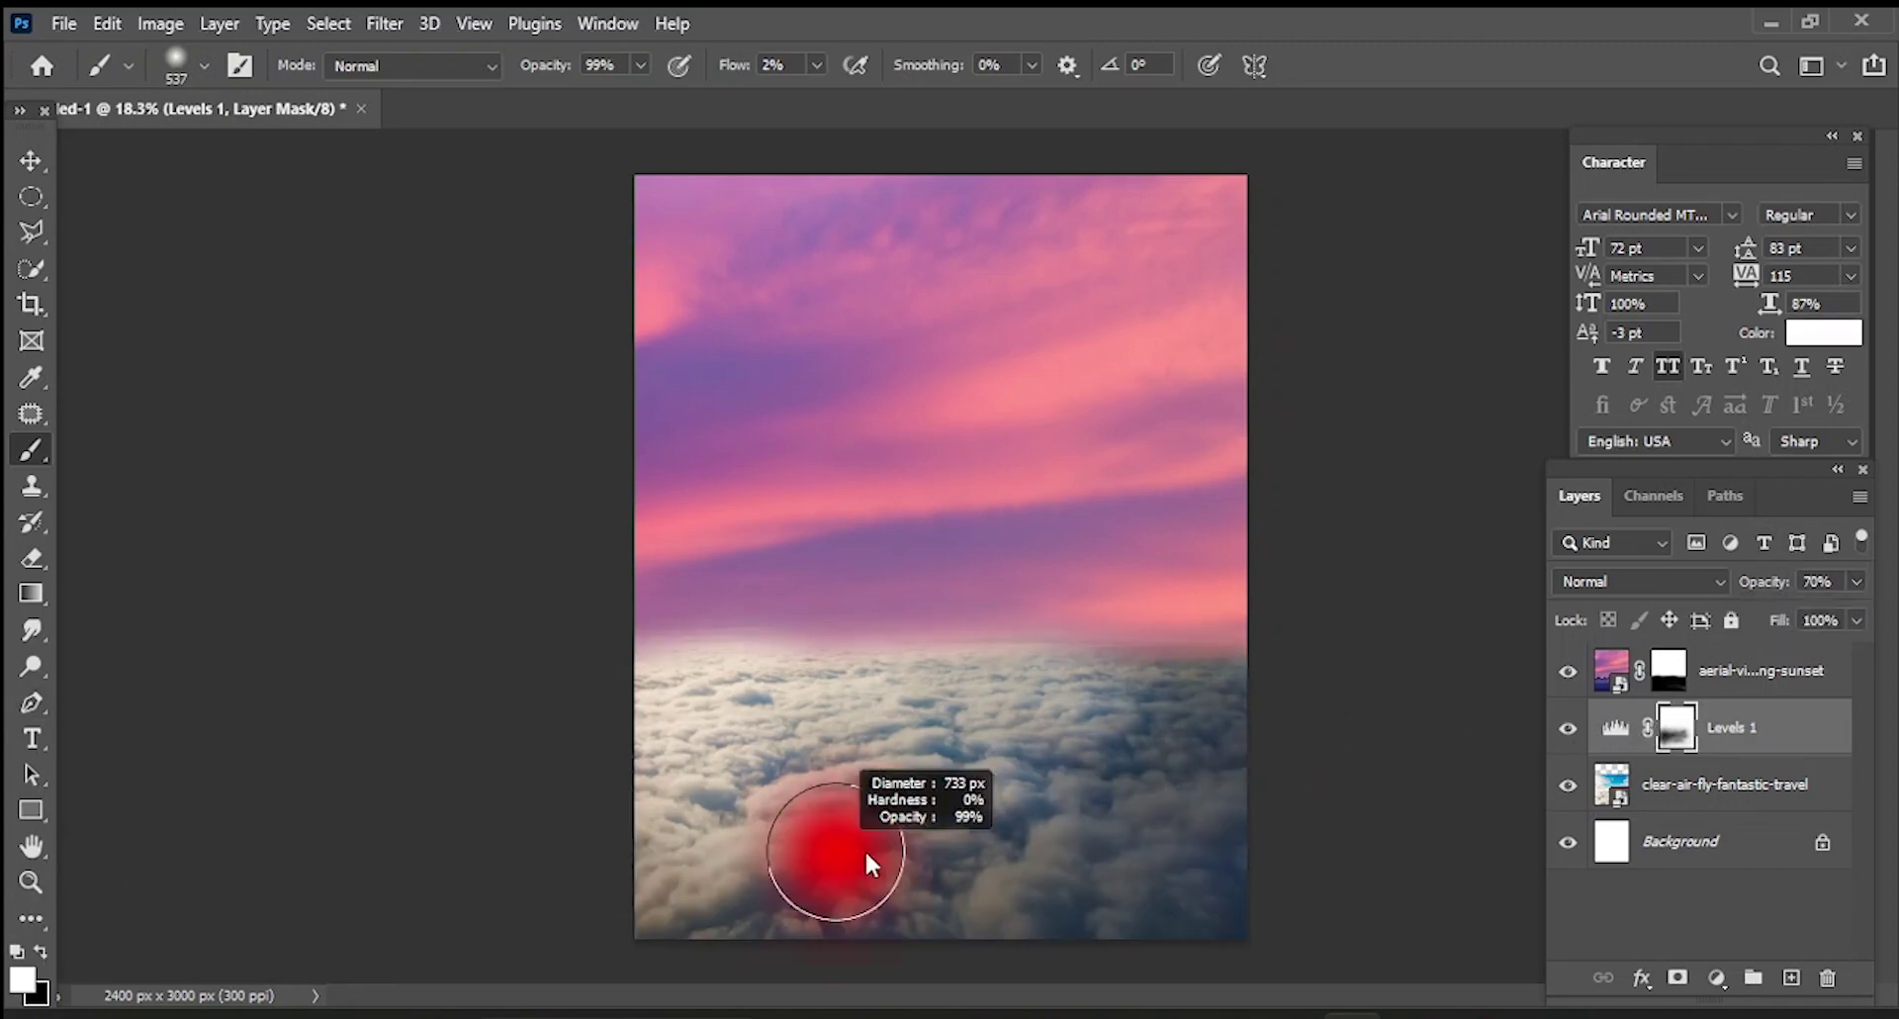
mouse_move(1226, 808)
left_mouse_down()
mouse_move(1179, 764)
mouse_move(1053, 721)
left_mouse_up()
mouse_move(1125, 794)
left_mouse_down()
mouse_move(1094, 495)
mouse_move(1039, 827)
mouse_move(1123, 761)
left_mouse_up()
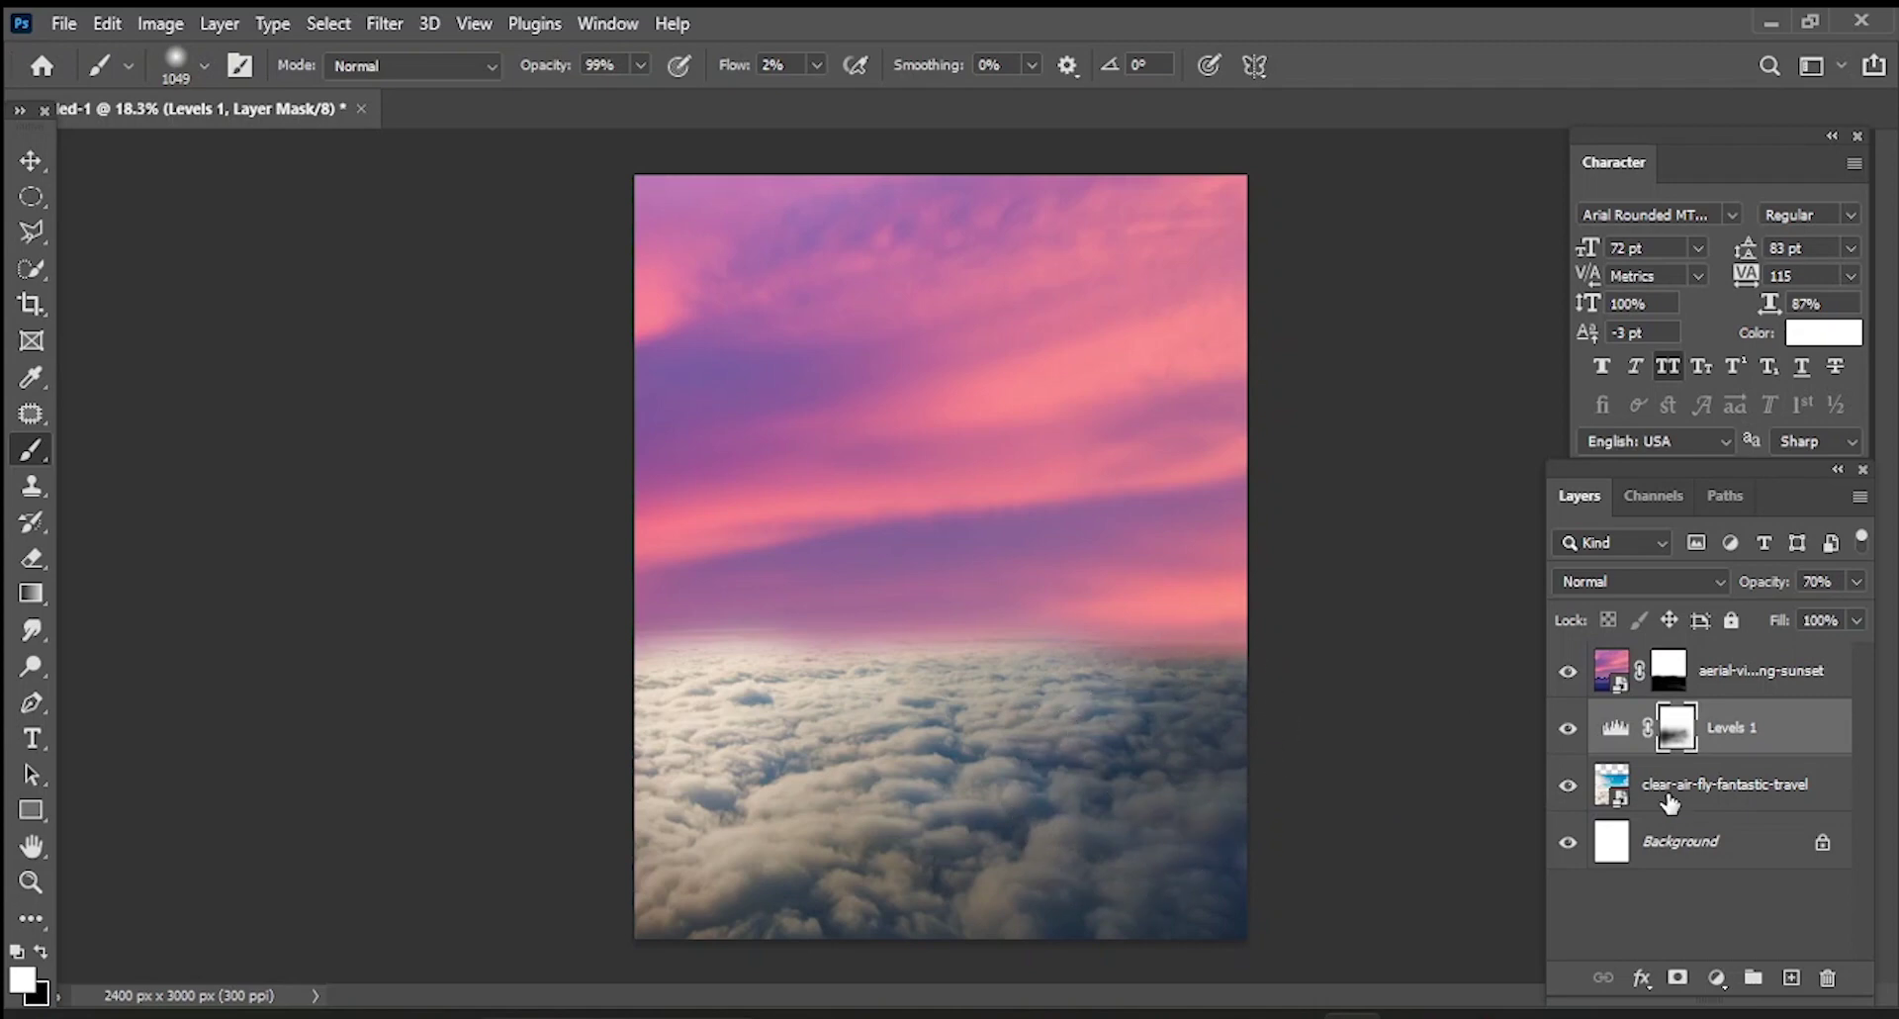
- Add a Color Balance layer with midtones Cyan-Red +54 and Yellow-Blue +33, tinting the clouds pinkish-purple
left_click(1716, 979)
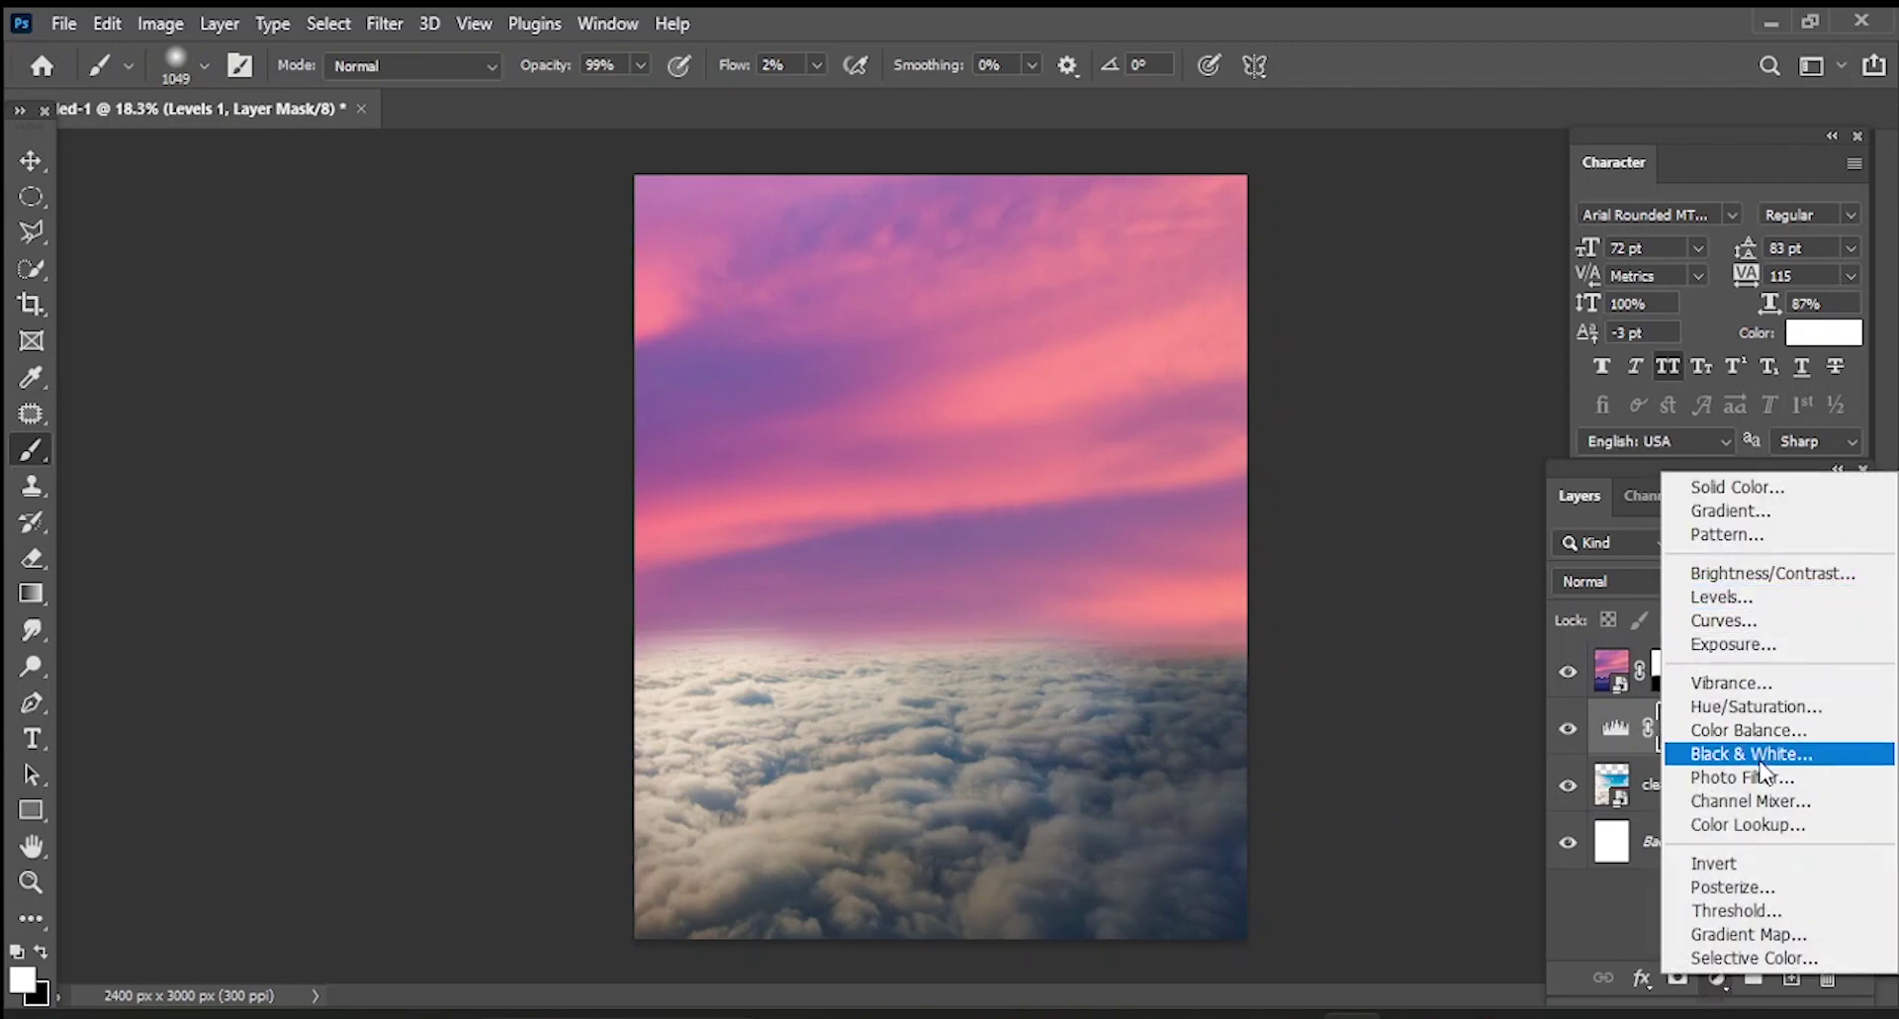
left_click(1759, 734)
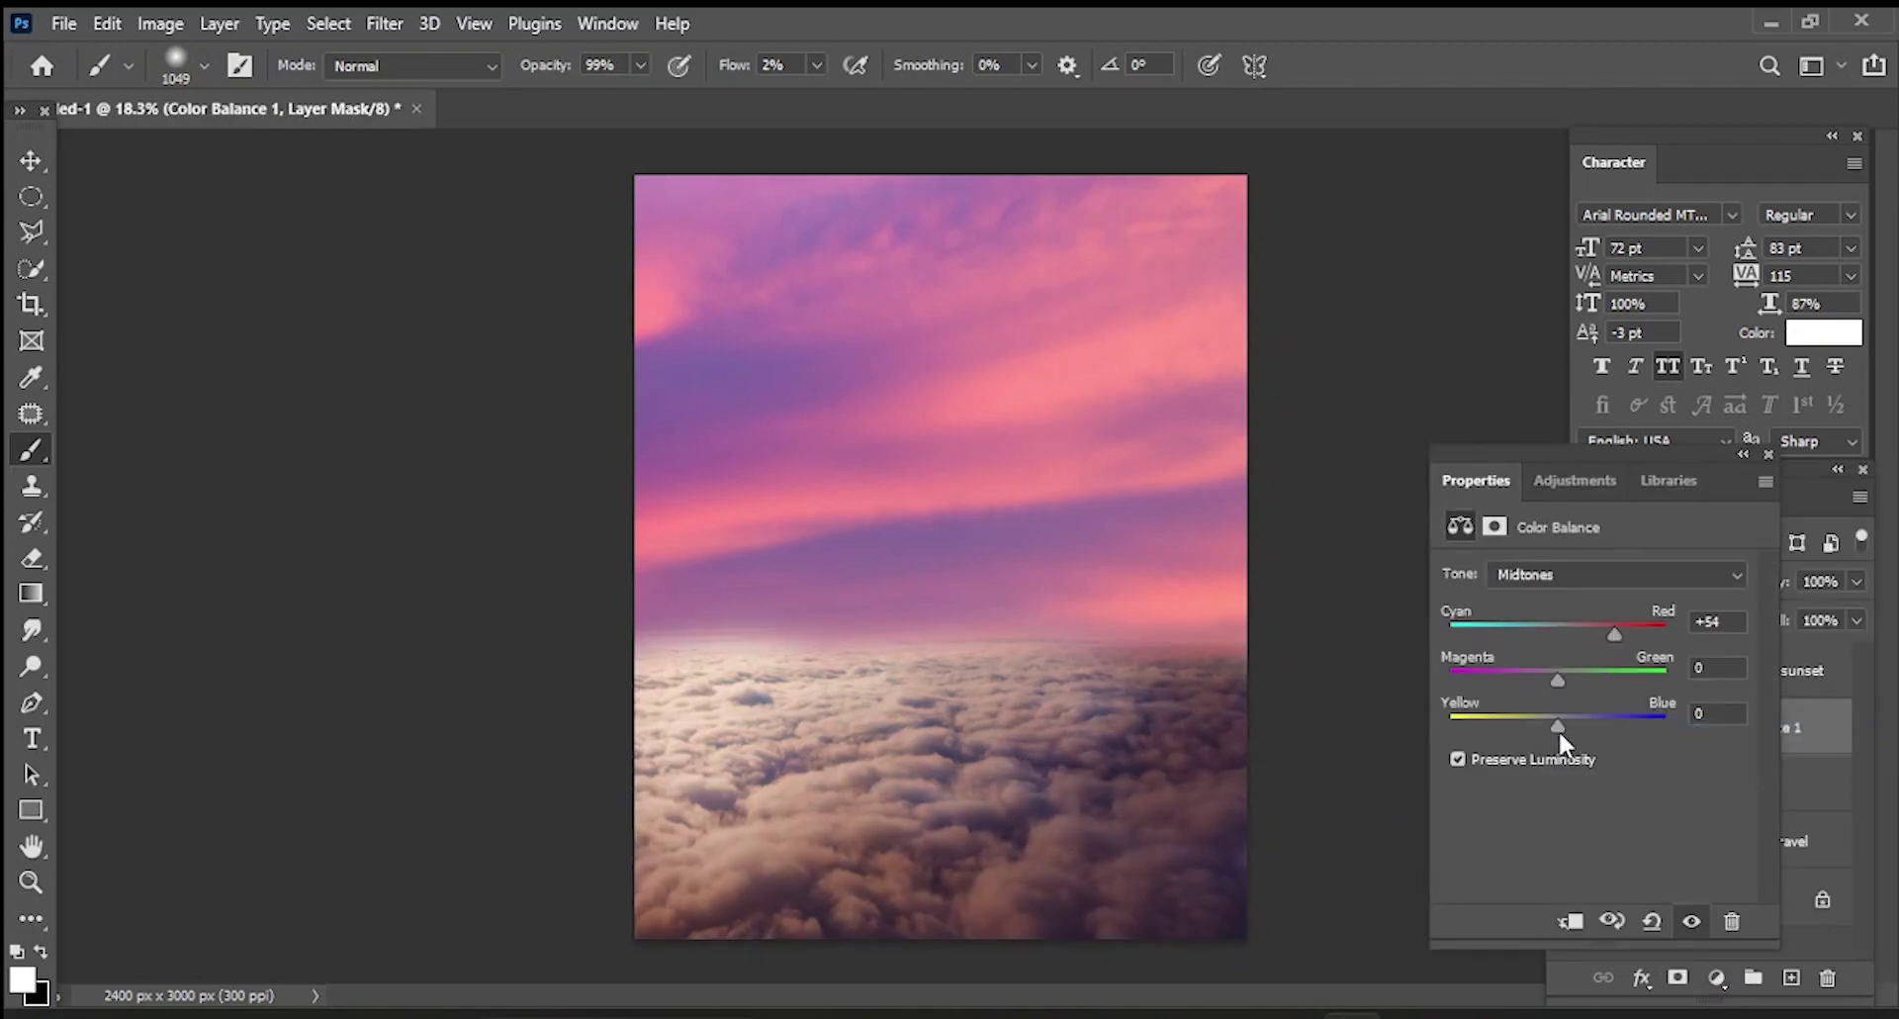
left_click_drag(1558, 725, 1591, 725)
left_click(1762, 511)
- Add a Levels adjustment on the sunset layer, discarding an unwanted Curves layer first
left_click(1615, 681)
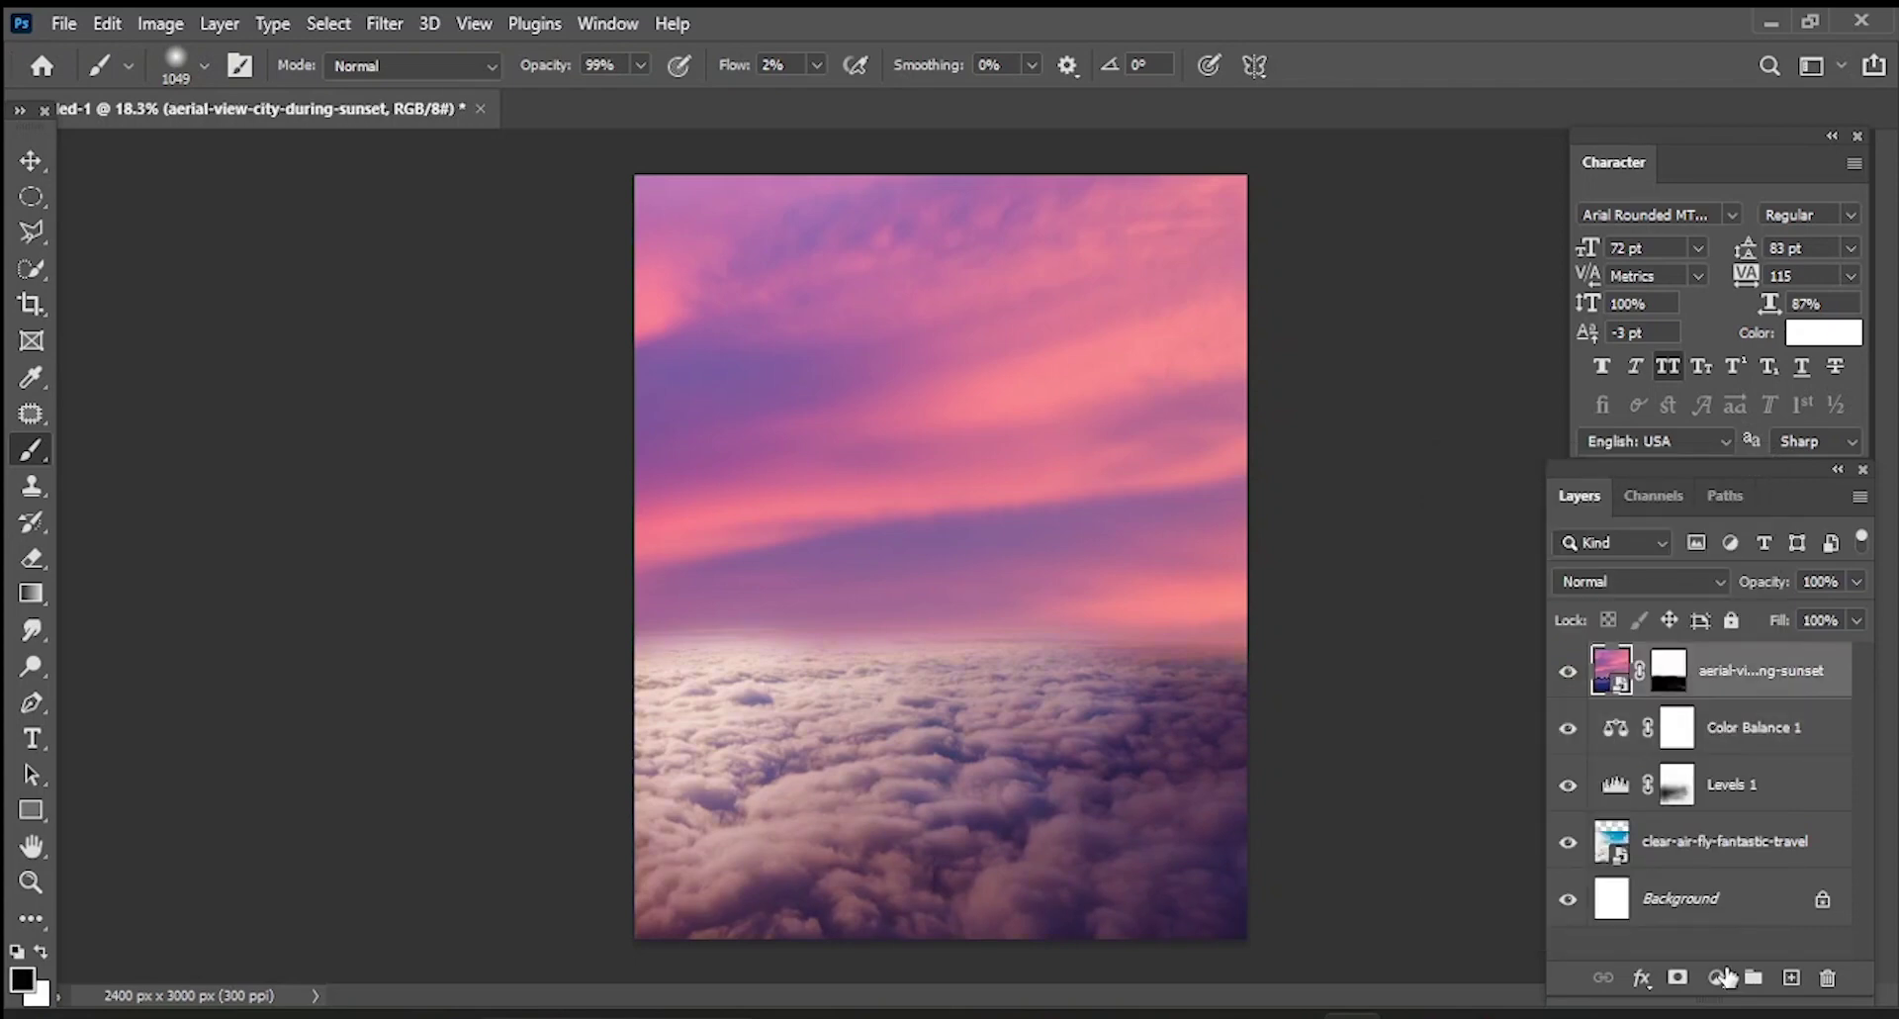
left_click(1716, 977)
left_click(1742, 615)
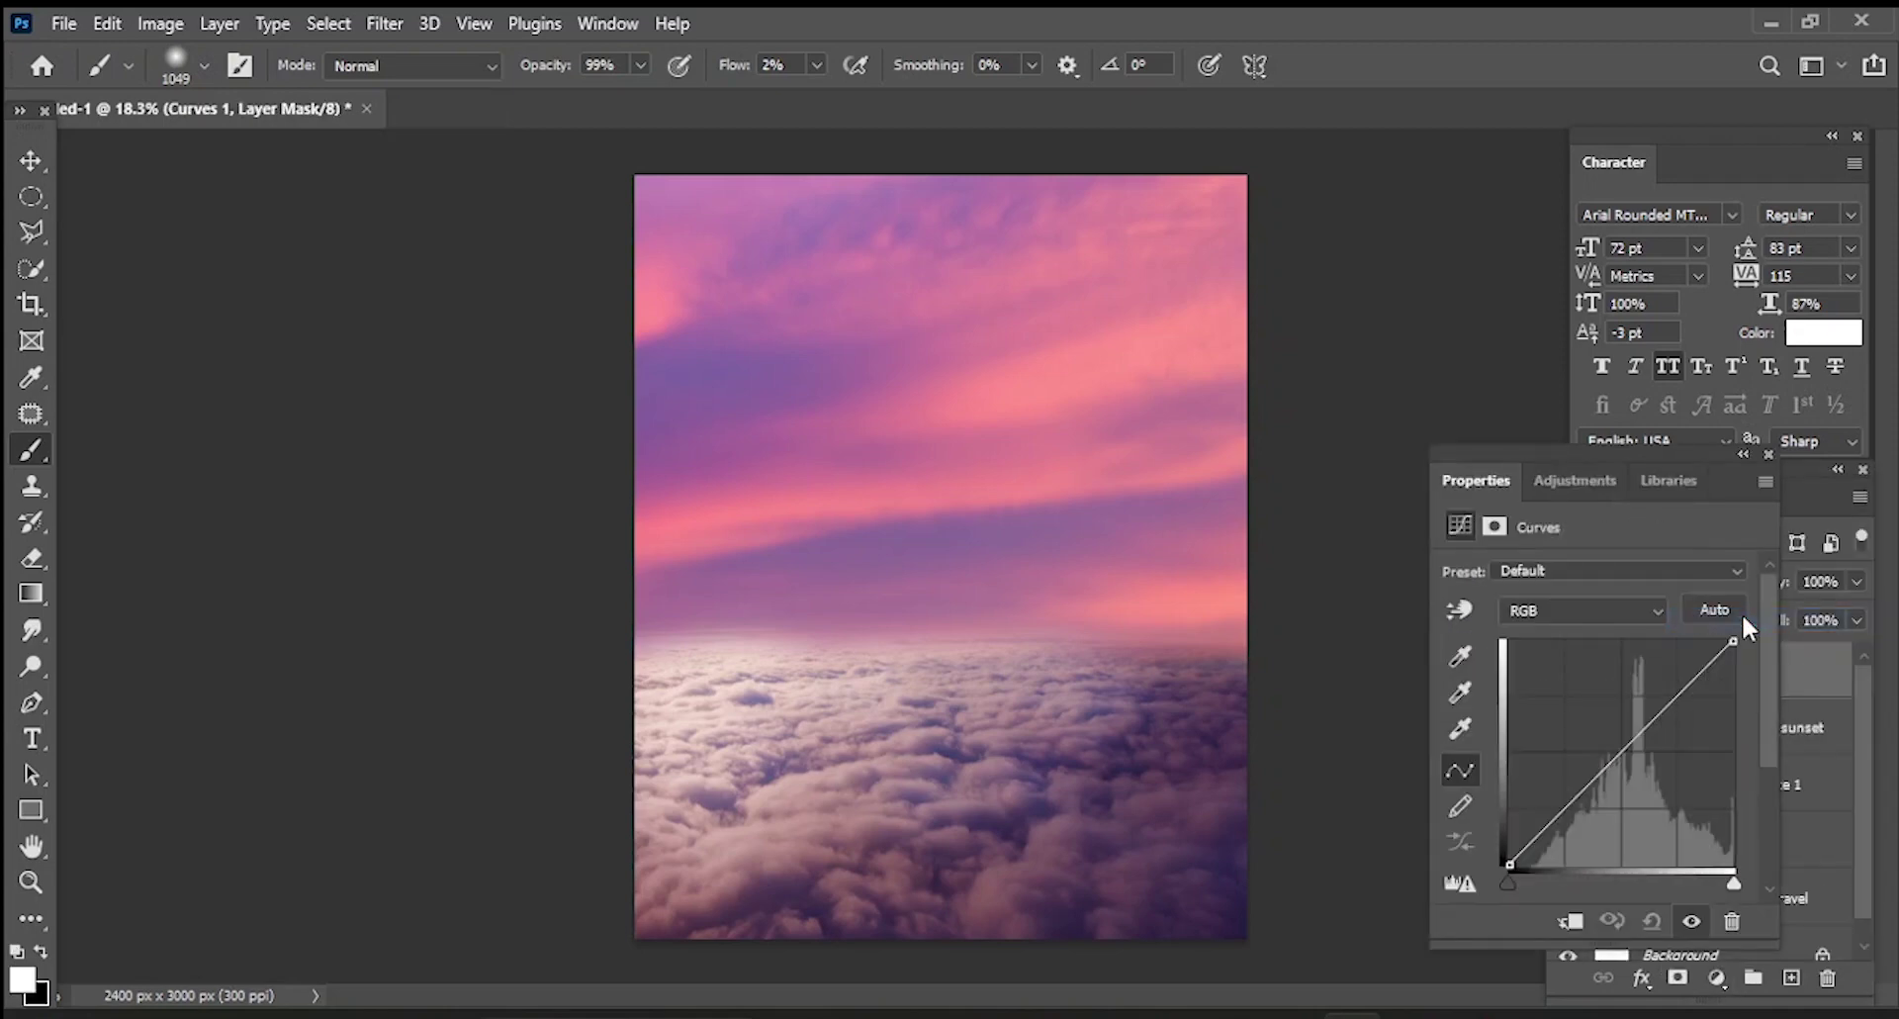
left_click(1746, 476)
key("ctrl+z")
left_click(1711, 986)
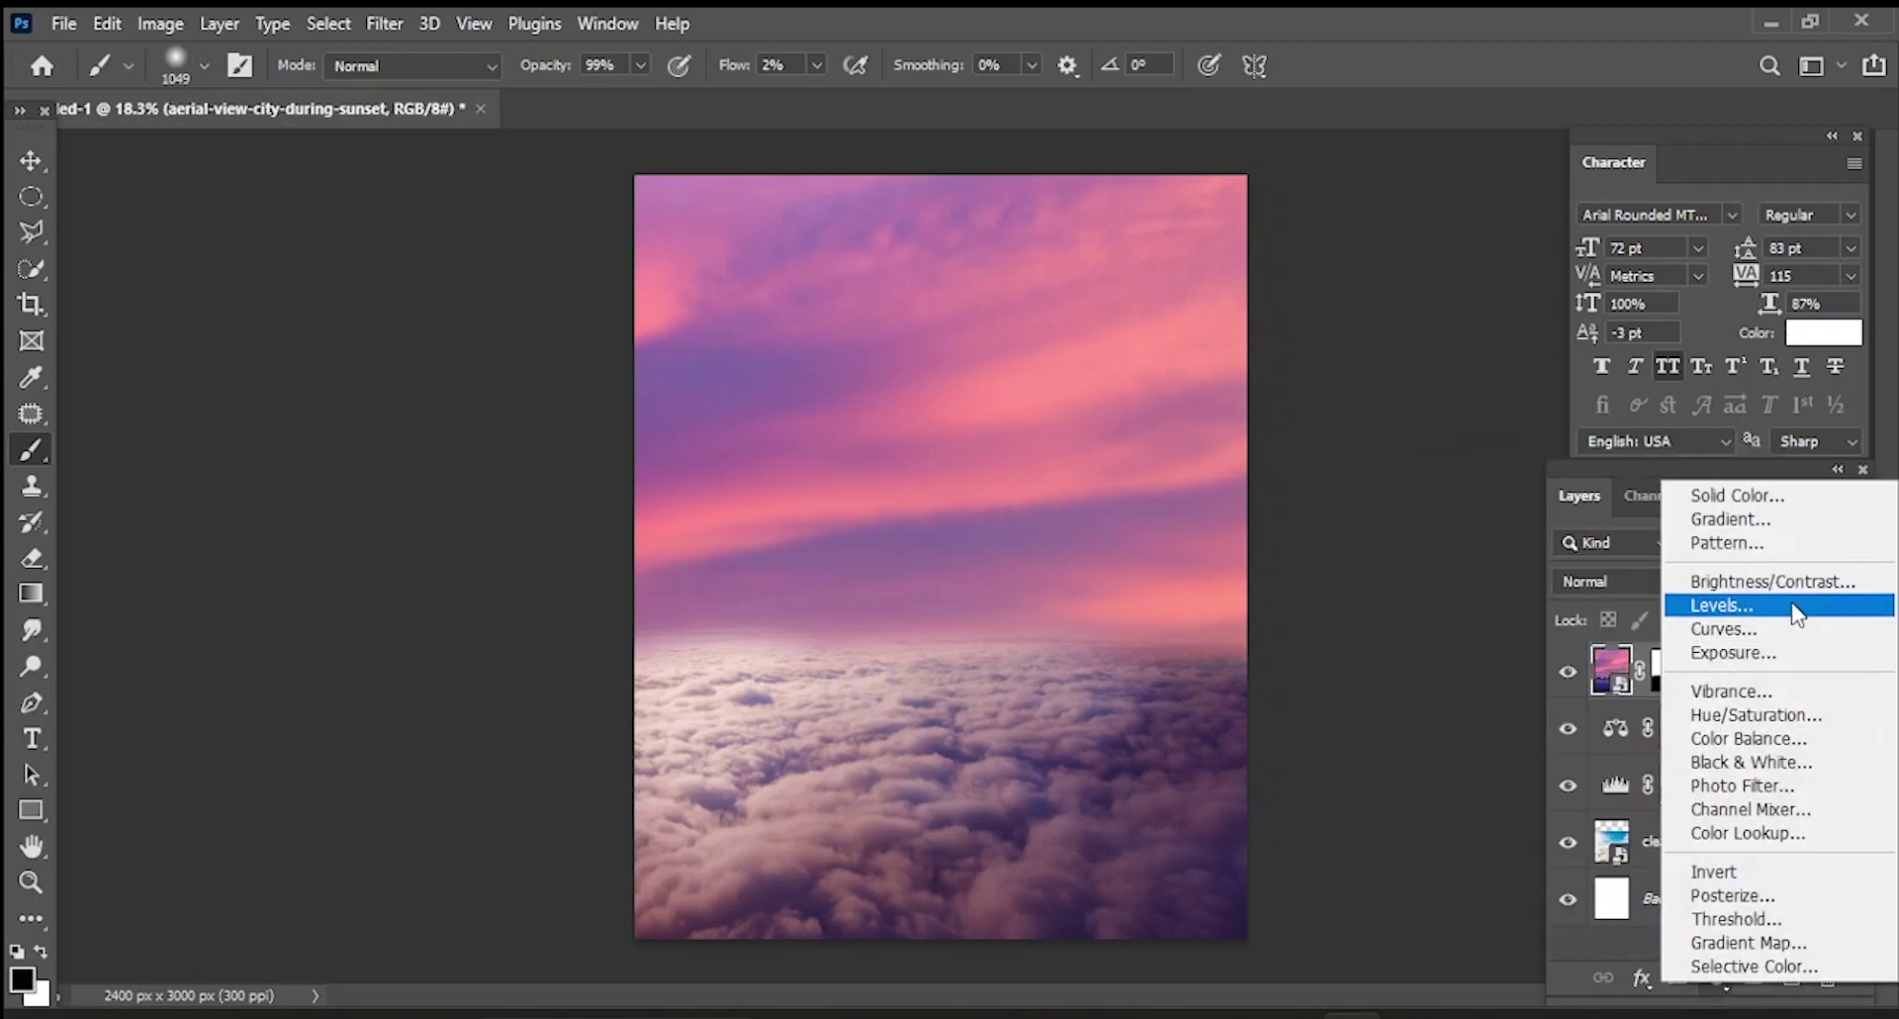
left_click(1780, 608)
- Set Levels 2 to midtones 0.64 and output levels 3 to 172, deepening the sky to magenta
left_click_drag(1737, 856, 1708, 855)
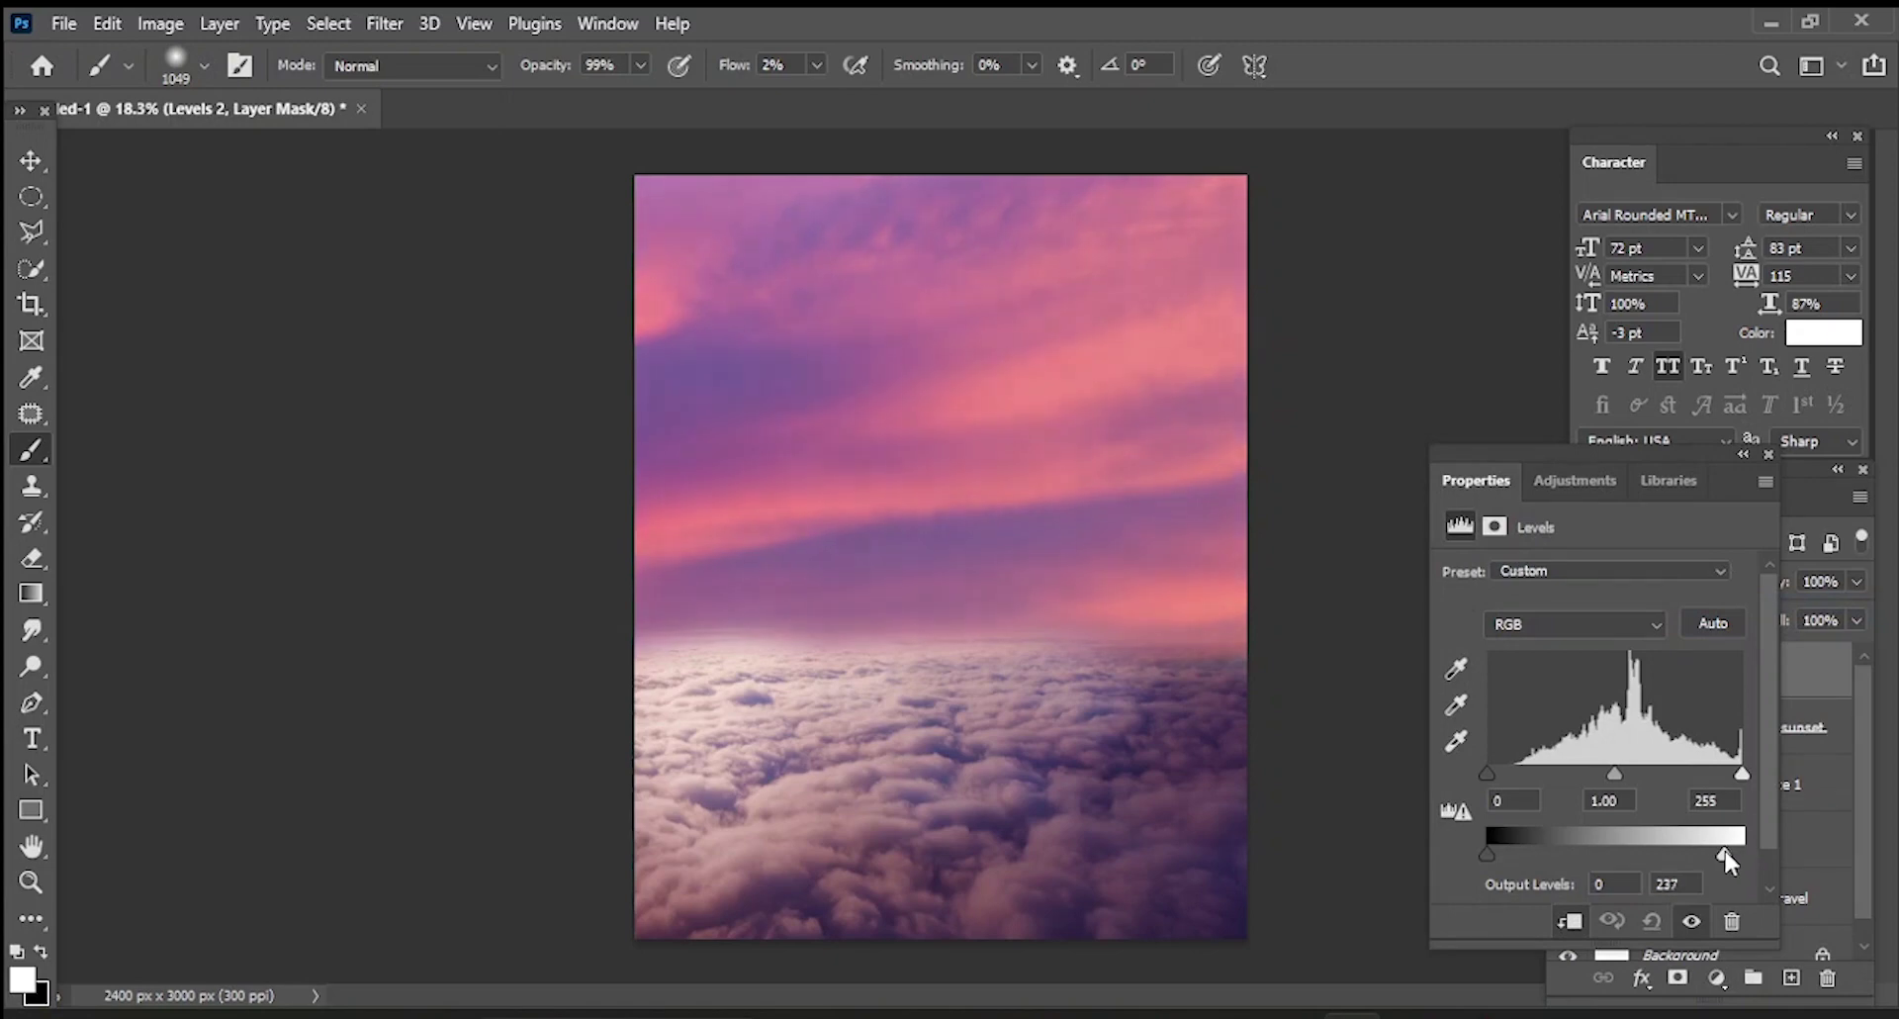
left_click_drag(1488, 853, 1505, 852)
left_click_drag(1615, 773, 1657, 780)
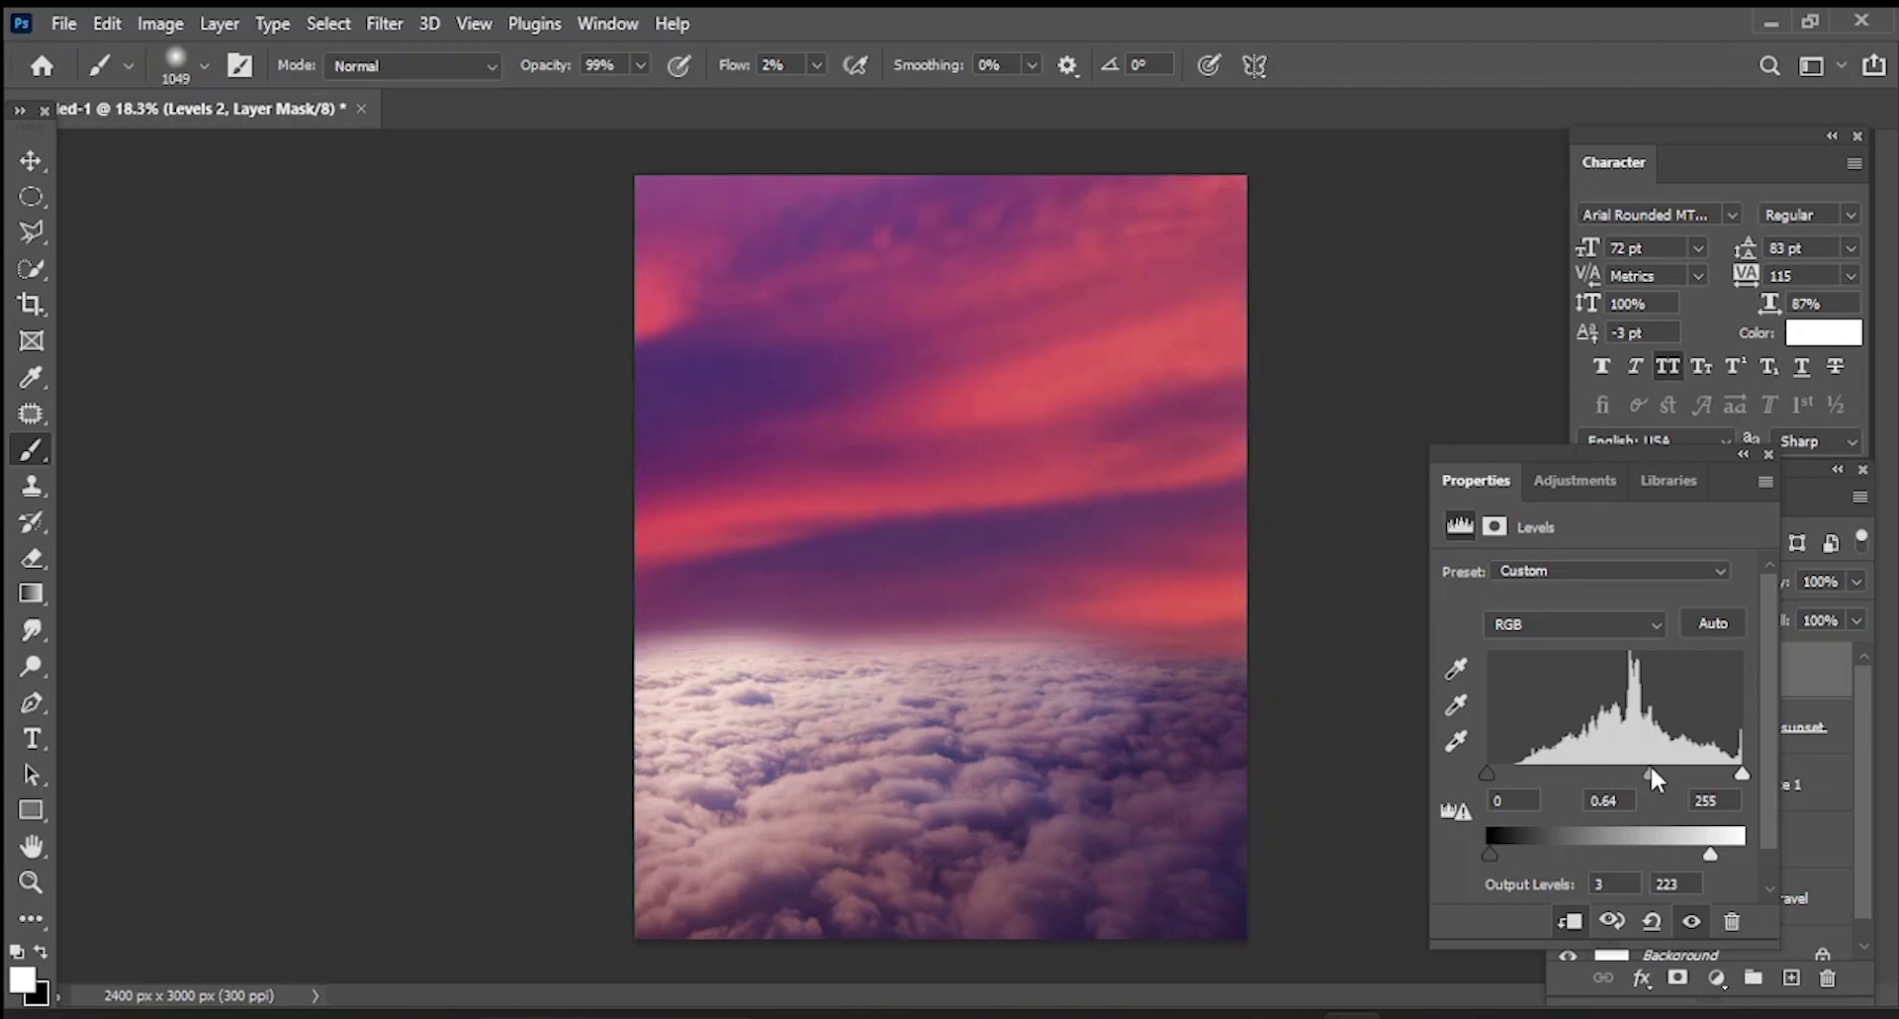
left_click_drag(1710, 853, 1661, 851)
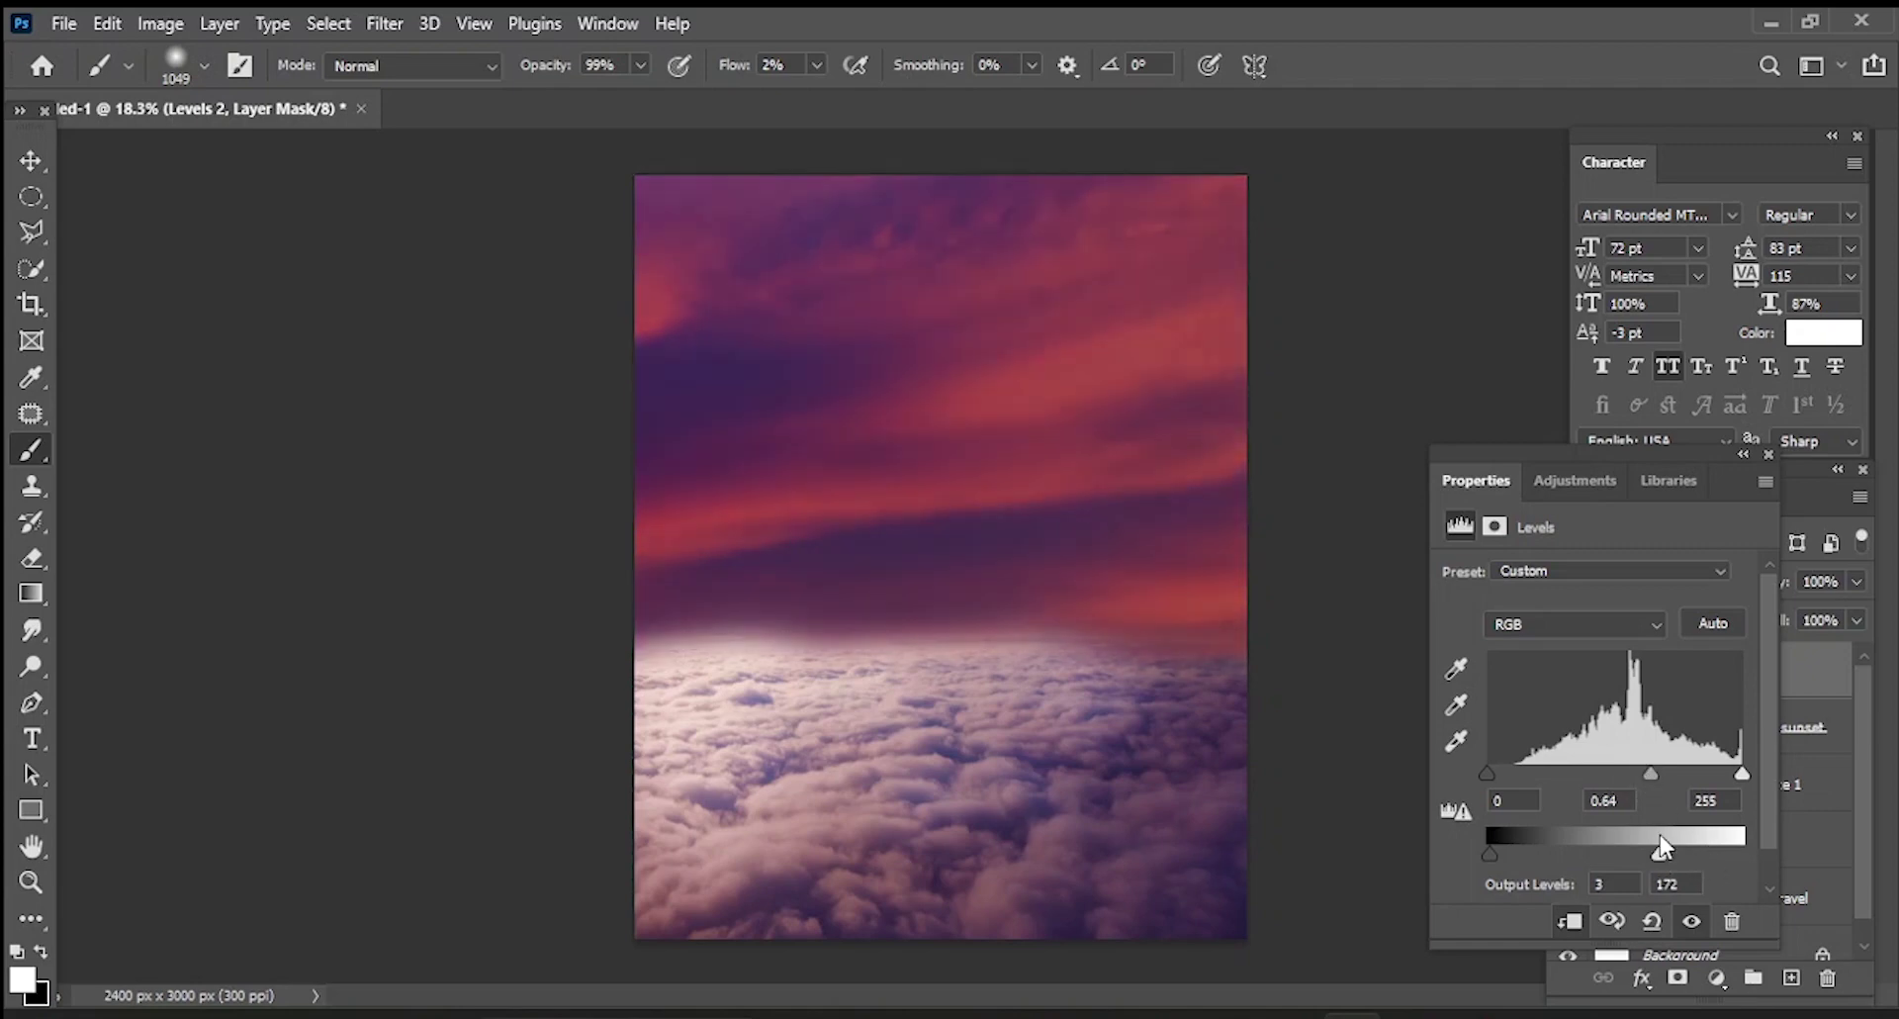
left_click(1769, 455)
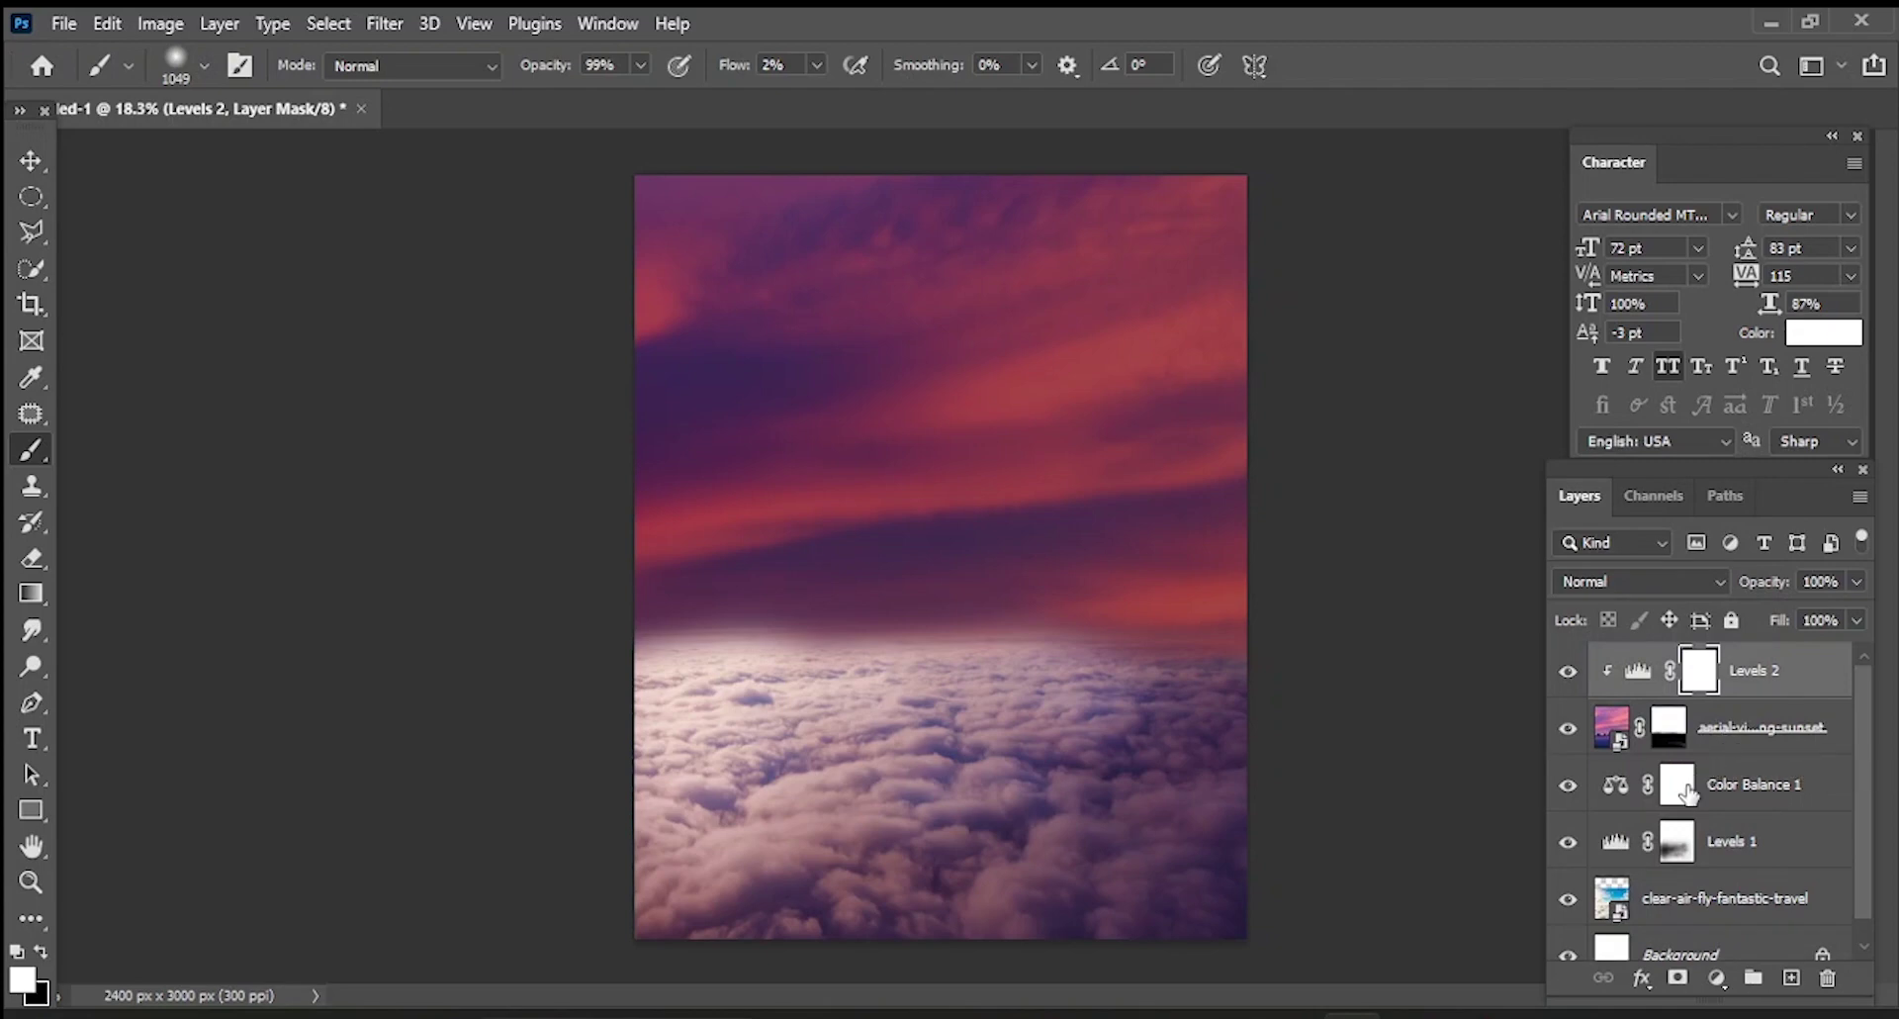
- Paint dark tone over the upper-right sky on a new layer, then delete it as too dark
left_click(1688, 787)
left_click(1792, 977)
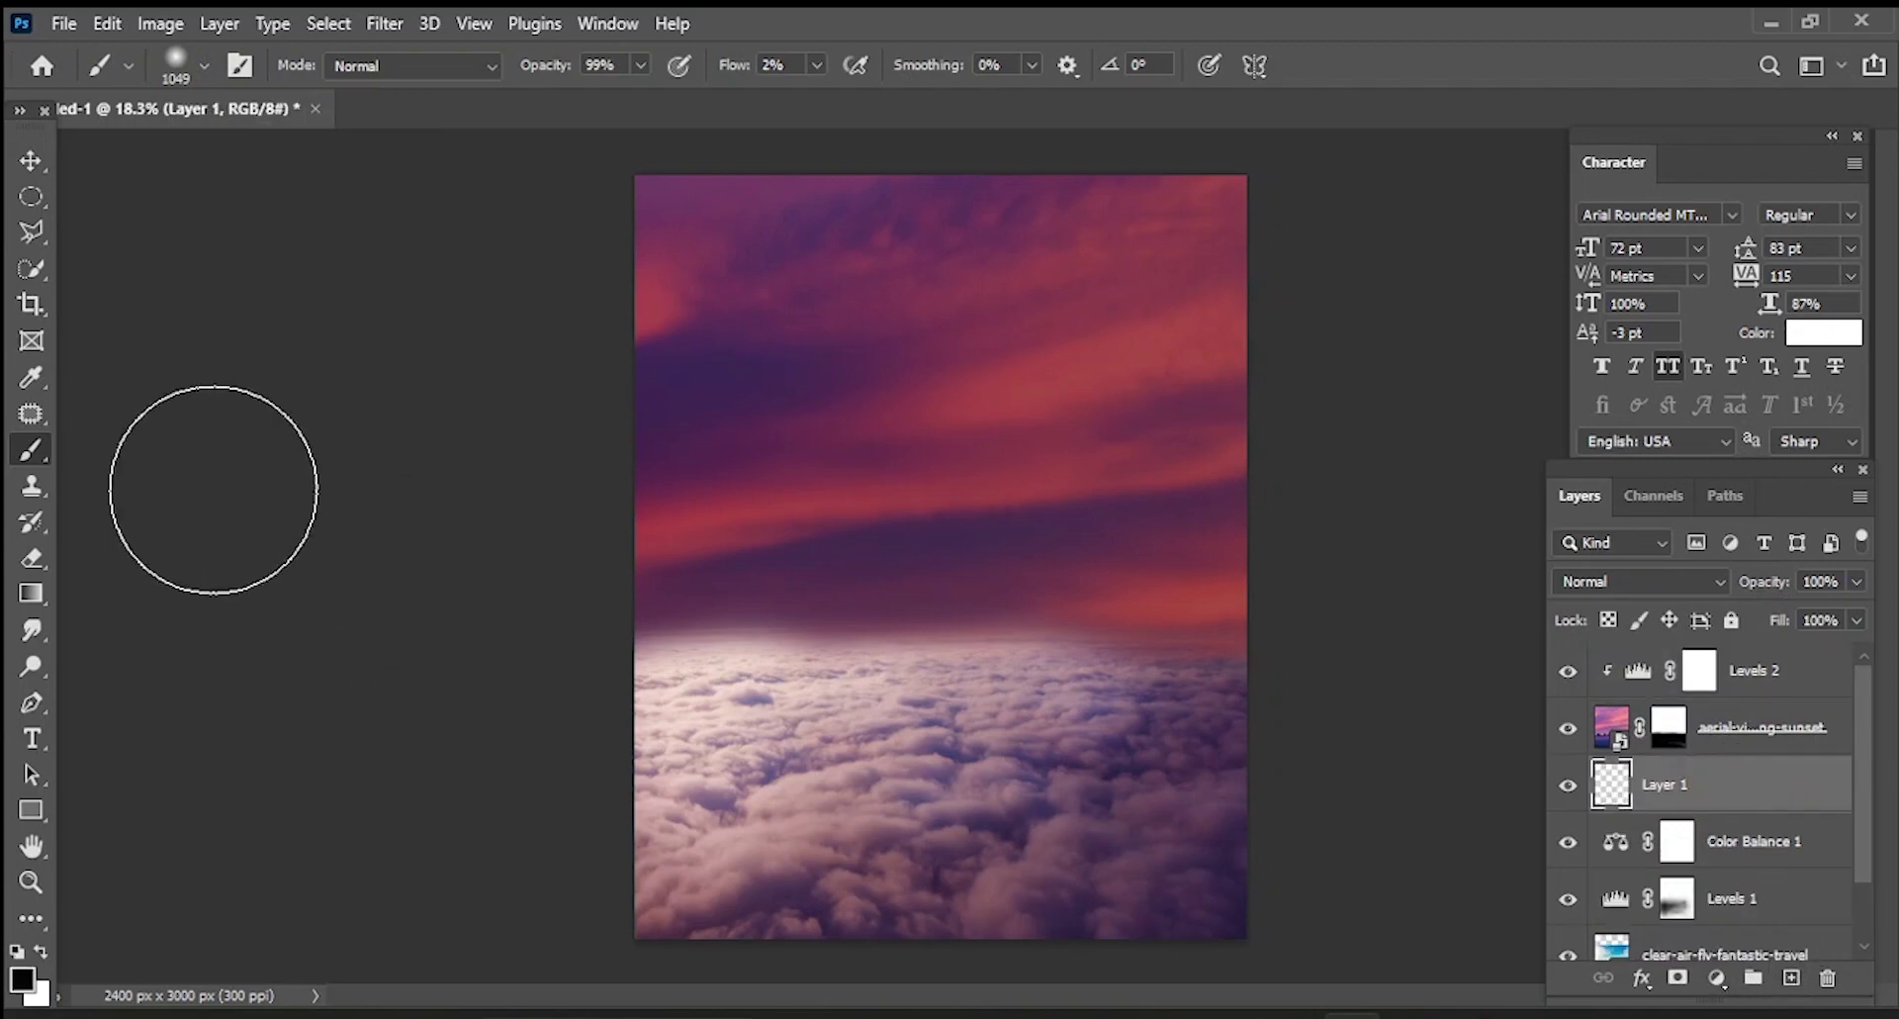
key("bracketright")
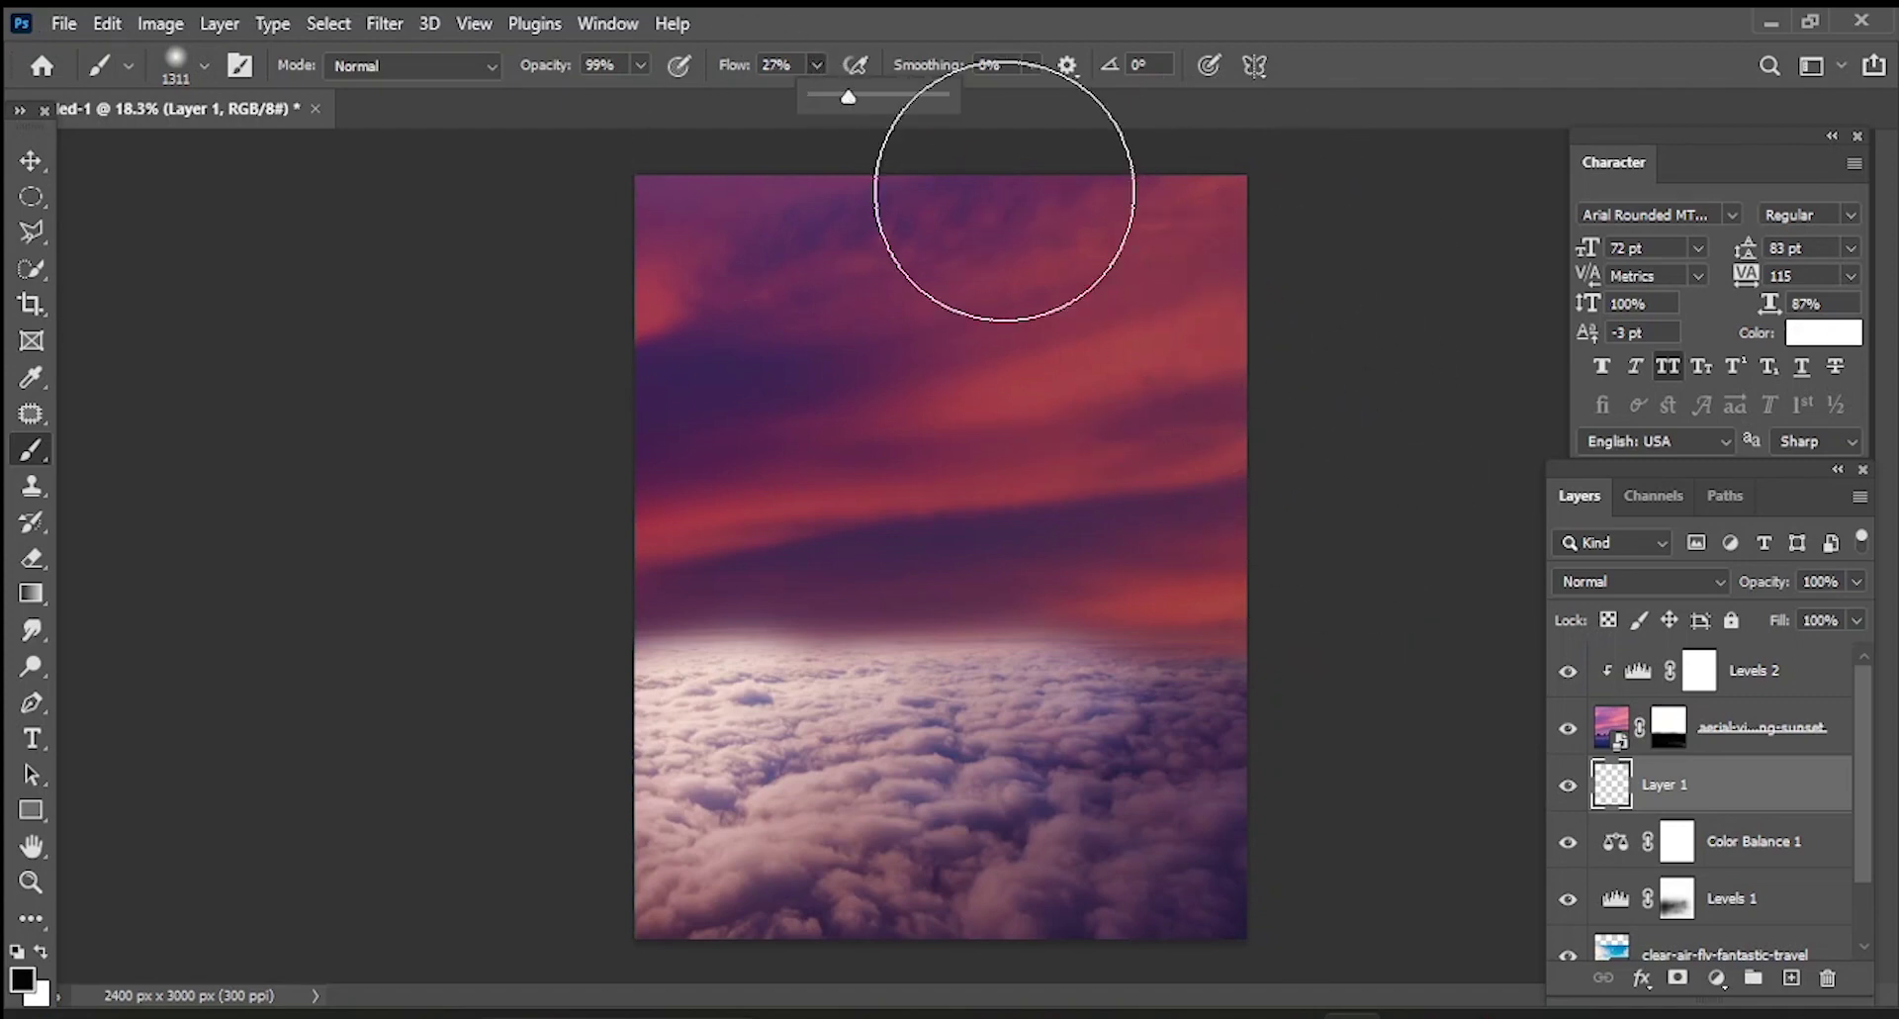
left_click_drag(1222, 263, 1273, 361)
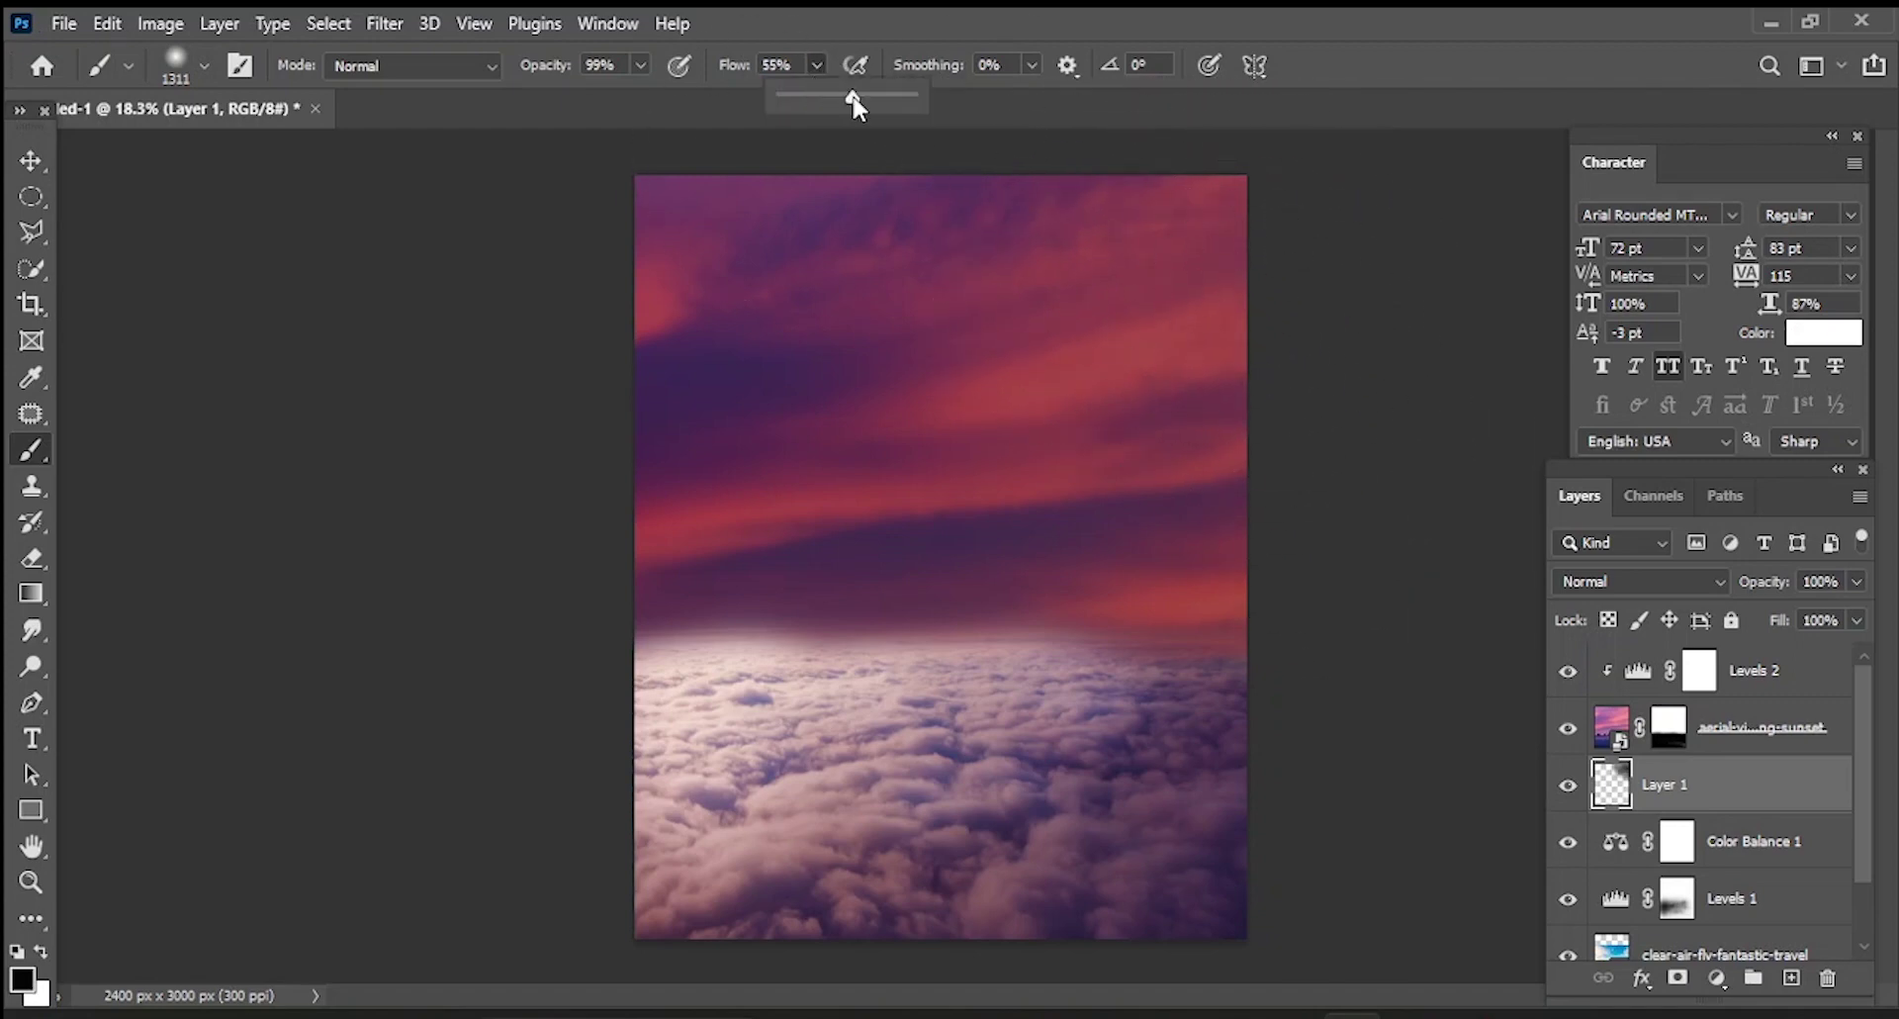
mouse_move(1209, 234)
left_mouse_down()
mouse_move(1187, 339)
mouse_move(1213, 398)
left_mouse_up()
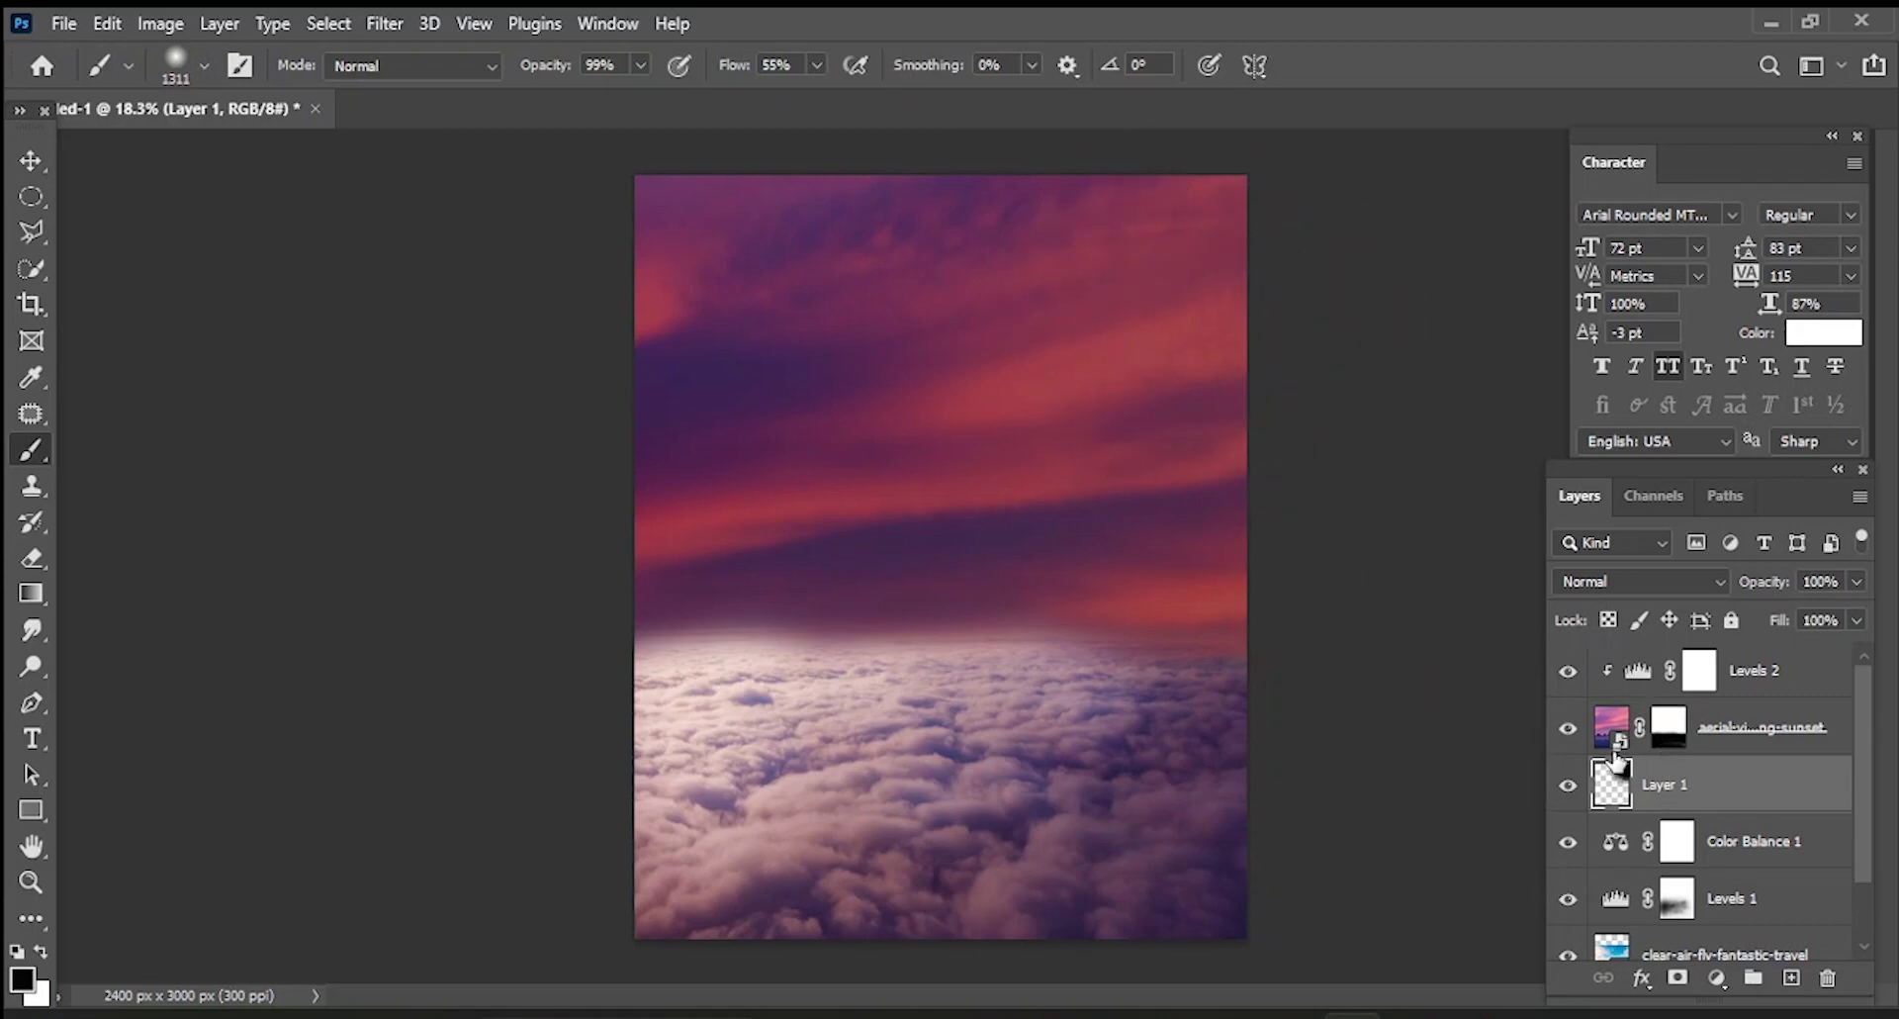
left_click_drag(1614, 760, 1608, 680)
left_click_drag(1658, 737, 1633, 661)
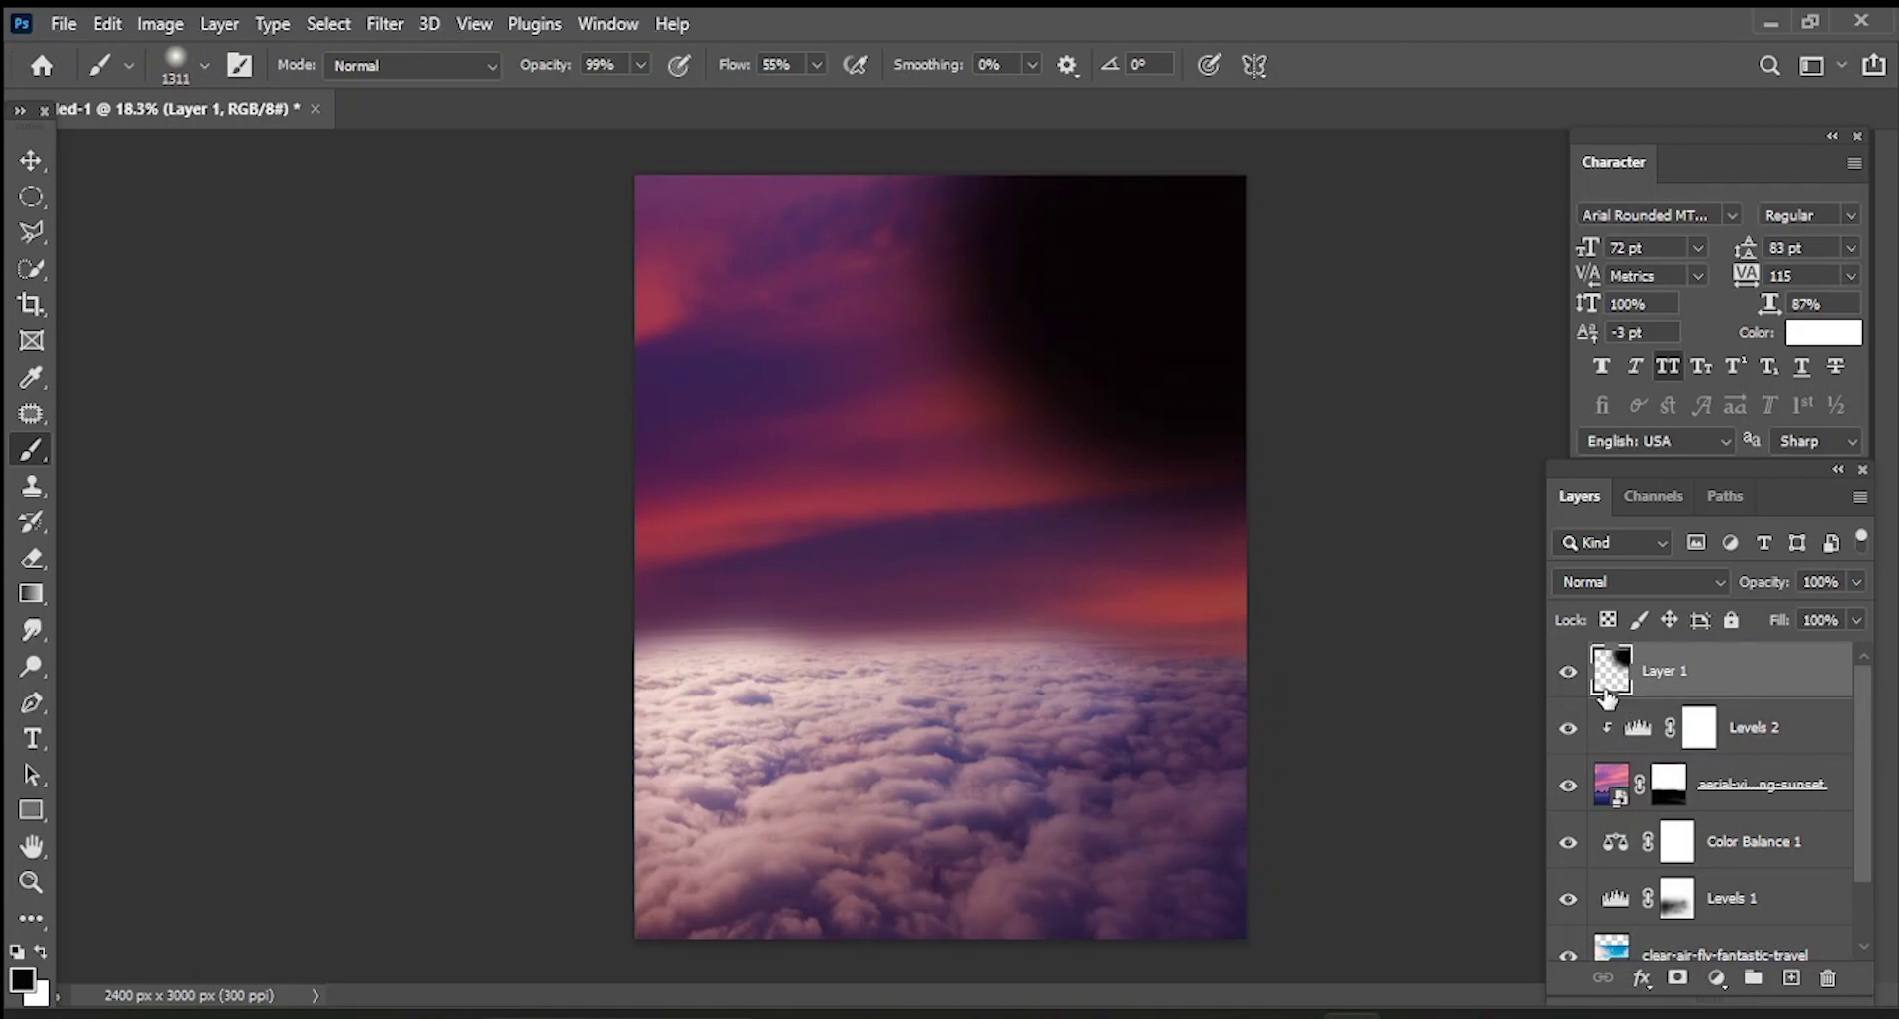
key("Delete")
key("x")
- On a fresh top layer, softly shade the top-right sky in black at 19% brush flow
left_click(1797, 984)
key("x")
left_click(817, 65)
left_click_drag(817, 97, 771, 97)
left_click(1319, 196)
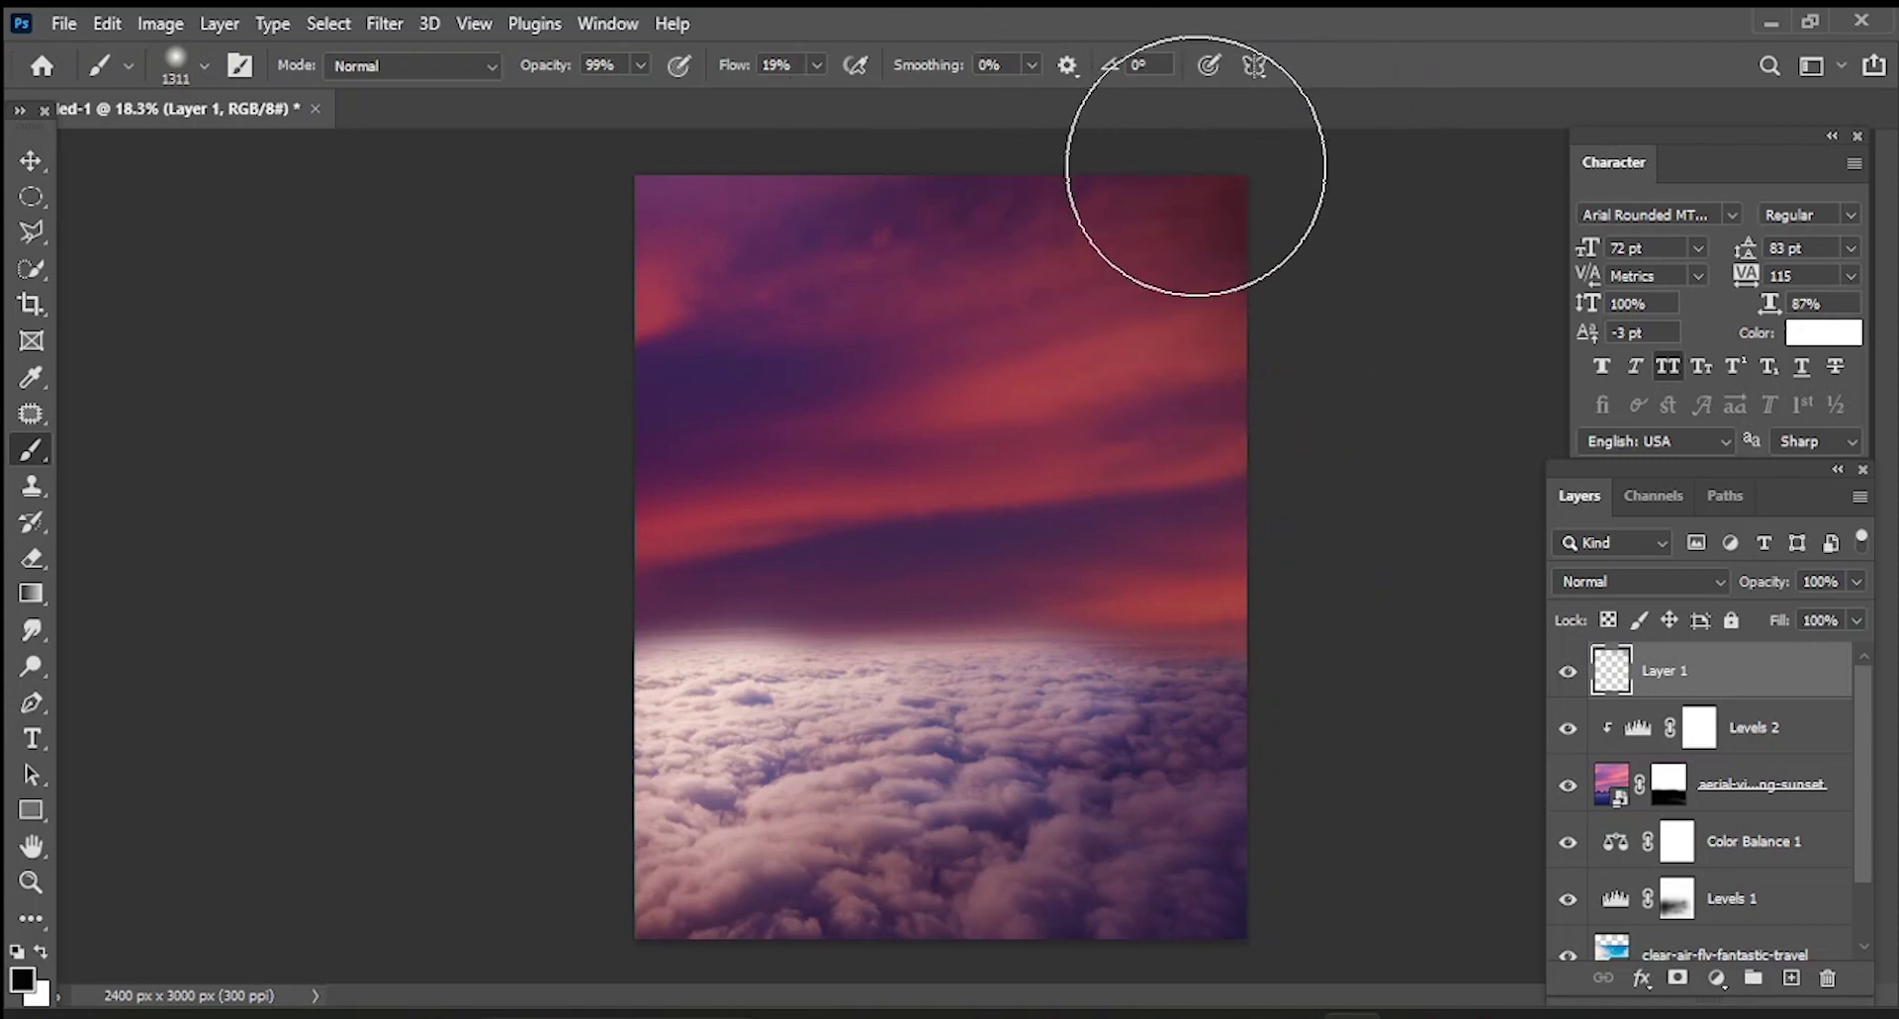
left_click_drag(1352, 506, 1059, 340)
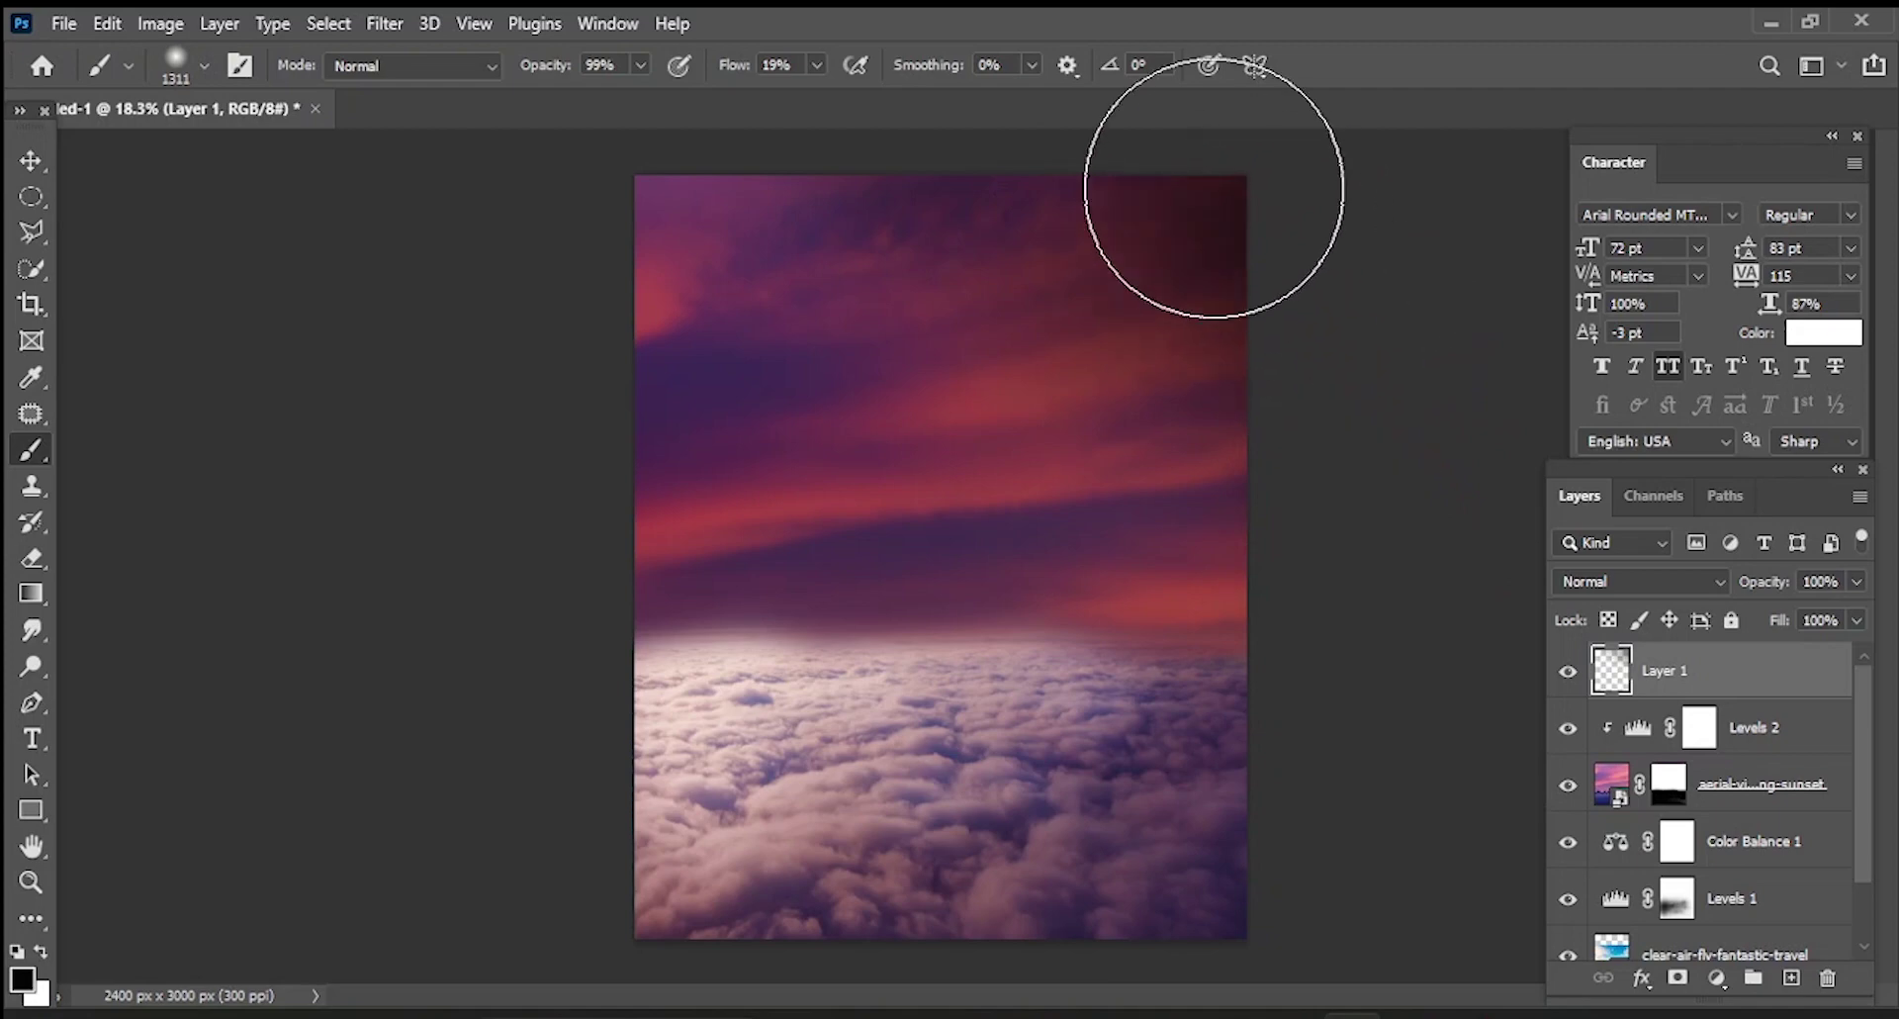
mouse_move(1329, 461)
left_mouse_down()
mouse_move(1263, 687)
mouse_move(1153, 241)
left_mouse_up()
mouse_move(1246, 348)
left_mouse_down()
mouse_move(1213, 730)
mouse_move(1128, 365)
mouse_move(1096, 433)
left_mouse_up()
- Lower the shading layer to 79% opacity and add another empty layer above it
key("bracketright")
key("bracketright")
key("bracketright")
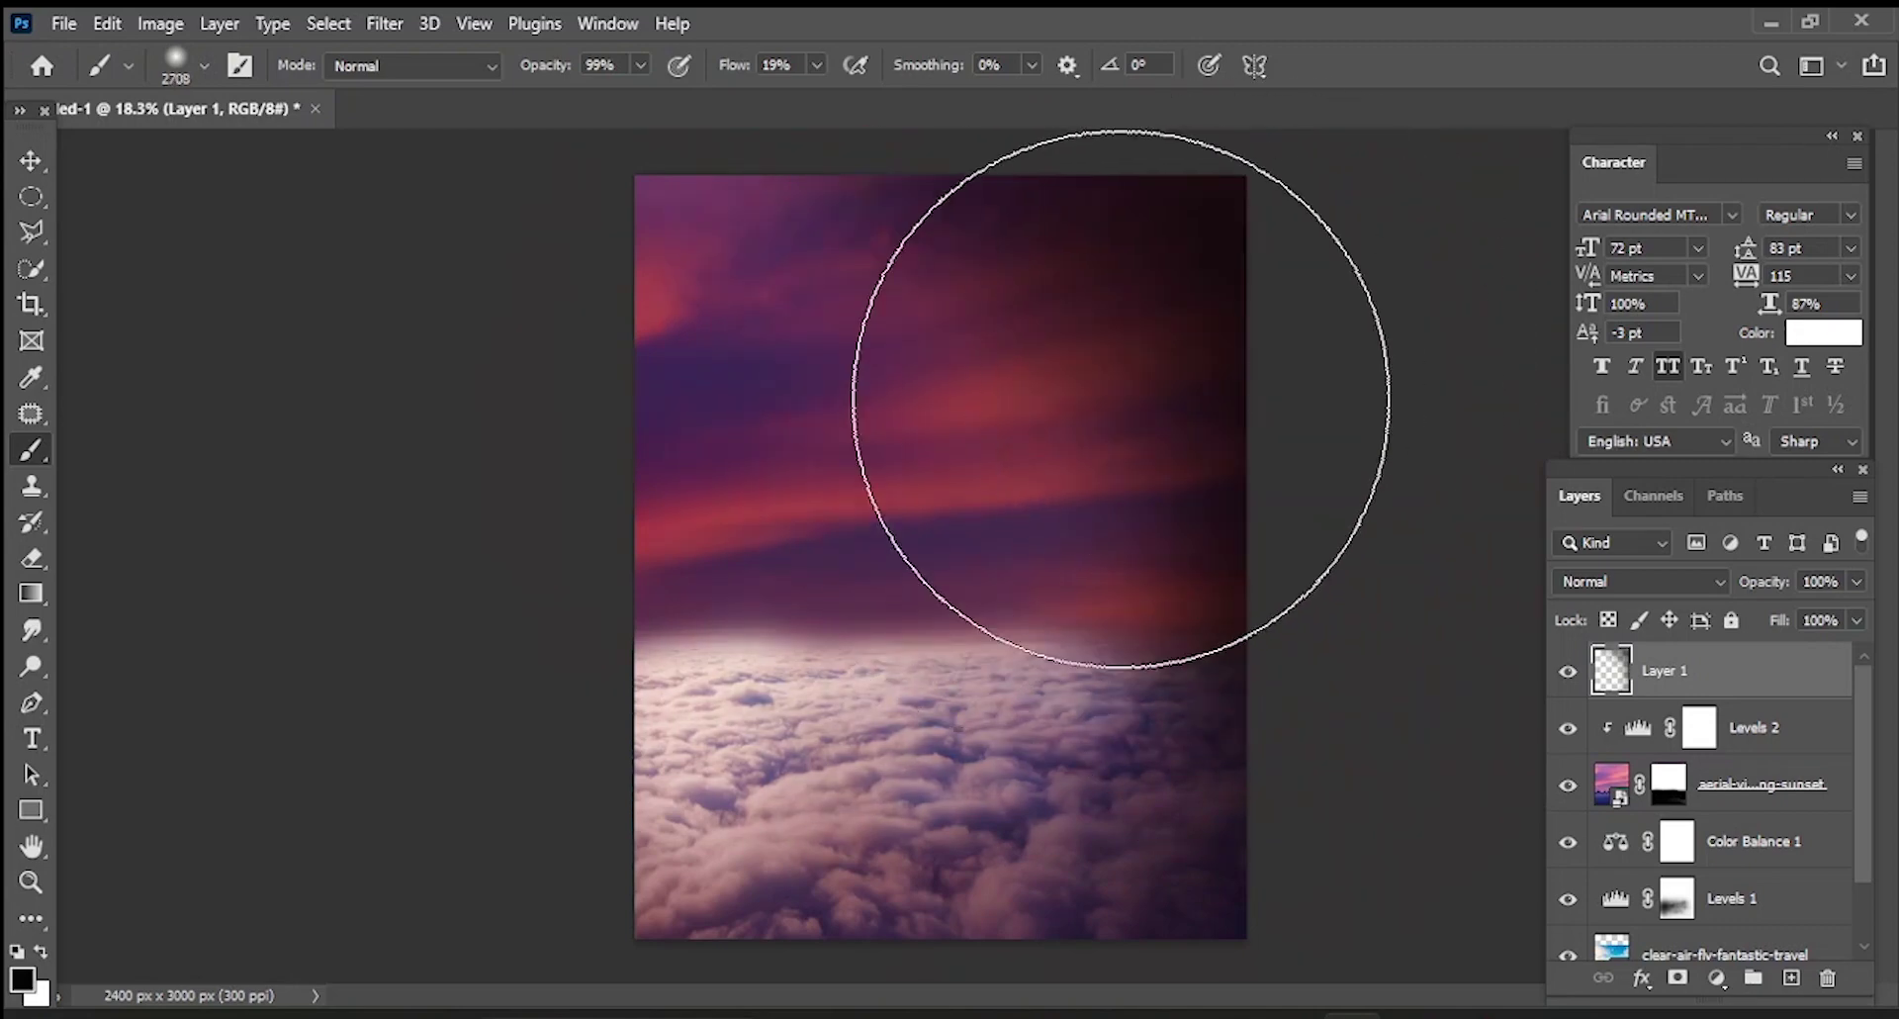
mouse_move(1854, 584)
left_mouse_down()
mouse_move(1802, 612)
mouse_move(1838, 615)
left_mouse_up()
key("v")
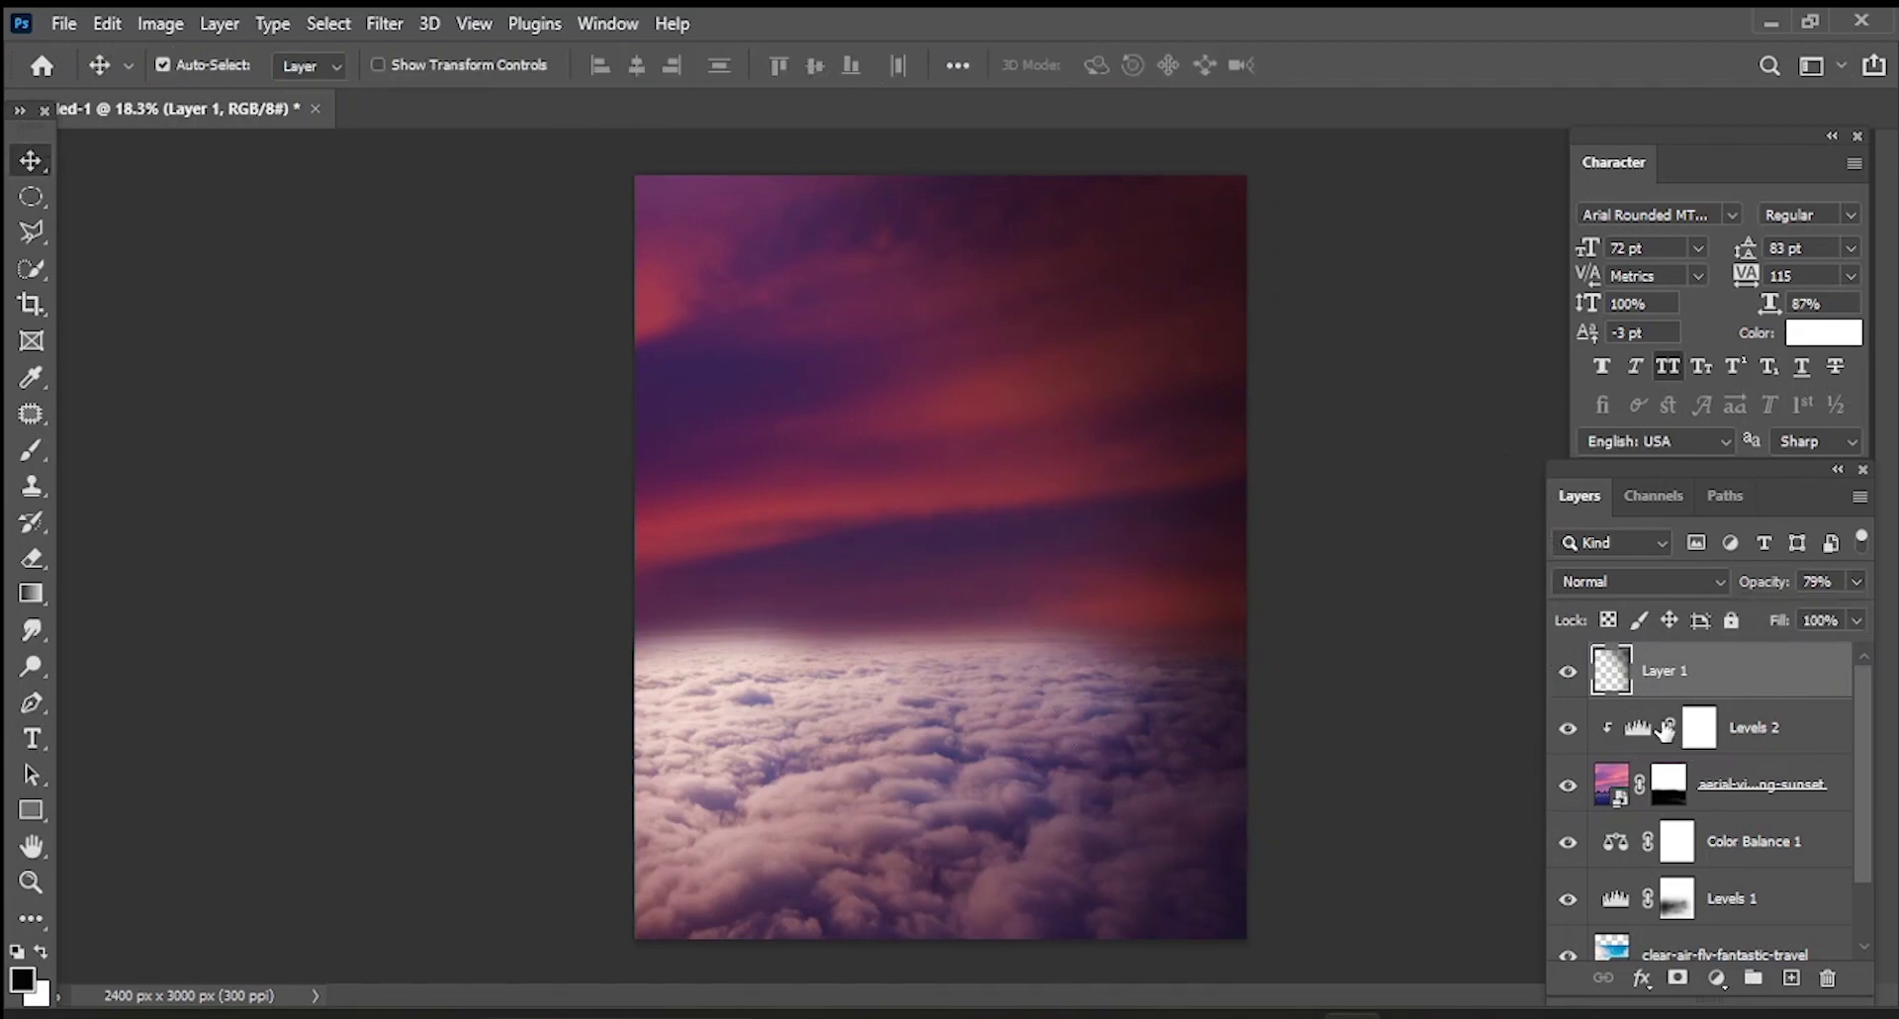
left_click(1792, 978)
left_click(33, 450)
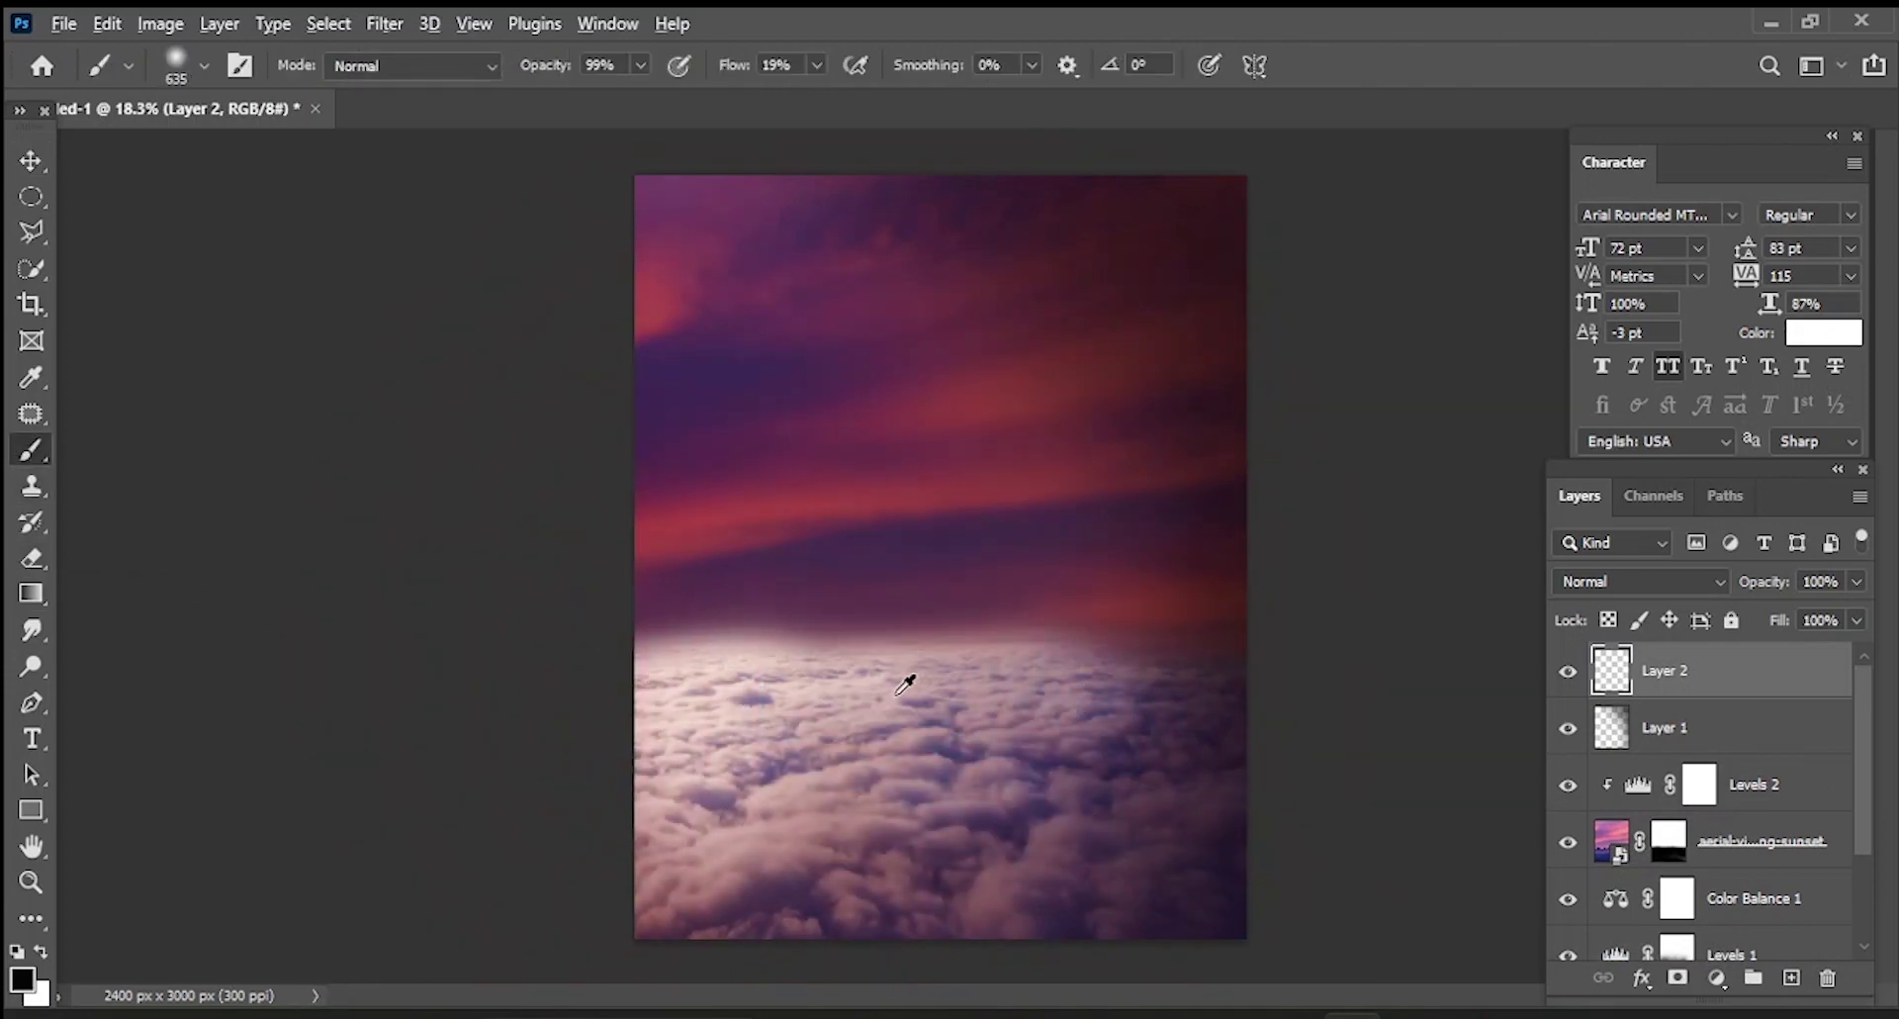
- Try a pink horizon stroke sampled from the clouds, then undo it
left_click(903, 685, "alt")
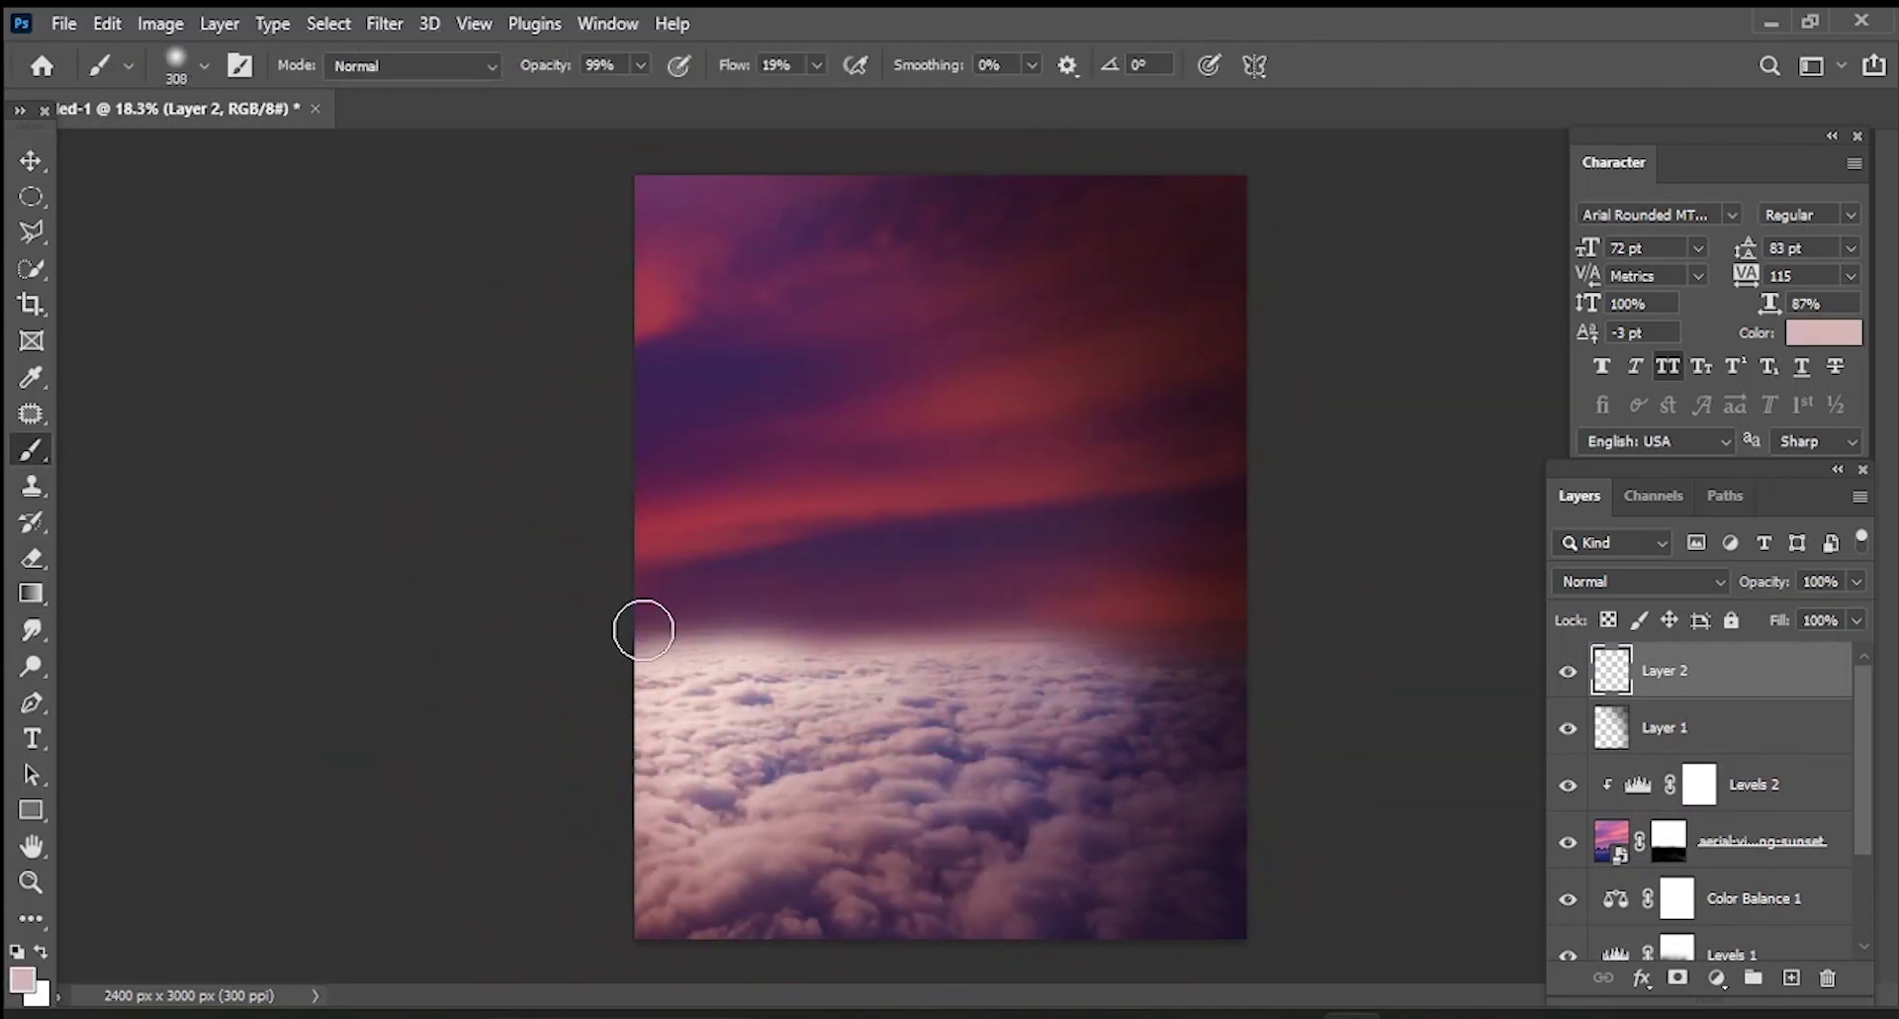
left_click_drag(1218, 633, 1239, 641)
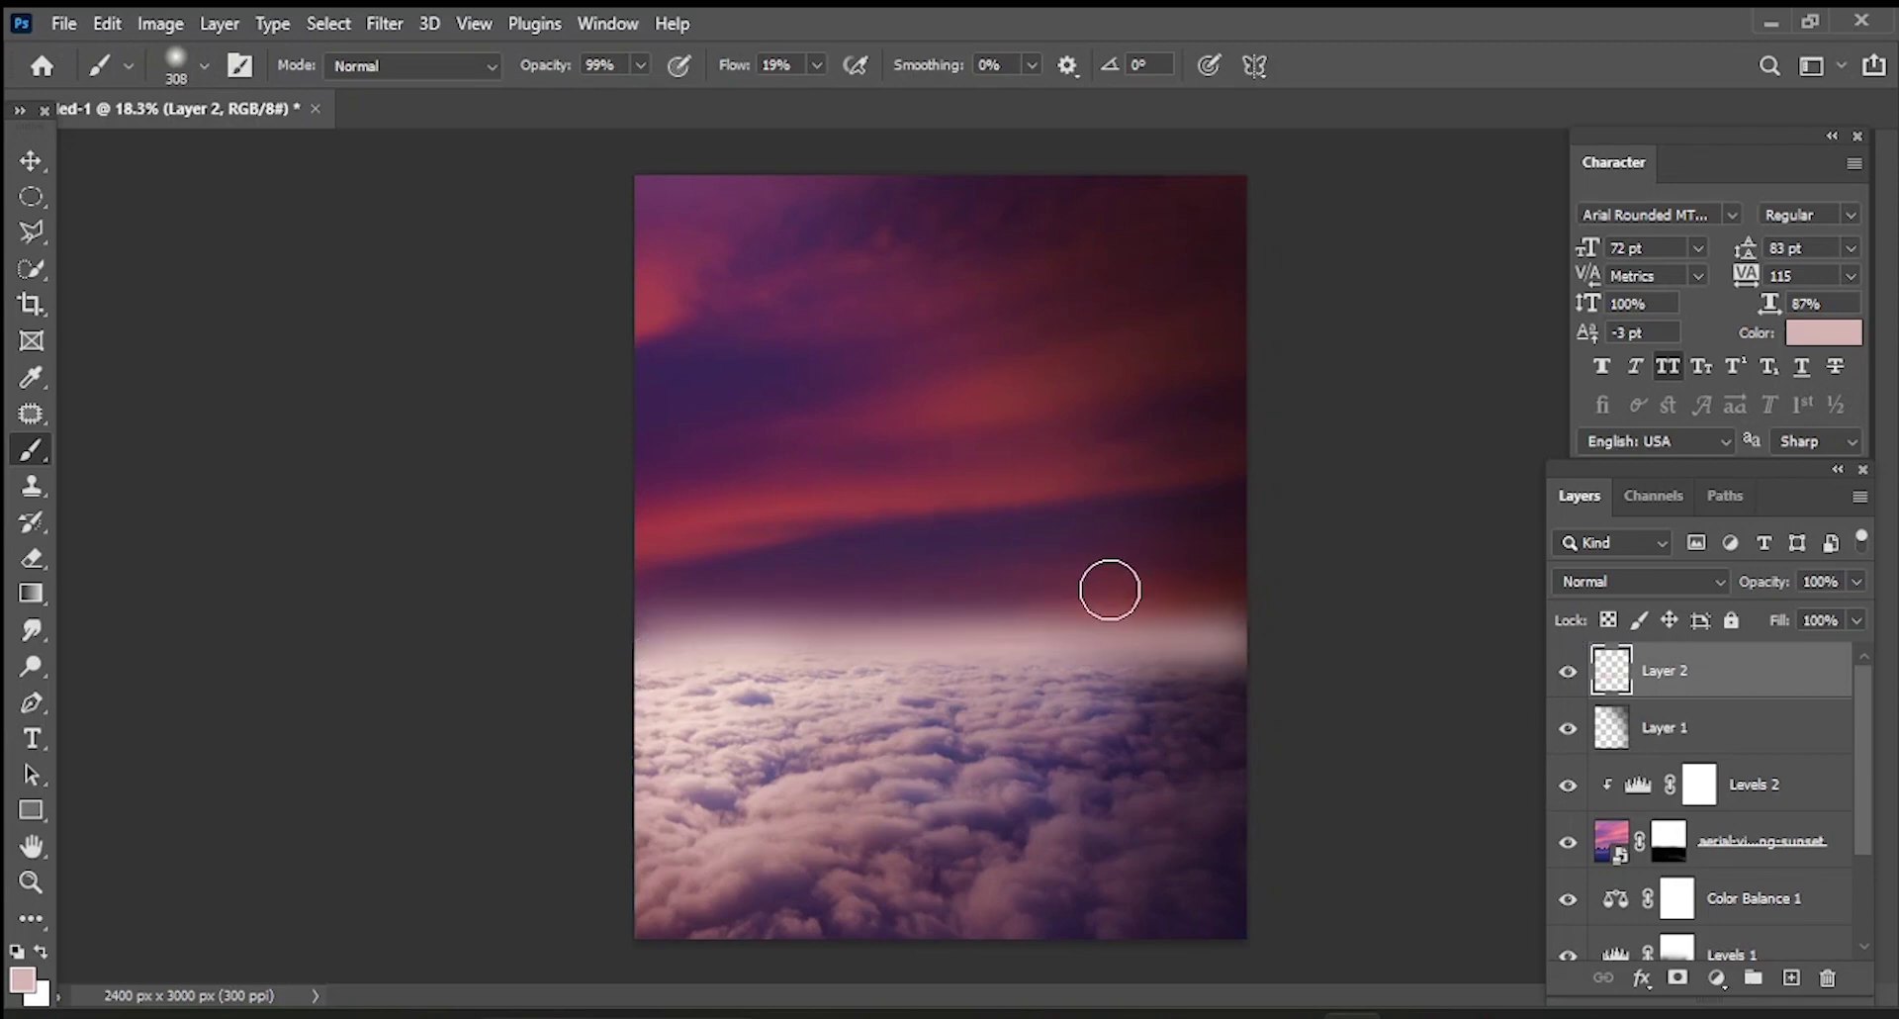
key("ctrl+z")
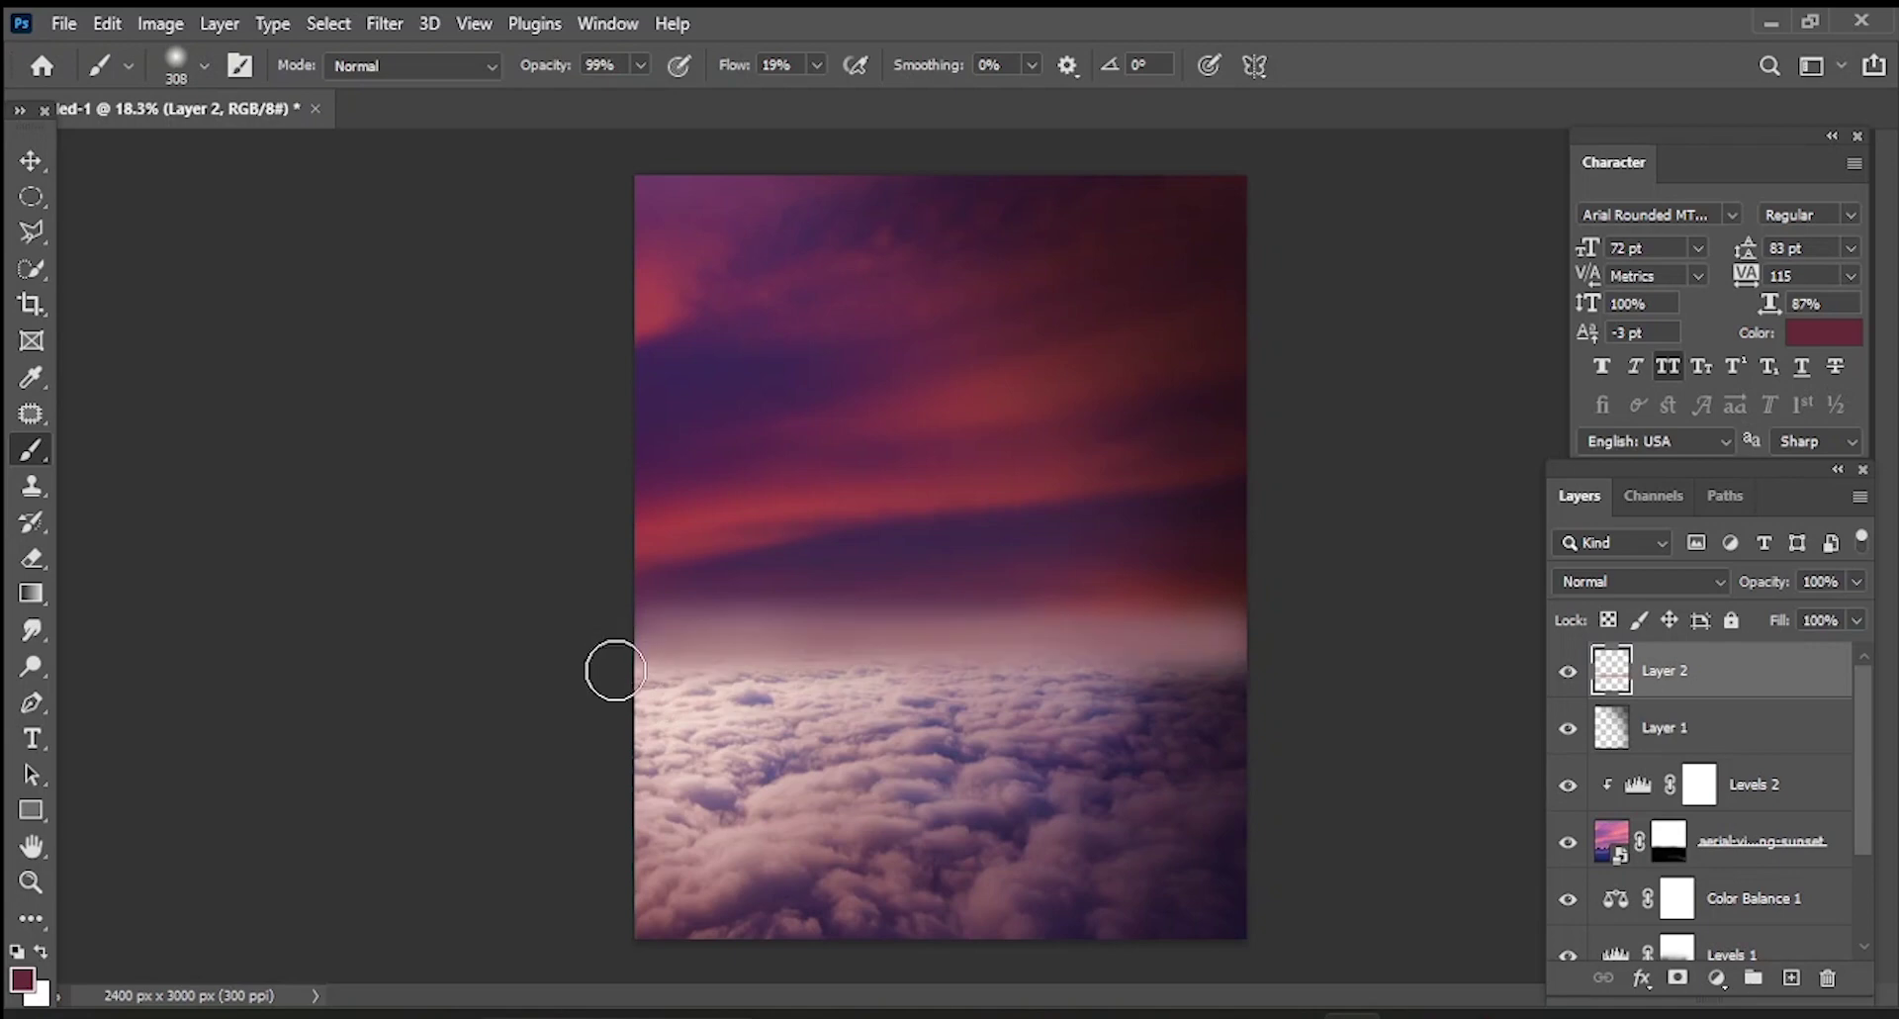
- Paint a soft dark-red band across the horizon with a 209-px brush
key("bracketright")
key("bracketright")
key("bracketright")
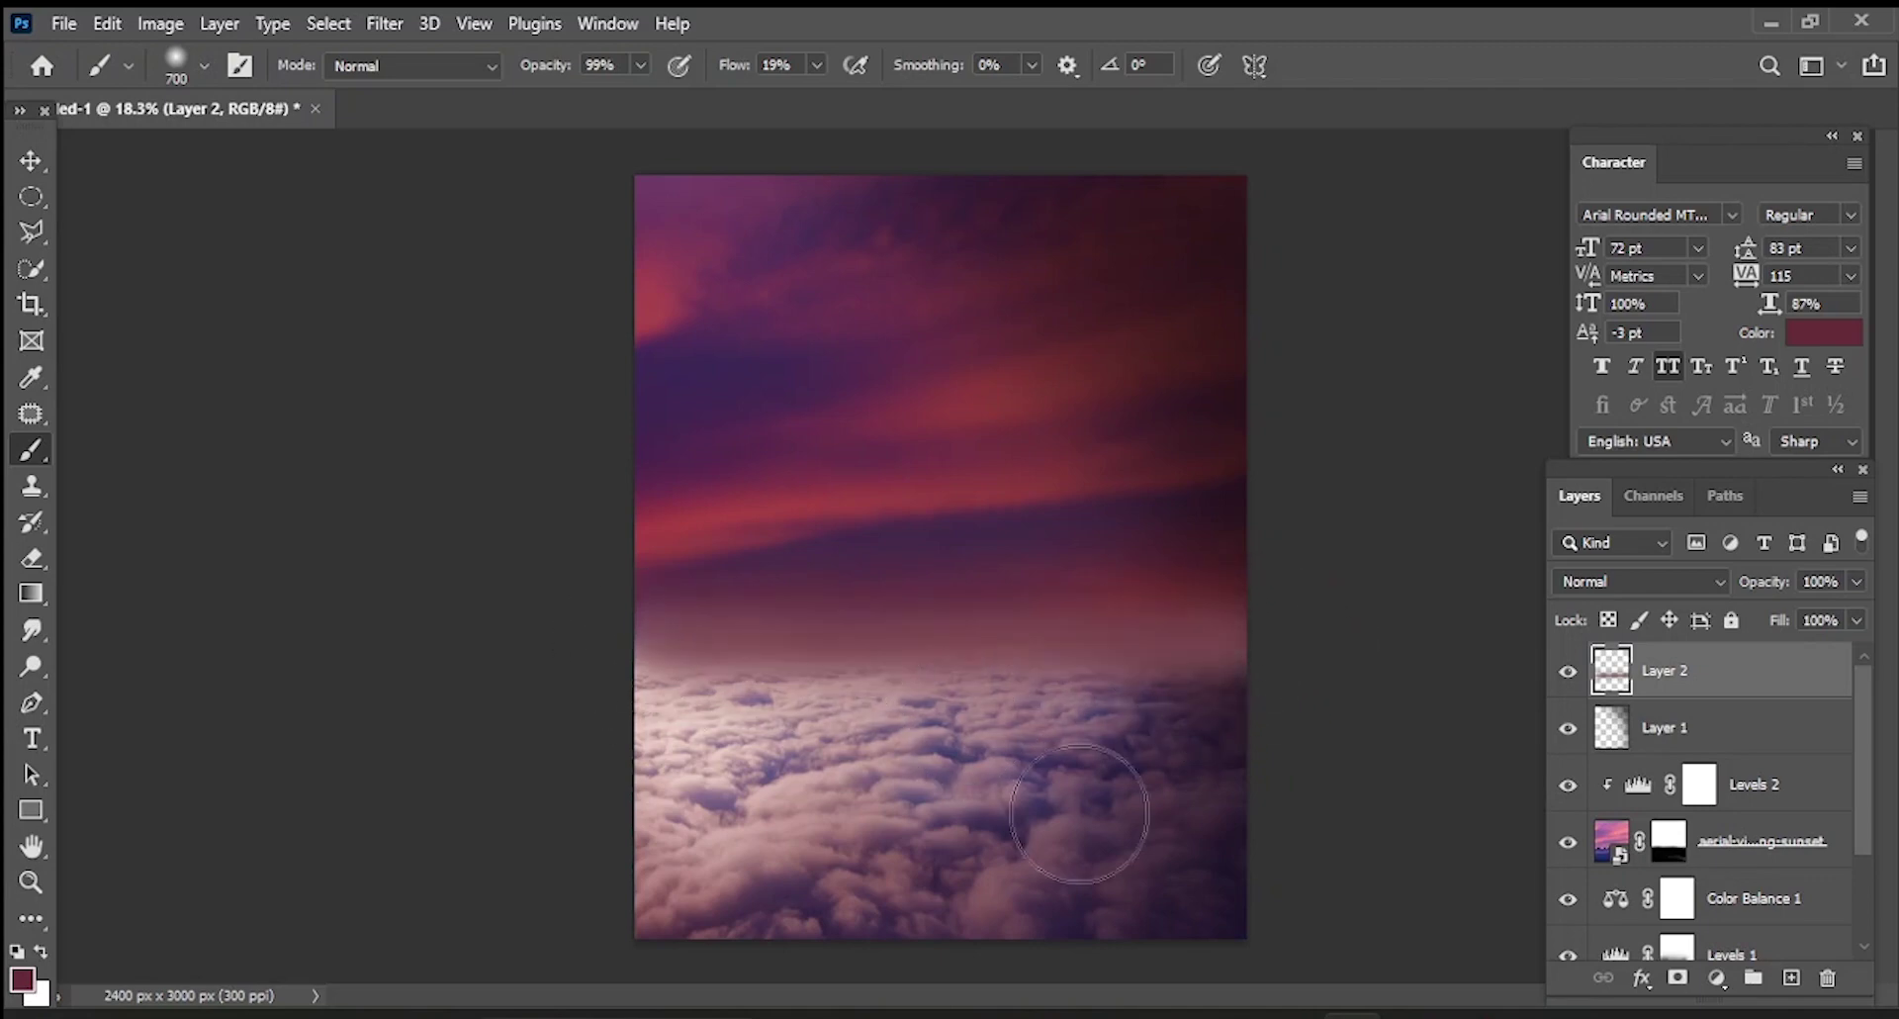
left_click_drag(1082, 679, 1039, 678)
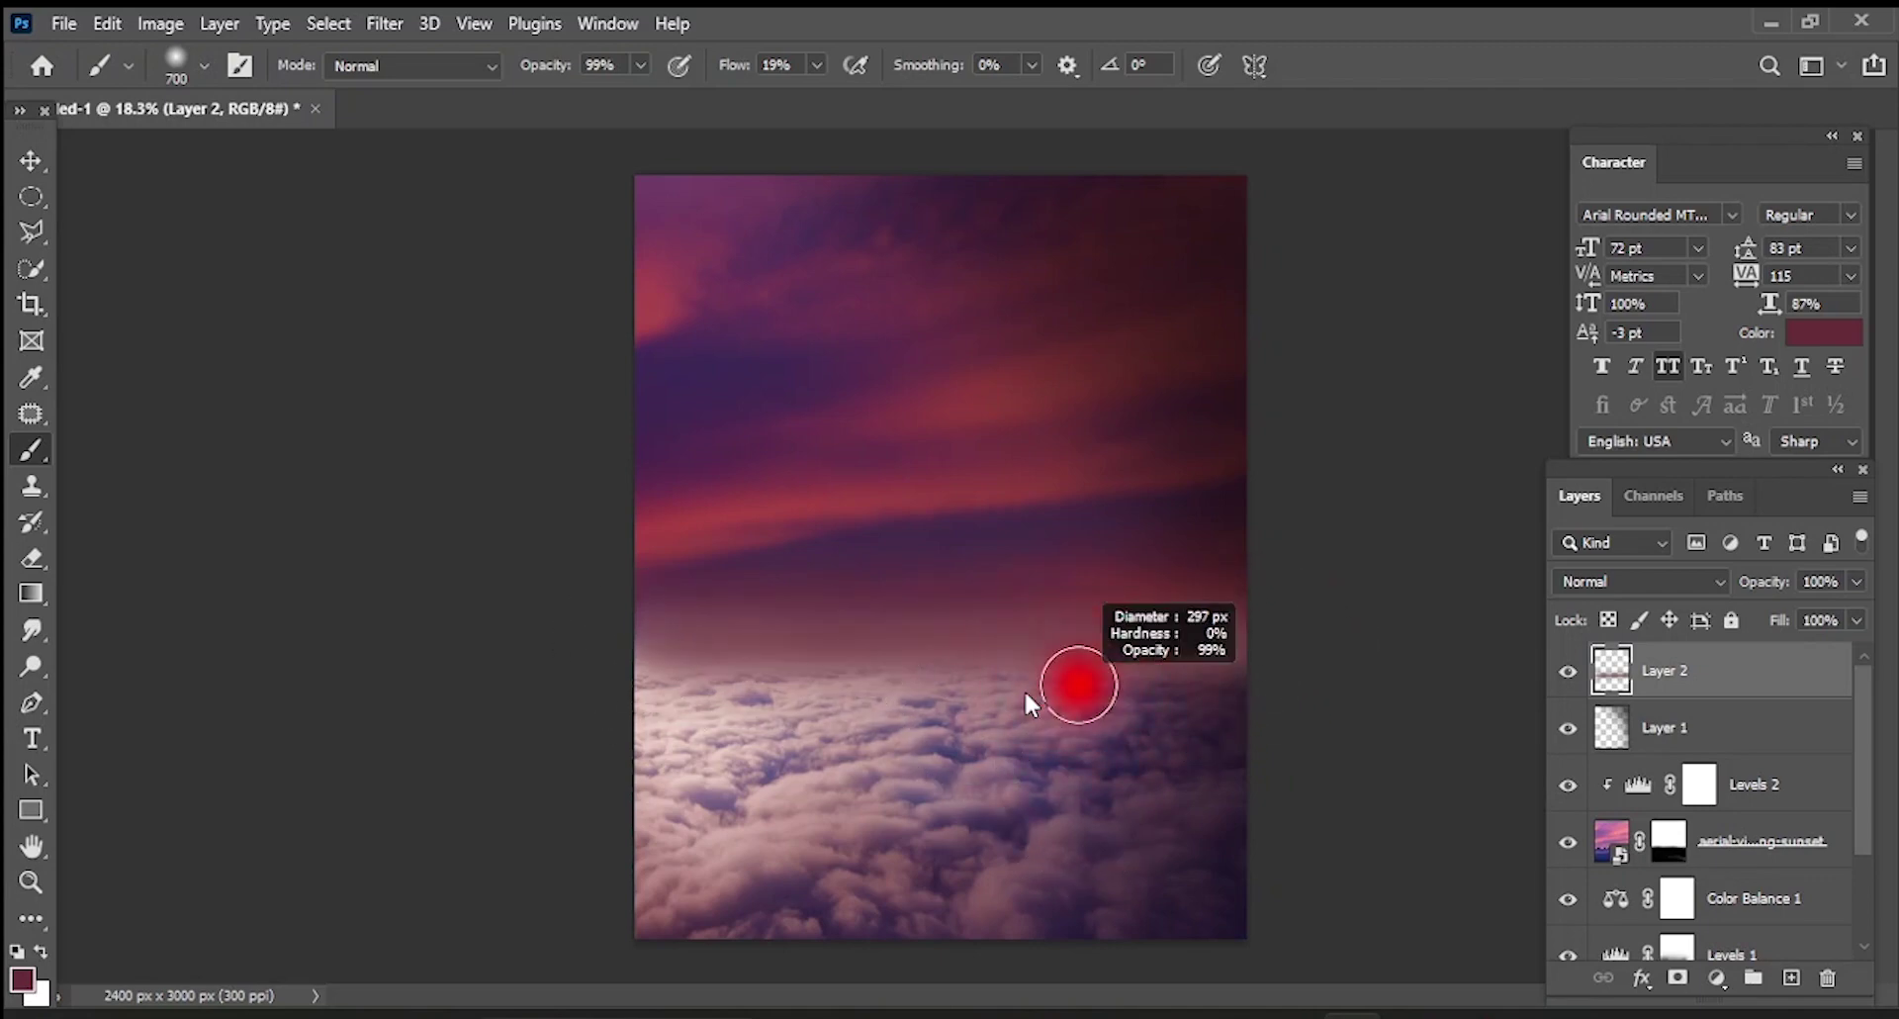
left_click(639, 648, "shift")
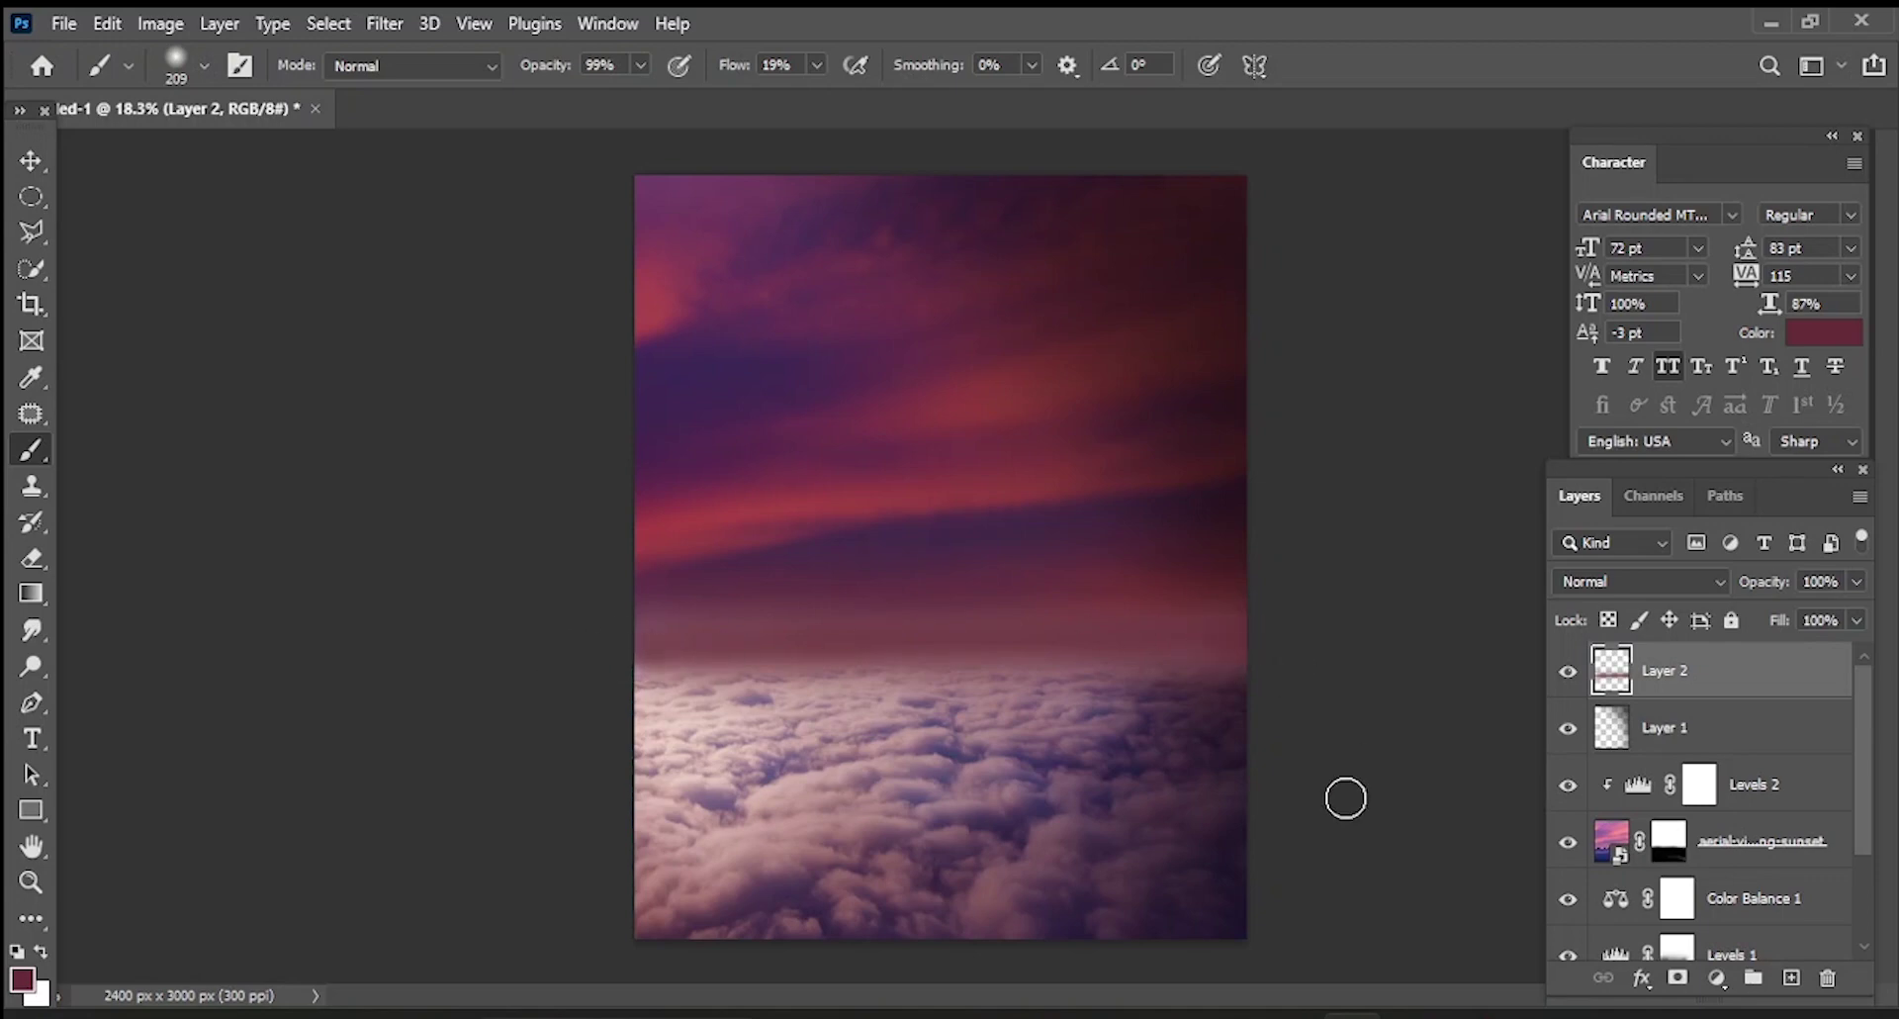
key("bracketright")
key("bracketright")
key("bracketright")
scroll(1632, 751, "down", 3)
scroll(1636, 754, "up", 3)
scroll(1671, 836, "down", 3)
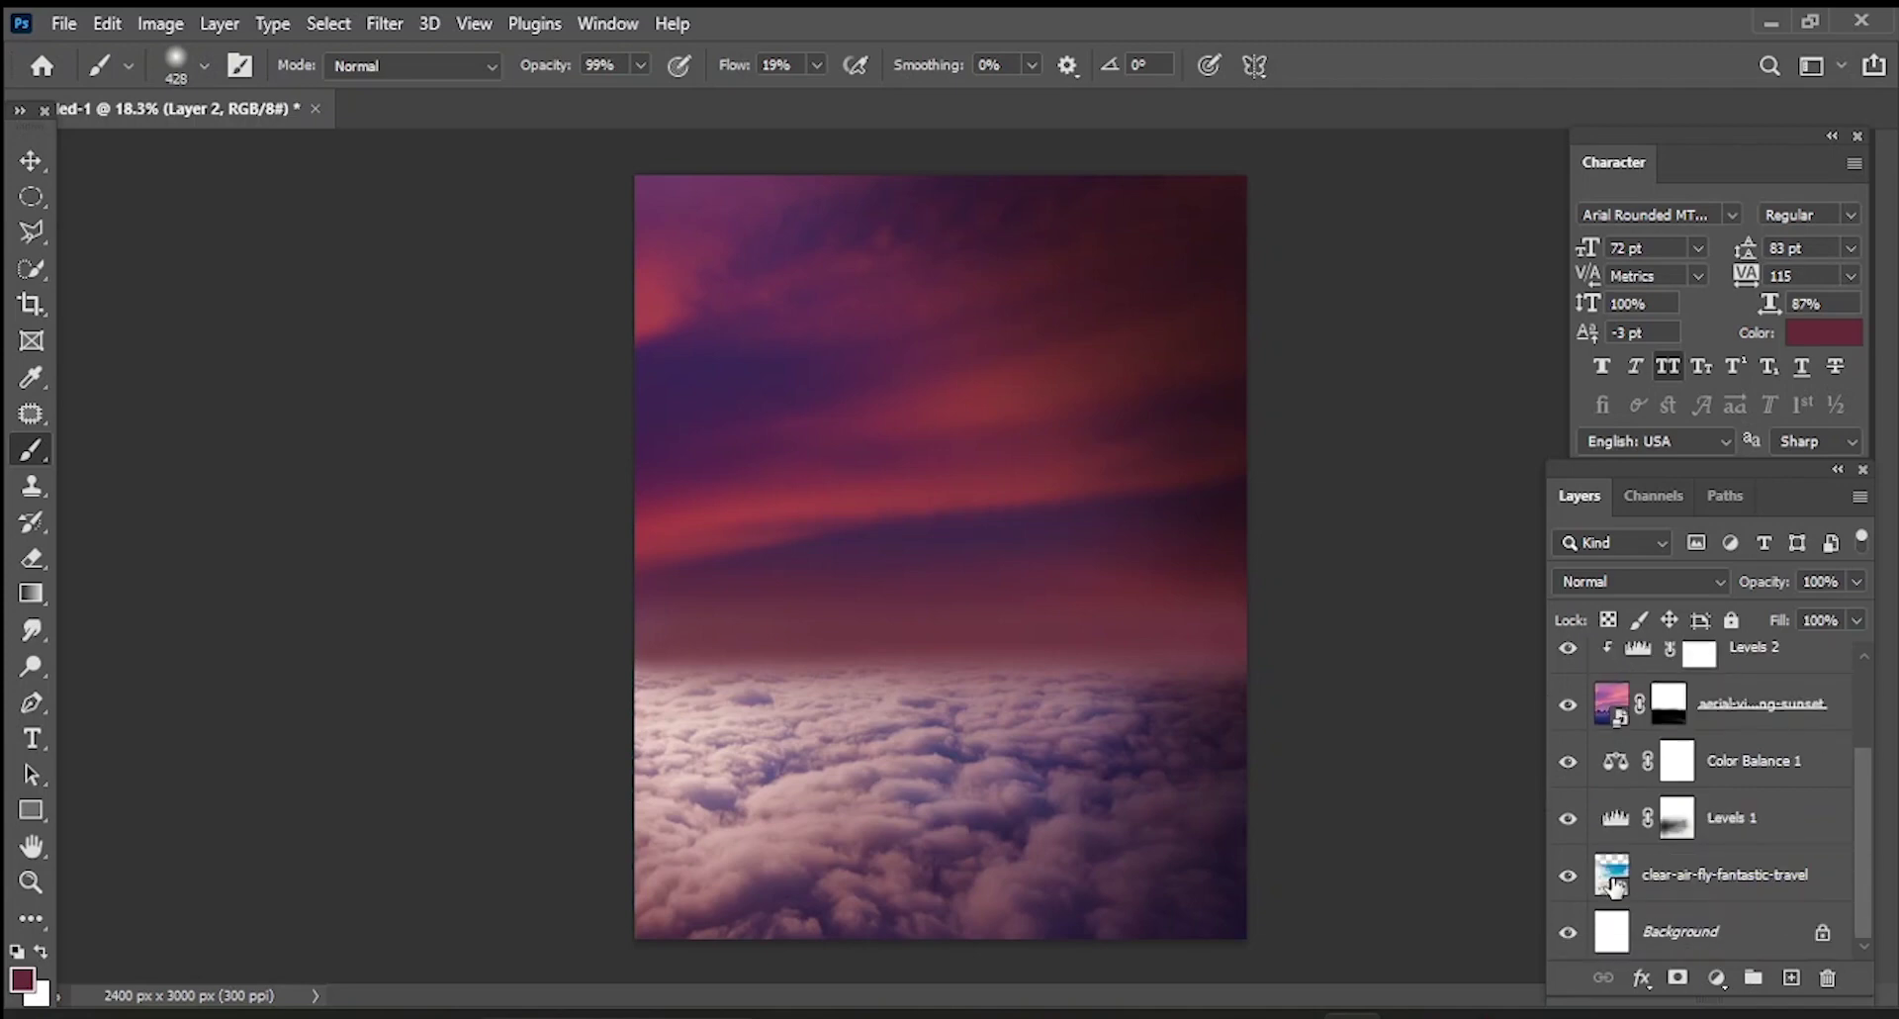
left_click(1681, 876)
scroll(1672, 851, "up", 3)
- Group Layer 2 down to the clouds photo as 'background', then place the rock spire photo
left_click(1612, 672, "shift")
key("ctrl+g")
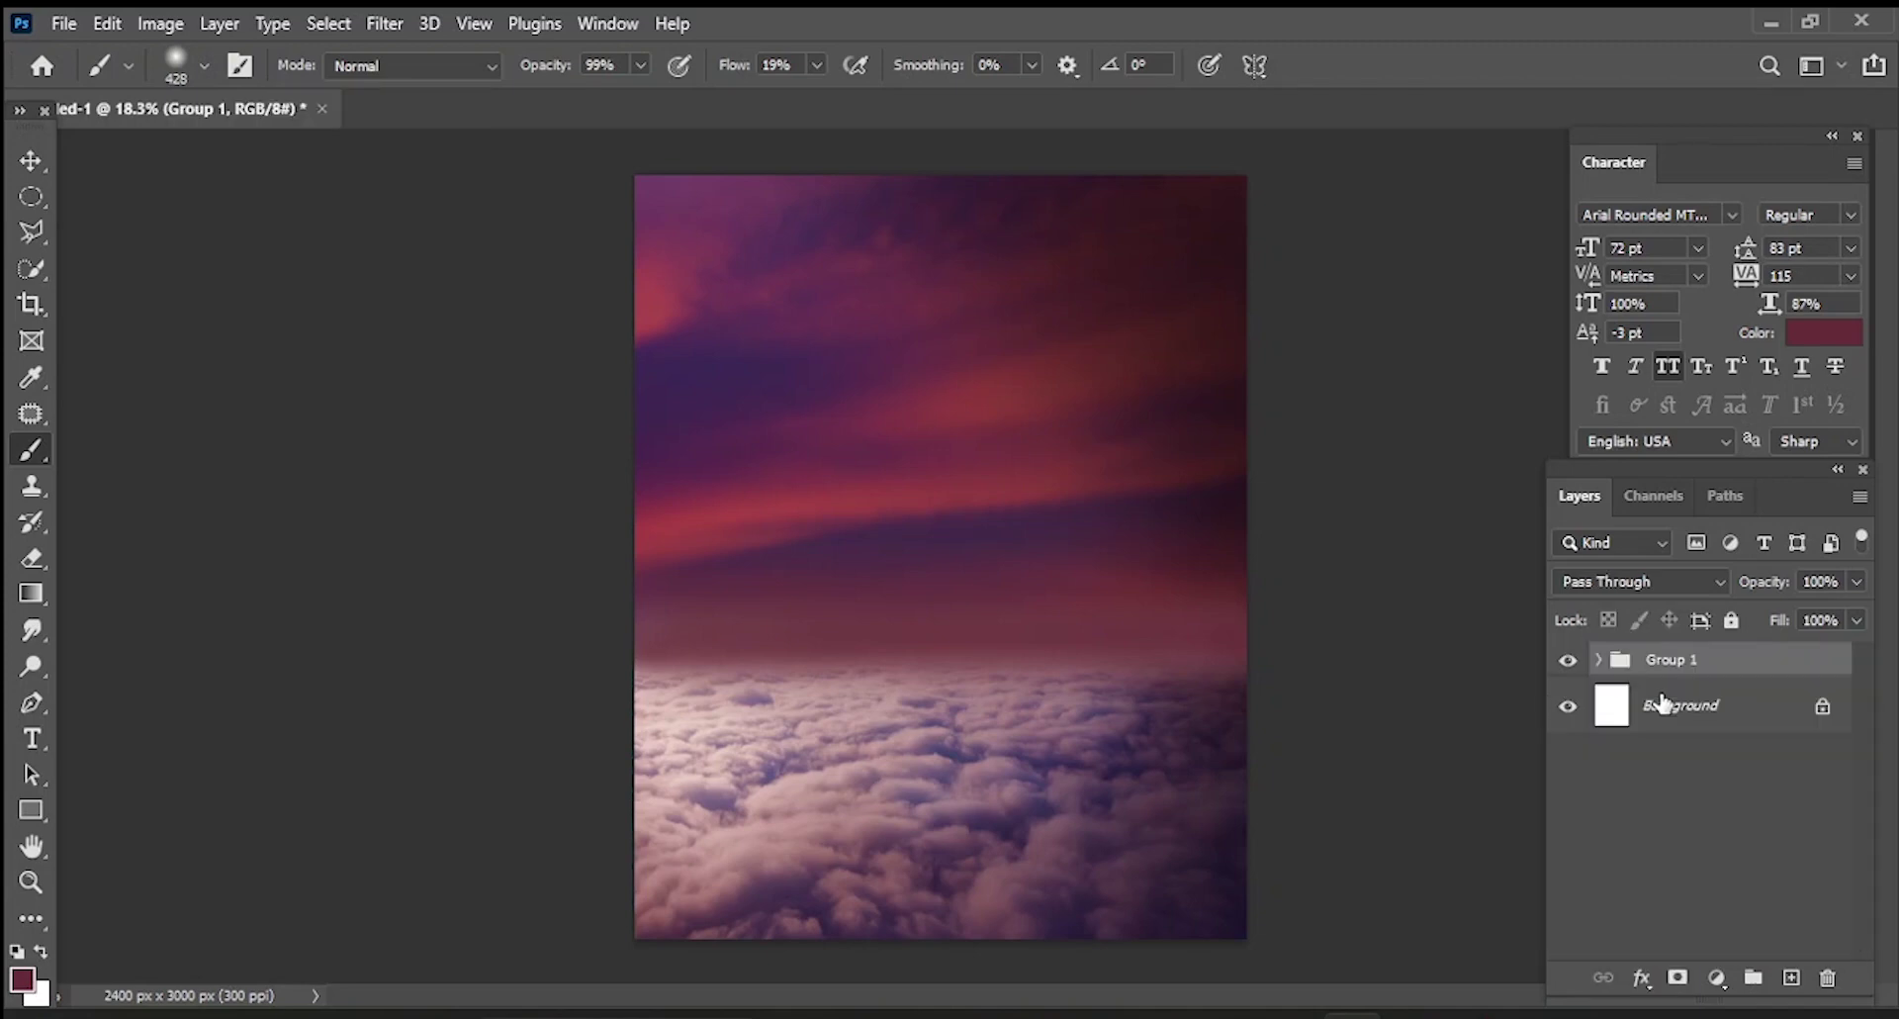
double_click(1671, 661)
type("d")
key("Return")
double_click(1672, 661)
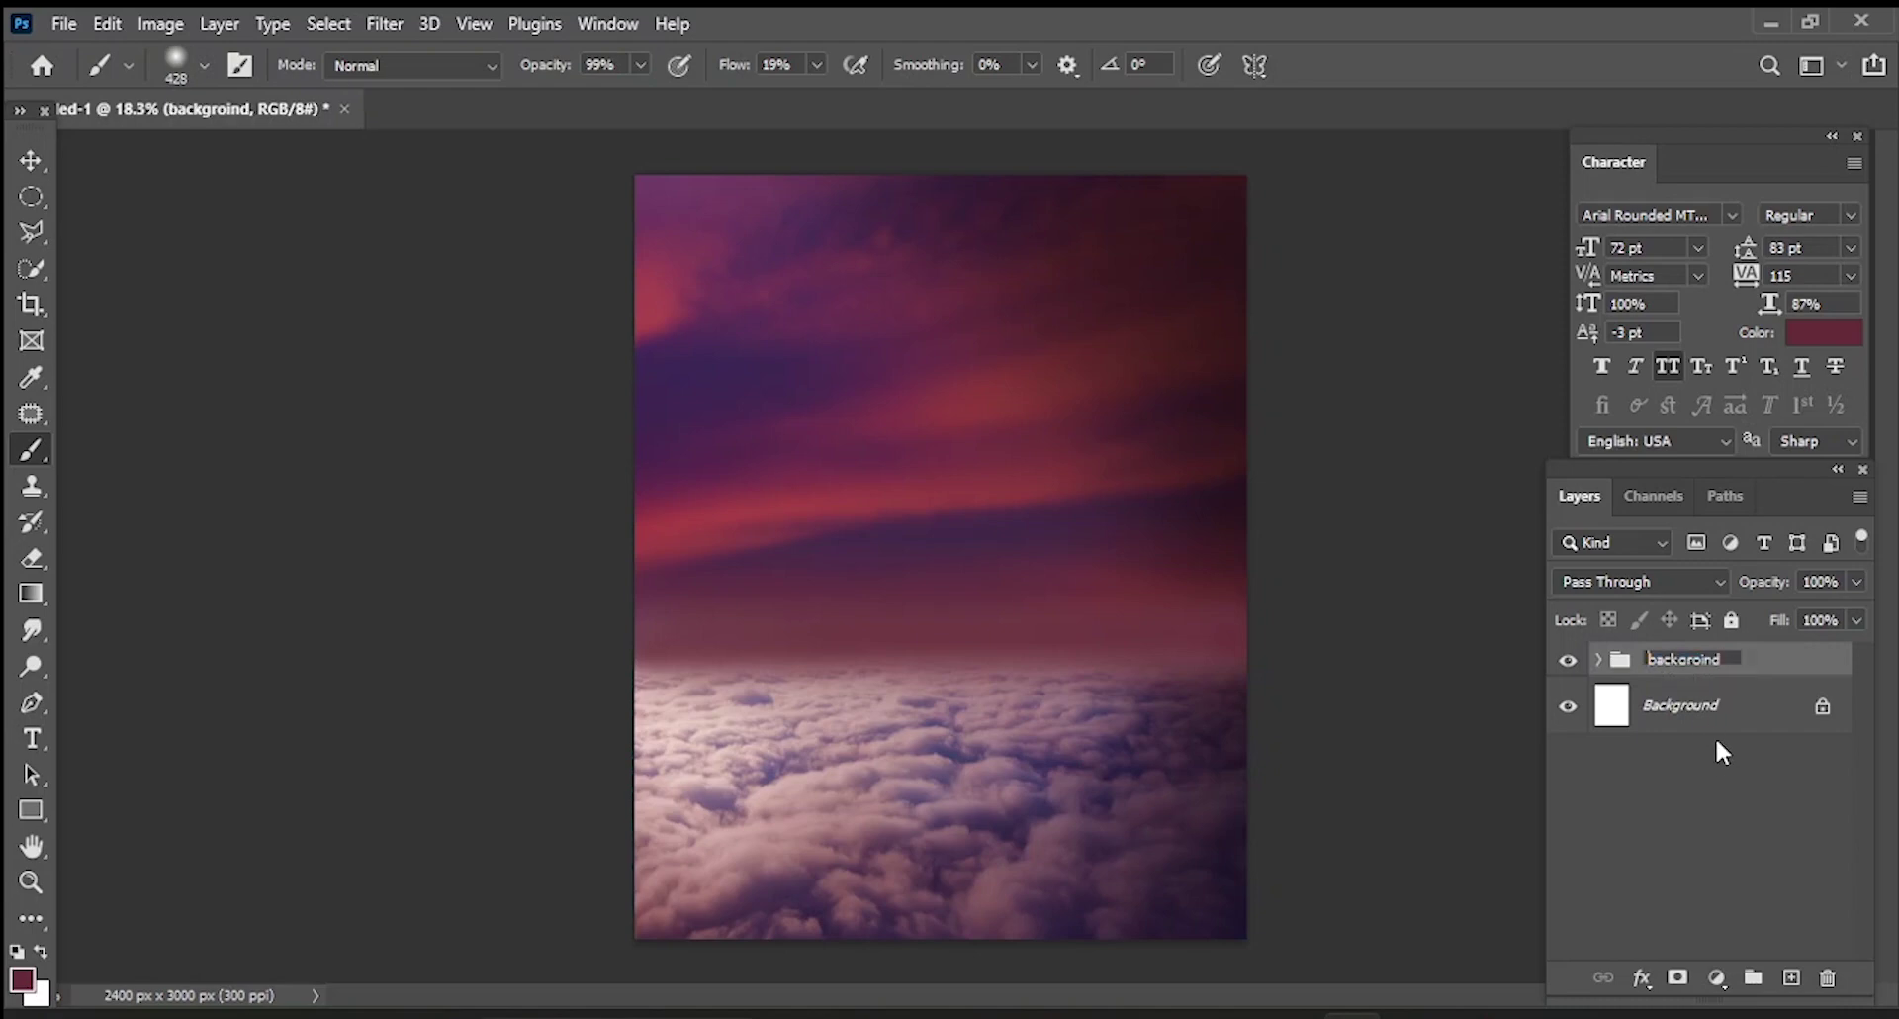
key("Right")
type("u")
key("Return")
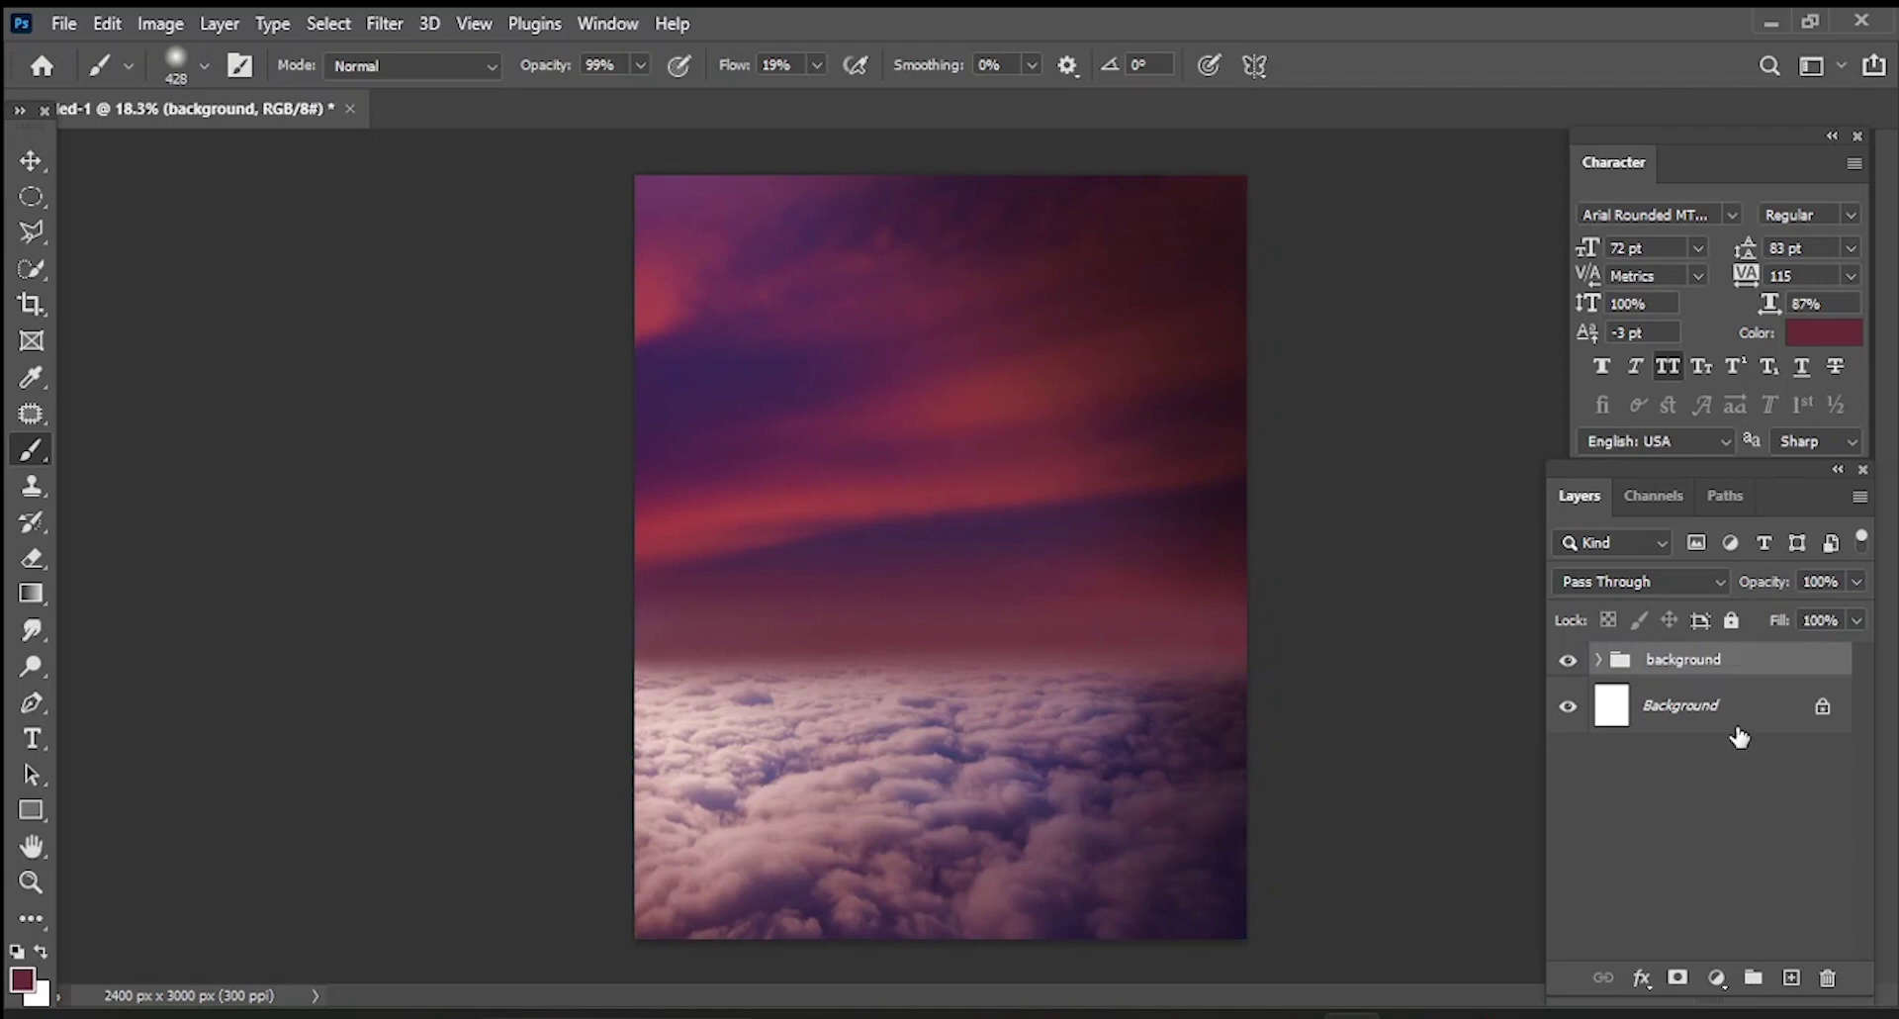
left_click(64, 22)
left_click(297, 590)
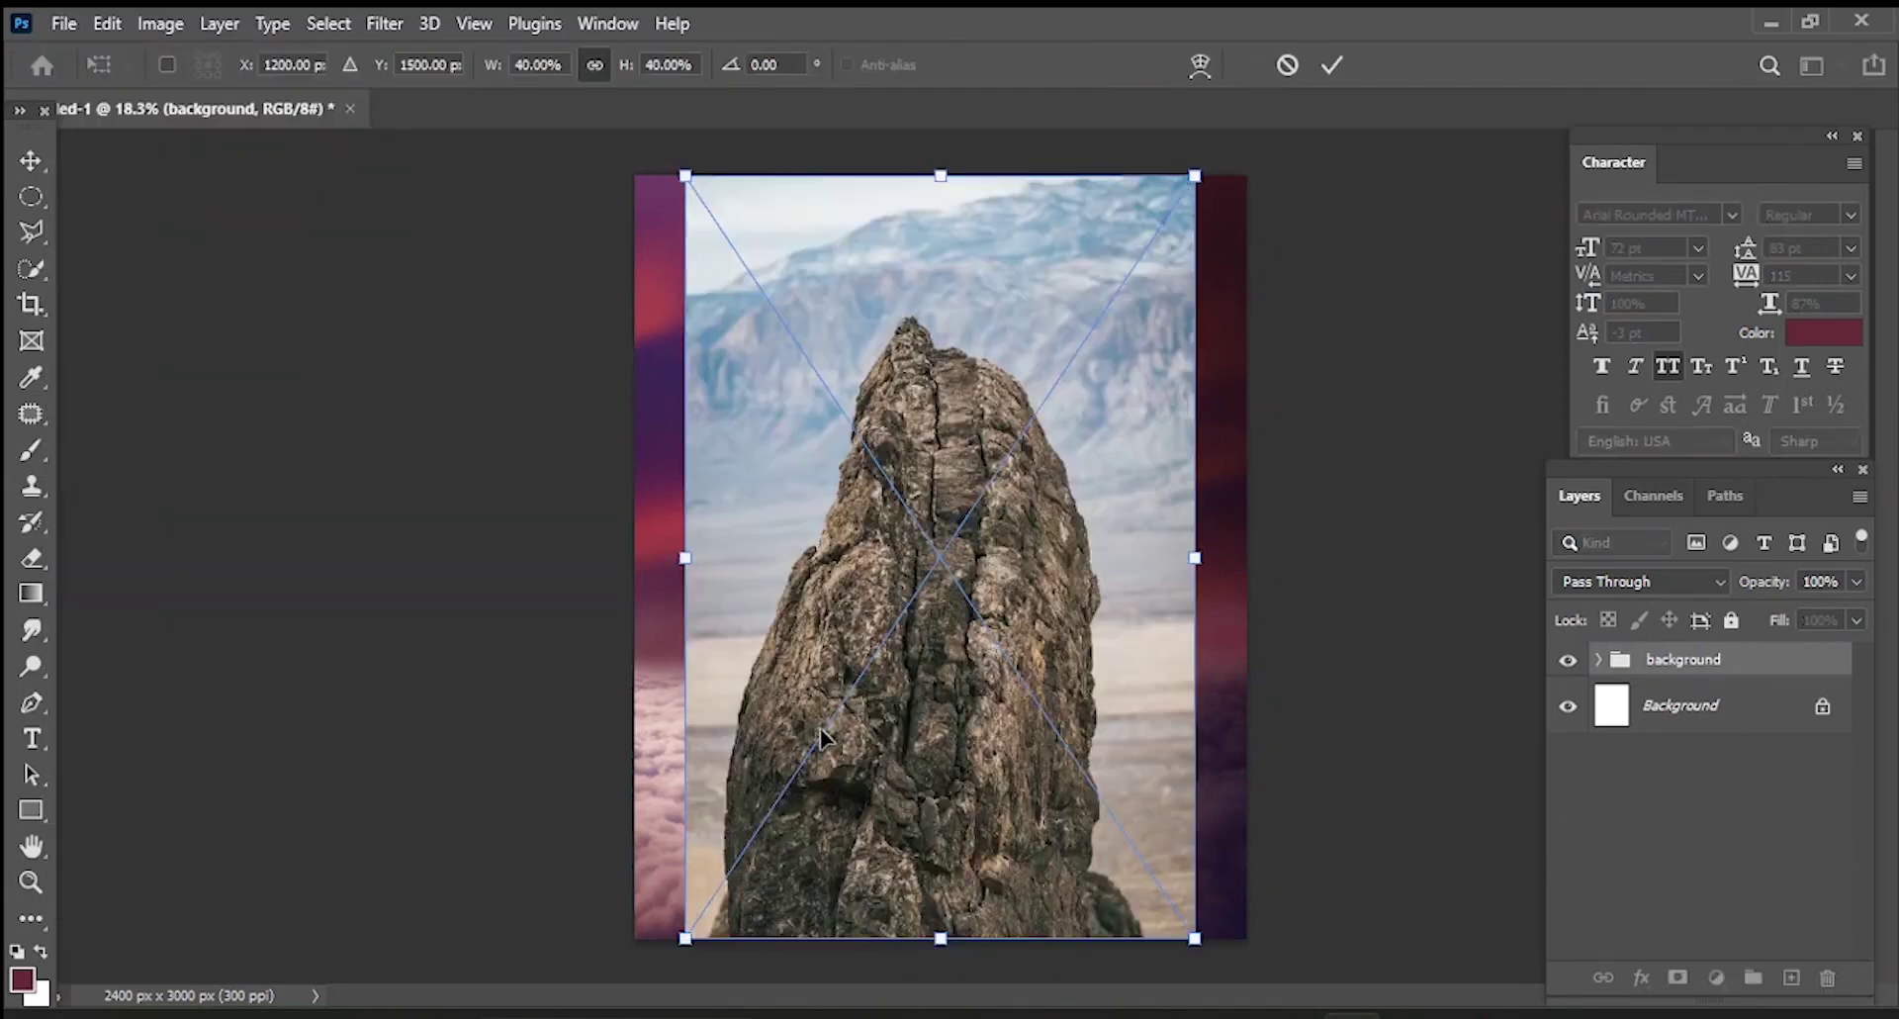
- Commit the rock photo's placement and rasterize its layer
left_click(1333, 65)
key("w")
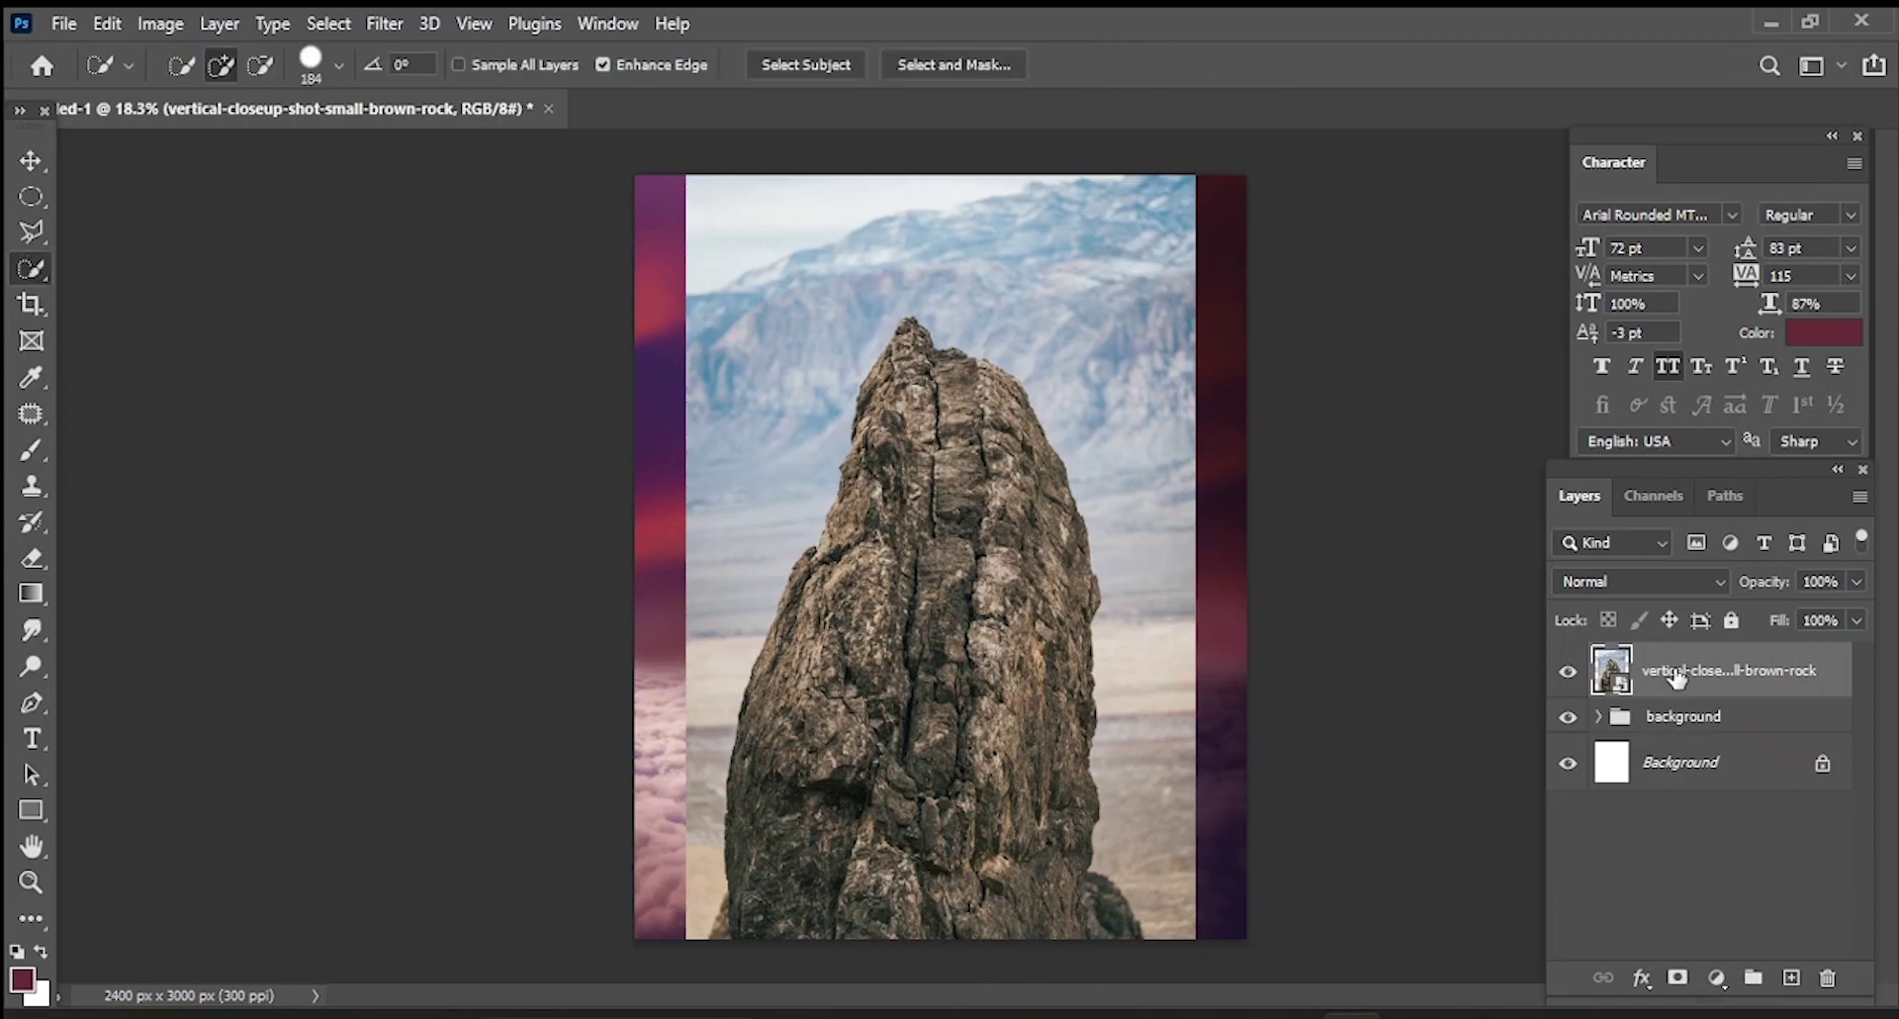
right_click(1677, 678)
left_click(1399, 548)
- Select the rock spire, invert the selection and delete the photo background around it
mouse_move(1000, 541)
left_mouse_down()
mouse_move(857, 708)
mouse_move(975, 421)
left_mouse_up()
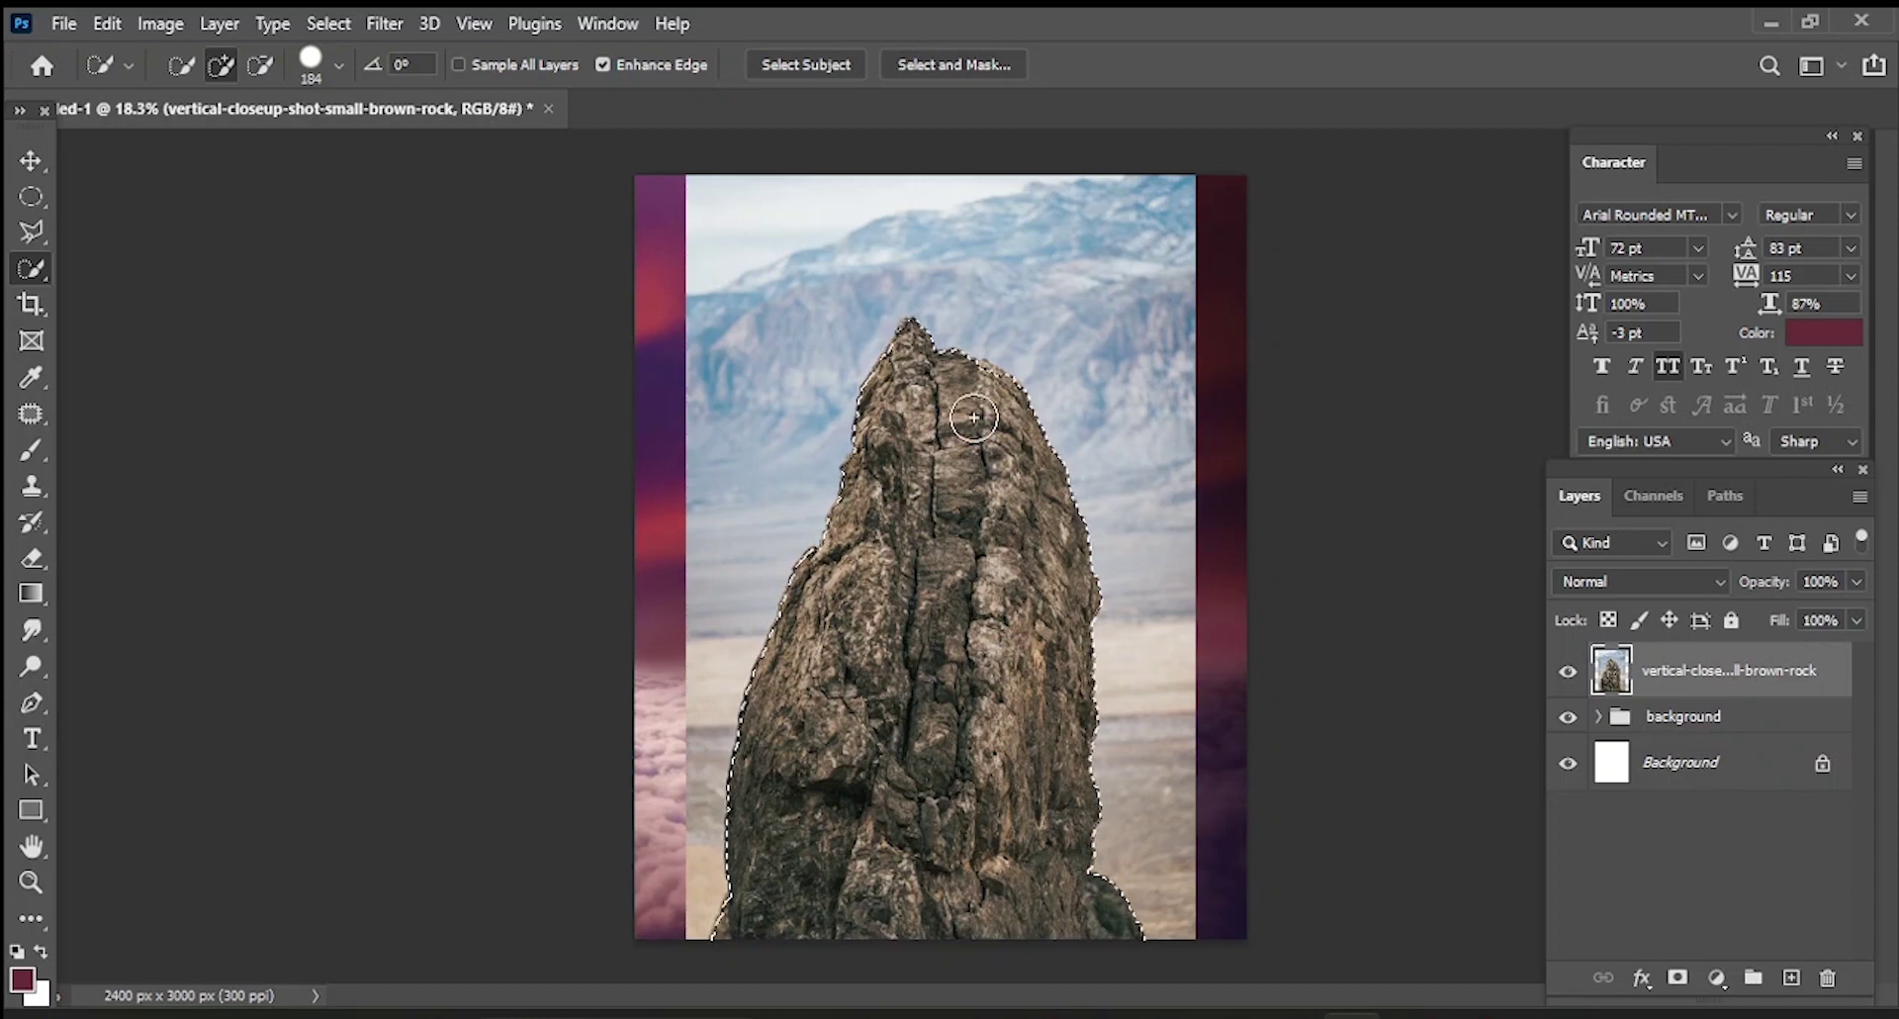
key("ctrl+shift+i")
key("Delete")
key("ctrl+d")
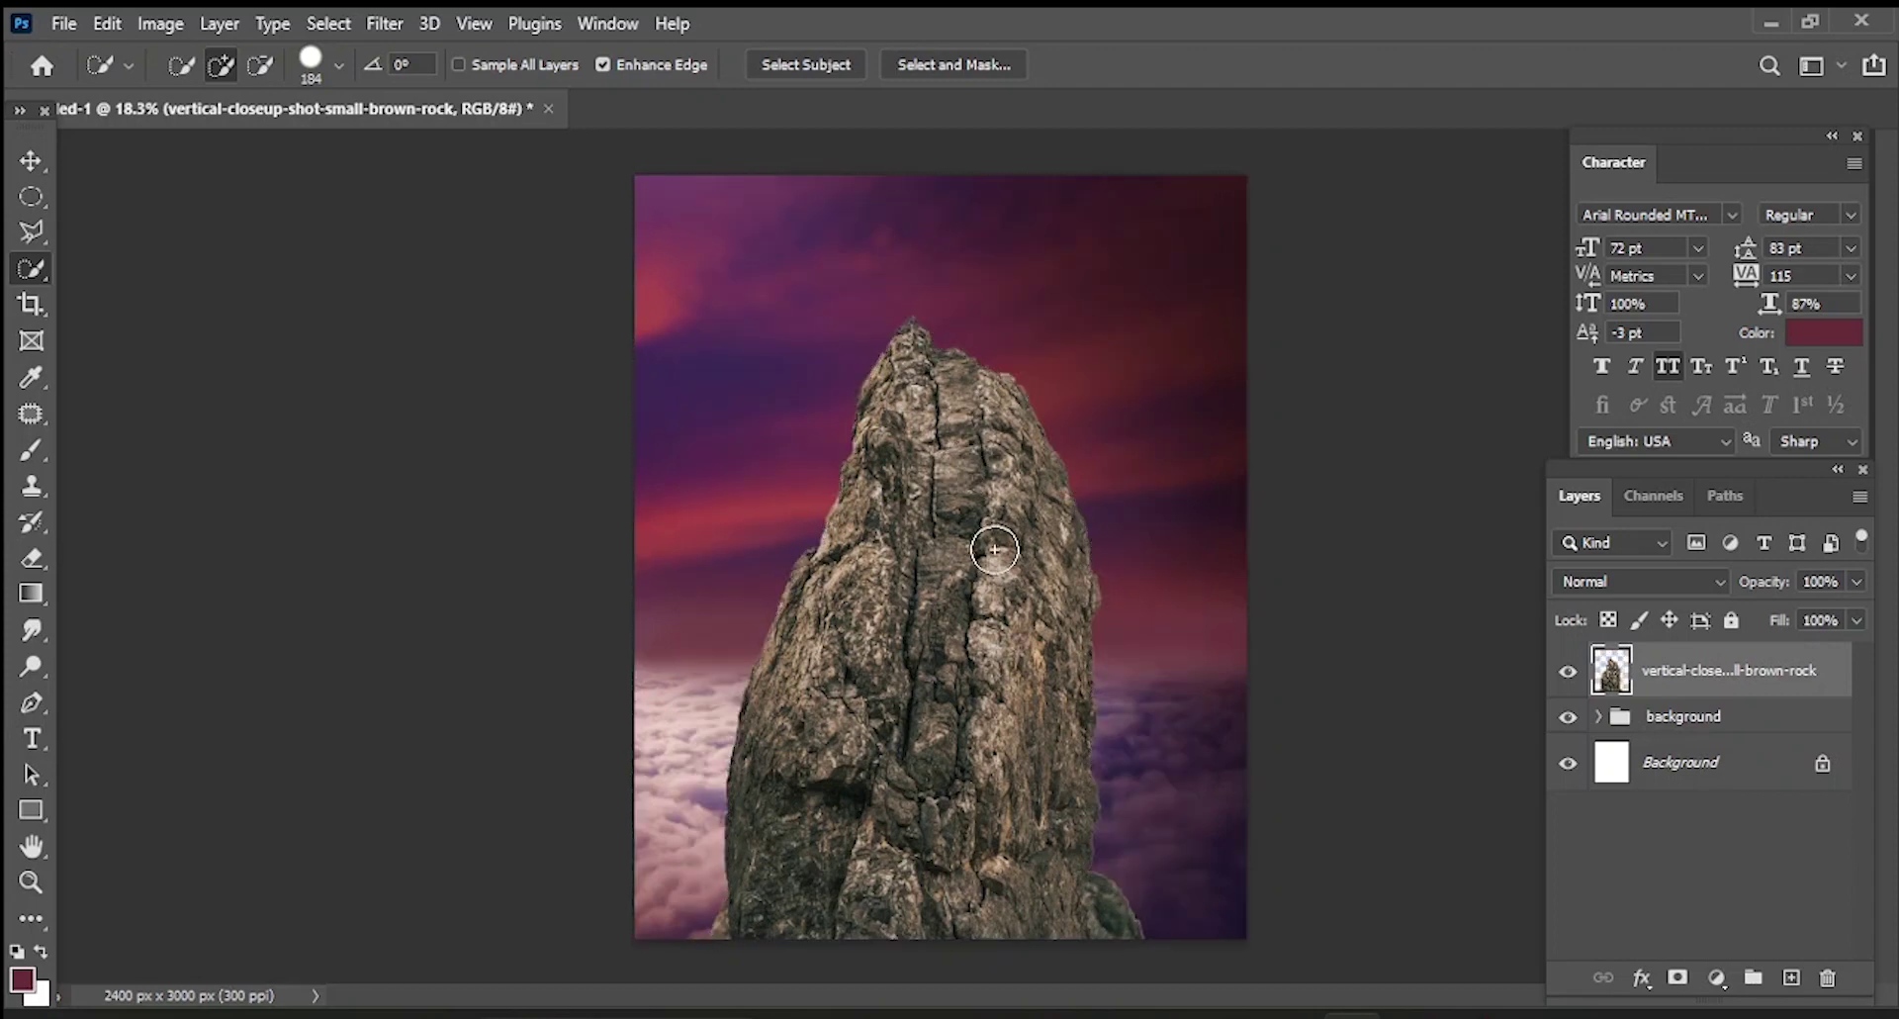
- Convert the rock layer to a smart object and begin shrinking it
left_click(36, 160)
right_click(1634, 671)
left_click(1489, 392)
key("ctrl+t")
mouse_move(1147, 312)
left_mouse_down()
mouse_move(1055, 478)
mouse_move(986, 538)
left_mouse_up()
- Scale the rock to about 40% and rest its base on the canvas bottom edge
left_click_drag(942, 654, 906, 743)
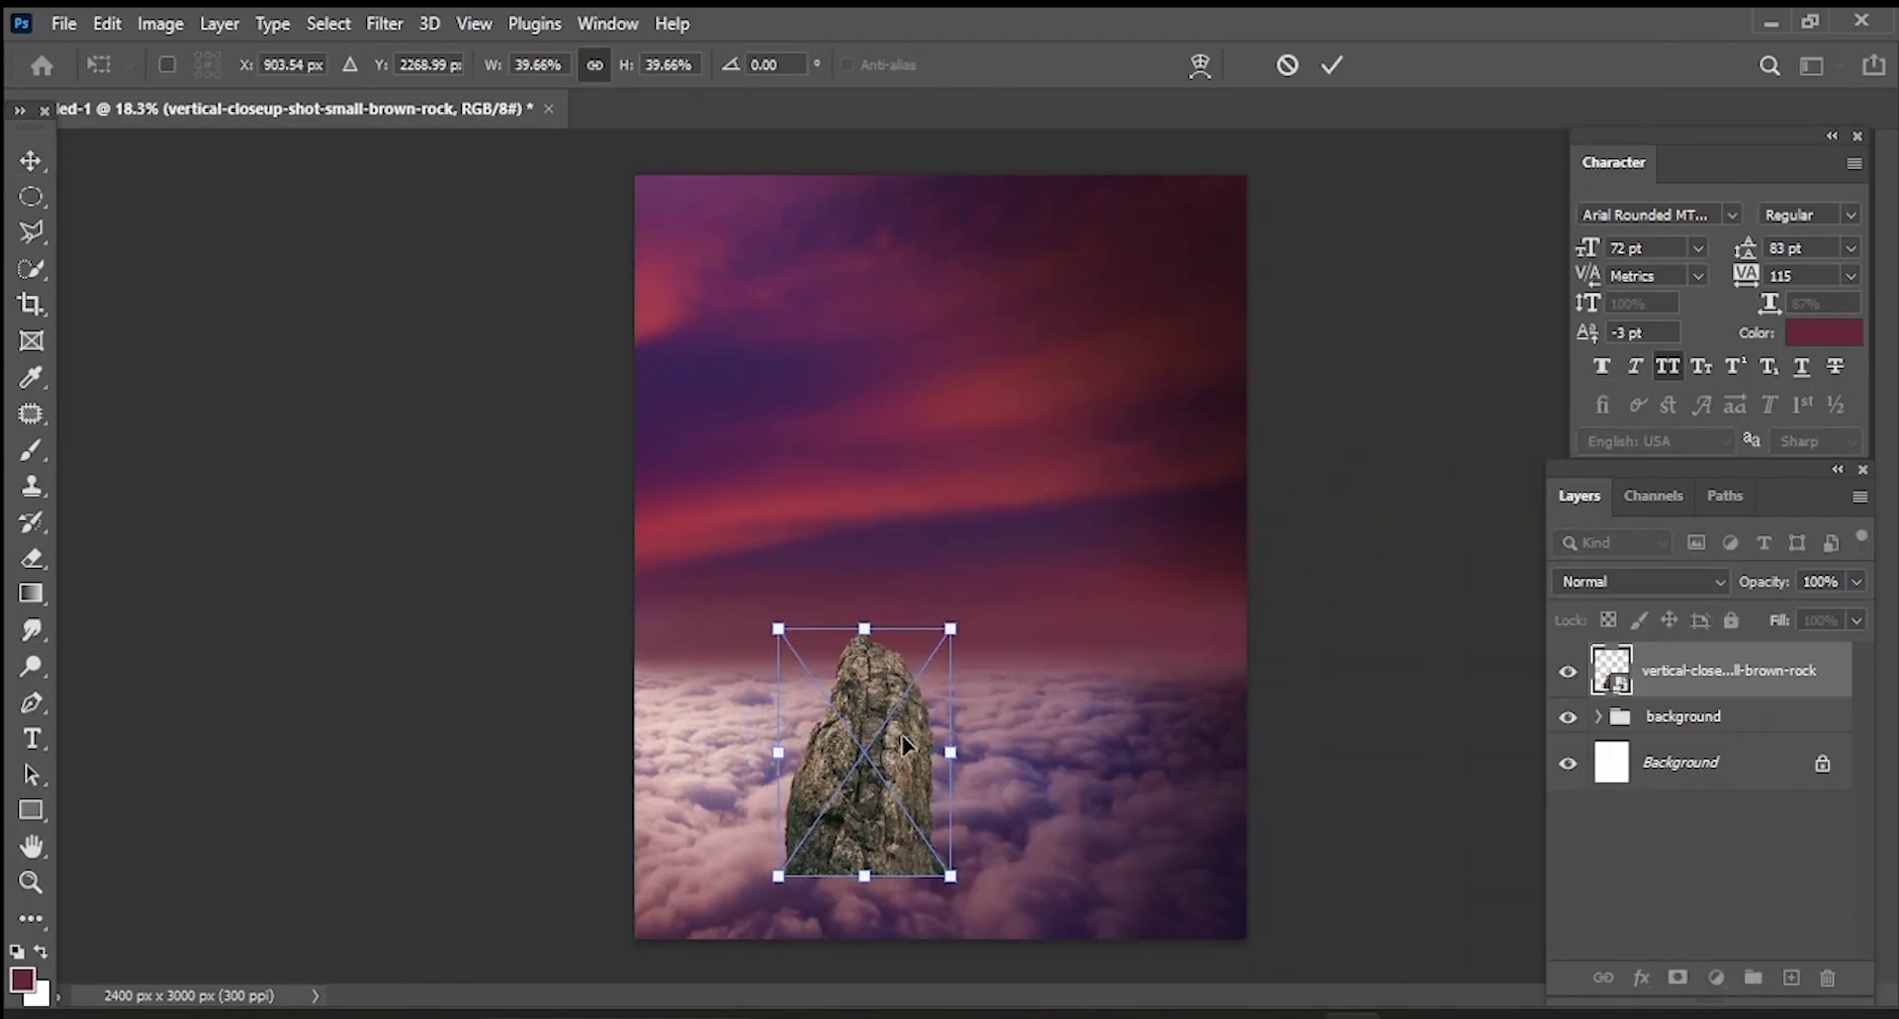
left_click_drag(915, 764, 903, 825)
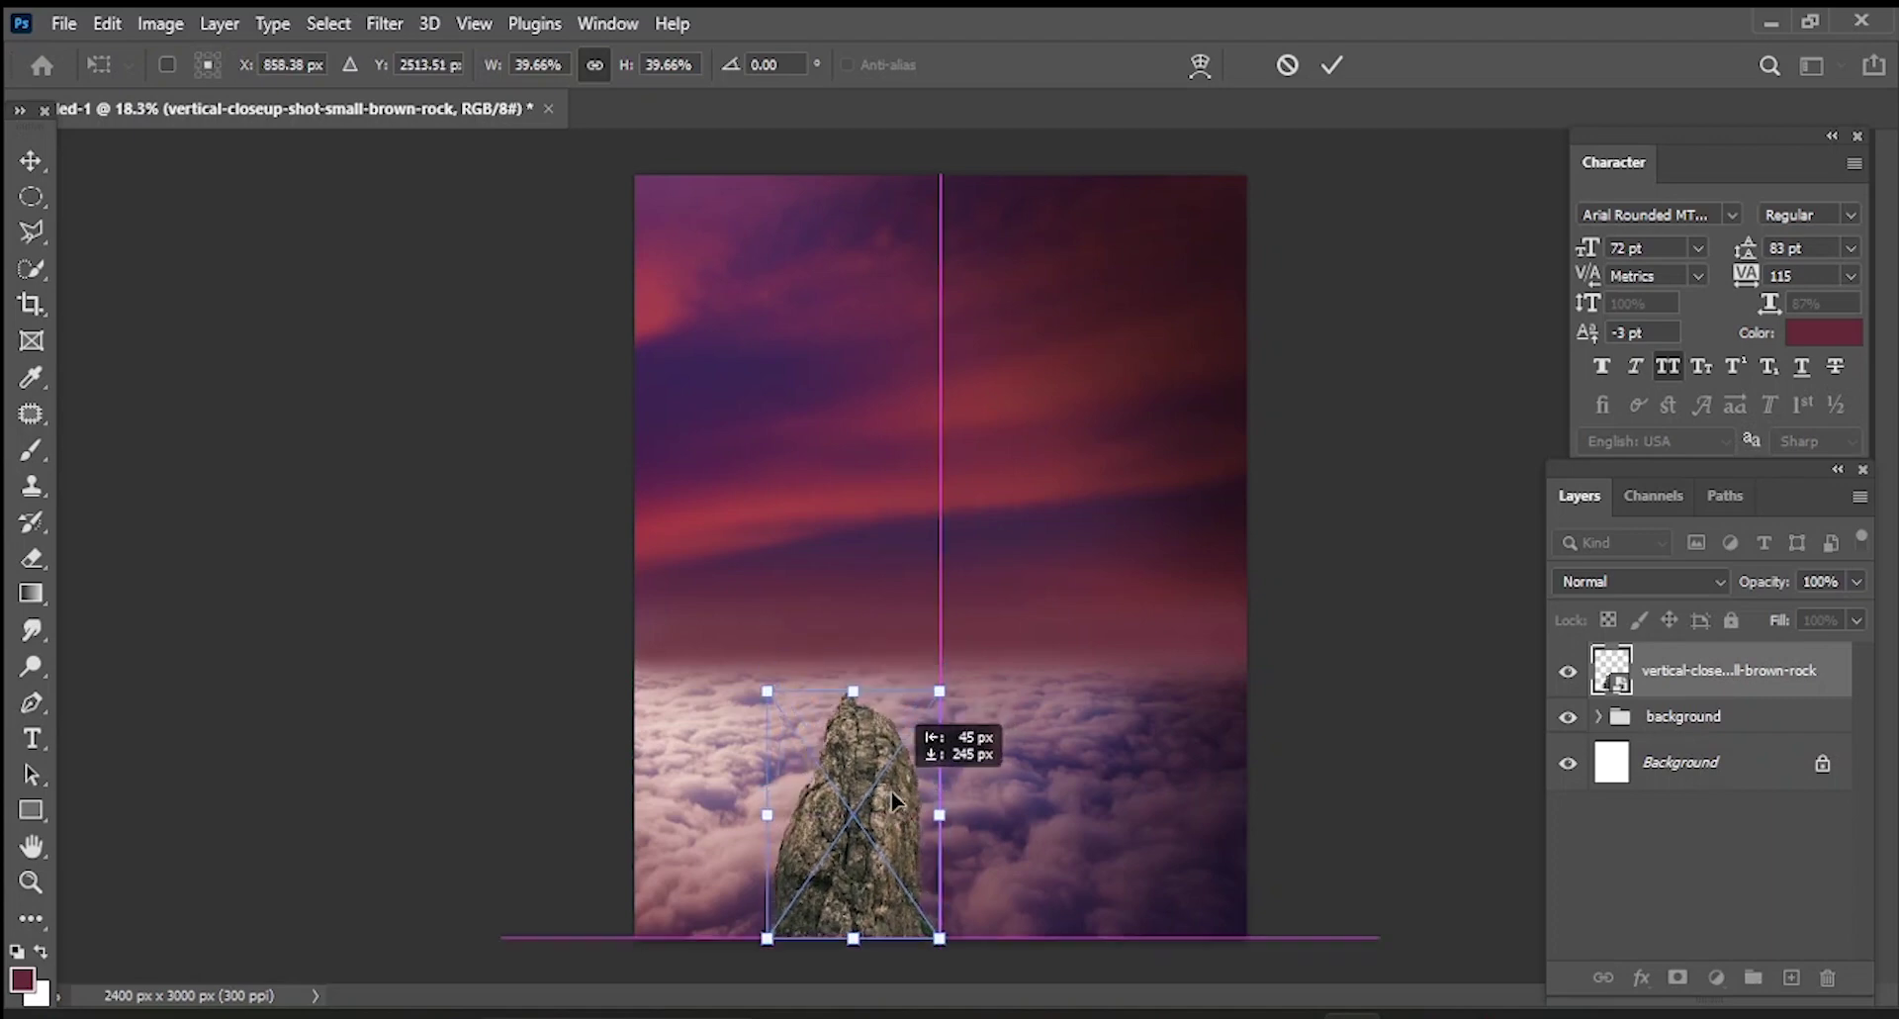
left_click(1332, 64)
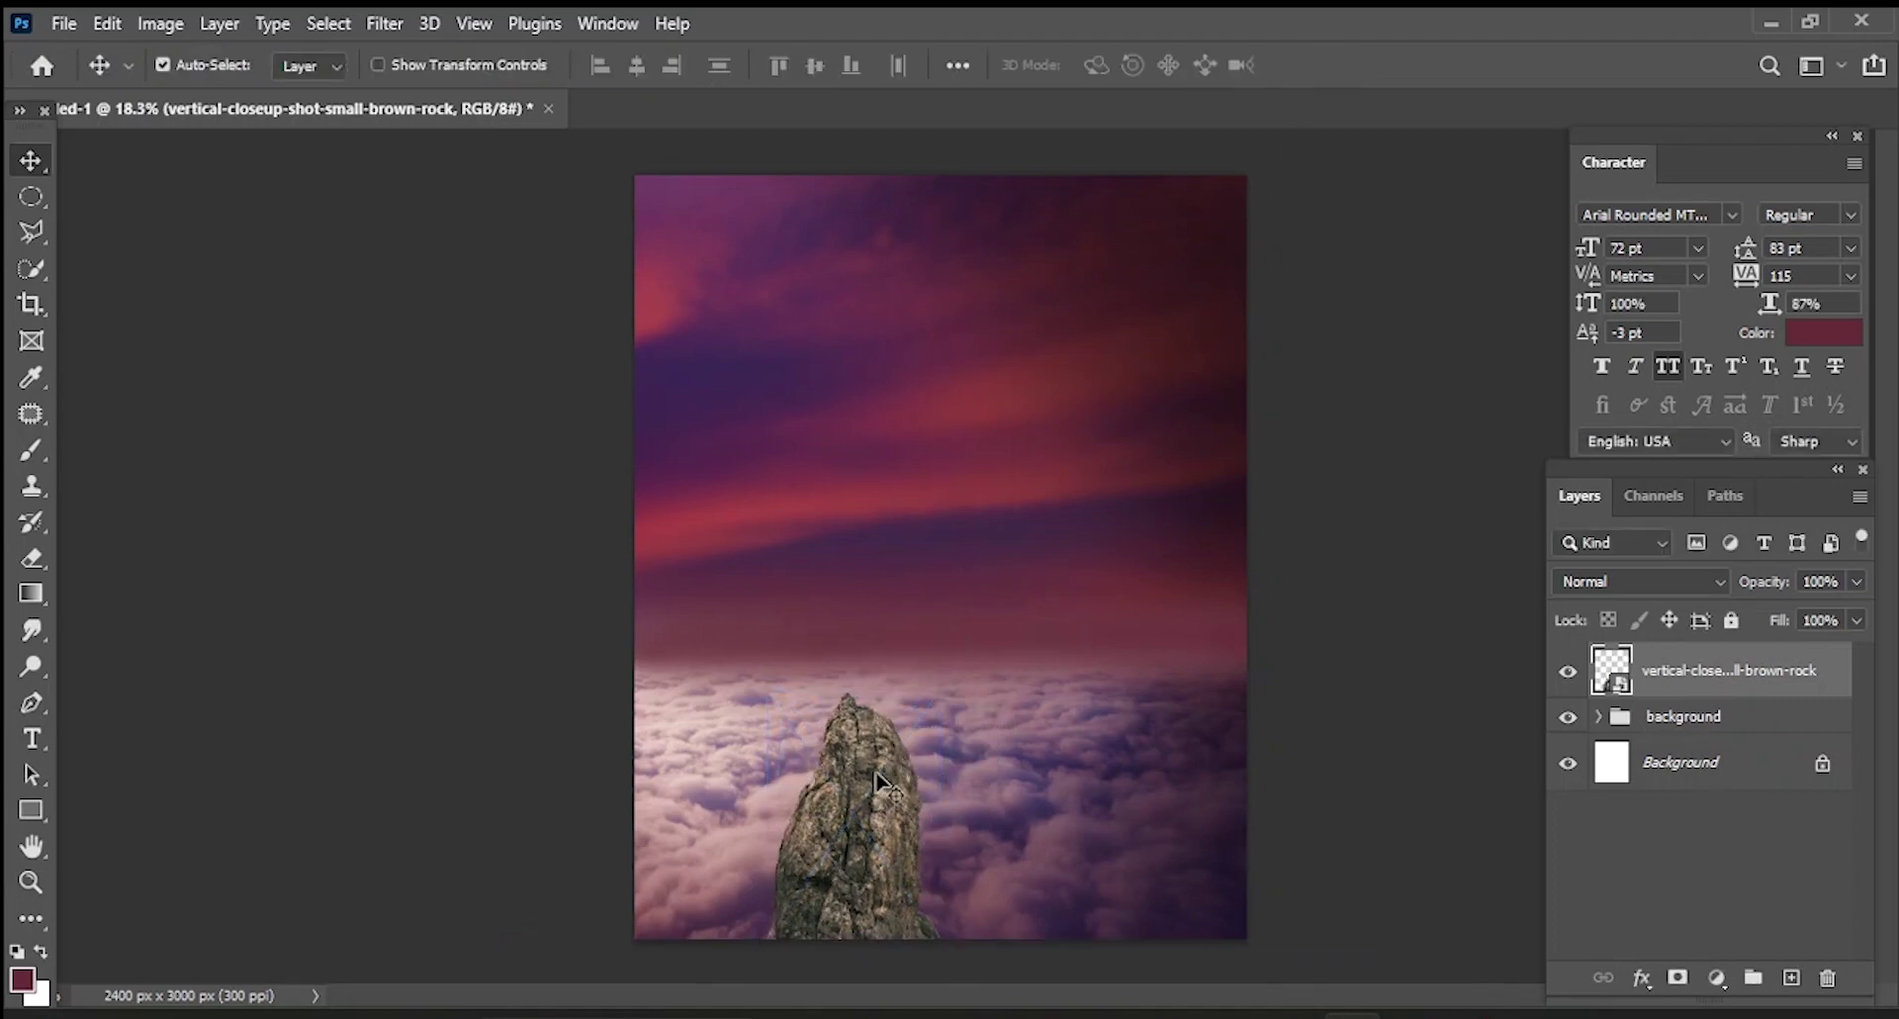
- Duplicate the rock up to the right and shrink the copy into a small spire on the clouds
left_click_drag(856, 822, 1014, 638)
key("ctrl+t")
left_click_drag(1094, 505, 981, 728)
left_click(1333, 65)
left_click_drag(910, 841, 905, 727)
- Add a second, narrower copy of the small rock on the left side of the clouds
left_click_drag(950, 732, 796, 685)
key("ctrl+t")
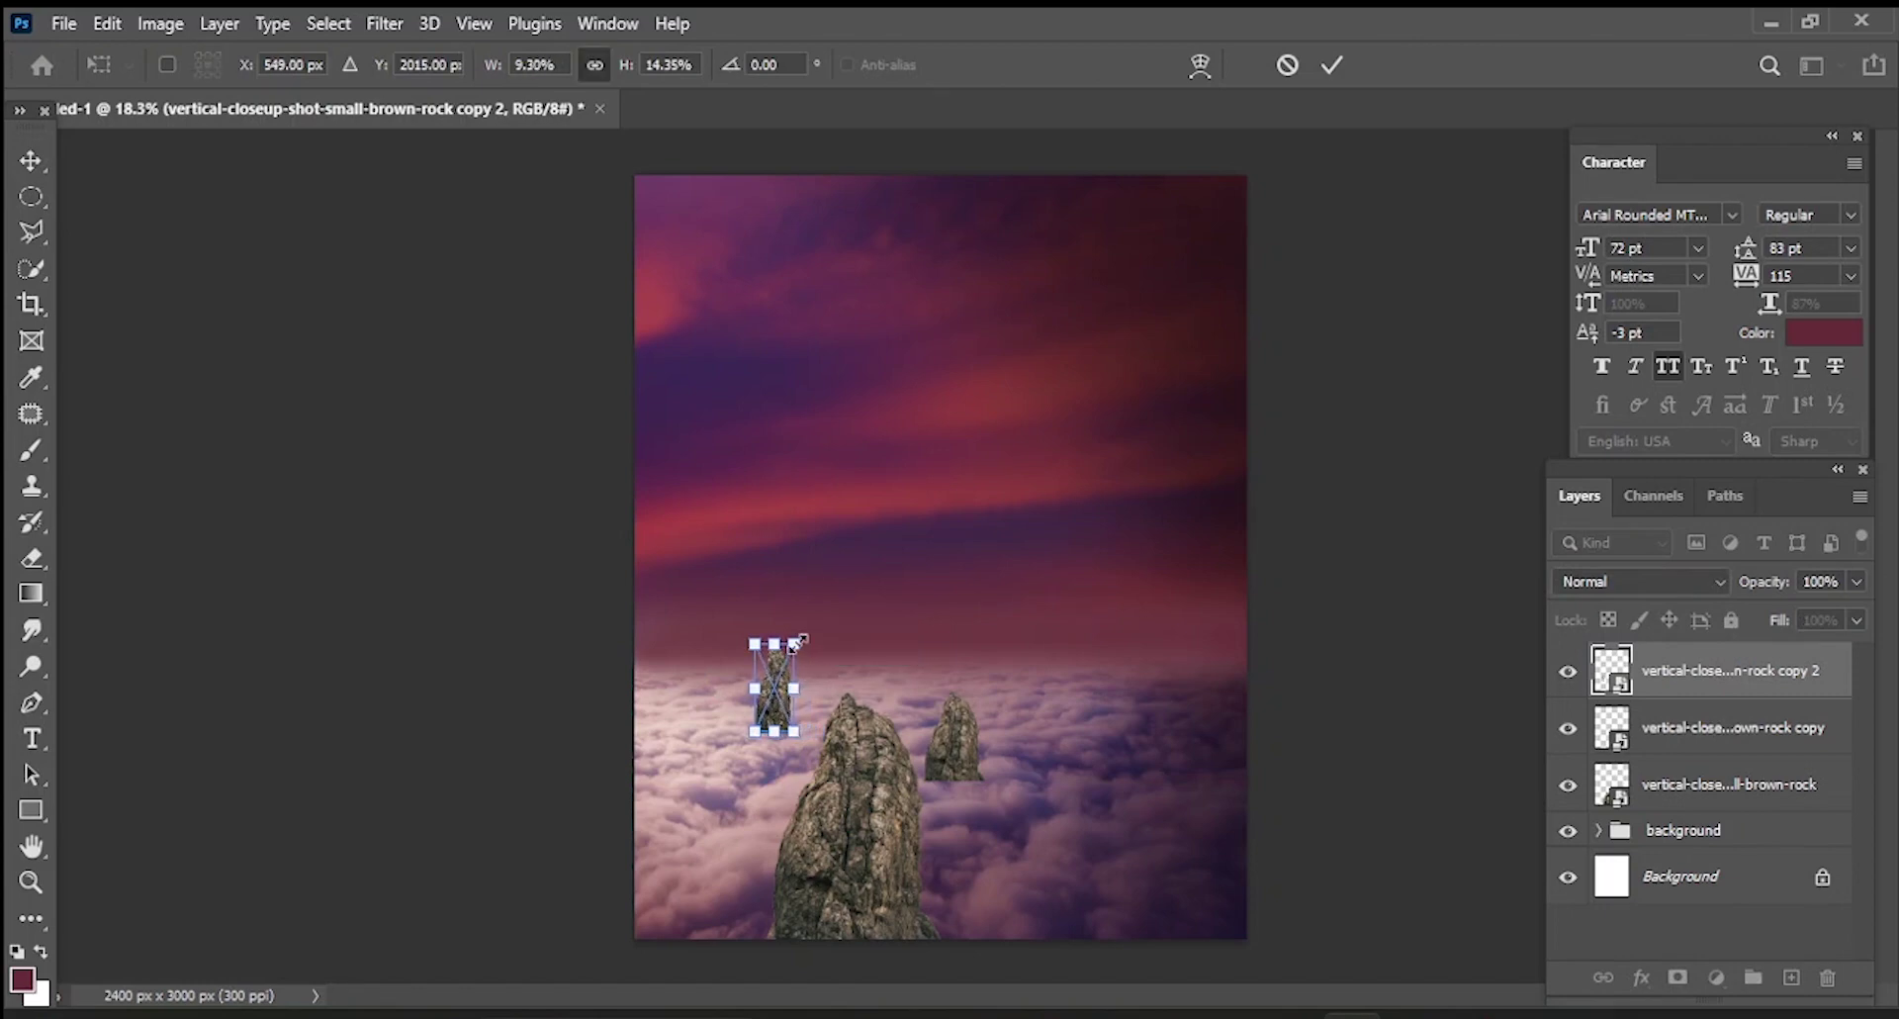
left_click(1333, 65)
left_click(842, 848)
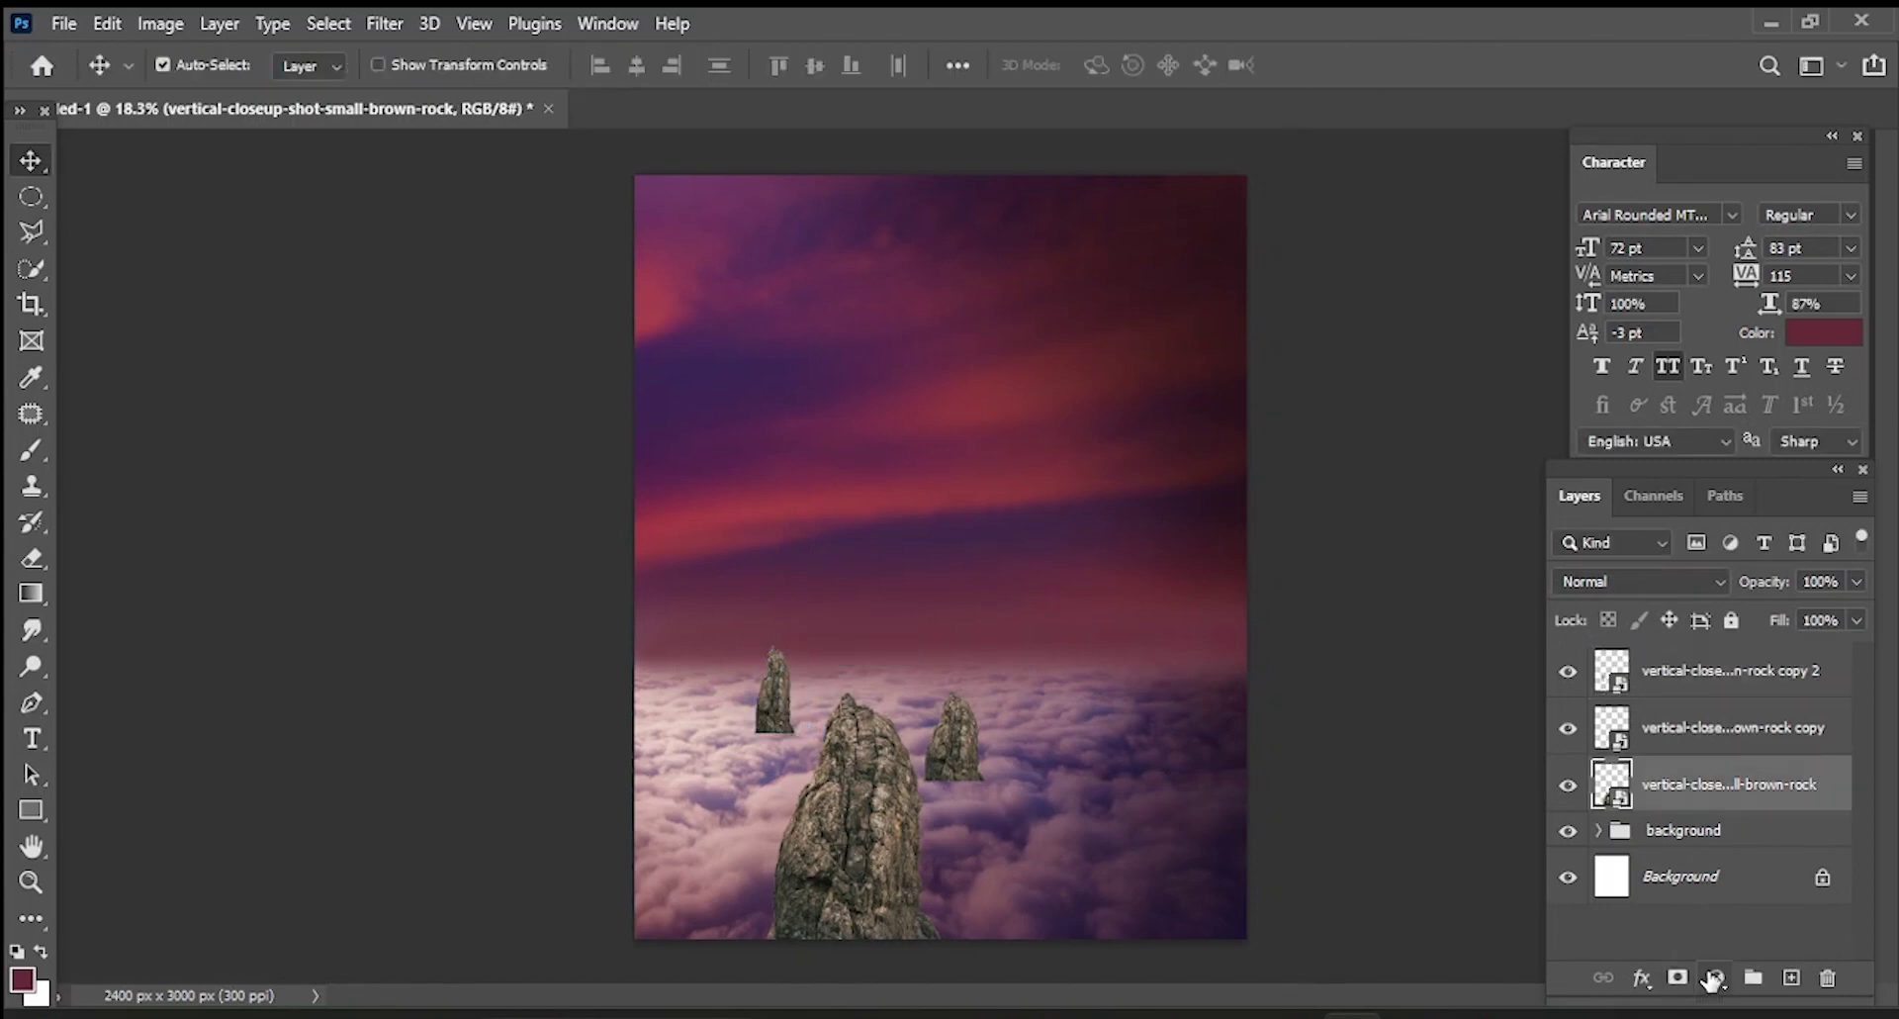
- Add layer masks to the original rock and both rock copies
left_click(1677, 977)
left_click(1751, 727)
left_click(1678, 978)
left_click(1751, 670)
left_click(1678, 977)
left_click(1665, 787)
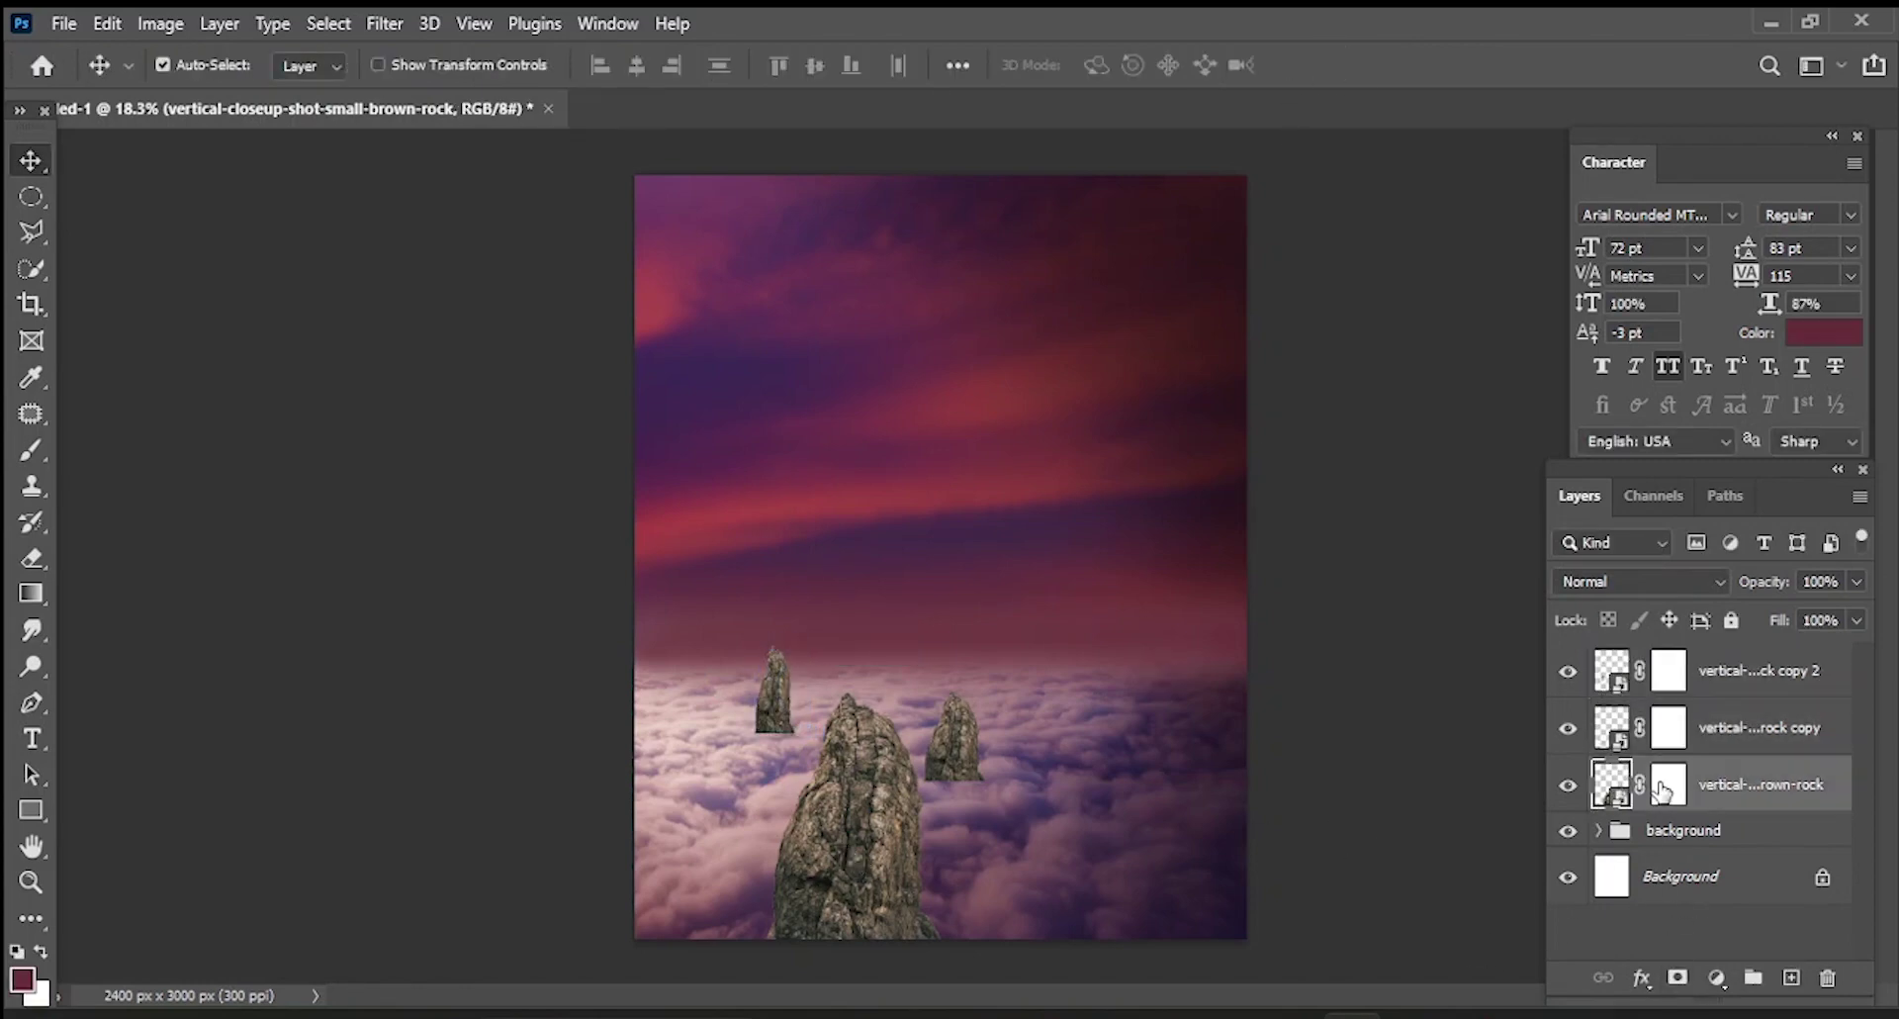
left_click(1665, 787)
- Choose a smaller Cloud 2 brush with black as the paint colour
key("b")
left_click(188, 65)
scroll(348, 441, "down", 3)
scroll(354, 463, "down", 3)
scroll(356, 471, "down", 3)
scroll(359, 493, "down", 3)
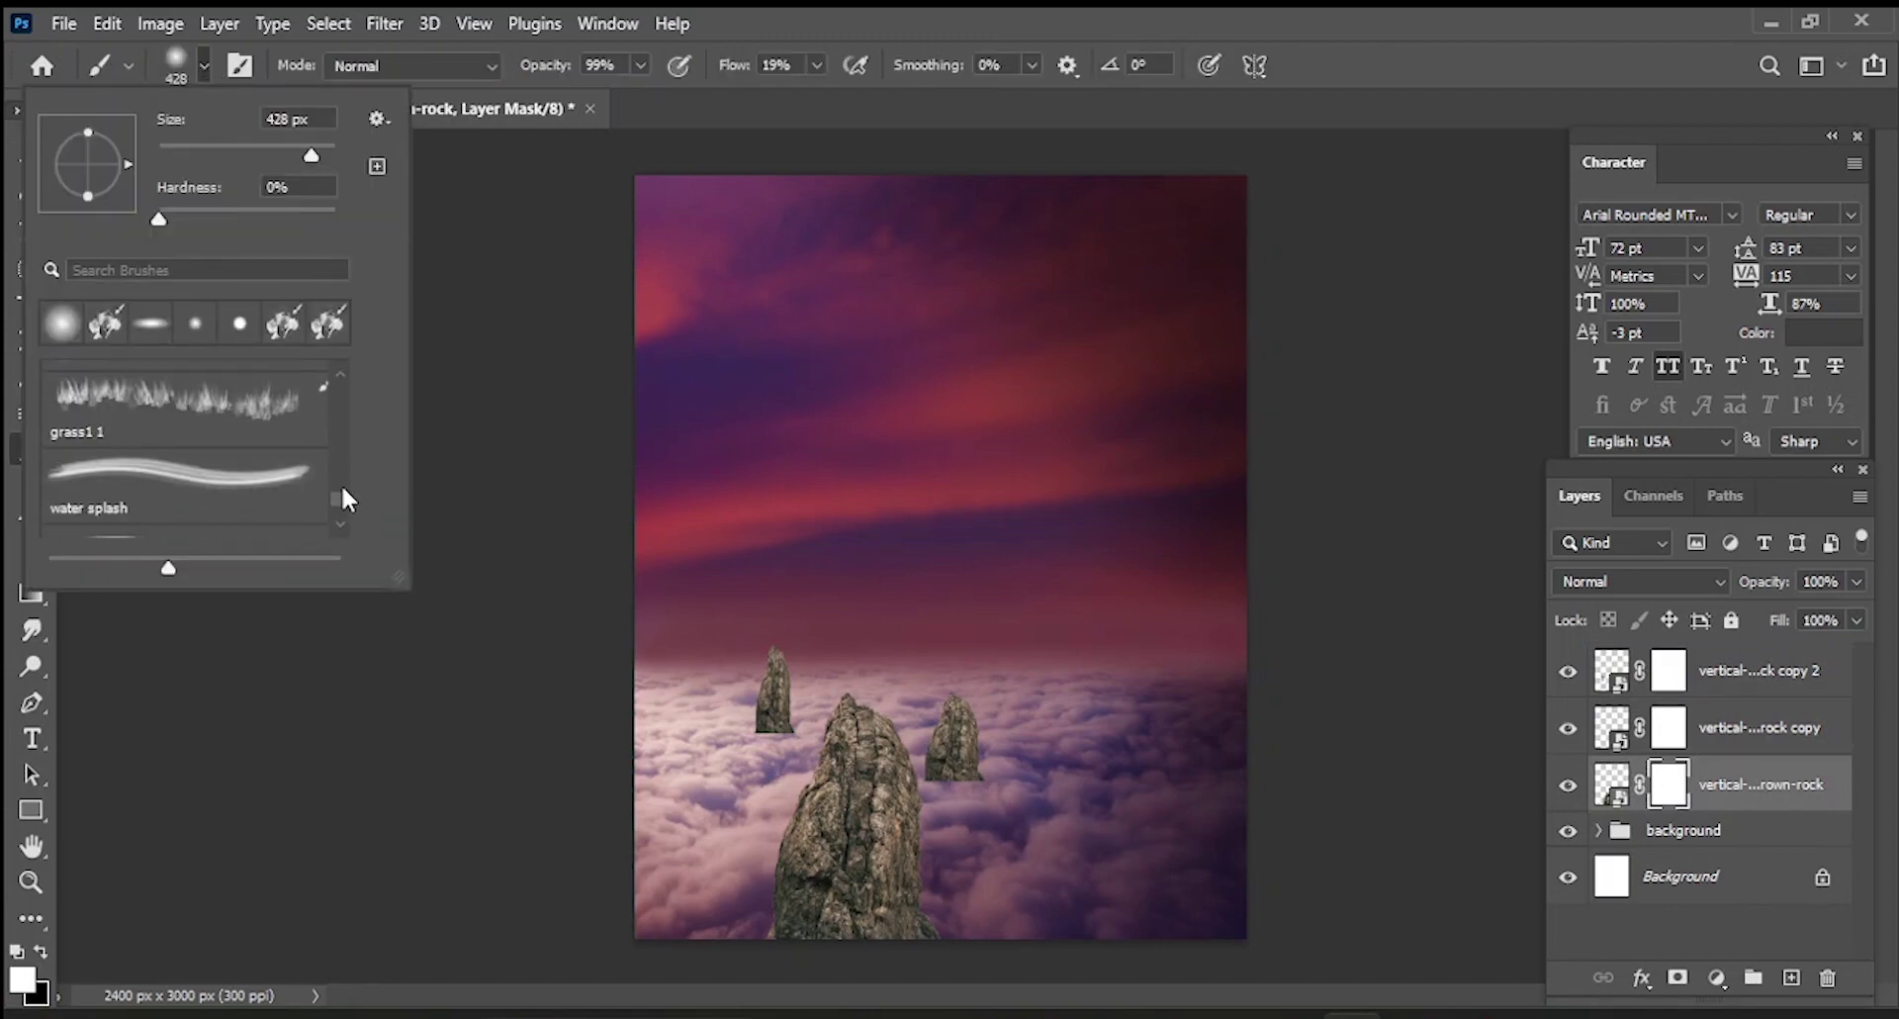
scroll(343, 473, "down", 2)
left_click(297, 509)
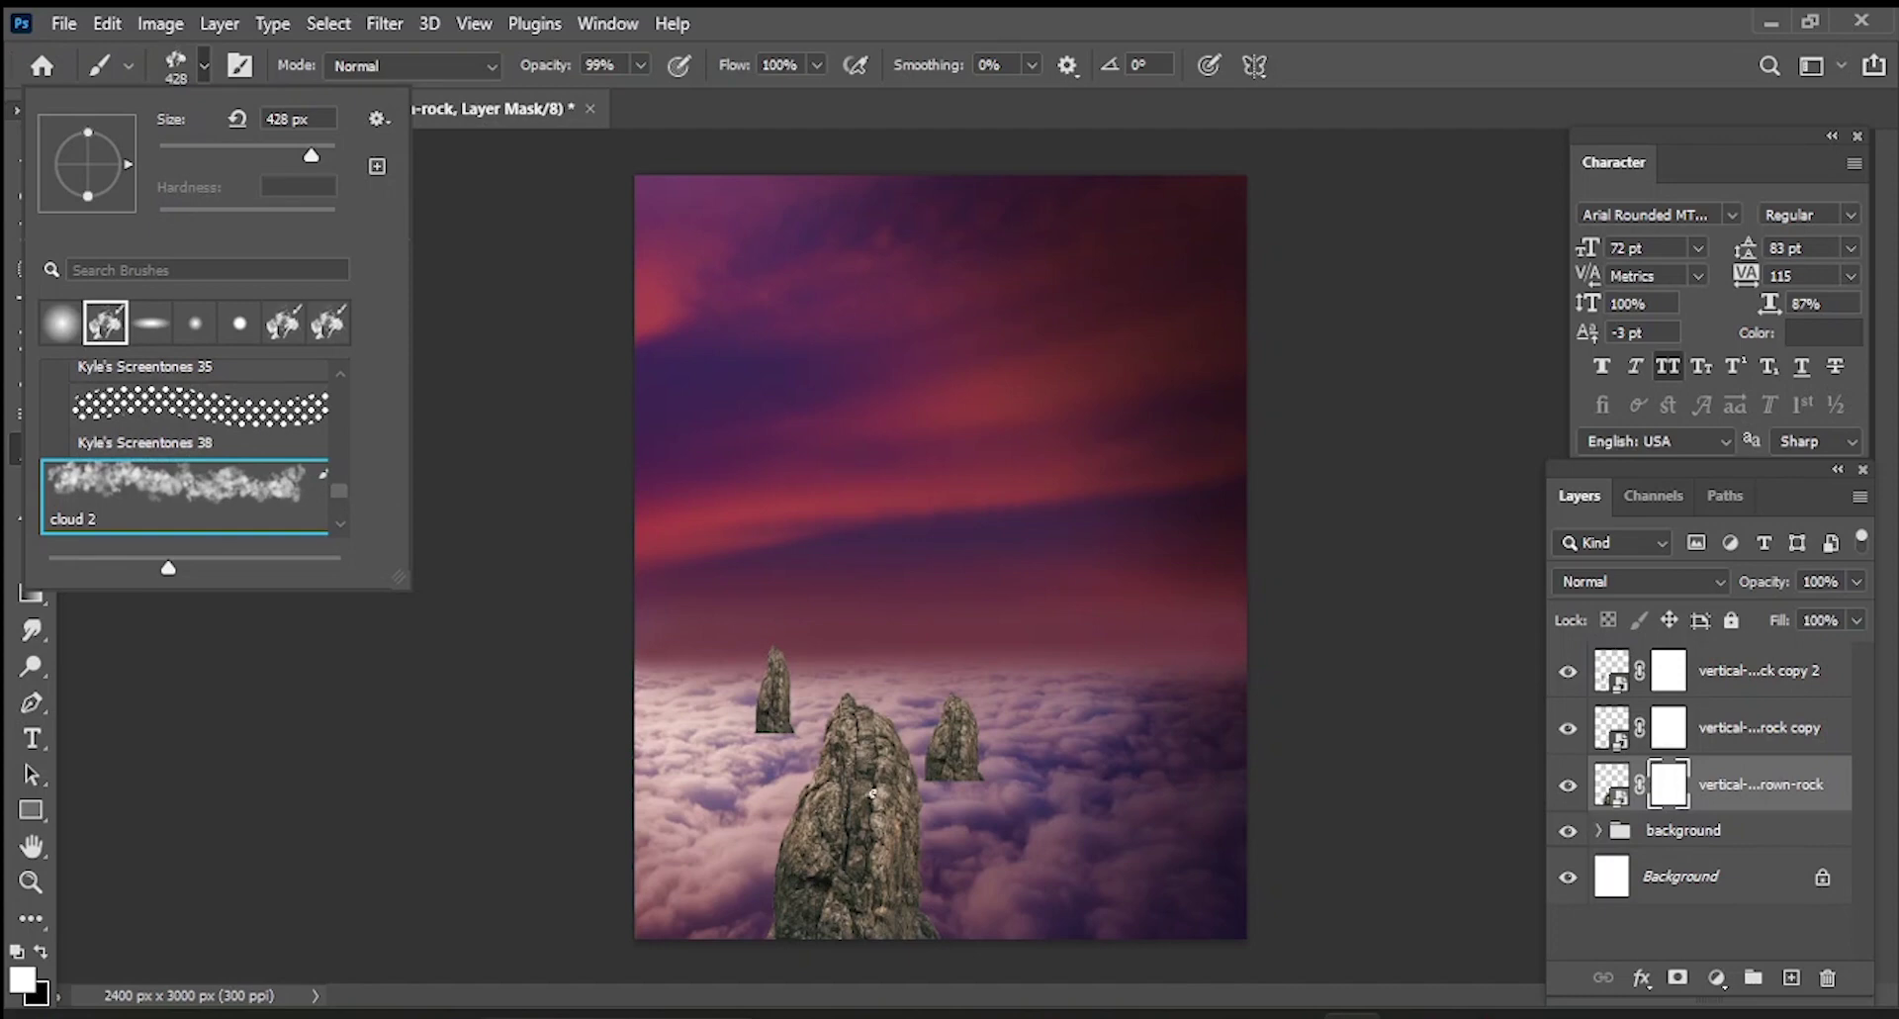
key("Return")
scroll(903, 873, "down", 2)
scroll(903, 873, "up", 2)
scroll(851, 836, "up", 2)
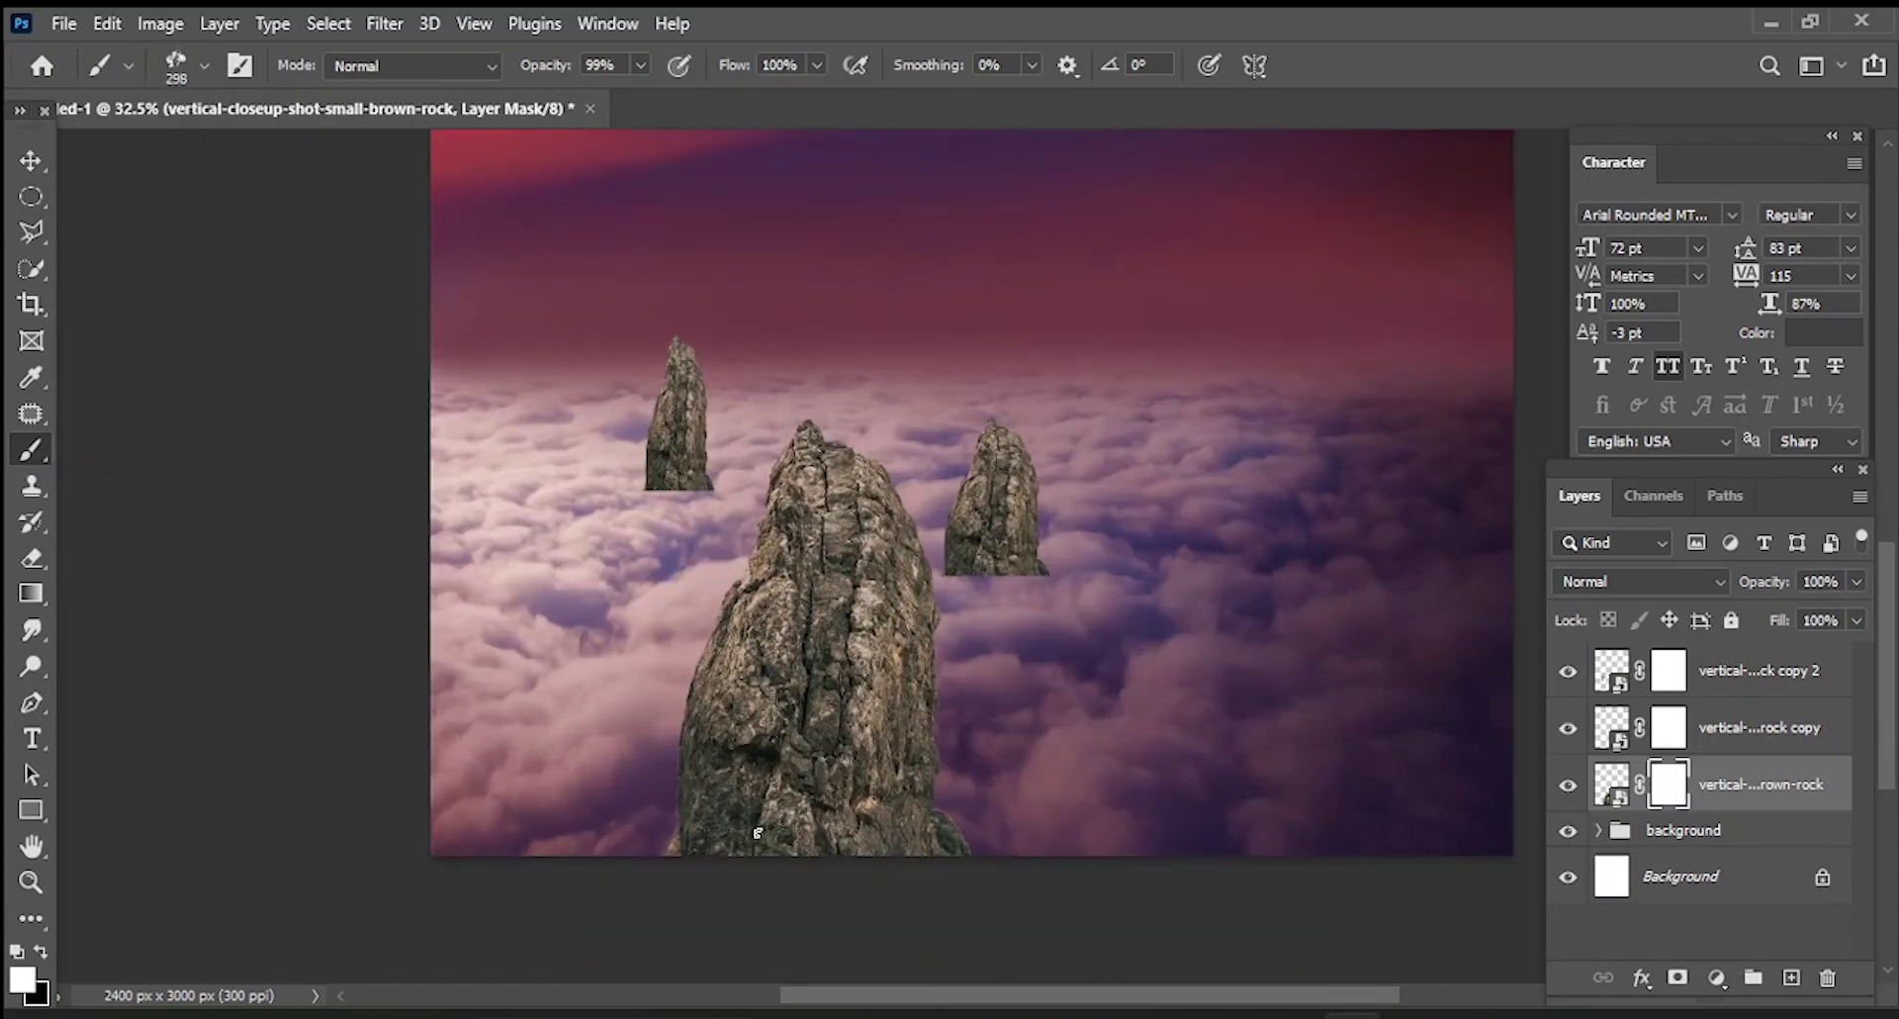
key("x")
- Paint on the front, right and left rock masks to fade each base into the clouds
mouse_move(644, 840)
left_mouse_down()
mouse_move(933, 849)
mouse_move(760, 841)
mouse_move(644, 712)
mouse_move(662, 729)
mouse_move(680, 698)
left_mouse_up()
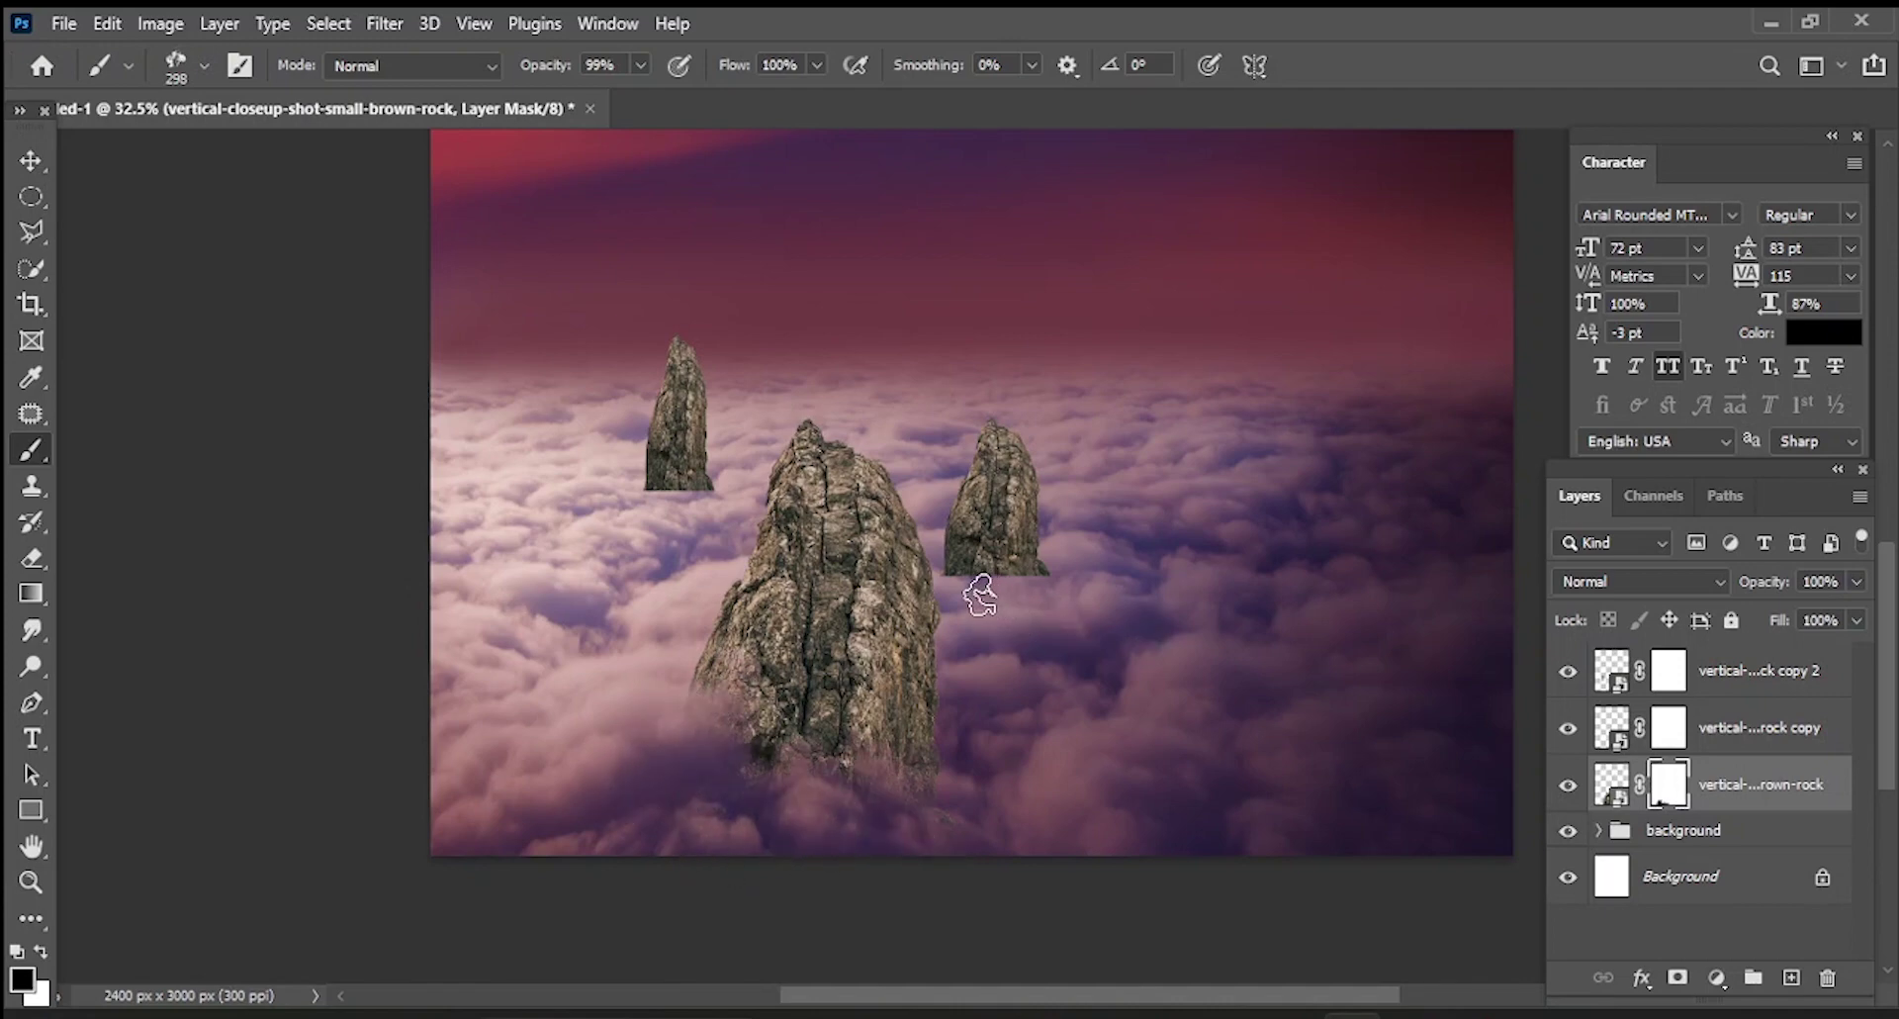
key("alt+bracketright")
left_click_drag(1051, 551, 950, 596)
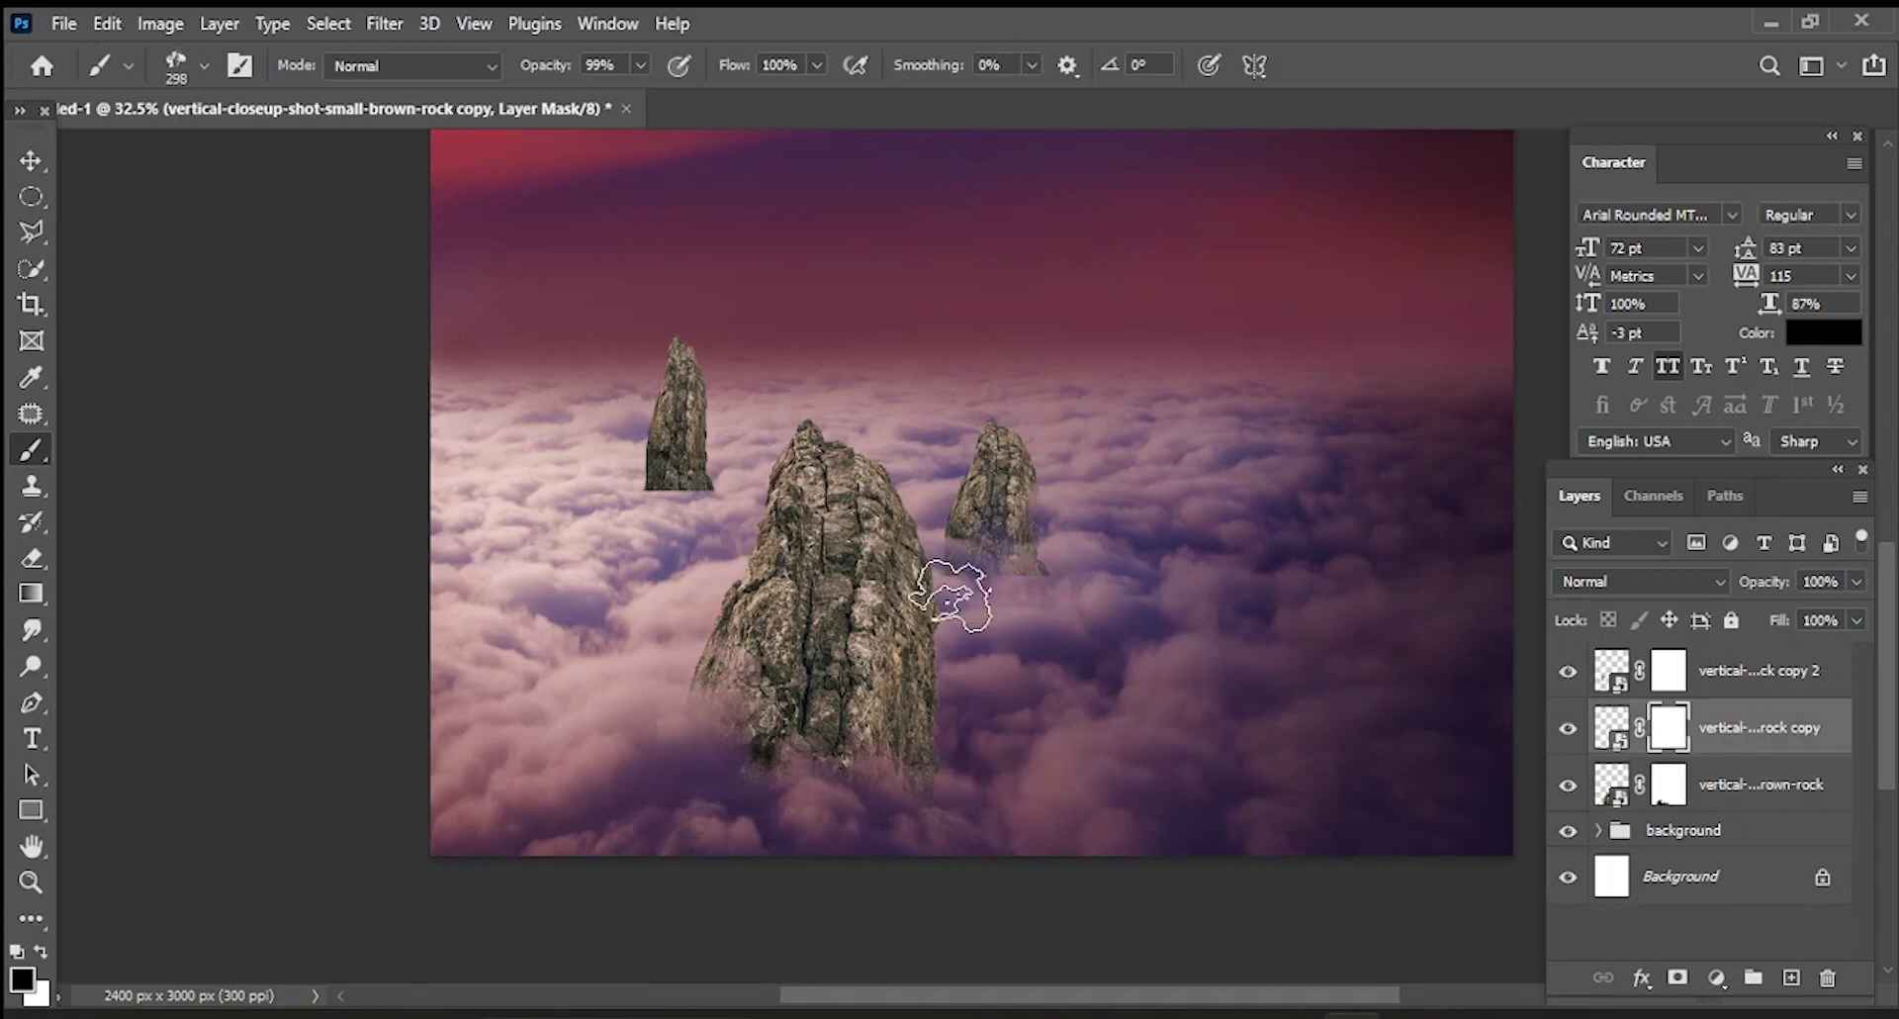
scroll(950, 596, "up", 3)
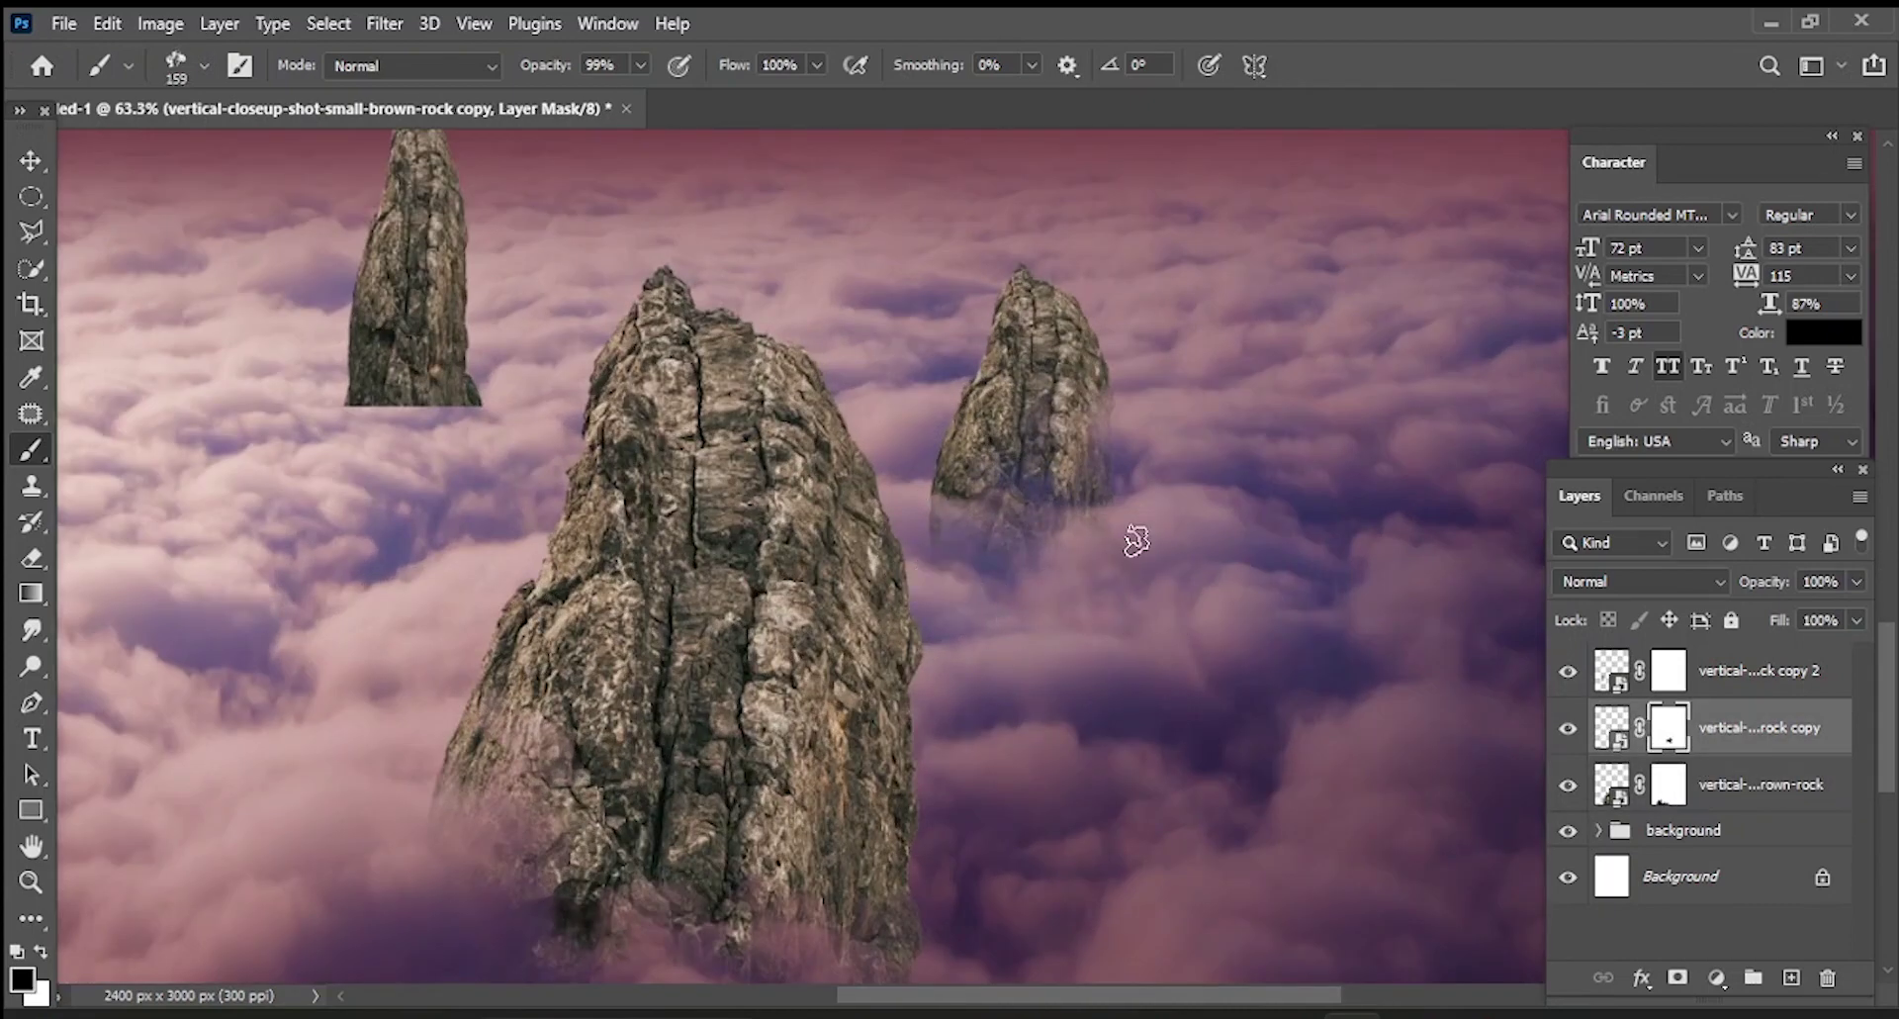
scroll(396, 465, "up", 3)
scroll(405, 553, "up", 1)
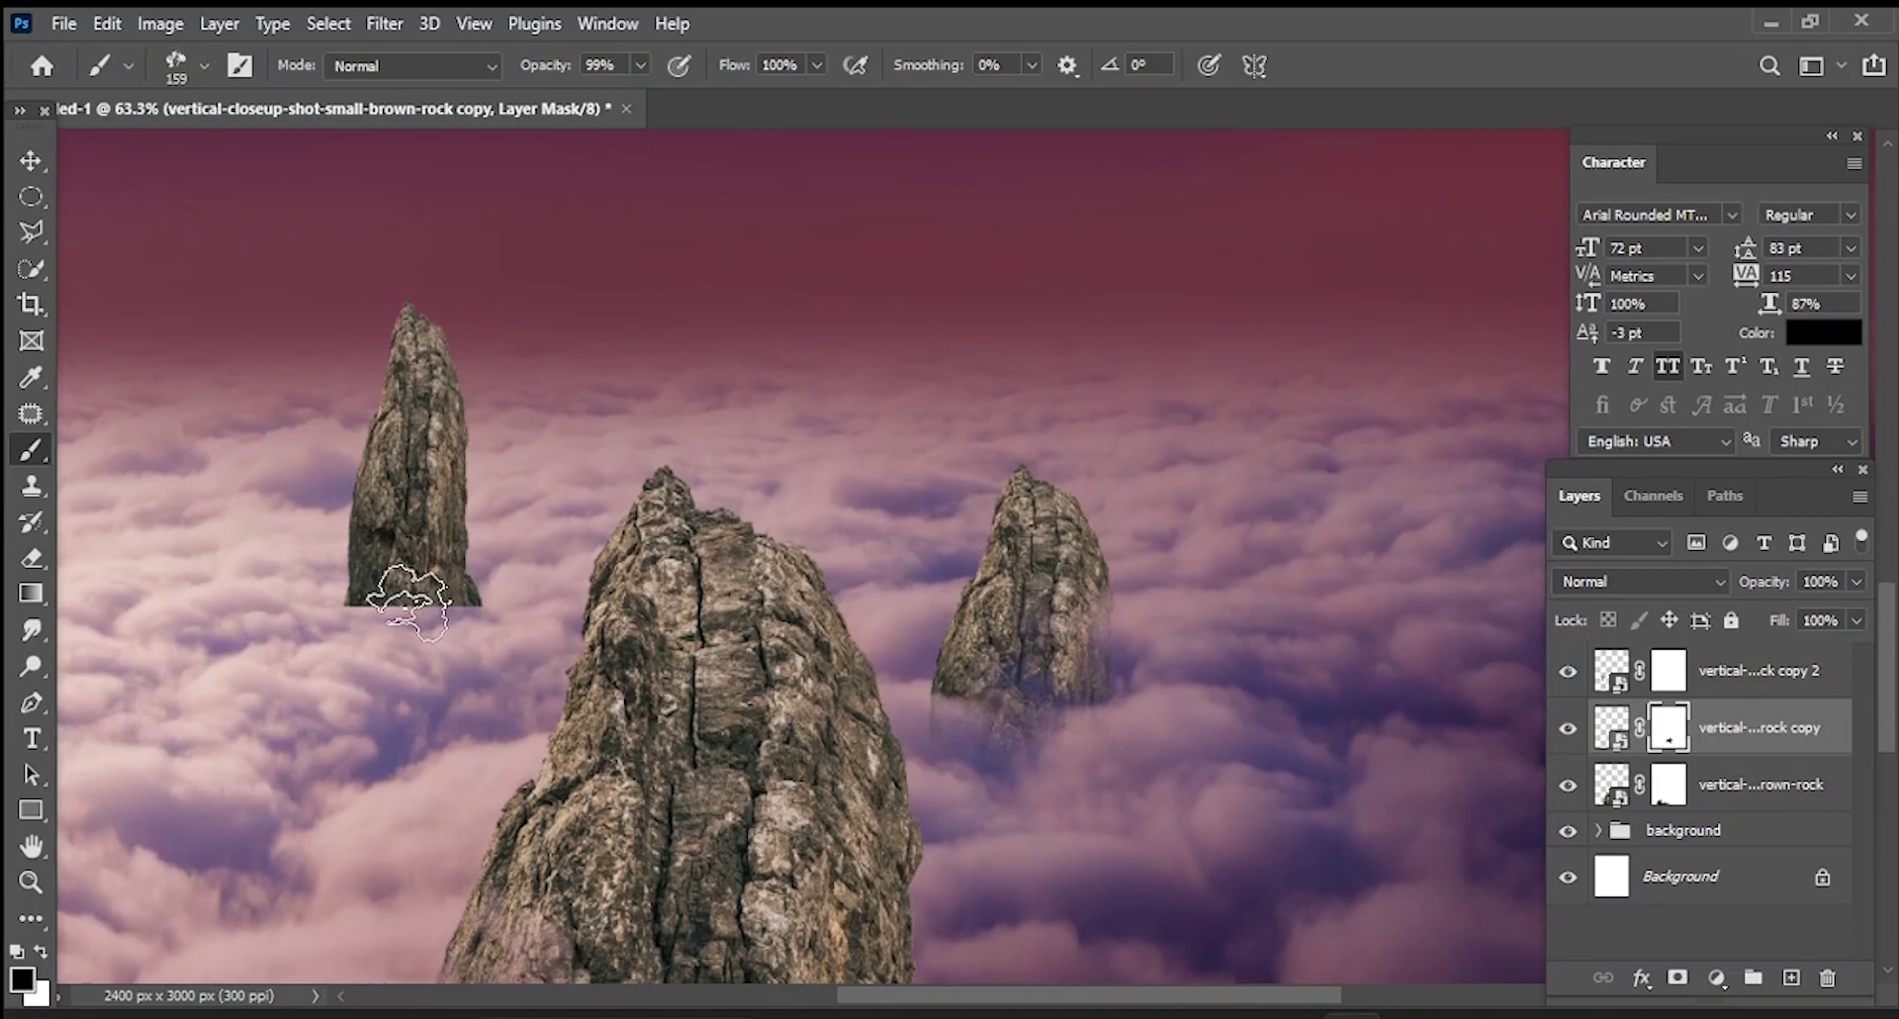
key("alt+bracketright")
mouse_move(373, 556)
left_mouse_down()
mouse_move(394, 617)
mouse_move(366, 612)
left_mouse_up()
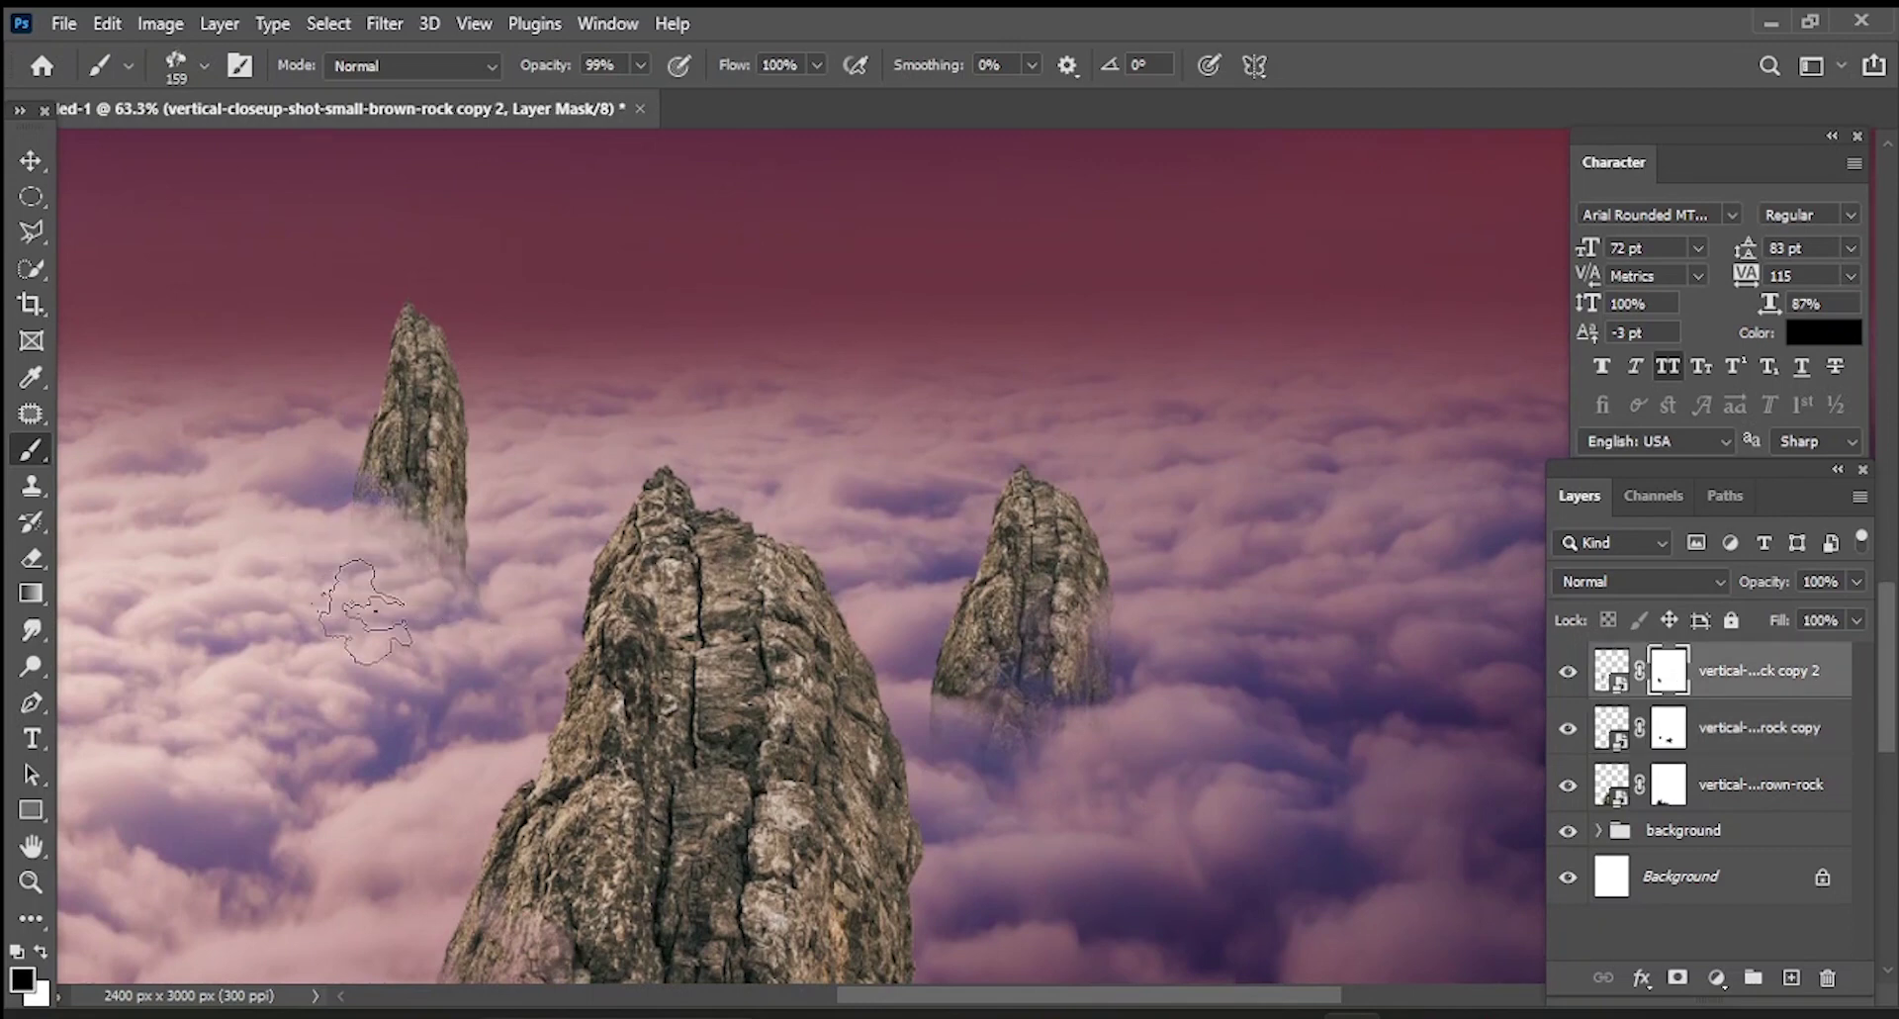
scroll(1018, 762, "down", 3)
scroll(955, 870, "down", 1)
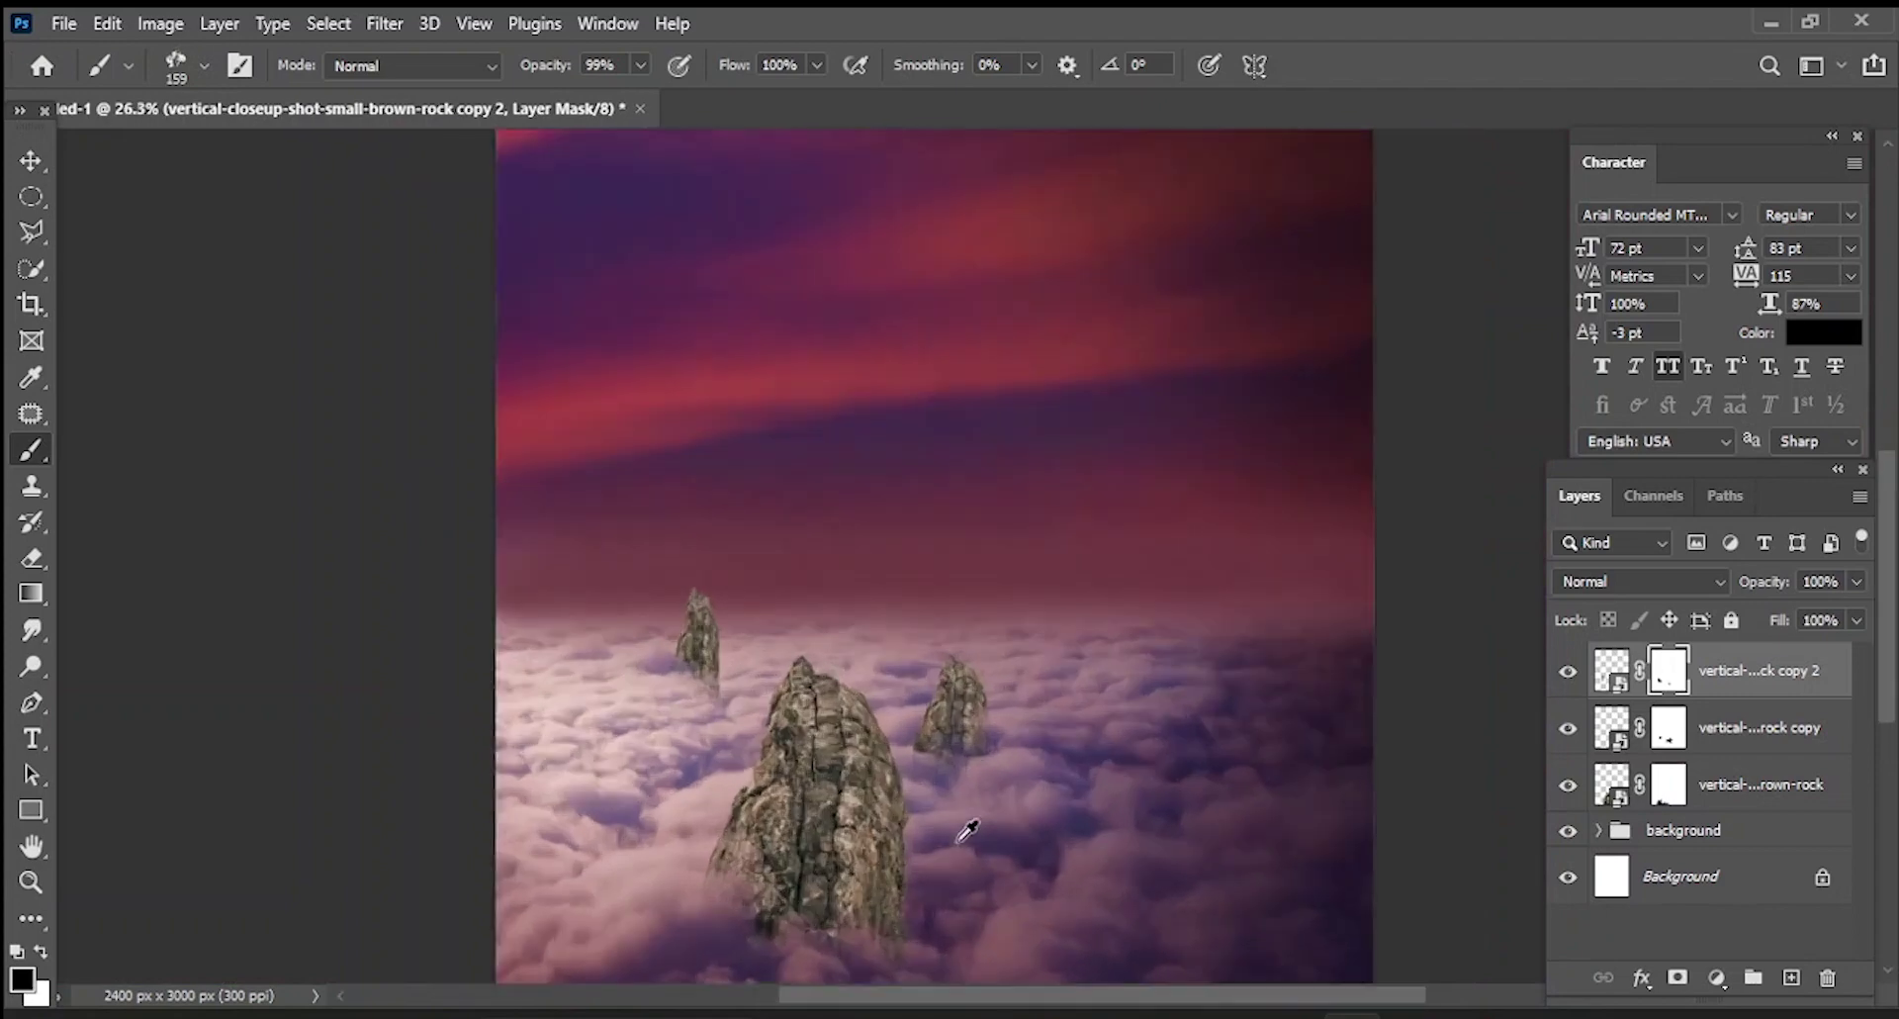
scroll(967, 831, "up", 1)
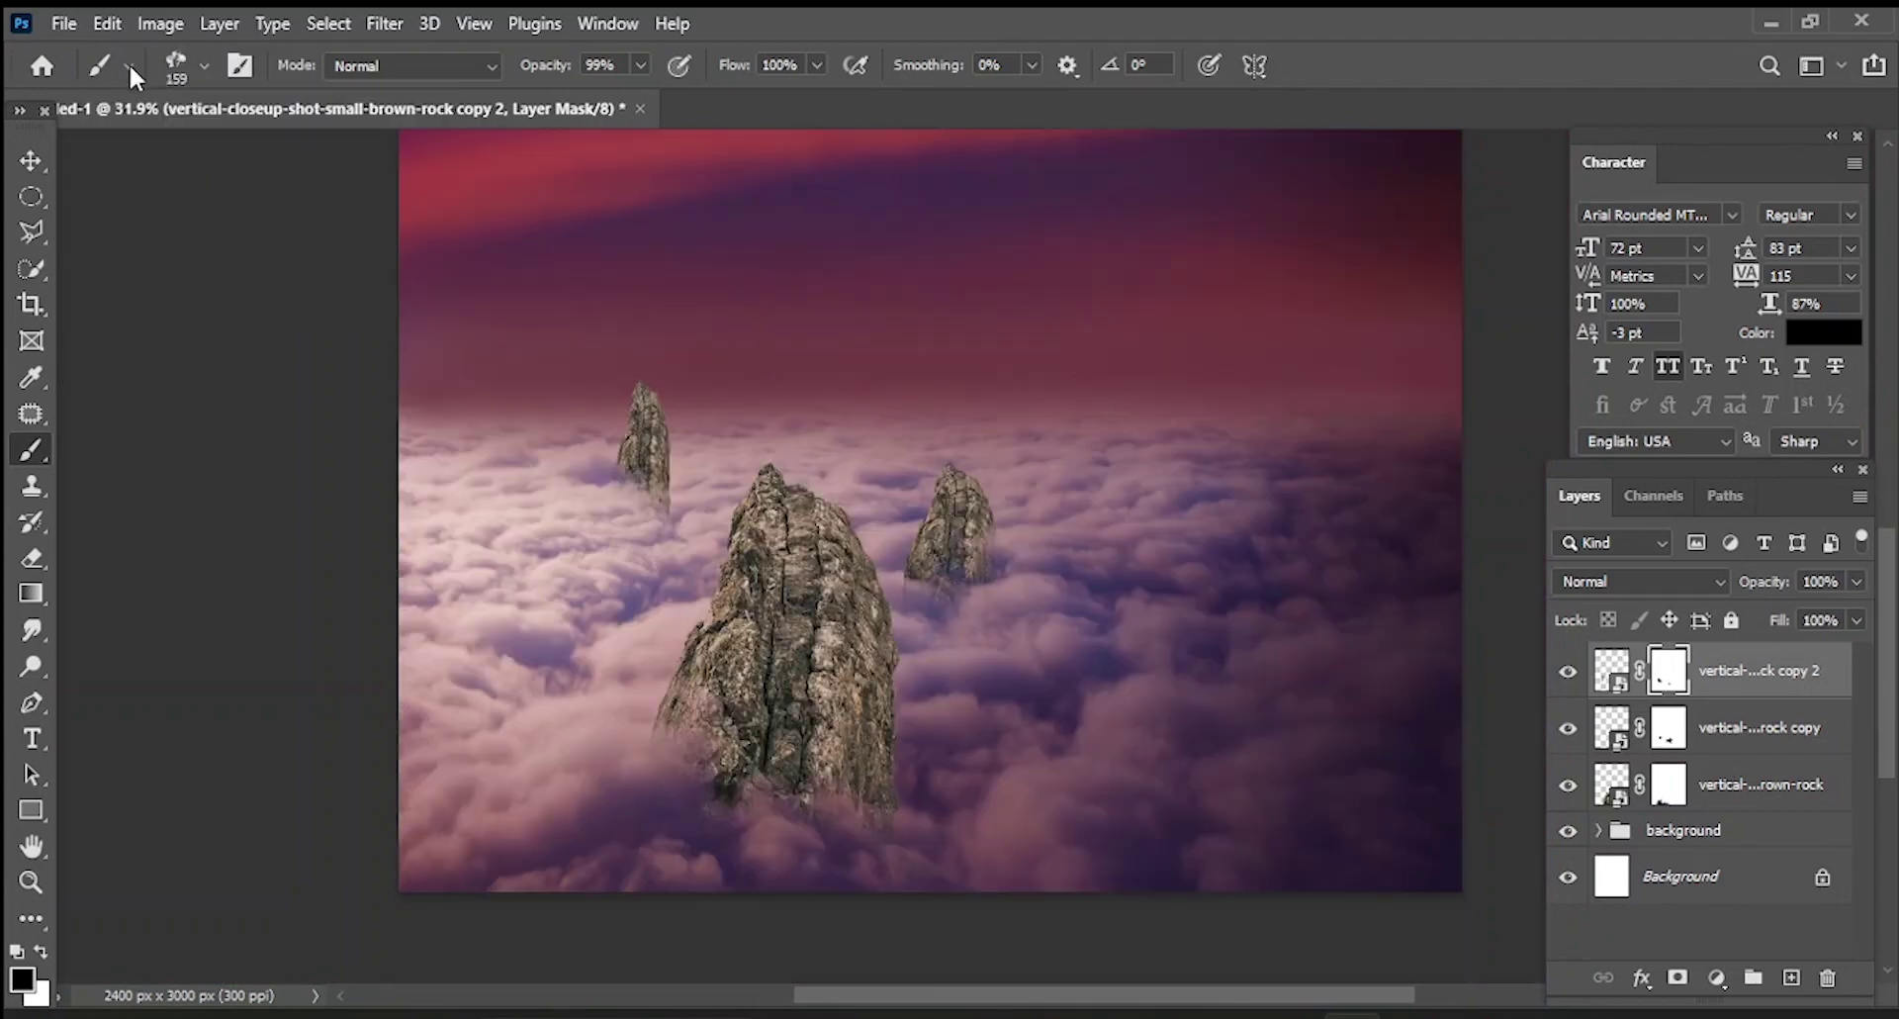
- Refine the rock copy and original rock masks with a soft round brush
left_click(204, 65)
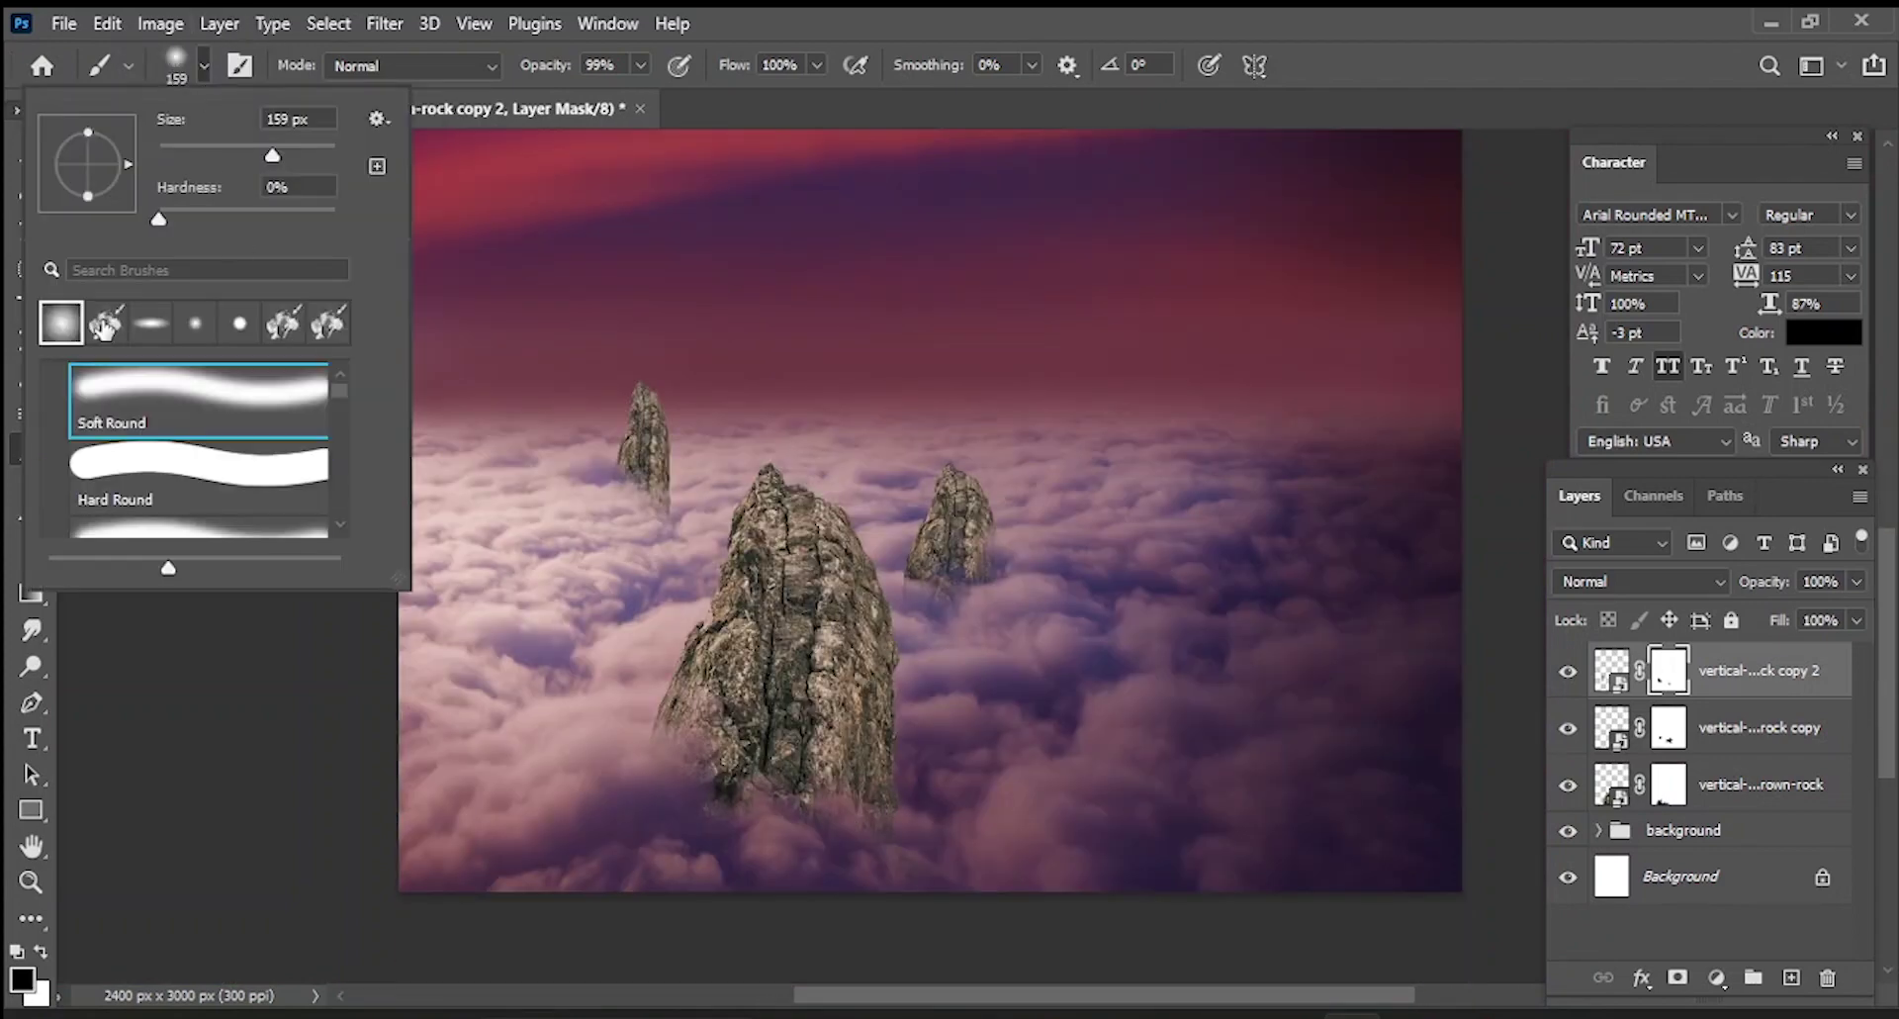
scroll(679, 382, "up", 2)
scroll(636, 348, "up", 2)
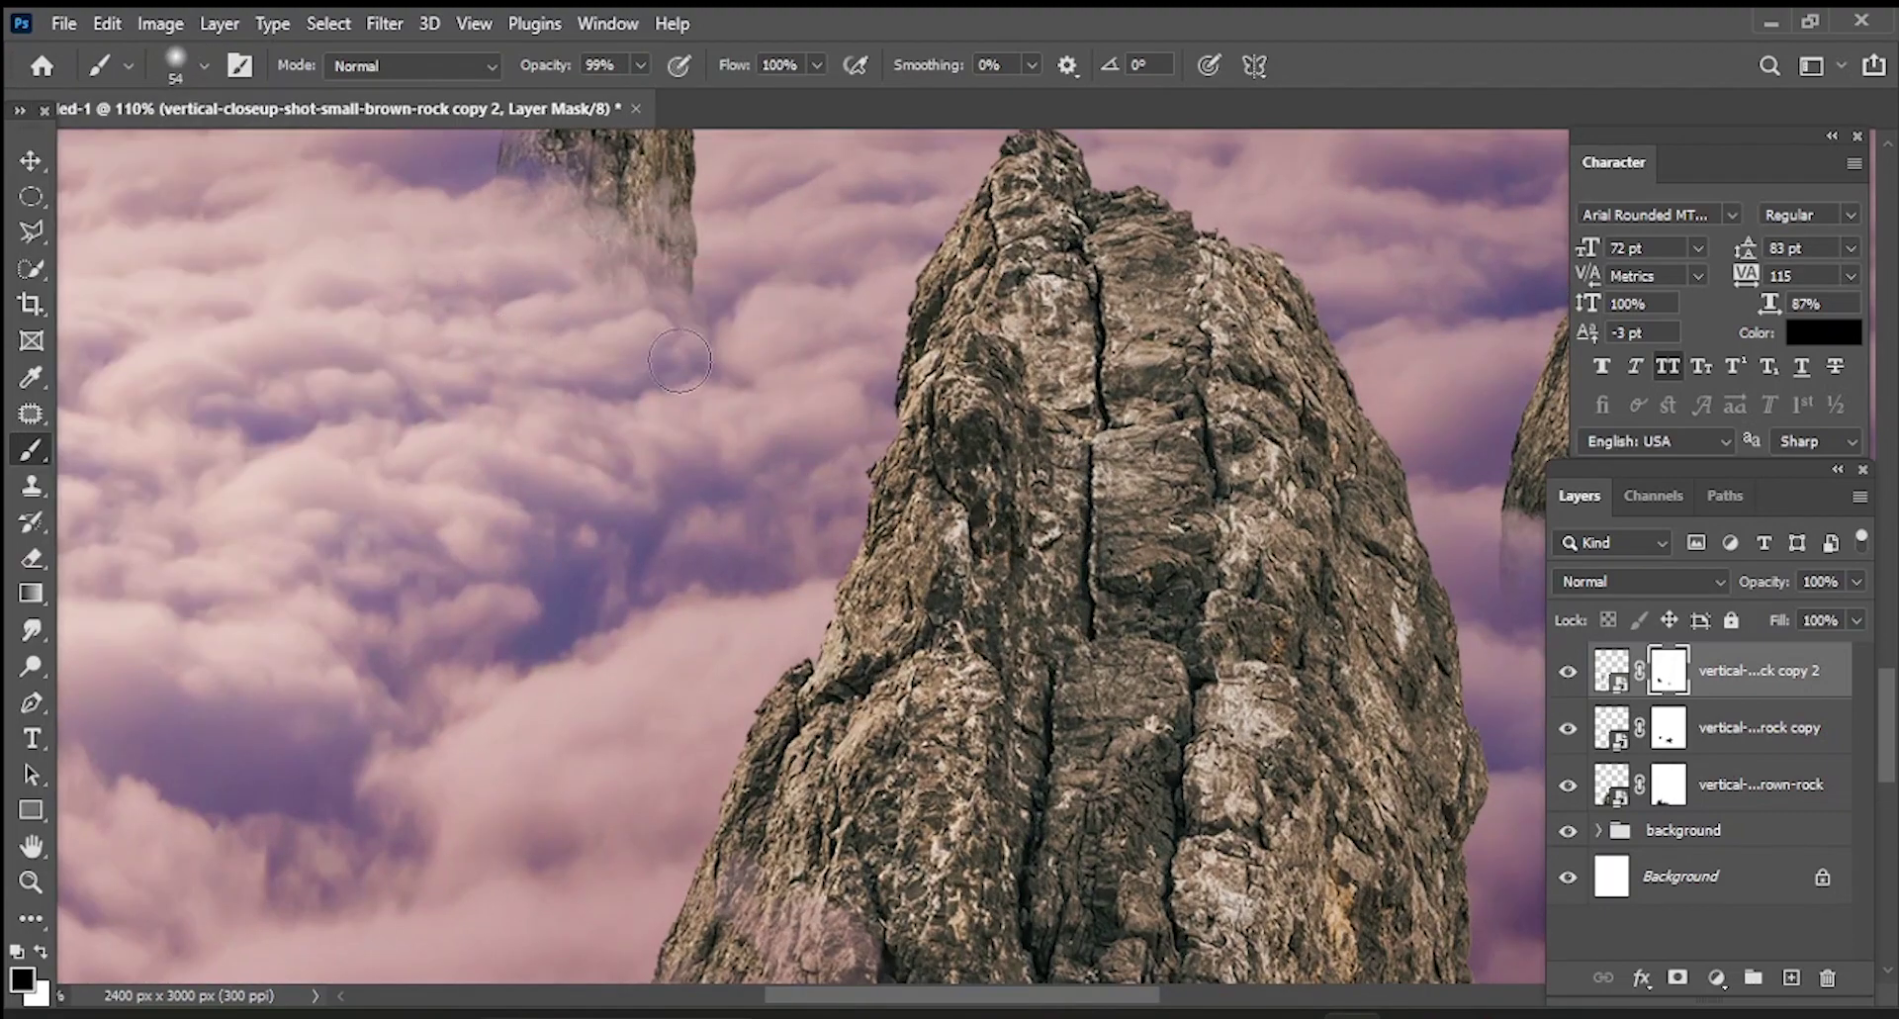
scroll(569, 317, "down", 3)
scroll(890, 396, "down", 1)
scroll(693, 445, "up", 5)
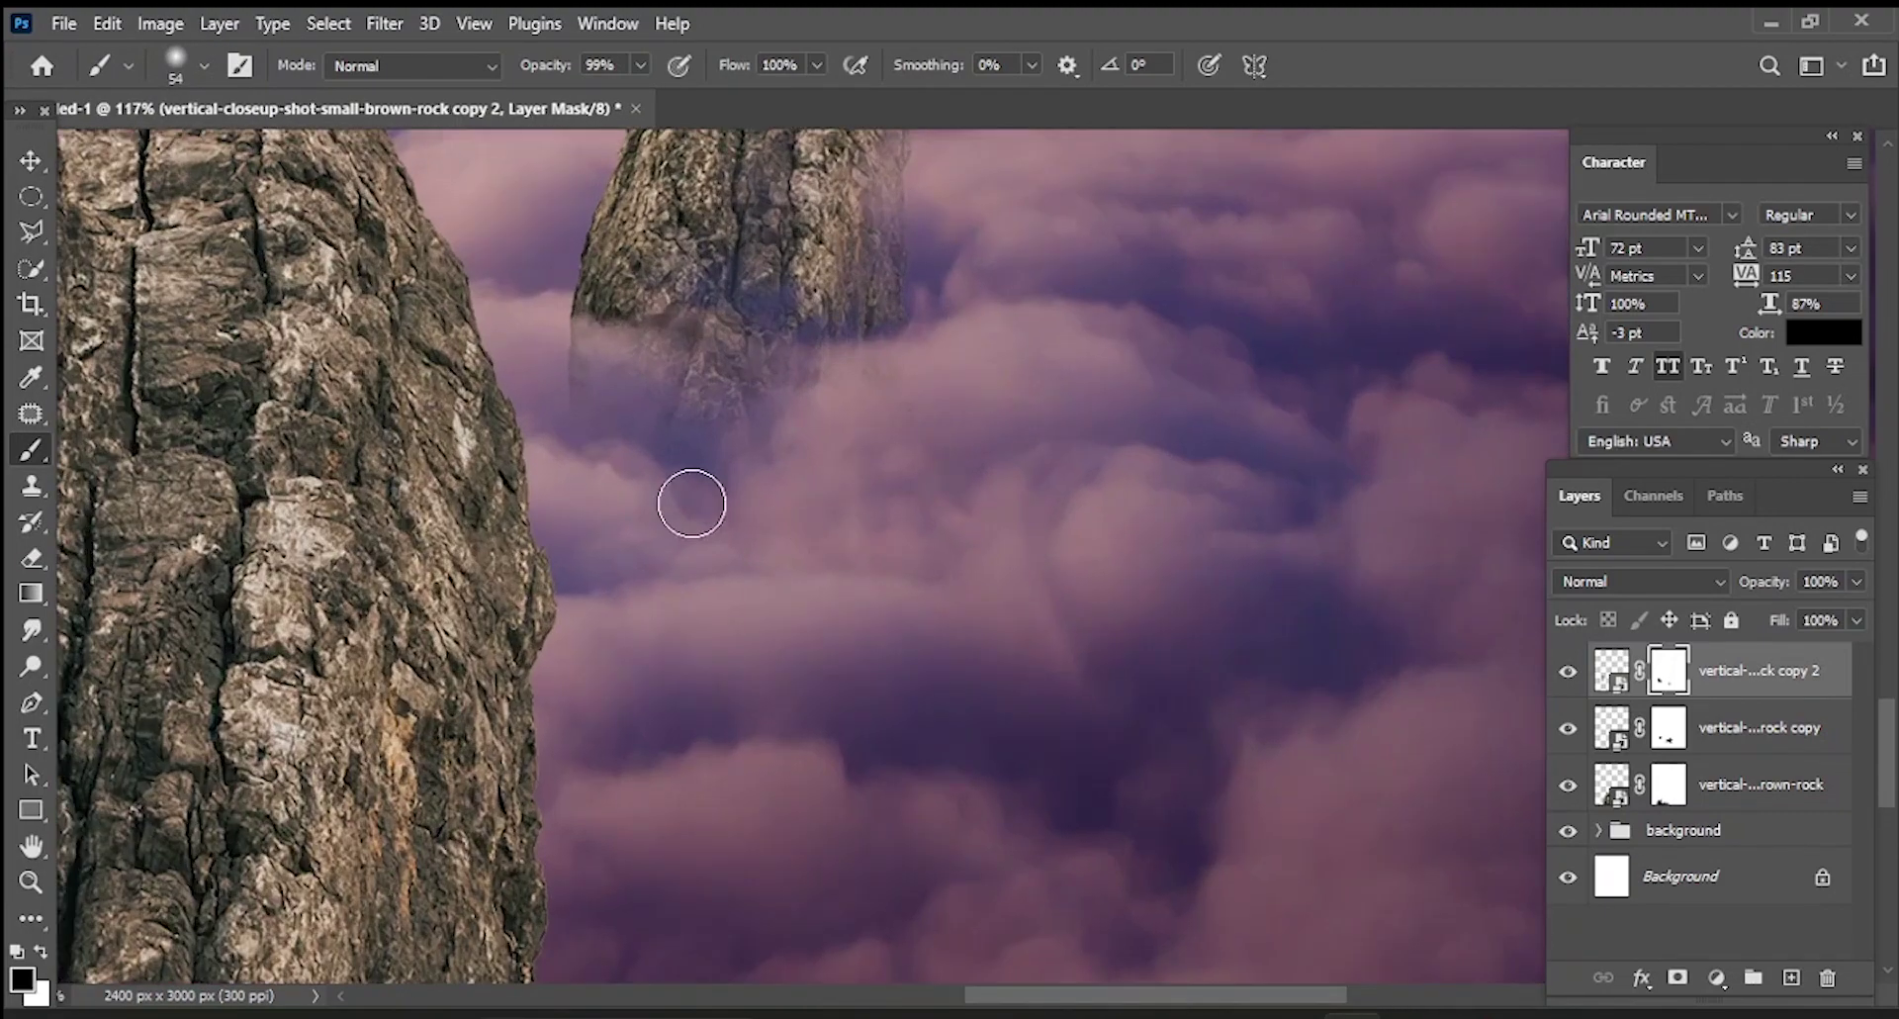
left_click(1668, 728)
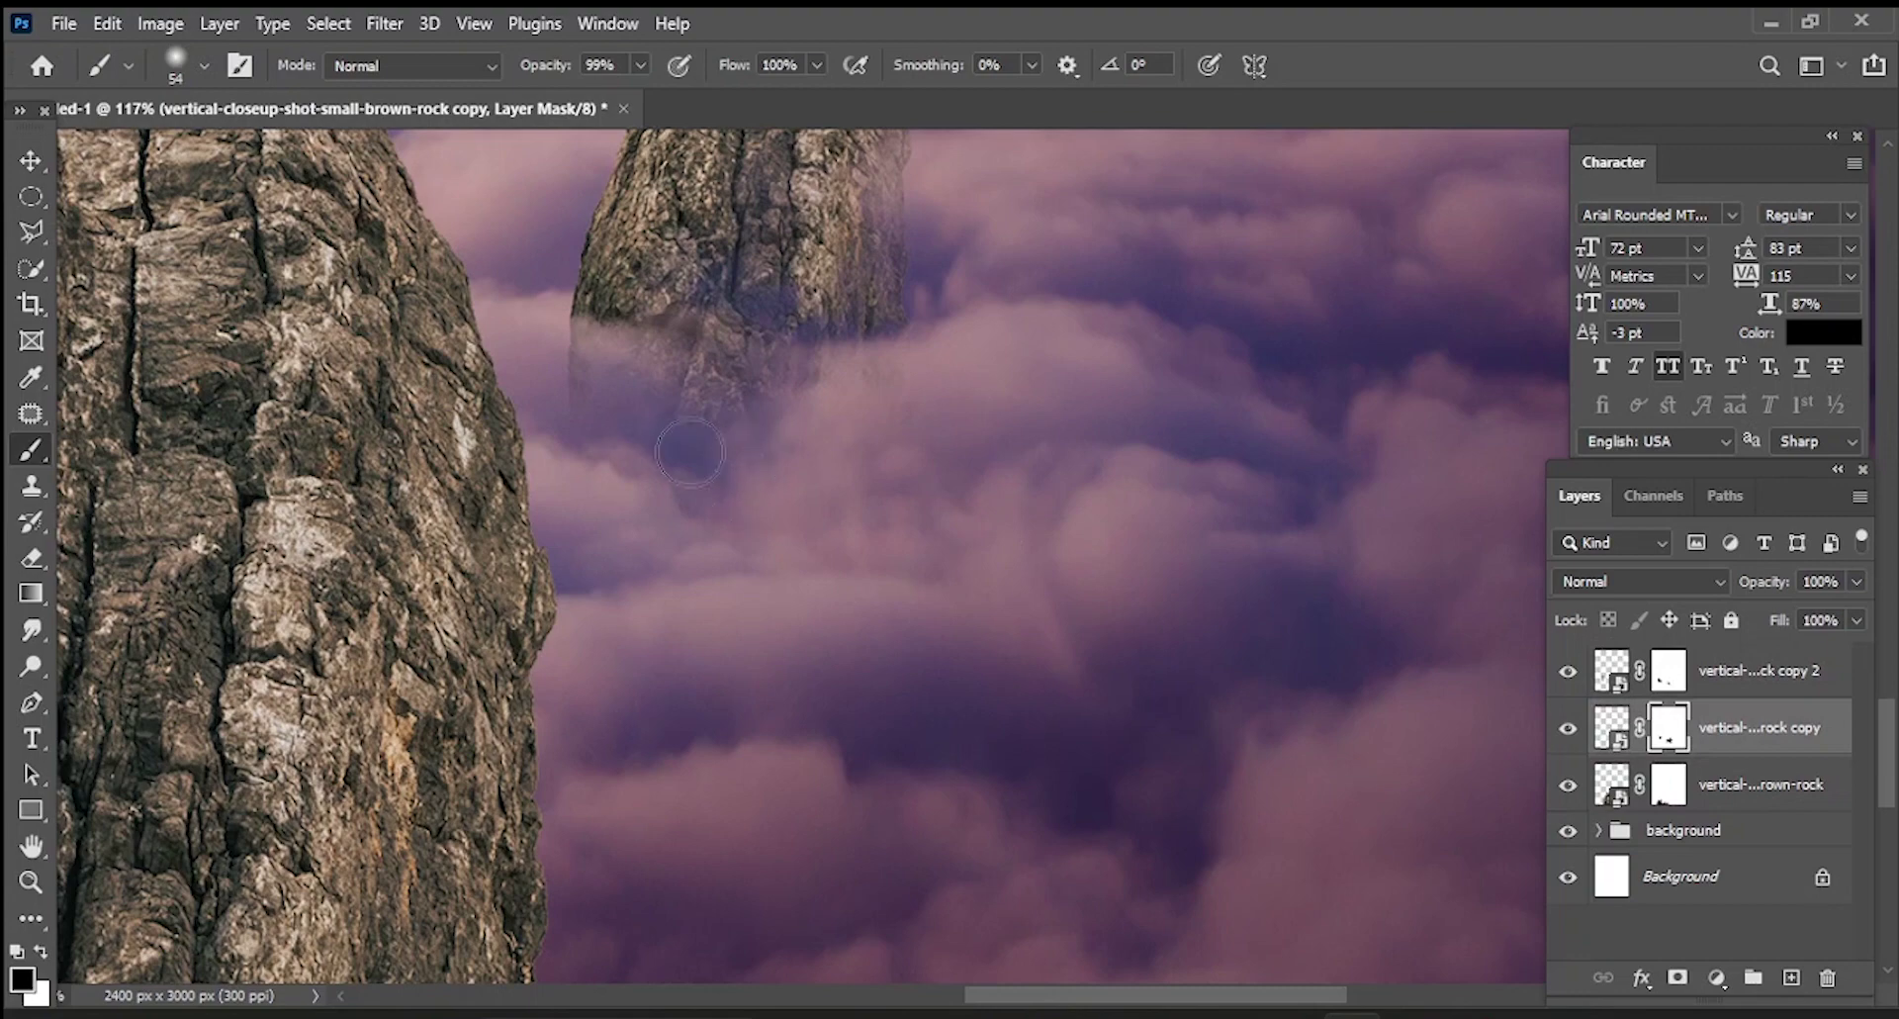
scroll(930, 440, "down", 2)
scroll(792, 553, "down", 3)
scroll(756, 703, "up", 2)
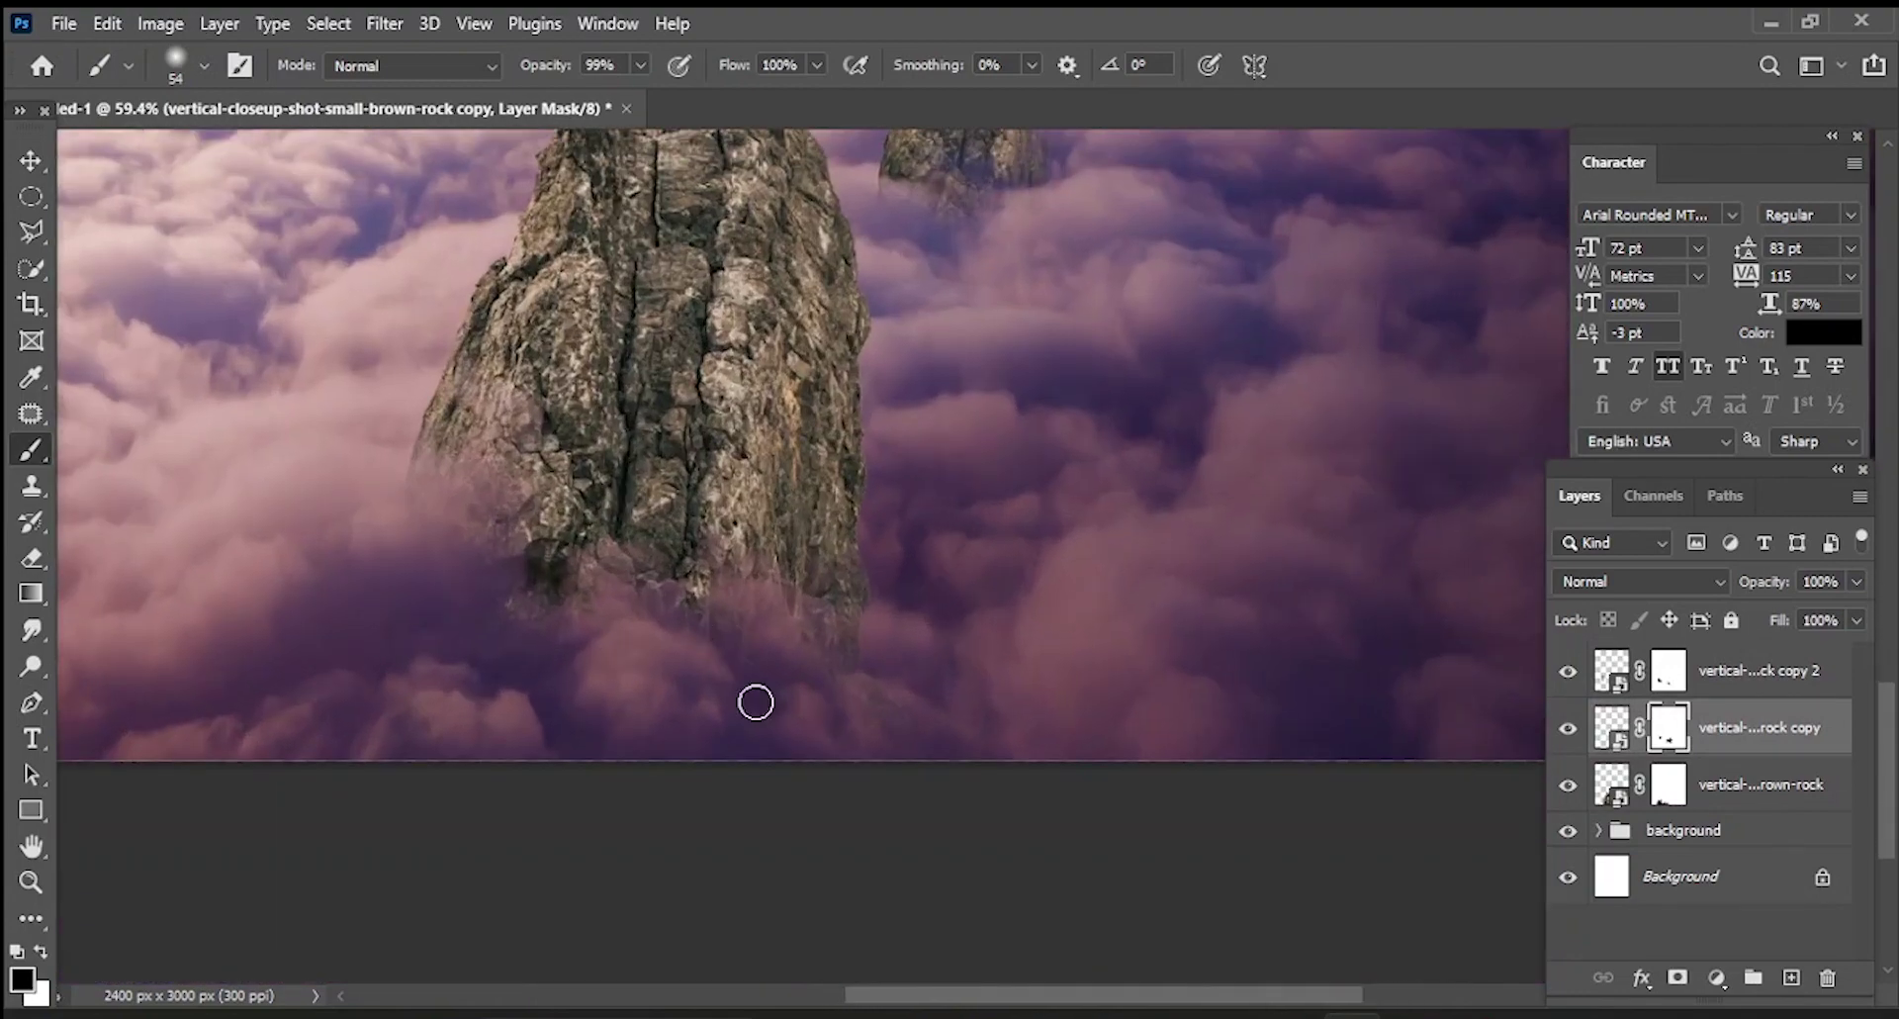
left_click(1669, 802)
key("bracketright")
key("bracketright")
key("bracketright")
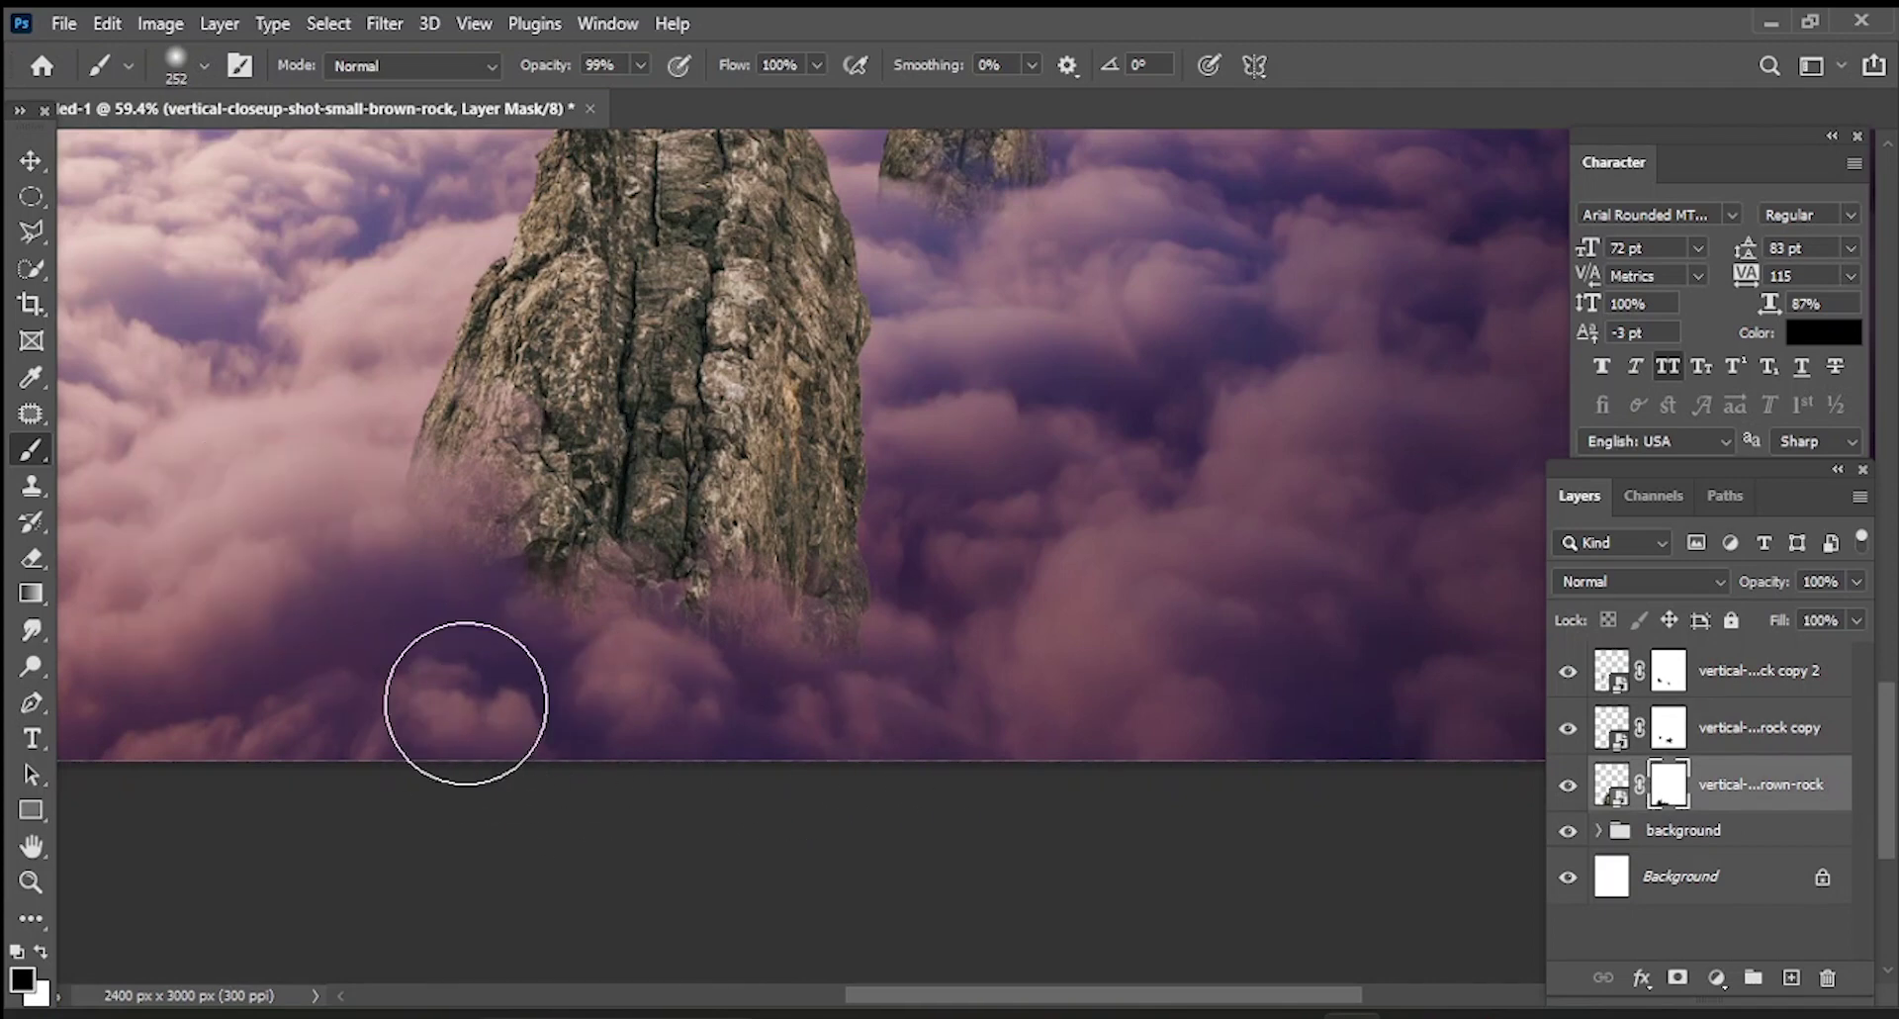
scroll(976, 776, "down", 5)
scroll(916, 797, "up", 3)
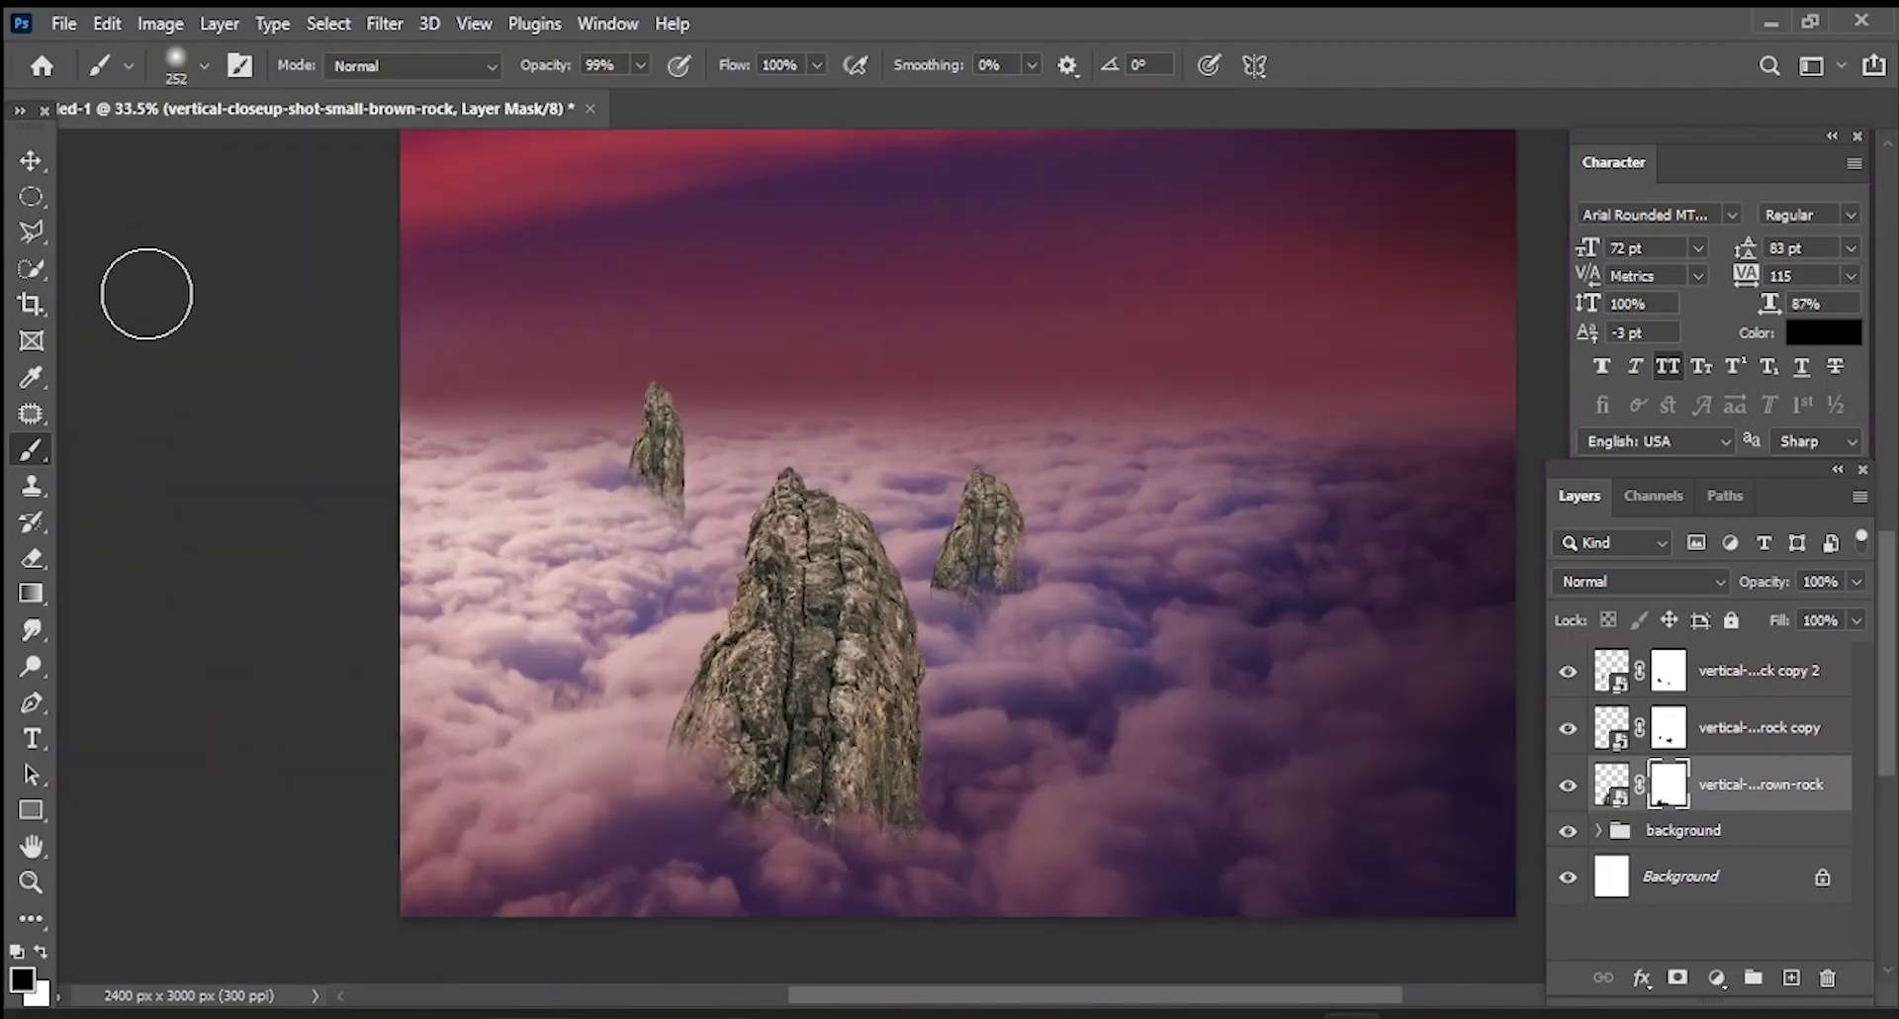
- Nudge the right rock up and the left rock down slightly with the Move tool
left_click(33, 161)
left_click_drag(1029, 559, 1024, 524)
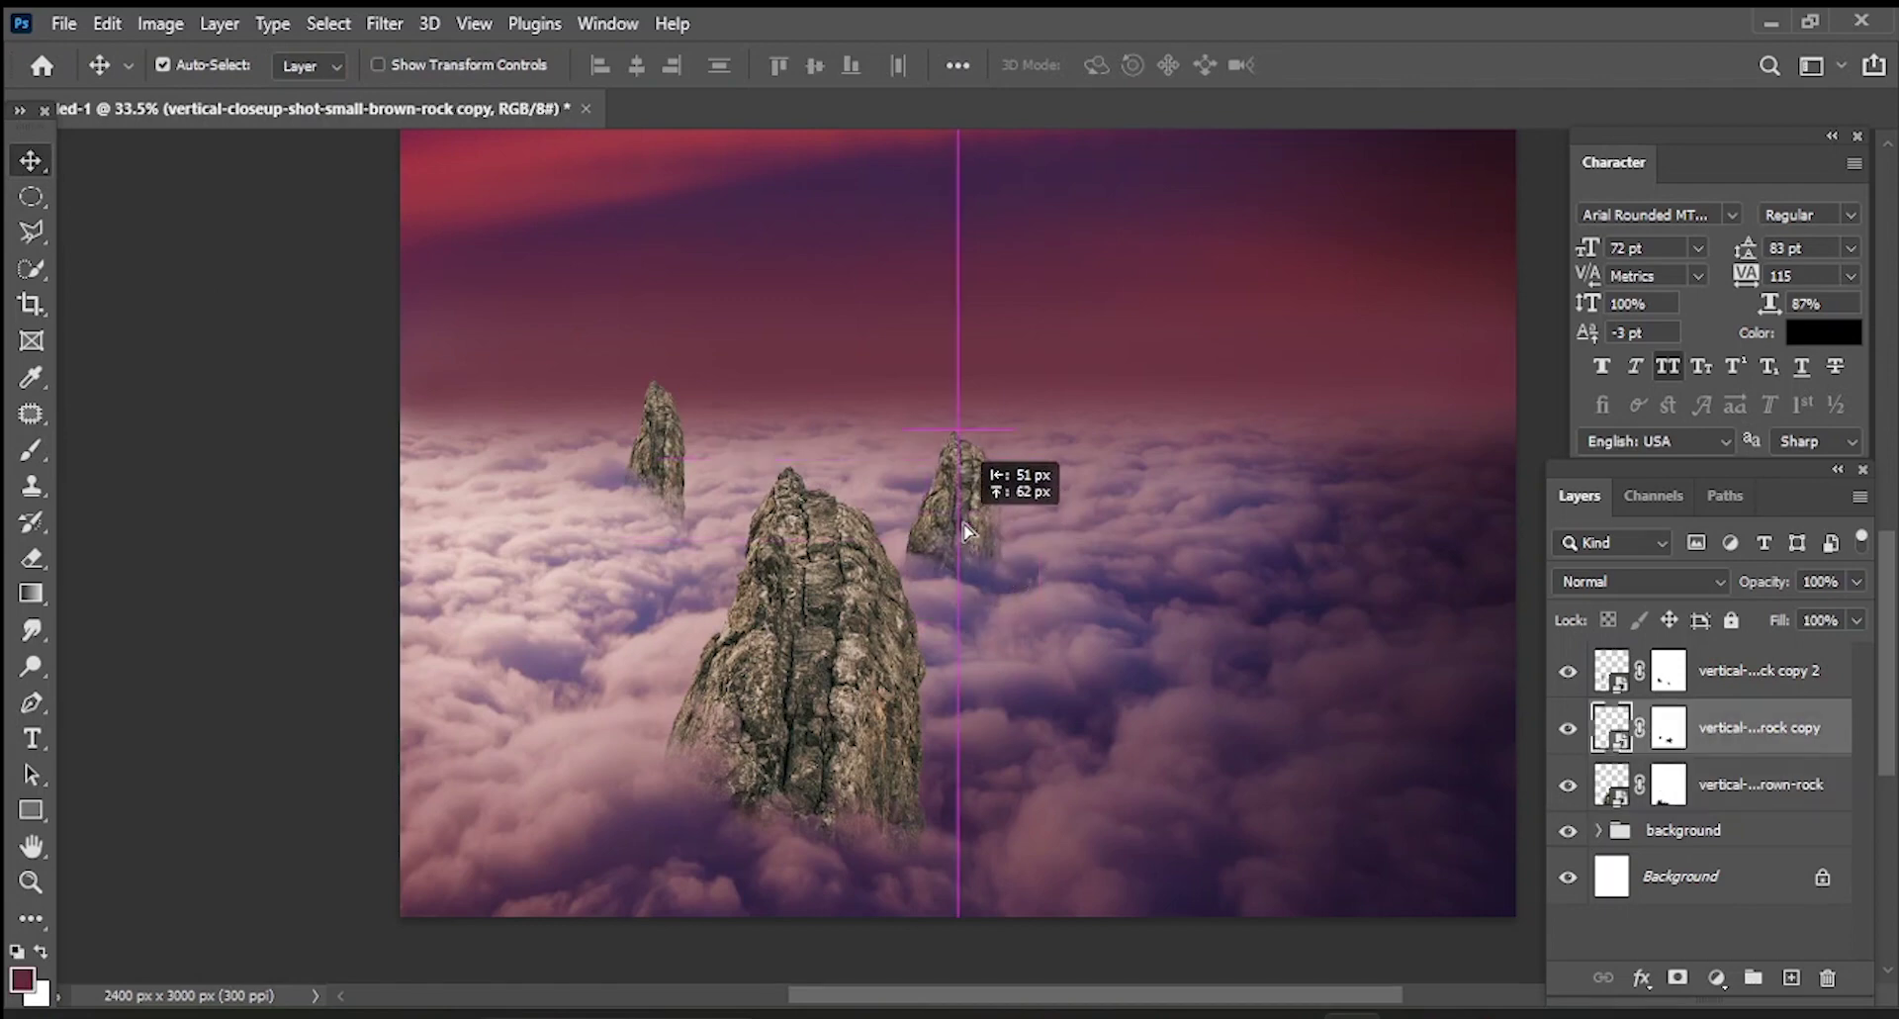
left_click(661, 465)
left_click_drag(661, 465, 658, 500)
scroll(940, 853, "down", 3)
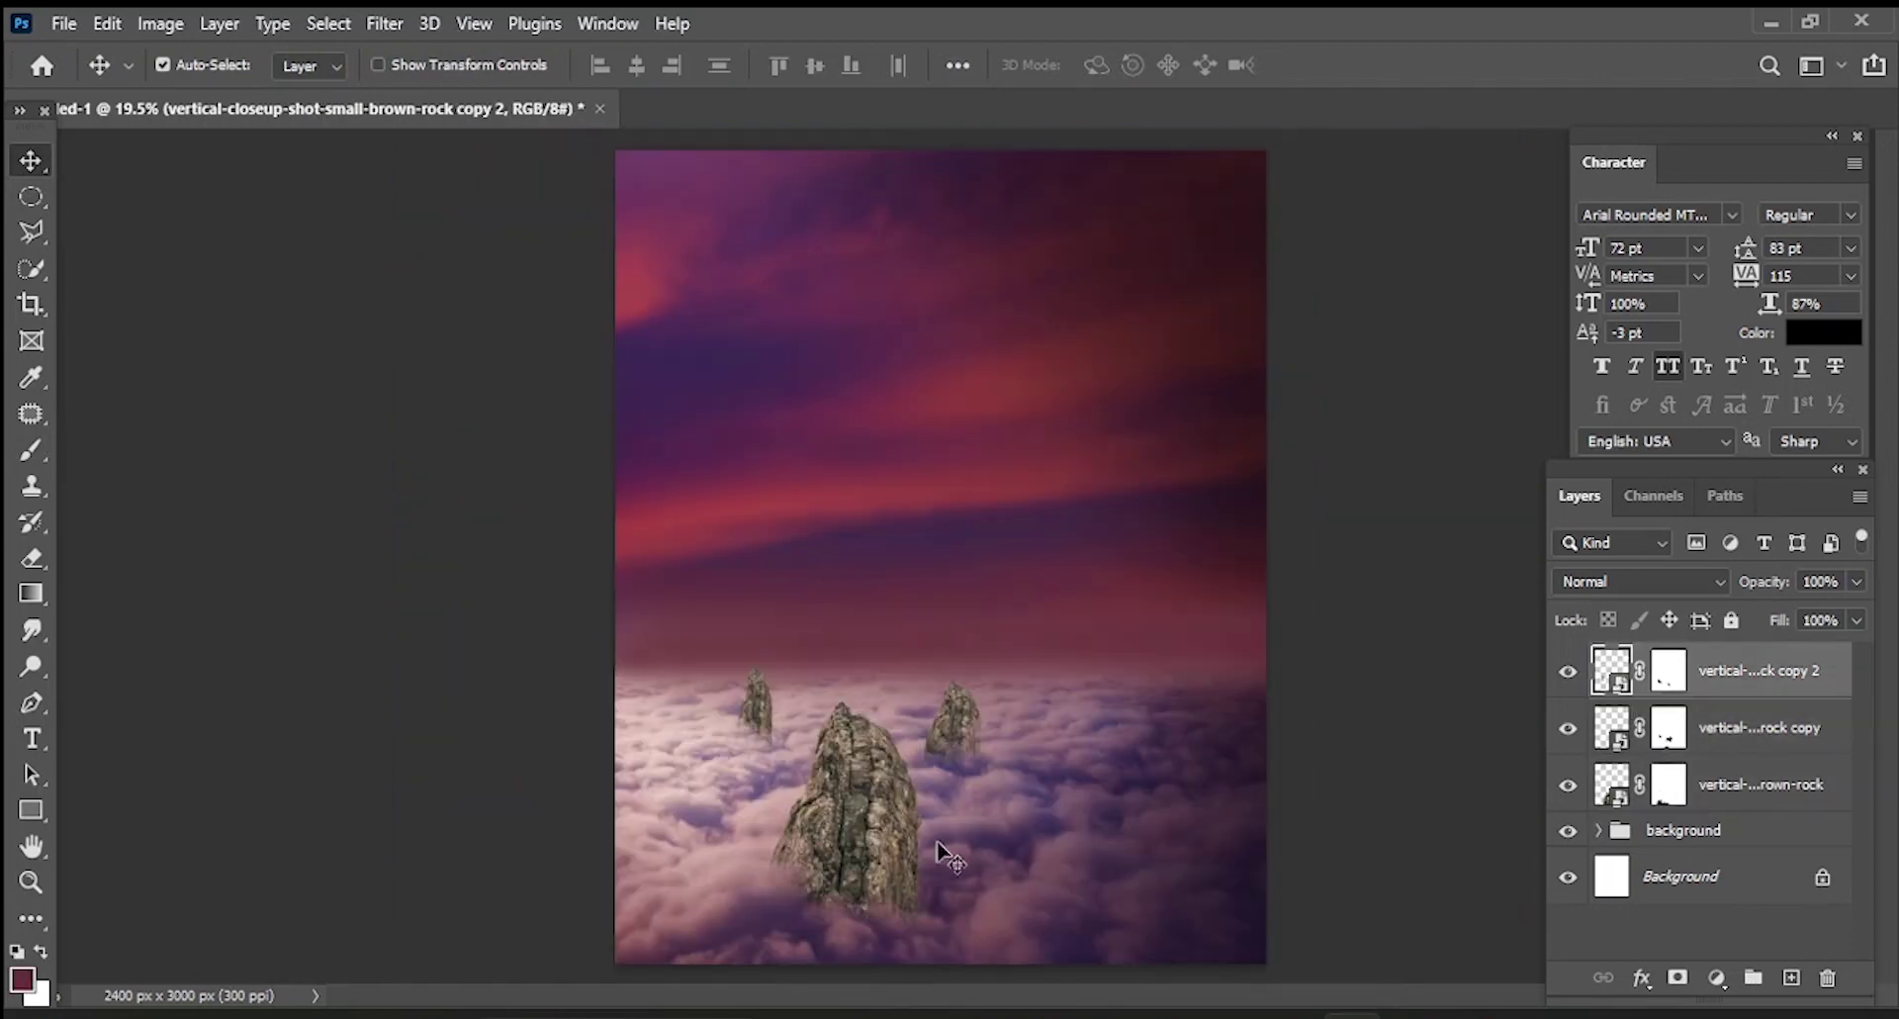
scroll(960, 839, "up", 2)
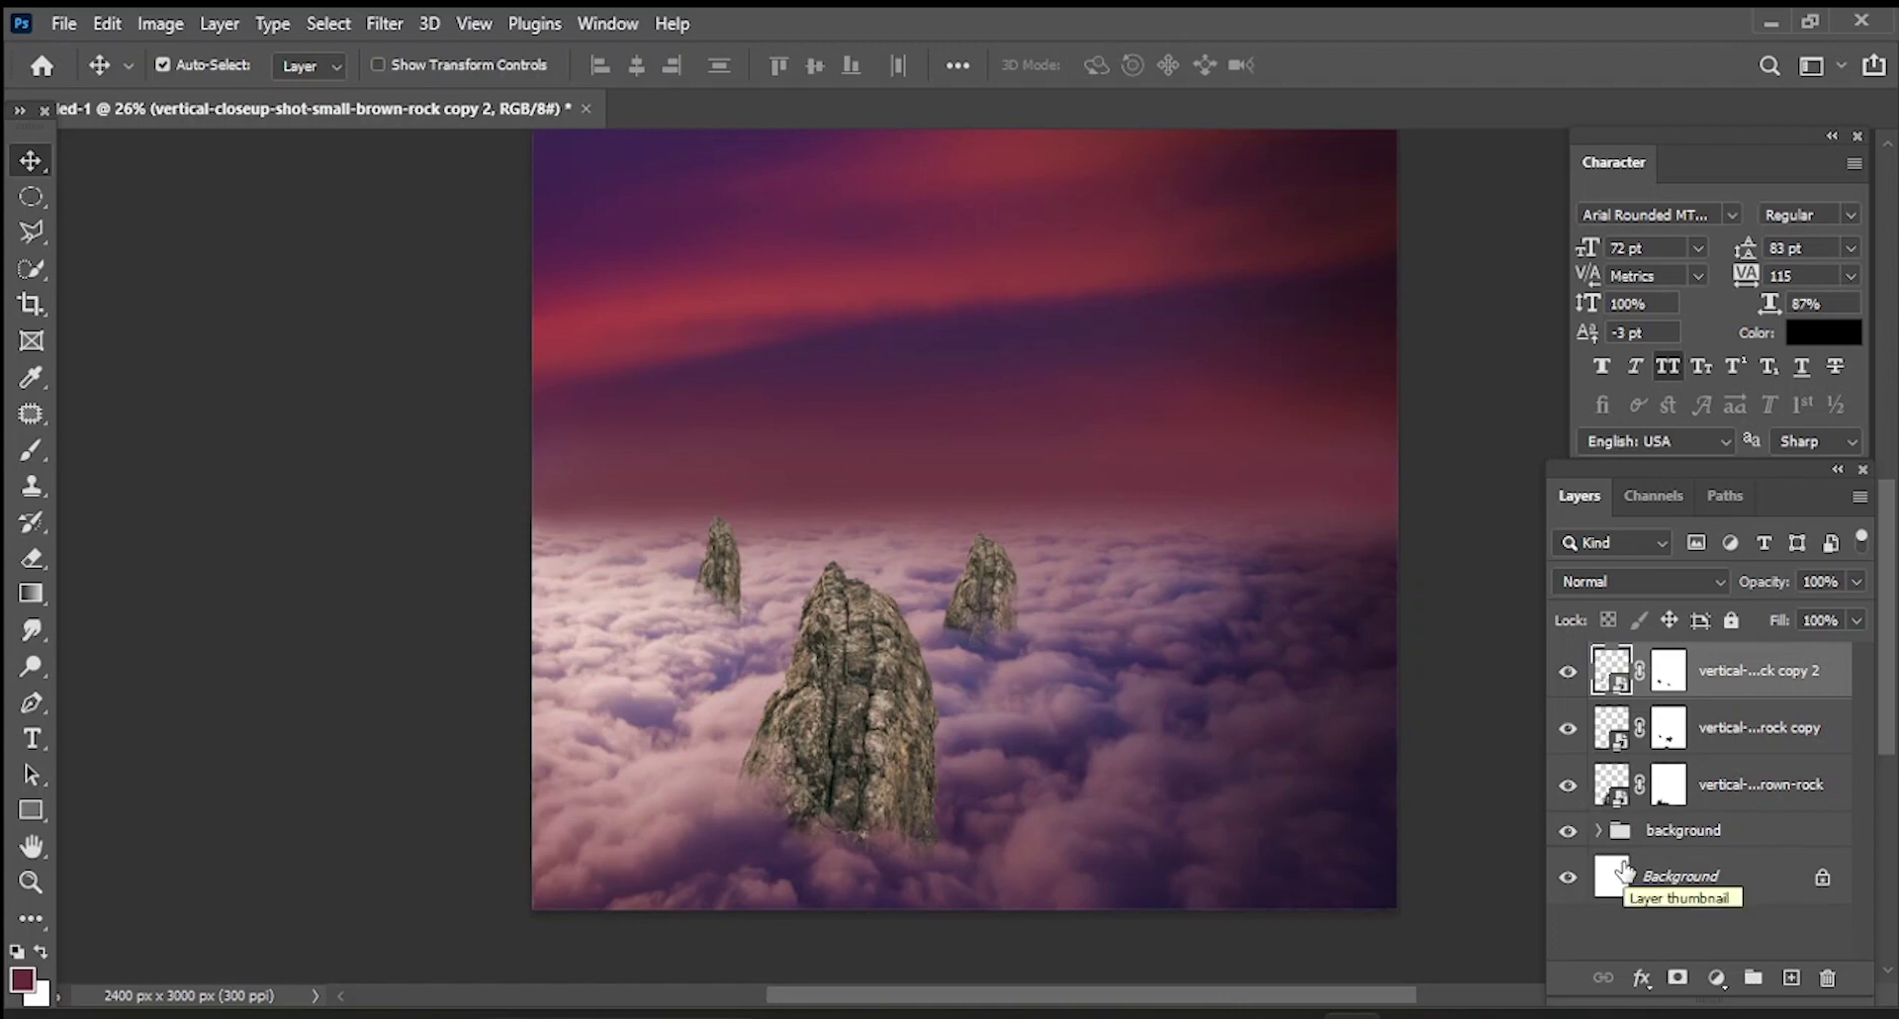
- Add a Levels adjustment to the central rock, lowering output white to about 180 and darkening midtones
left_click(1611, 791)
left_click(1714, 979)
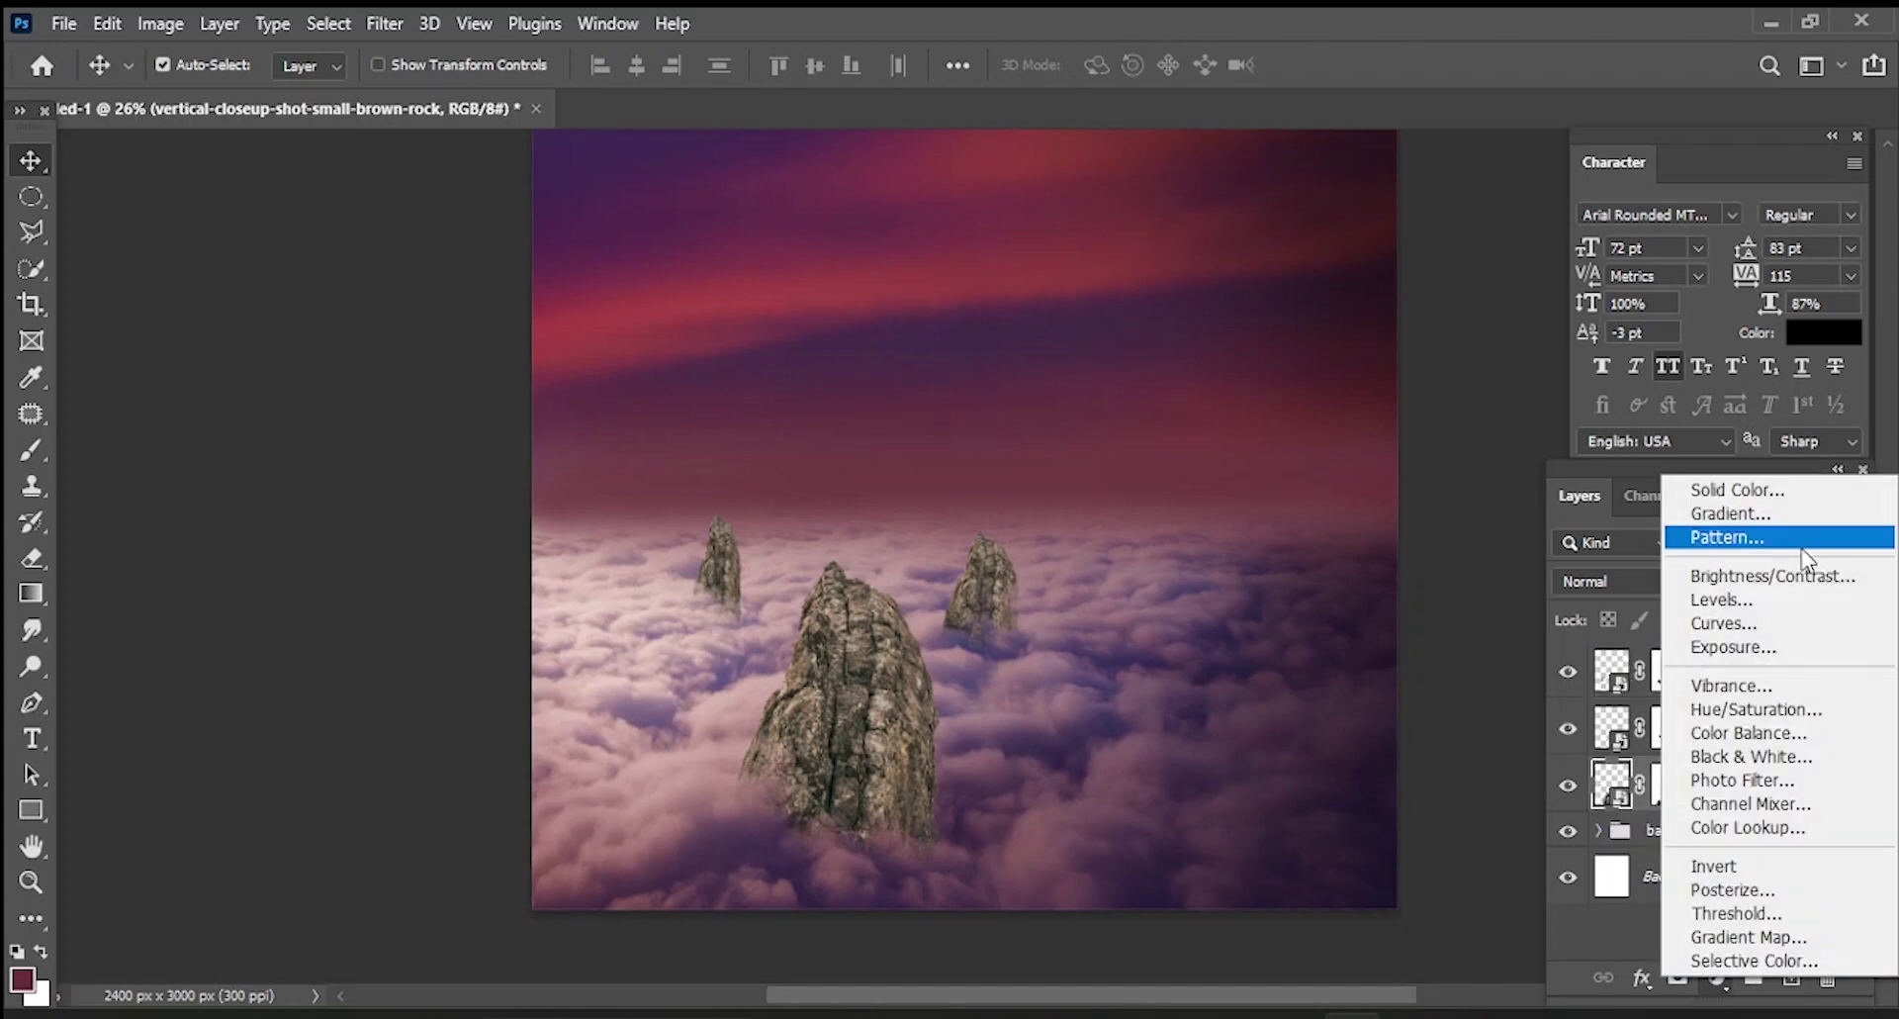
left_click(1682, 626)
left_click_drag(1484, 849, 1470, 843)
left_click_drag(1738, 855, 1667, 854)
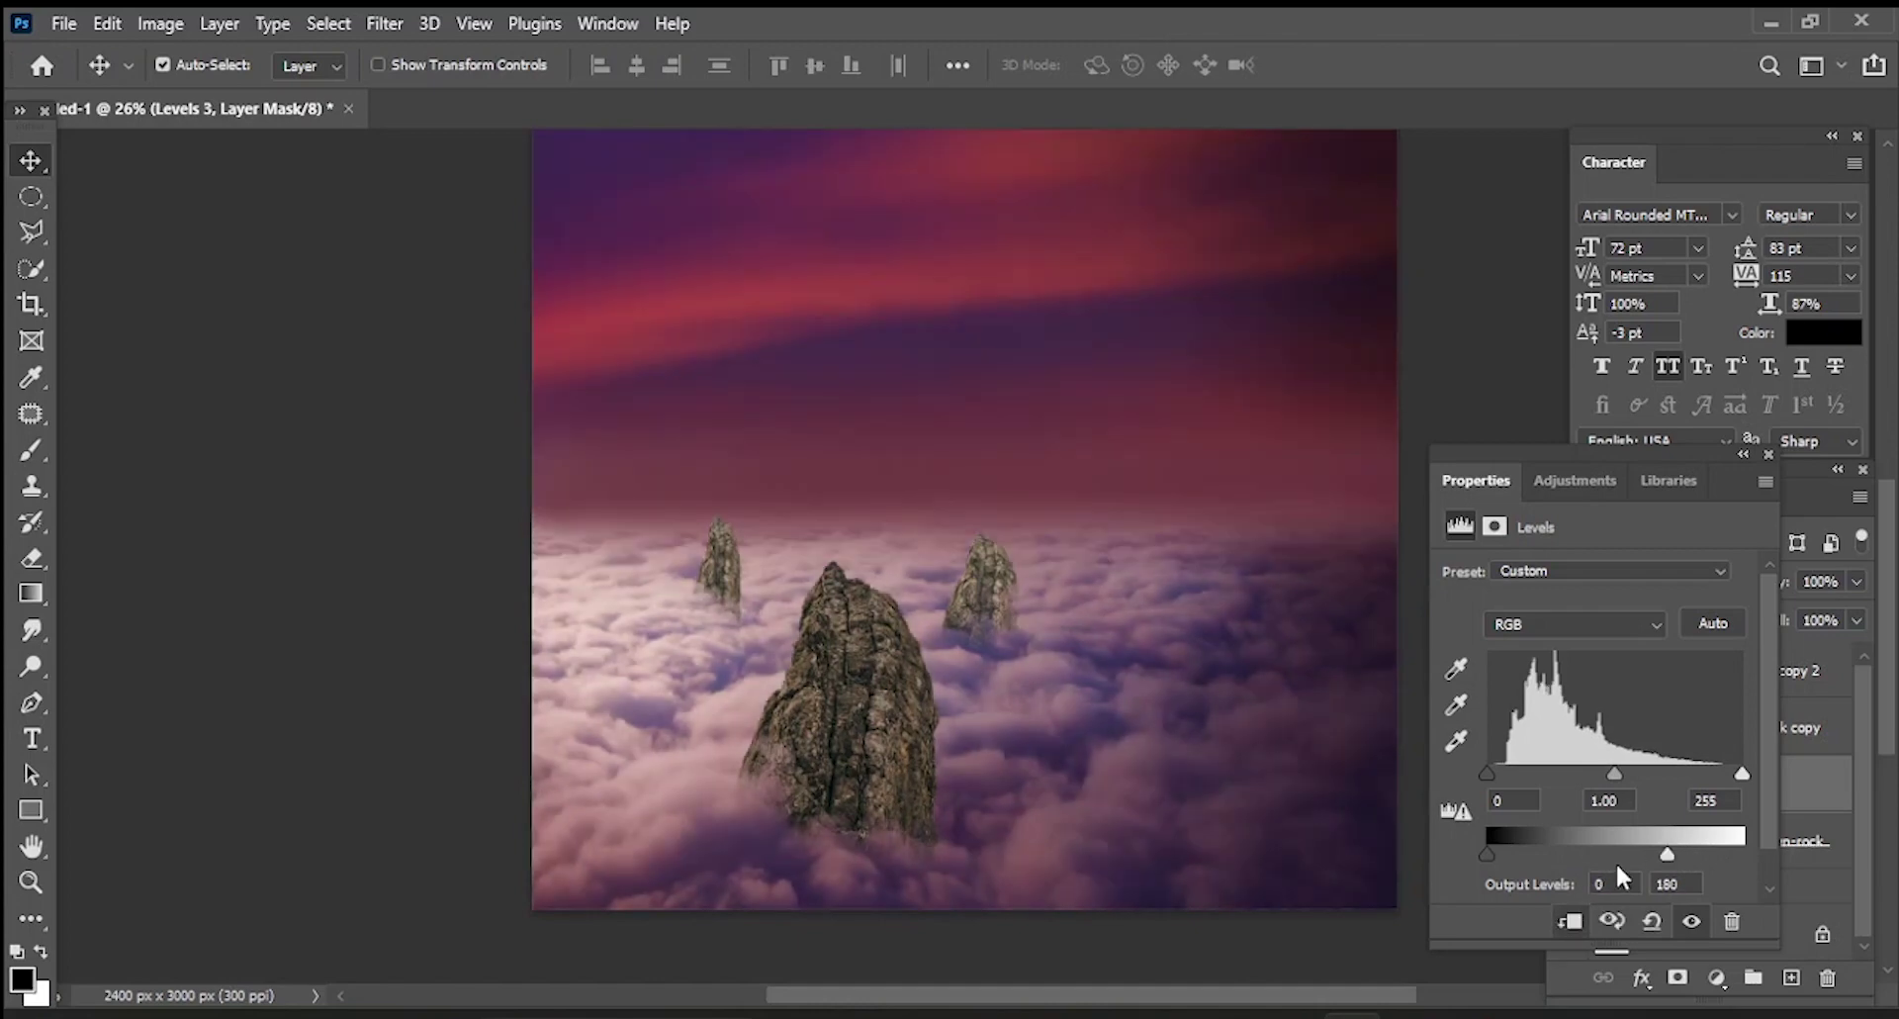
left_click_drag(1616, 770, 1656, 773)
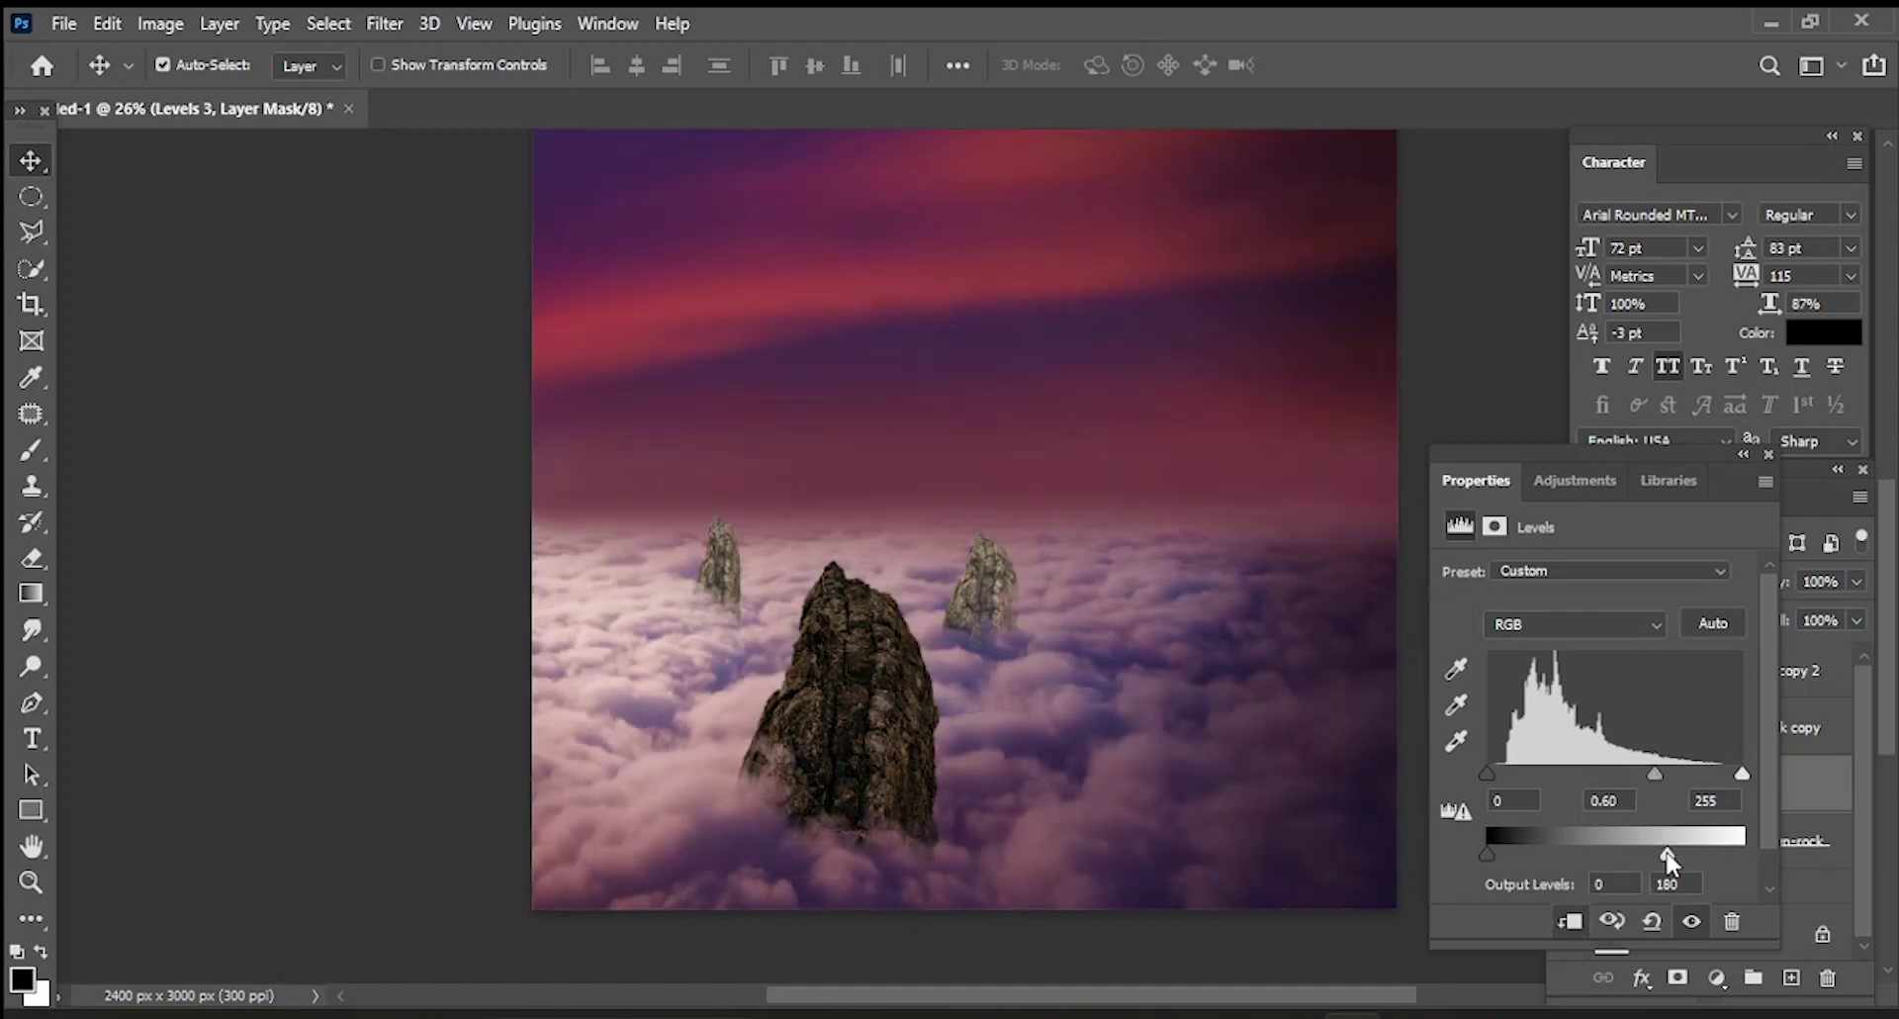
left_click_drag(1675, 862, 1655, 862)
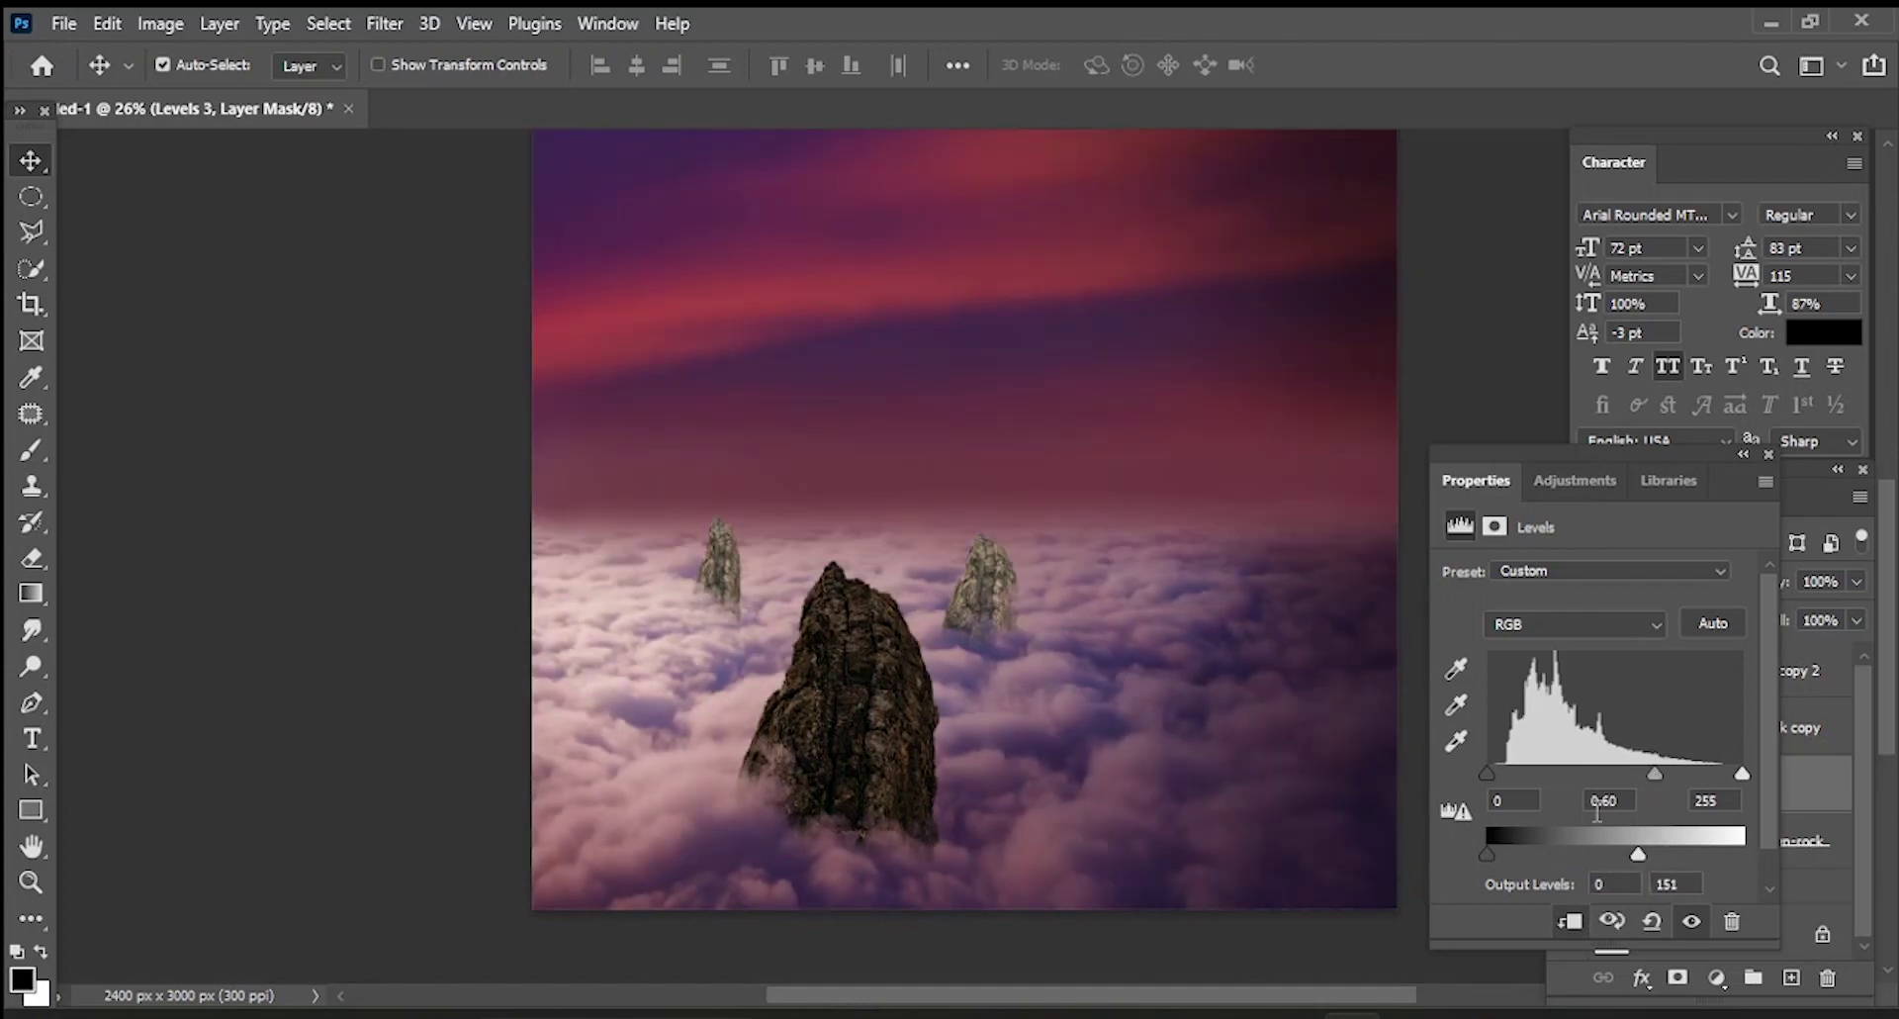
left_click_drag(1660, 775, 1623, 776)
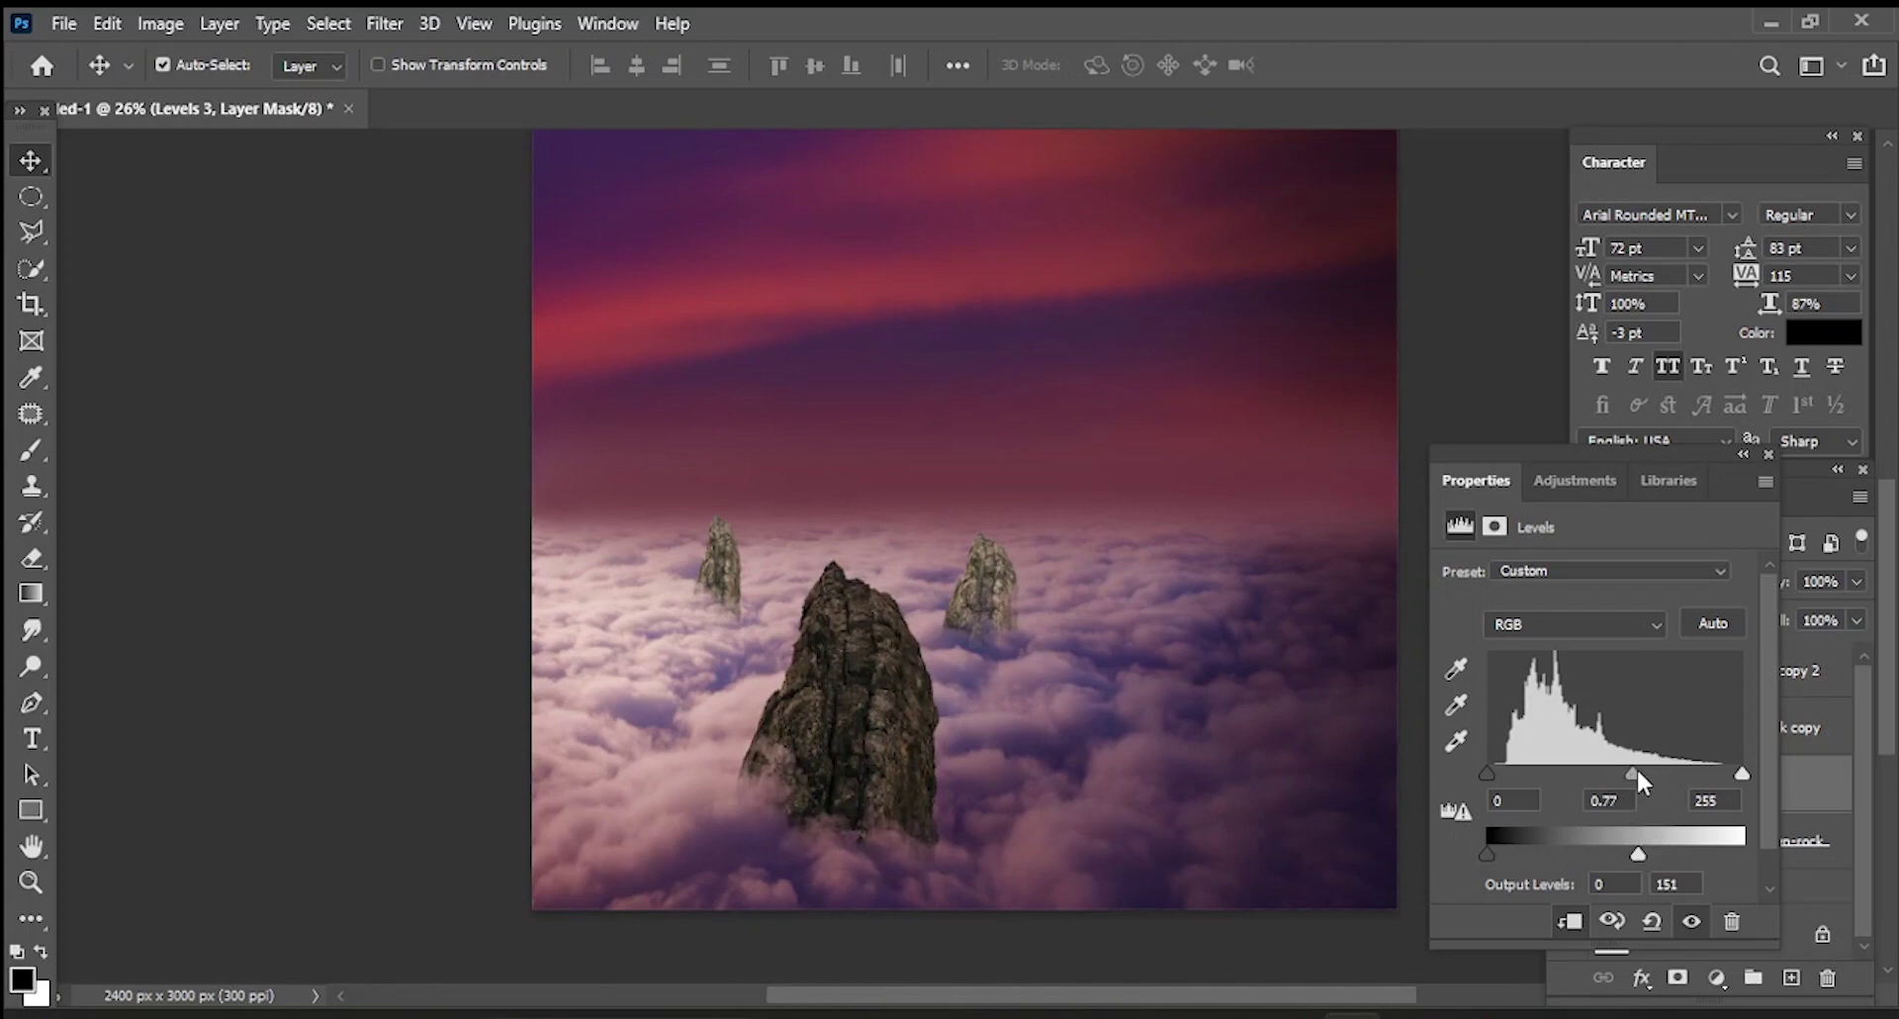
left_click(1770, 479)
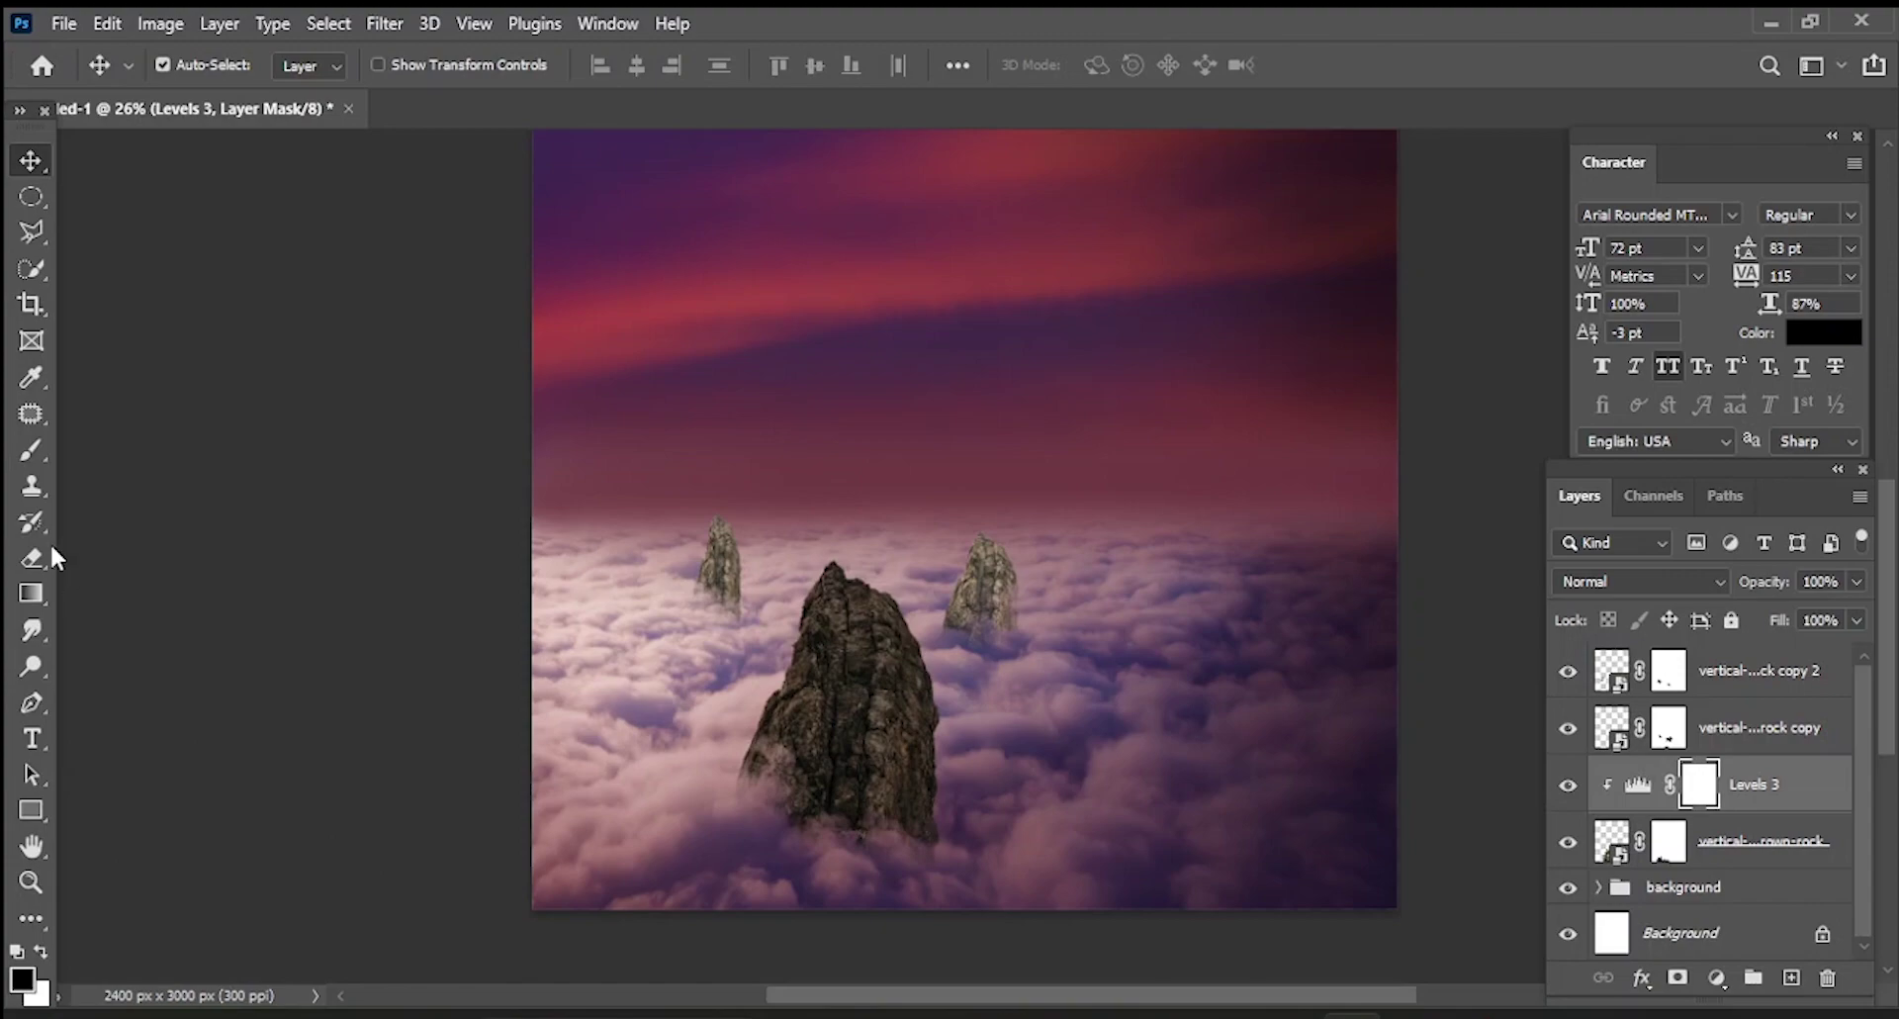
- Paint black on the Levels 3 mask so the rock's upper-left face stays lit
key("b")
scroll(781, 722, "up", 5)
left_click_drag(719, 645, 880, 267)
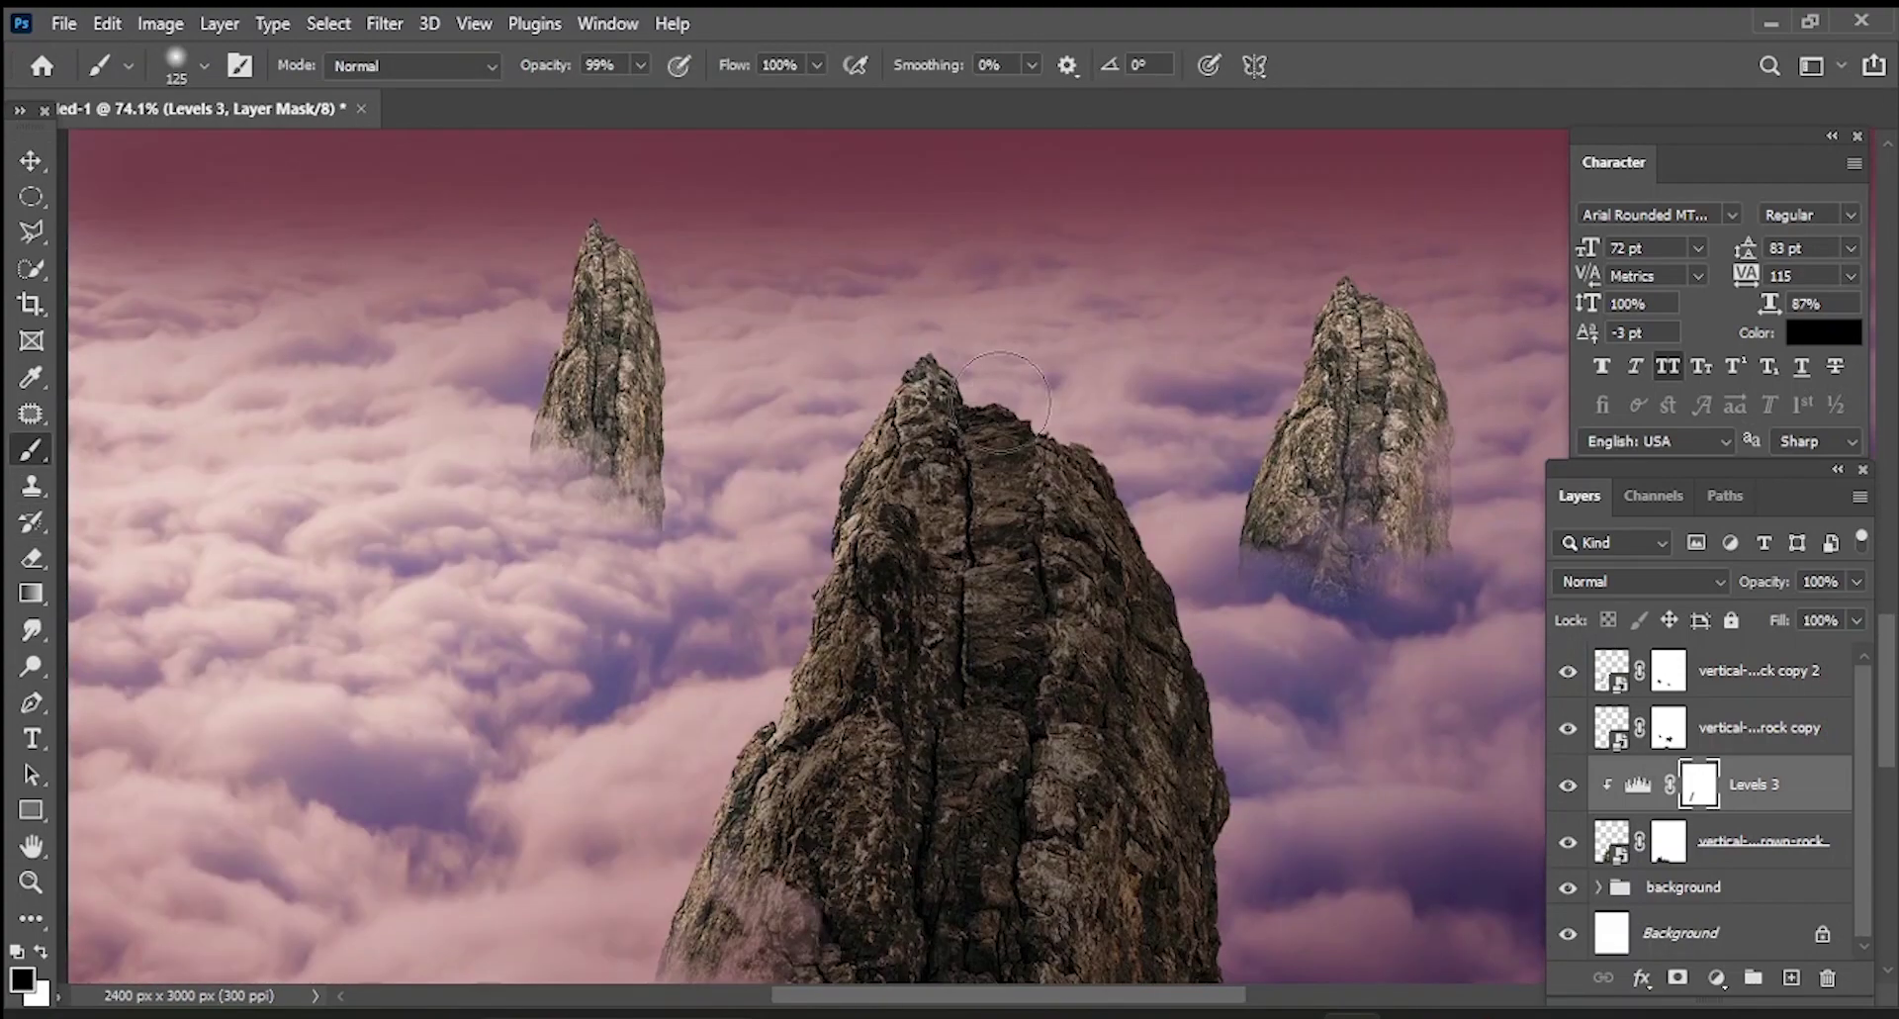
scroll(989, 396, "up", 2)
left_click_drag(949, 385, 889, 464)
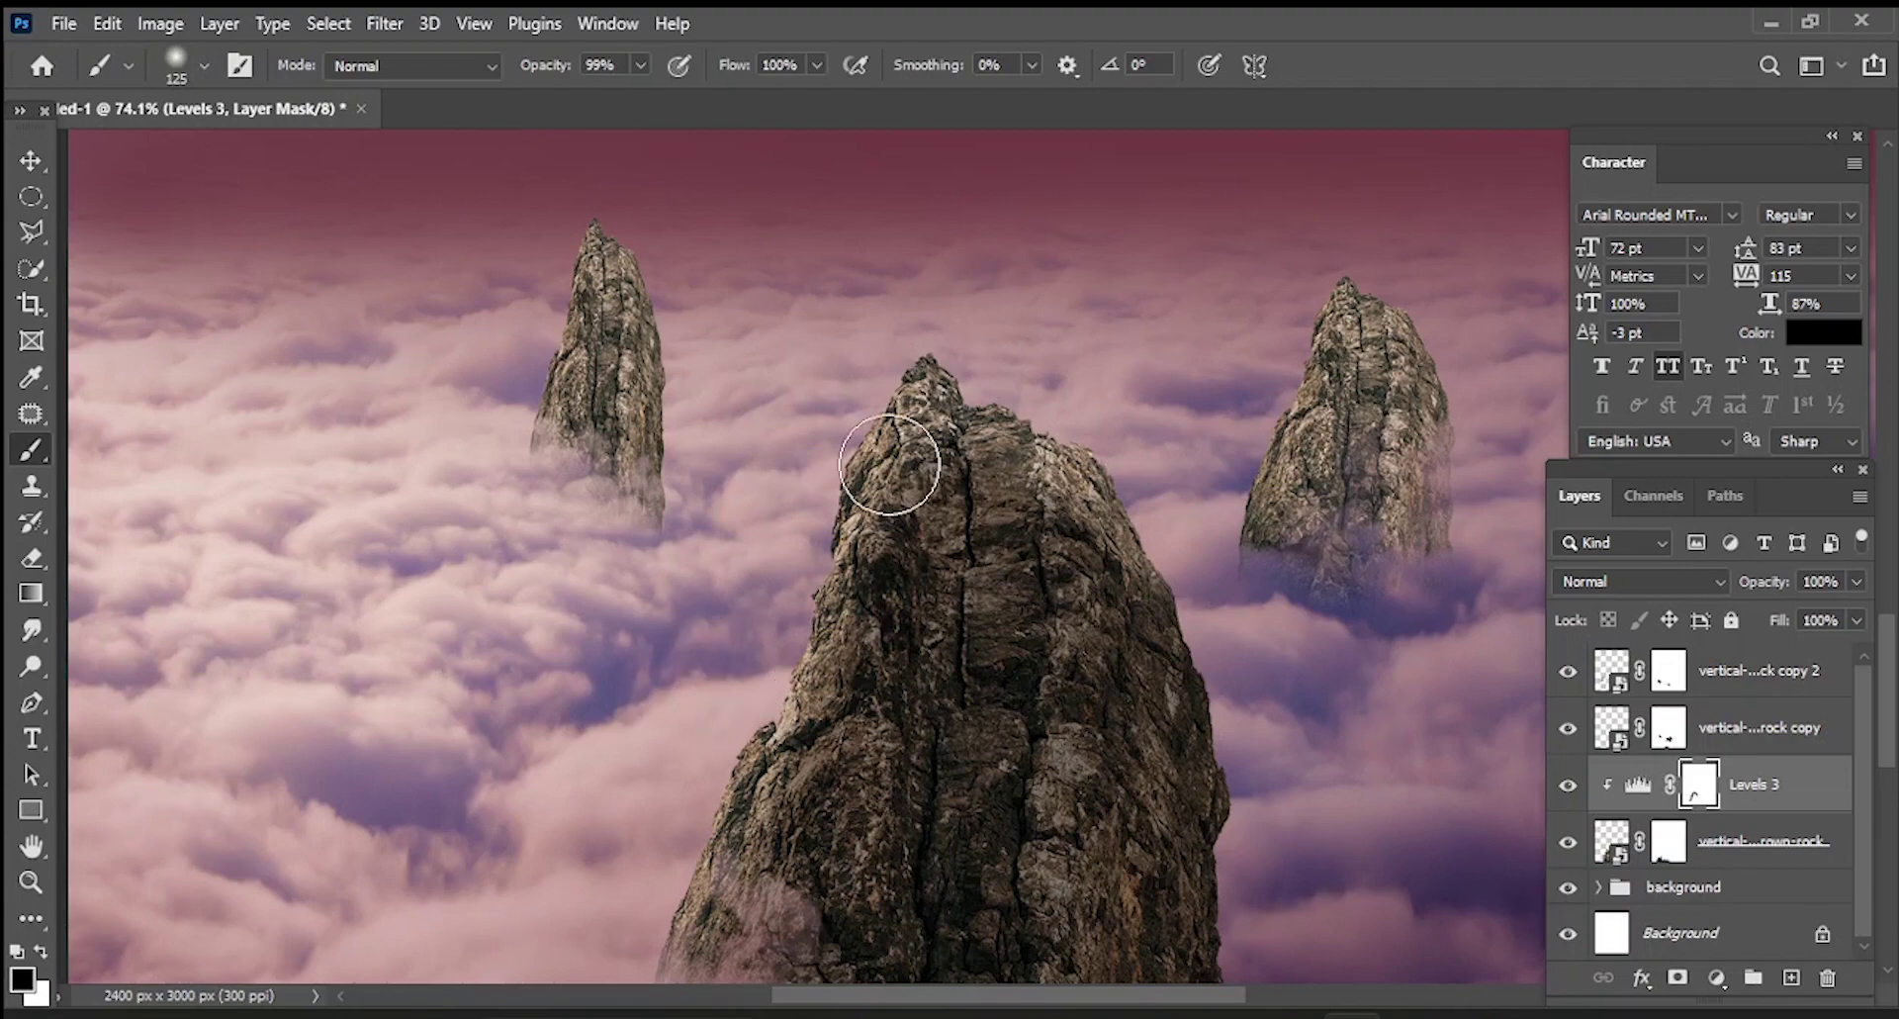
left_click_drag(889, 464, 871, 613)
key("bracketleft")
key("bracketleft")
key("bracketleft")
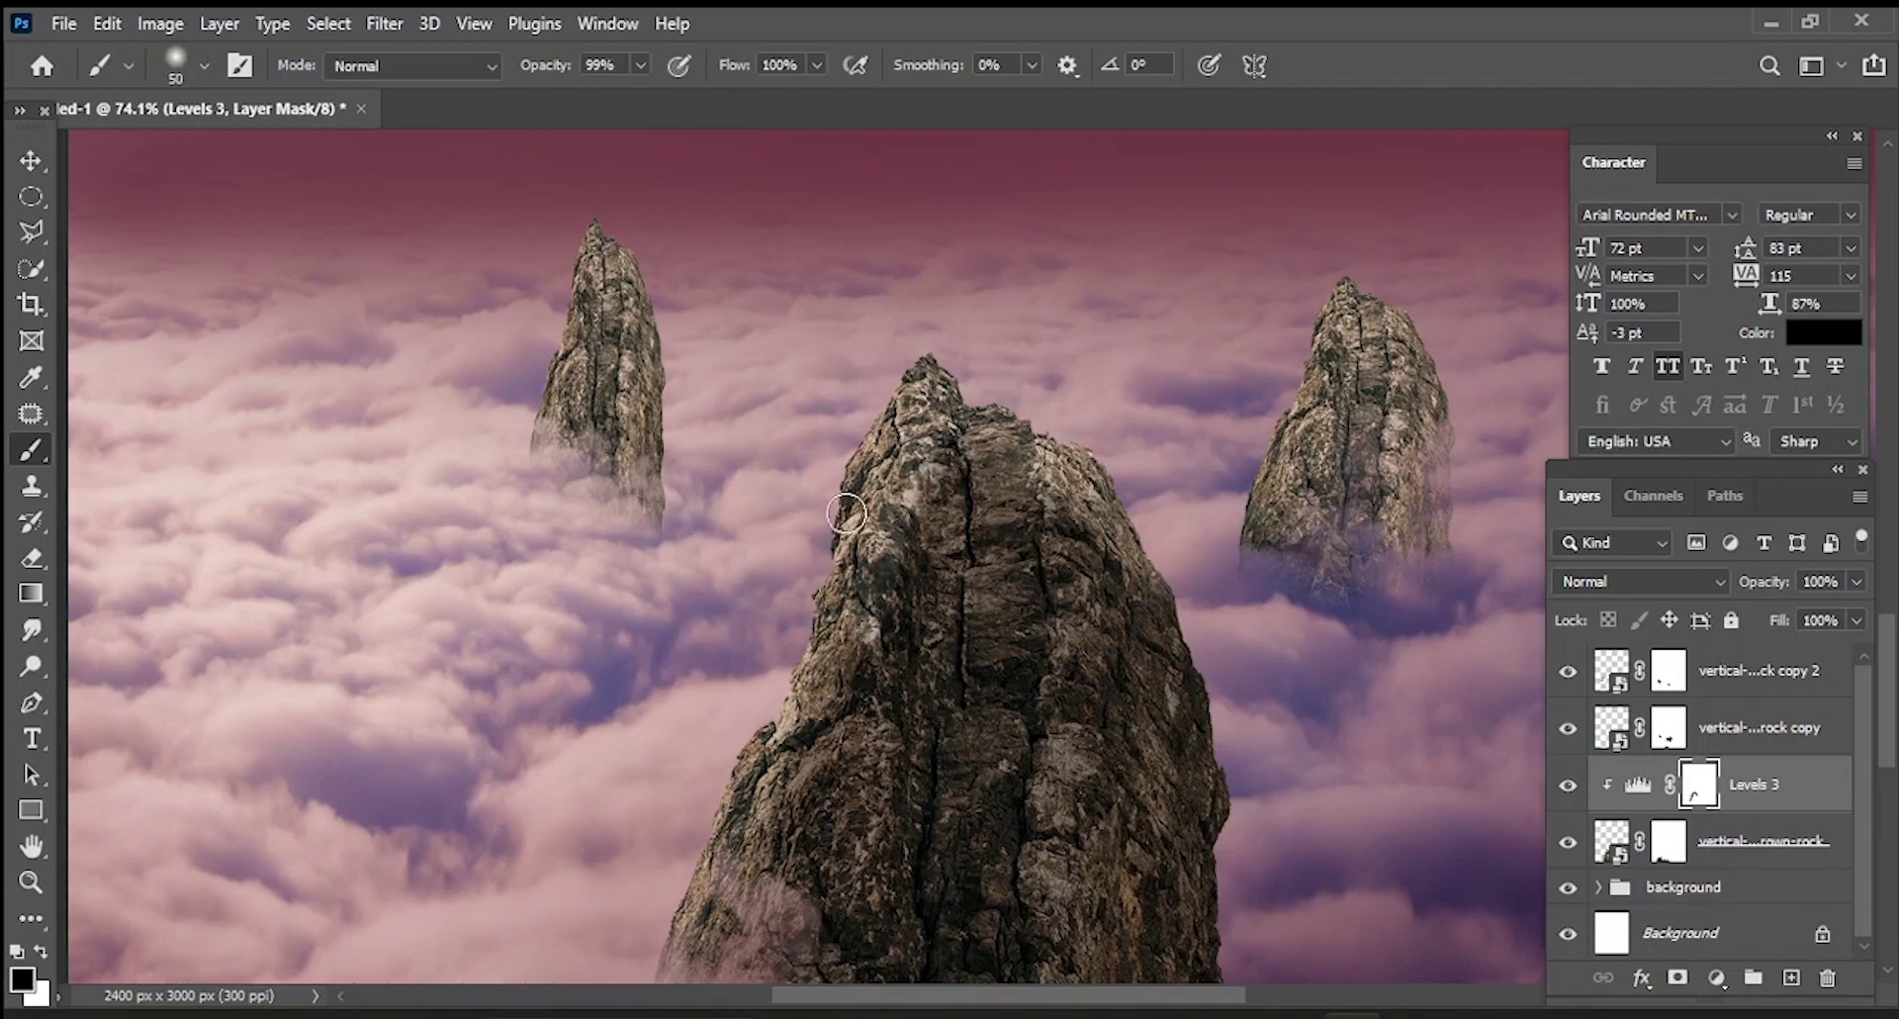
scroll(605, 316, "down", 2)
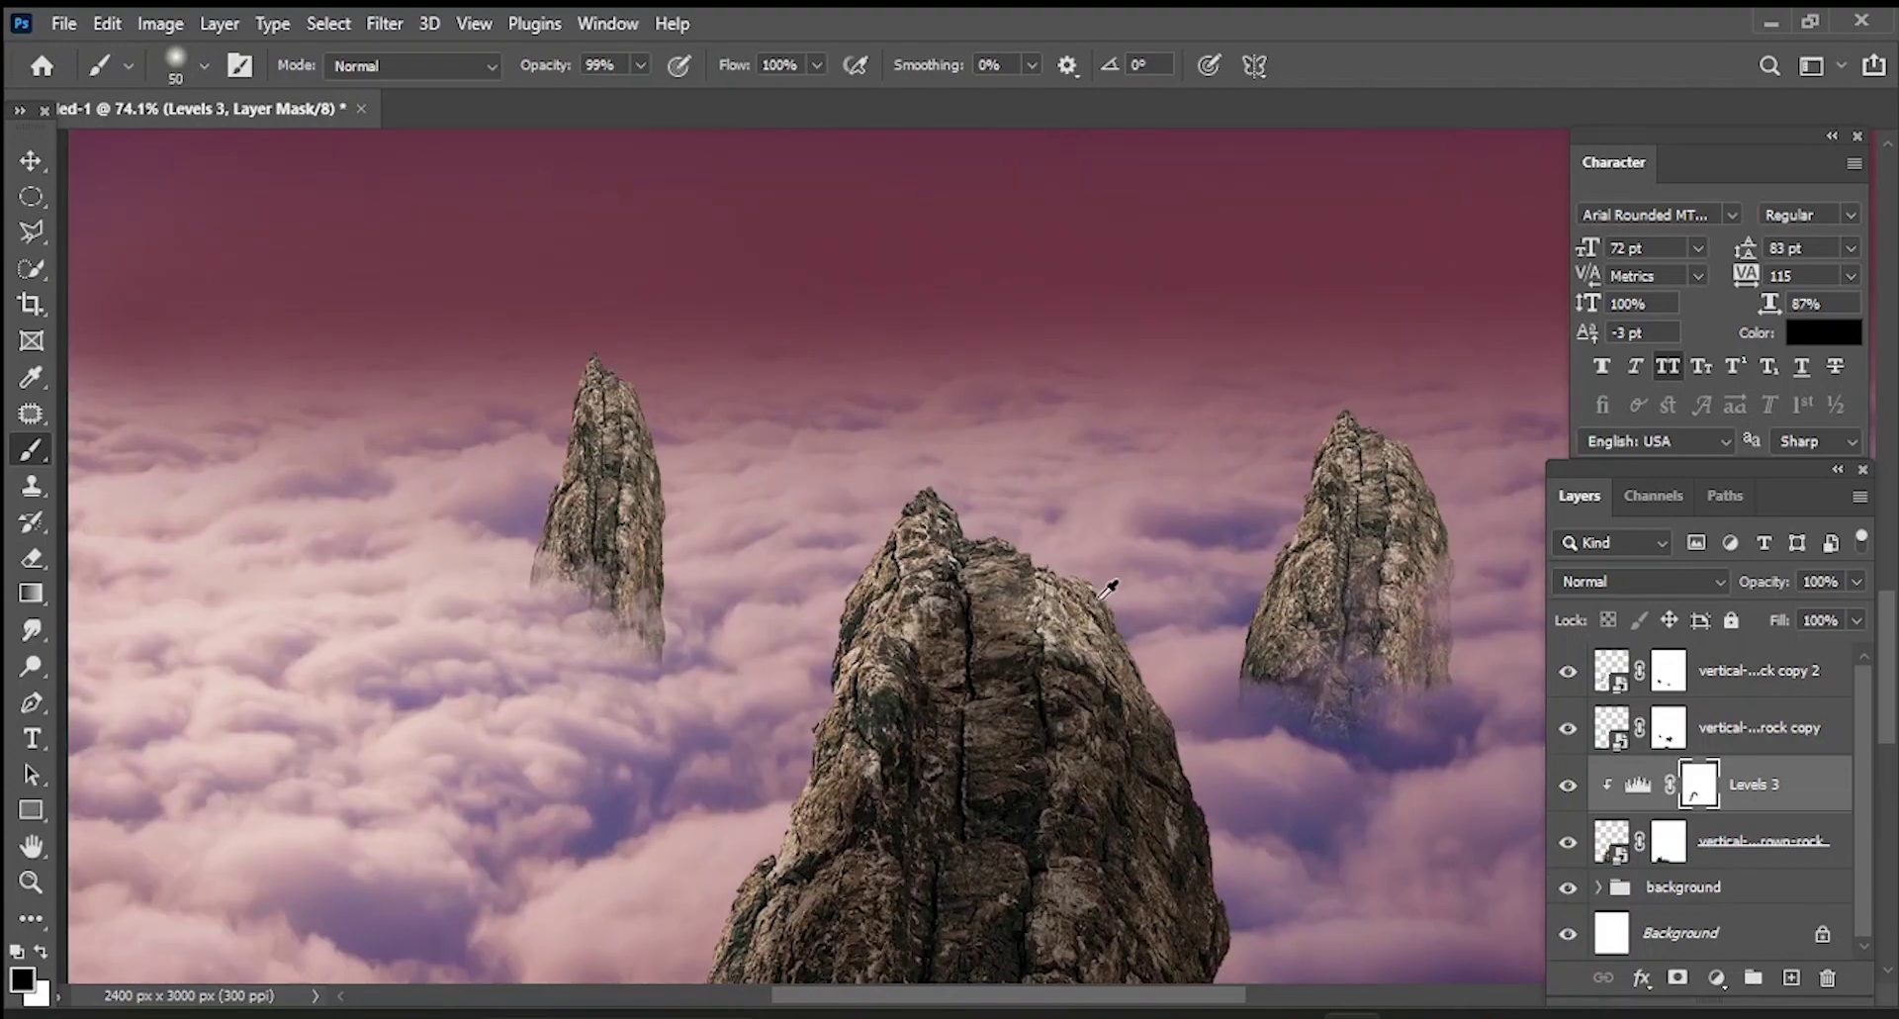
scroll(1093, 625, "down", 2)
key("bracketright")
key("bracketright")
key("bracketright")
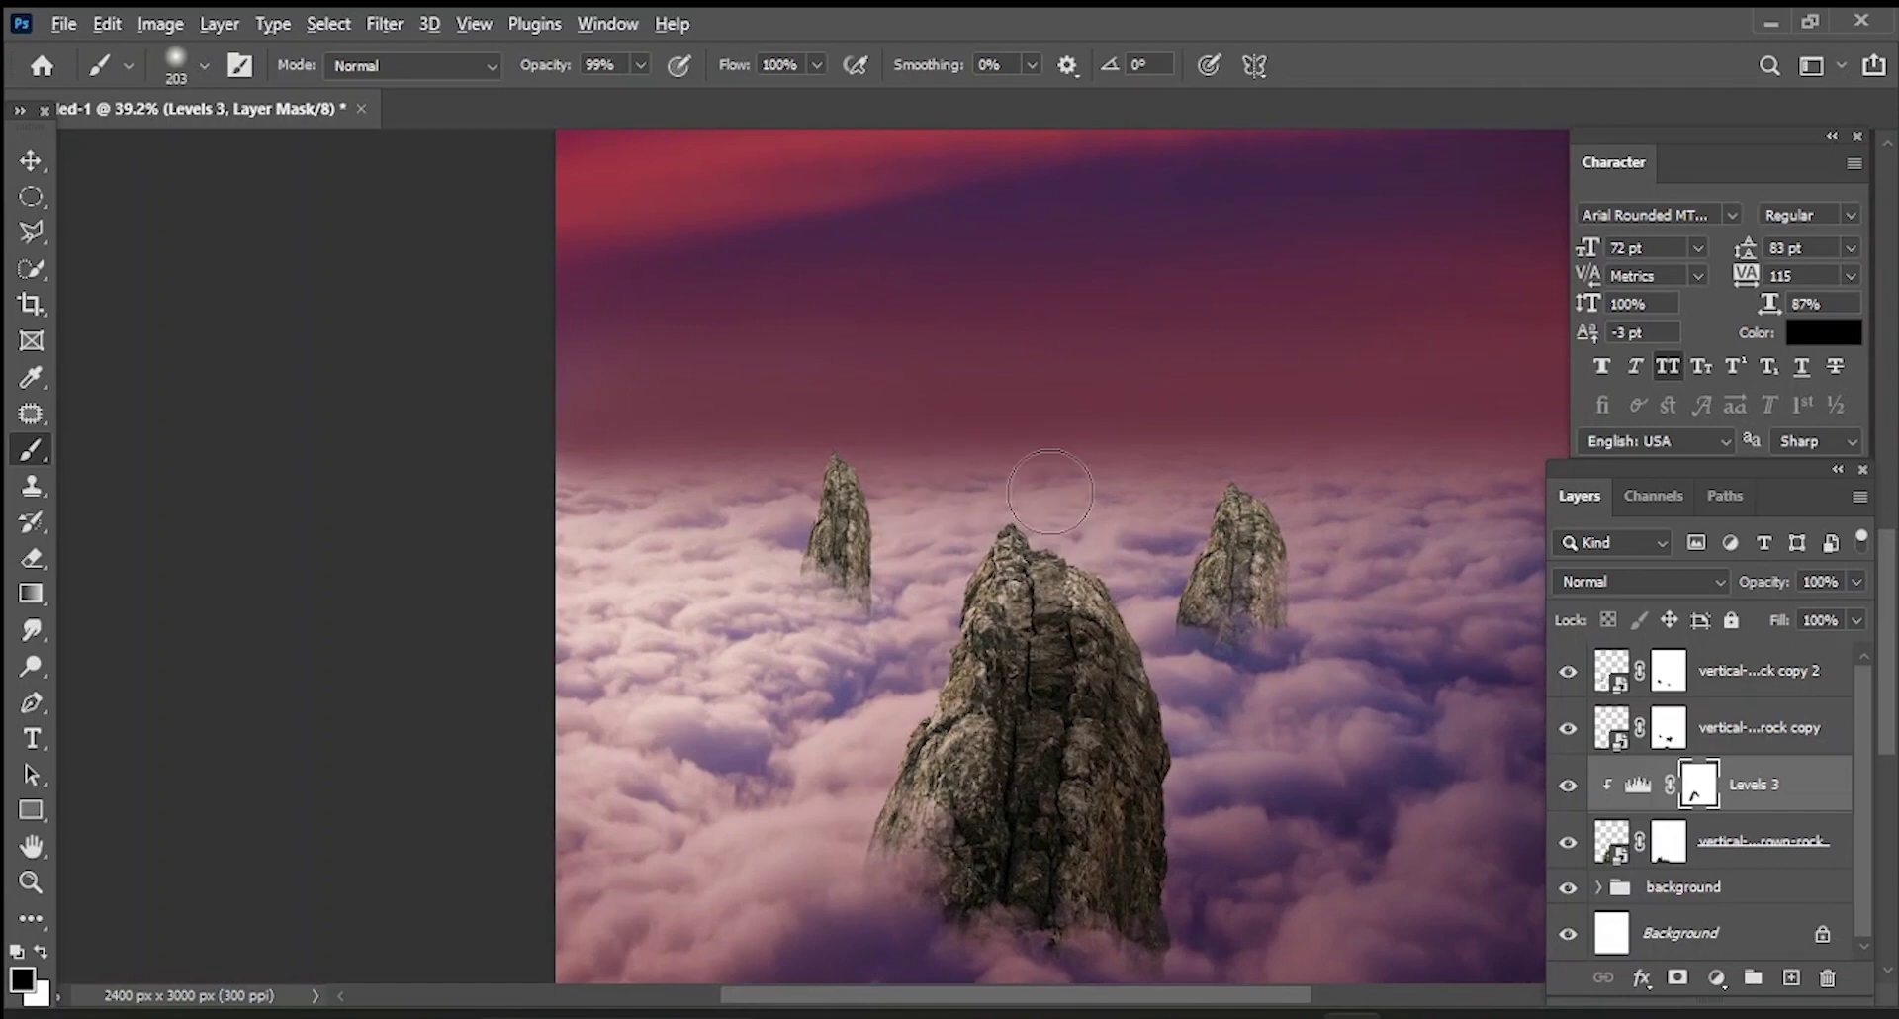
scroll(1044, 585, "down", 3)
scroll(1043, 583, "up", 1)
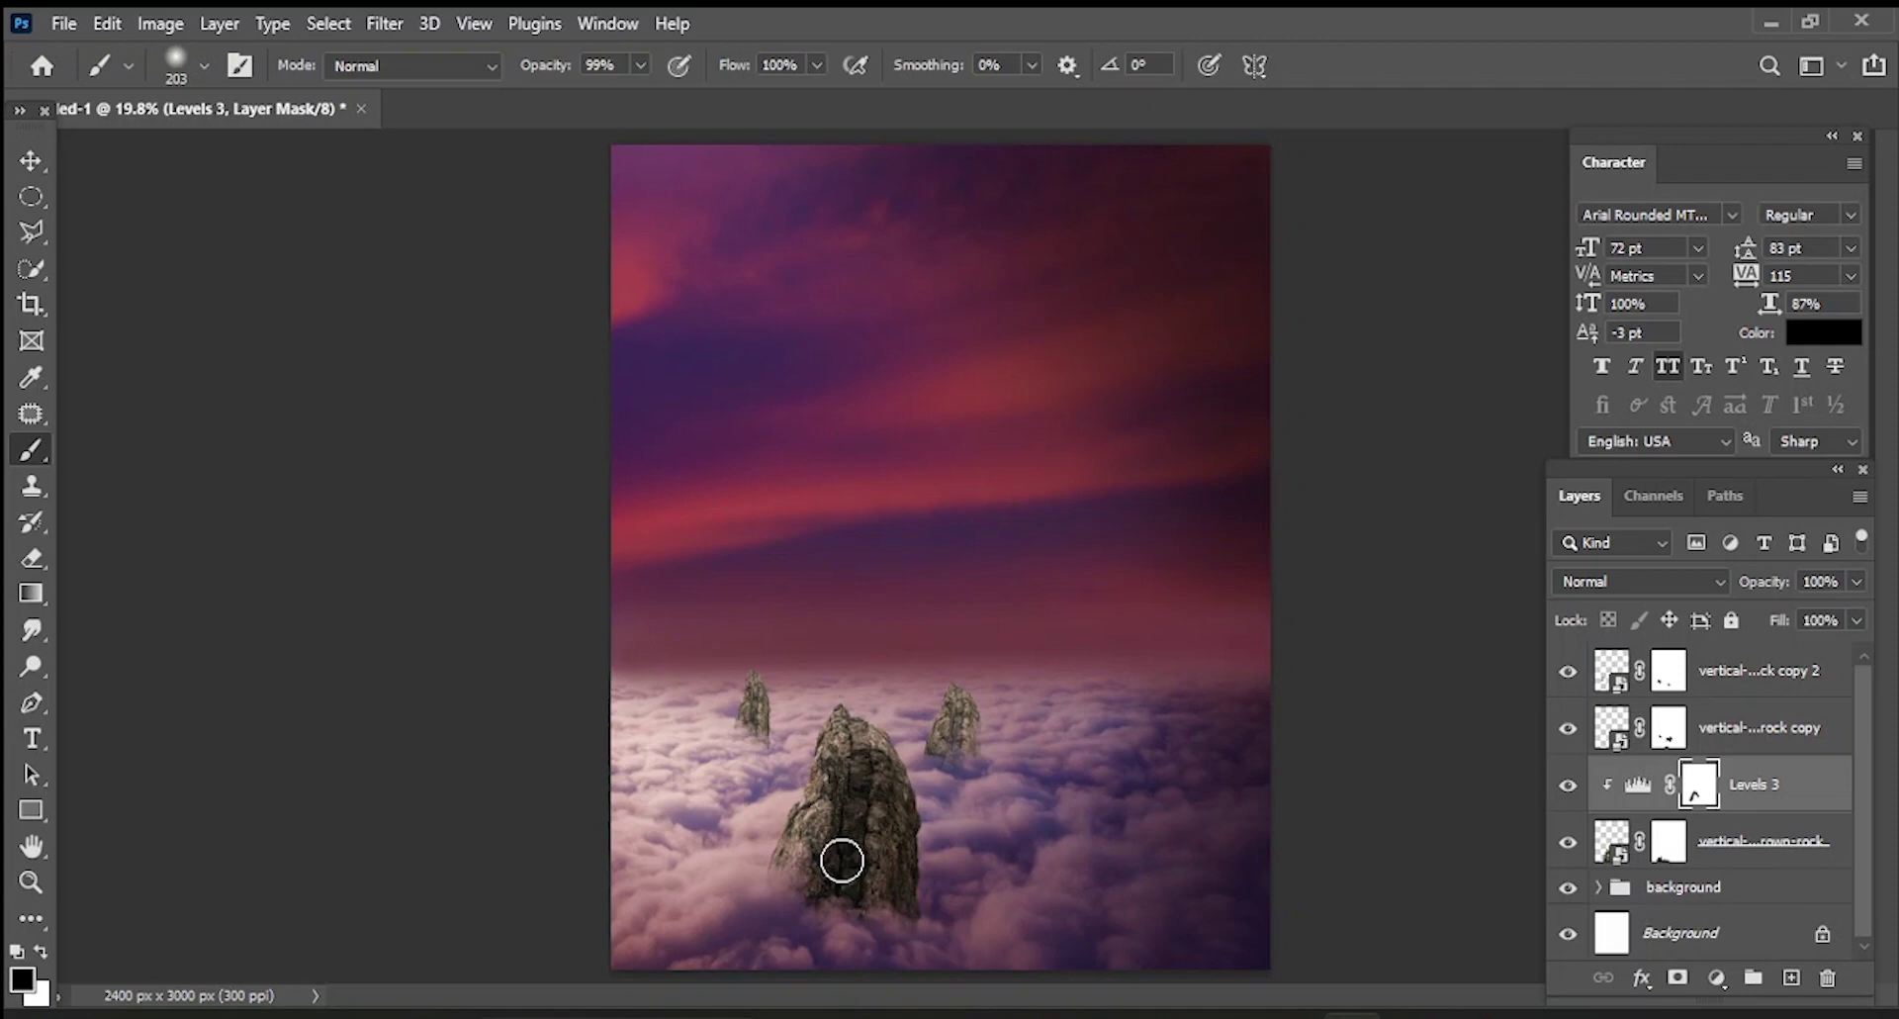
left_click(1718, 977)
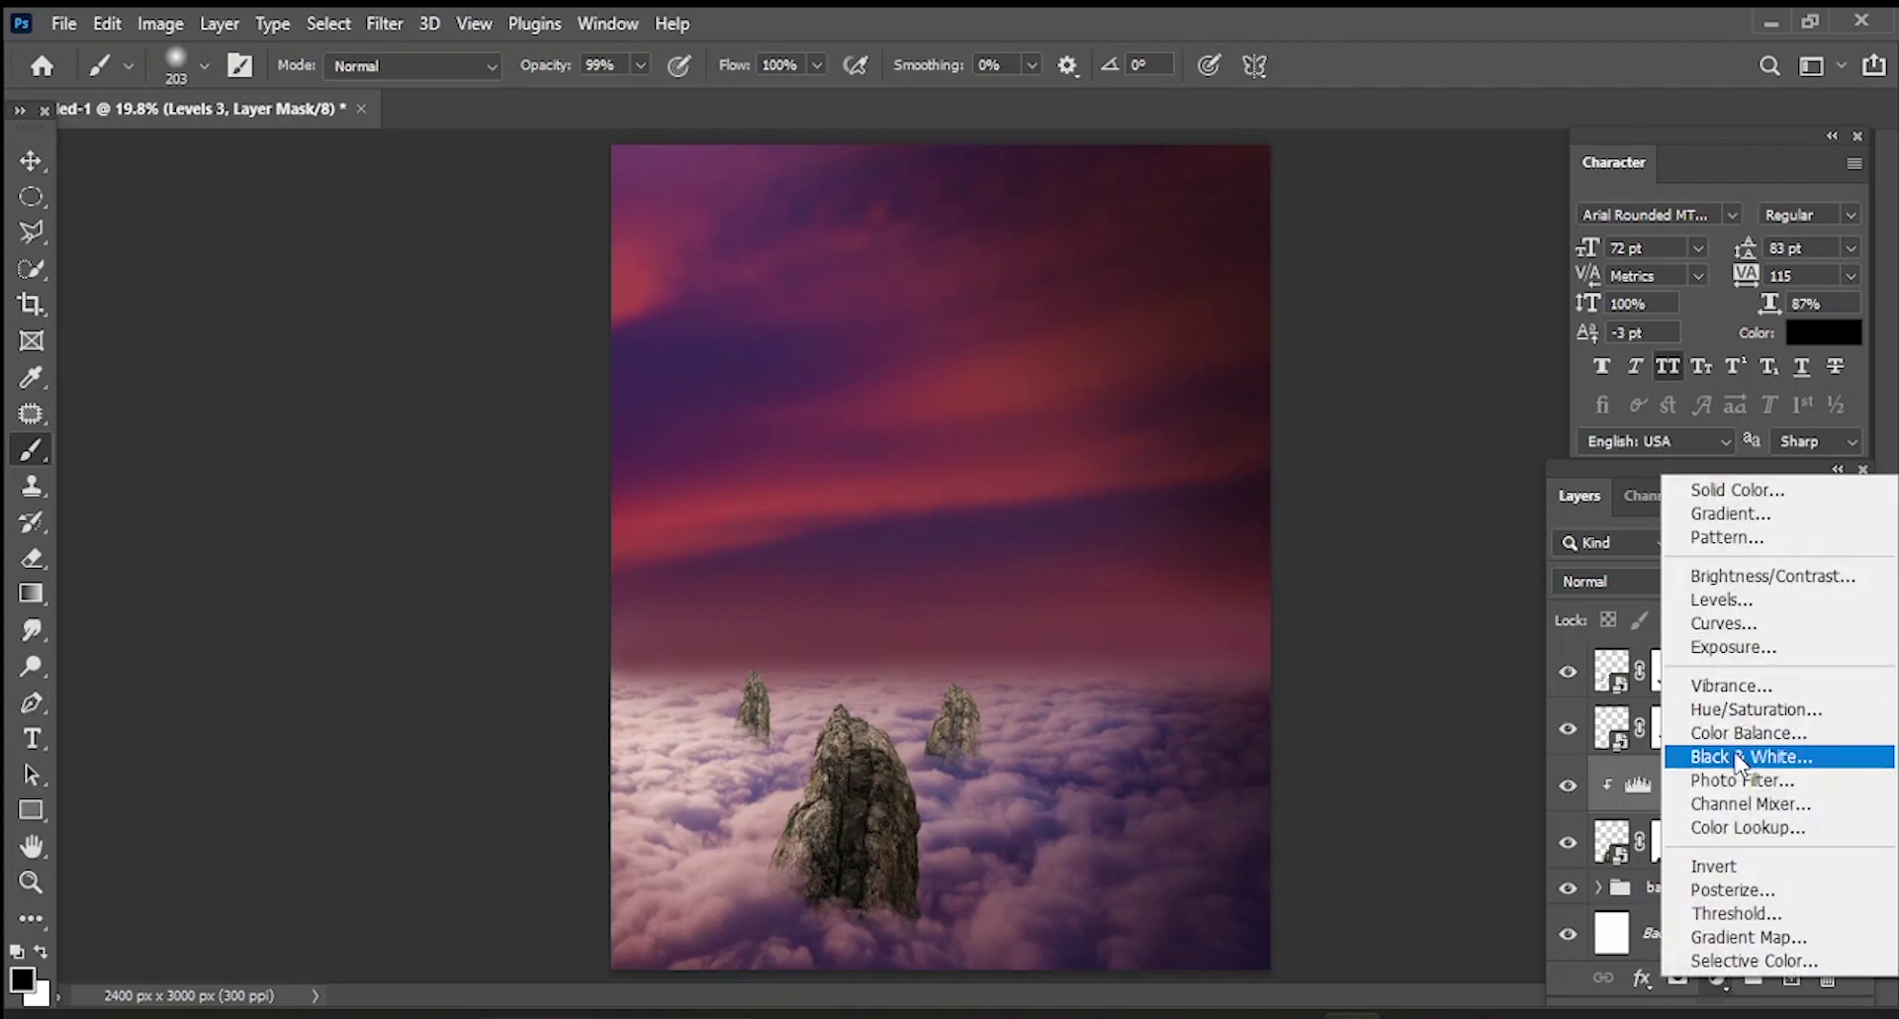
- Add a Color Balance adjustment on the central rock with midtones Red +10 and Blue +25
left_click(1733, 730)
left_click_drag(1559, 634, 1595, 635)
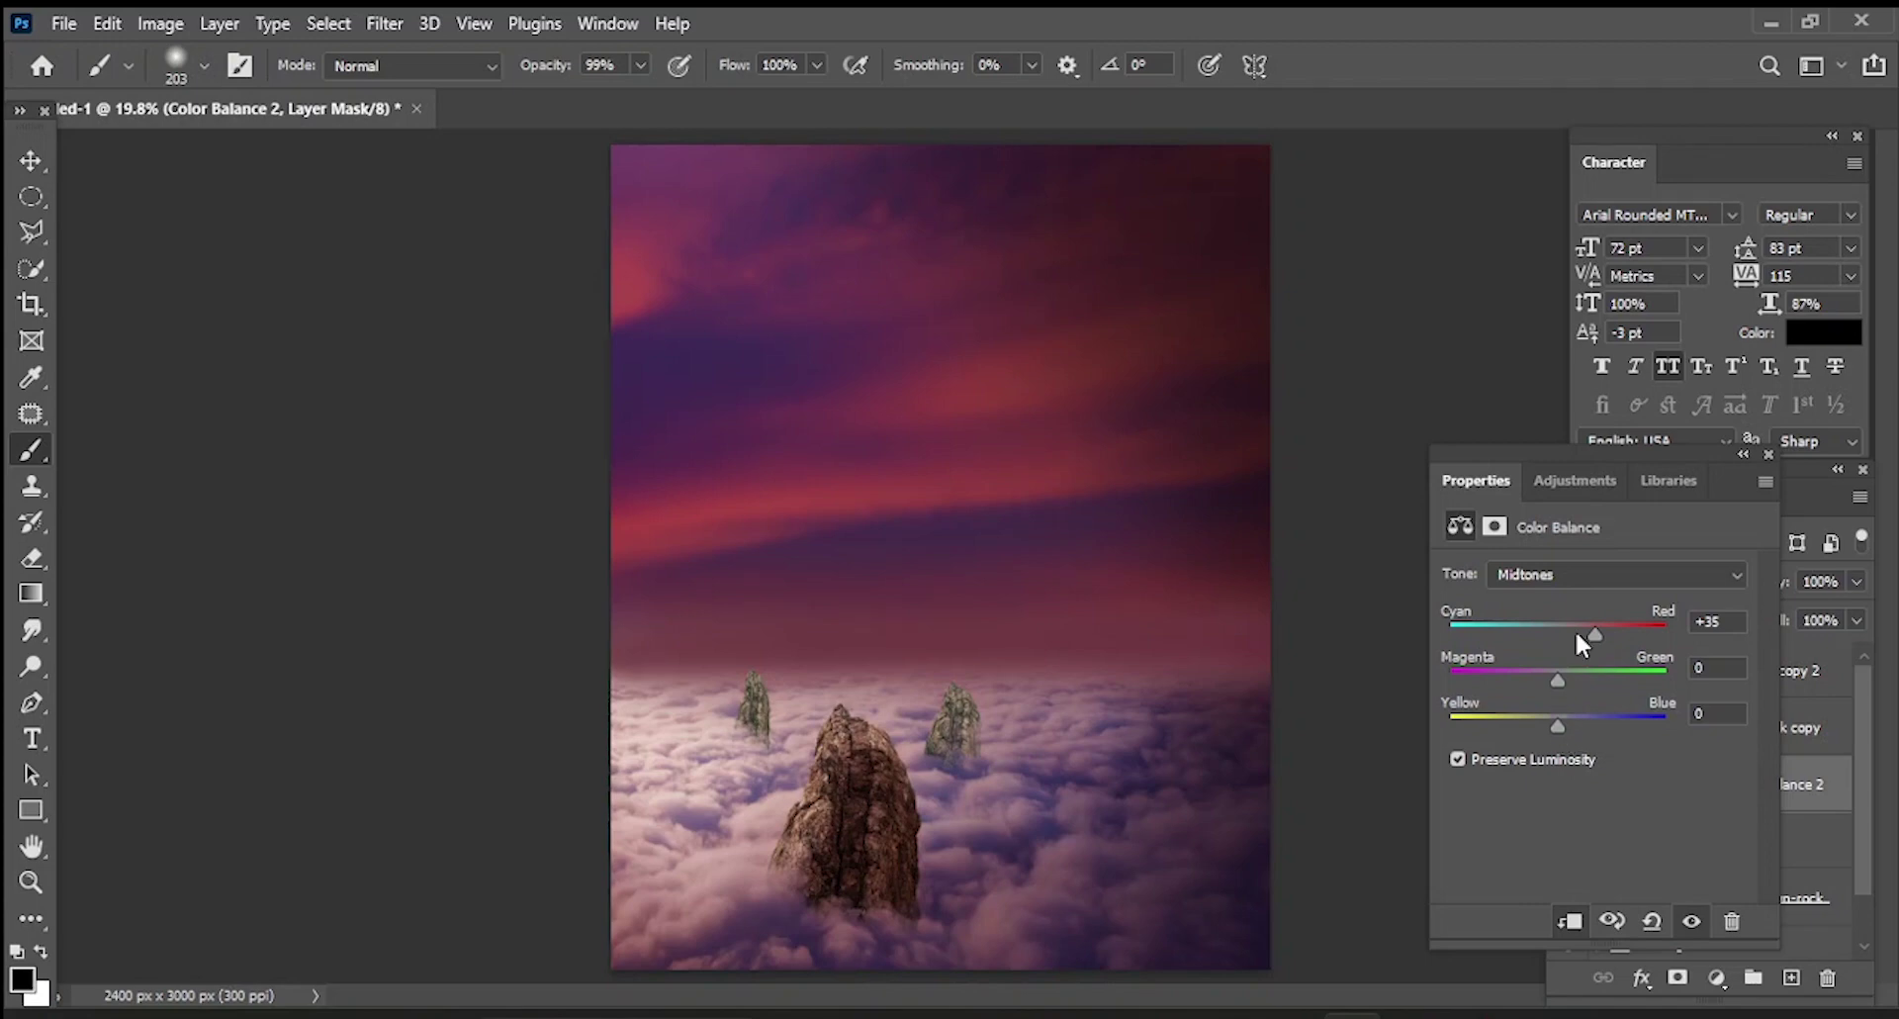
left_click_drag(1596, 634, 1590, 634)
left_click_drag(1558, 726, 1583, 725)
left_click_drag(1586, 634, 1562, 630)
left_click_drag(1565, 633, 1569, 633)
left_click(1768, 454)
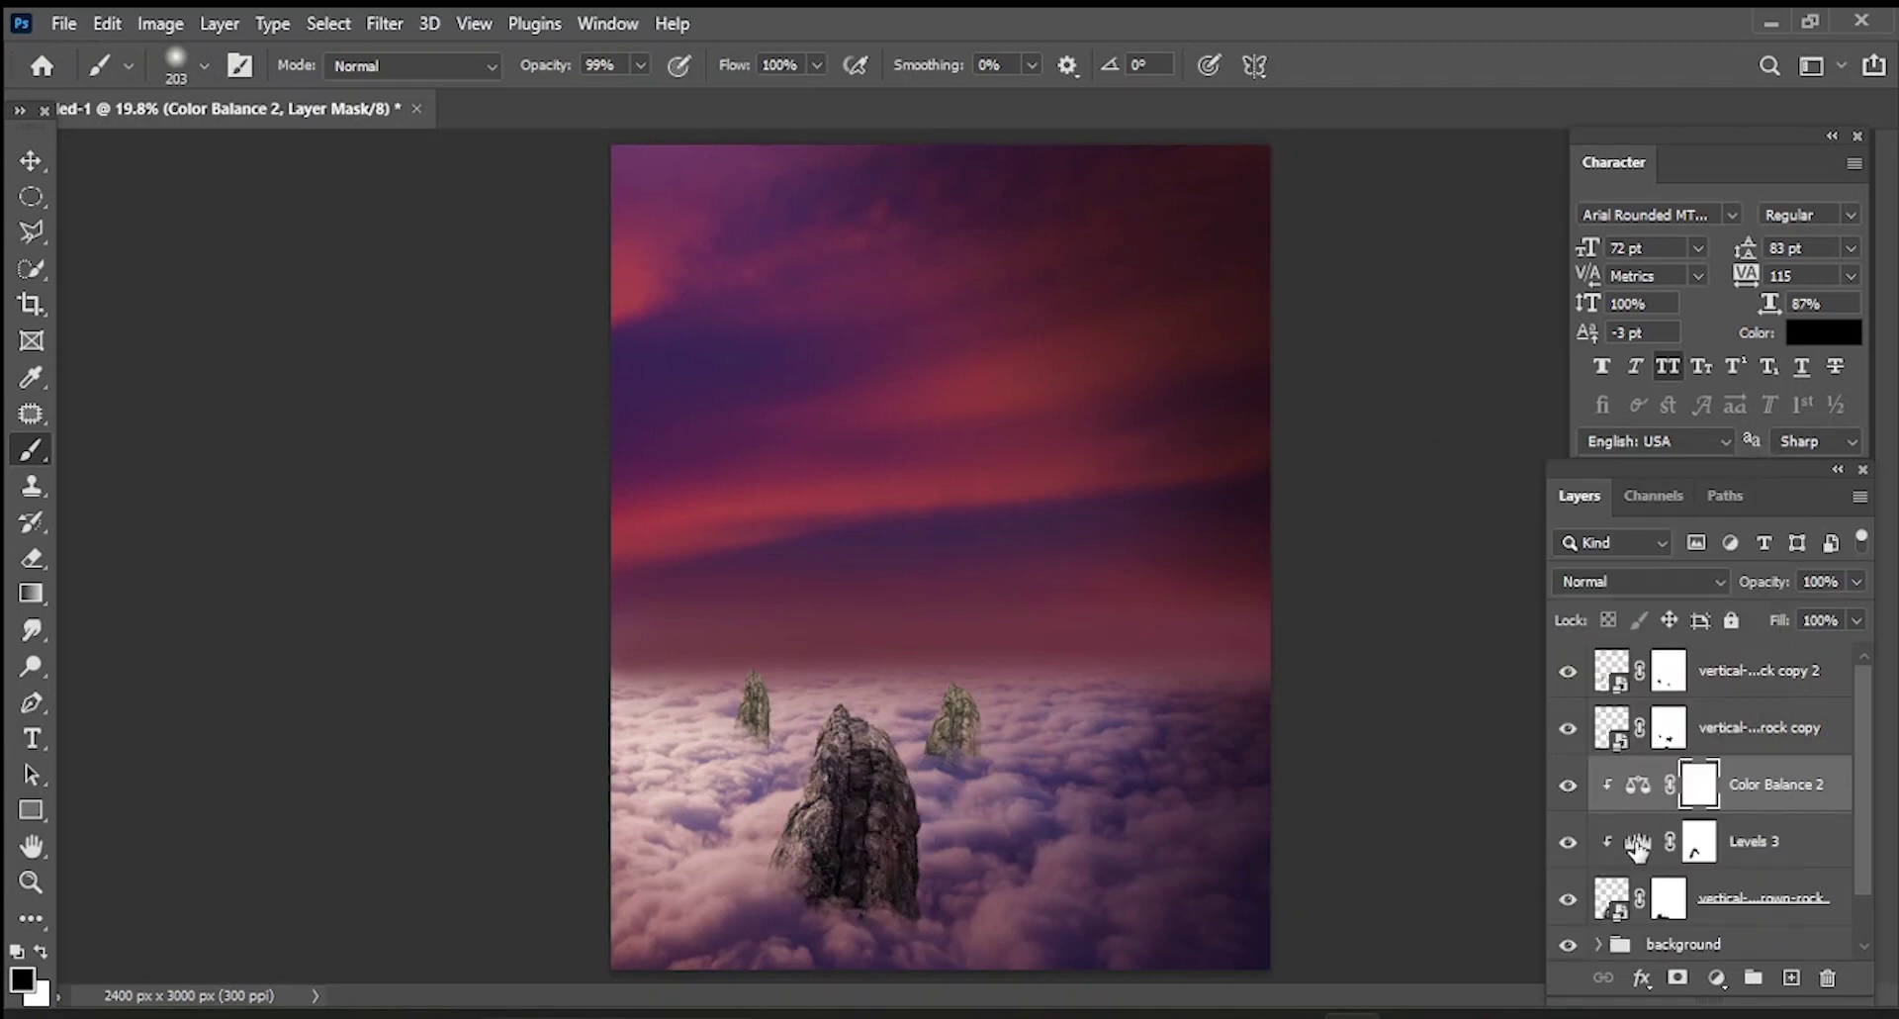
left_click(1665, 734)
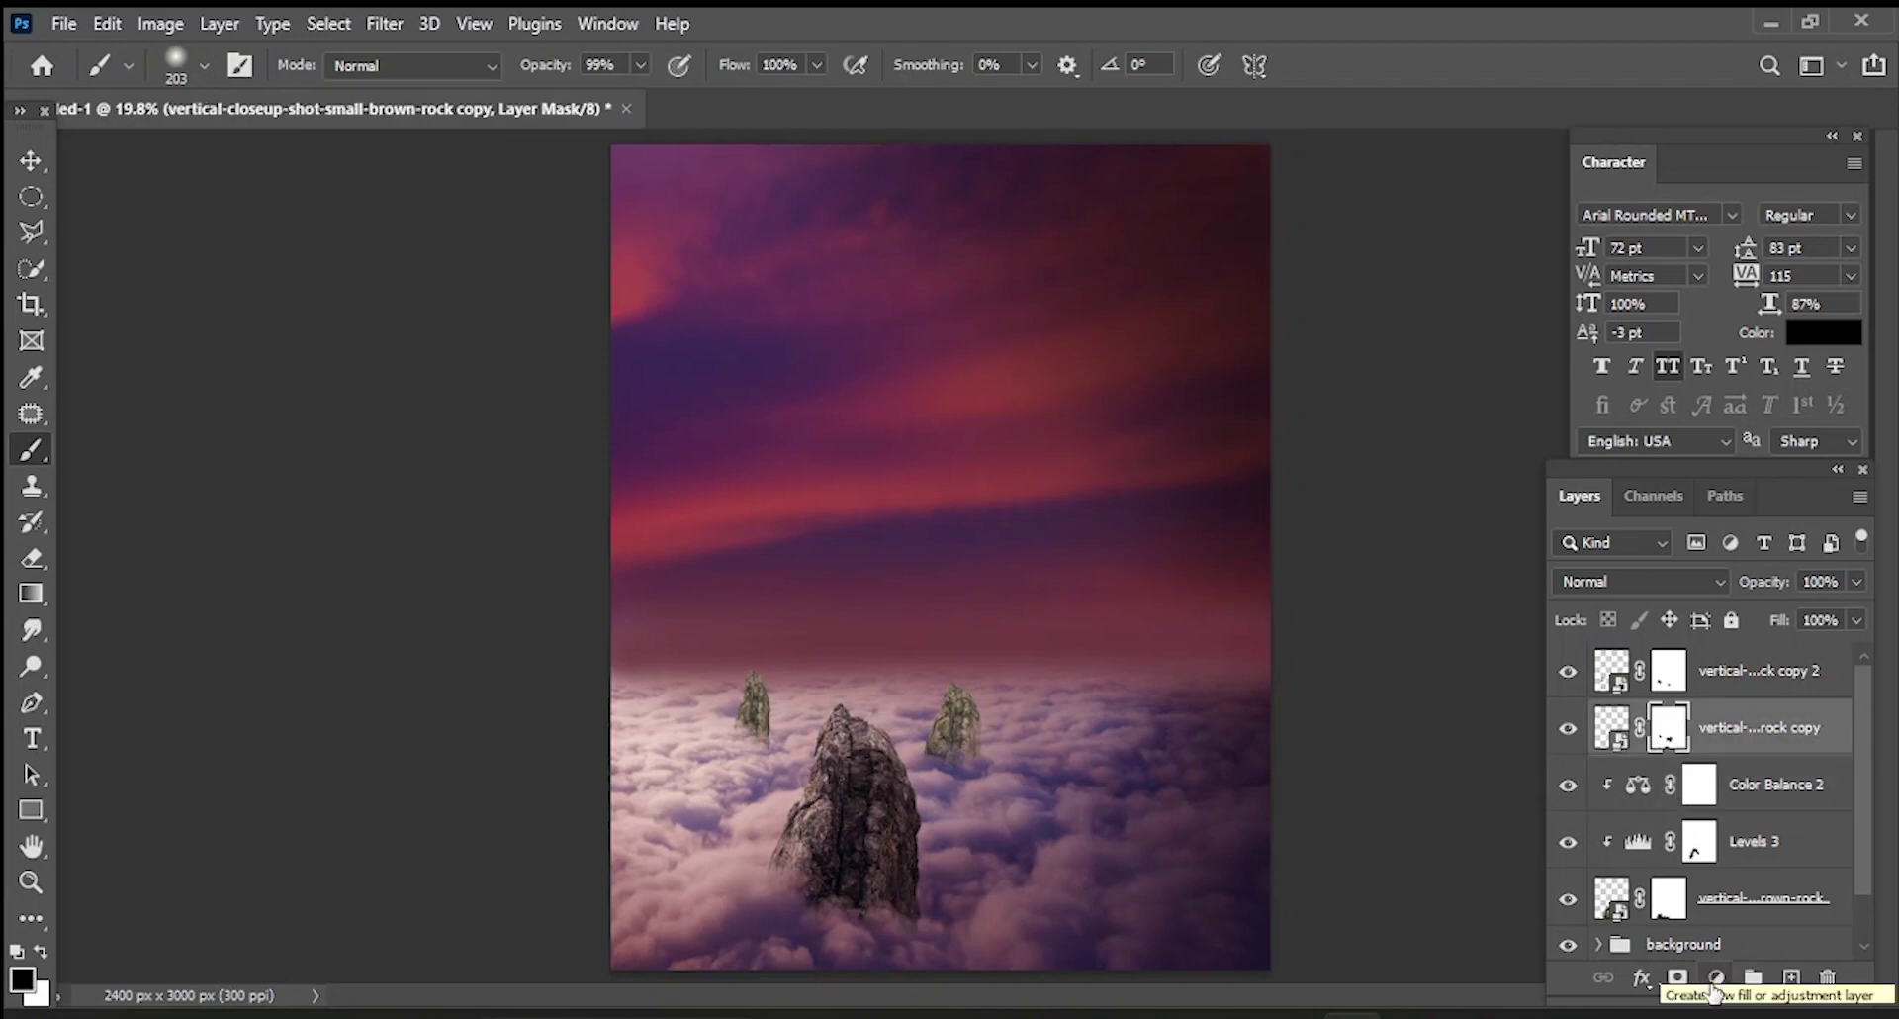
- Add a Levels adjustment to the right rock with output white 151 and midtones 0.70
scroll(782, 792, "up", 1)
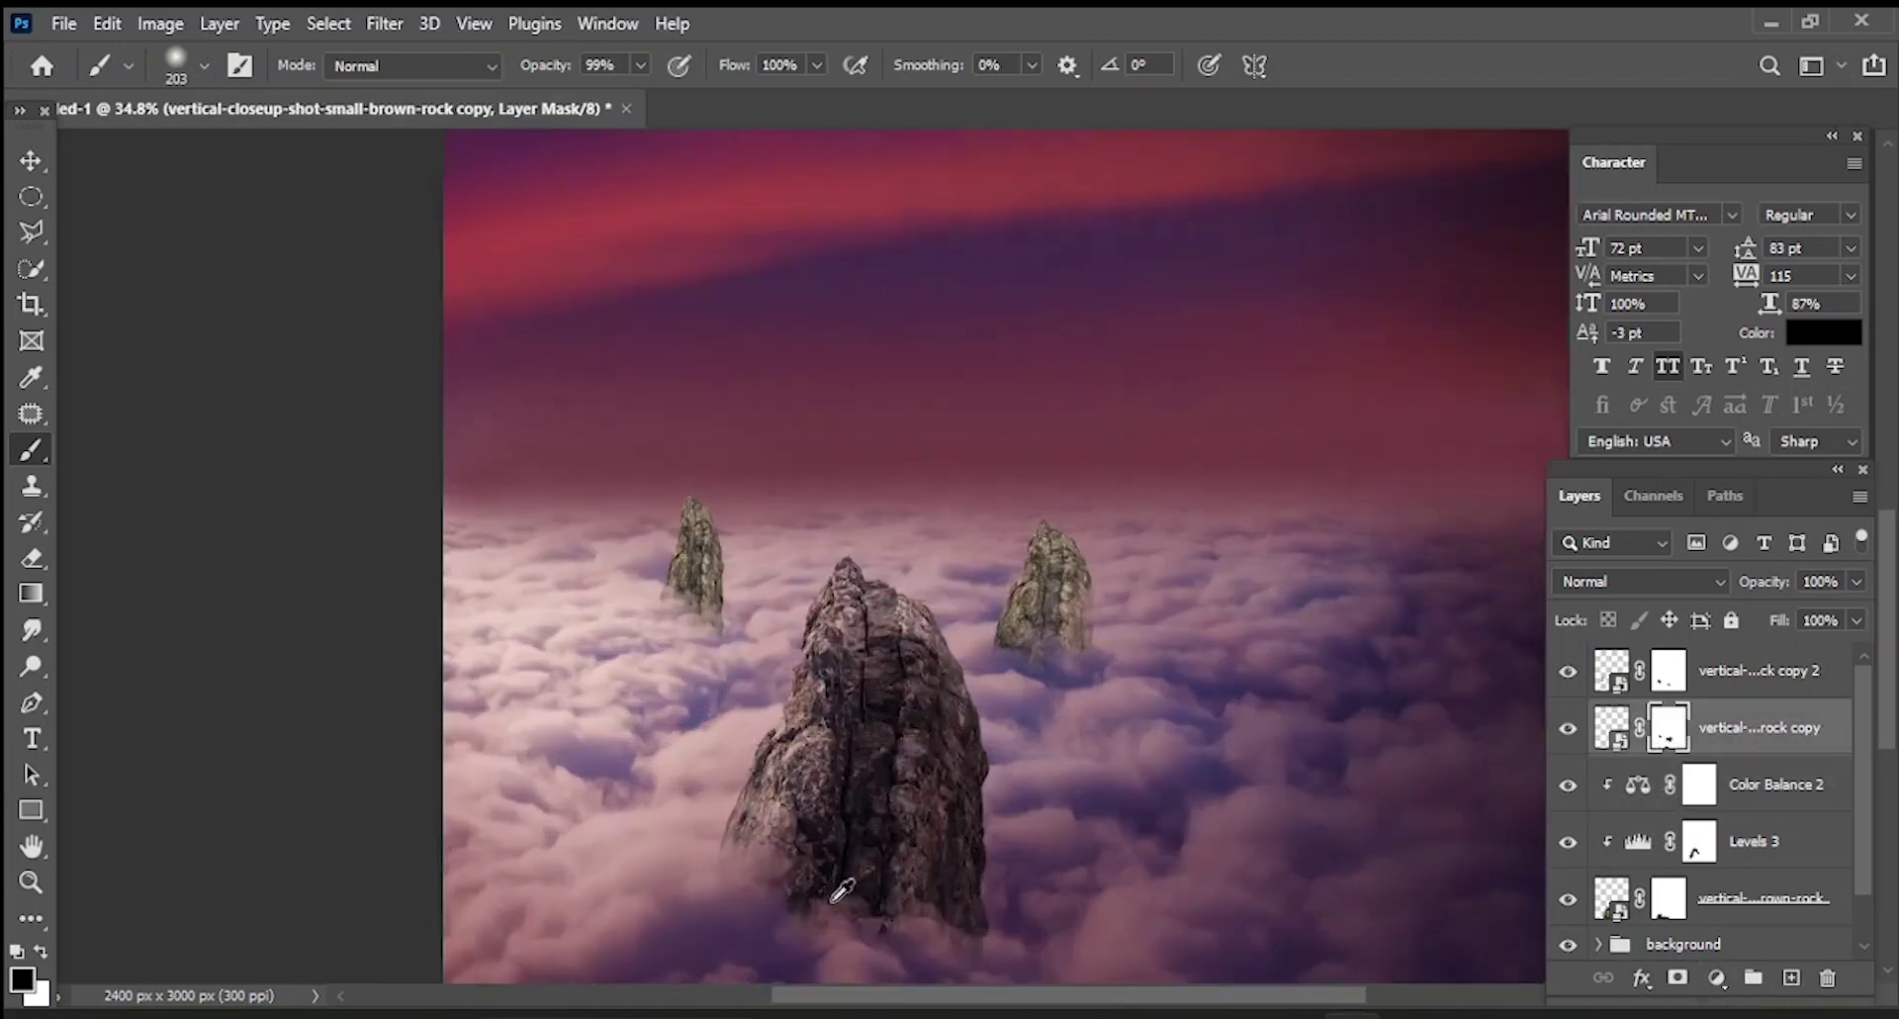
scroll(851, 811, "up", 1)
scroll(868, 806, "up", 1)
scroll(868, 796, "down", 1)
scroll(869, 791, "down", 1)
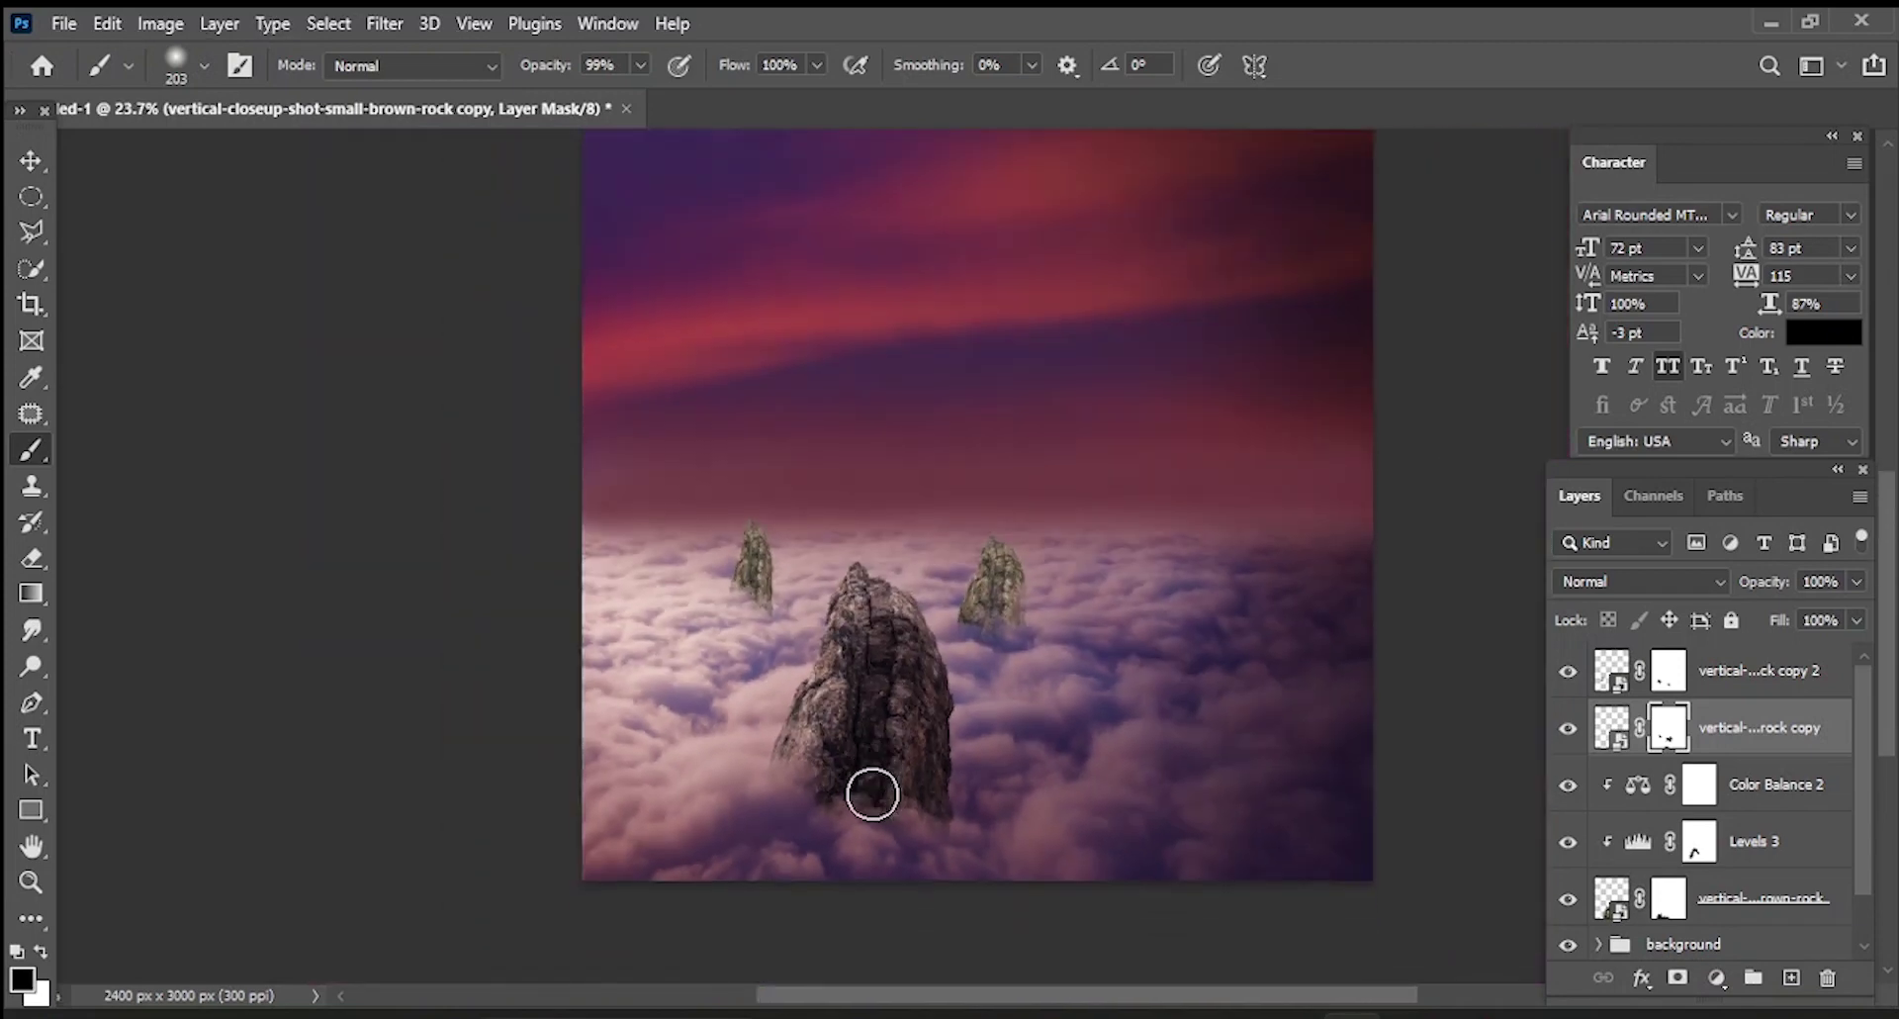
scroll(871, 791, "down", 1)
left_click(1718, 977)
left_click(1751, 703)
left_click_drag(1742, 854, 1638, 854)
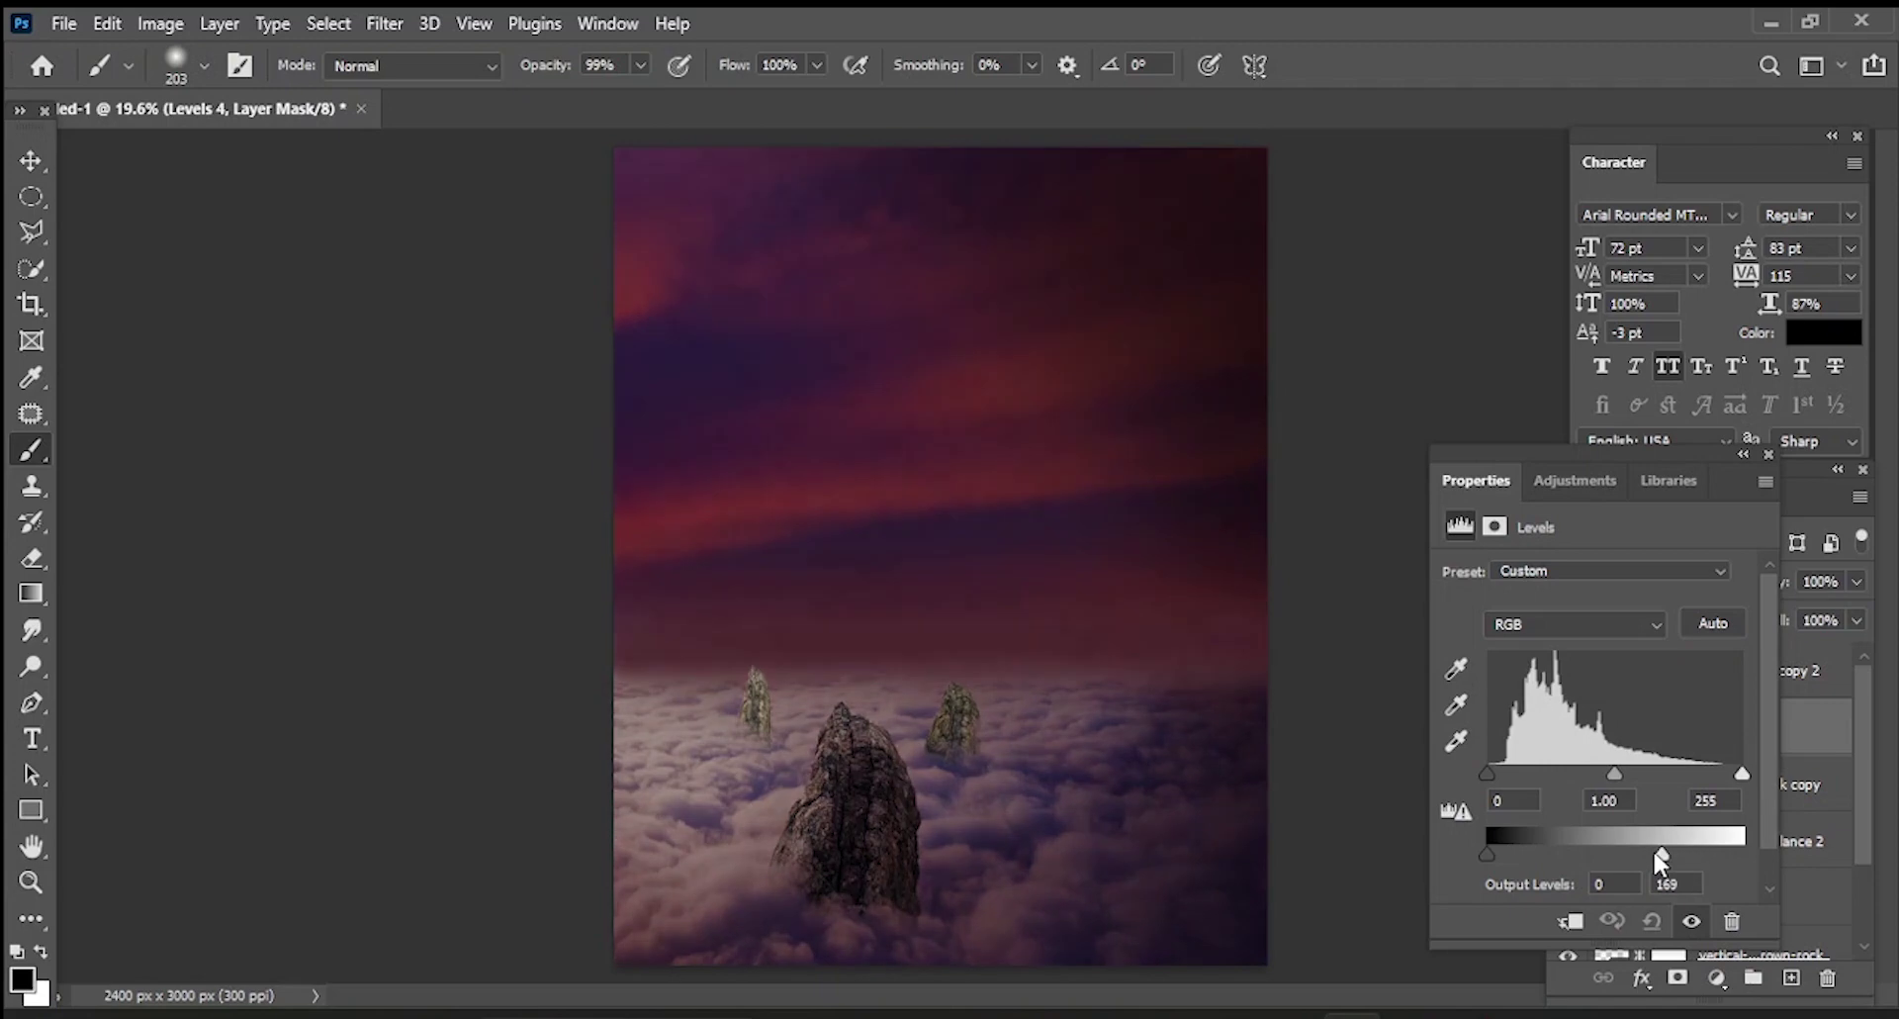
left_click_drag(1614, 774, 1648, 773)
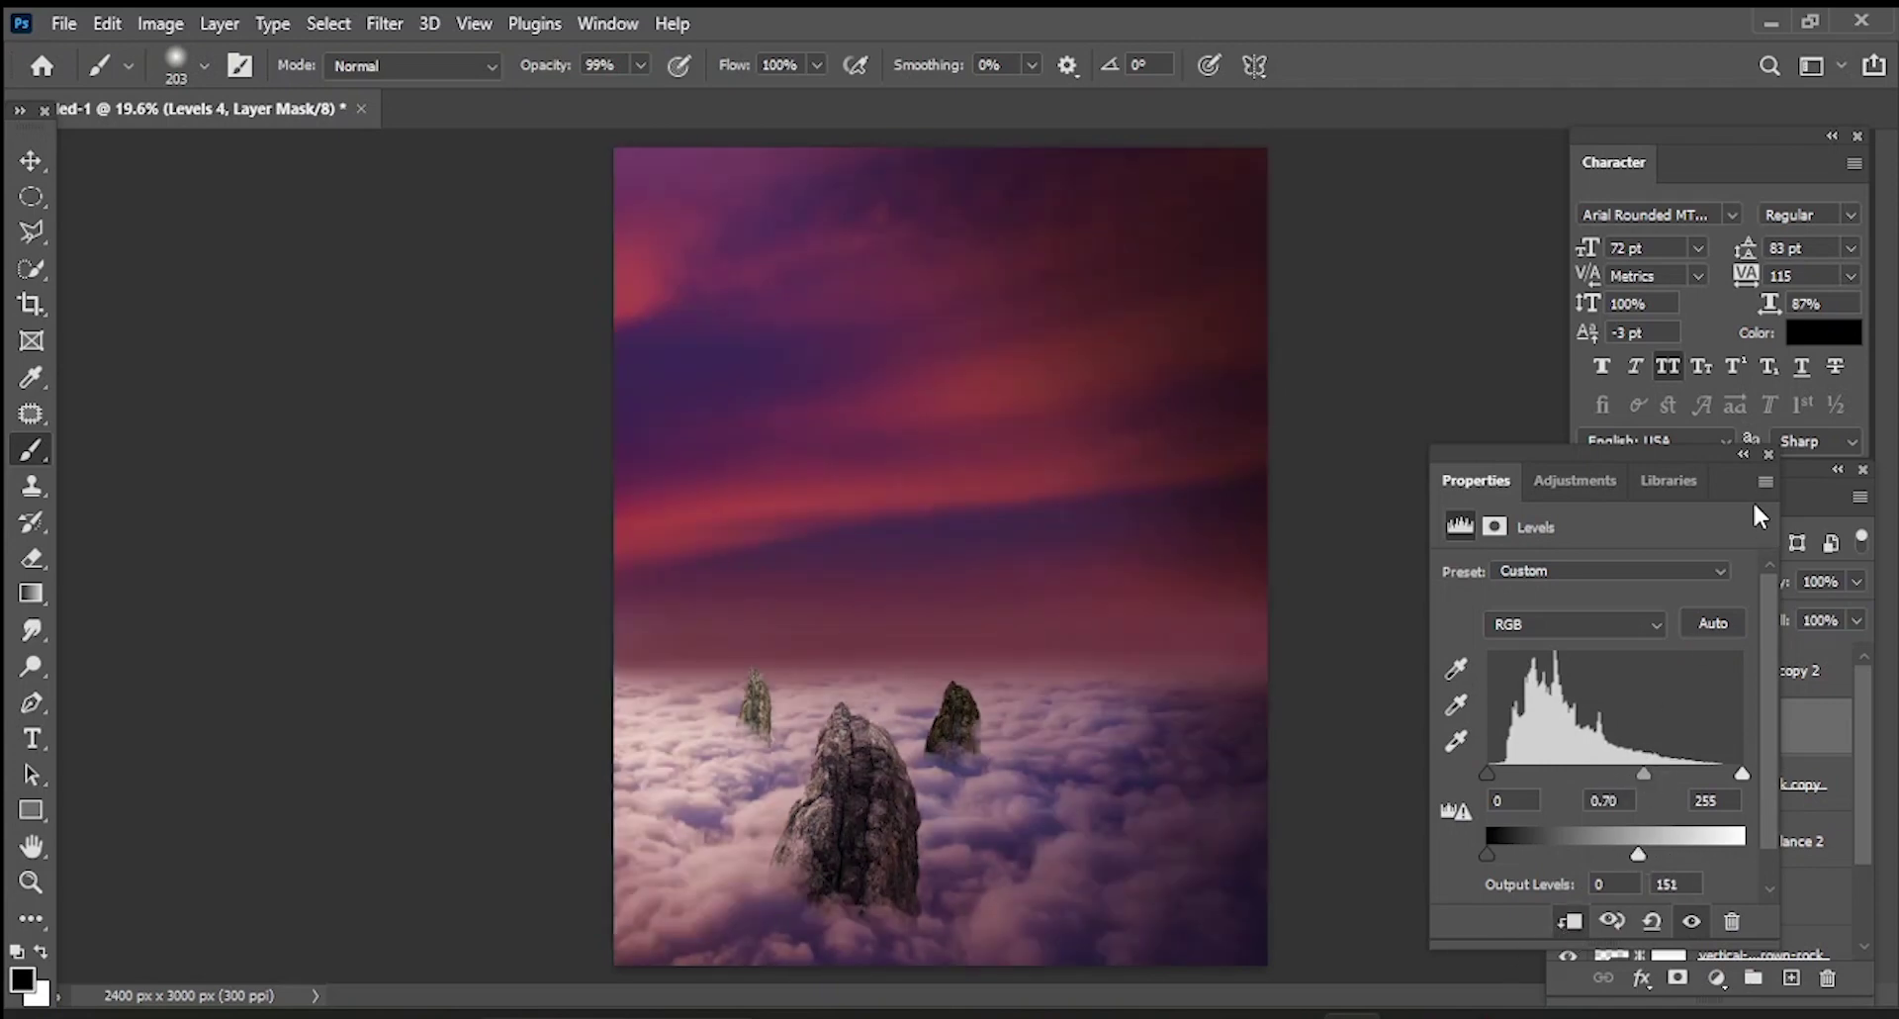
- Paint the Levels 4 mask with a brush of about 110 so the right rock's peak stays bright
scroll(1007, 736, "up", 2)
scroll(1007, 736, "up", 3)
right_click(701, 634, "alt")
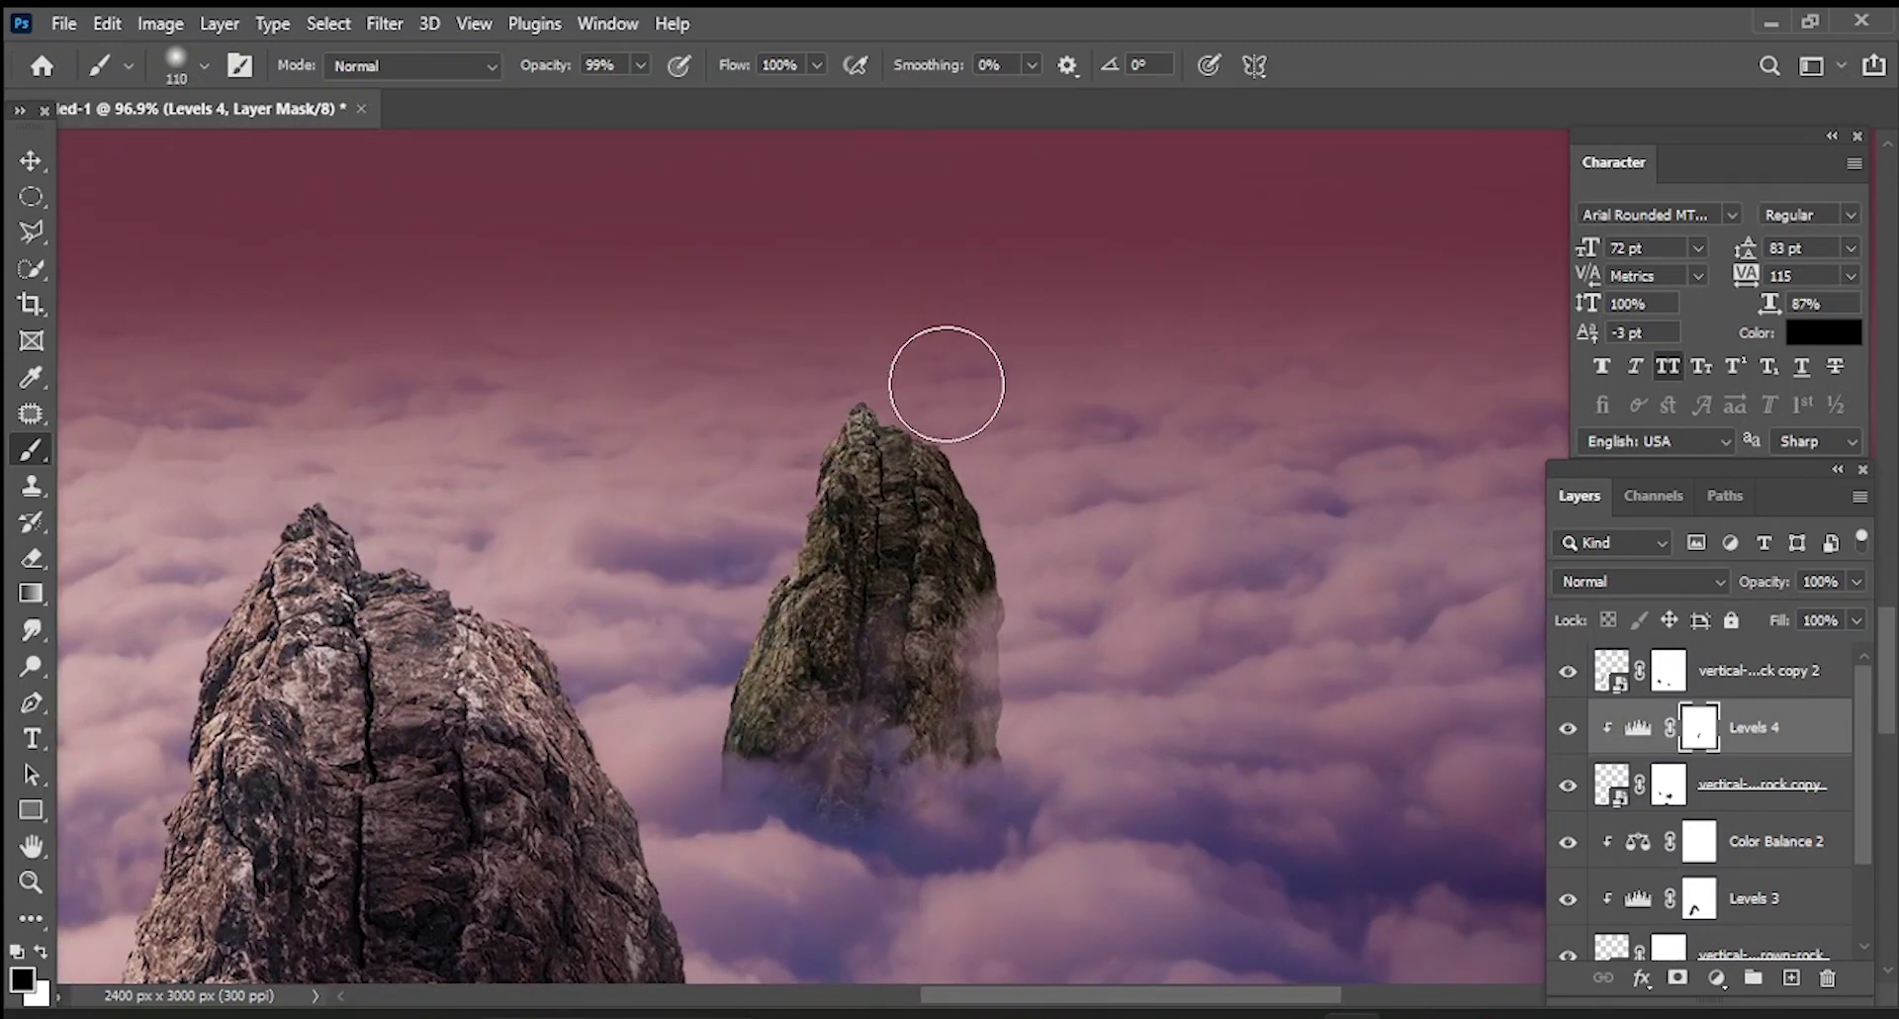
left_click_drag(924, 384, 881, 361)
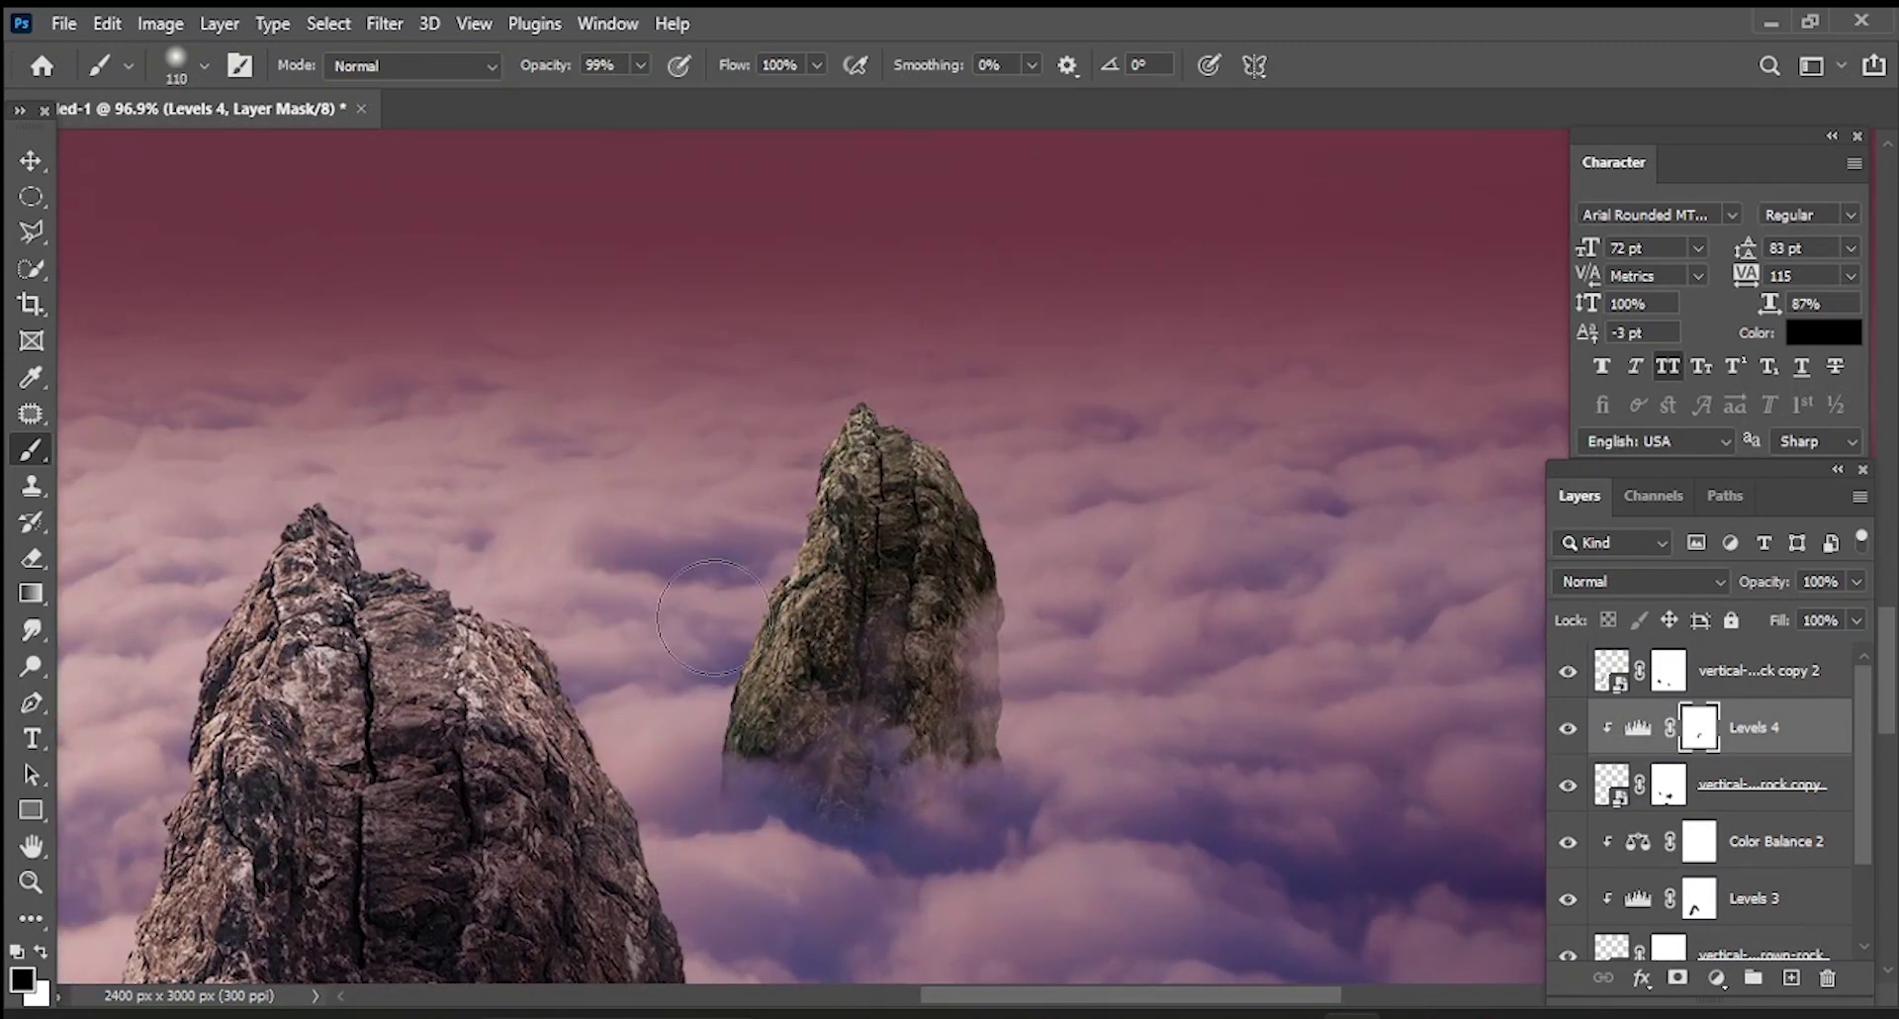
scroll(861, 522, "down", 2)
scroll(695, 583, "down", 2)
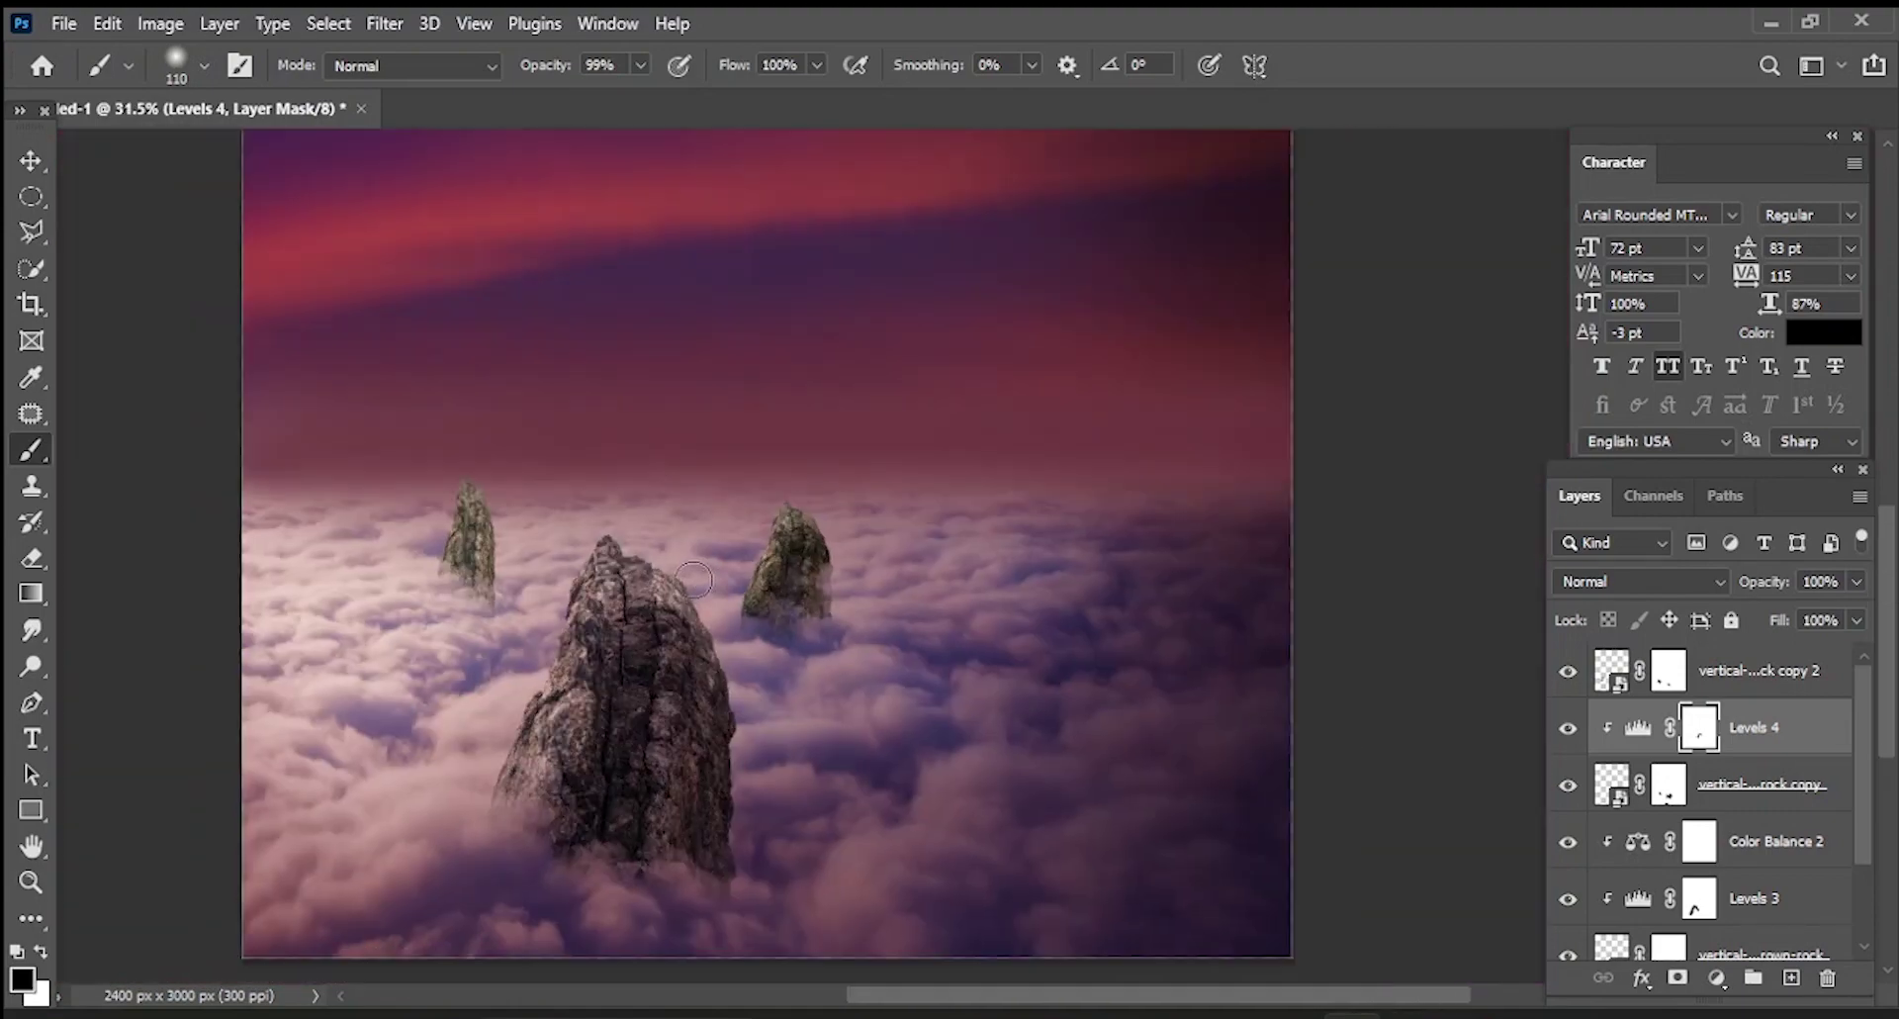
scroll(695, 582, "down", 2)
left_click(1717, 978)
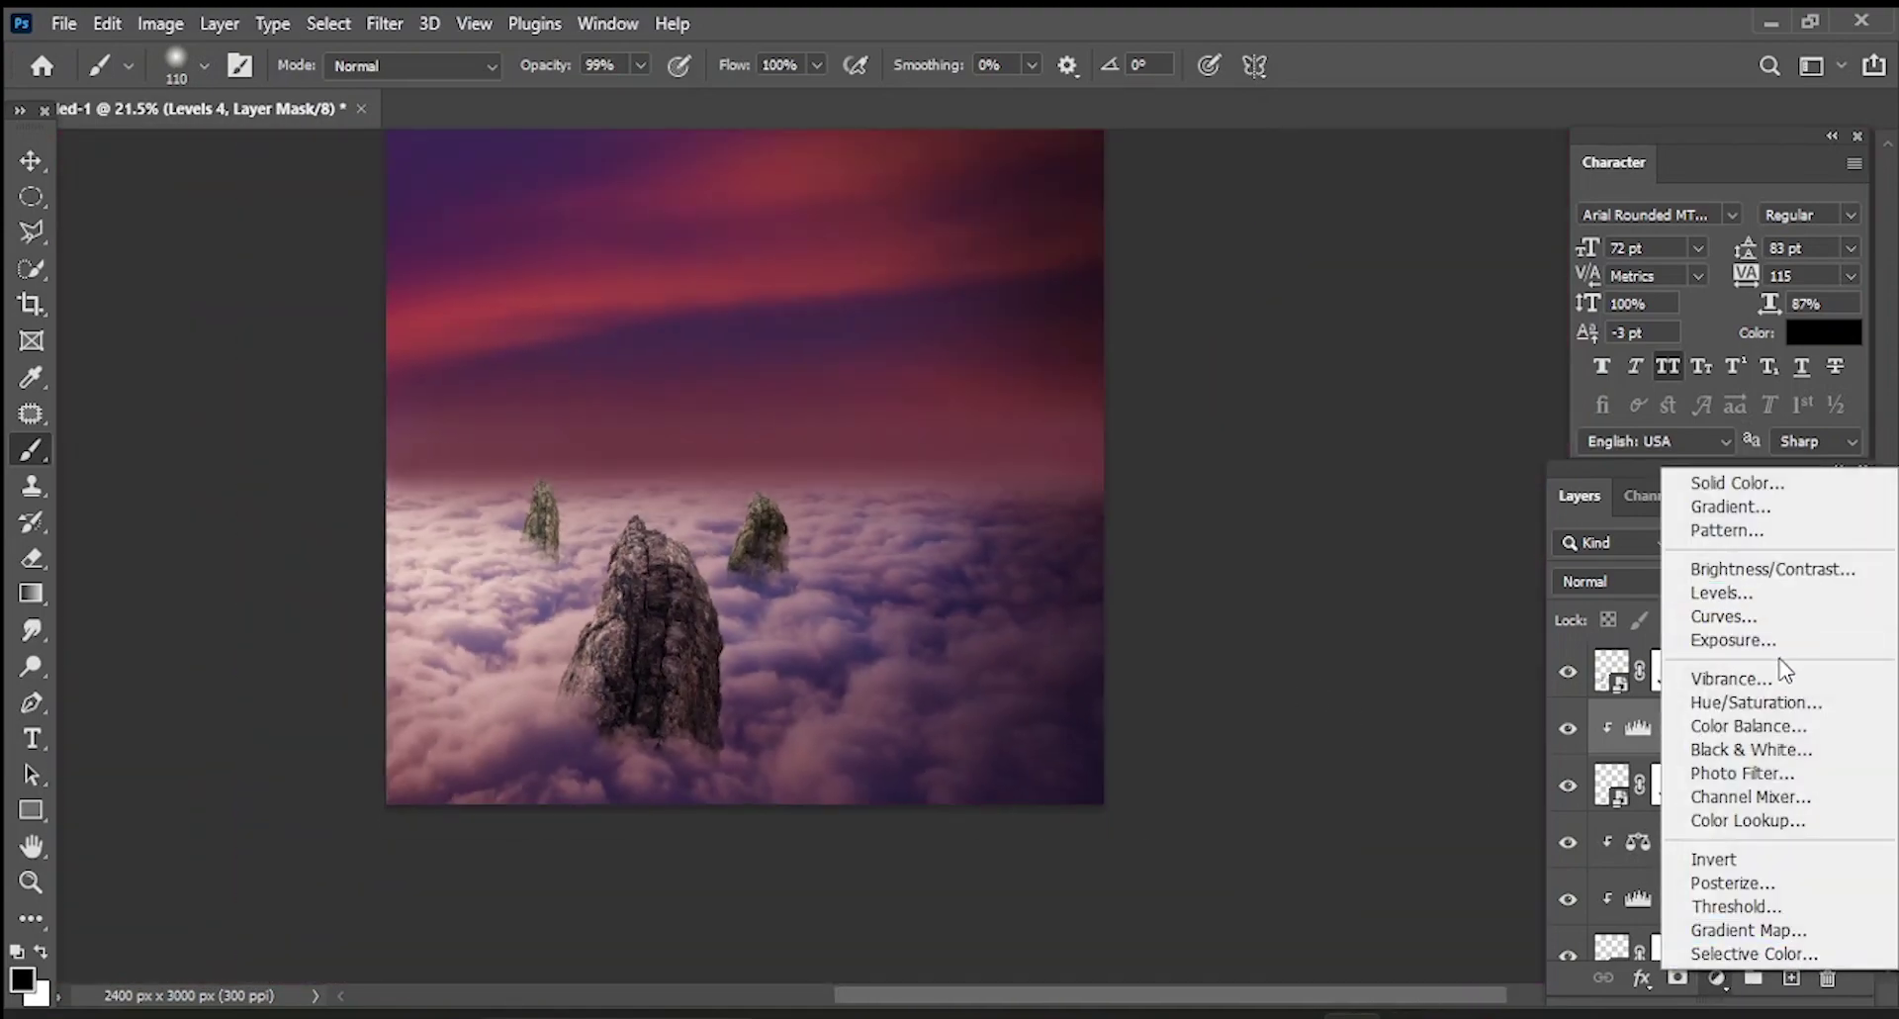
- Add a Color Balance adjustment to the right rock with Red +6 and Blue +19
left_click(1741, 730)
left_click_drag(1559, 633, 1564, 634)
left_click_drag(1559, 725, 1576, 728)
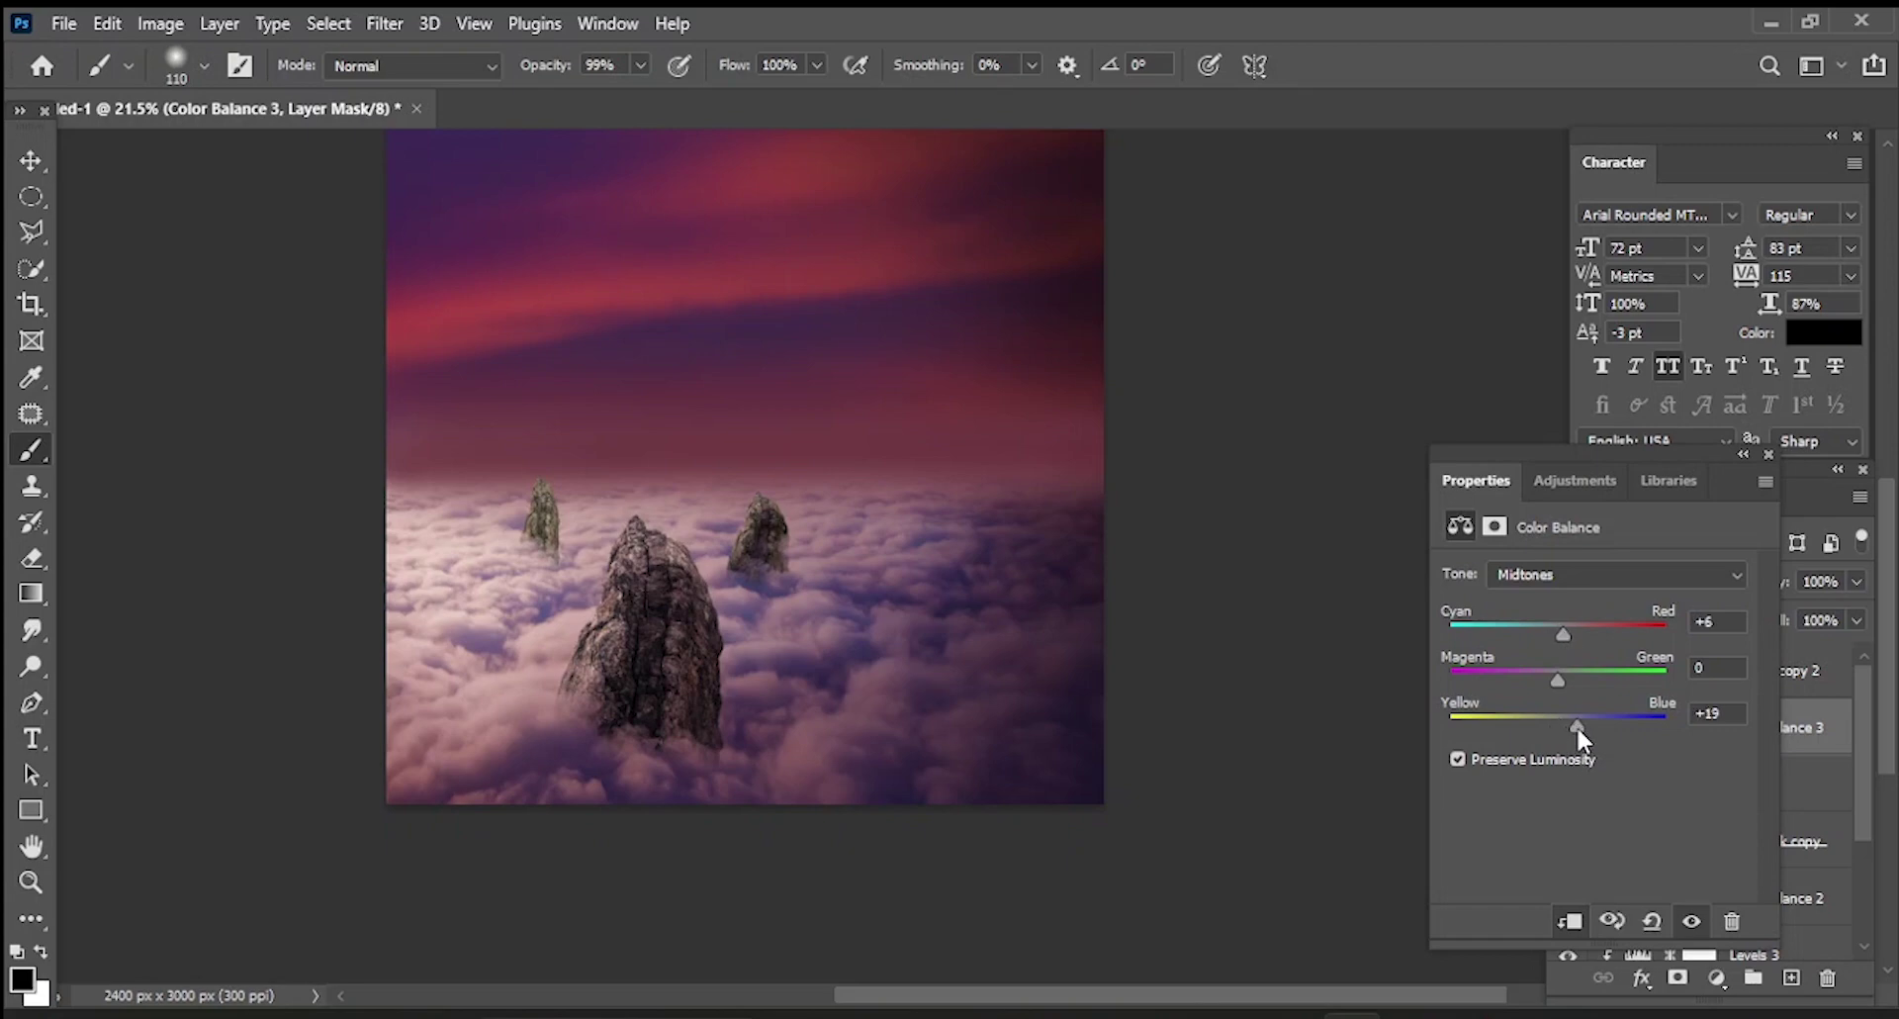
left_click(1769, 454)
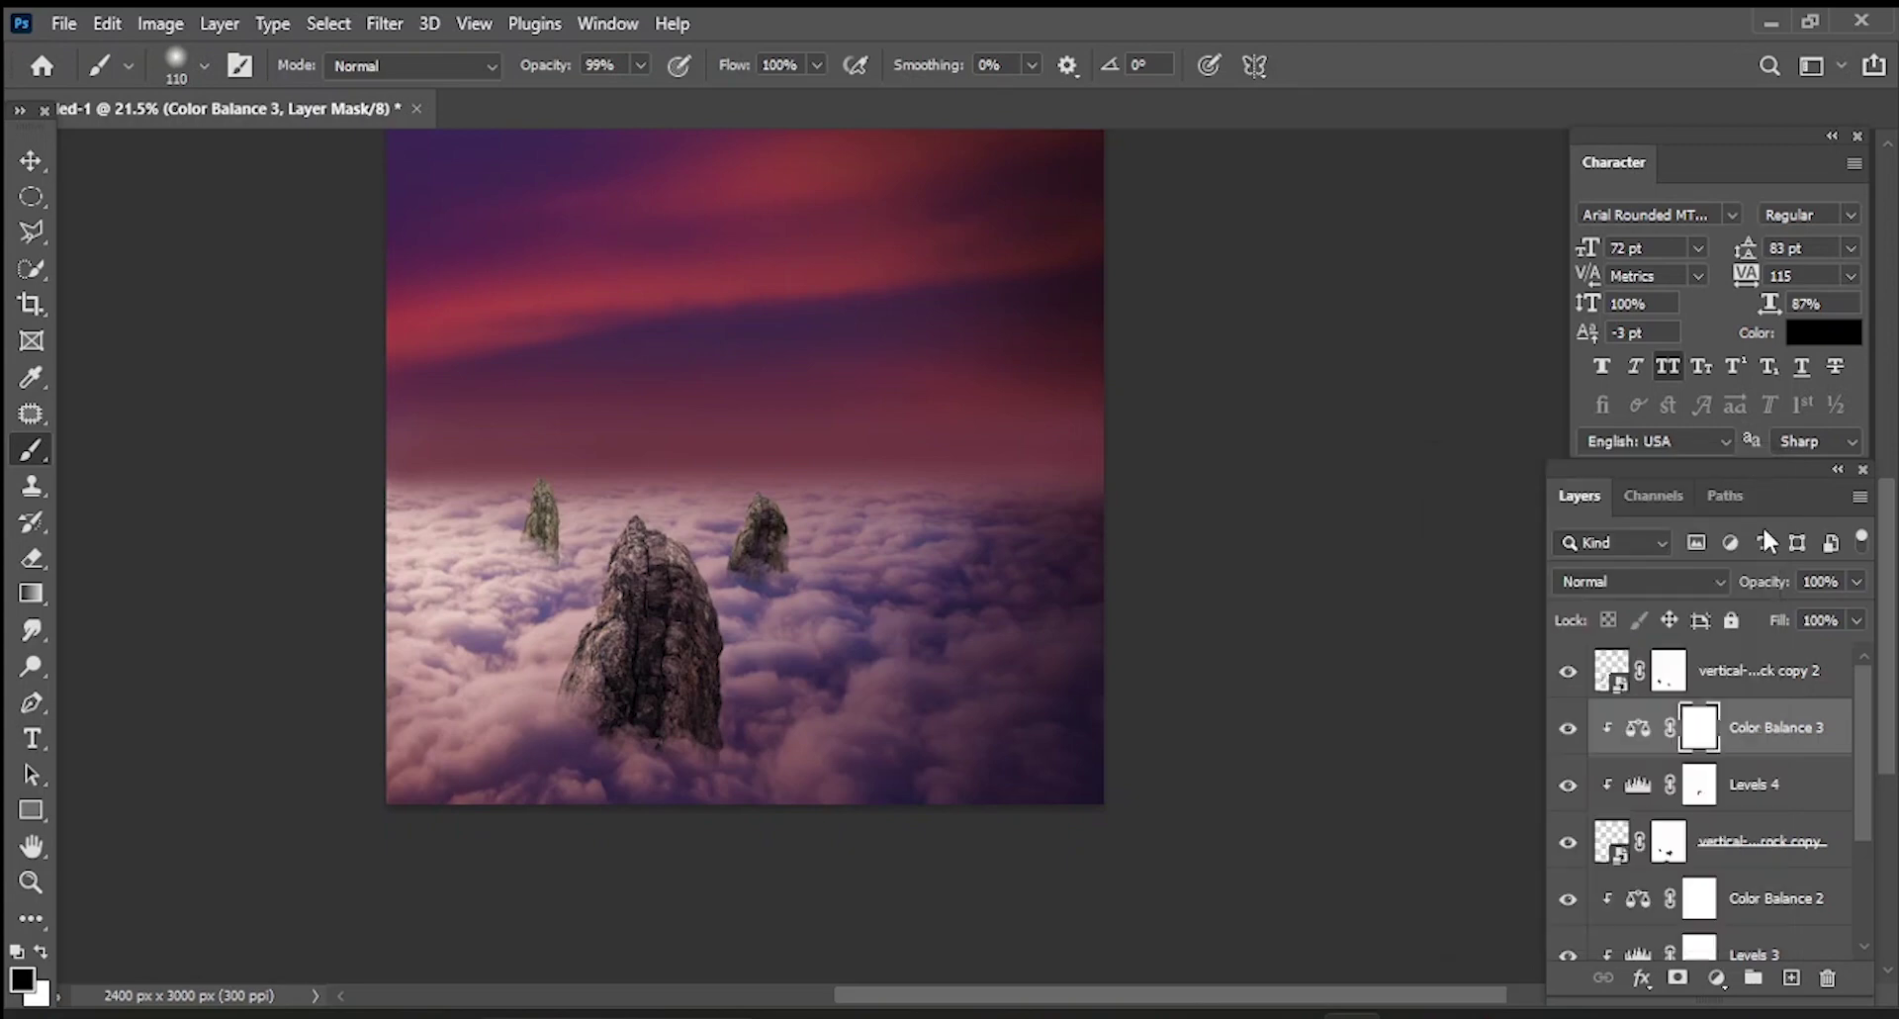
- On the copy 2 layer, add Levels with output highlights 200 and midtone 0.78
left_click(1672, 676)
left_click(1716, 977)
left_click(1702, 598)
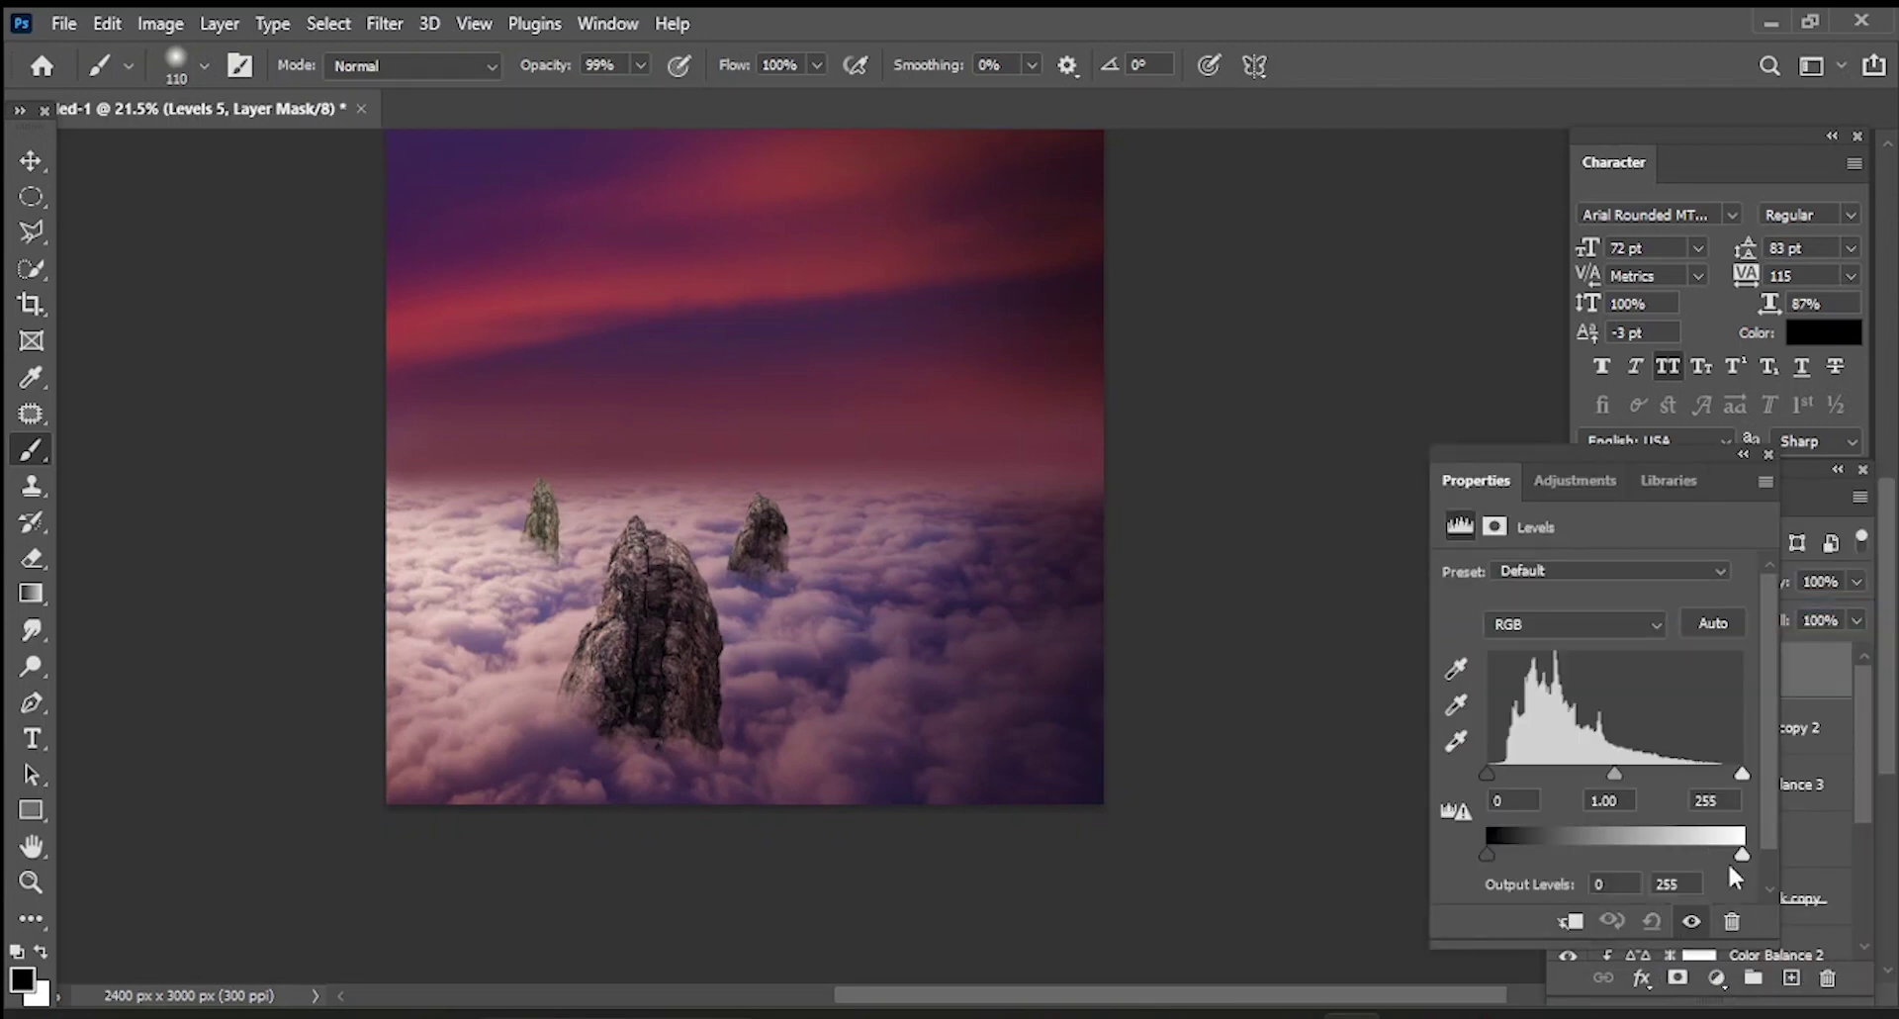
left_click_drag(1741, 852, 1686, 852)
left_click_drag(1614, 773, 1631, 773)
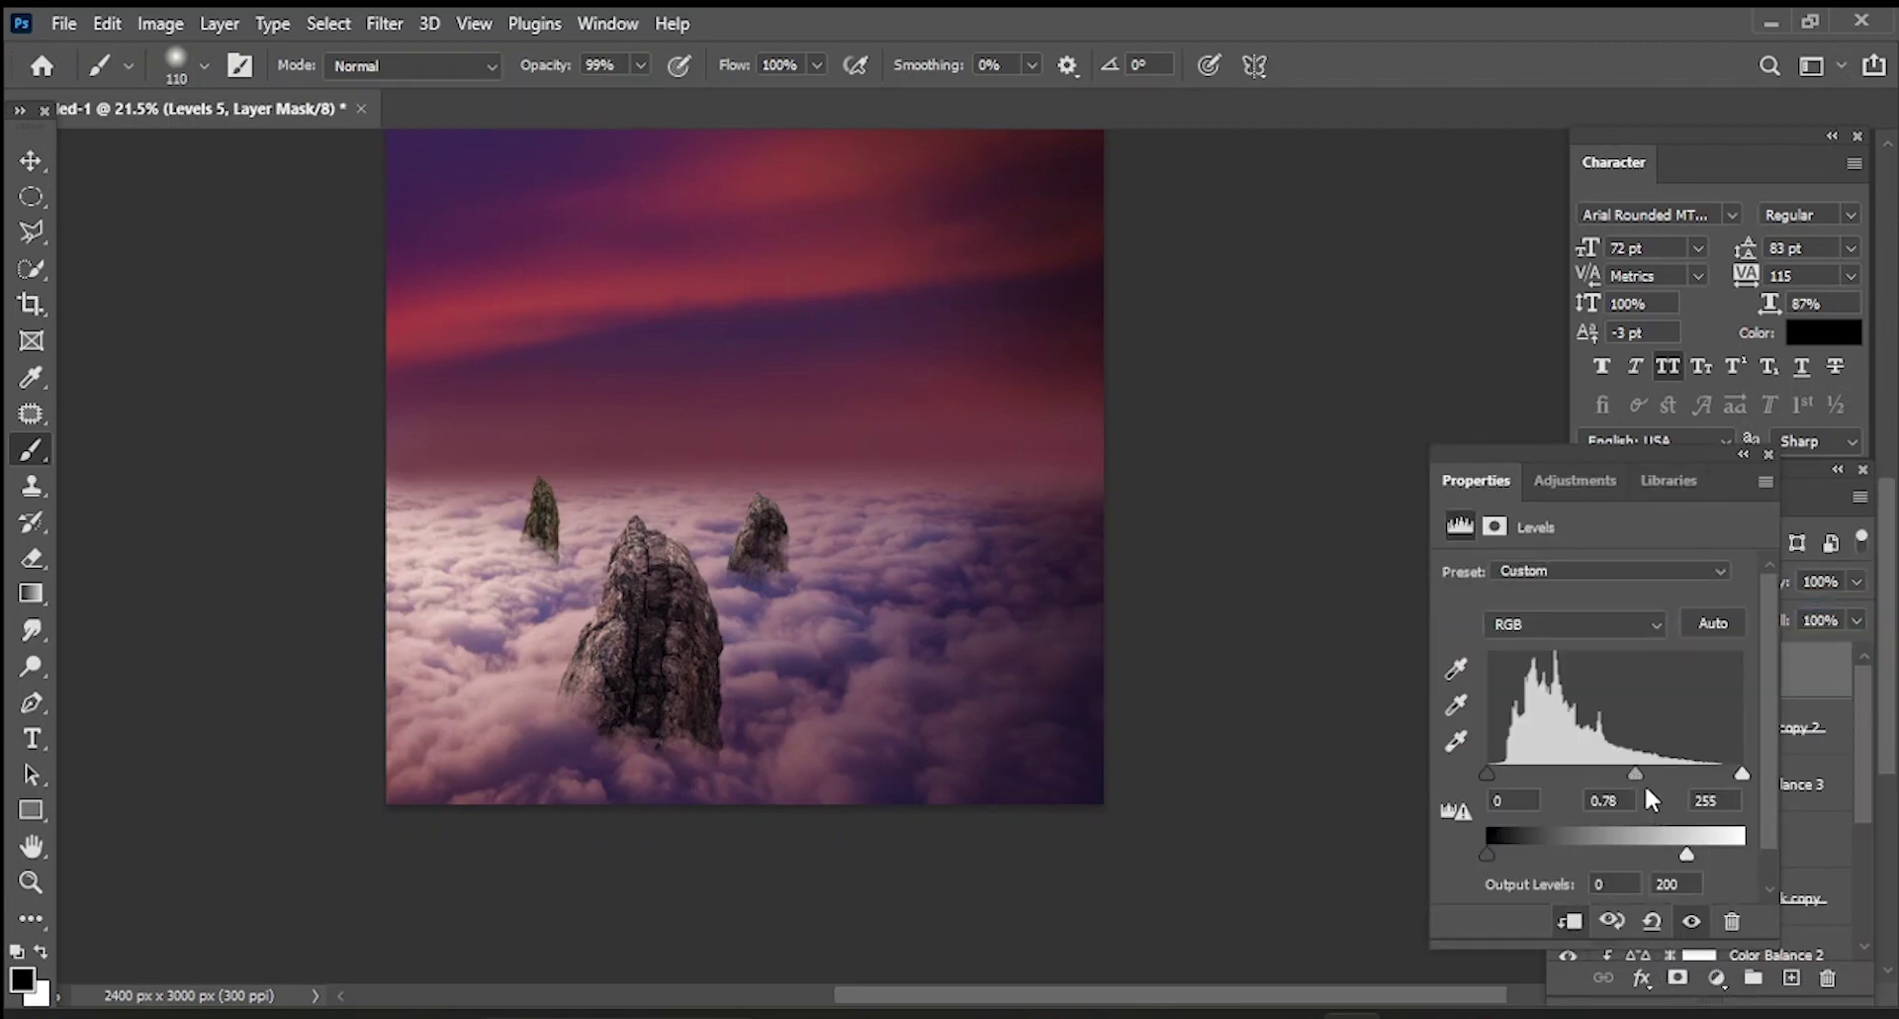
left_click(1758, 508)
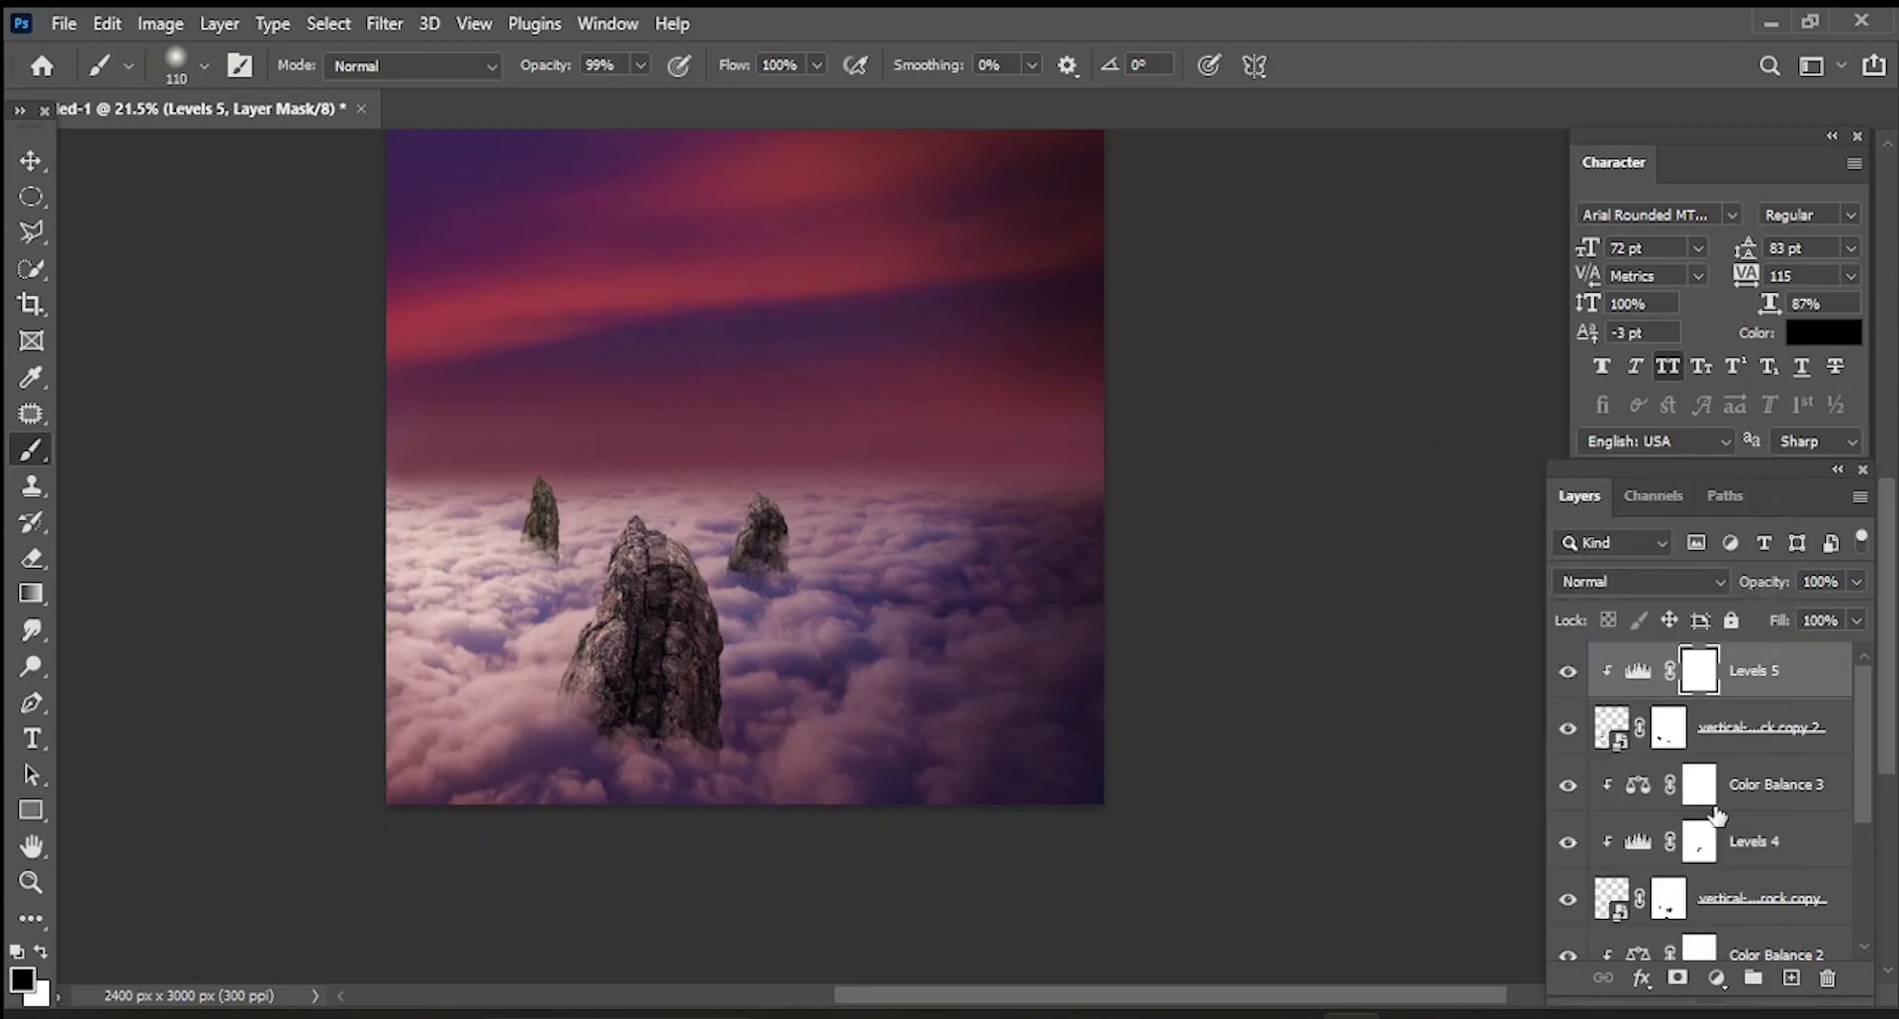
- Add a Color Balance adjustment to the left rock with Red +8 and Blue +29
left_click(1716, 977)
left_click(1737, 722)
left_click_drag(1557, 634, 1566, 634)
left_click_drag(1558, 725, 1581, 726)
scroll(525, 496, "up", 5)
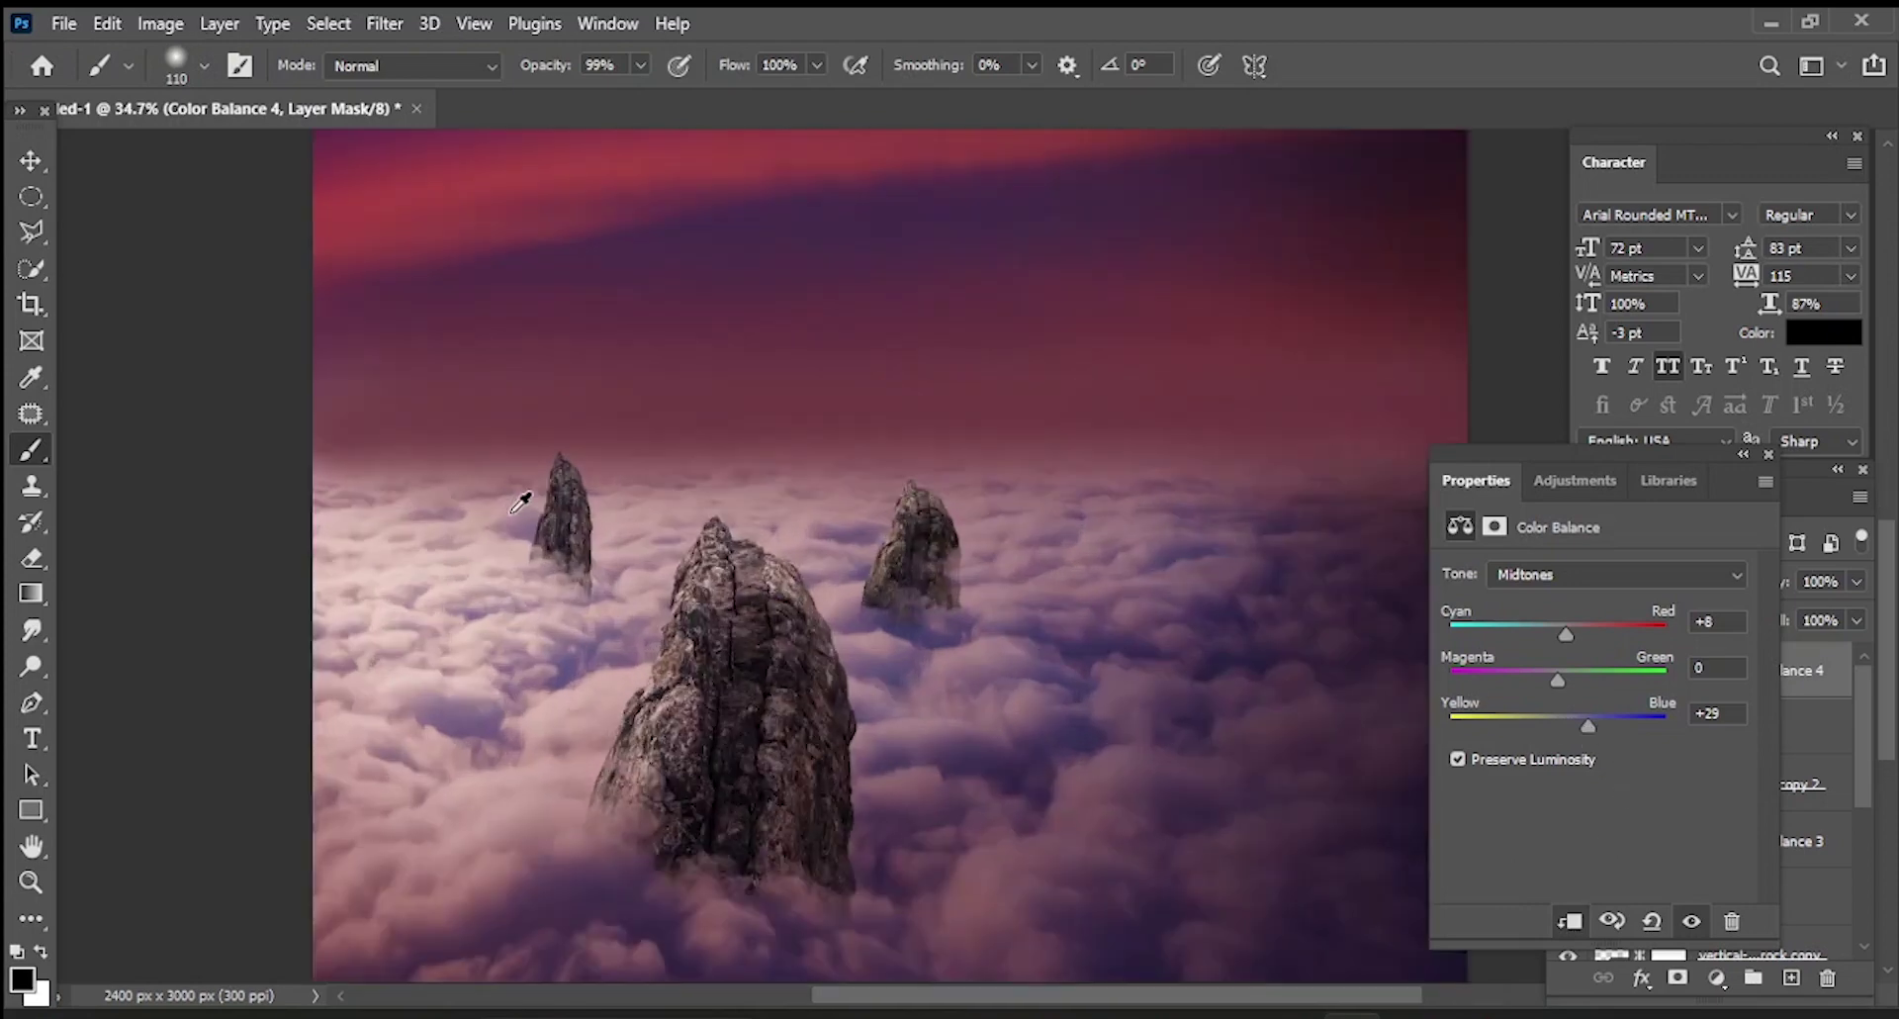
scroll(559, 521, "down", 2)
scroll(559, 521, "down", 4)
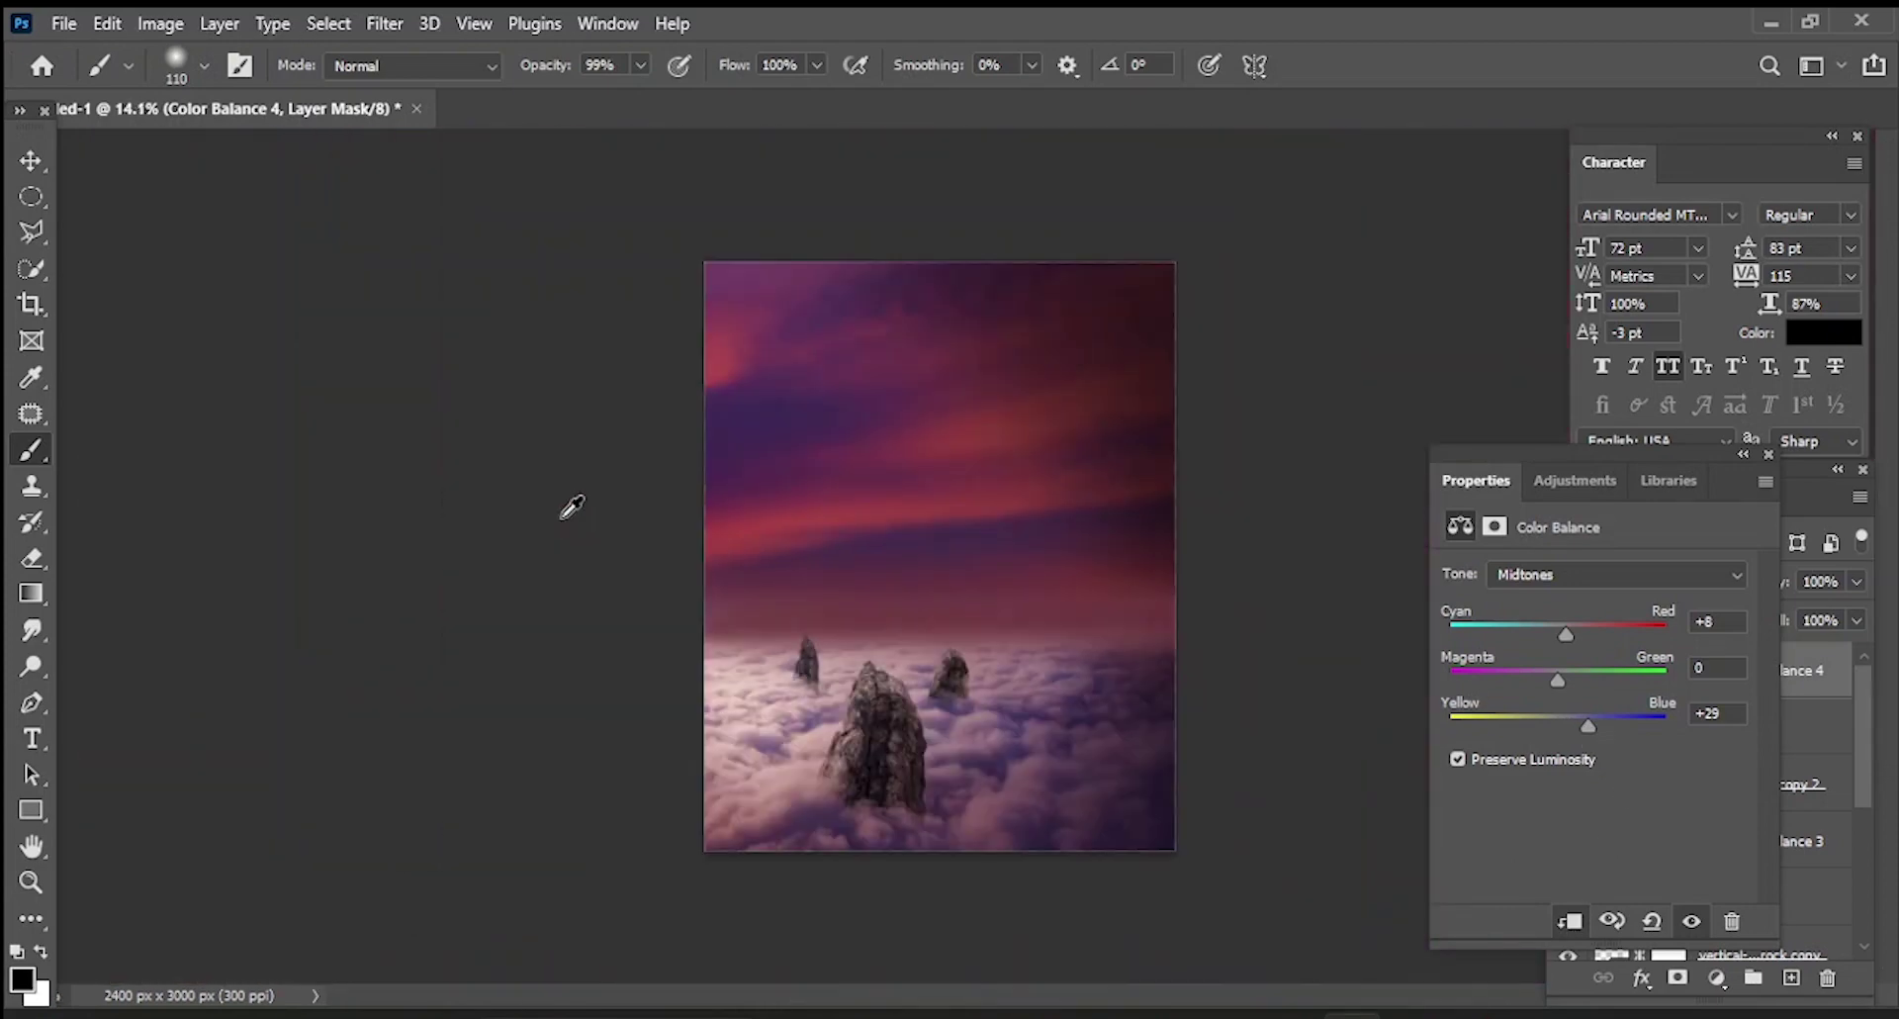
left_click(1768, 454)
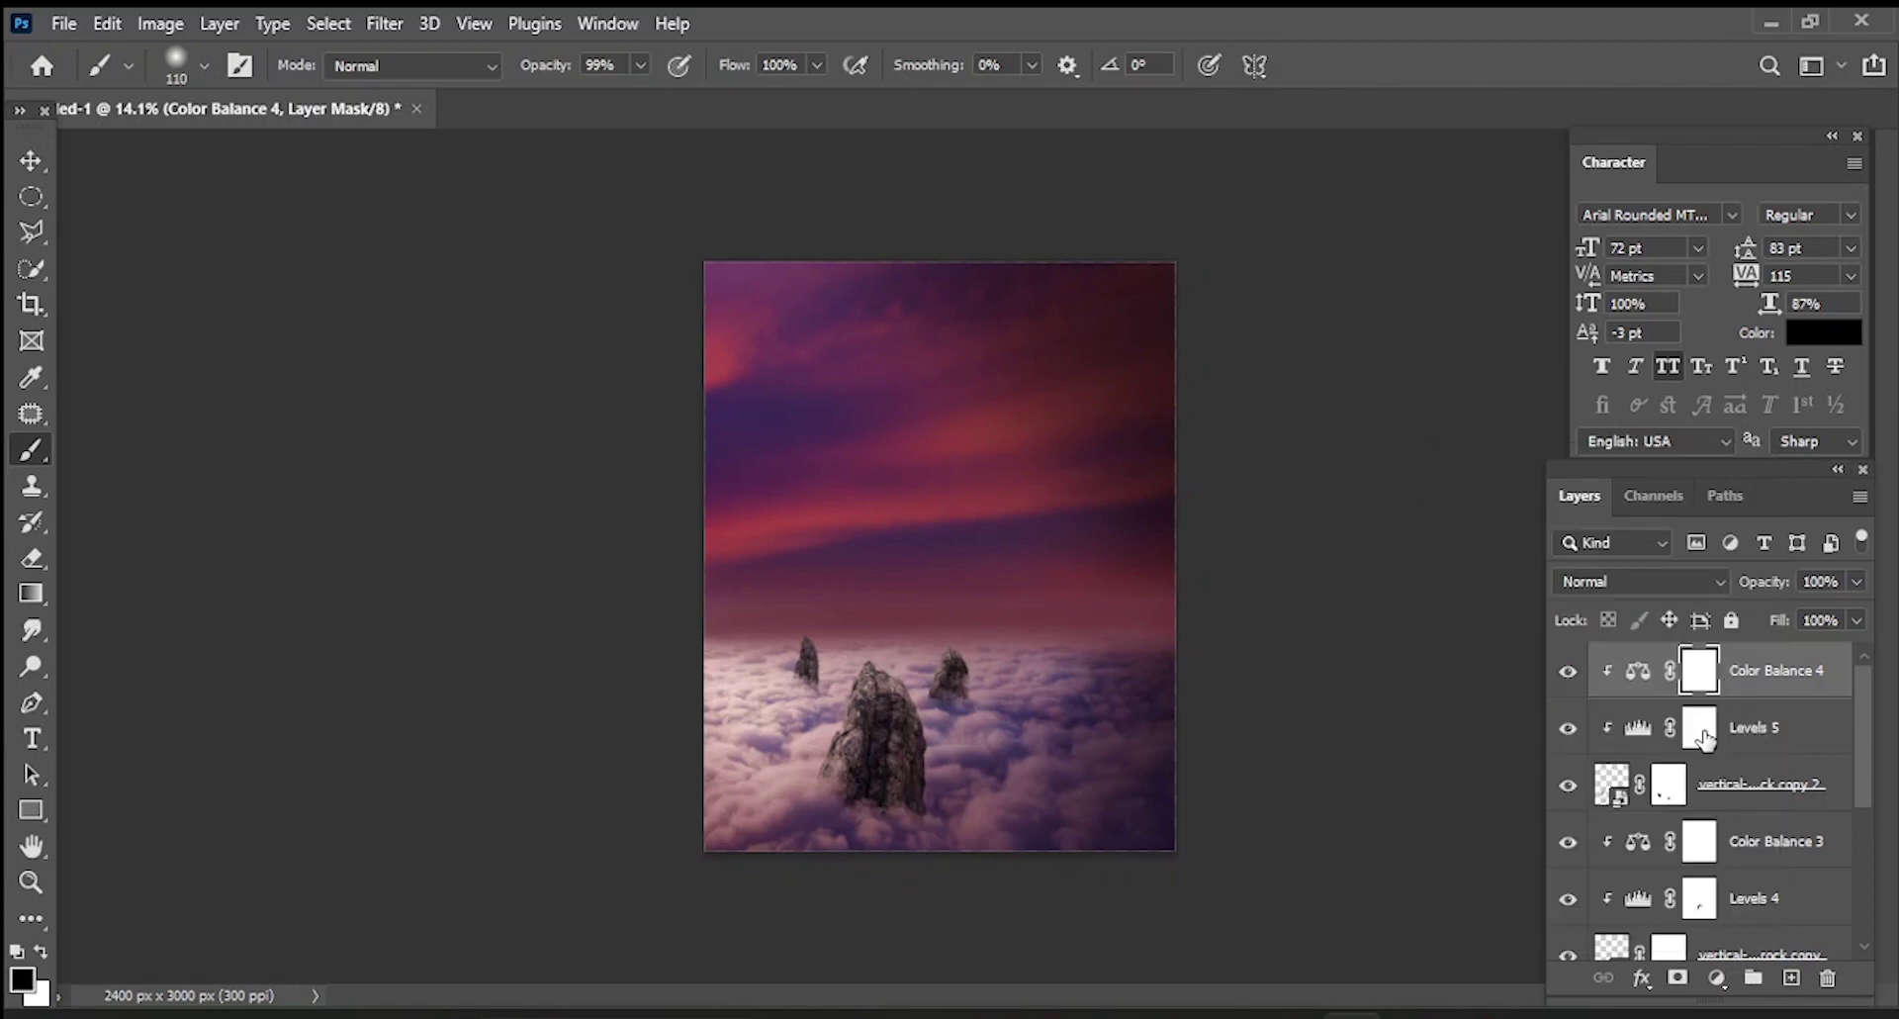
- Select the Levels 5 layer mask for painting
left_click(1700, 727)
scroll(701, 723, "up", 2)
scroll(700, 723, "up", 3)
scroll(727, 674, "up", 4)
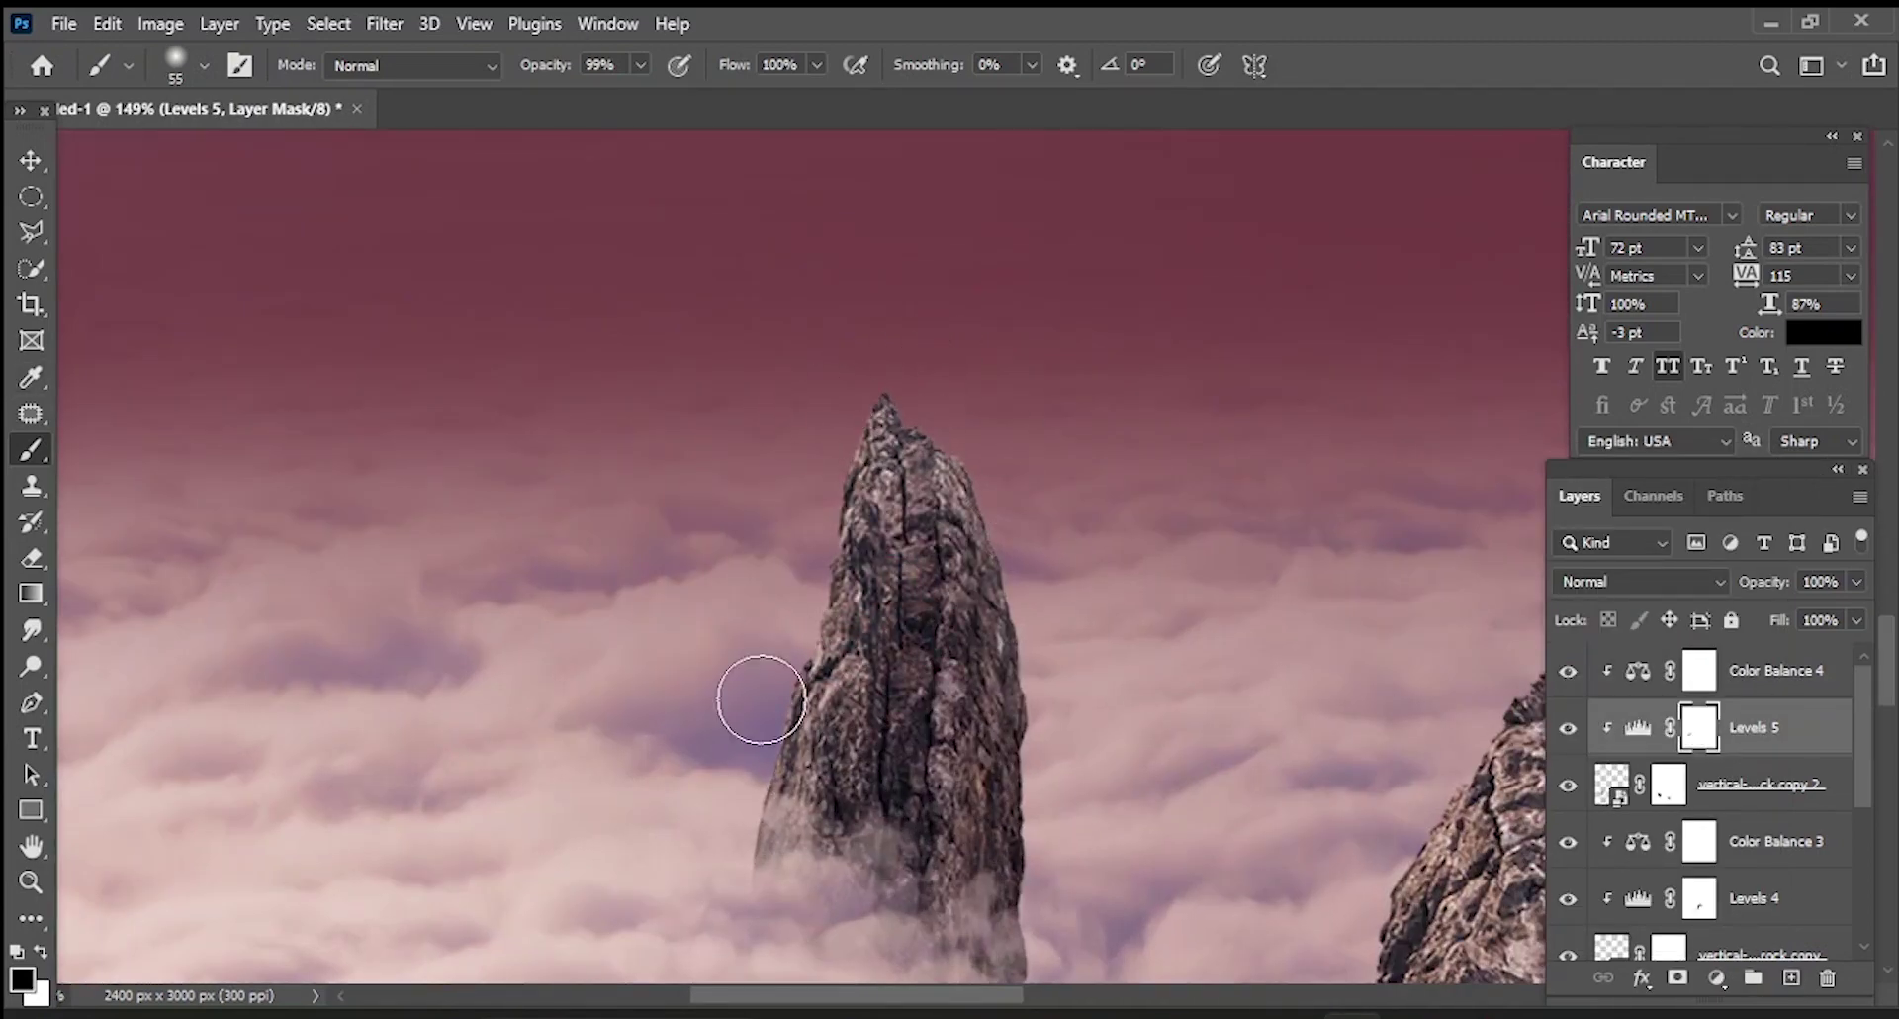
scroll(839, 658, "down", 5)
scroll(838, 658, "down", 3)
- Place the moon photo at the top of the layer stack and clip Color Balance 4 to the left rock
left_click(64, 23)
left_click(158, 572)
left_click(1333, 65)
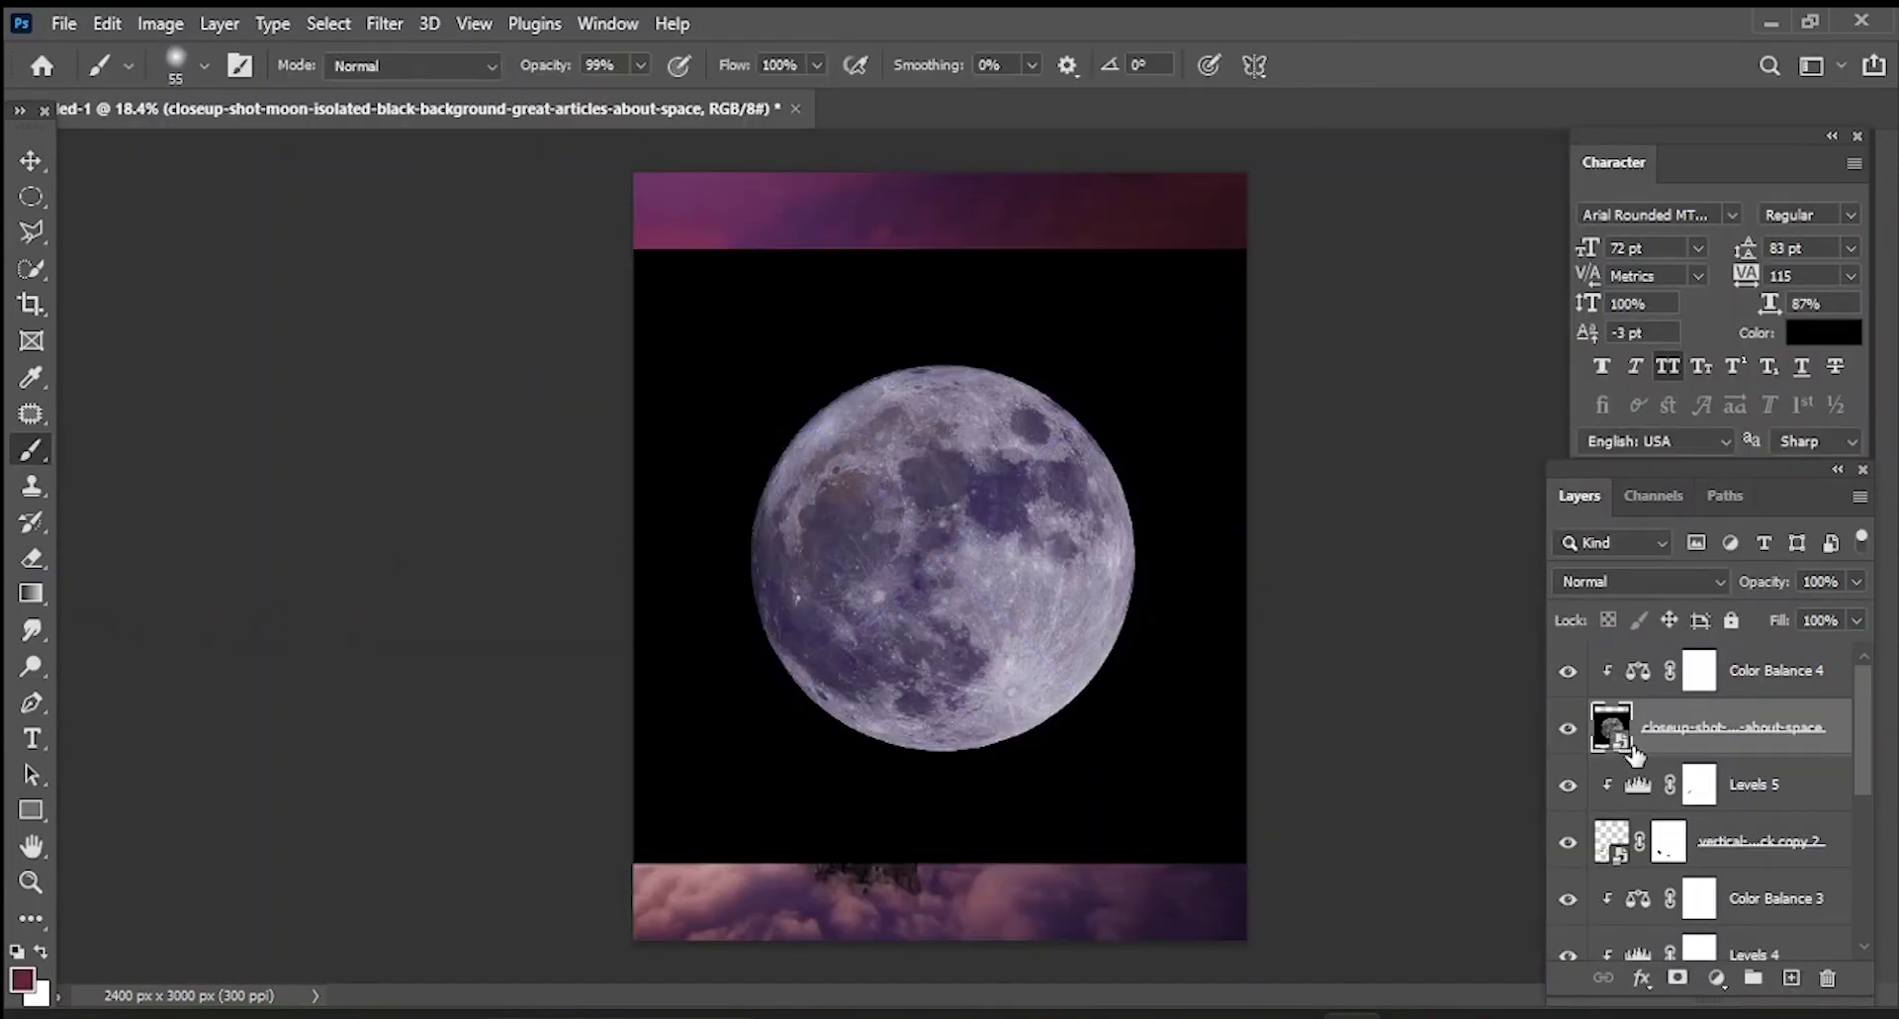
key("ctrl+bracketright")
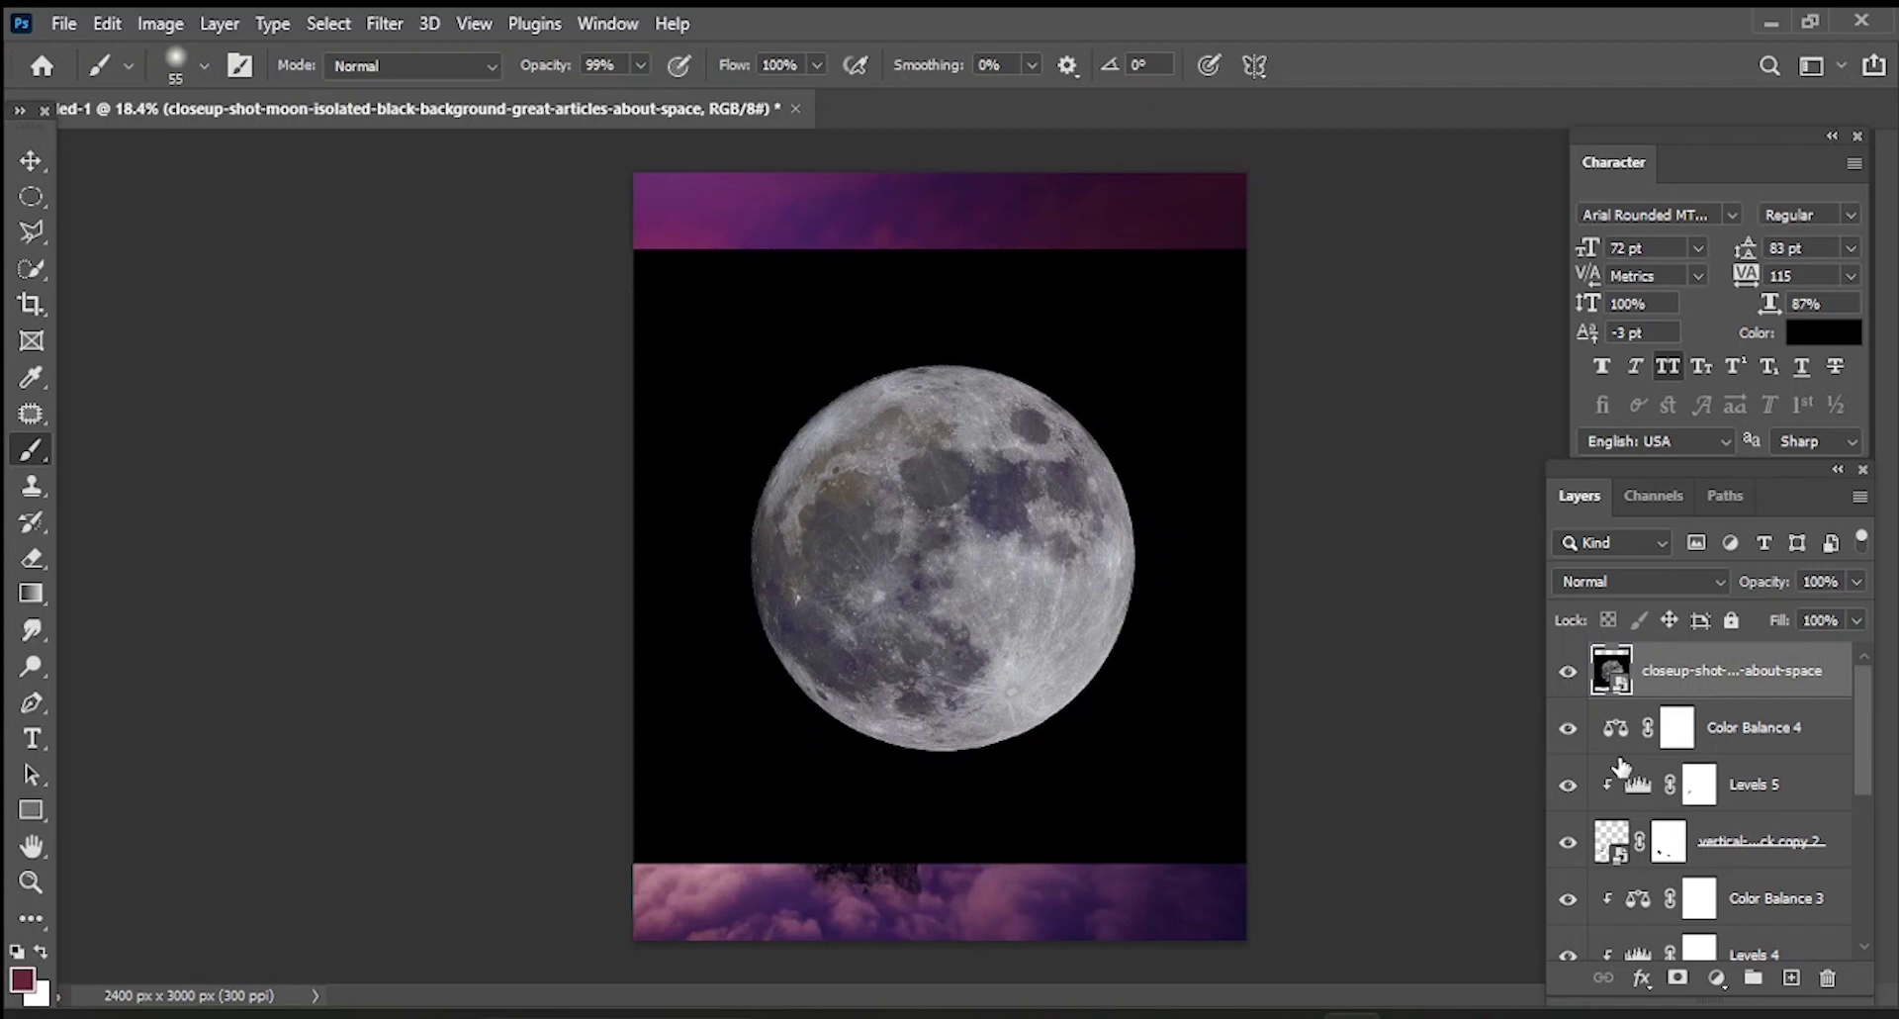
left_click(1624, 758, "alt")
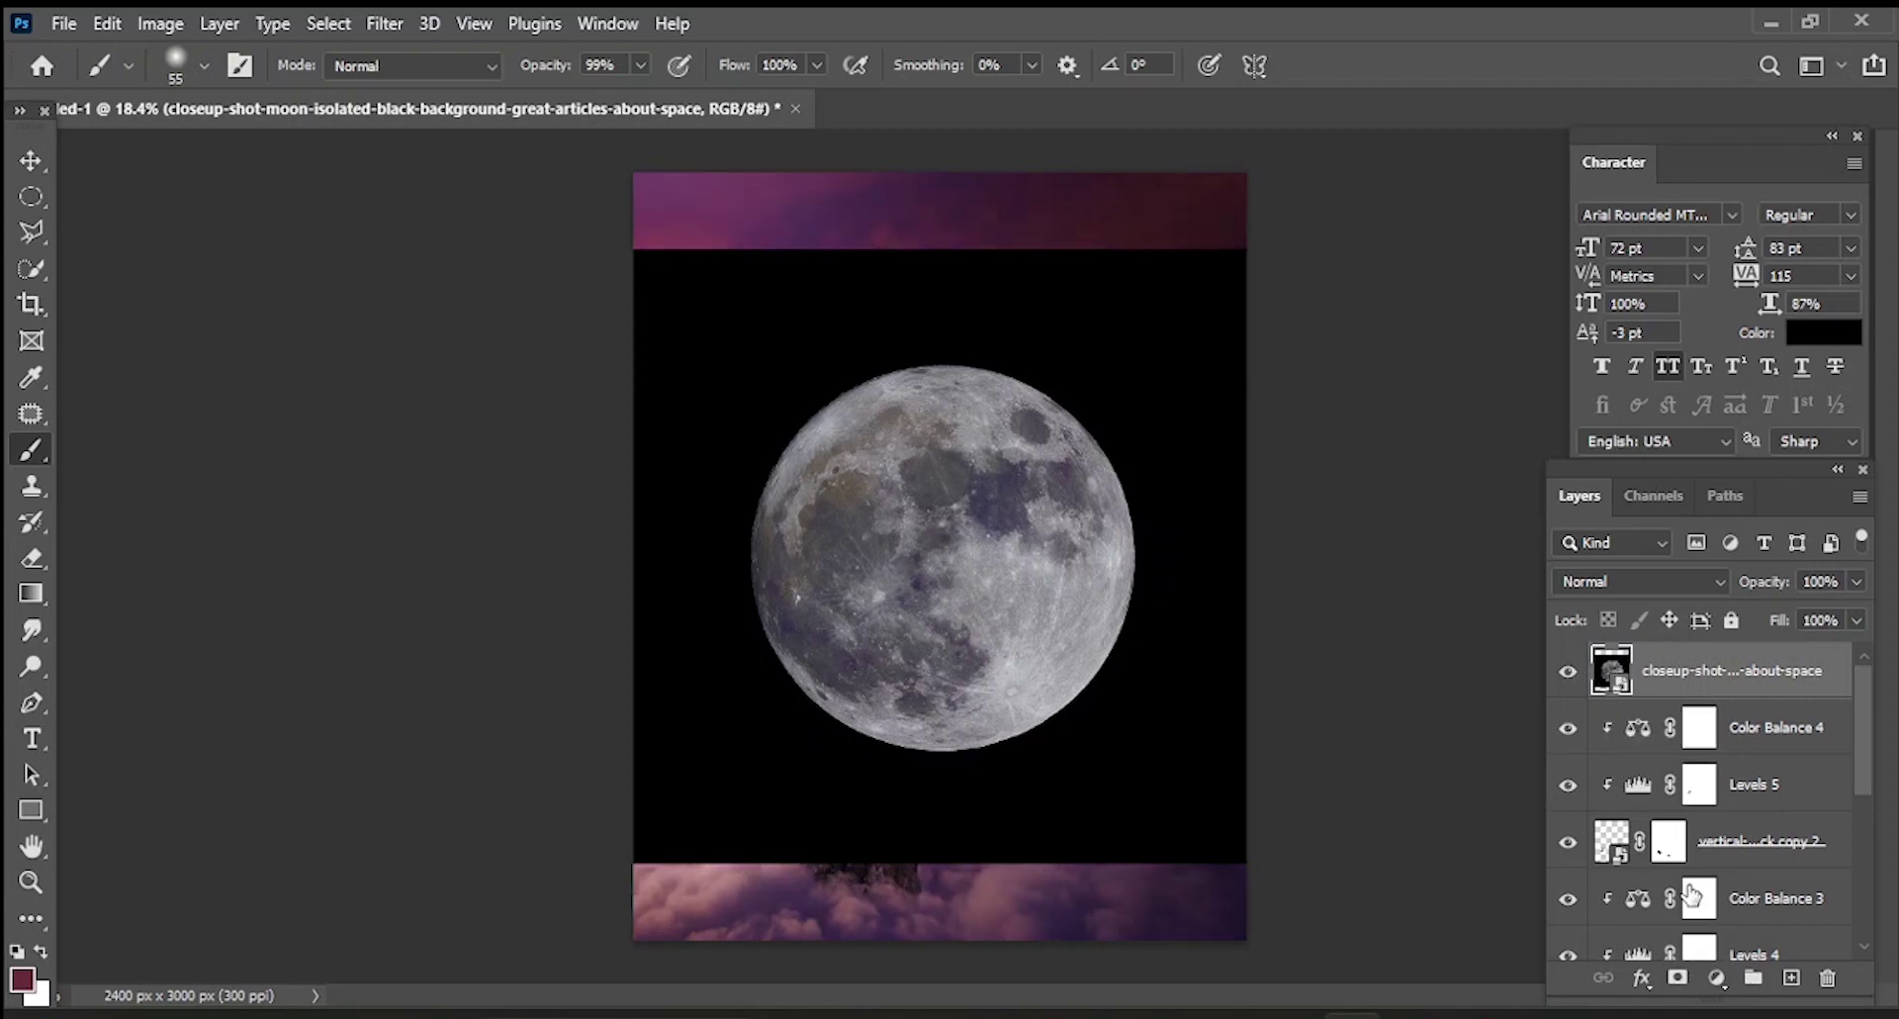
- Rasterize the moon layer and delete its black background selected with the Magic Wand
right_click(30, 268)
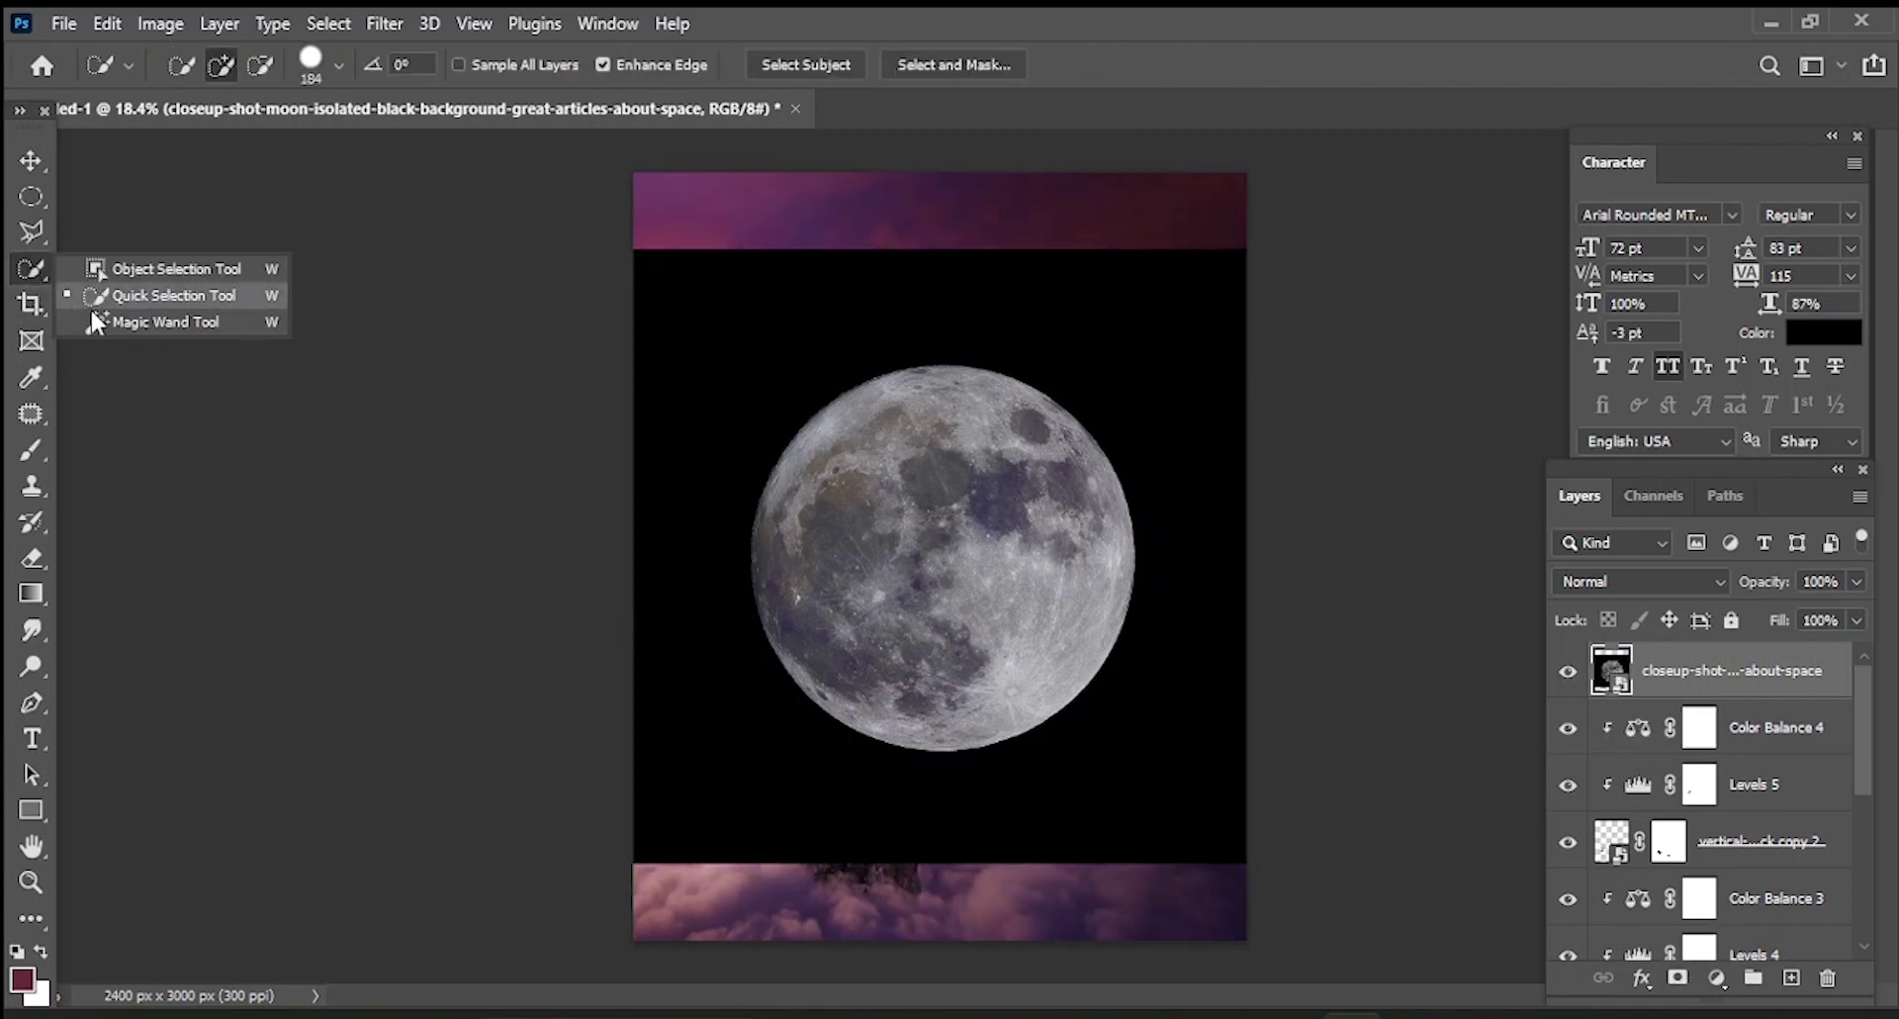
left_click(139, 322)
left_click(735, 414)
right_click(1702, 673)
left_click(1417, 547)
key("Delete")
key("ctrl+d")
- Move the moon to the upper-left sky and enlarge it to about 122%
left_click(31, 162)
left_click_drag(1006, 591, 843, 387)
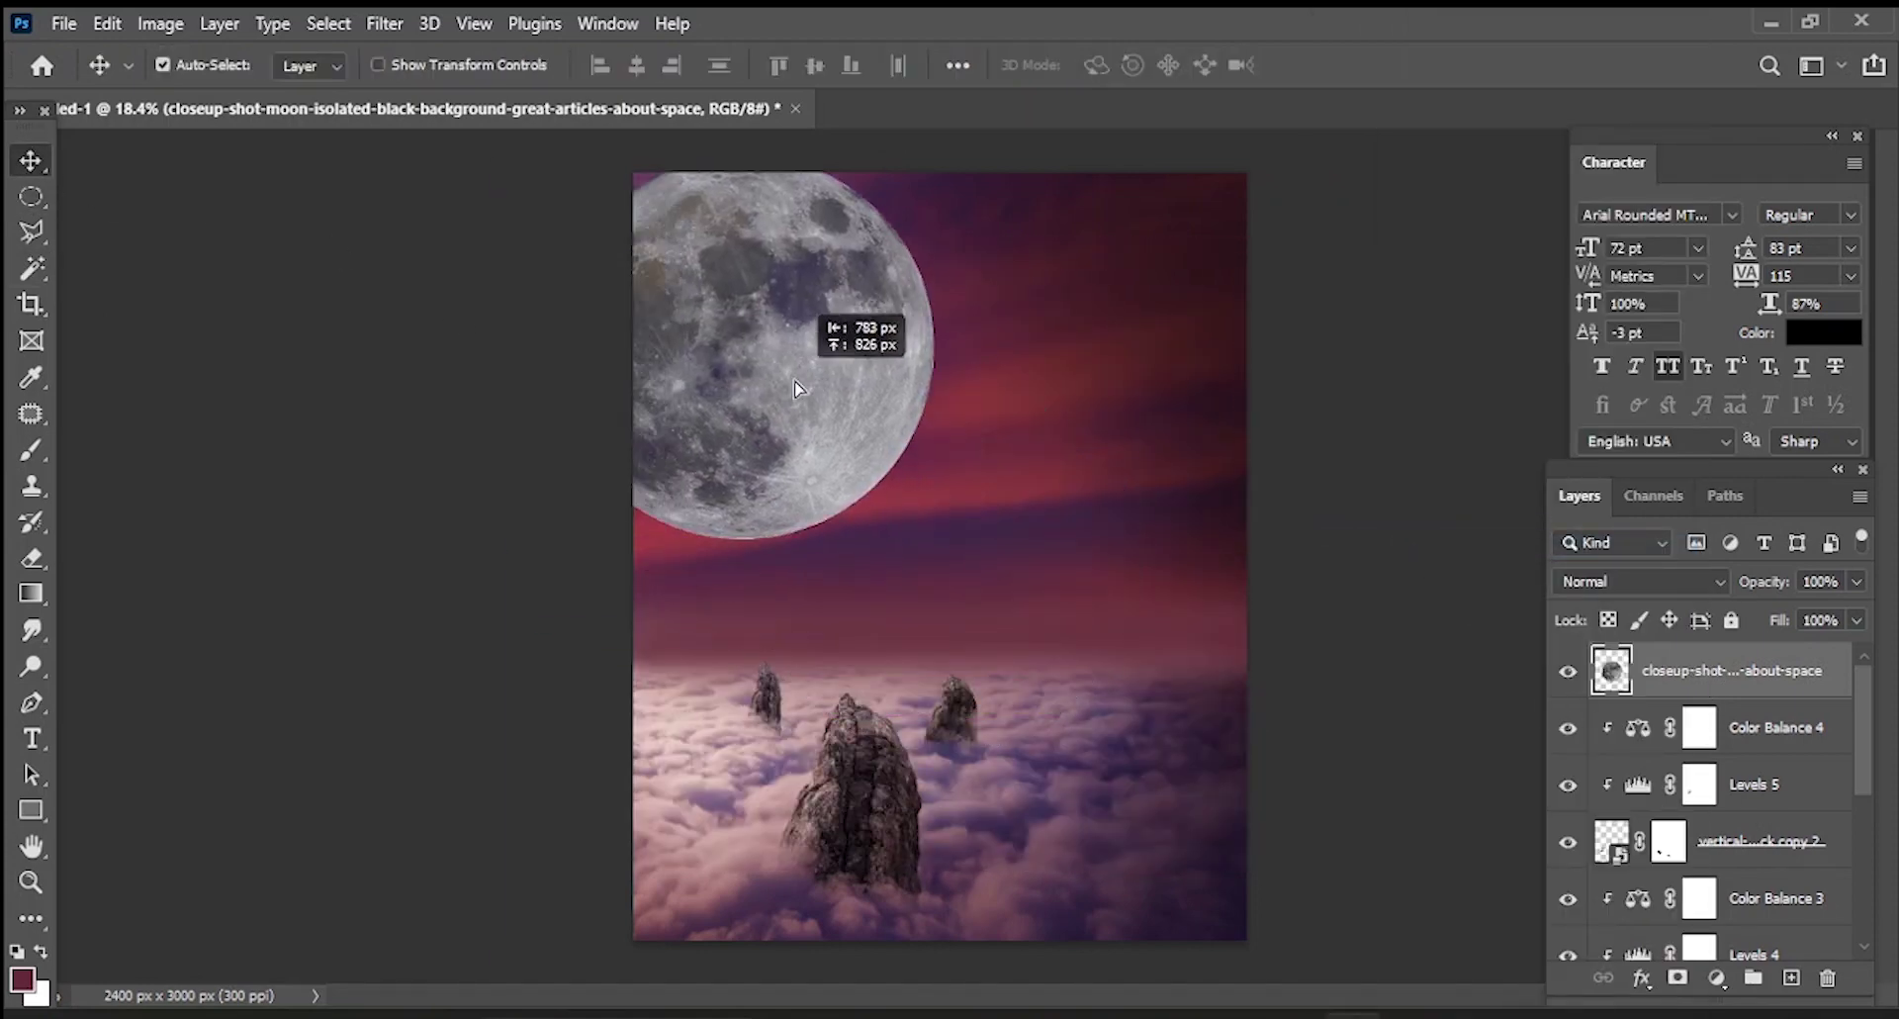
key("ctrl+t")
left_click_drag(933, 539, 1039, 650)
left_click_drag(899, 534, 831, 517)
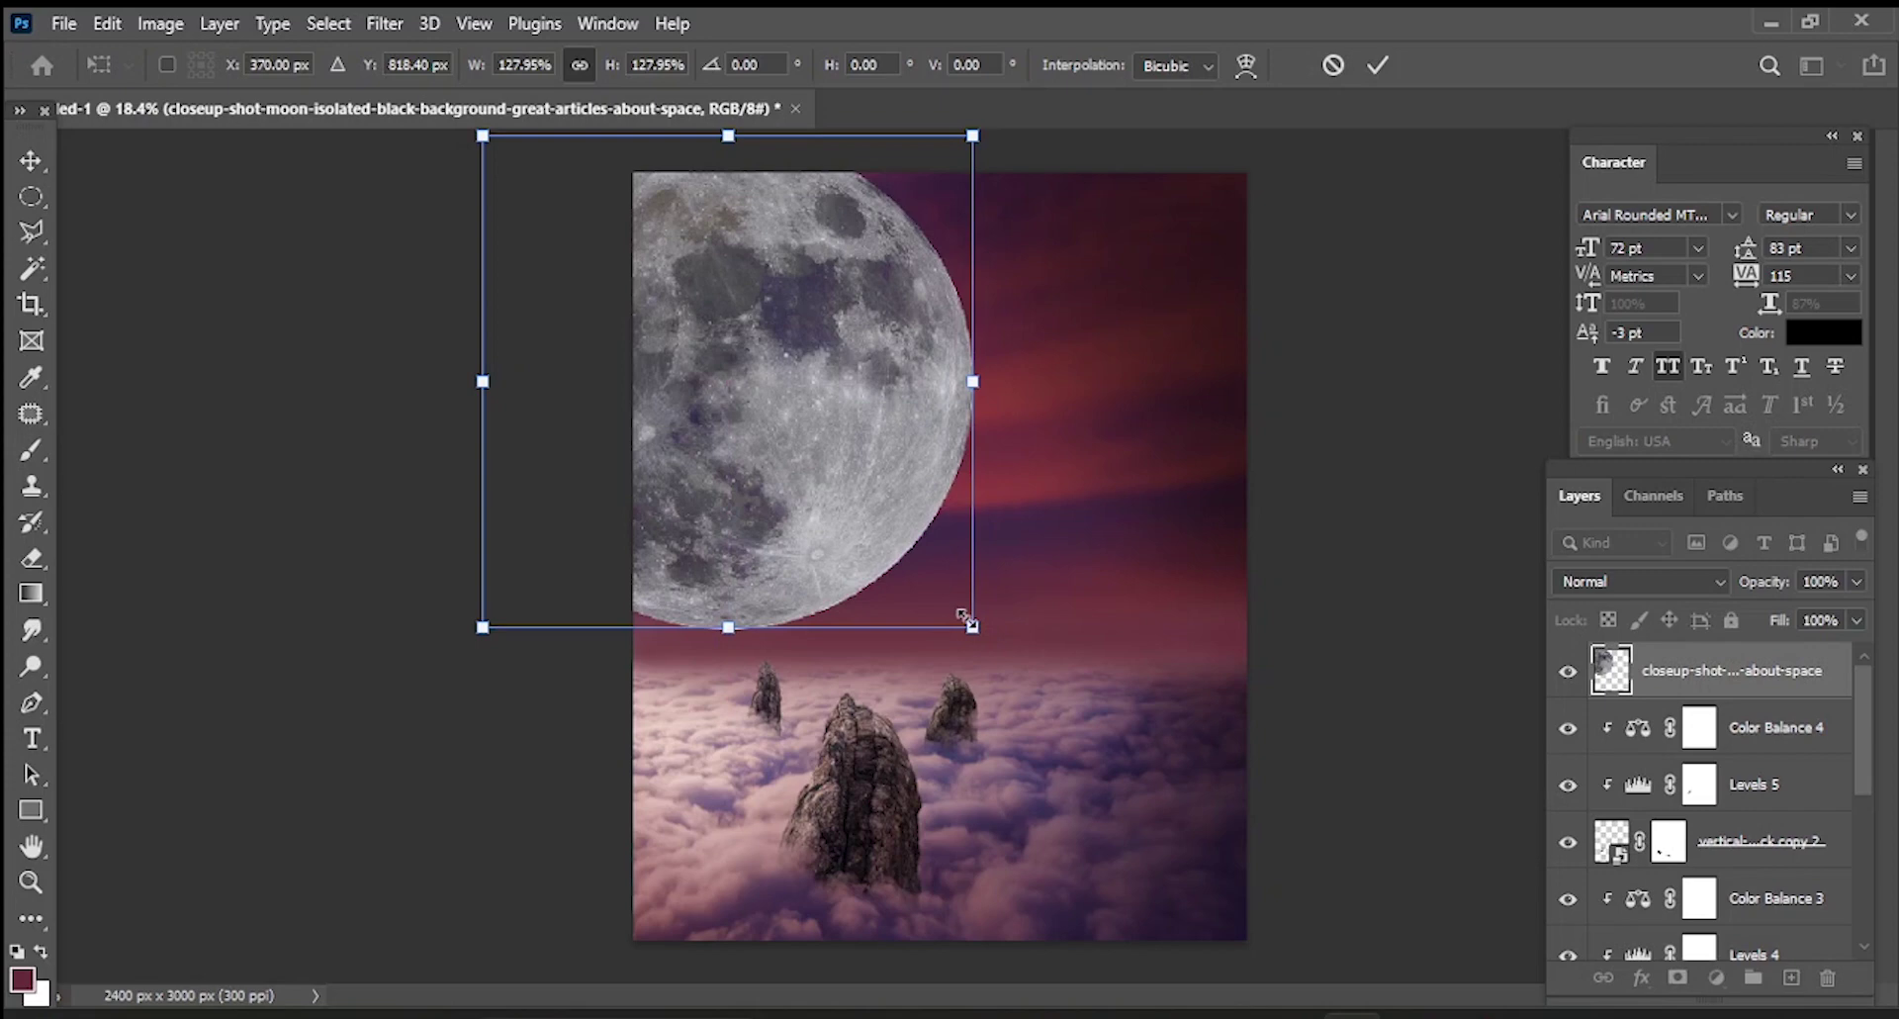
left_click_drag(964, 619, 942, 594)
left_click_drag(779, 475, 817, 476)
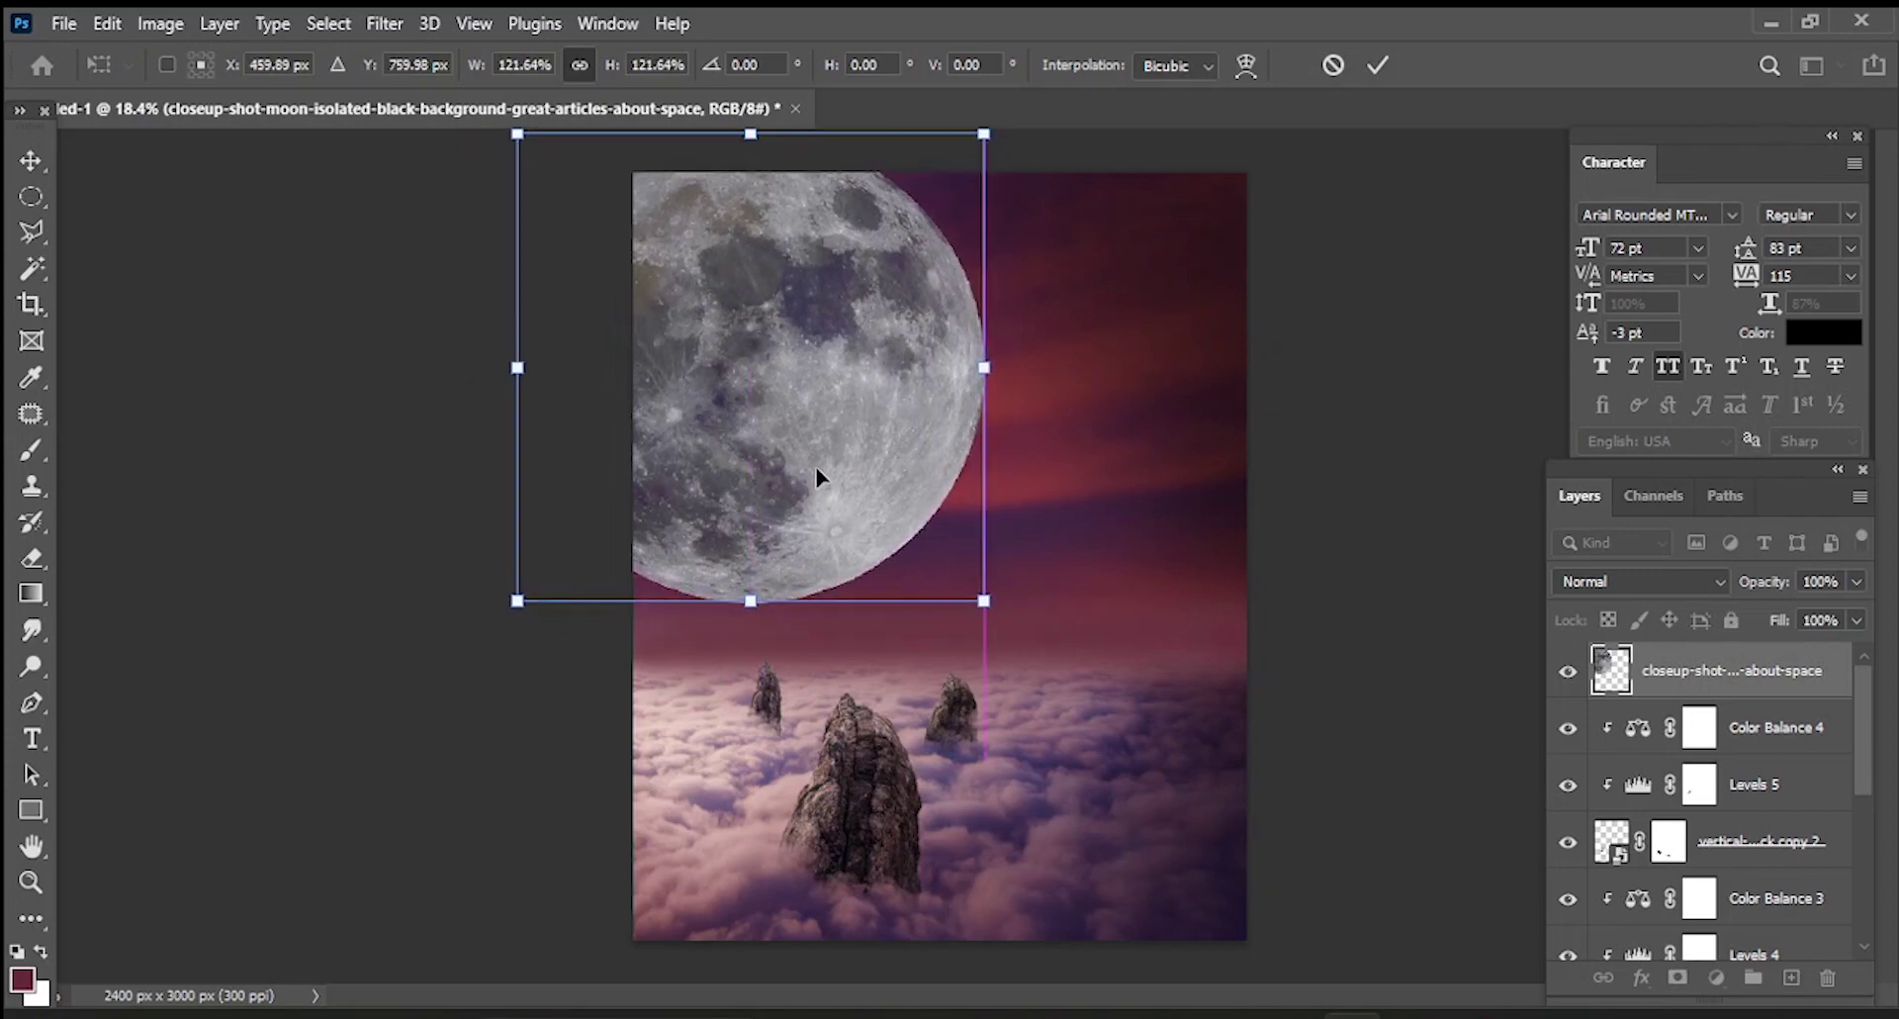
left_click(1378, 65)
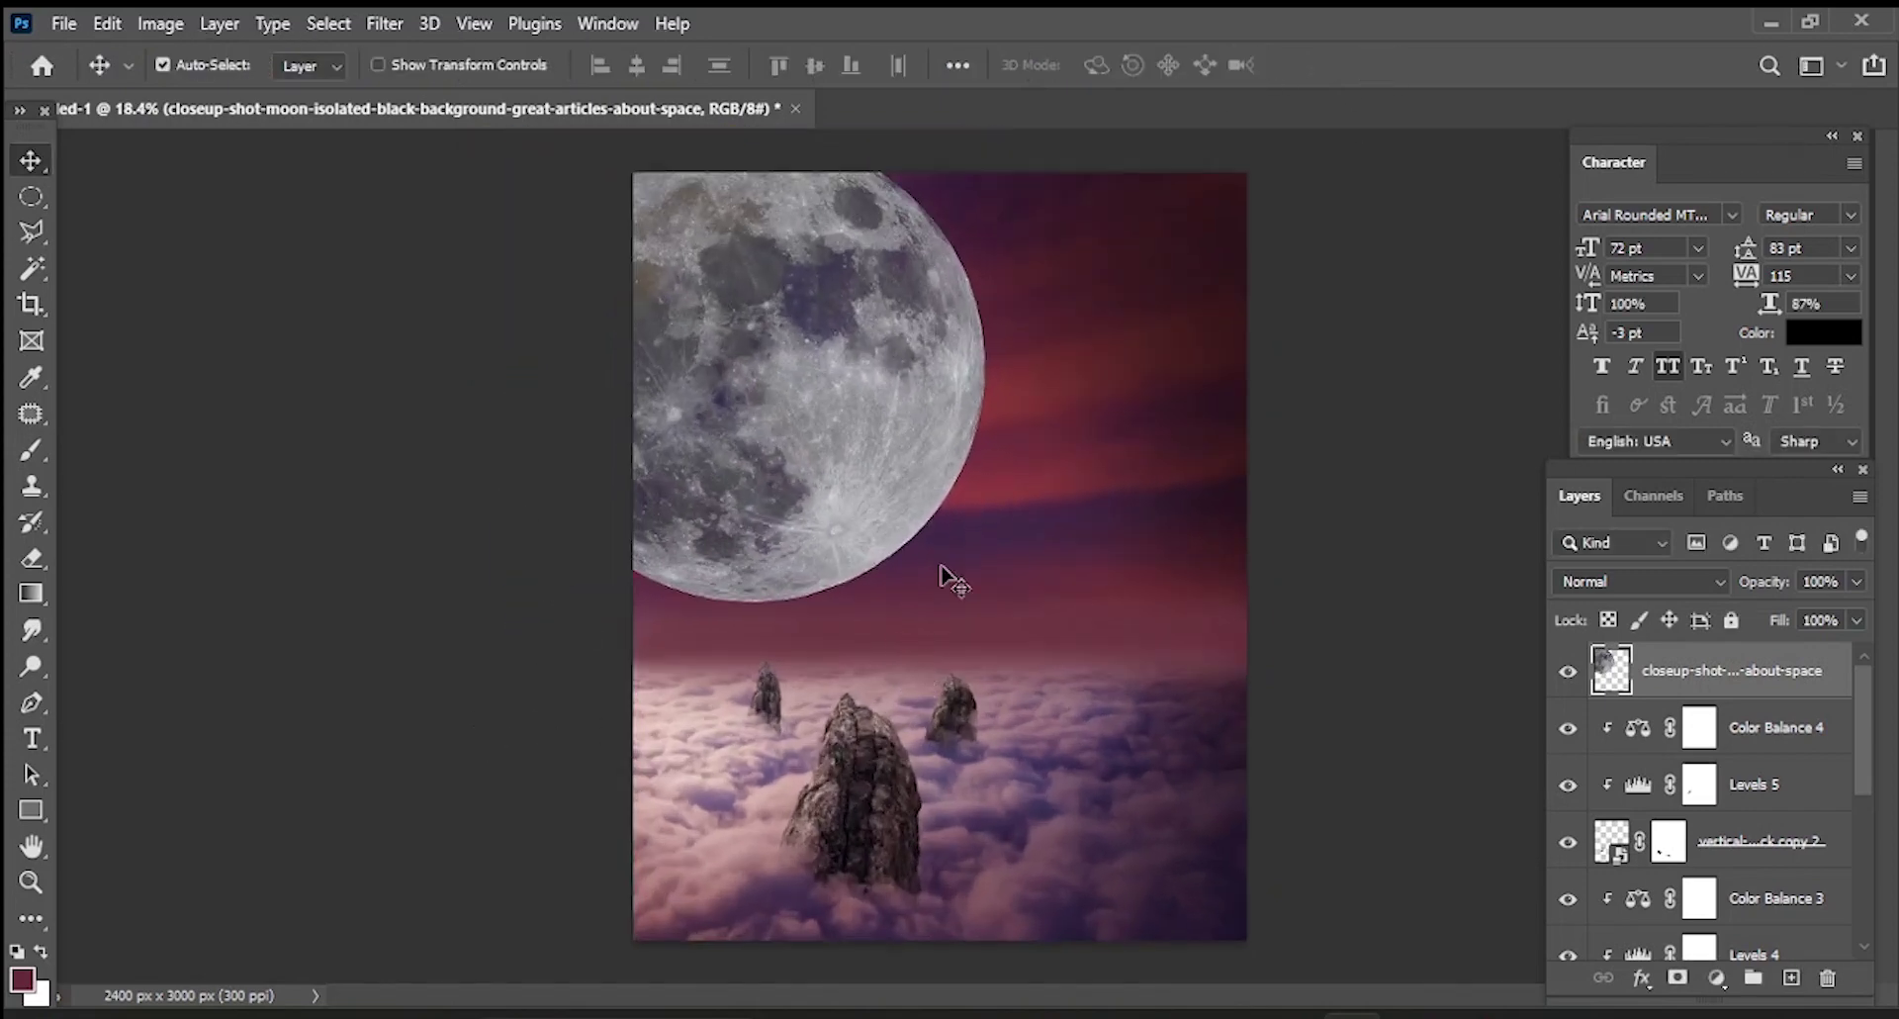
- Give the moon a soft white Outer Glow with spread 0, smaller size and wider range
right_click(1783, 663)
left_click(1510, 45)
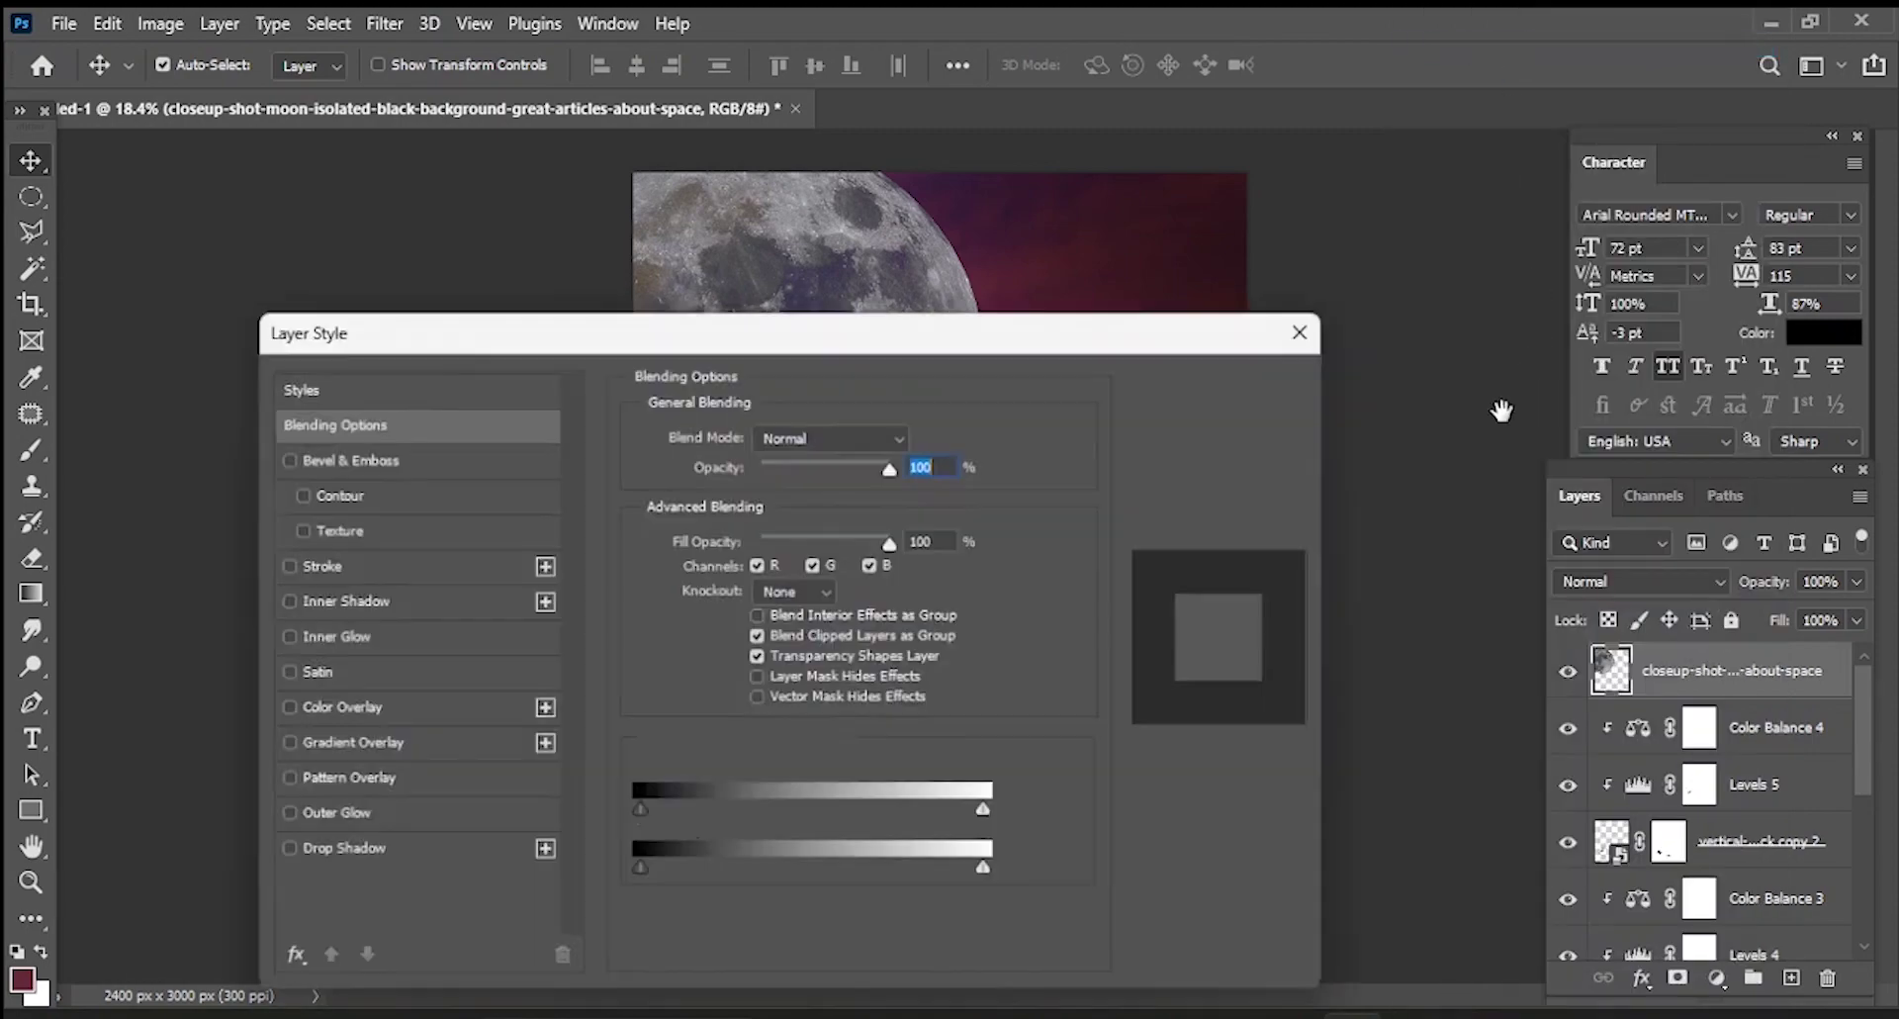
left_click_drag(903, 326, 1750, 216)
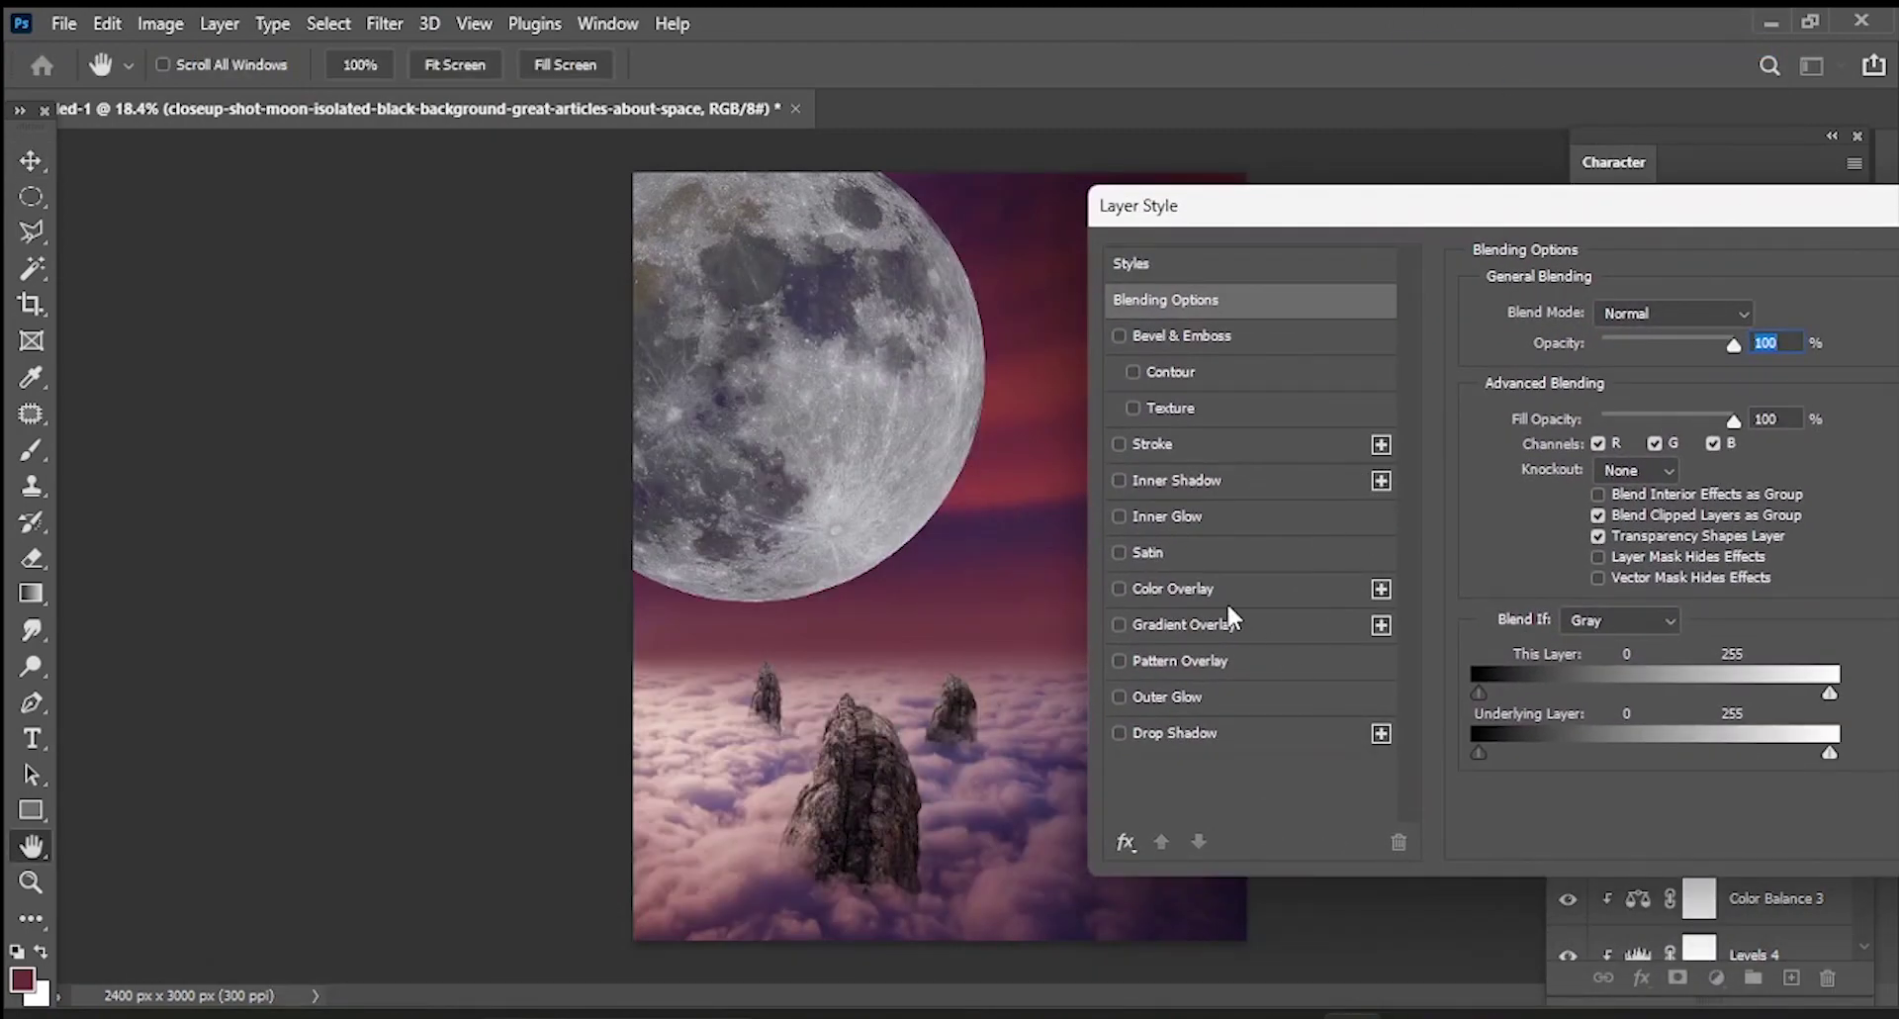
left_click(1167, 697)
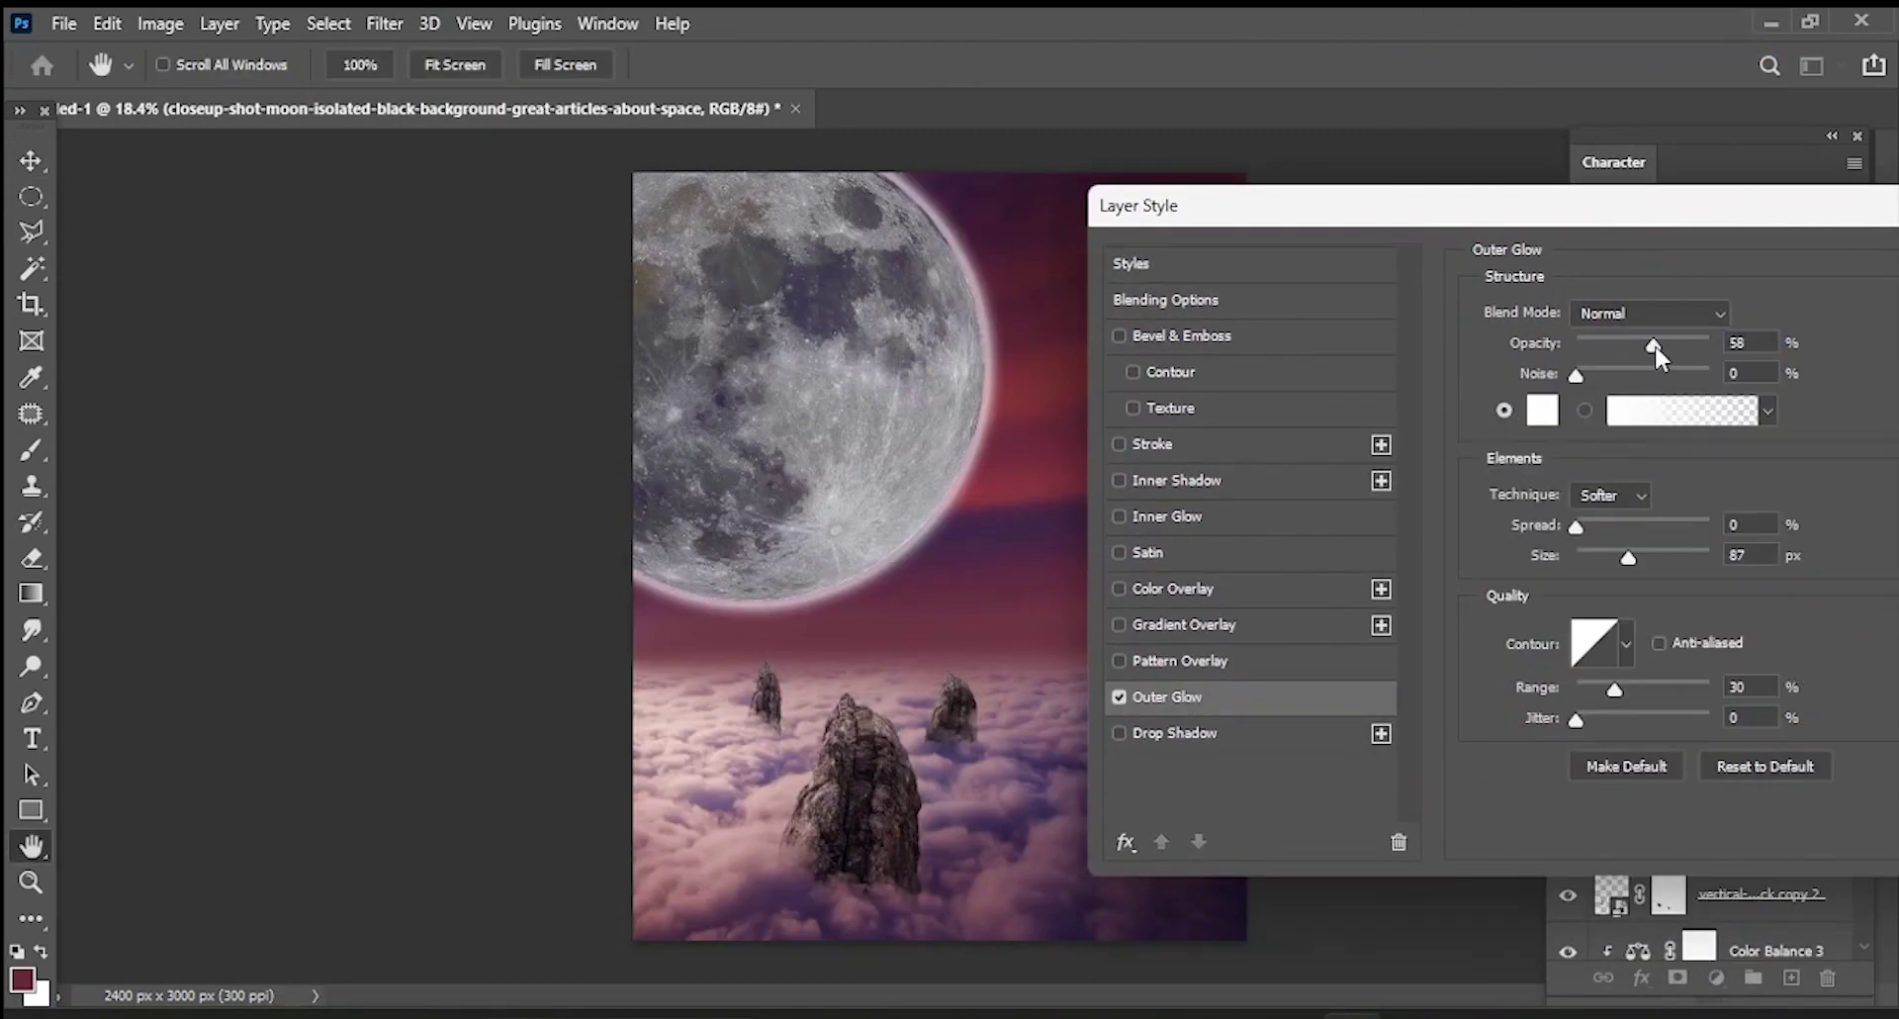
mouse_move(1577, 523)
left_mouse_down()
mouse_move(1629, 516)
mouse_move(1622, 557)
mouse_move(1669, 550)
left_mouse_up()
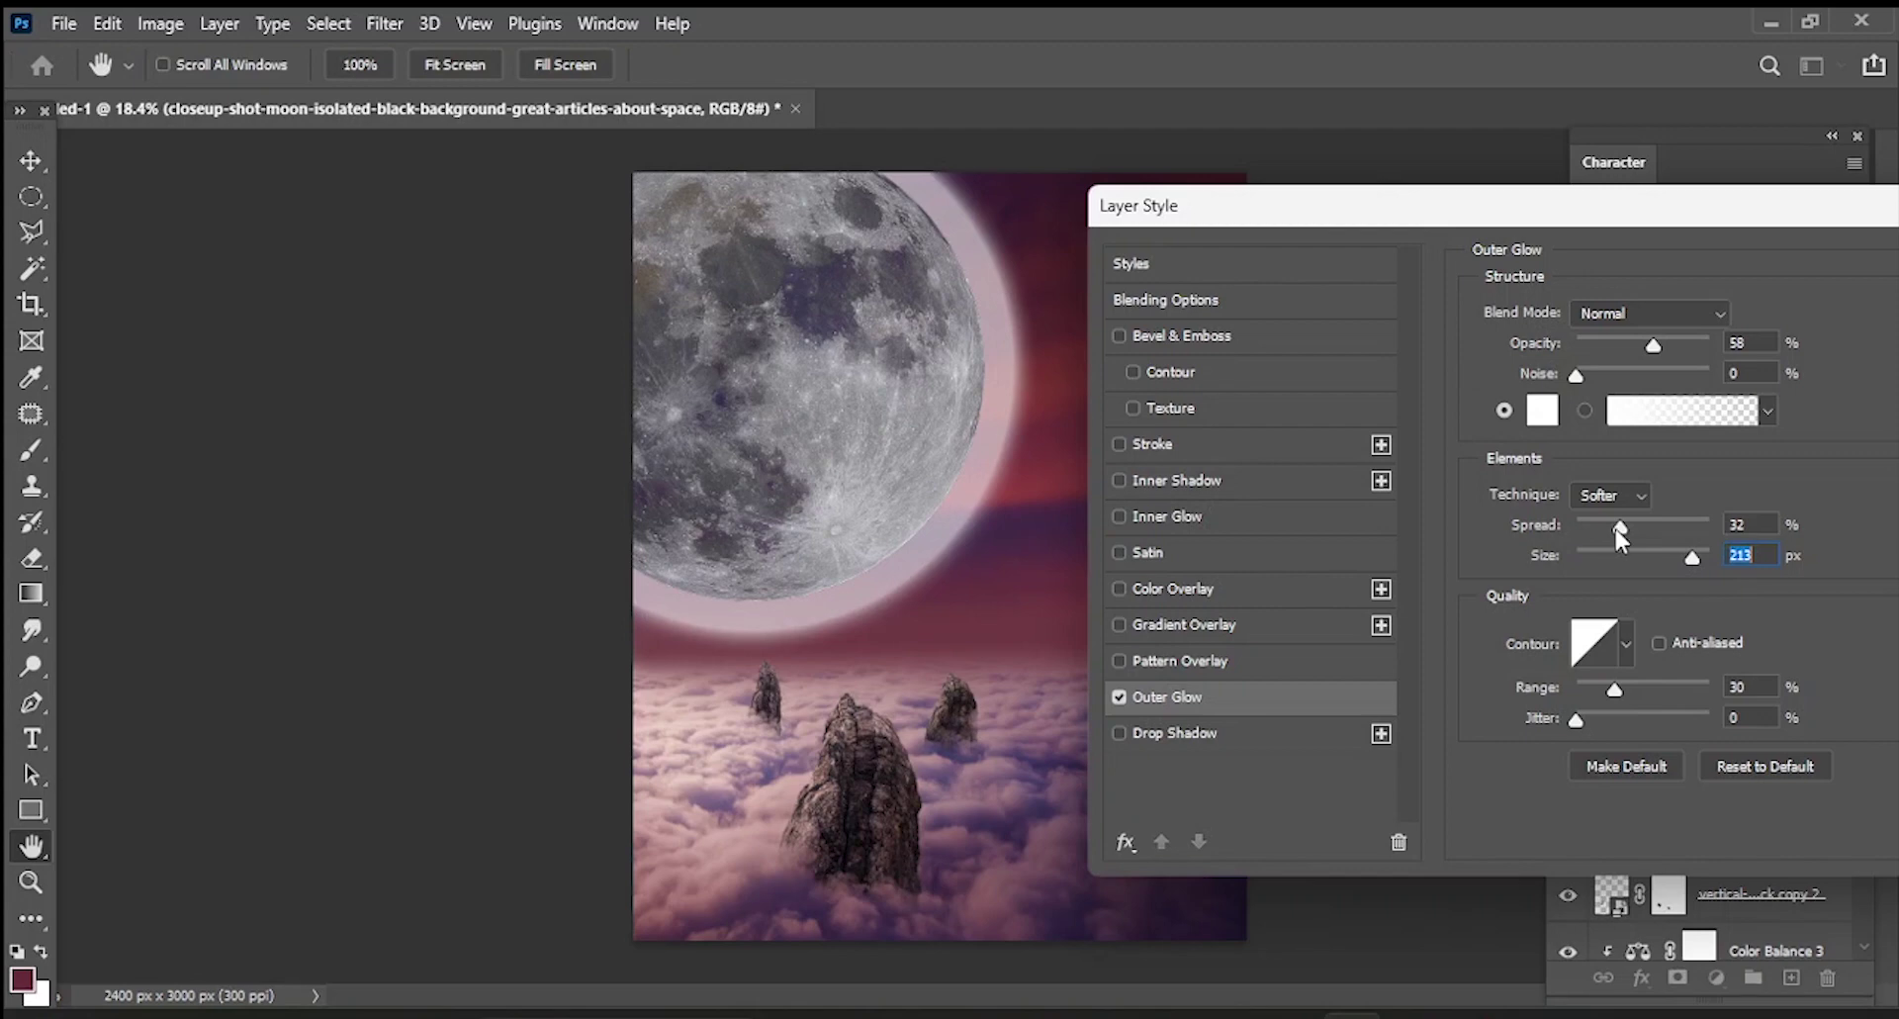
left_click_drag(1619, 527, 1568, 526)
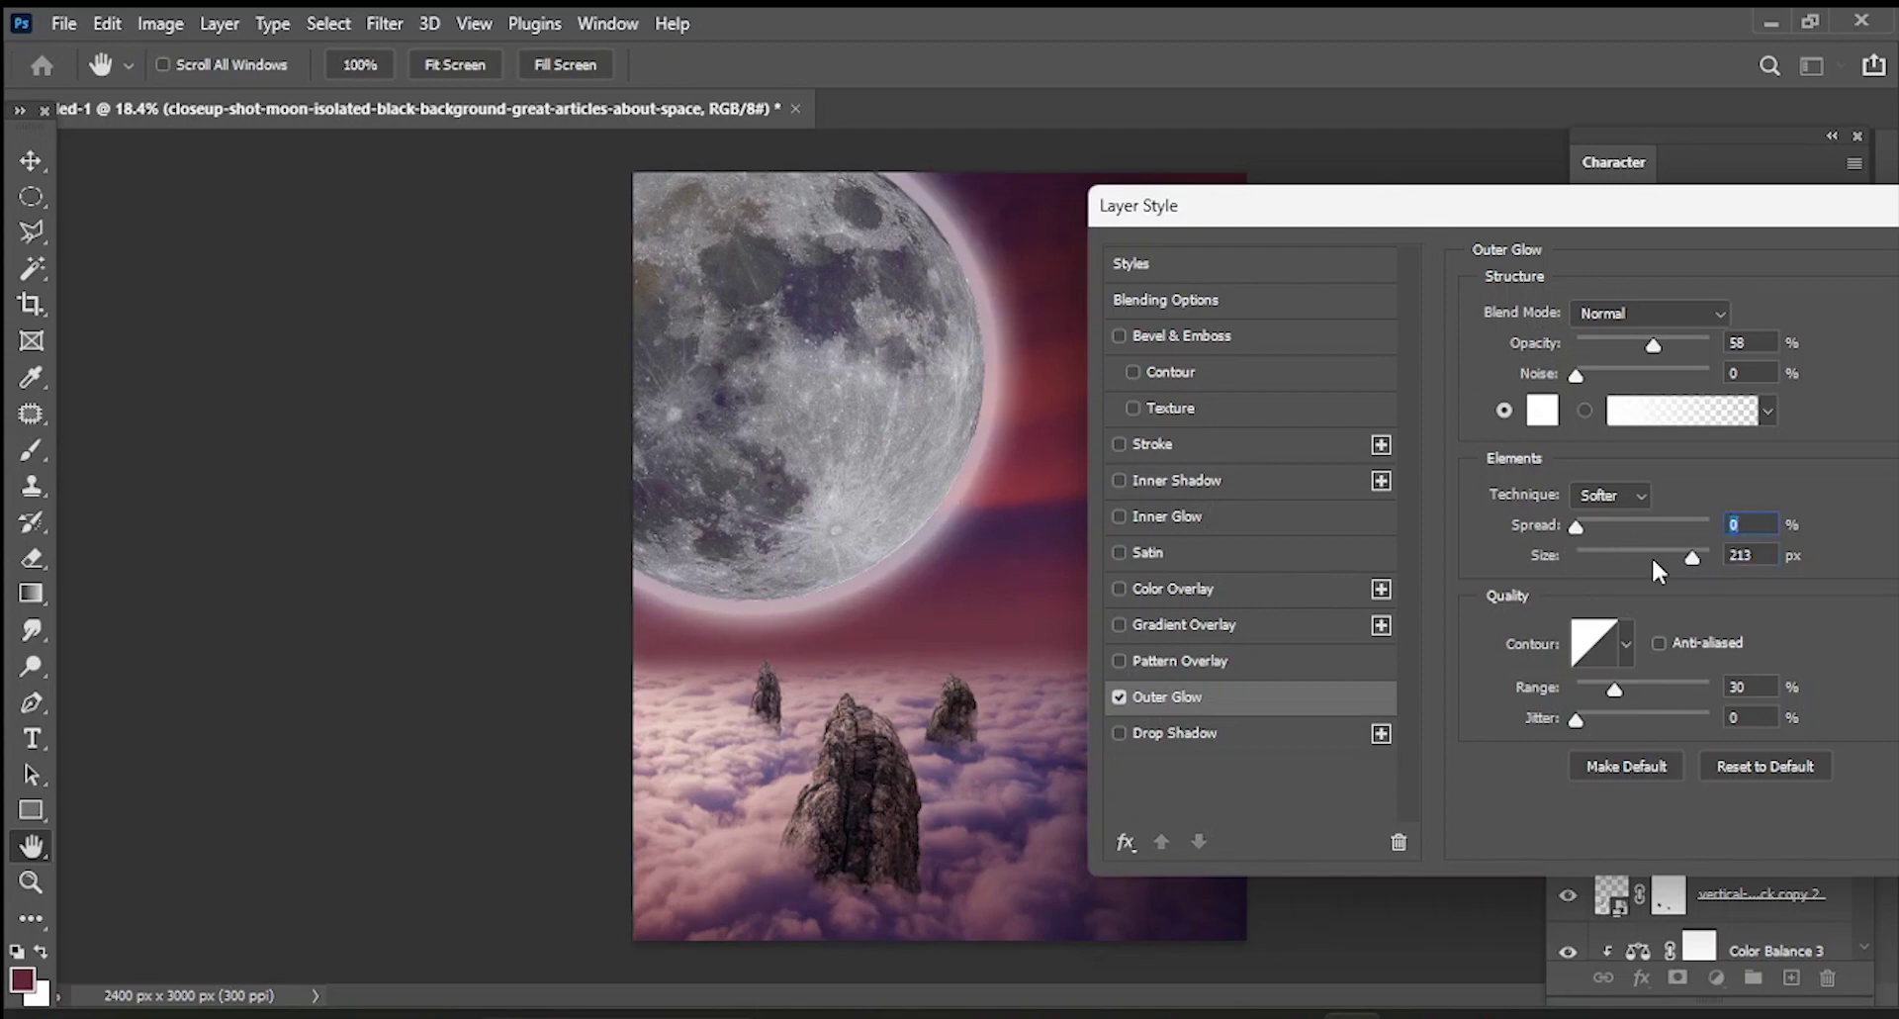
mouse_move(1676, 555)
left_mouse_down()
mouse_move(1604, 558)
mouse_move(1652, 556)
left_mouse_up()
mouse_move(1613, 685)
left_mouse_down()
mouse_move(1593, 686)
mouse_move(1671, 681)
mouse_move(1655, 693)
left_mouse_up()
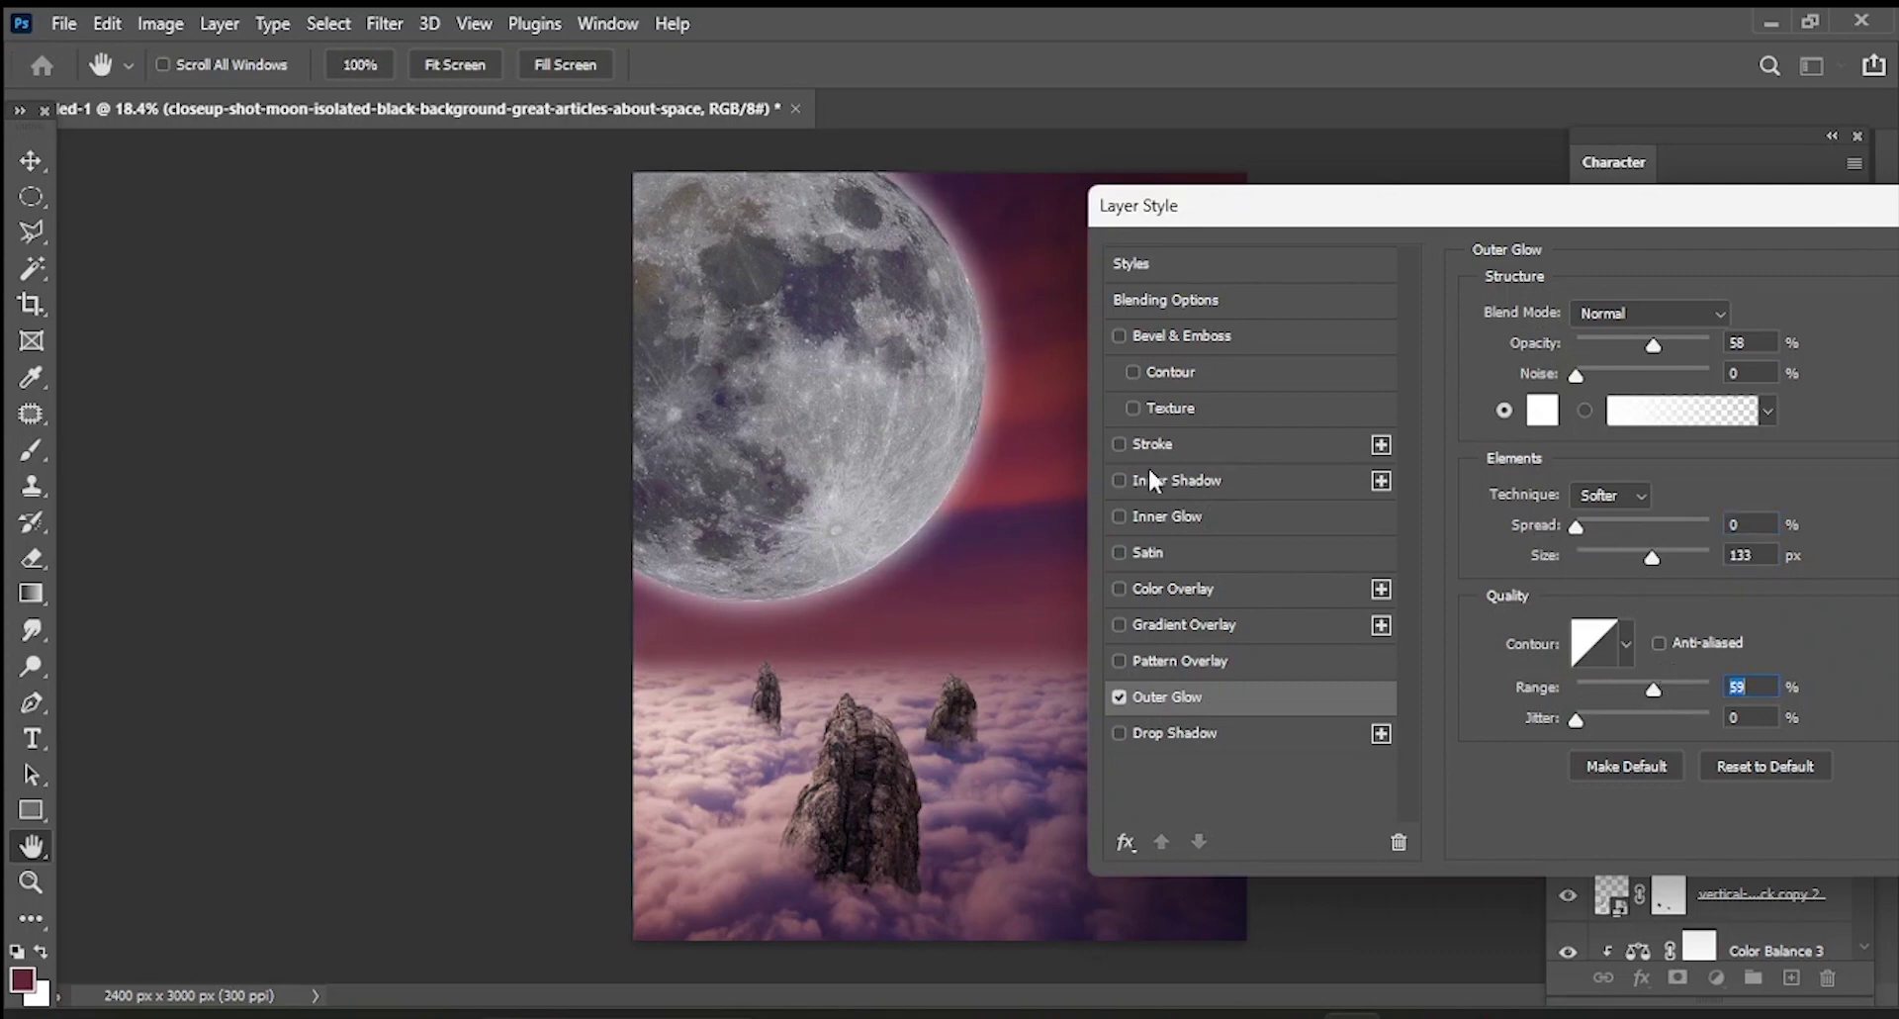
- Add a grey #bbbbbb Color Overlay in Color Dodge mode at 48% opacity, and apply the styles
left_click(1181, 588)
left_click(1760, 316)
left_click_drag(1310, 586, 1168, 582)
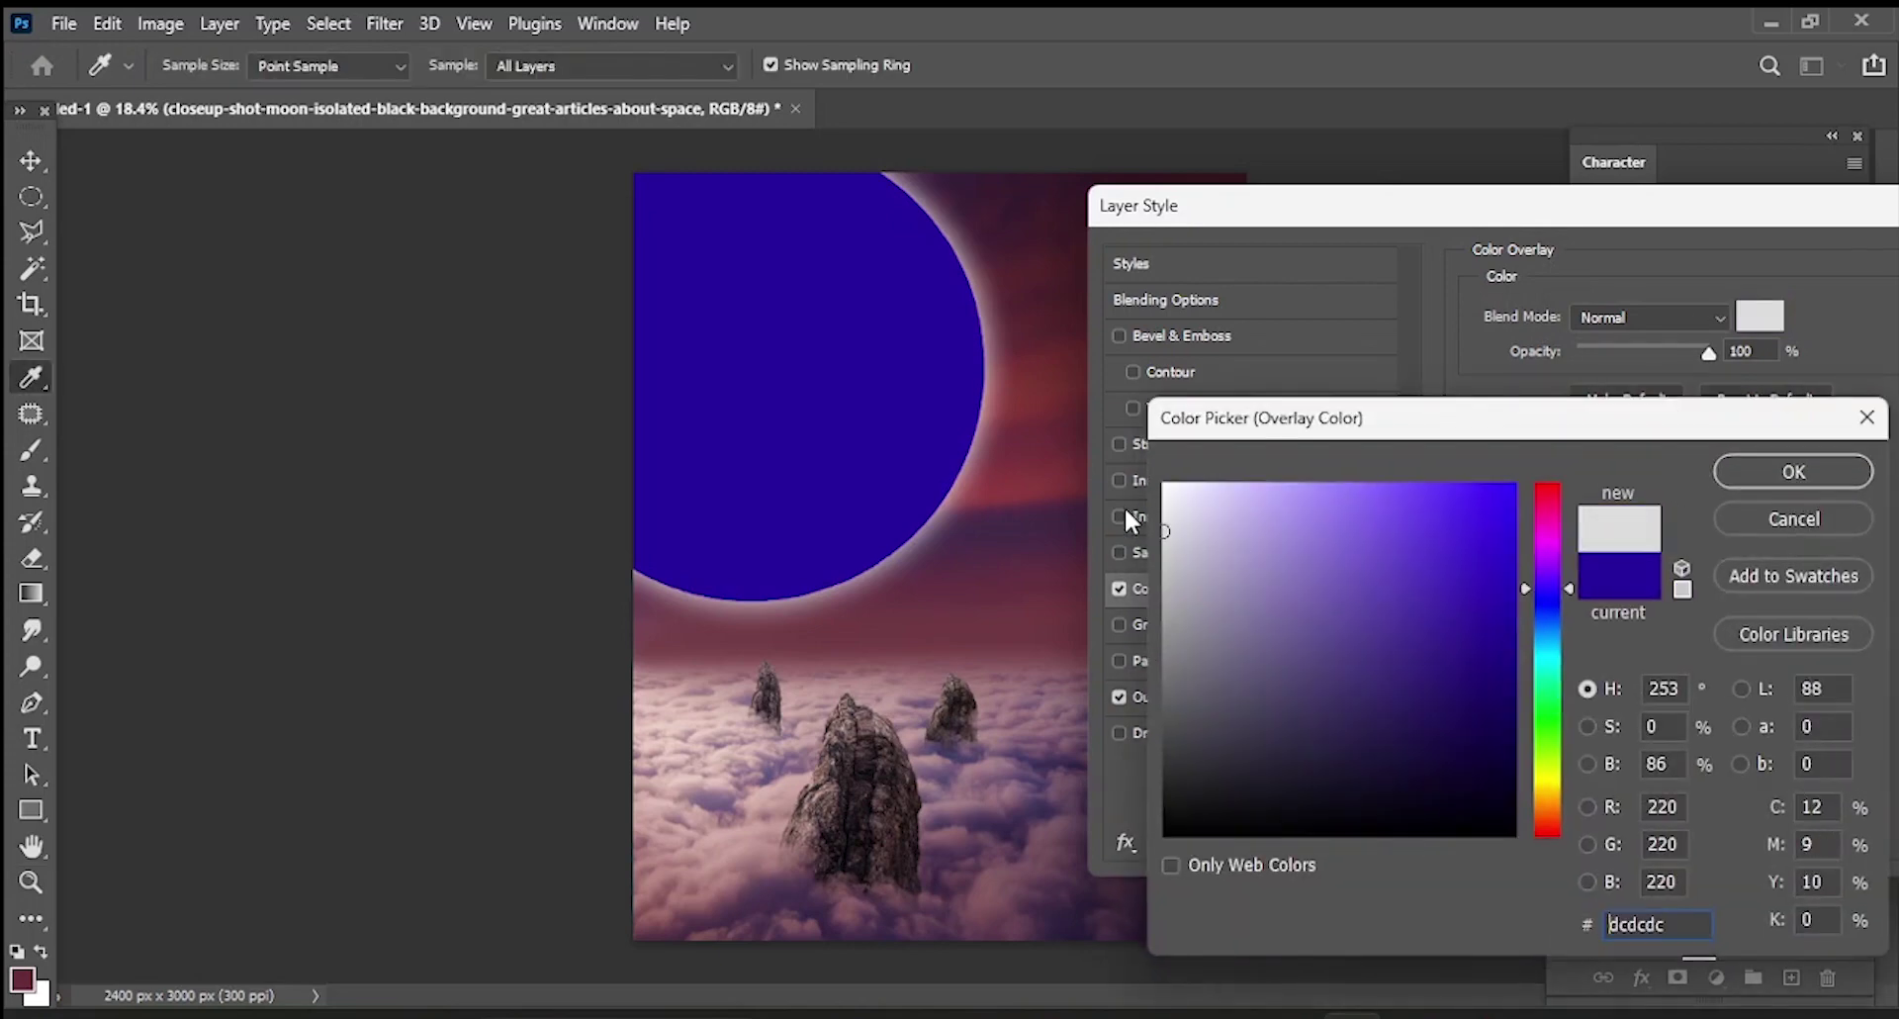
left_click(1794, 472)
left_click(1721, 315)
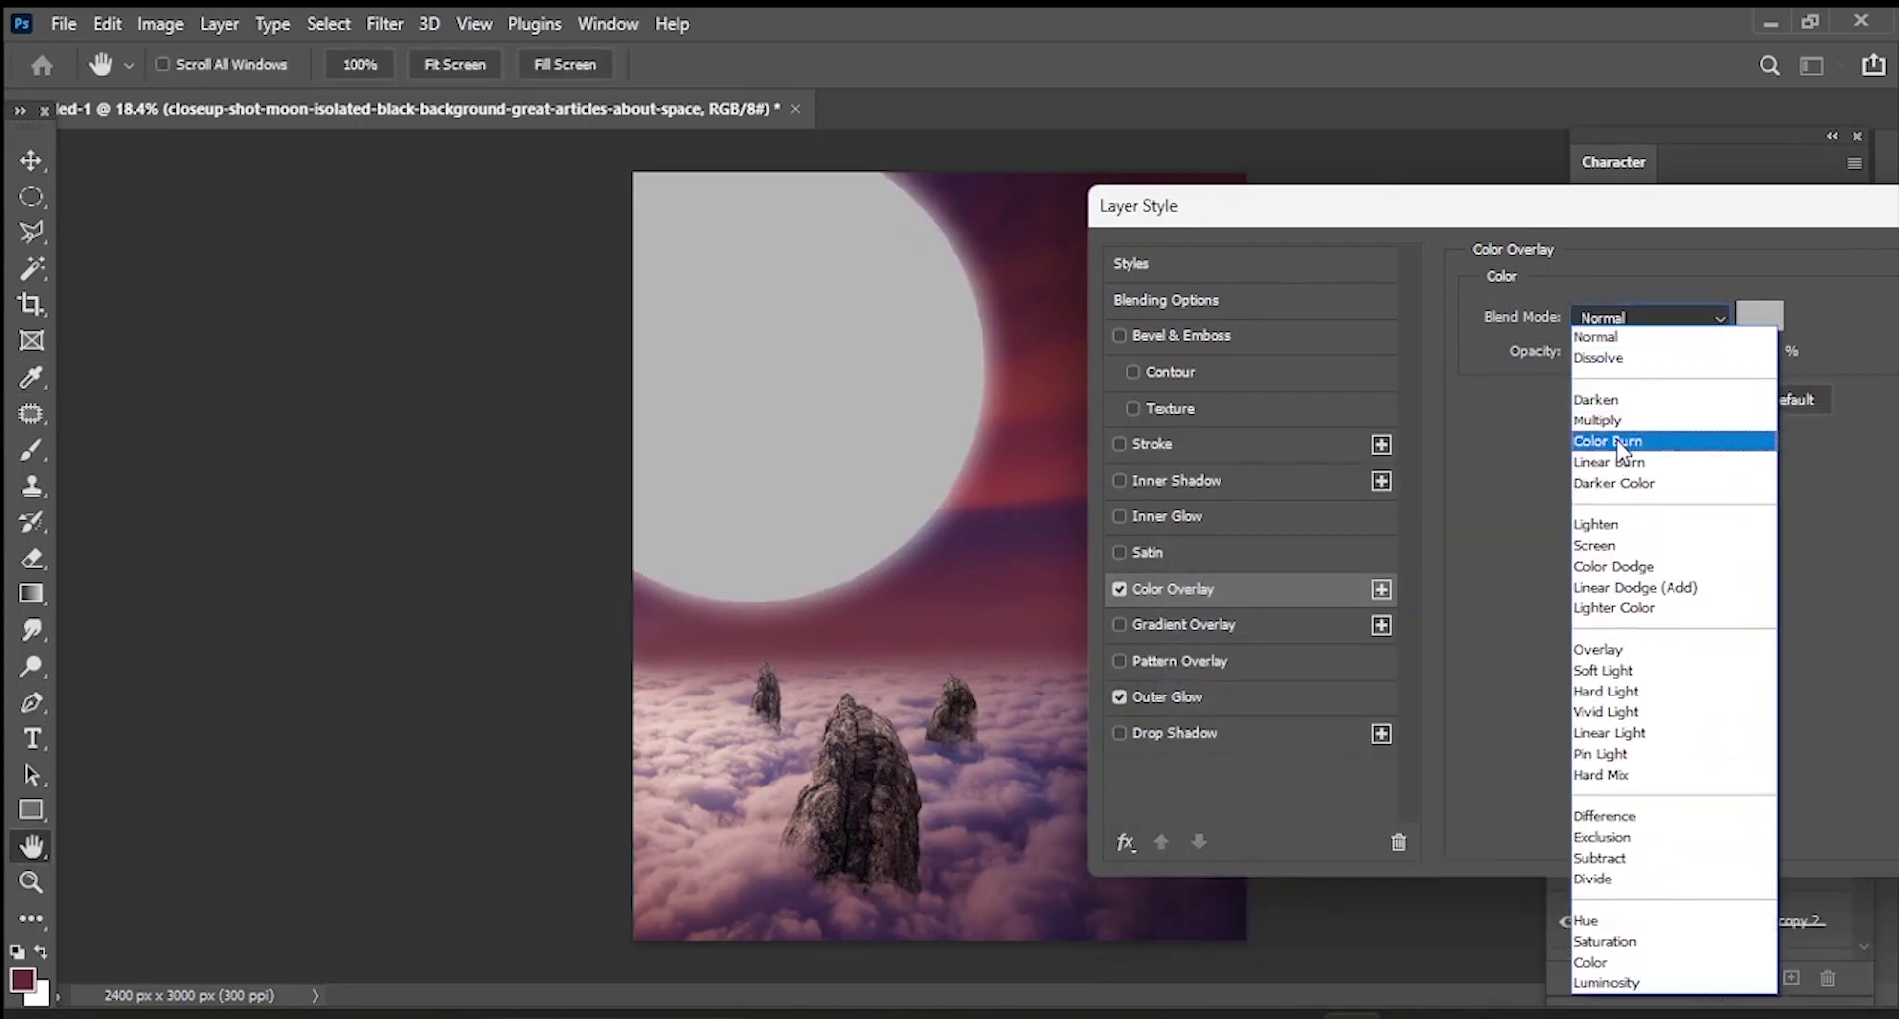
left_click(1606, 565)
left_click_drag(1696, 344, 1641, 349)
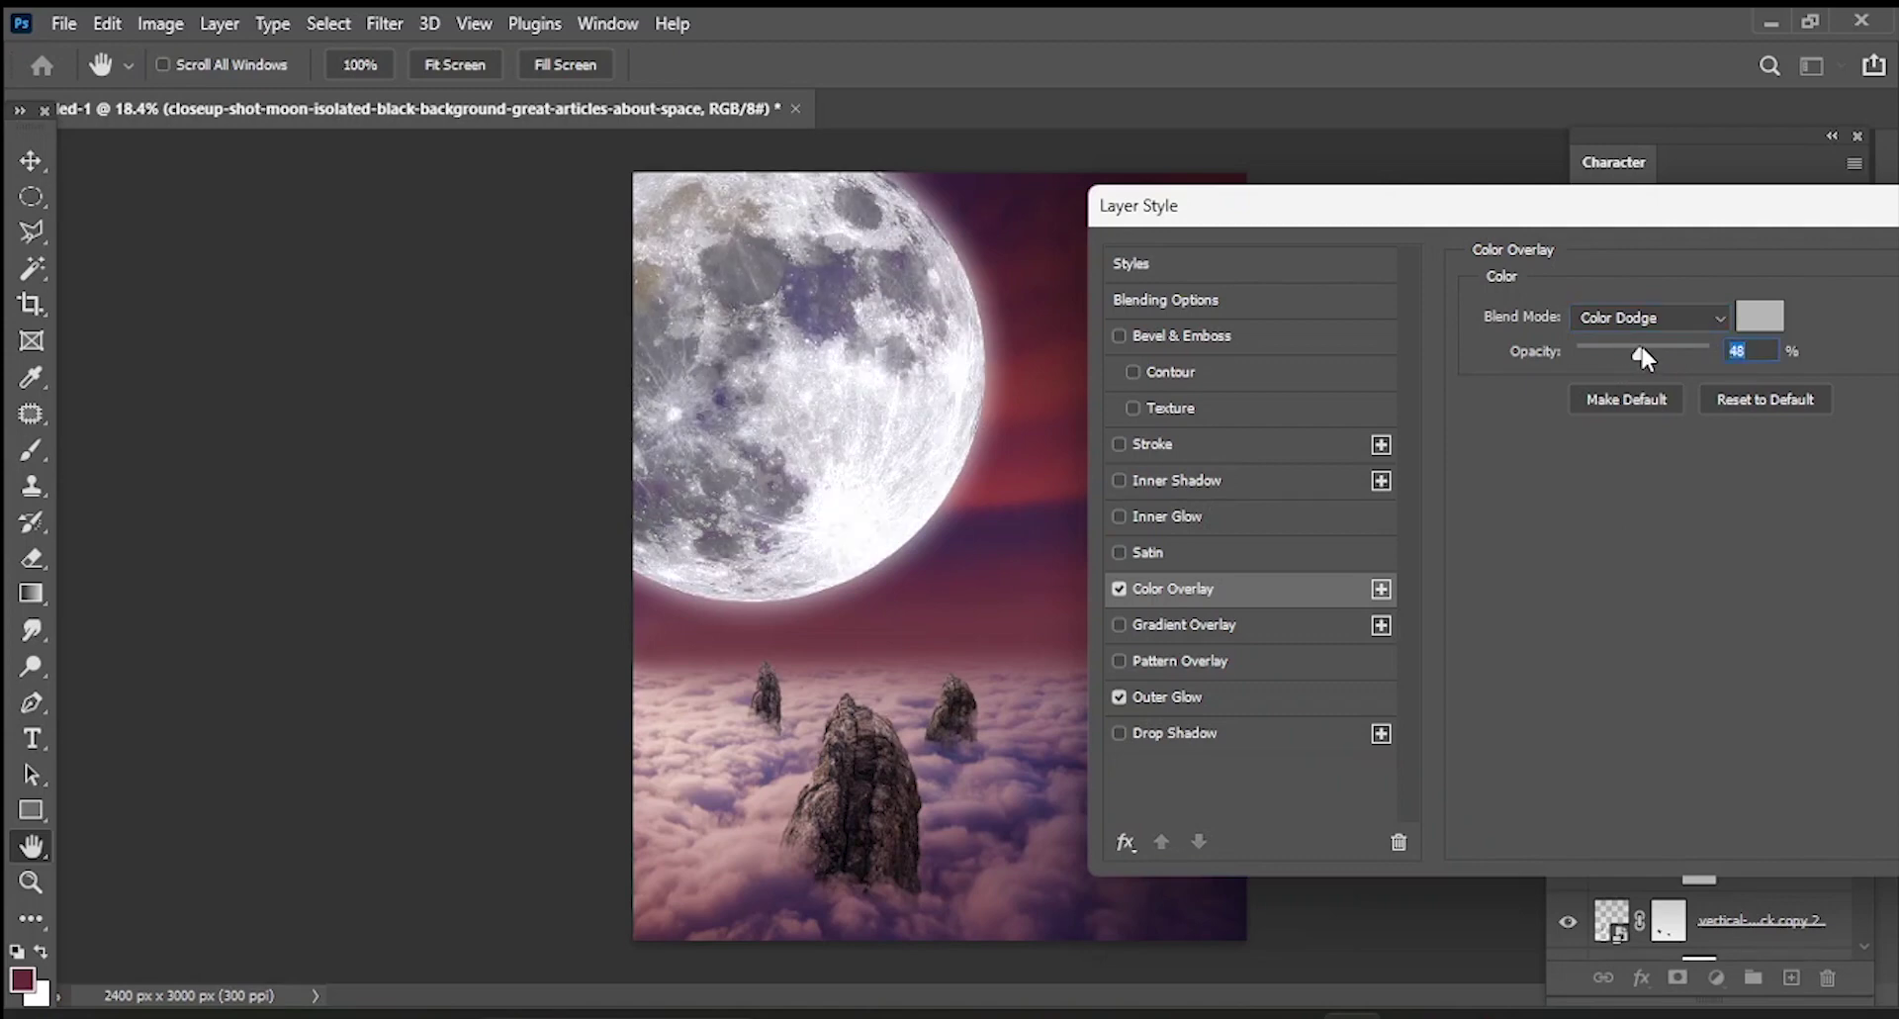
left_click_drag(1831, 226, 1744, 238)
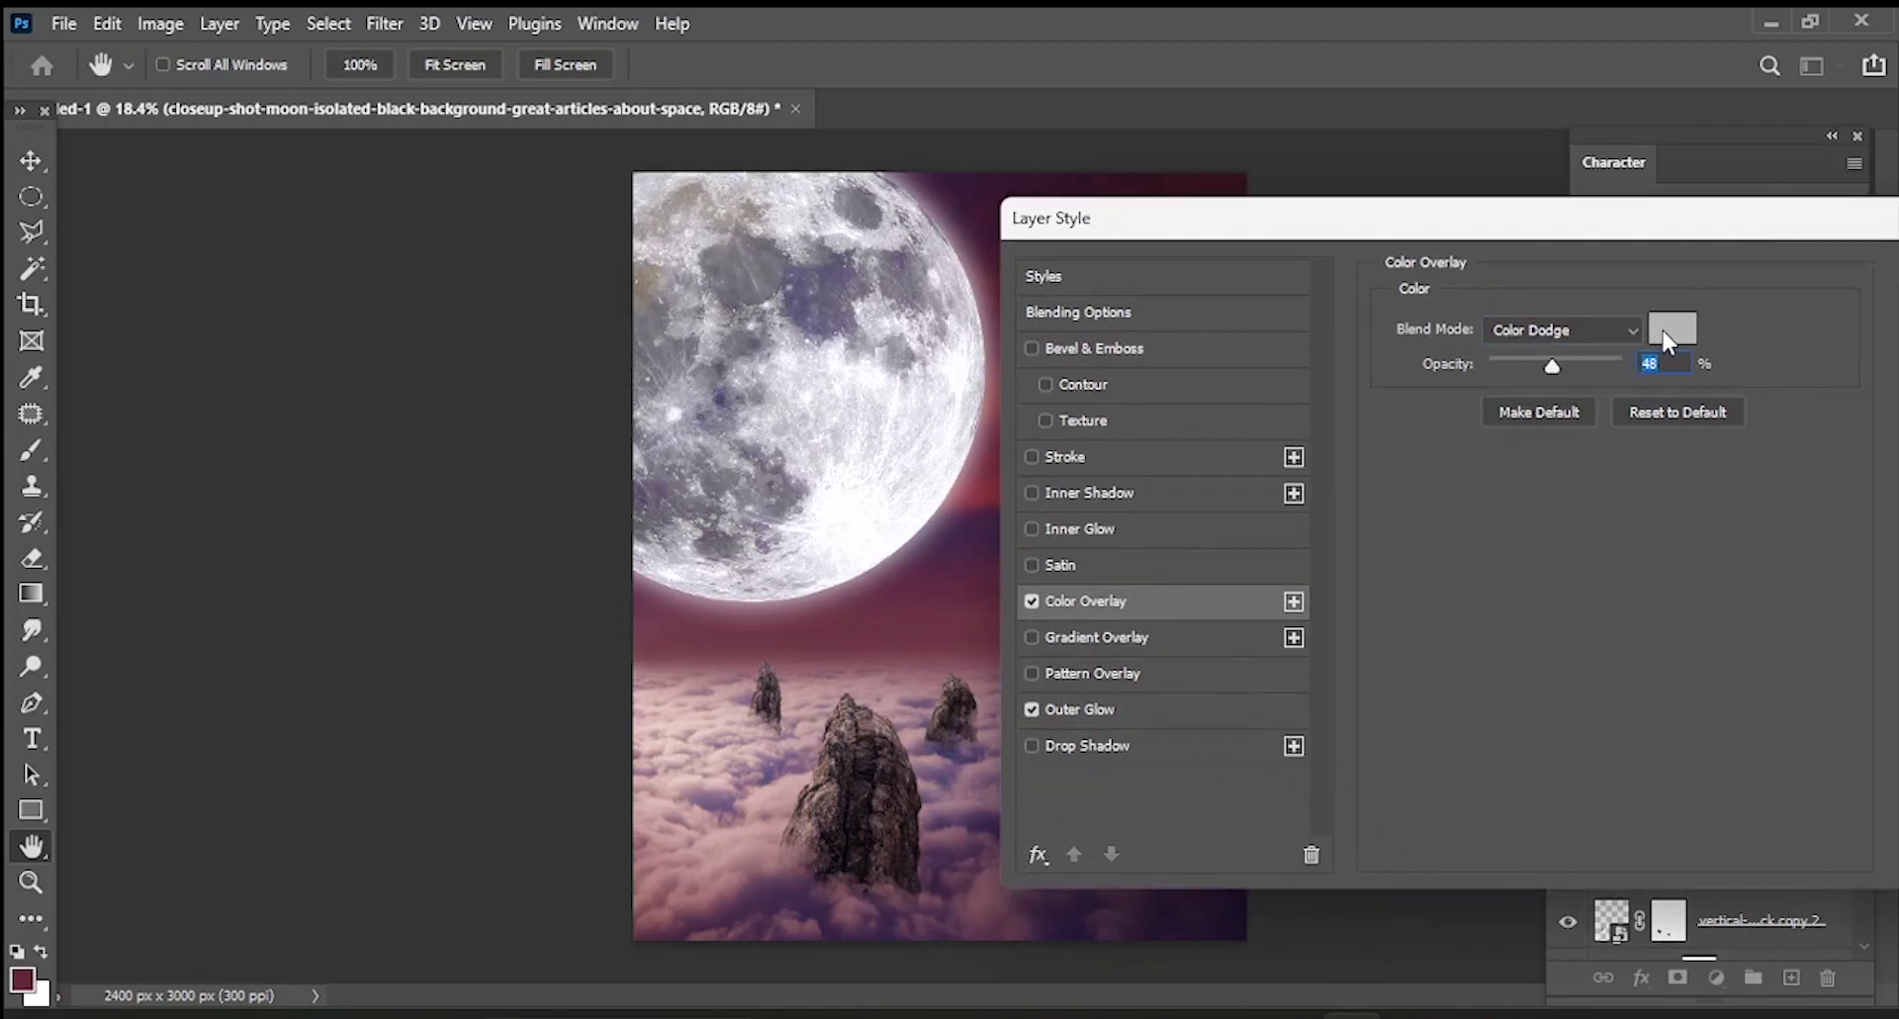
left_click(1670, 330)
type("bbbbbb")
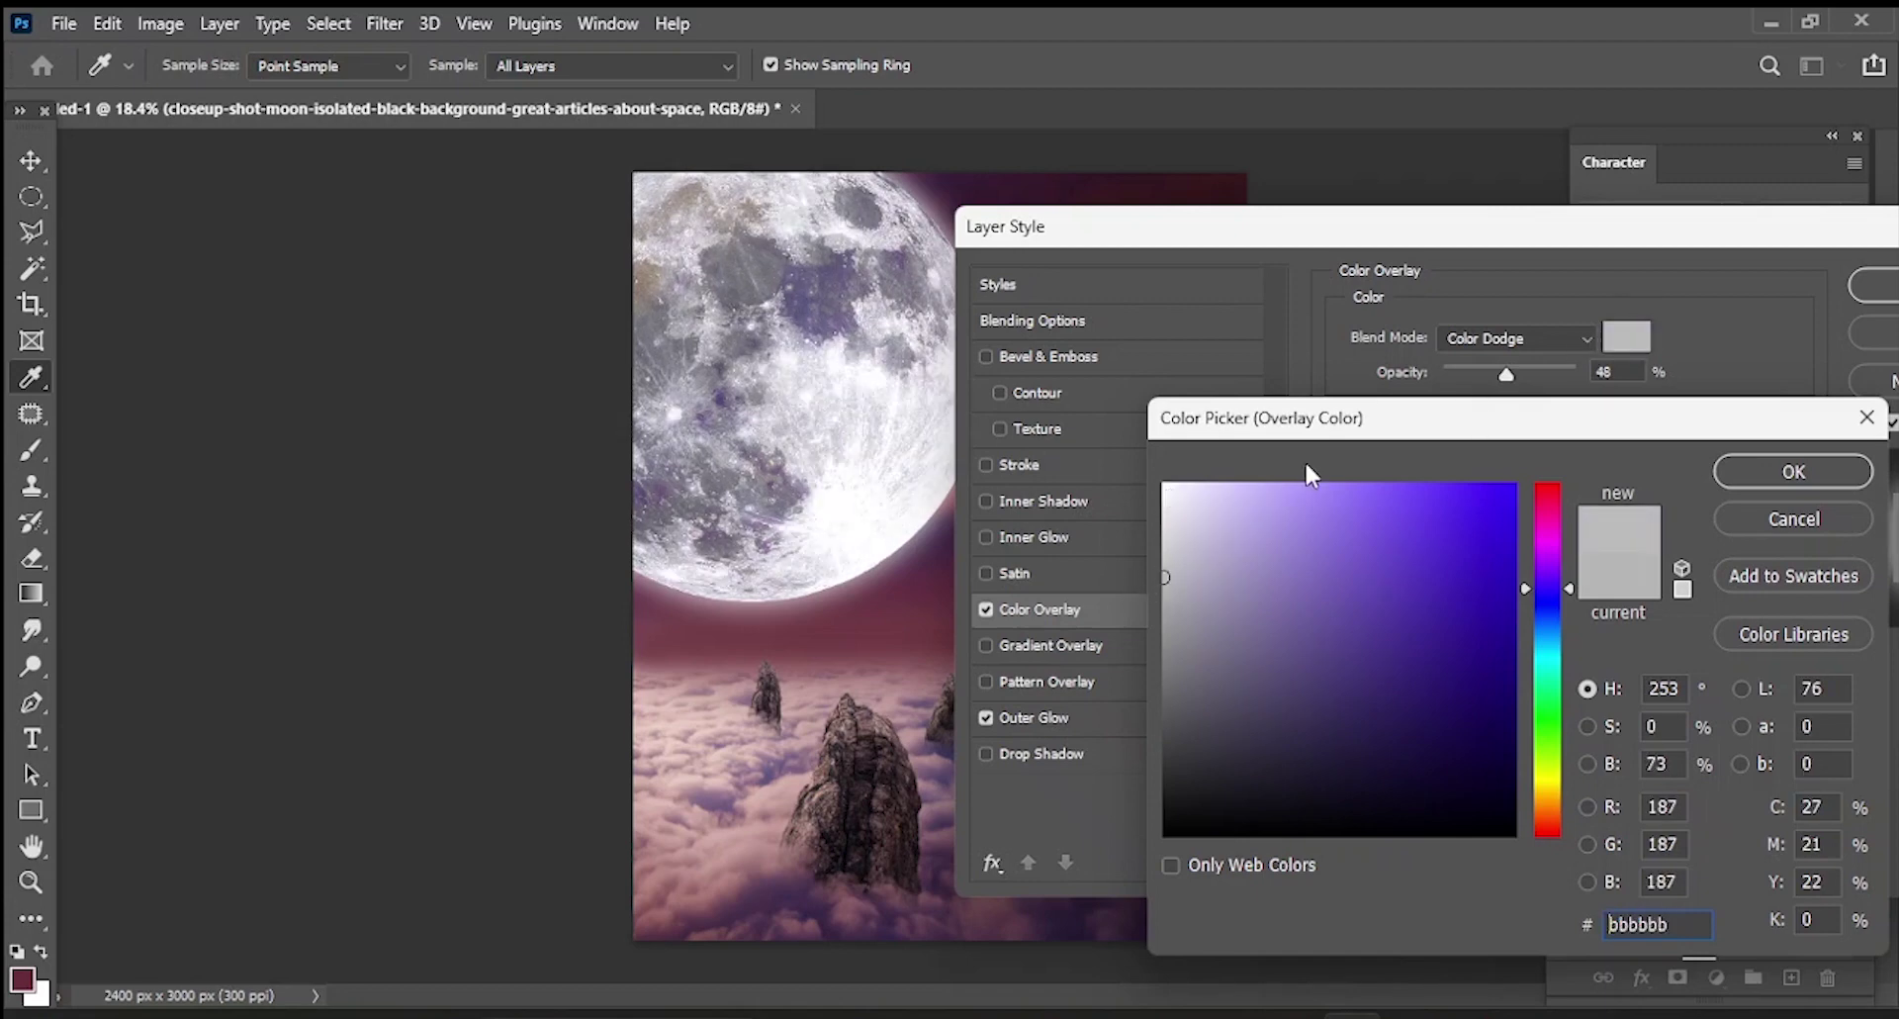
left_click(1793, 472)
left_click(1872, 286)
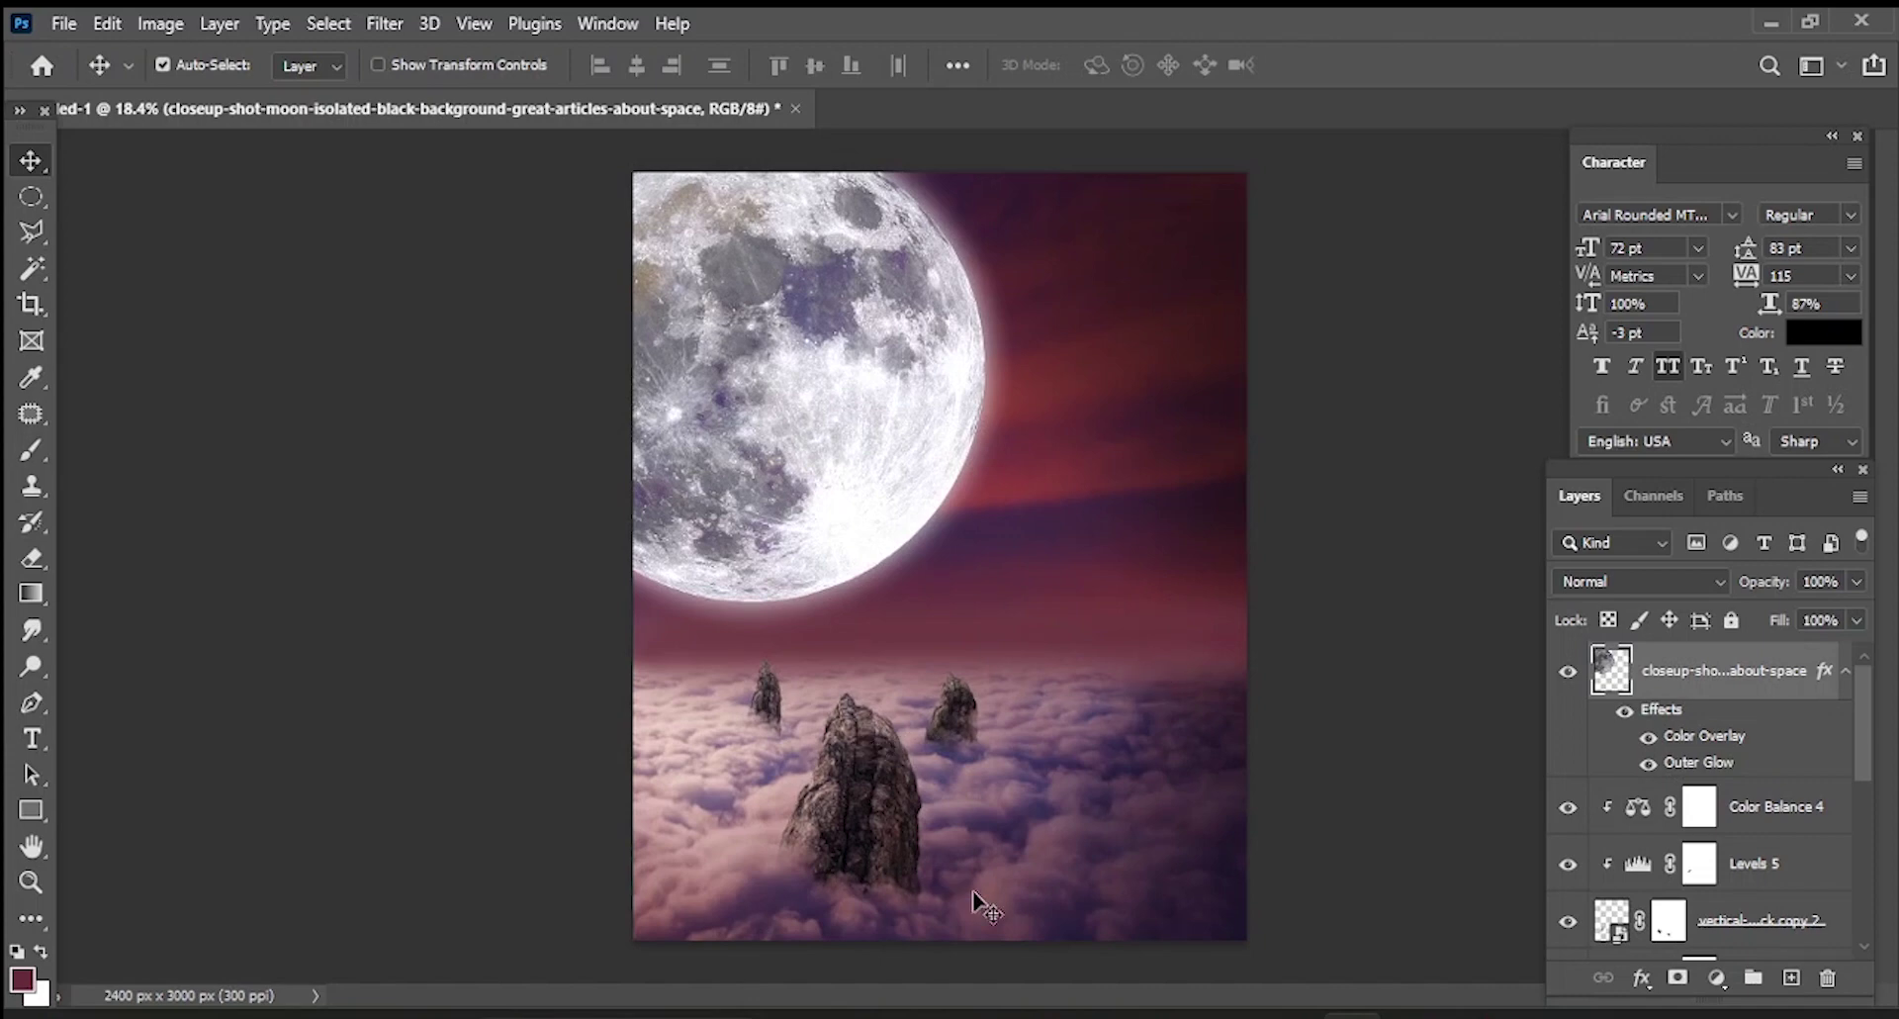
- Rename the large rock layer 'big cliff' and the top rock copy 'middle cliff'
scroll(1724, 810, "down", 5)
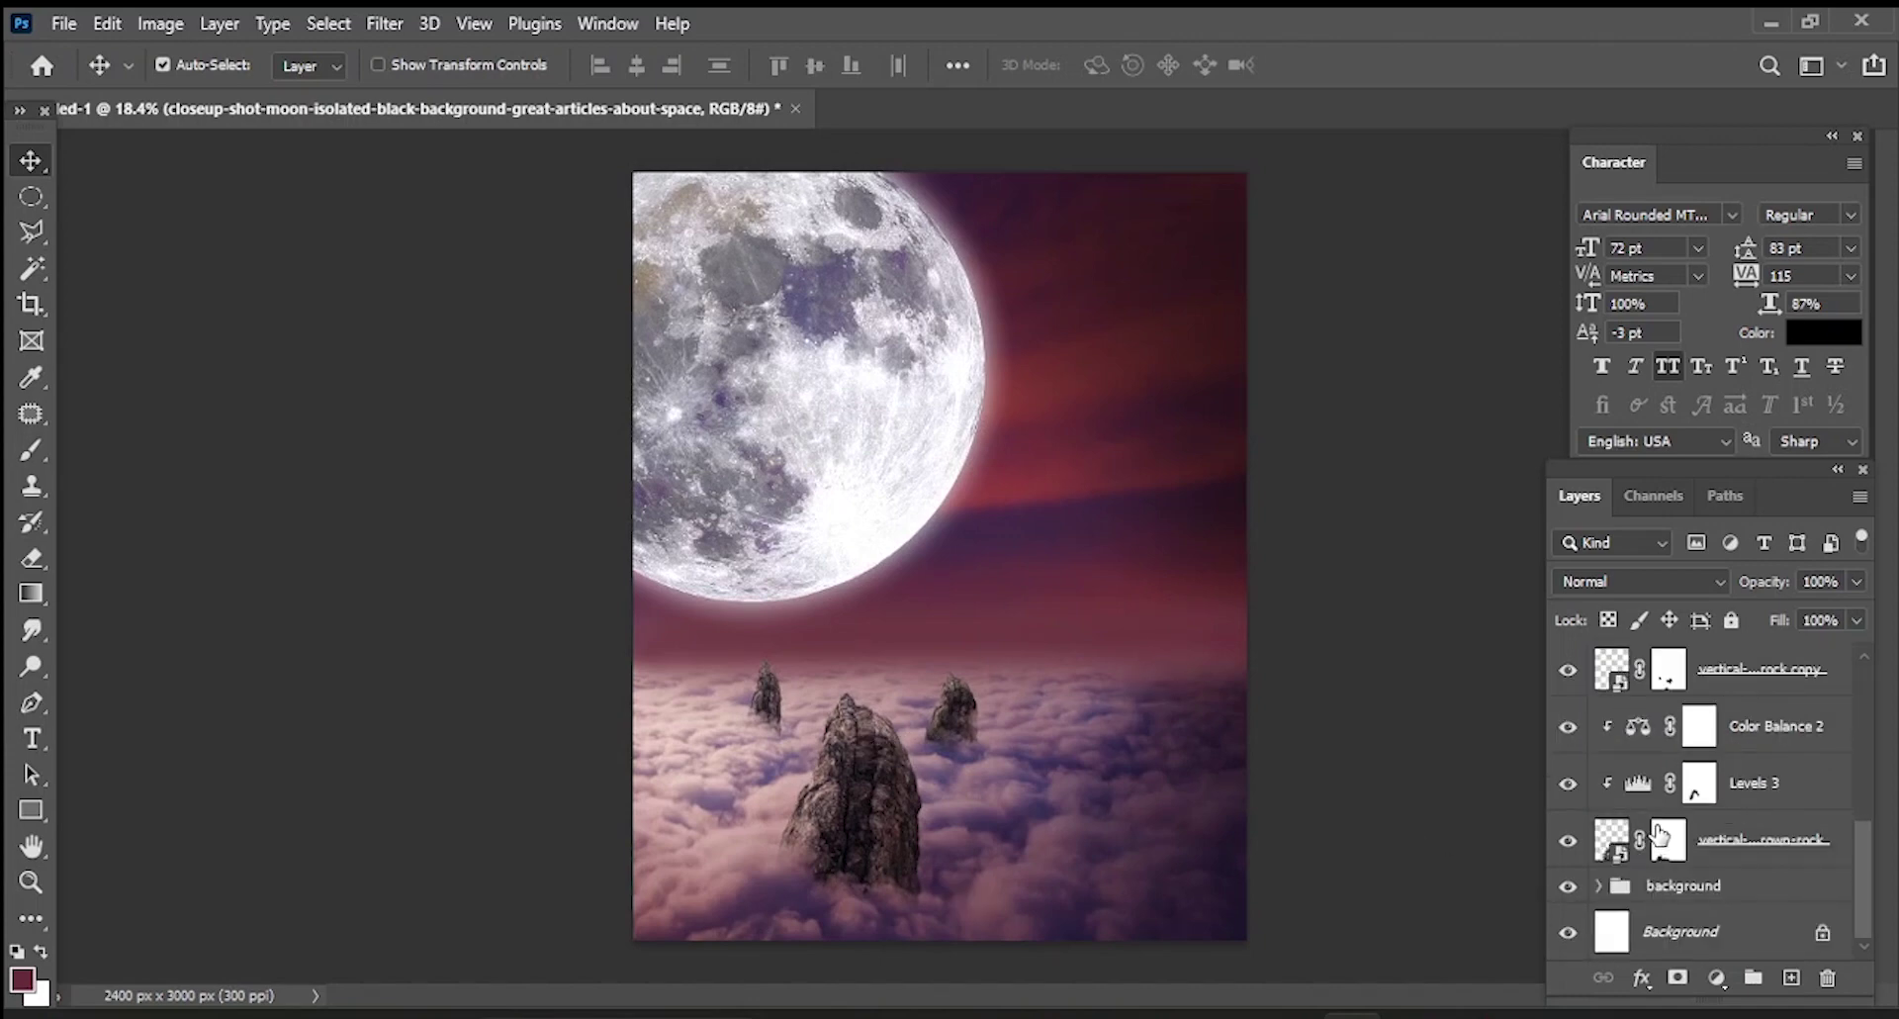
left_click(1568, 841)
double_click(1764, 839)
type("bic cliff")
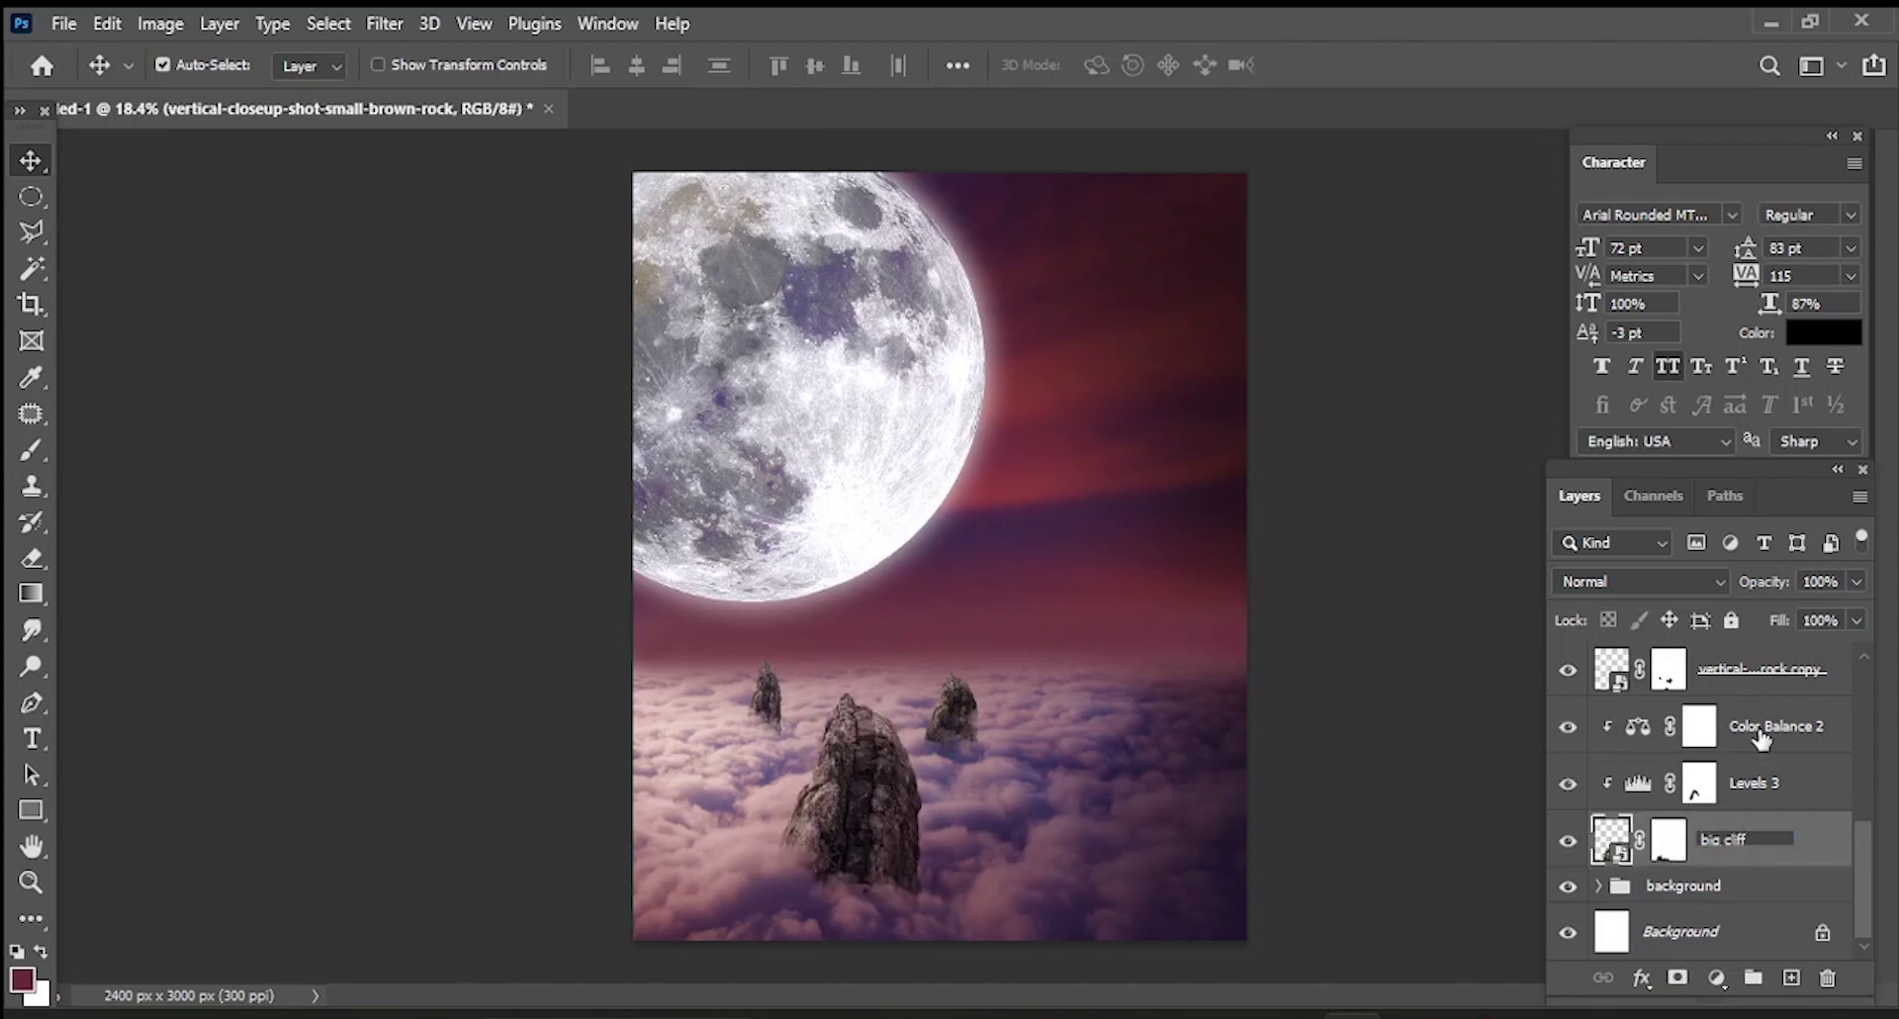
double_click(1737, 670)
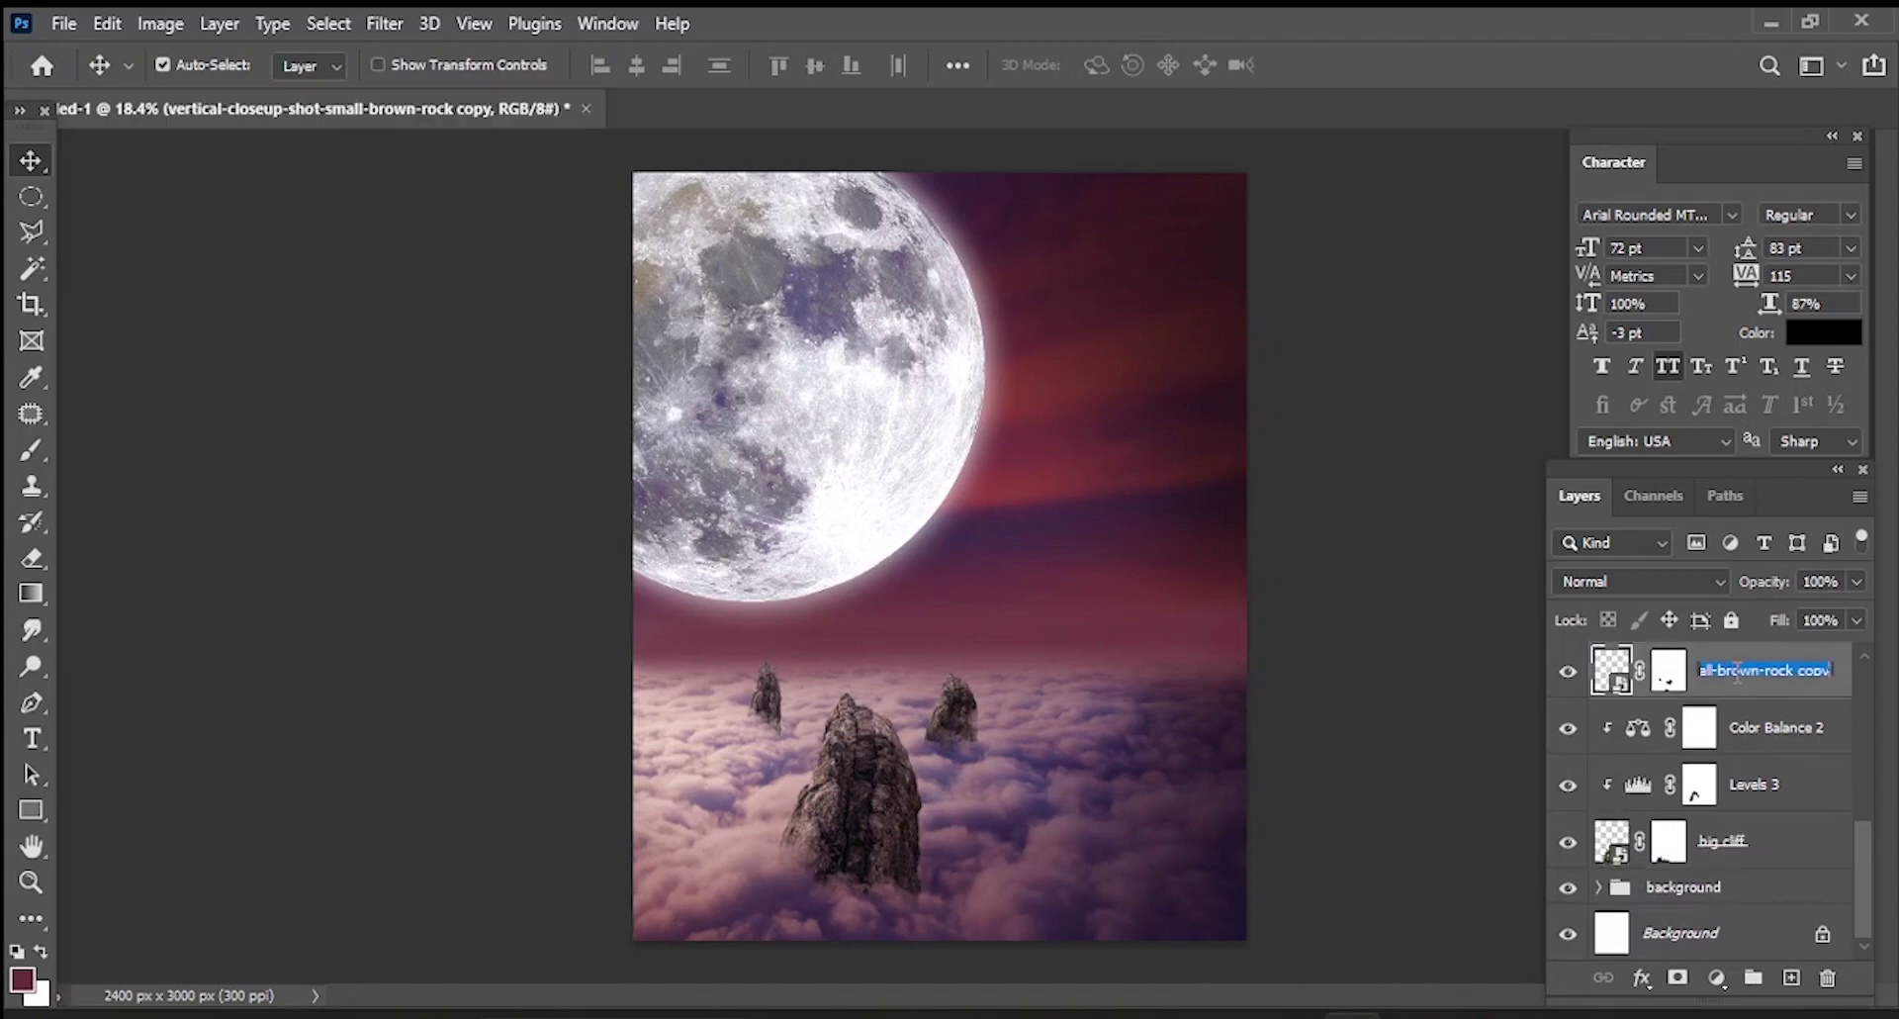
type("middle cliff")
left_click_drag(1860, 875, 1879, 737)
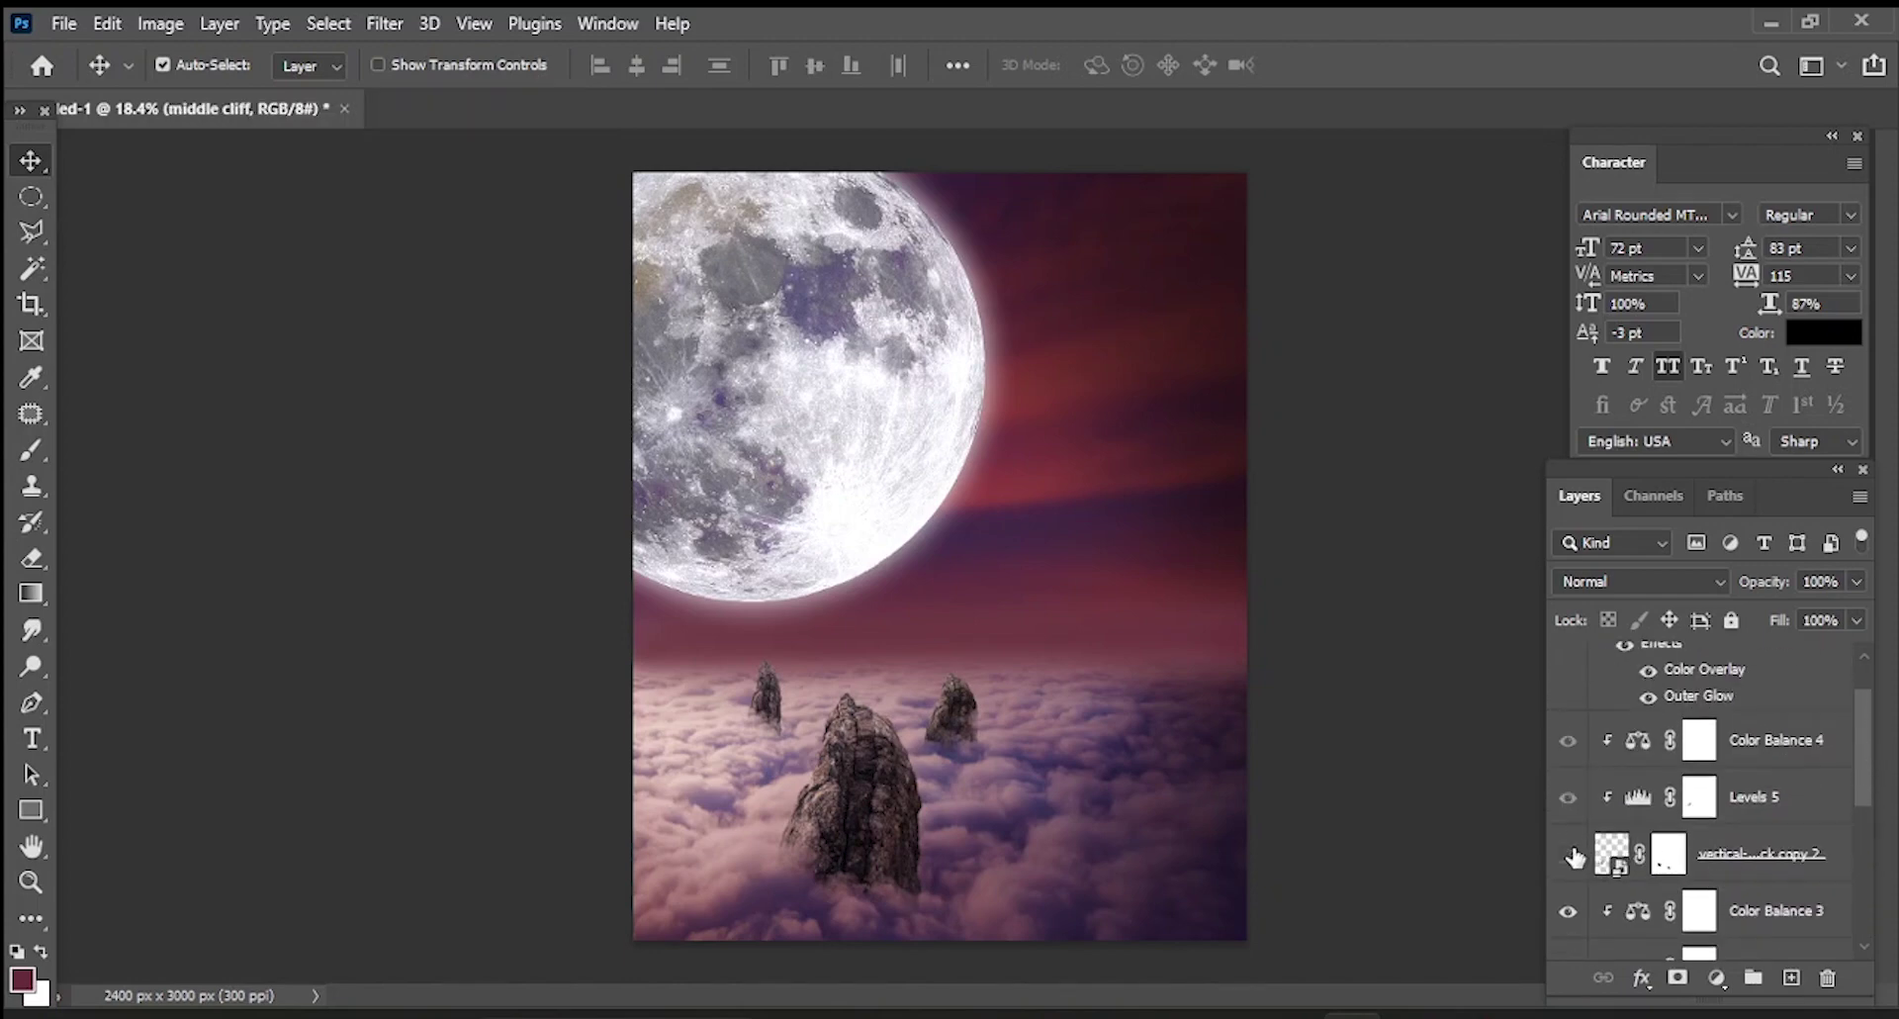
- Rename the second rock copy 'small cliff' and select the Levels 3 layer
double_click(1746, 853)
type("small cliff")
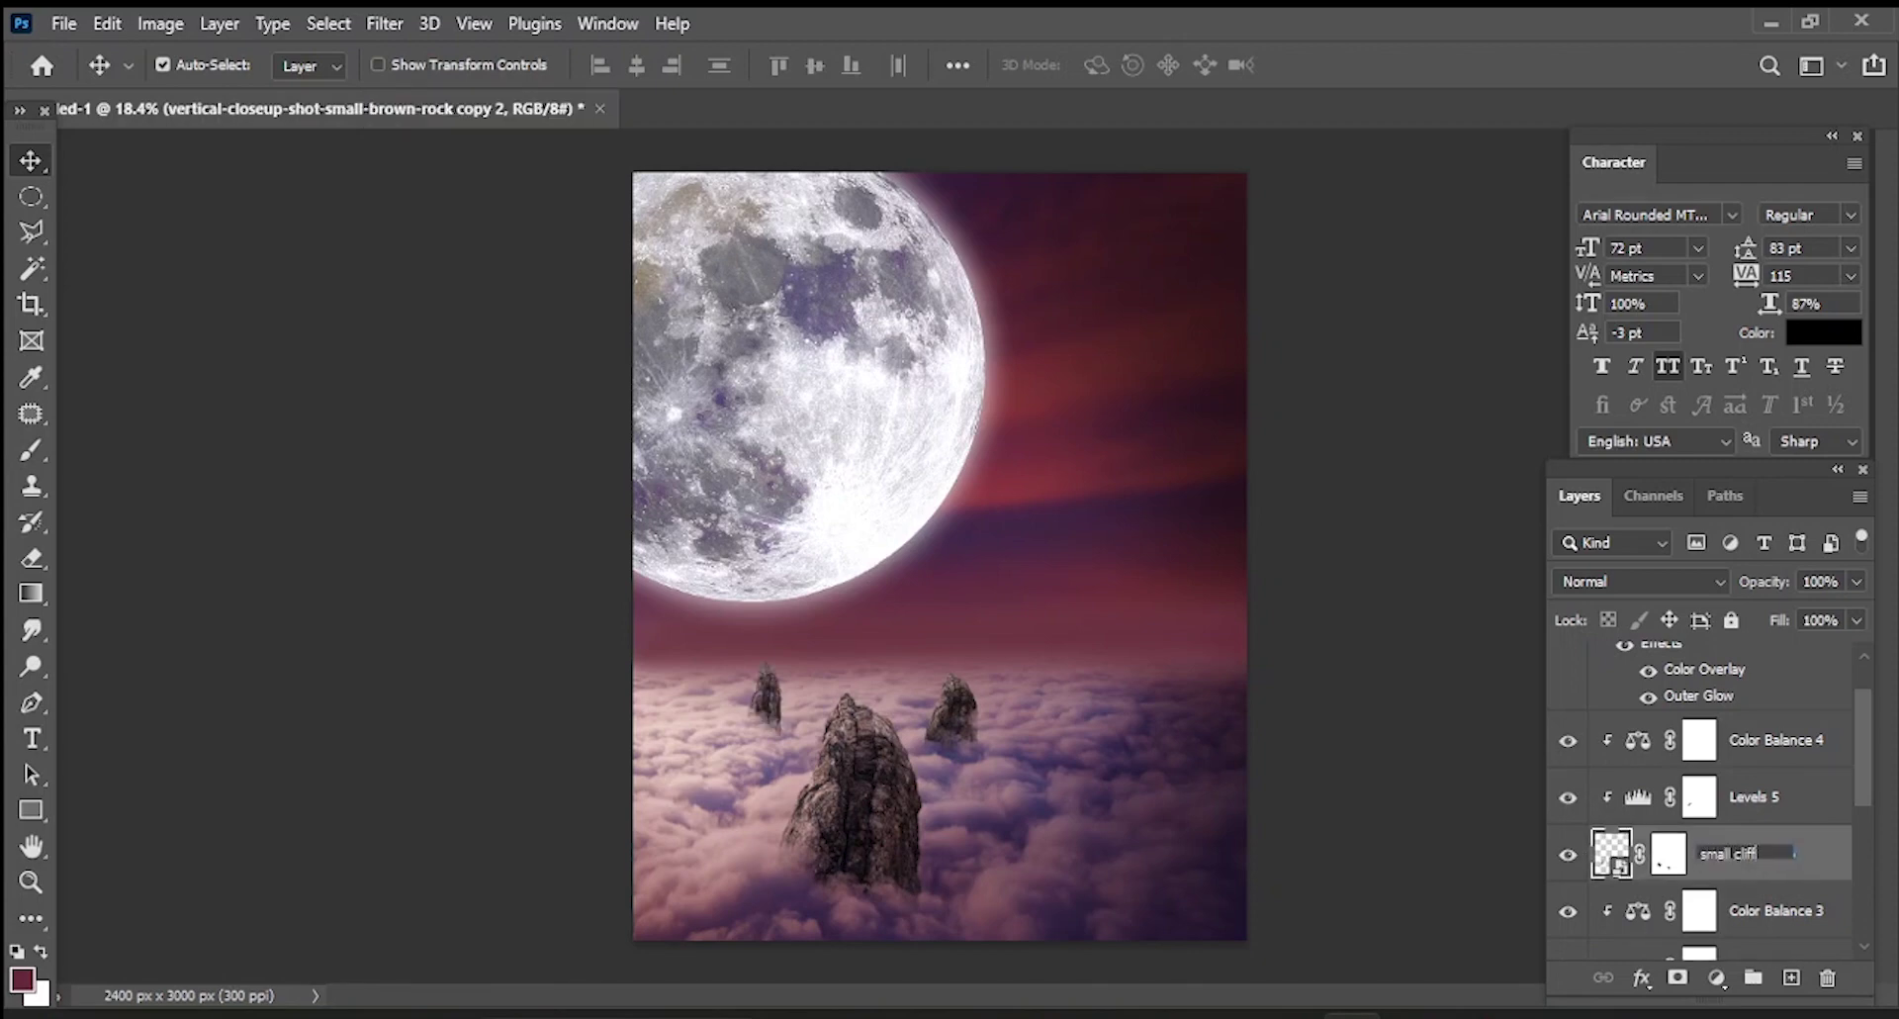
key("Return")
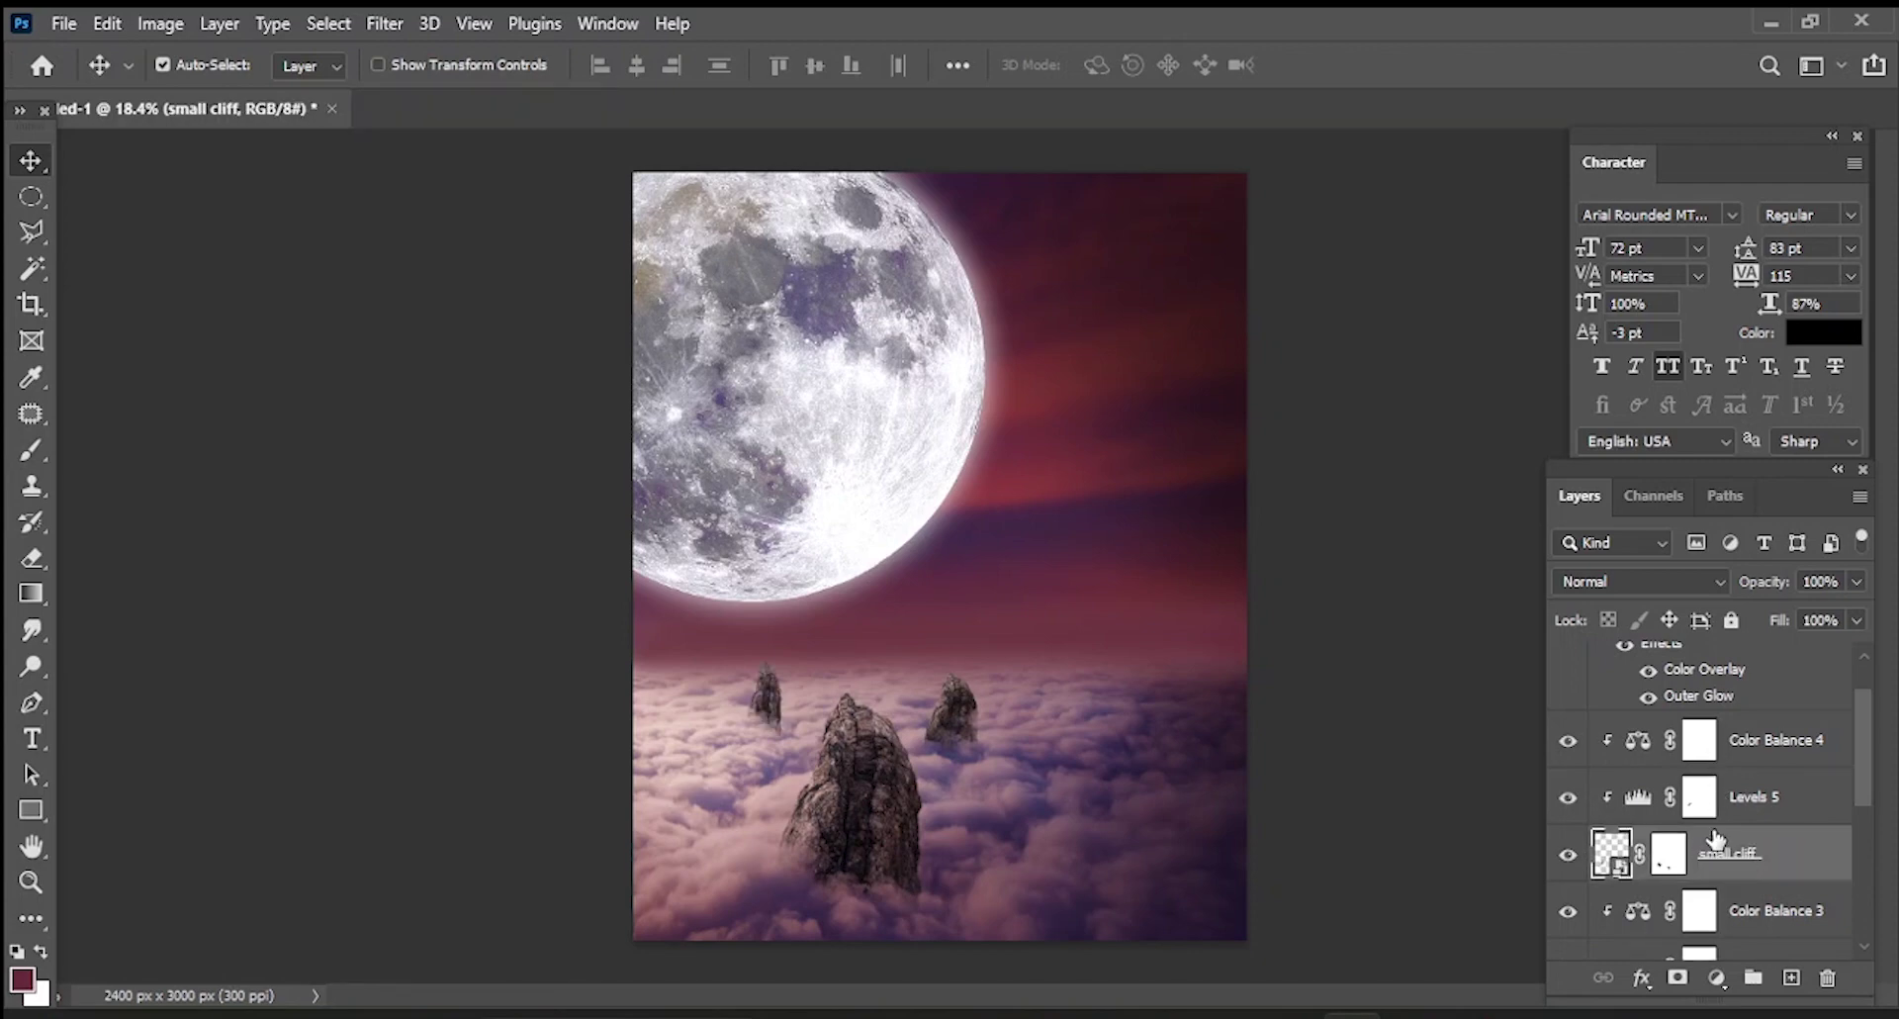
scroll(1716, 839, "down", 2)
scroll(1721, 861, "down", 3)
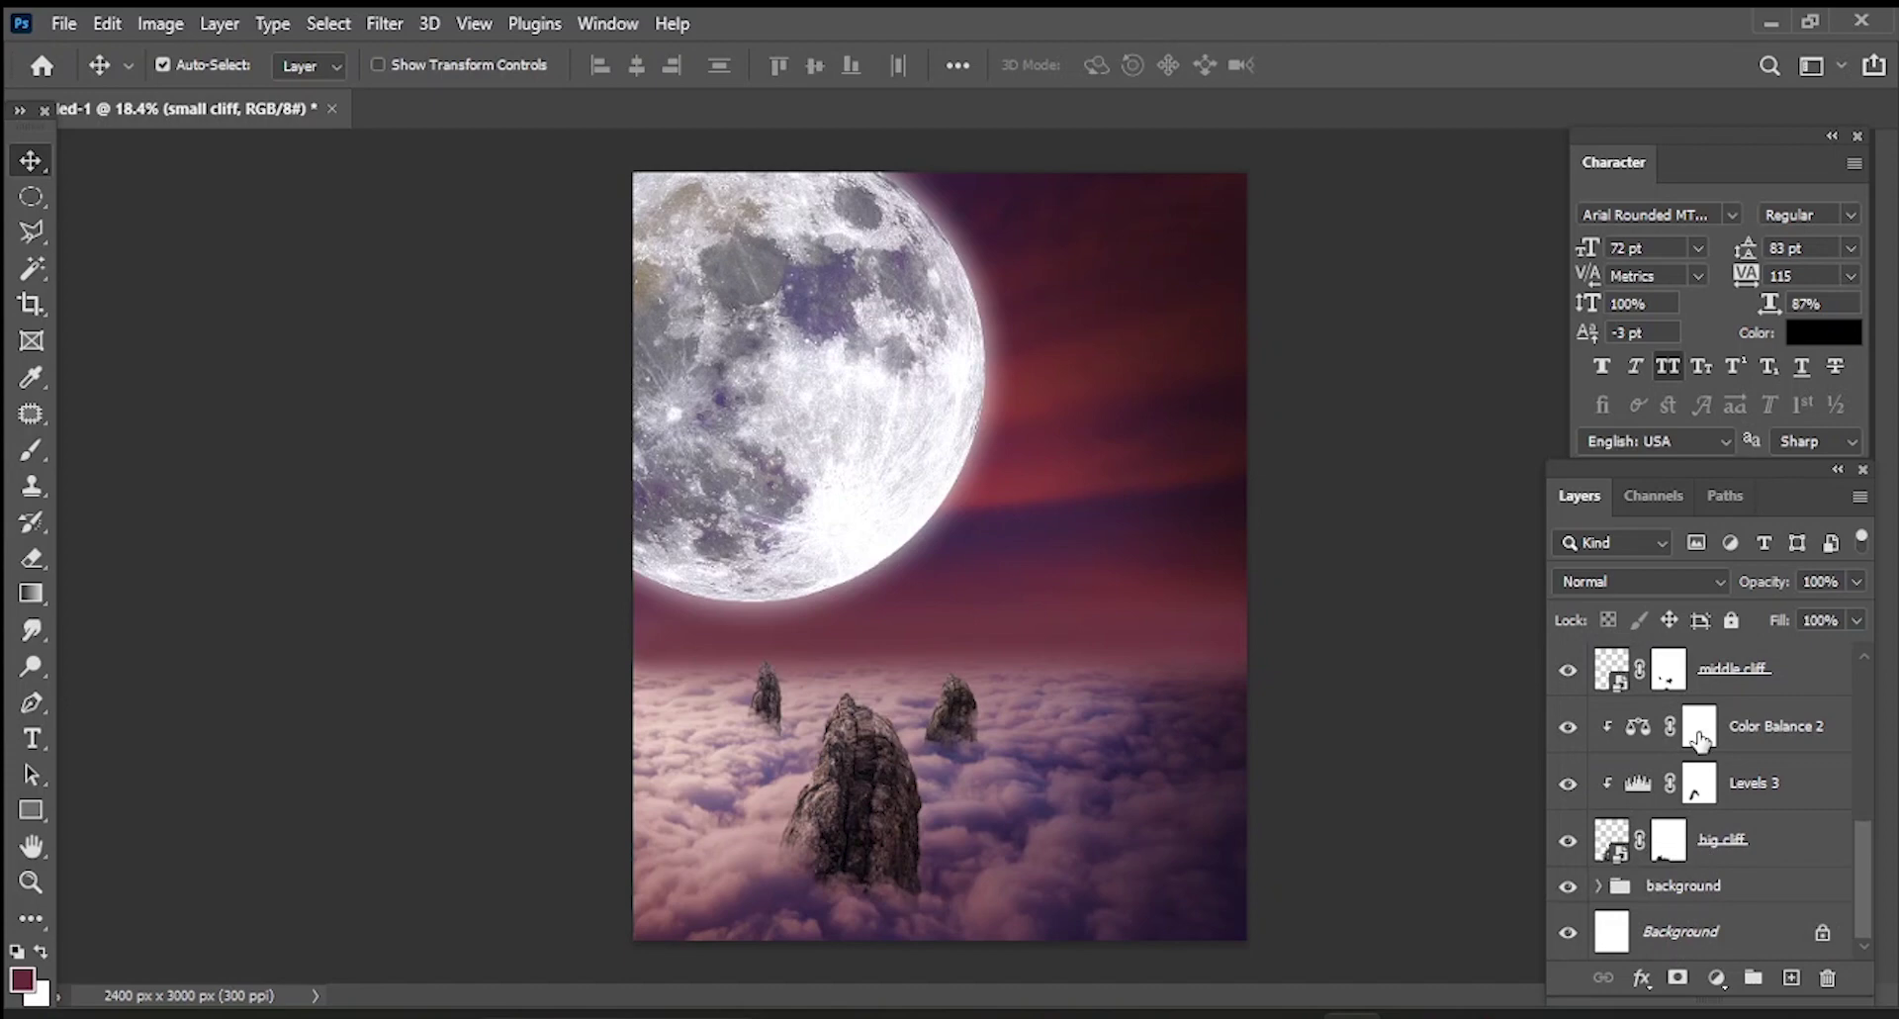
left_click(1701, 784)
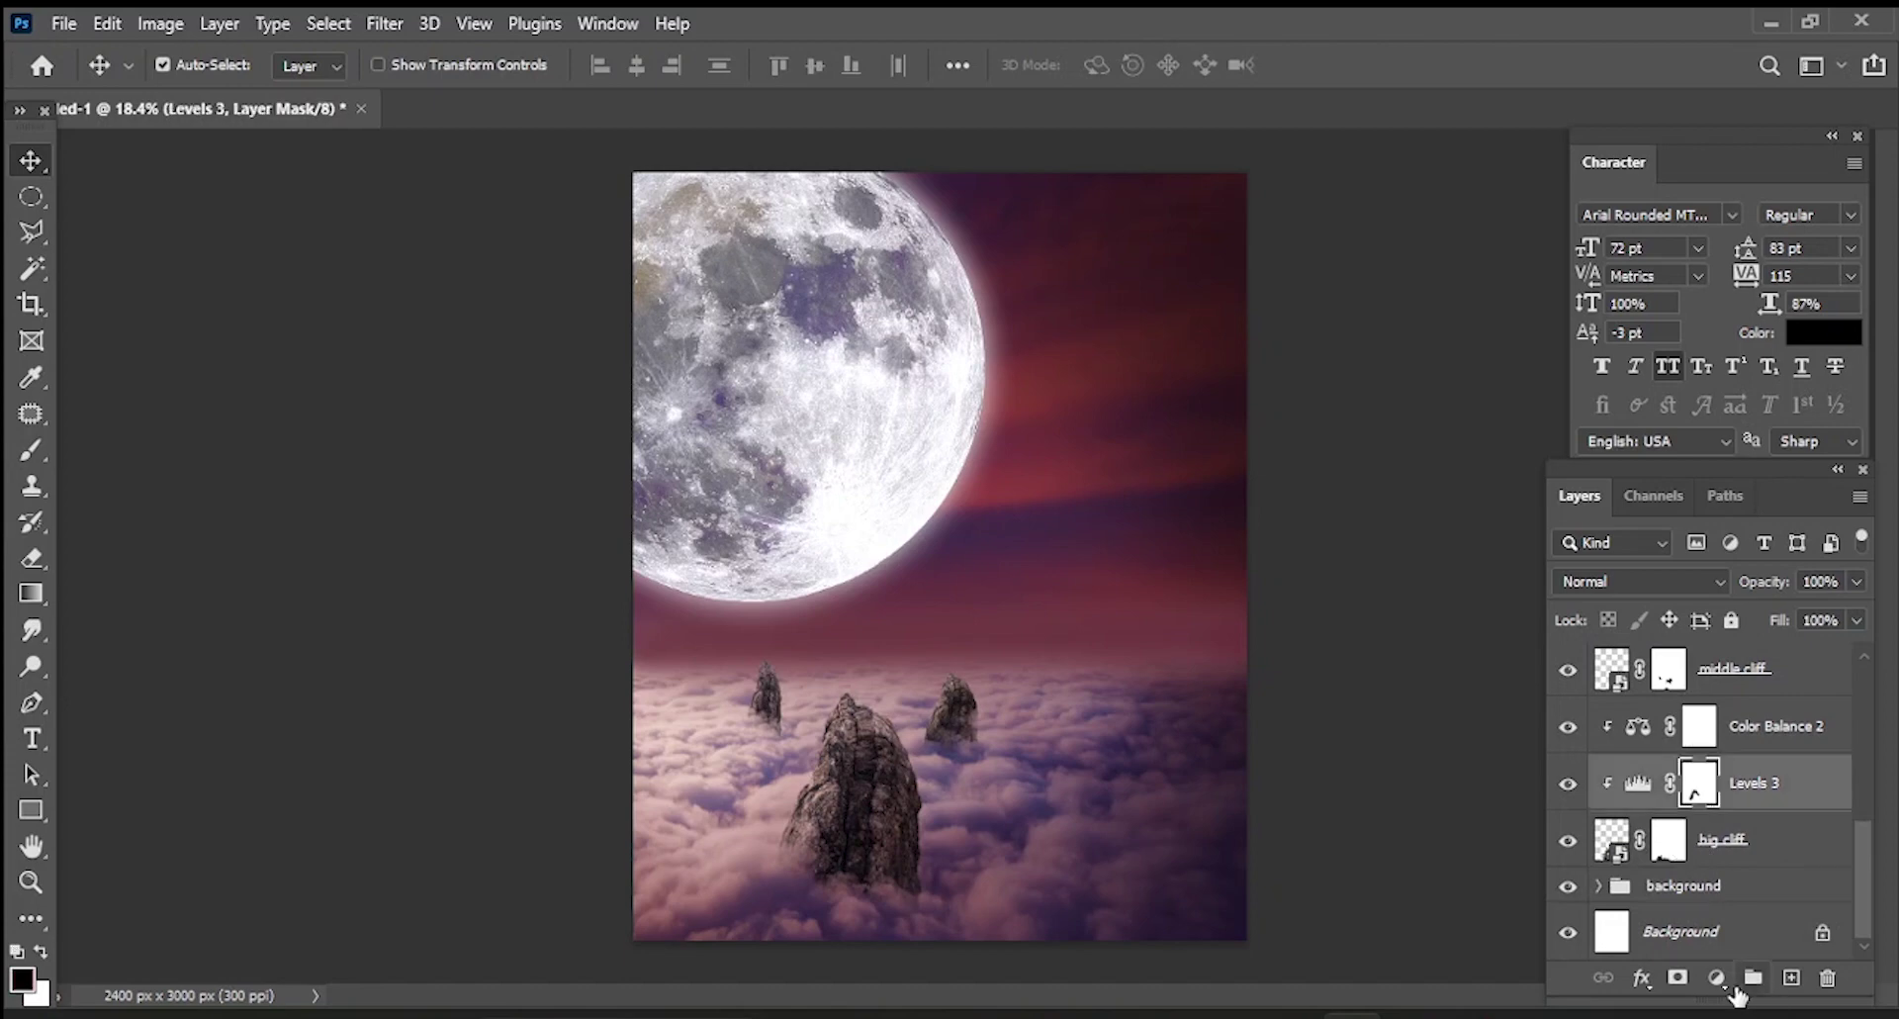
- Add a Brightness/Contrast adjustment with Brightness 150 and invert its mask to black
left_click(1718, 978)
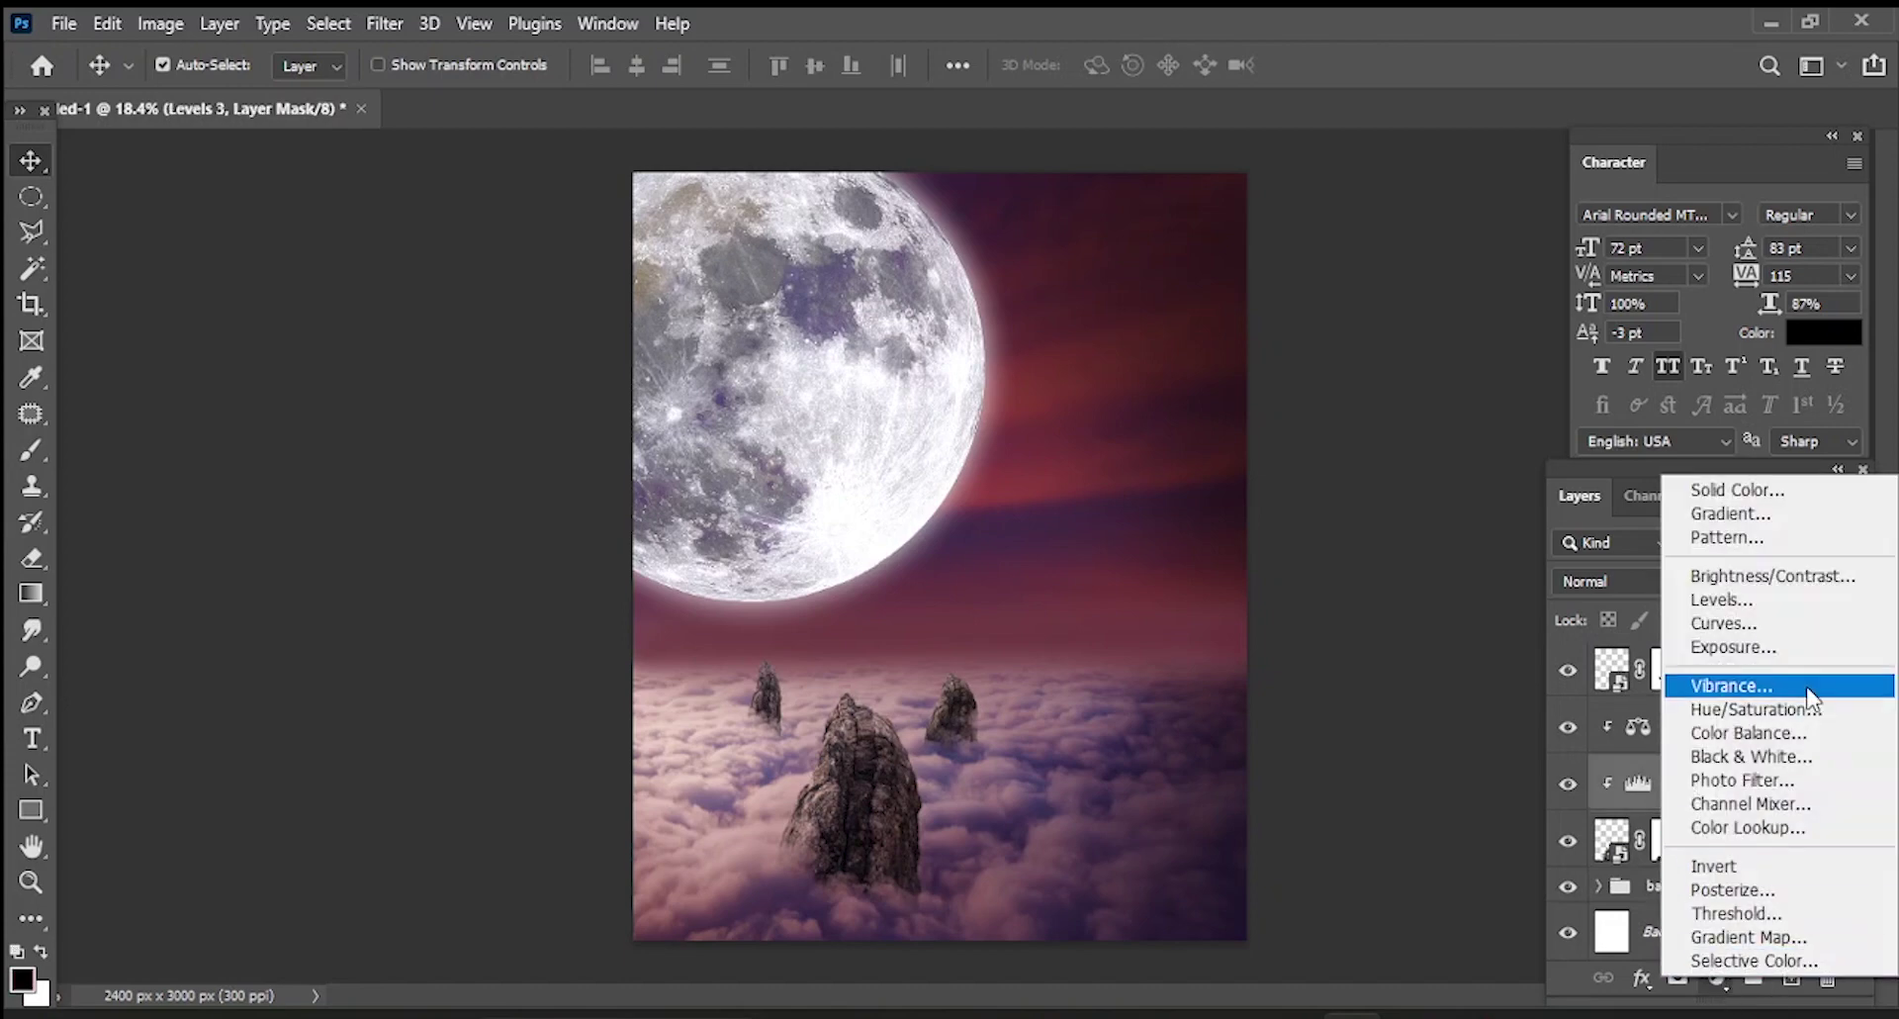
left_click(1761, 575)
left_click_drag(1594, 649, 1747, 645)
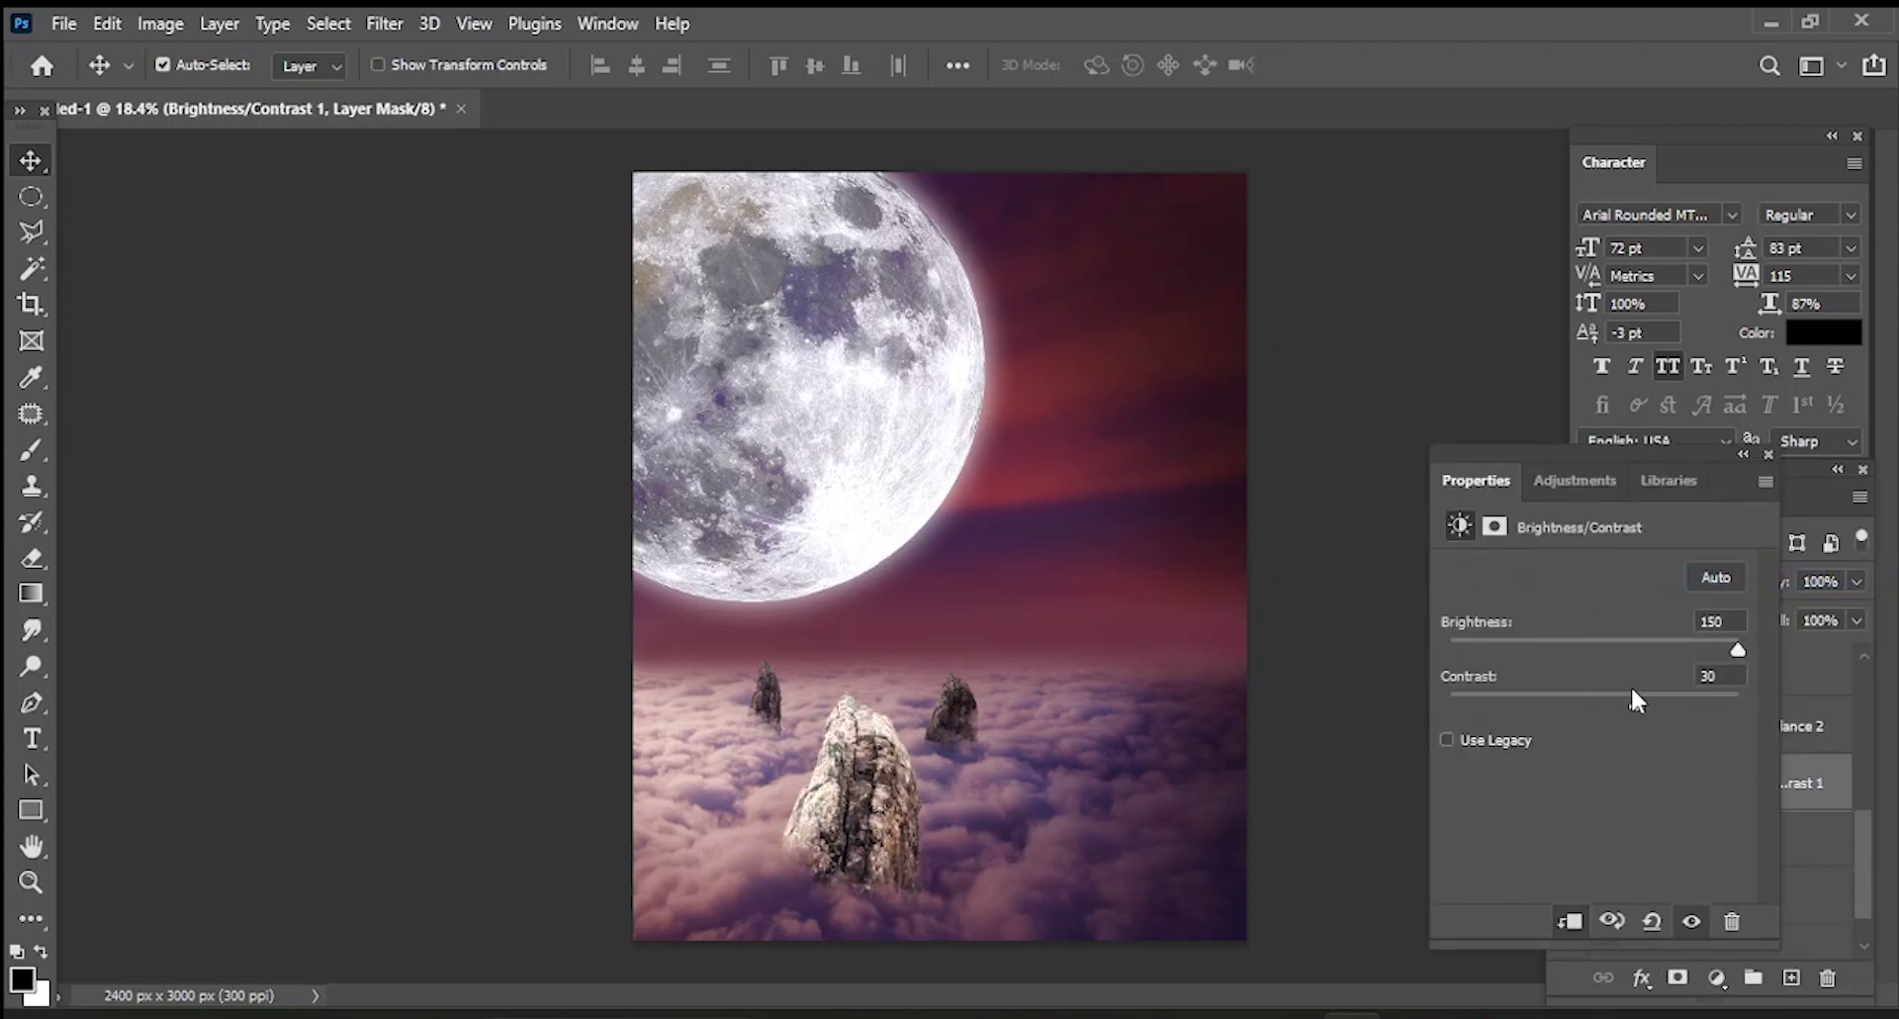
left_click(1768, 455)
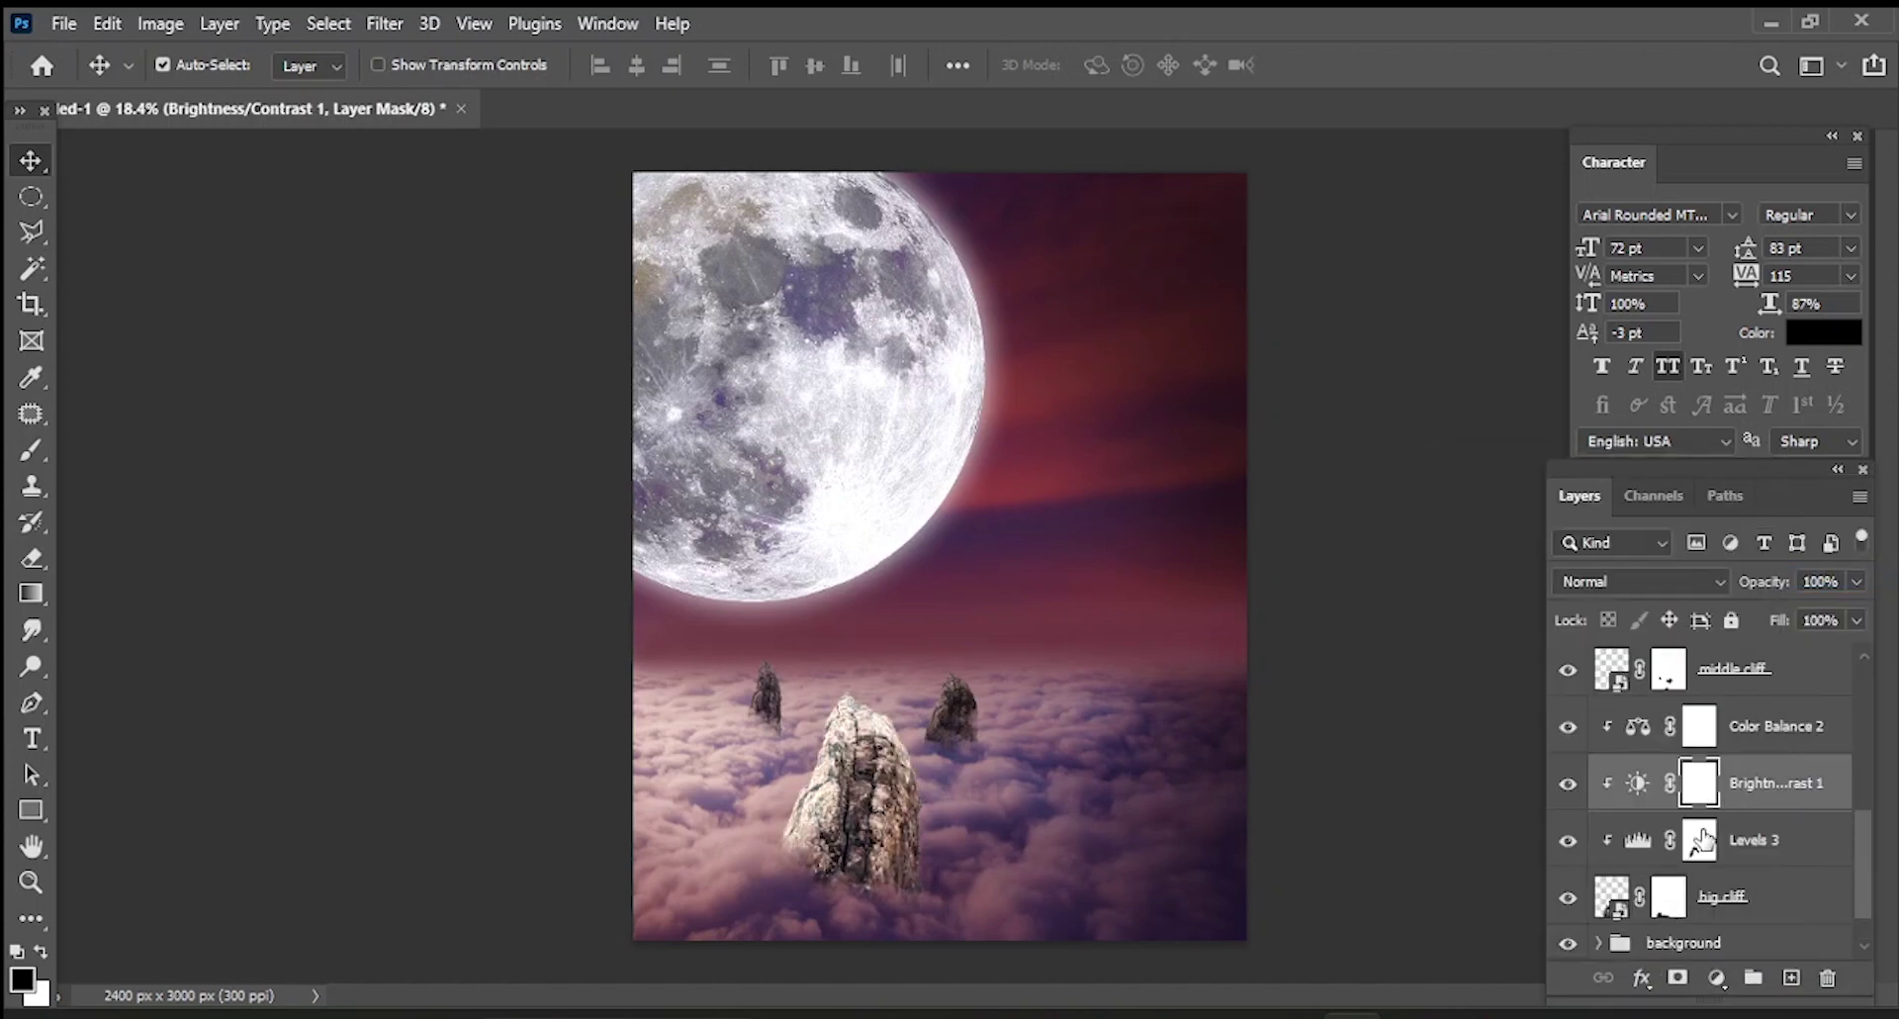
key("ctrl+i")
- Set up the Brush with 38% flow and white as the painting colour
left_click(32, 449)
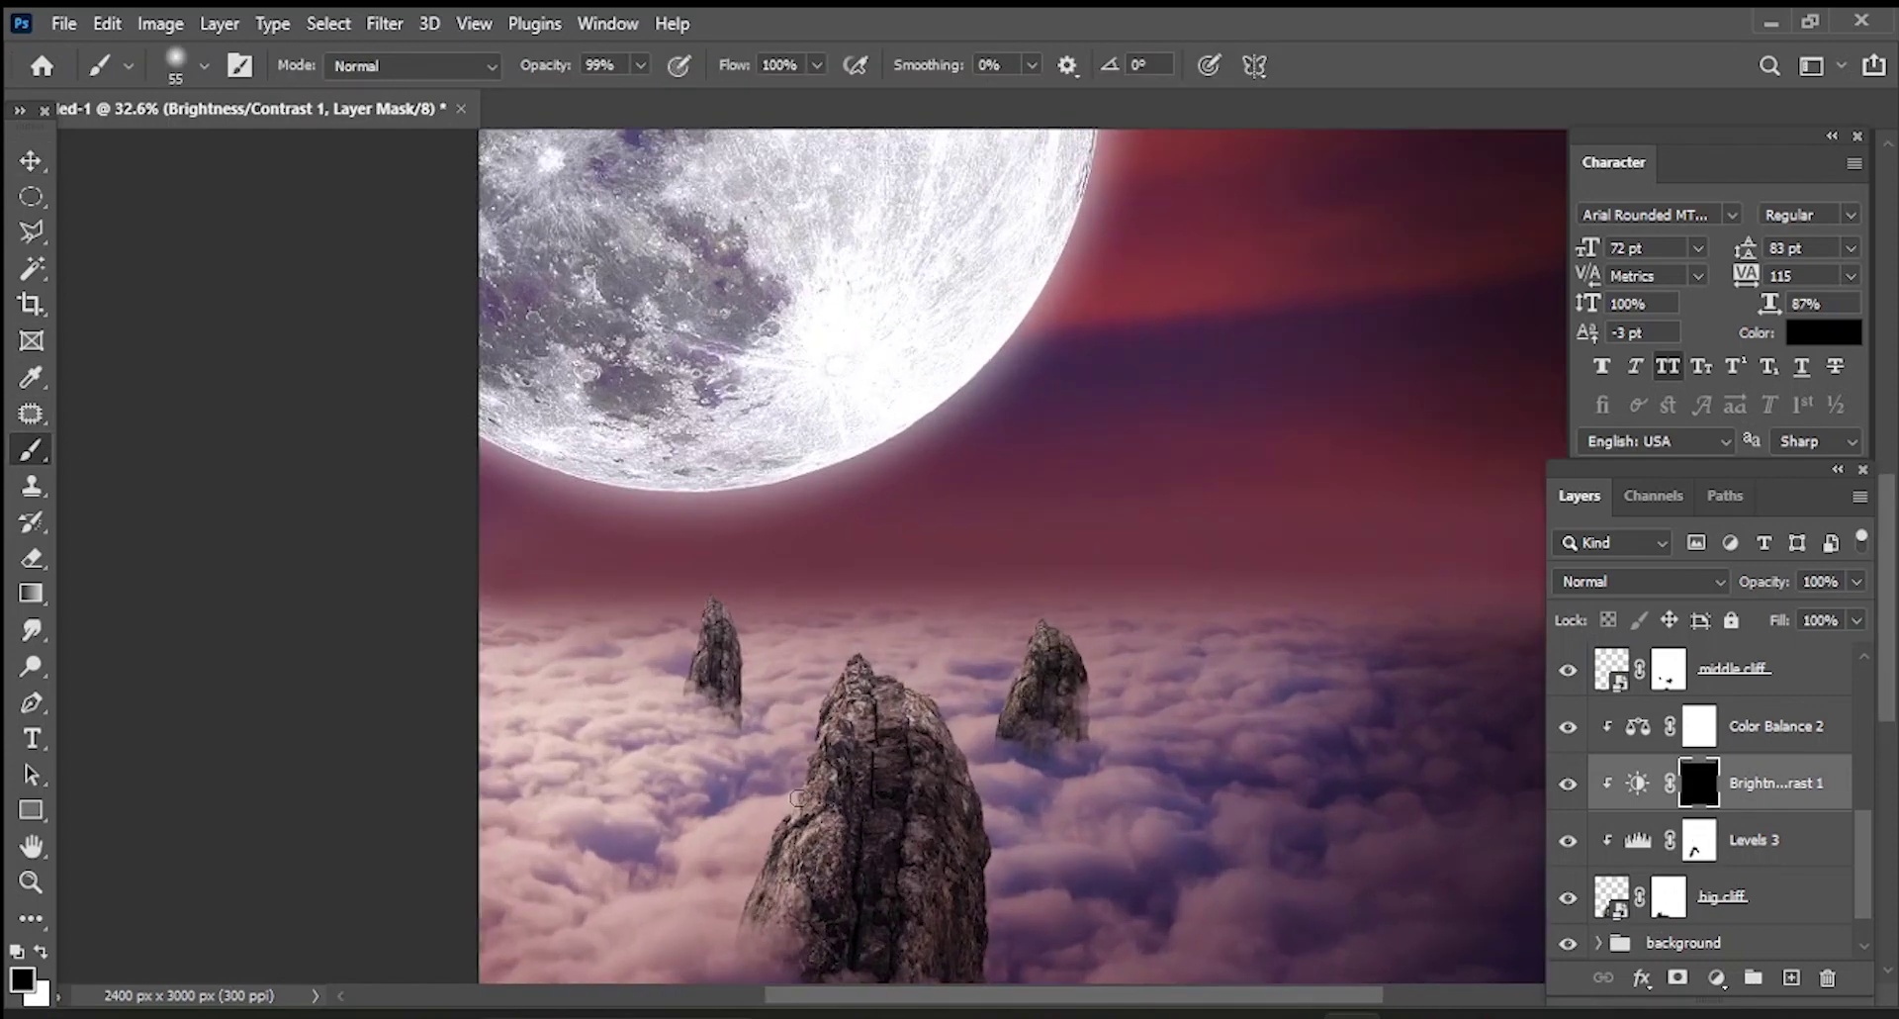
scroll(819, 792, "up", 5, "alt")
left_click(817, 65)
left_click_drag(785, 91, 734, 94)
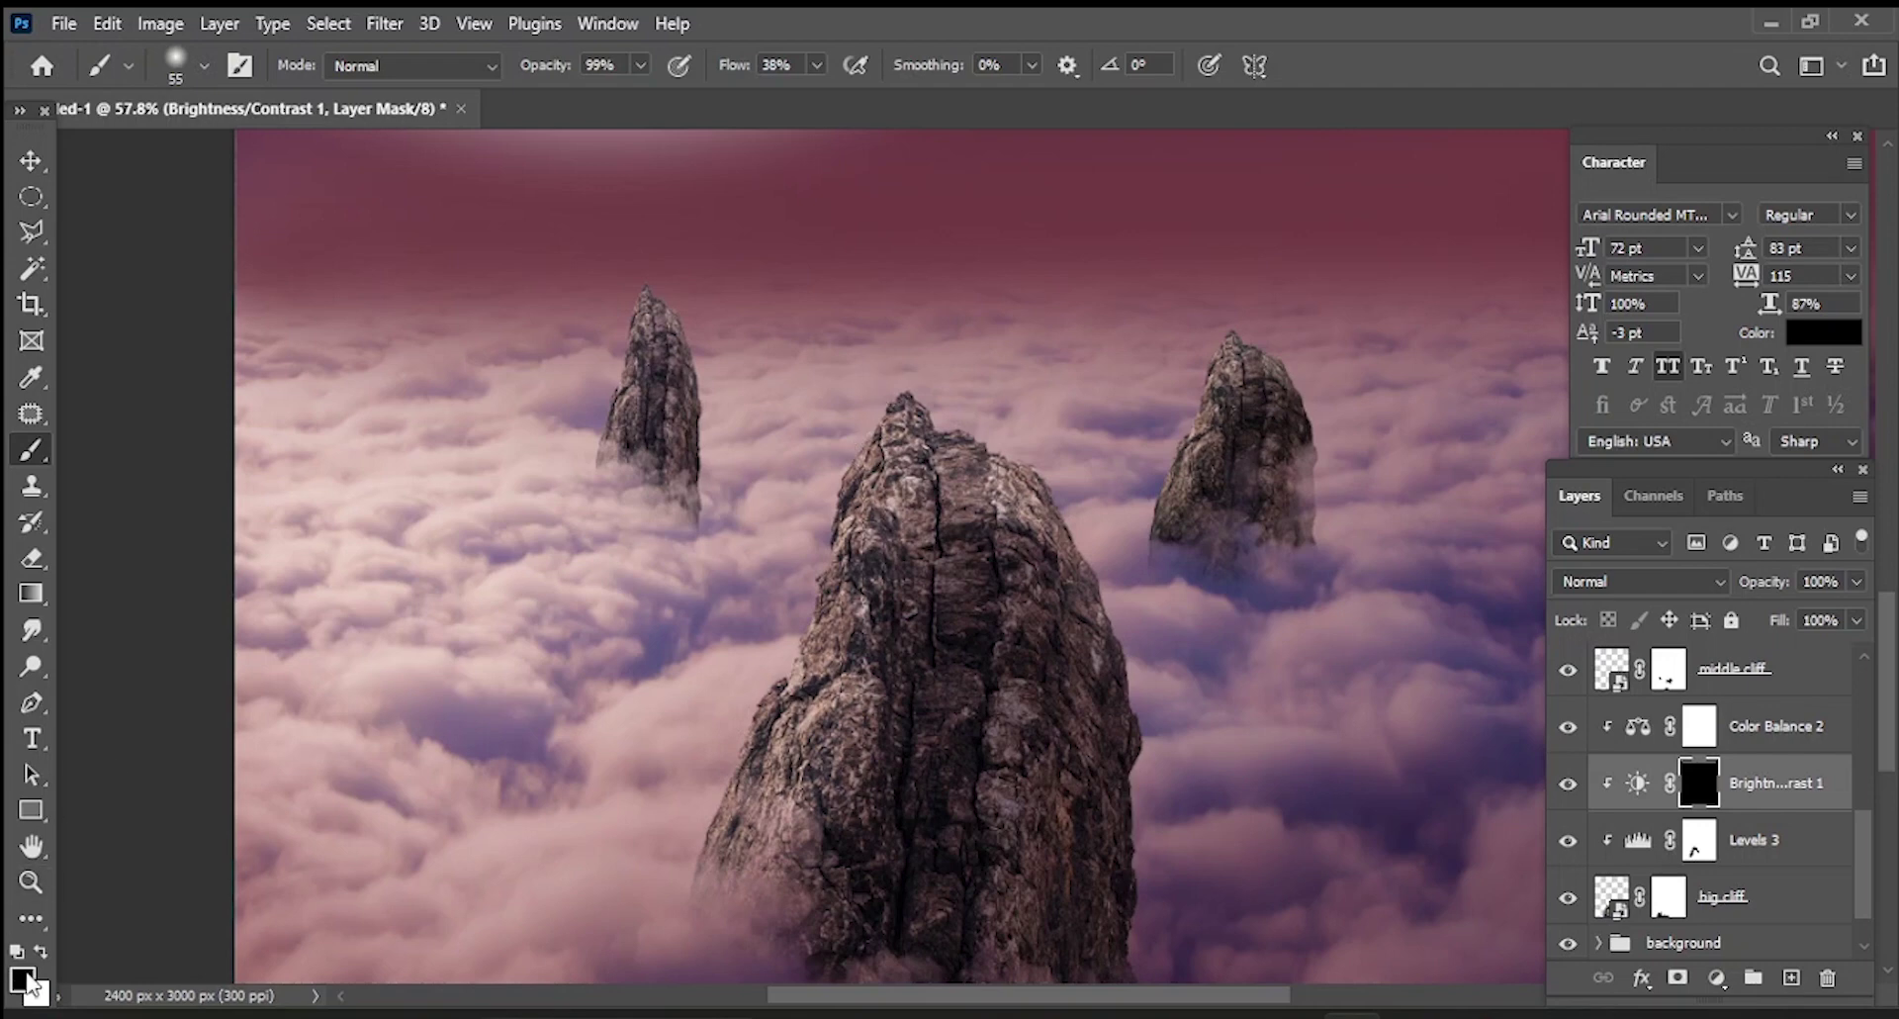
left_click(40, 950)
- Paint white on the mask along the big rock's upper edges, summit and lower-left patches
left_click_drag(878, 410, 832, 489)
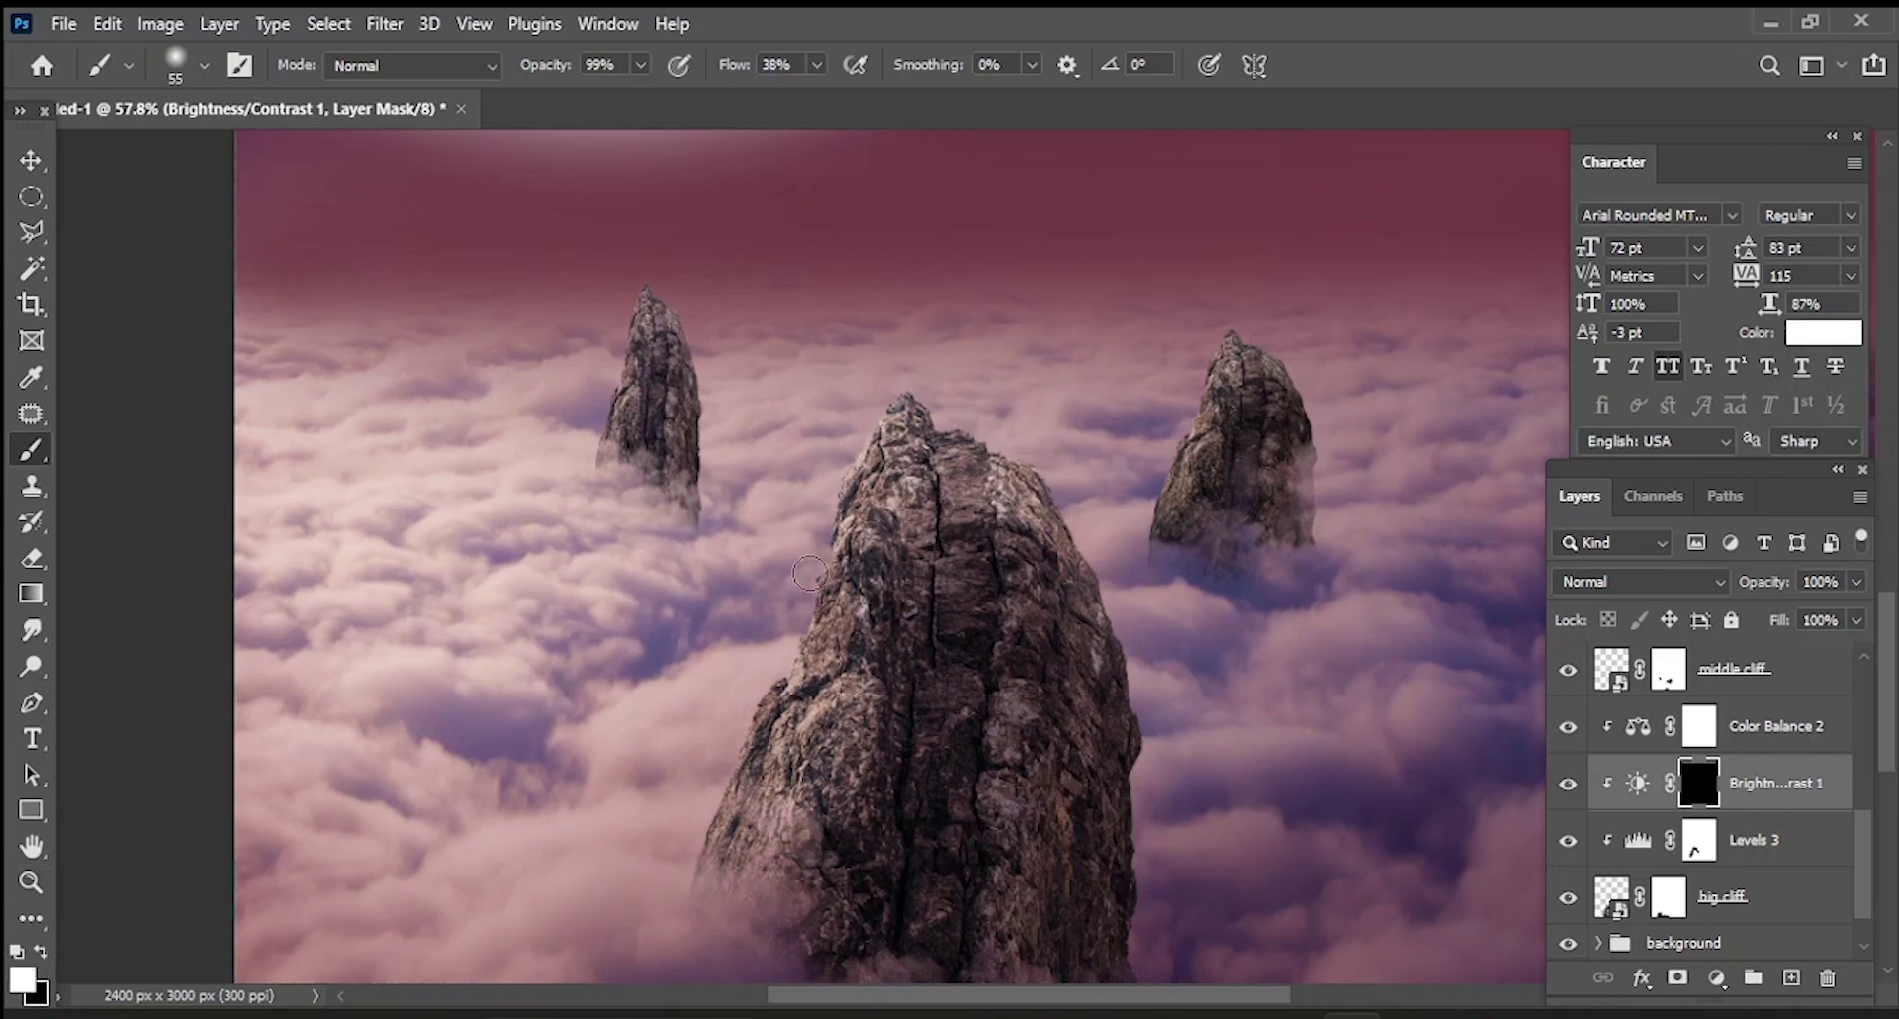
left_click_drag(895, 385, 1083, 569)
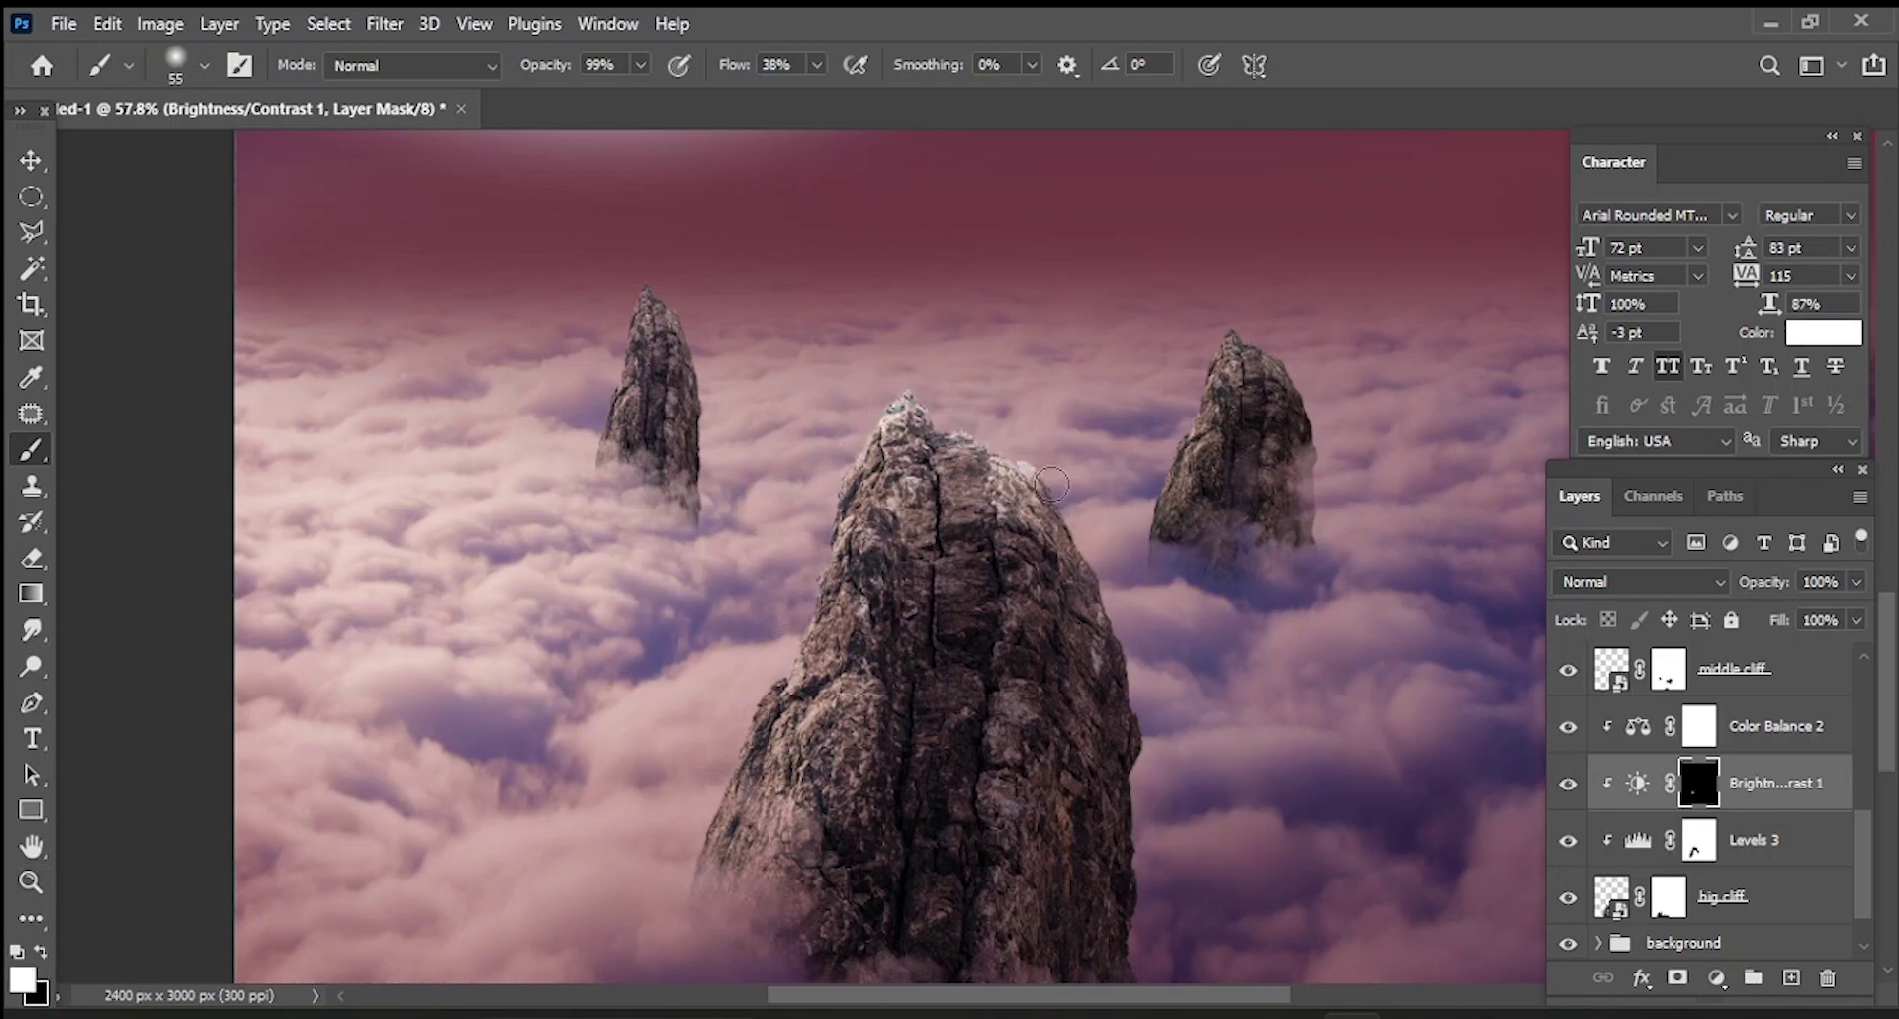
mouse_move(890, 407)
left_mouse_down()
mouse_move(758, 696)
mouse_move(866, 565)
left_mouse_up()
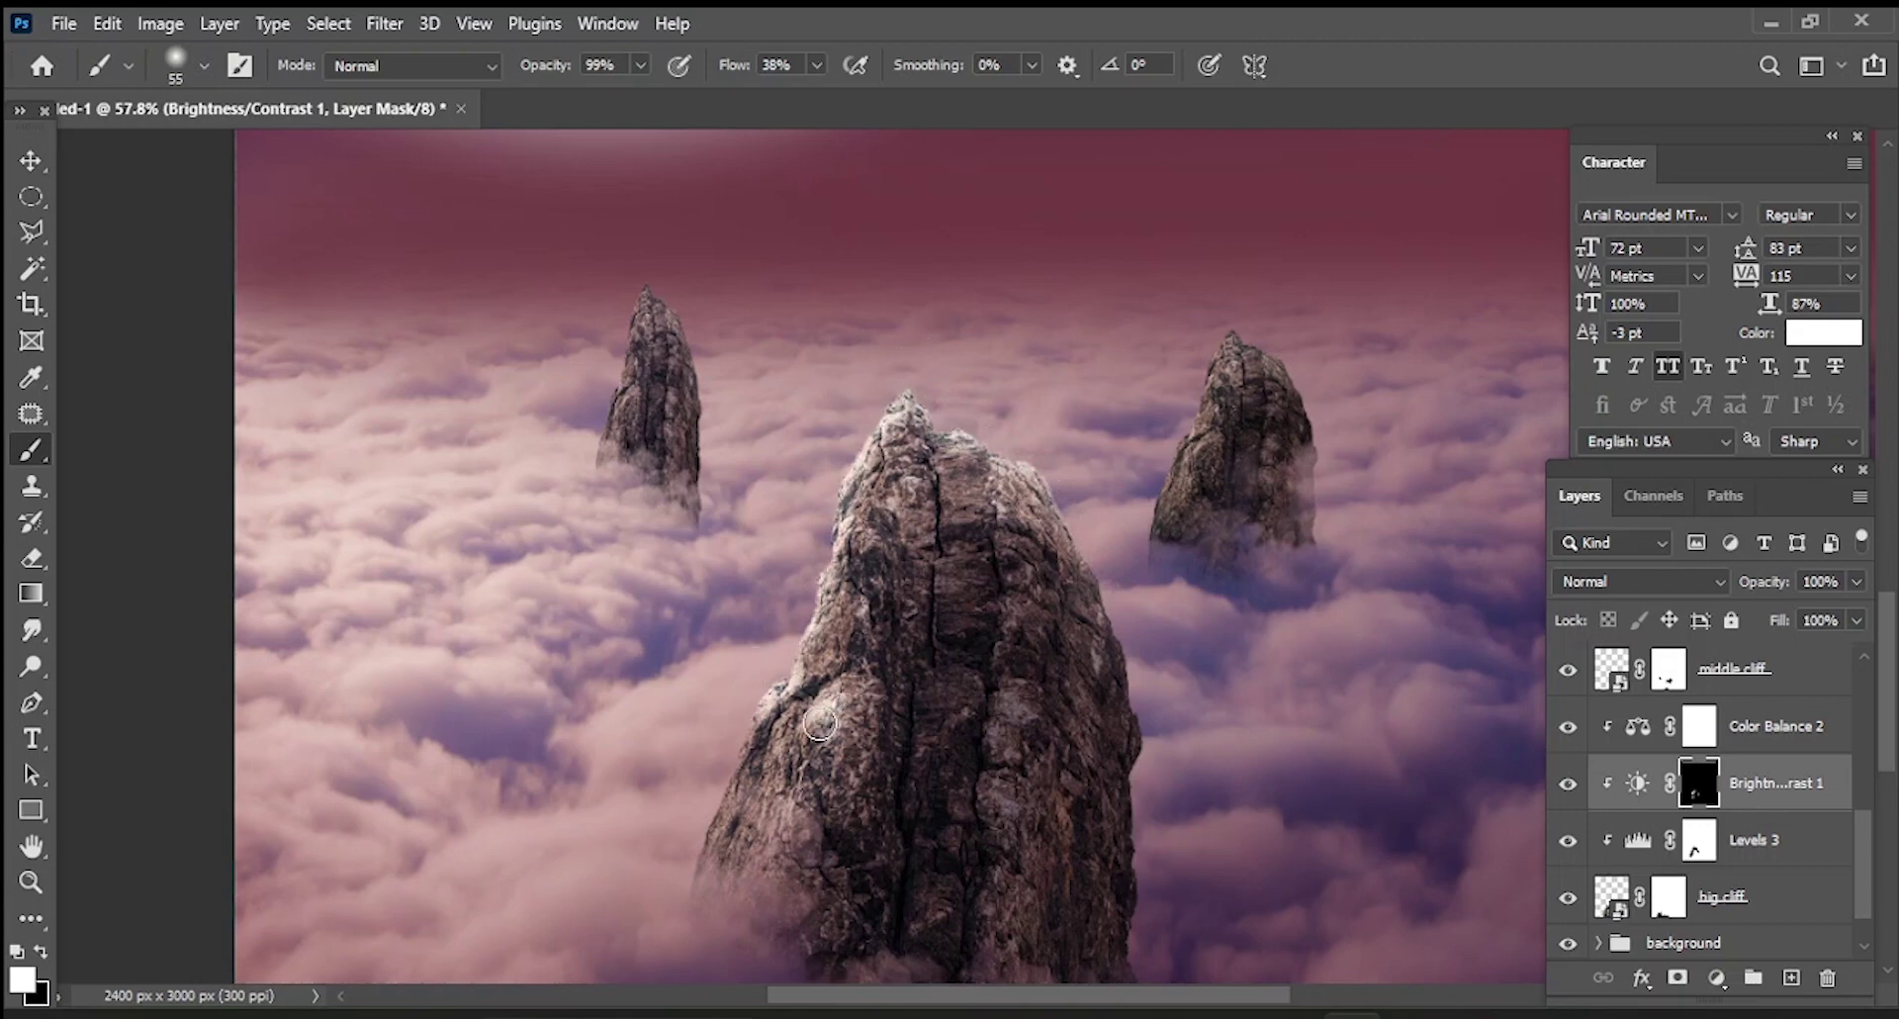
left_click_drag(867, 565, 902, 400)
scroll(962, 517, "down", 5)
scroll(861, 732, "up", 5)
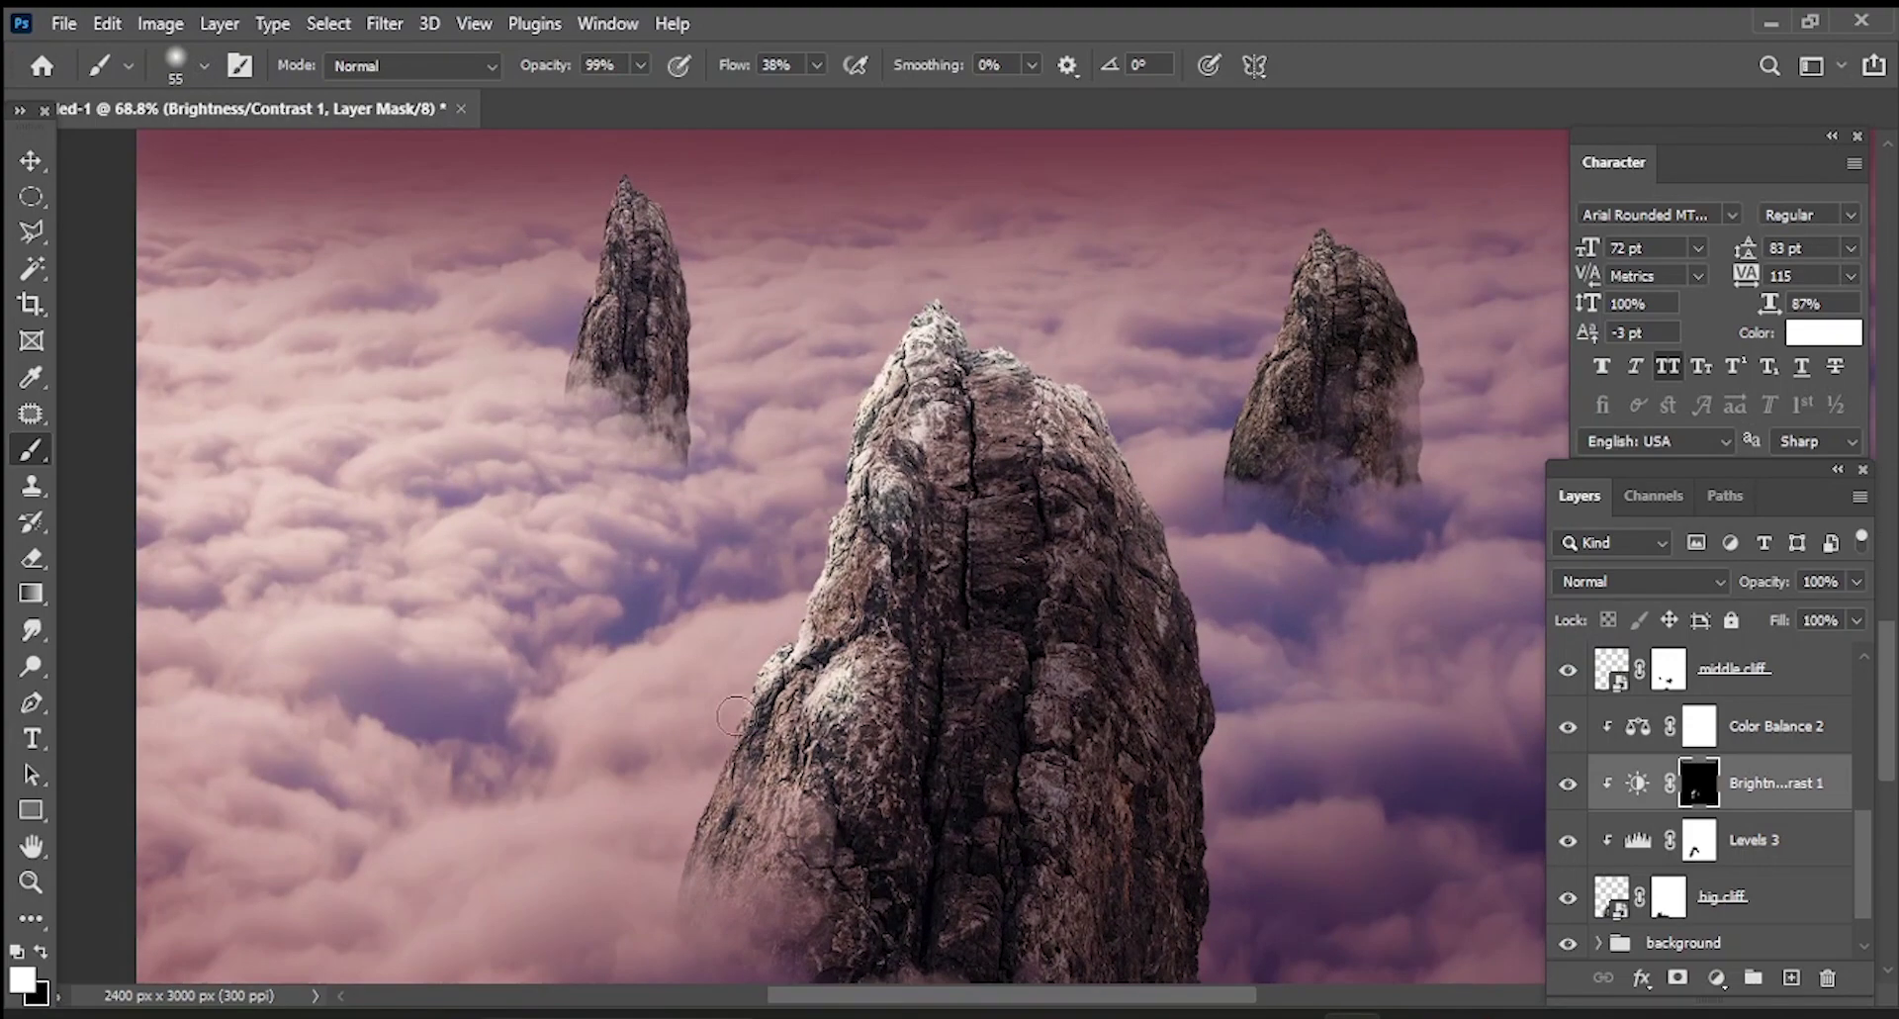
left_click_drag(735, 715, 678, 828)
left_click_drag(804, 605, 819, 601)
left_click_drag(868, 708, 877, 702)
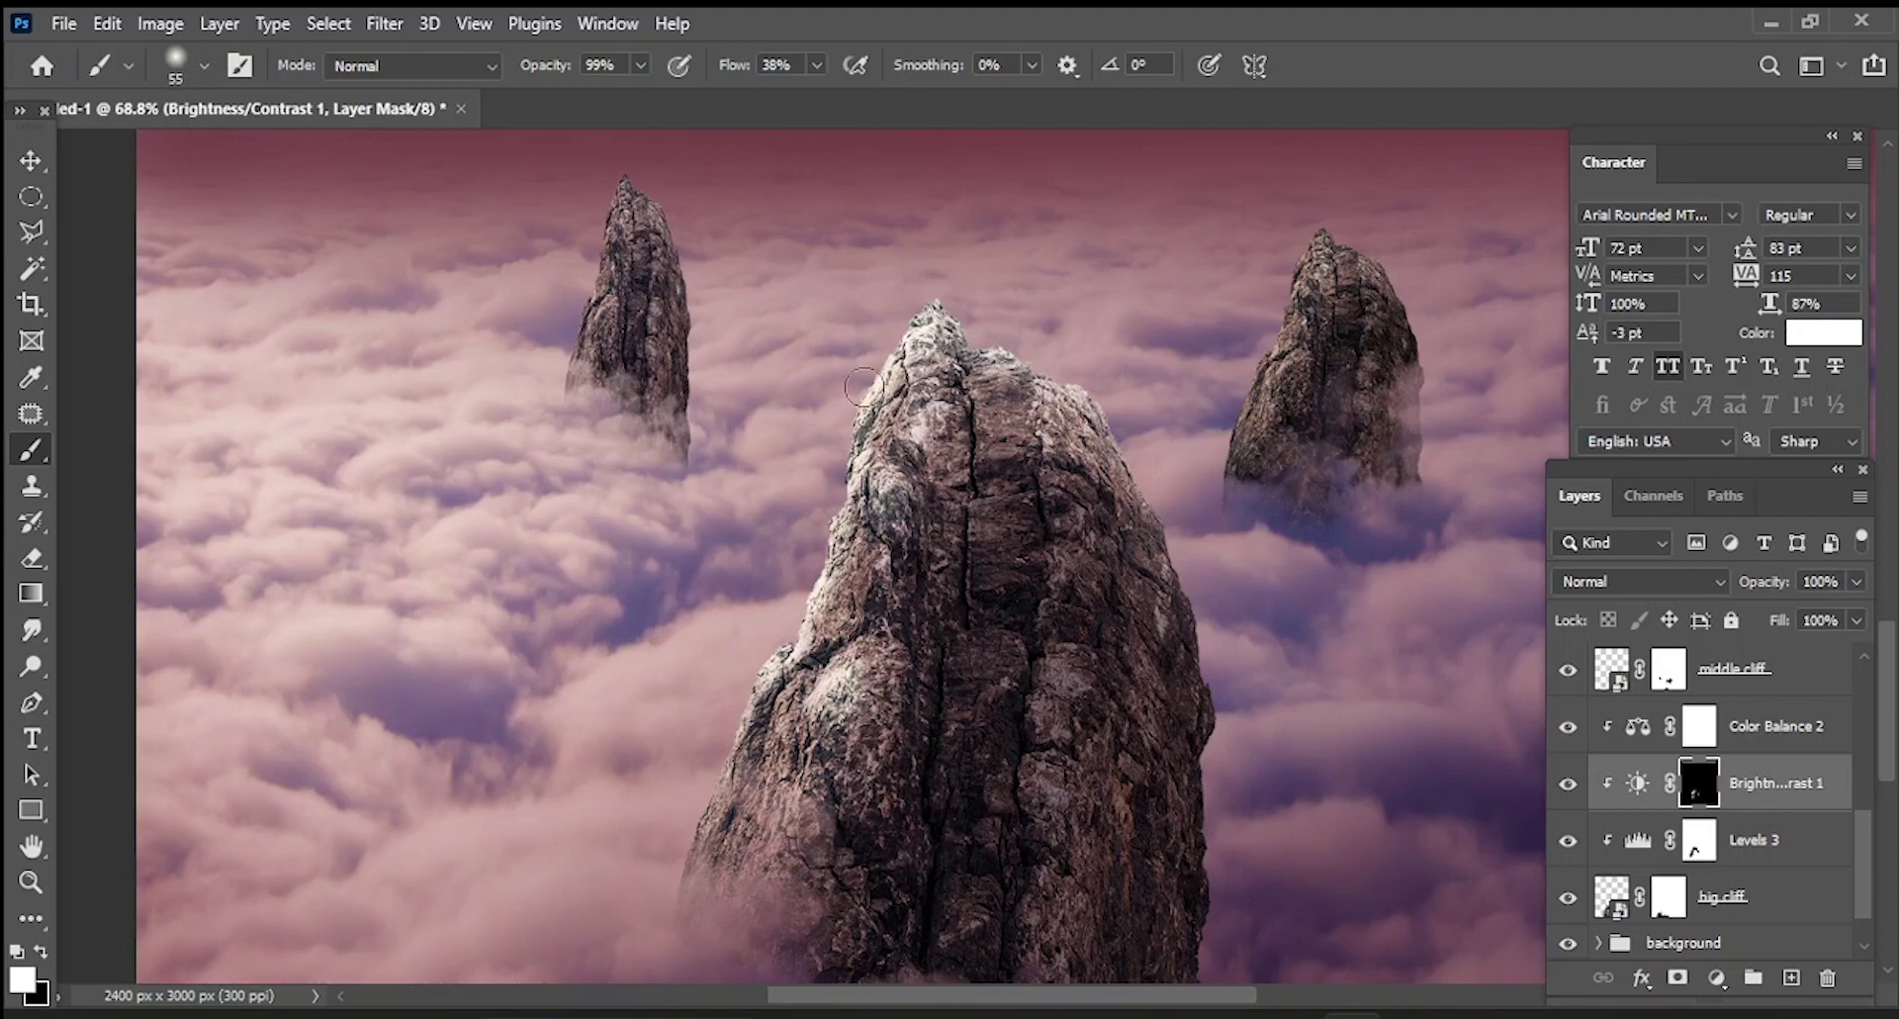
- Switch the brush to black at size 200
left_click(41, 950)
right_click(968, 744)
key("Escape")
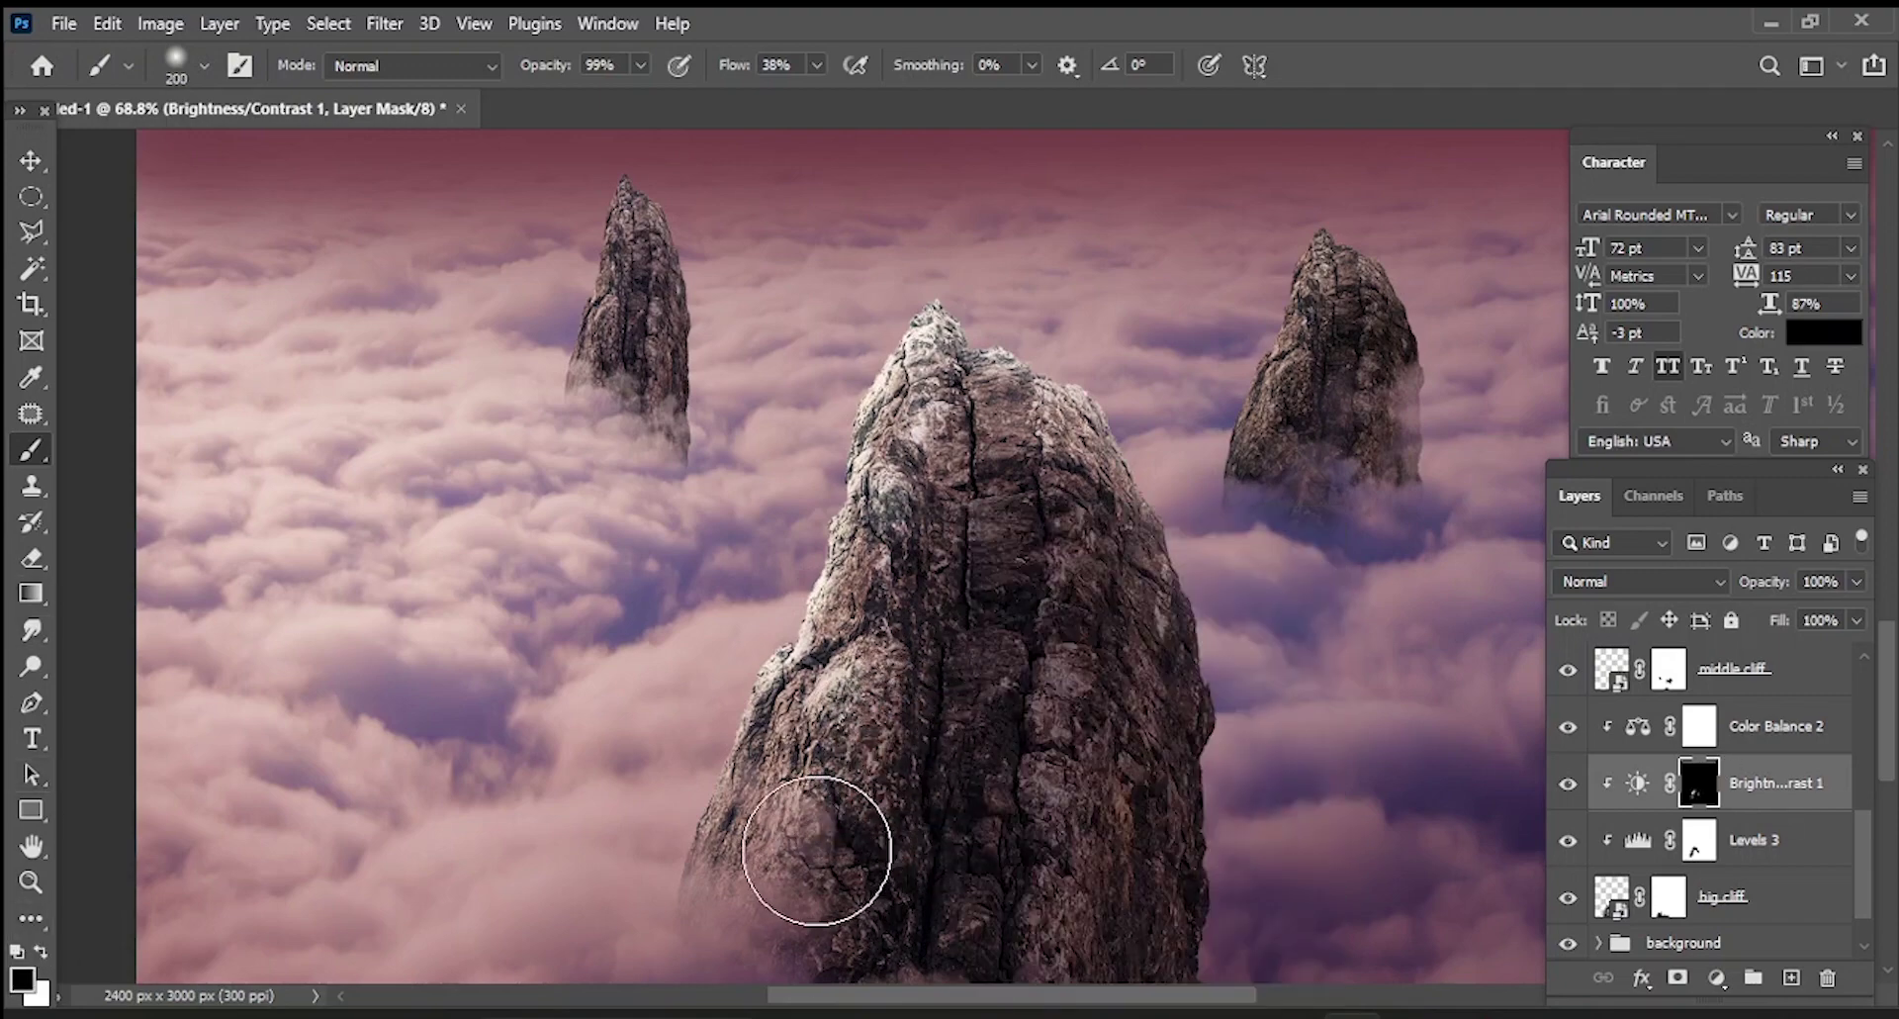
scroll(1136, 897, "down", 5, "alt")
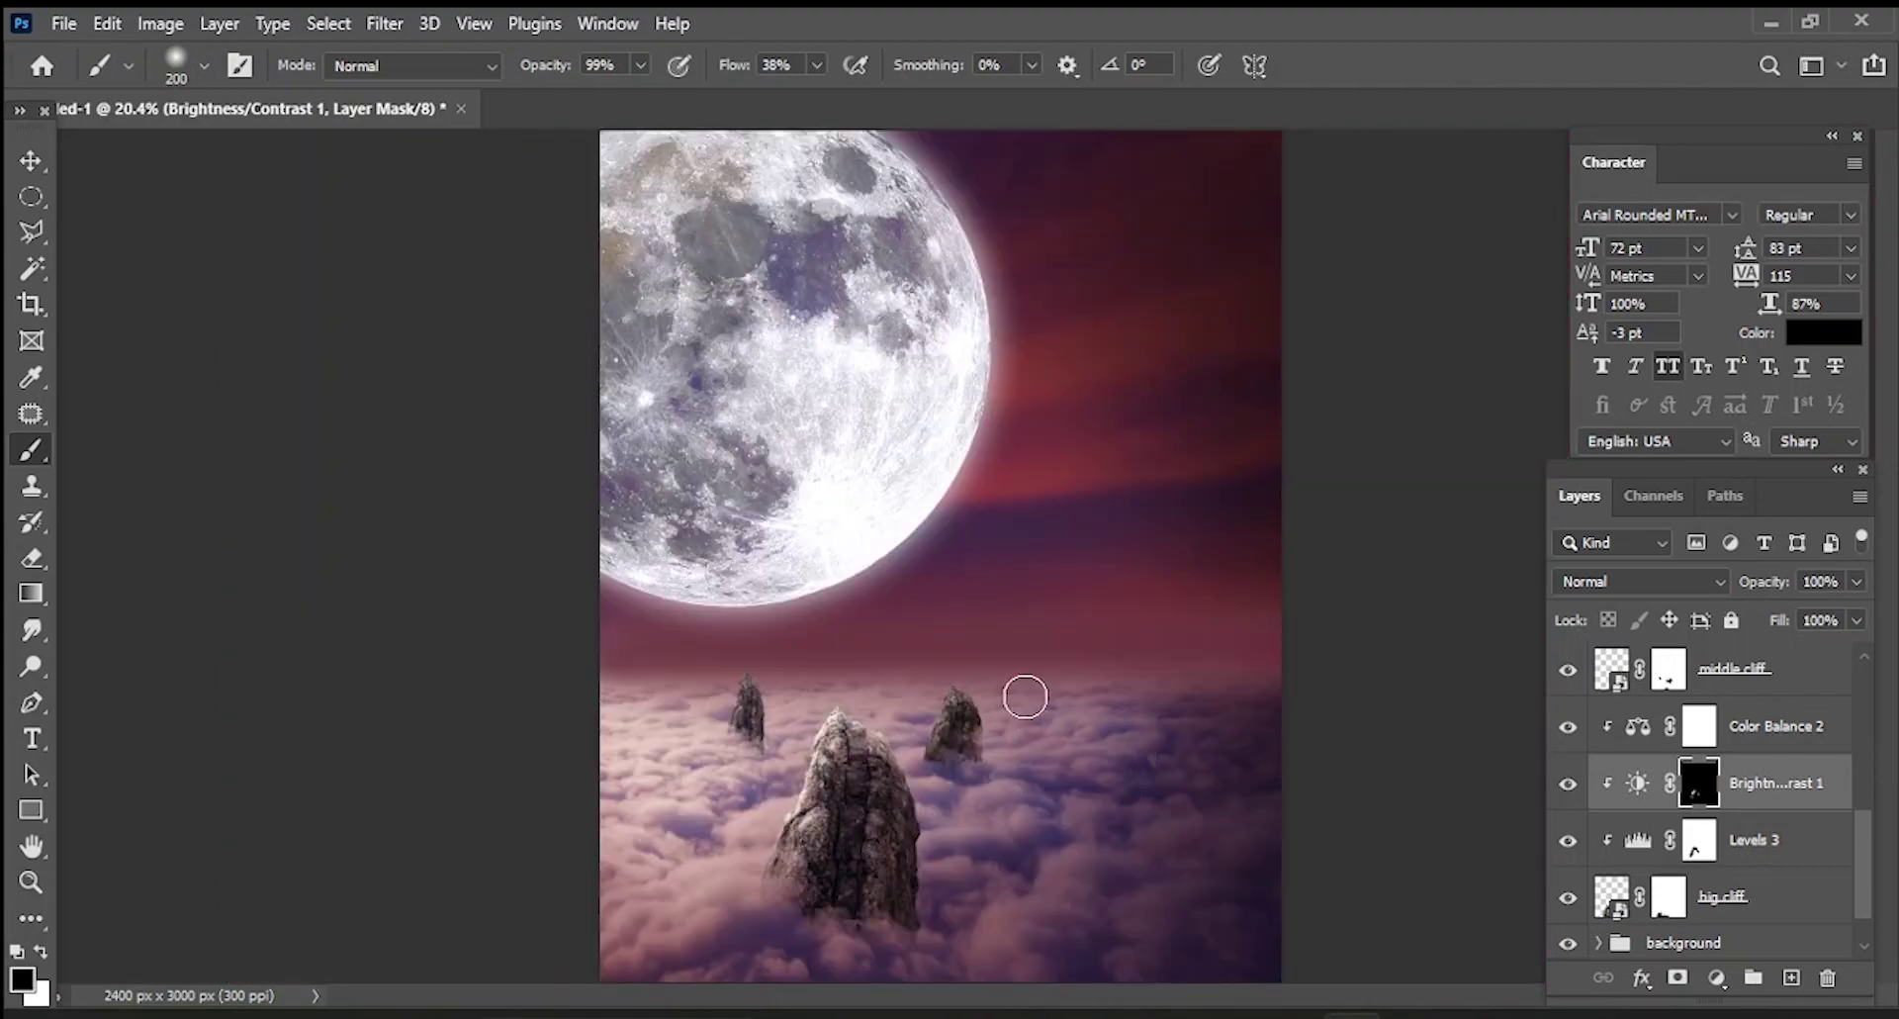
scroll(833, 767, "up", 5, "alt")
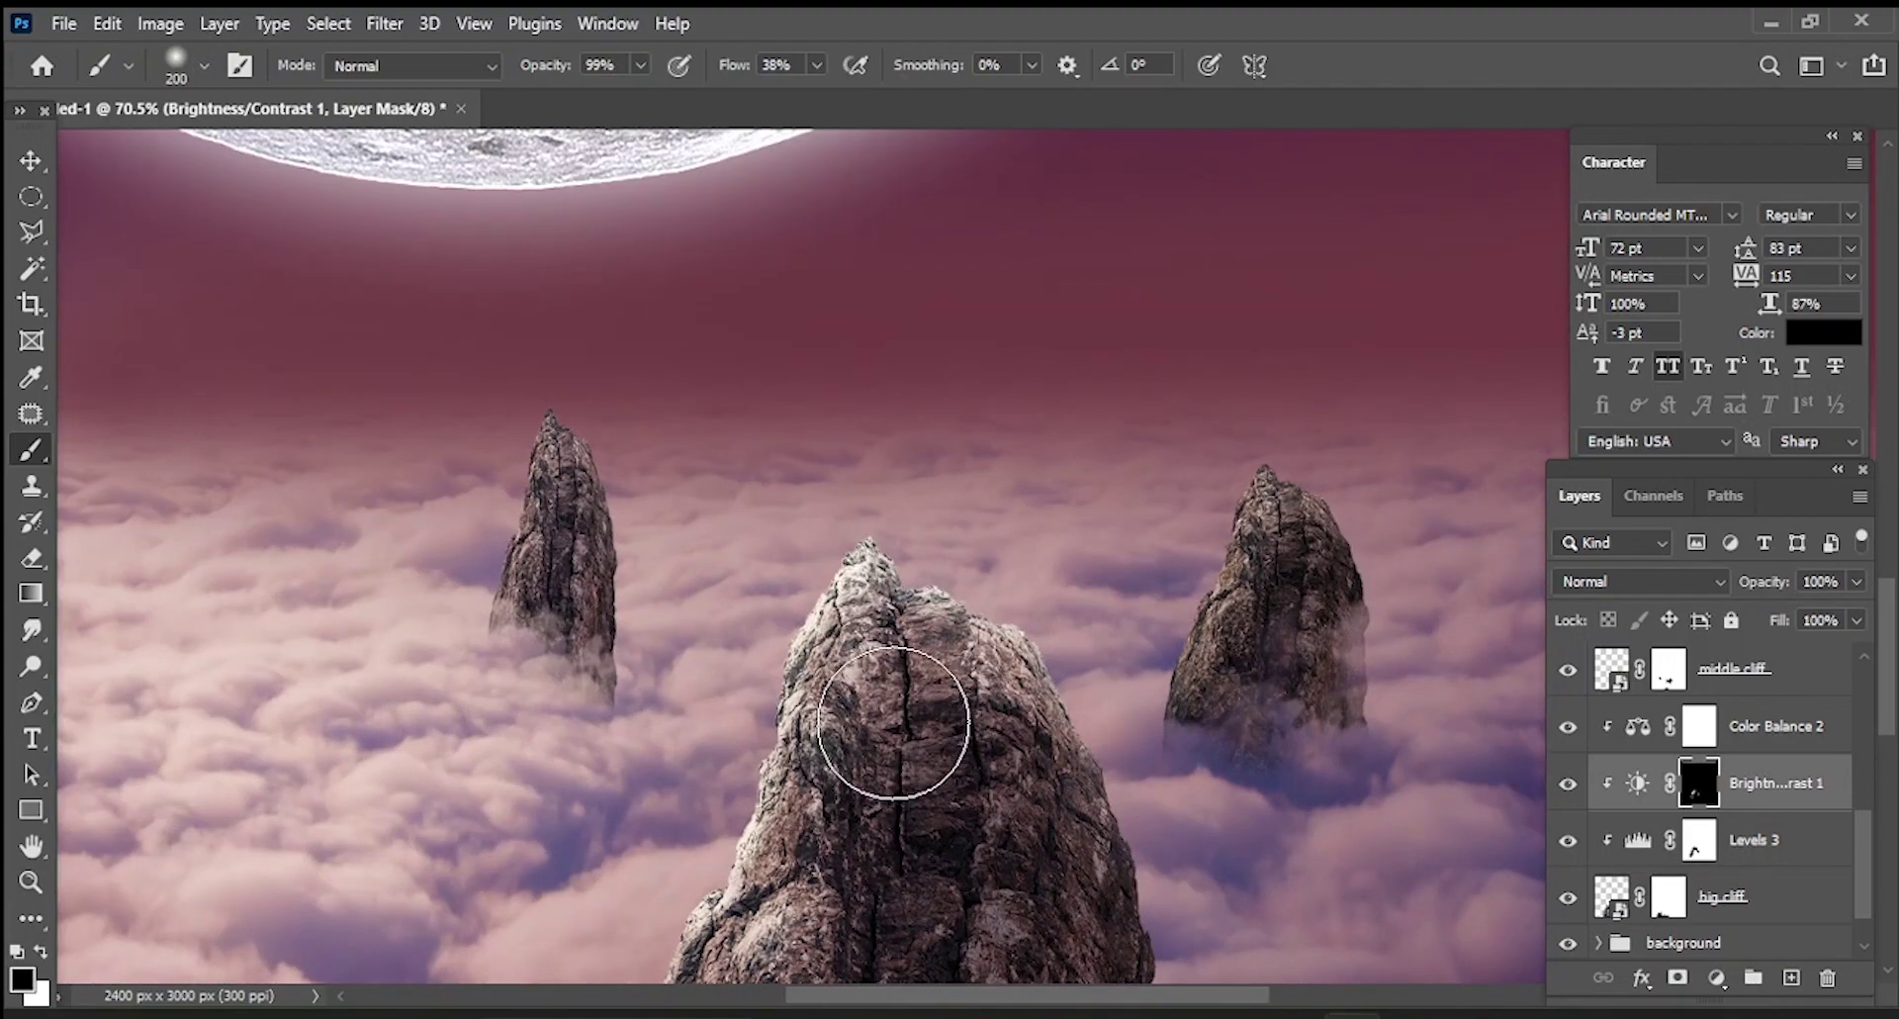
scroll(887, 840, "down", 3, "alt")
scroll(888, 812, "down", 2, "alt")
scroll(895, 772, "down", 1, "alt")
scroll(921, 680, "up", 1, "alt")
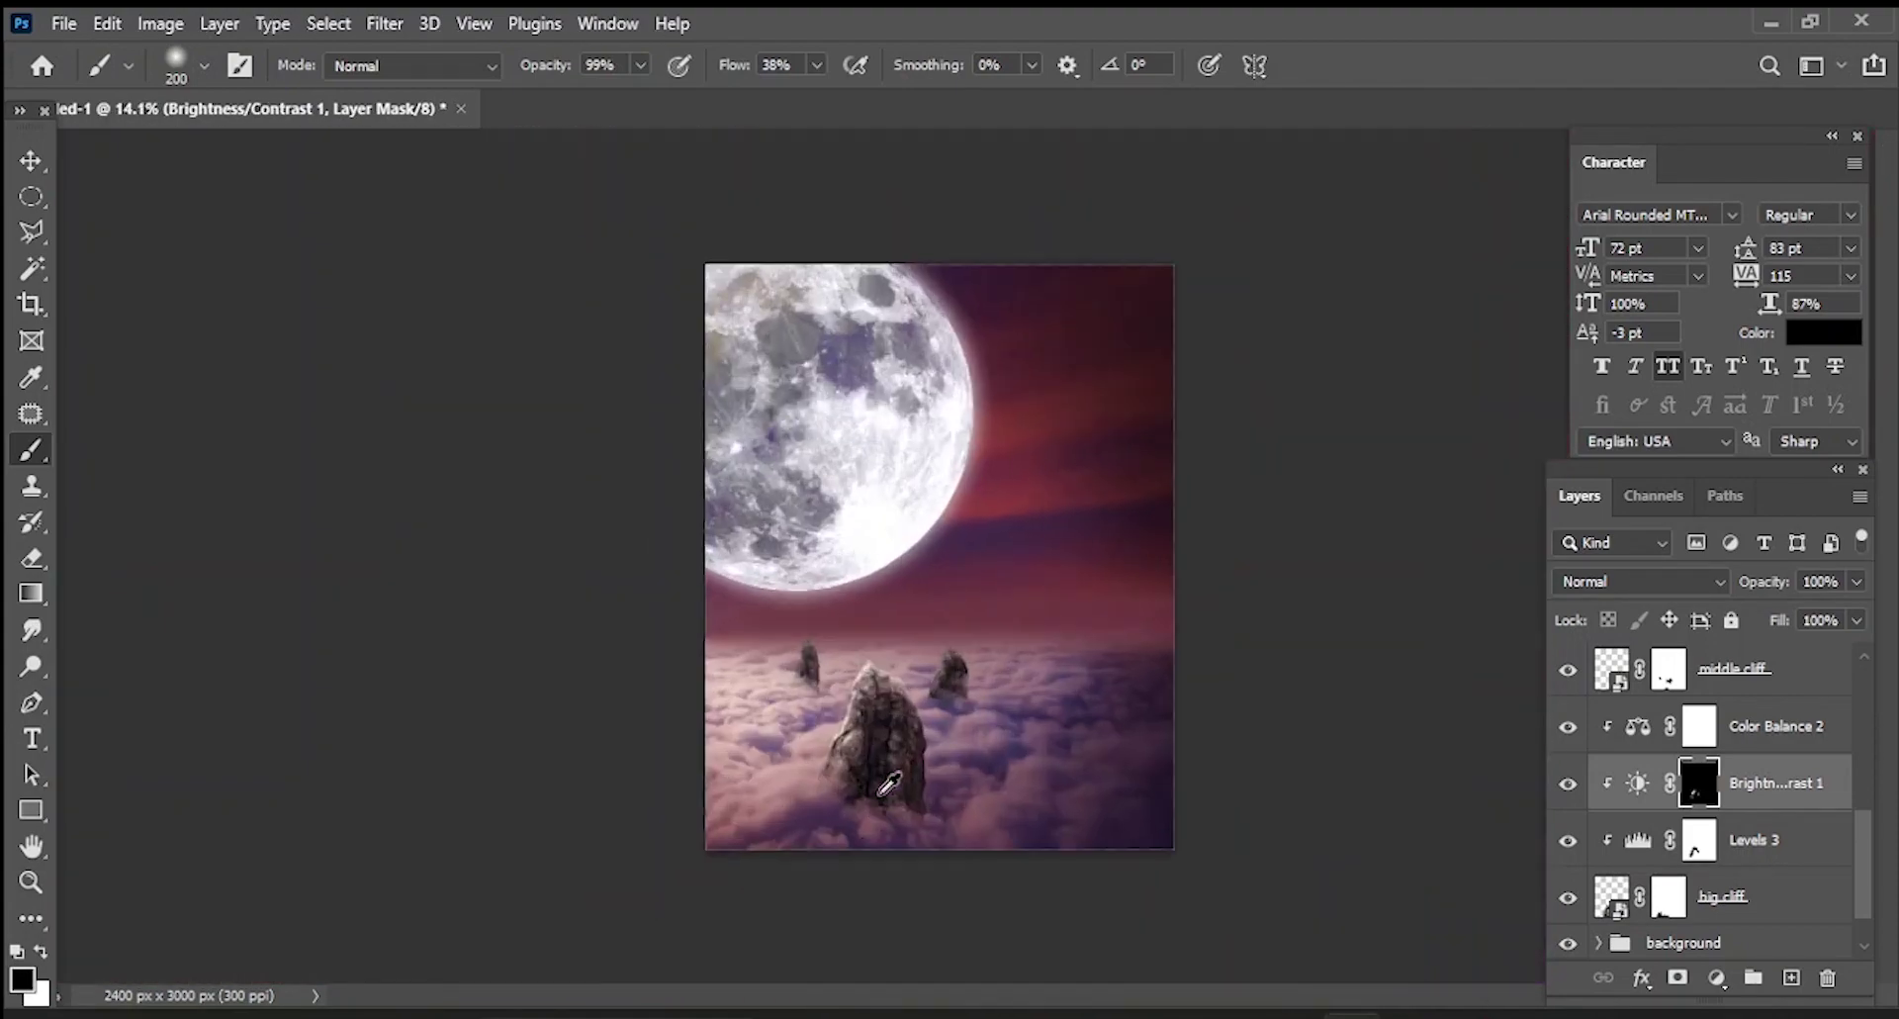
scroll(1655, 761, "up", 3)
scroll(1655, 762, "down", 1)
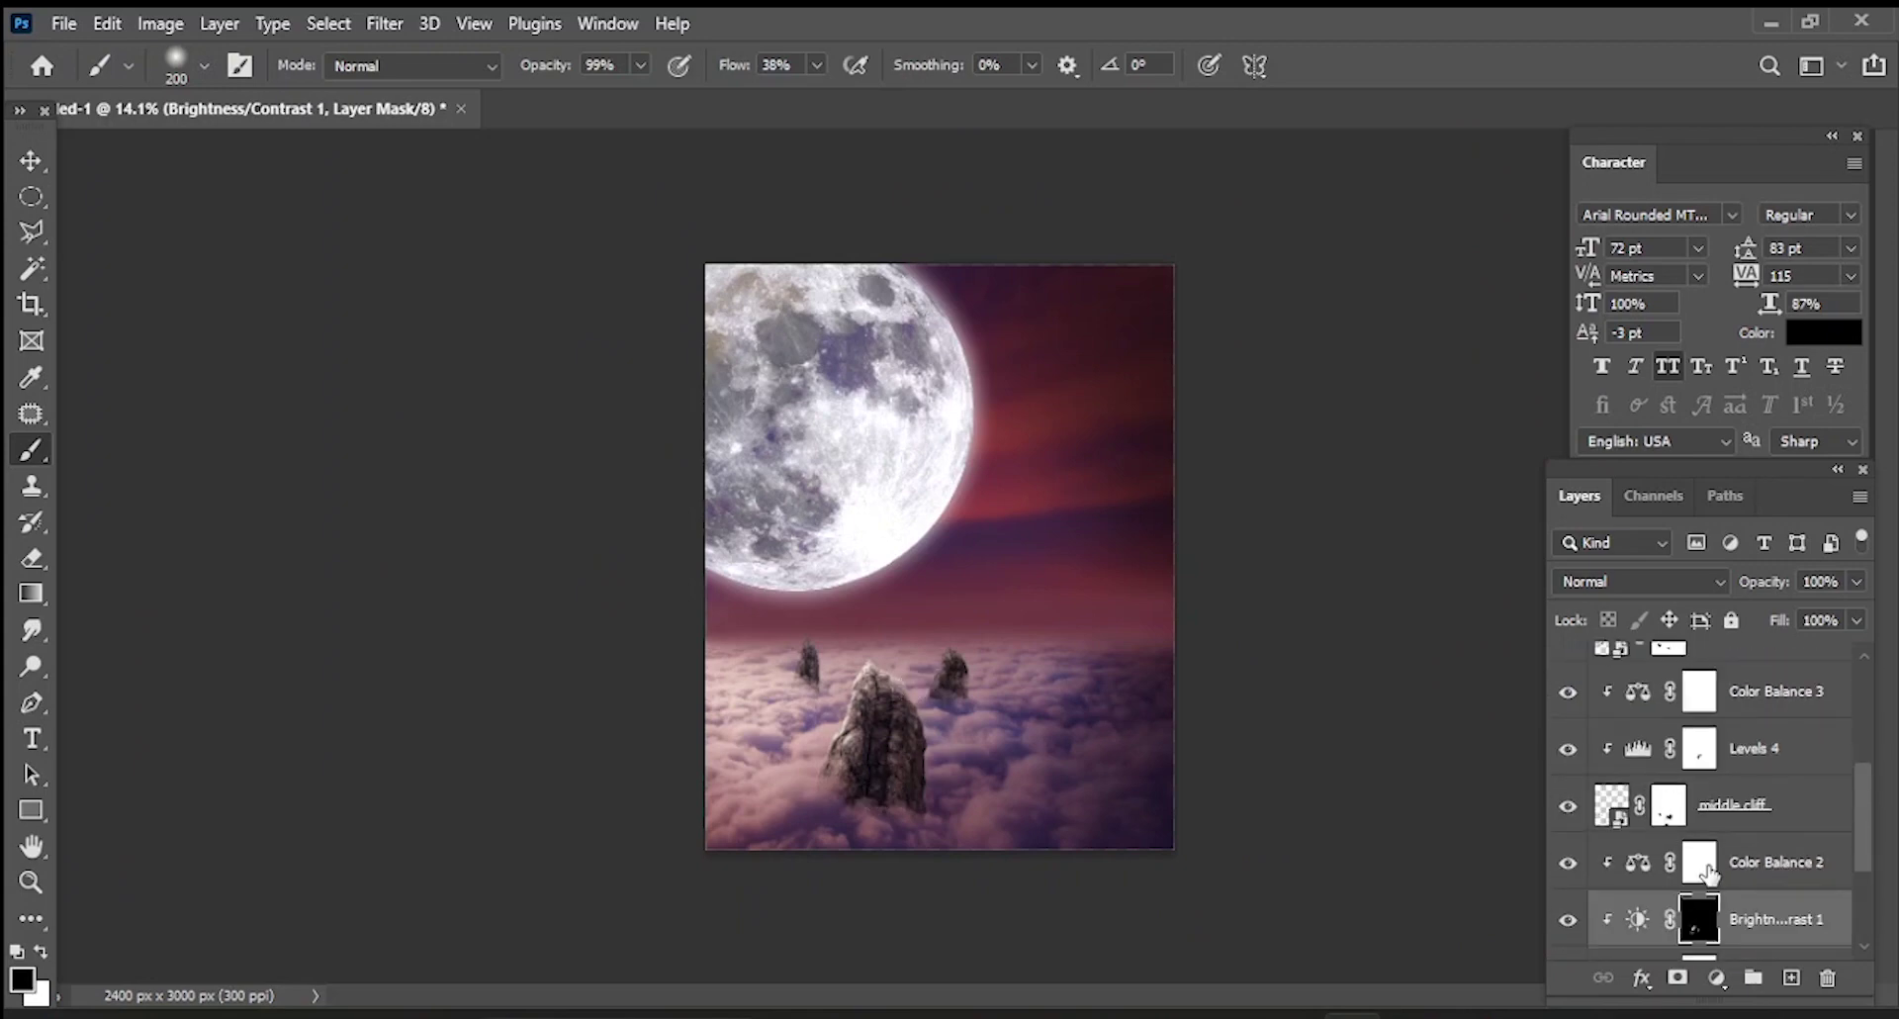
- Add a Brightness/Contrast adjustment with Brightness 108 and invert its mask
left_click(1694, 749)
left_click(1712, 980)
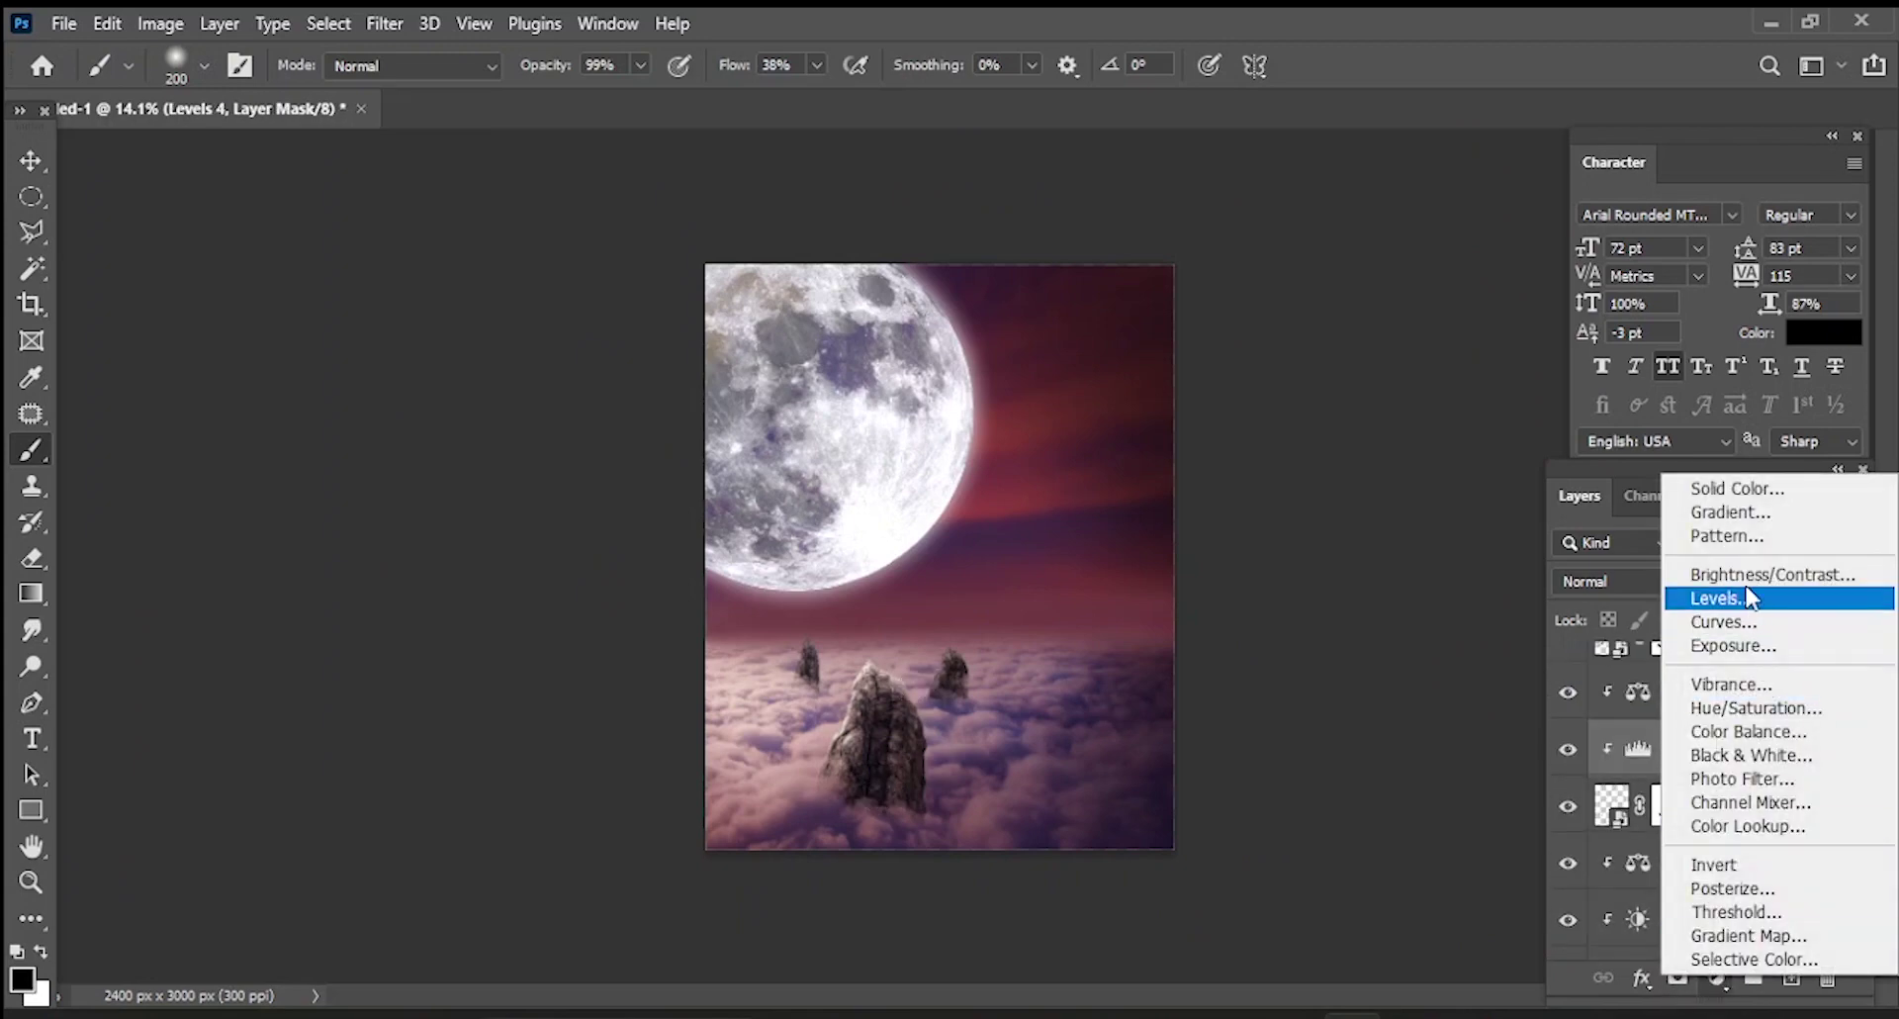
left_click(1696, 569)
left_click_drag(1593, 651, 1698, 651)
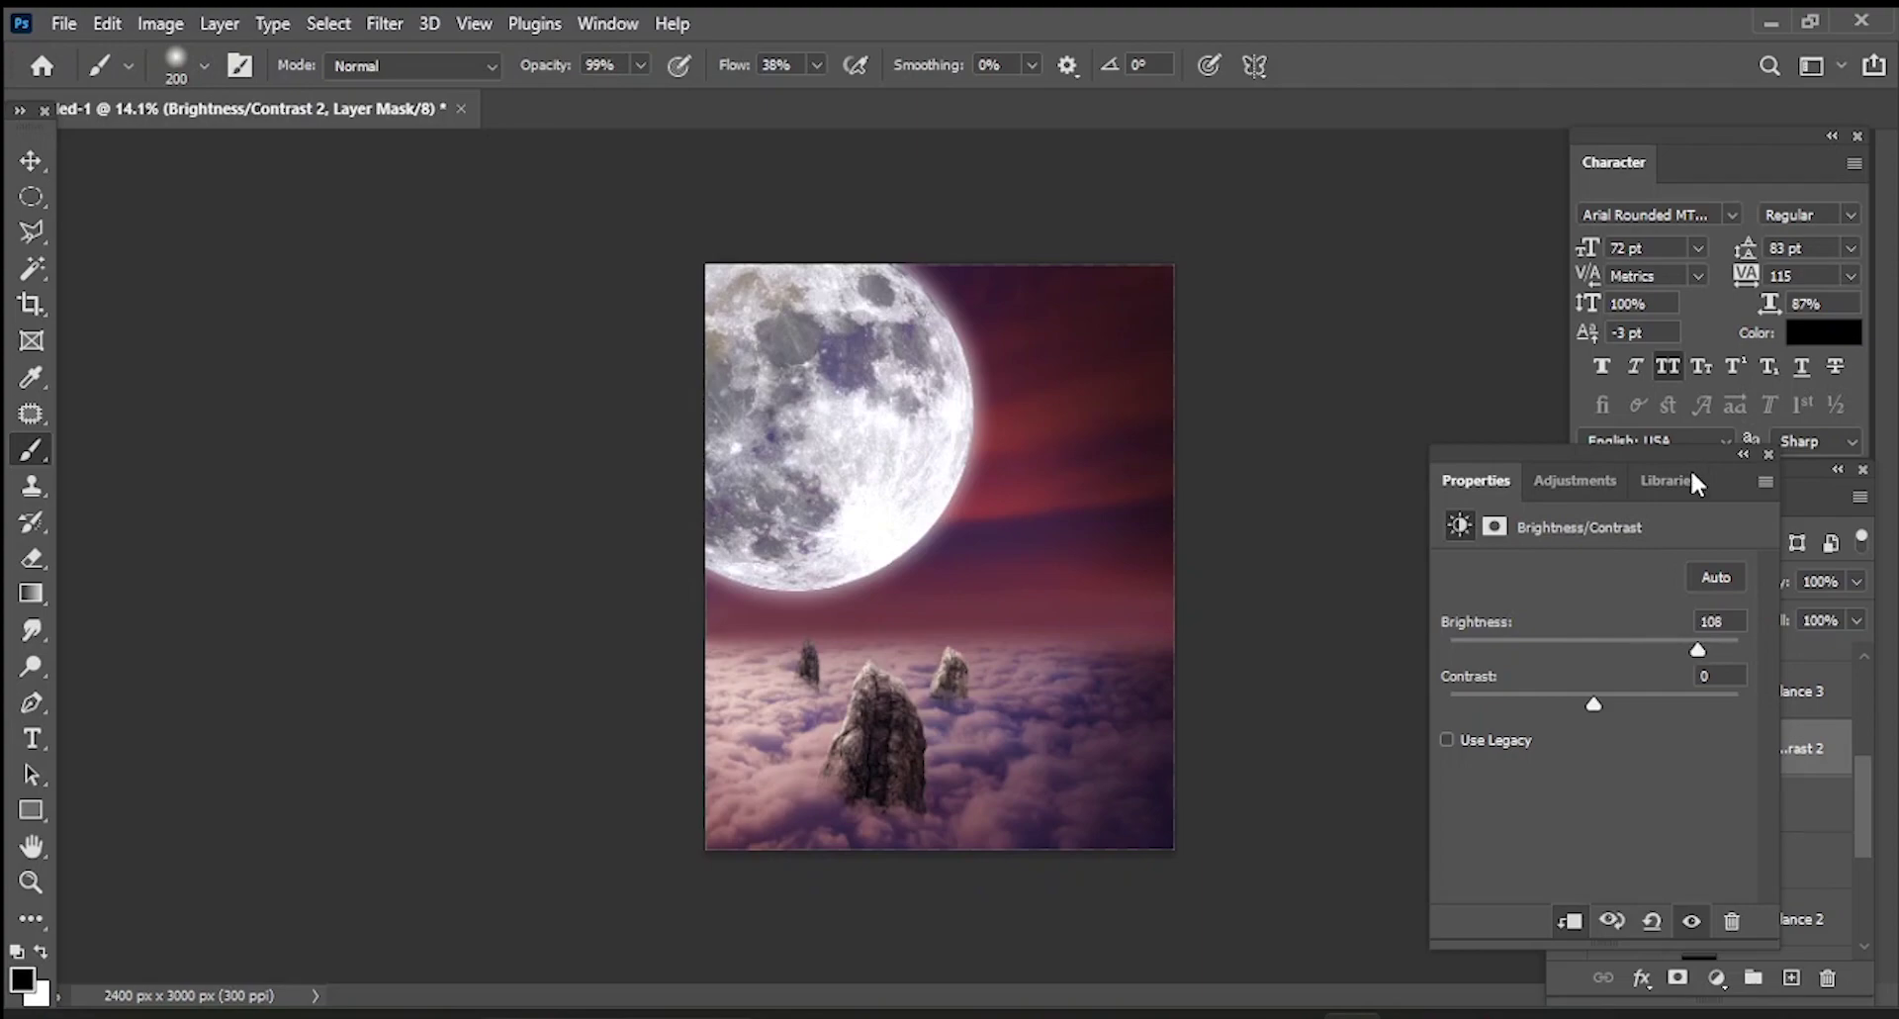
left_click(1767, 455)
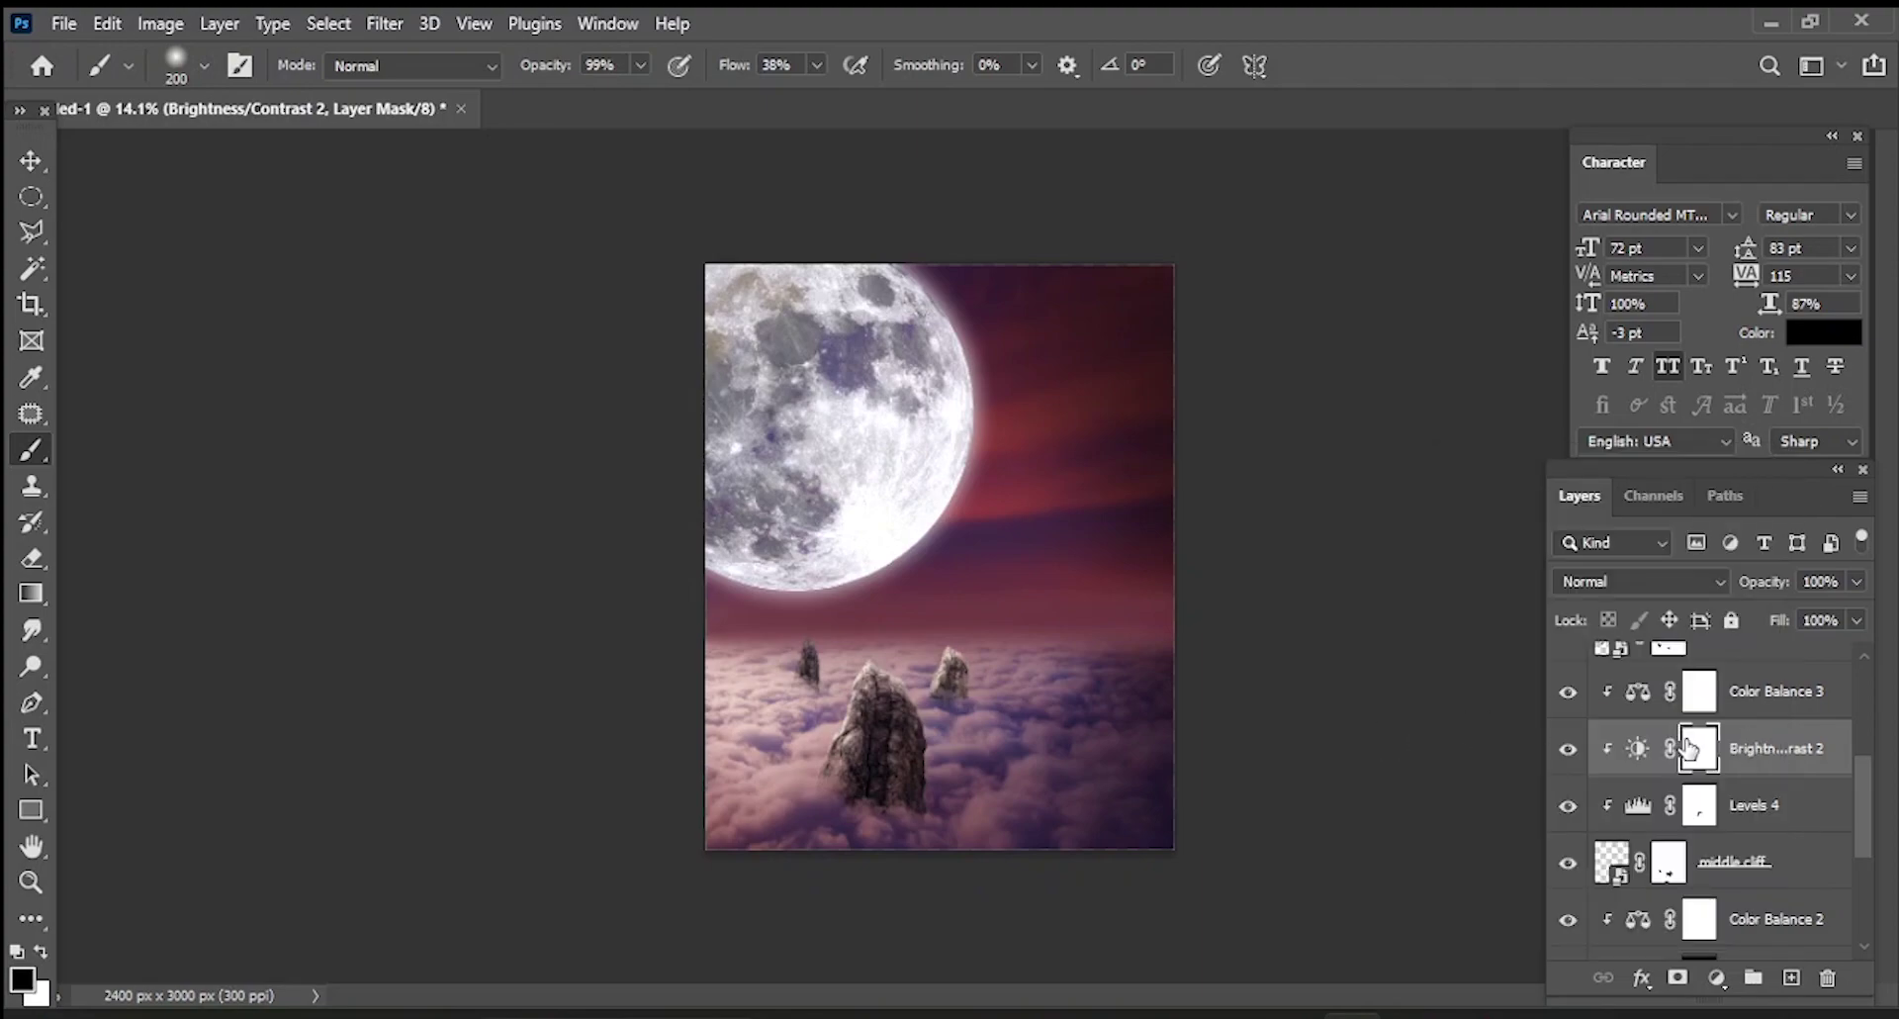
key("ctrl+i")
- Paint white with a smaller brush along the right spire's edges and peak
scroll(948, 678, "up", 5)
scroll(948, 677, "up", 5)
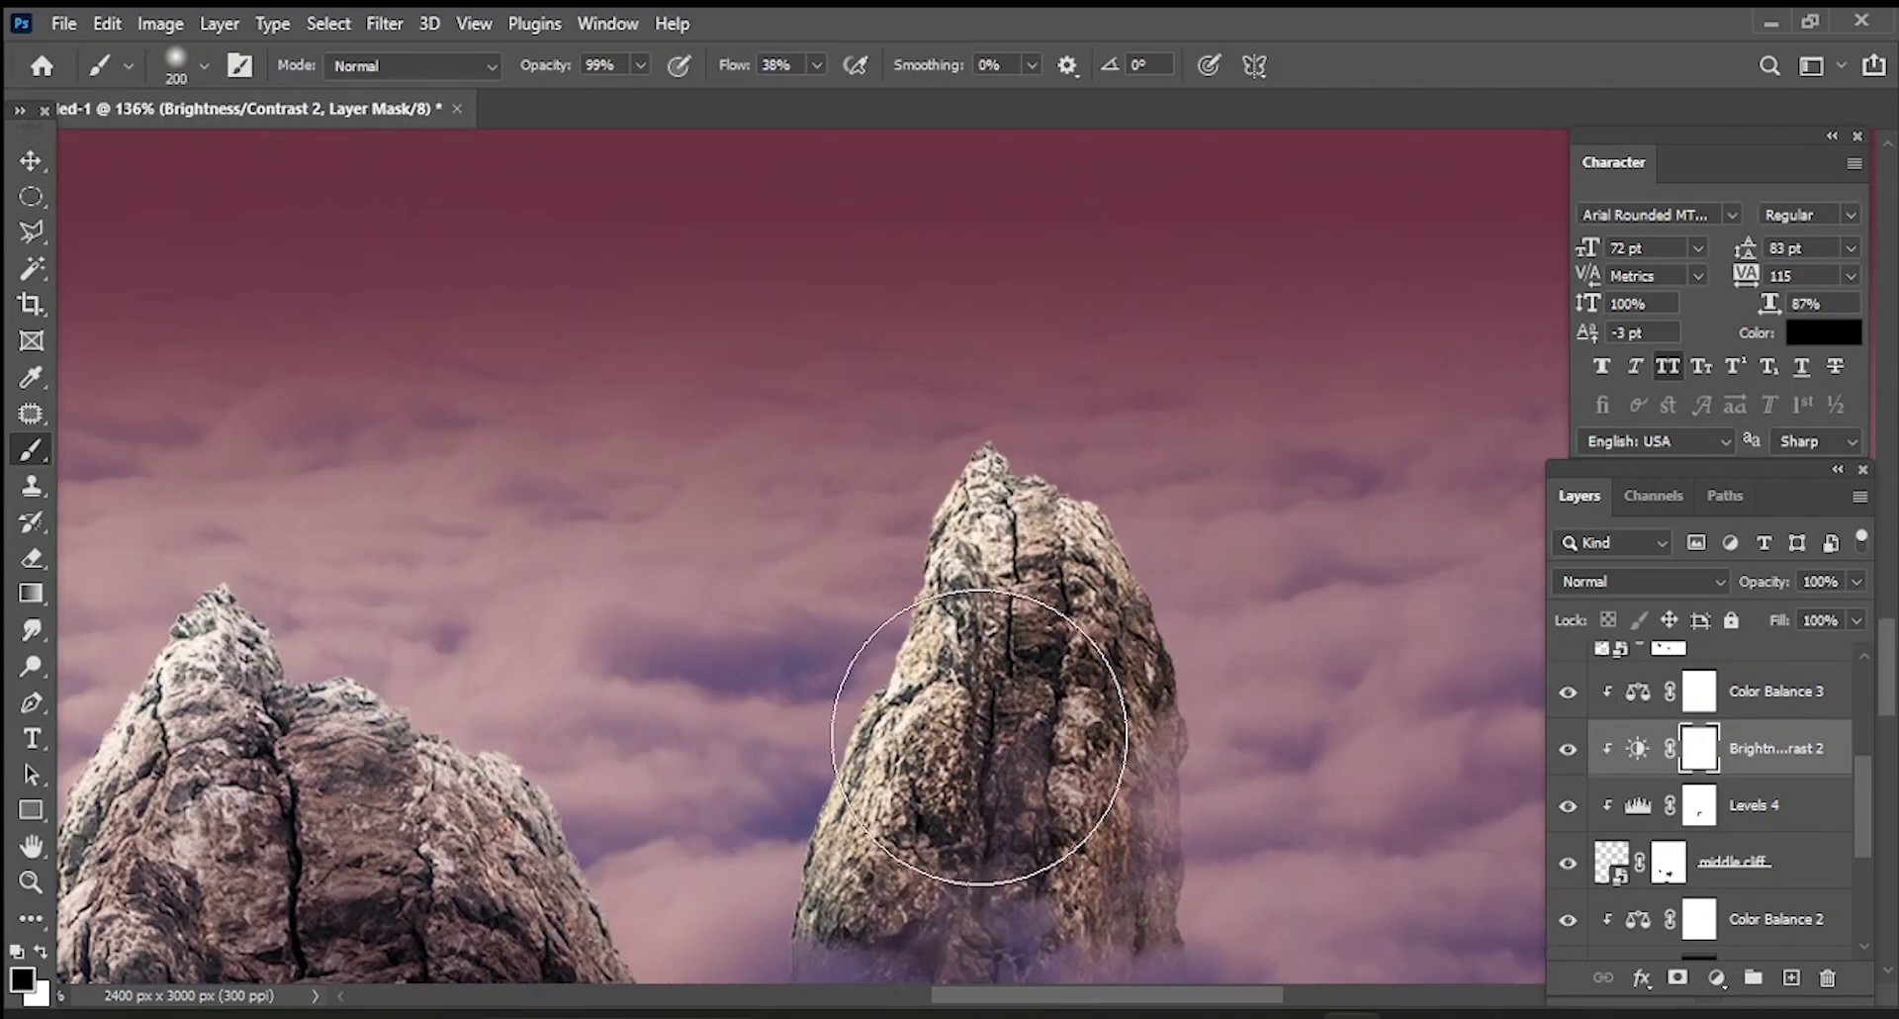
key("x")
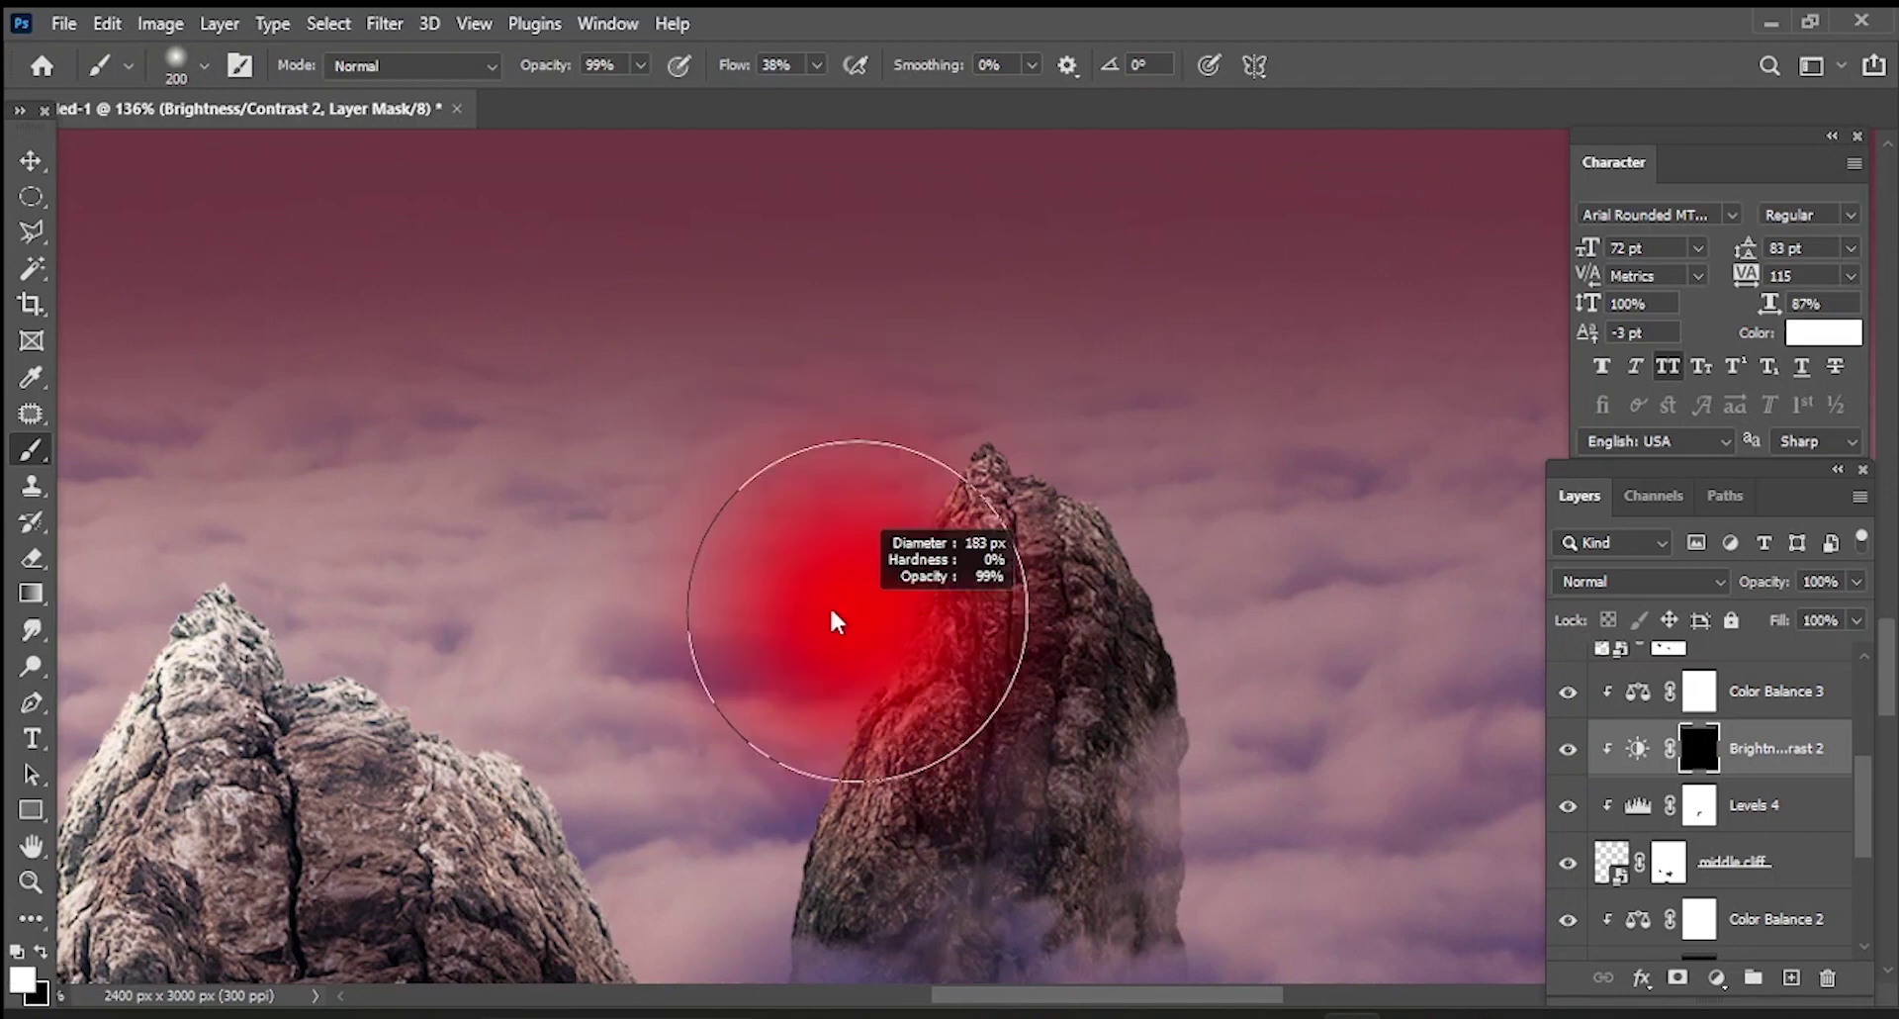
key("bracketleft")
key("bracketleft")
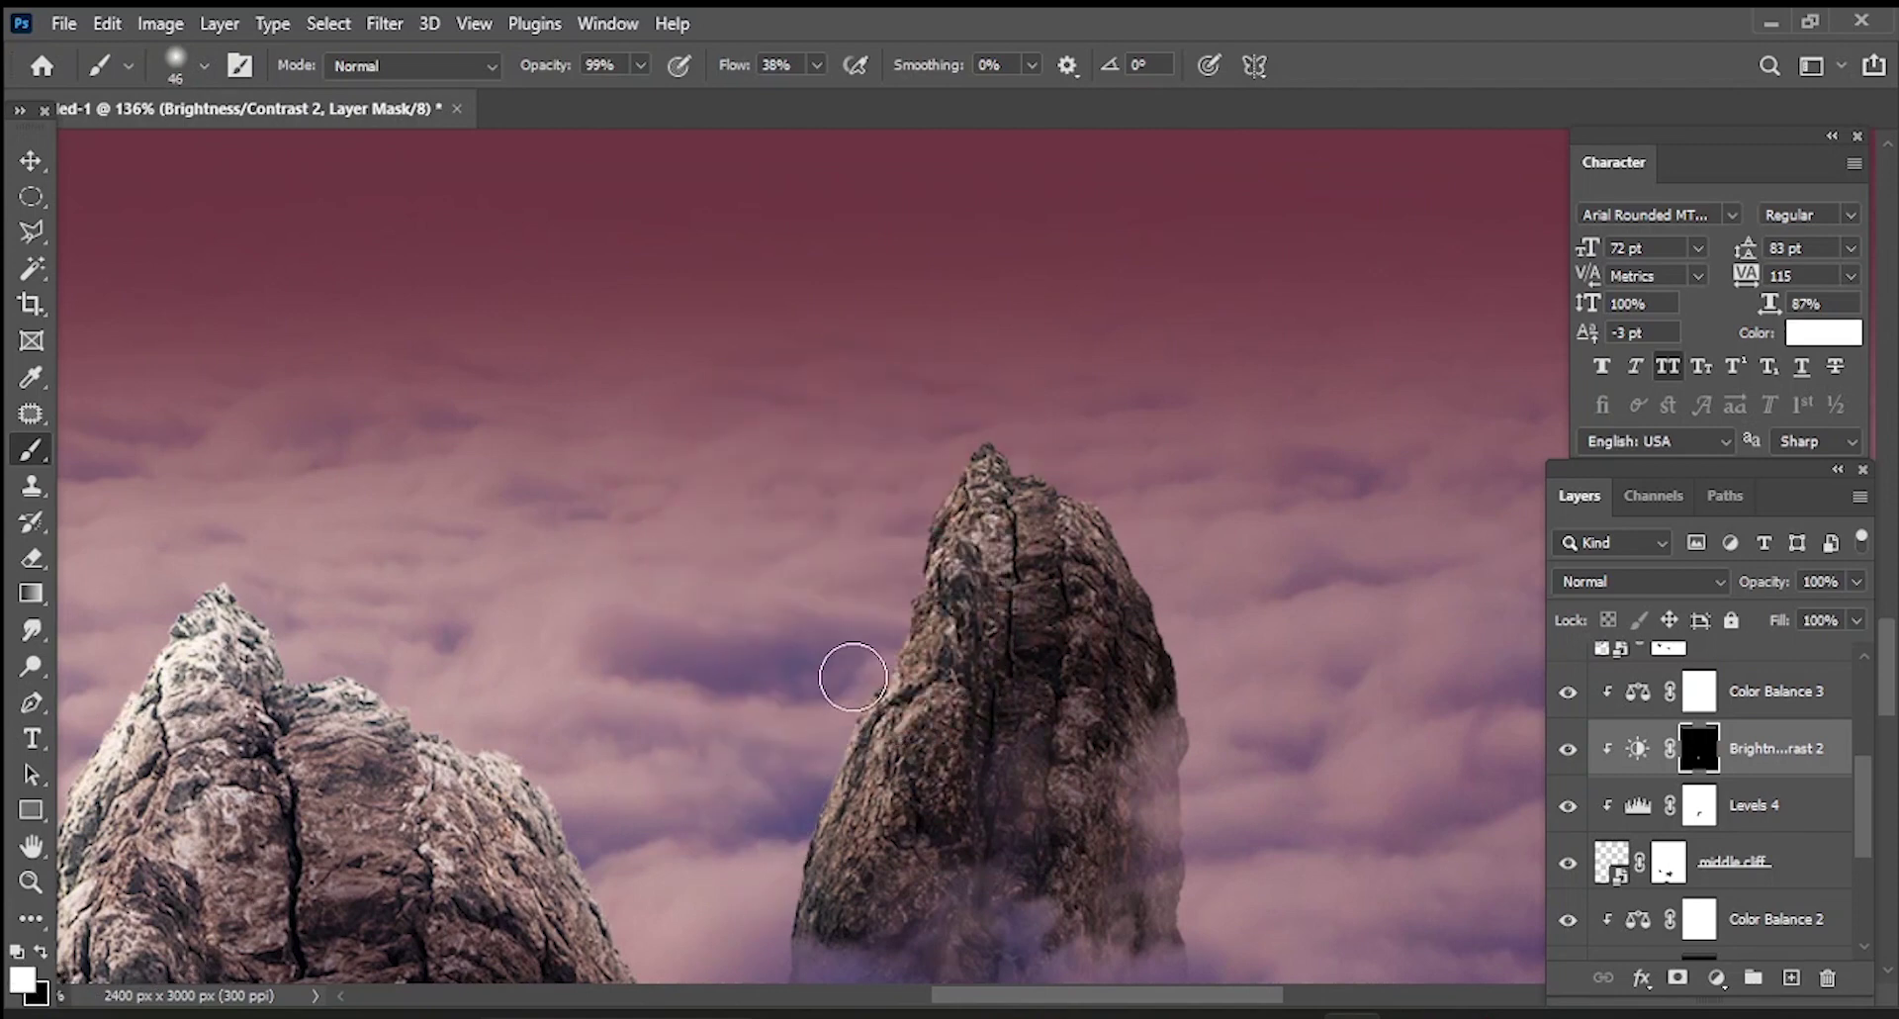
mouse_move(891, 607)
left_mouse_down()
mouse_move(983, 423)
mouse_move(1127, 488)
mouse_move(968, 428)
mouse_move(996, 411)
mouse_move(903, 530)
mouse_move(871, 692)
mouse_move(788, 785)
mouse_move(784, 919)
left_mouse_up()
key("ctrl+0")
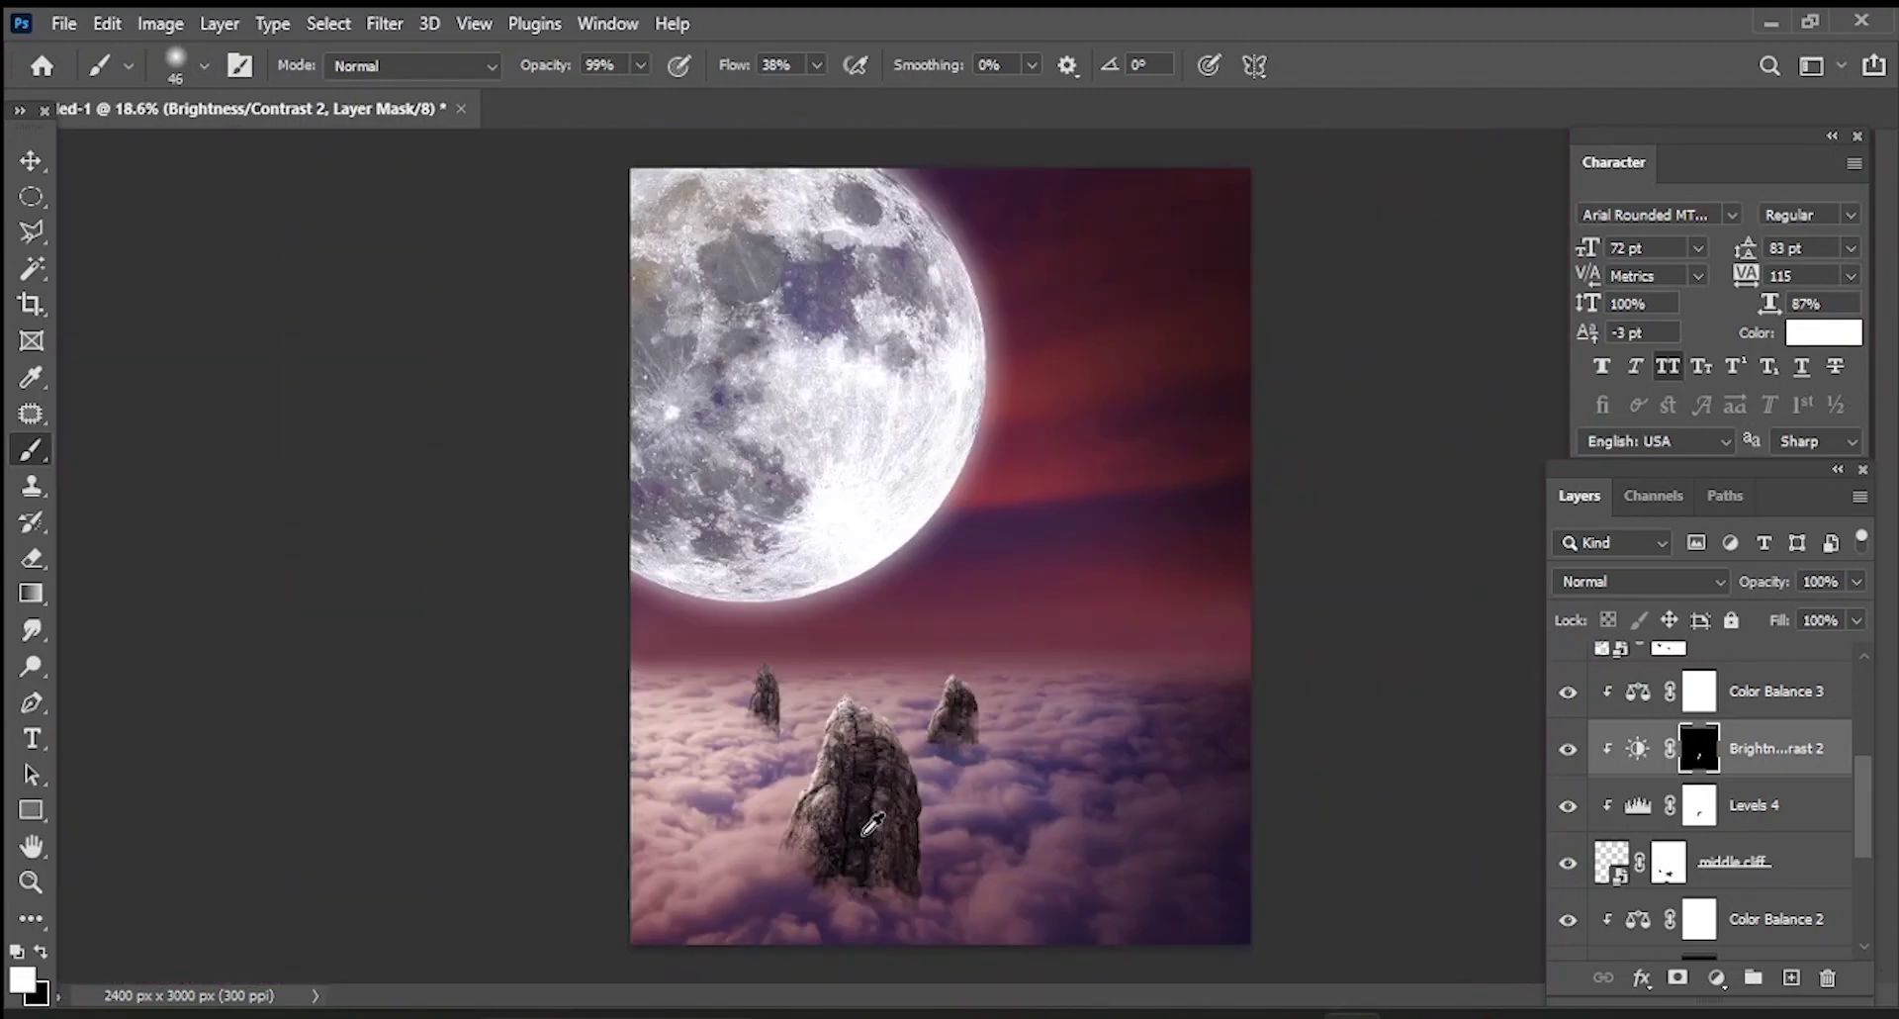
scroll(845, 749, "up", 5)
scroll(1738, 847, "up", 3)
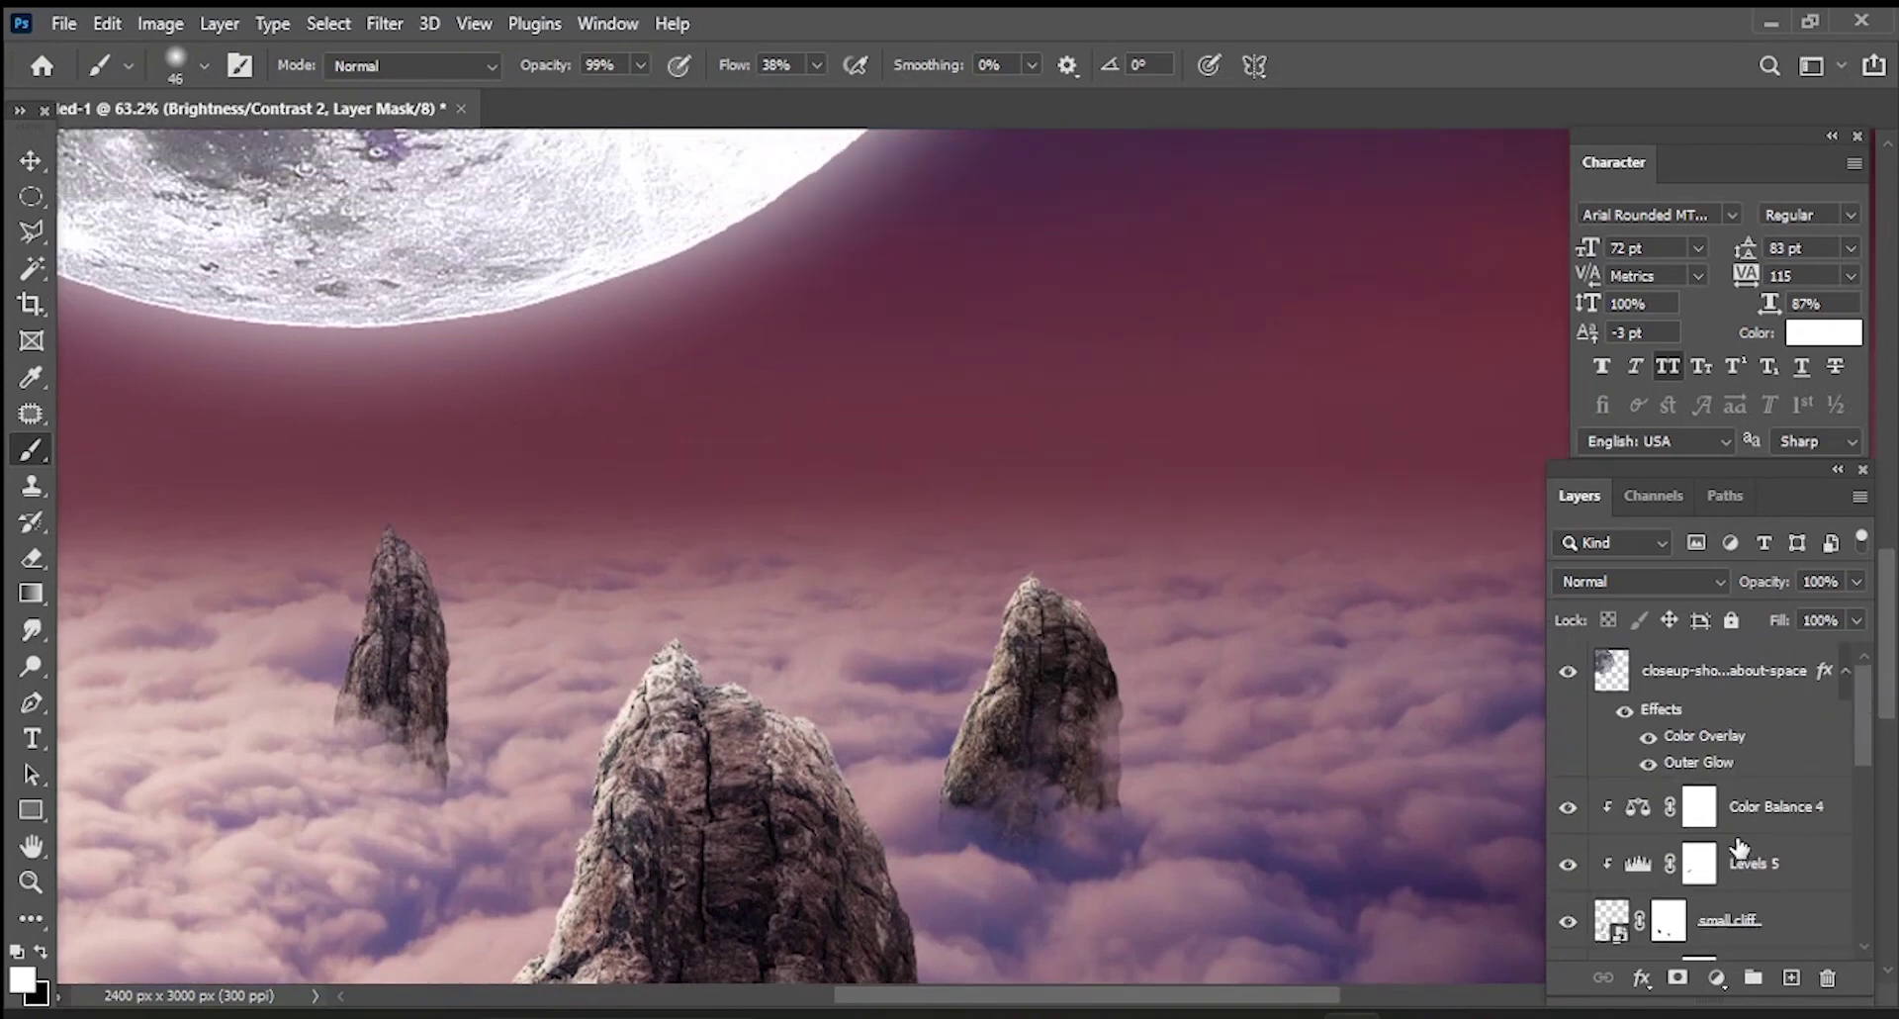
- Add a Brightness/Contrast adjustment with Brightness 150 and Contrast 27, and invert its mask
left_click(1716, 980)
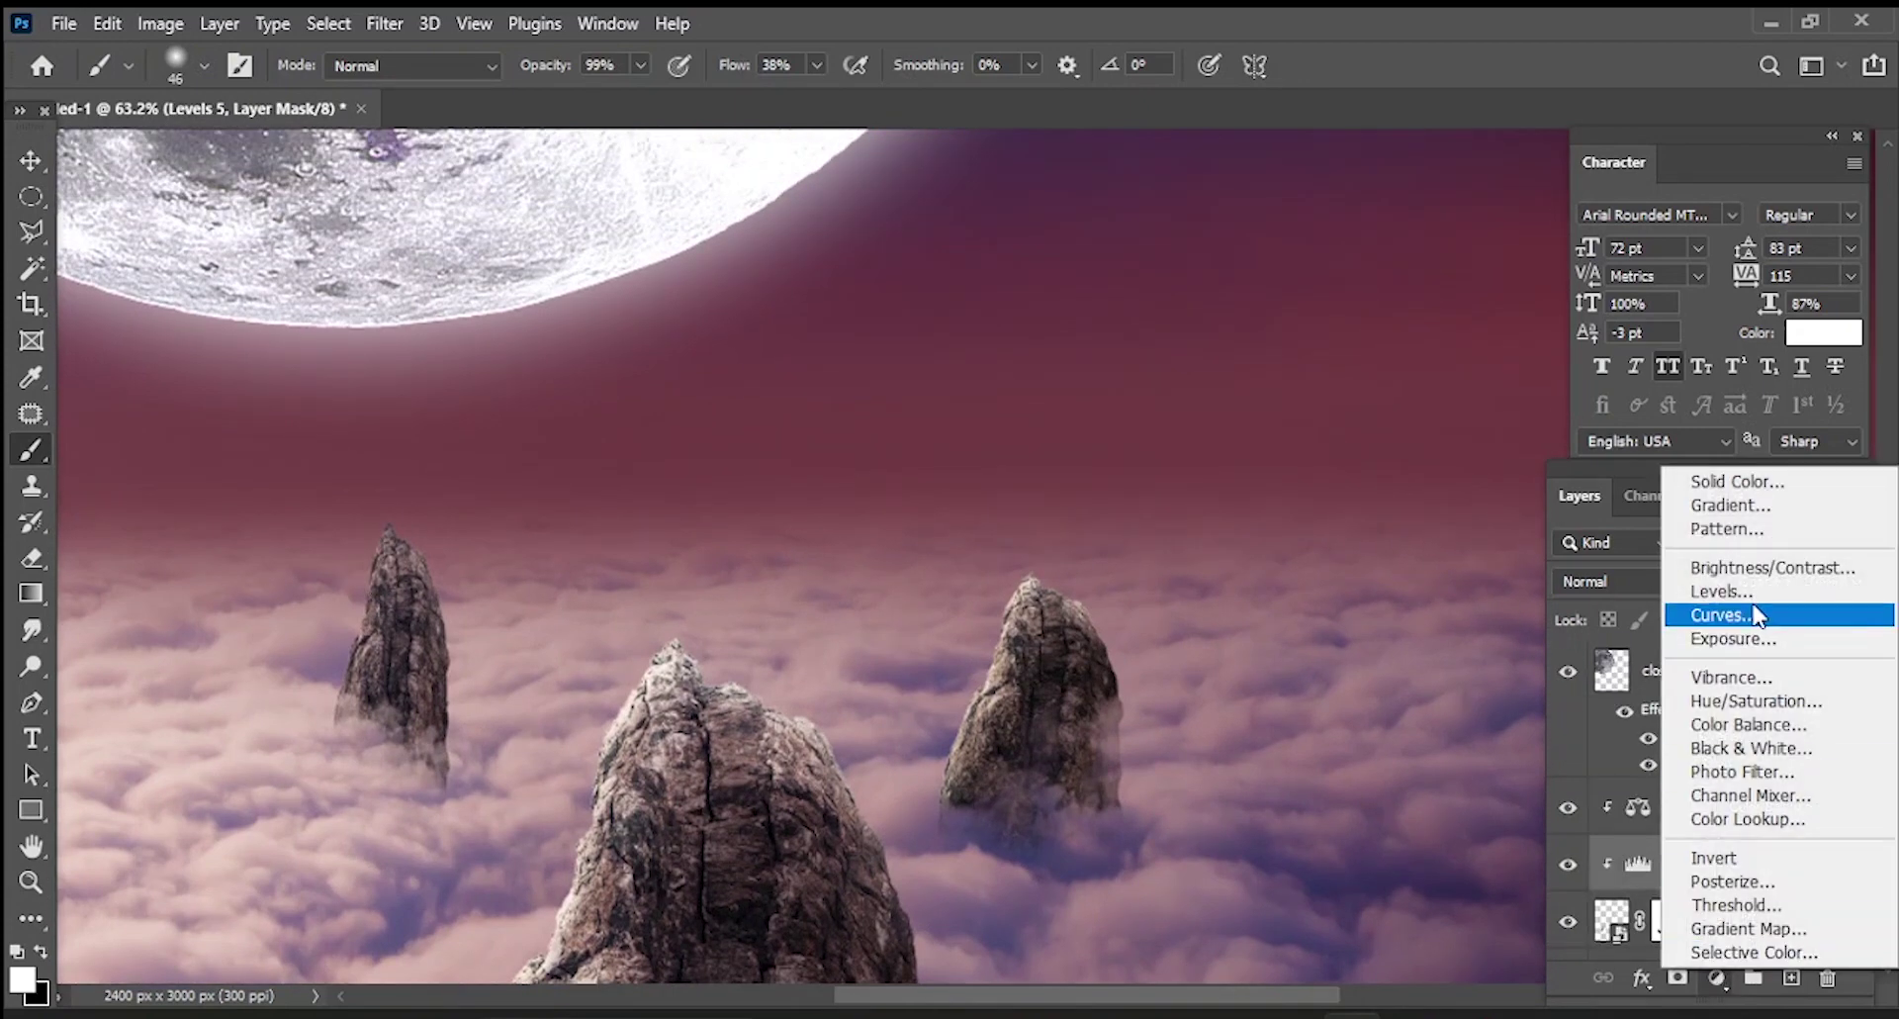
left_click(1759, 565)
left_click_drag(1594, 643, 1773, 645)
left_click_drag(1593, 705, 1634, 702)
left_click(1767, 455)
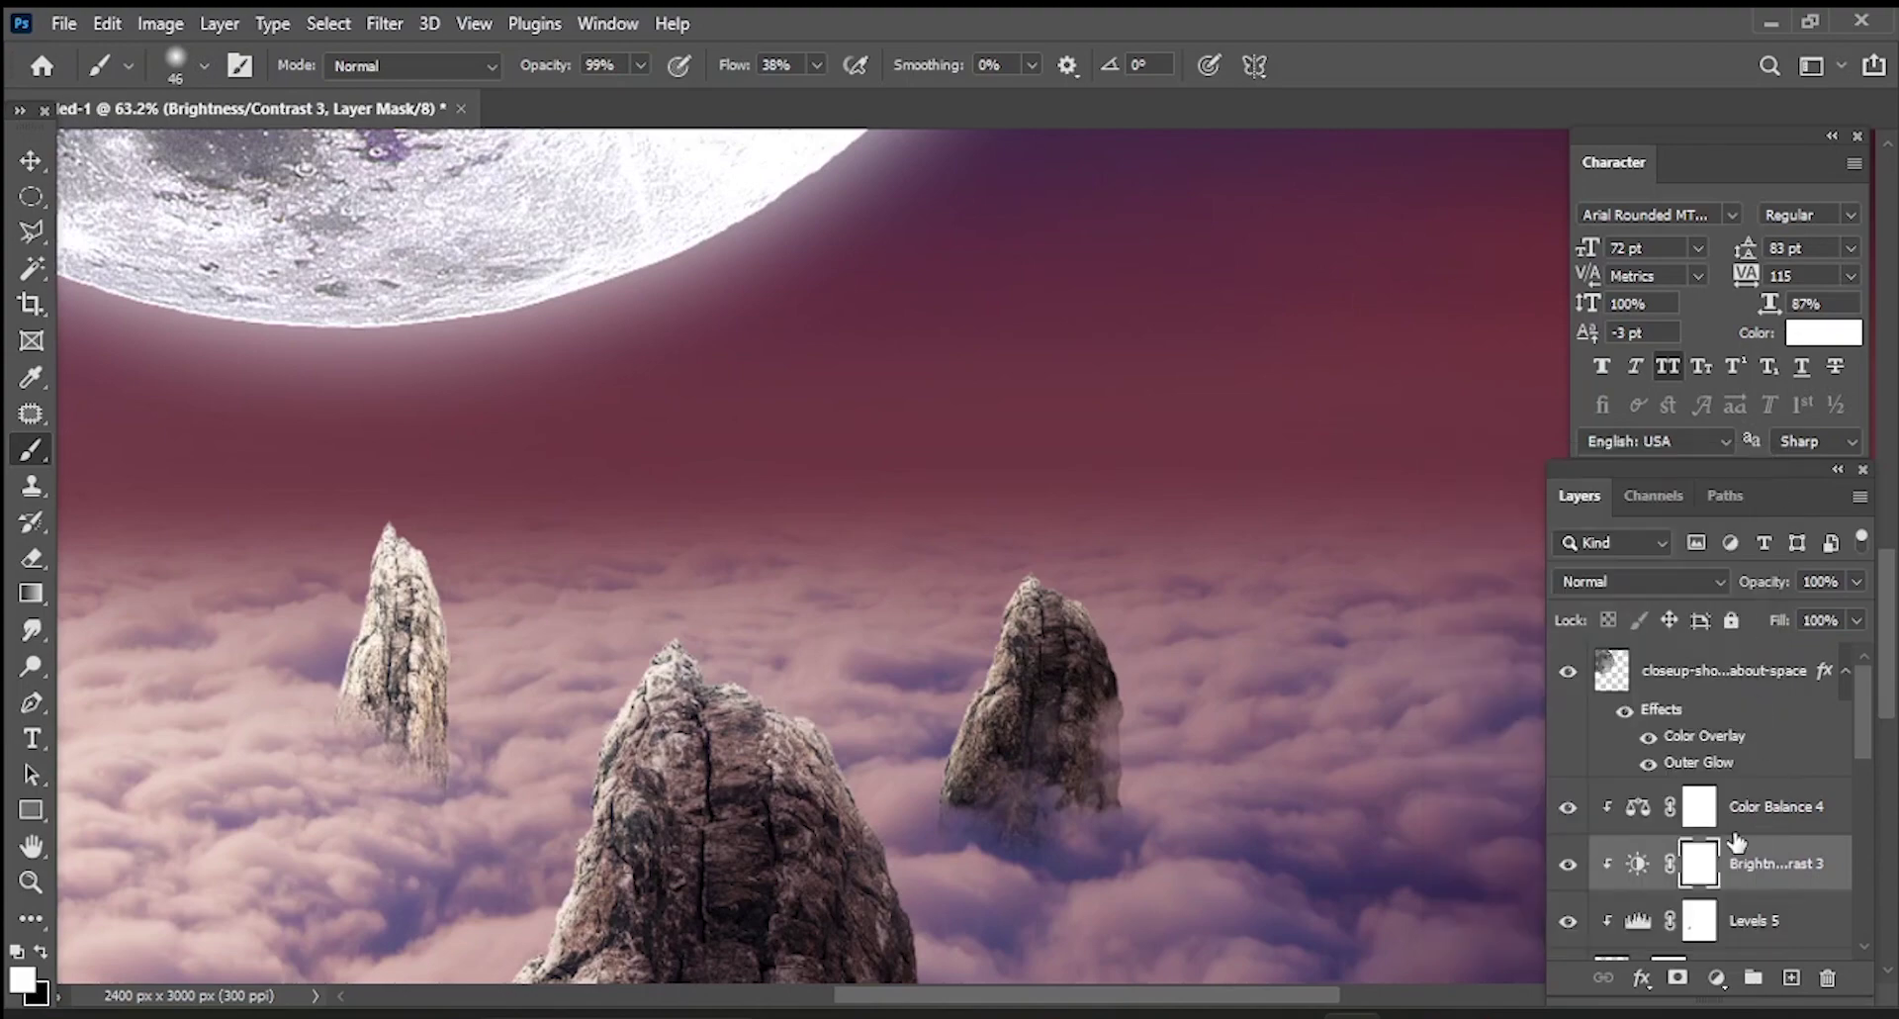
key("ctrl+i")
- Paint white along the left spire's right edge, top and shoulder
scroll(396, 707, "up", 5)
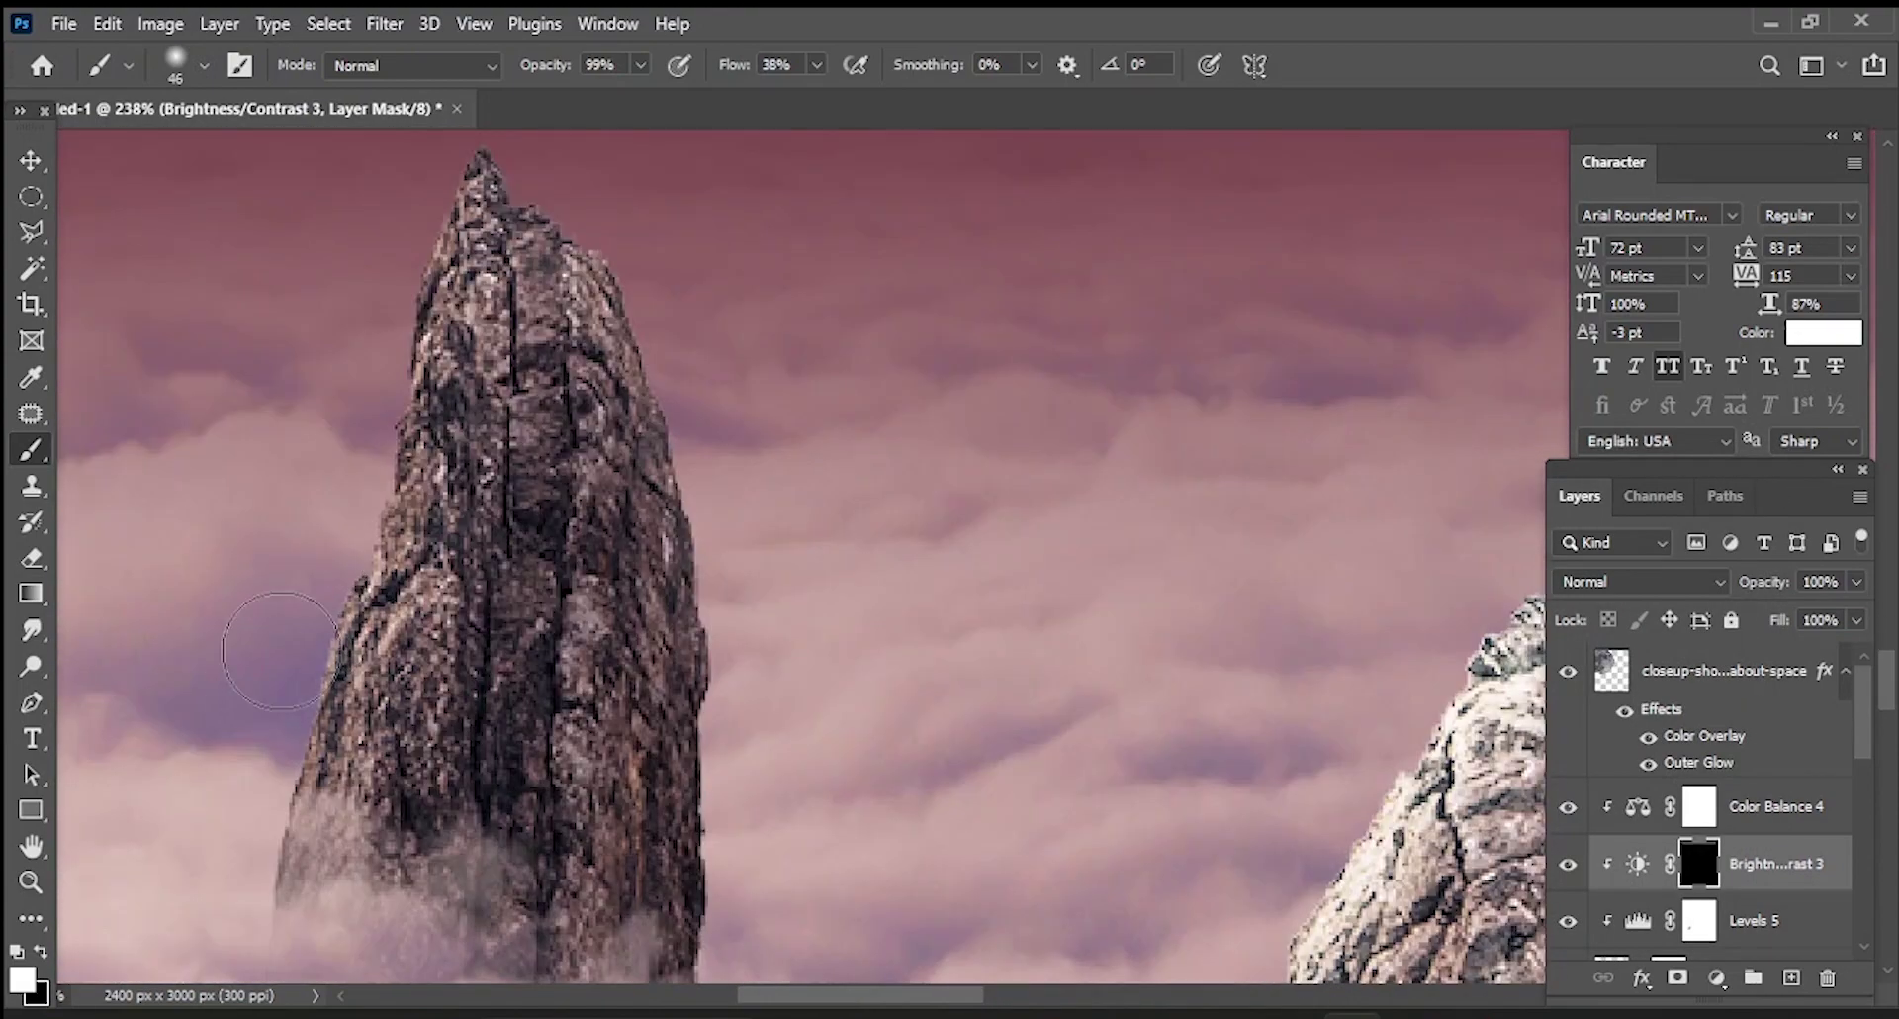
scroll(391, 481, "up", 1)
scroll(392, 480, "up", 2)
mouse_move(445, 288)
left_mouse_down()
mouse_move(623, 352)
mouse_move(723, 510)
mouse_move(720, 661)
left_mouse_up()
left_click_drag(501, 280, 589, 319)
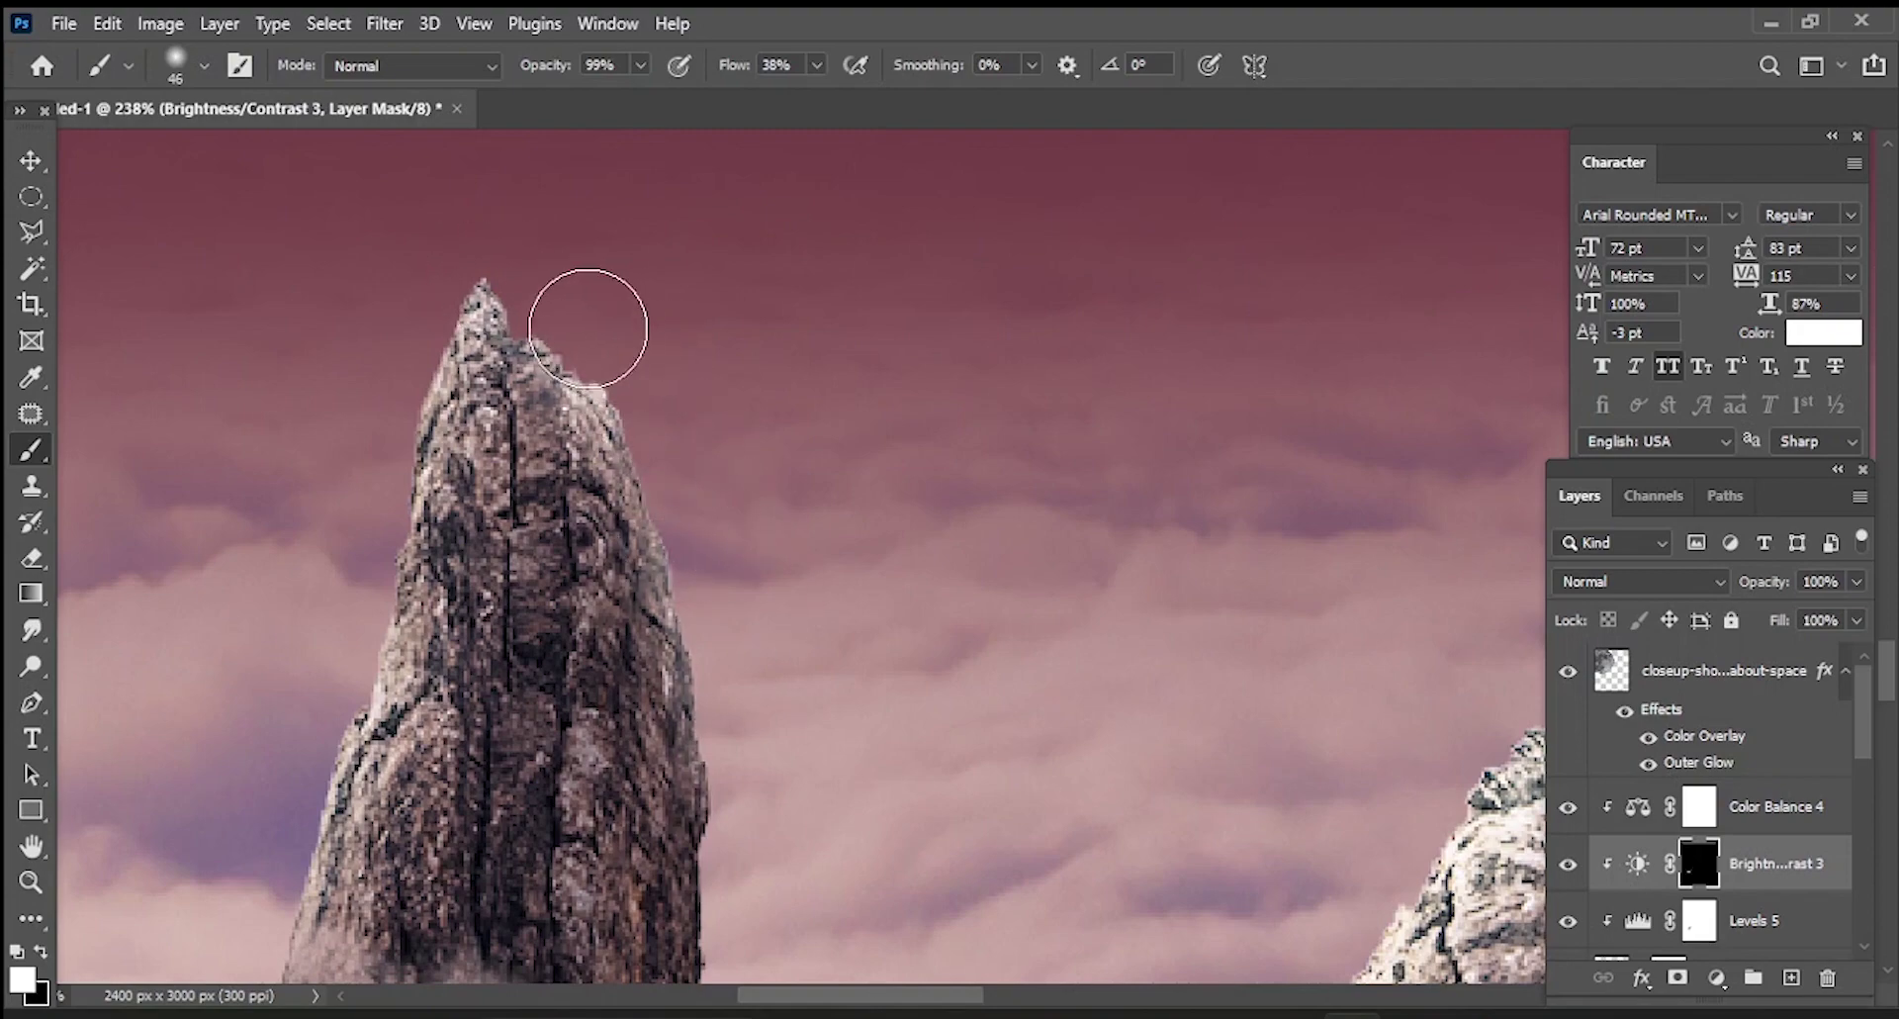
scroll(380, 460, "down", 3)
scroll(551, 628, "down", 5)
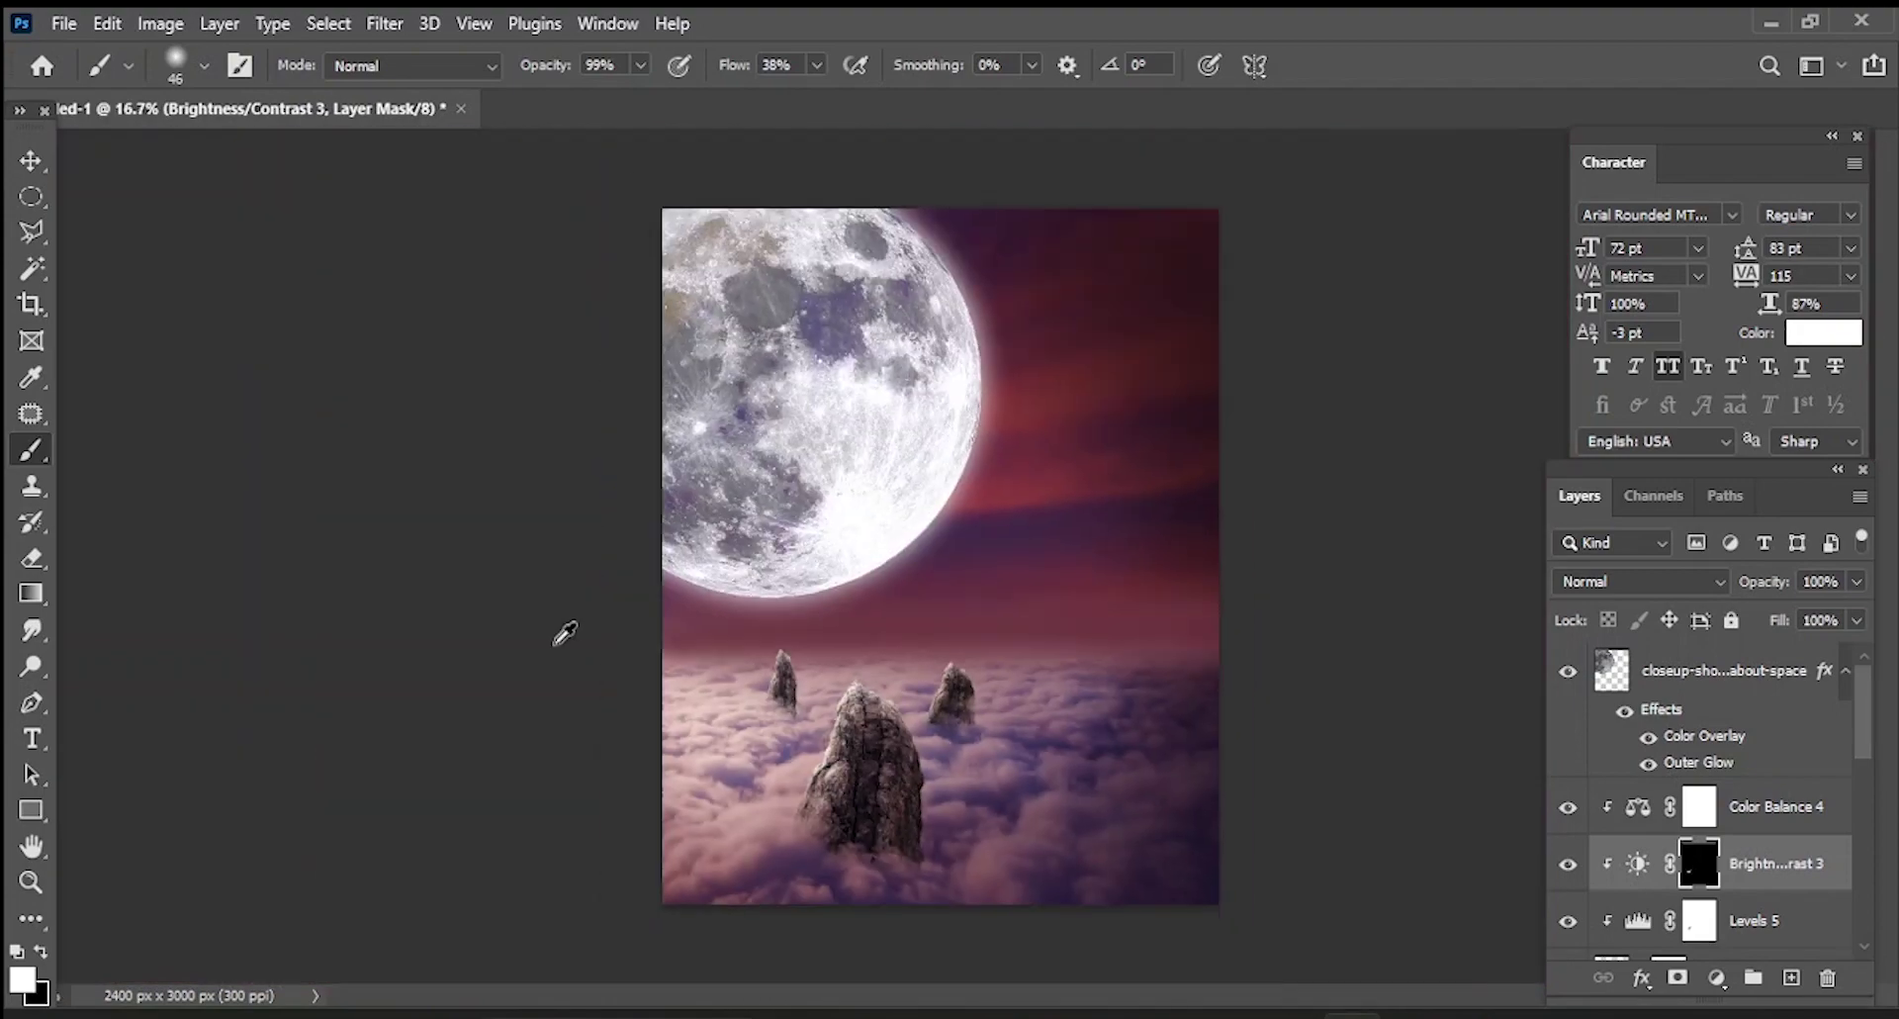
scroll(1119, 712, "up", 2)
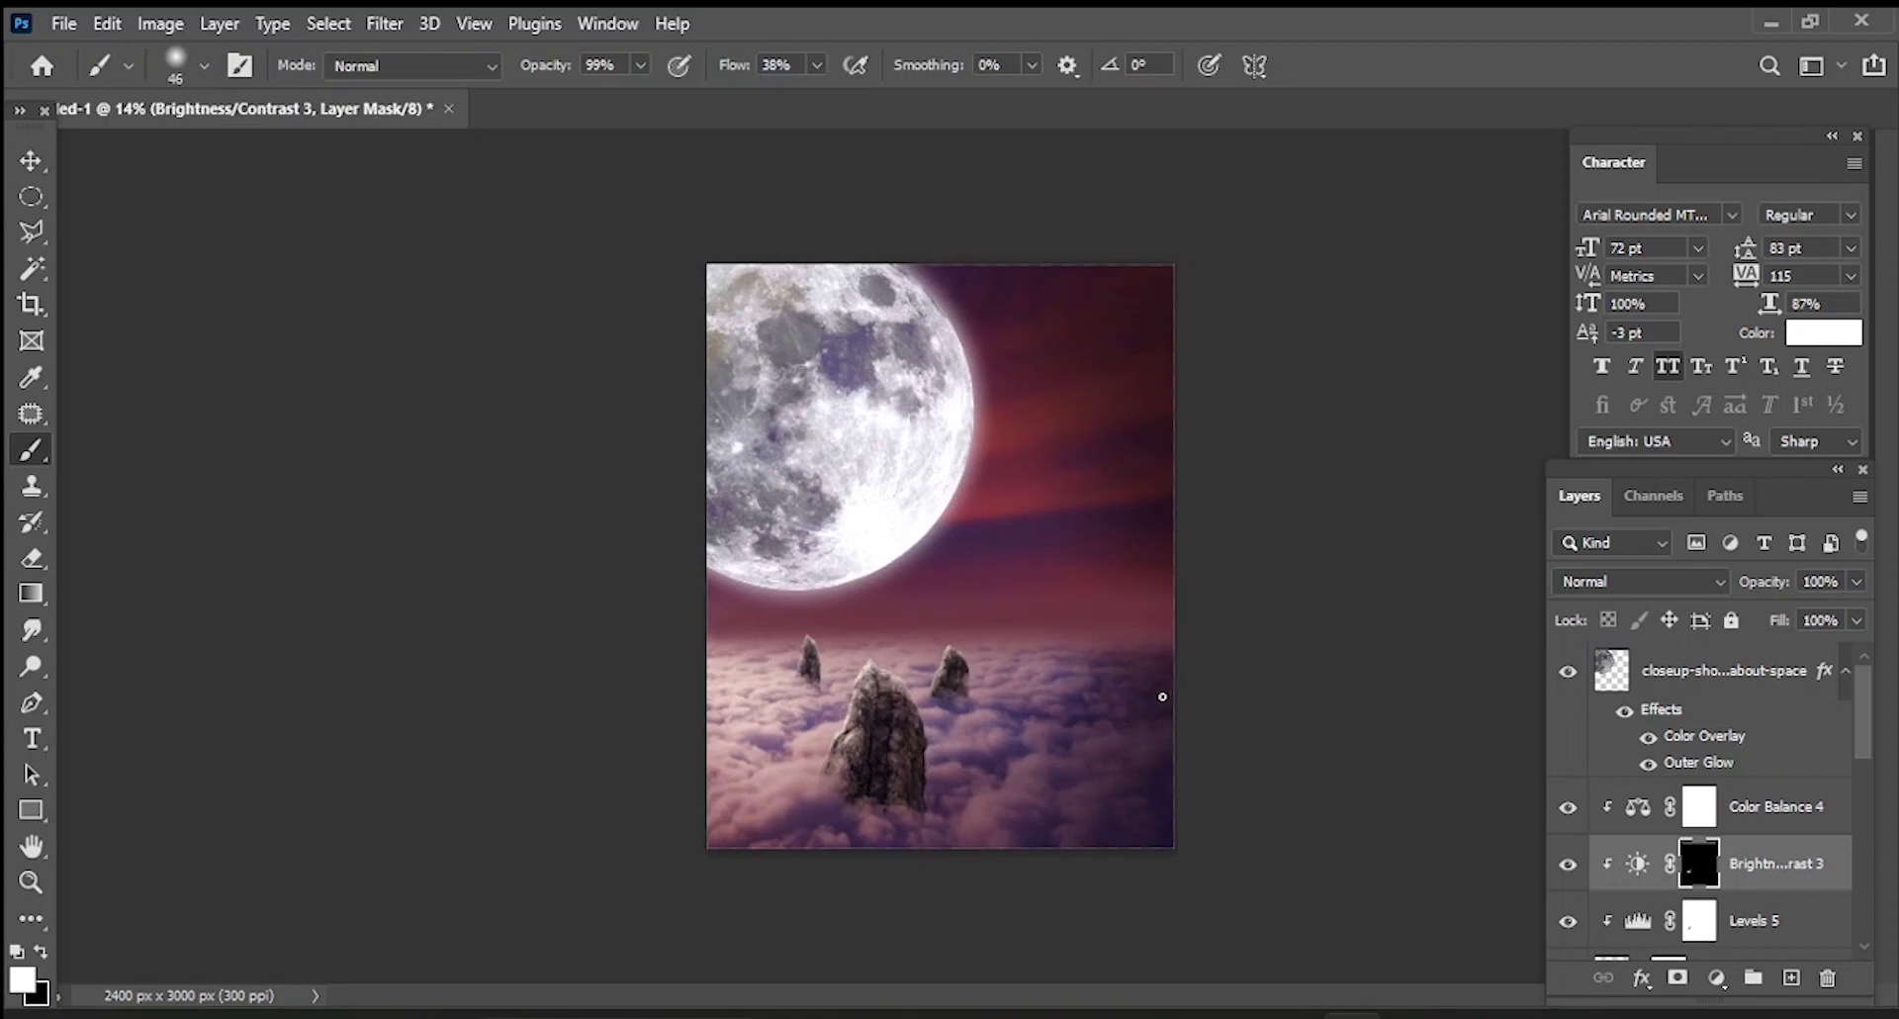
scroll(936, 760, "up", 1)
scroll(936, 760, "up", 1)
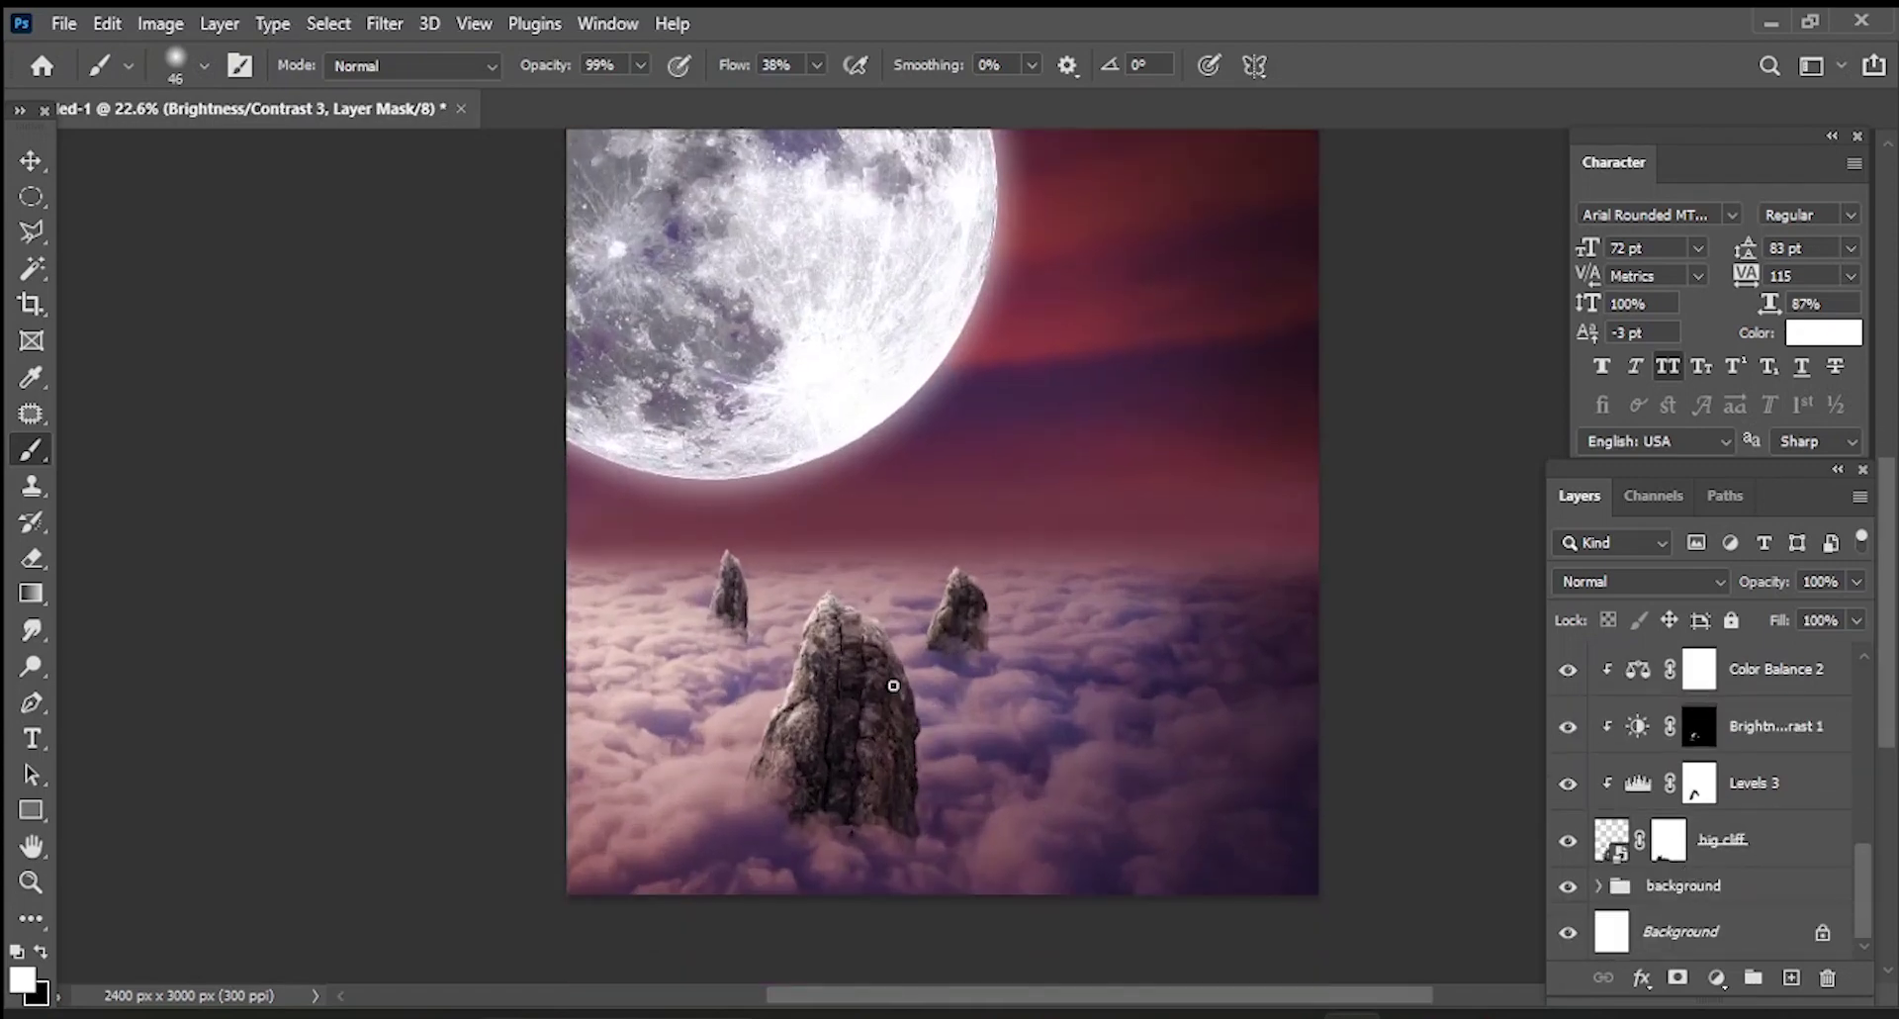
- Lower the Brightness/Contrast 1 layer opacity to 74%
left_click(1708, 749)
left_click_drag(1856, 581, 1826, 609)
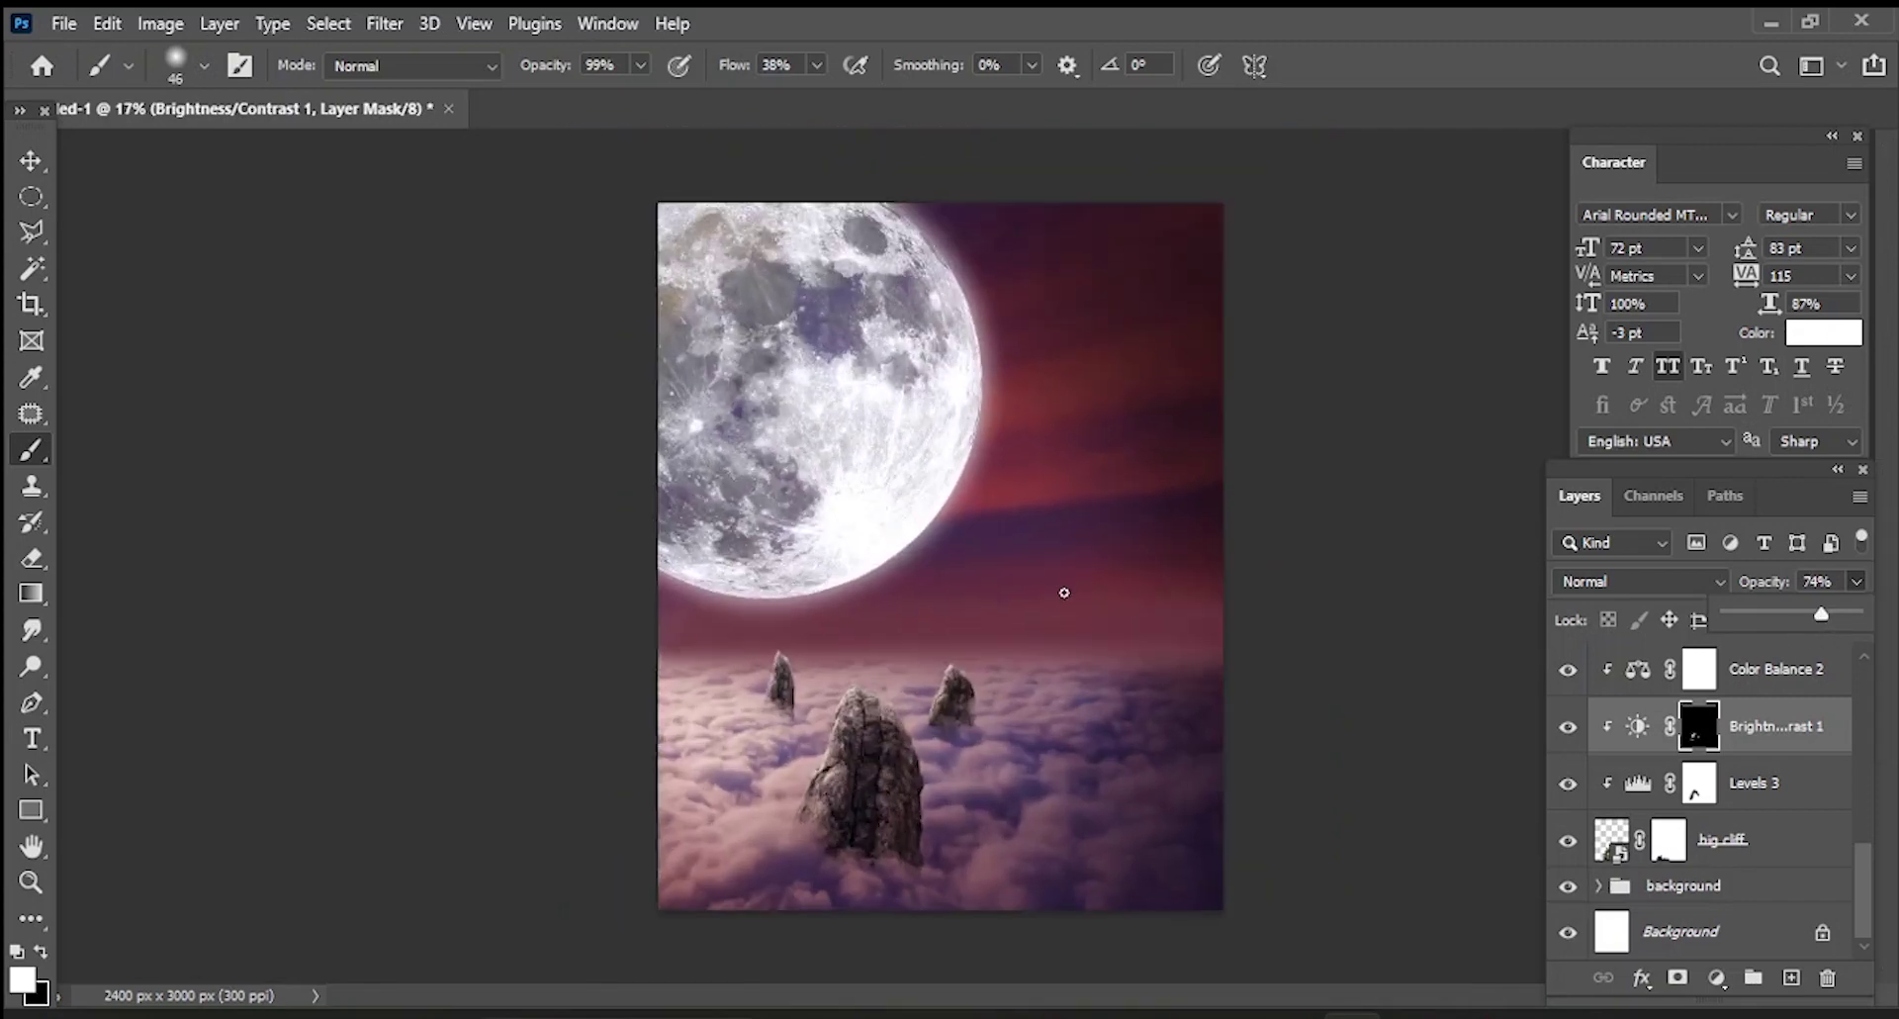
left_click(63, 22)
- Place the sea cliff photo into the composition
left_click(168, 565)
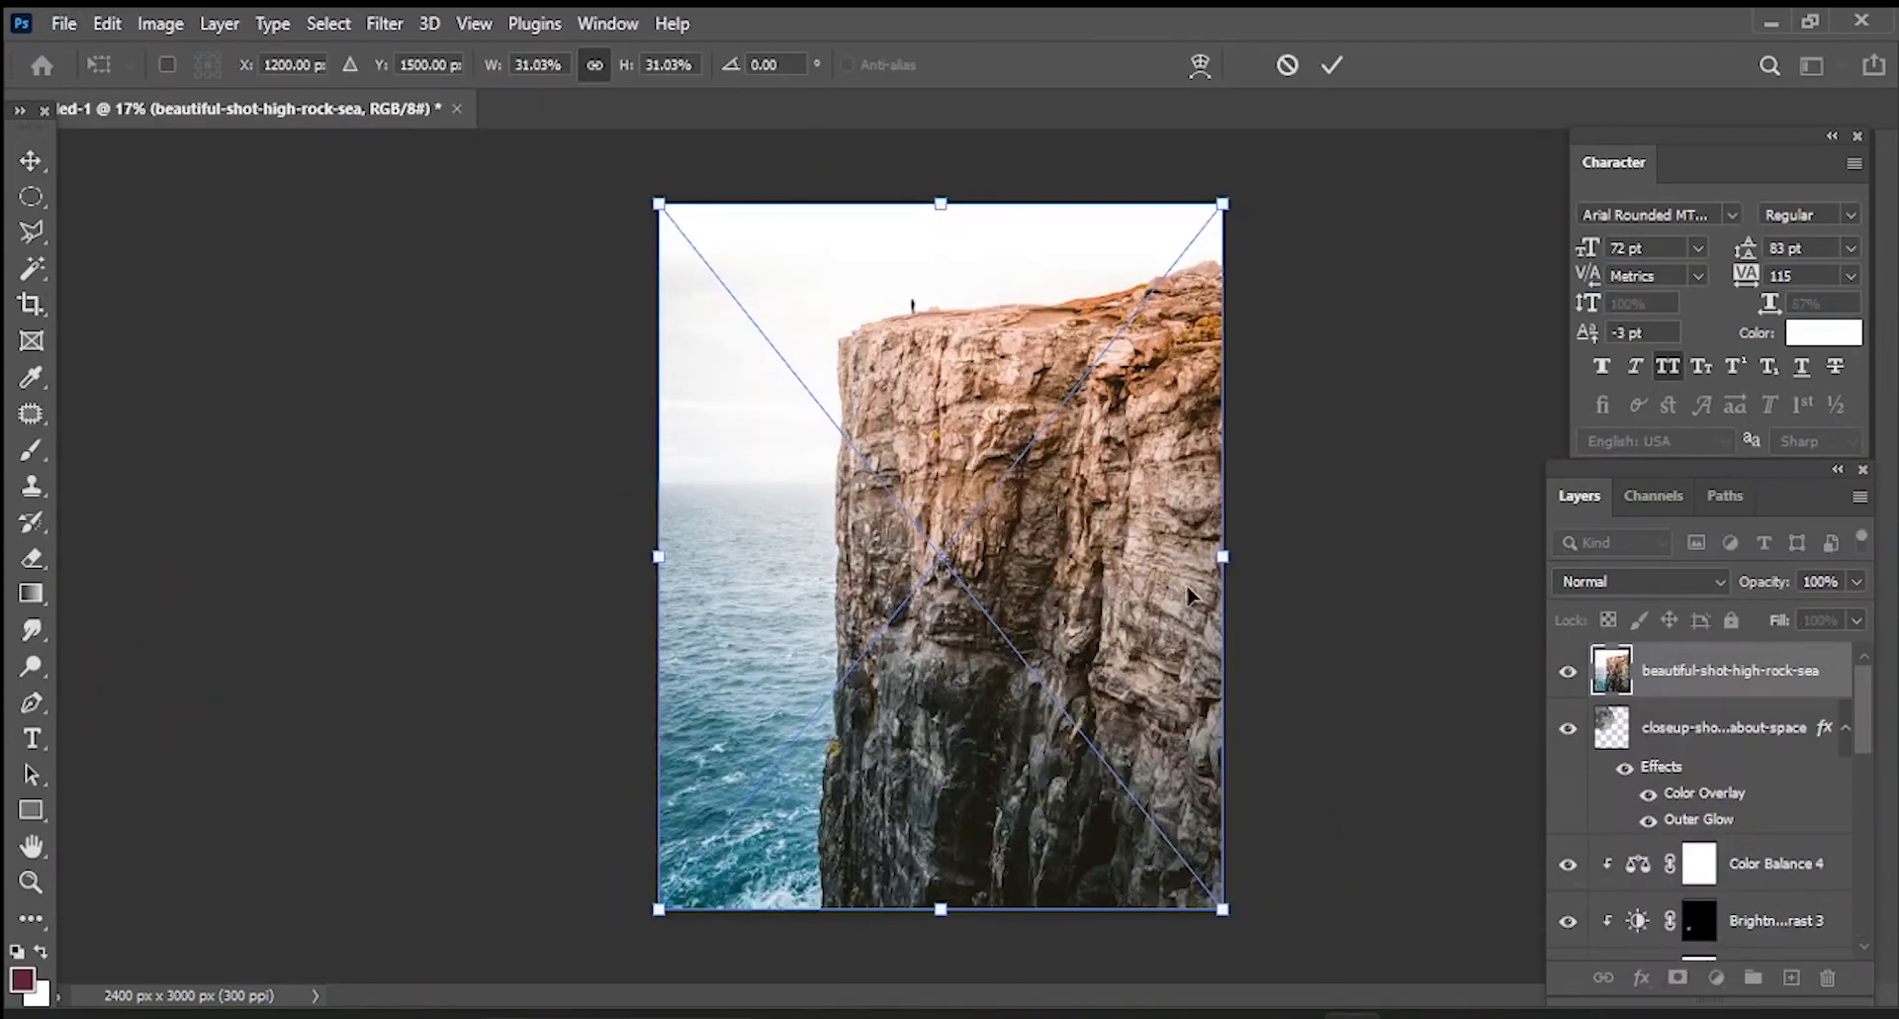
left_click(1330, 67)
right_click(1644, 683)
key("Escape")
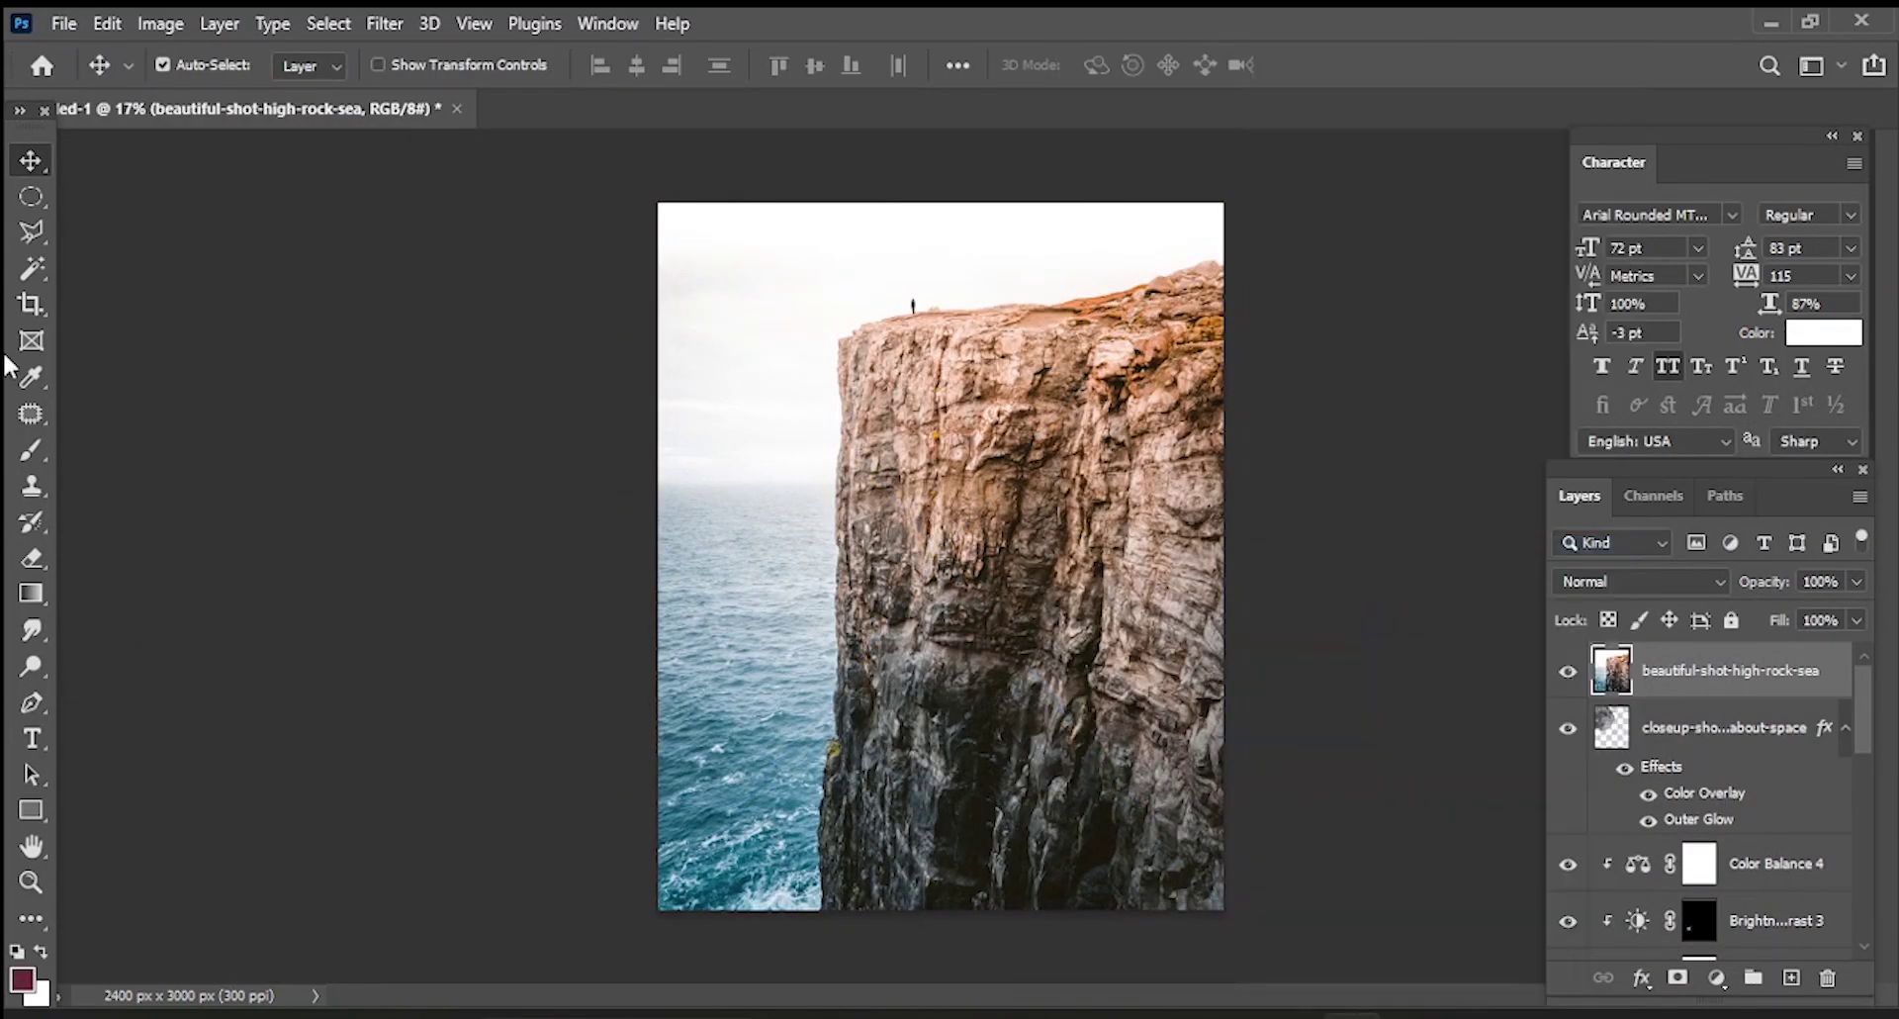
- Quick-select the cliff face, invert, and delete the sky and sea around it
left_click(32, 268)
right_click(35, 277)
left_click(148, 293)
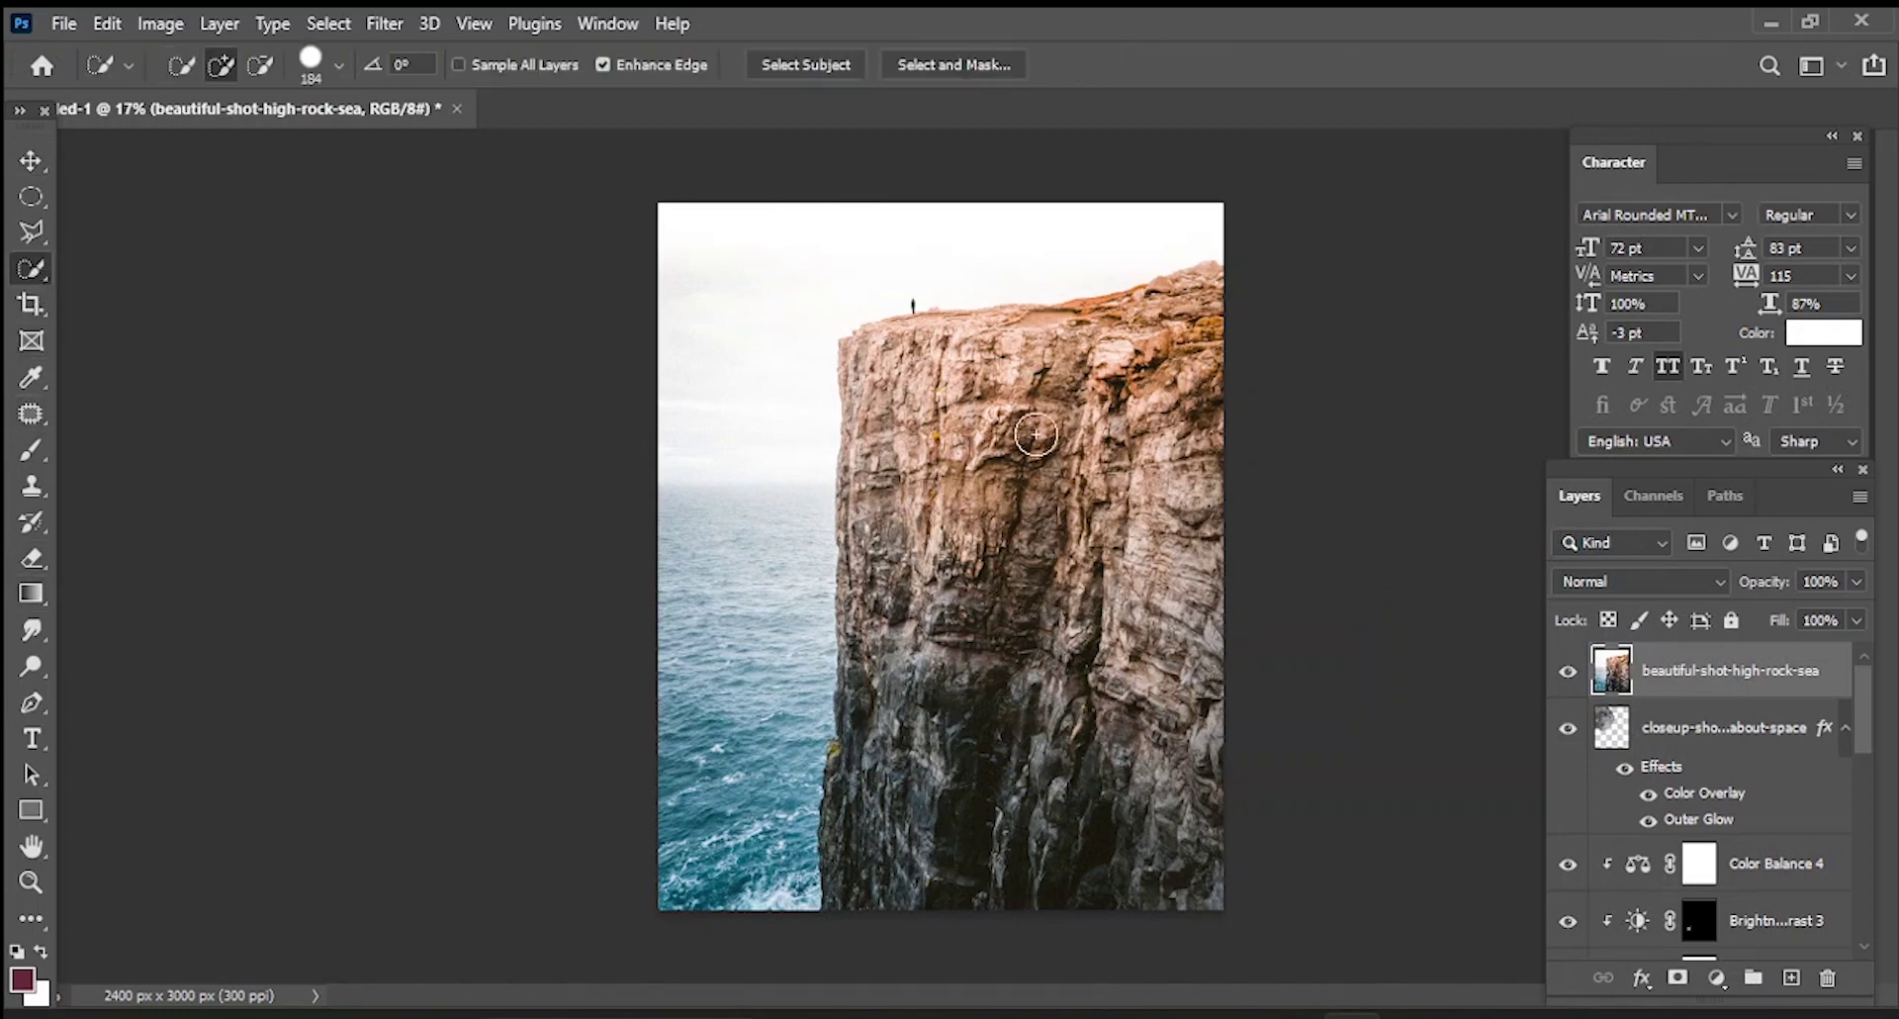
left_click_drag(1036, 434, 1039, 876)
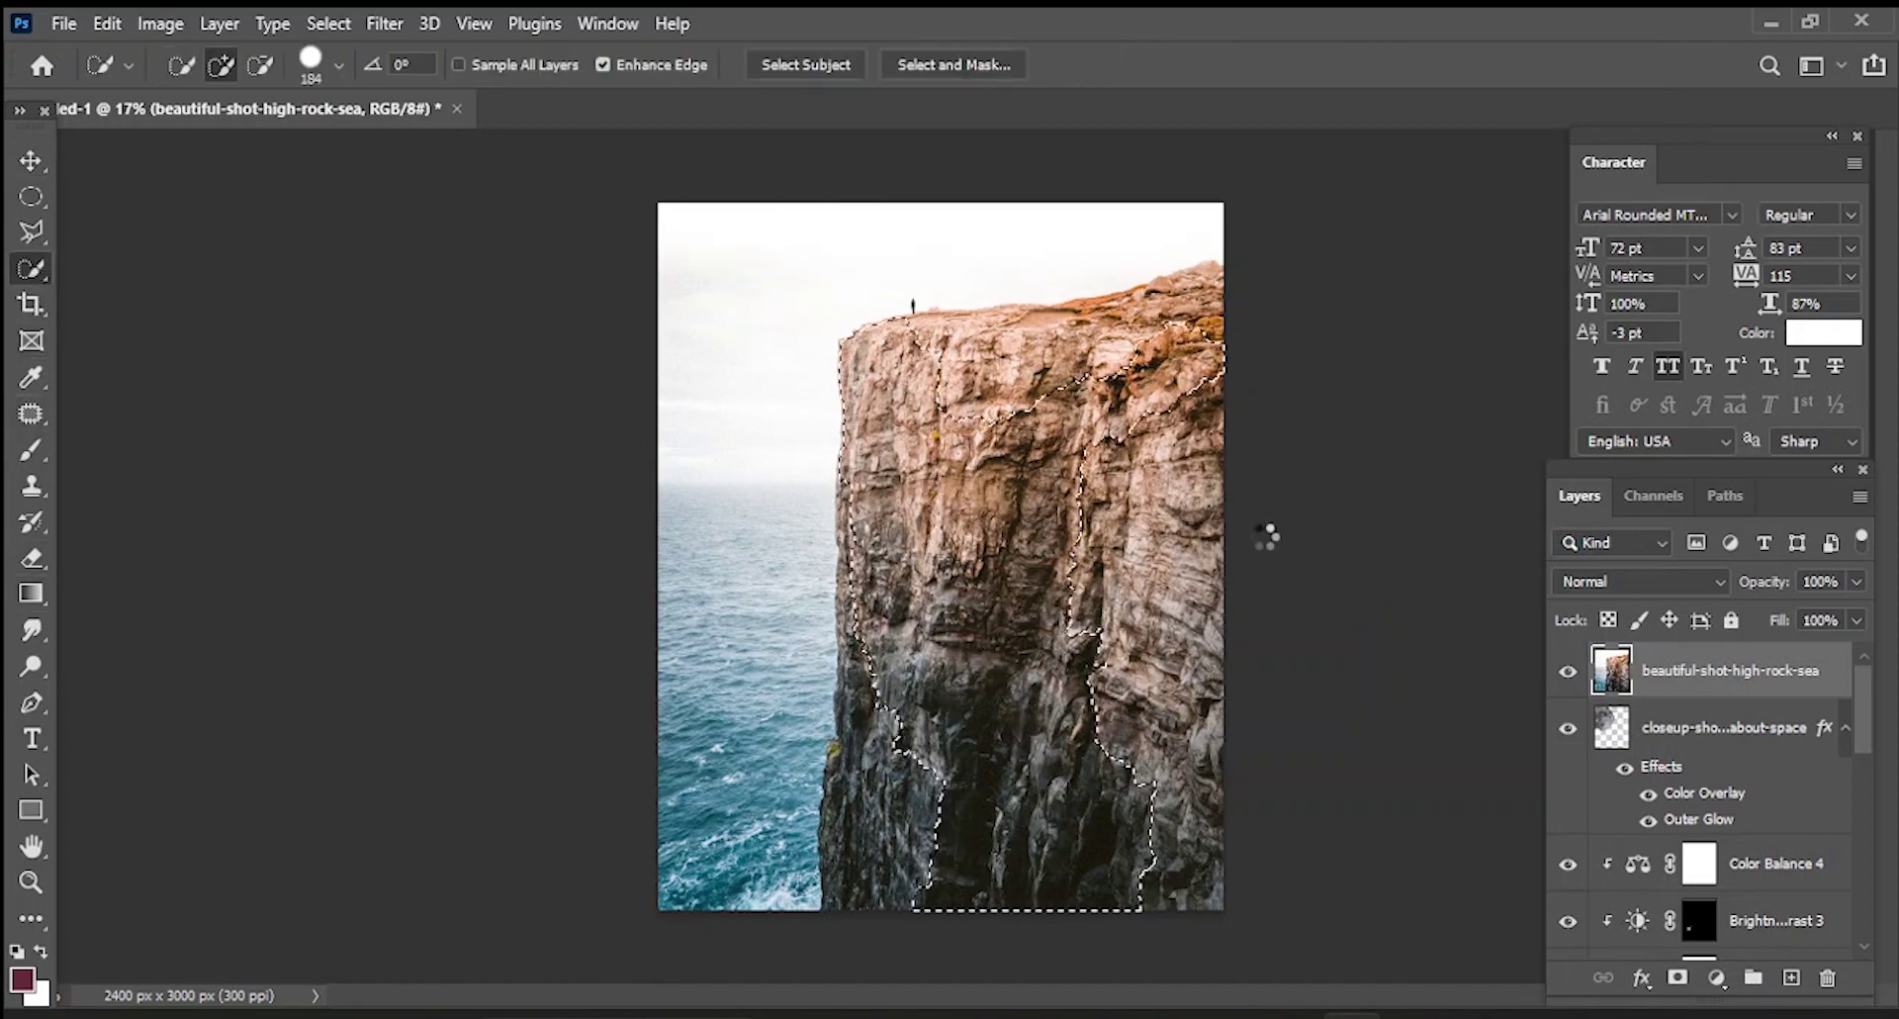
left_click_drag(941, 386, 925, 549)
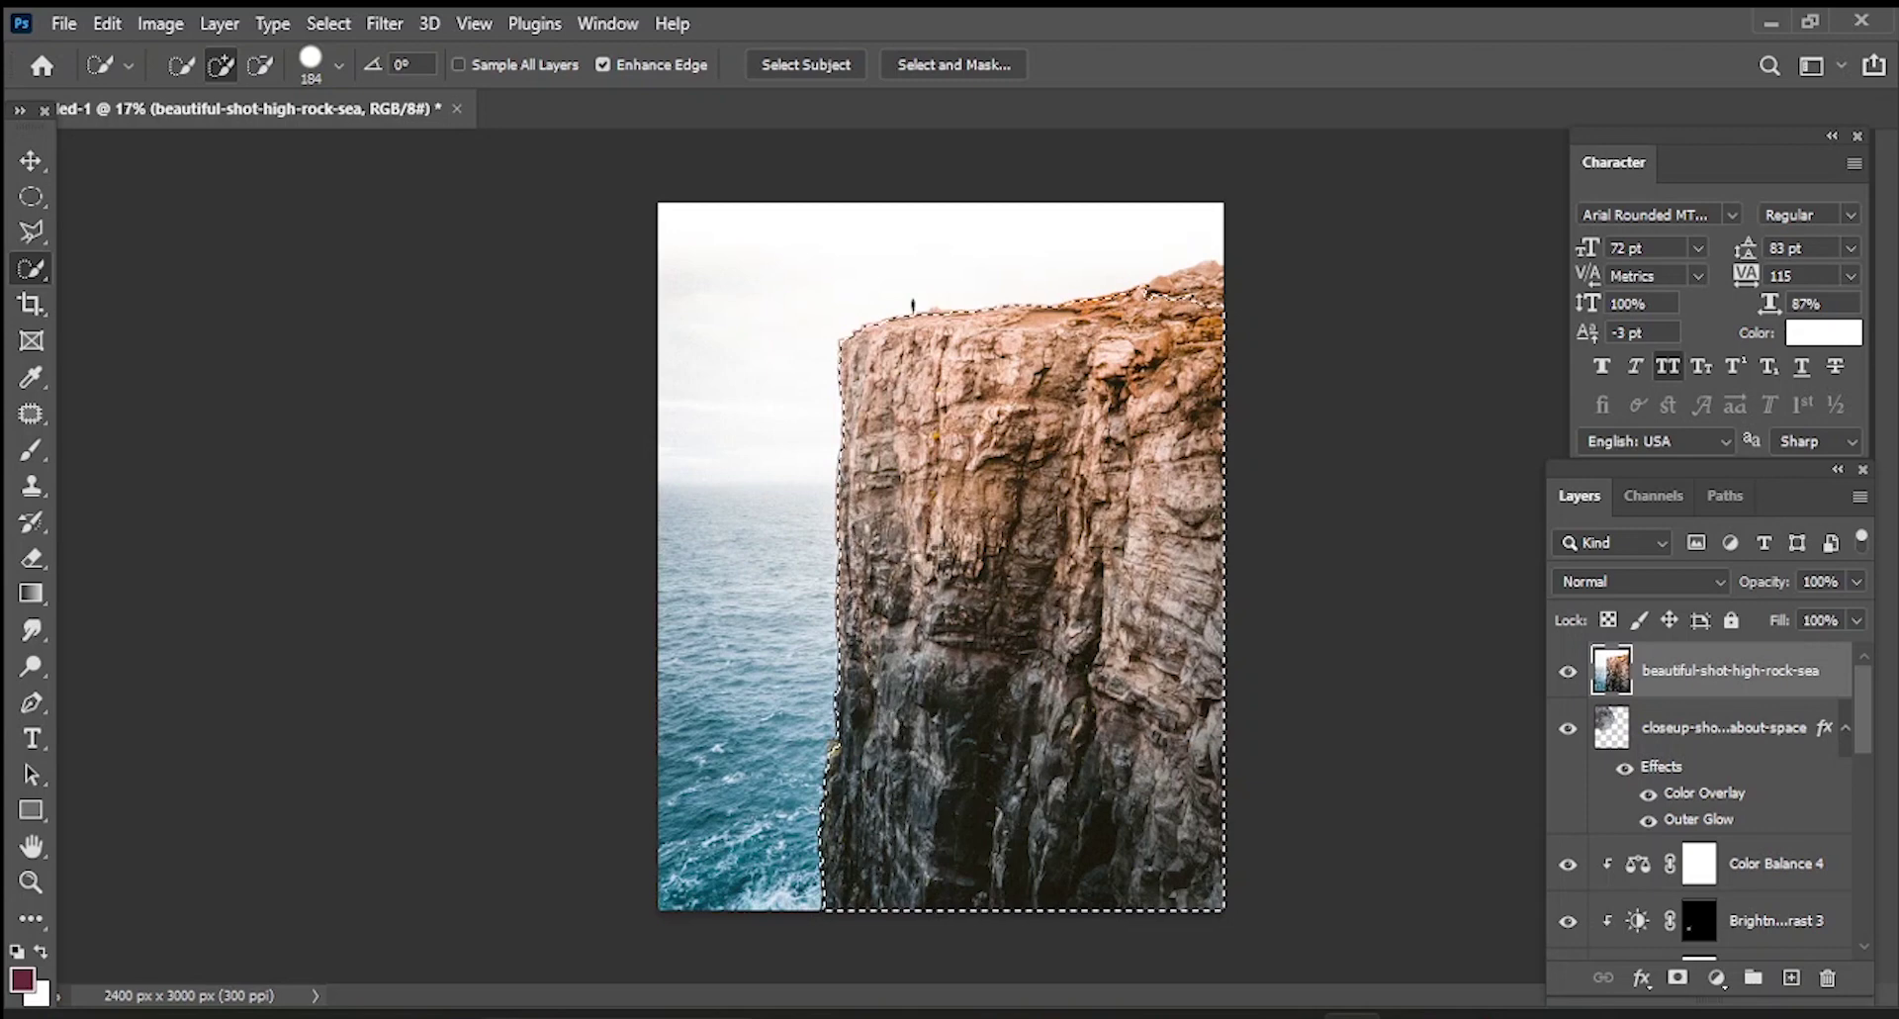
key("ctrl+shift+i")
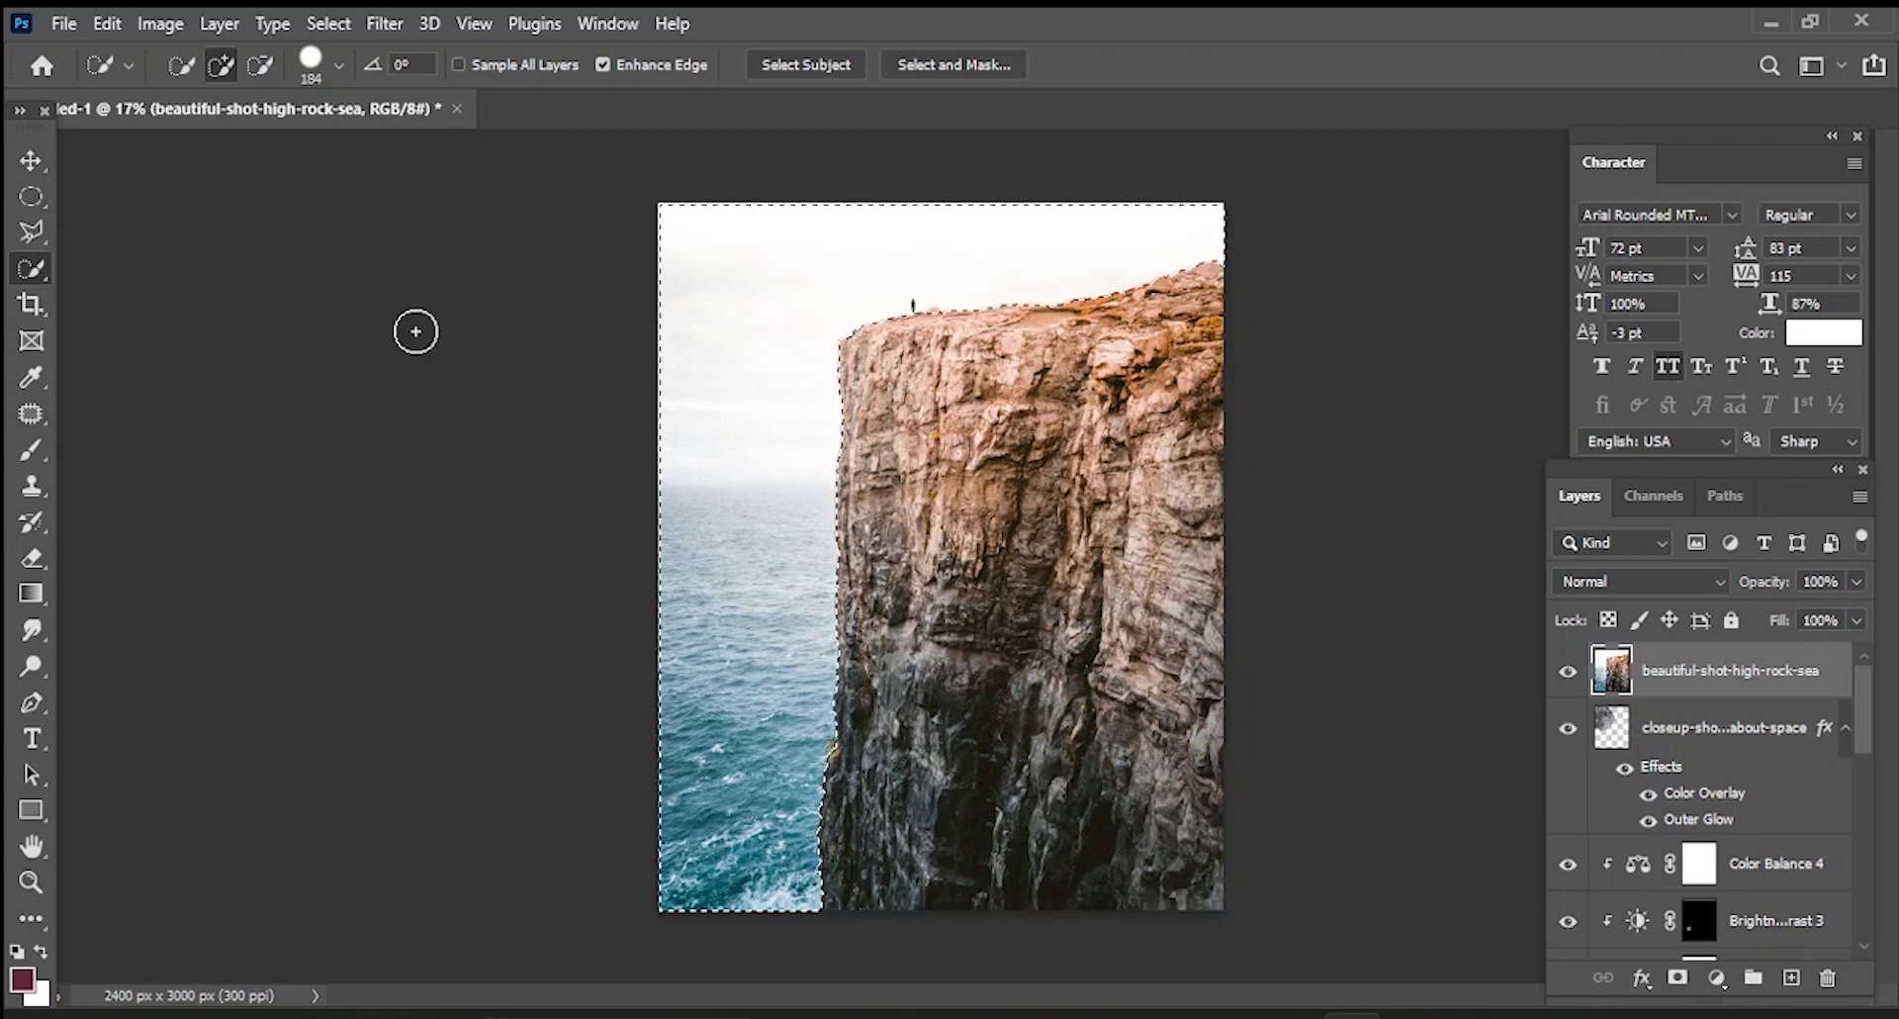
key("Delete")
key("v")
key("ctrl+d")
- Convert the cliff layer to a smart object and rename it 'huge cliff'
right_click(1723, 683)
left_click(1431, 392)
double_click(1726, 671)
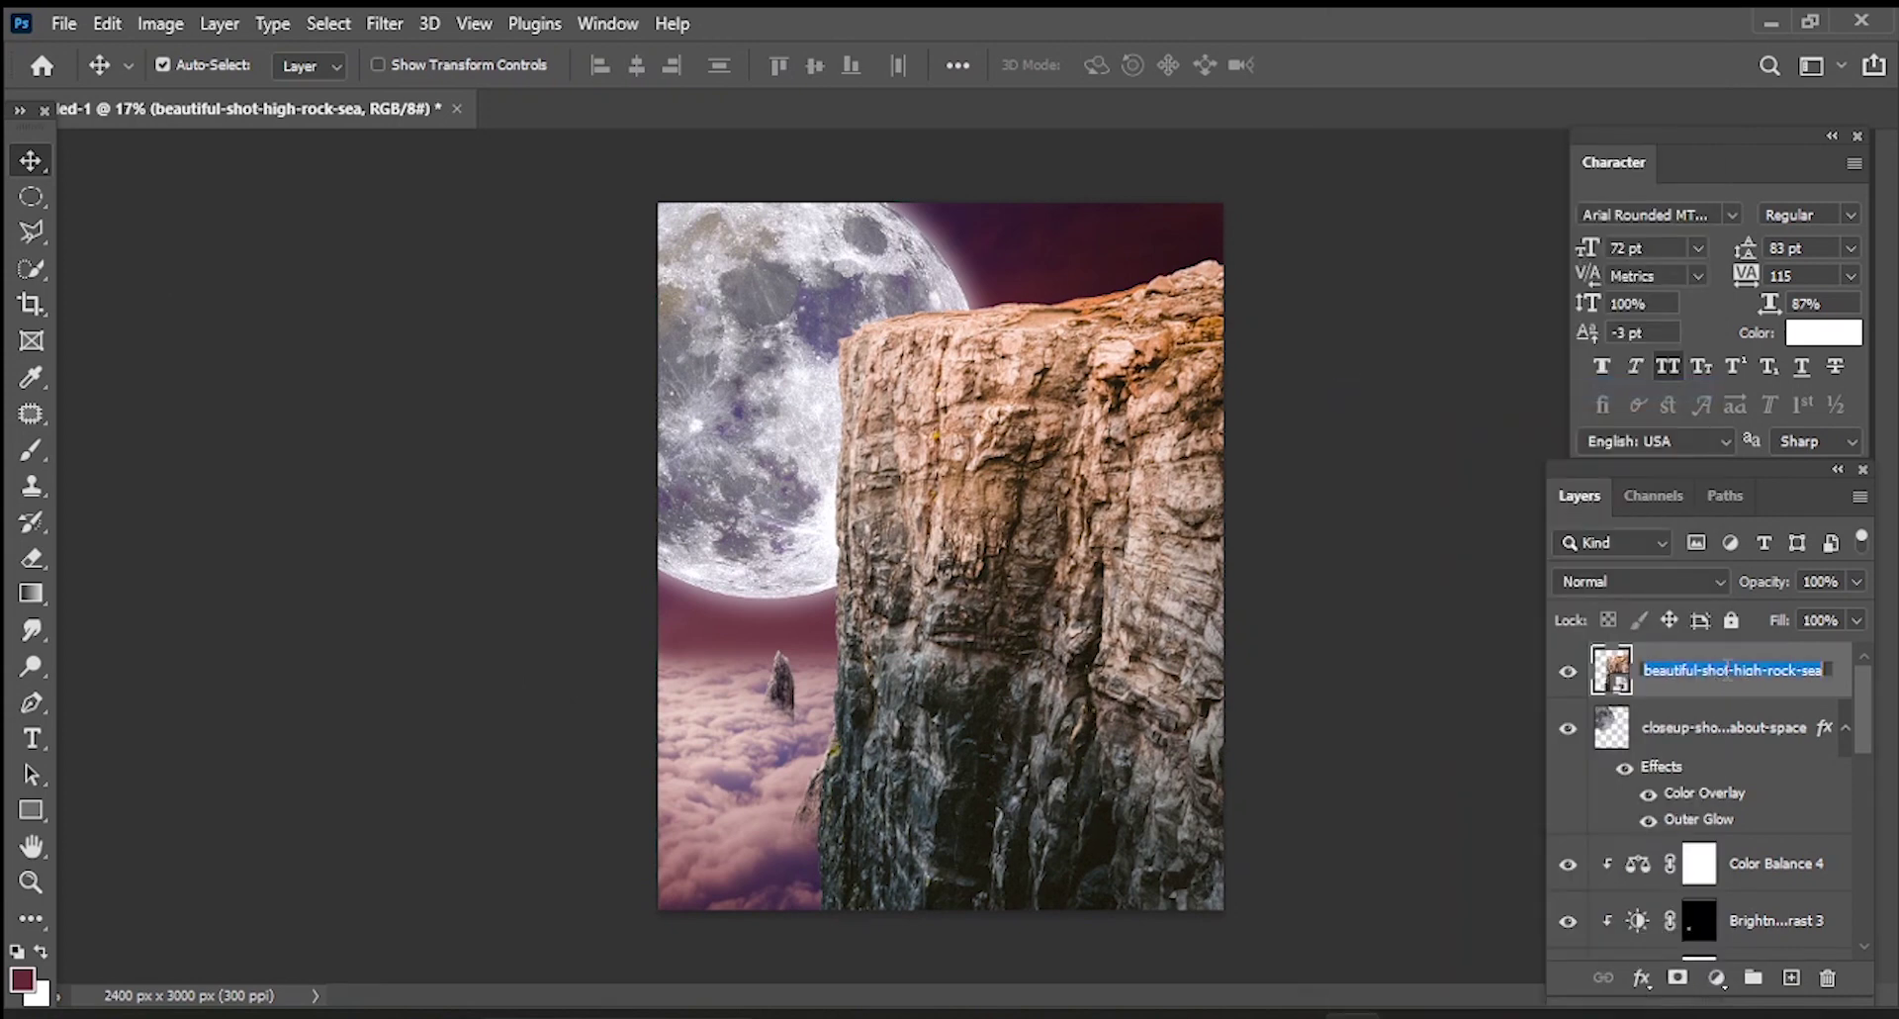
type("H")
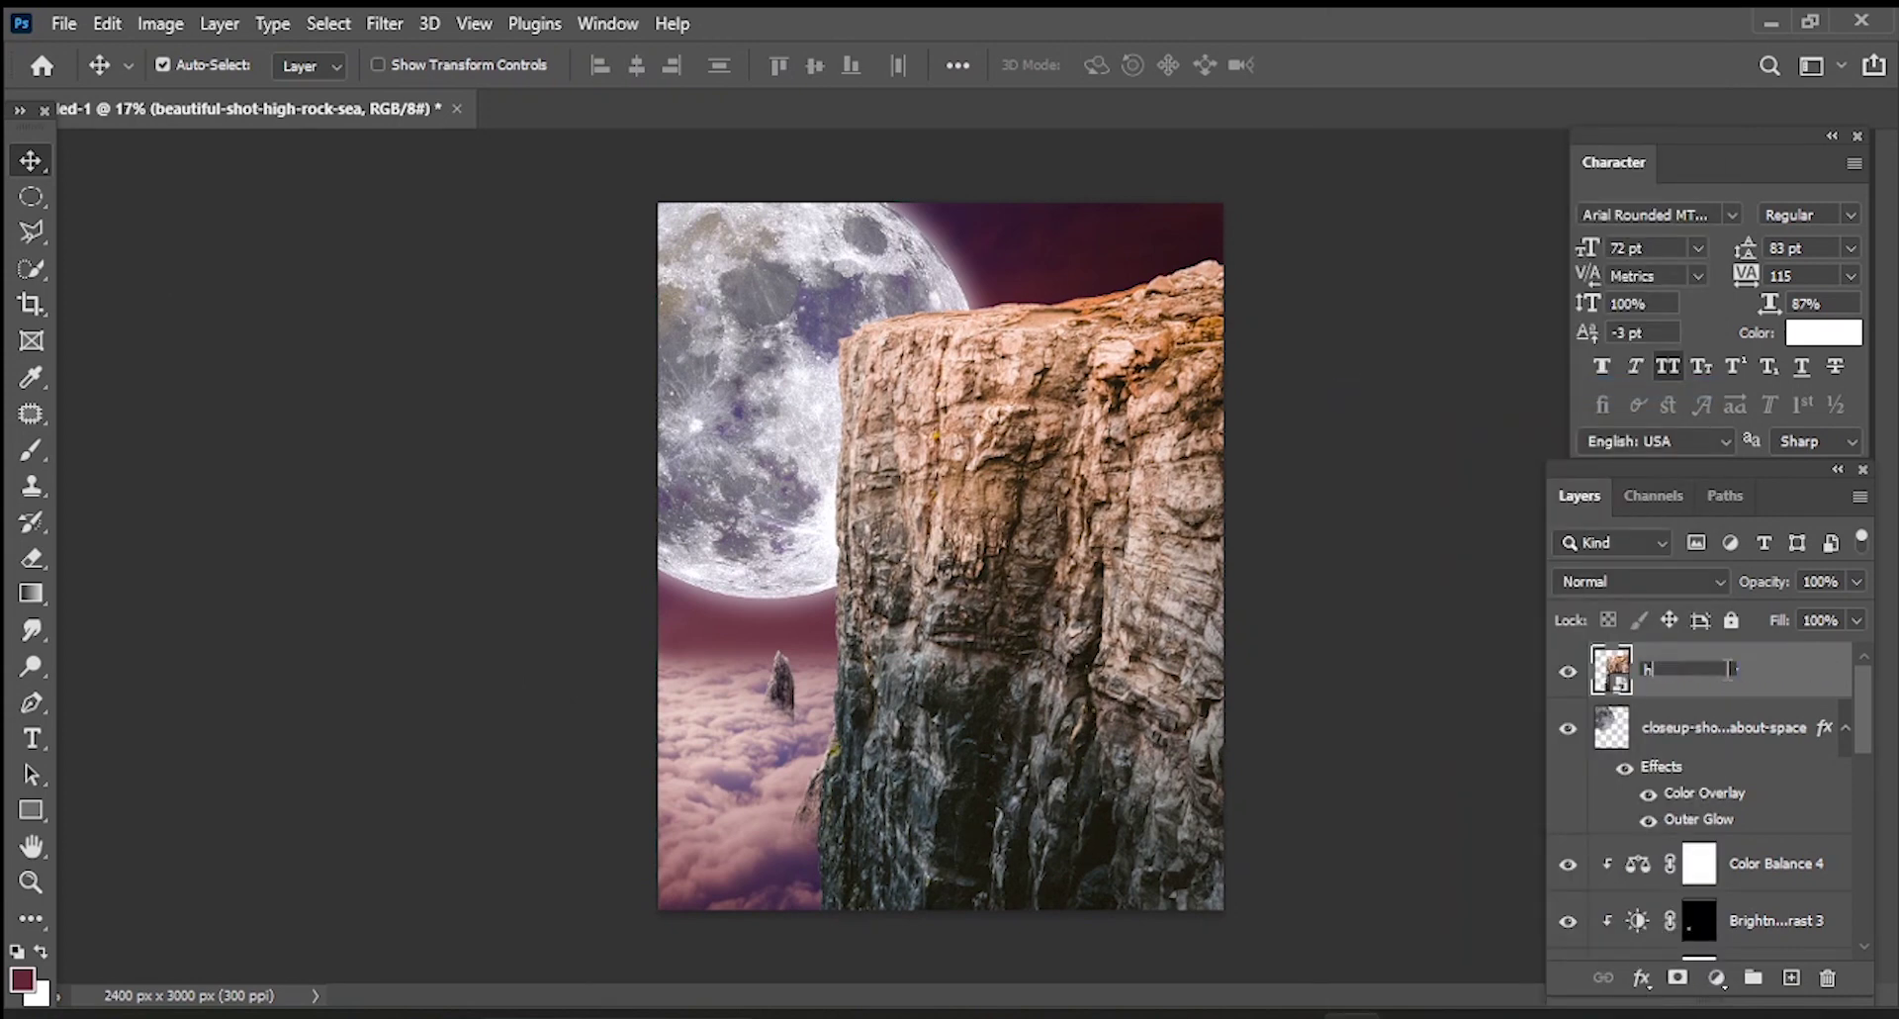
type("uge cliff")
key("Return")
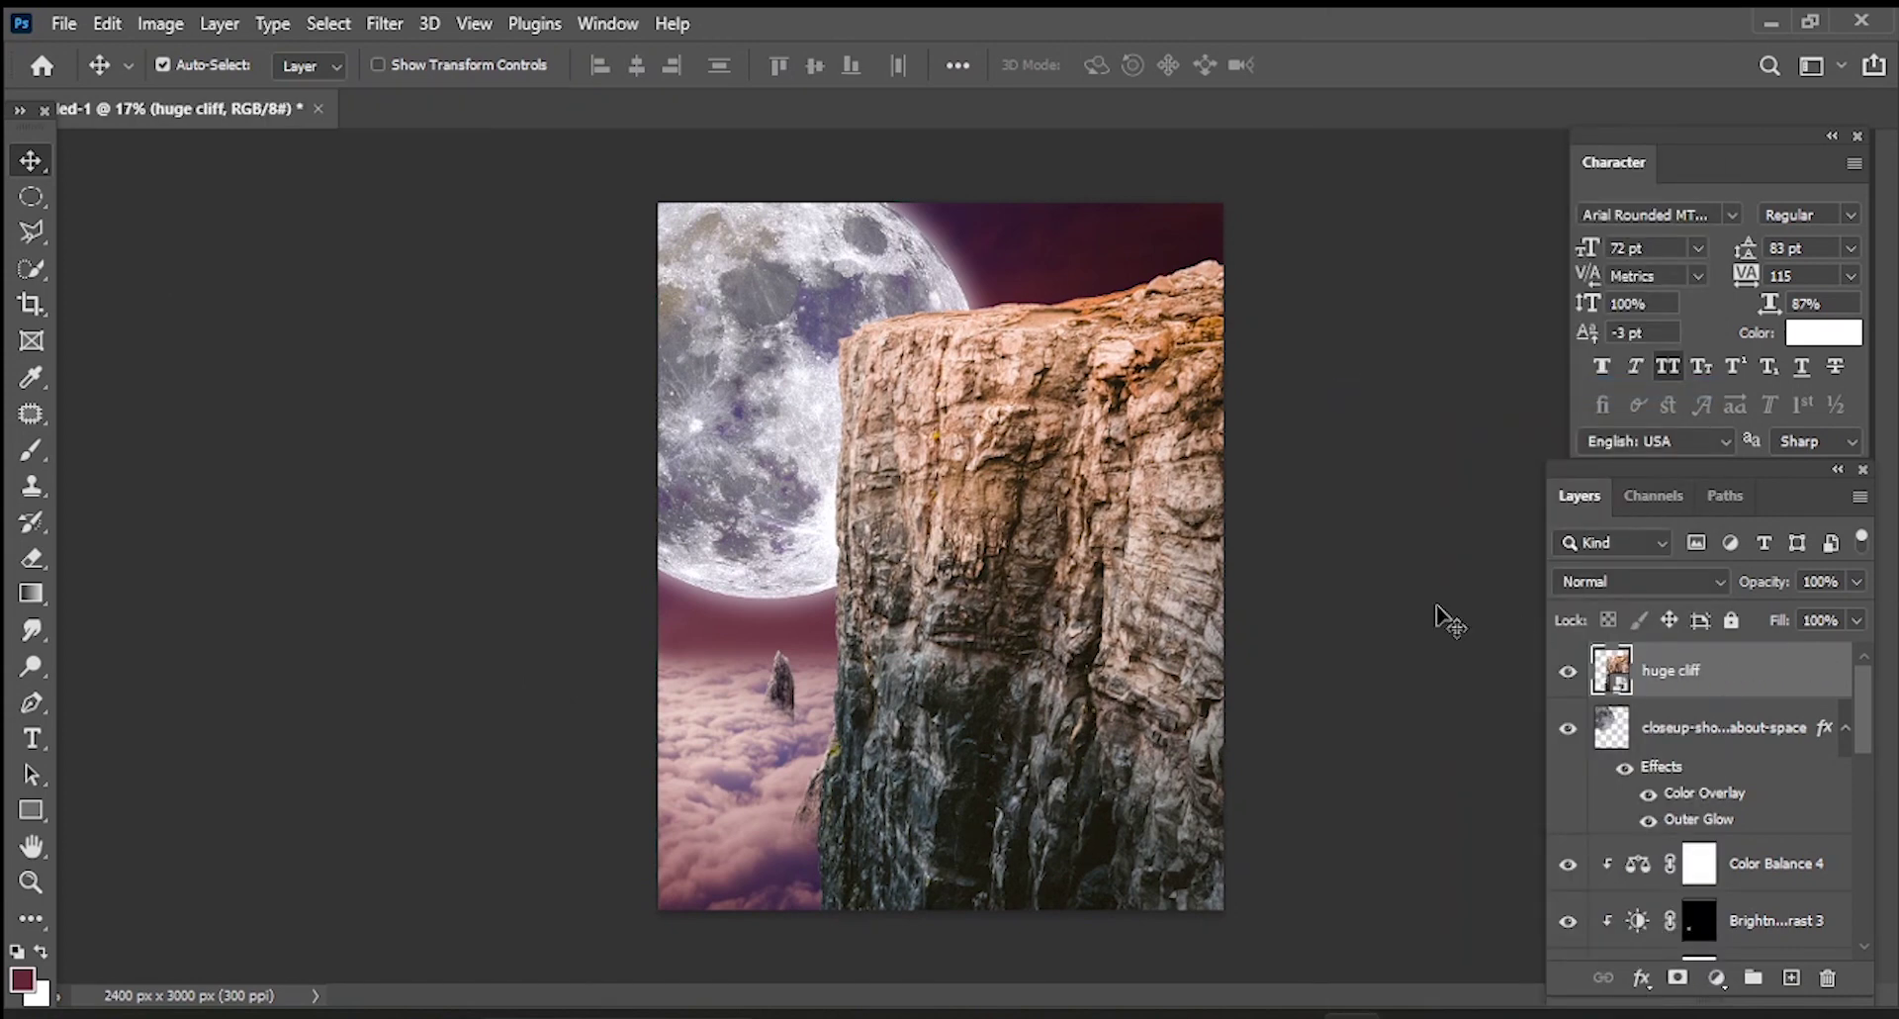
- Scale the cliff to about 57% and move it to the lower right
key("ctrl+t")
left_click_drag(814, 251, 989, 535)
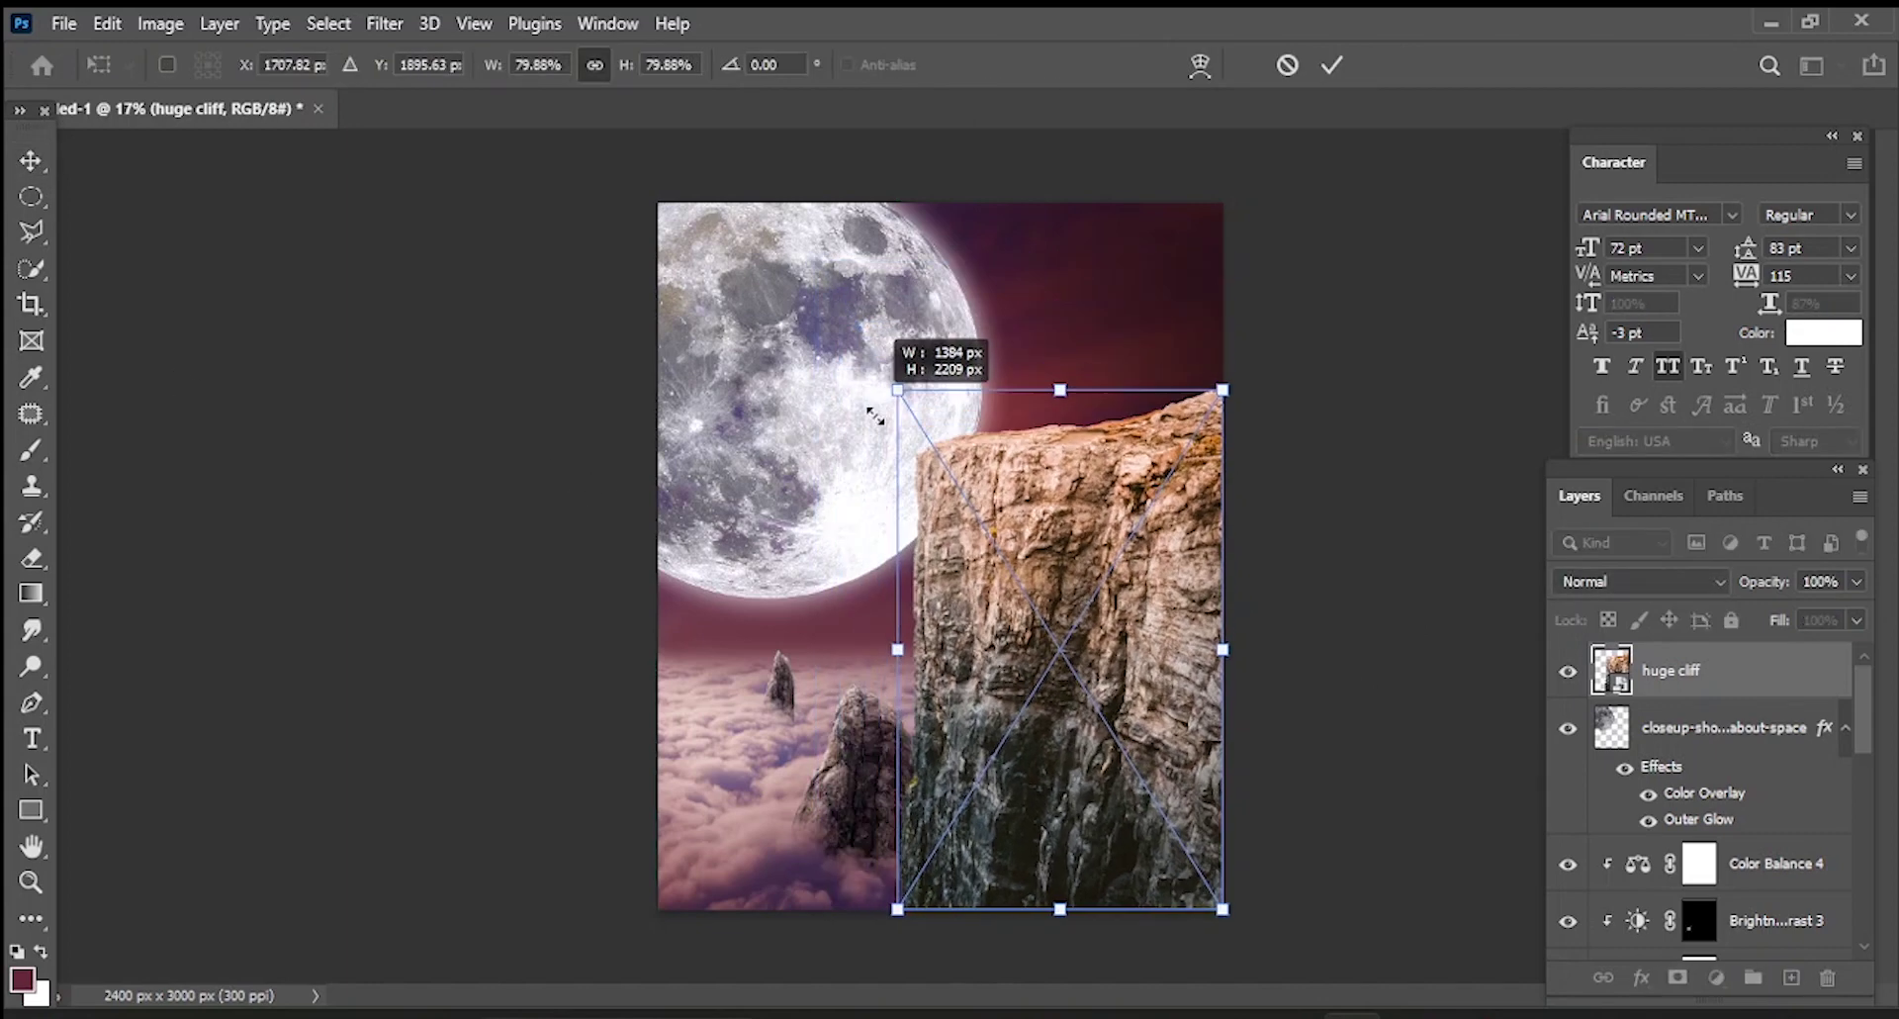
mouse_move(1190, 735)
left_mouse_down()
mouse_move(1227, 722)
mouse_move(1122, 705)
left_mouse_up()
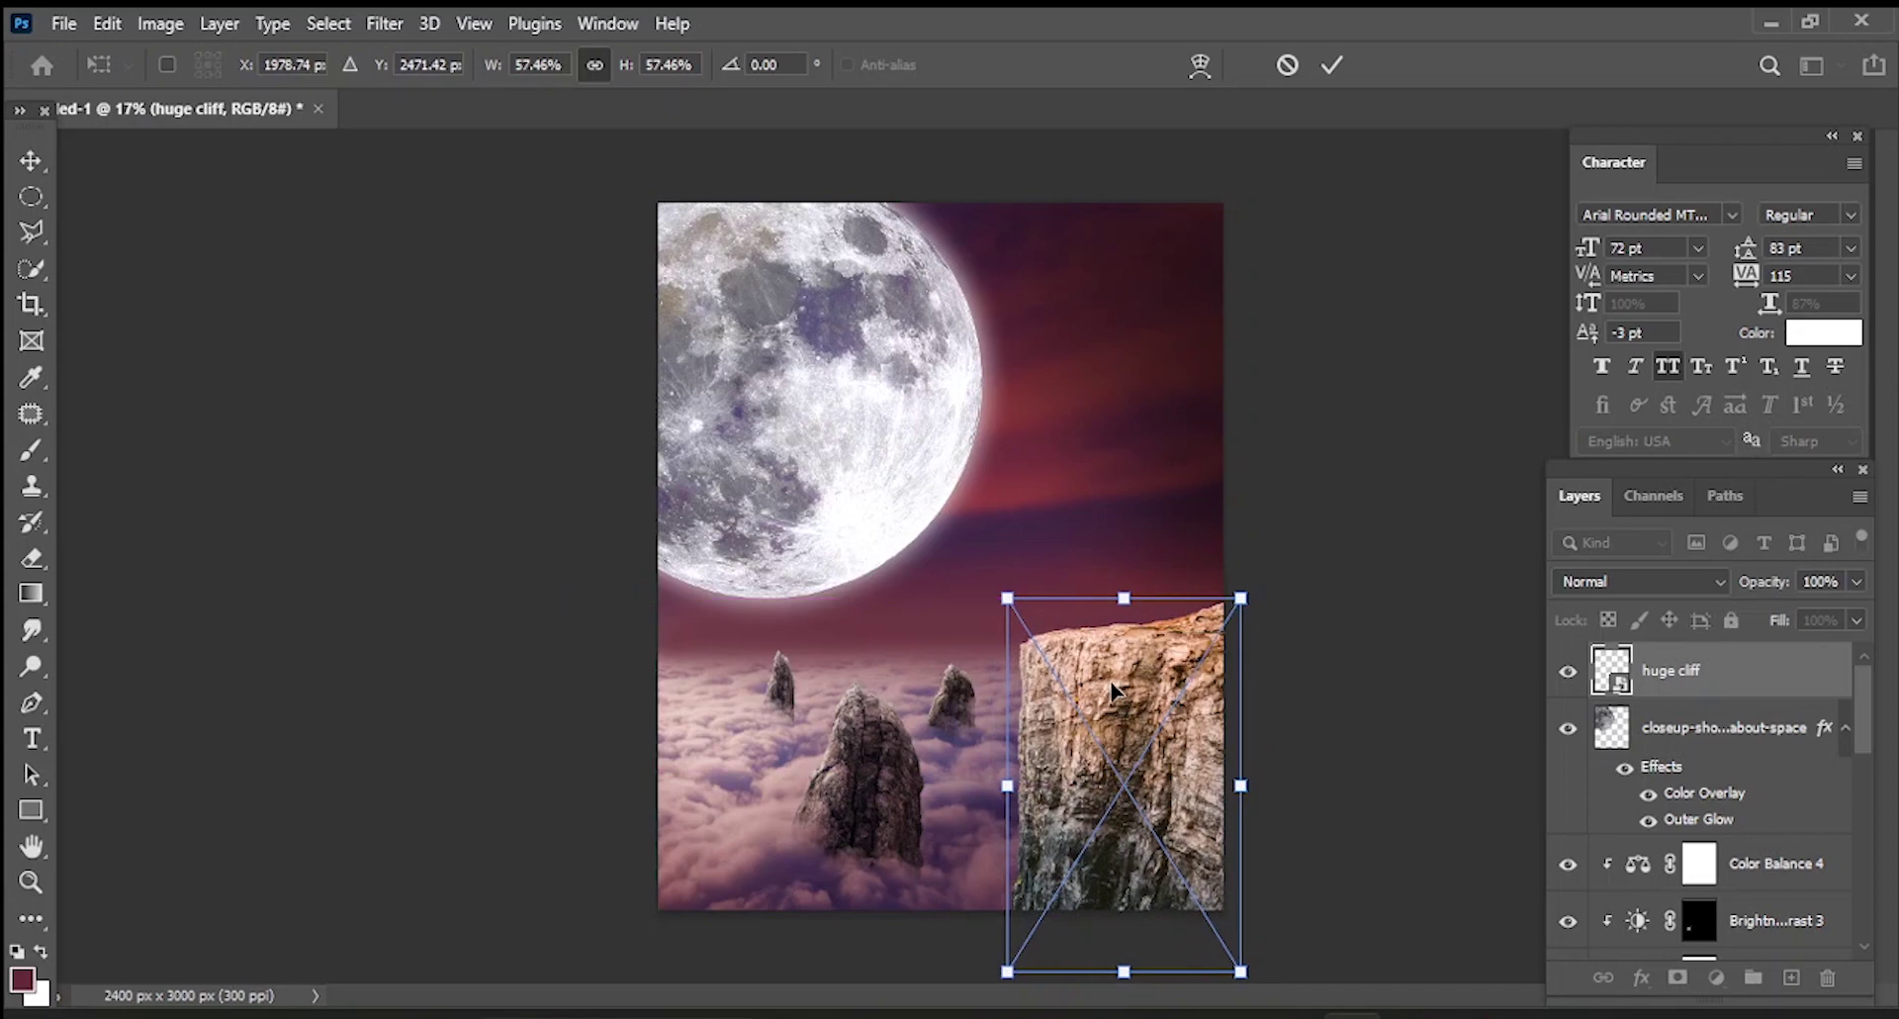
left_click_drag(1008, 779, 1010, 782)
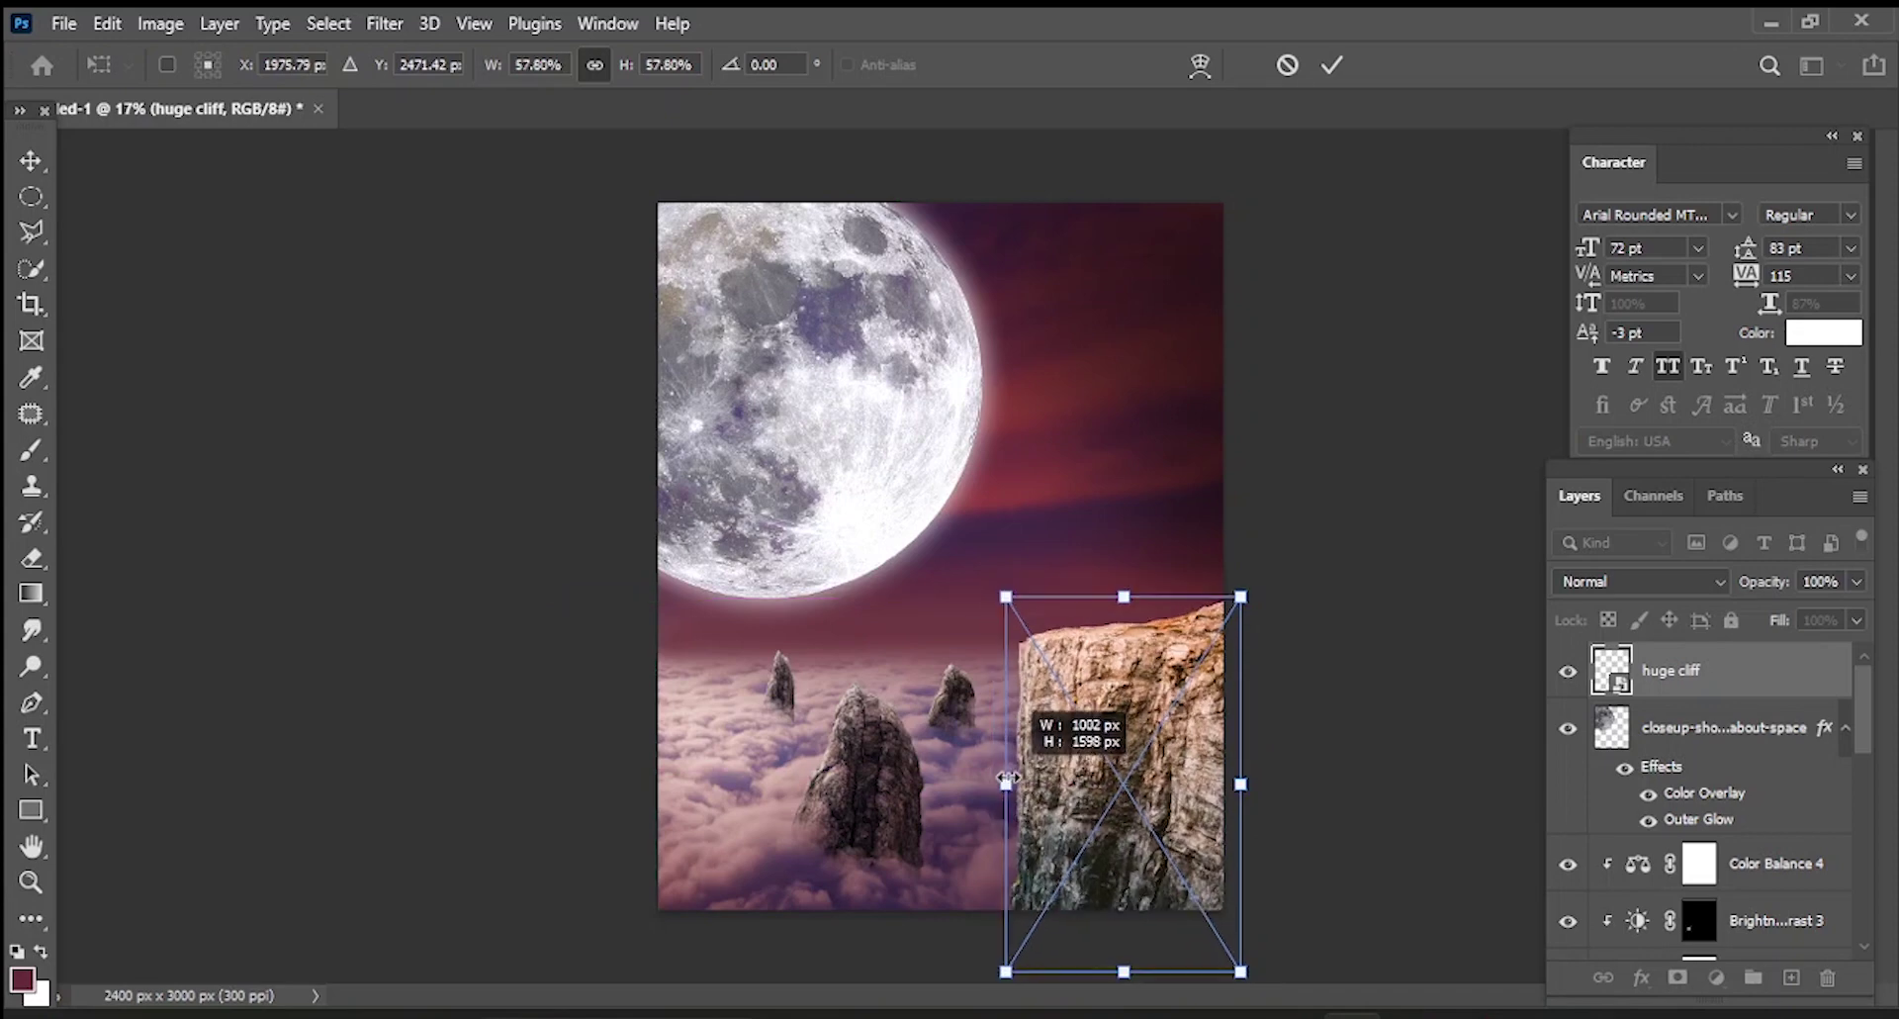
- Warp the cliff, bending its left edge inward and pulling the bottom-left corner outward
right_click(1095, 747)
left_click(1216, 587)
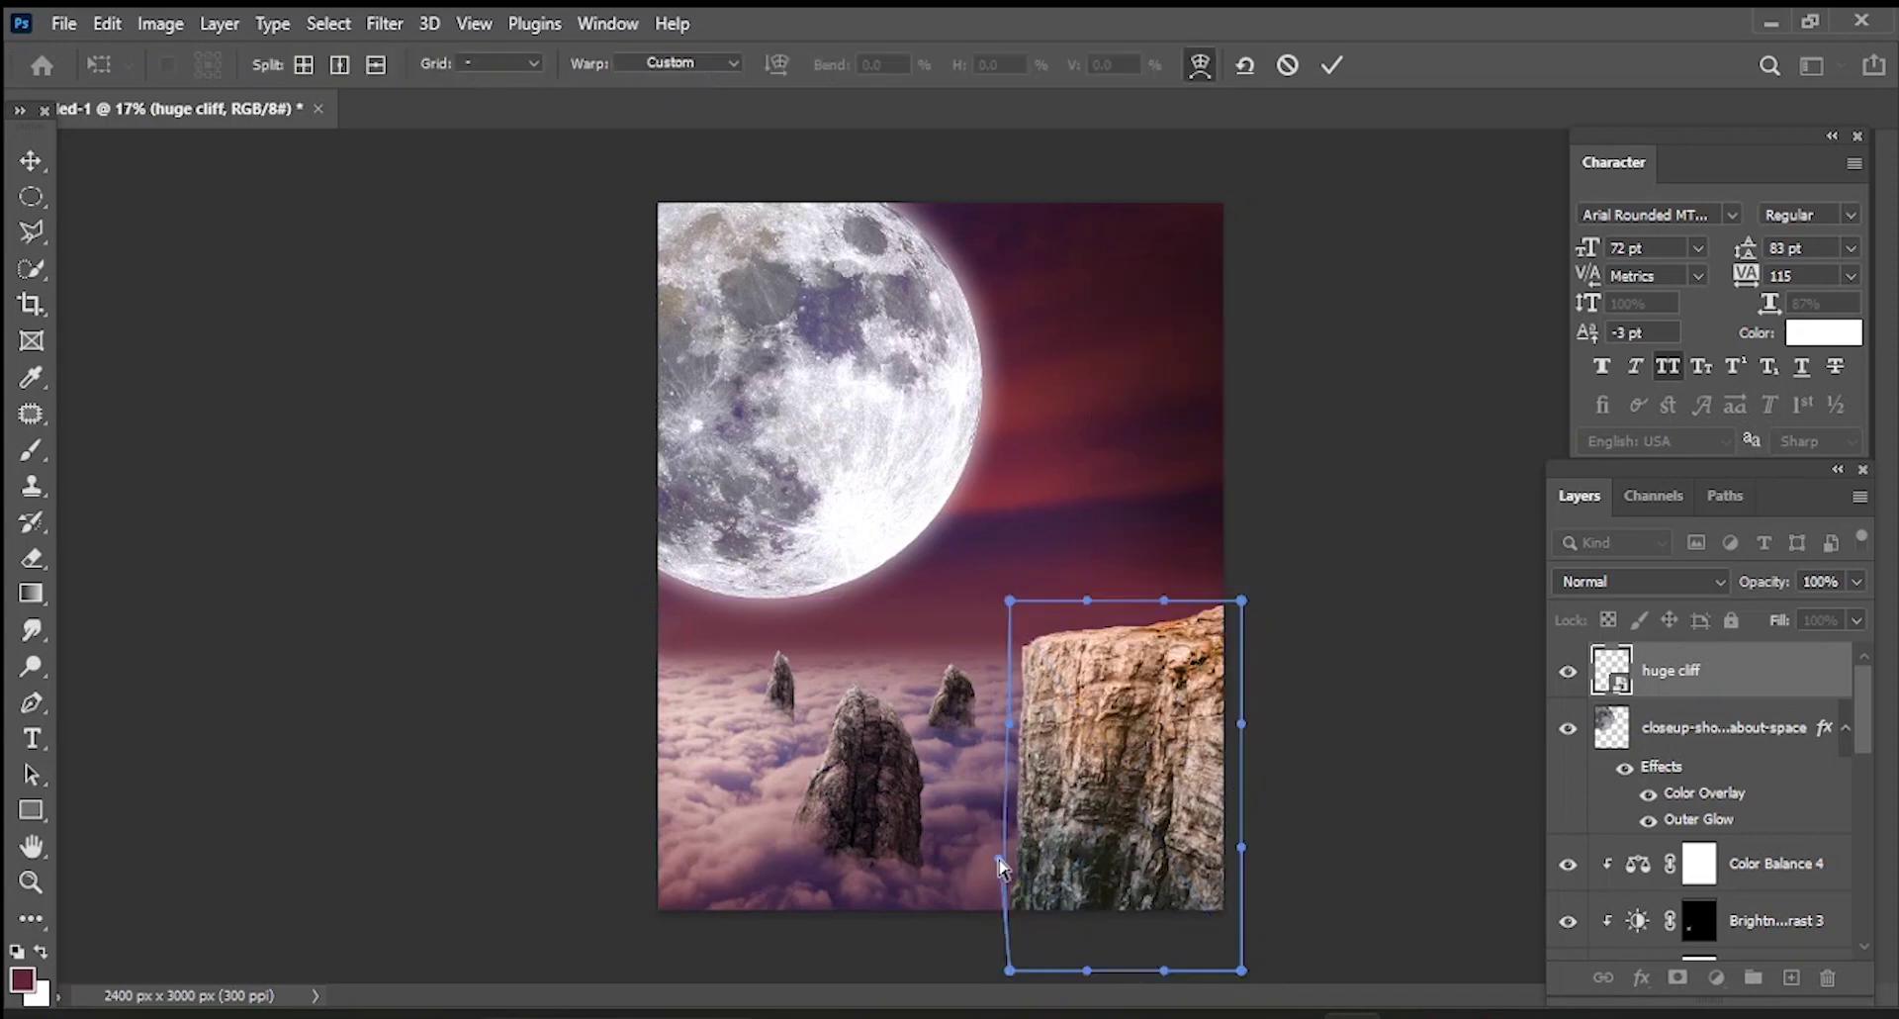
left_click_drag(1011, 727, 1061, 723)
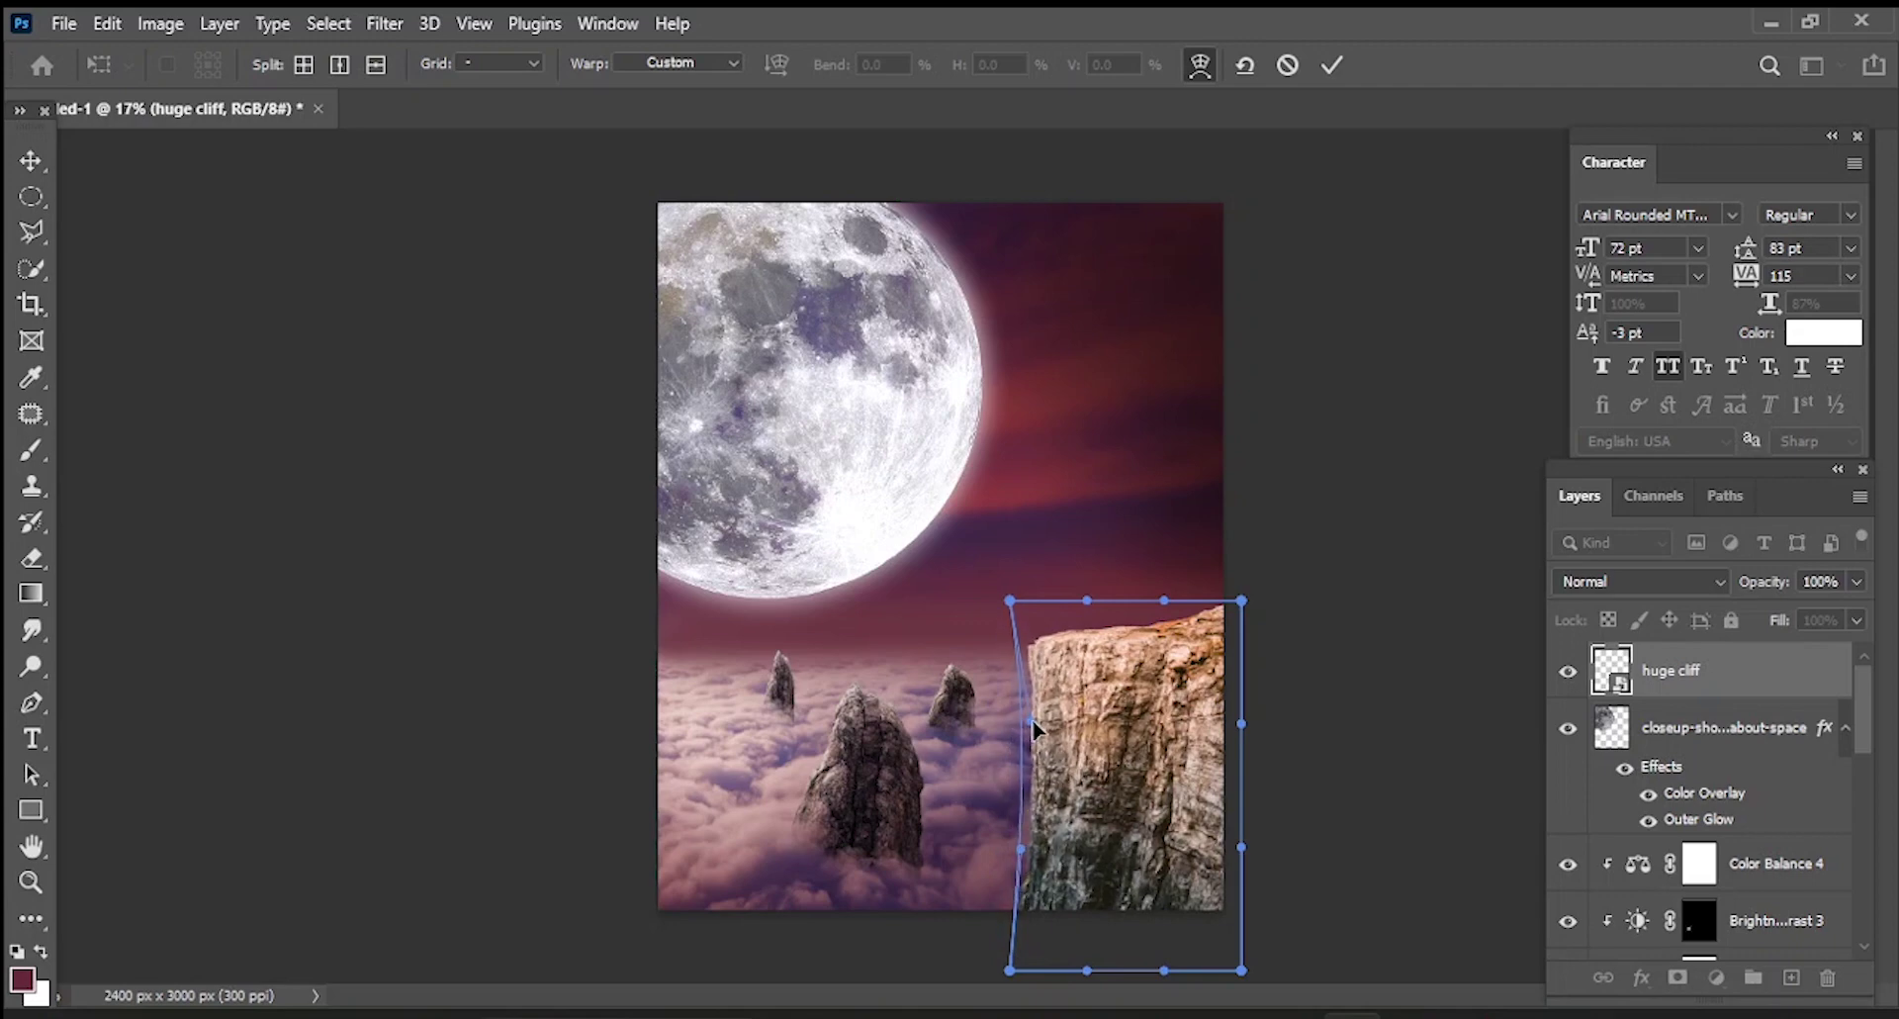
left_click_drag(1010, 971, 977, 967)
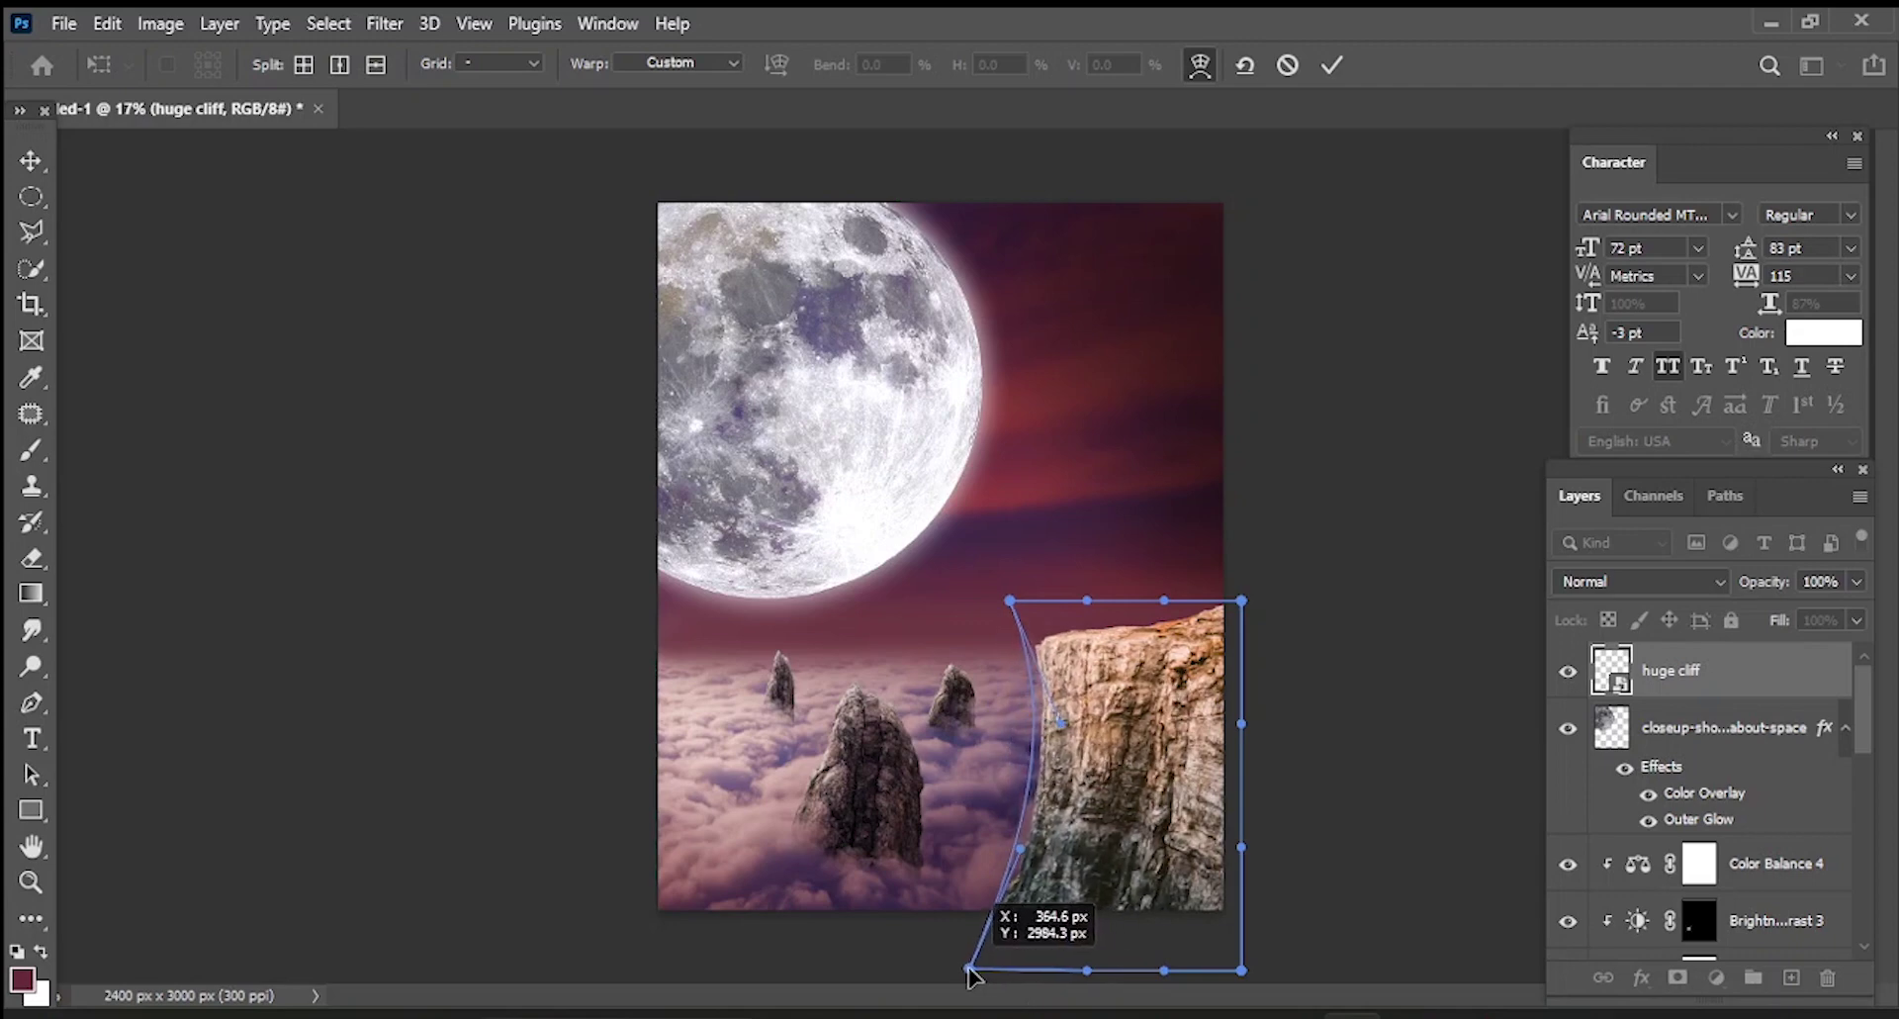
left_click(1333, 66)
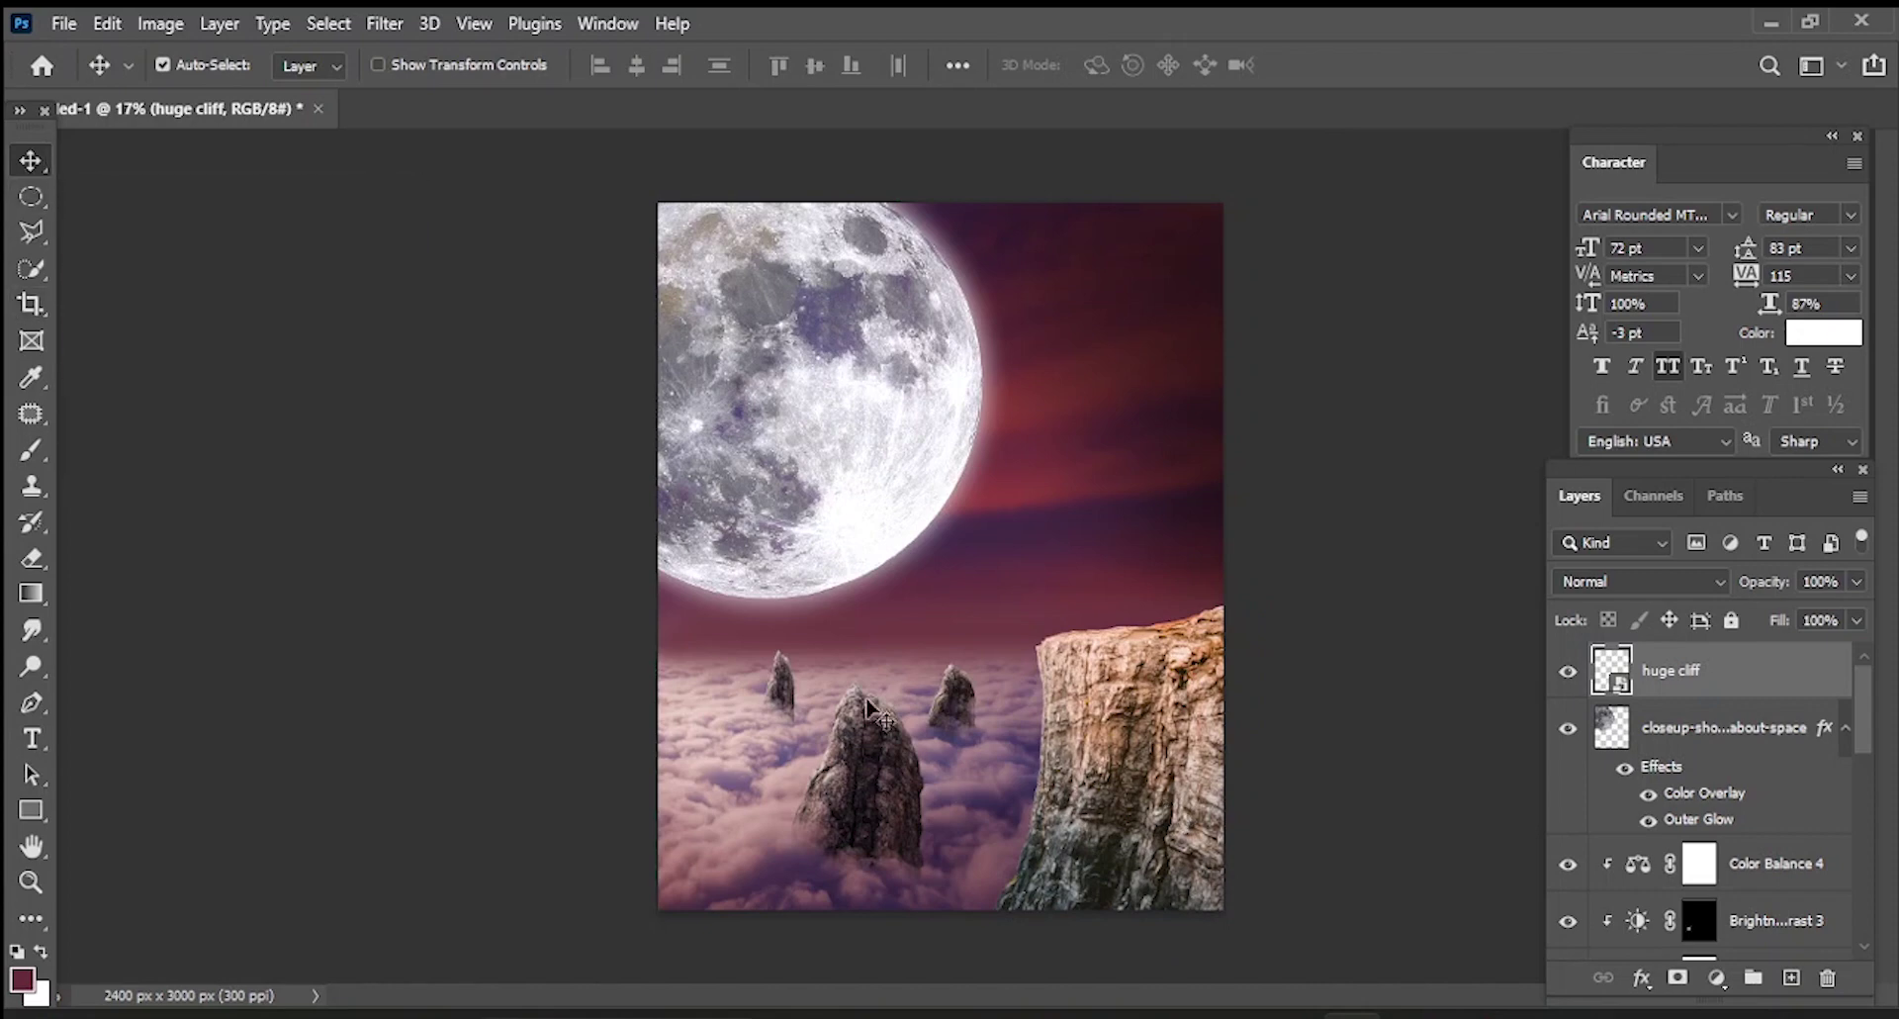
left_click(1717, 978)
- Add a Levels adjustment to the cliff, lowering the white output and darkening the midtones
left_click(1741, 597)
left_click_drag(1742, 852, 1632, 853)
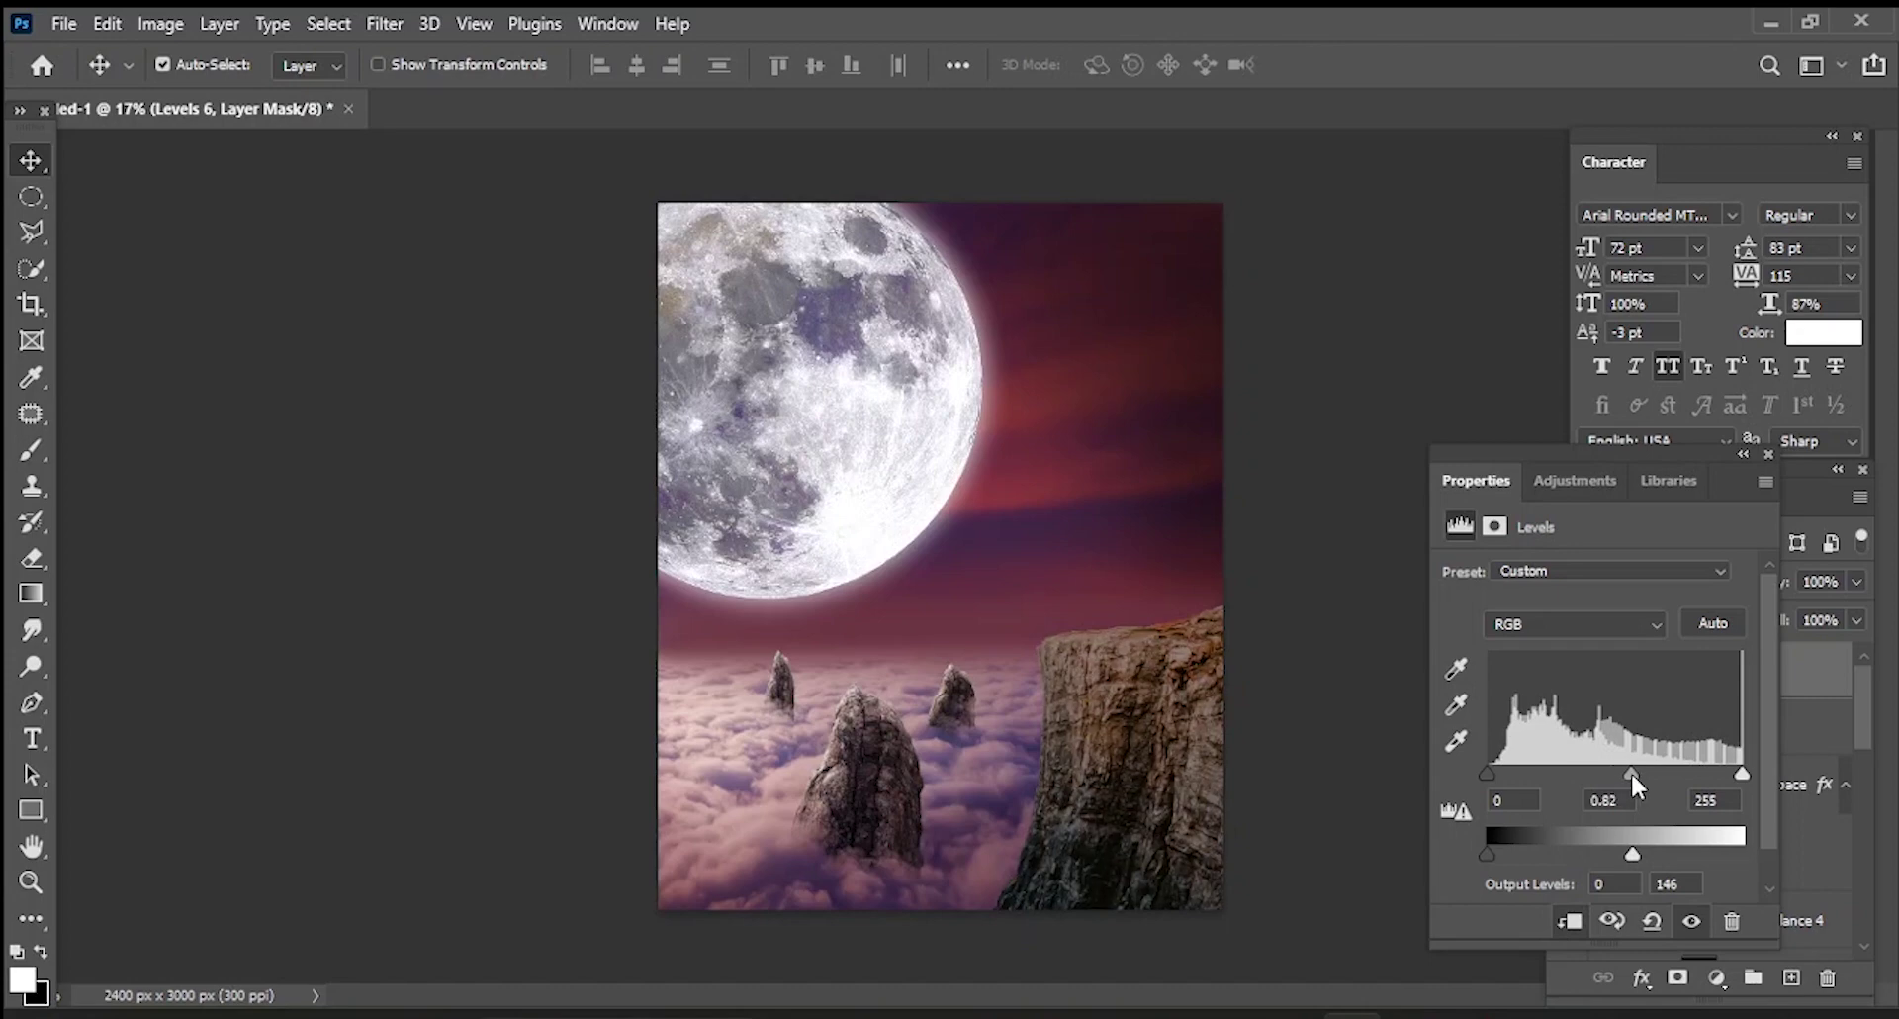
left_click_drag(1642, 776, 1654, 773)
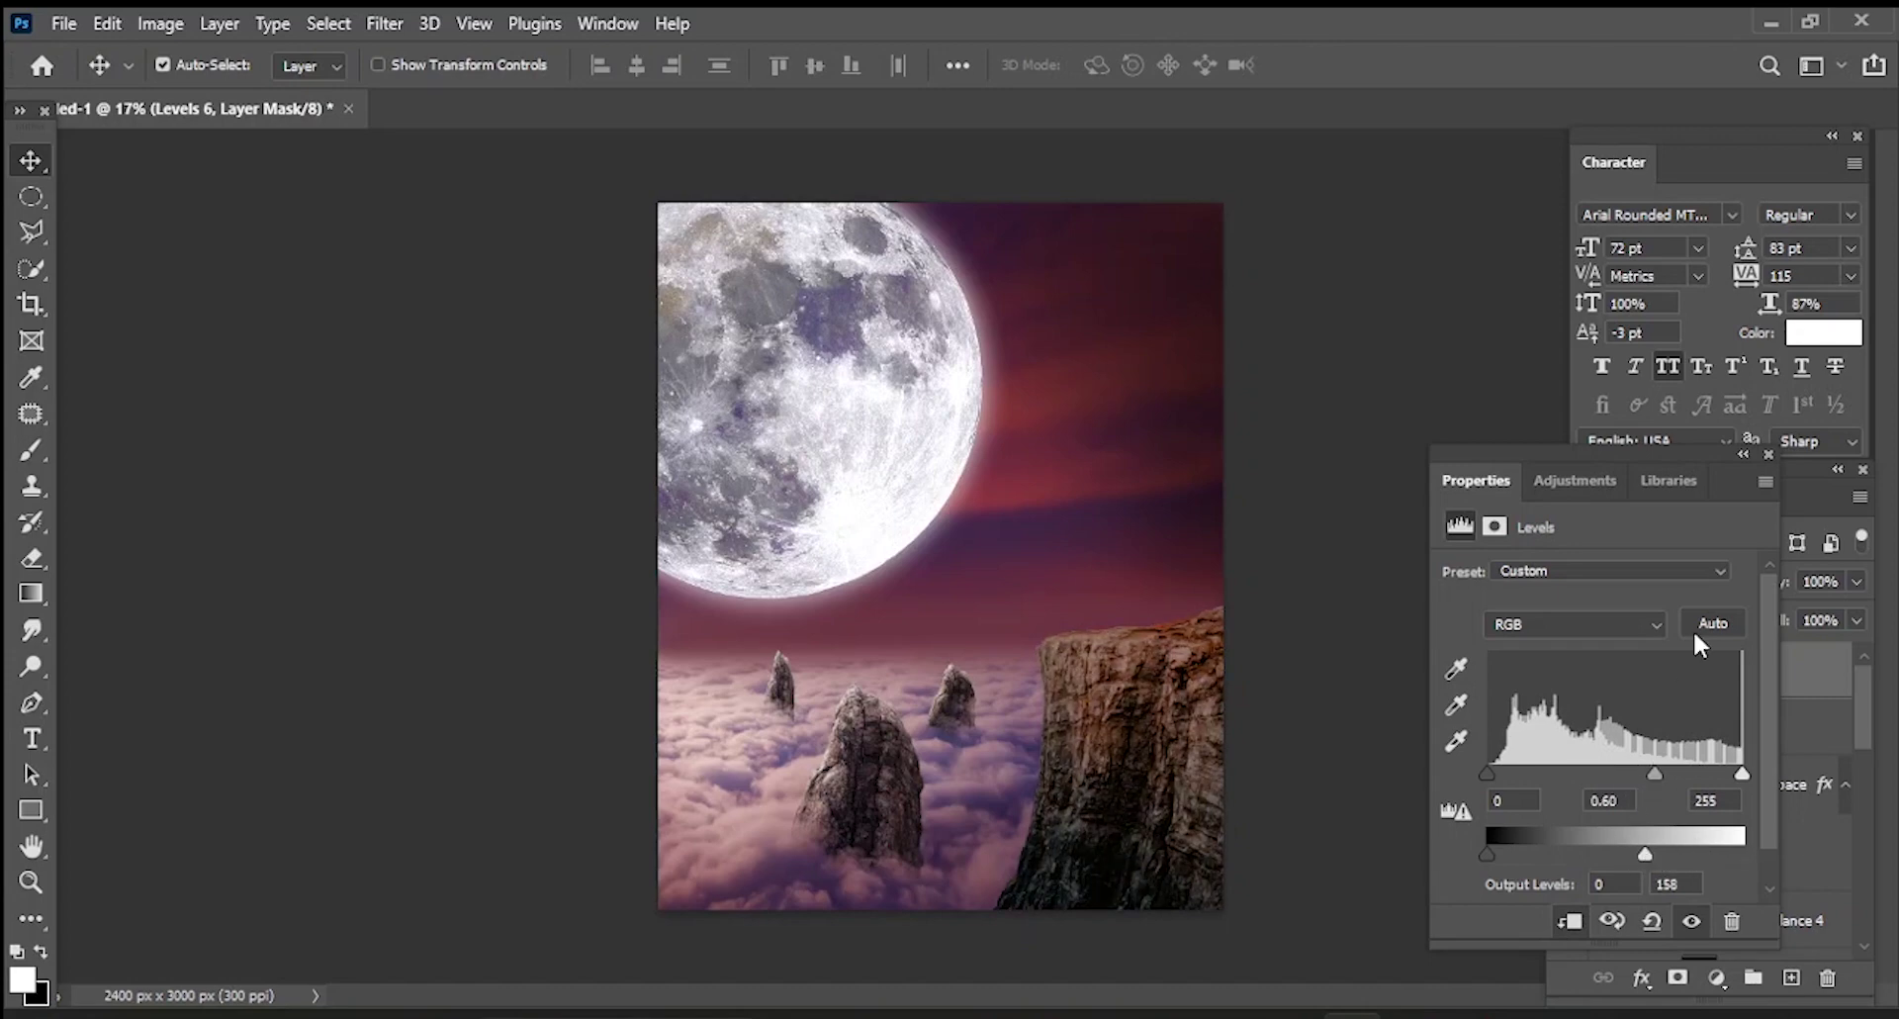
scroll(908, 657, "up", 2)
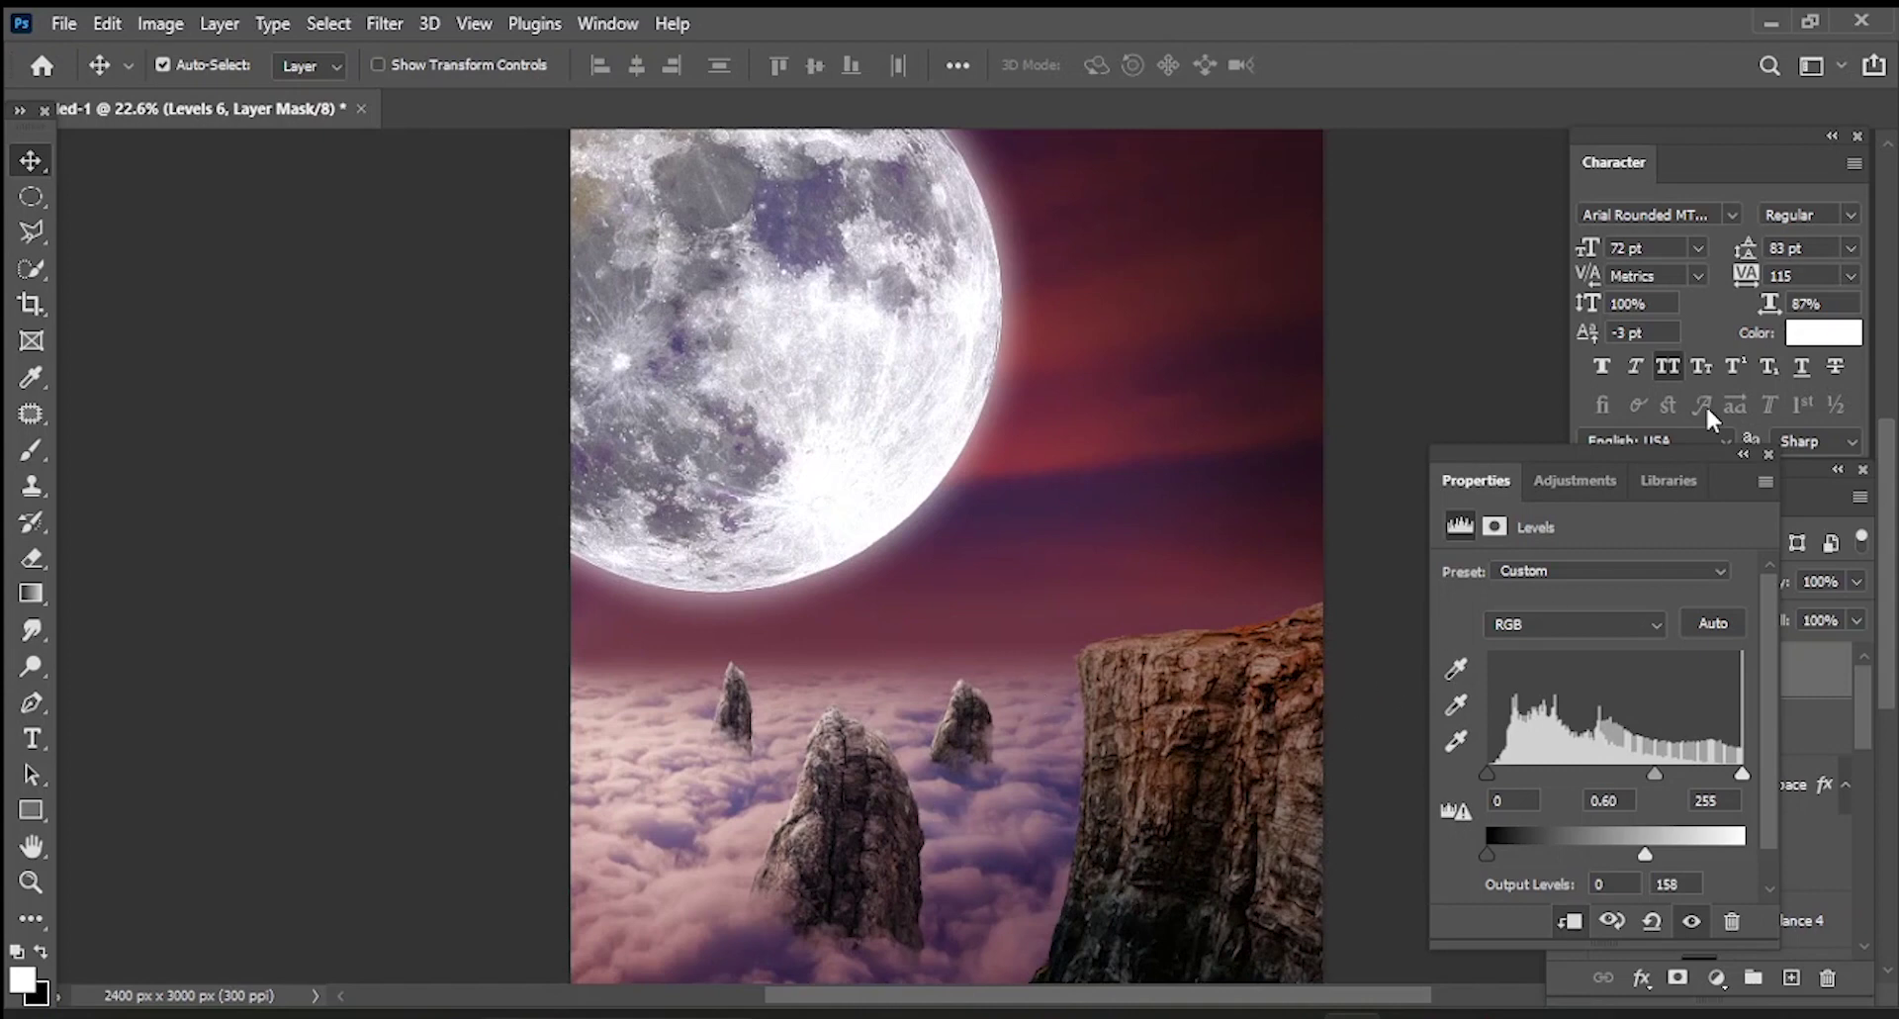
left_click(1769, 456)
- Add a Color Balance adjustment shifting the cliff's midtones to Red +11 and Blue +30
left_click(1717, 978)
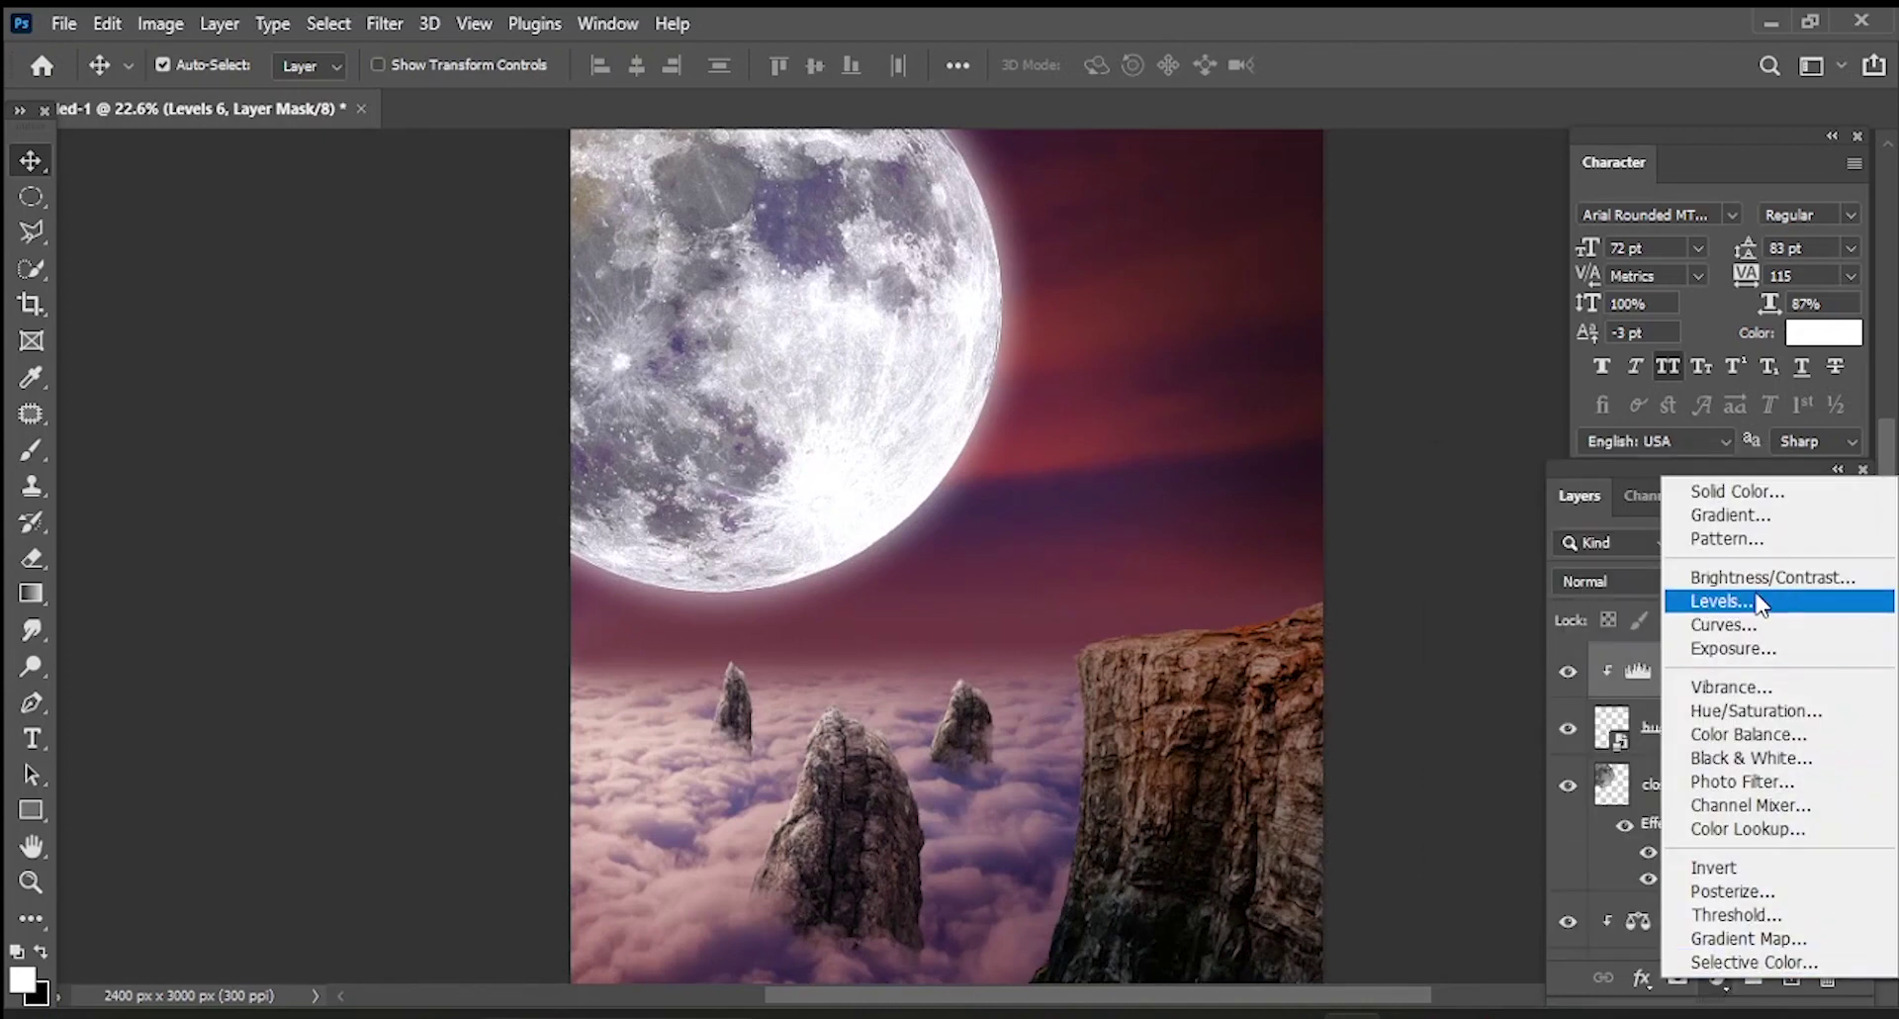
left_click(1769, 734)
left_click_drag(1561, 631, 1580, 631)
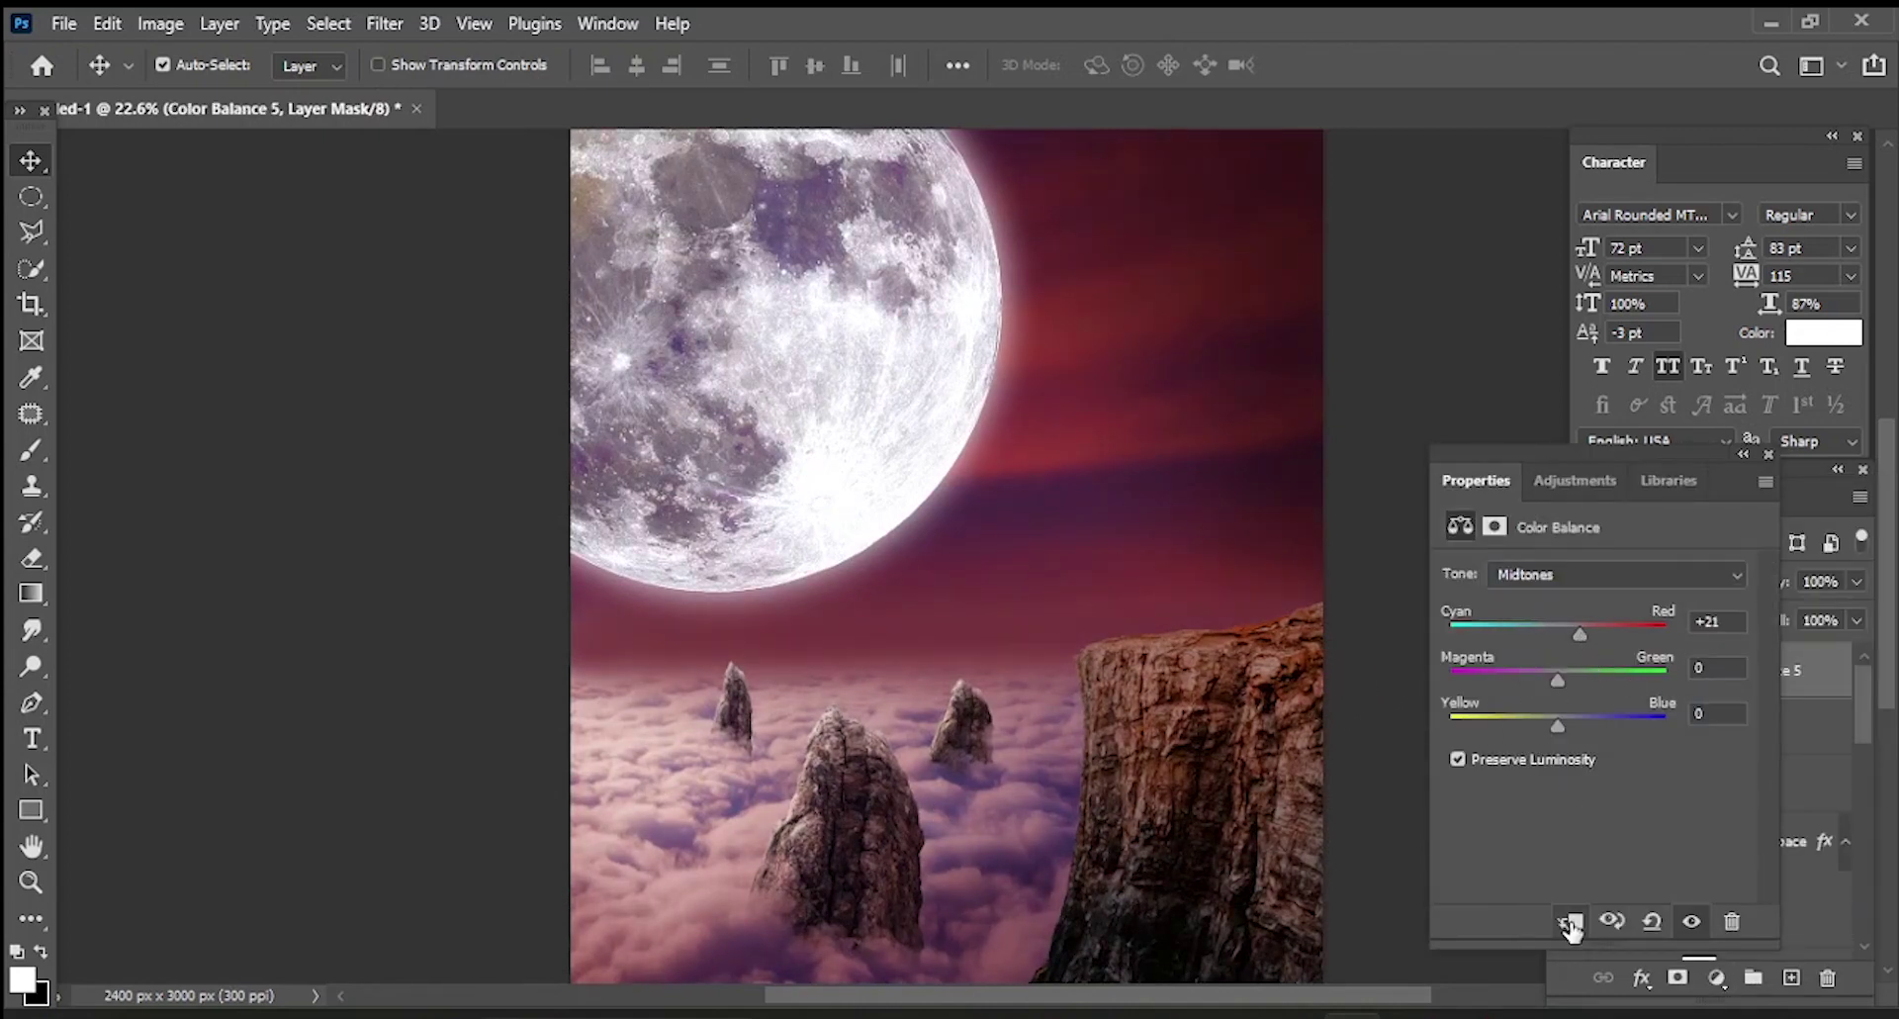
left_click_drag(1559, 724, 1594, 723)
left_click_drag(1581, 632, 1575, 634)
left_click_drag(1597, 725, 1592, 725)
left_click_drag(1575, 634, 1570, 634)
left_click_drag(1569, 634, 1565, 635)
left_click(1769, 454)
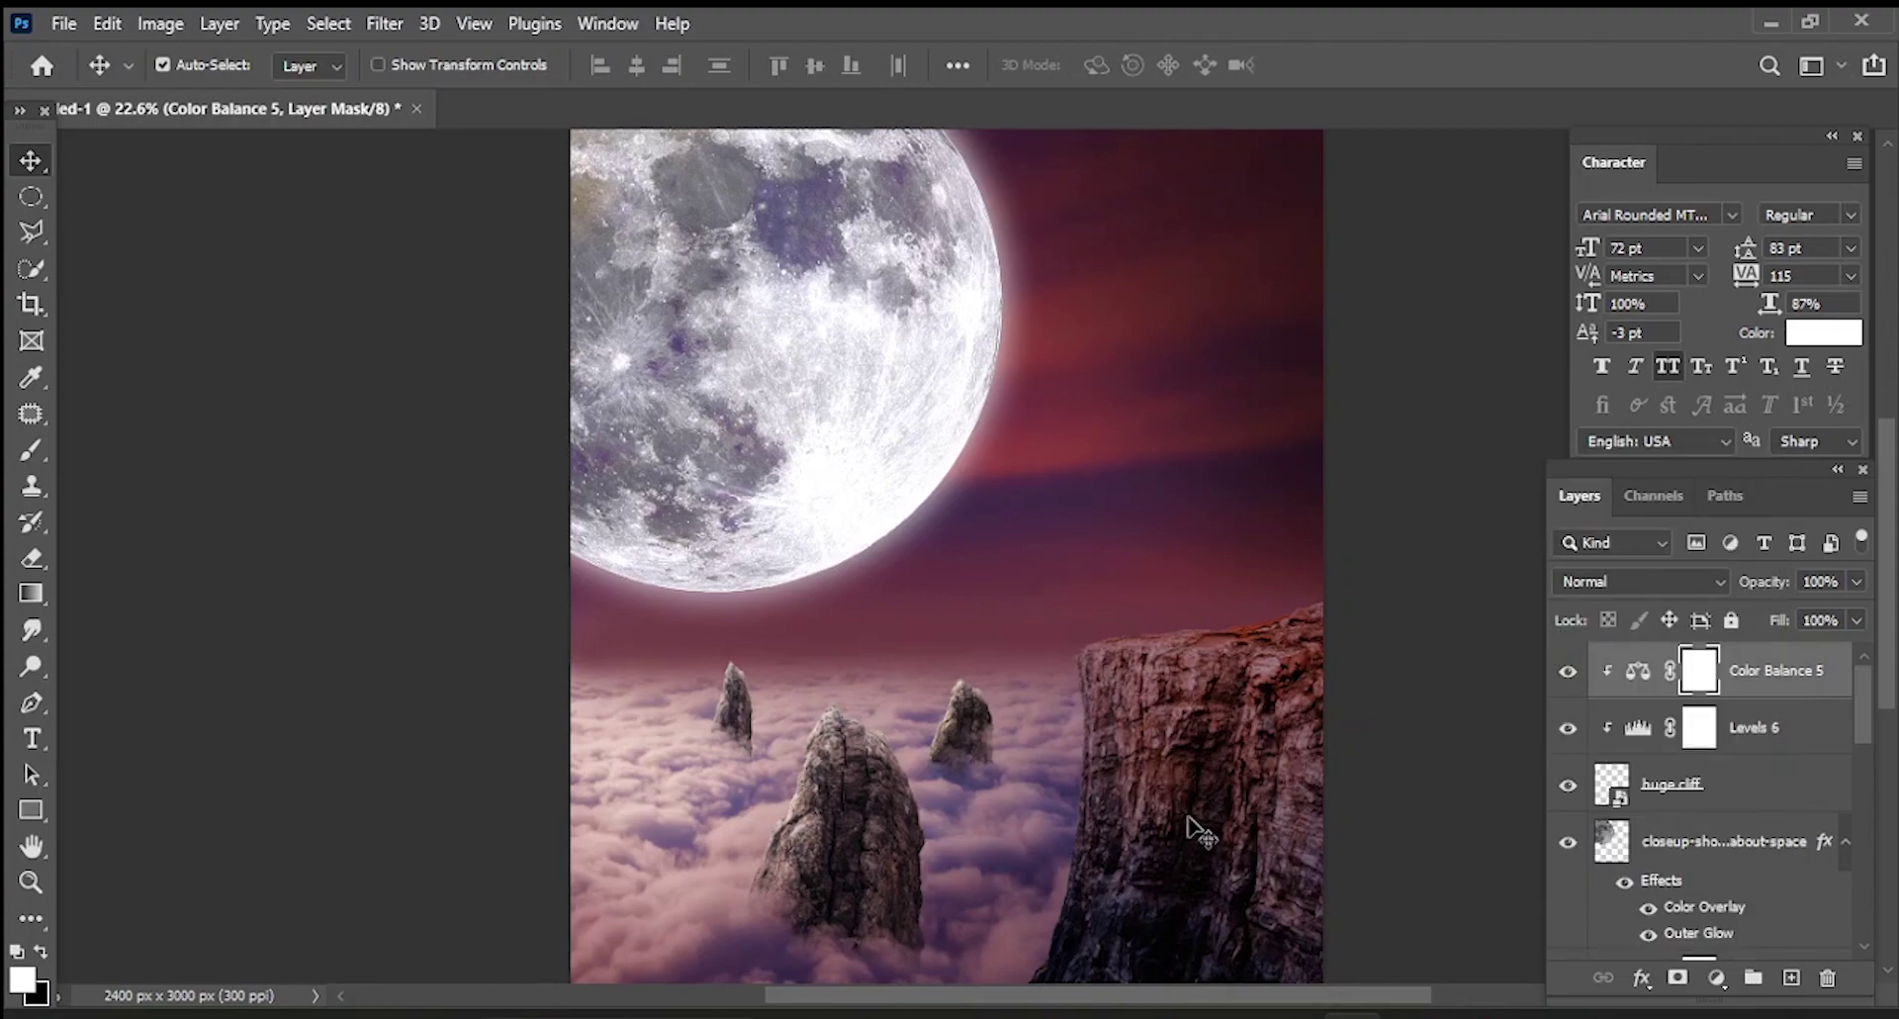
left_click(1702, 737)
left_click(30, 449)
- Paint black on the Levels 6 mask over the cliff's top and left face to lighten them
scroll(1153, 766, "up", 3)
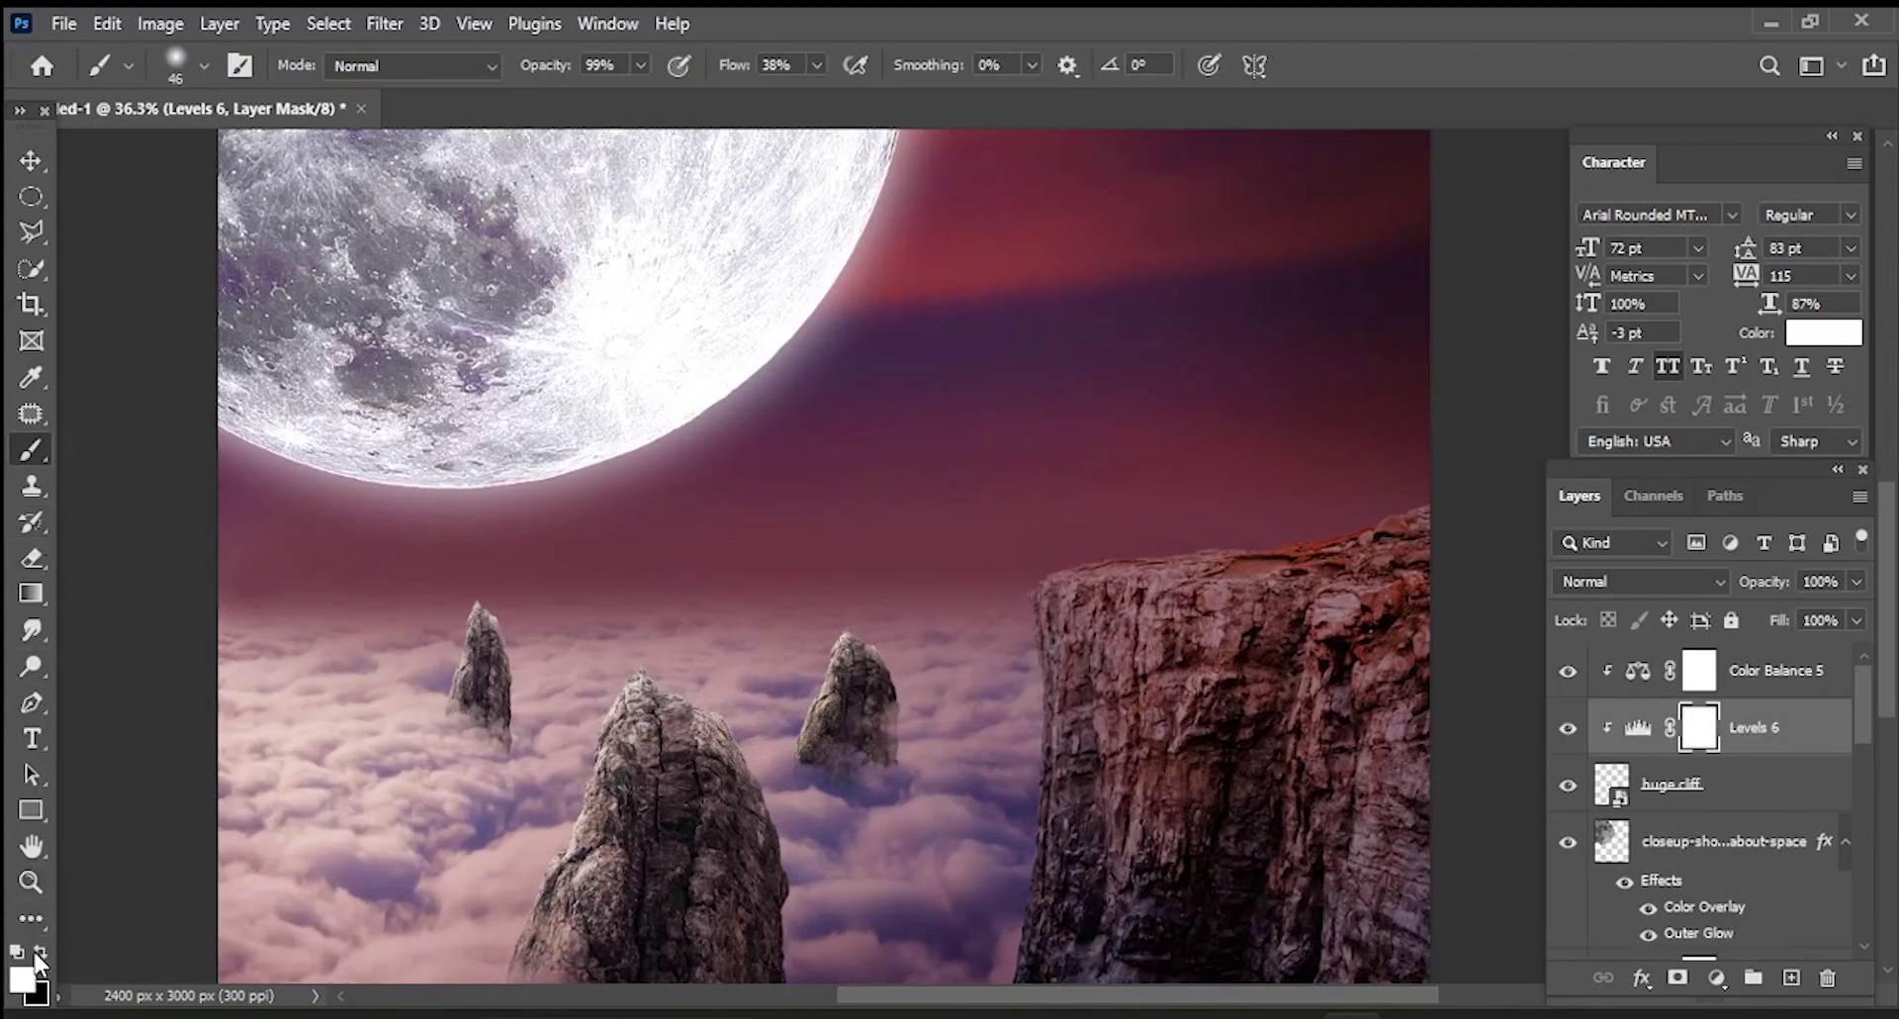
left_click(40, 952)
scroll(1251, 556, "up", 2)
scroll(1251, 556, "up", 2)
left_click_drag(935, 540, 1238, 493)
scroll(1239, 492, "down", 3)
scroll(721, 438, "up", 3)
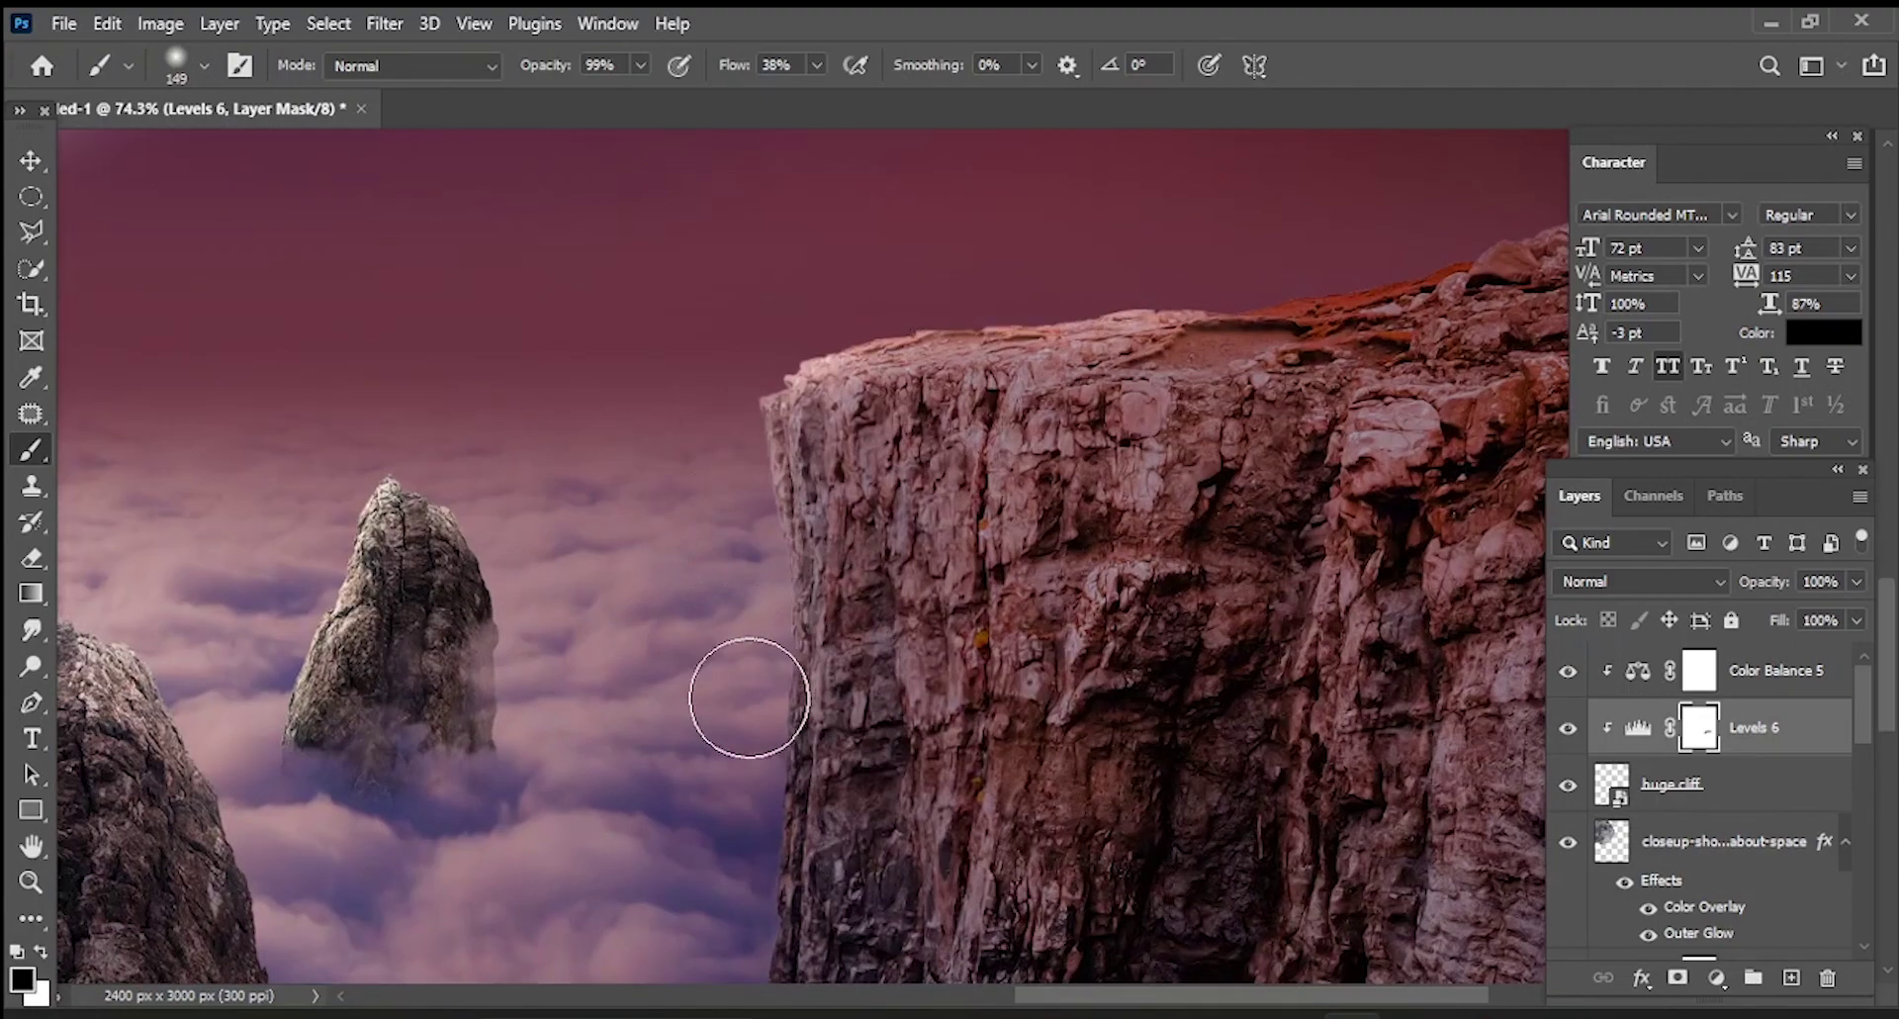
scroll(749, 698, "down", 5)
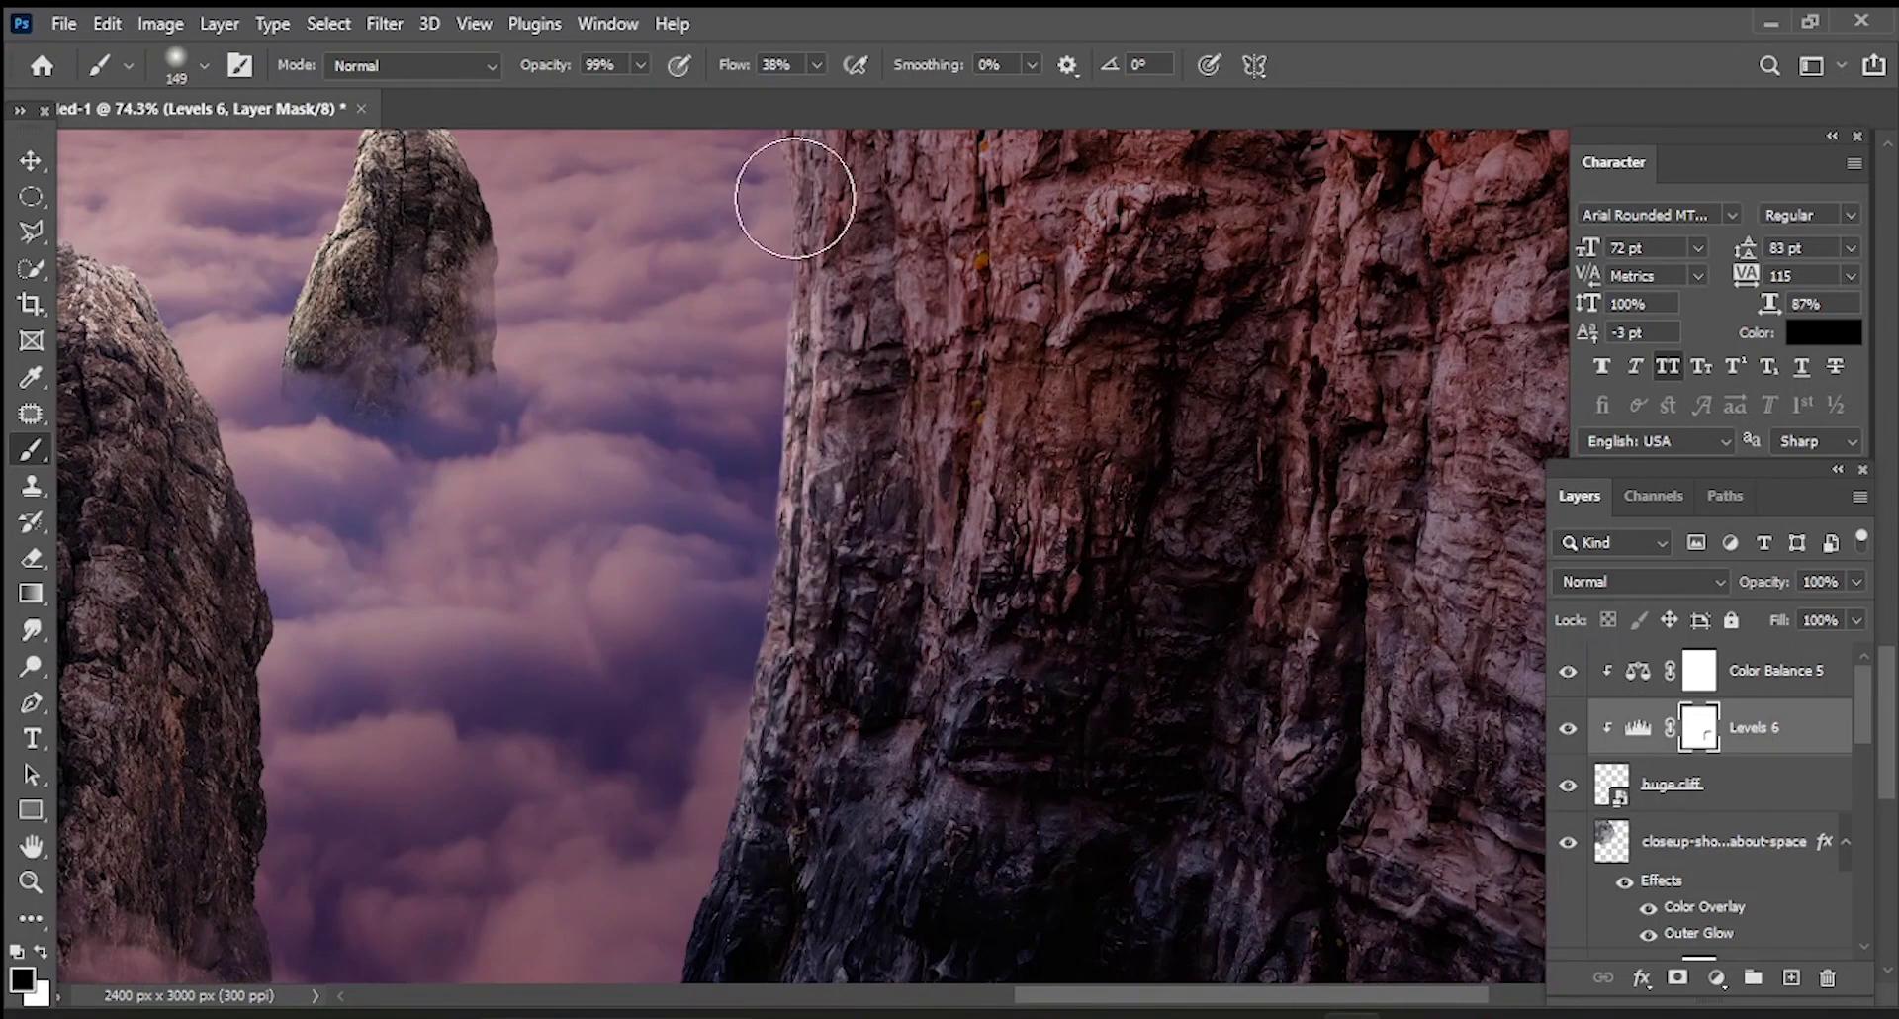
scroll(796, 247, "down", 3)
scroll(782, 247, "up", 3)
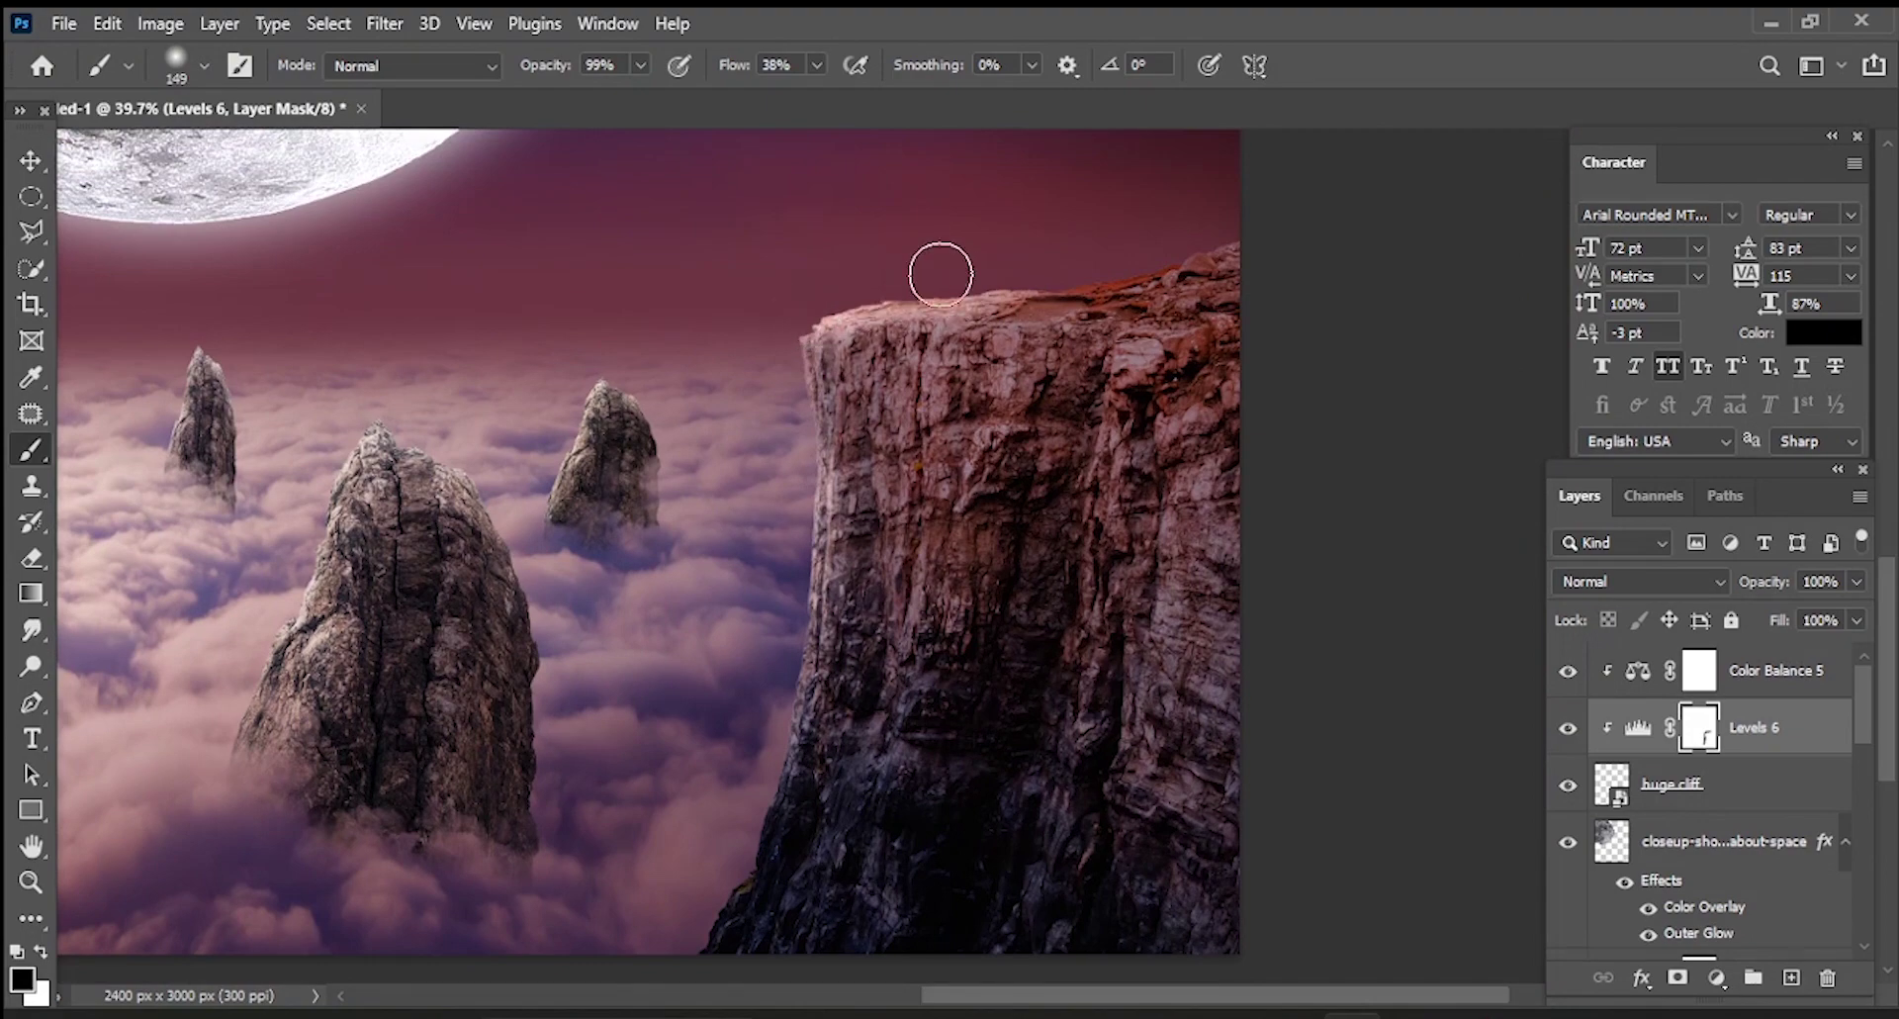
scroll(693, 525, "up", 2)
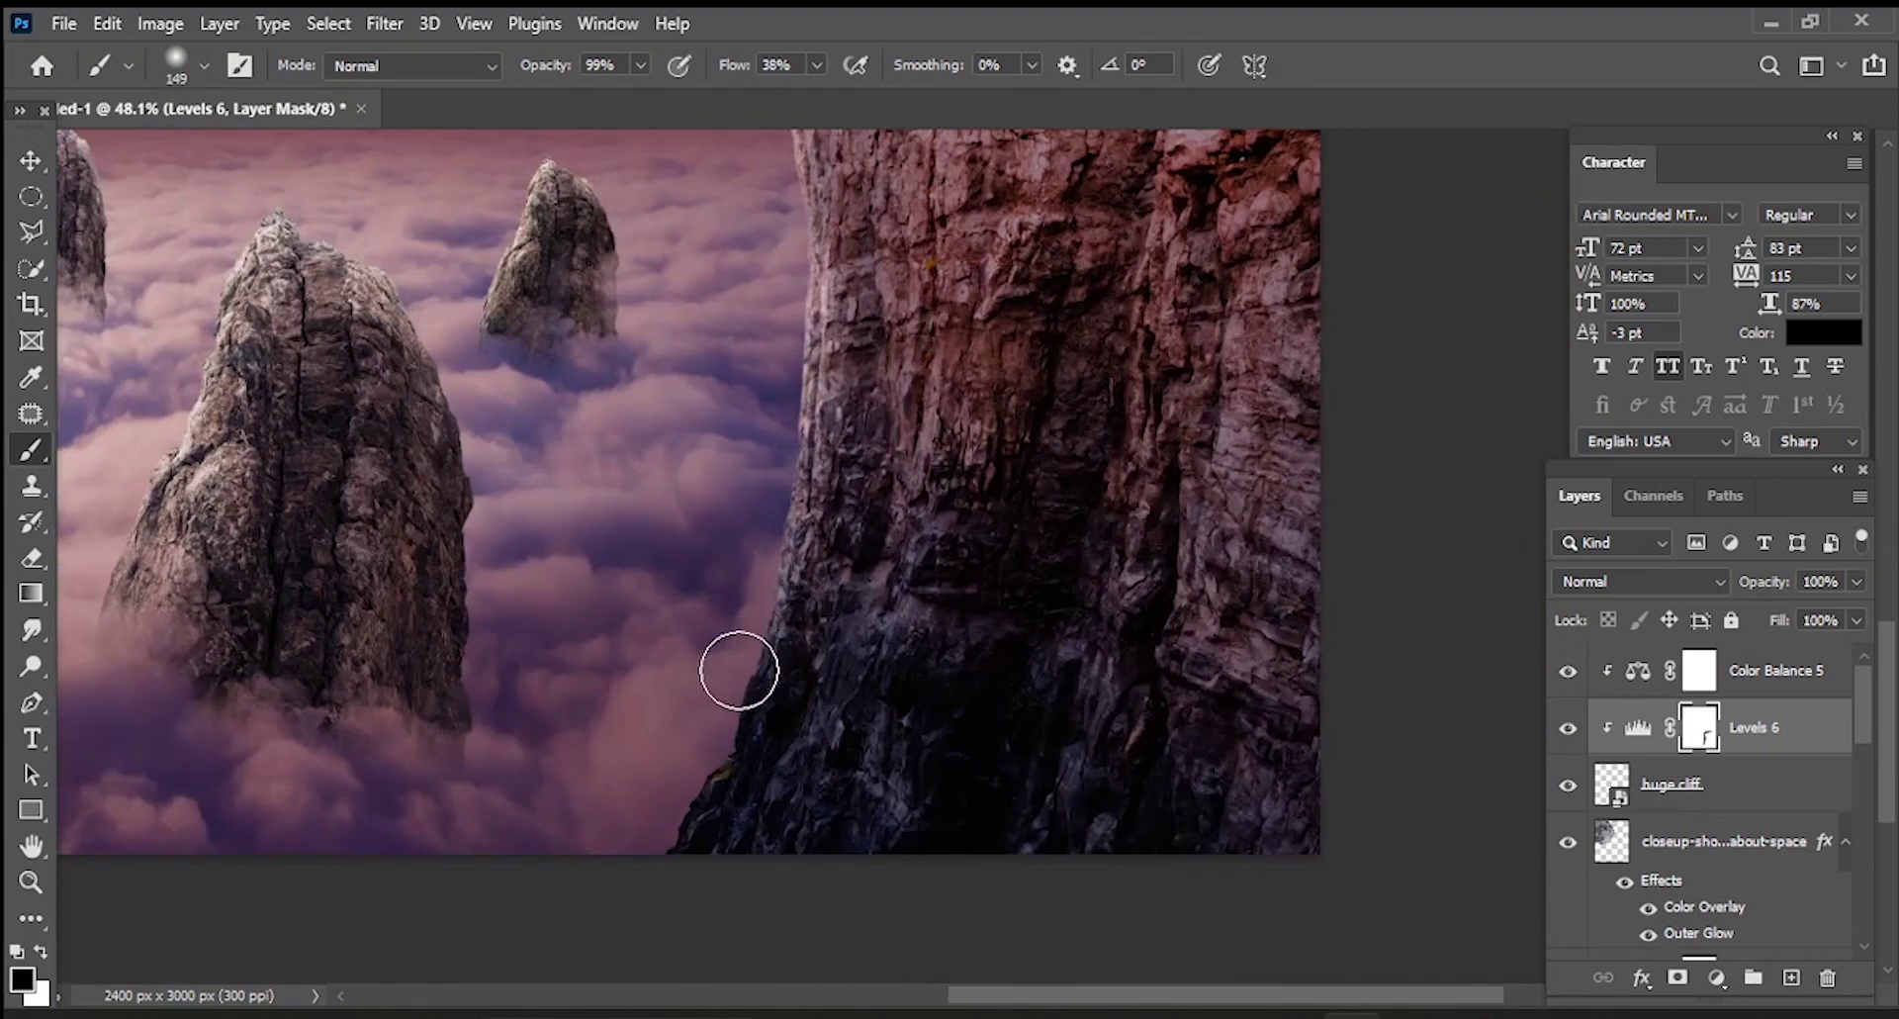
scroll(829, 463, "down", 2)
scroll(850, 415, "down", 1)
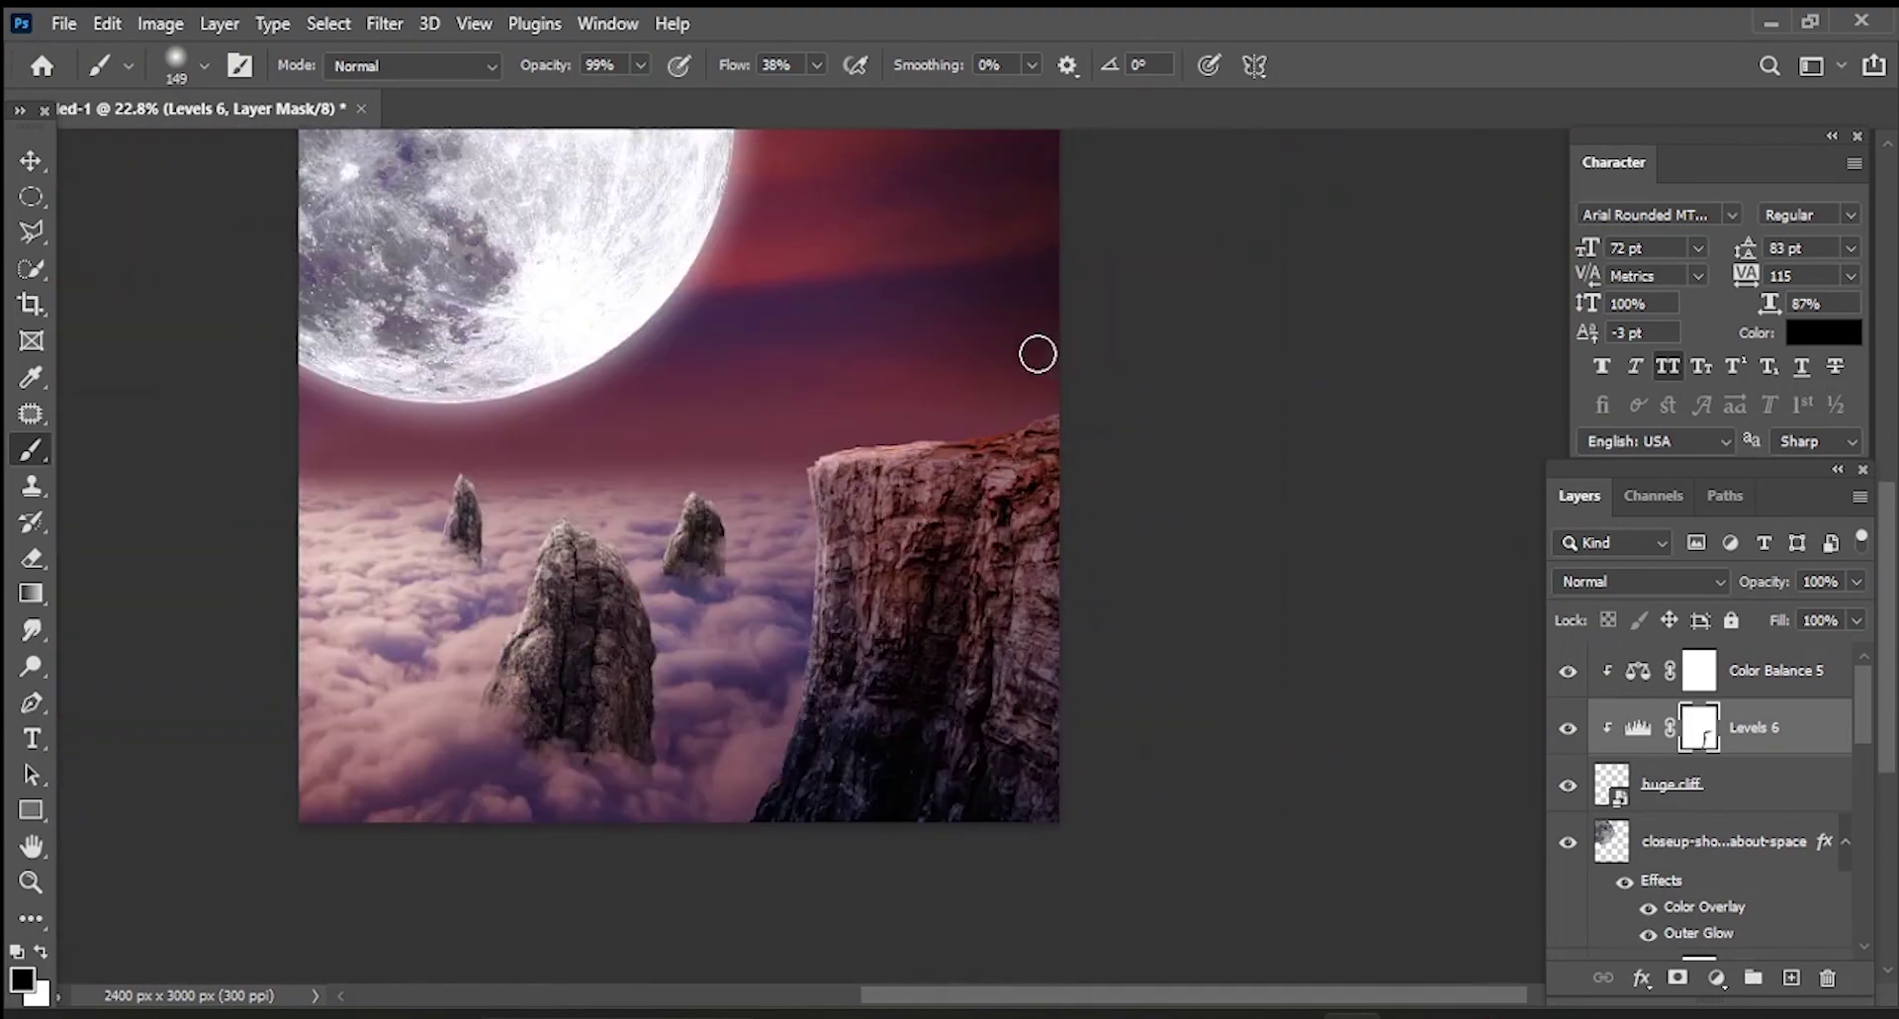
scroll(890, 494, "up", 2)
scroll(831, 515, "up", 1)
scroll(791, 693, "down", 3)
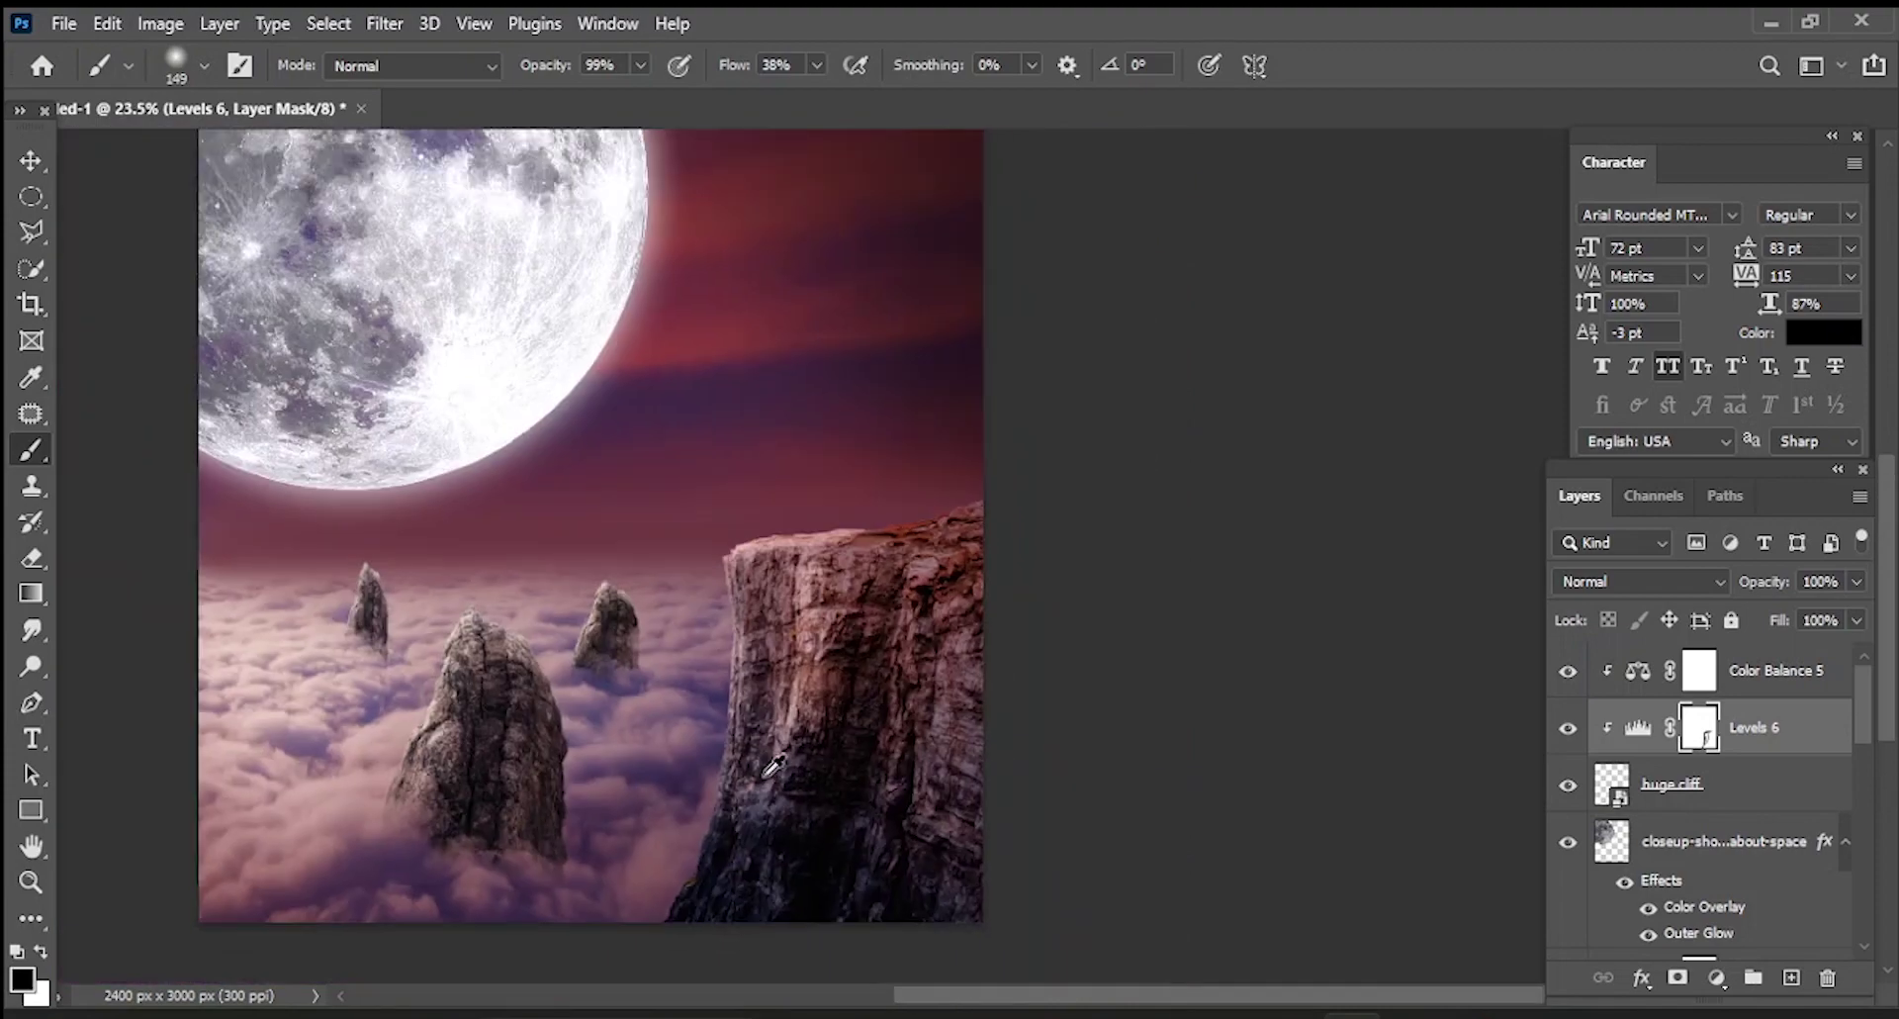
left_click_drag(813, 757, 737, 808)
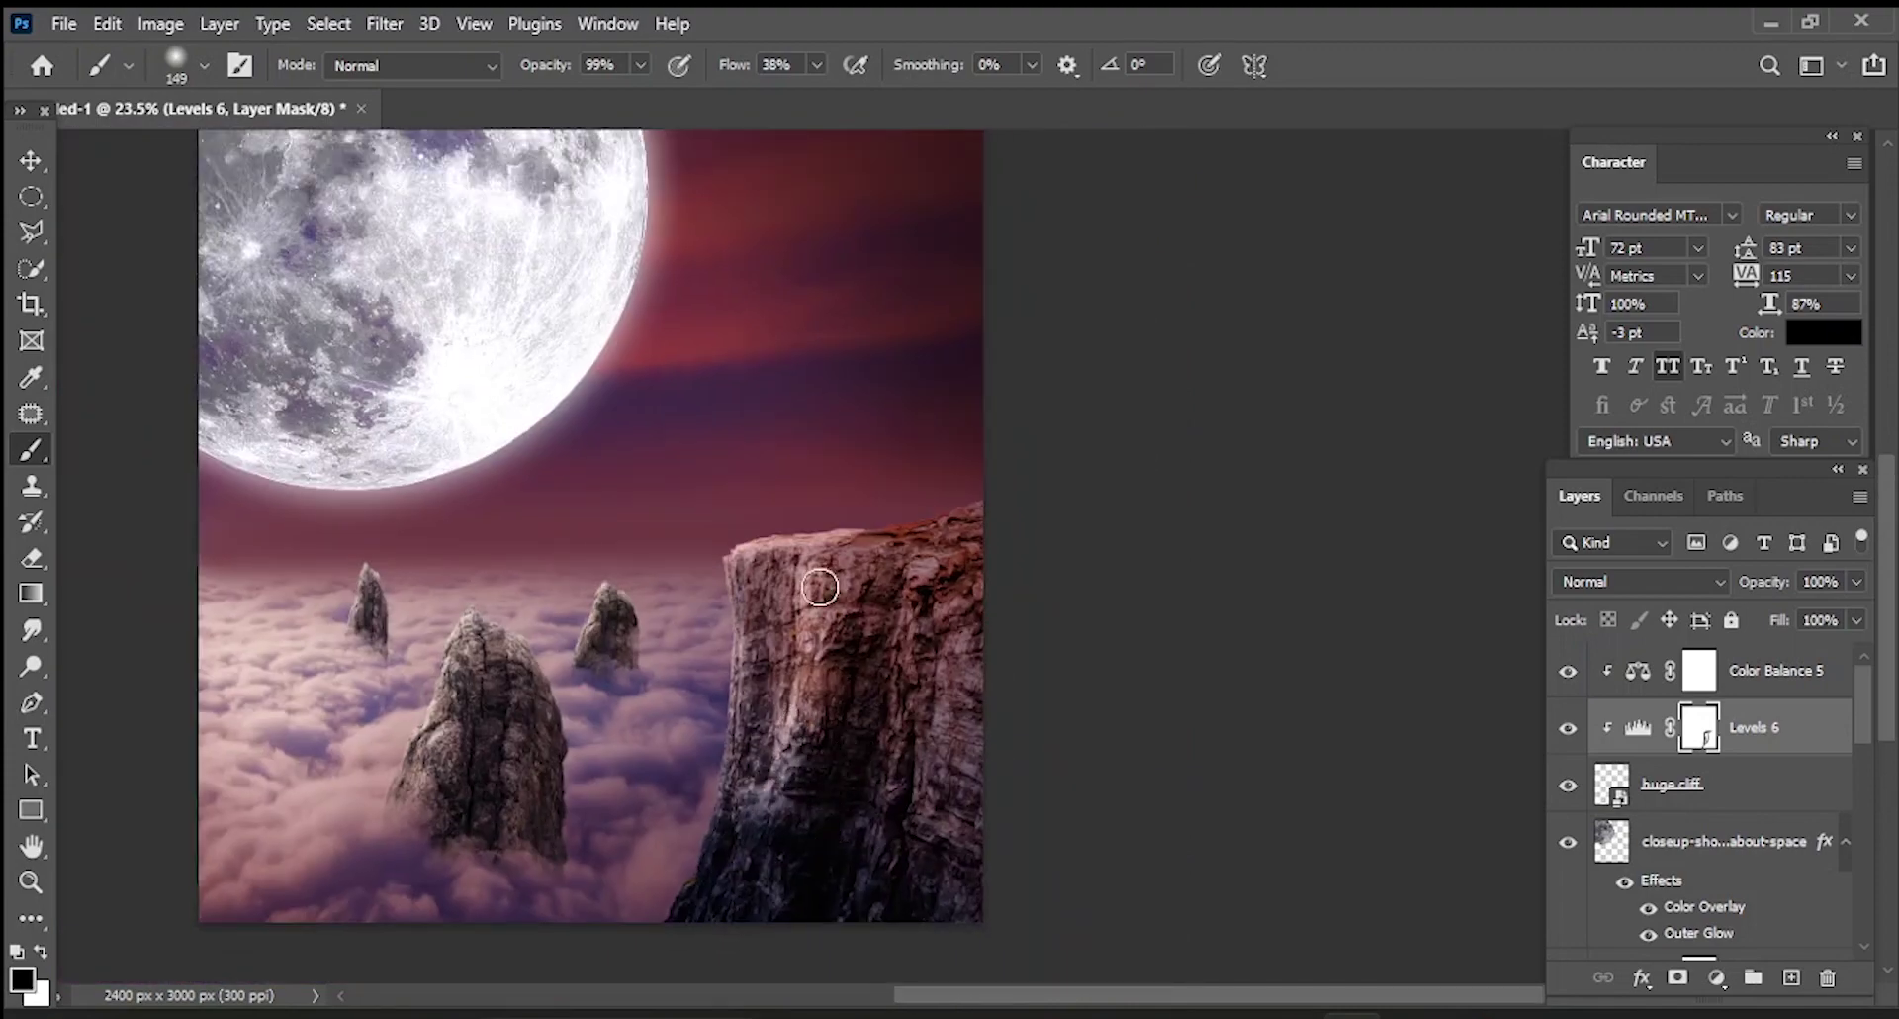
scroll(806, 549, "up", 2)
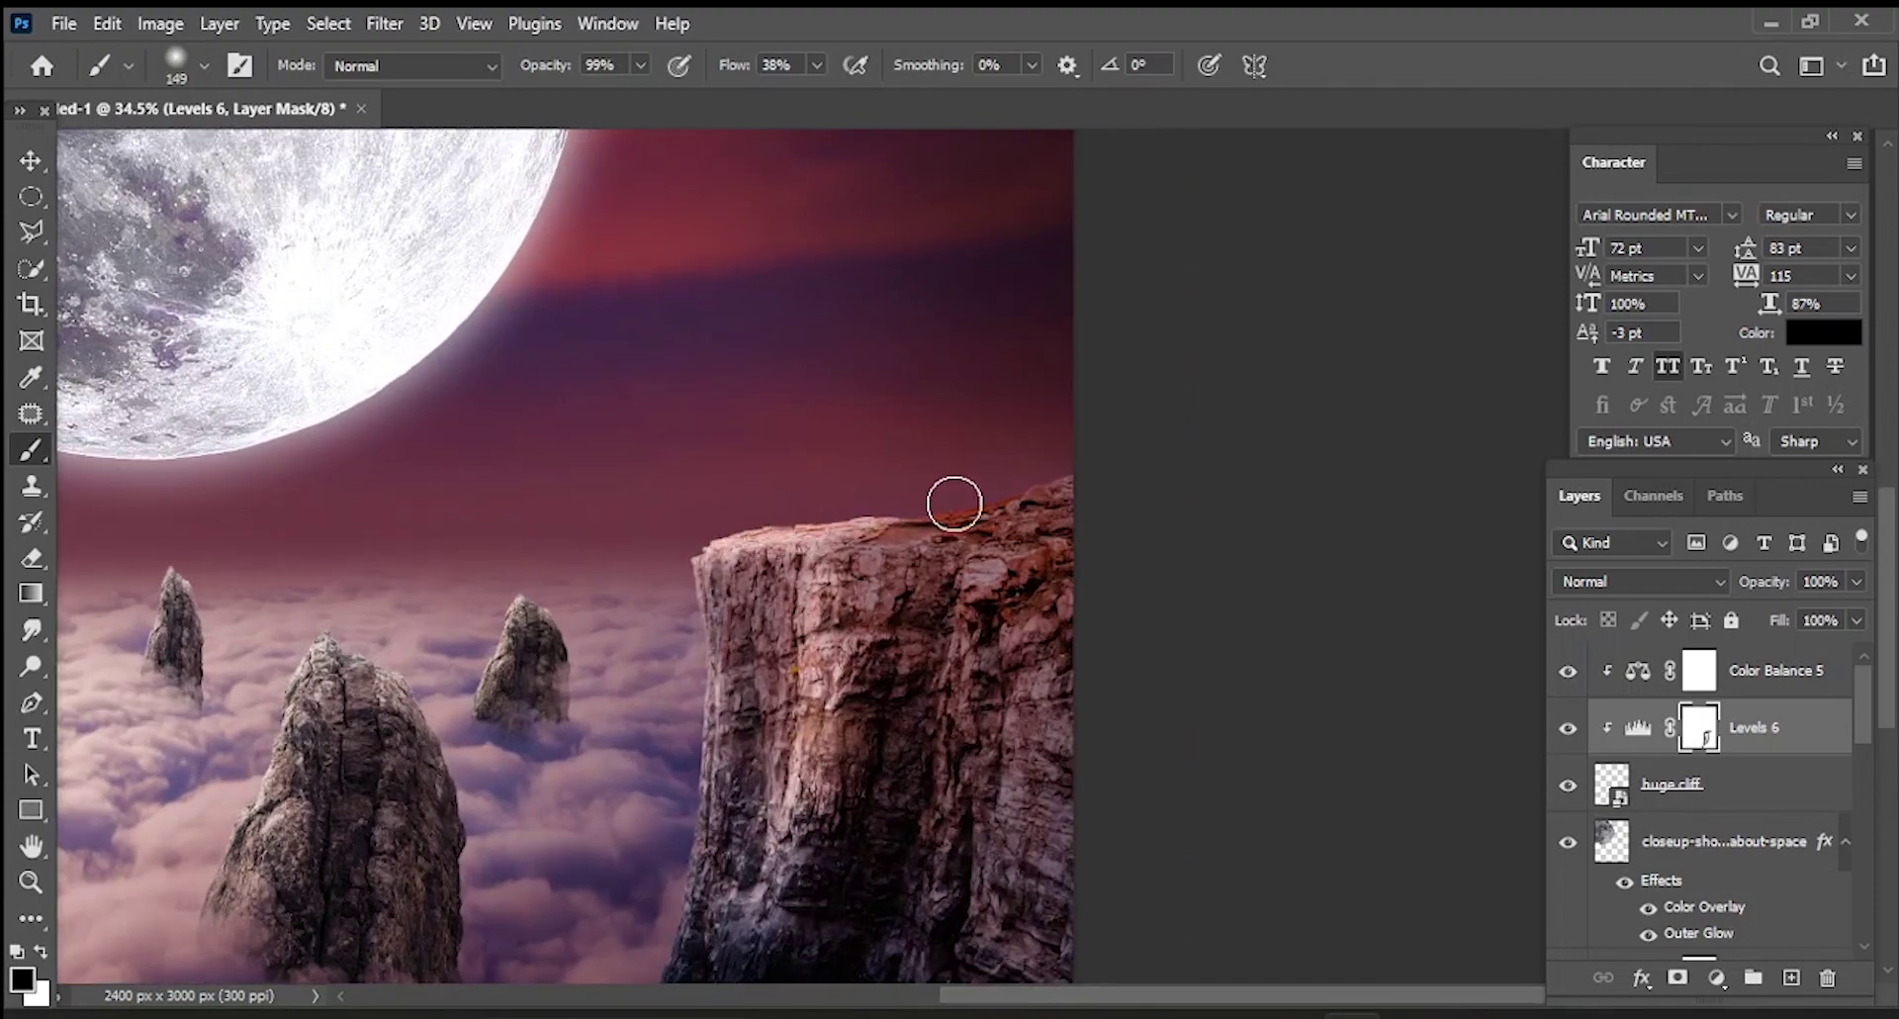
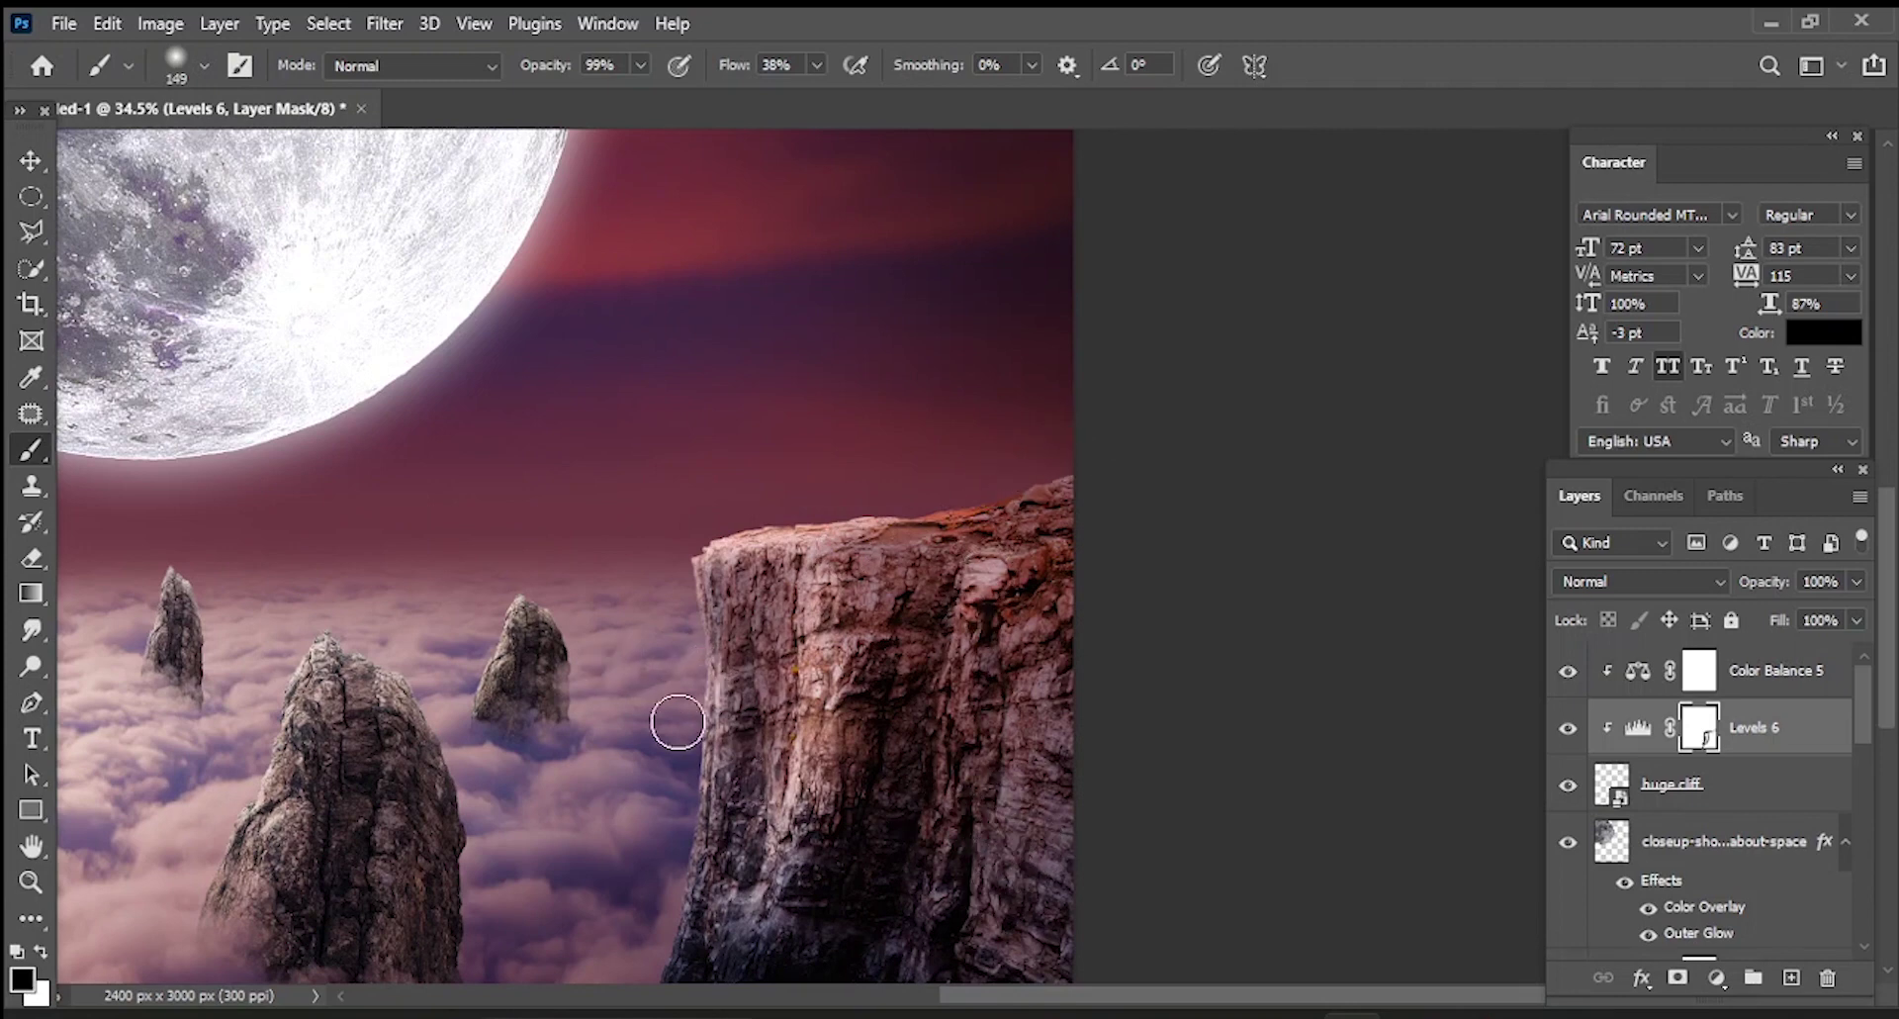
- Paint the Levels 6 mask along the cliff's left edge, then add a mask to the huge cliff layer
left_click_drag(722, 636, 726, 756)
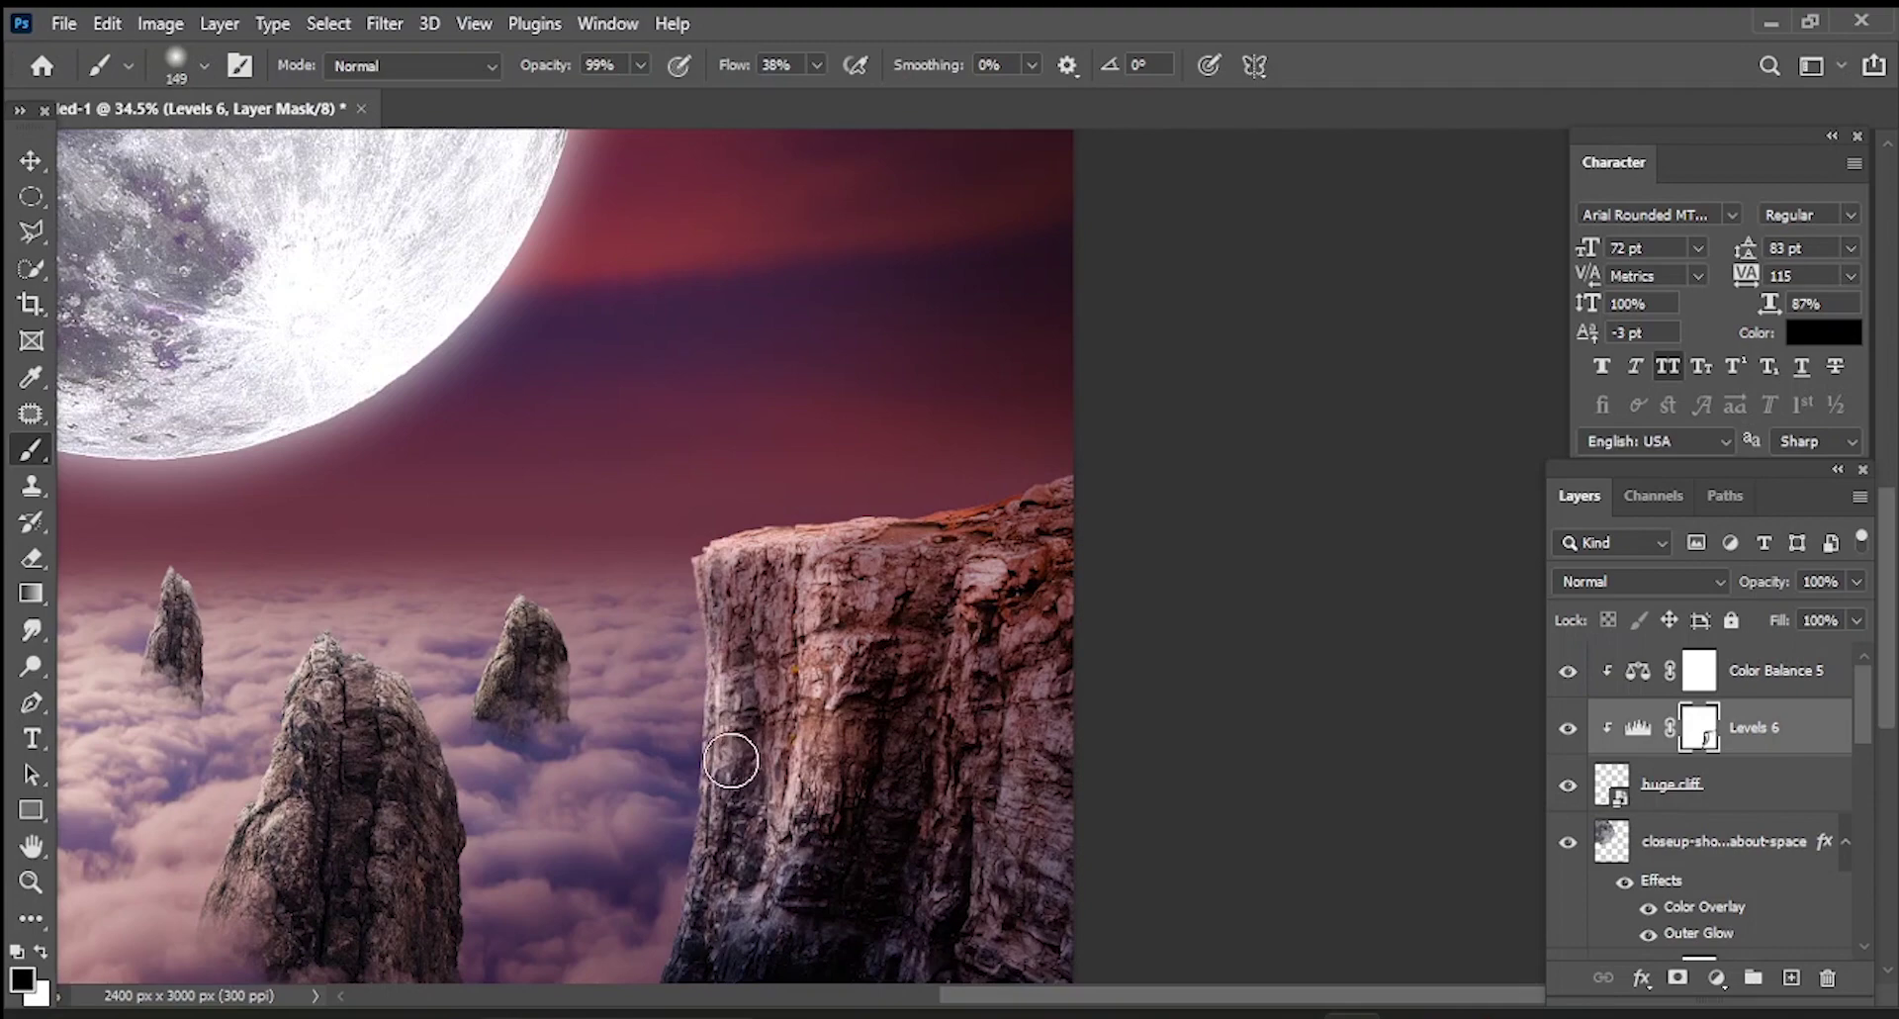
scroll(726, 756, "down", 5)
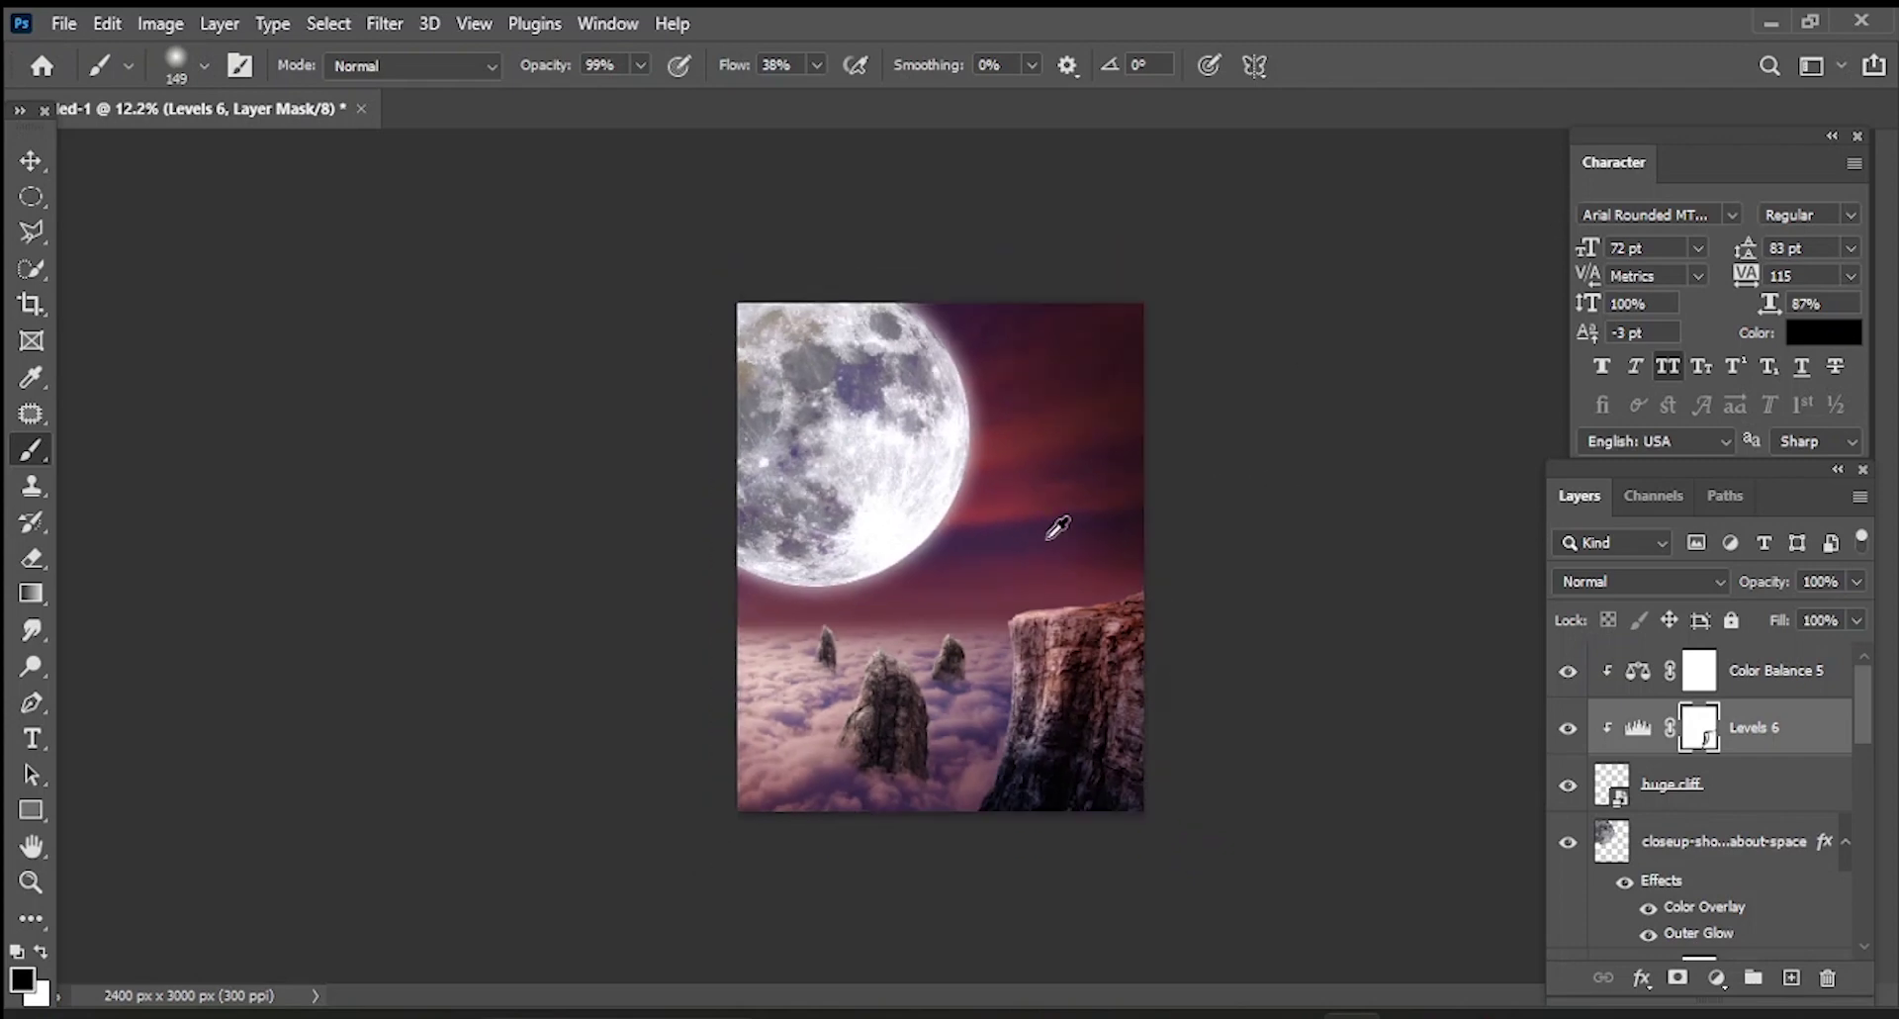
scroll(1047, 530, "up", 3)
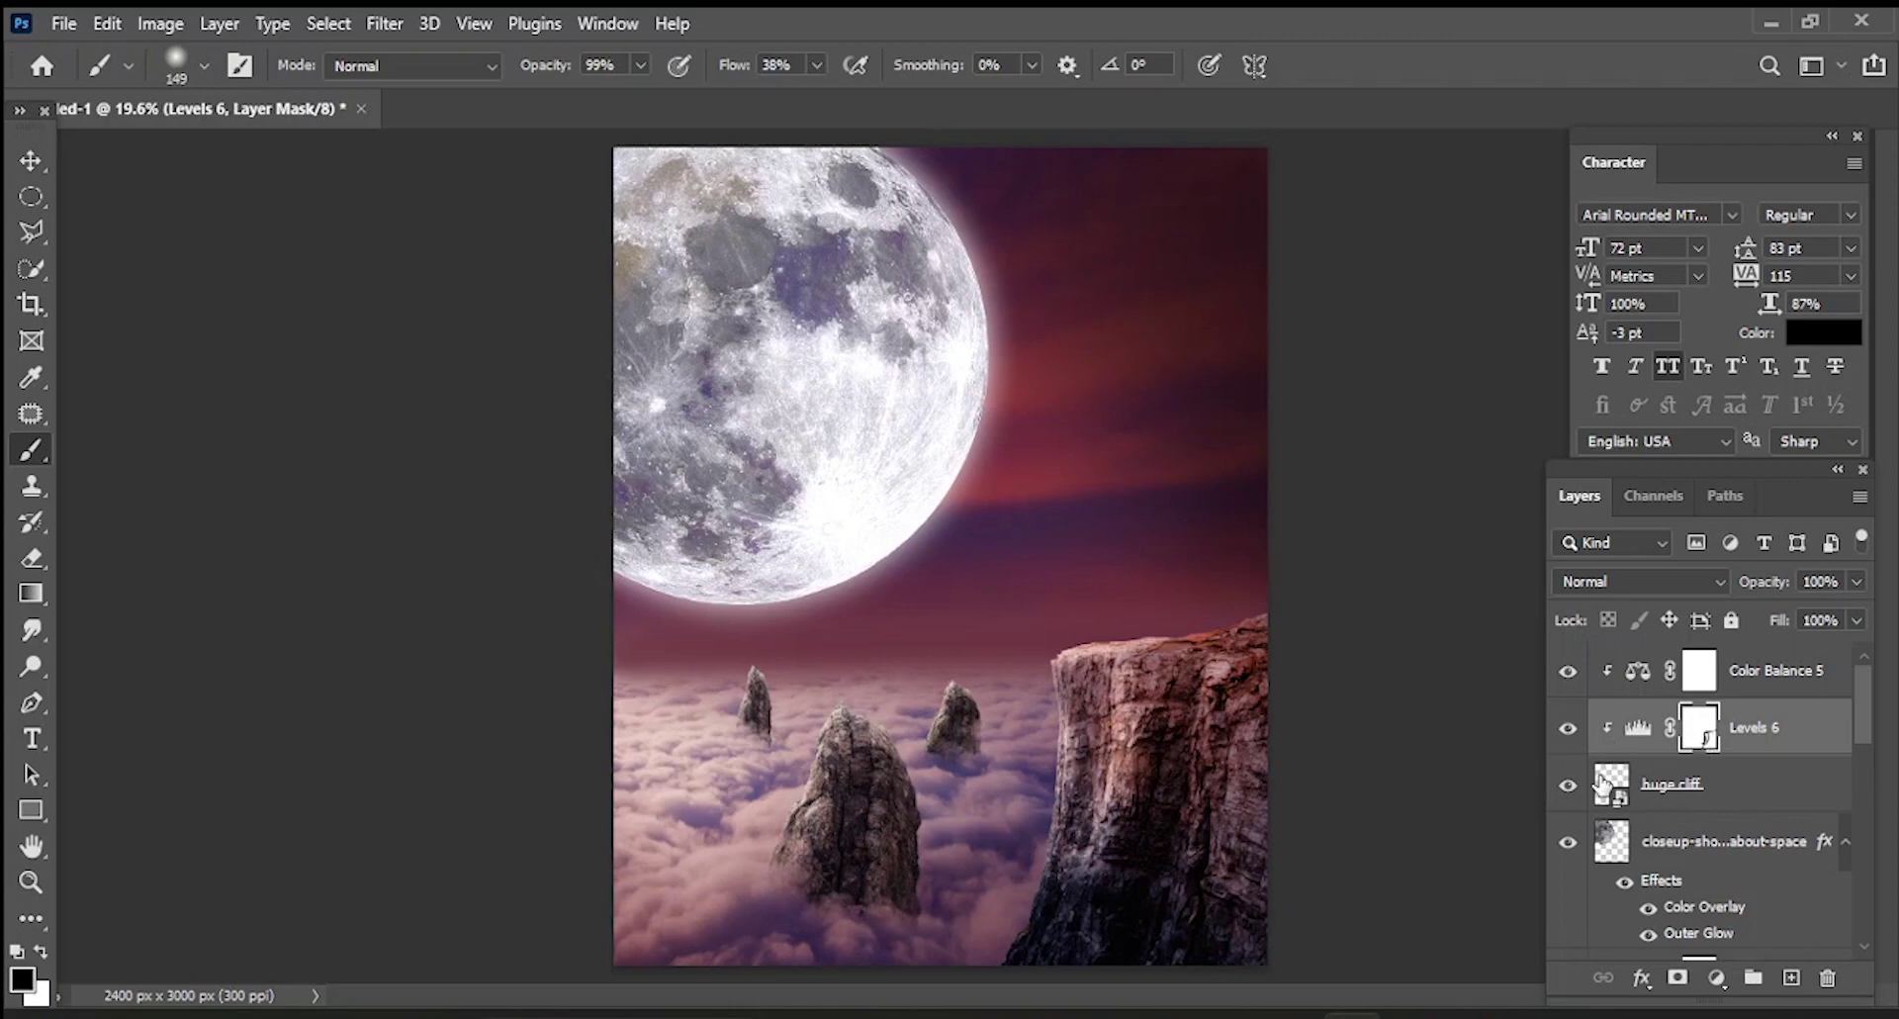
left_click_drag(1605, 784, 1612, 788)
- Choose the cloud 2 brush preset and enlarge it for painting
left_click(204, 66)
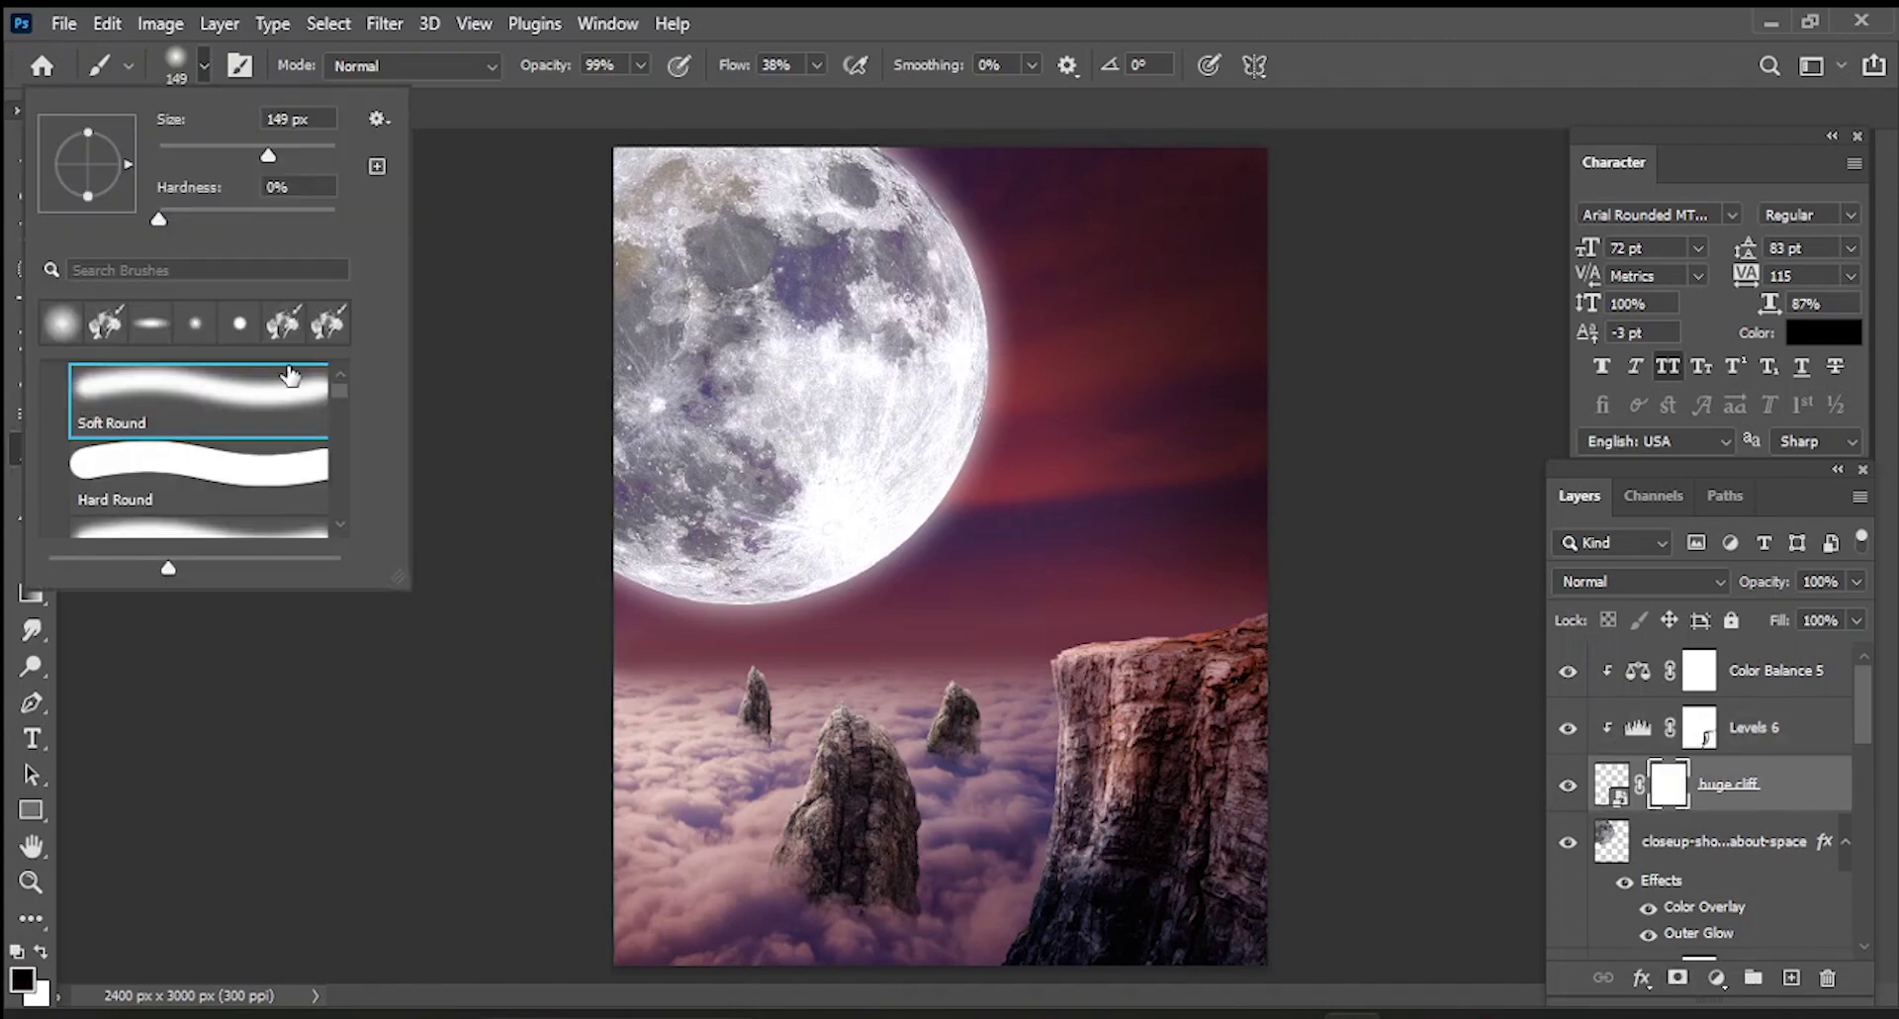
left_click_drag(330, 381, 346, 495)
left_click(276, 391)
scroll(1134, 895, "up", 1)
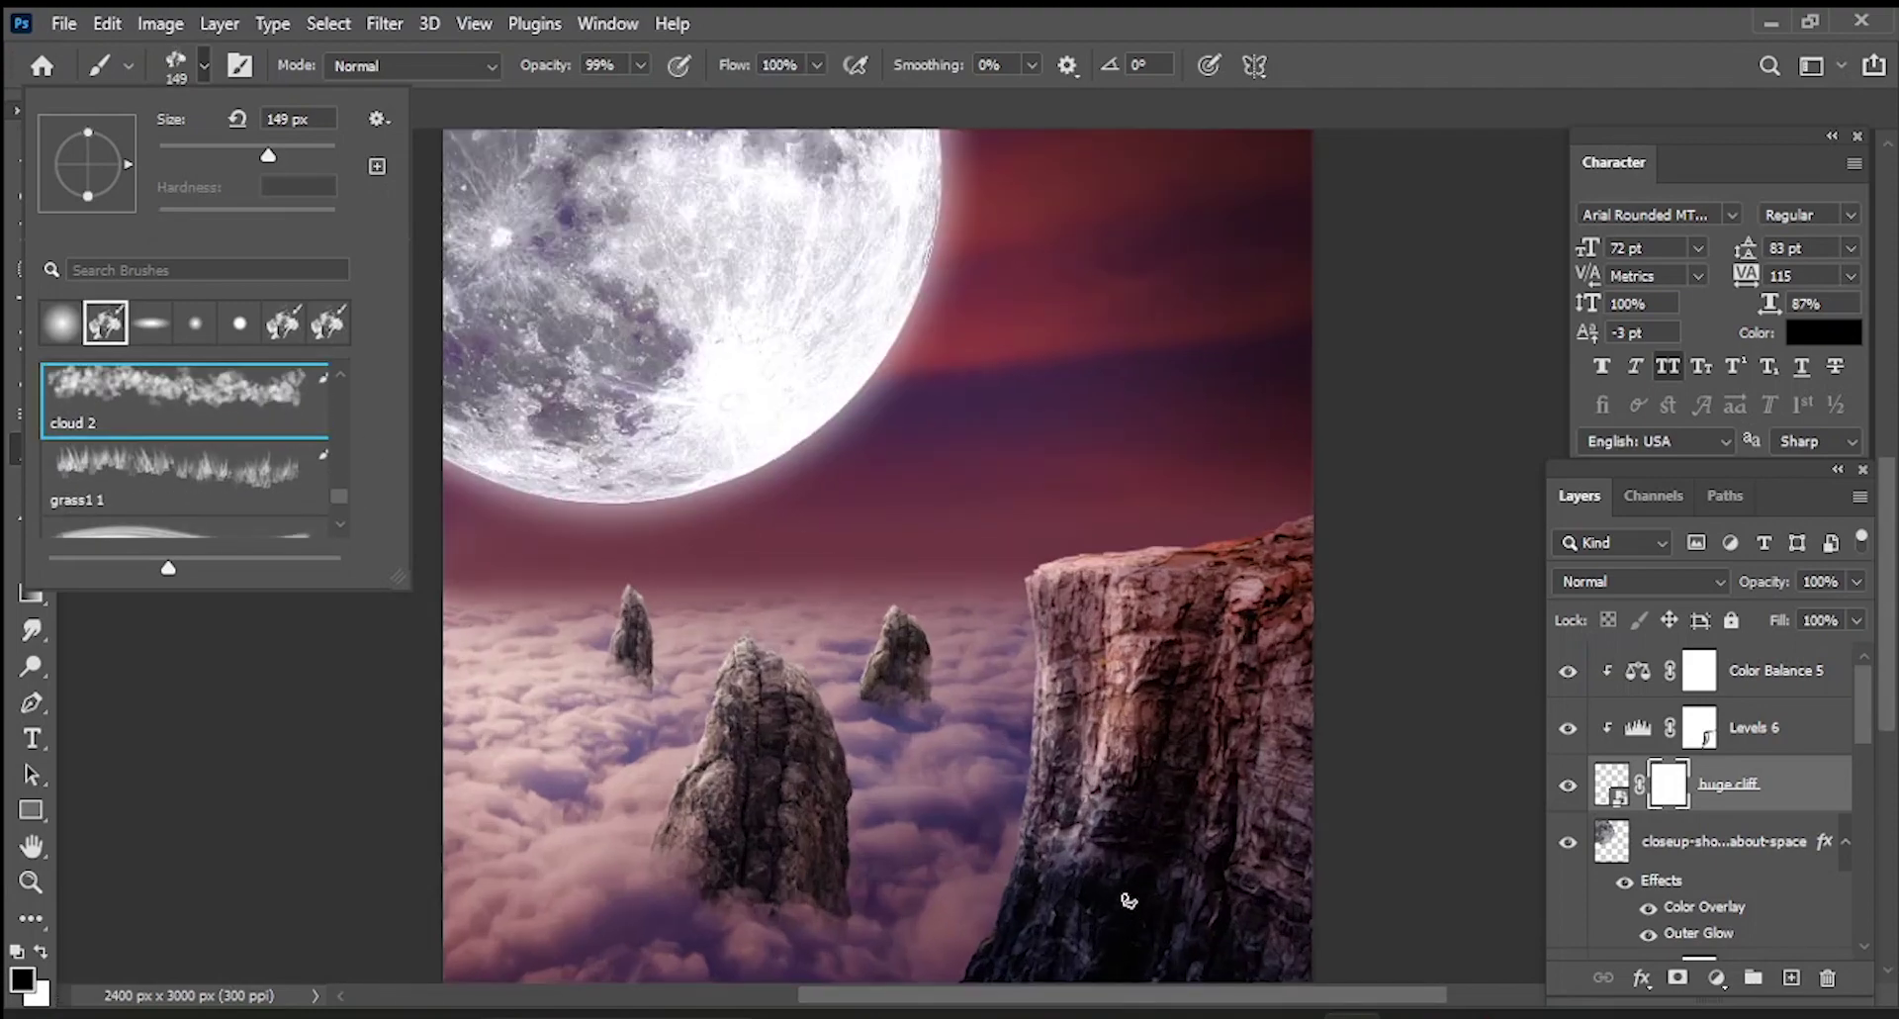
scroll(1133, 881, "up", 1)
key("Return")
scroll(1073, 920, "down", 2)
scroll(1125, 899, "up", 1)
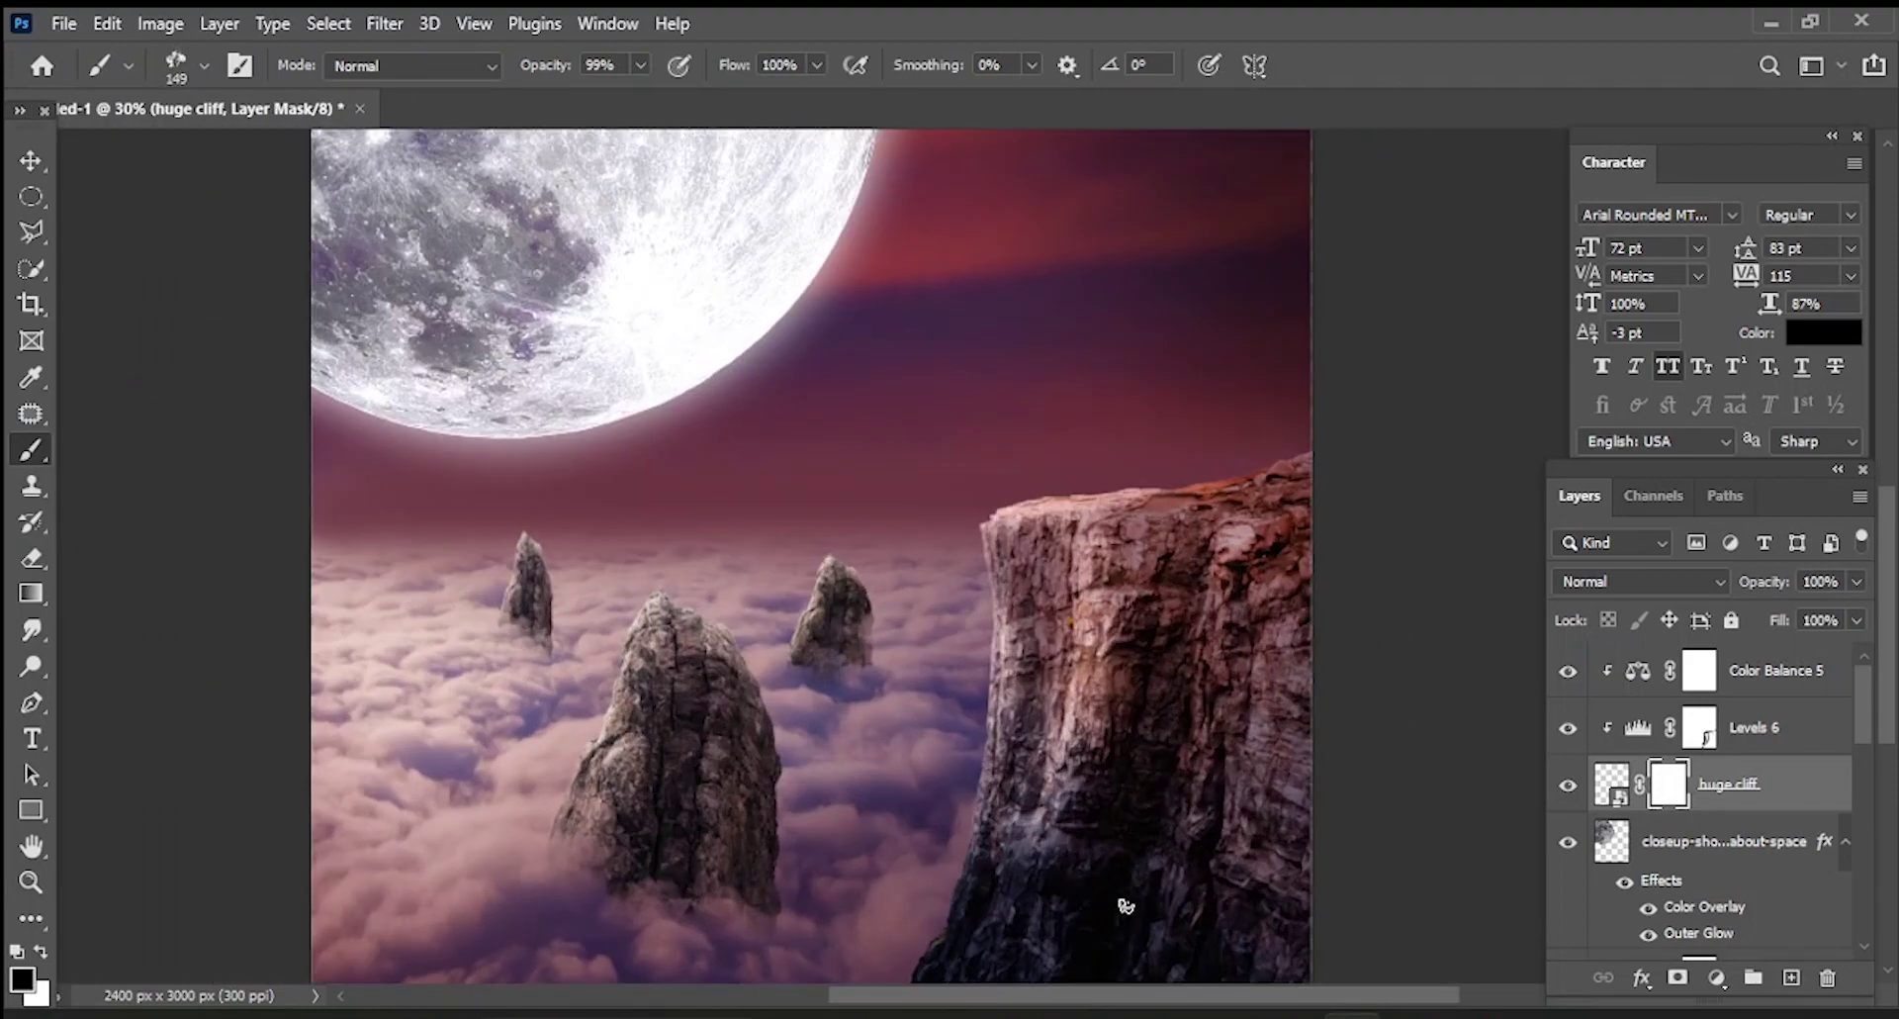
scroll(1088, 920, "down", 2)
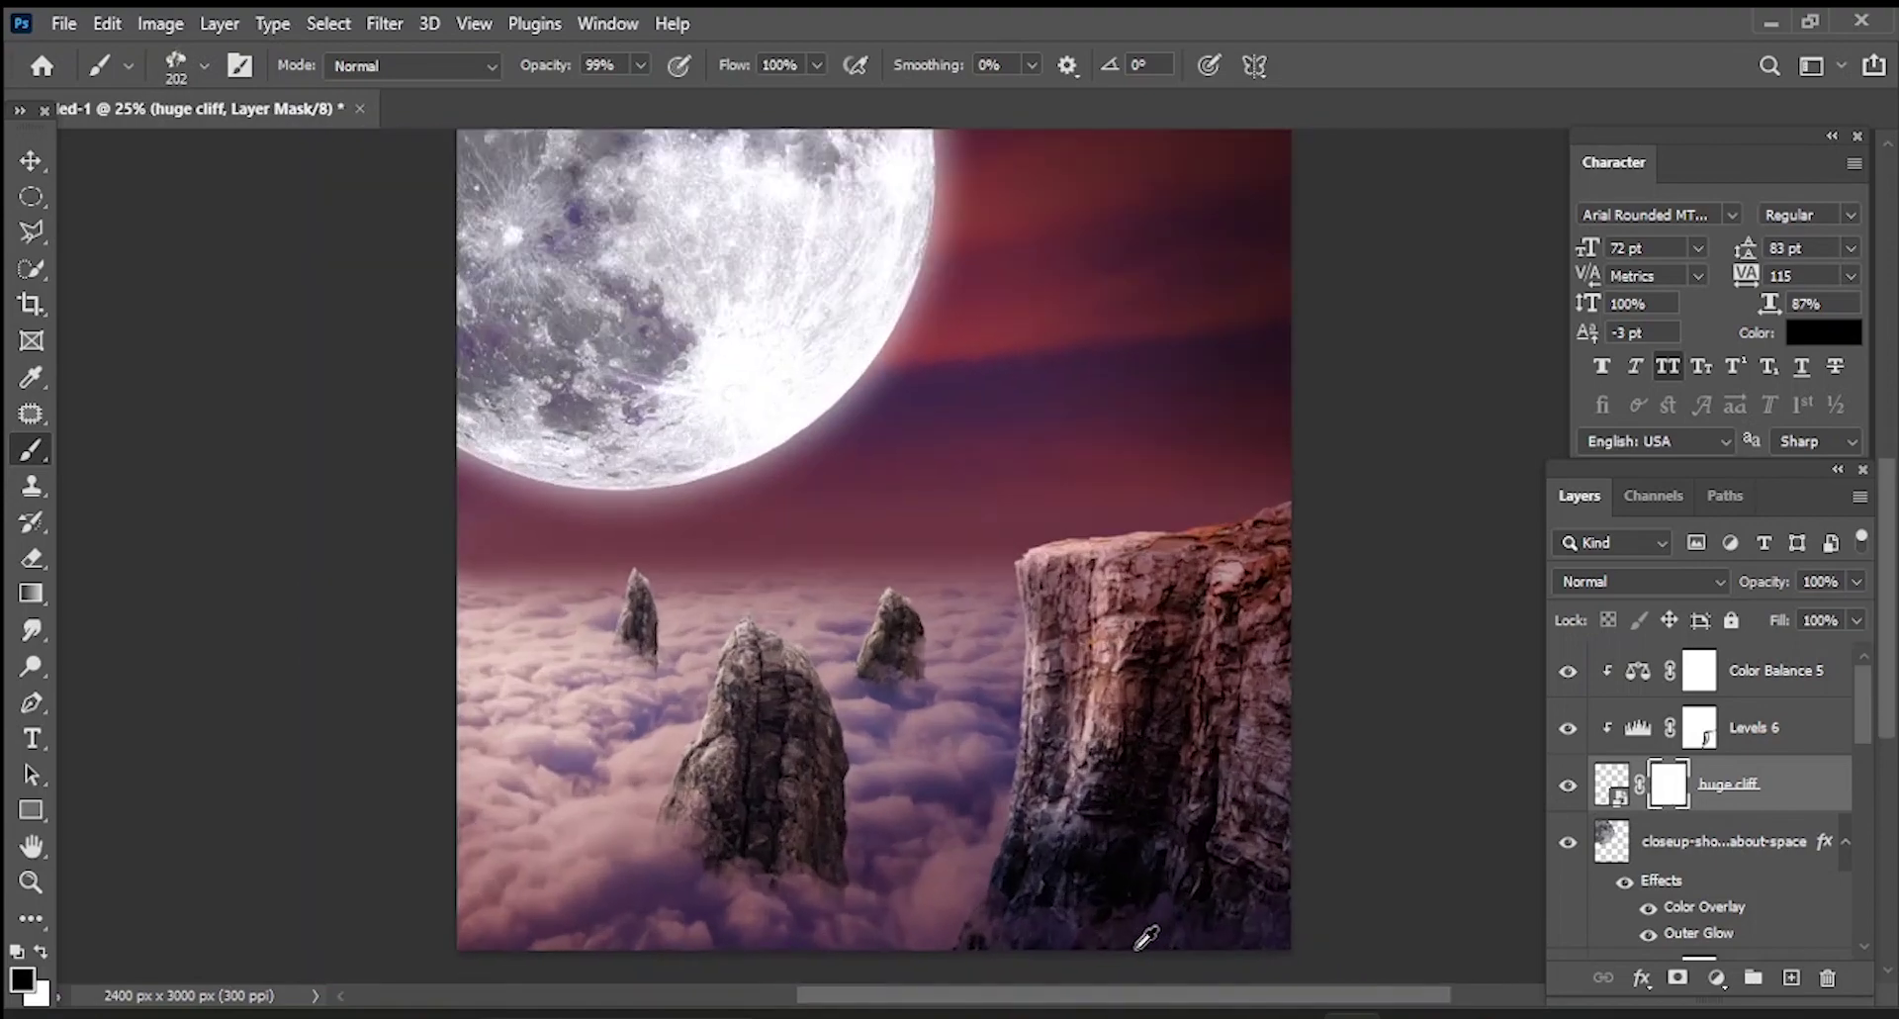
scroll(947, 827, "up", 1)
- Paint cloud texture in black on the huge cliff mask to fog its base and lower middle
left_click_drag(947, 827, 1289, 806)
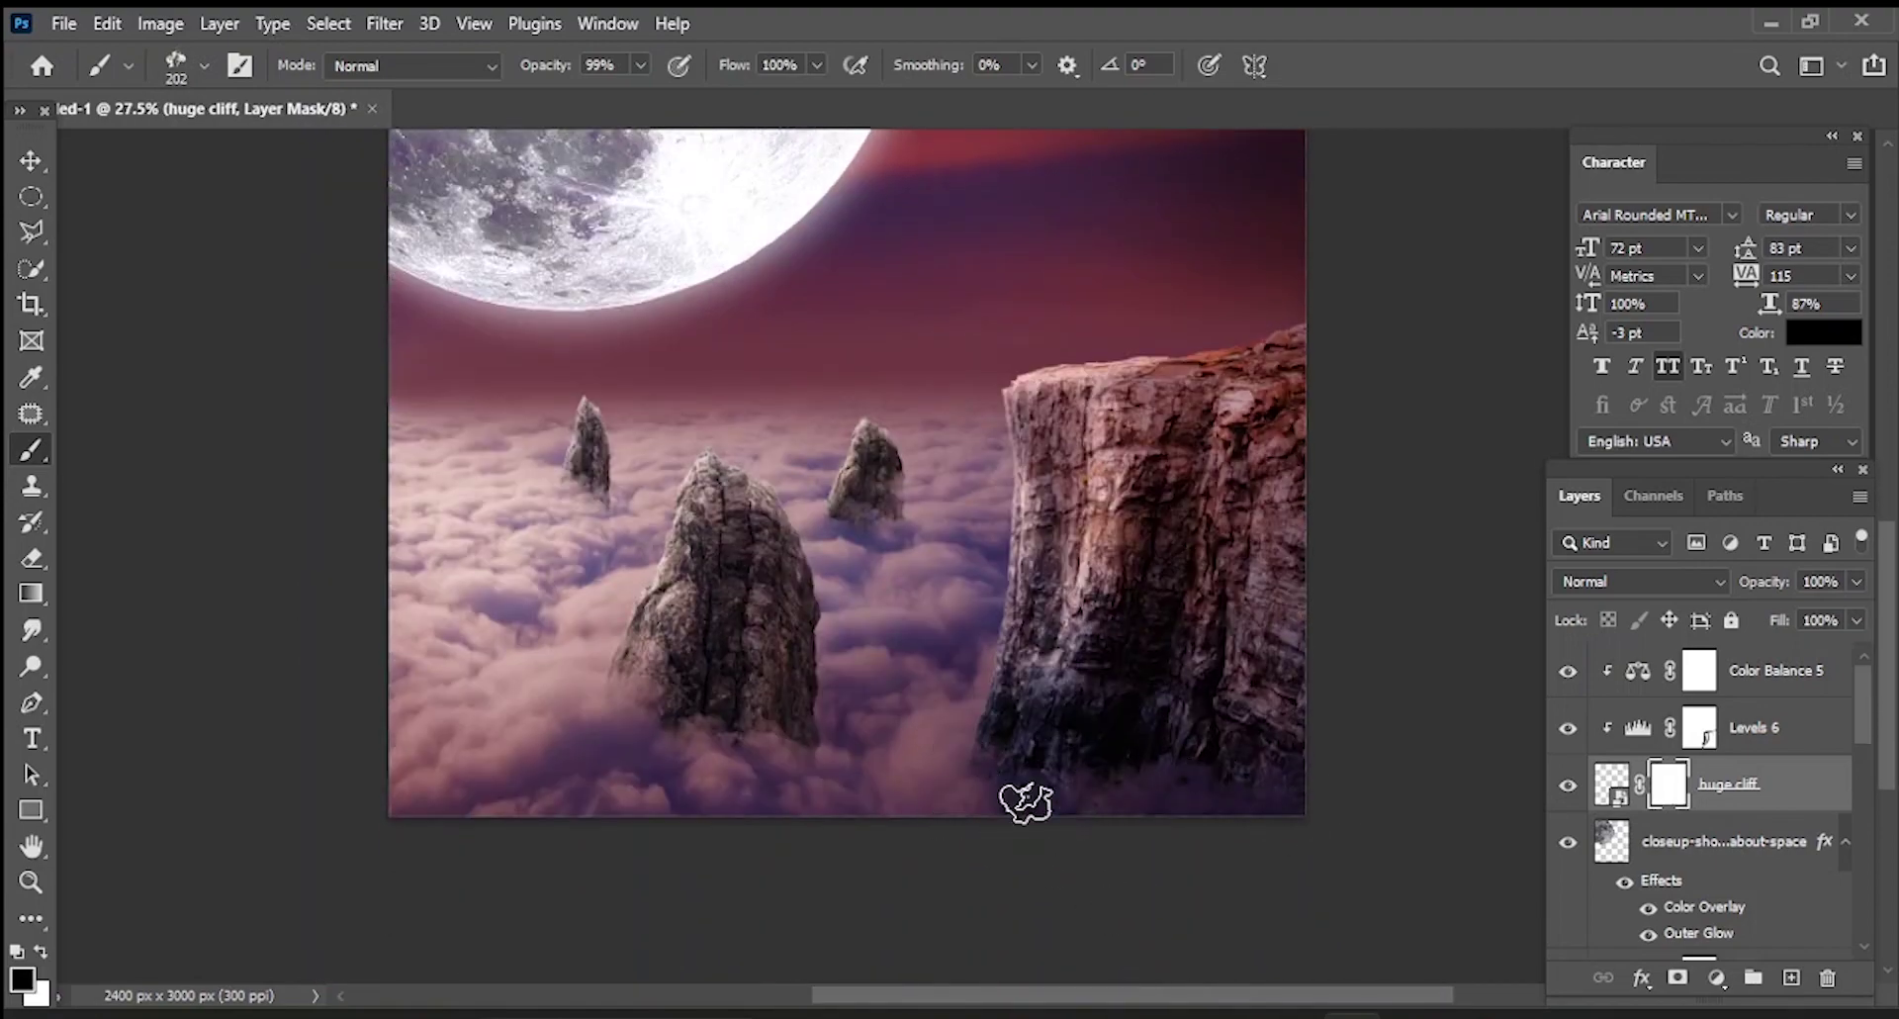
left_click_drag(963, 755, 1232, 817)
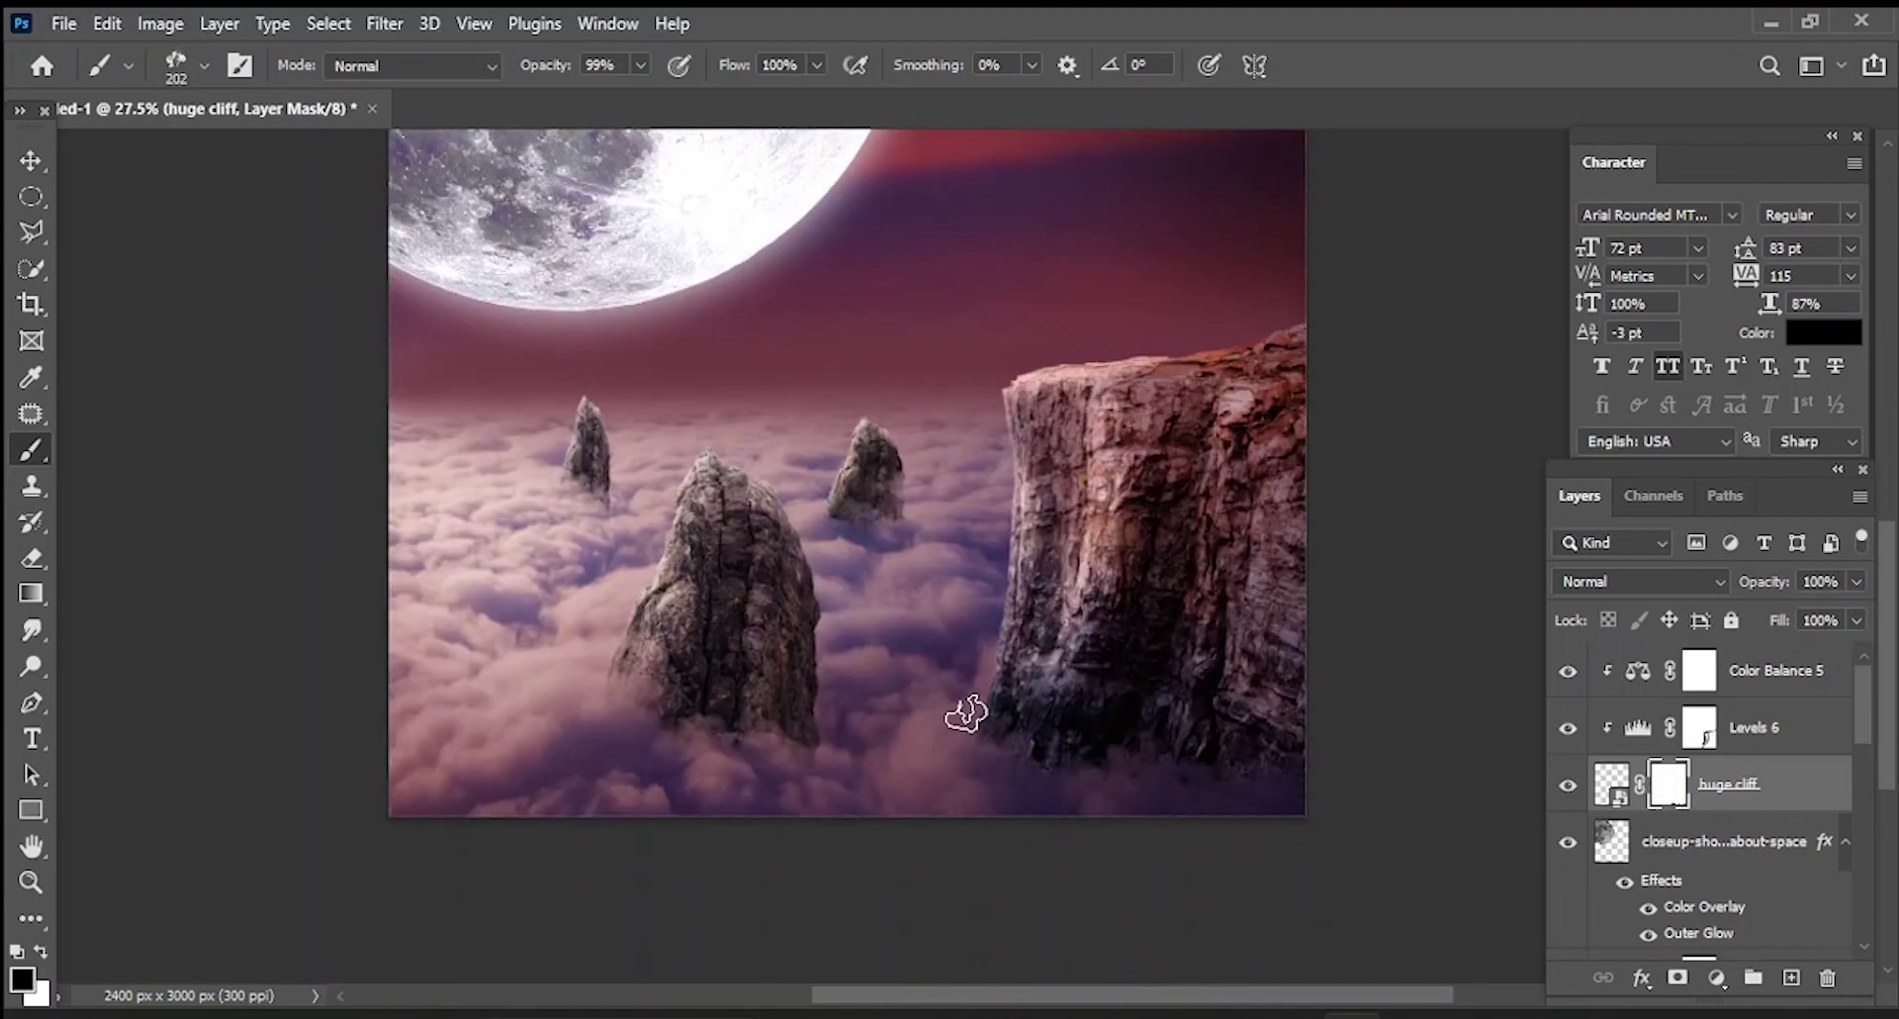
scroll(1127, 817, "up", 2)
scroll(1127, 817, "up", 1)
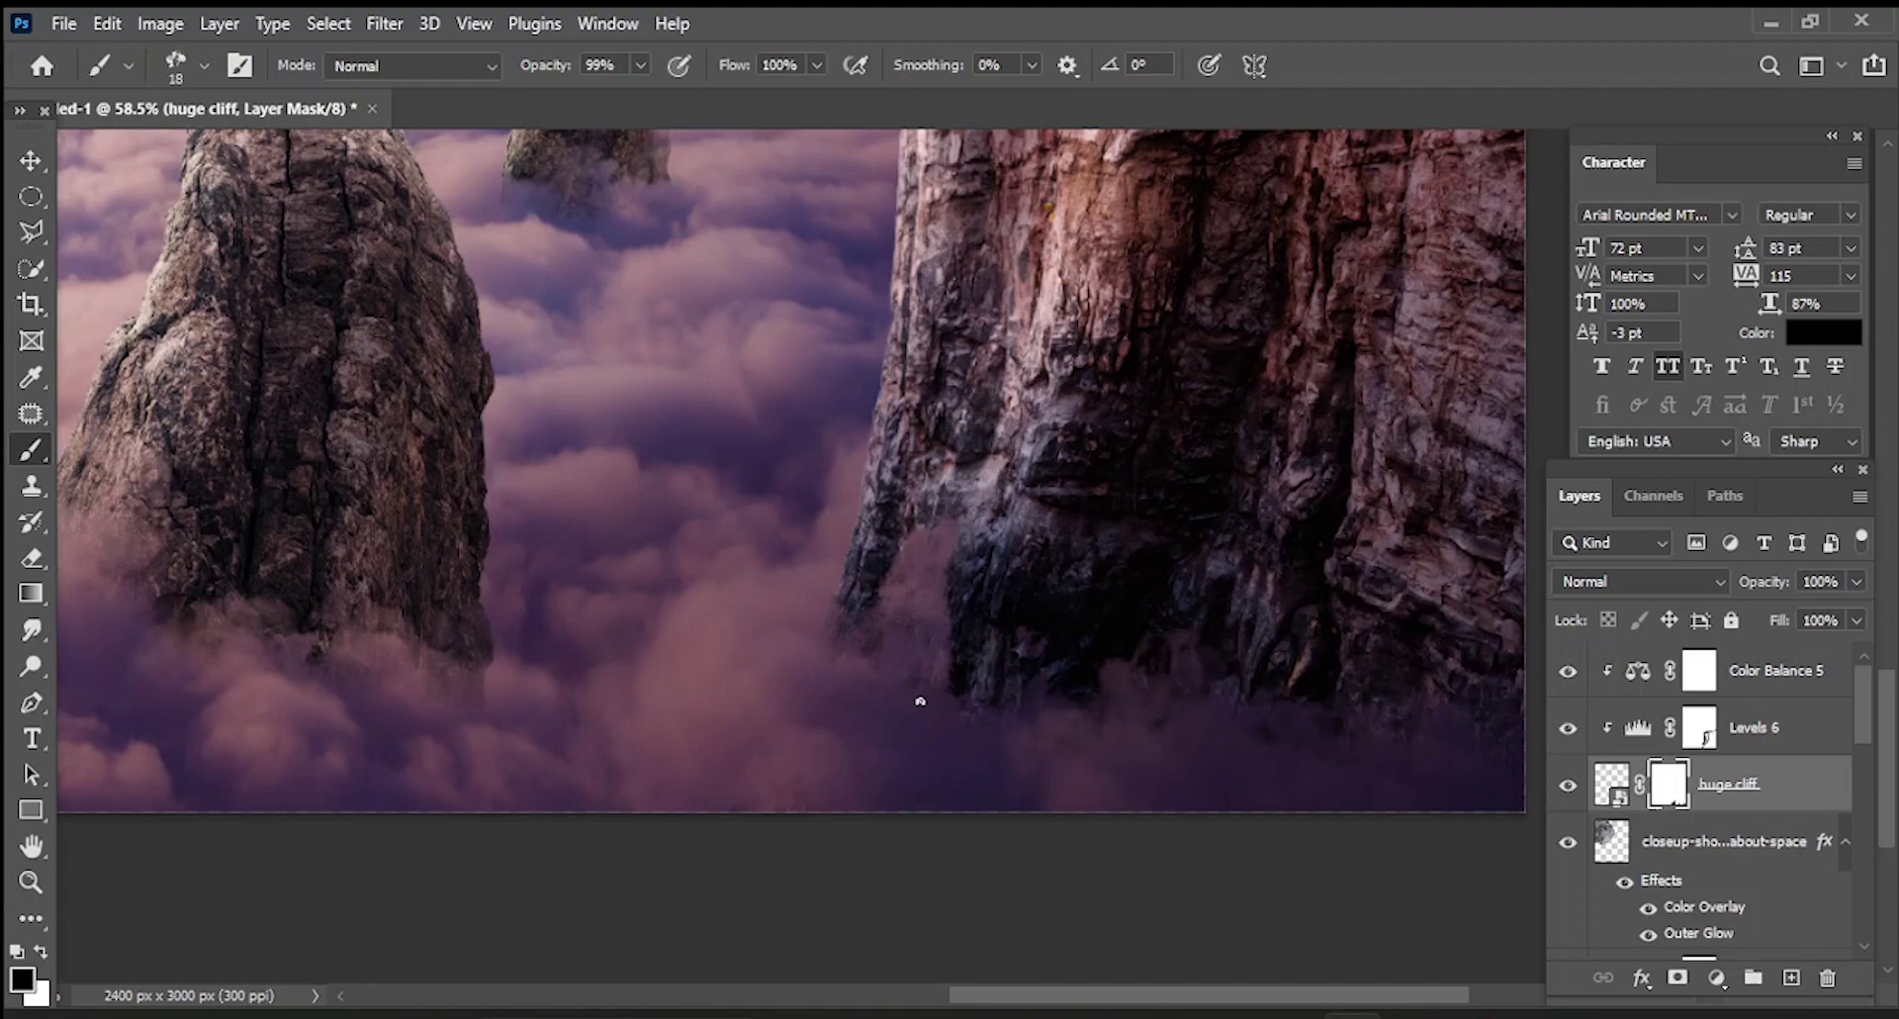
mouse_move(990, 726)
left_mouse_down()
mouse_move(1132, 637)
mouse_move(1209, 411)
mouse_move(1080, 705)
left_mouse_up()
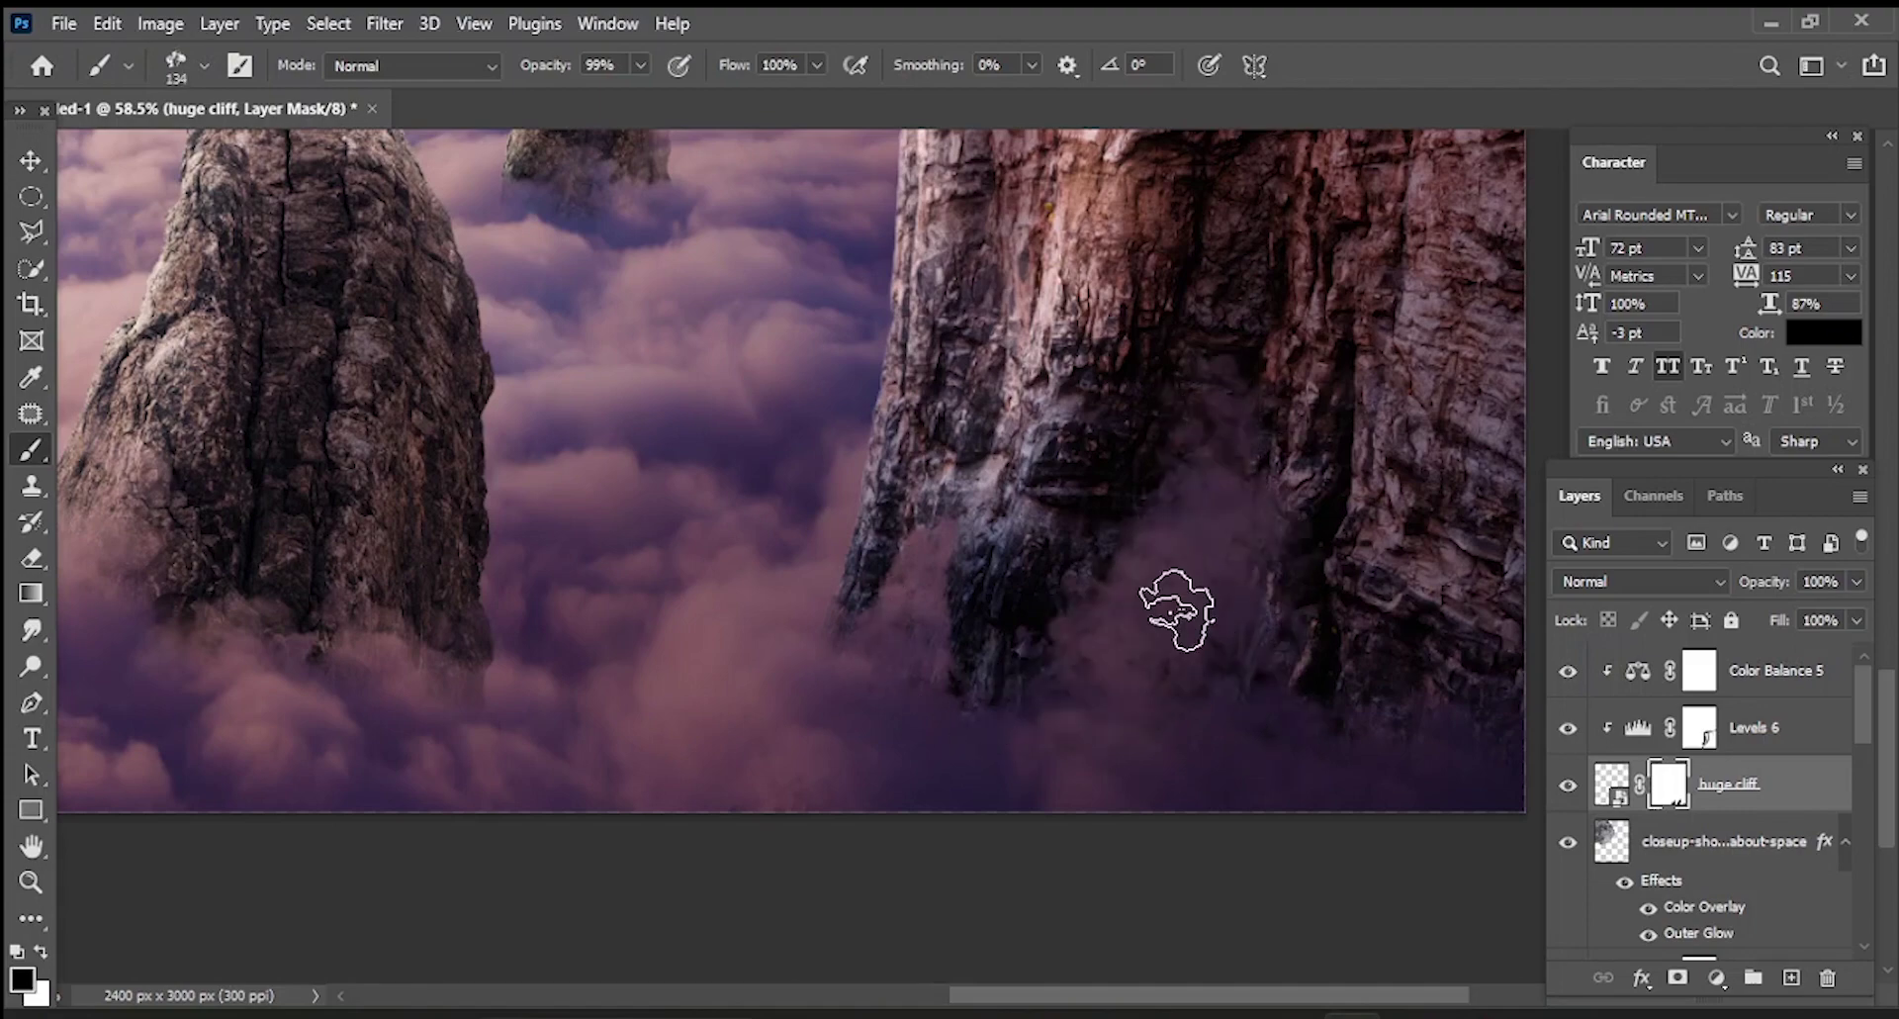
scroll(1209, 641, "down", 2)
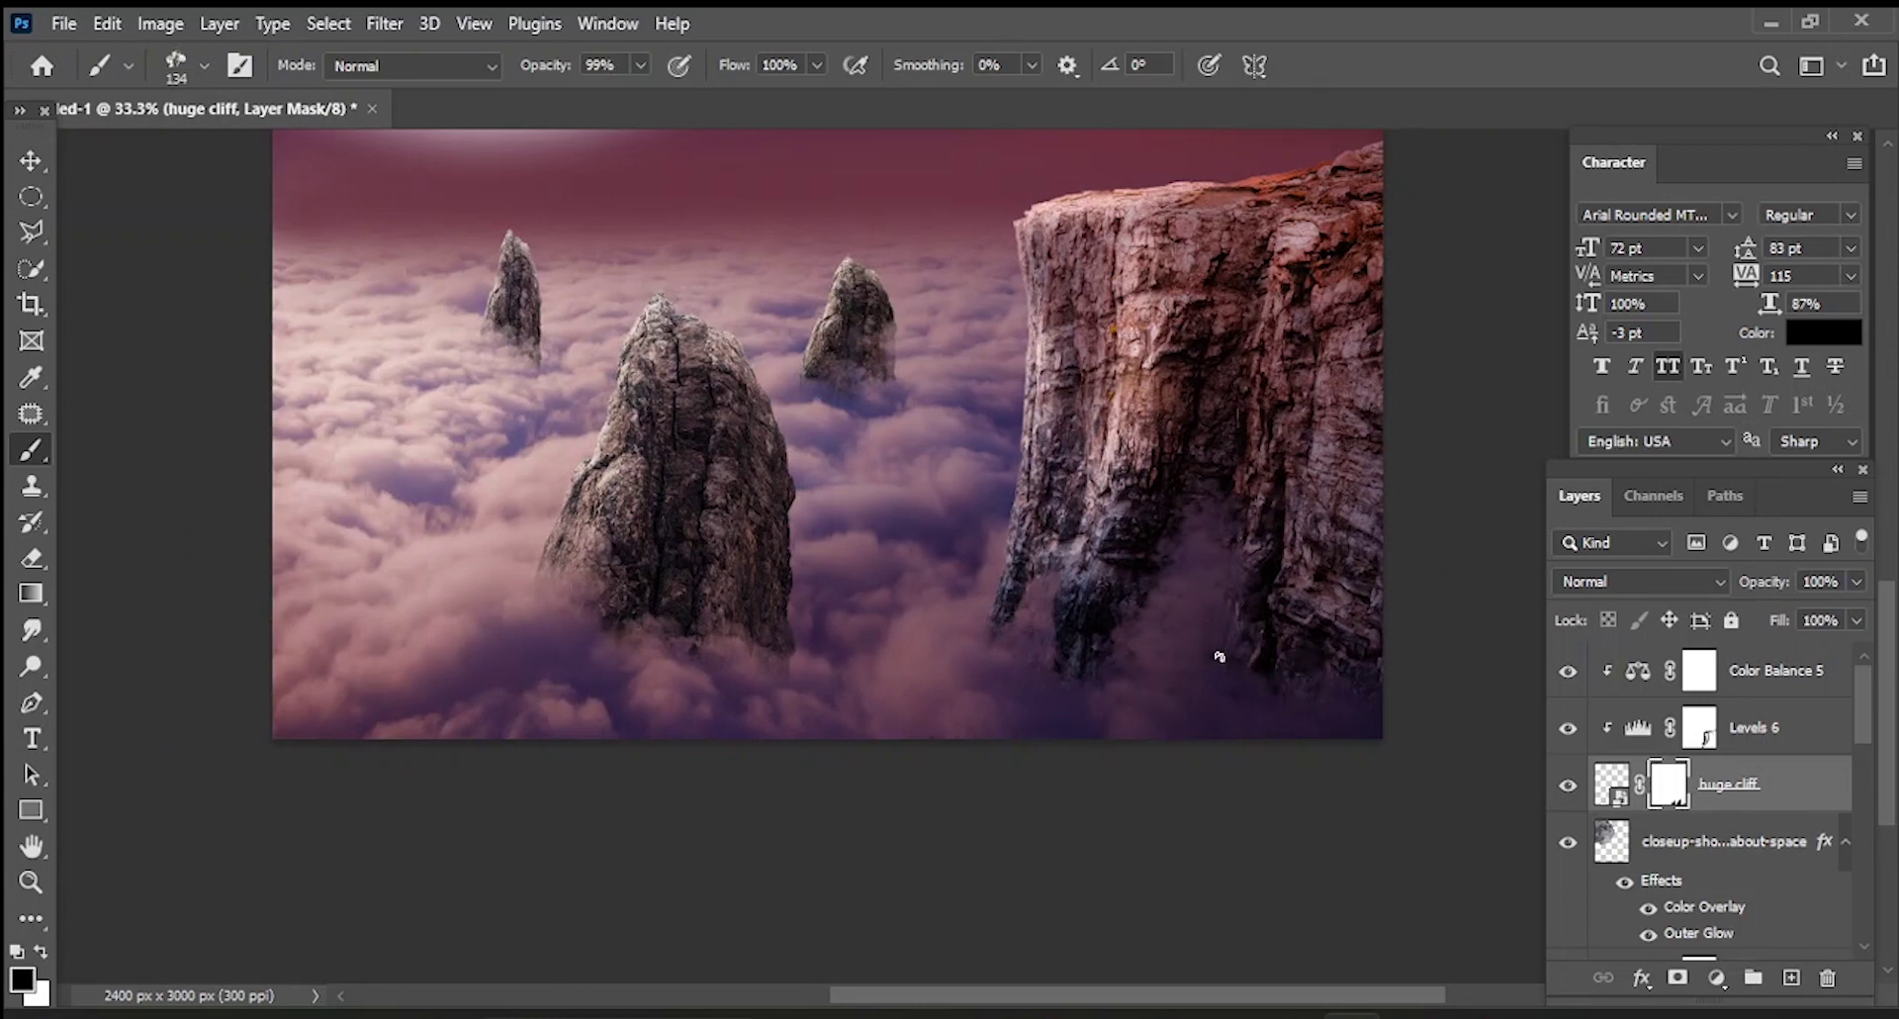
scroll(1212, 594, "up", 1)
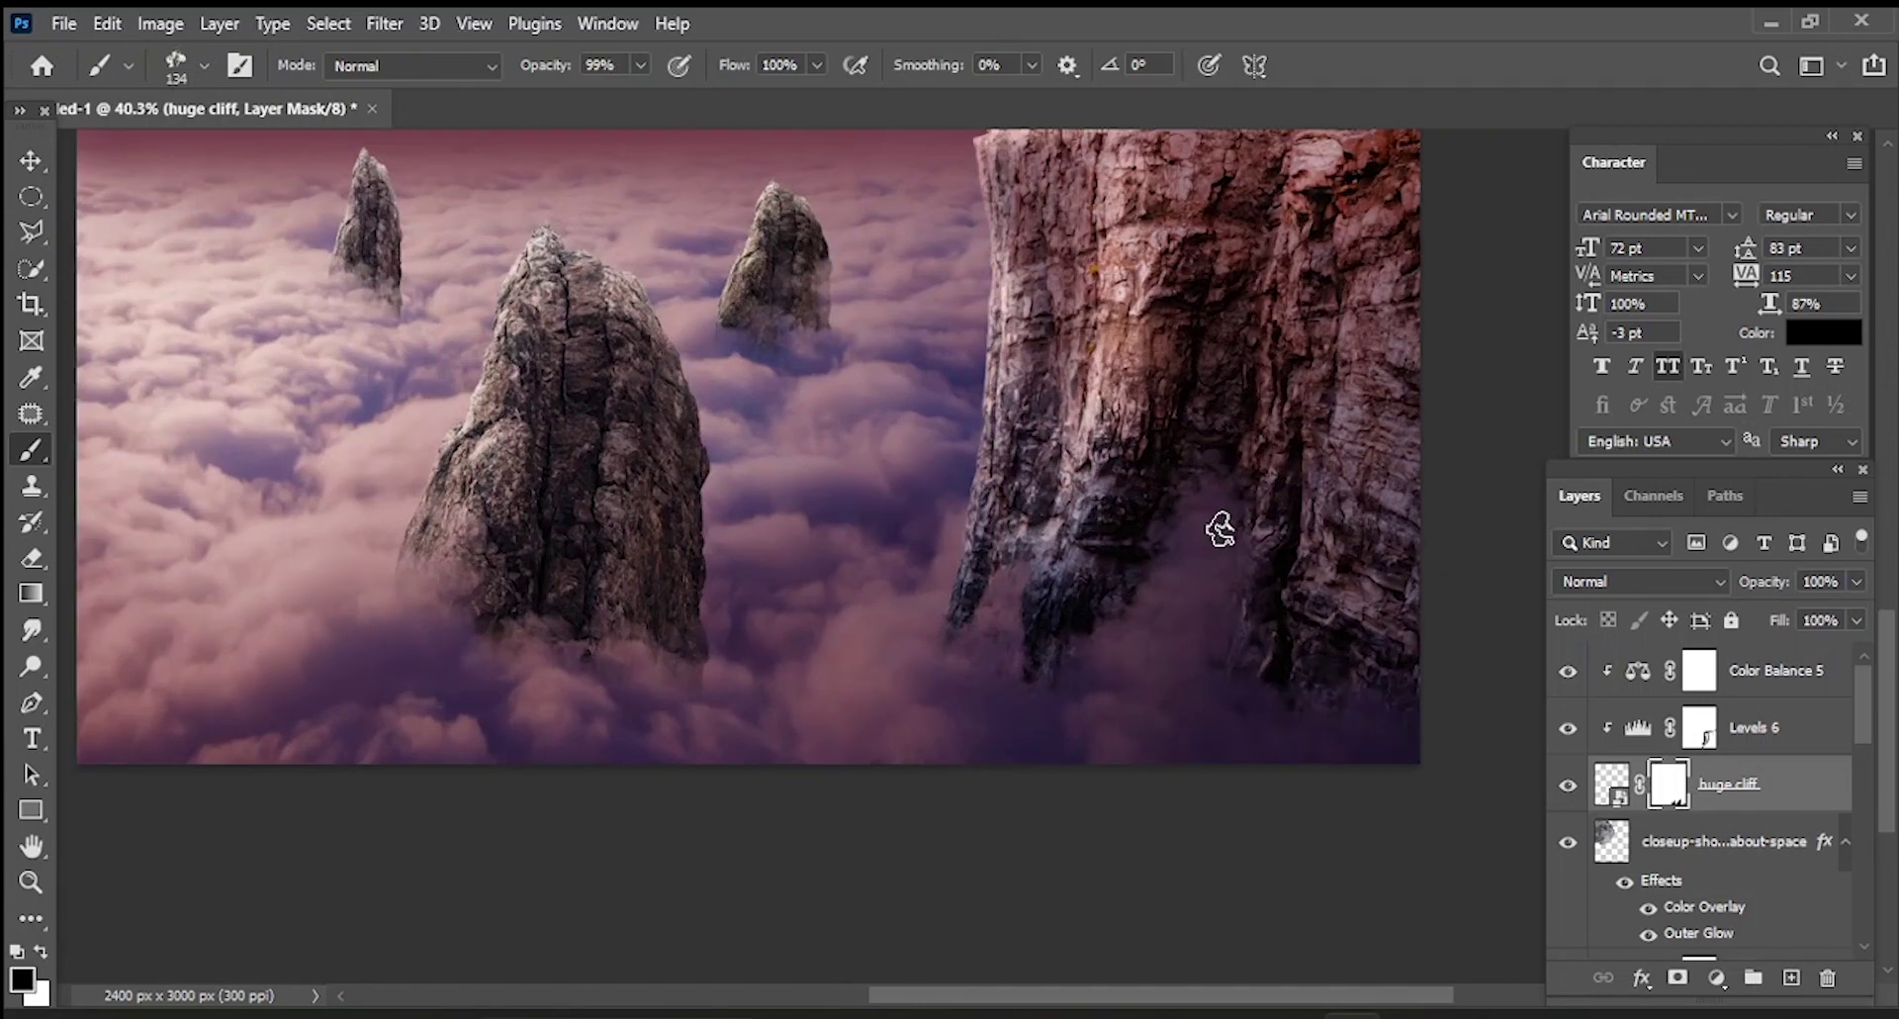
scroll(1416, 602, "down", 2)
scroll(1170, 847, "down", 2)
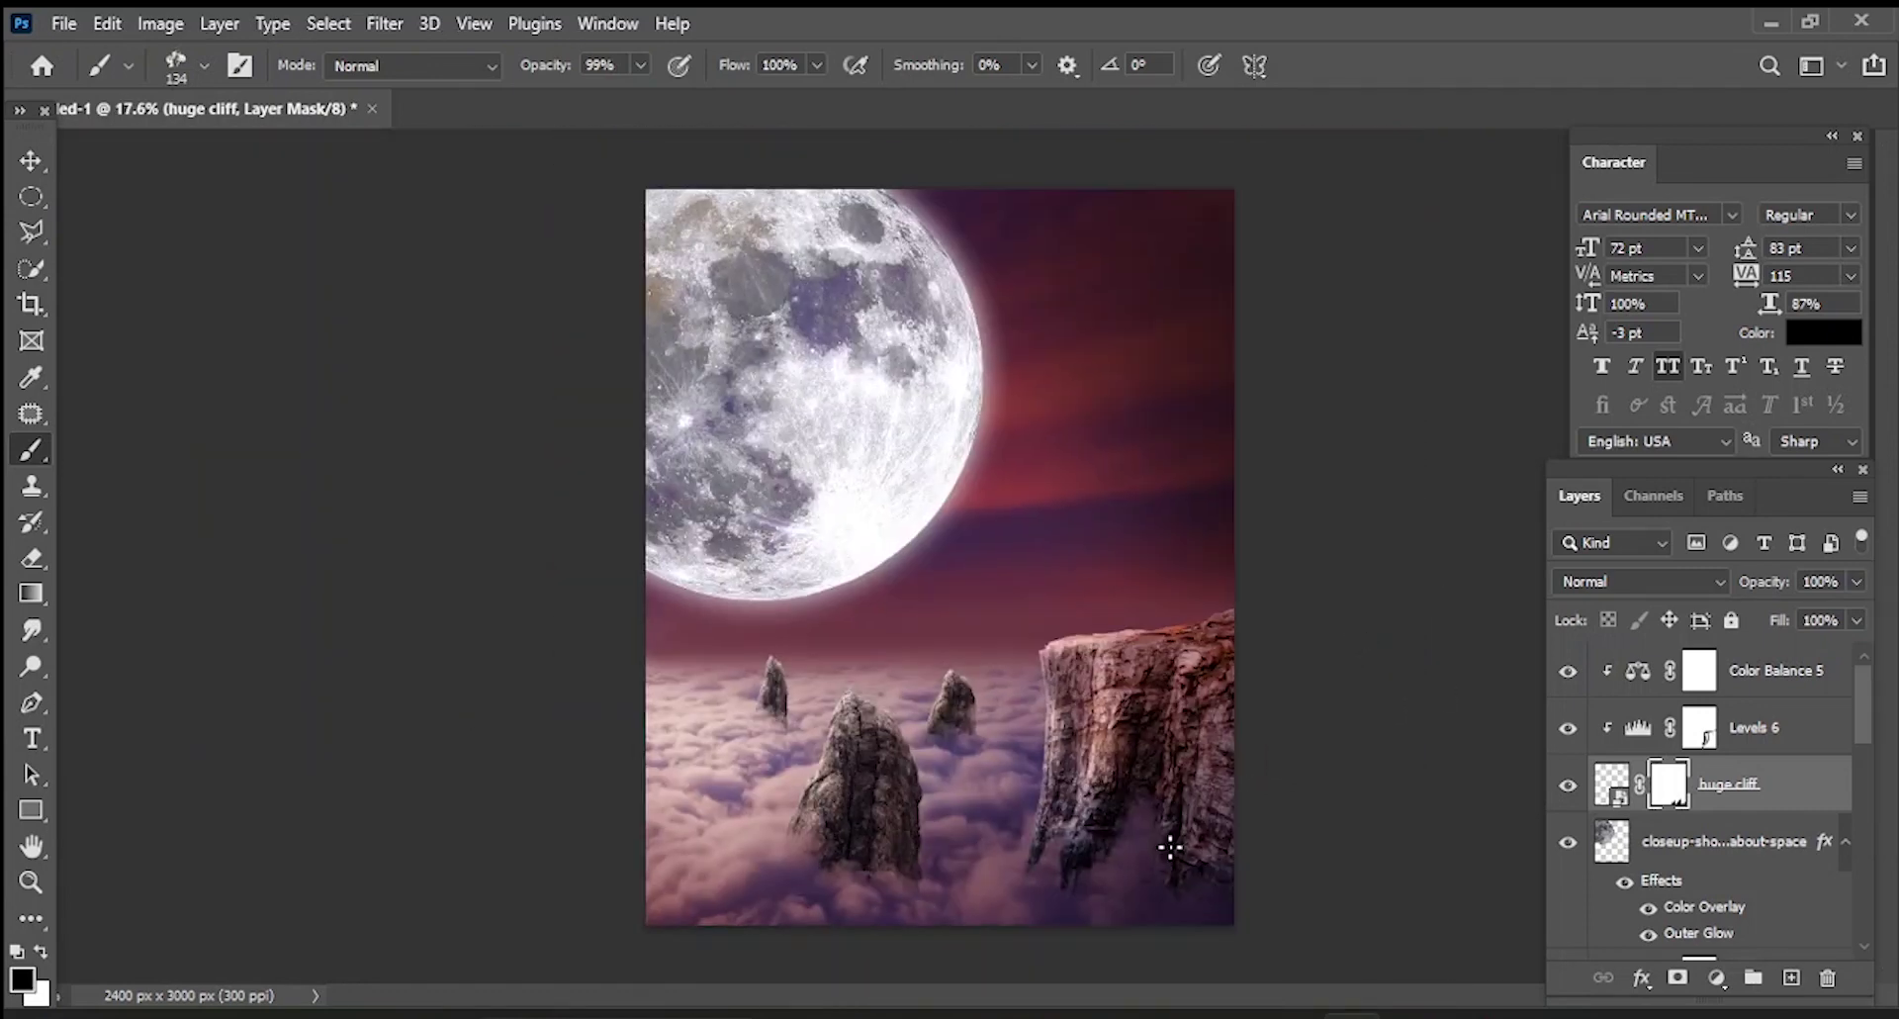
scroll(1137, 931, "up", 2)
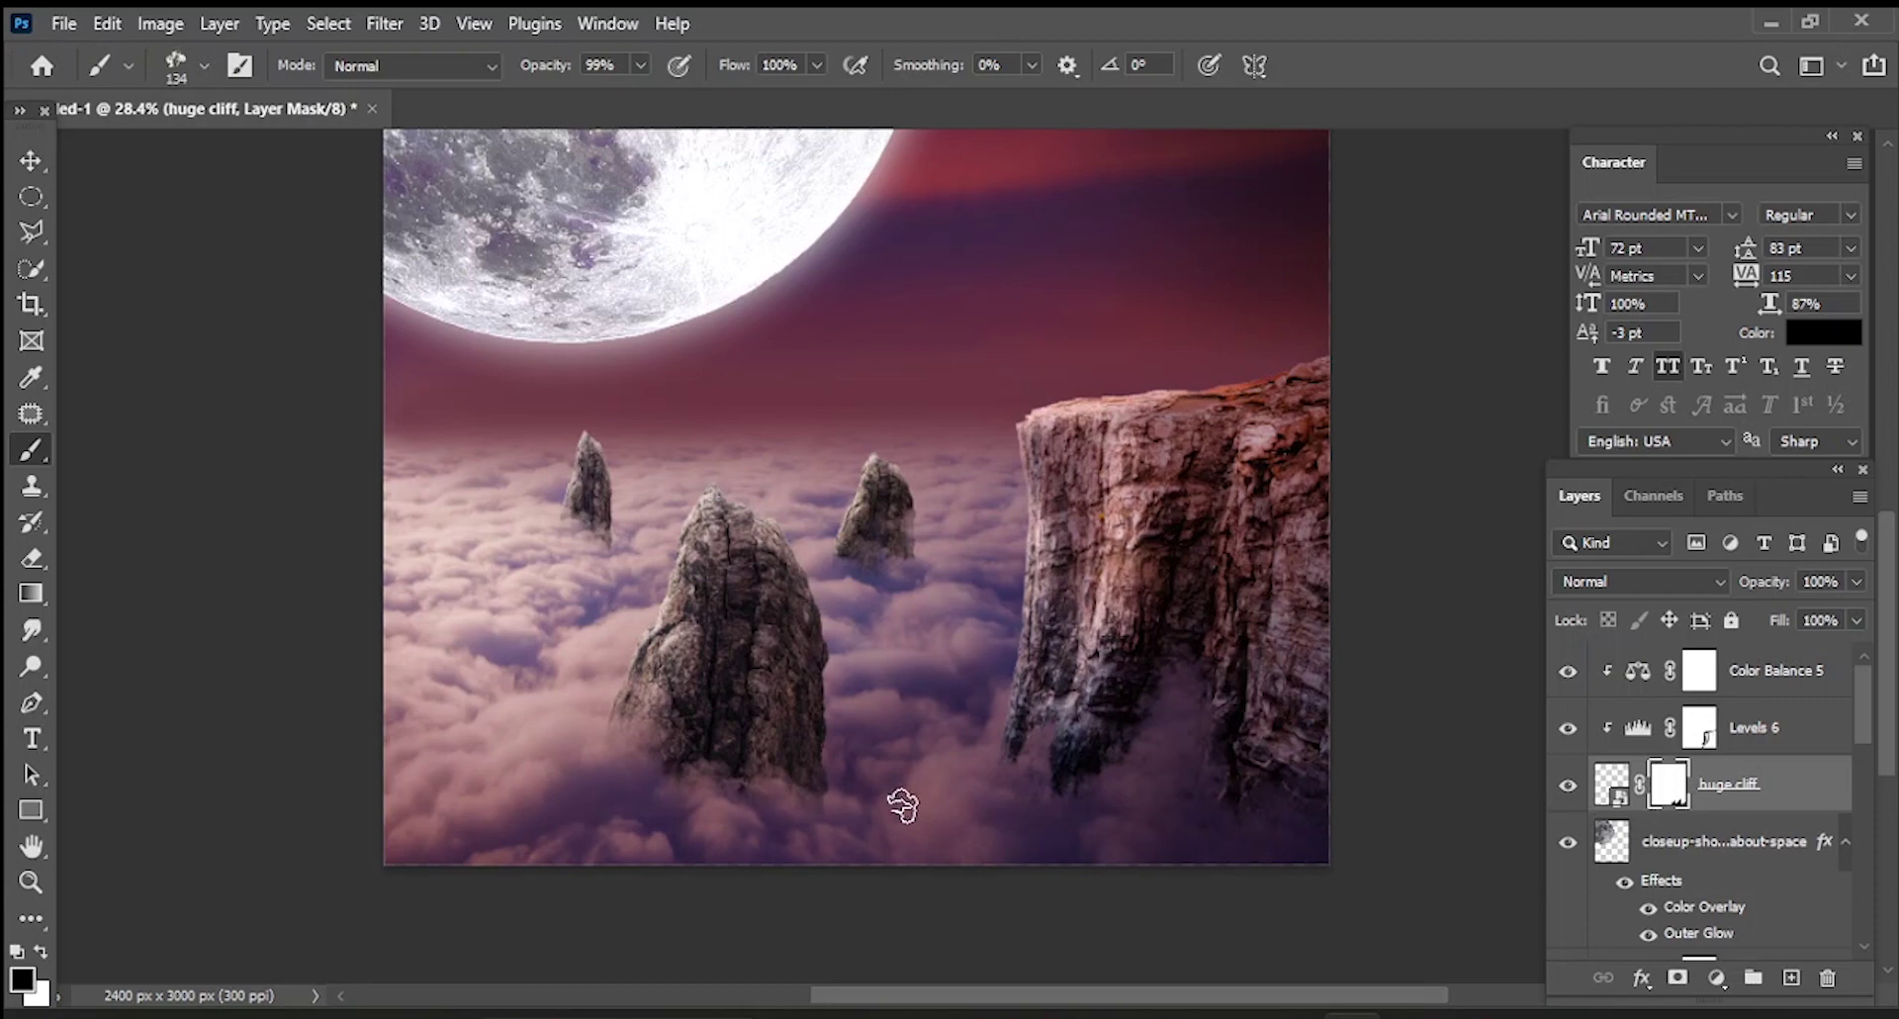
scroll(902, 805, "down", 2)
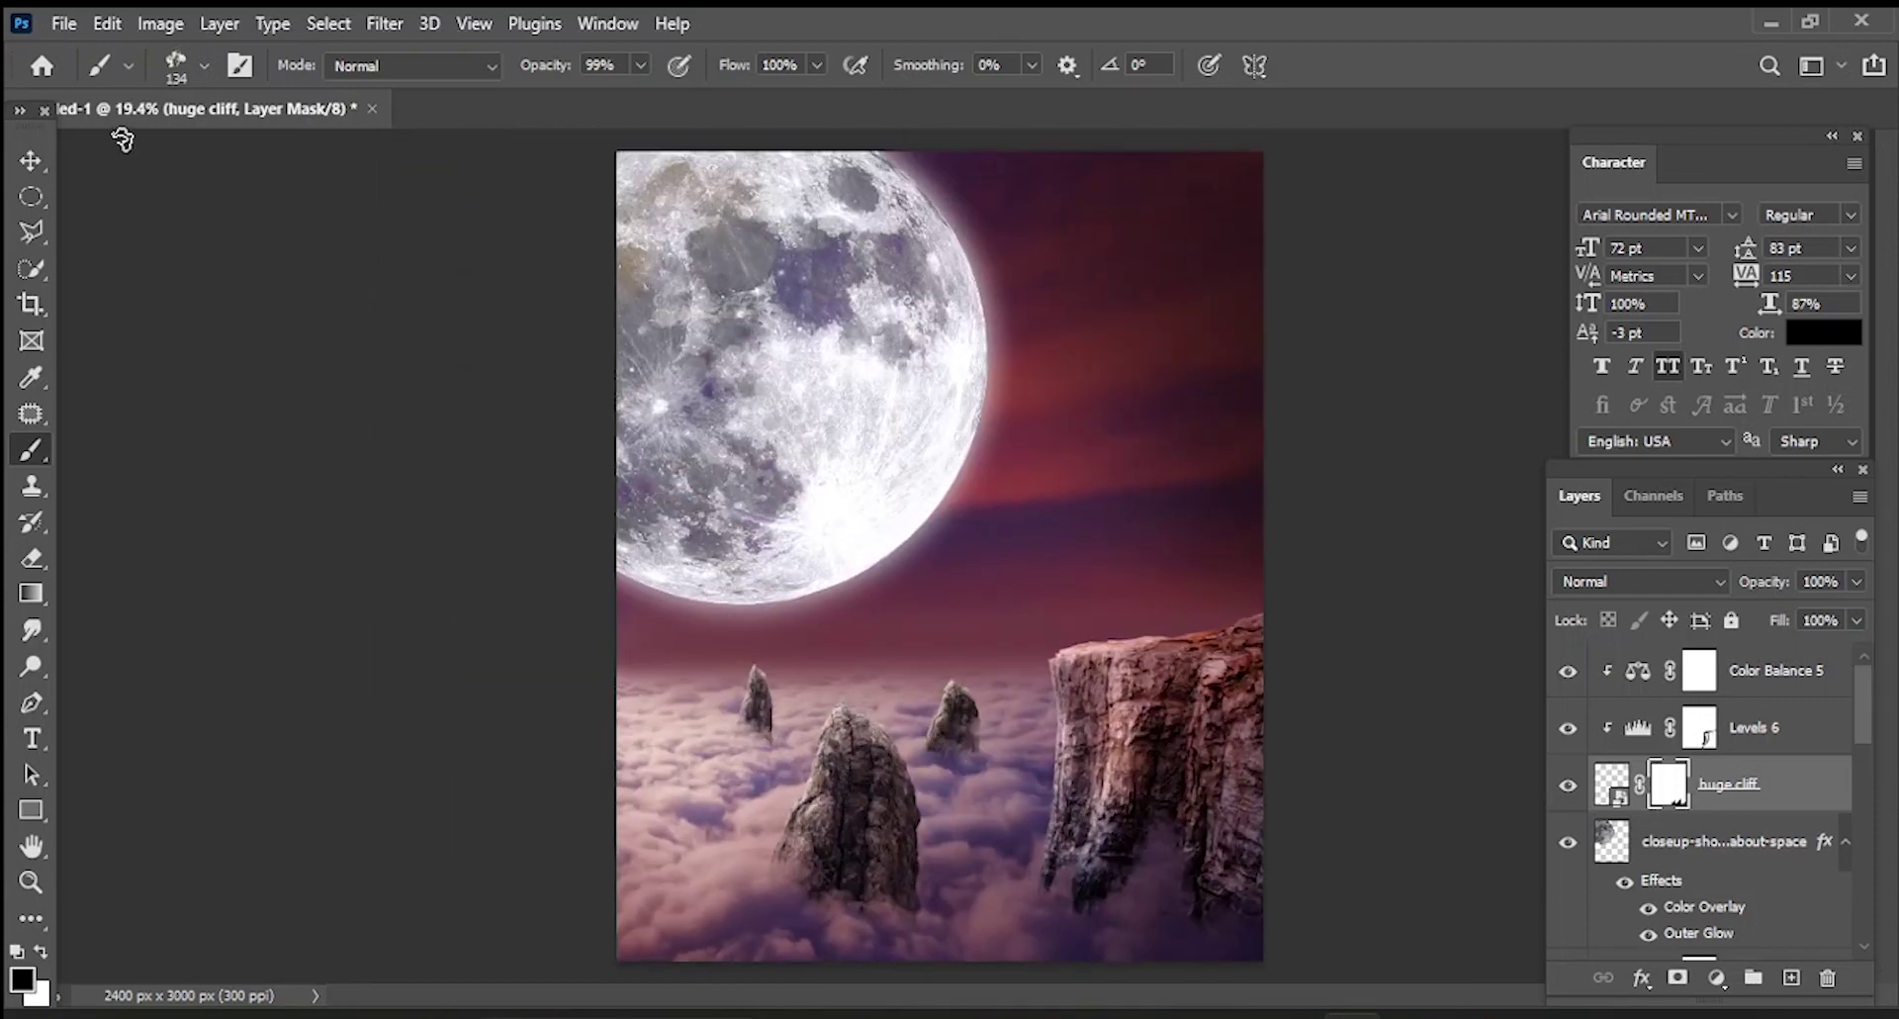
- Switch back to the Soft Round brush and select the Color Balance 5 layer
left_click(178, 66)
left_click(59, 317)
left_click(1044, 946)
scroll(1173, 824, "down", 1)
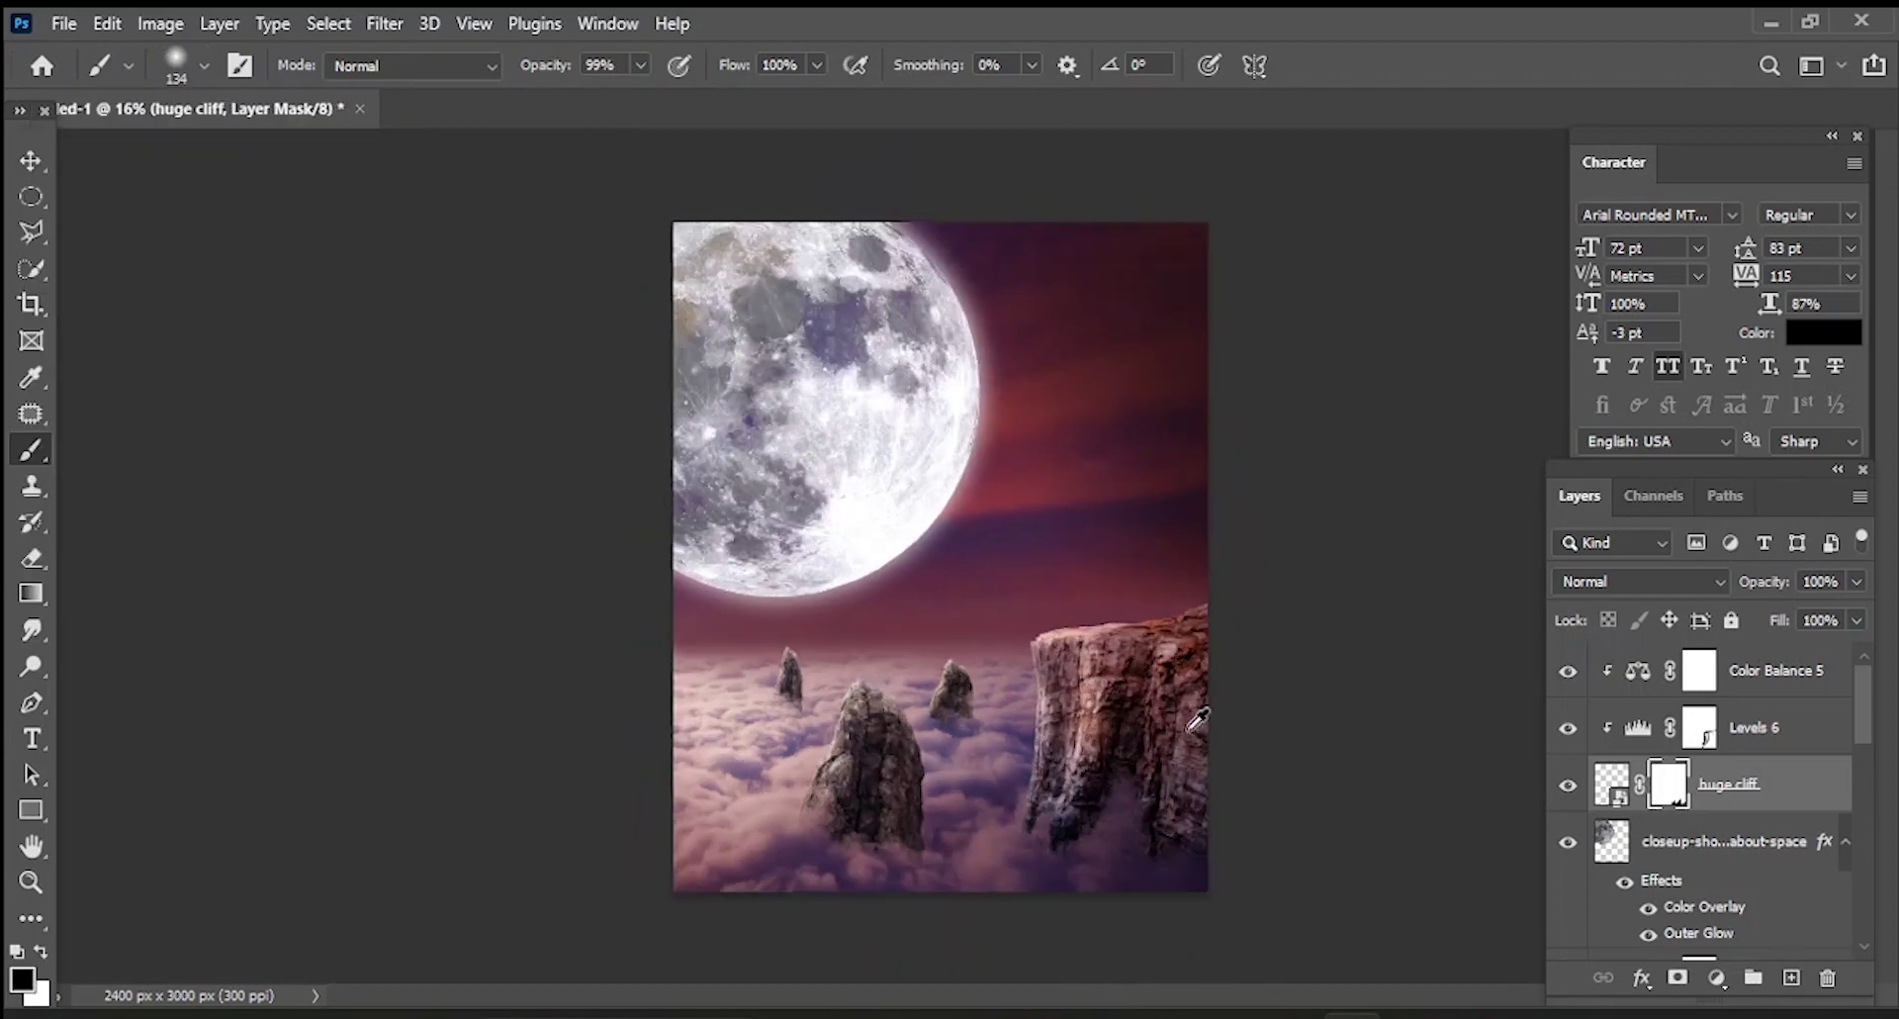
left_click(1646, 687)
left_click(63, 22)
- Place the lioness image, flip it horizontally, scale to about 12% and seat it on the cliff top
left_click(227, 547)
mouse_move(968, 586)
left_mouse_down()
mouse_move(1200, 538)
mouse_move(1053, 535)
left_mouse_up()
right_click(1157, 564)
left_click(1247, 510)
left_click_drag(759, 304, 938, 430)
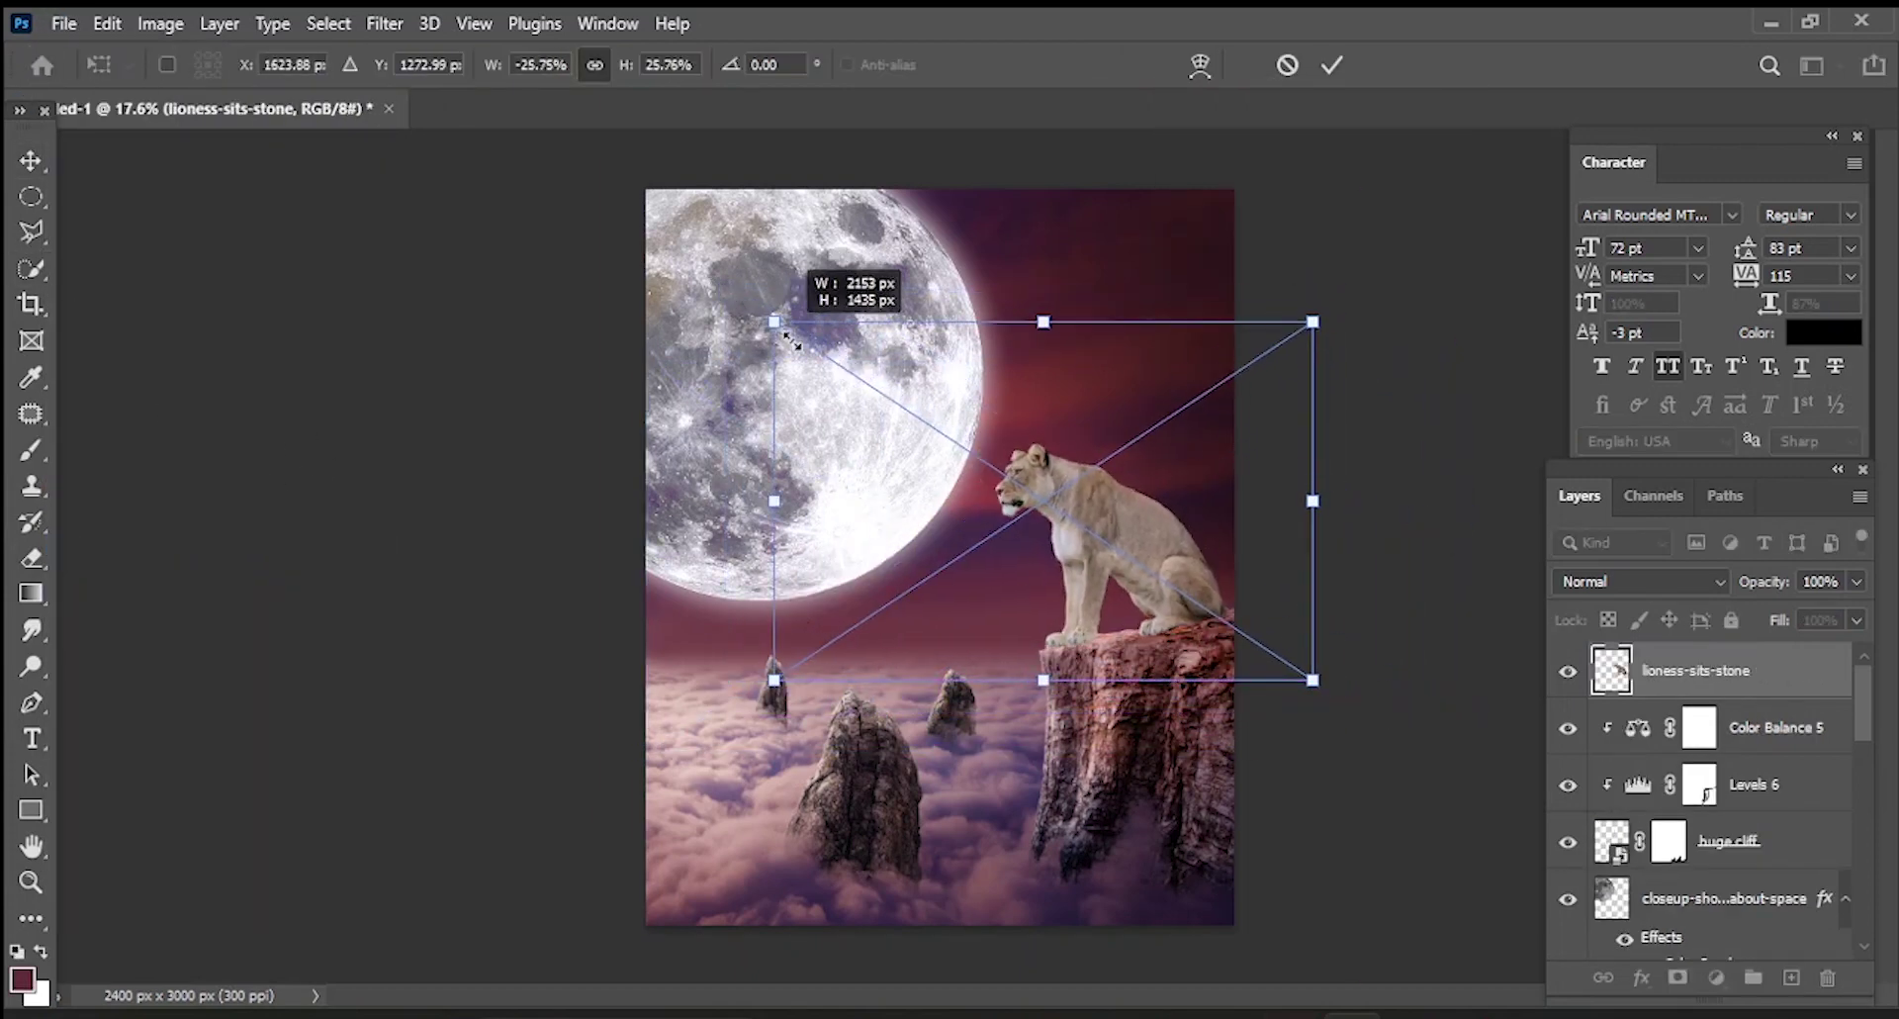
left_click_drag(1159, 556, 1113, 537)
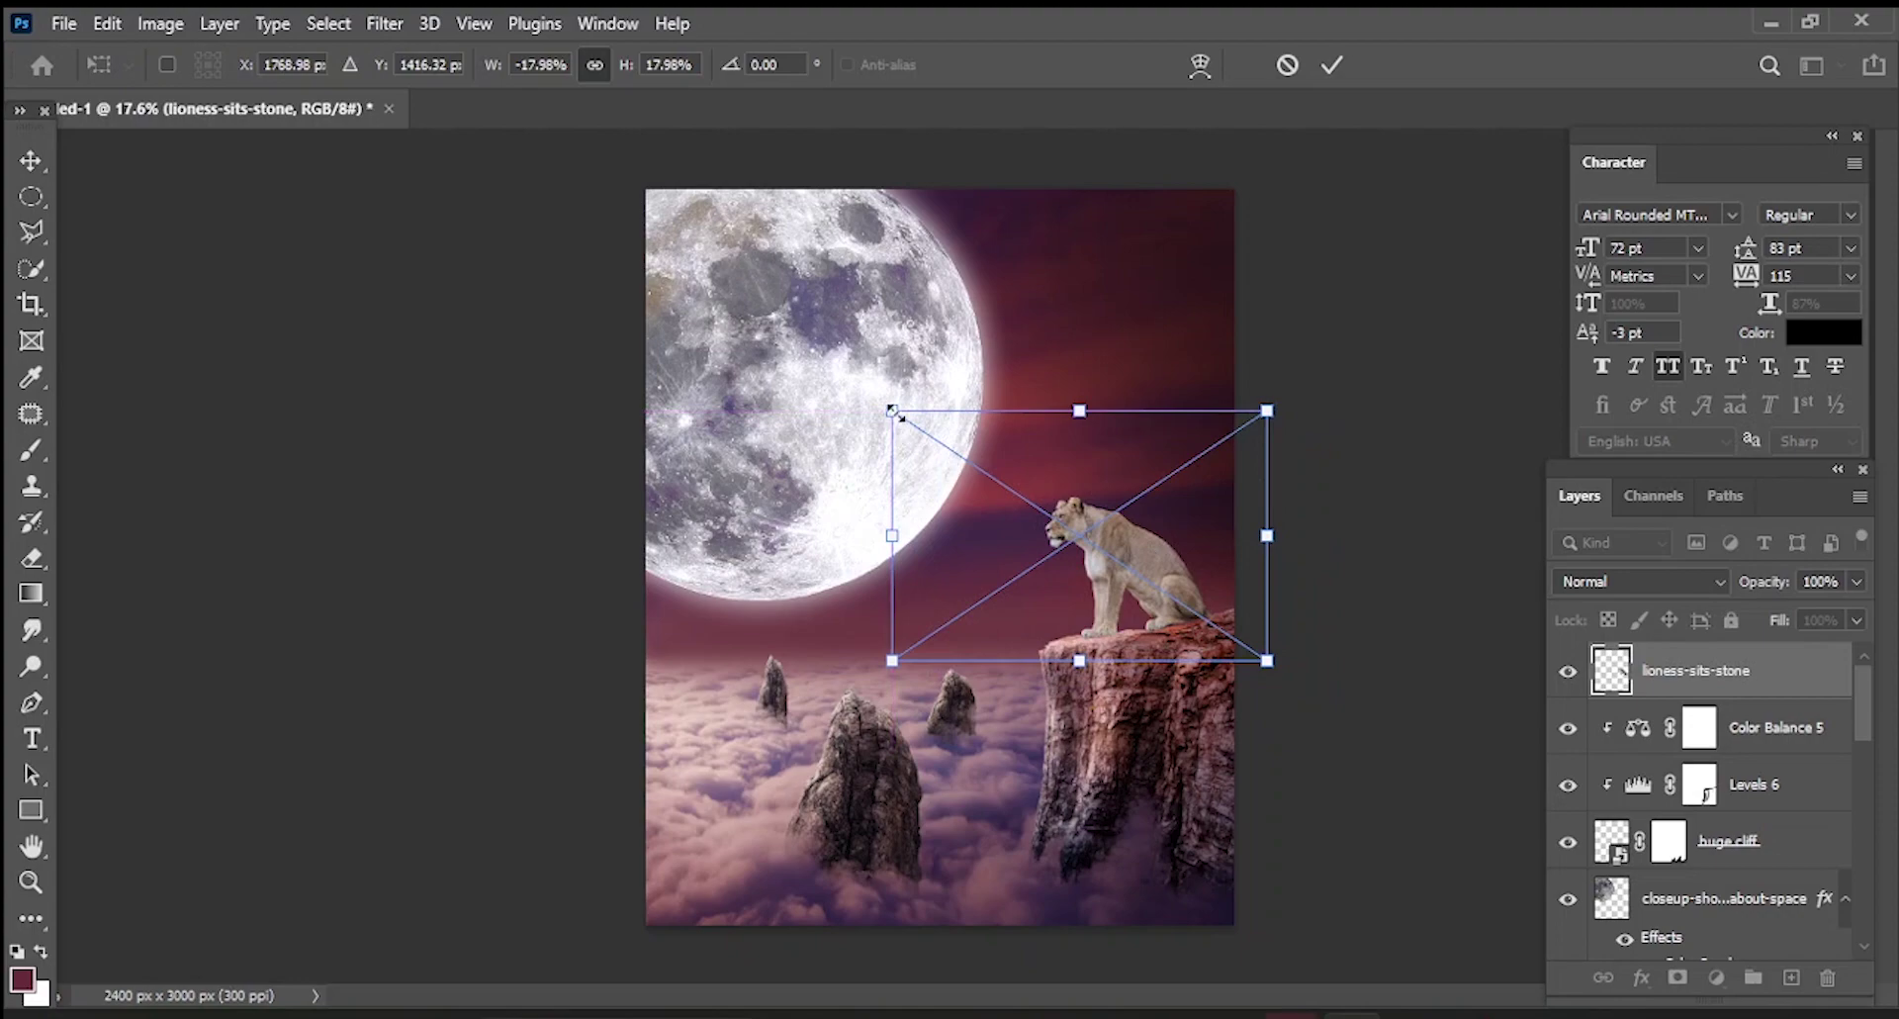
left_click_drag(890, 412, 1017, 493)
left_click_drag(1217, 603, 1096, 566)
scroll(1187, 598, "up", 3)
scroll(1187, 597, "up", 3)
scroll(1096, 566, "down", 3)
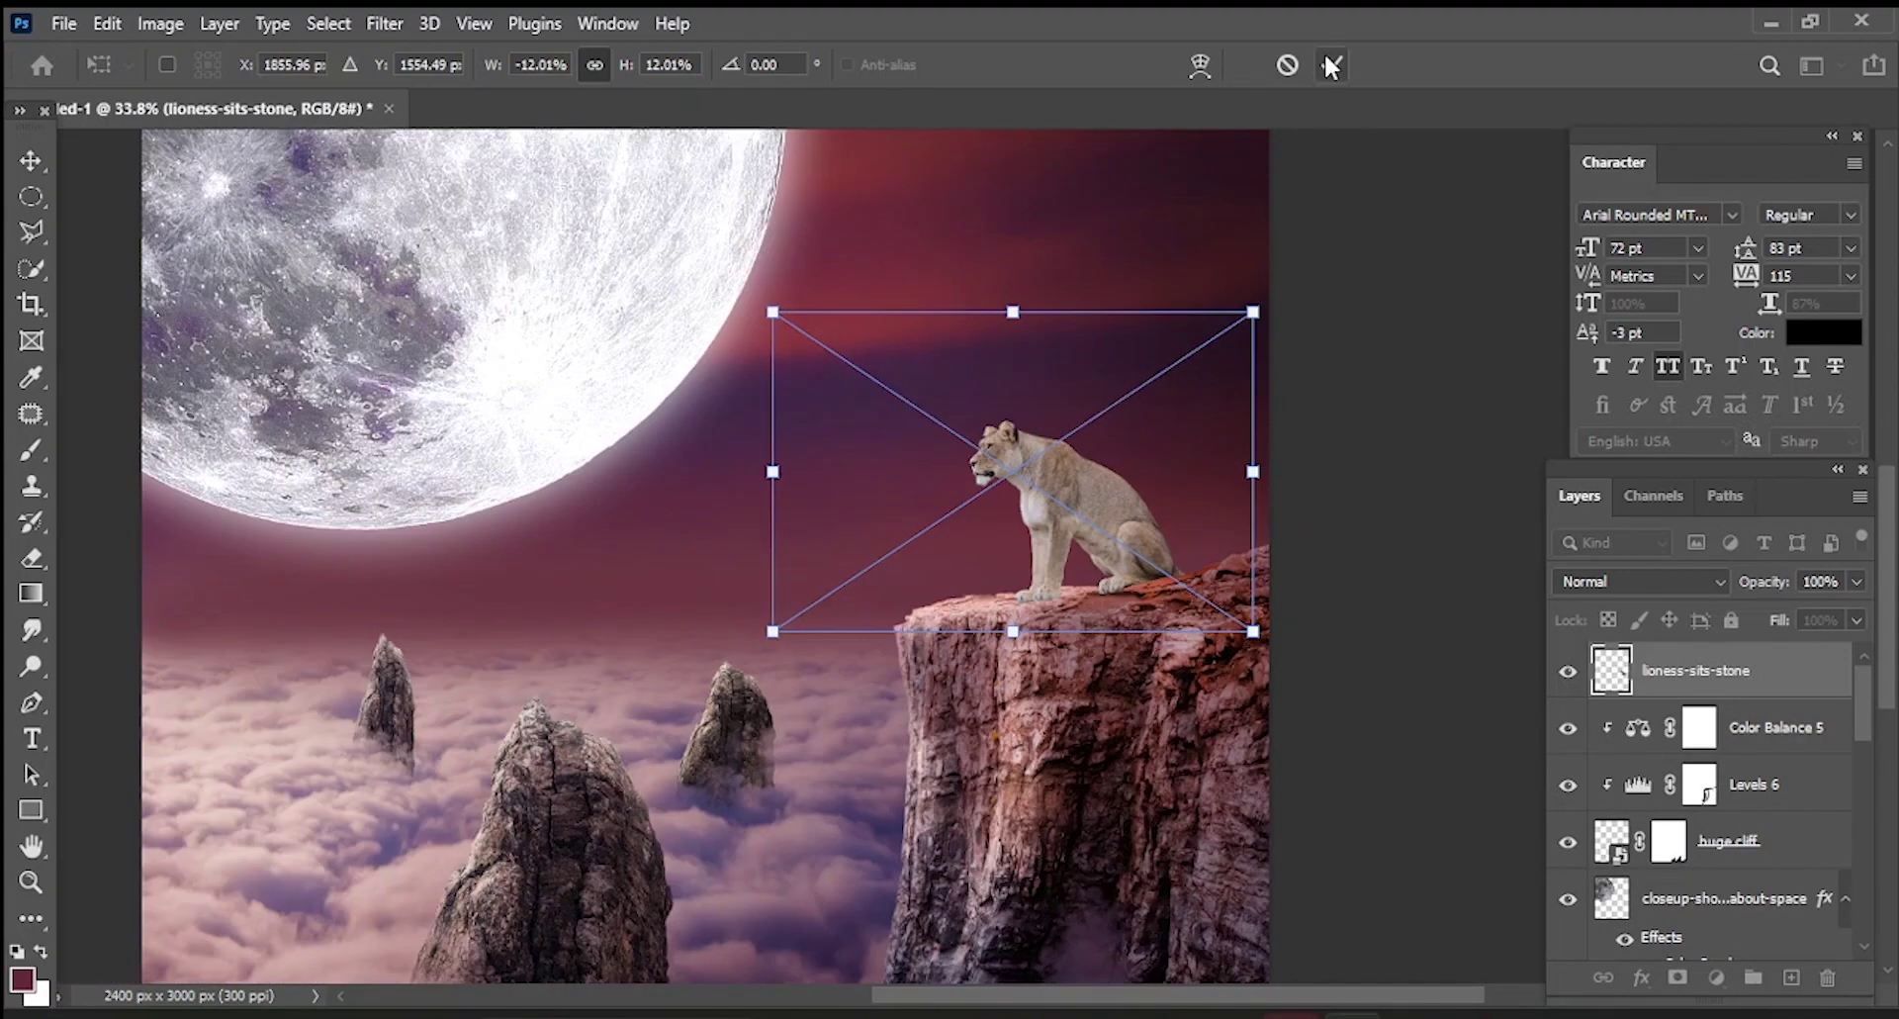
left_click(1332, 64)
- Puppet Warp the lioness, pinning her back foot and tilting her head up toward the moon
scroll(1215, 607, "up", 2)
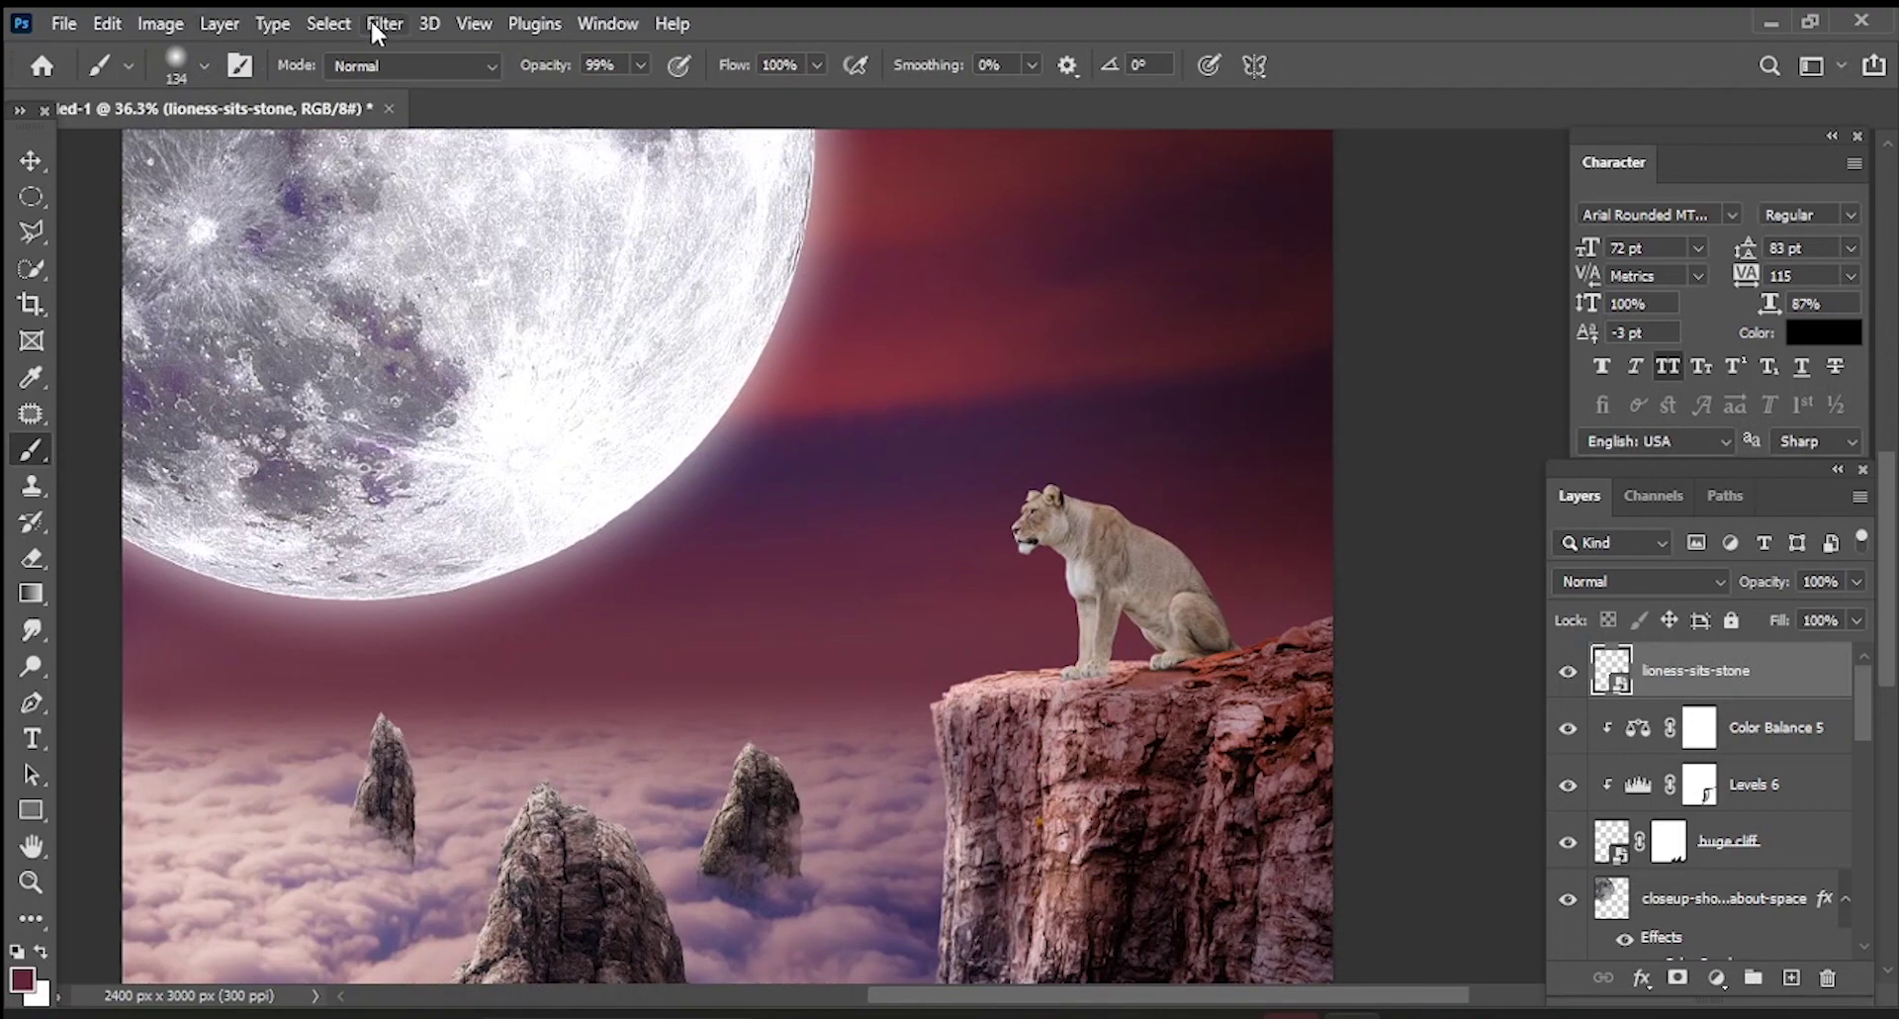
left_click(107, 23)
left_click(198, 571)
scroll(1138, 576, "up", 3)
left_click(1379, 743)
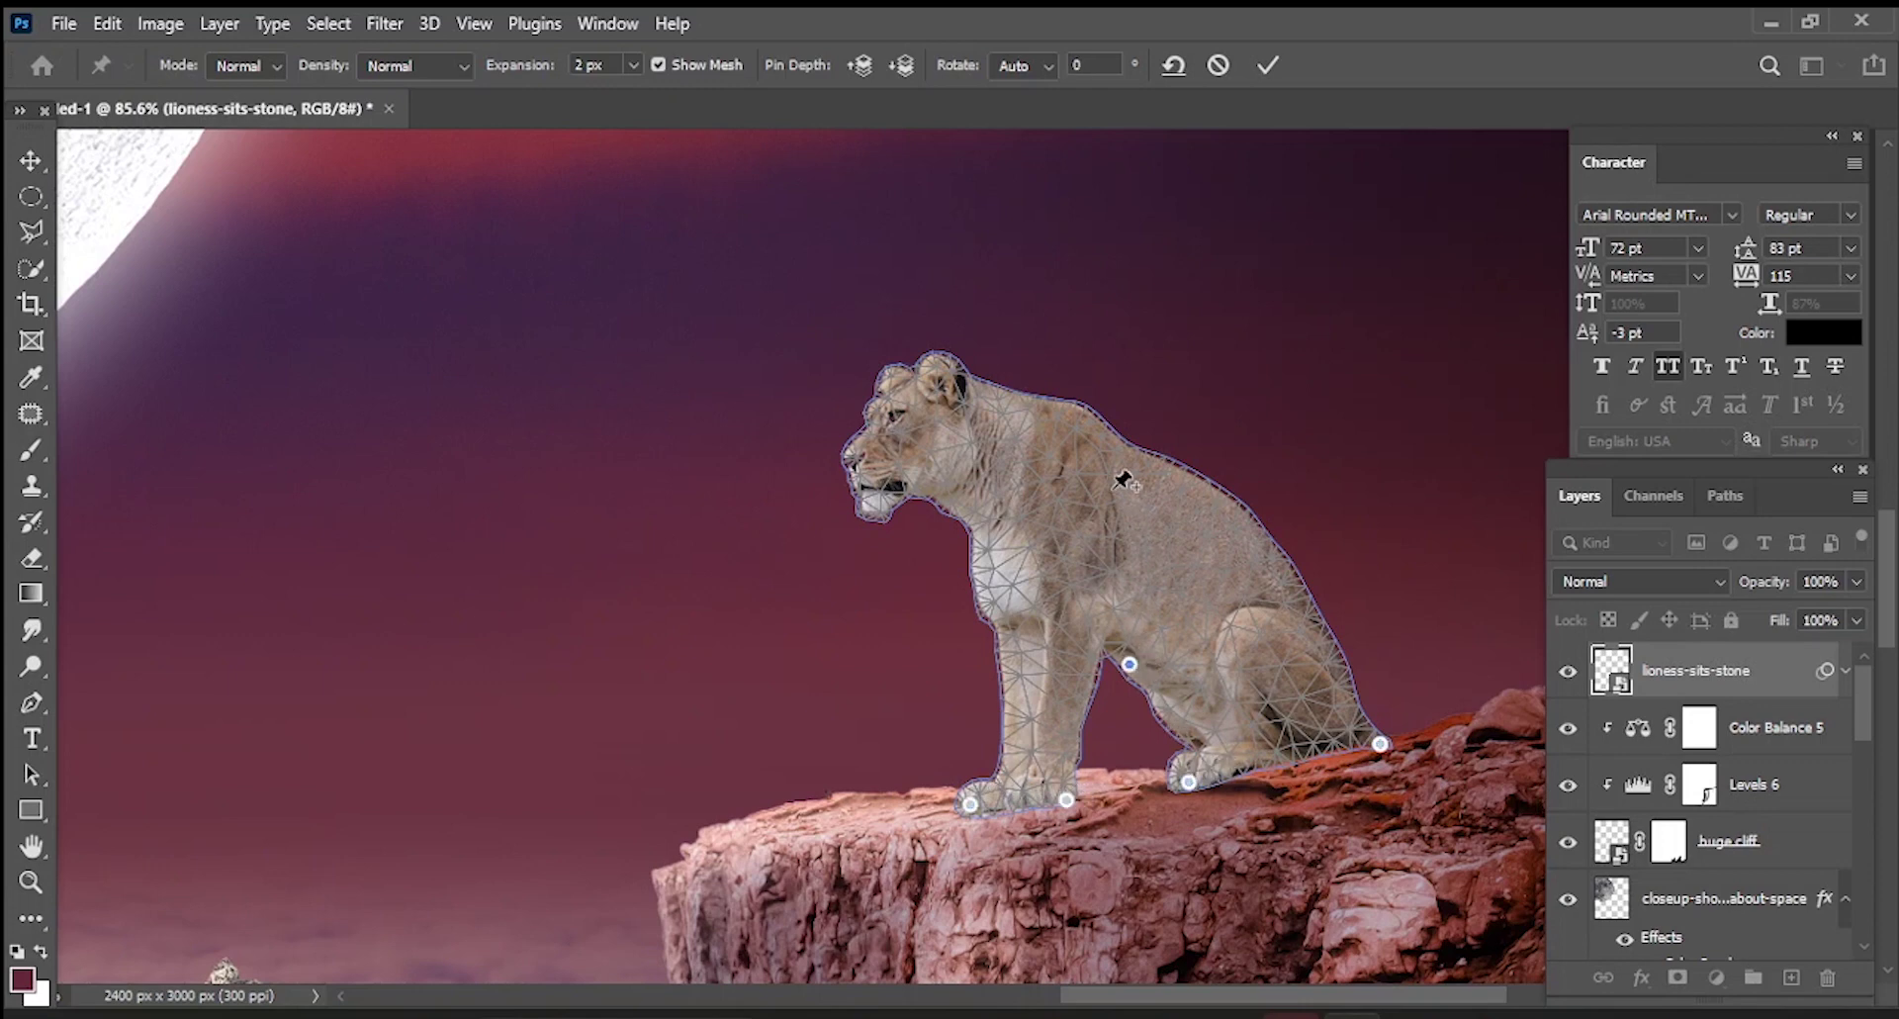
left_click_drag(908, 438, 941, 403)
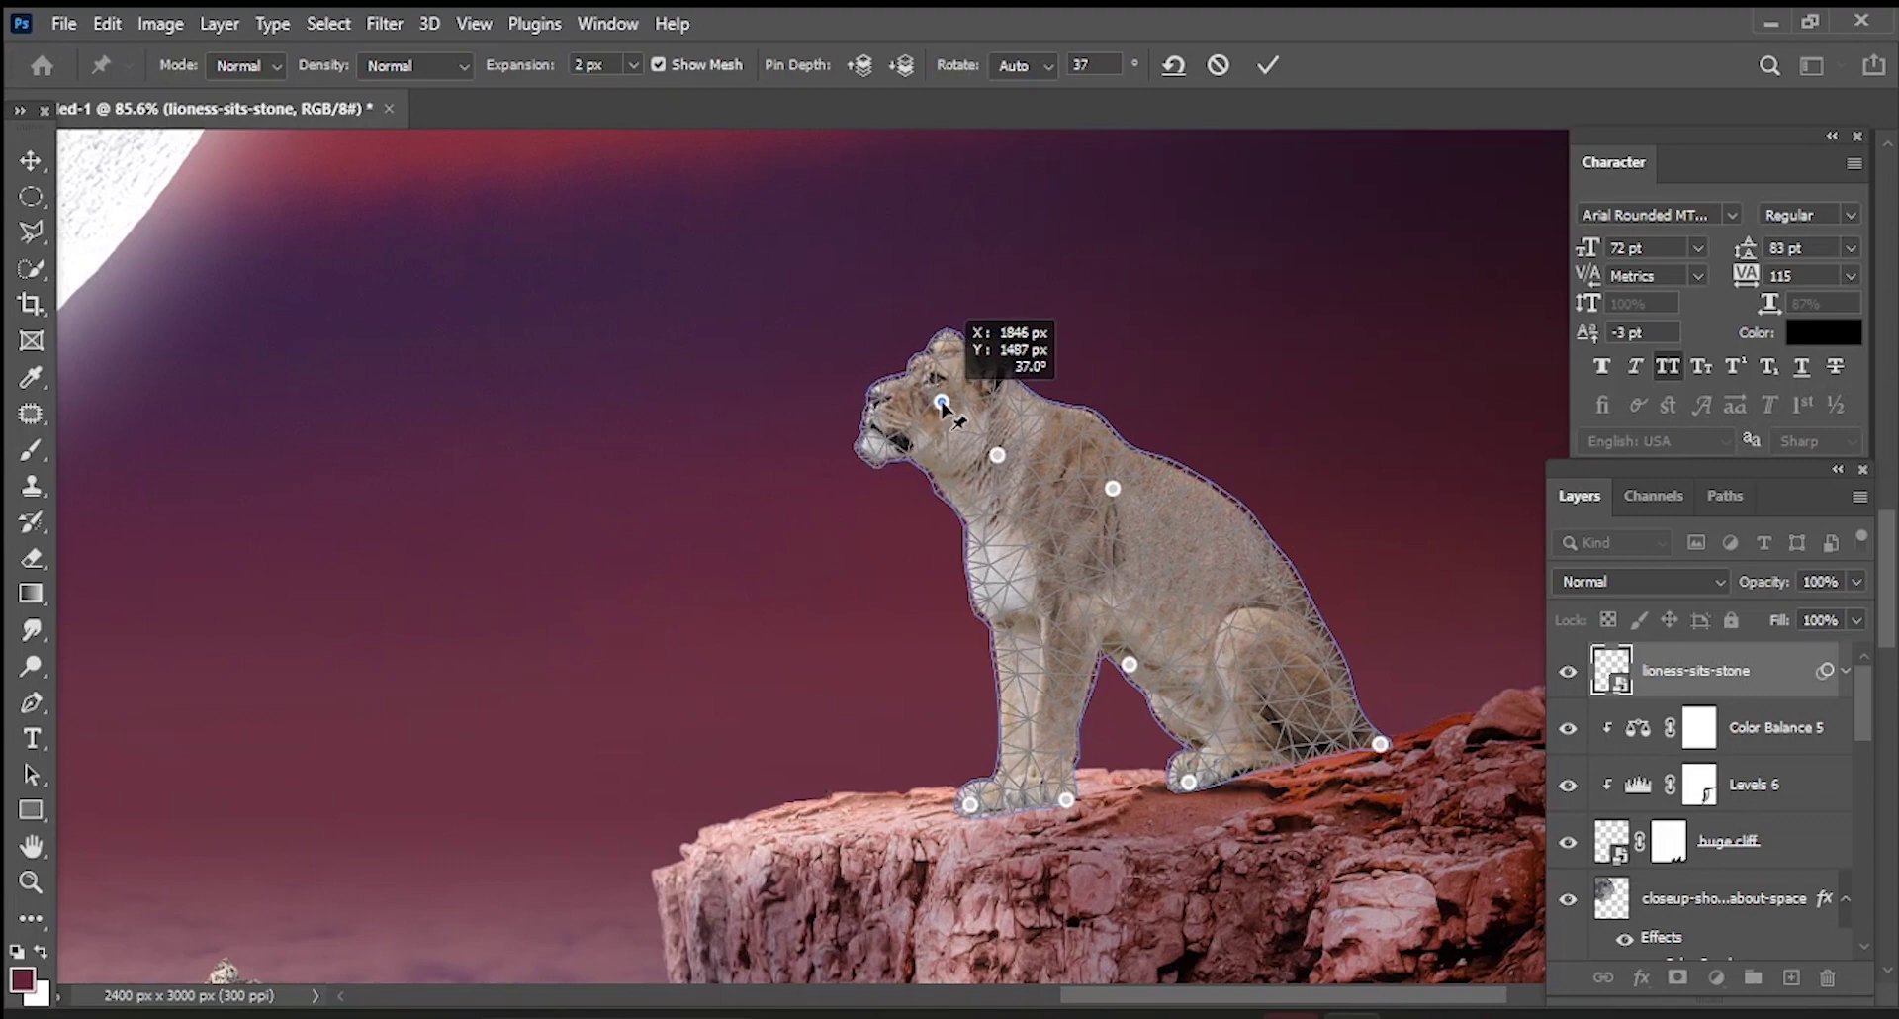
left_click(1269, 64)
scroll(1256, 440, "down", 3)
scroll(1245, 499, "down", 2)
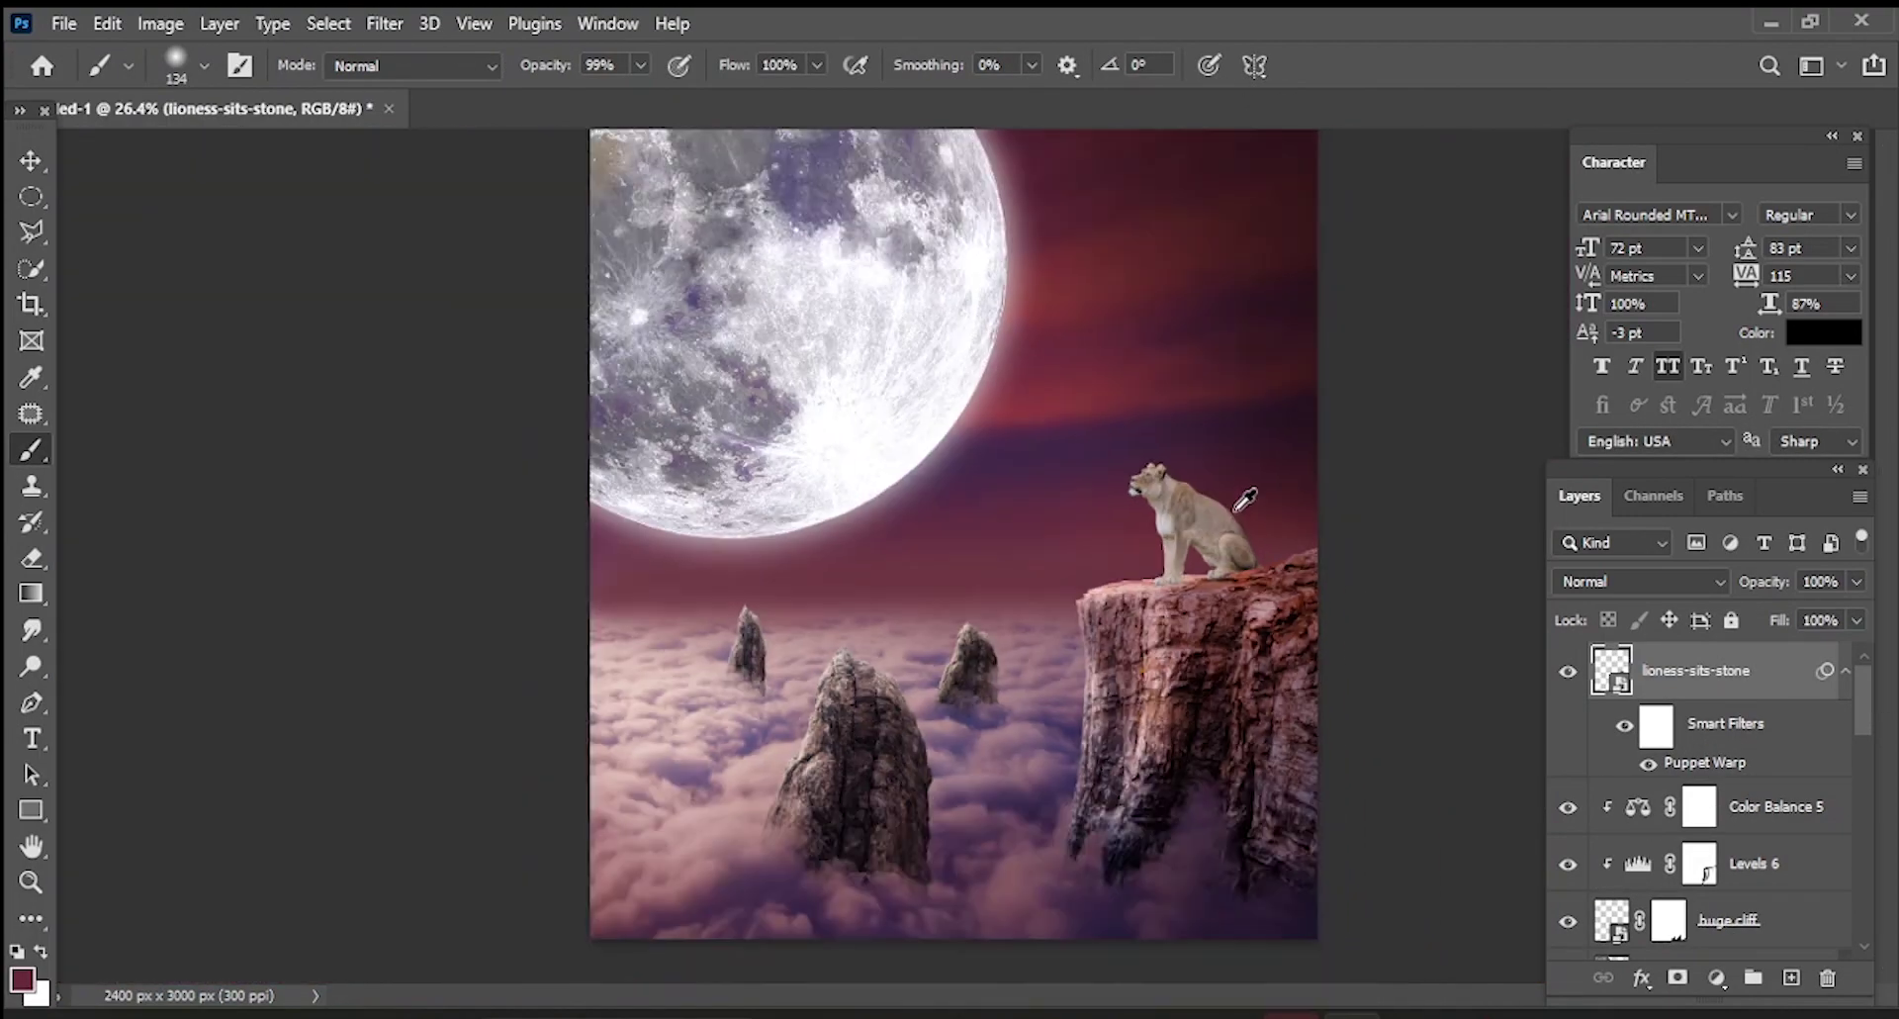
- Add a Levels layer for the lioness with midtones 0.75 and output white 170
scroll(1244, 499, "down", 2)
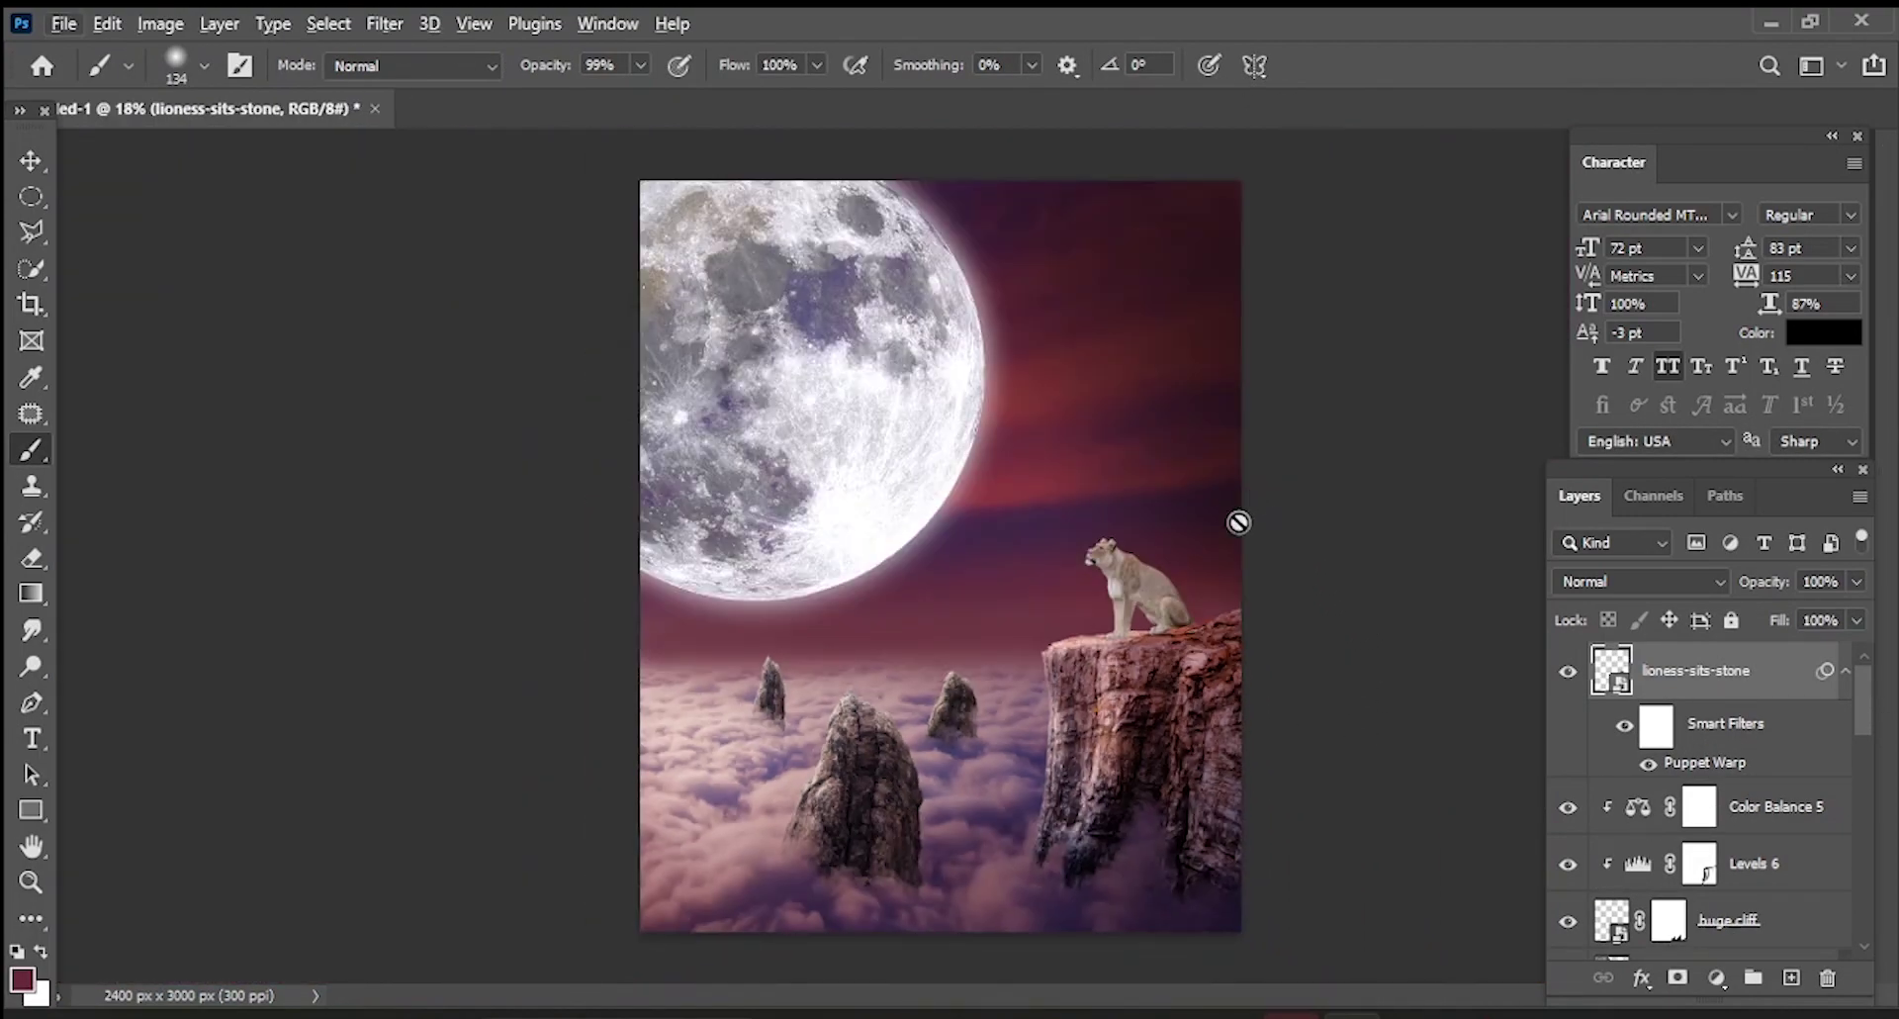
scroll(1231, 522, "up", 4)
scroll(1138, 544, "up", 4)
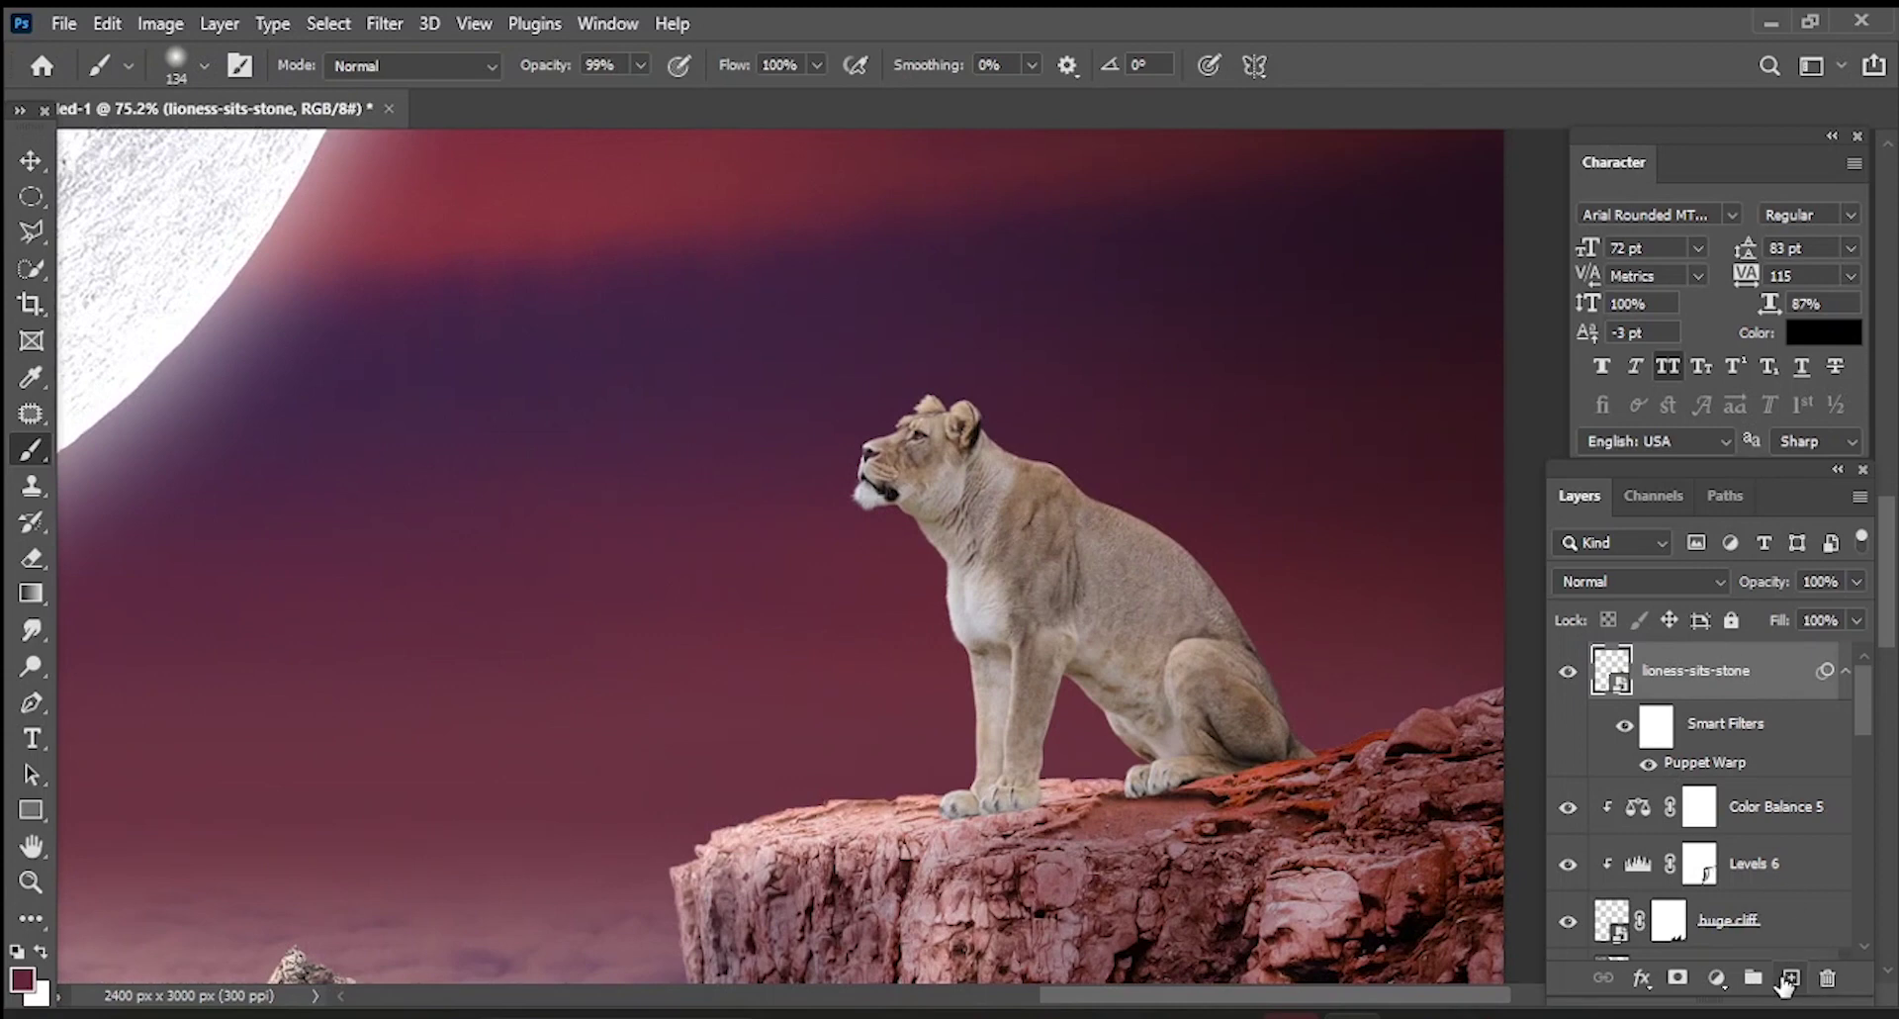
left_click(1717, 977)
left_click(1793, 620)
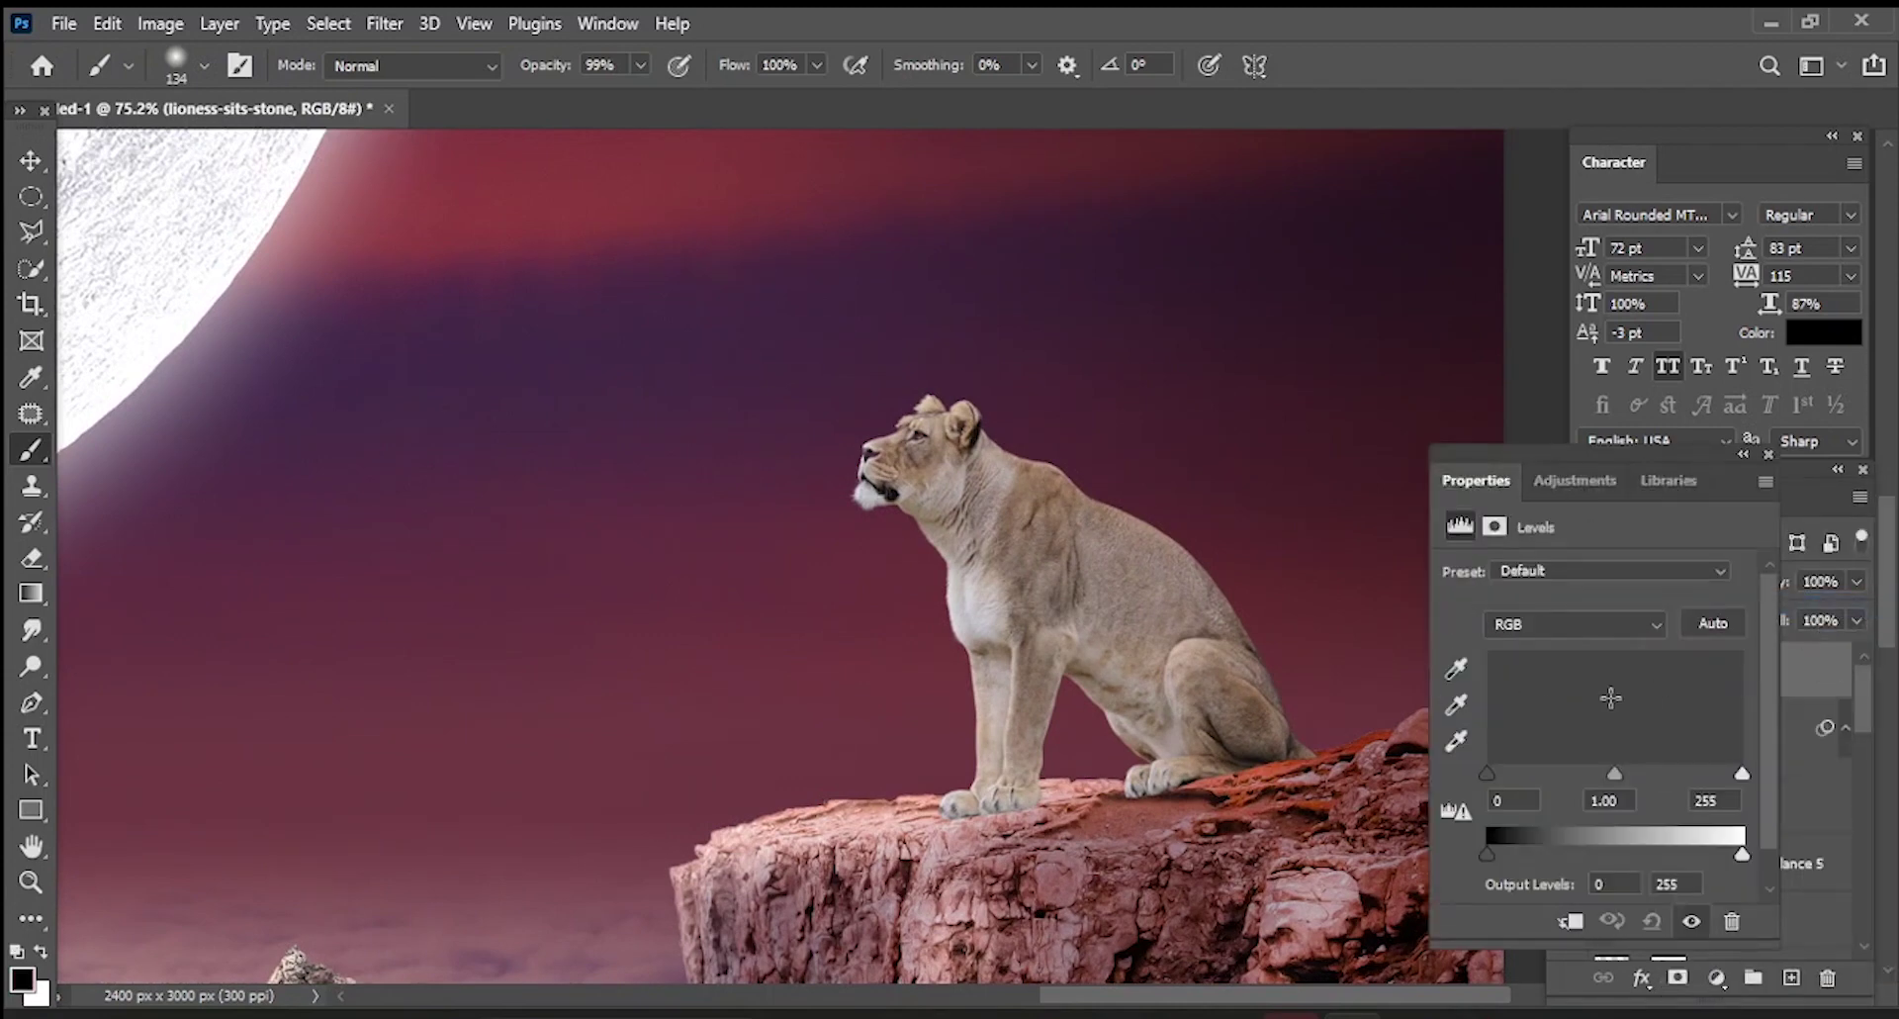
left_click_drag(1739, 854, 1675, 854)
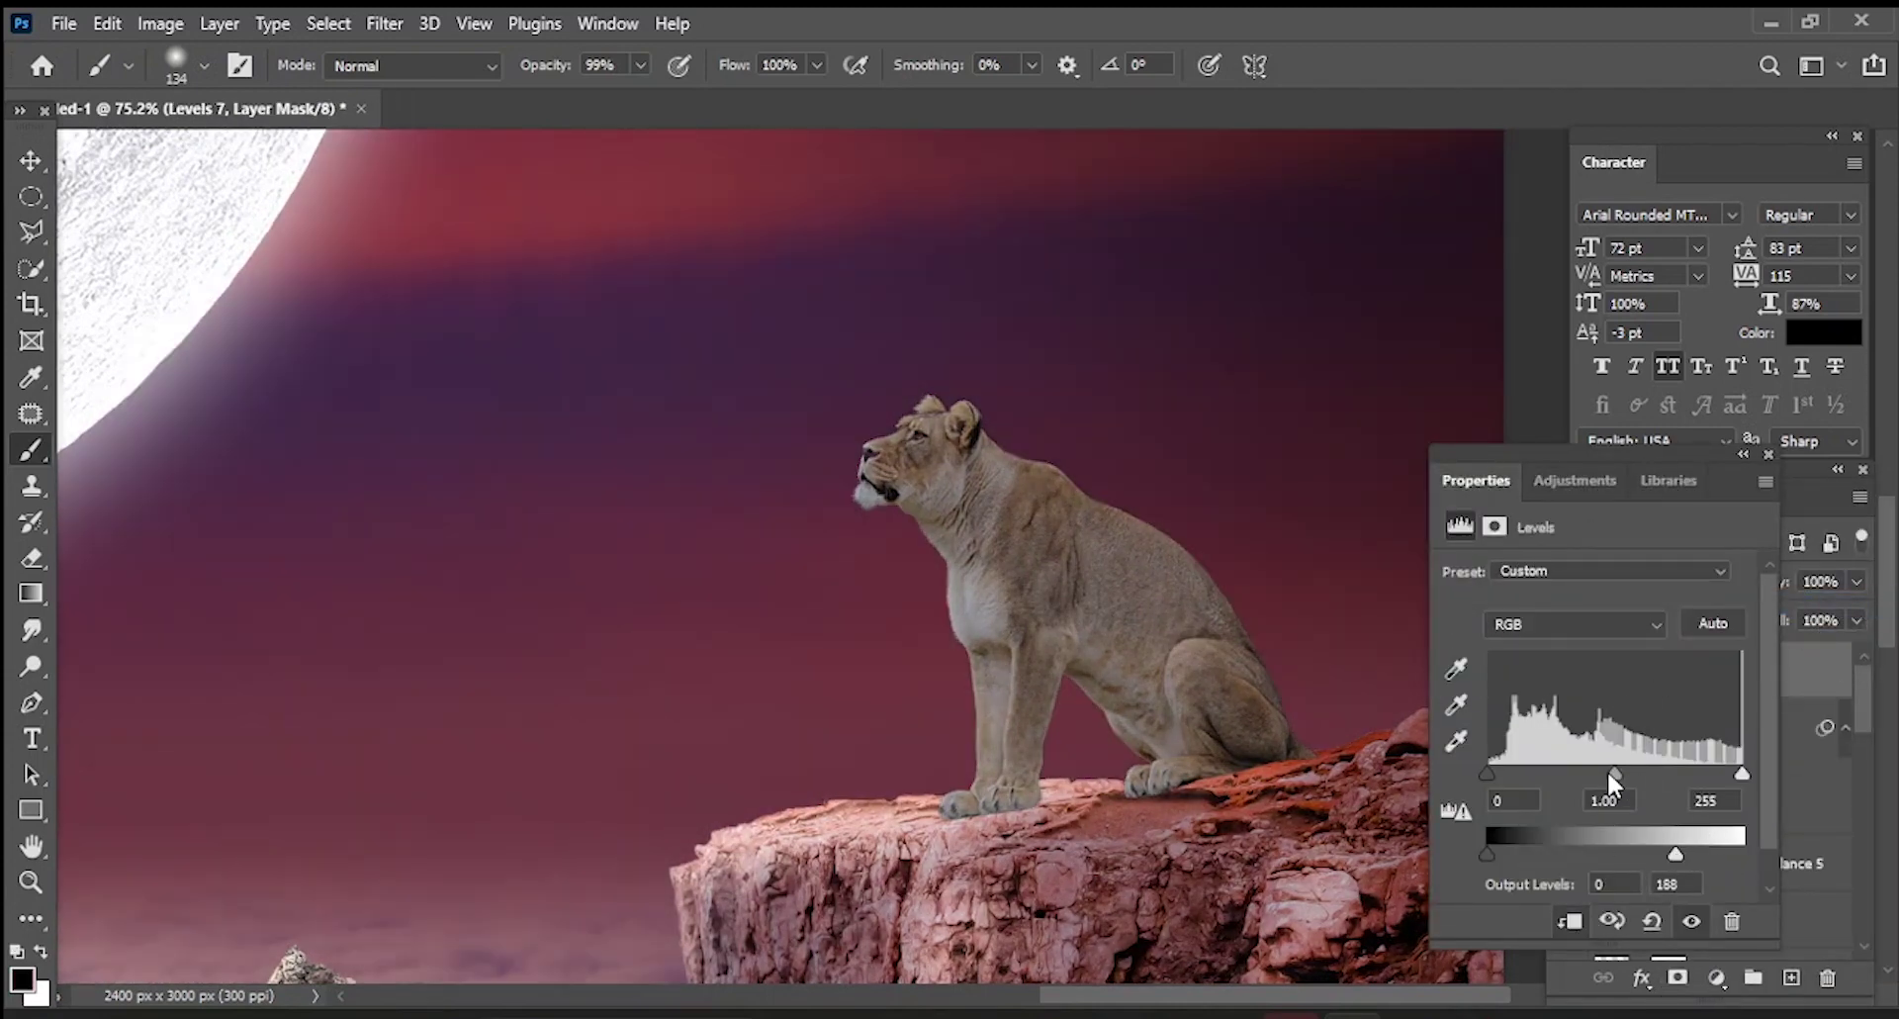
left_click_drag(1615, 772, 1639, 772)
left_click_drag(1676, 854, 1658, 854)
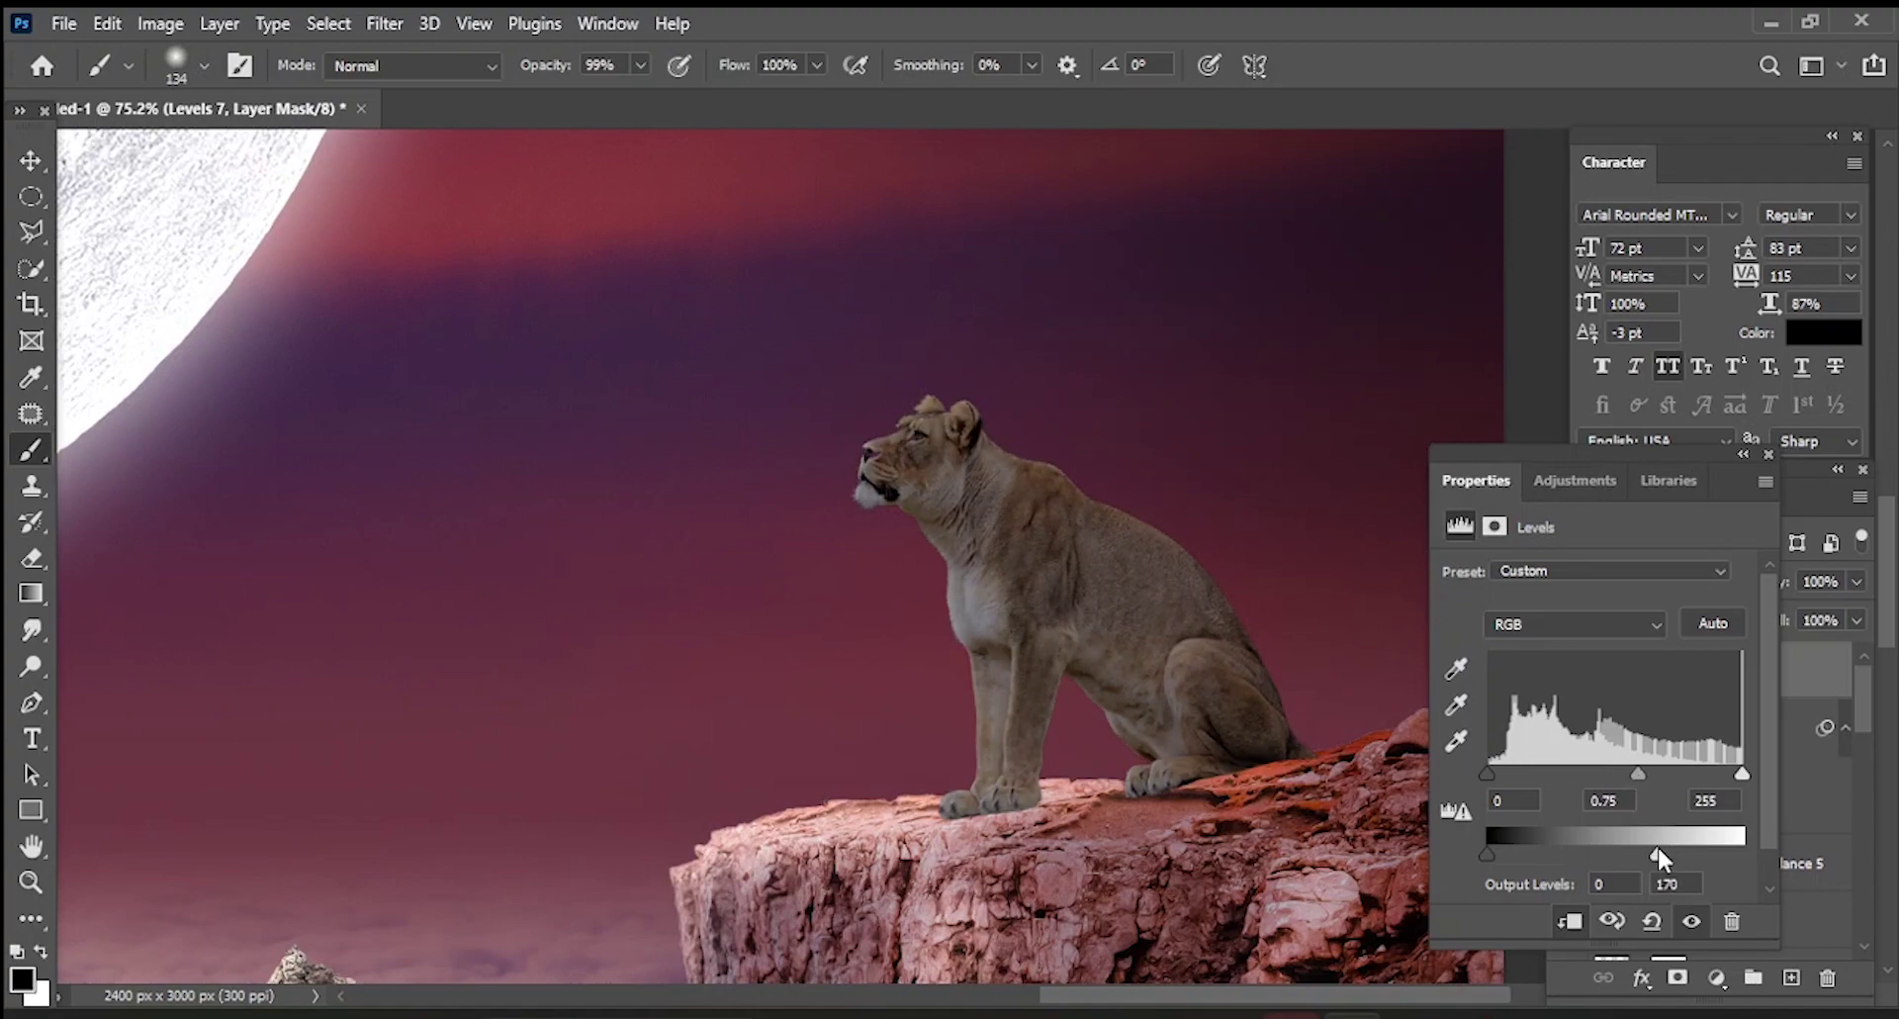
scroll(1333, 712, "down", 3)
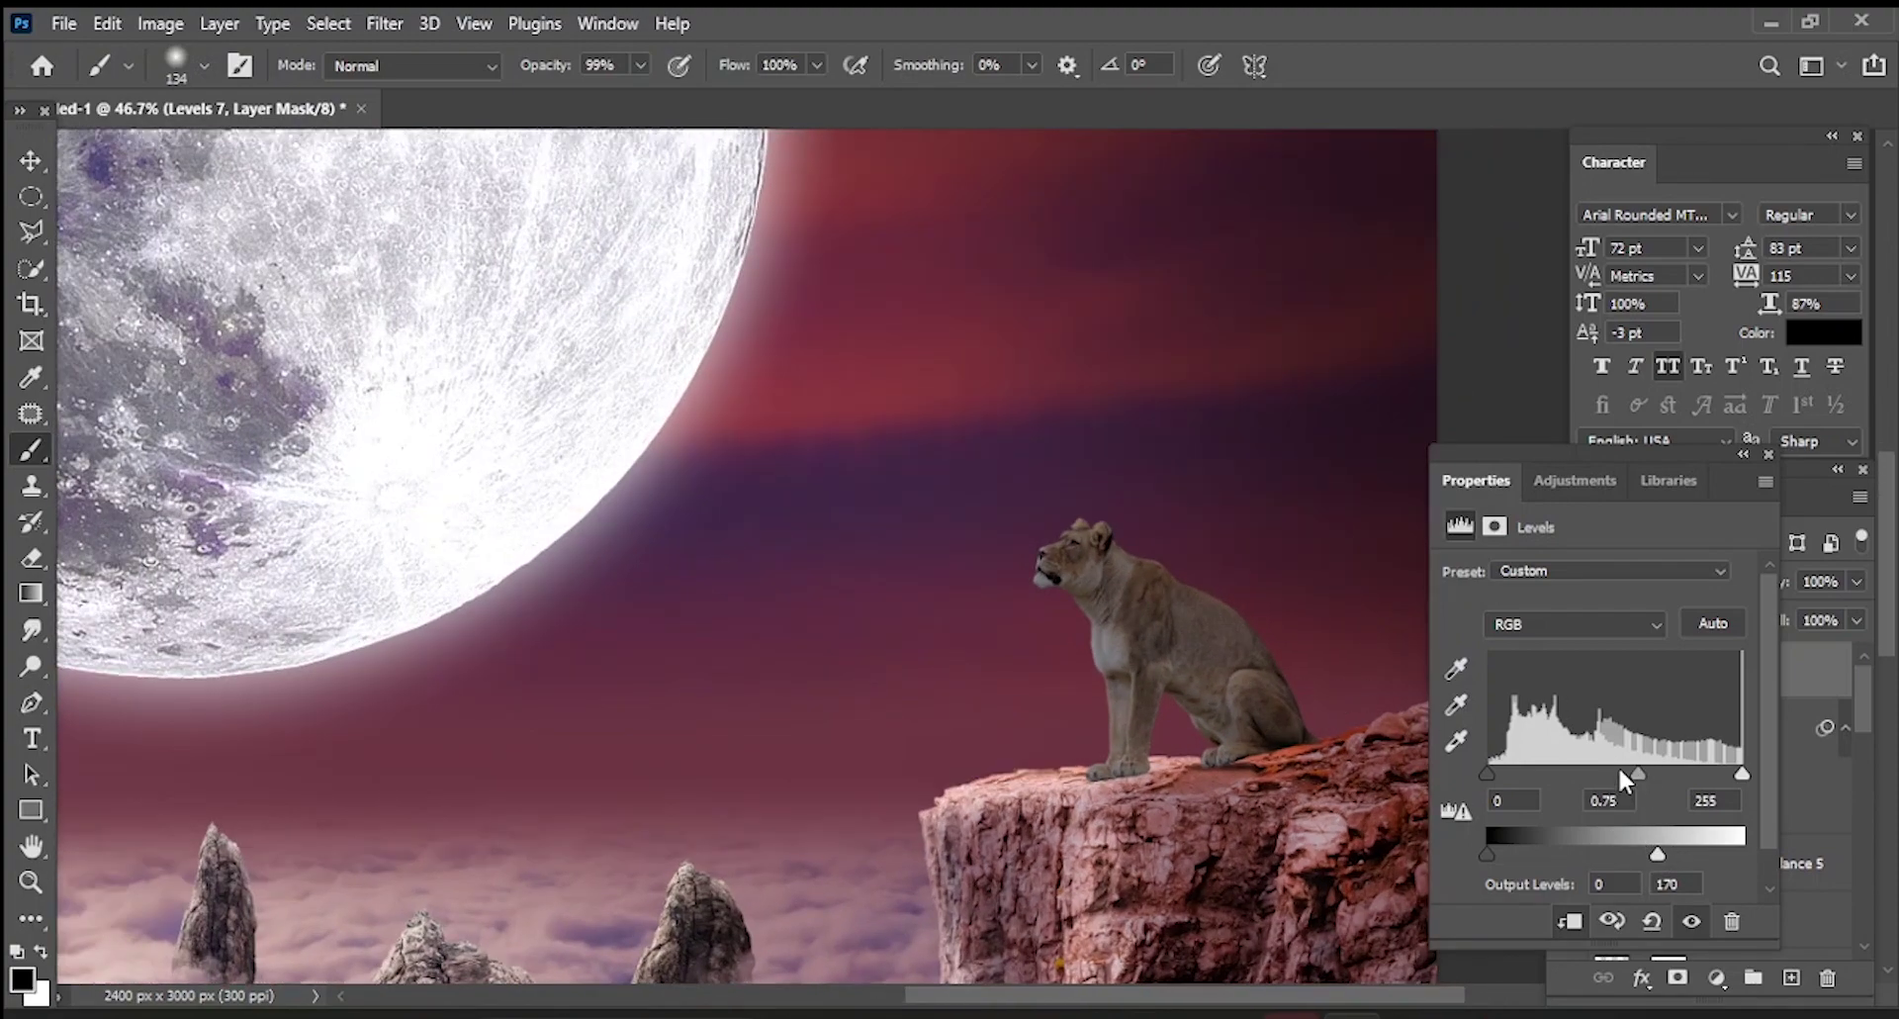
- Raise the Red channel's output black to 44 and close the Levels settings
left_click(1628, 620)
left_click(1573, 648)
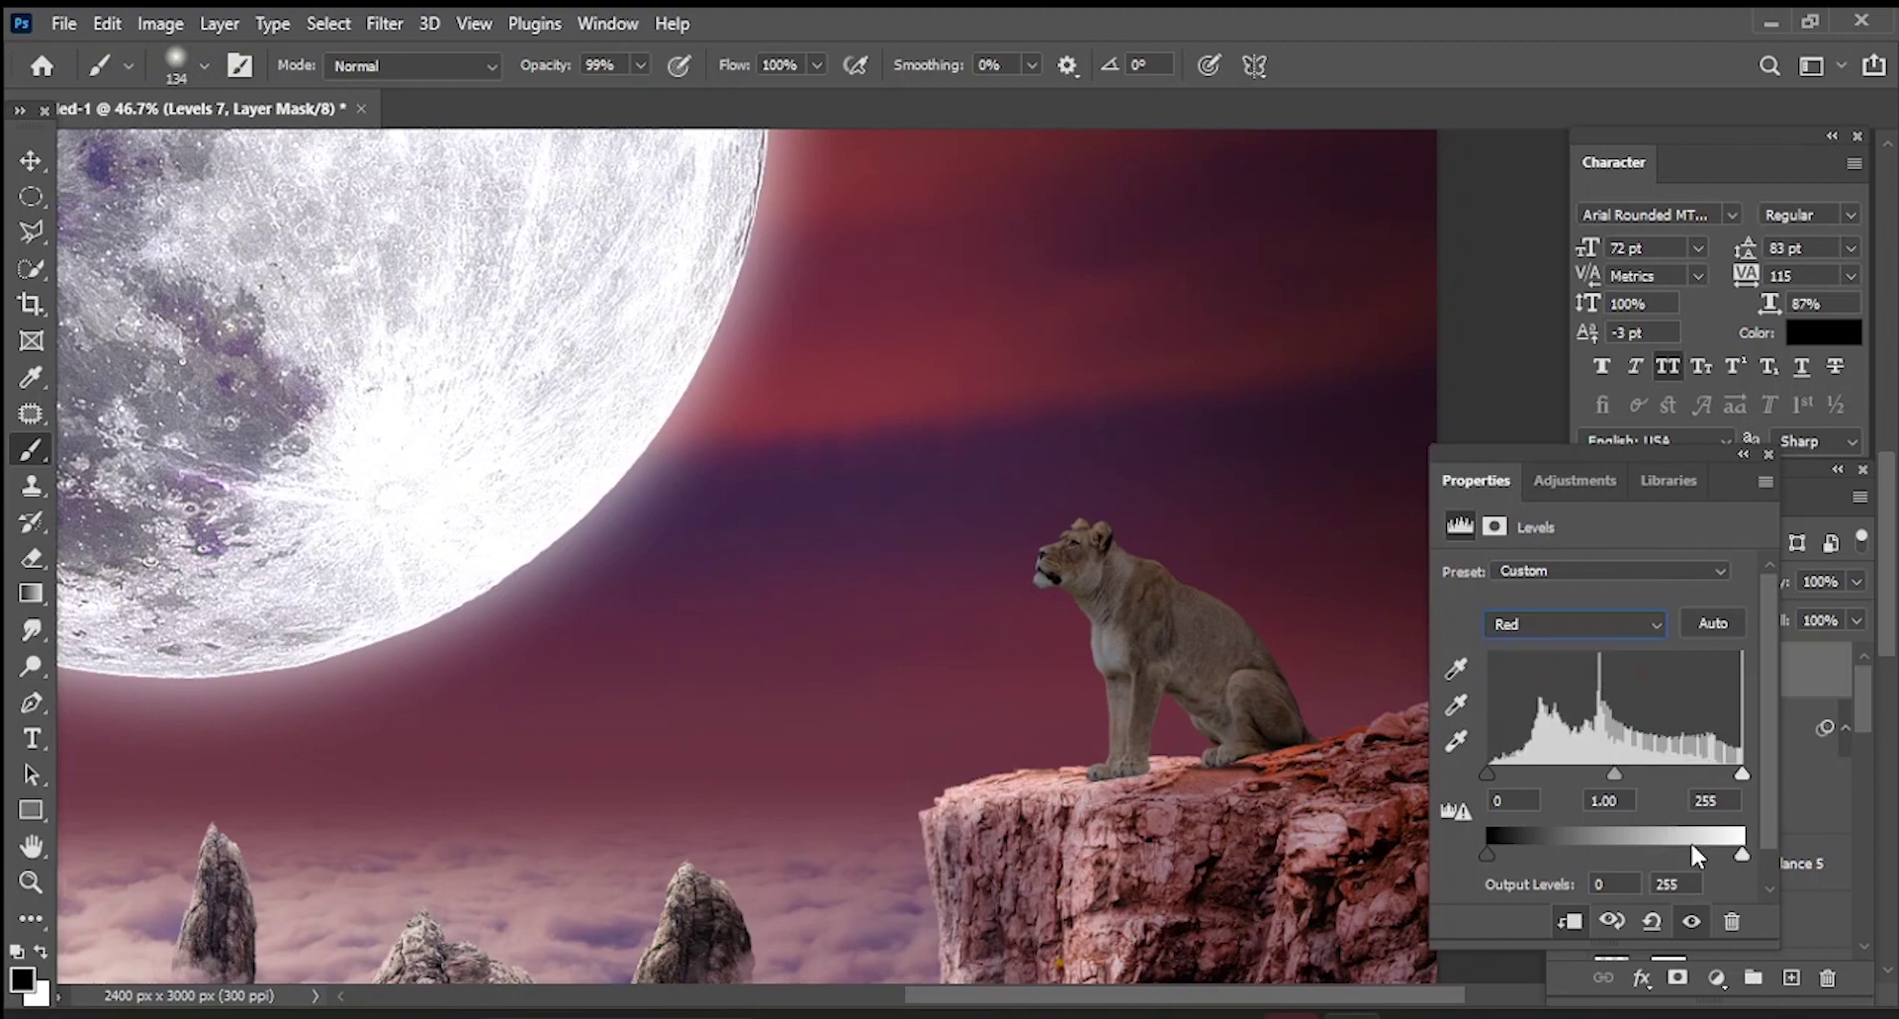
left_click_drag(1487, 854, 1511, 851)
left_click(1768, 453)
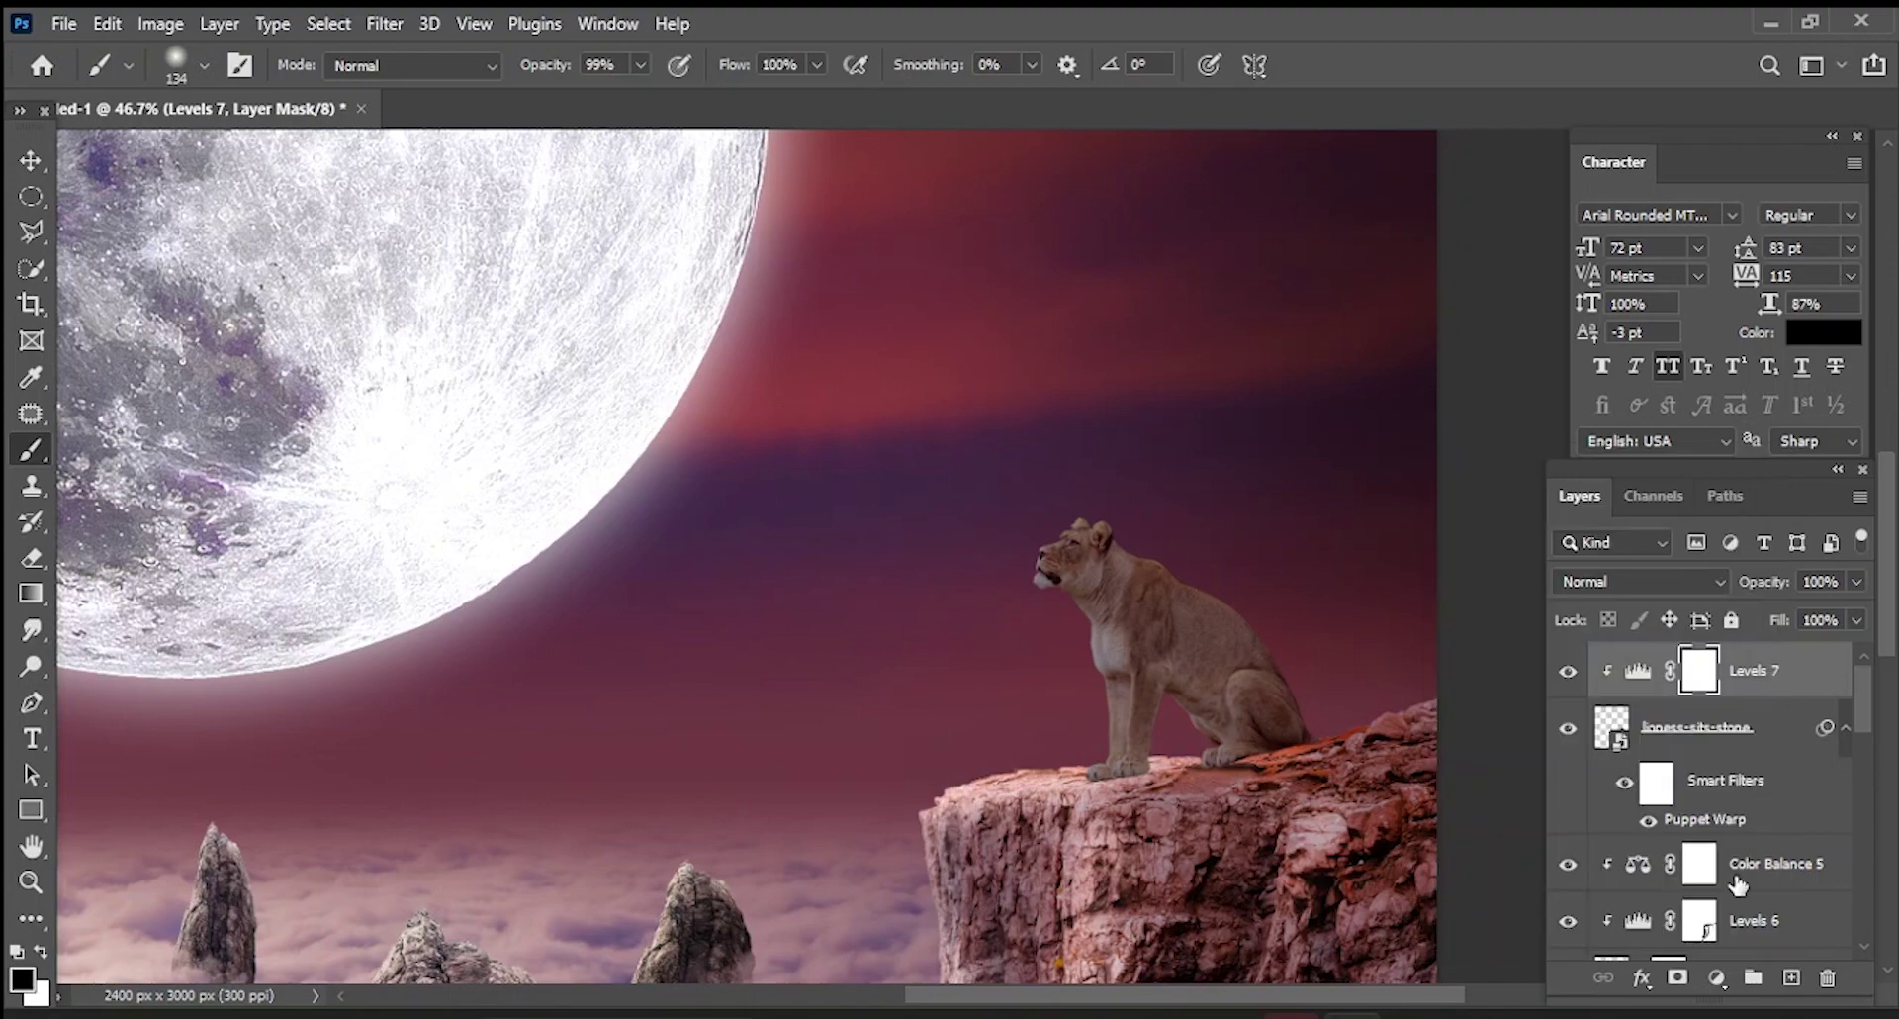
- Add a darkening Levels layer above the lioness with lowered output white and an inverted black mask
left_click(1596, 740)
left_click(1716, 977)
left_click(1642, 595)
mouse_move(1744, 854)
left_mouse_down()
mouse_move(1579, 875)
mouse_move(1593, 859)
left_mouse_up()
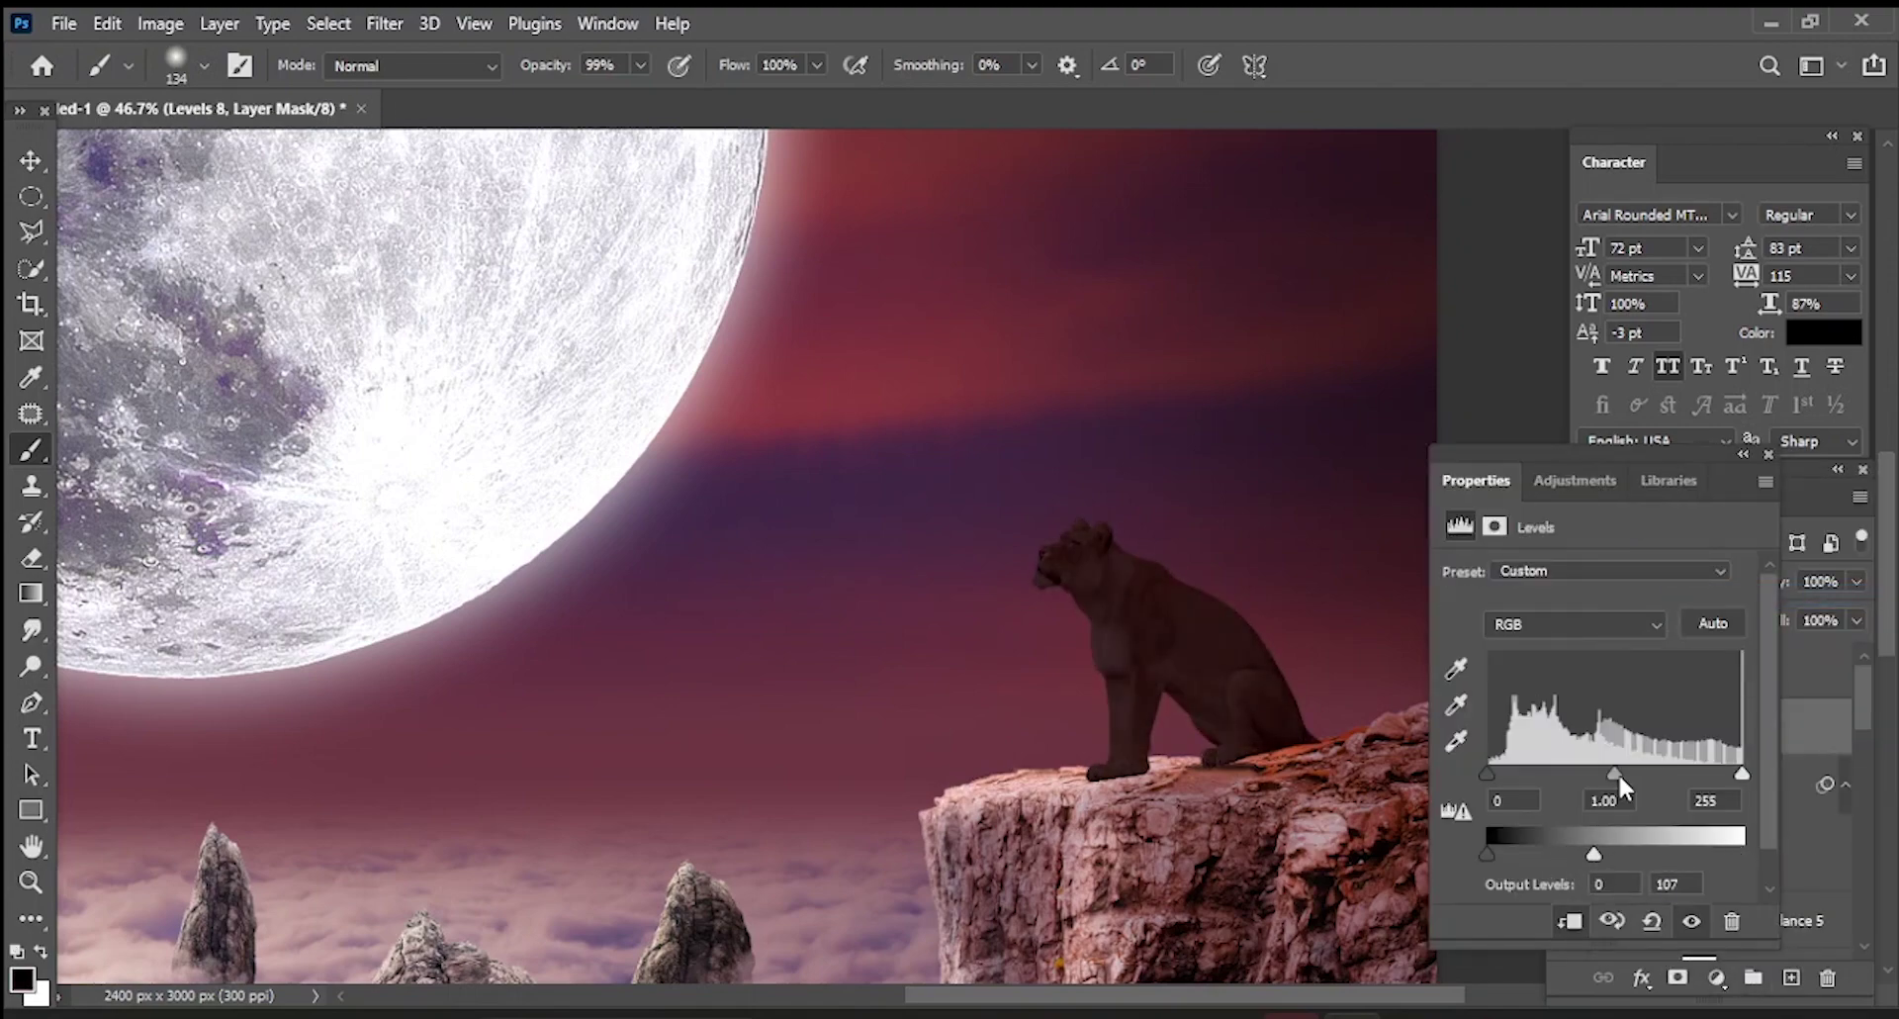
left_click(1769, 454)
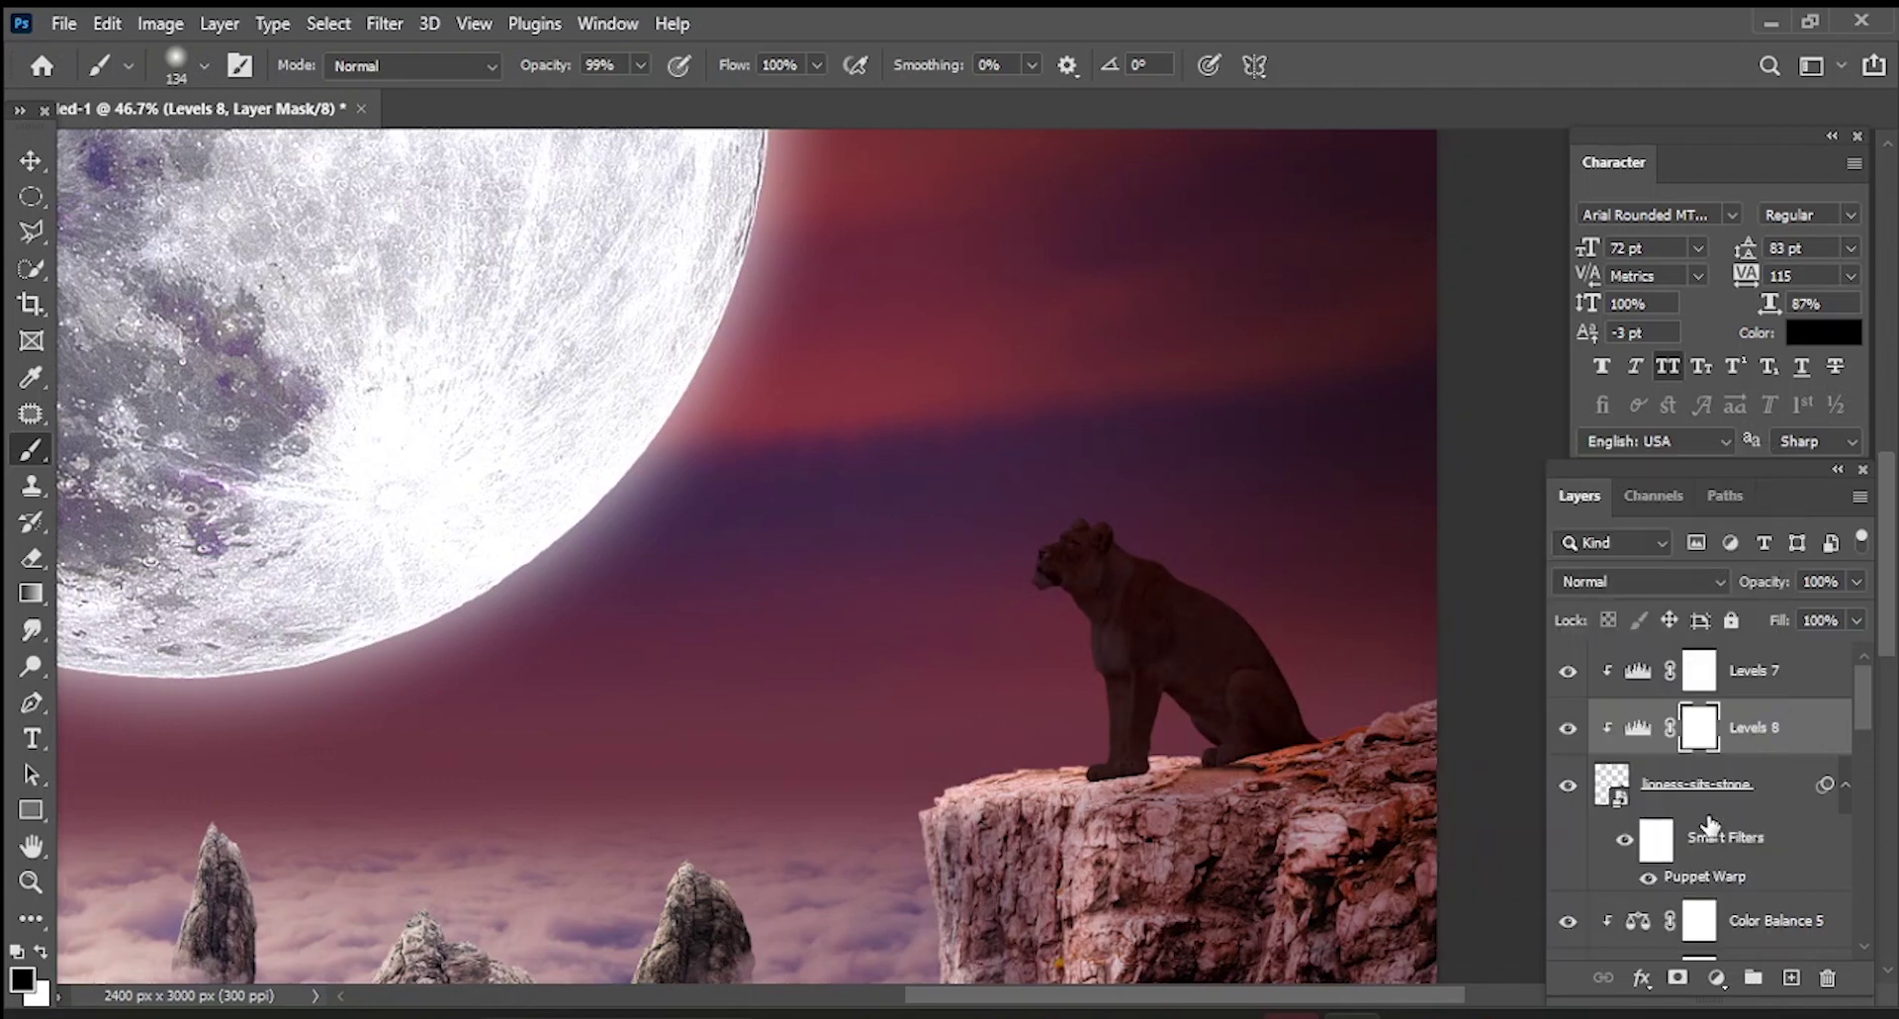
key("ctrl+i")
- Paint white at 16% flow to reveal shadow on the lioness's back and haunch
left_click_drag(1144, 555, 1175, 554)
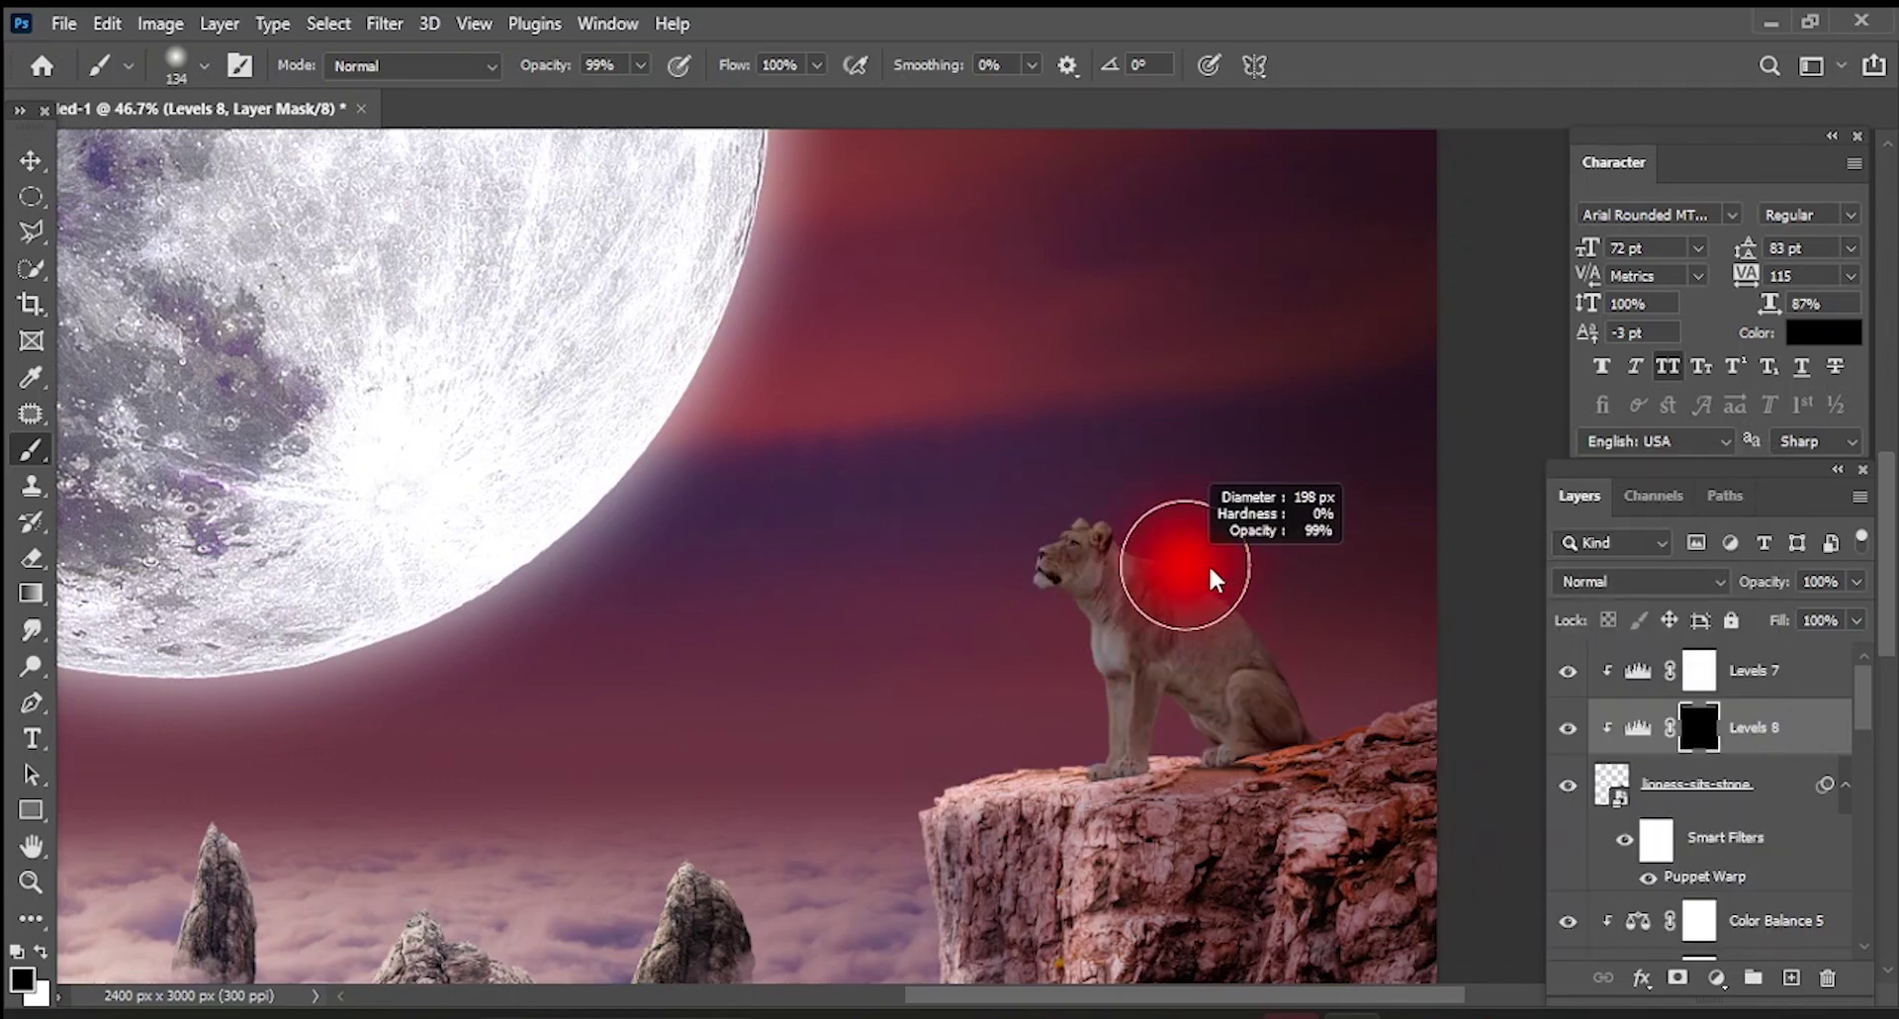
left_click(817, 65)
left_click(1158, 480)
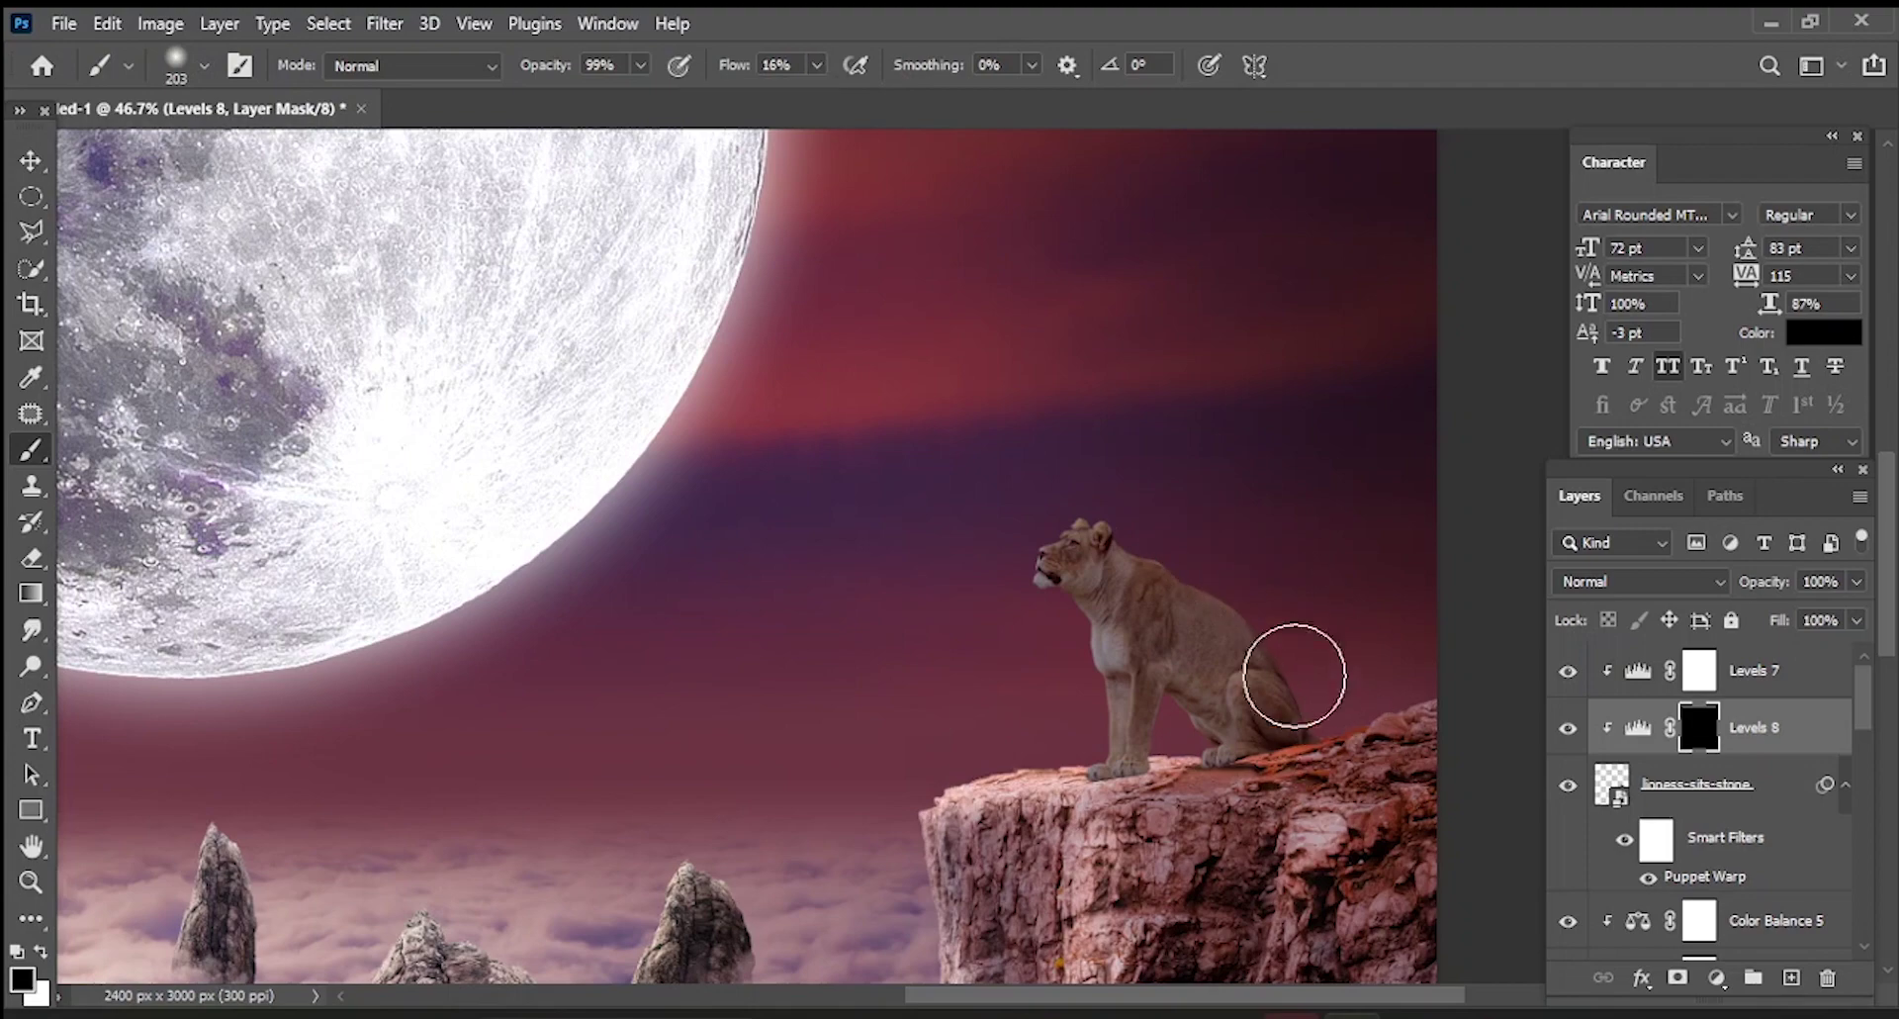
key("x")
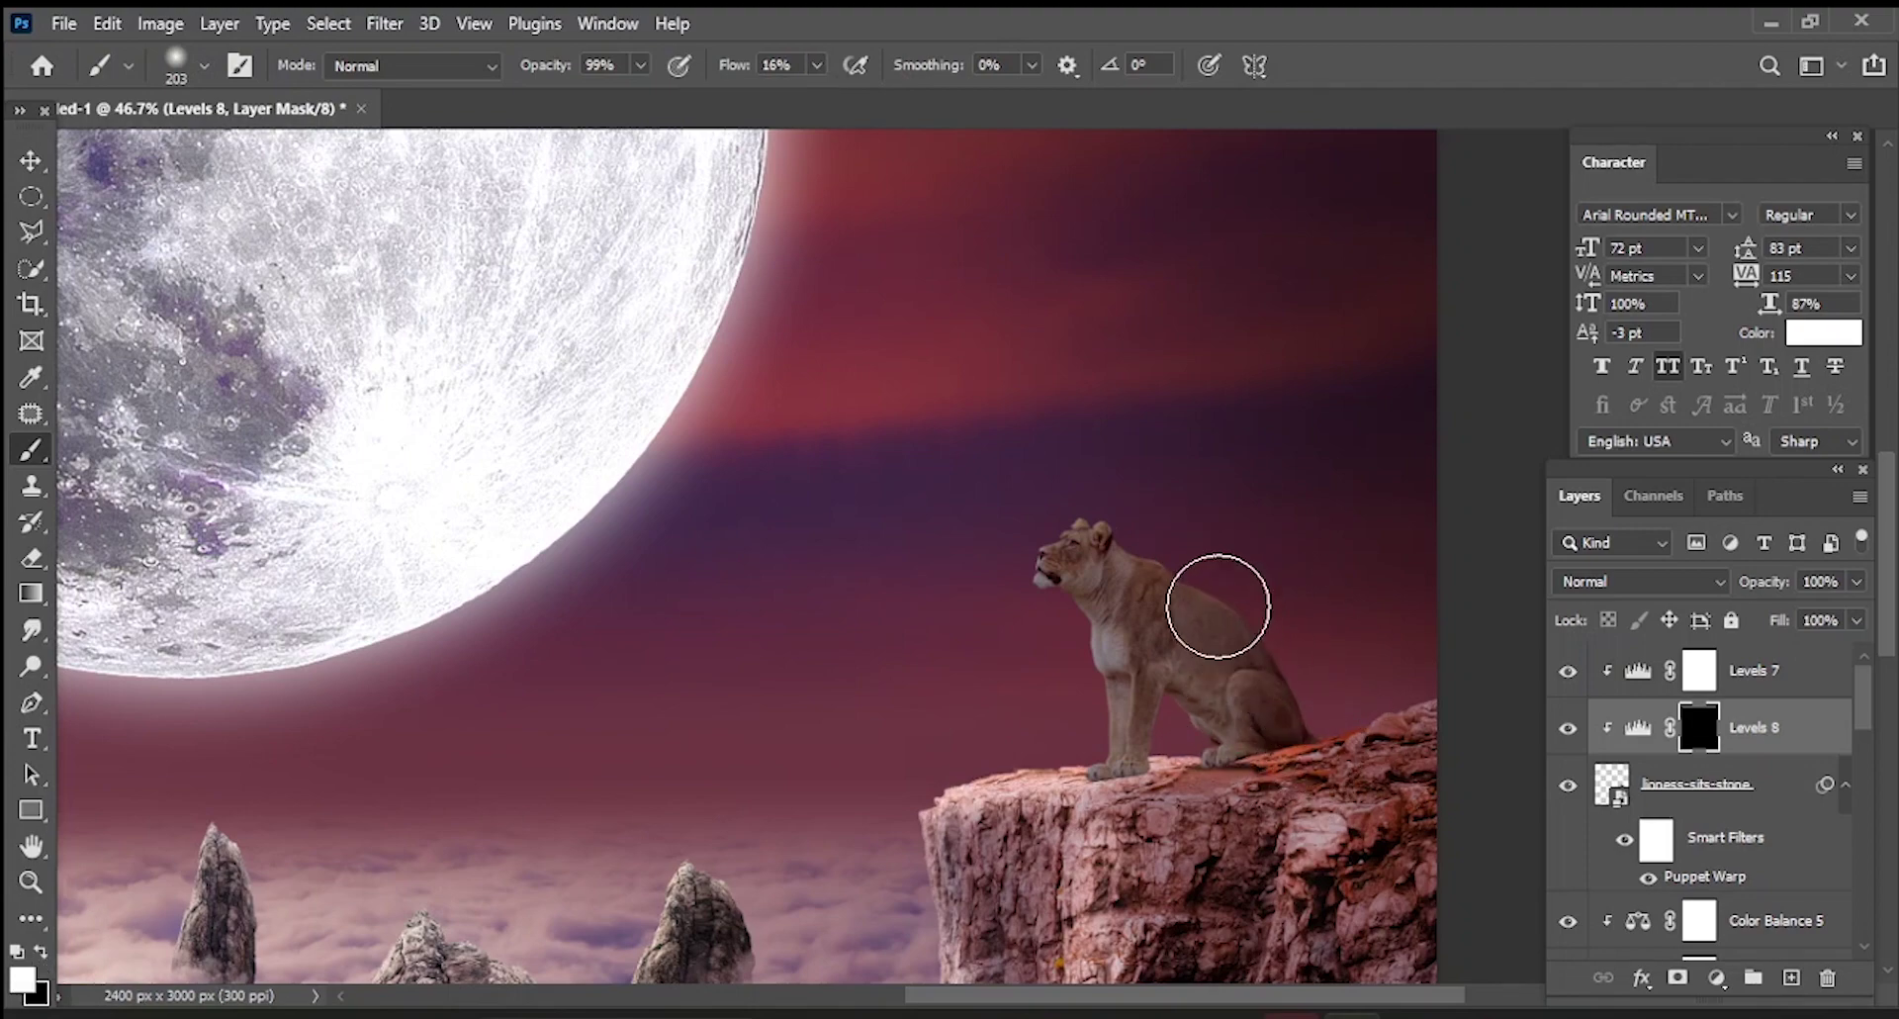
scroll(1216, 606, "up", 5)
left_click_drag(1081, 670, 969, 682)
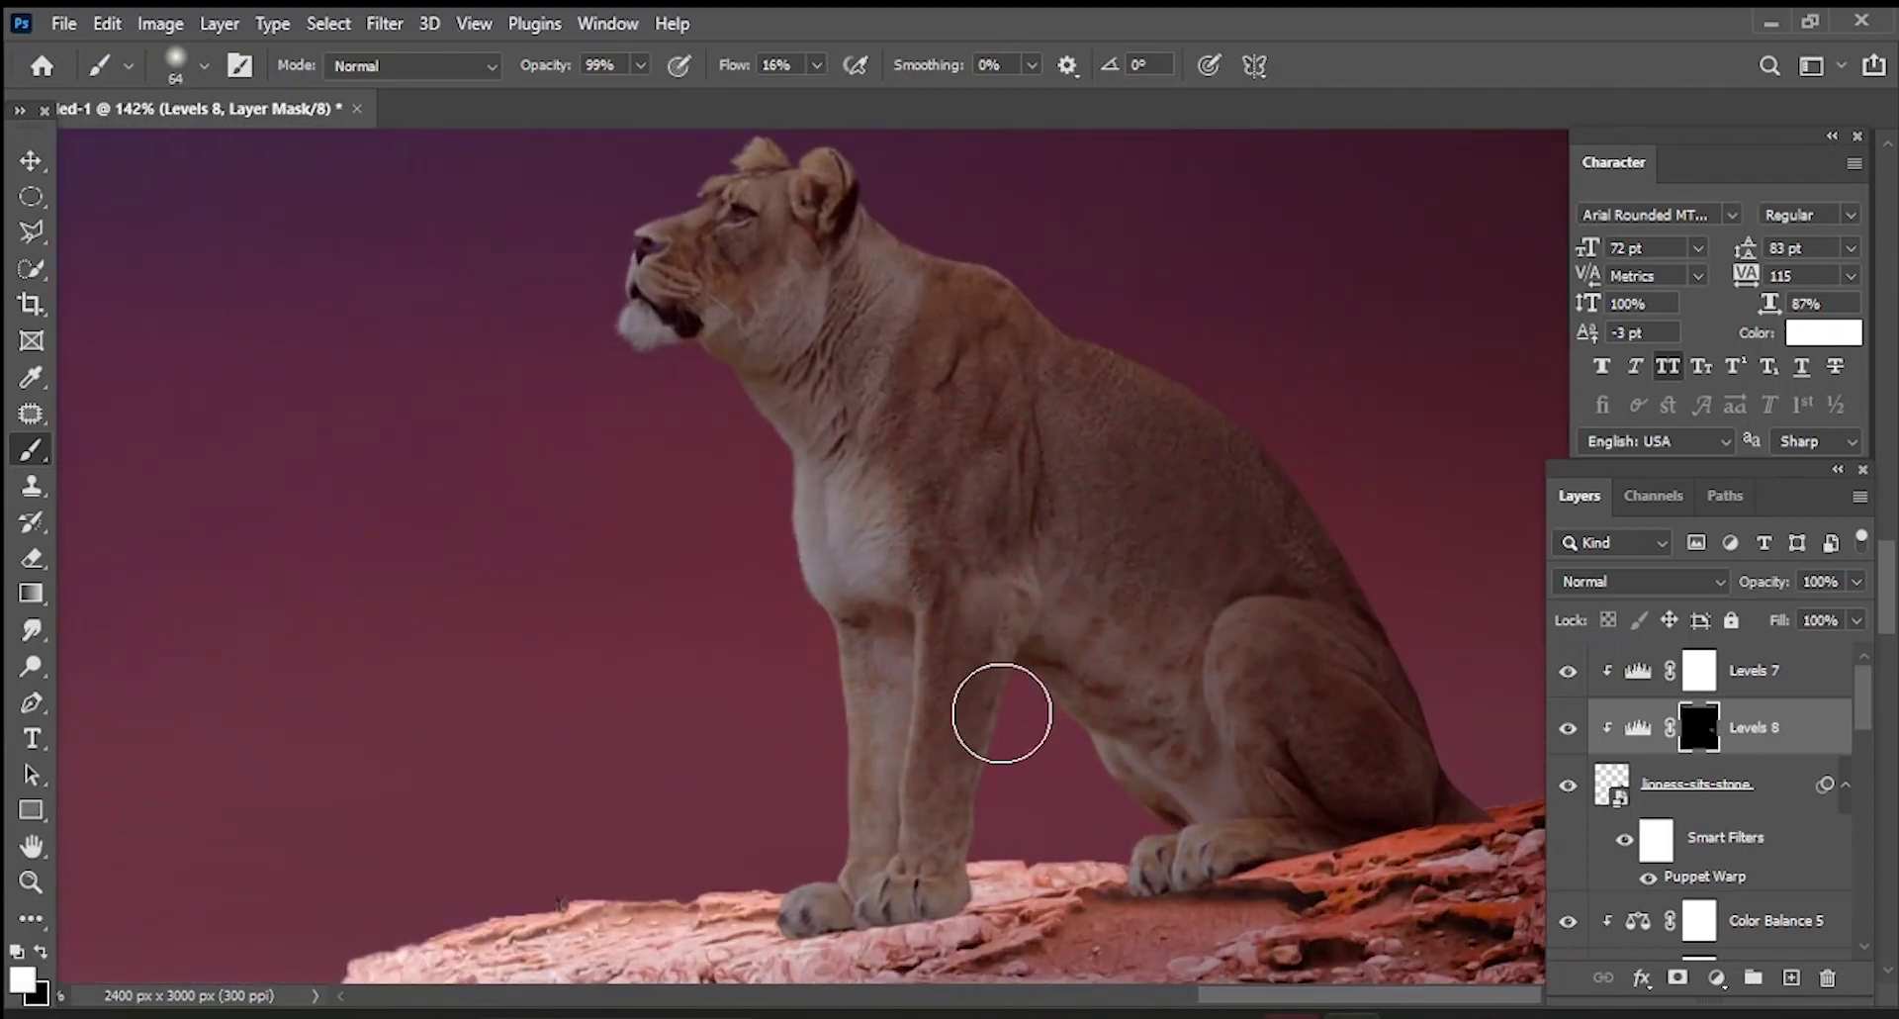
left_click_drag(1211, 679, 900, 399)
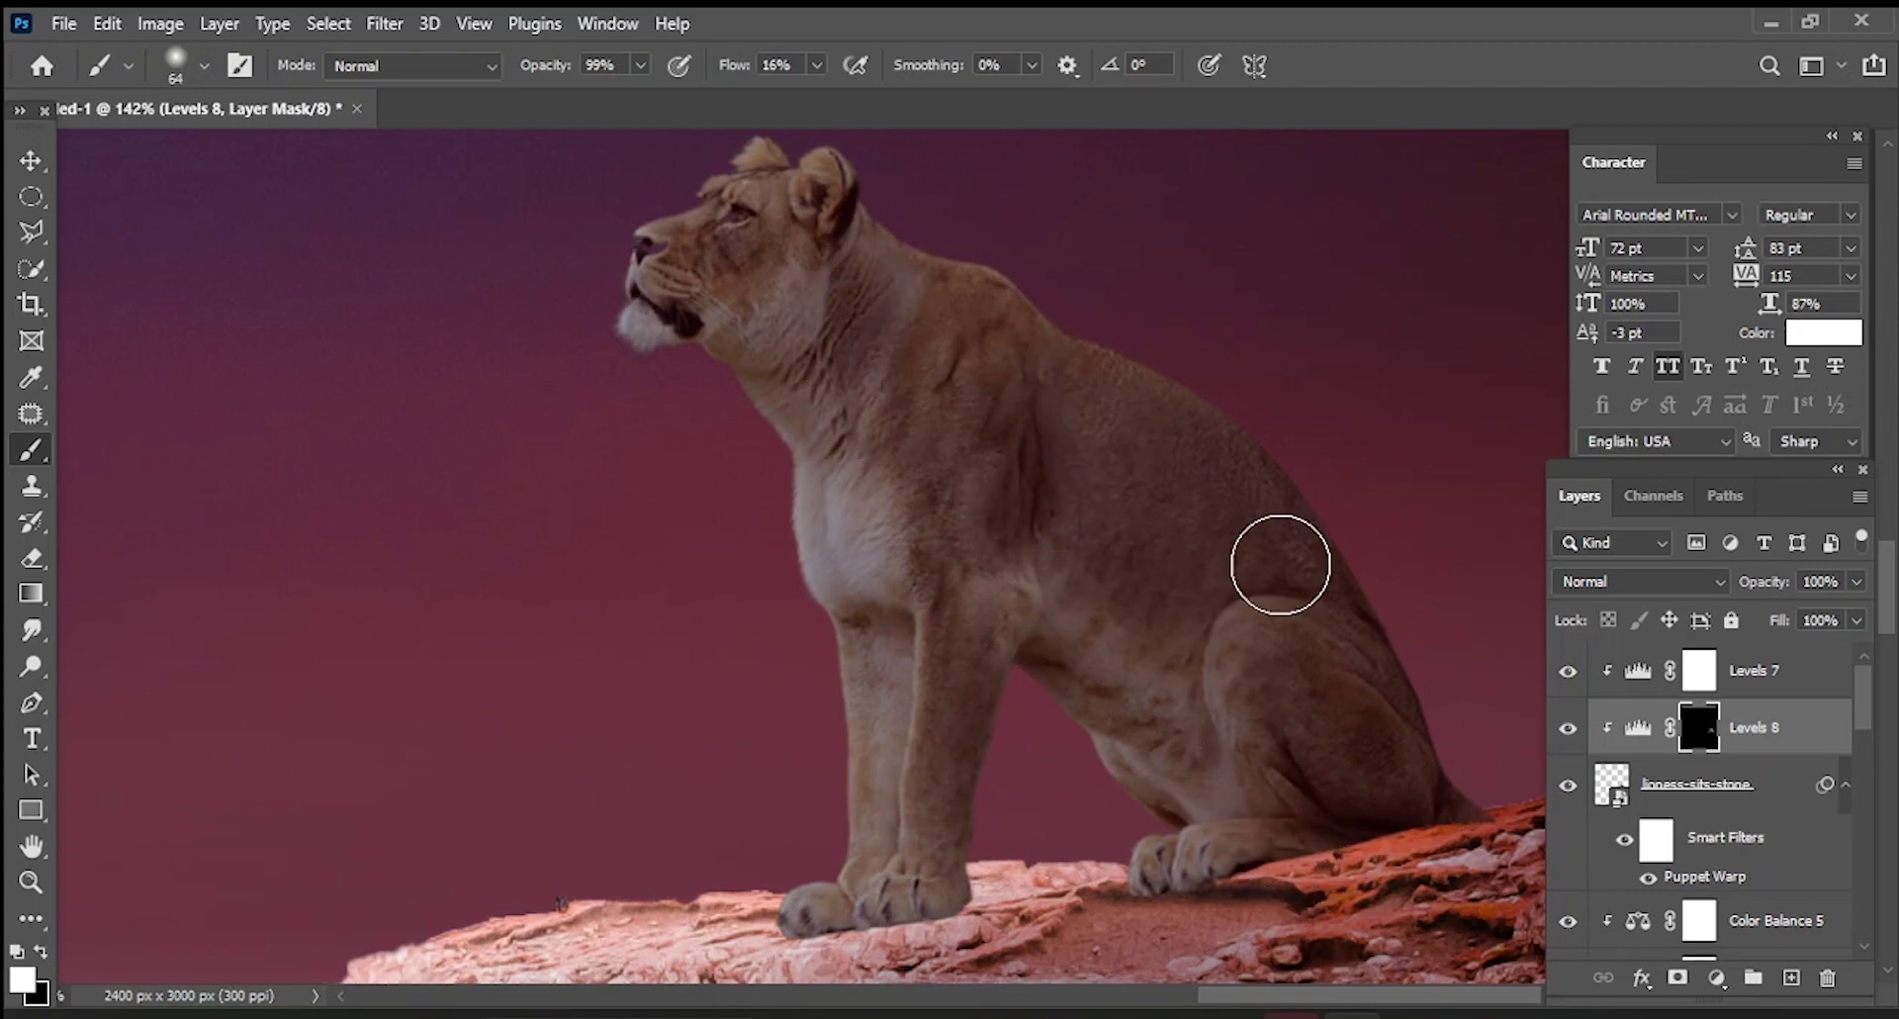
scroll(1386, 606, "down", 4)
left_click_drag(1386, 606, 1399, 530)
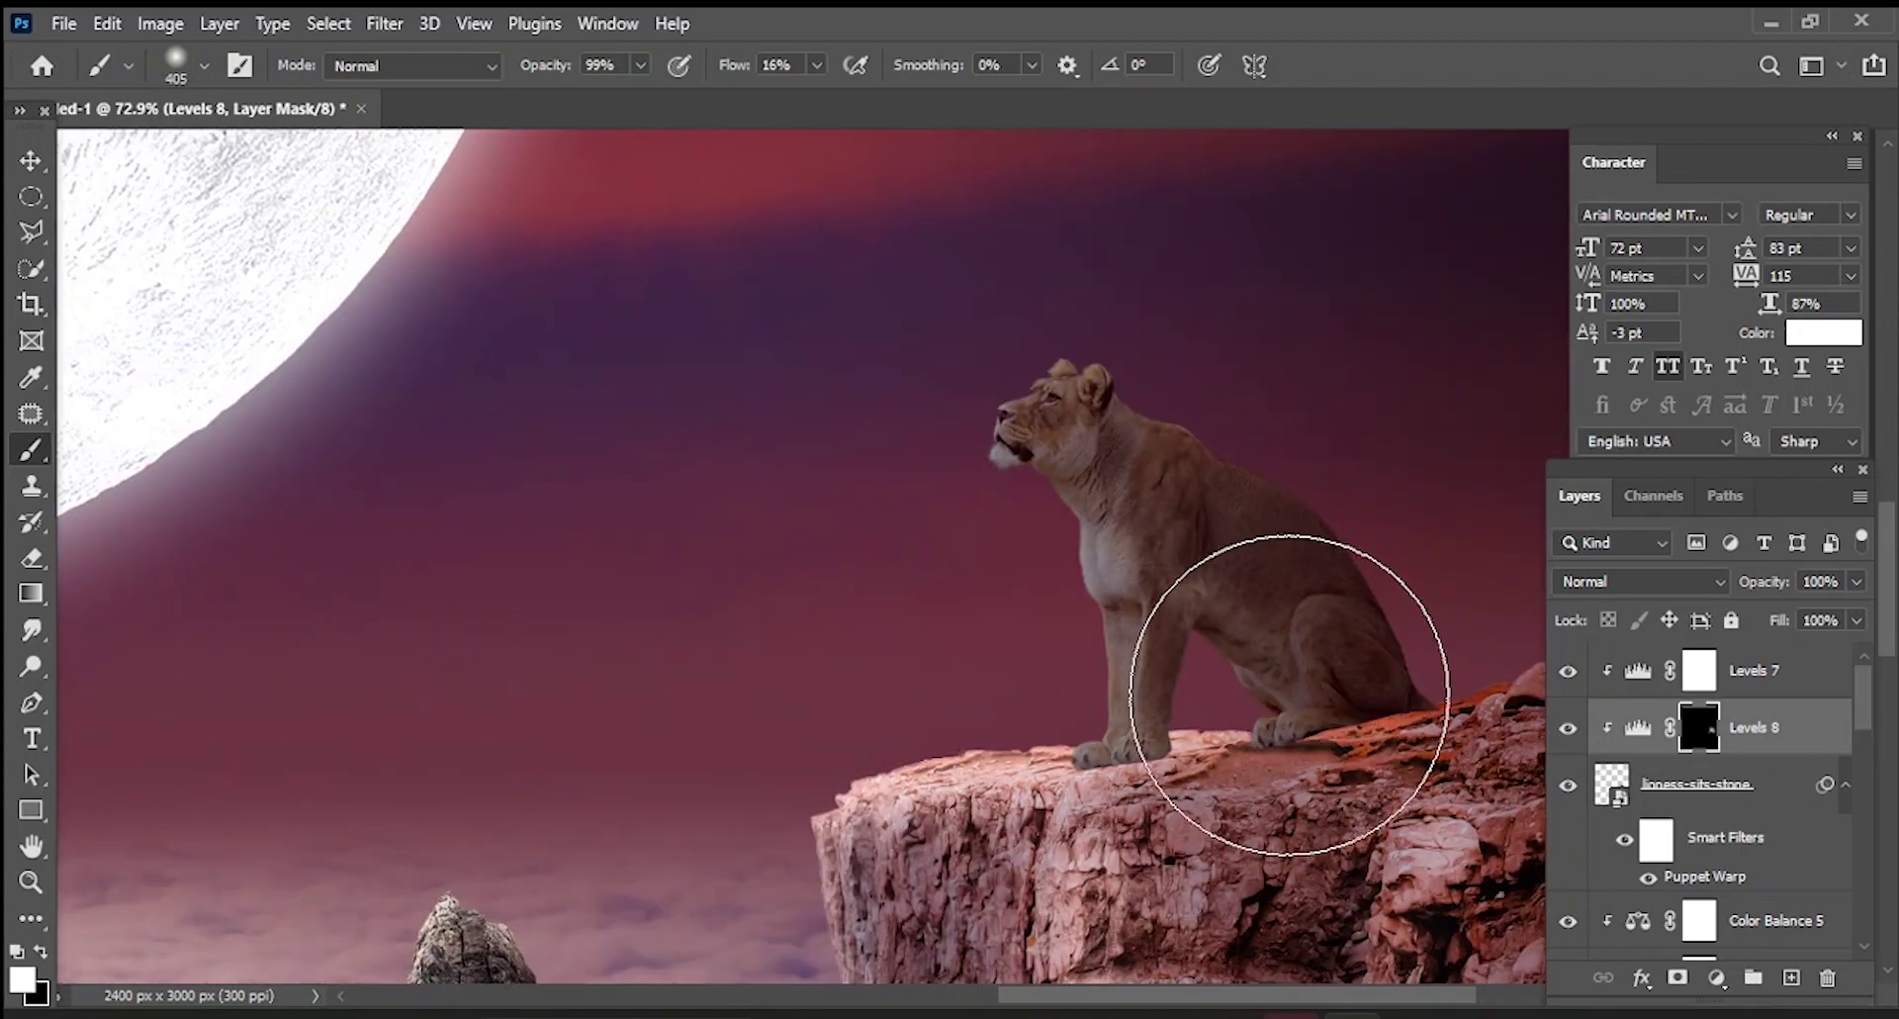
scroll(1321, 643, "down", 3)
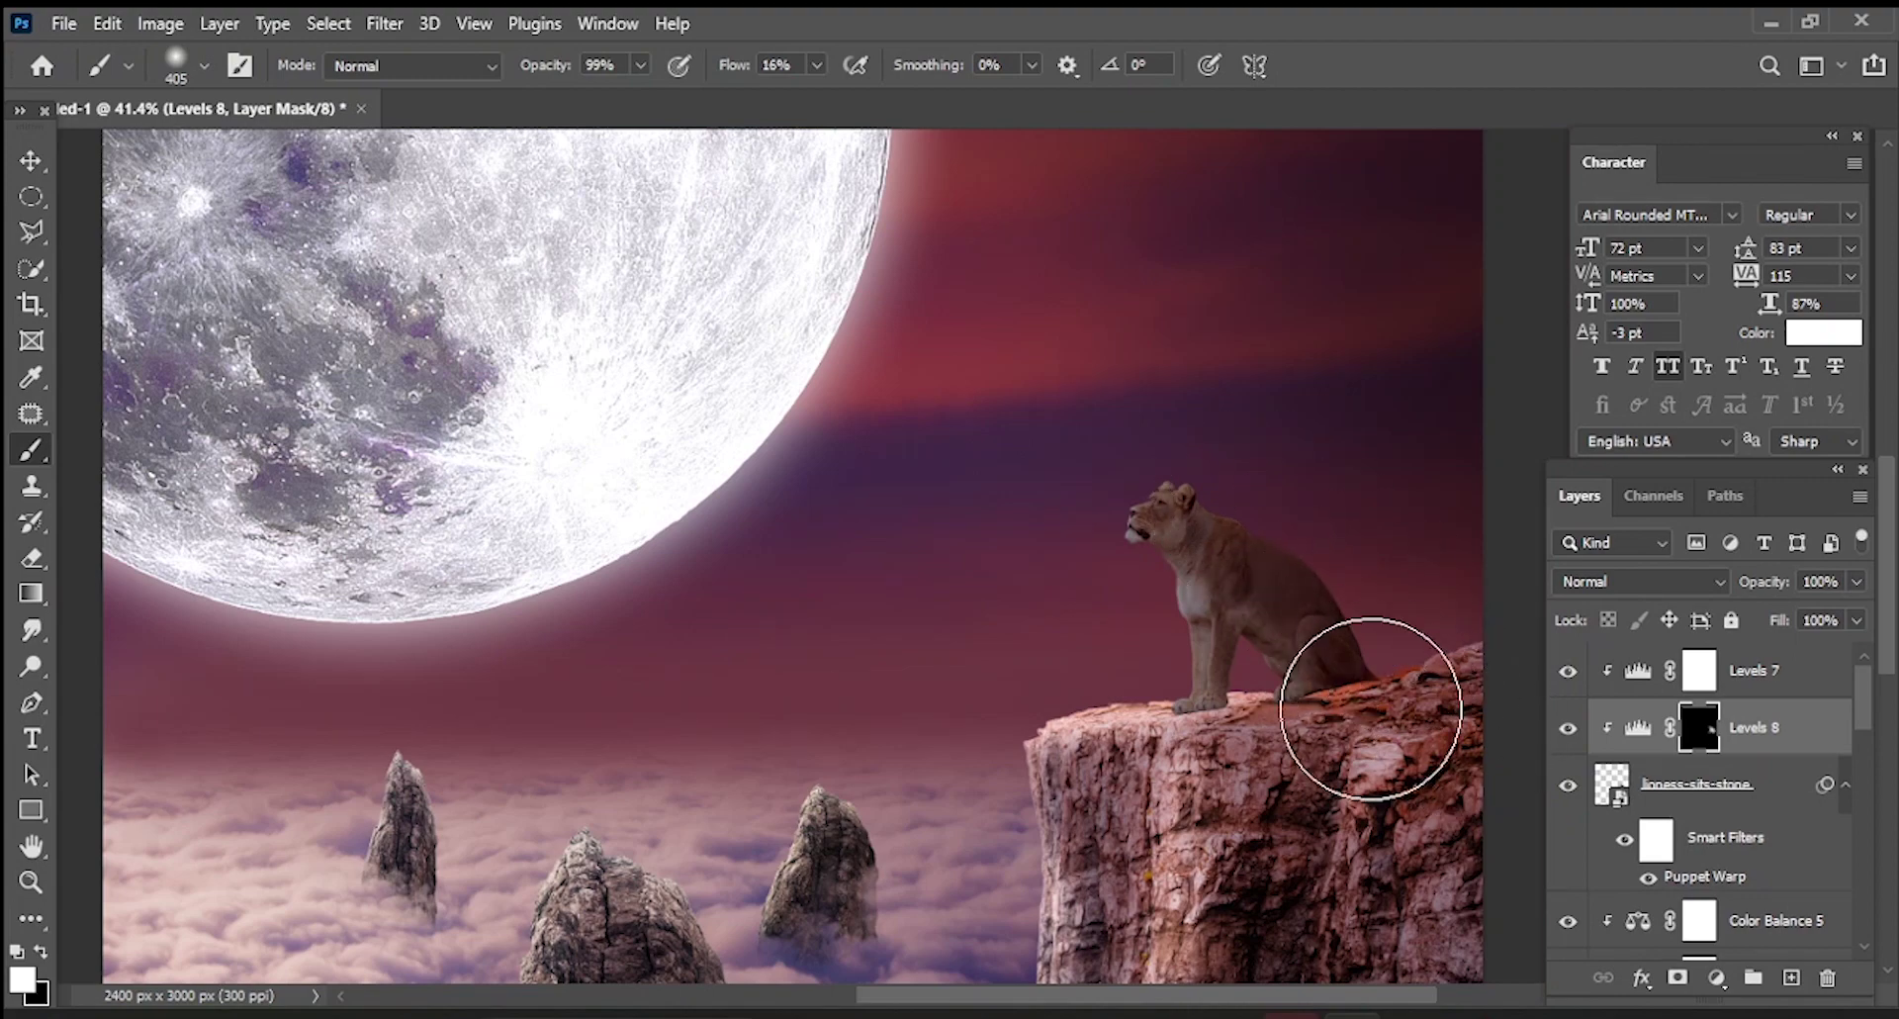
scroll(1366, 708, "down", 3)
scroll(1160, 591, "up", 2)
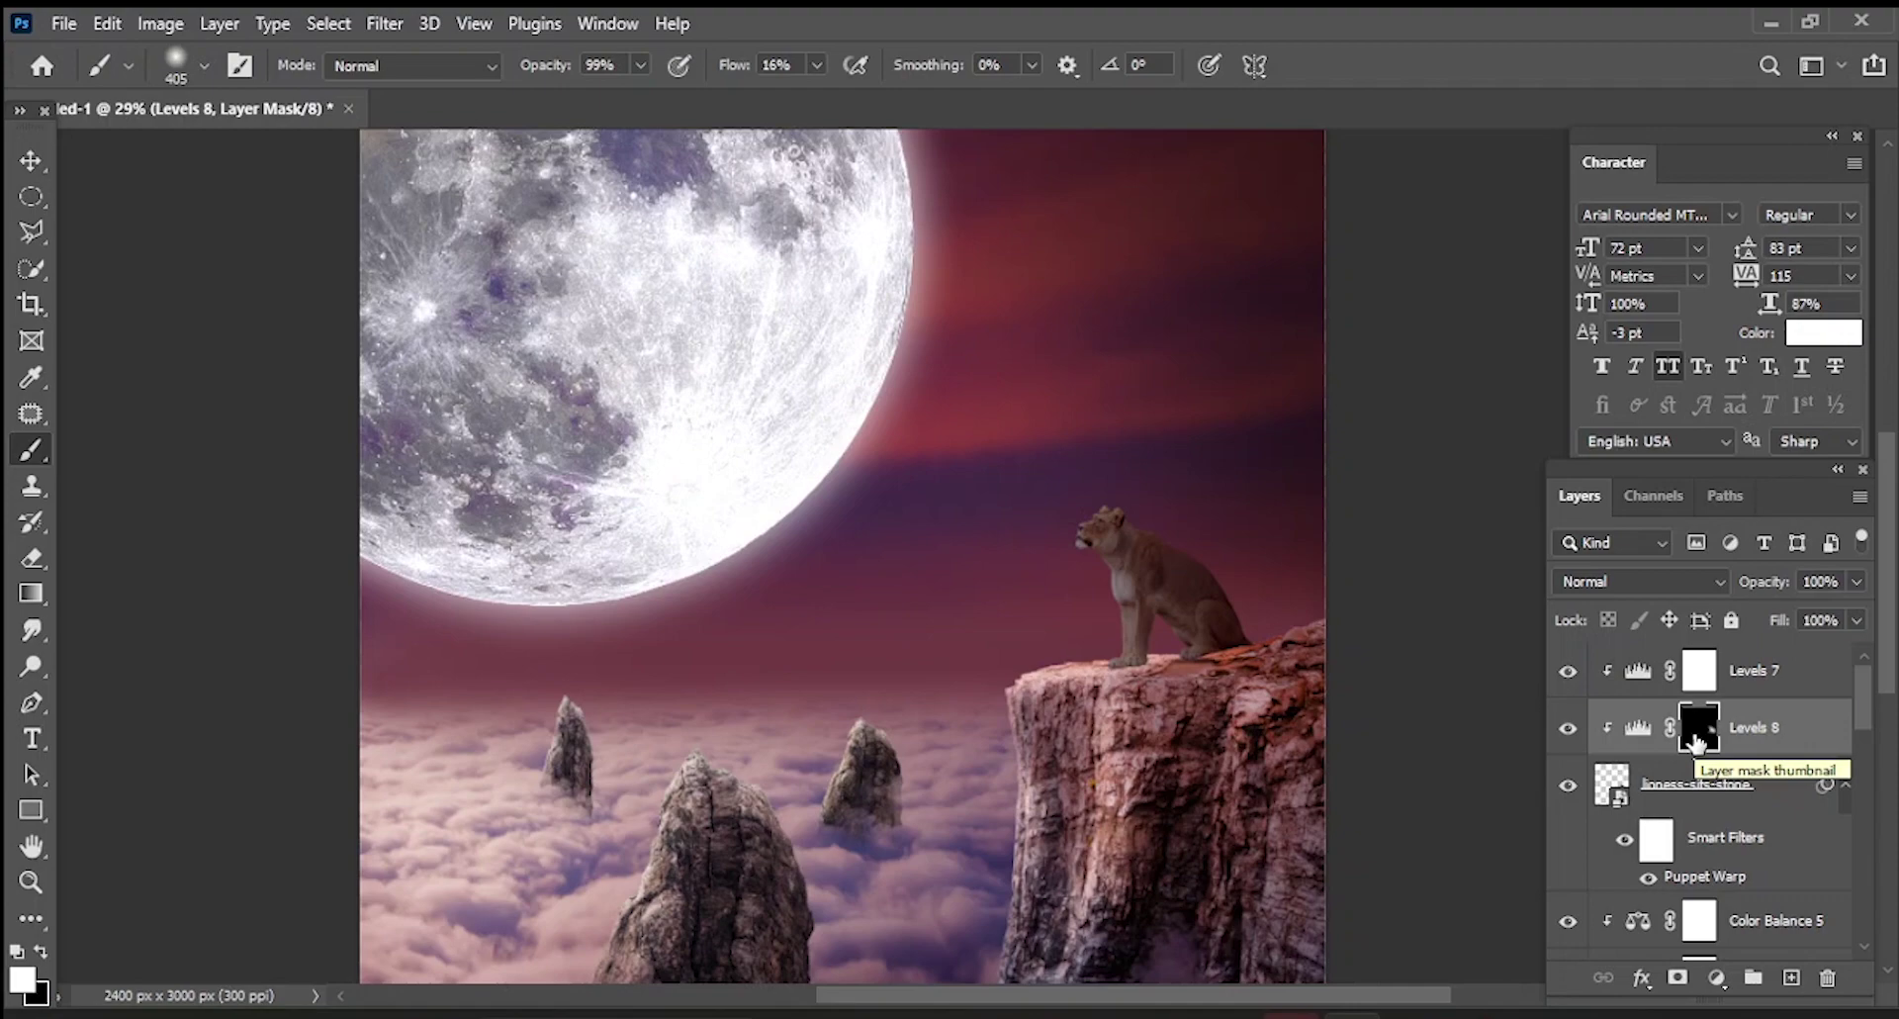
- Compare the darkening layer on and off, then prepare a black 35 px brush on the Levels 7 mask
left_click(1697, 682)
left_click(1568, 728)
left_click(1568, 728)
left_click(1568, 728)
left_click(1568, 728)
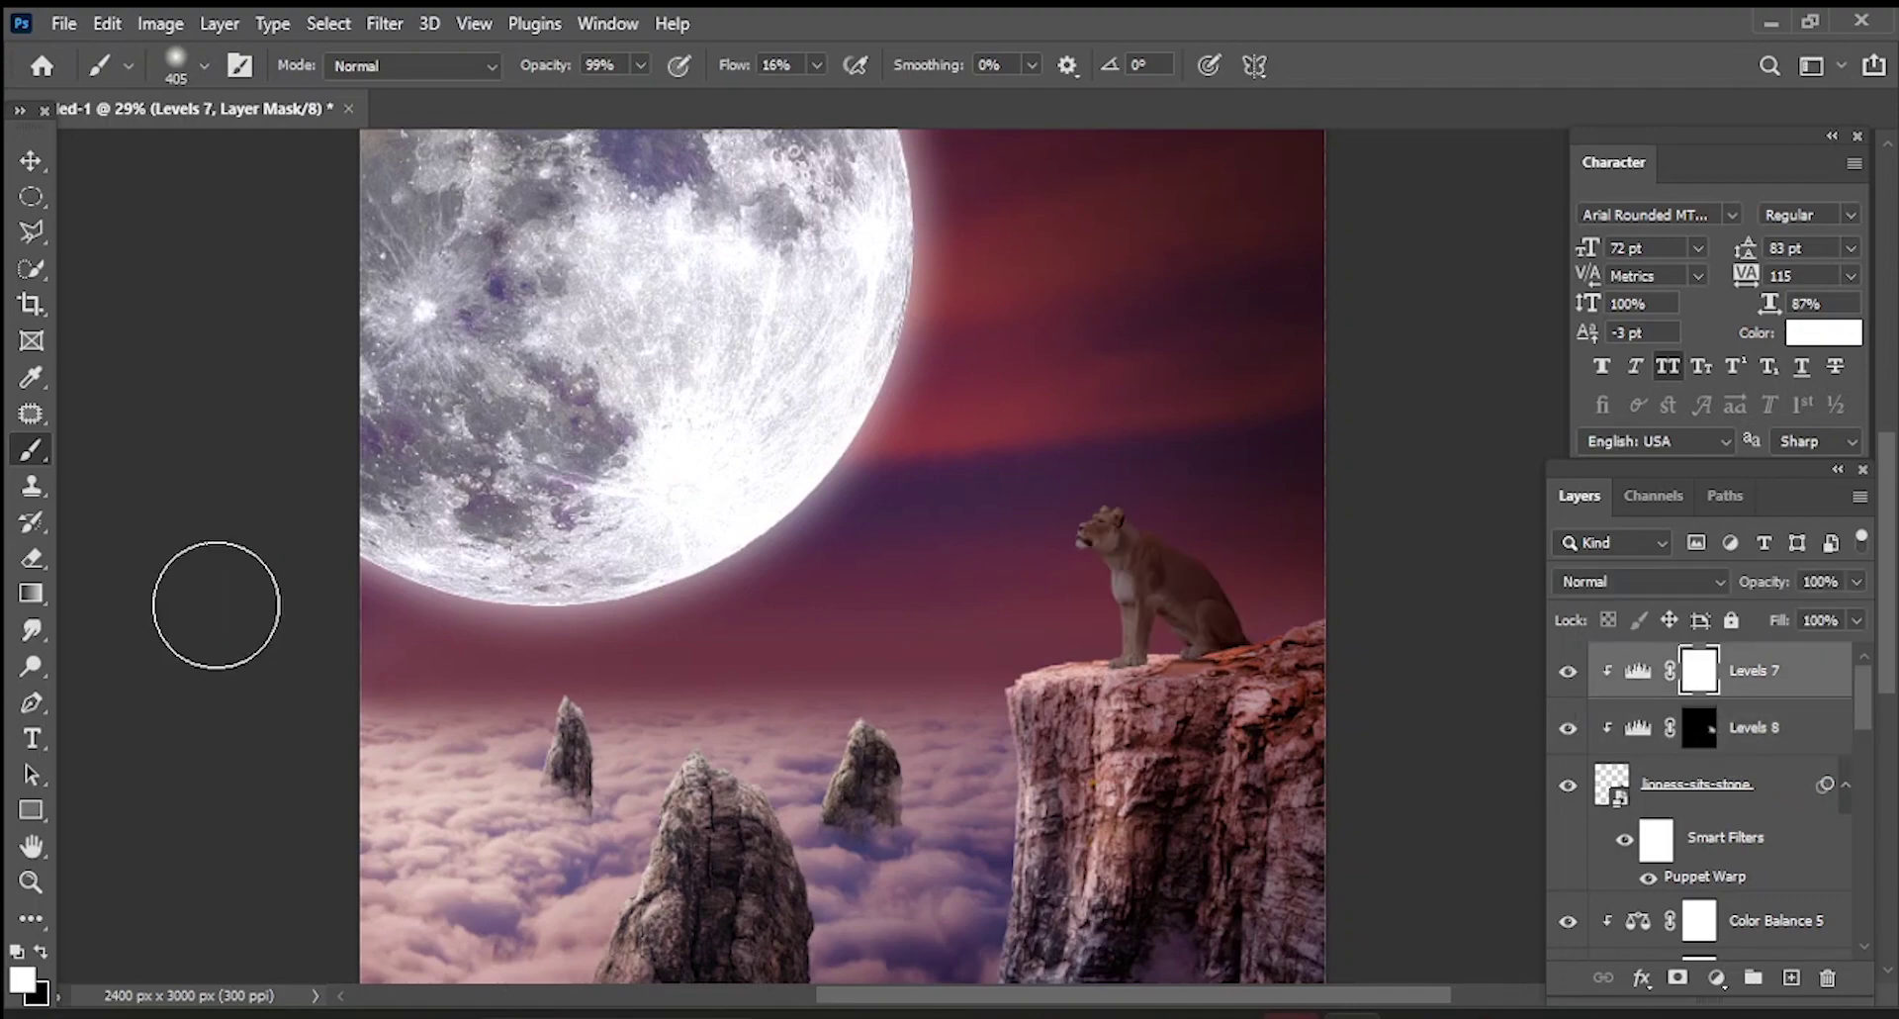
scroll(1081, 594, "up", 5)
key("x")
scroll(1095, 747, "up", 3)
key("bracketleft")
key("bracketleft")
key("bracketleft")
key("bracketleft")
key("bracketleft")
key("bracketleft")
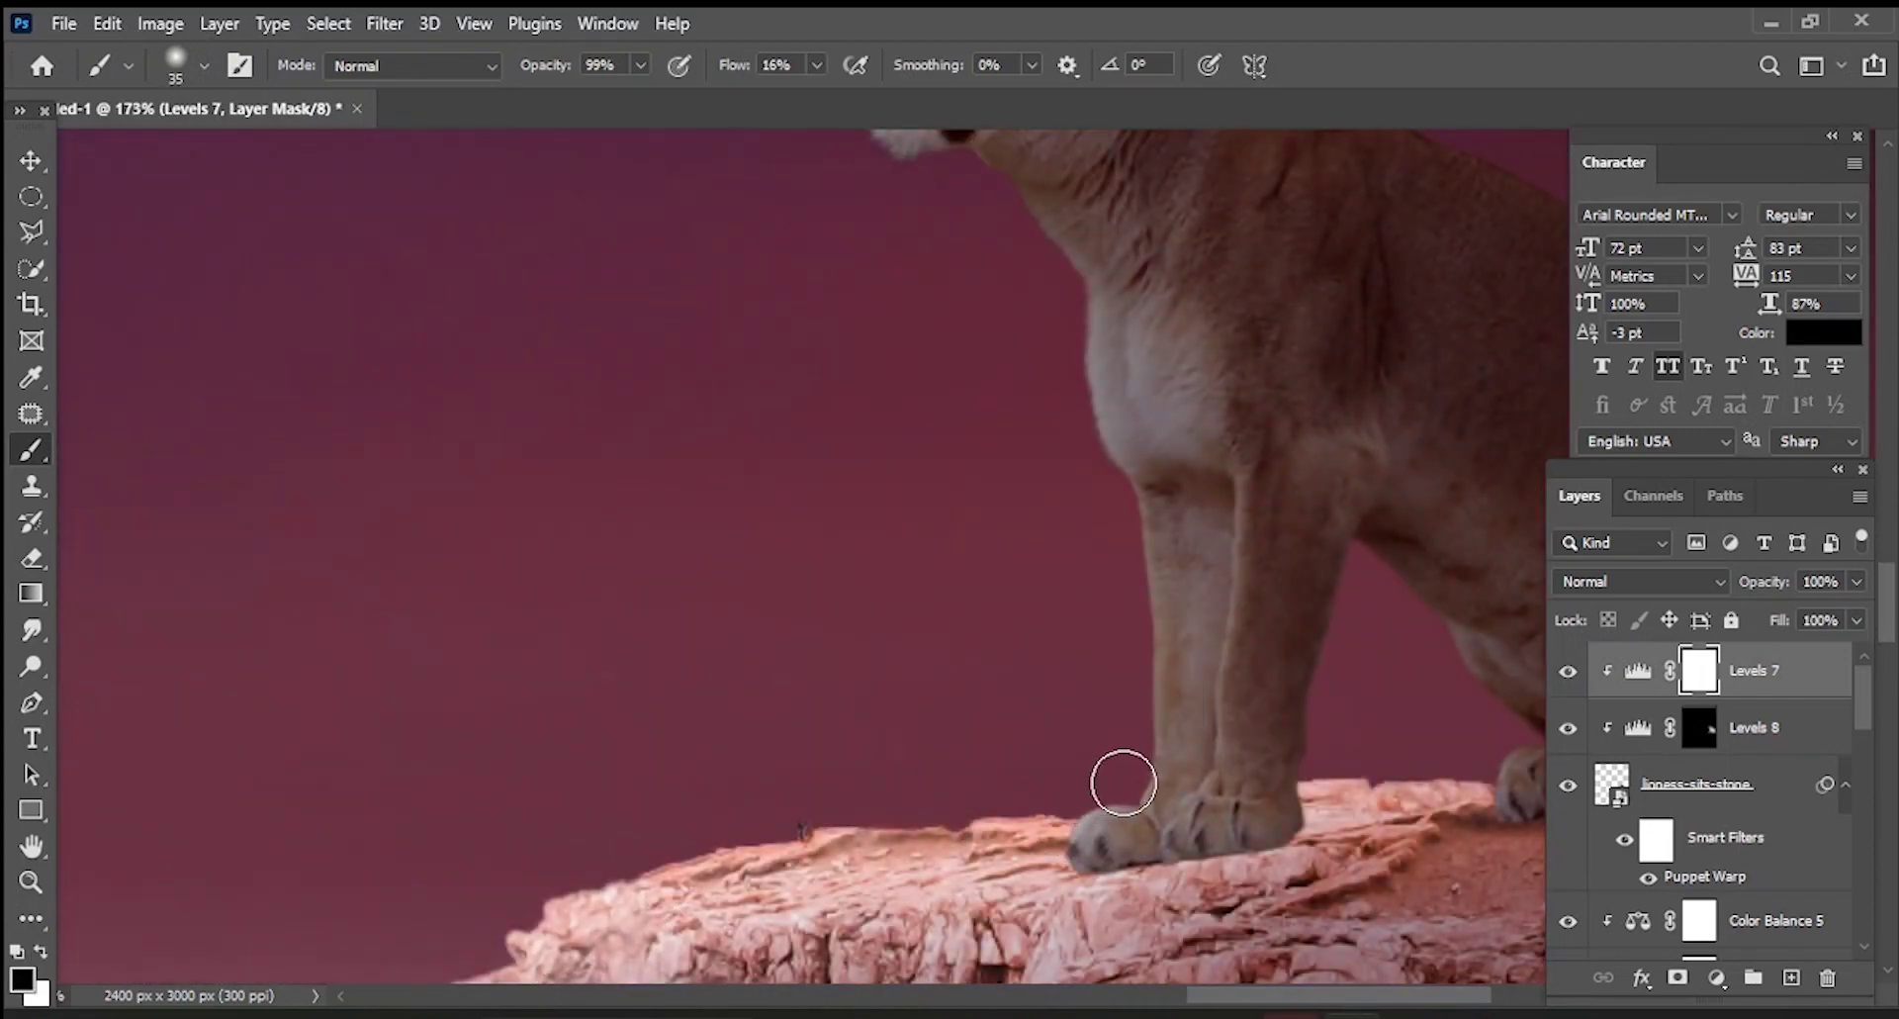
- Remove the Levels 7 effect along the lioness's front leg and chest edge
left_click_drag(1115, 492, 1162, 755)
scroll(1161, 755, "up", 3)
mouse_move(1052, 575)
left_mouse_down()
mouse_move(1166, 777)
mouse_move(1208, 793)
left_mouse_up()
scroll(1209, 793, "down", 1)
scroll(1154, 755, "up", 3)
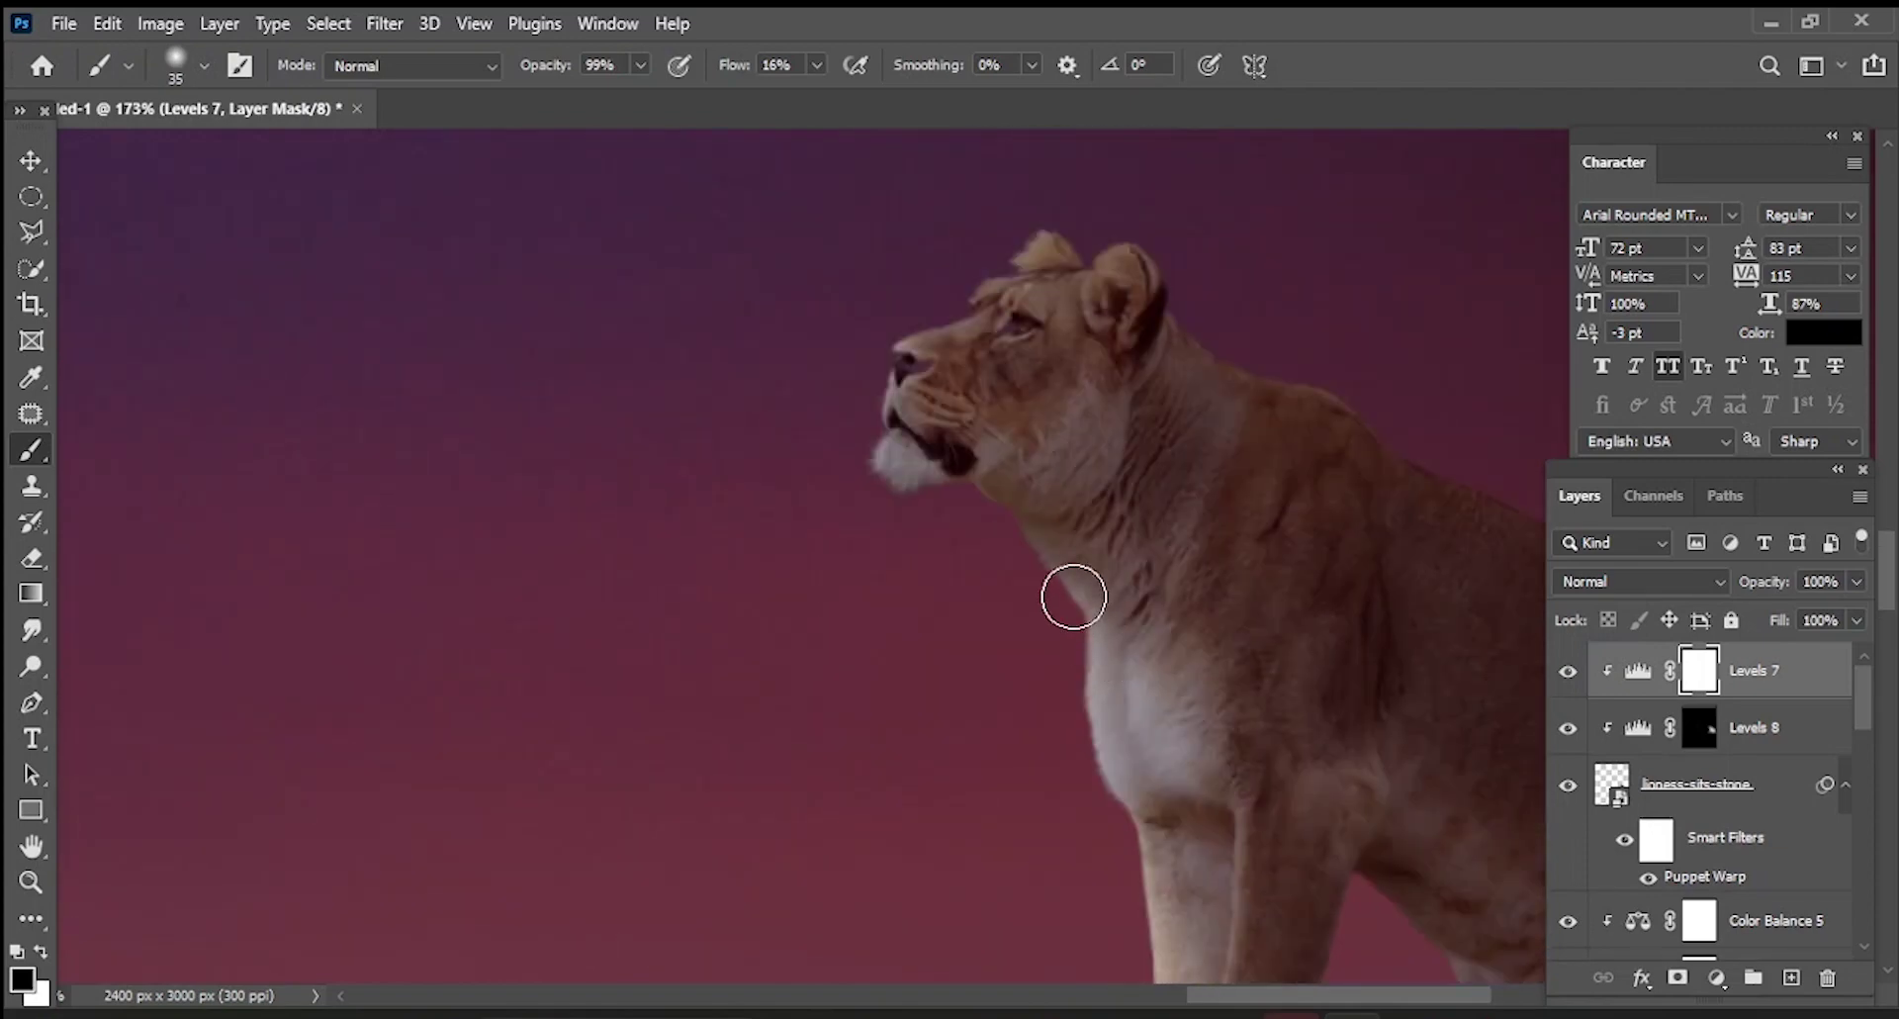
scroll(912, 636, "up", 5)
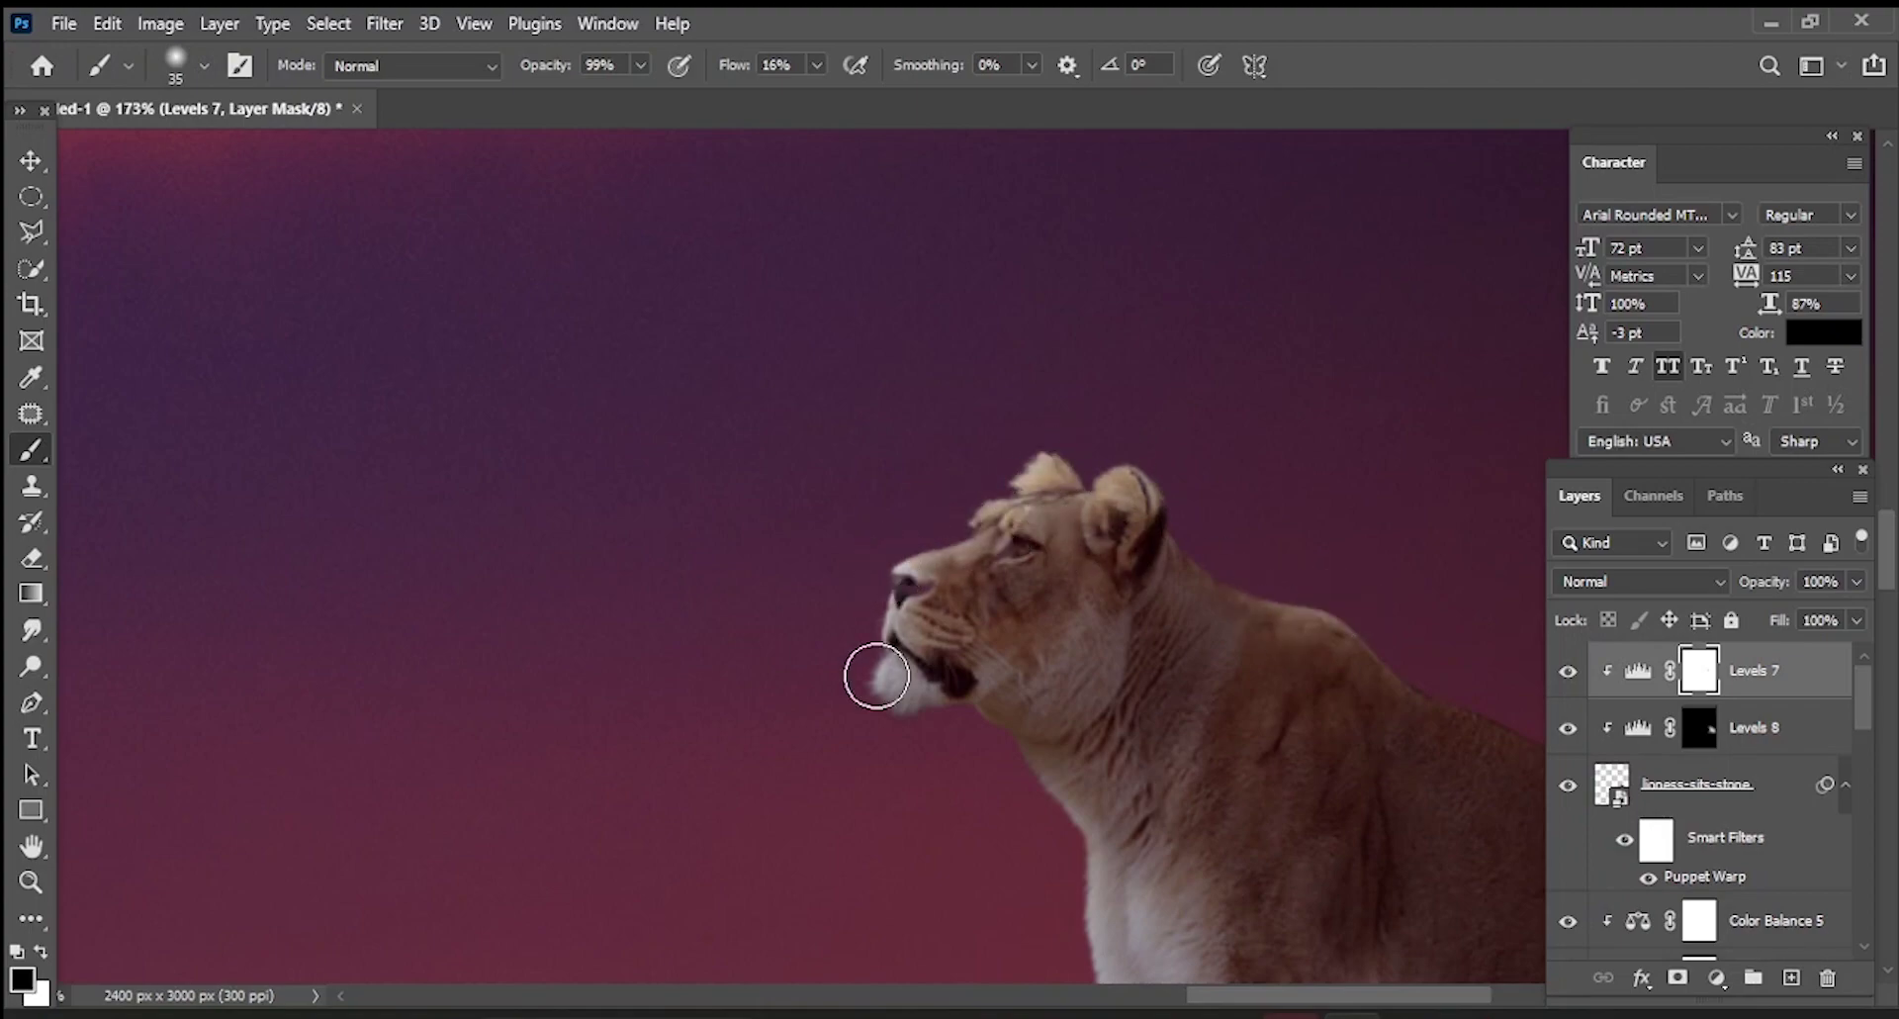
scroll(876, 676, "down", 5)
scroll(1149, 869, "up", 4)
- Lighten the lioness's belly, front legs and paws on the Levels 7 mask, then fit the image on screen
mouse_move(911, 816)
left_mouse_down()
mouse_move(1030, 916)
mouse_move(974, 976)
left_mouse_up()
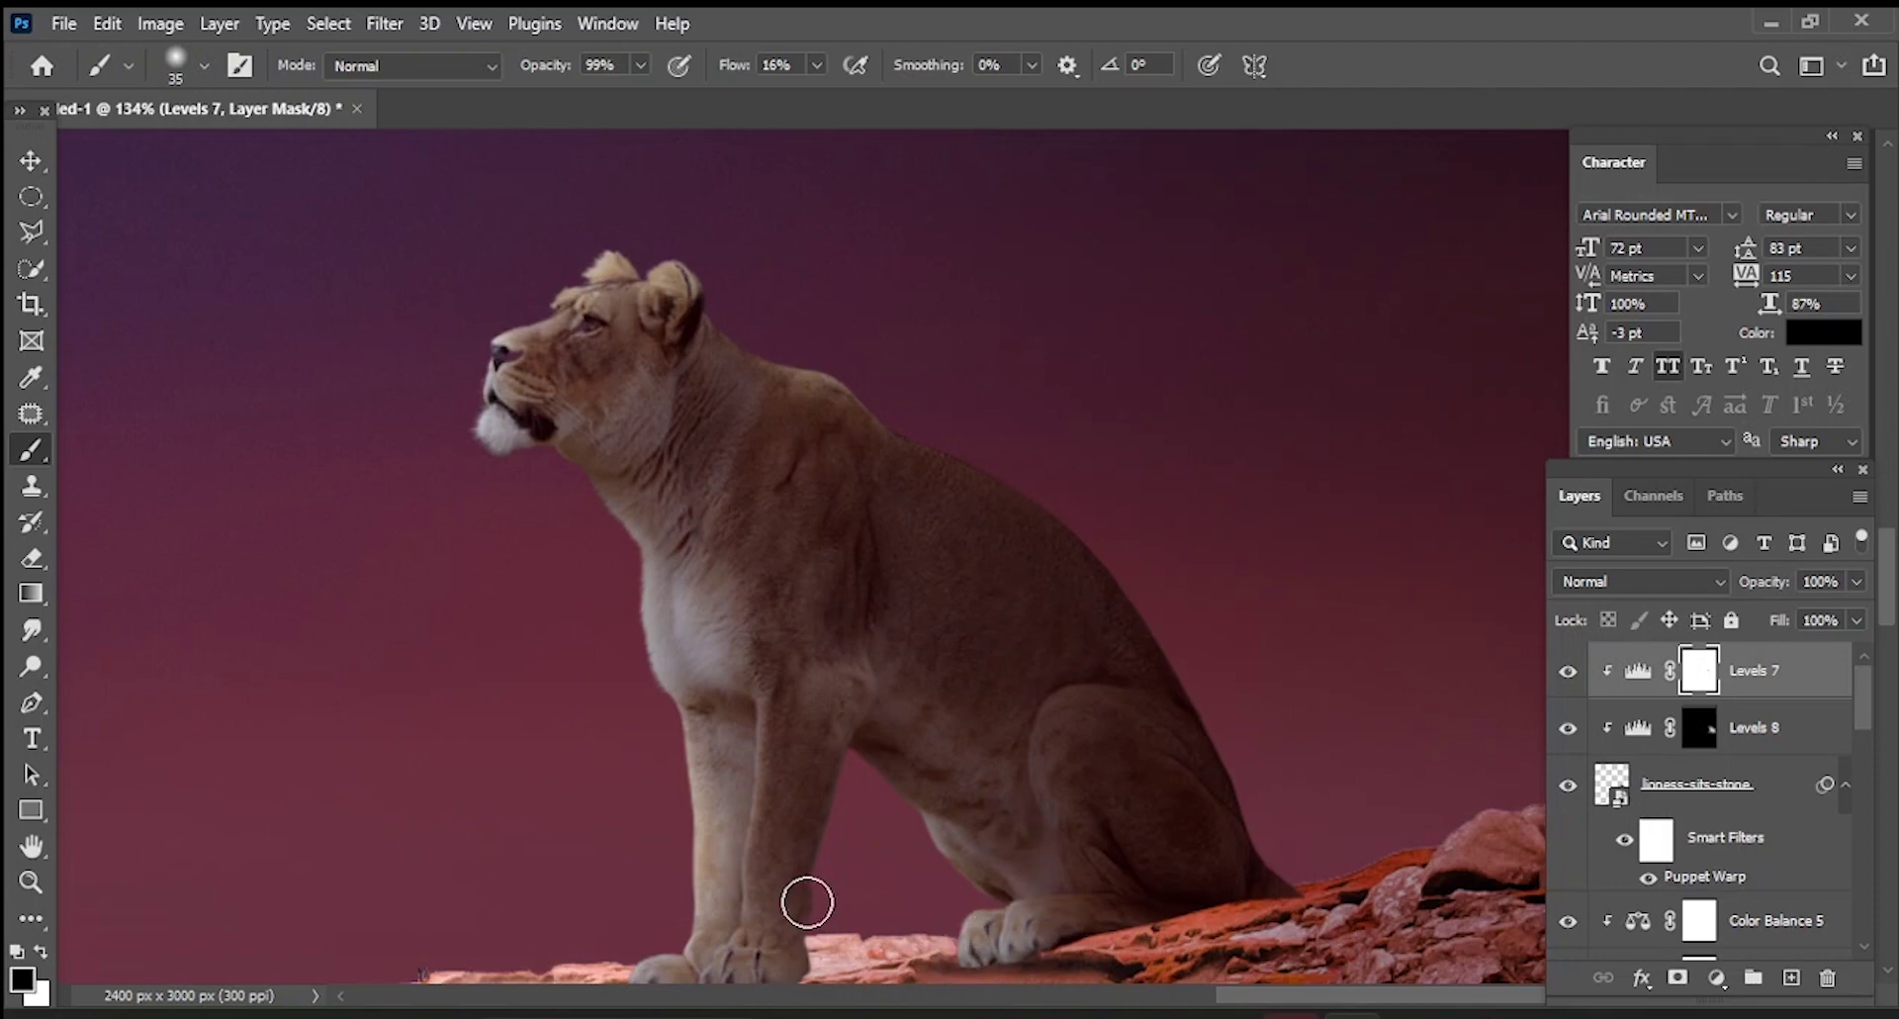
scroll(807, 902, "up", 3)
mouse_move(763, 582)
left_mouse_down()
mouse_move(732, 925)
mouse_move(751, 730)
left_mouse_up()
scroll(797, 790, "down", 2)
mouse_move(797, 789)
left_mouse_down()
mouse_move(693, 930)
mouse_move(559, 917)
mouse_move(771, 920)
left_mouse_up()
left_click_drag(751, 500, 759, 721)
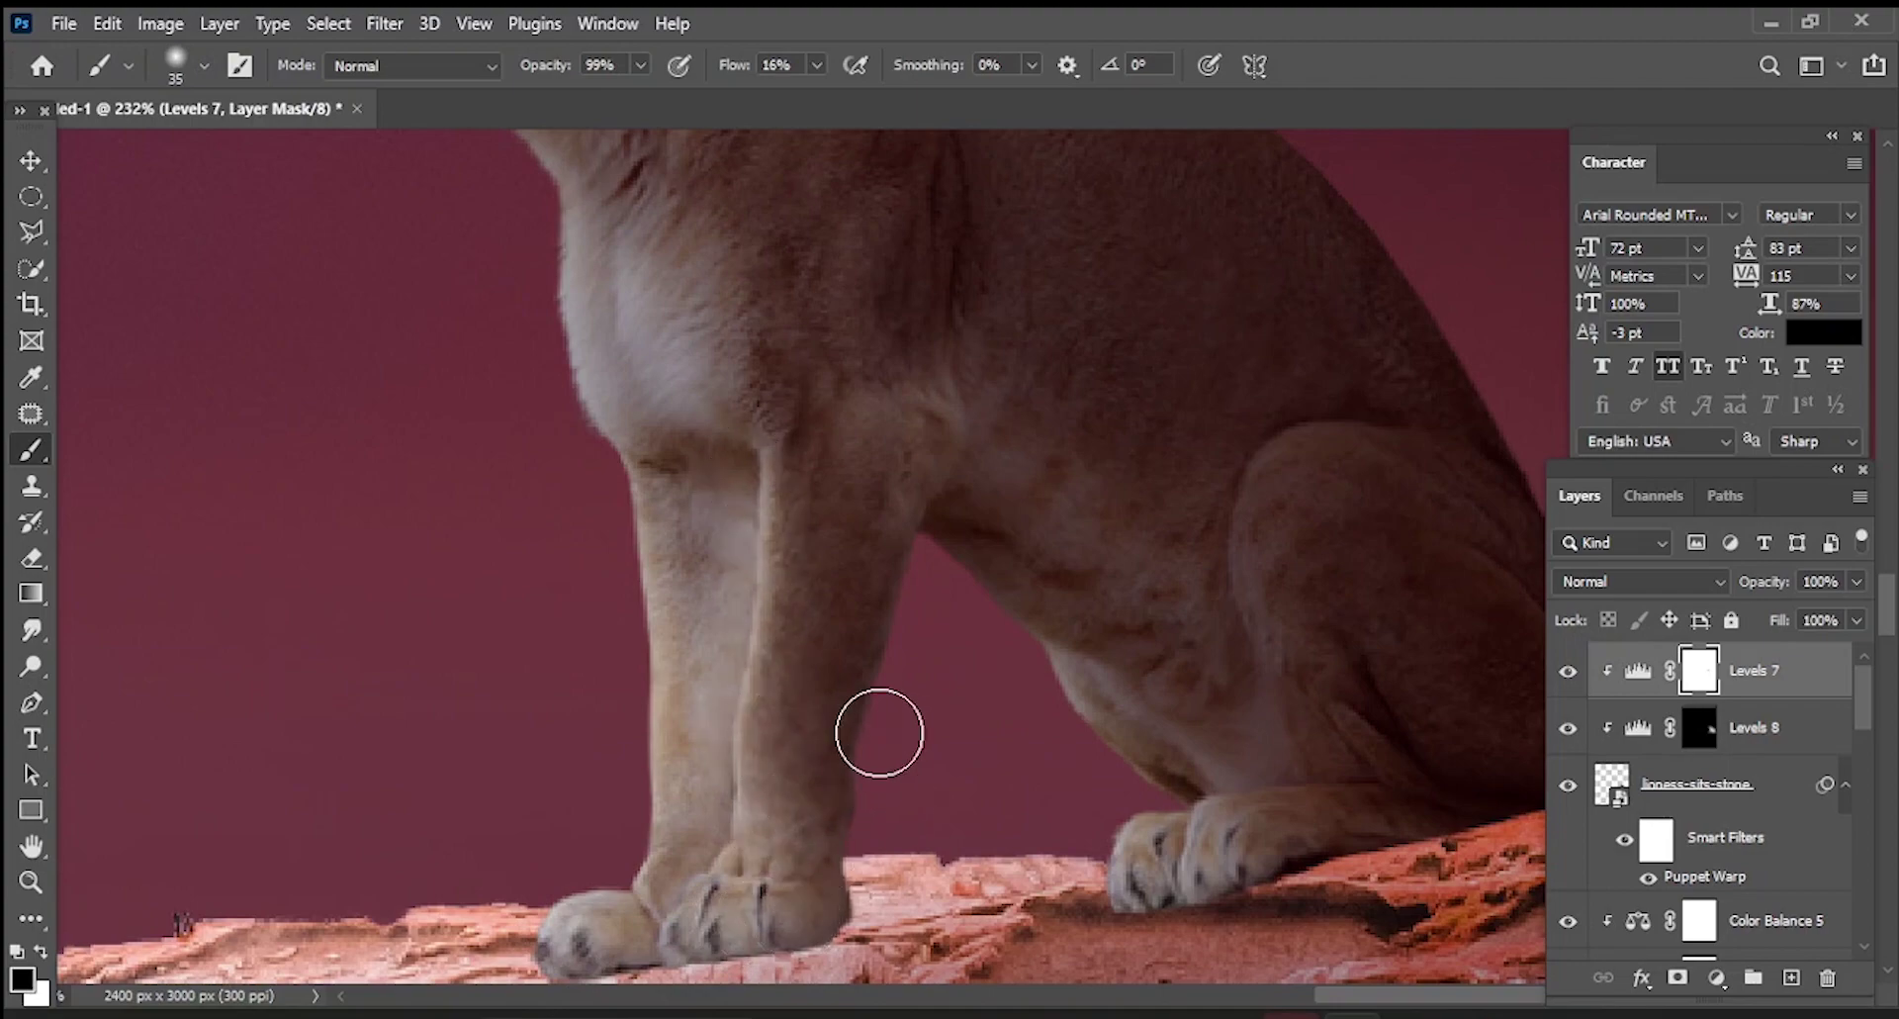
left_click_drag(831, 619, 789, 441)
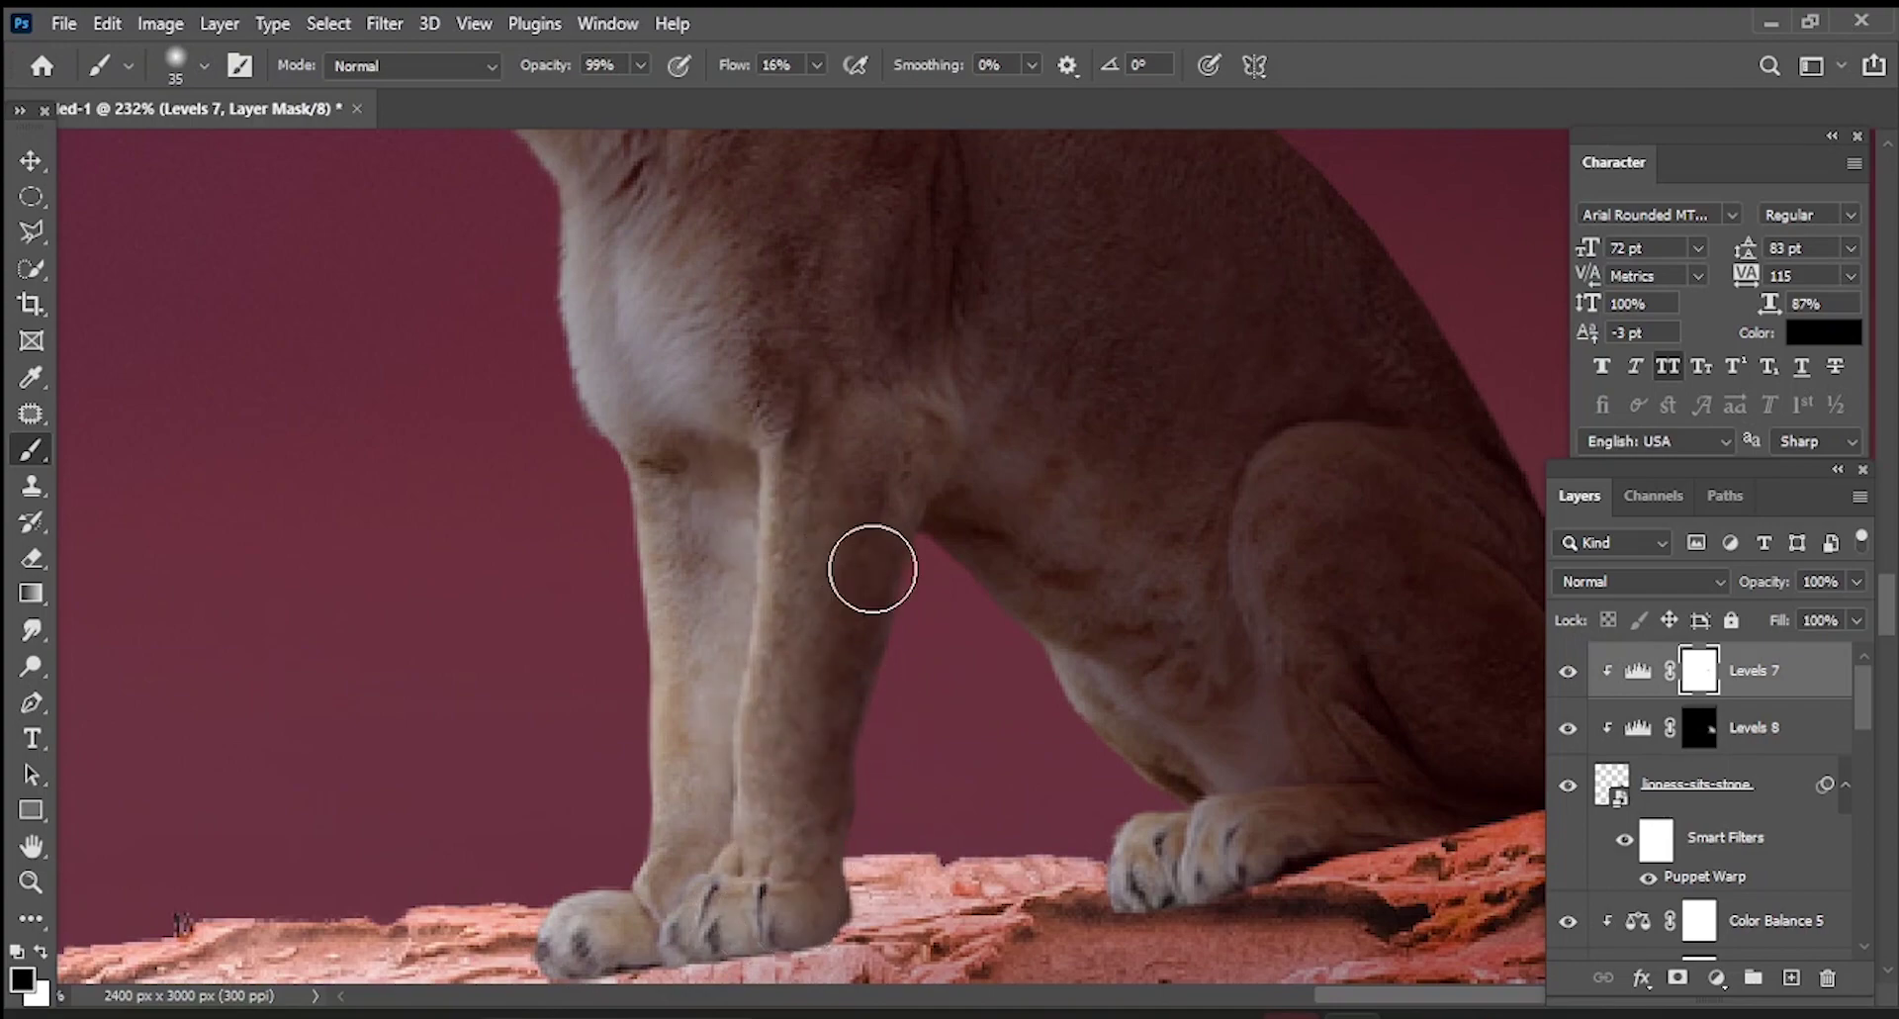
key("ctrl+0")
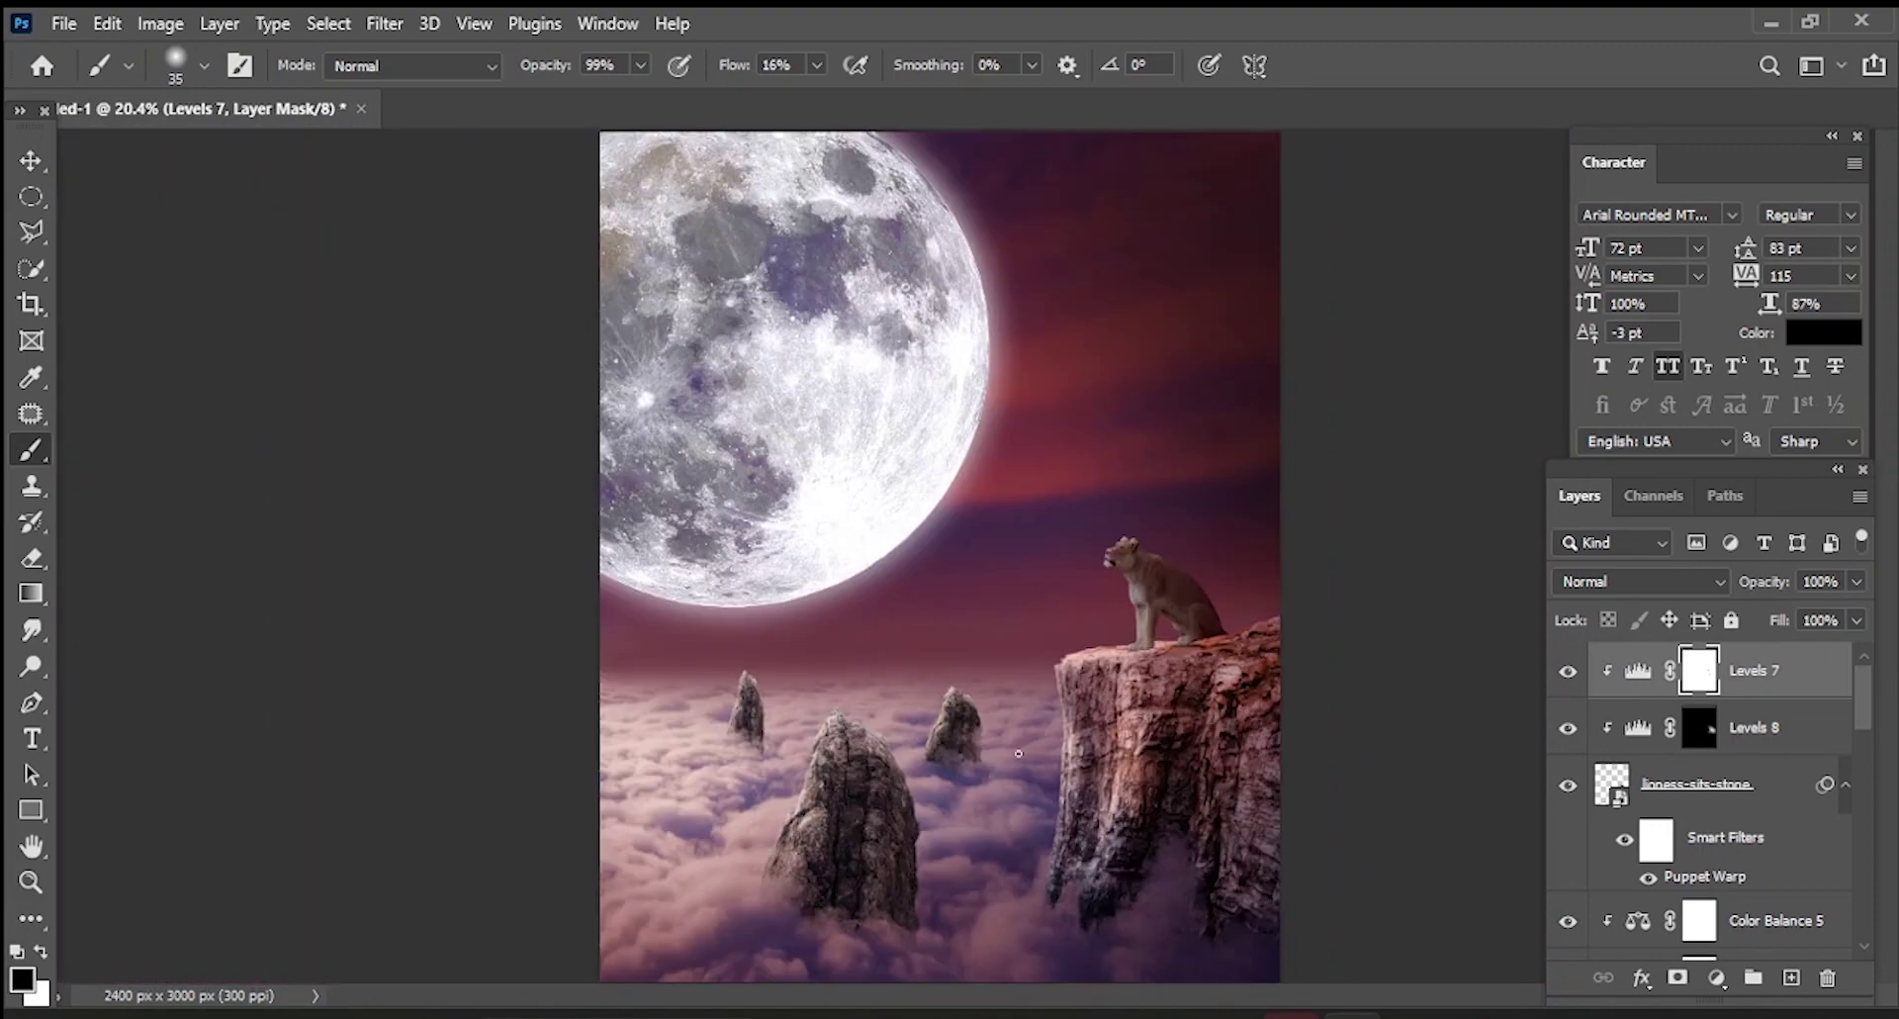
scroll(1169, 632, "up", 2)
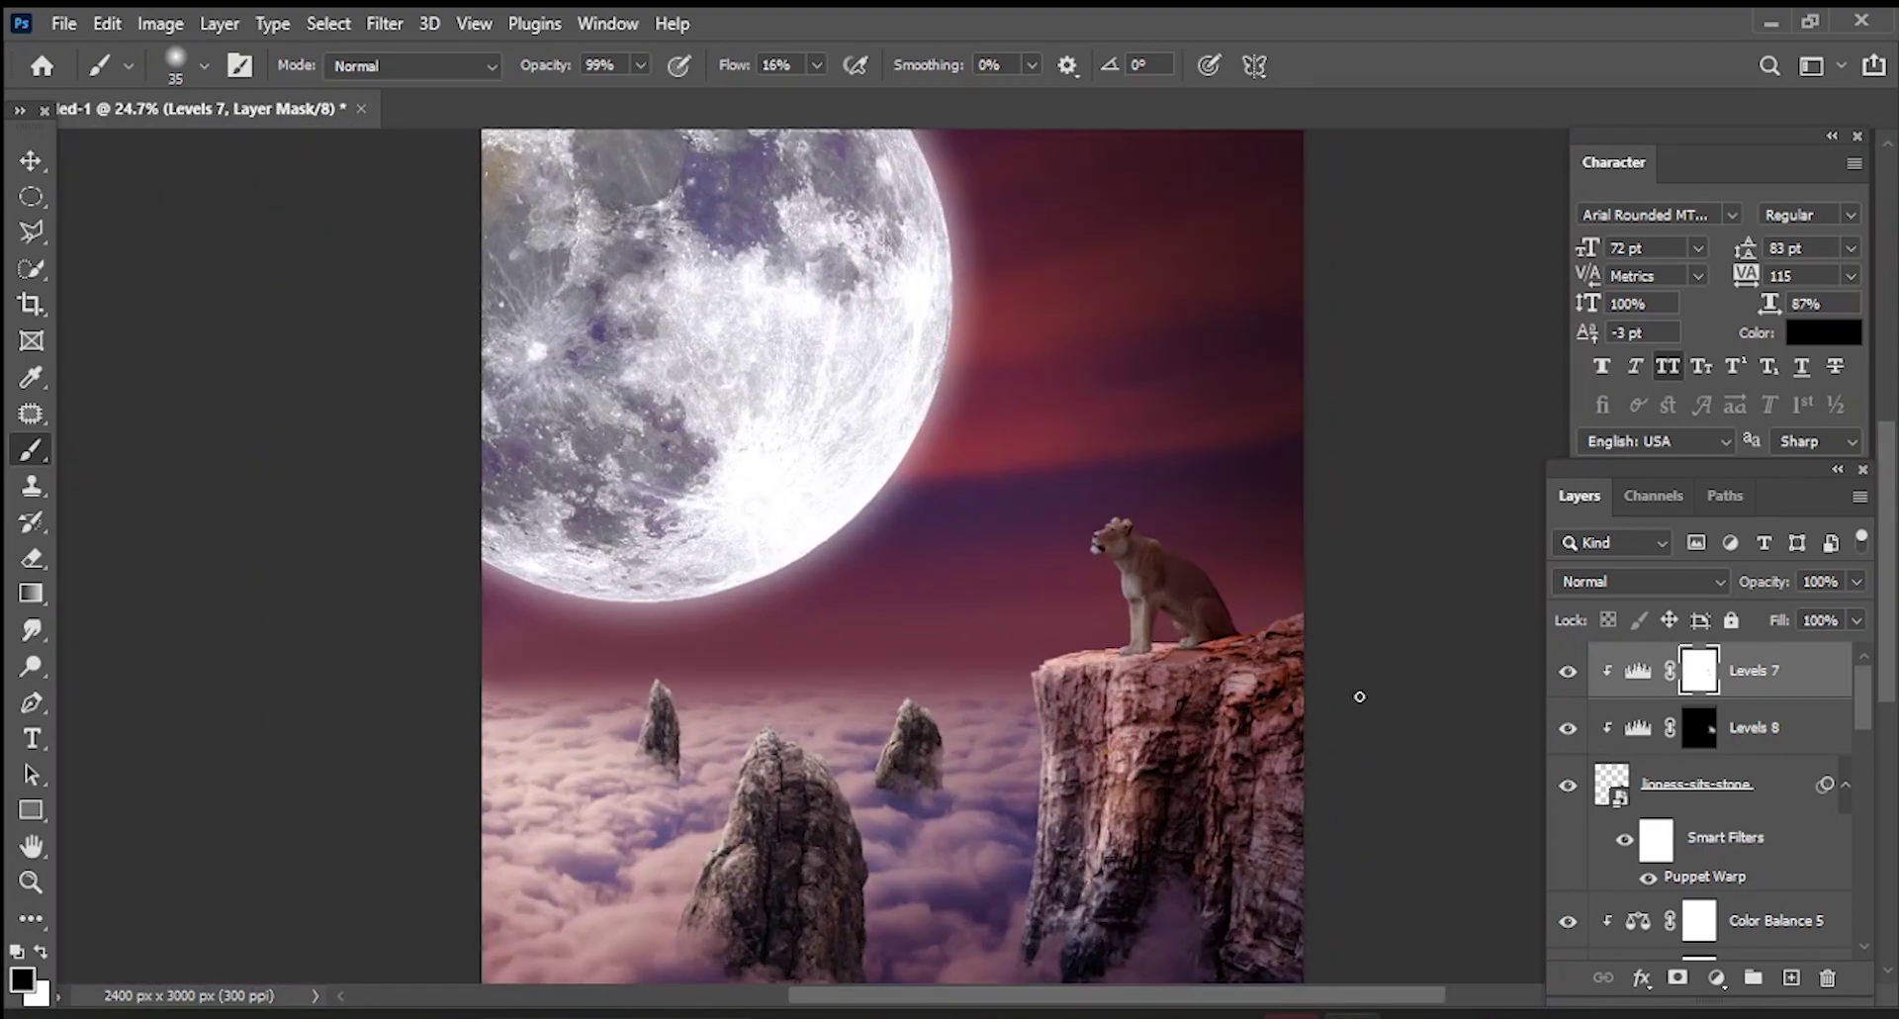
- Add a Brightness/Contrast layer clipped to the lioness (Brightness 150, Contrast 22) with its mask inverted
left_click(1717, 979)
left_click(1712, 572)
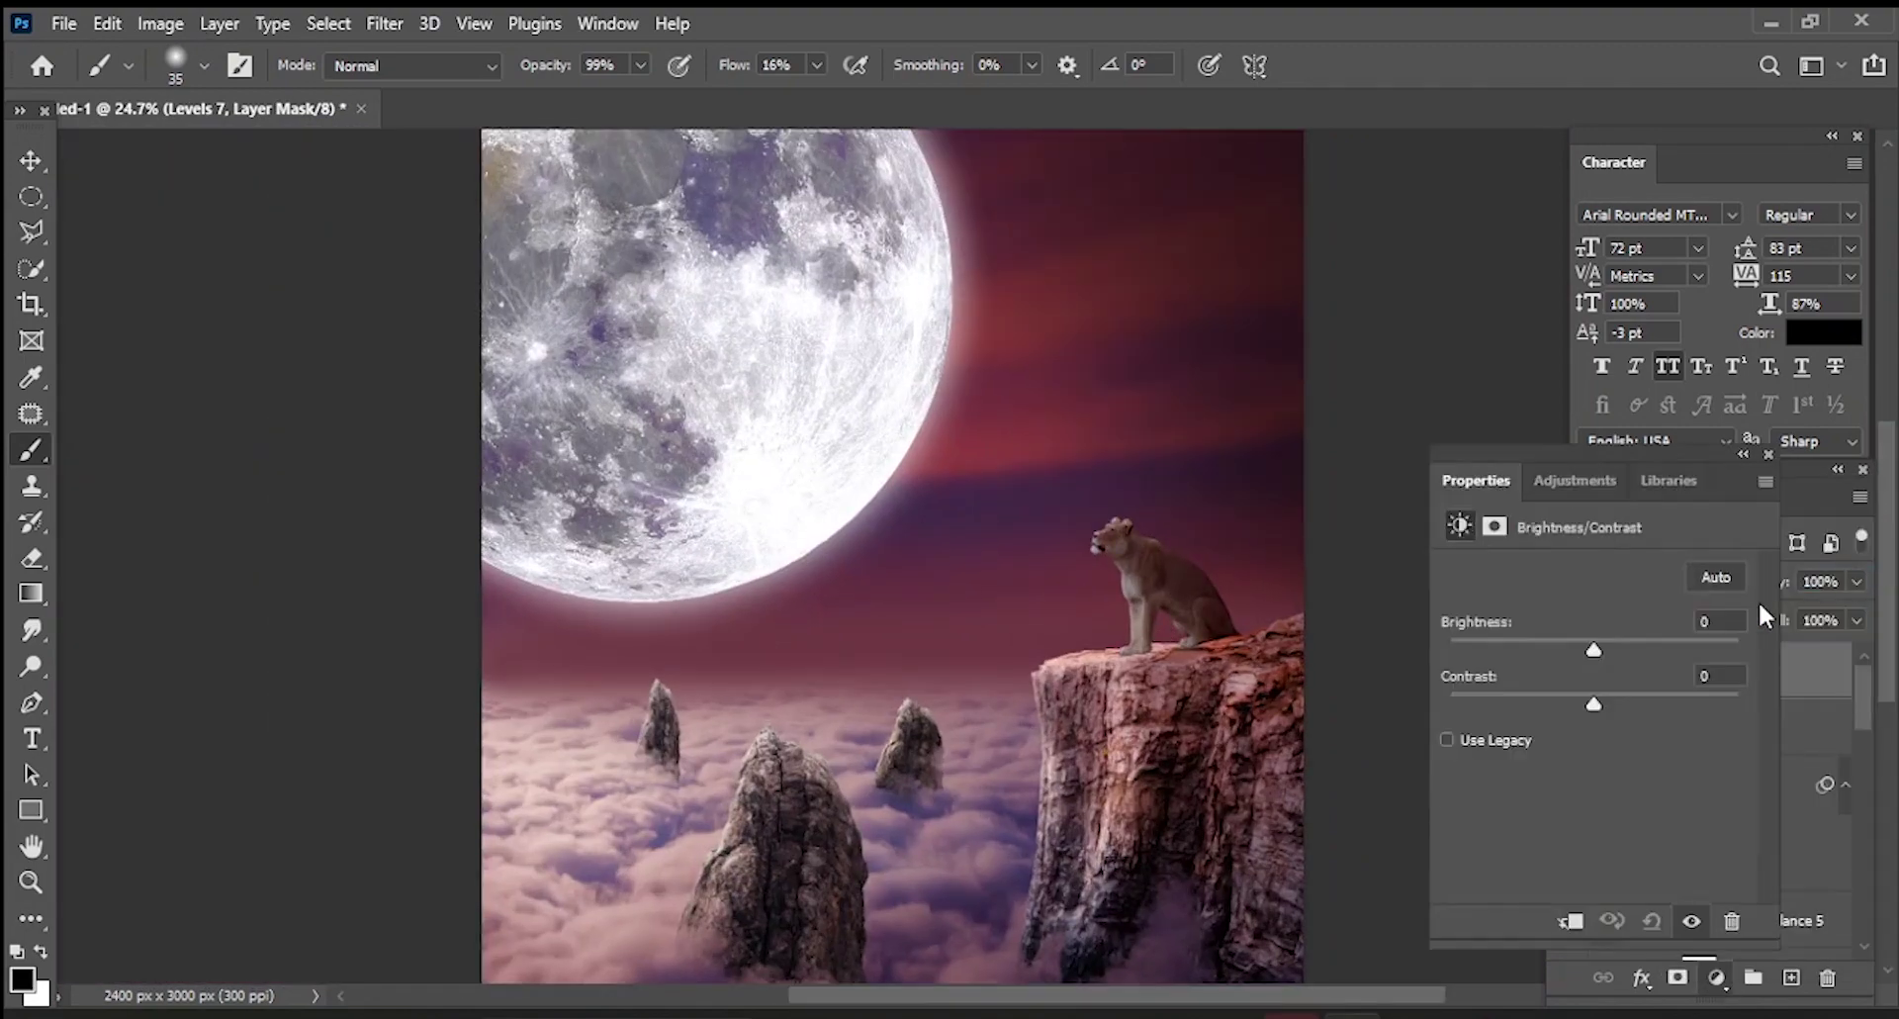
left_click_drag(1595, 649, 1687, 648)
left_click(1570, 921)
left_click(1570, 921)
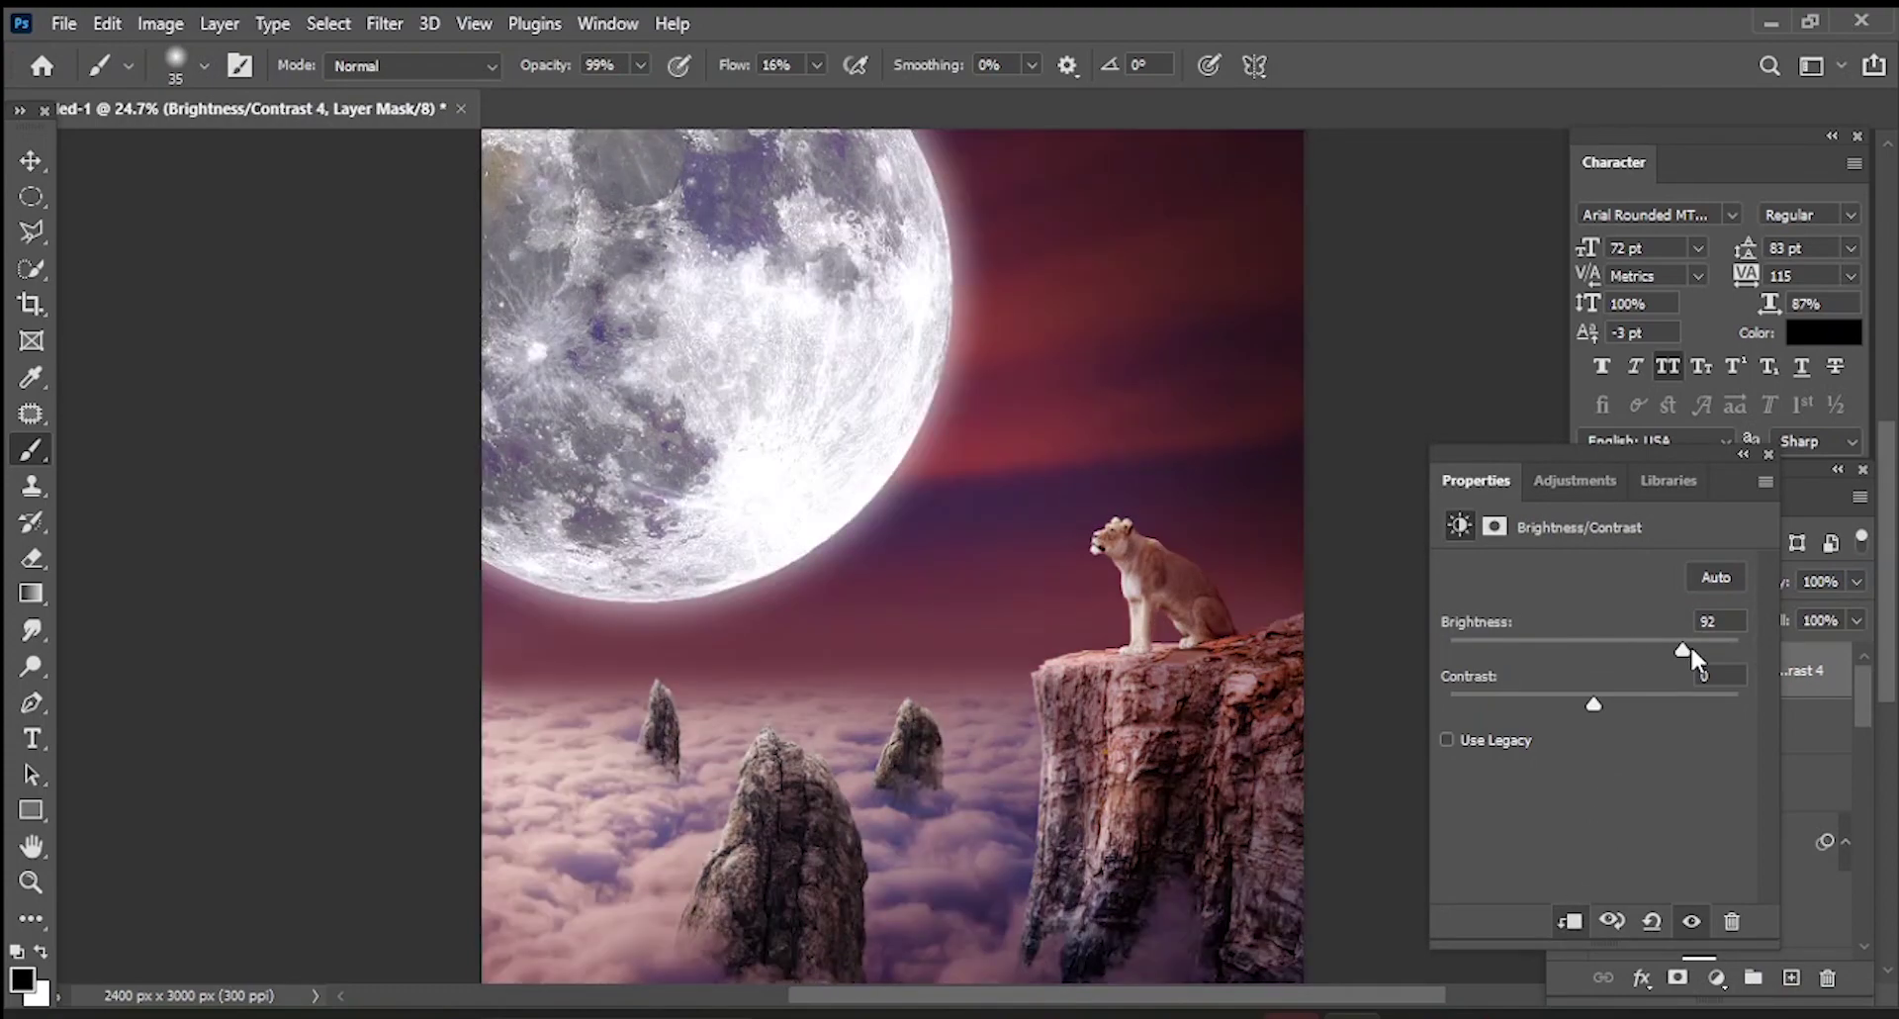
left_click_drag(1682, 648, 1739, 649)
left_click_drag(1594, 704, 1627, 704)
left_click(1768, 454)
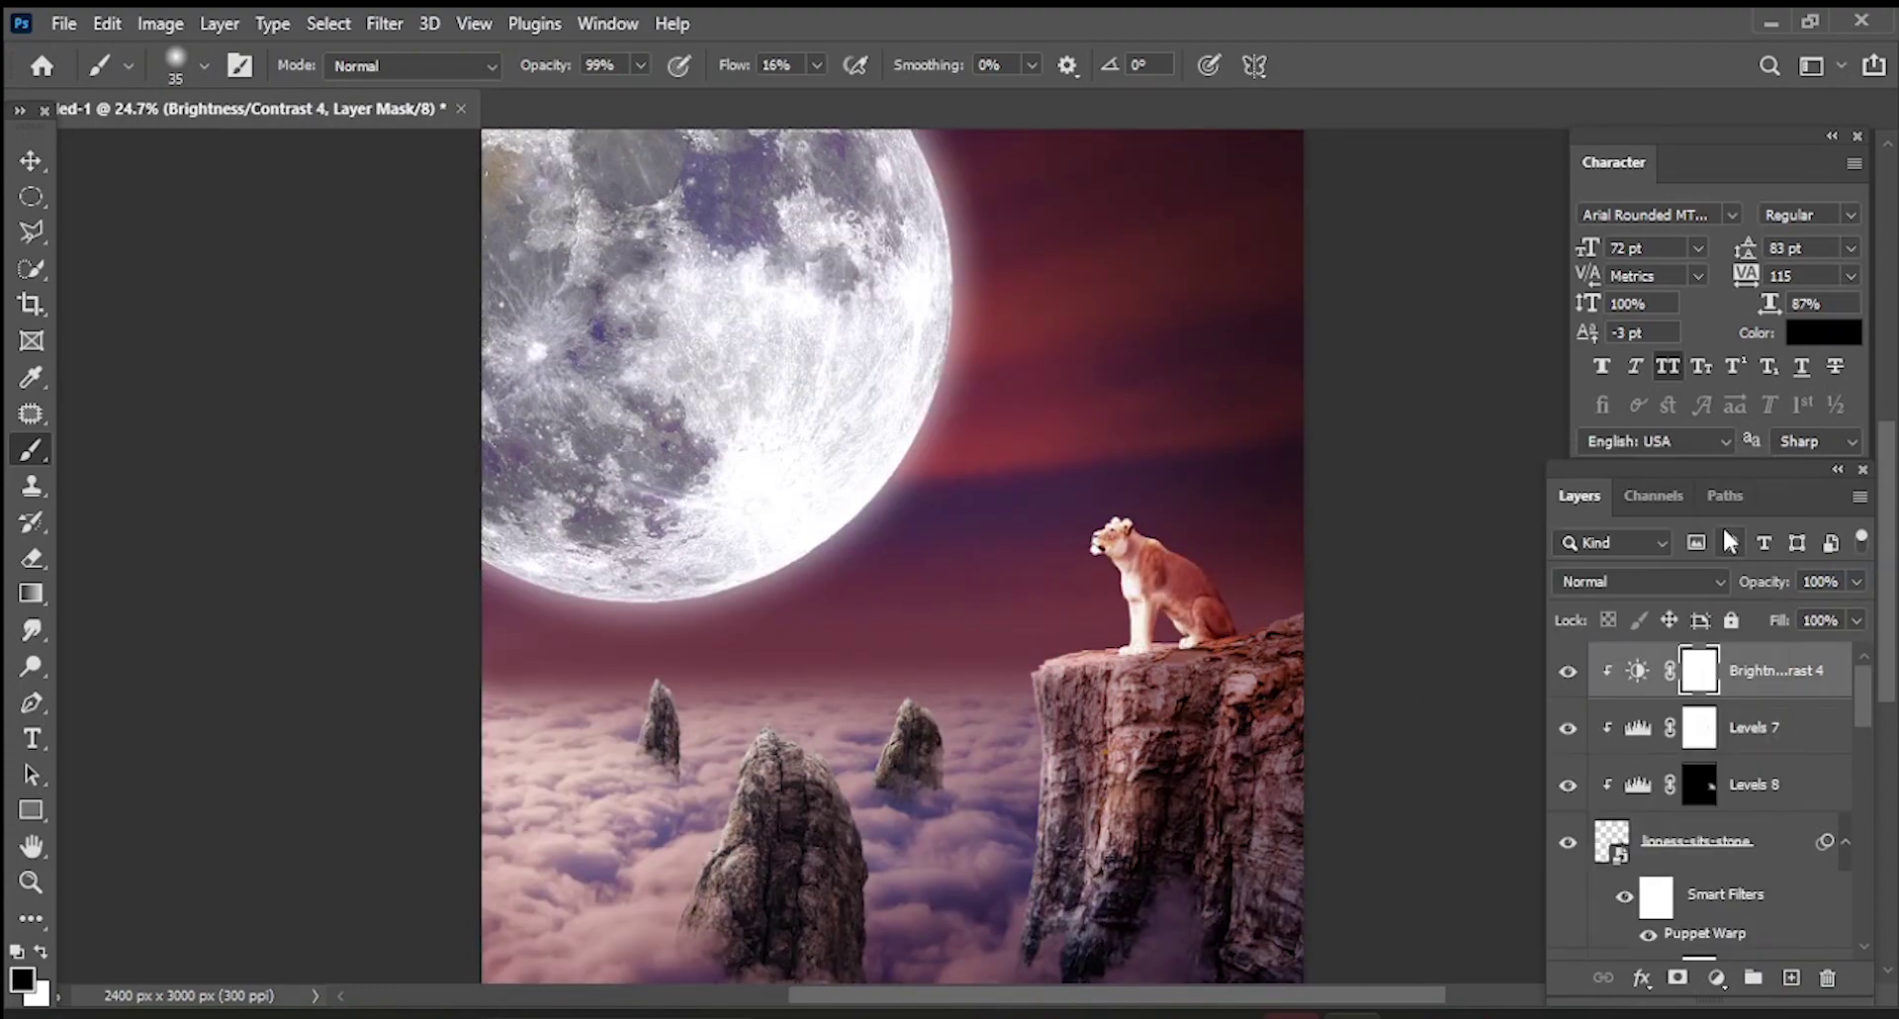
key("ctrl+i")
- Paint white on the mask to brighten the lioness's forehead, eye area and left front leg
scroll(1138, 515, "up", 5)
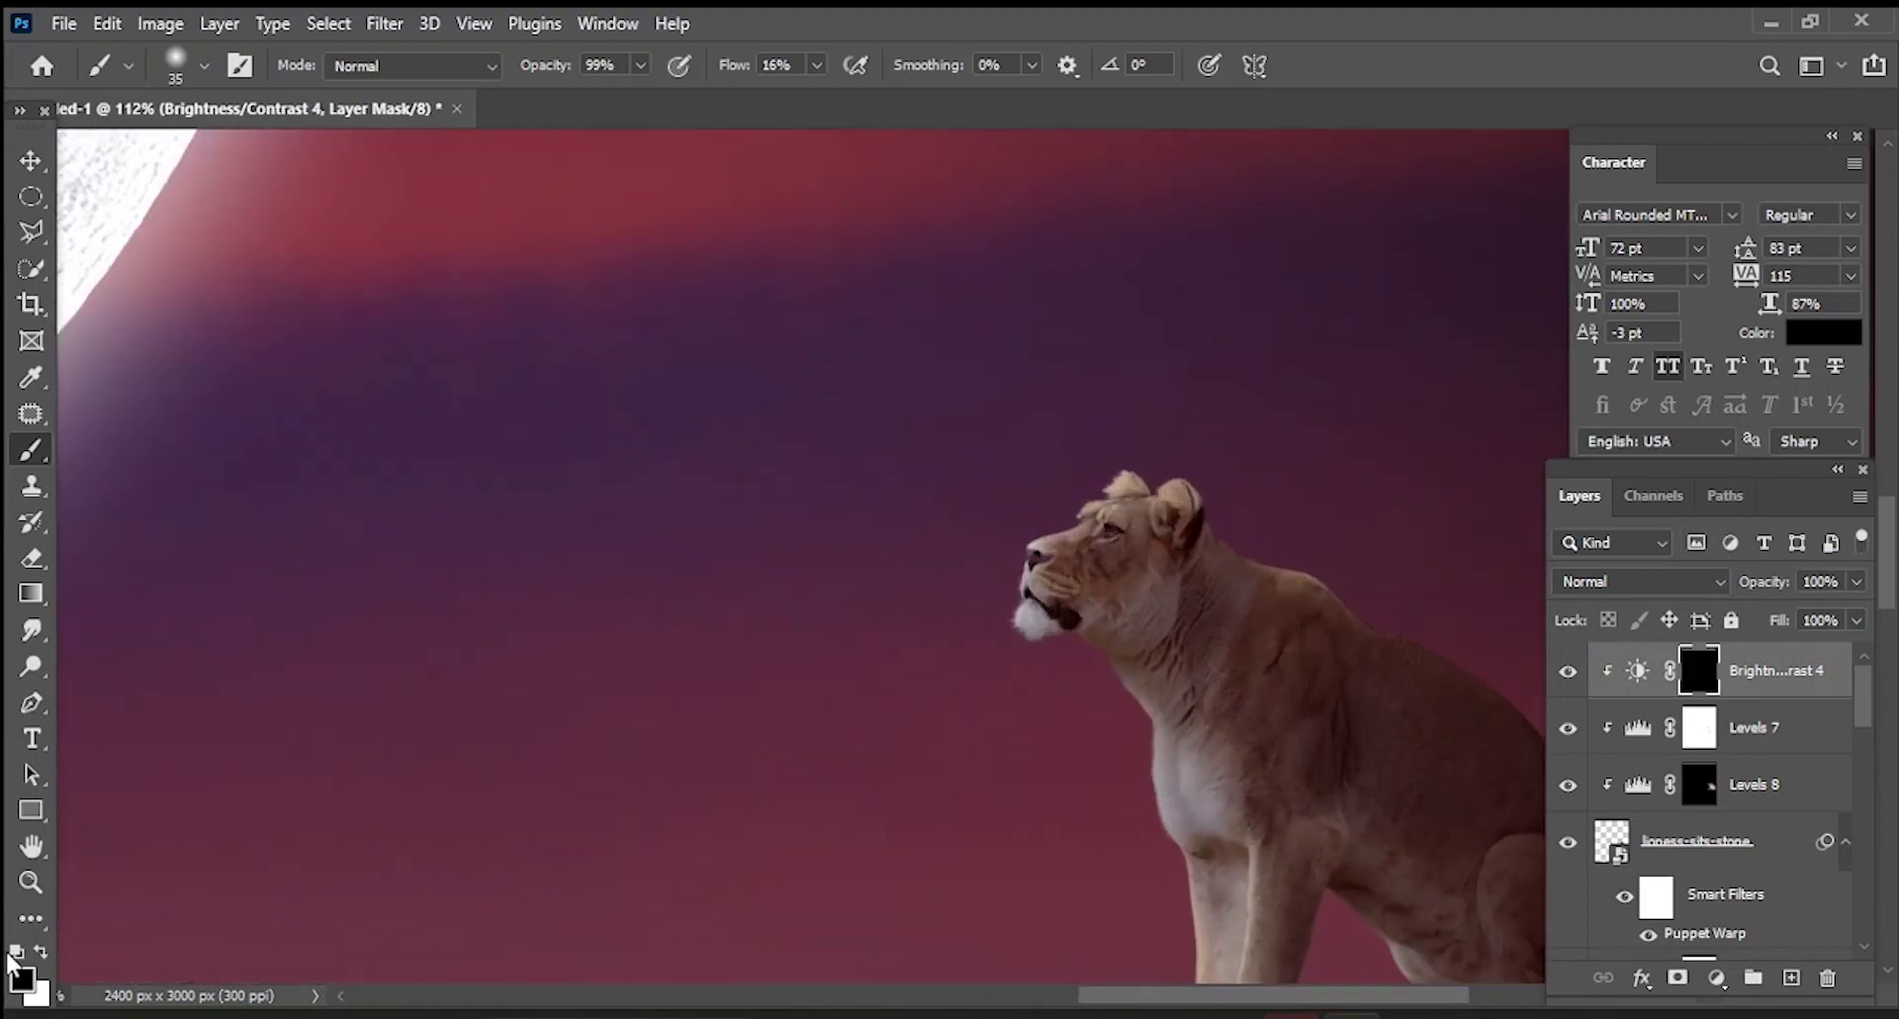
key("x")
scroll(1088, 554, "up", 3)
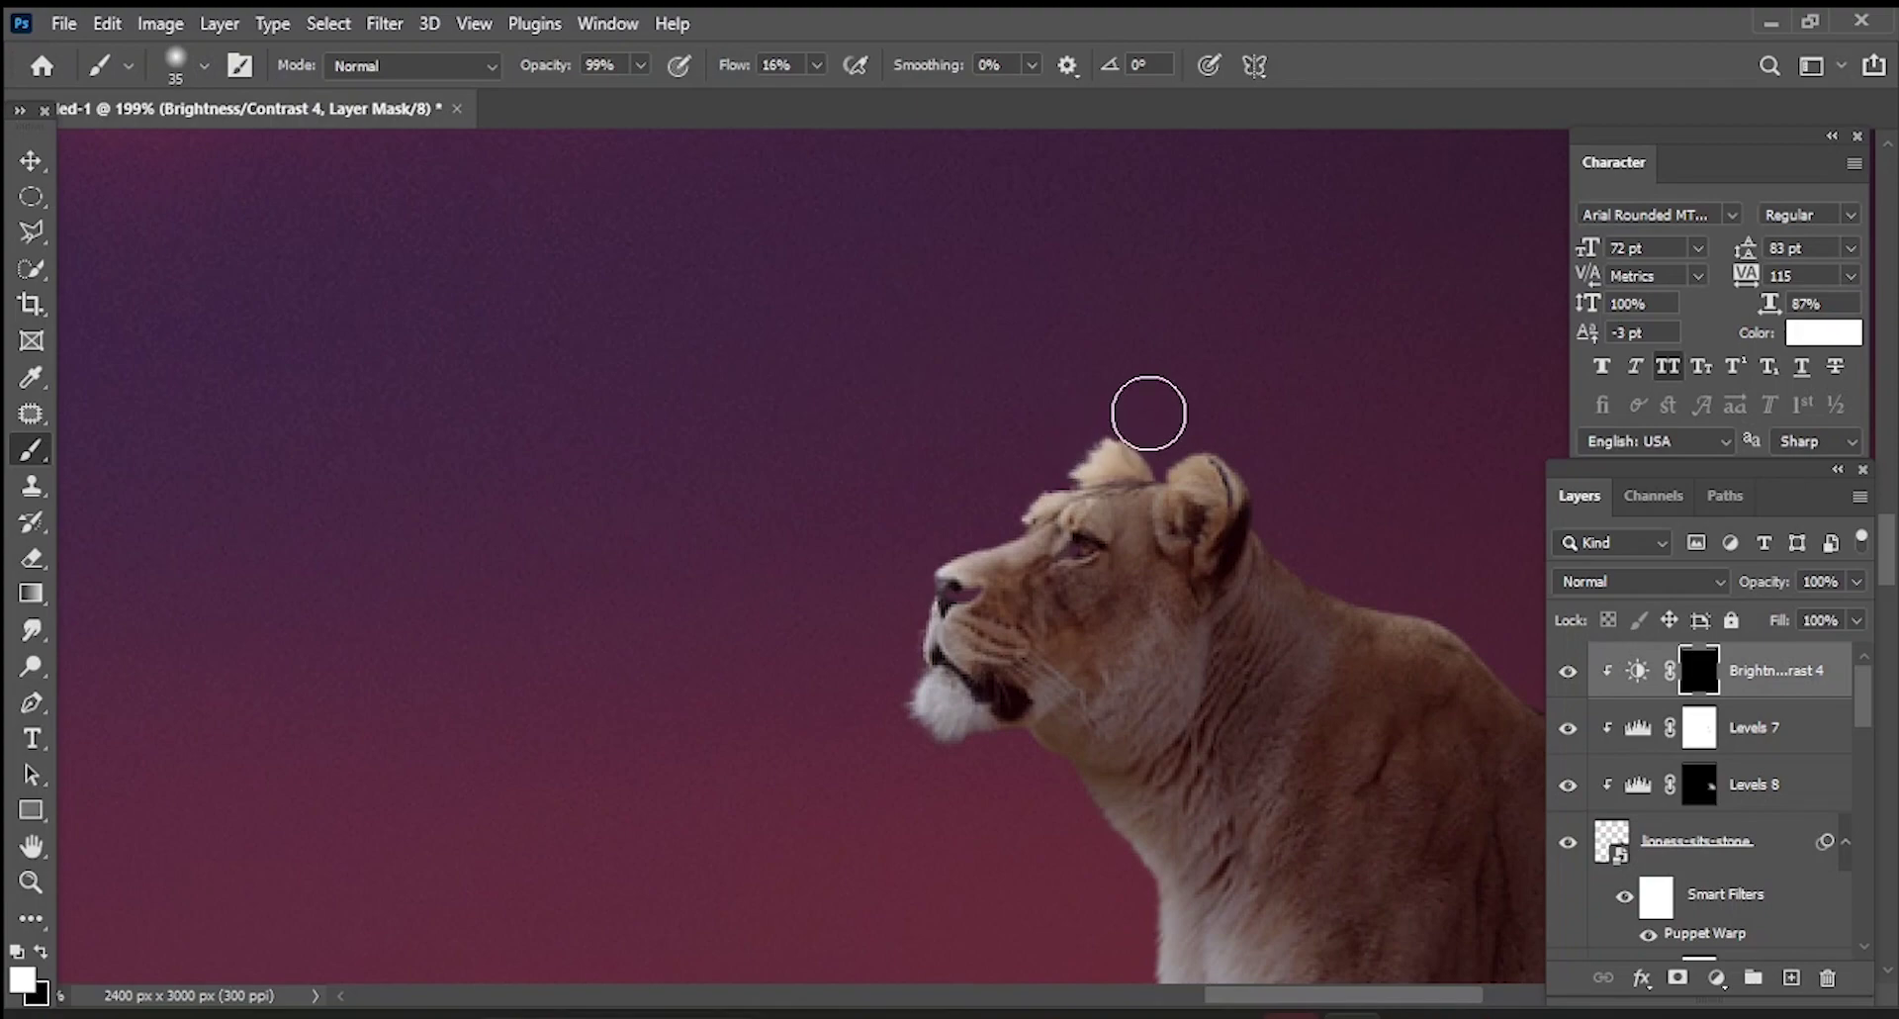
left_click_drag(983, 530, 983, 614)
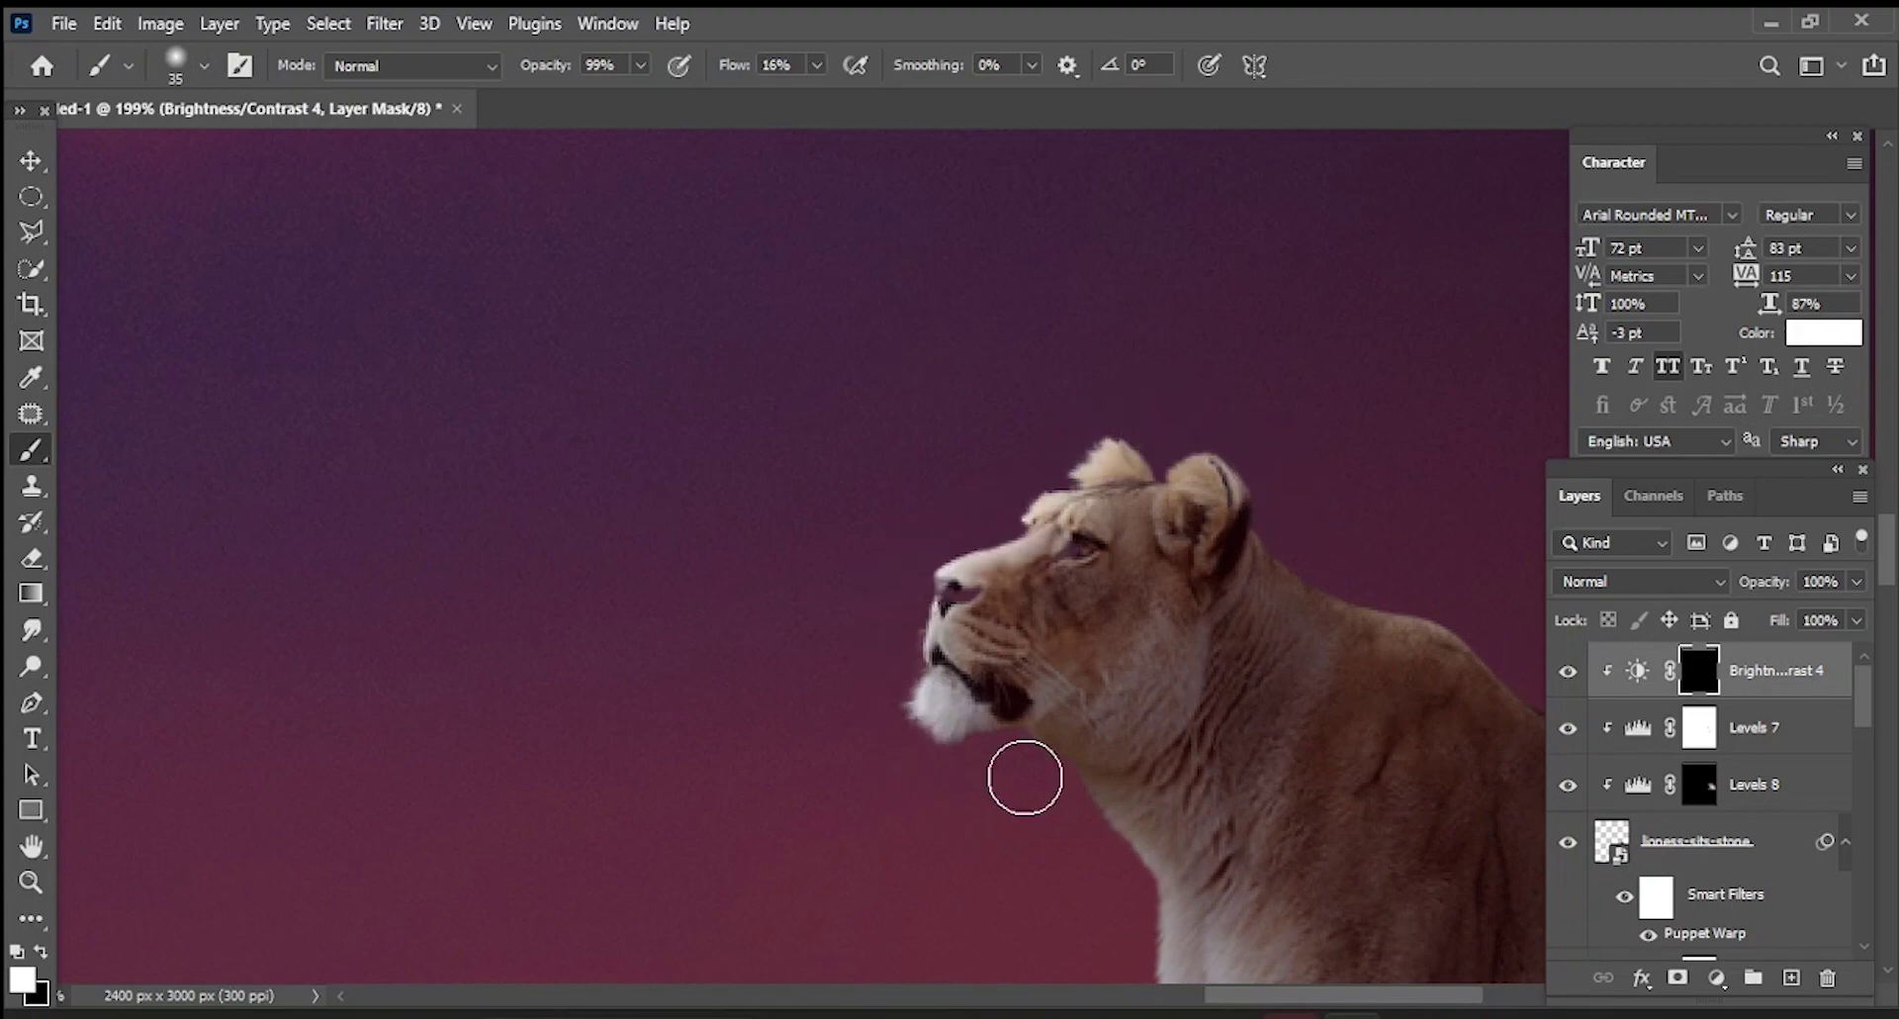
scroll(1124, 584, "down", 3)
scroll(1187, 712, "down", 3)
scroll(1217, 831, "down", 2)
mouse_move(1198, 879)
left_mouse_down()
mouse_move(1225, 645)
mouse_move(1136, 869)
mouse_move(1152, 920)
mouse_move(1349, 582)
left_mouse_up()
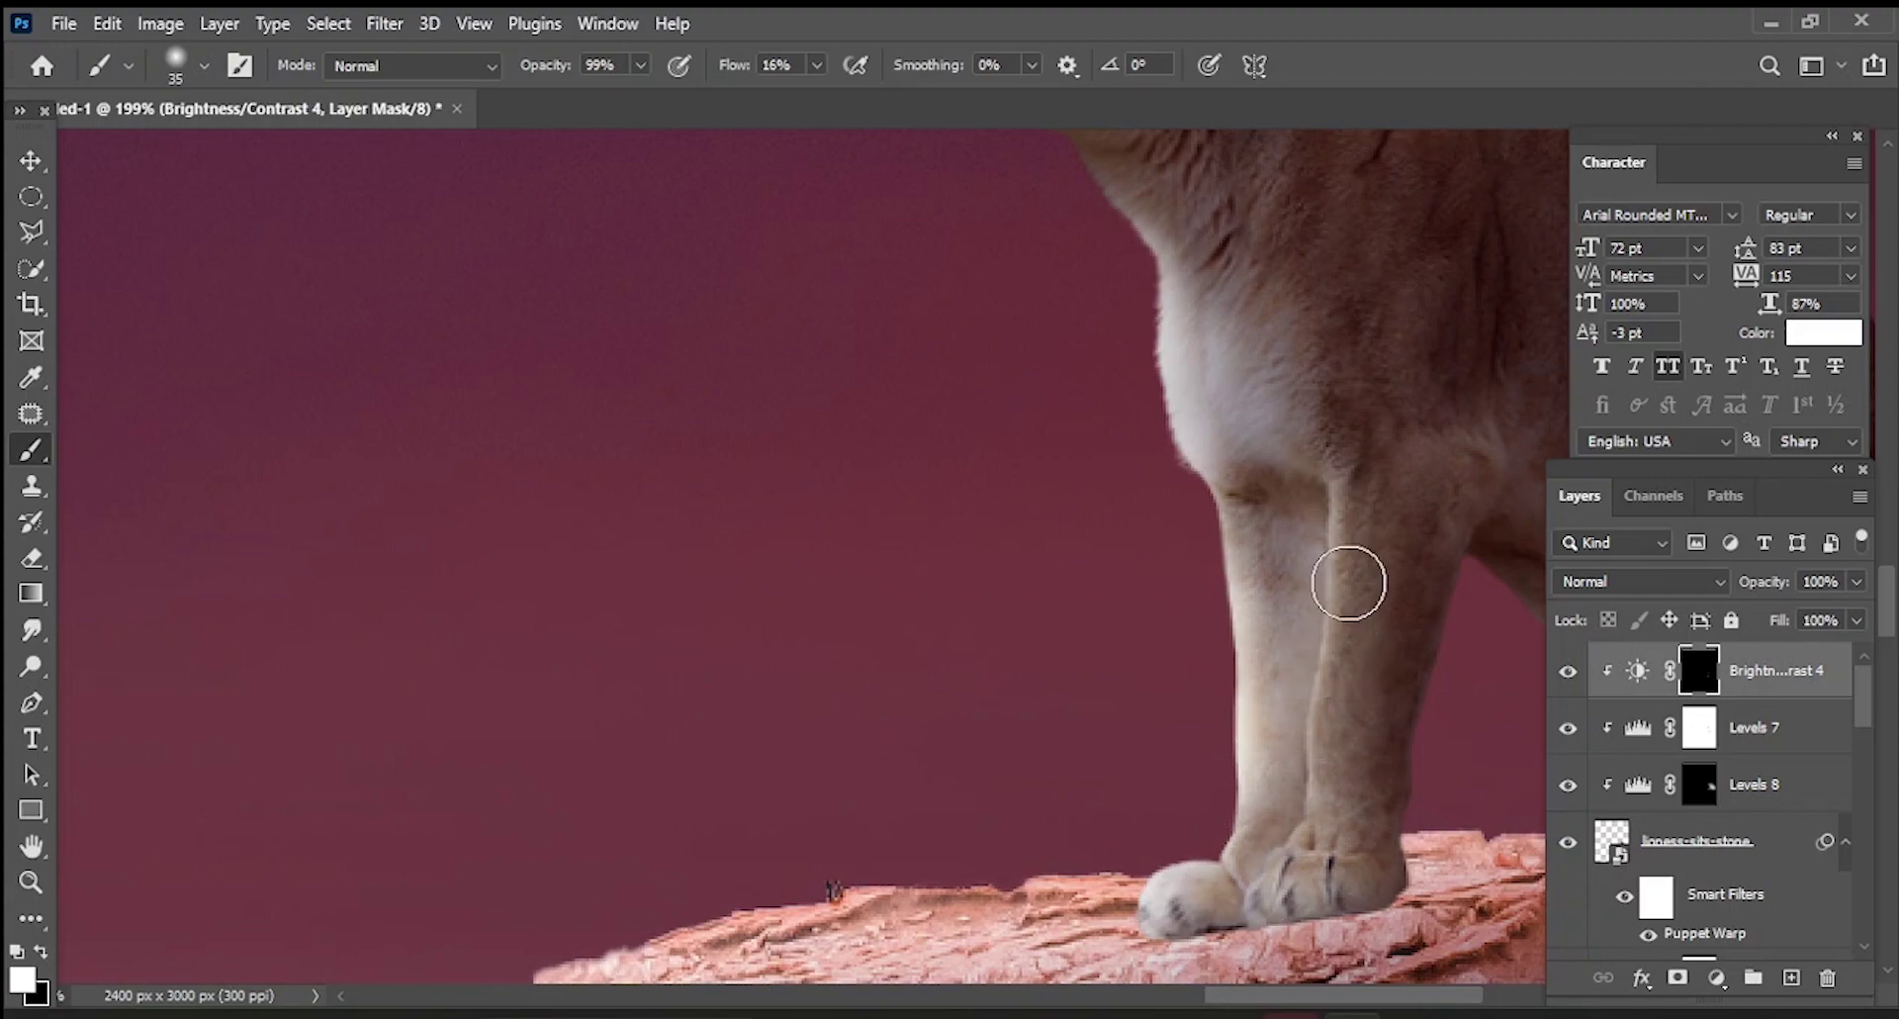
- Brighten the lioness's muzzle, whiskers, cheek and neck with more white strokes
scroll(1349, 582, "down", 5)
scroll(1382, 374, "up", 4)
scroll(1437, 412, "up", 2)
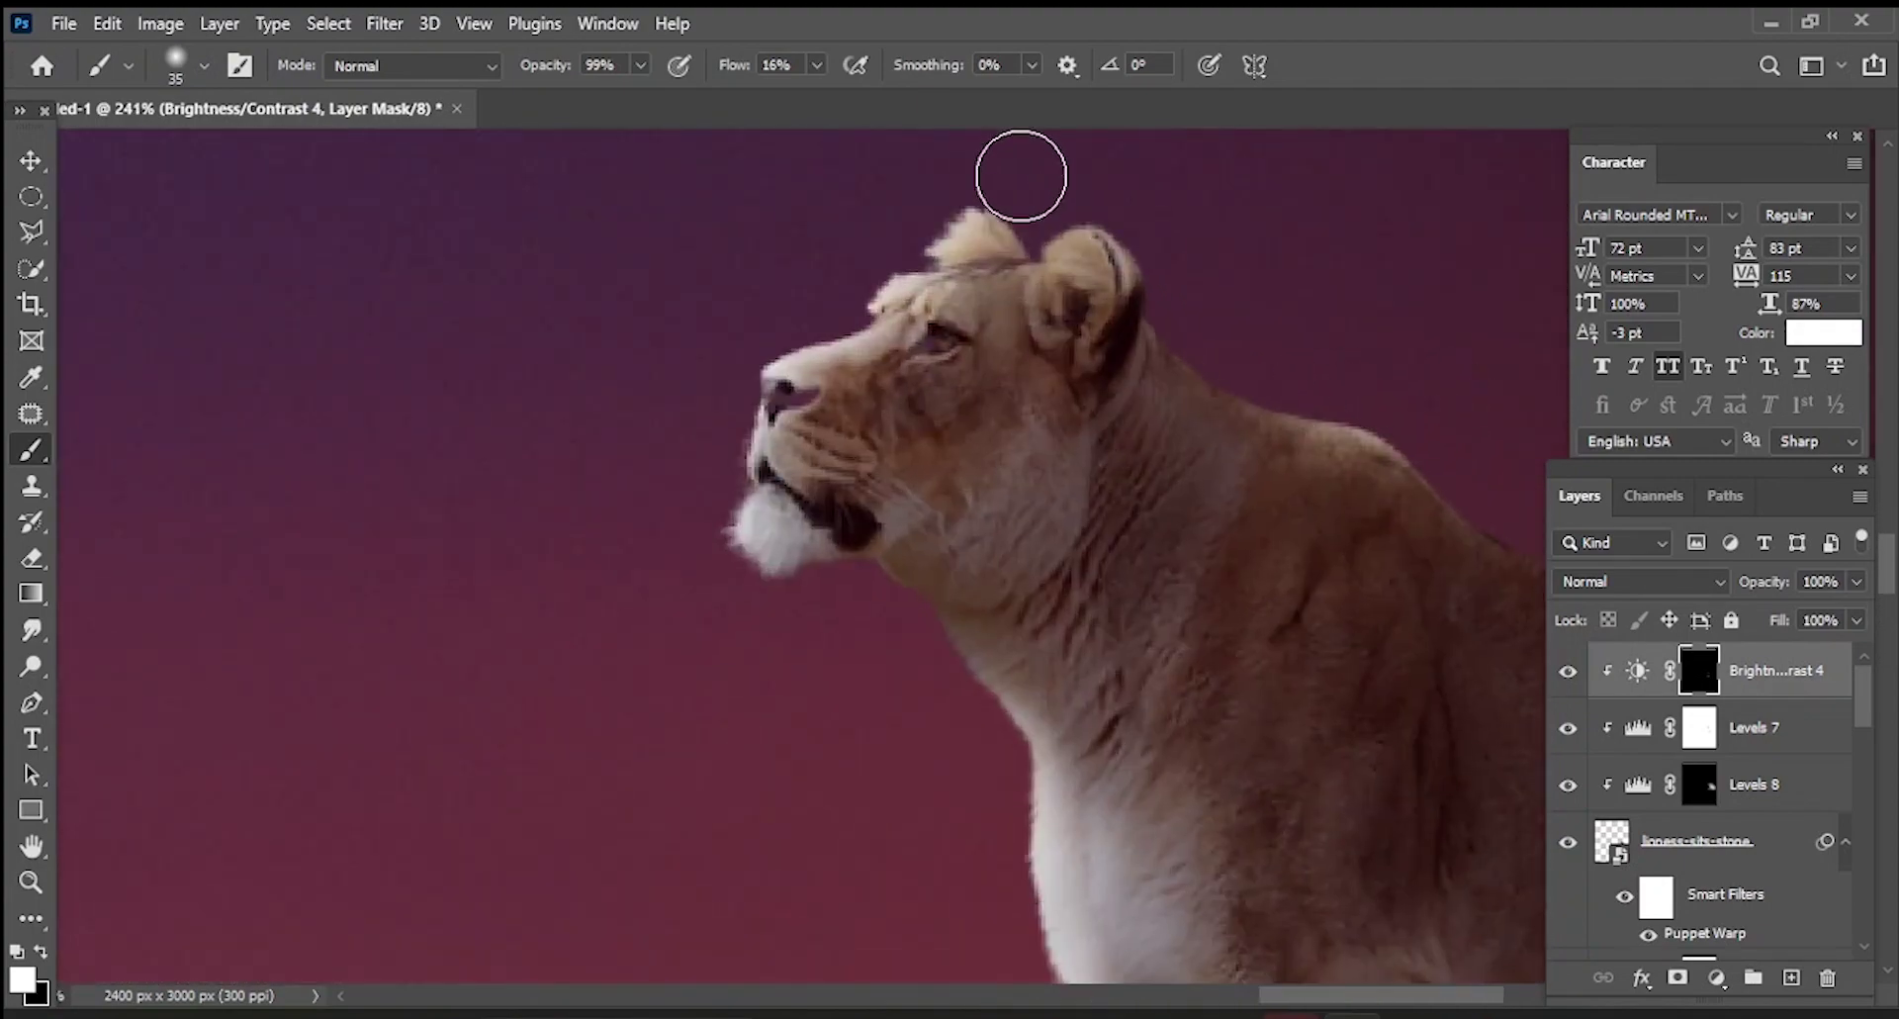
scroll(925, 317, "up", 2)
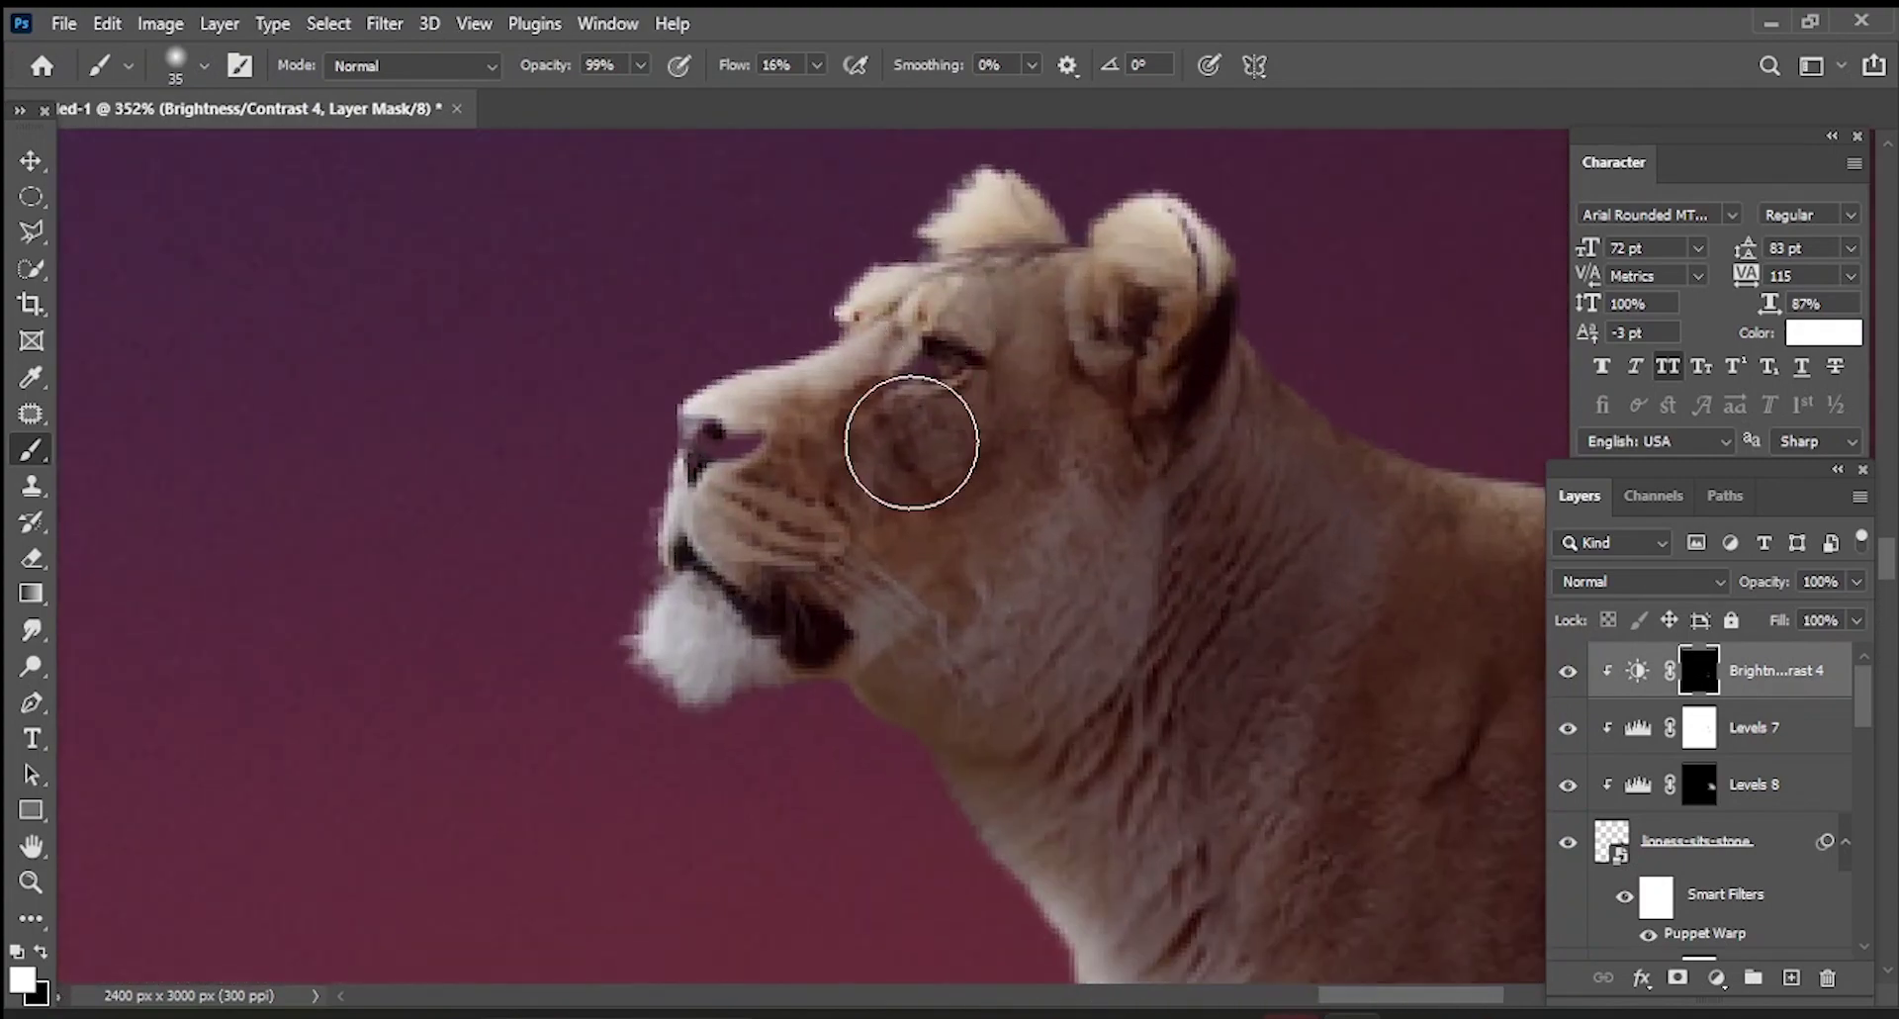
left_click_drag(733, 518, 789, 479)
mouse_move(1004, 554)
left_mouse_down()
mouse_move(1051, 577)
mouse_move(924, 670)
left_mouse_up()
scroll(1088, 683, "down", 10)
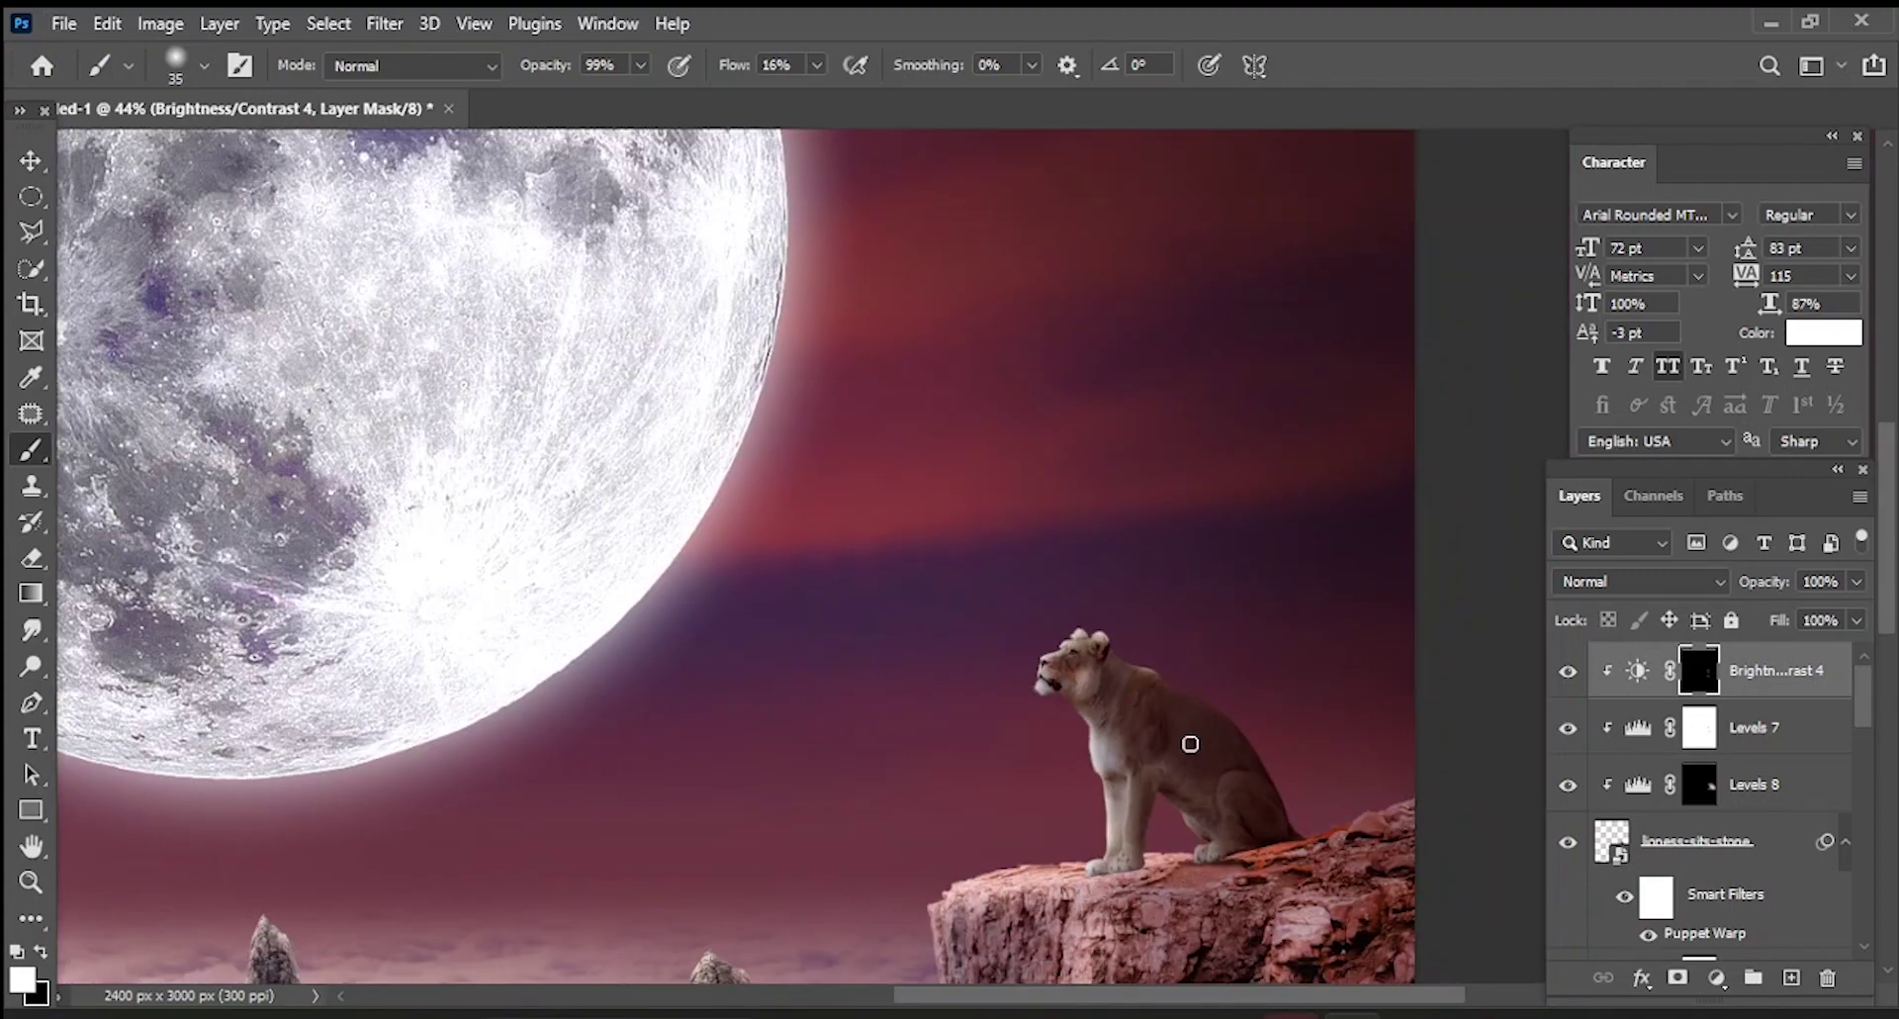
scroll(1179, 707, "up", 5)
left_click_drag(985, 688, 967, 755)
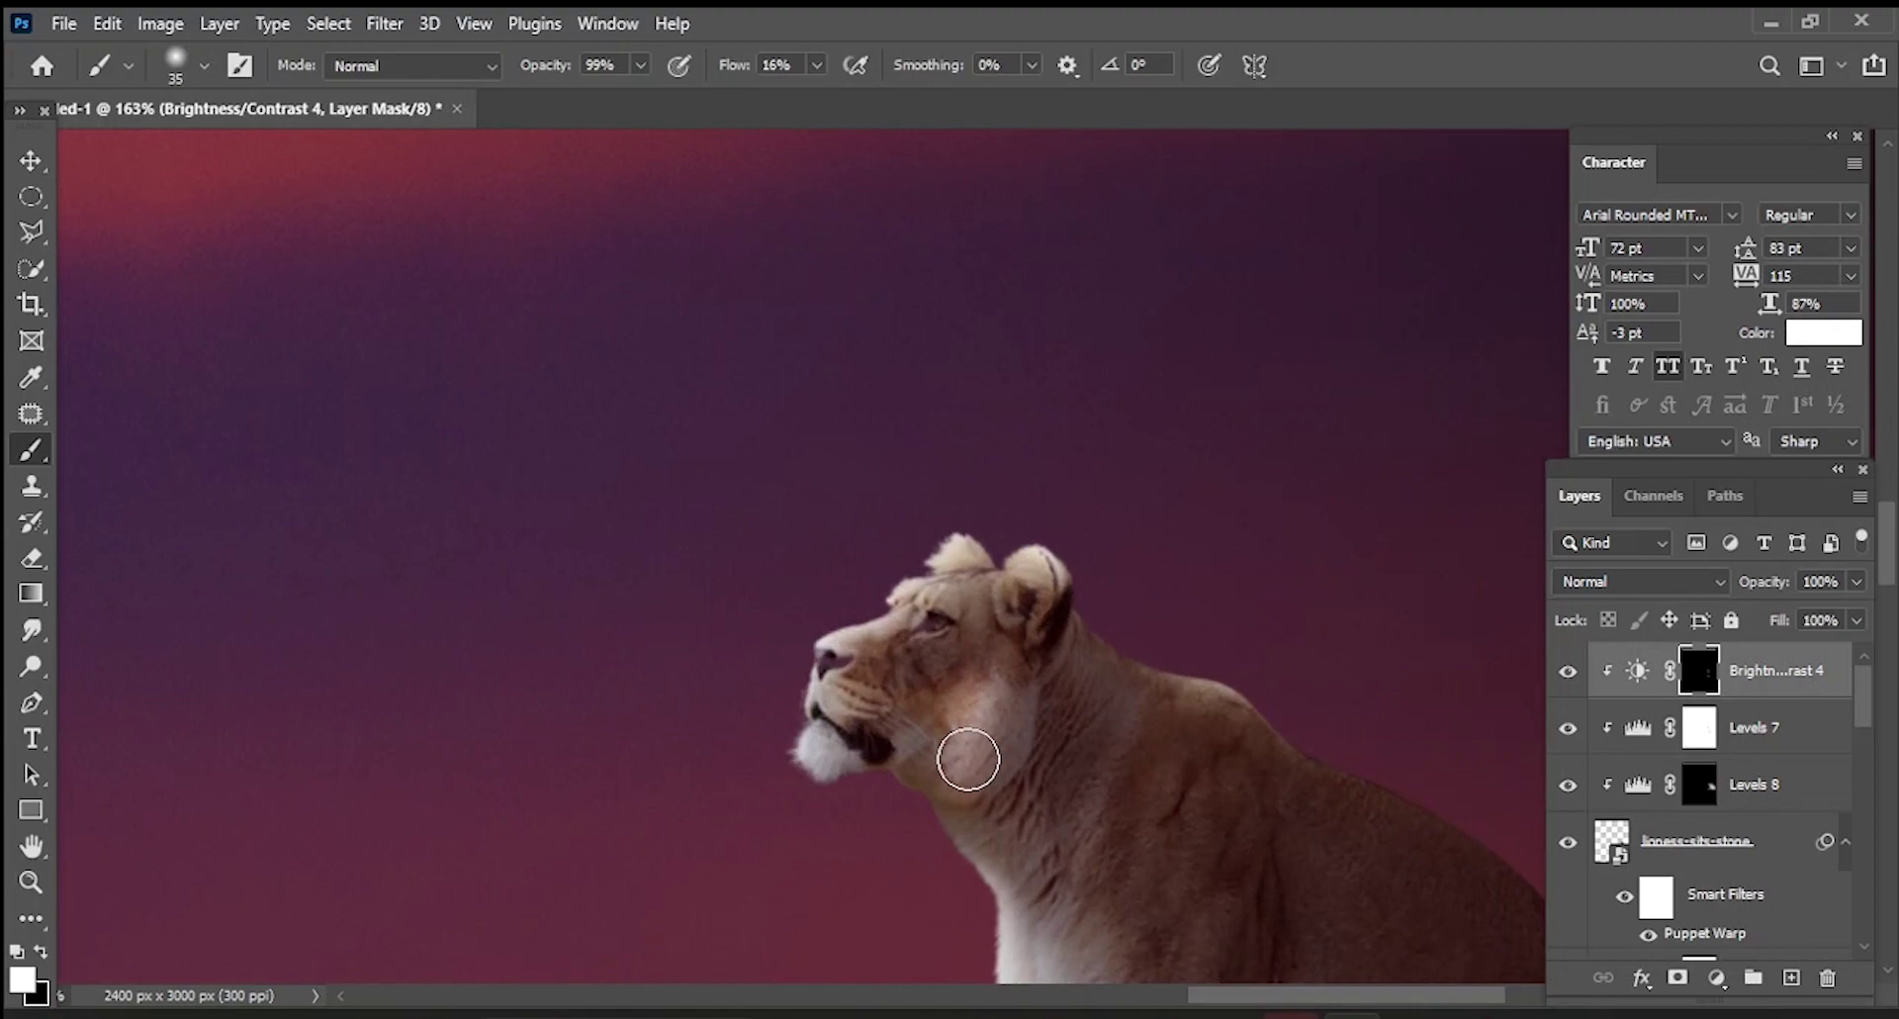
- Return to white and lighten the fur on the lioness's front leg
key("x")
scroll(924, 743, "up", 3)
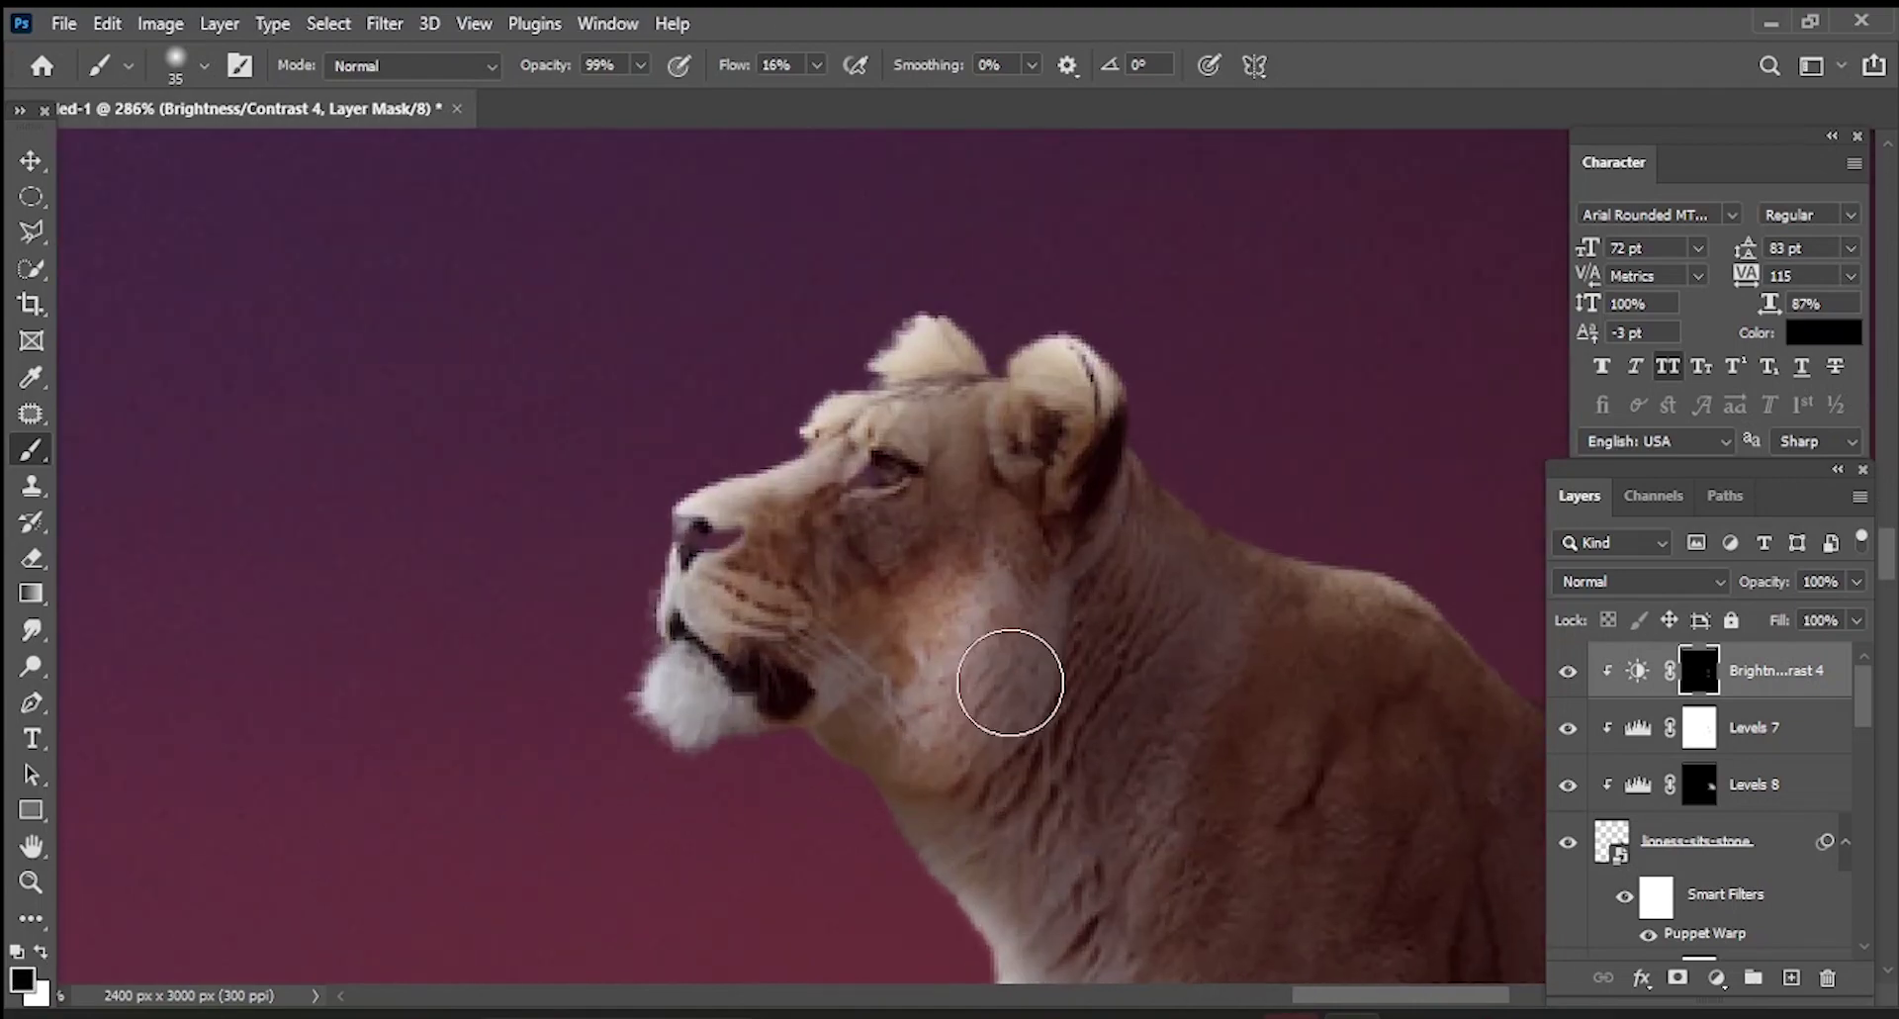
scroll(915, 631, "down", 2)
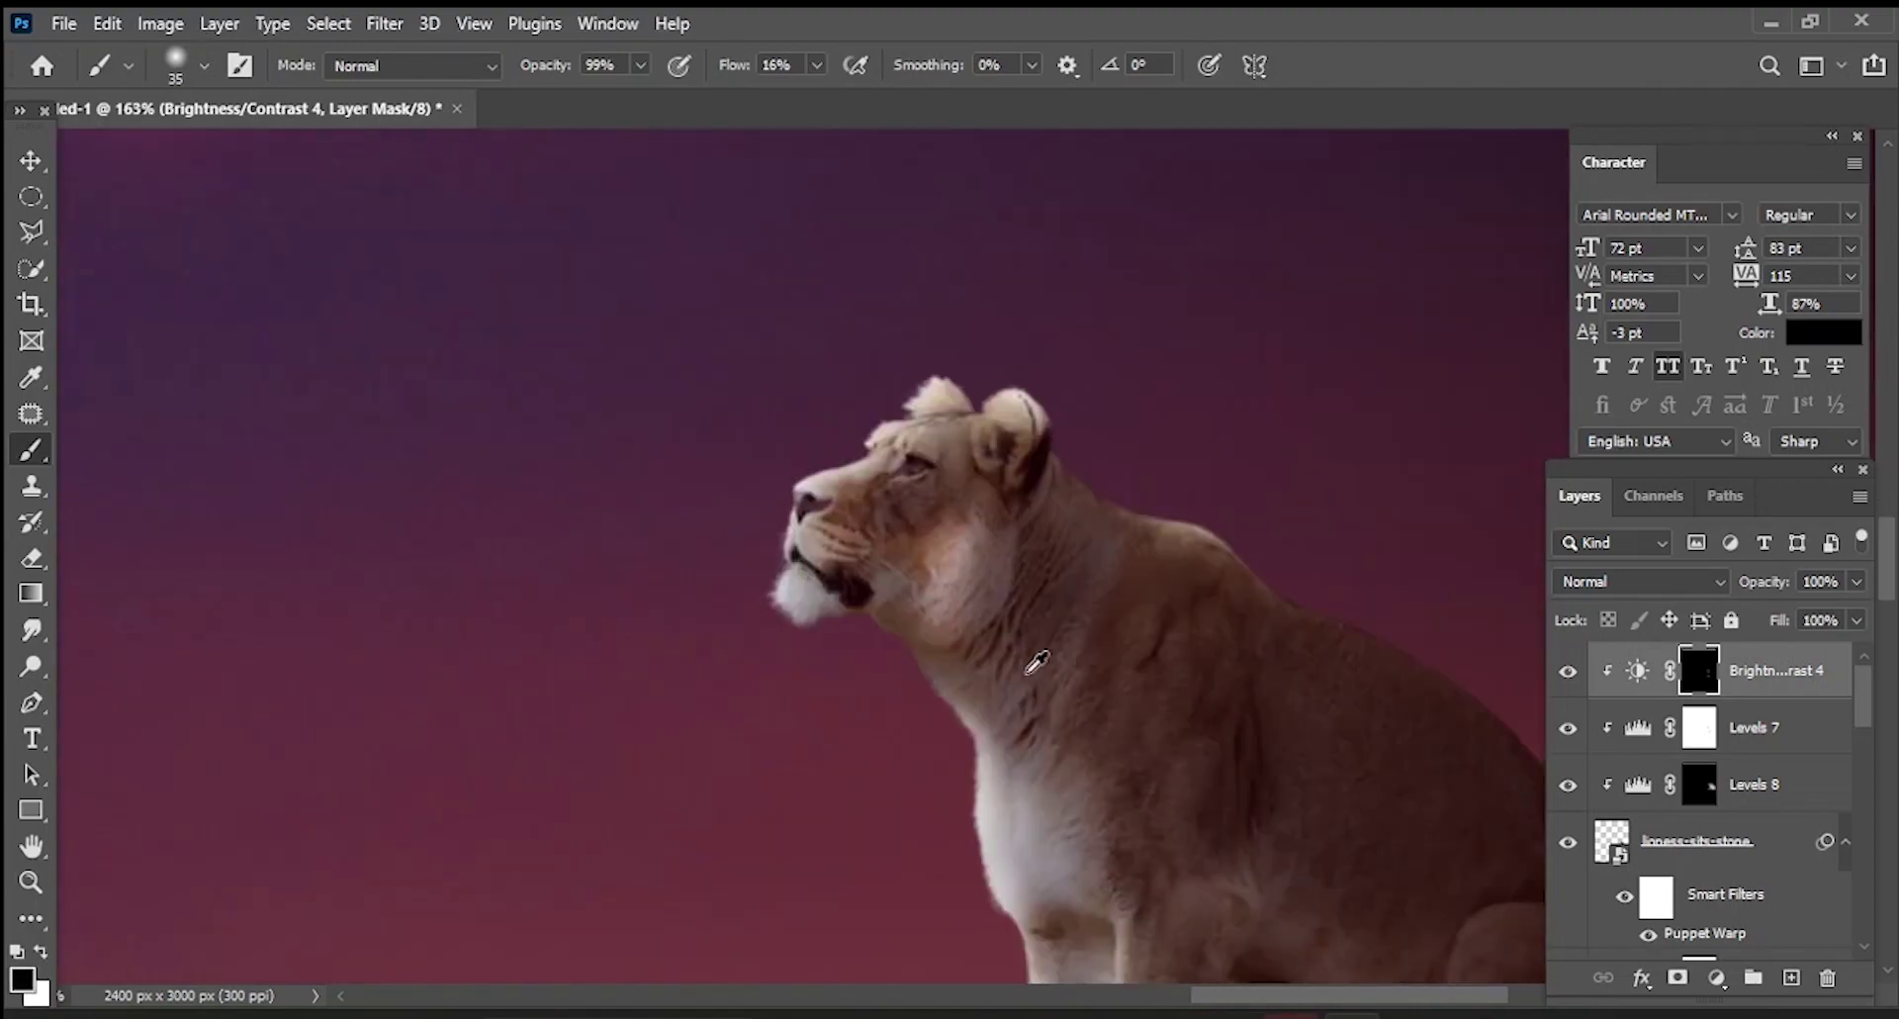
scroll(915, 631, "down", 3)
scroll(1167, 890, "up", 5)
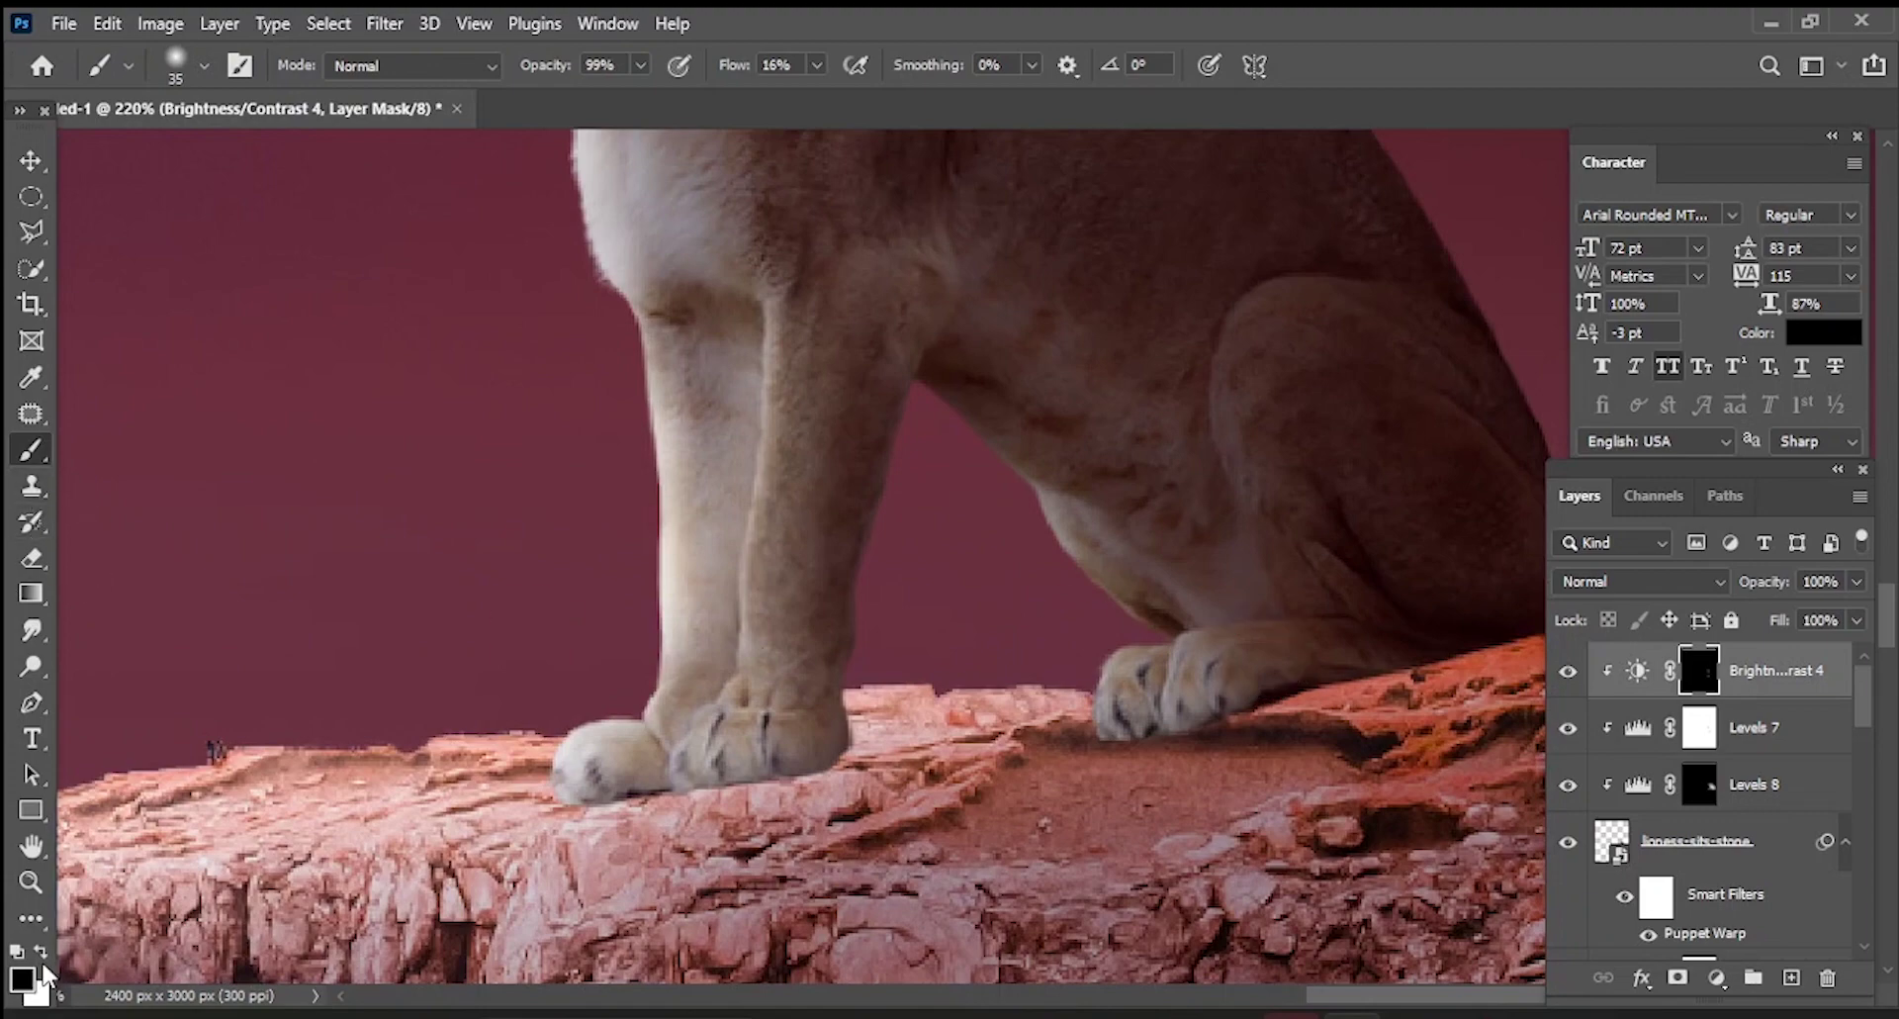
left_click(41, 953)
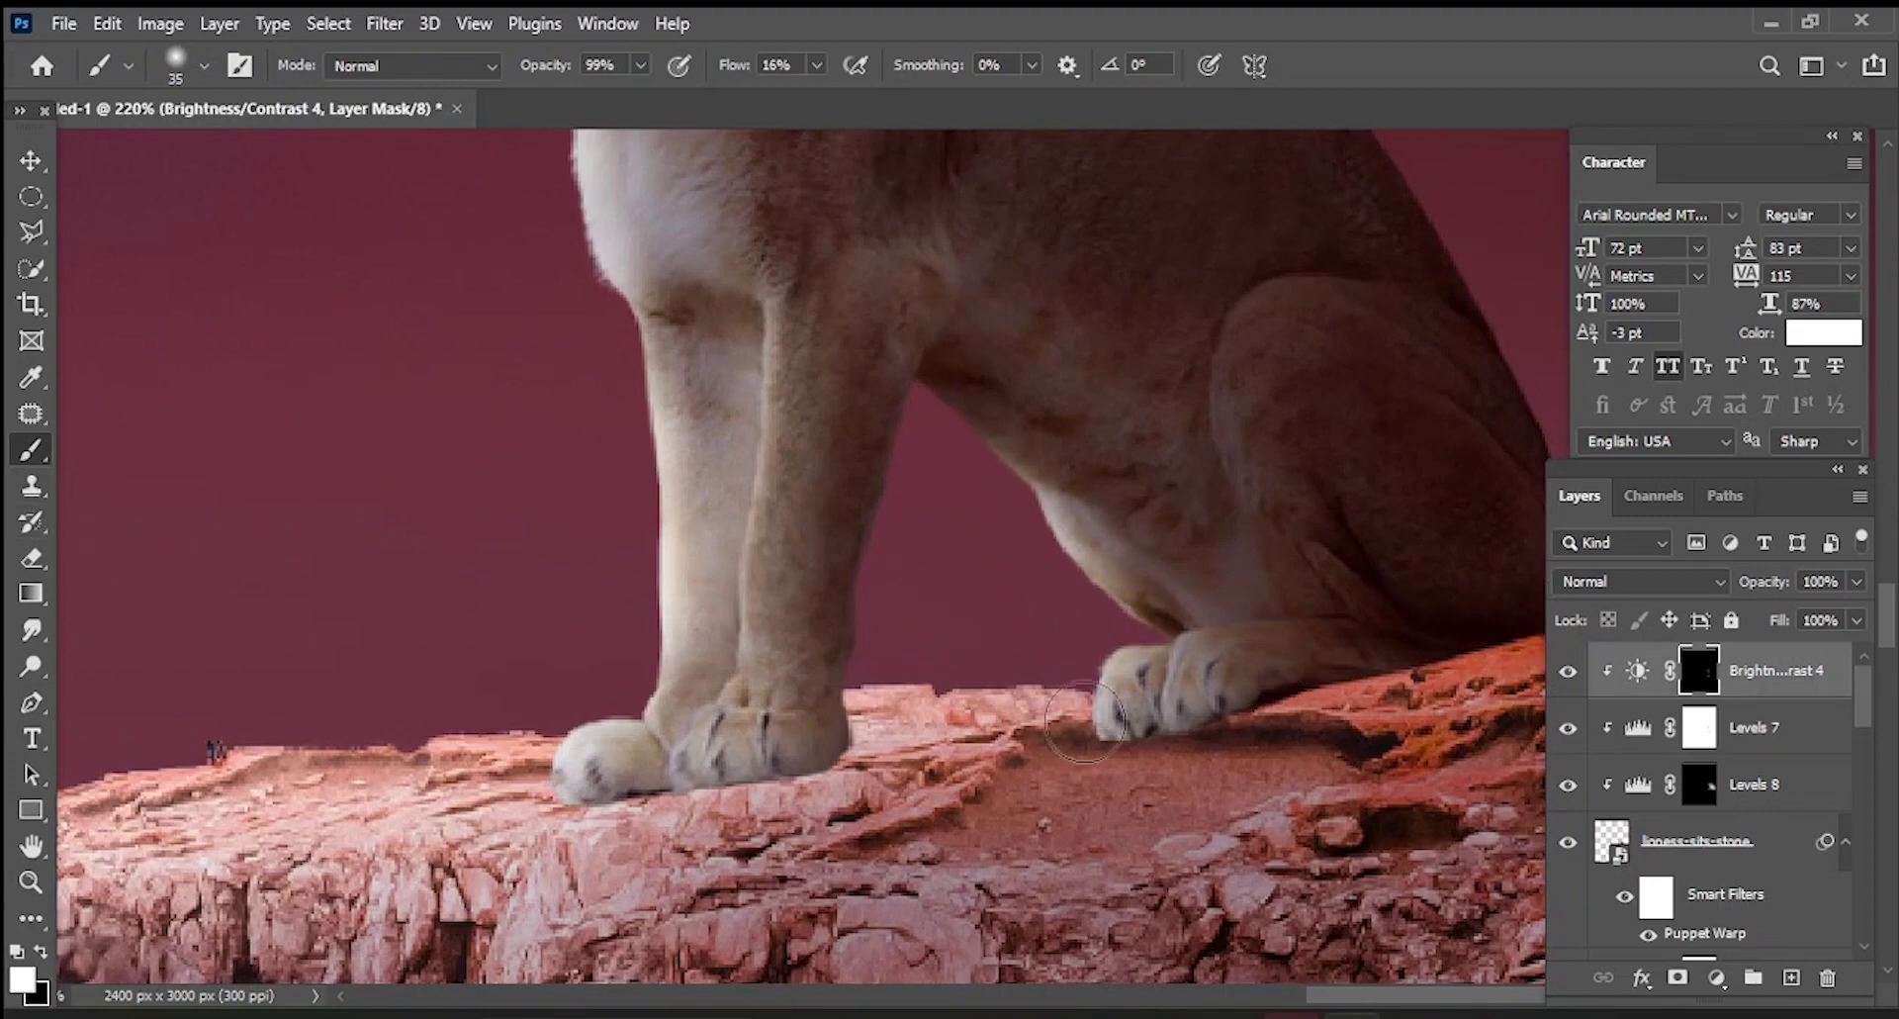
scroll(814, 628, "up", 2)
scroll(763, 564, "up", 2)
left_click_drag(825, 337, 792, 333)
scroll(766, 780, "down", 2)
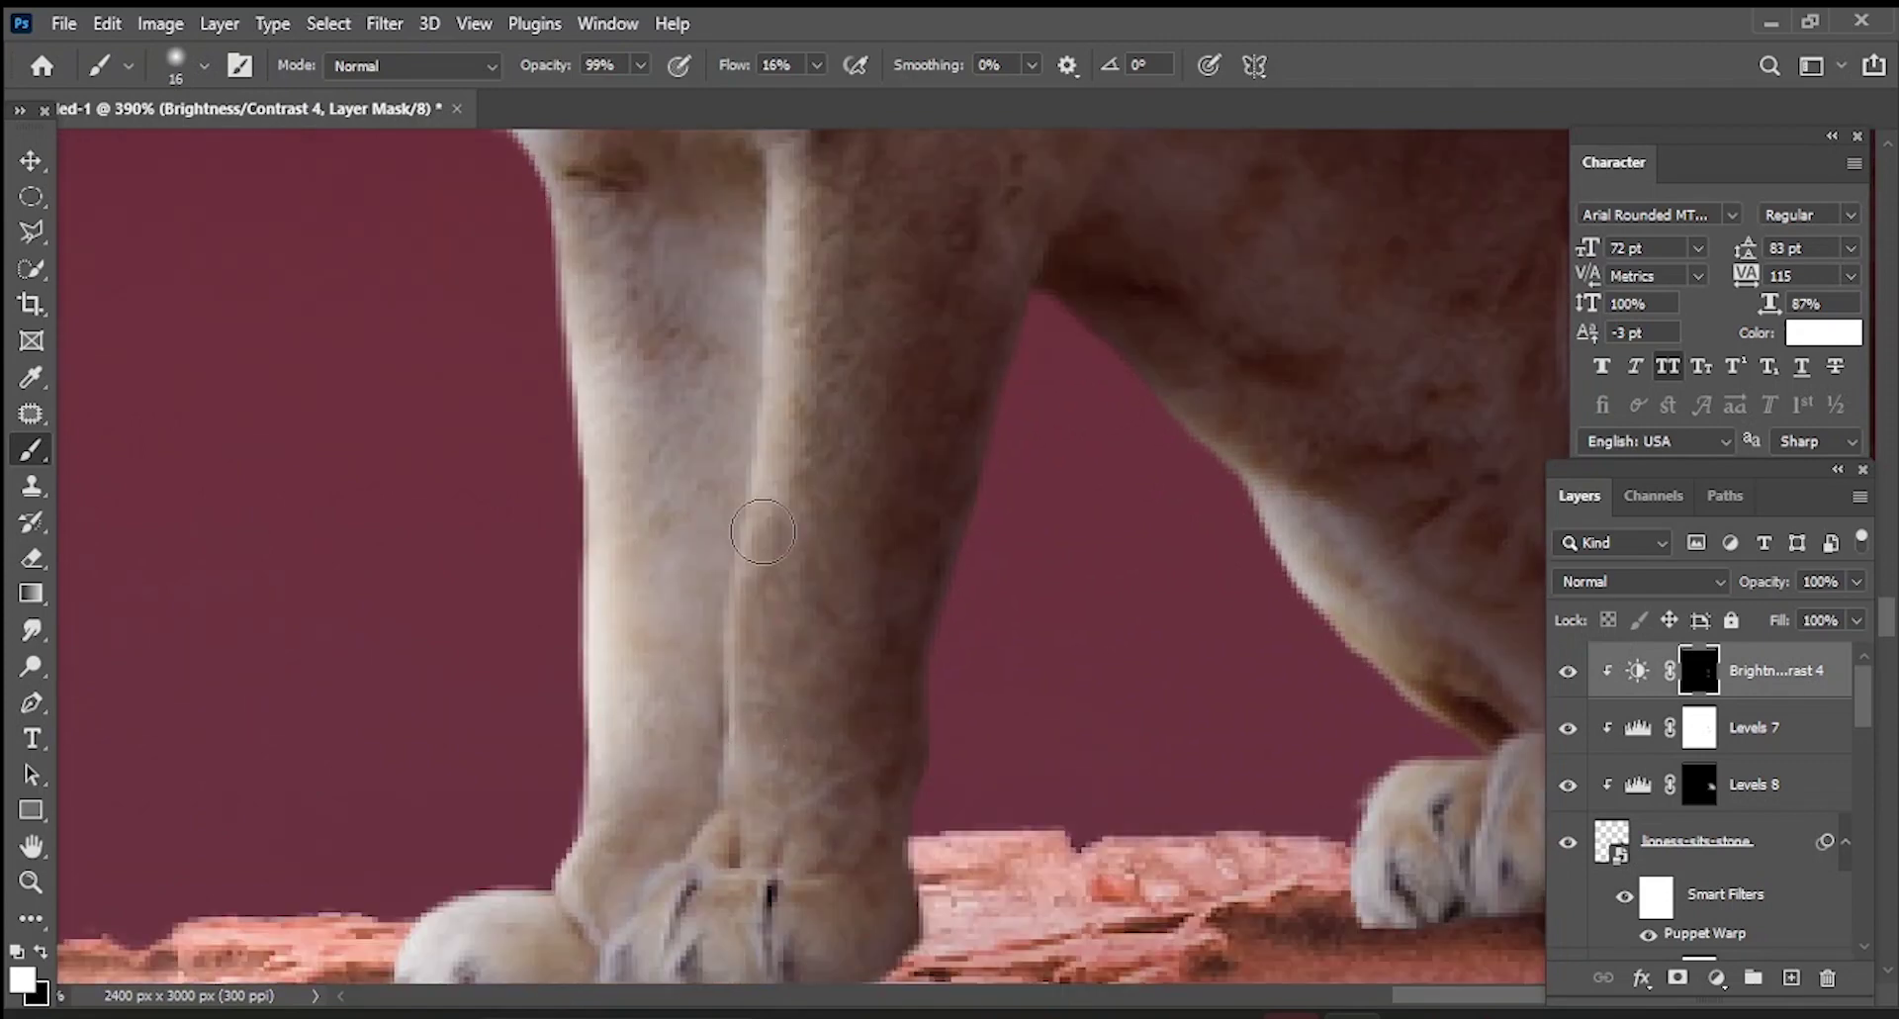
- Lighten the fur along the front leg crease, extending it up the upper leg
left_click_drag(737, 612, 739, 769)
left_click_drag(740, 621, 728, 745)
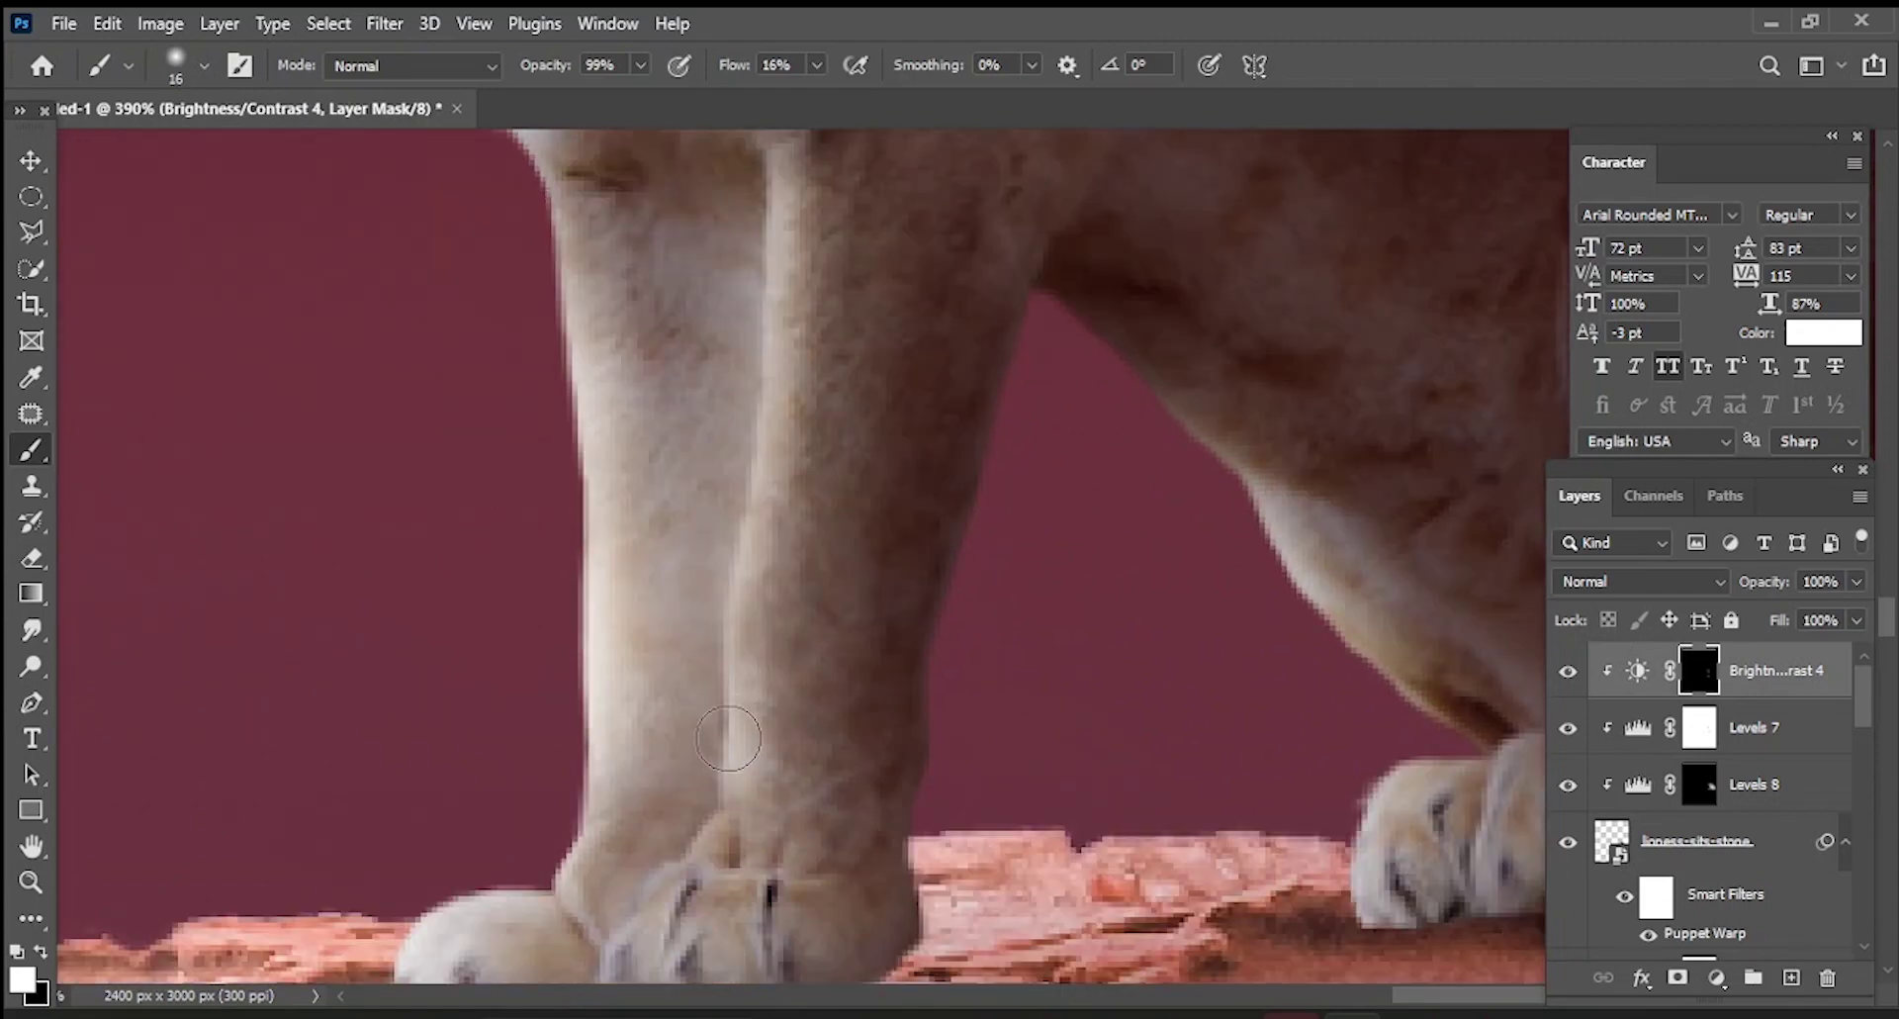
left_click_drag(742, 619, 738, 781)
scroll(742, 603, "up", 1)
left_click_drag(741, 623, 761, 455)
scroll(762, 455, "up", 2)
mouse_move(772, 593)
left_mouse_down()
mouse_move(769, 339)
mouse_move(782, 529)
left_mouse_up()
- With a smaller black brush, paint back parts of the crease fur toward the paw
right_click(806, 496, "alt")
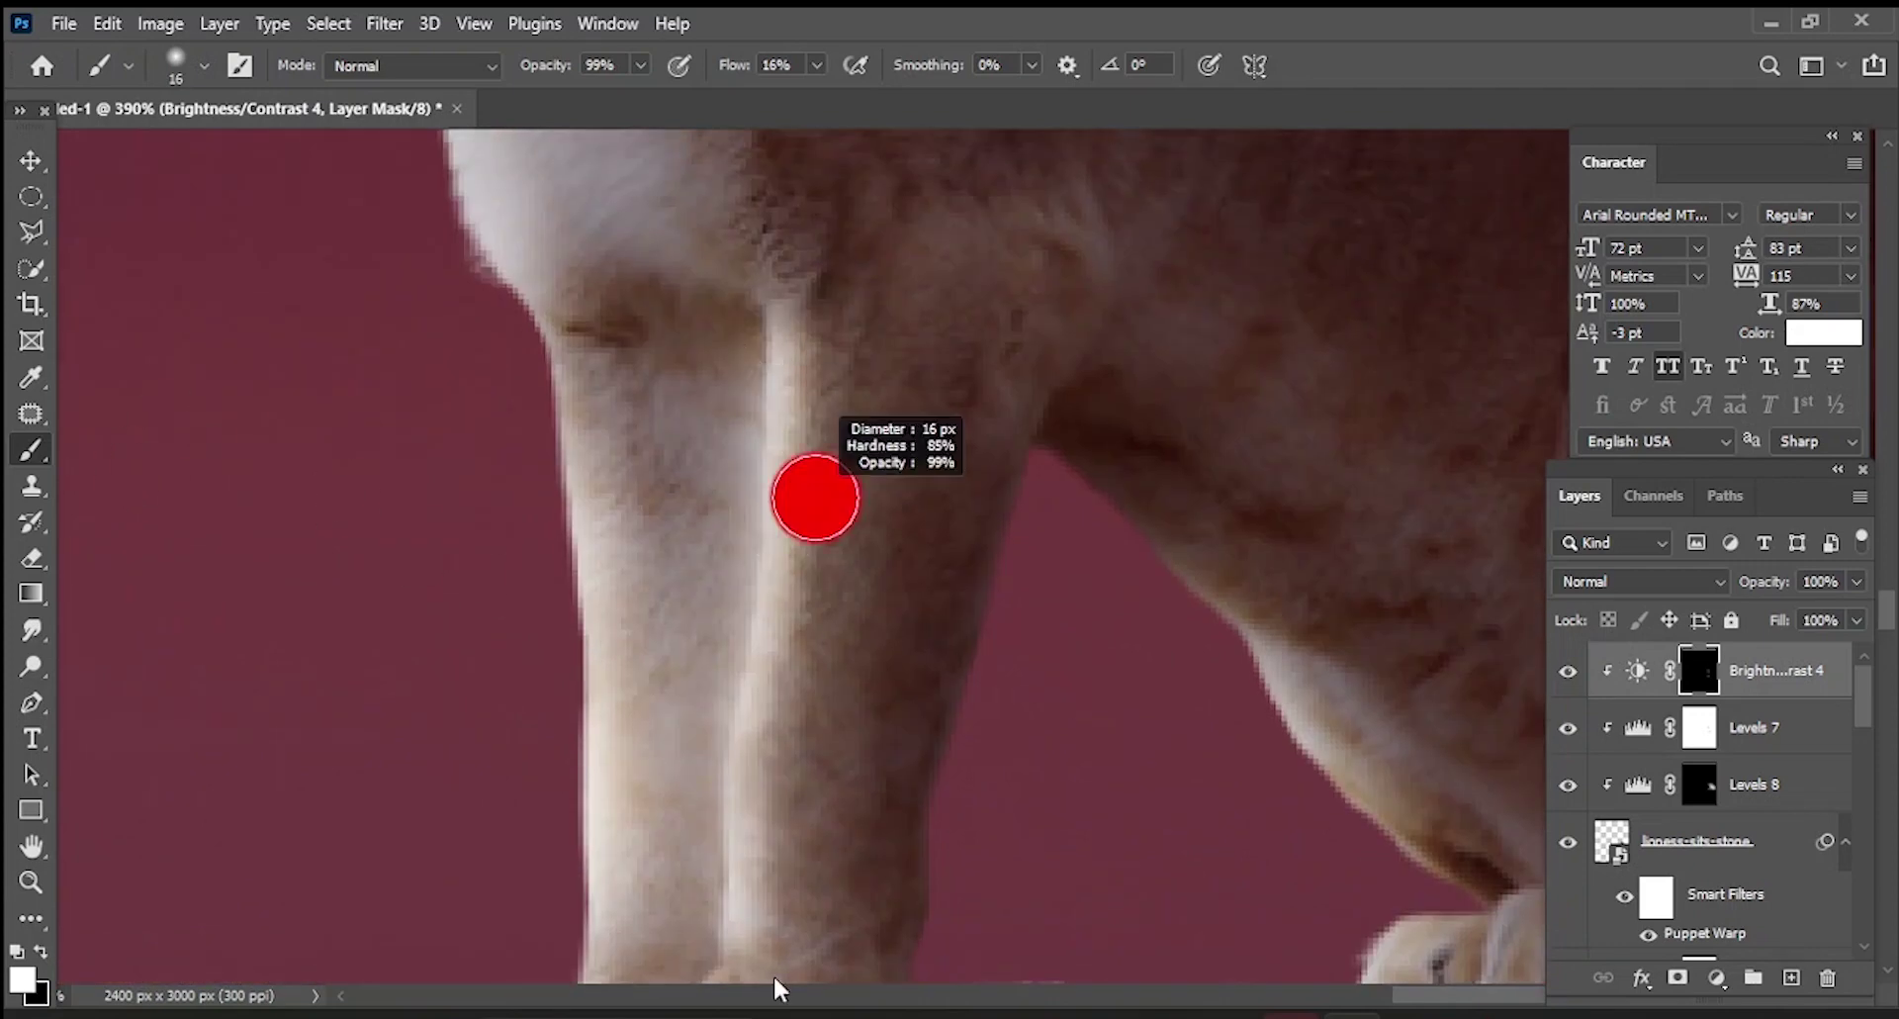
key("x")
right_click(805, 411, "alt")
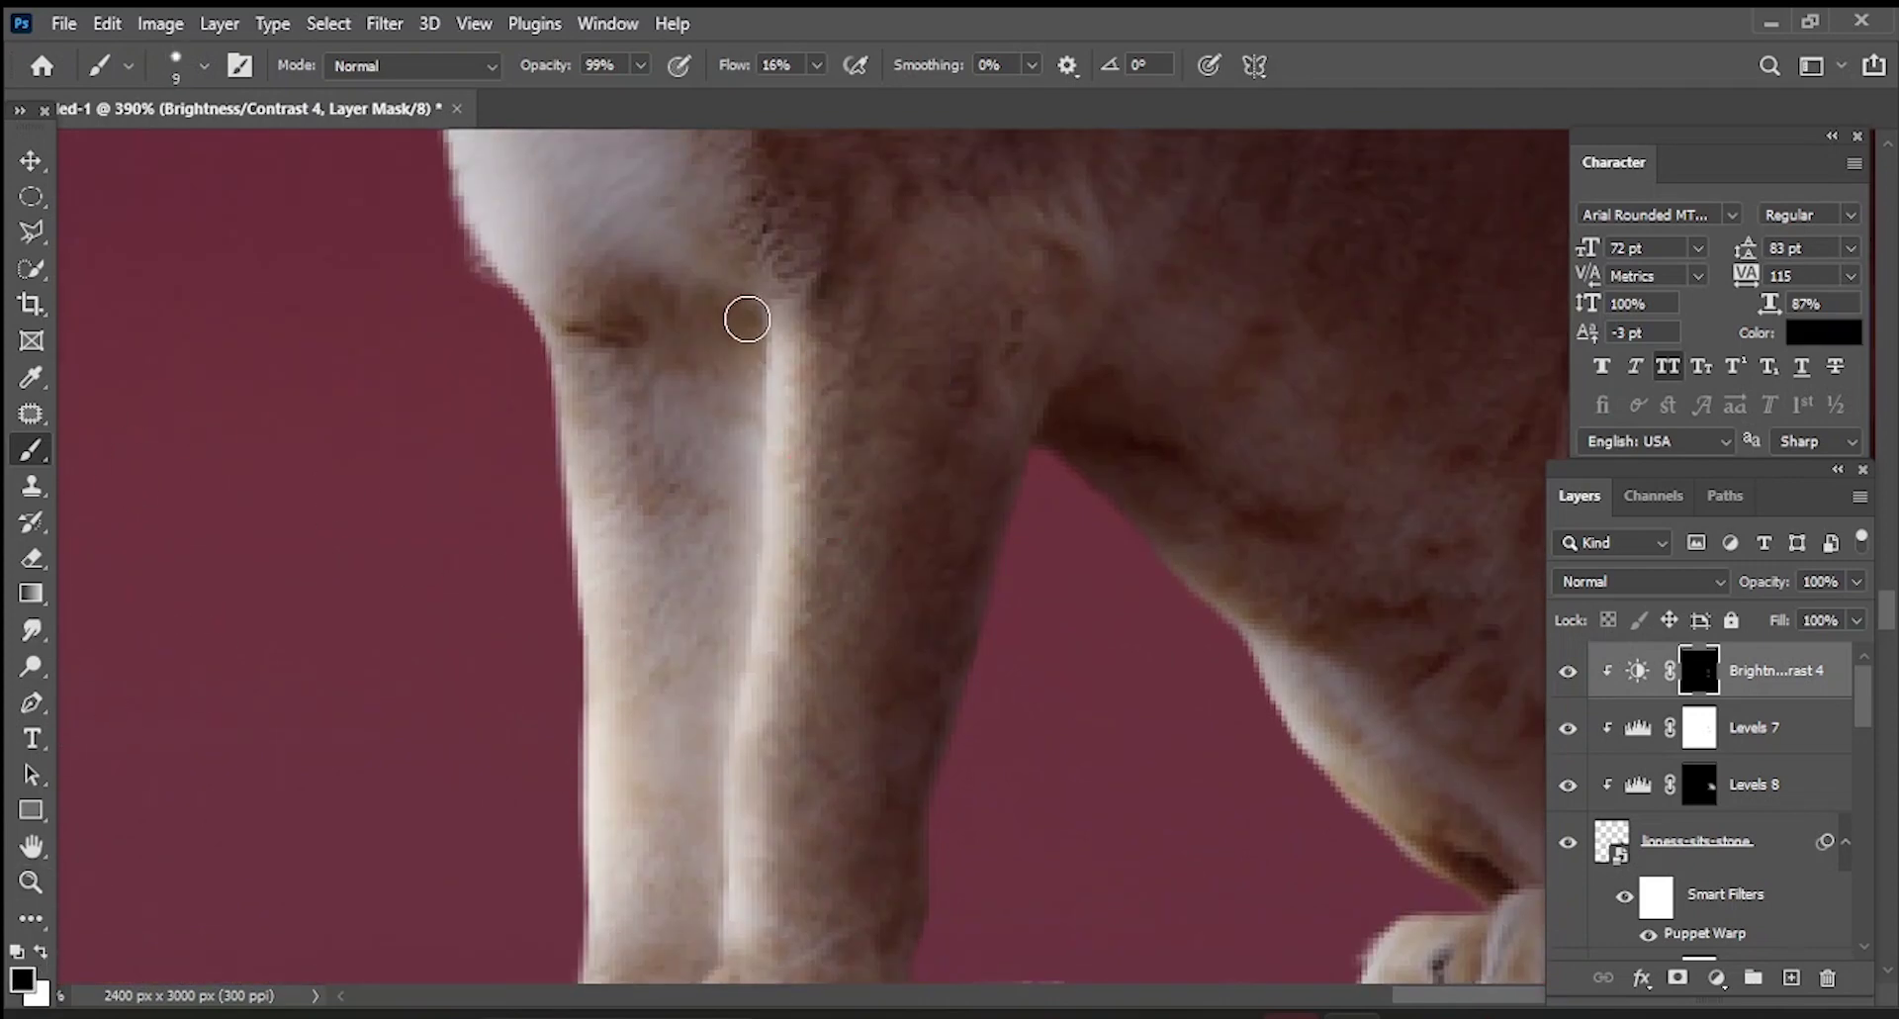
left_click_drag(740, 488, 747, 341)
scroll(750, 451, "down", 3)
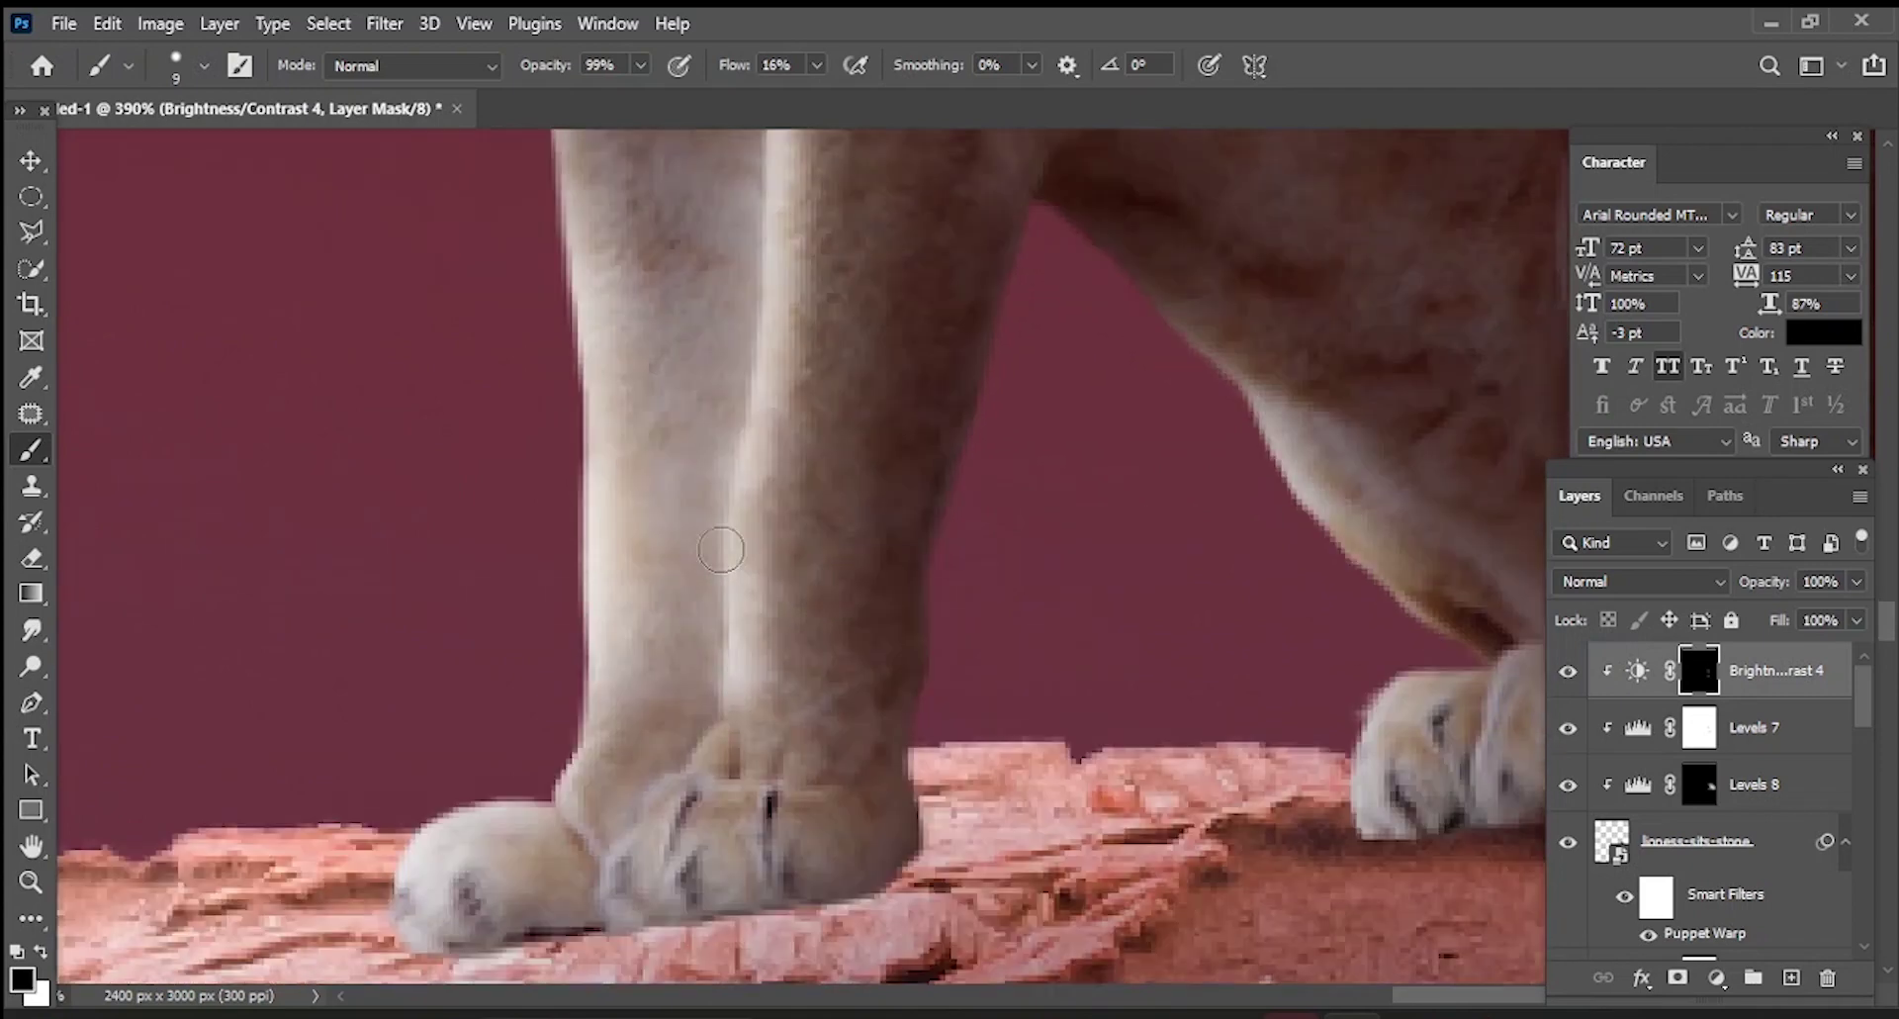
scroll(718, 495, "down", 3)
left_click_drag(705, 600, 700, 699)
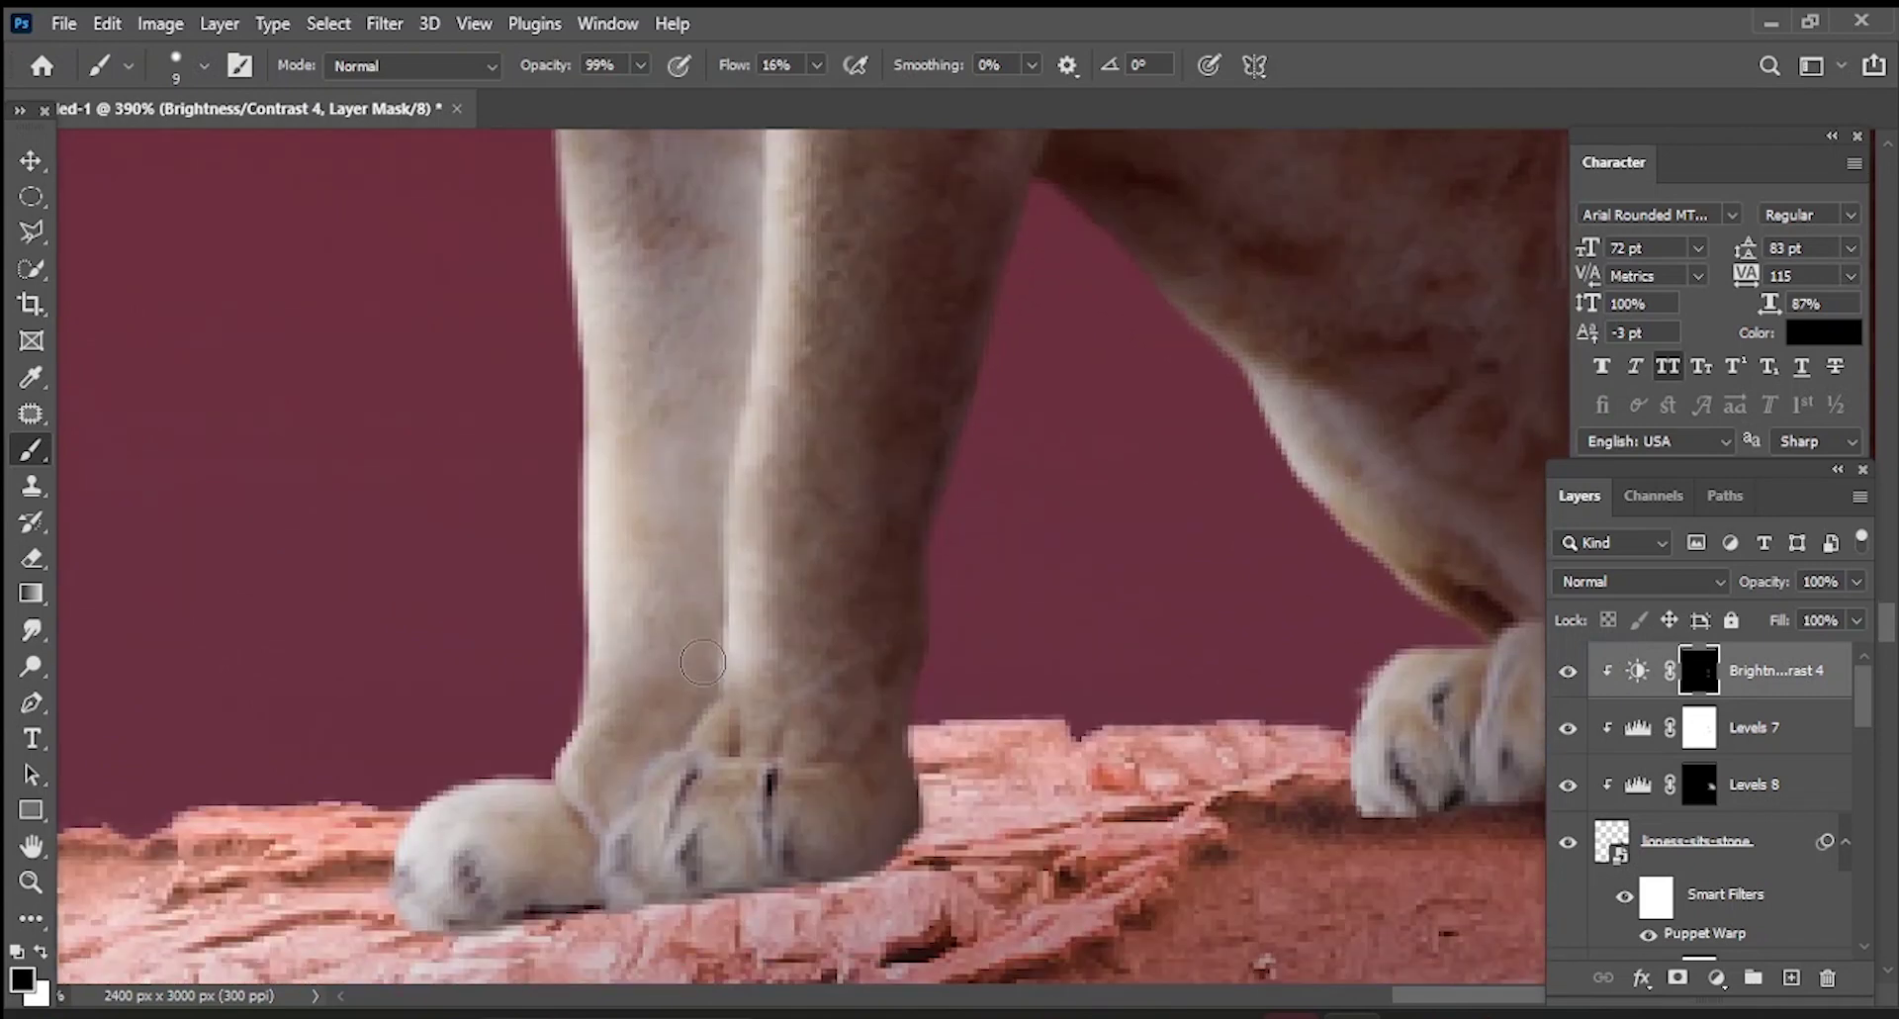
scroll(709, 470, "up", 2)
scroll(722, 448, "up", 3)
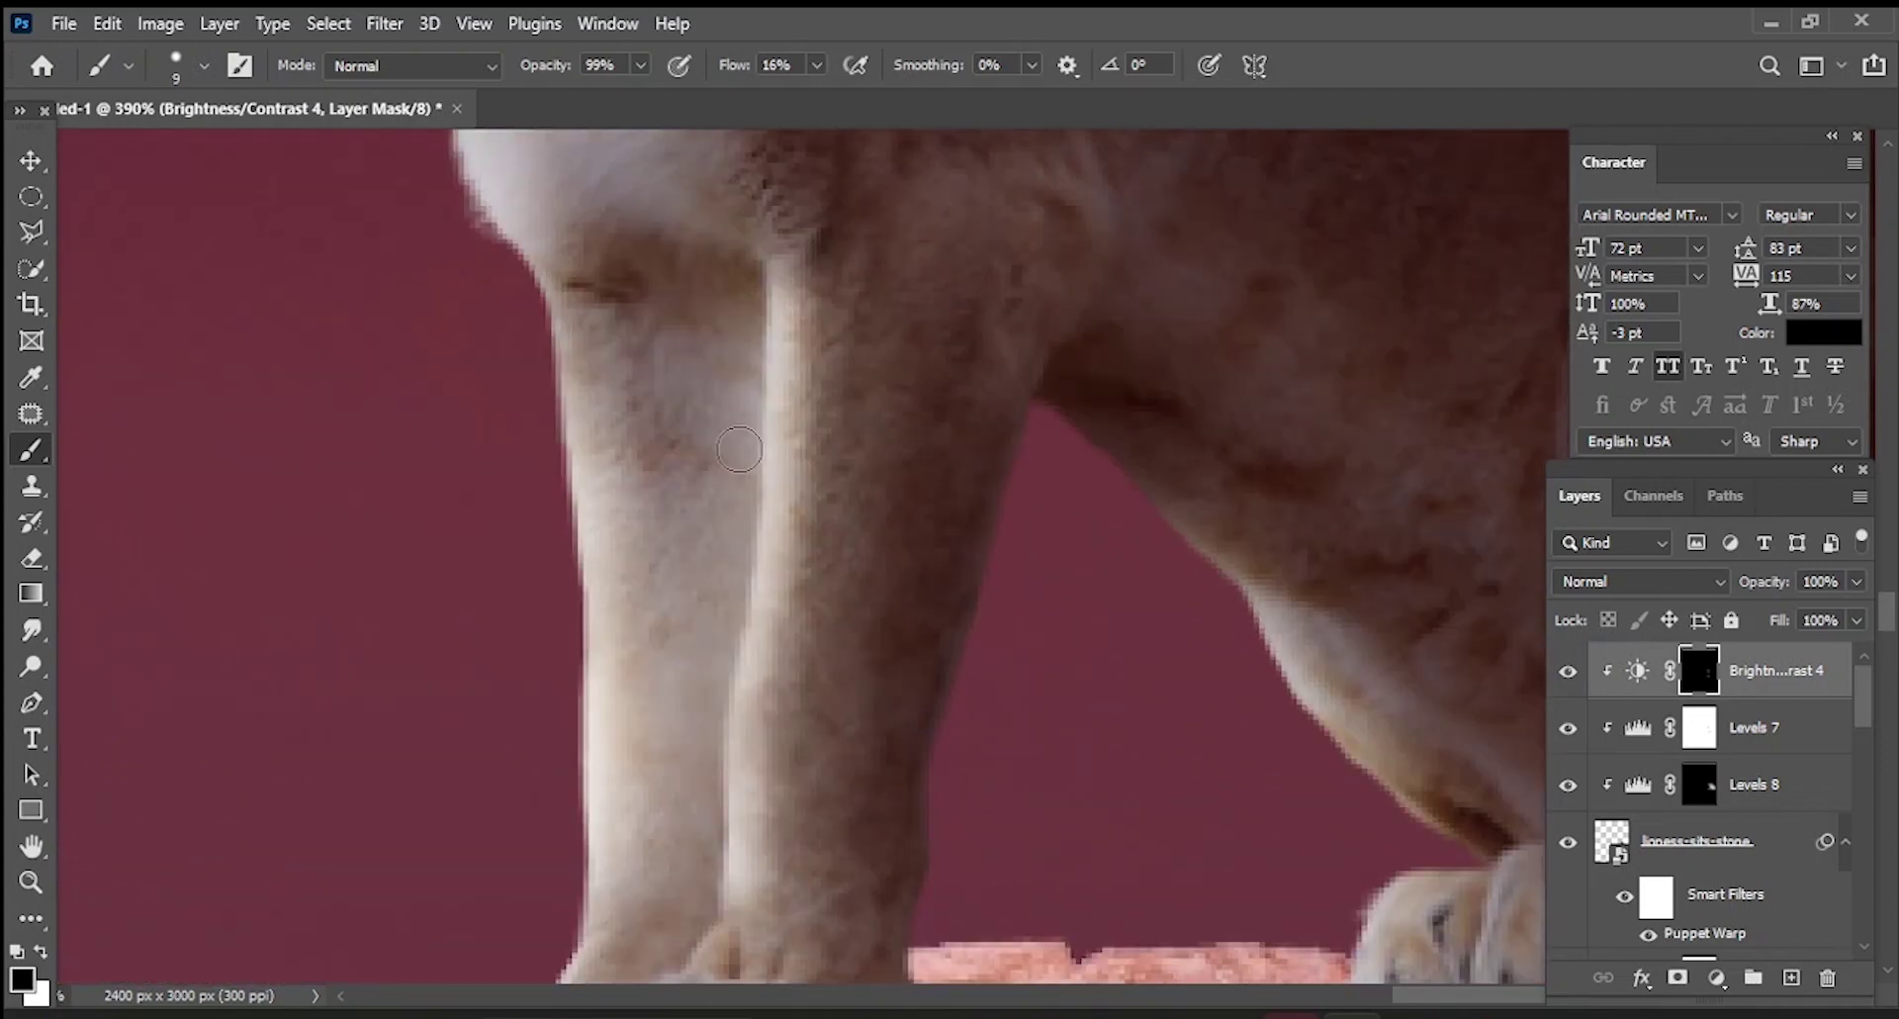
scroll(716, 574, "down", 8)
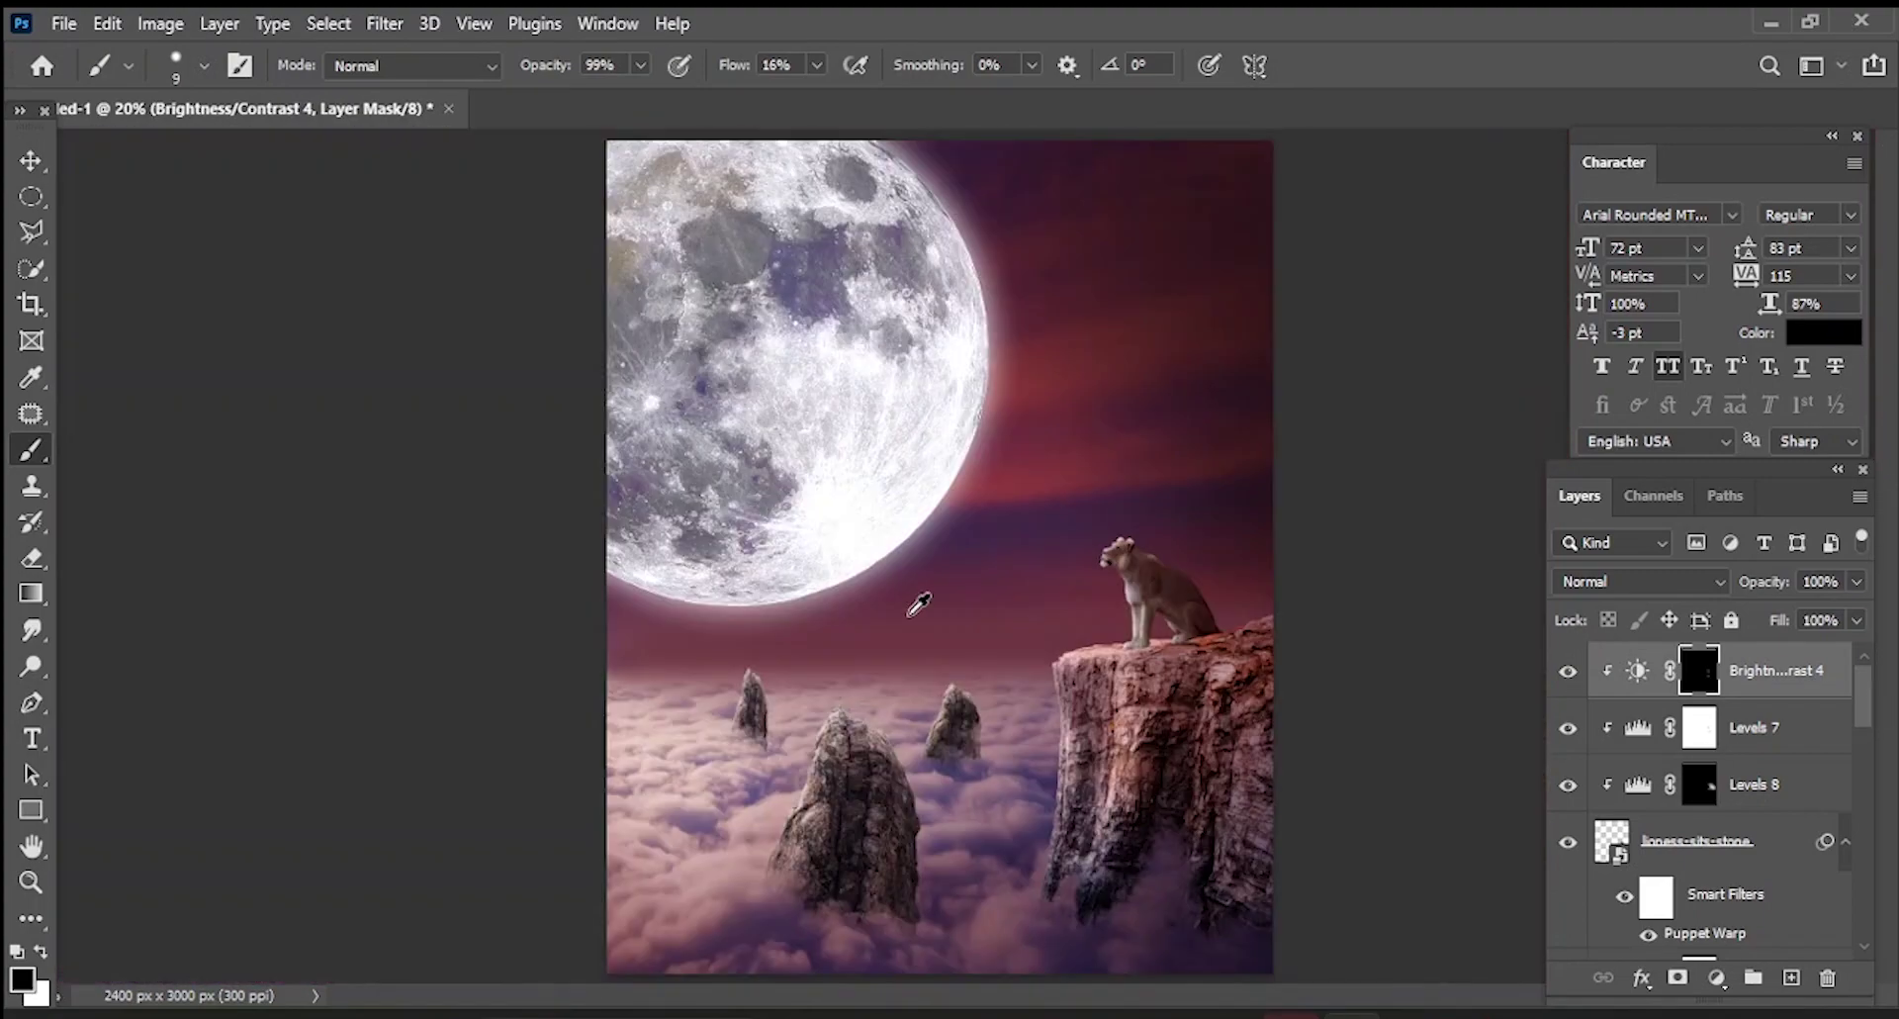
scroll(1148, 665, "down", 3)
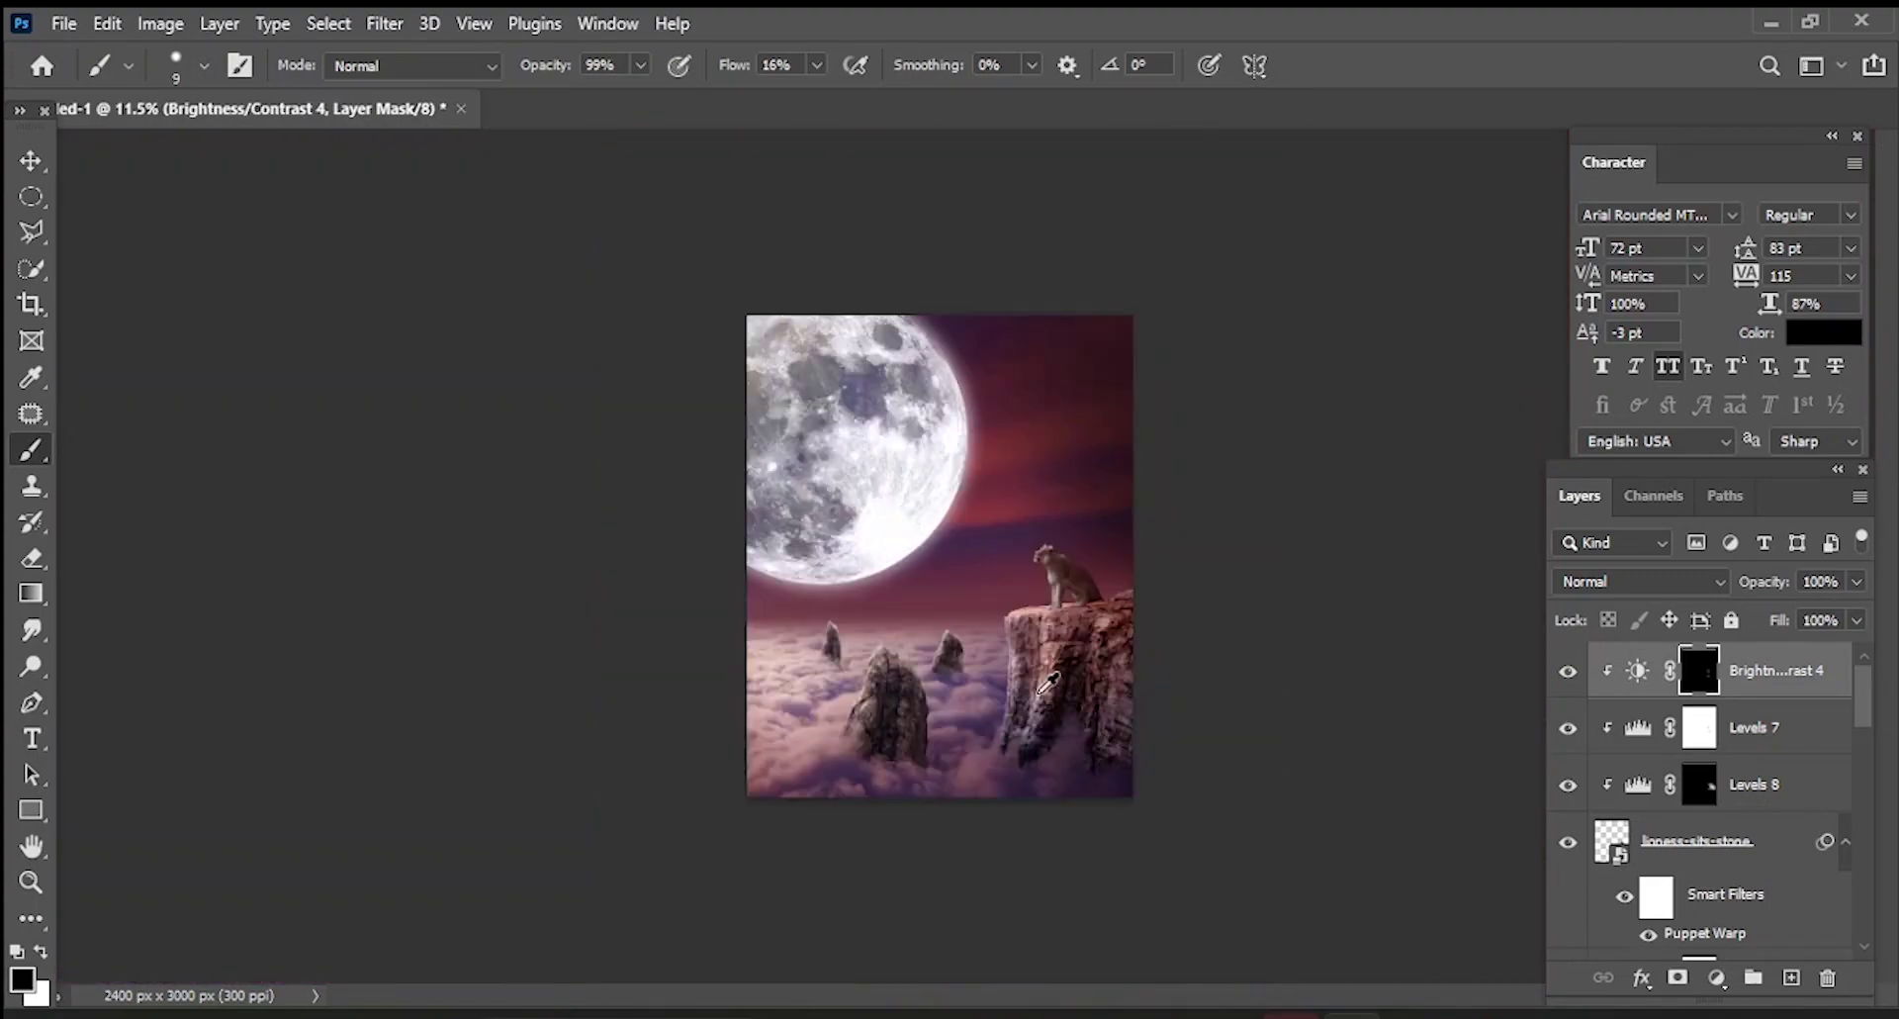
scroll(1077, 621, "up", 2)
scroll(1077, 614, "down", 1)
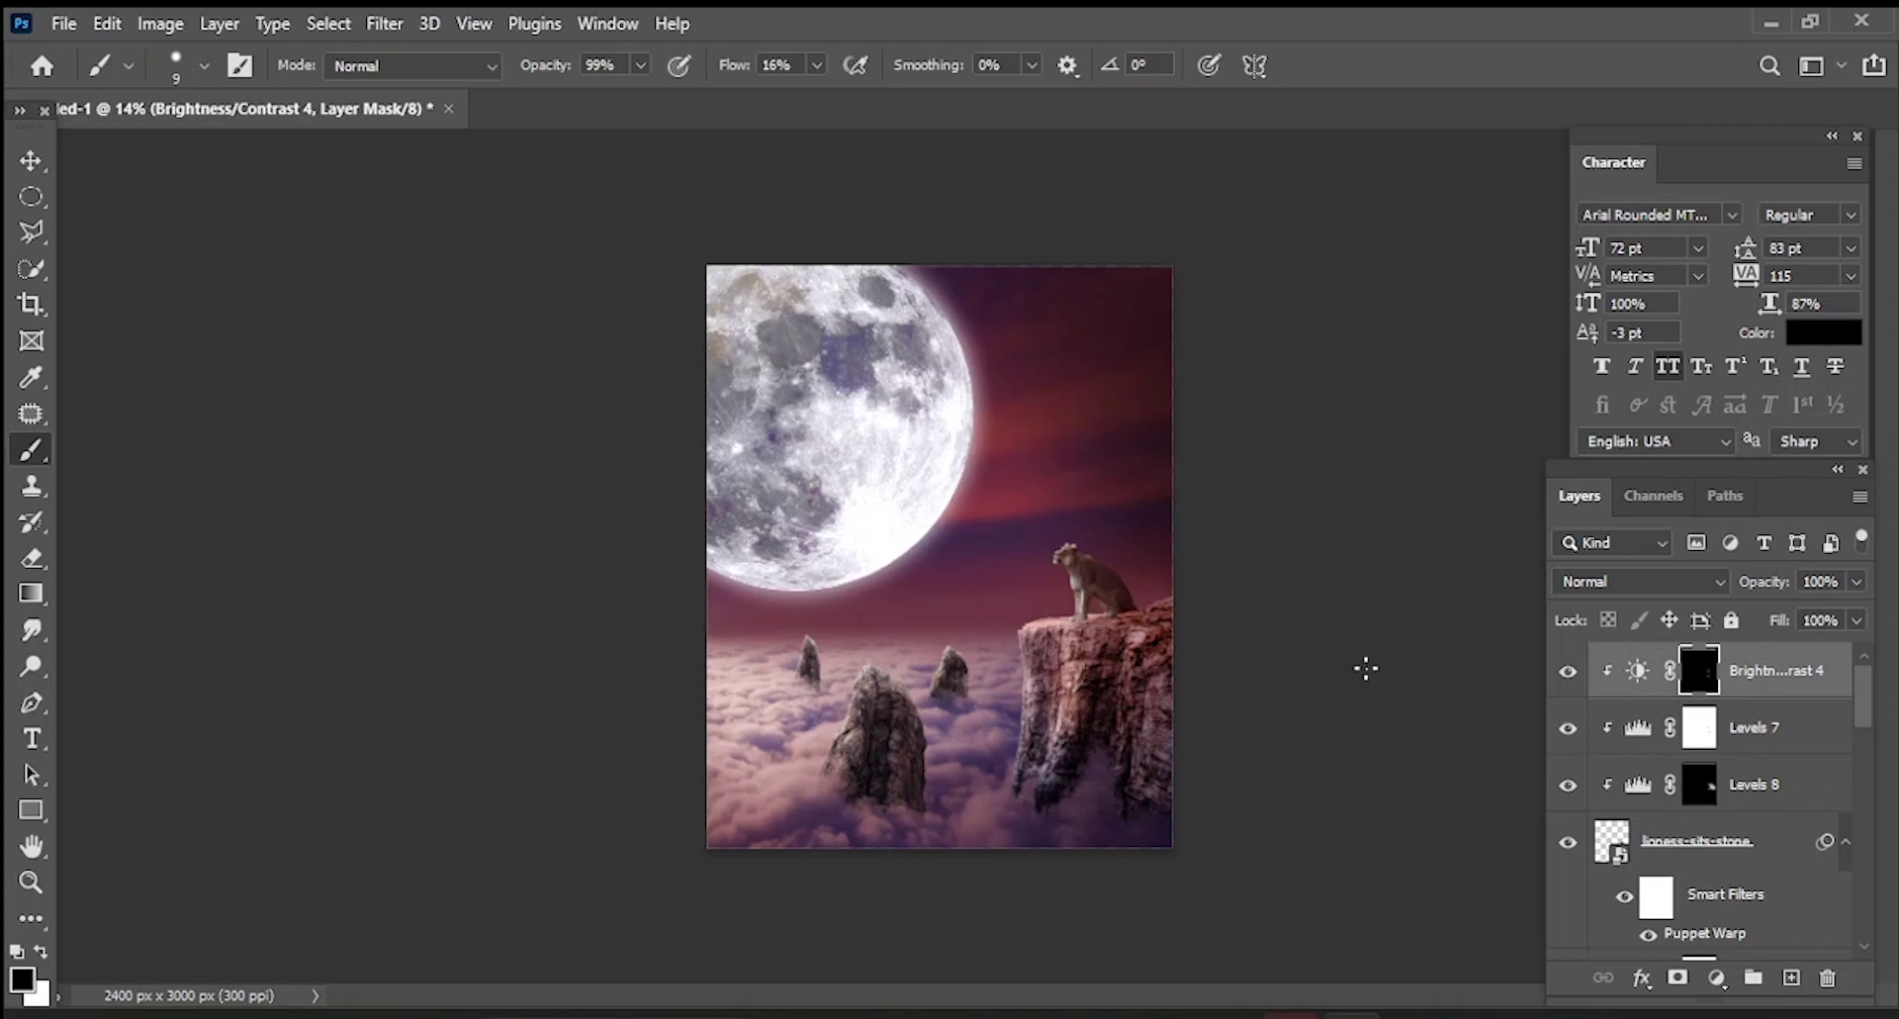
- Add a Levels layer clipped to the moon, lowering output white to about 198
key("v")
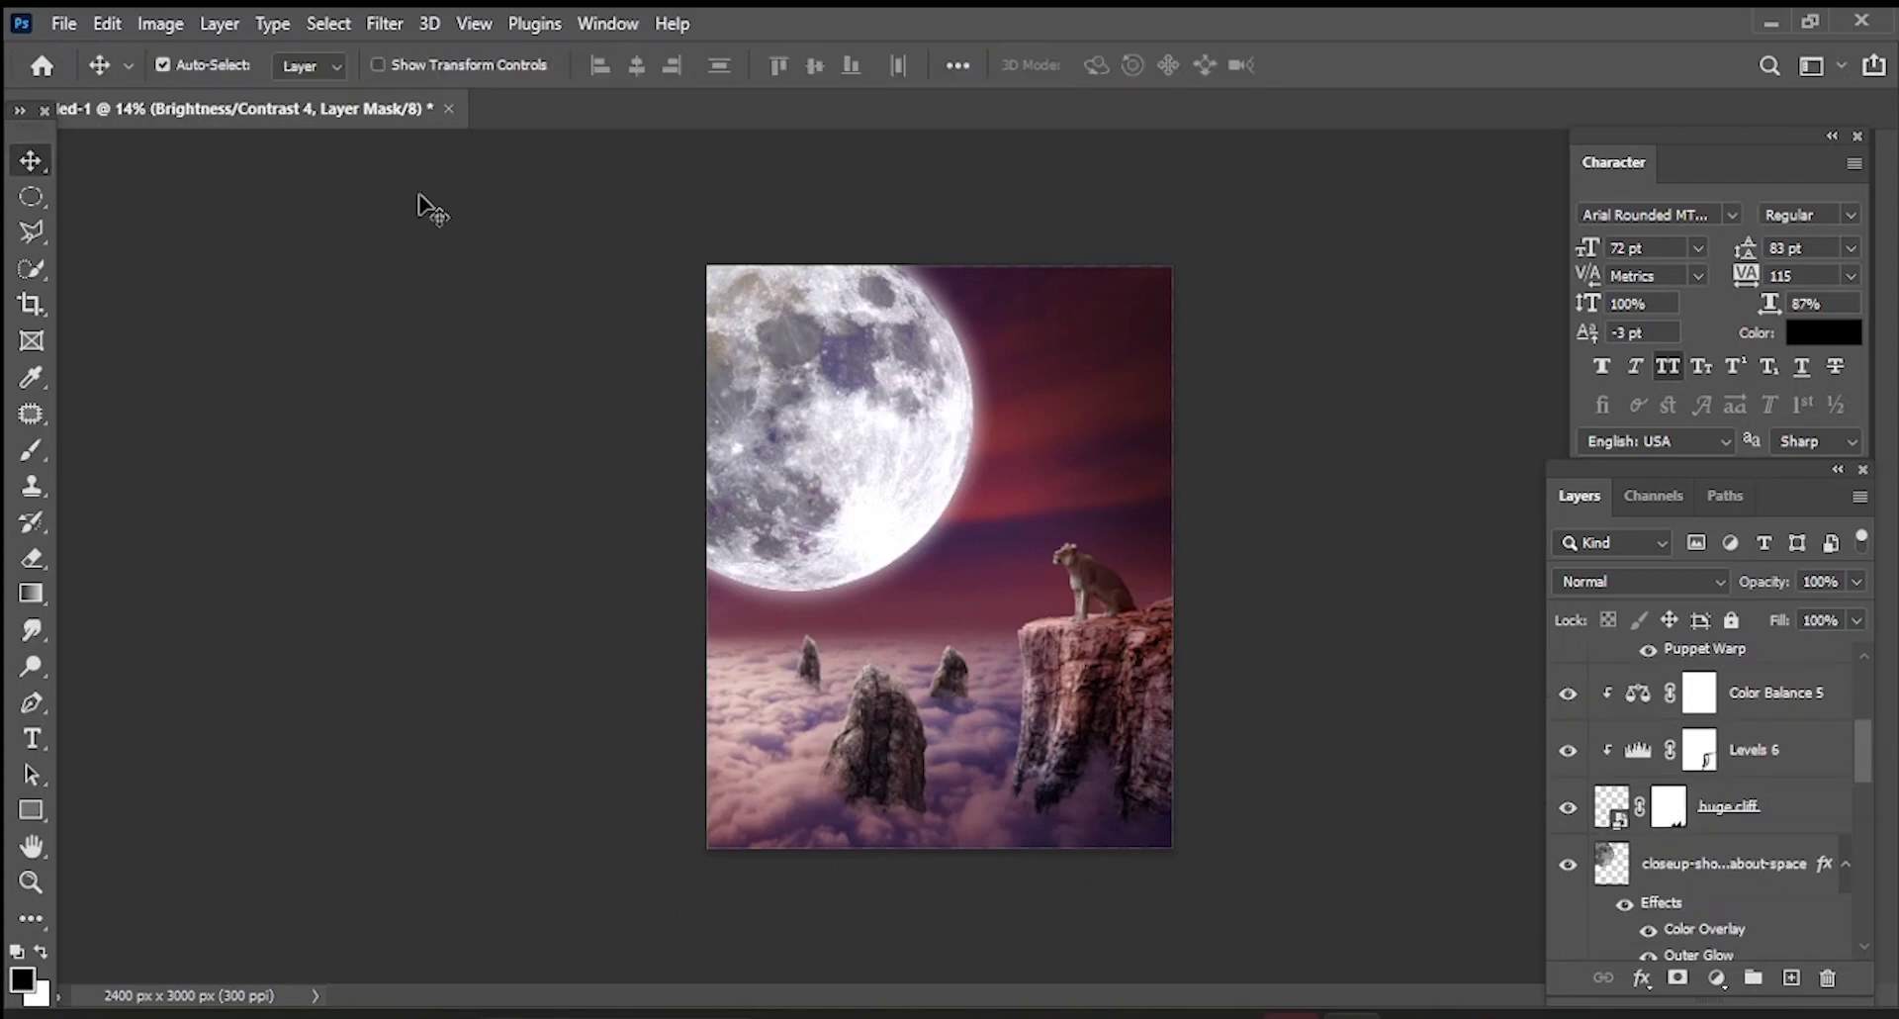
left_click(1019, 531)
left_click(1722, 983)
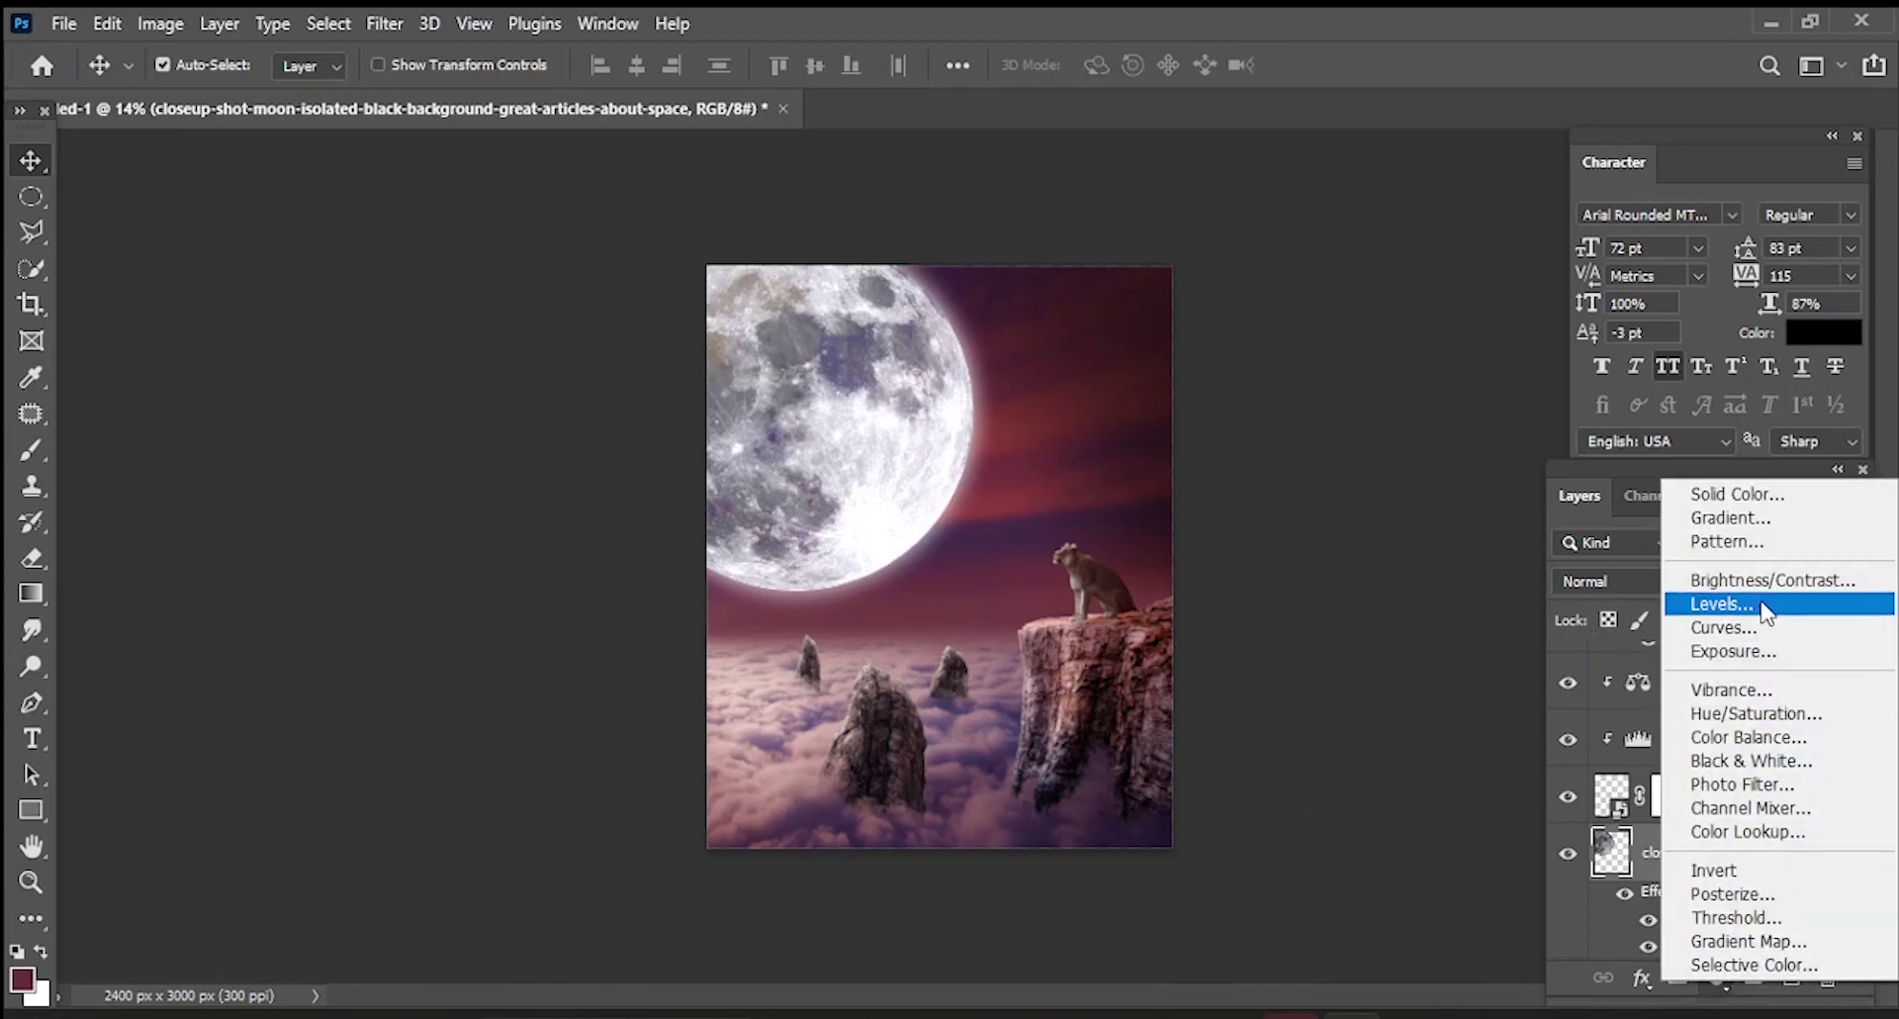
left_click(1632, 605)
left_click_drag(1742, 855, 1716, 857)
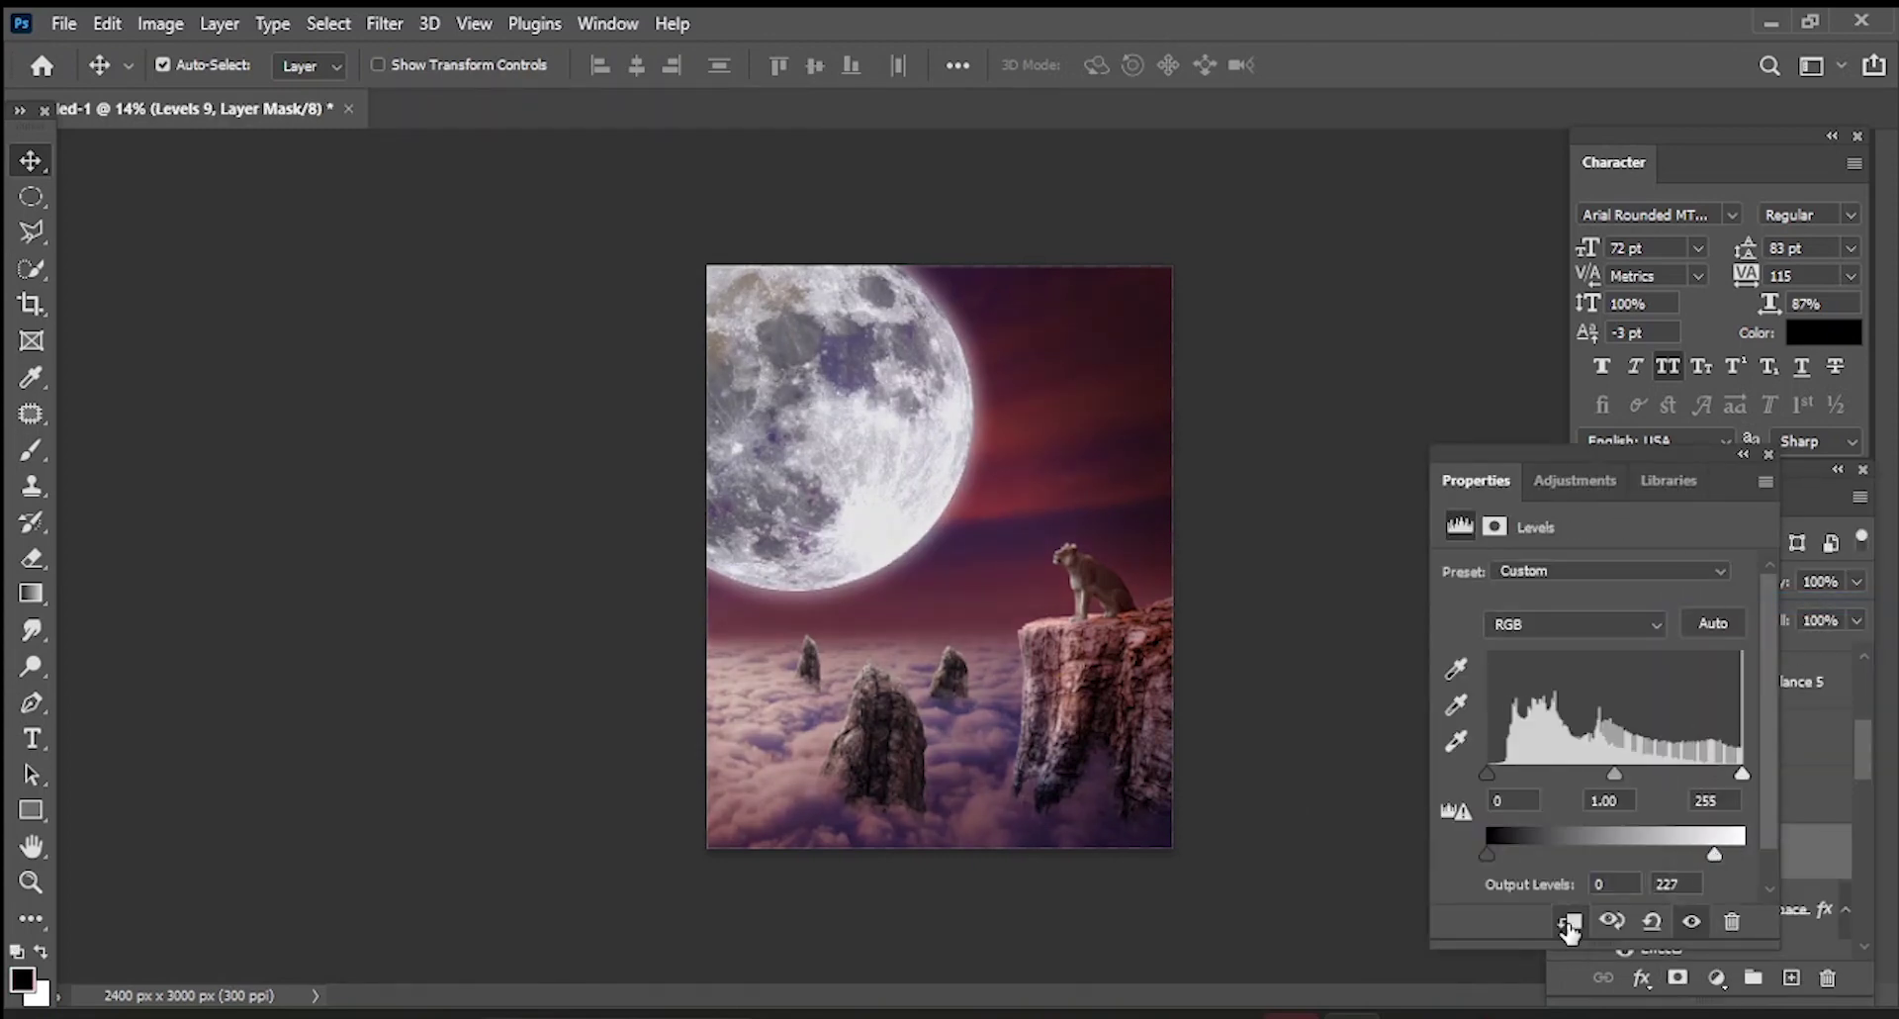
left_click(1568, 925)
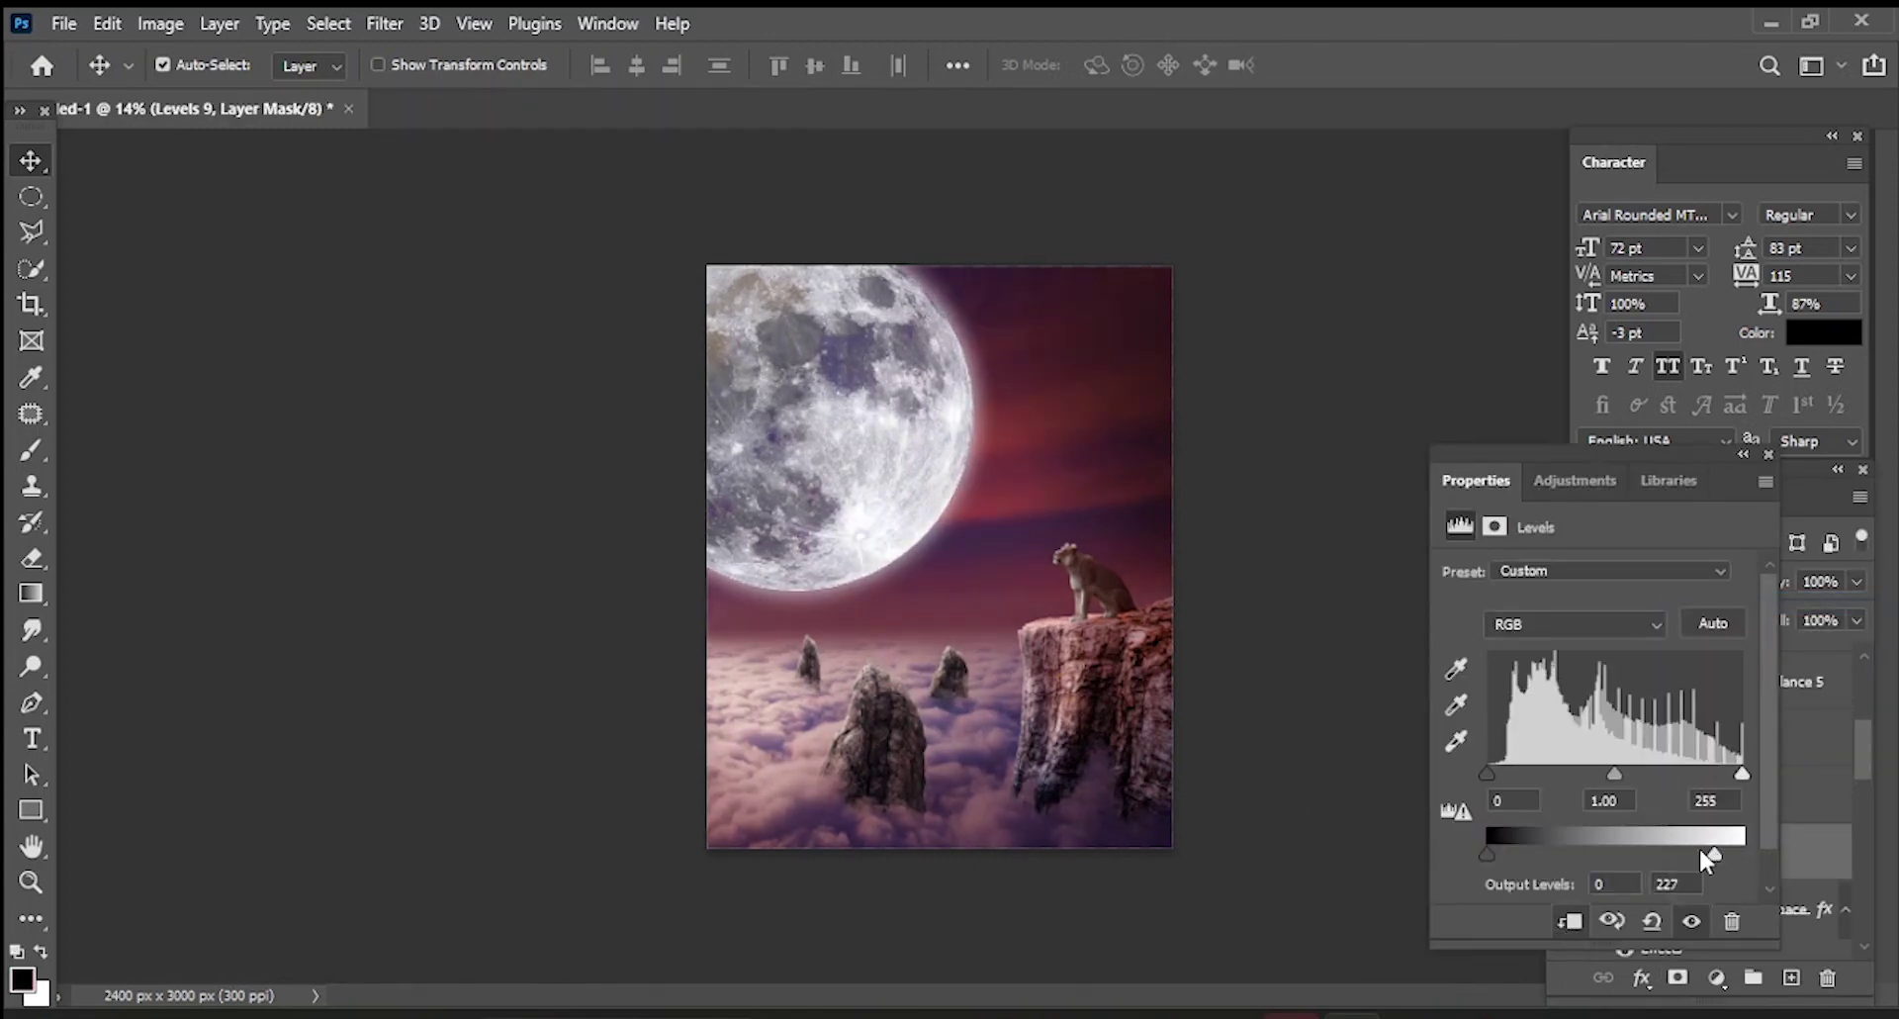
mouse_move(1715, 865)
left_mouse_down()
mouse_move(1689, 867)
mouse_move(1714, 854)
left_mouse_up()
left_click(1718, 417)
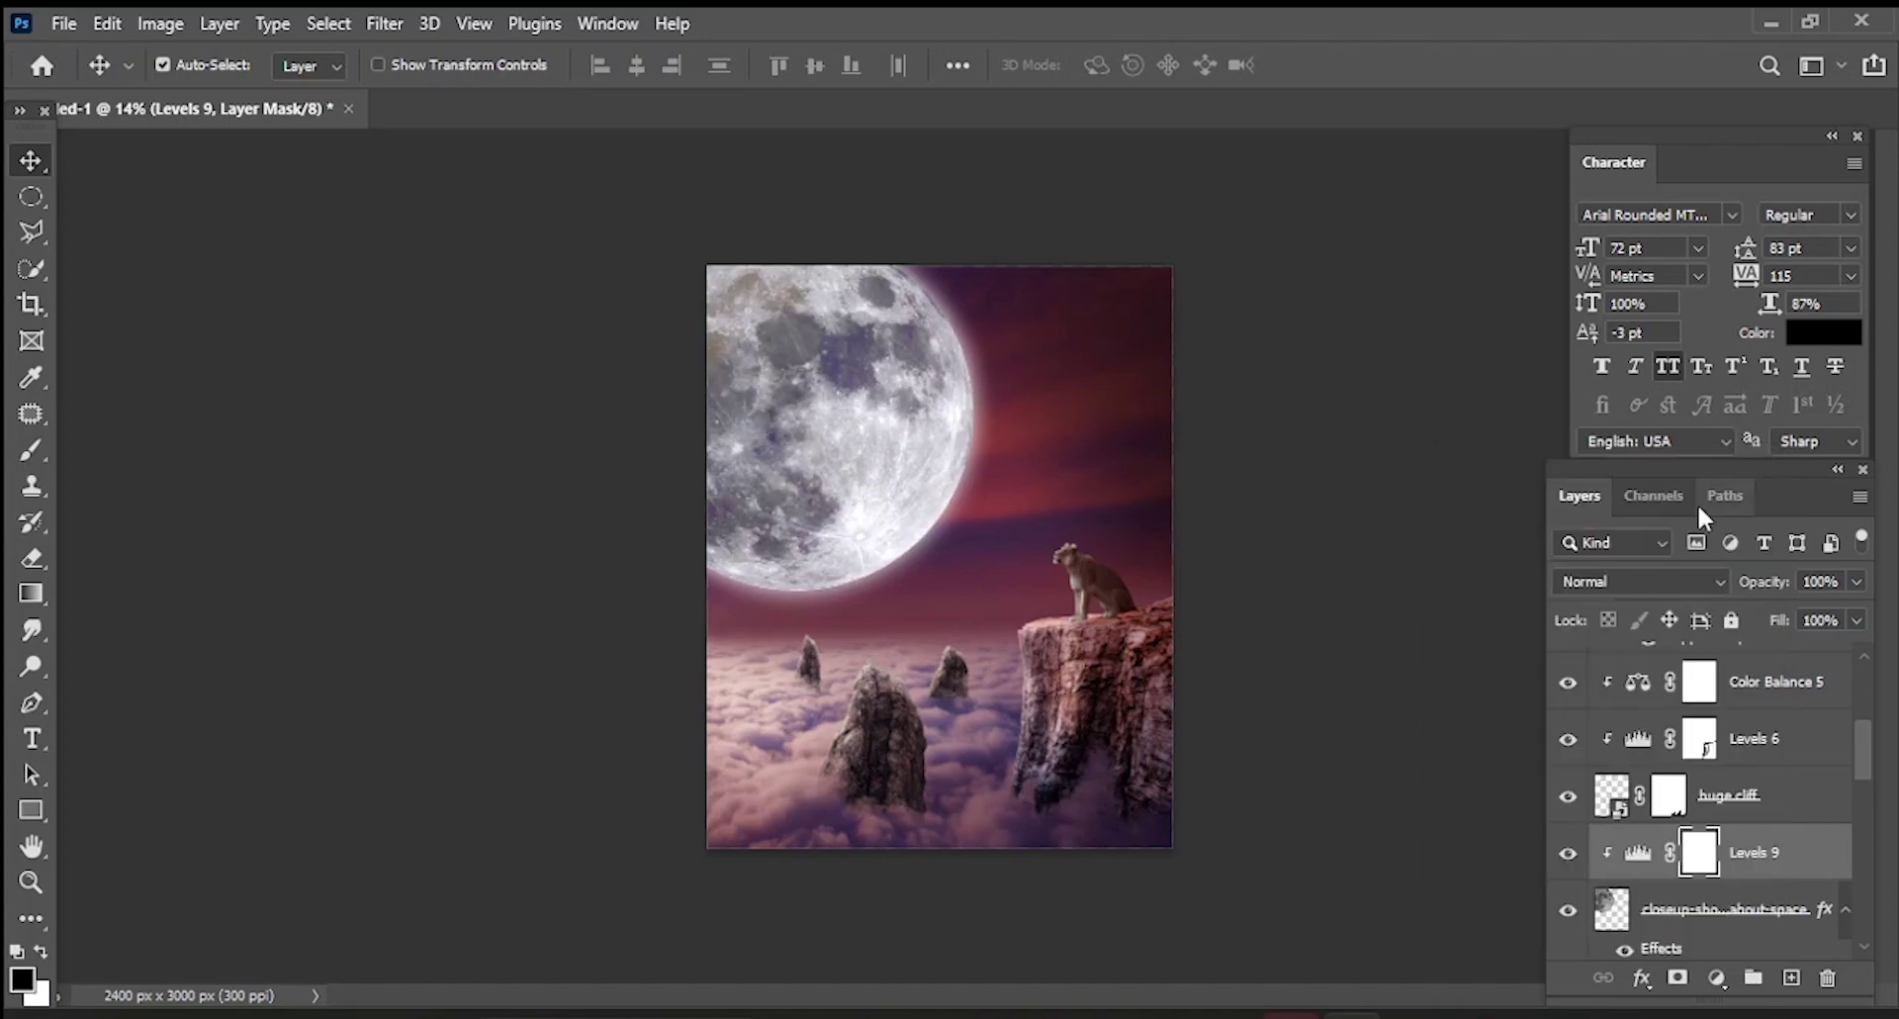
- Select the Levels 6 adjustment in the layer stack
scroll(947, 525, "up", 3)
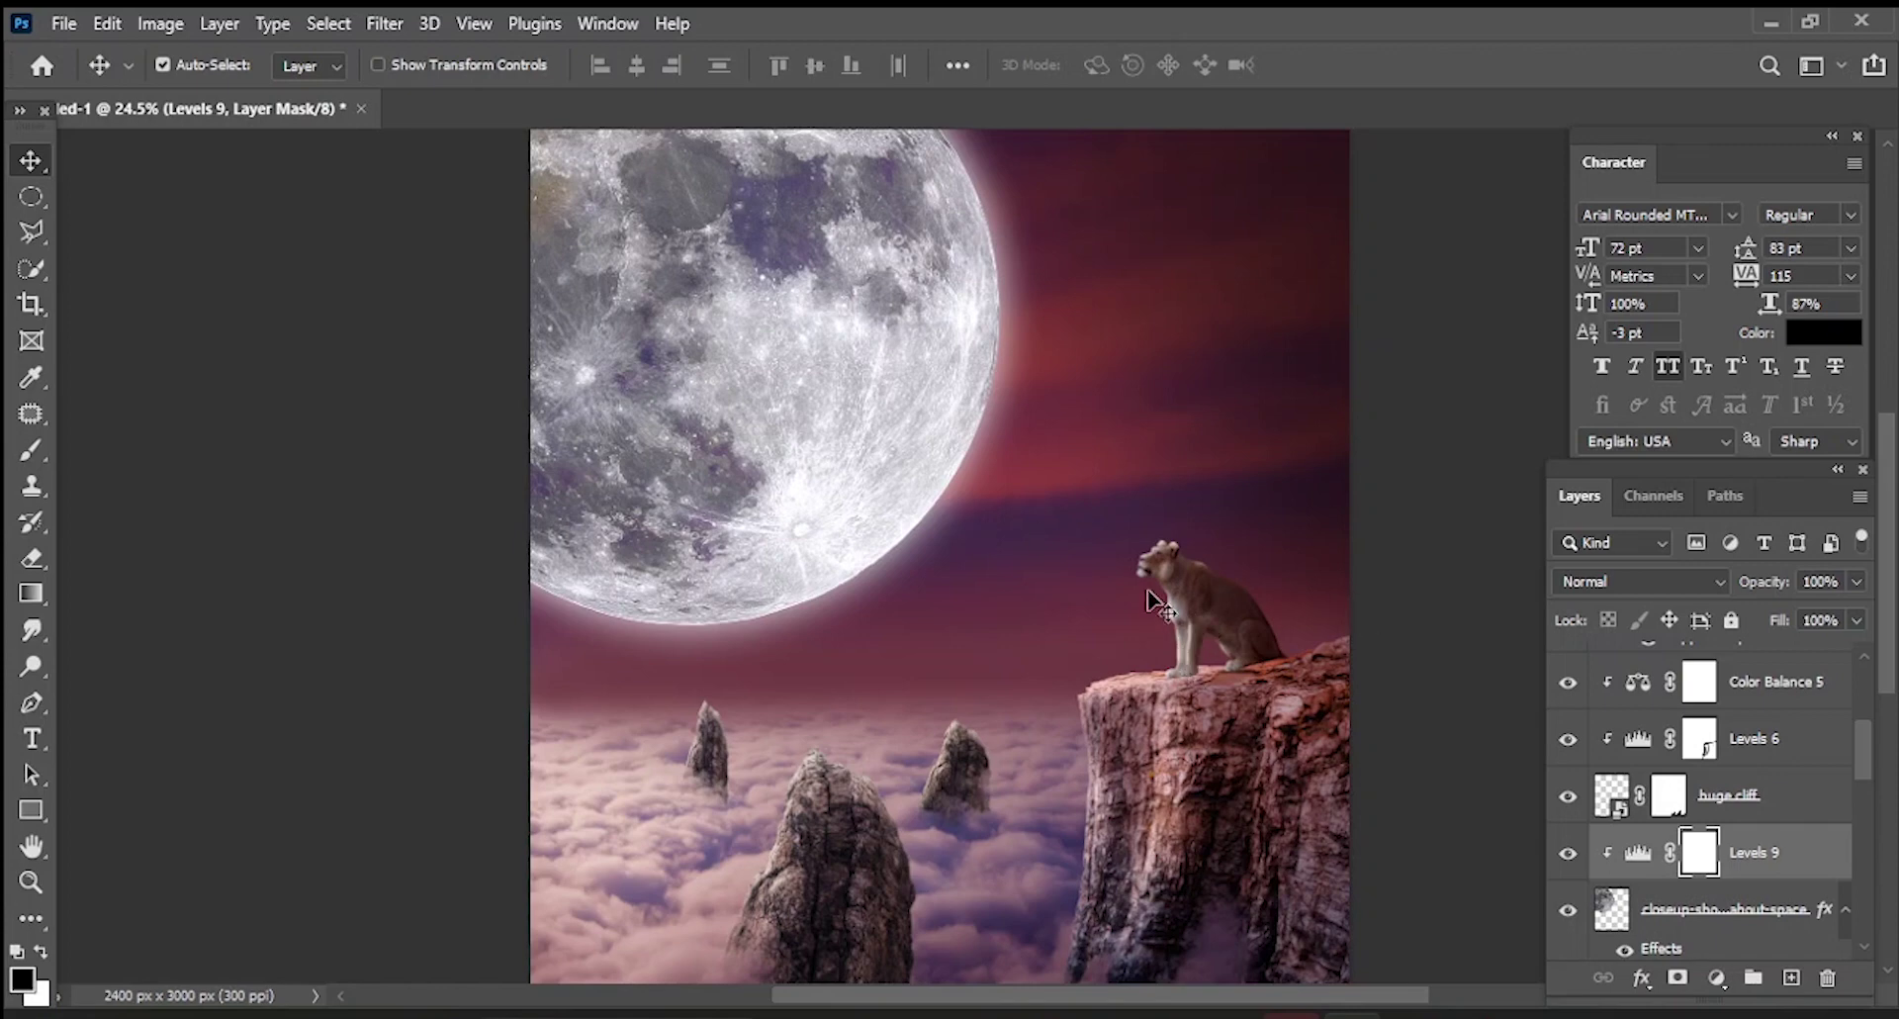
scroll(1671, 811, "up", 2)
left_click(1689, 851)
scroll(1689, 844, "down", 3)
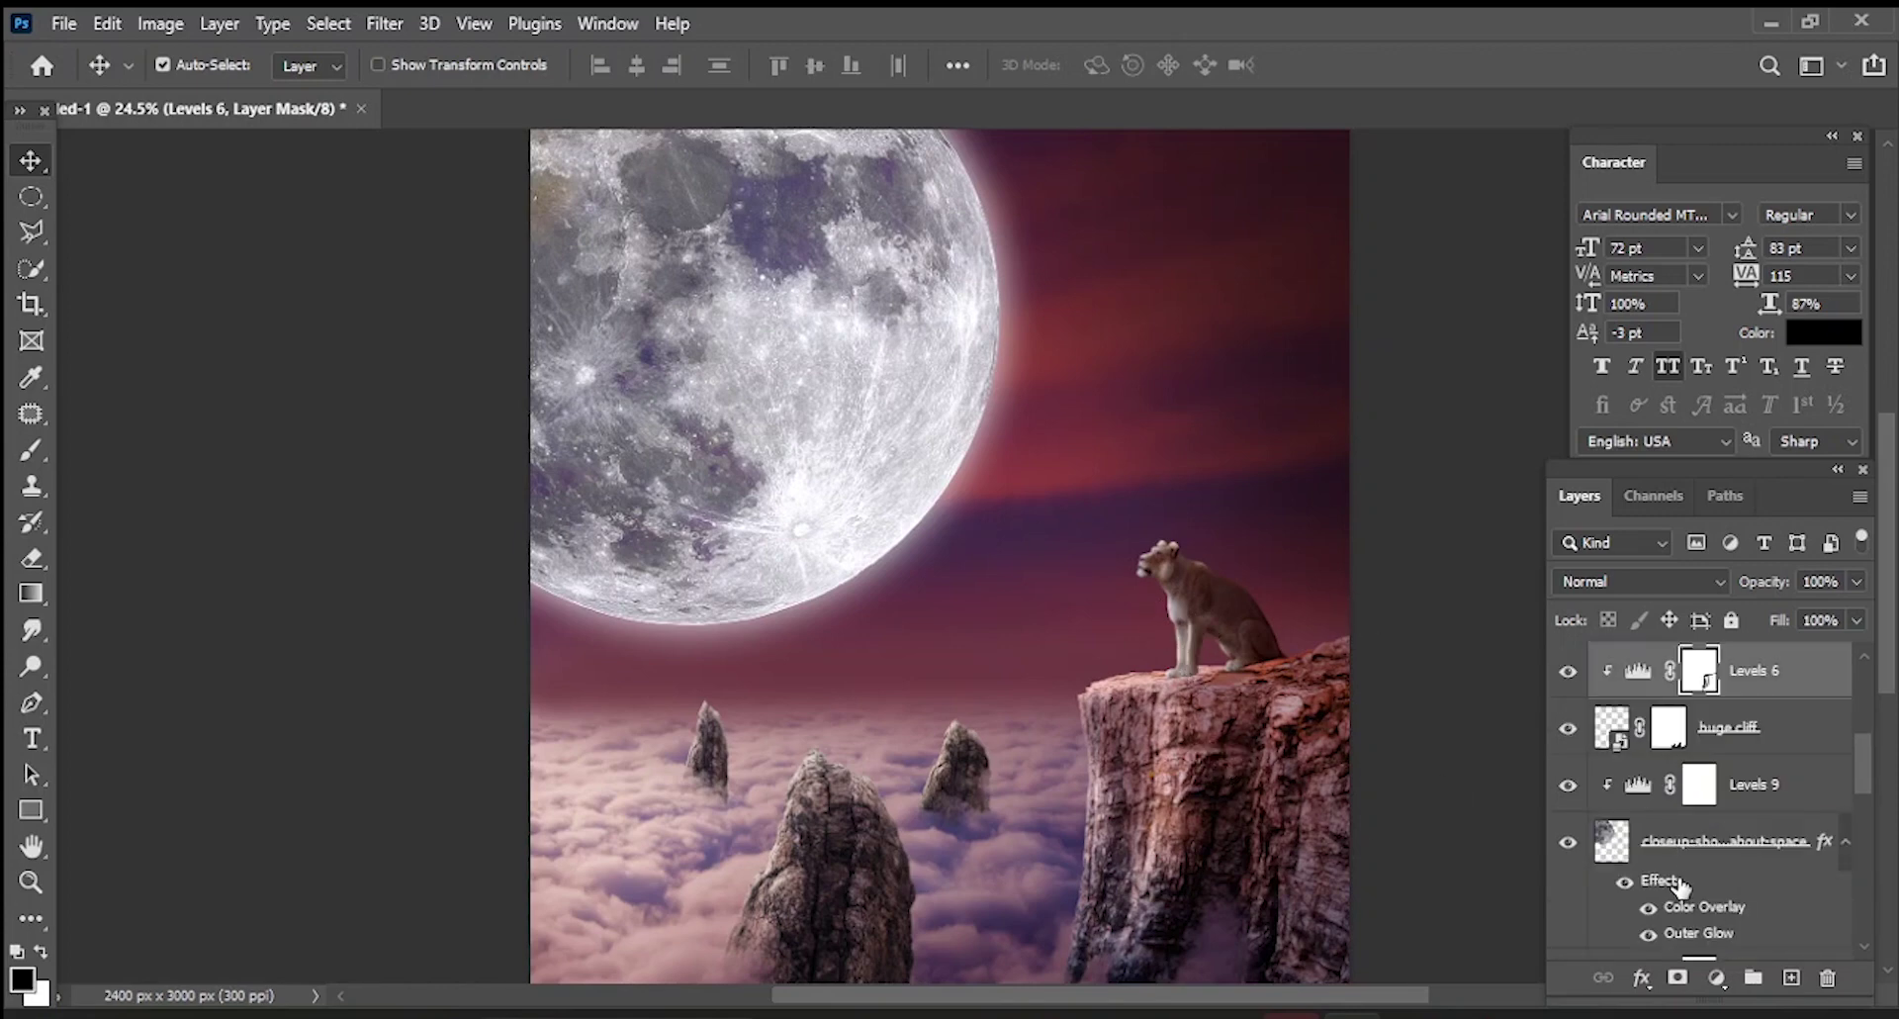
scroll(1674, 742, "up", 2)
scroll(1672, 782, "down", 1)
left_click(1717, 979)
left_click(1757, 572)
left_click_drag(1596, 650, 1726, 643)
left_click(1768, 453)
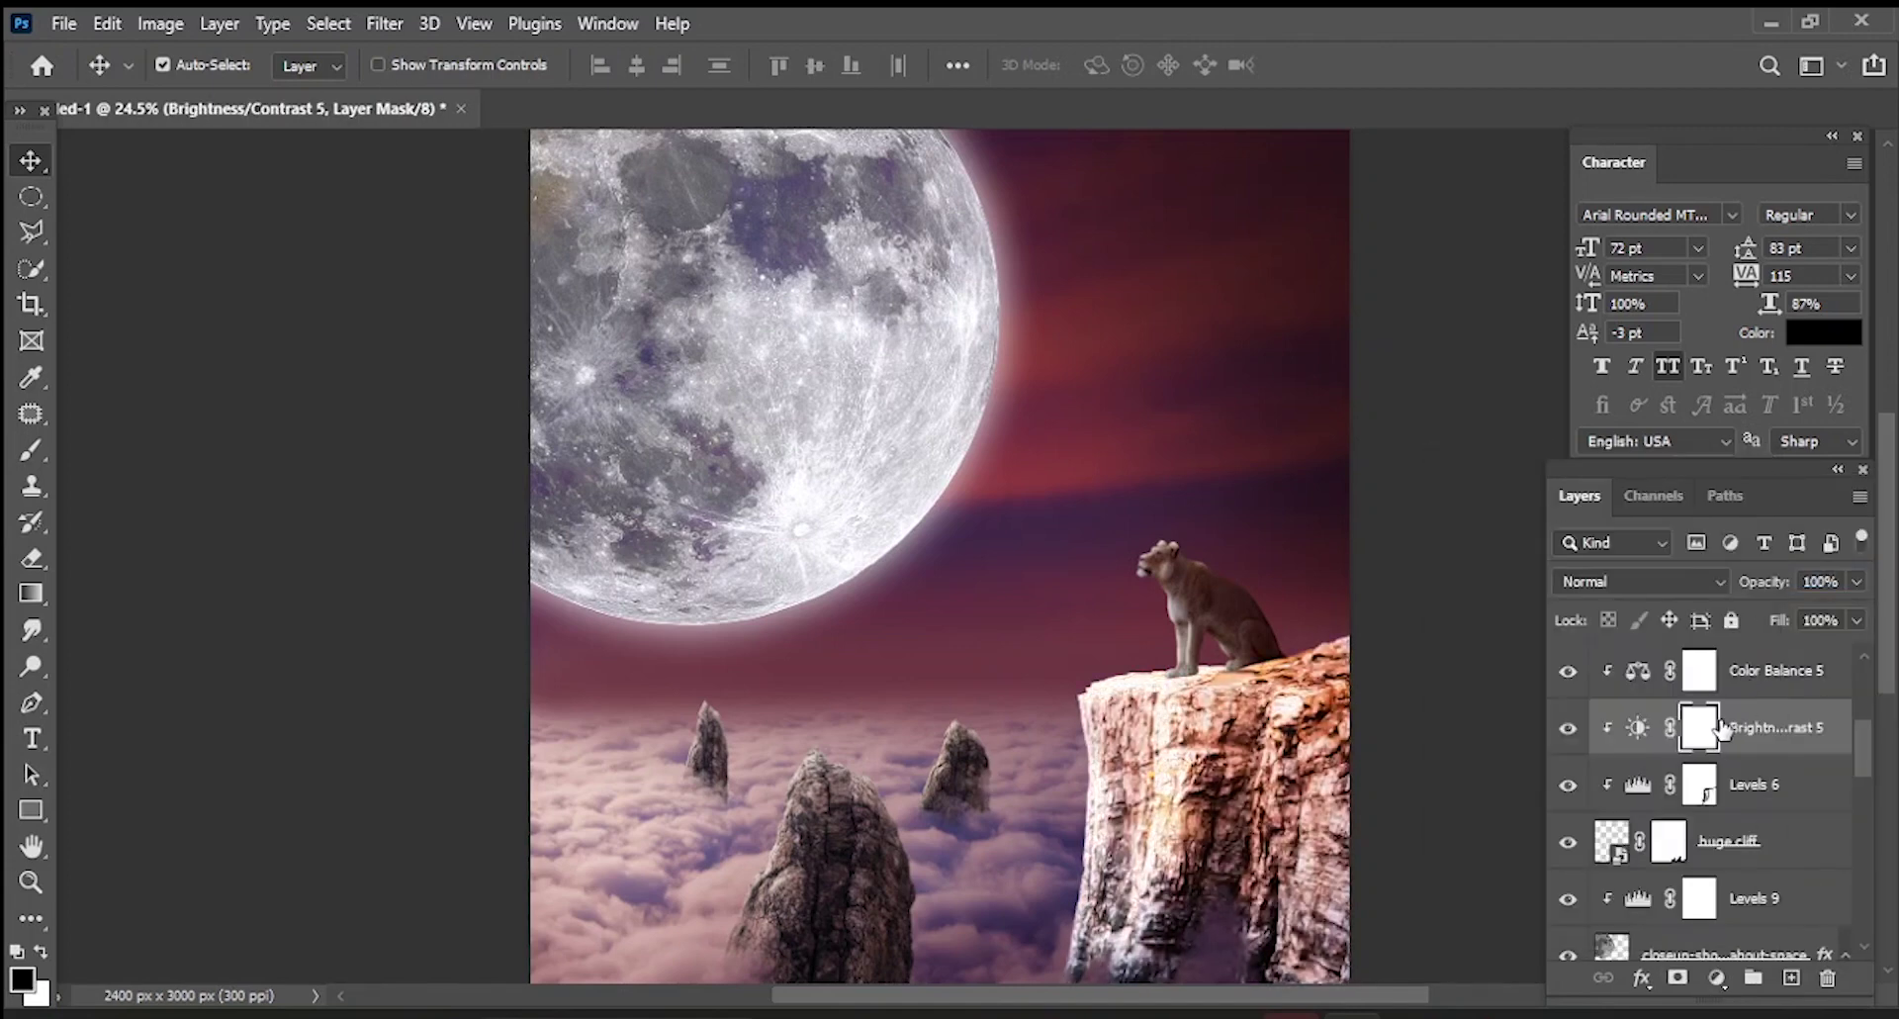
left_click(31, 450)
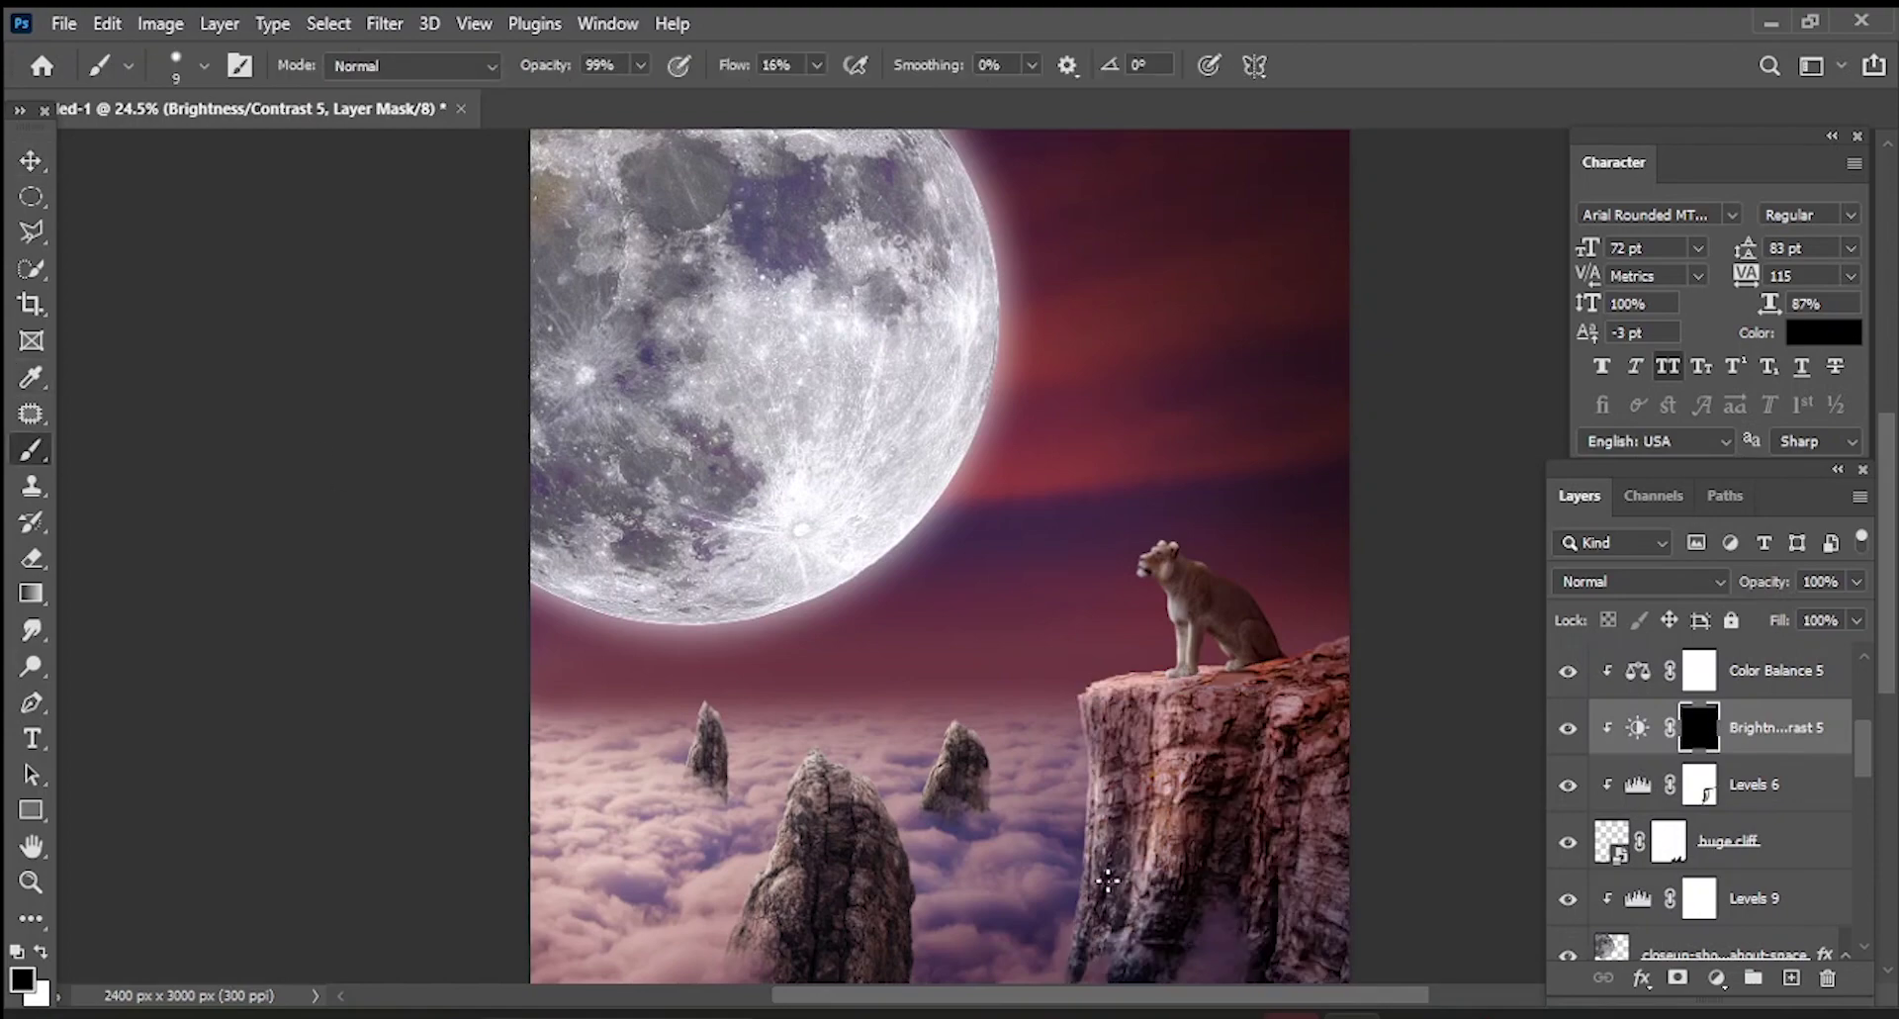
scroll(1111, 880, "up", 3)
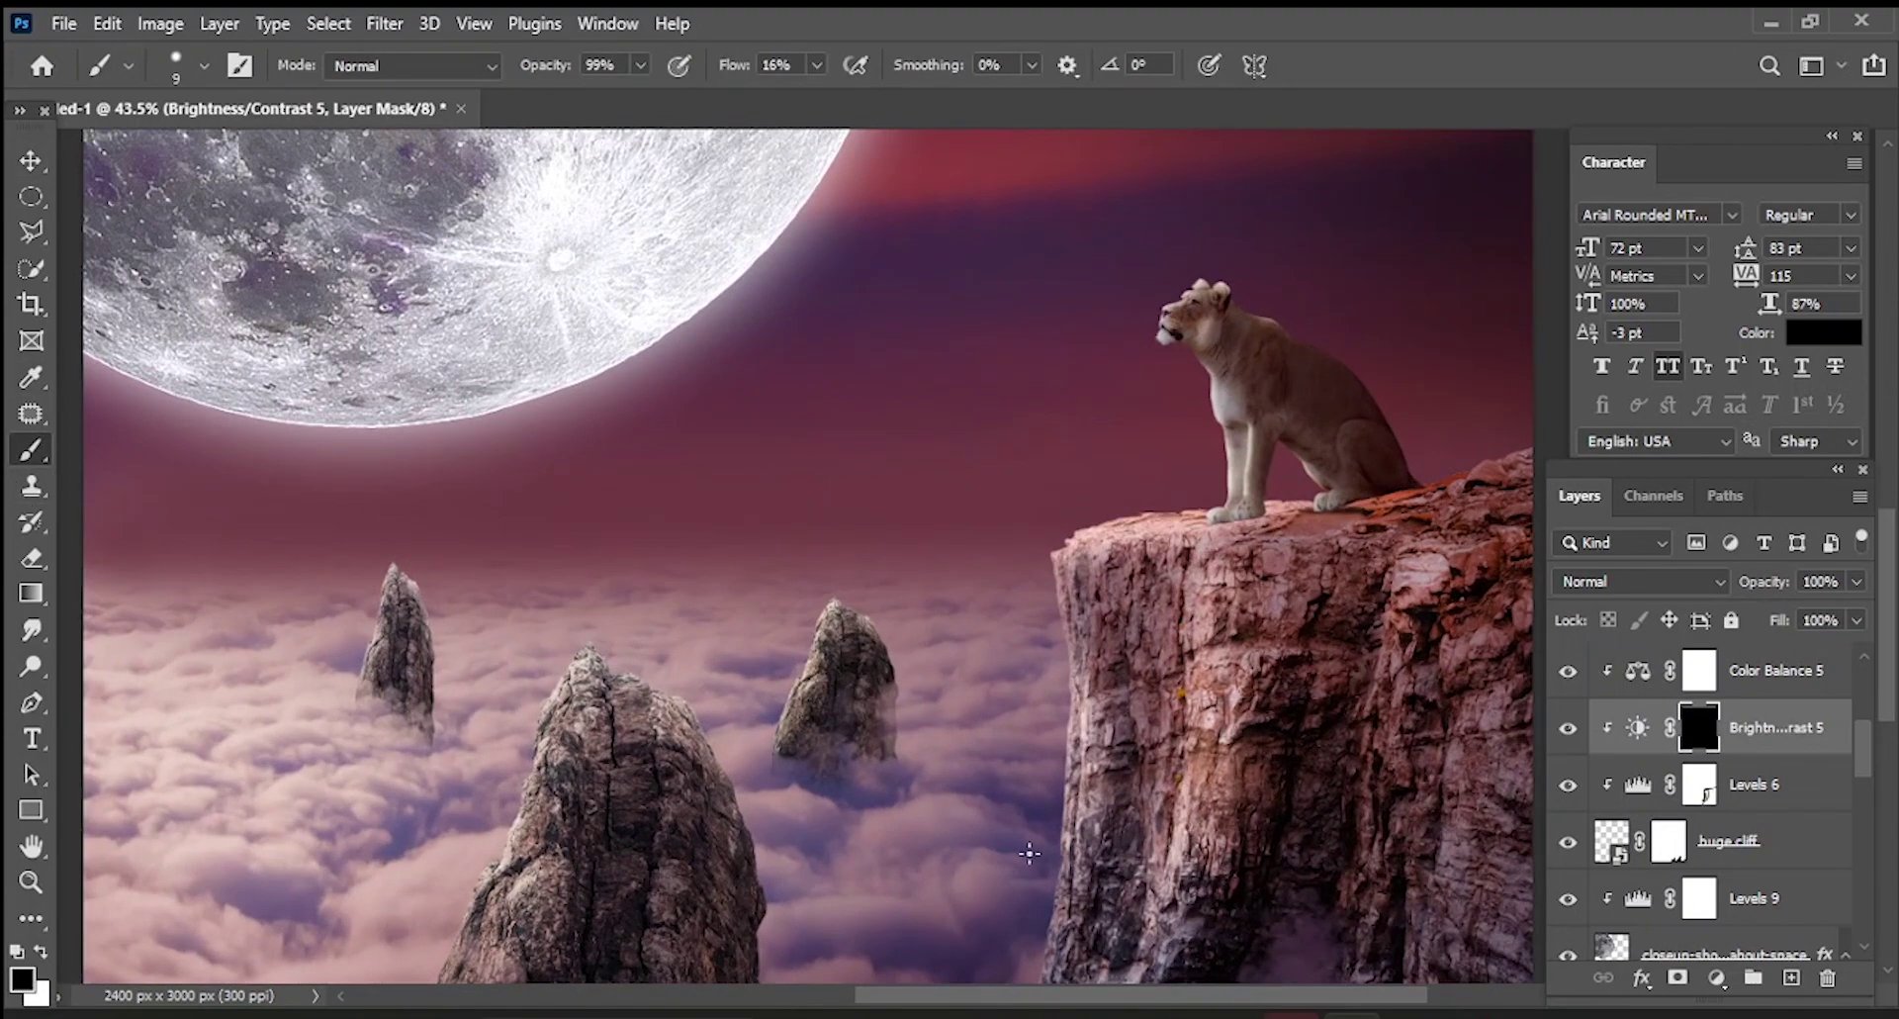
left_click(44, 957)
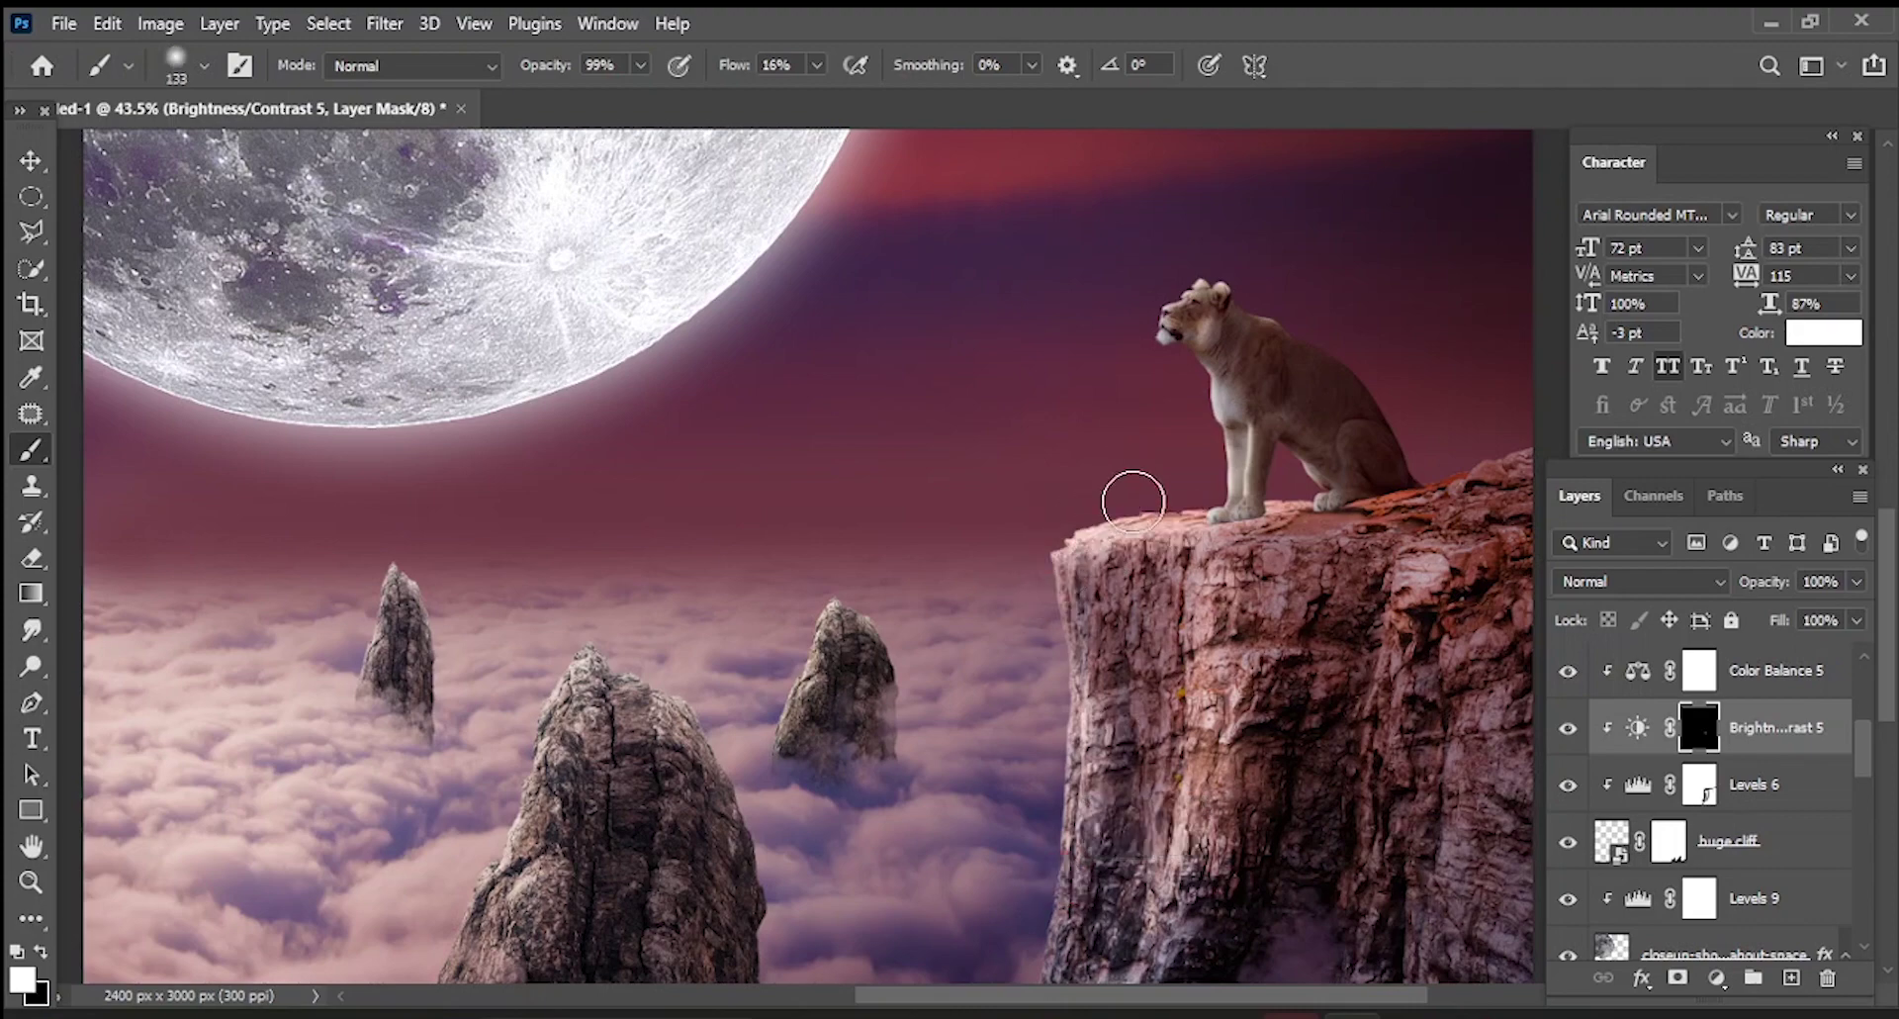
mouse_move(1079, 791)
left_mouse_down()
mouse_move(1170, 874)
mouse_move(1166, 842)
left_mouse_up()
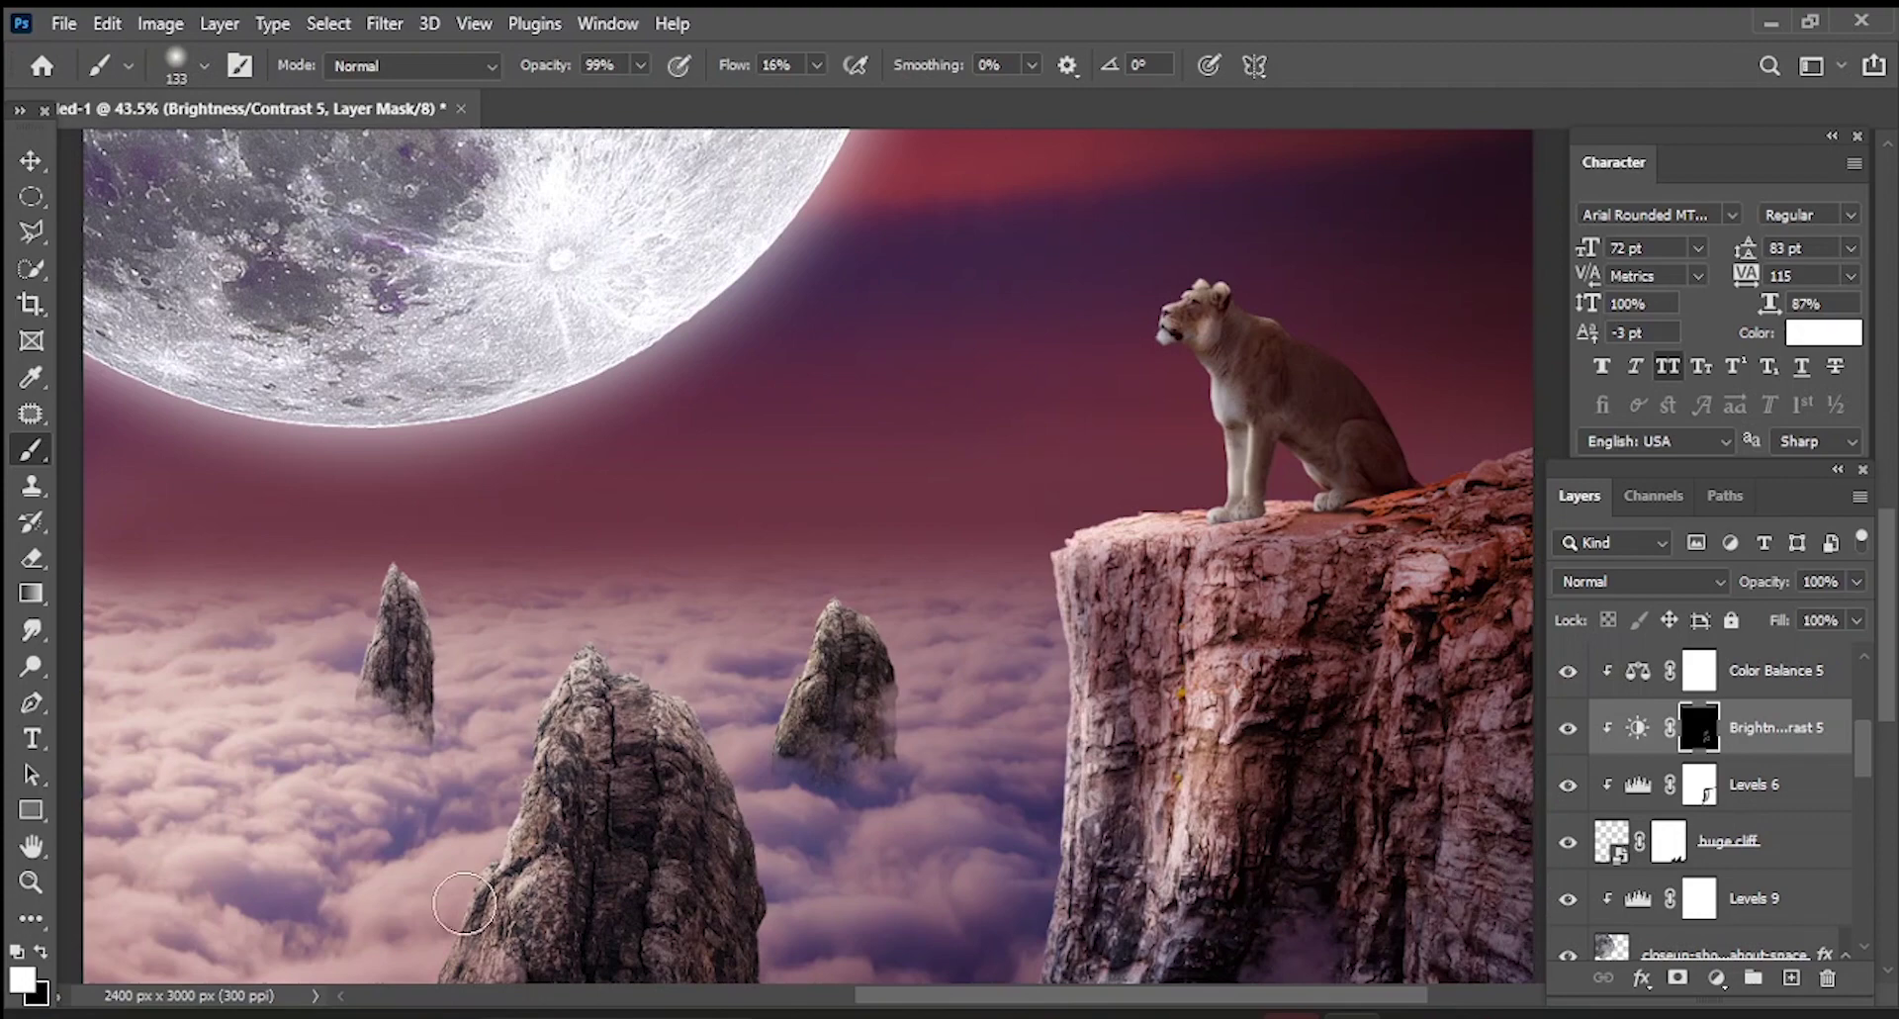
left_click(43, 953)
scroll(1169, 732, "up", 3)
scroll(1169, 732, "up", 2)
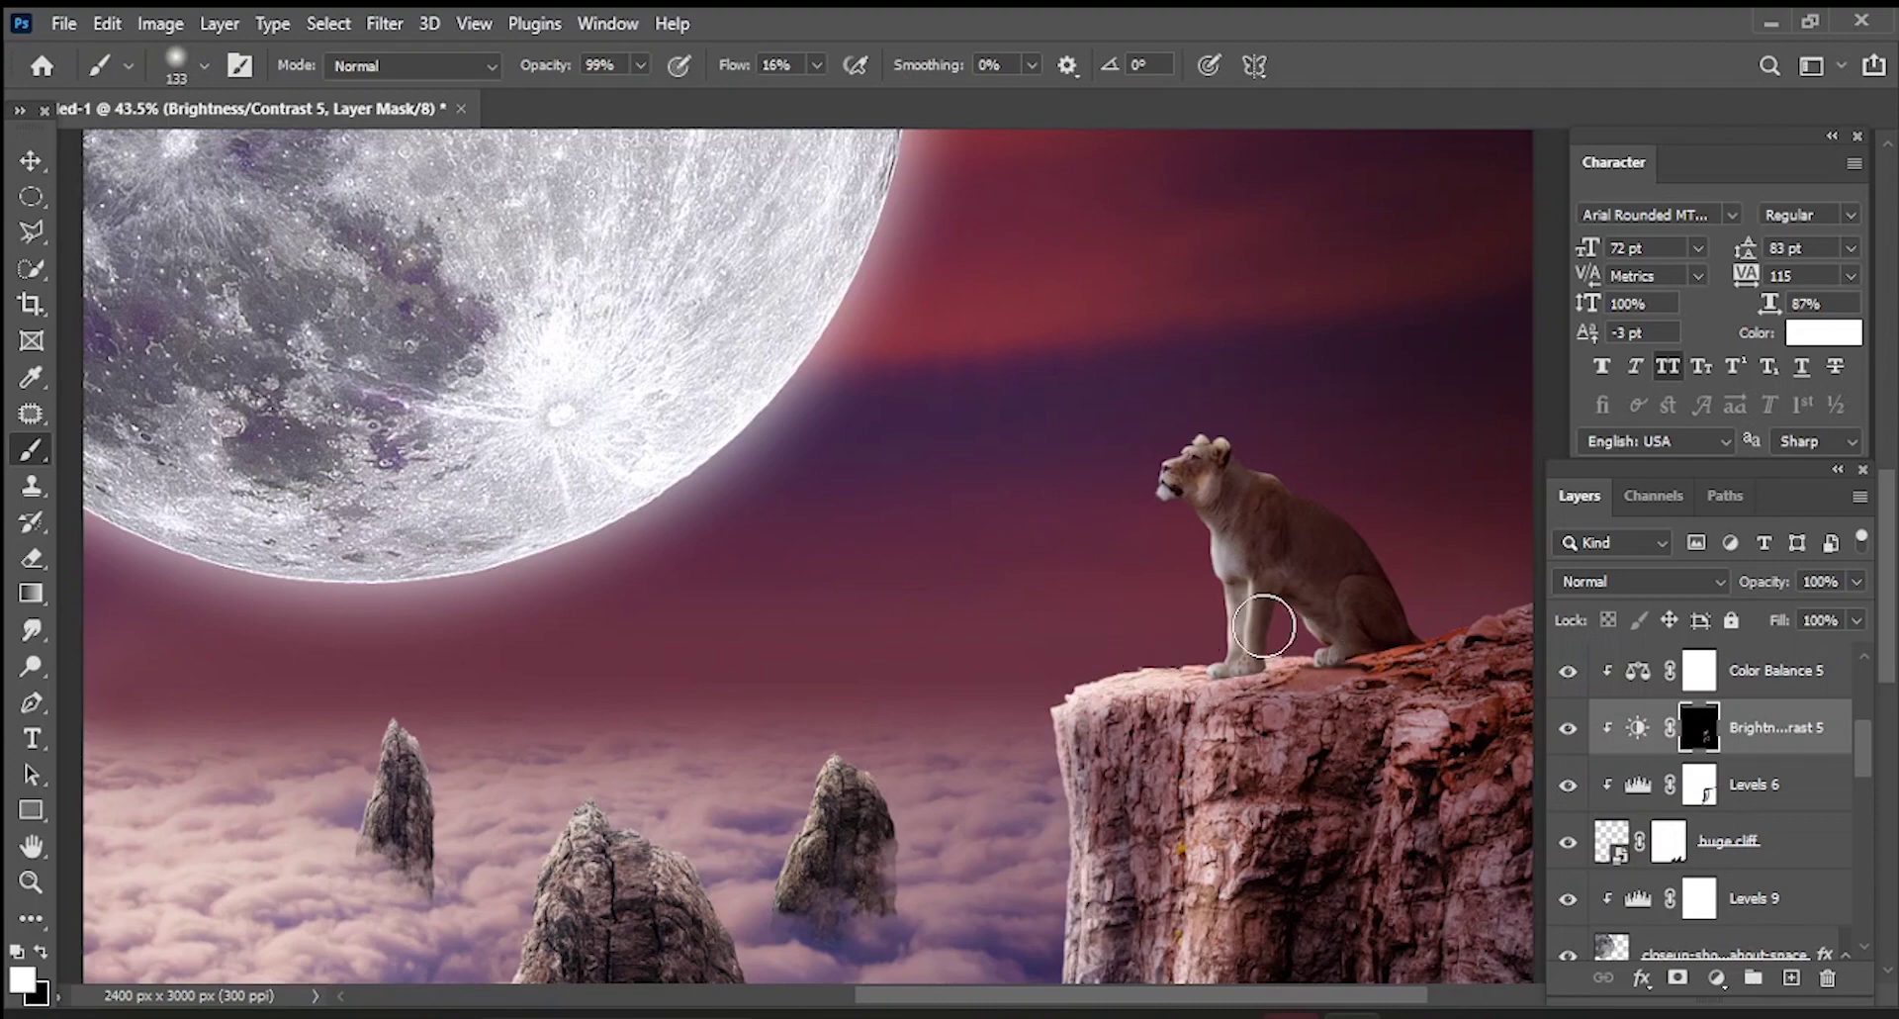
scroll(1476, 651, "up", 2)
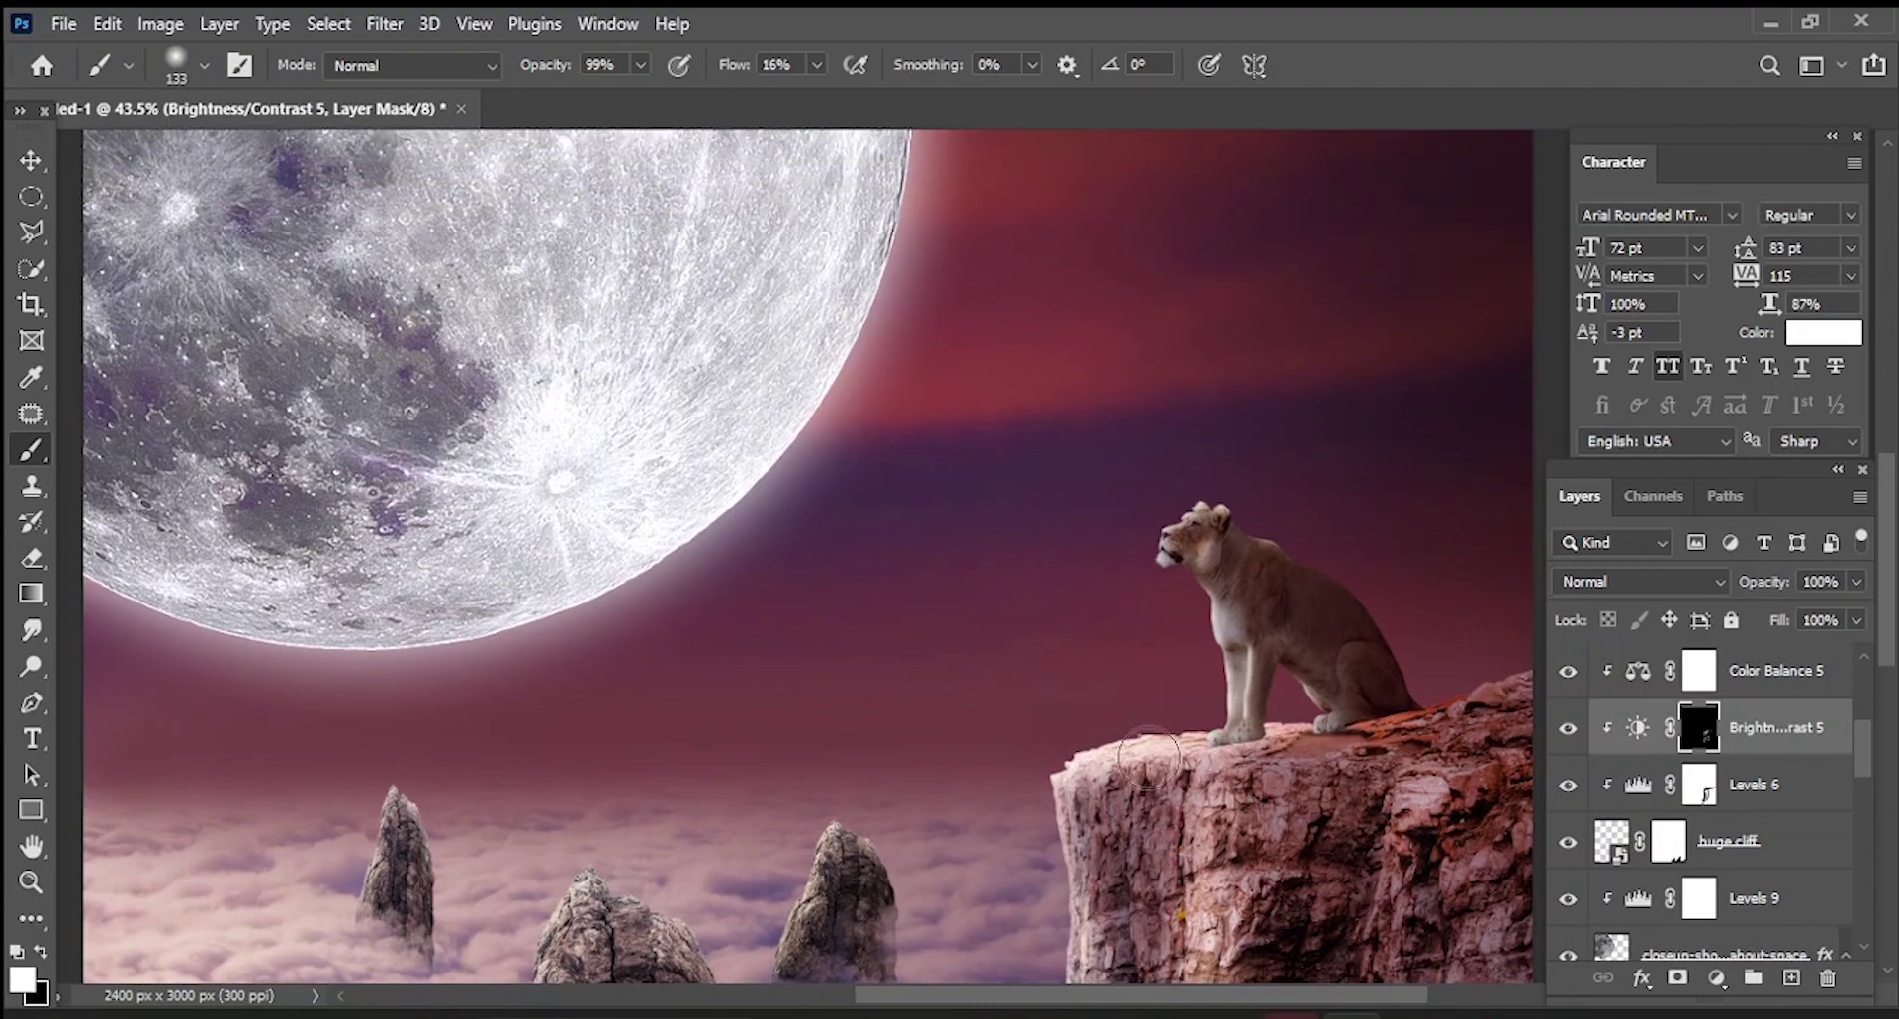
scroll(1039, 801, "down", 3)
scroll(1029, 841, "down", 2)
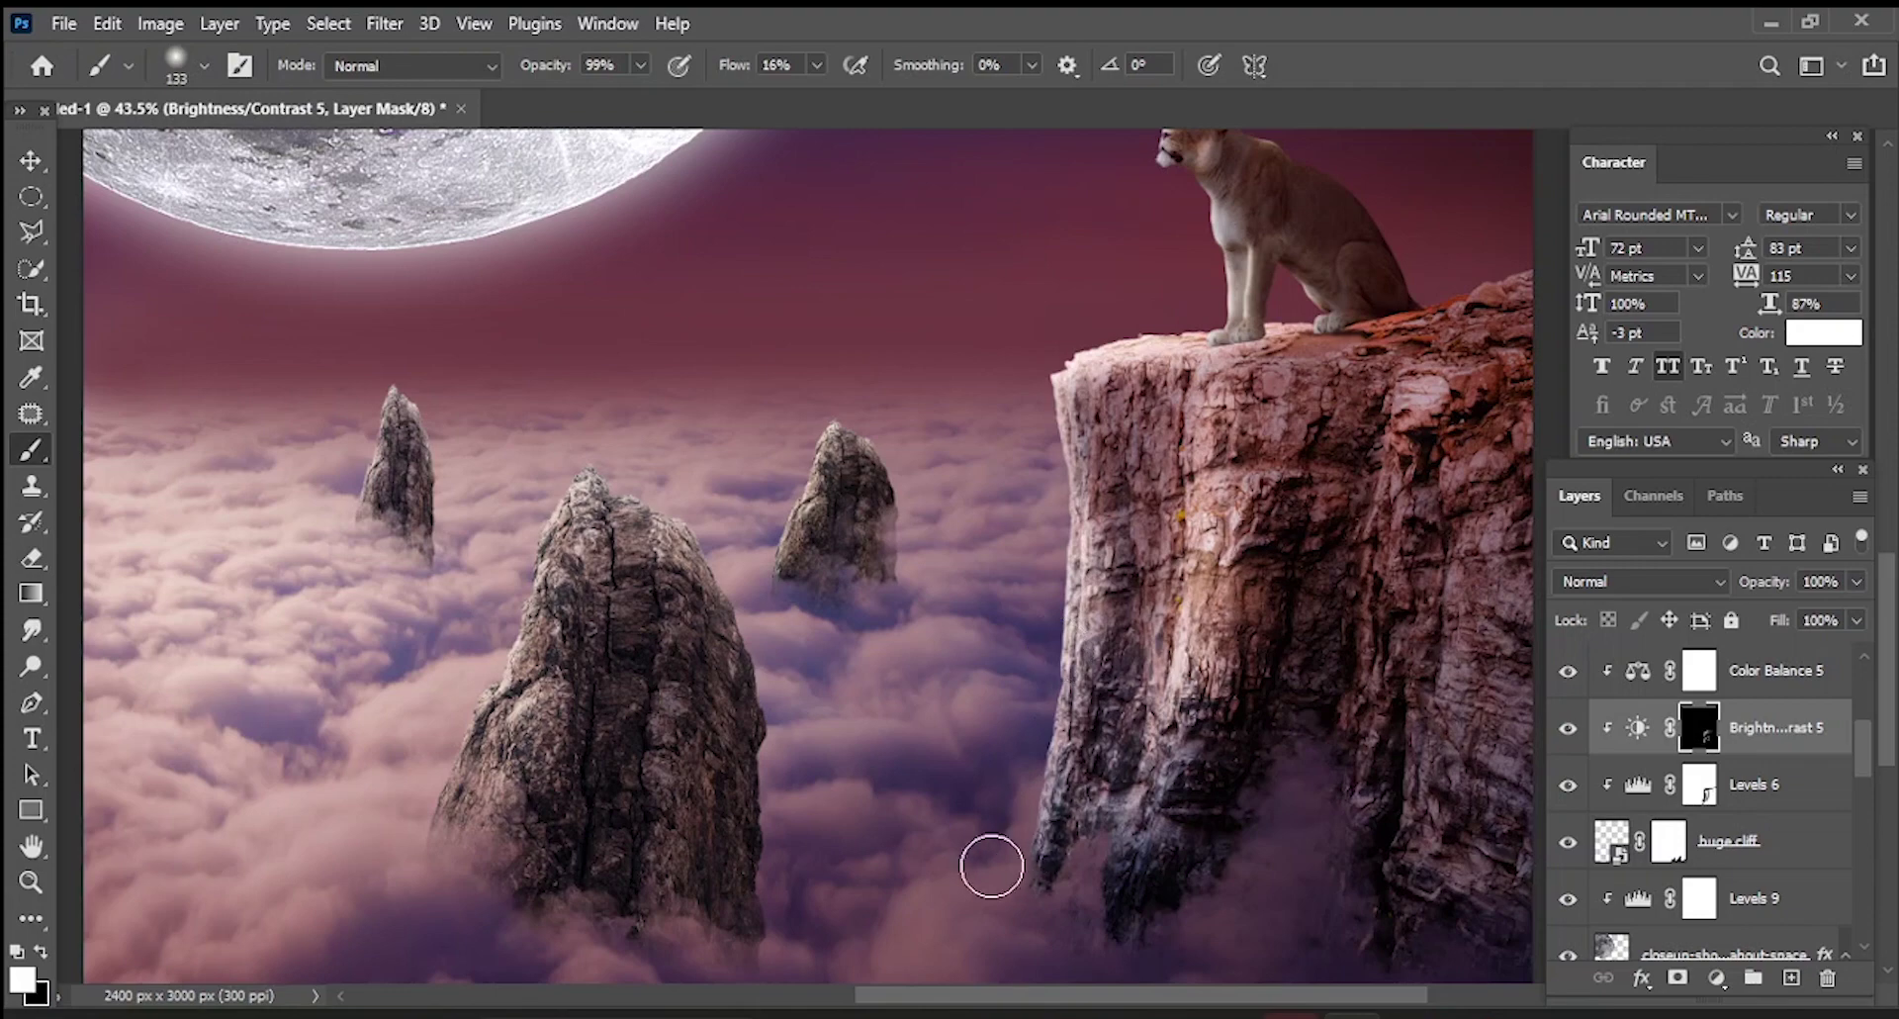
scroll(1019, 869, "down", 4)
scroll(1039, 742, "up", 1)
scroll(1059, 602, "up", 1)
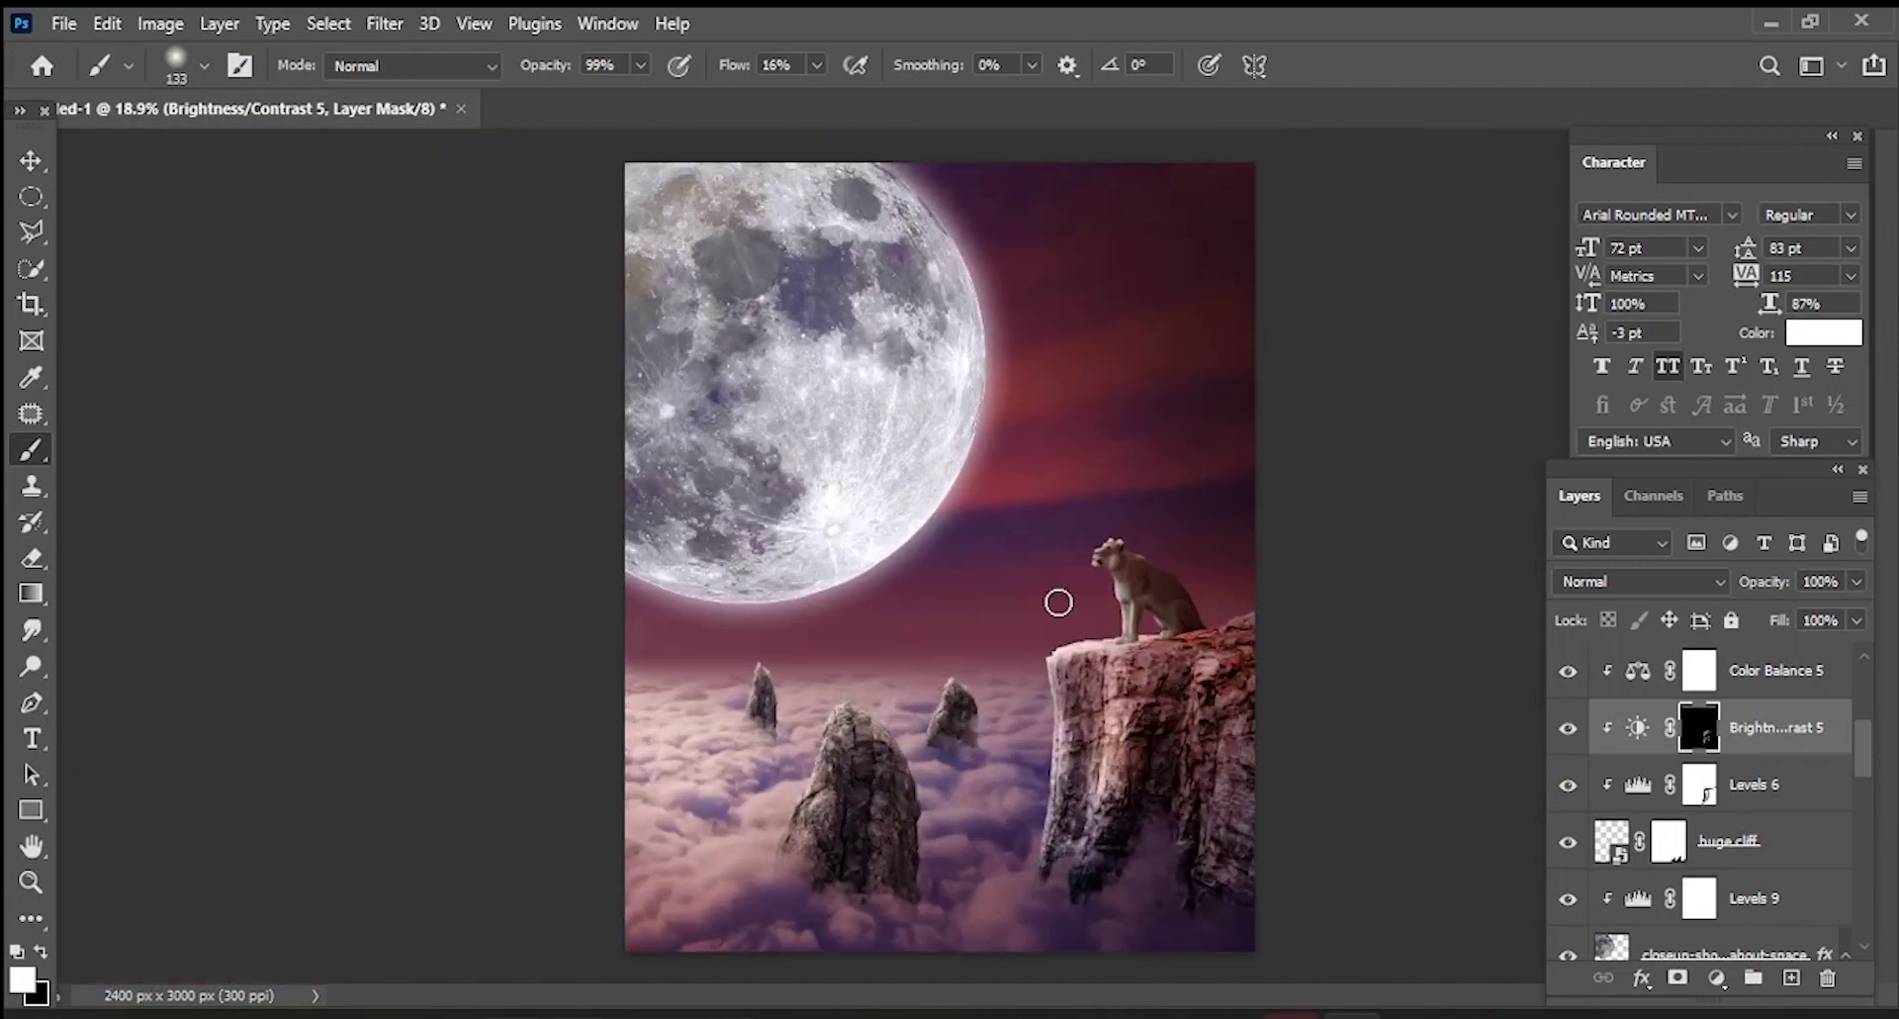
scroll(1058, 602, "up", 1)
scroll(1058, 602, "up", 1)
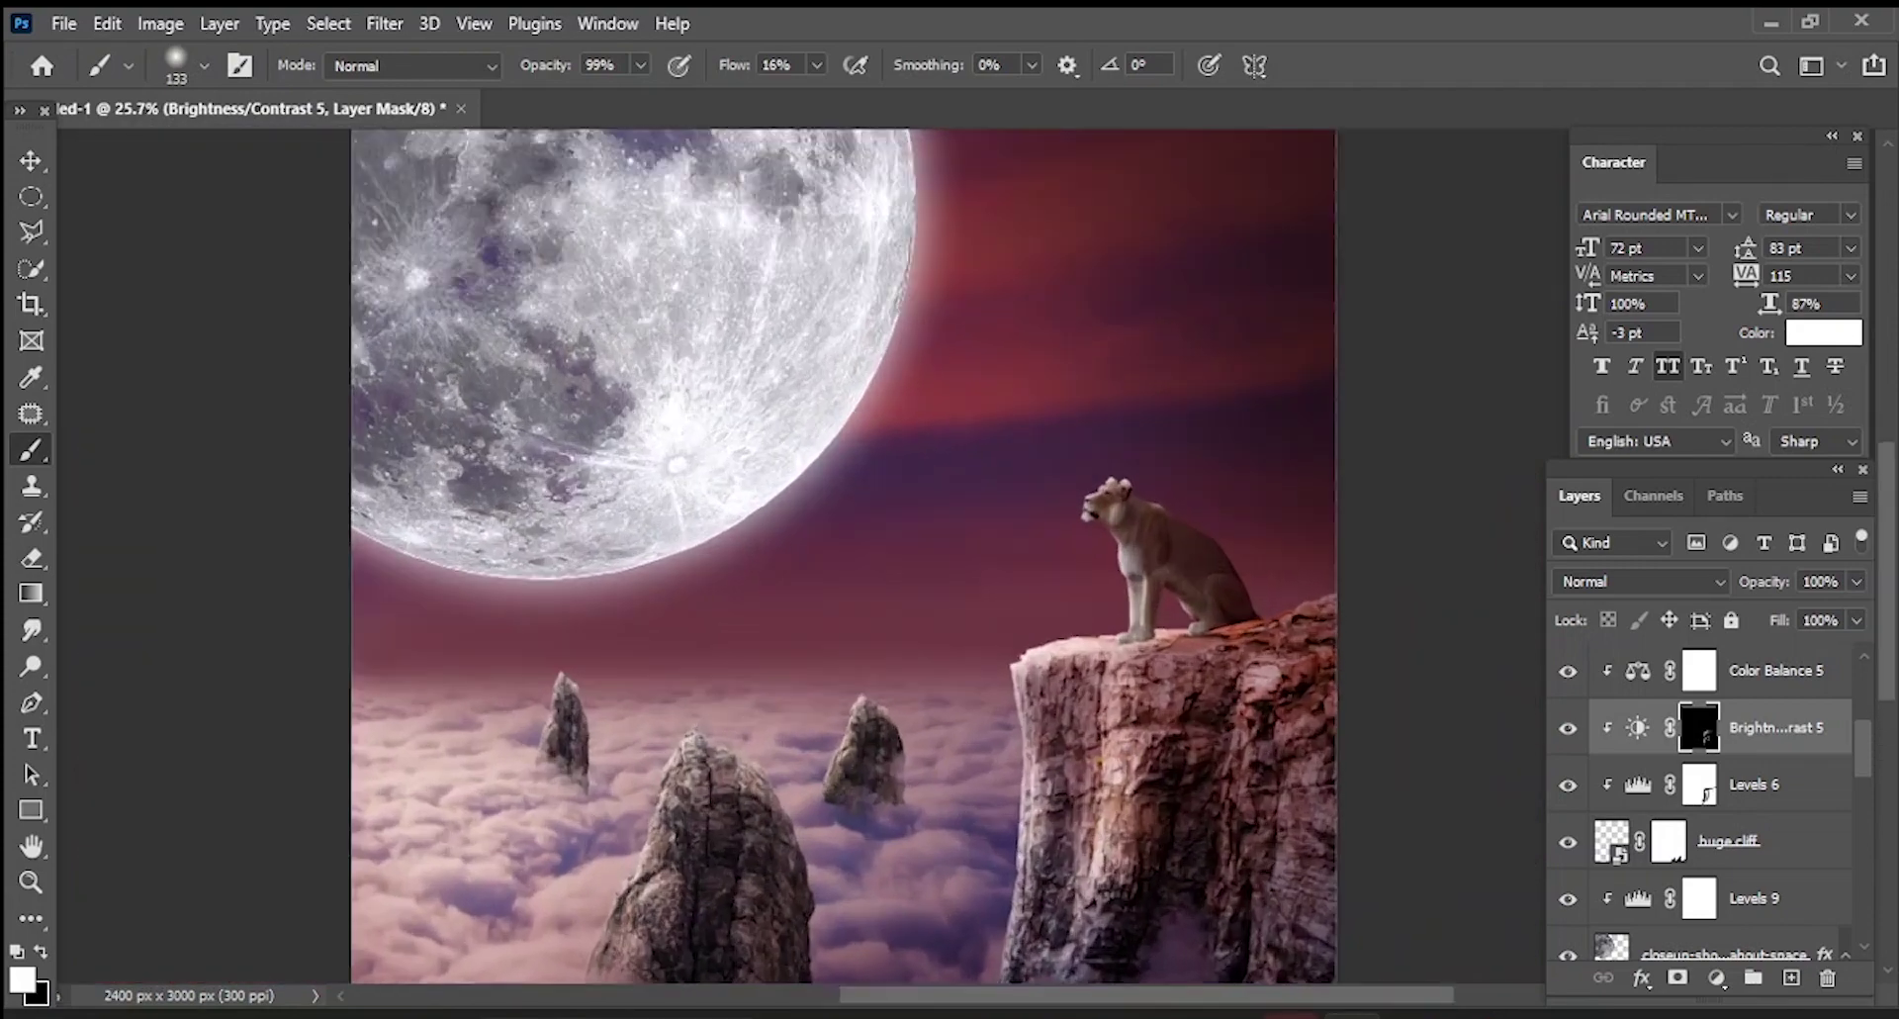
scroll(1058, 601, "up", 2)
scroll(1059, 602, "up", 1)
scroll(1059, 602, "down", 4)
scroll(1058, 601, "down", 1)
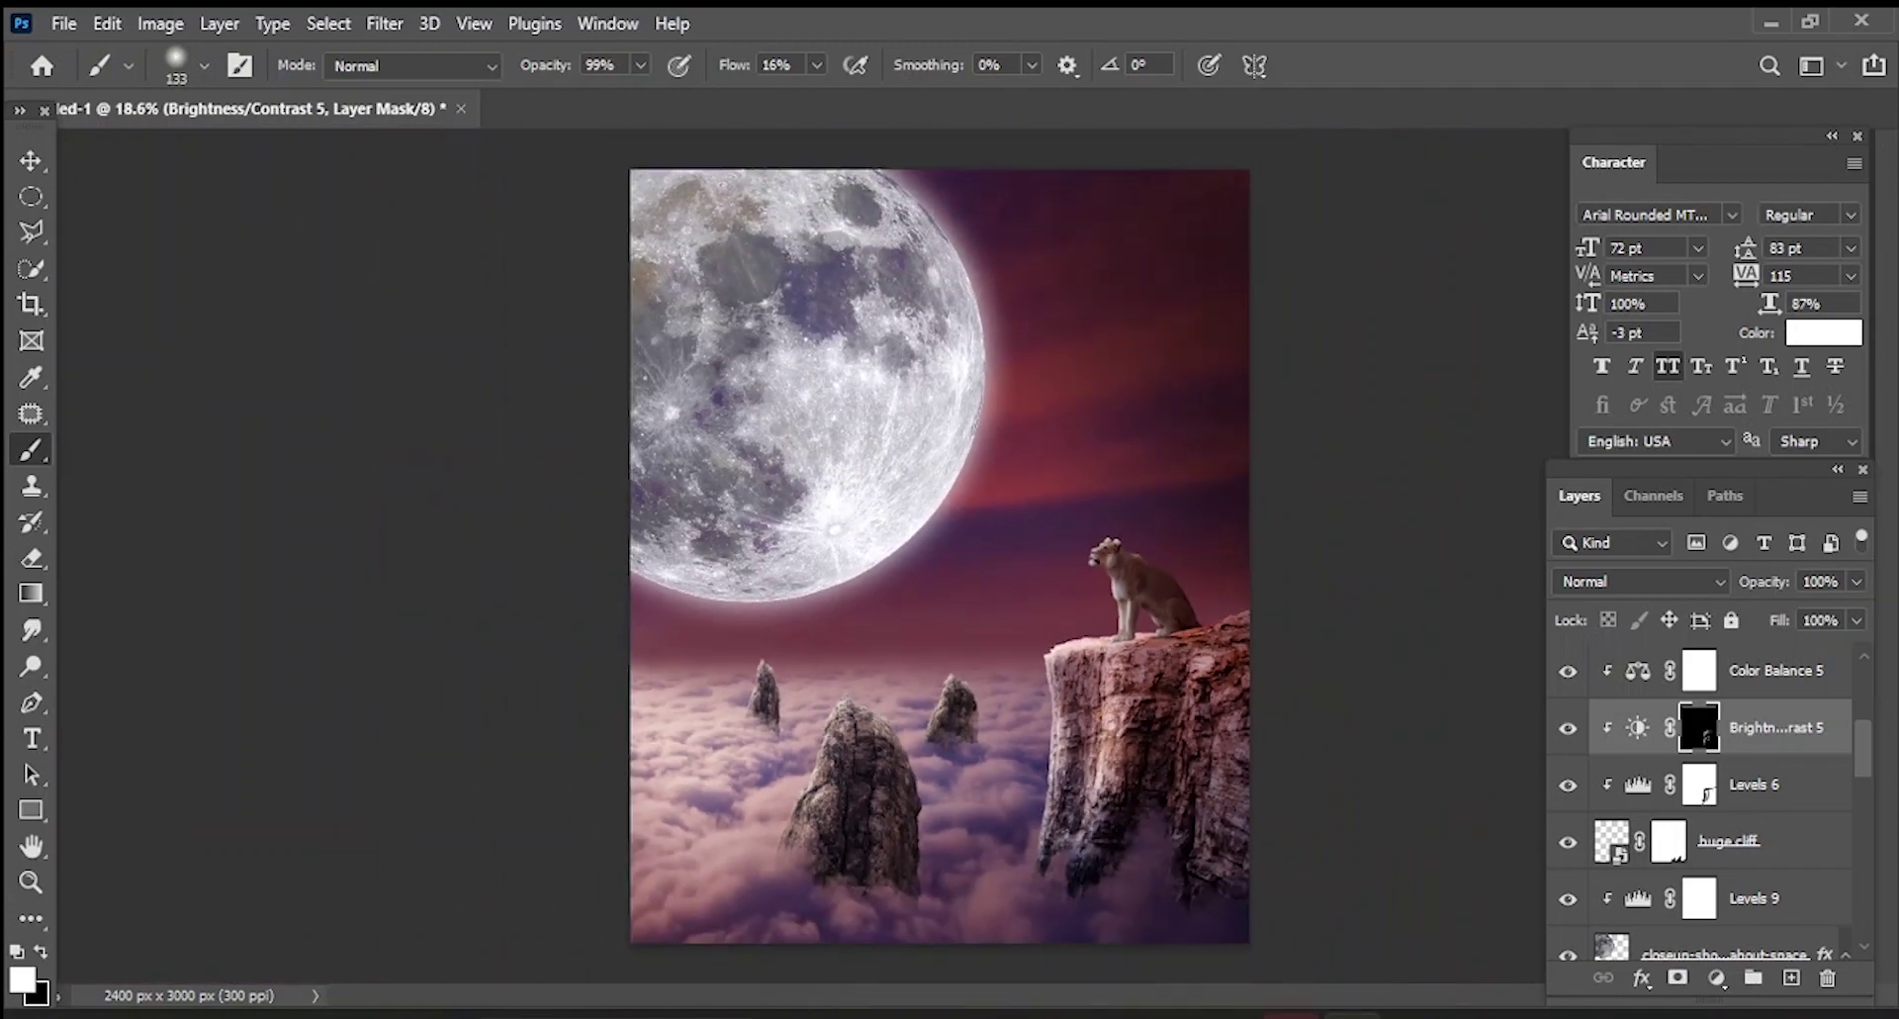
scroll(1160, 396, "up", 1)
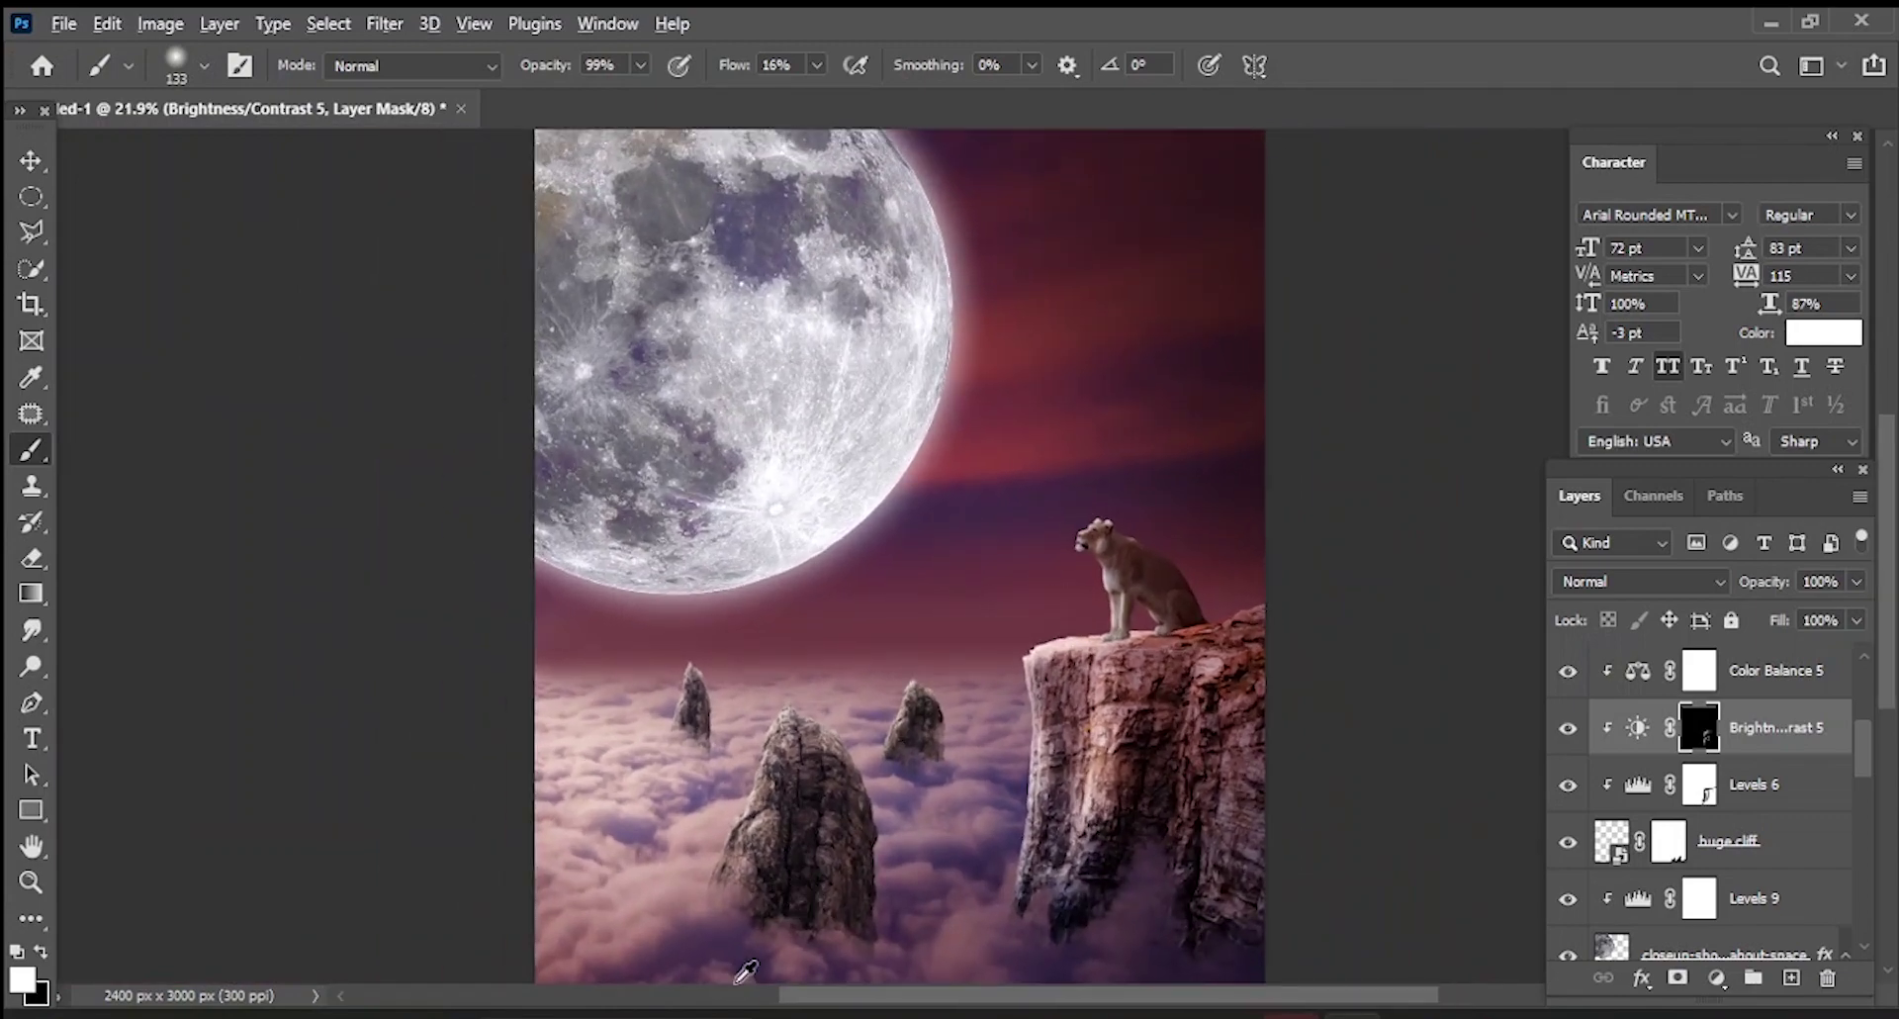
scroll(747, 972, "up", 4)
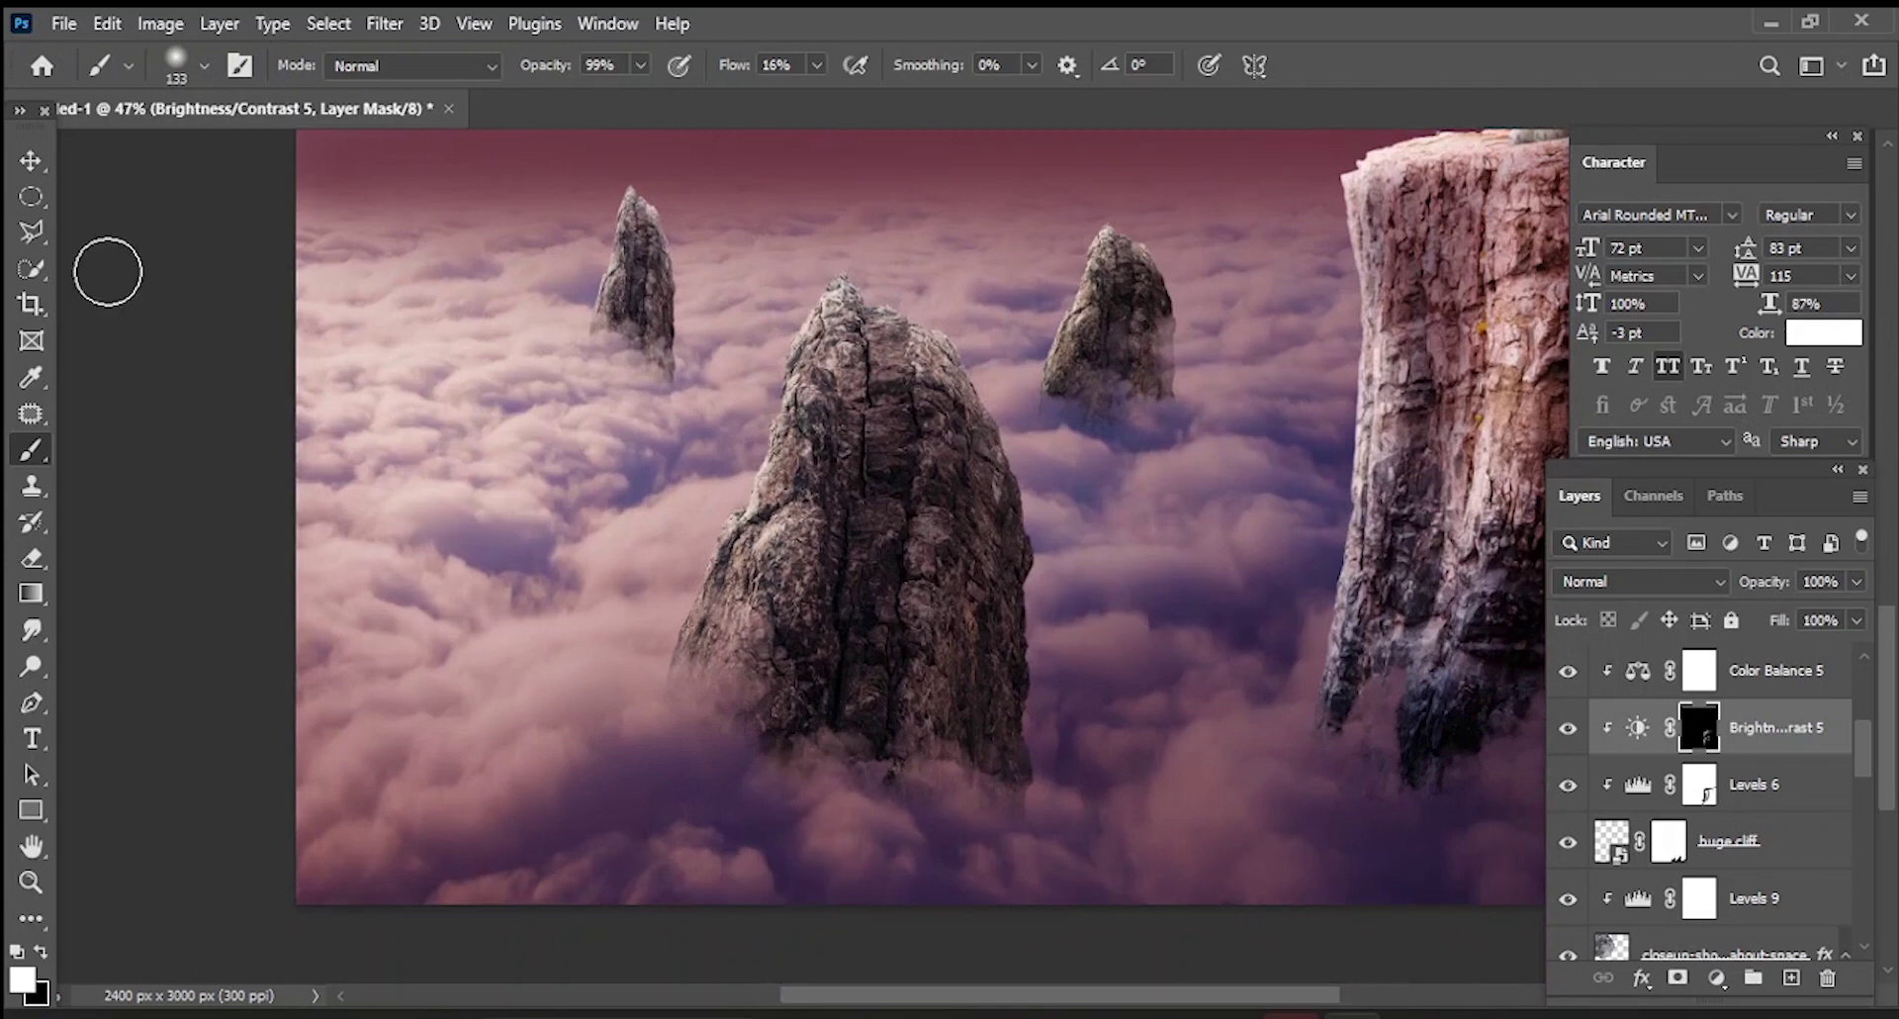
scroll(1786, 809, "down", 1)
scroll(1786, 809, "up", 1)
scroll(1665, 846, "up", 1)
scroll(1682, 850, "down", 1)
scroll(1724, 859, "down", 2)
scroll(1723, 856, "down", 1)
scroll(1723, 857, "down", 1)
scroll(1723, 858, "down", 1)
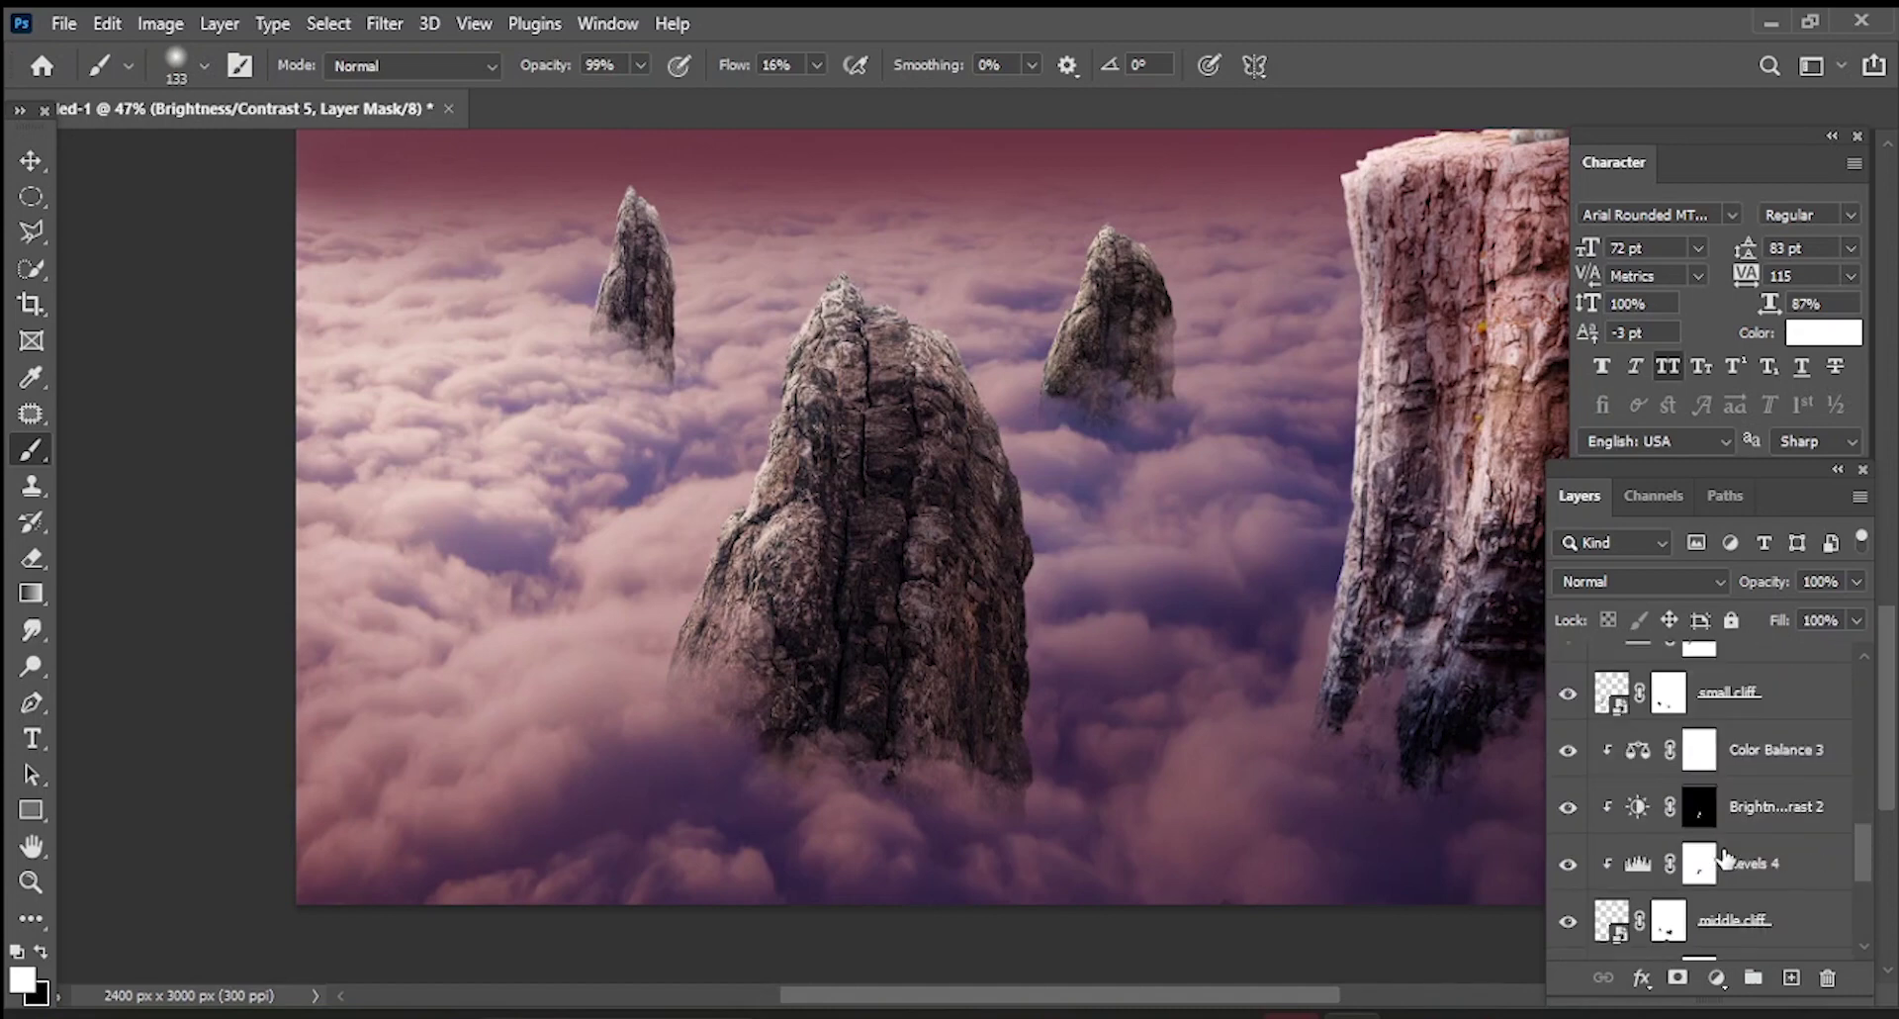
scroll(1711, 865, "down", 2)
scroll(1689, 837, "down", 2)
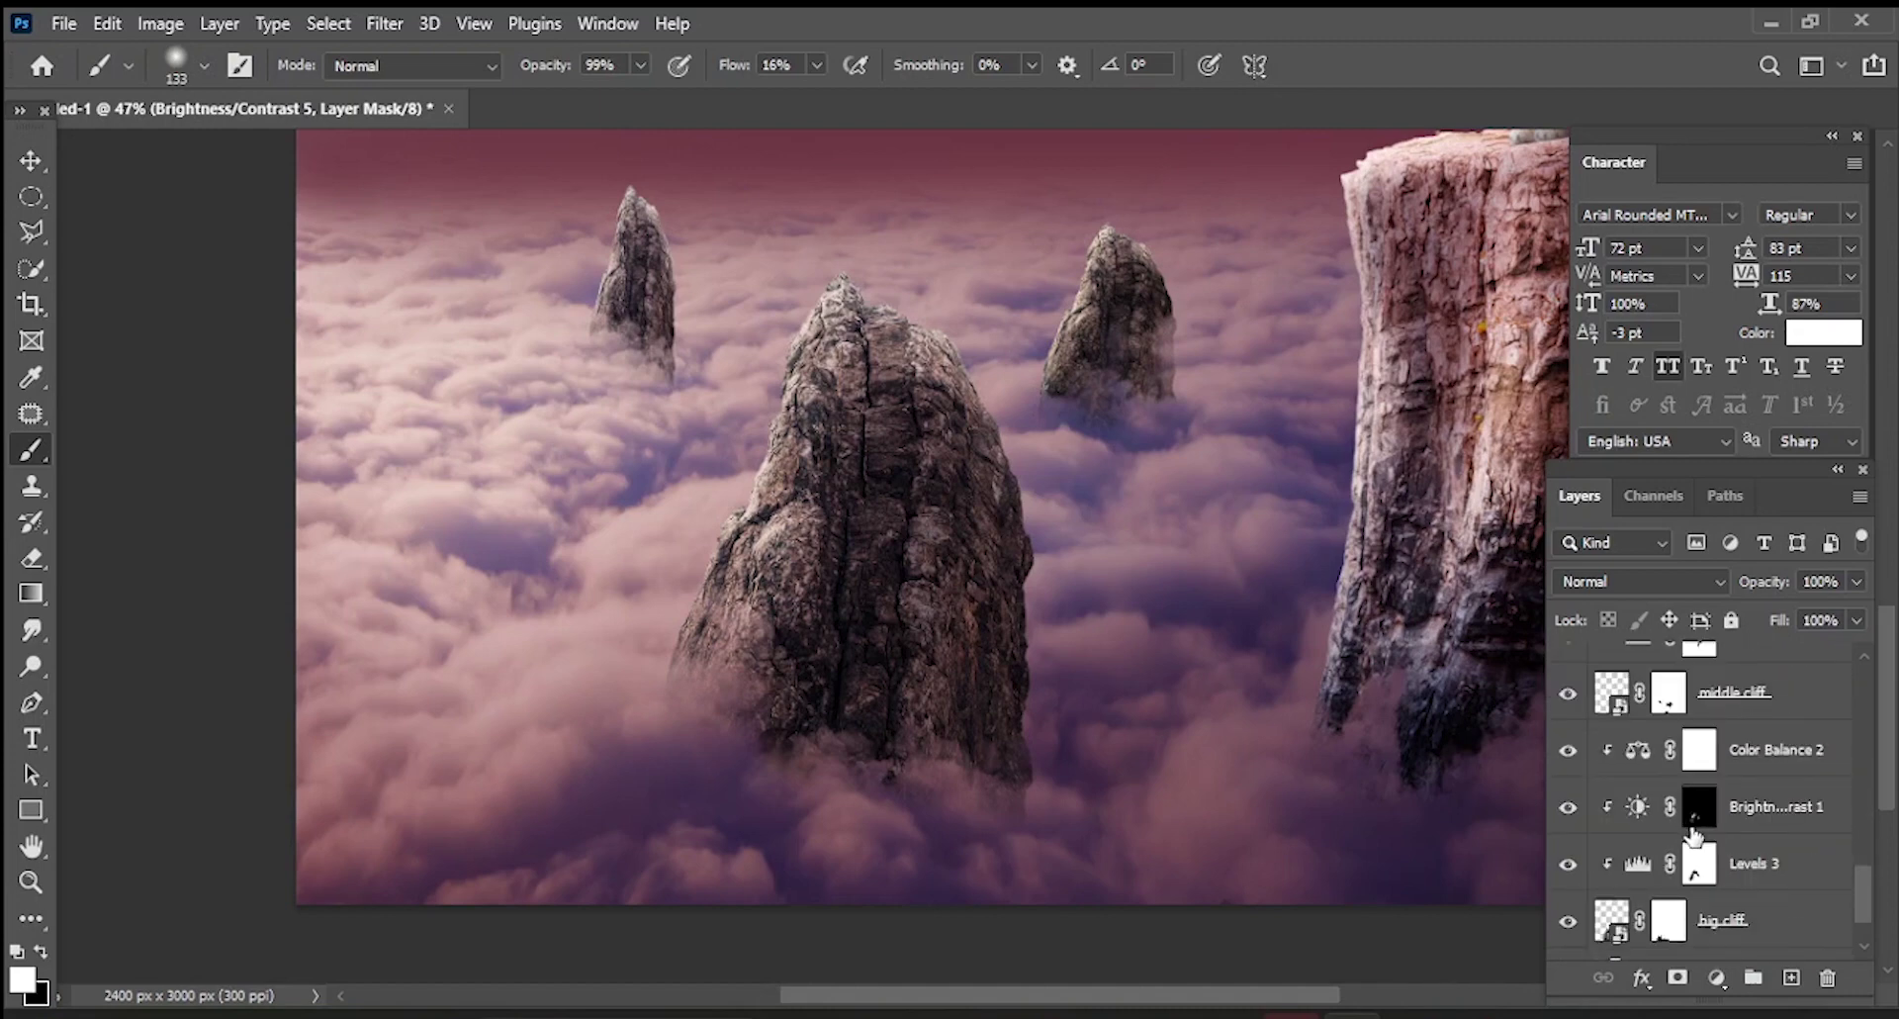
left_click(1695, 866)
- Target the big cliff layer's mask and choose the cloud 2 brush preset
left_click(1568, 864)
left_click(1568, 864)
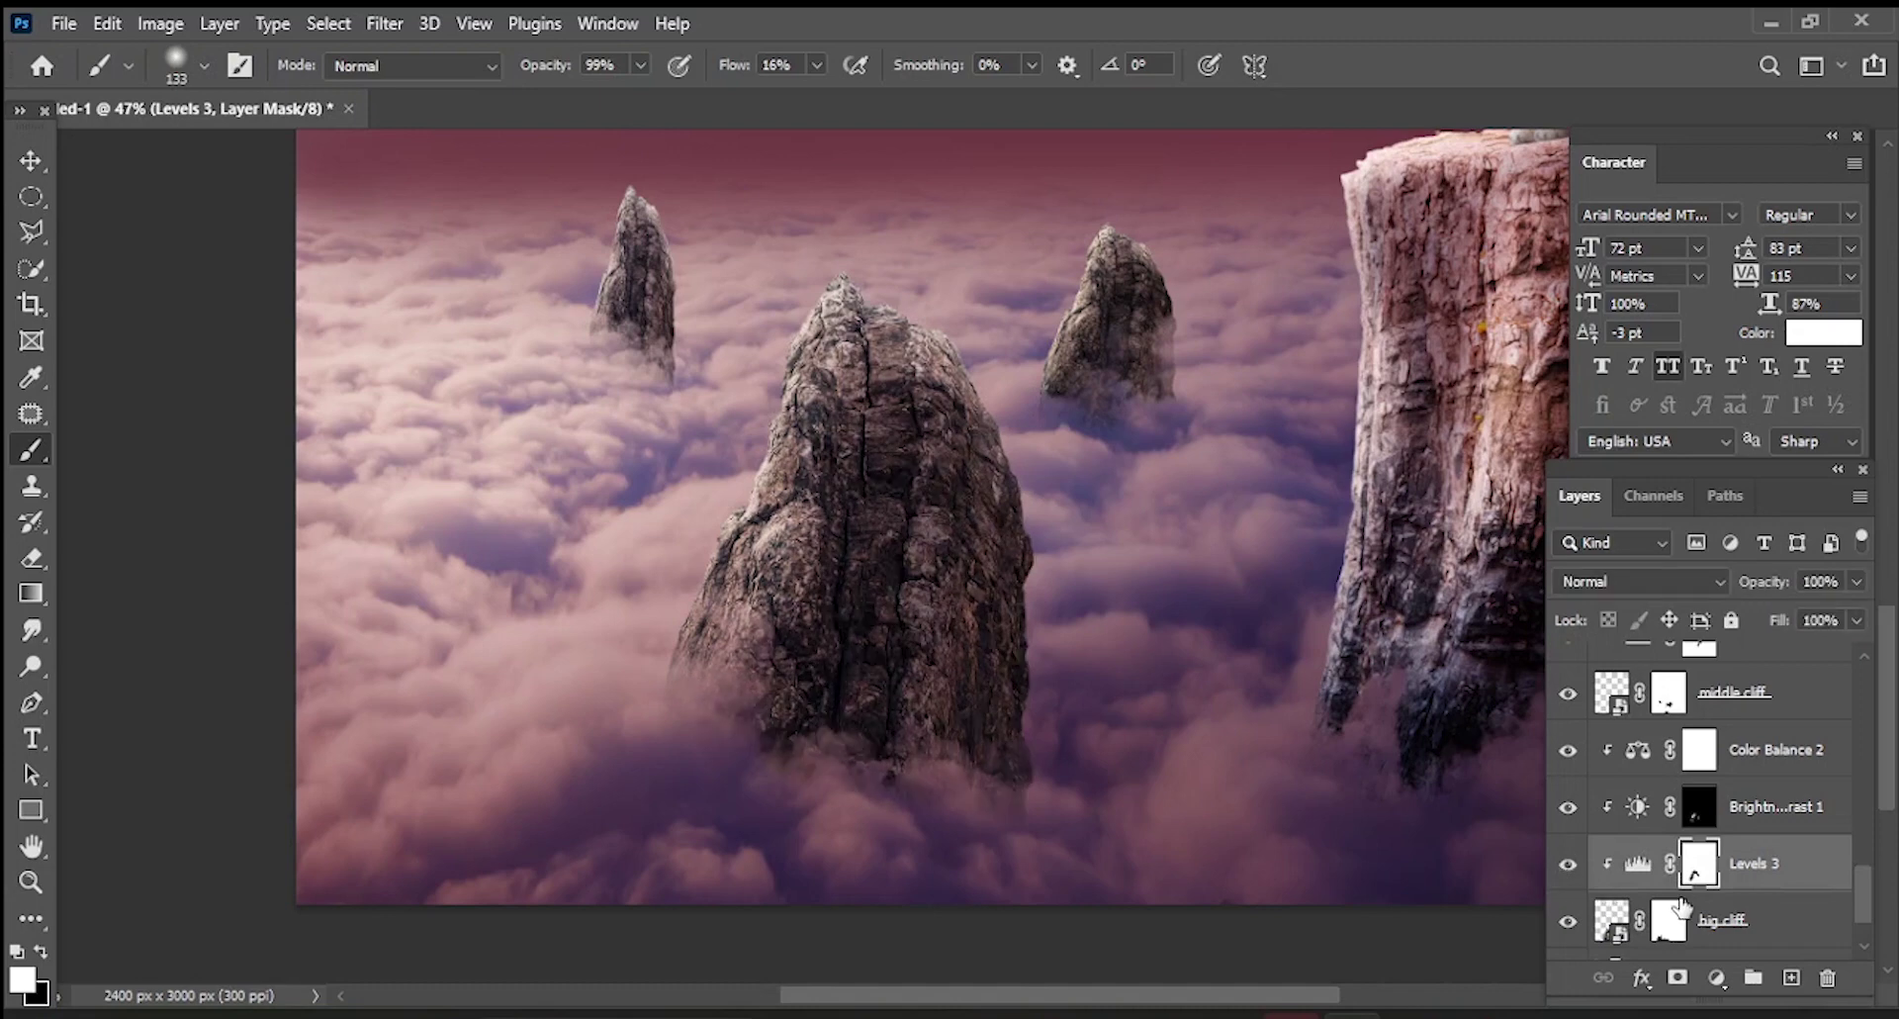
scroll(1671, 905, "down", 1)
left_click(1669, 875)
left_click(204, 66)
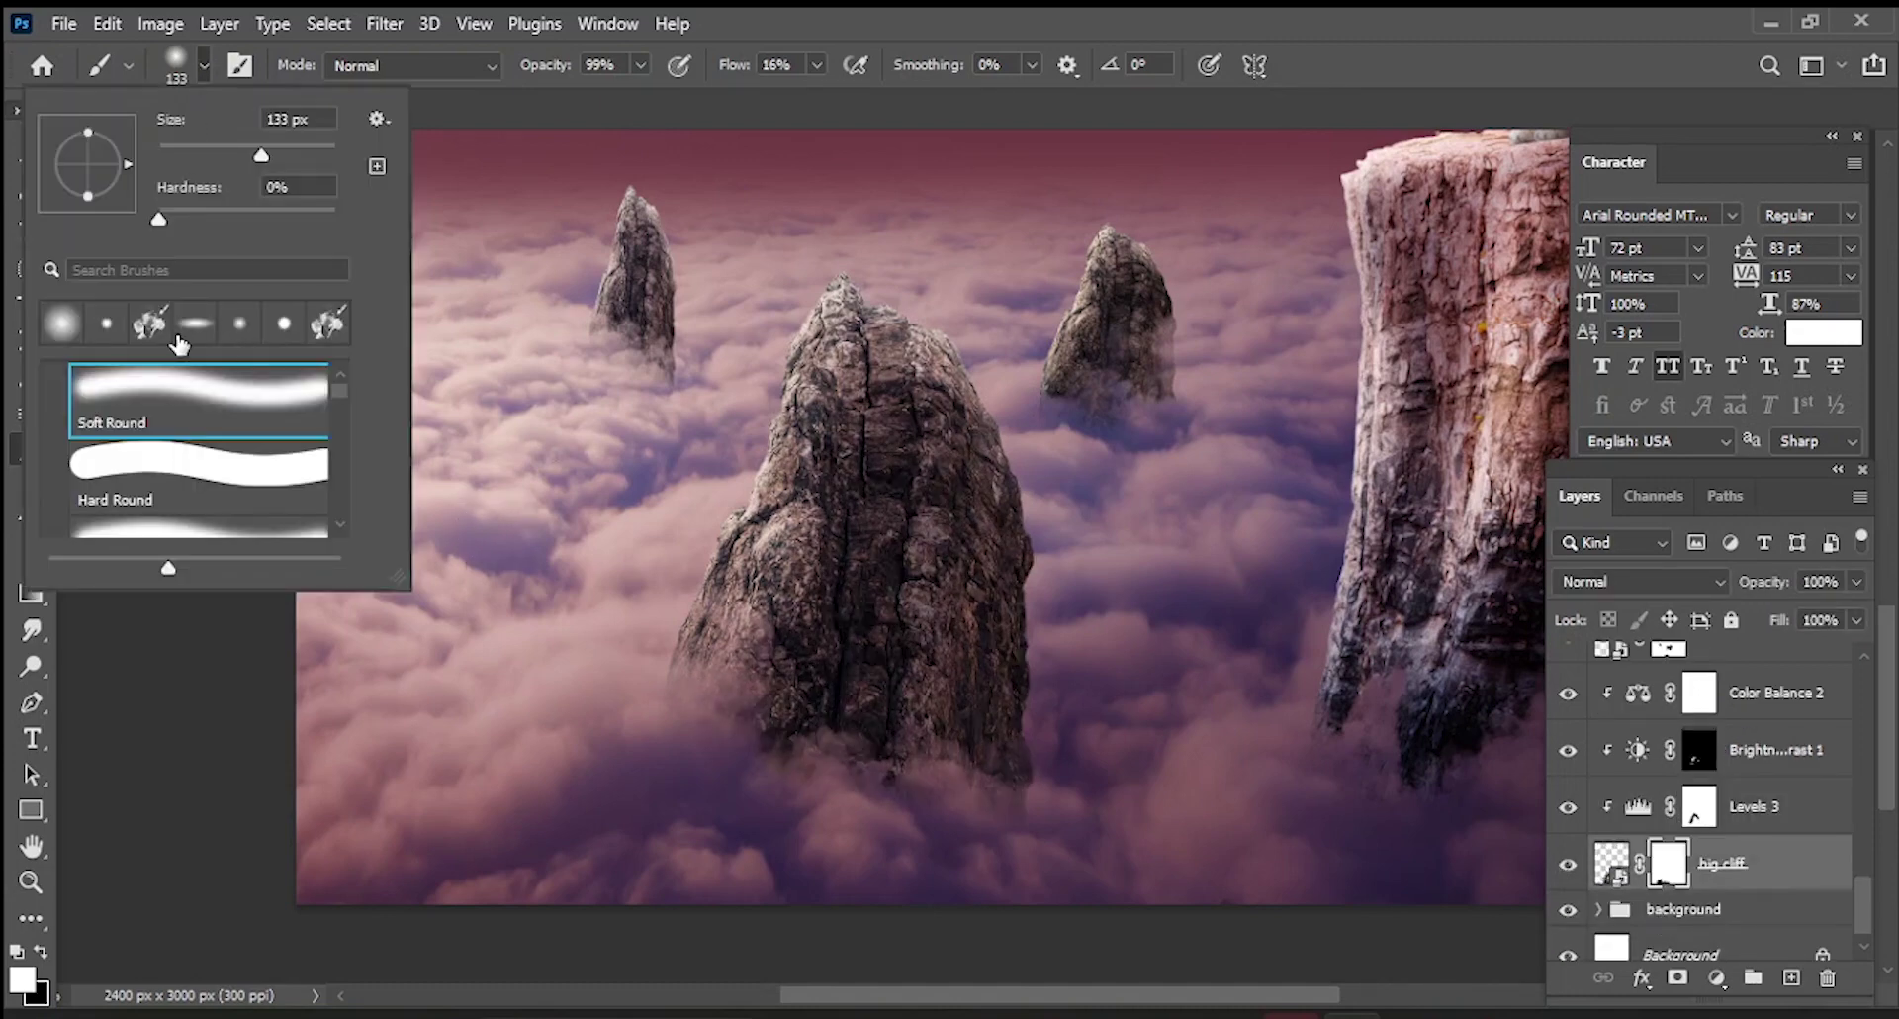
left_click_drag(340, 396, 339, 489)
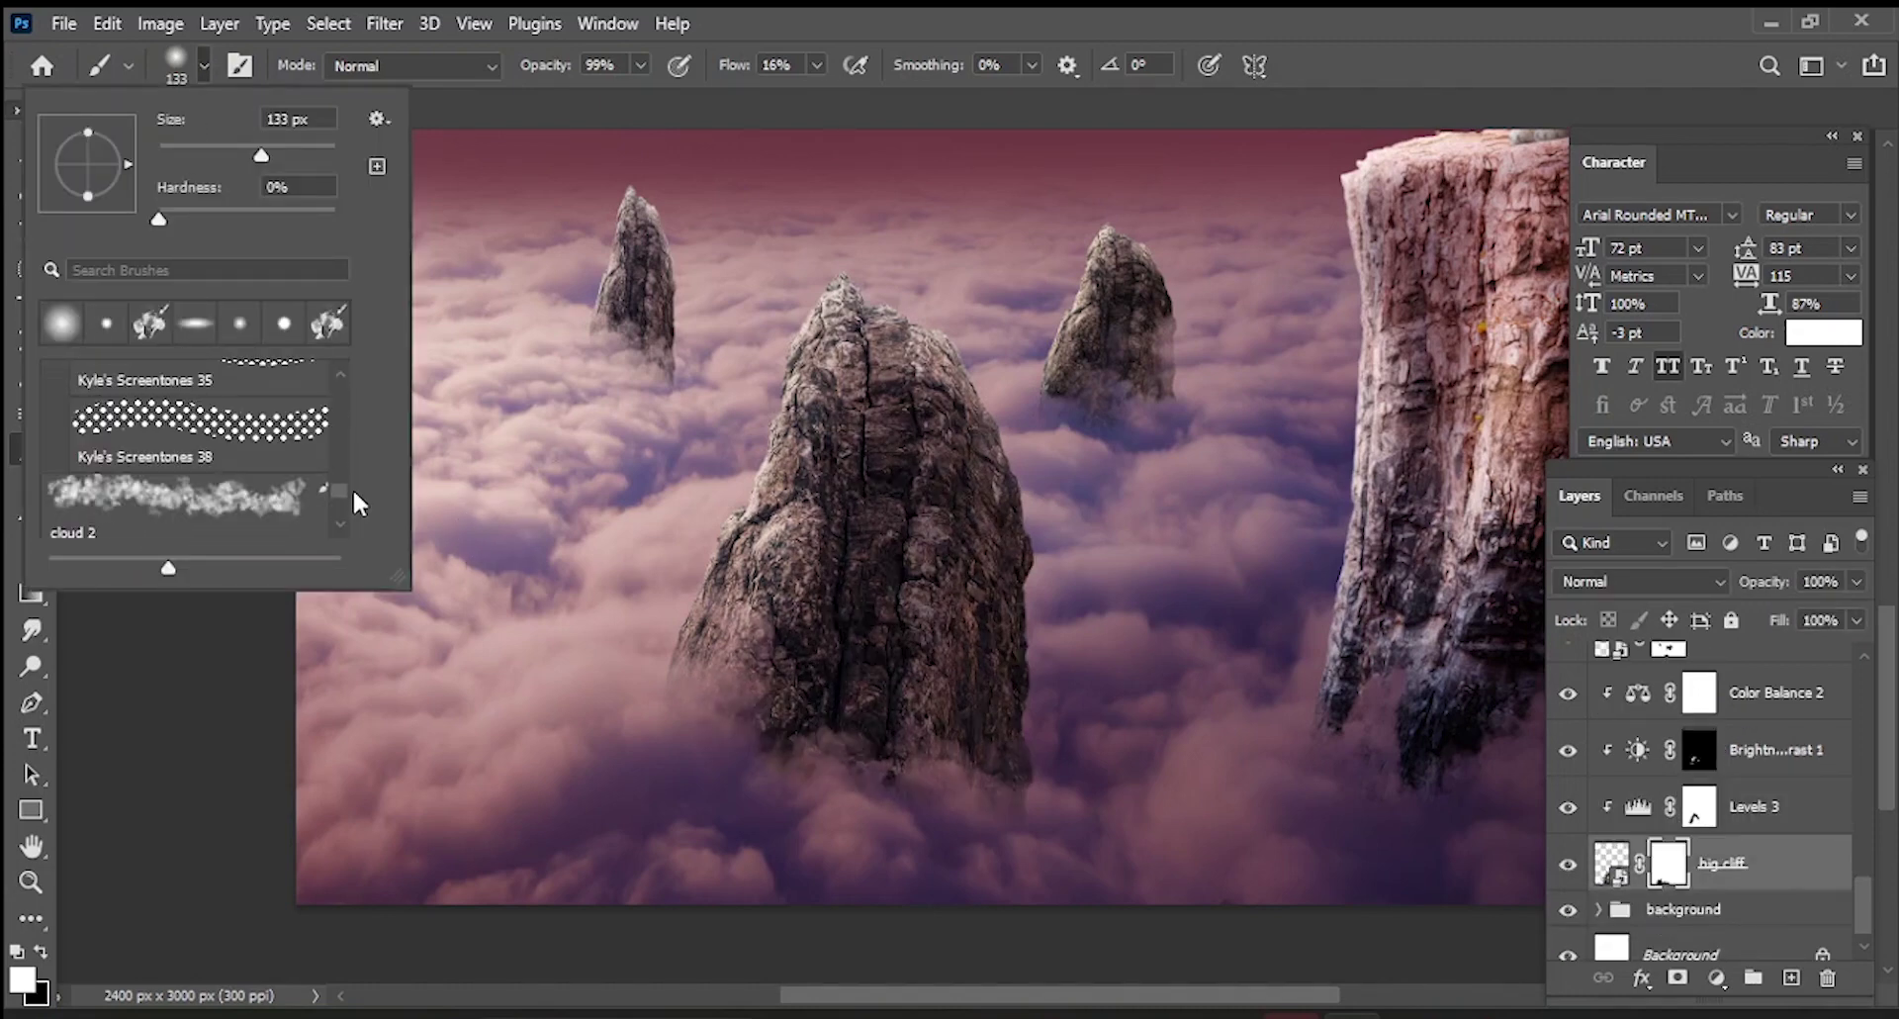
left_click(262, 490)
scroll(739, 661, "down", 3)
left_click(740, 661)
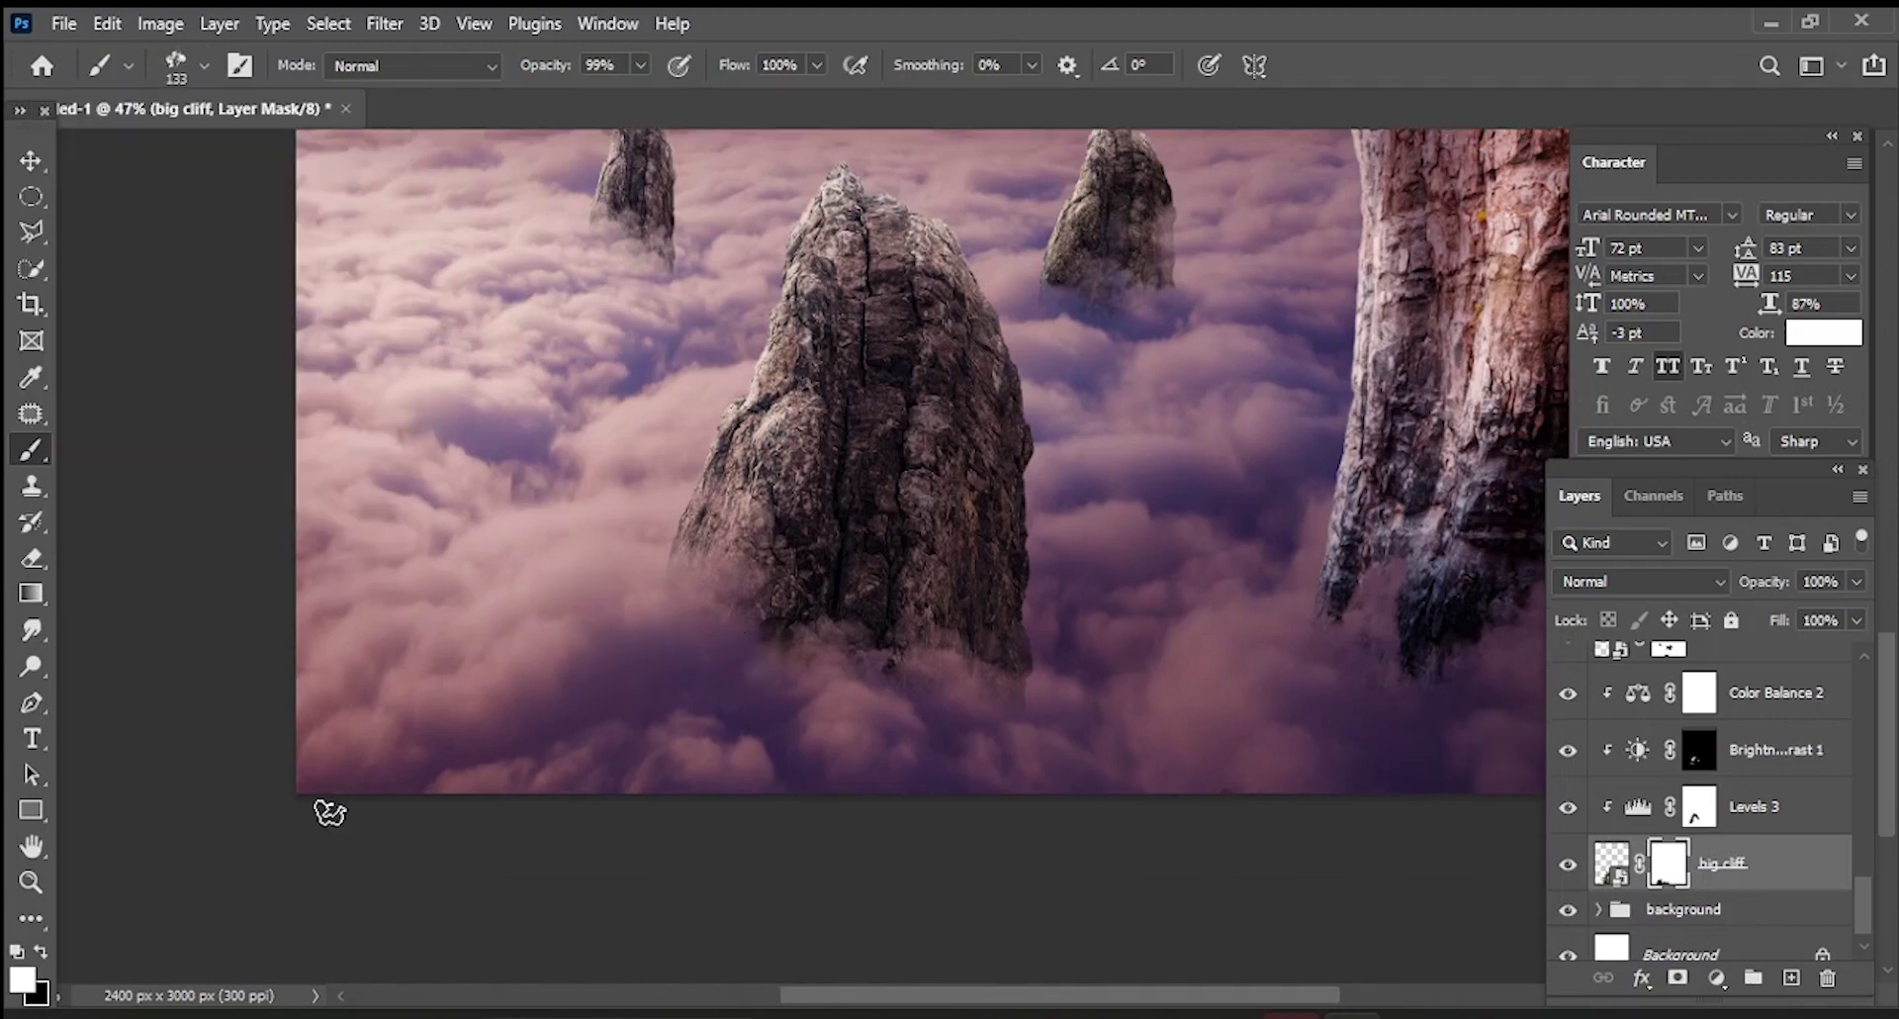
- Paint black cloud strokes over the central rock's base and lower-left edge
left_click(42, 951)
scroll(668, 707, "up", 2)
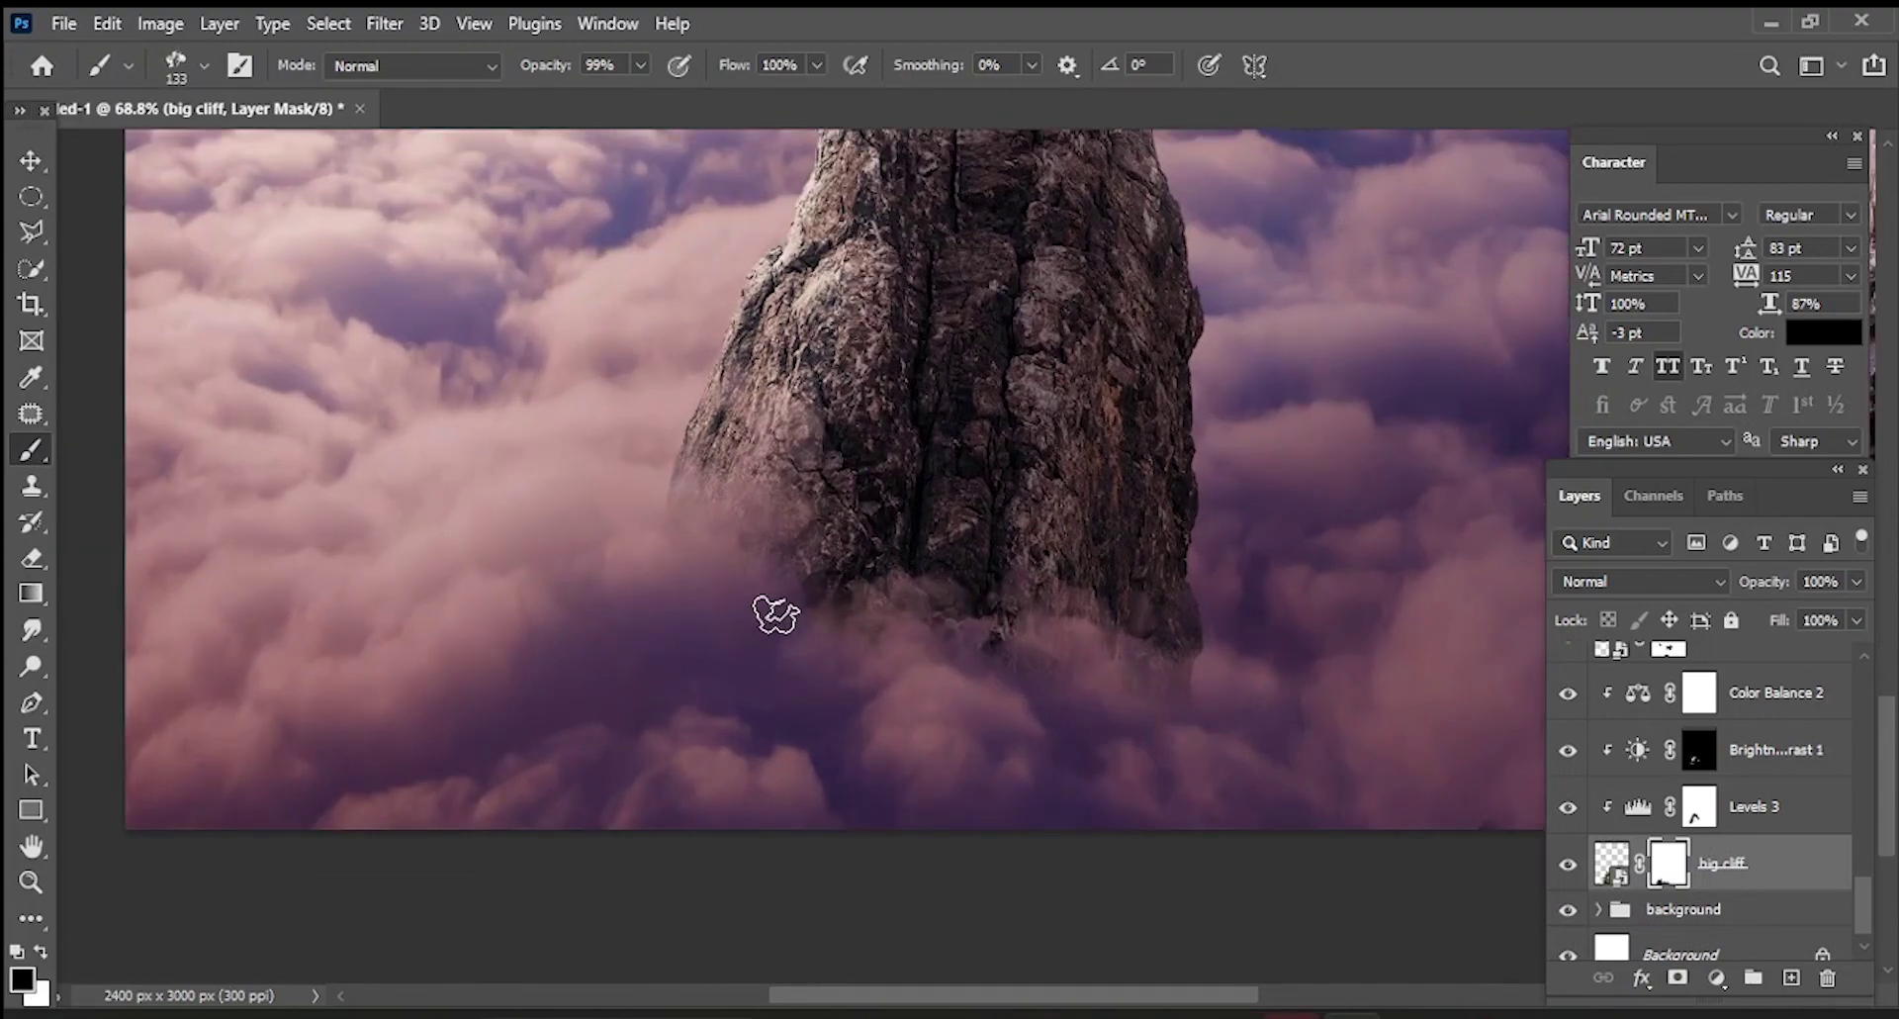
left_click(967, 627)
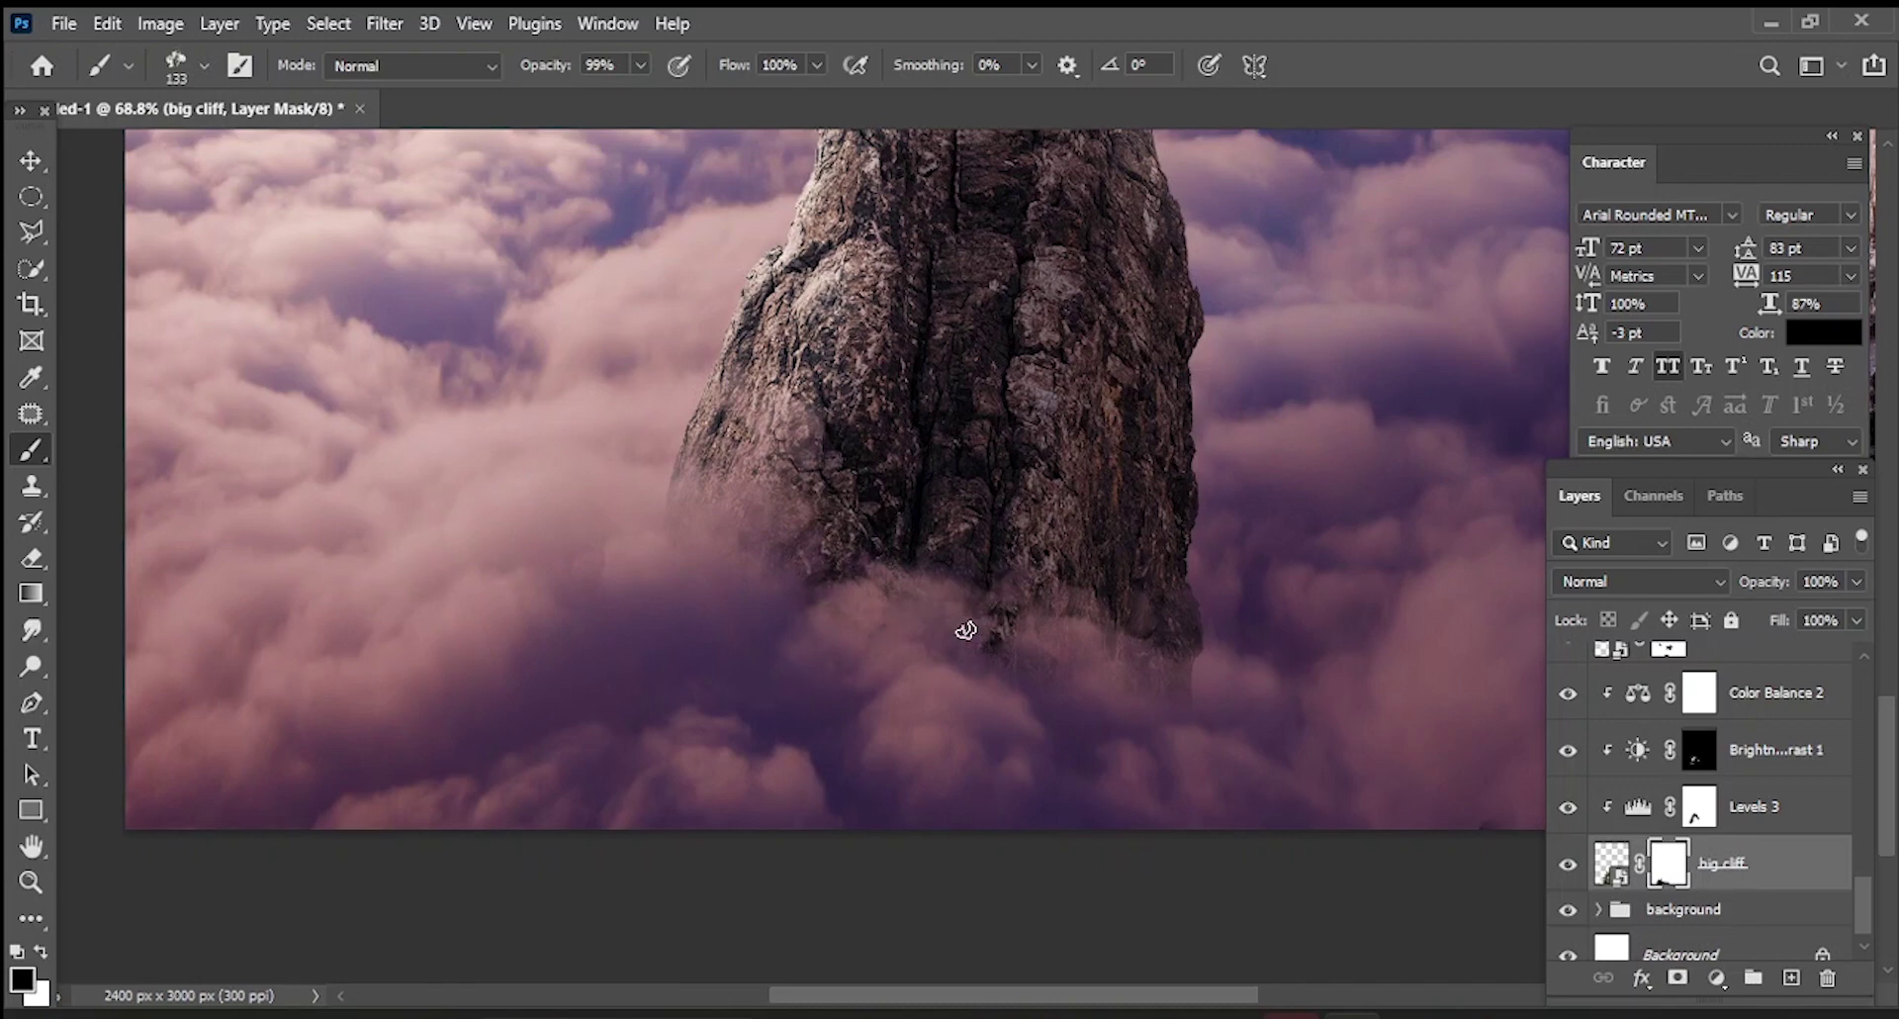
left_click(891, 600)
left_click(744, 554)
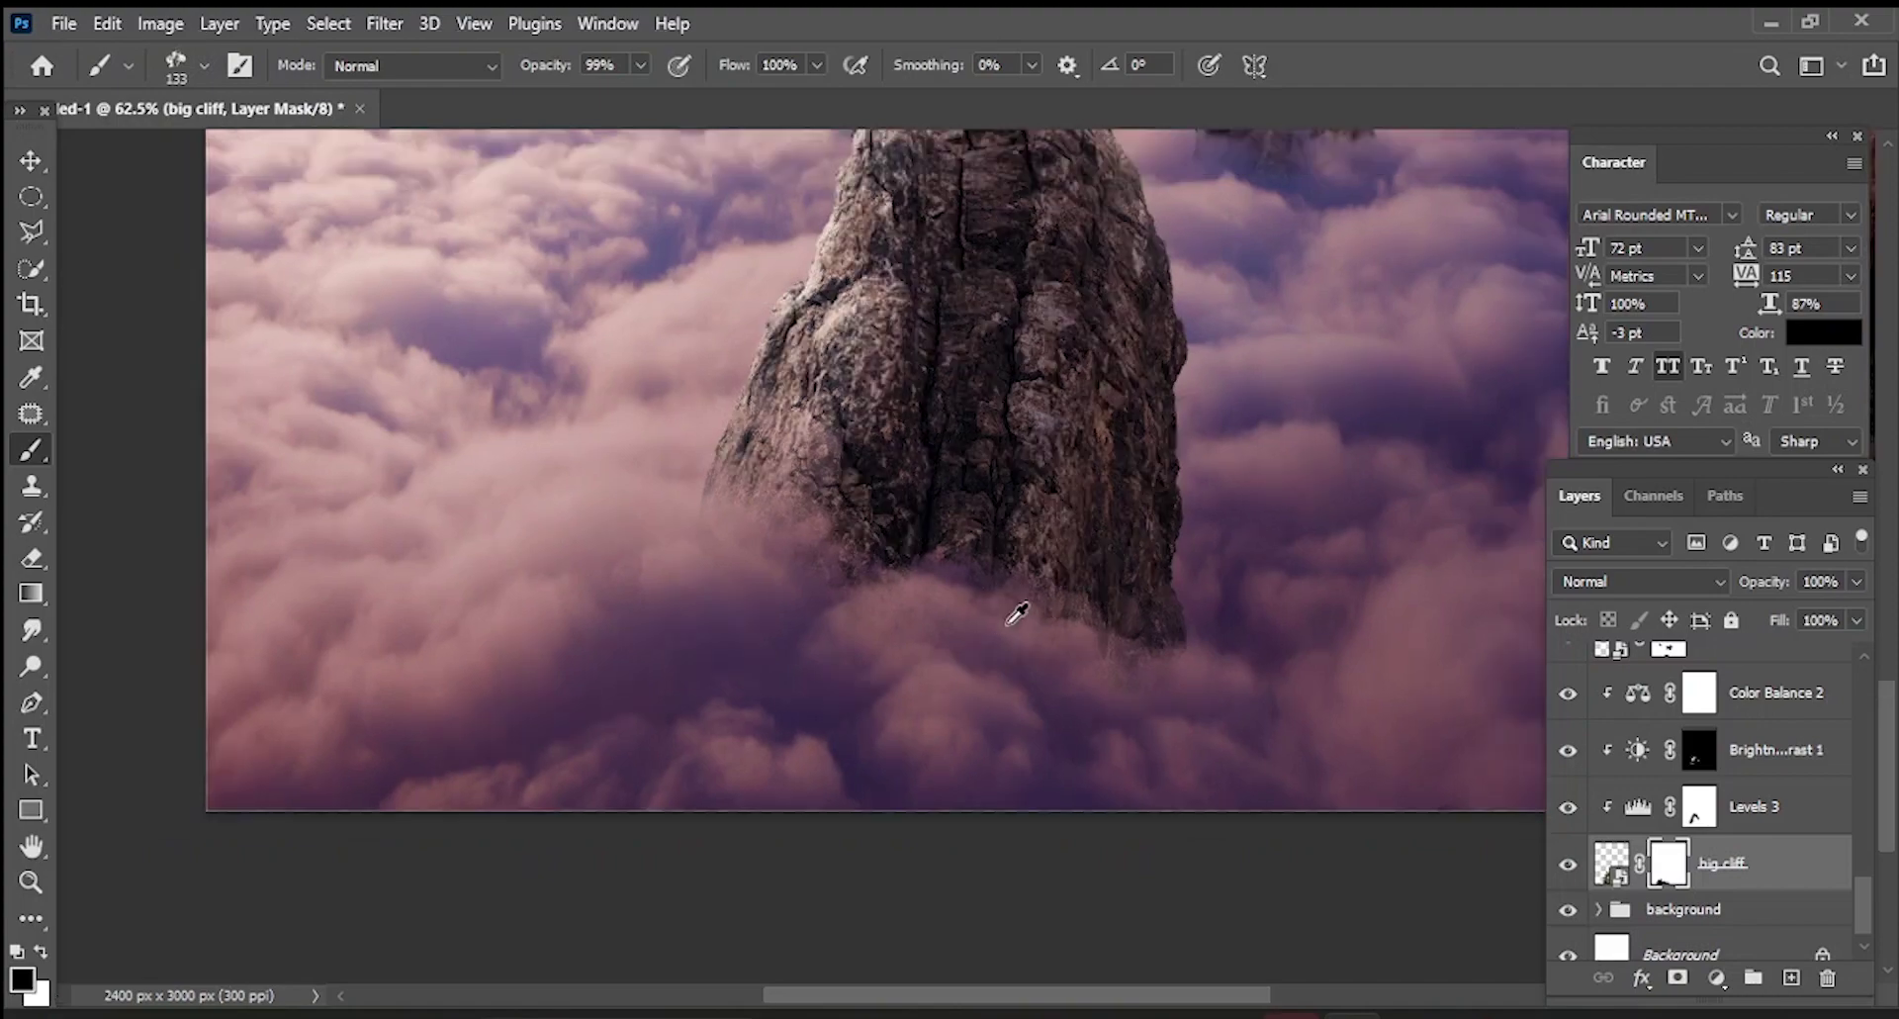
scroll(999, 629, "down", 5)
scroll(872, 648, "up", 4)
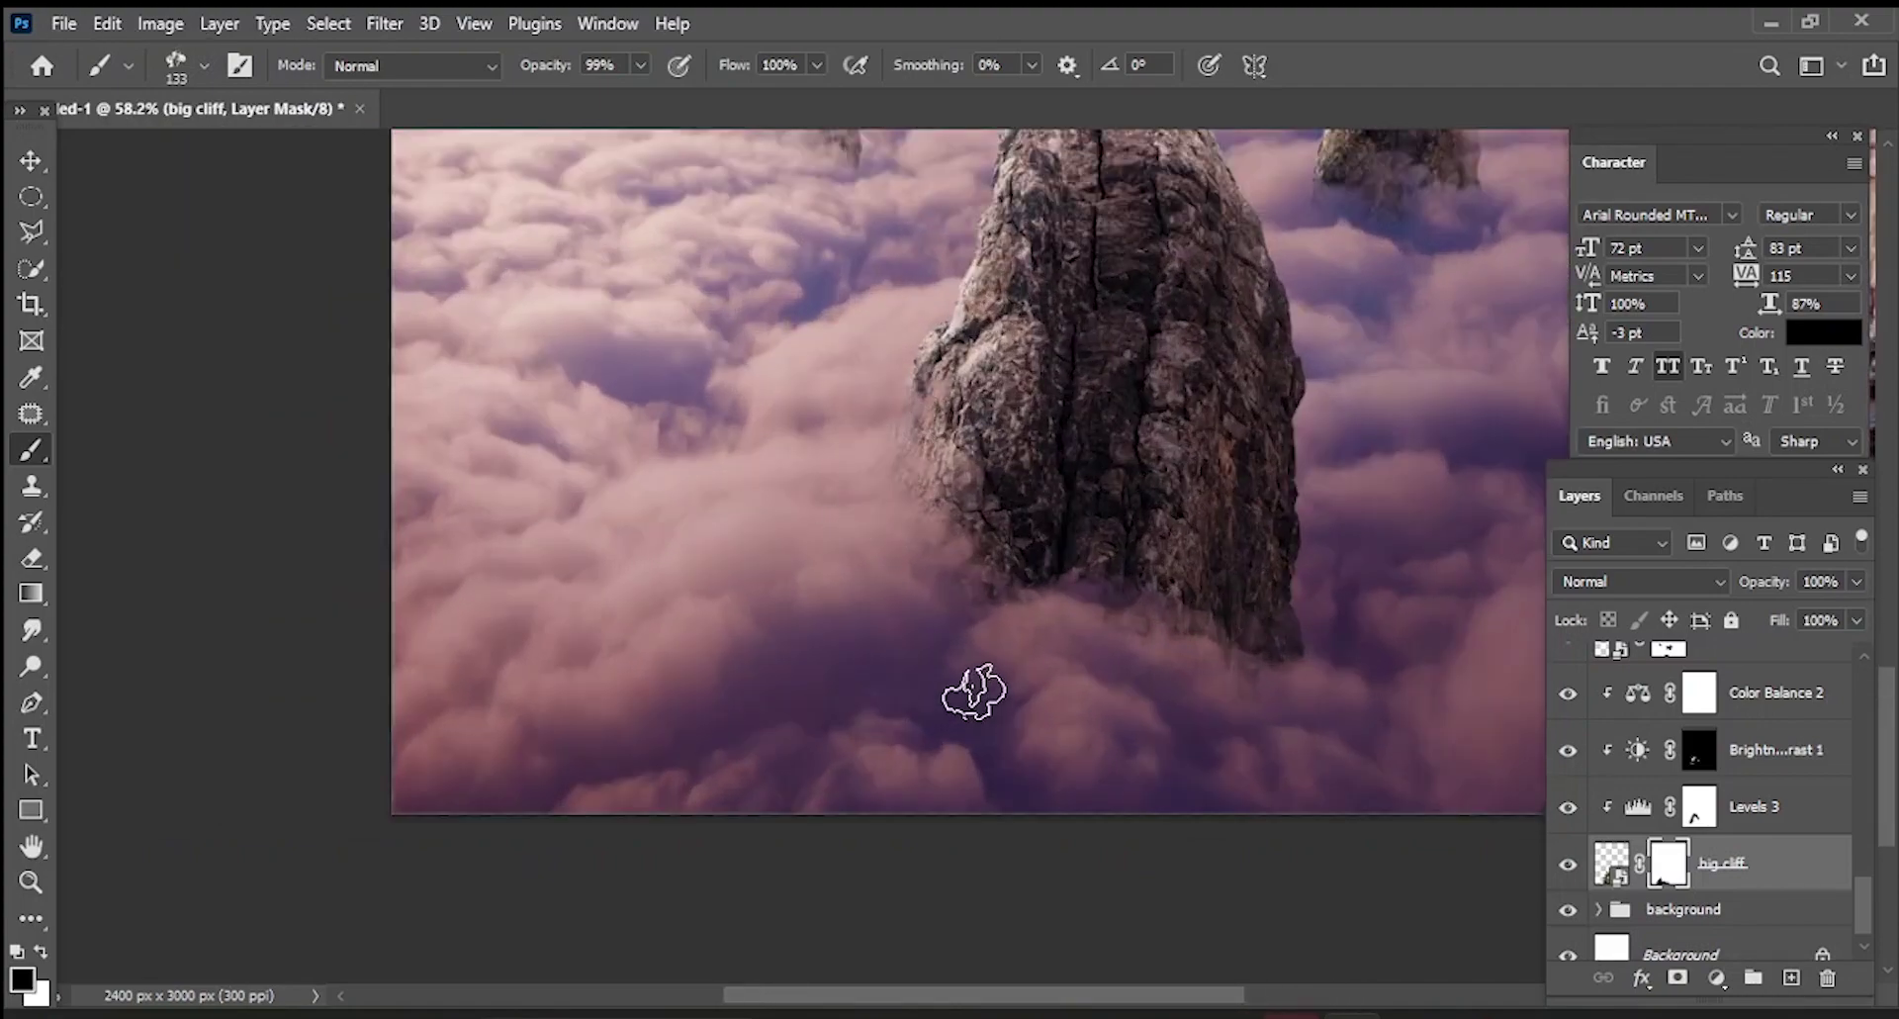
scroll(964, 677, "down", 3)
scroll(953, 677, "up", 3)
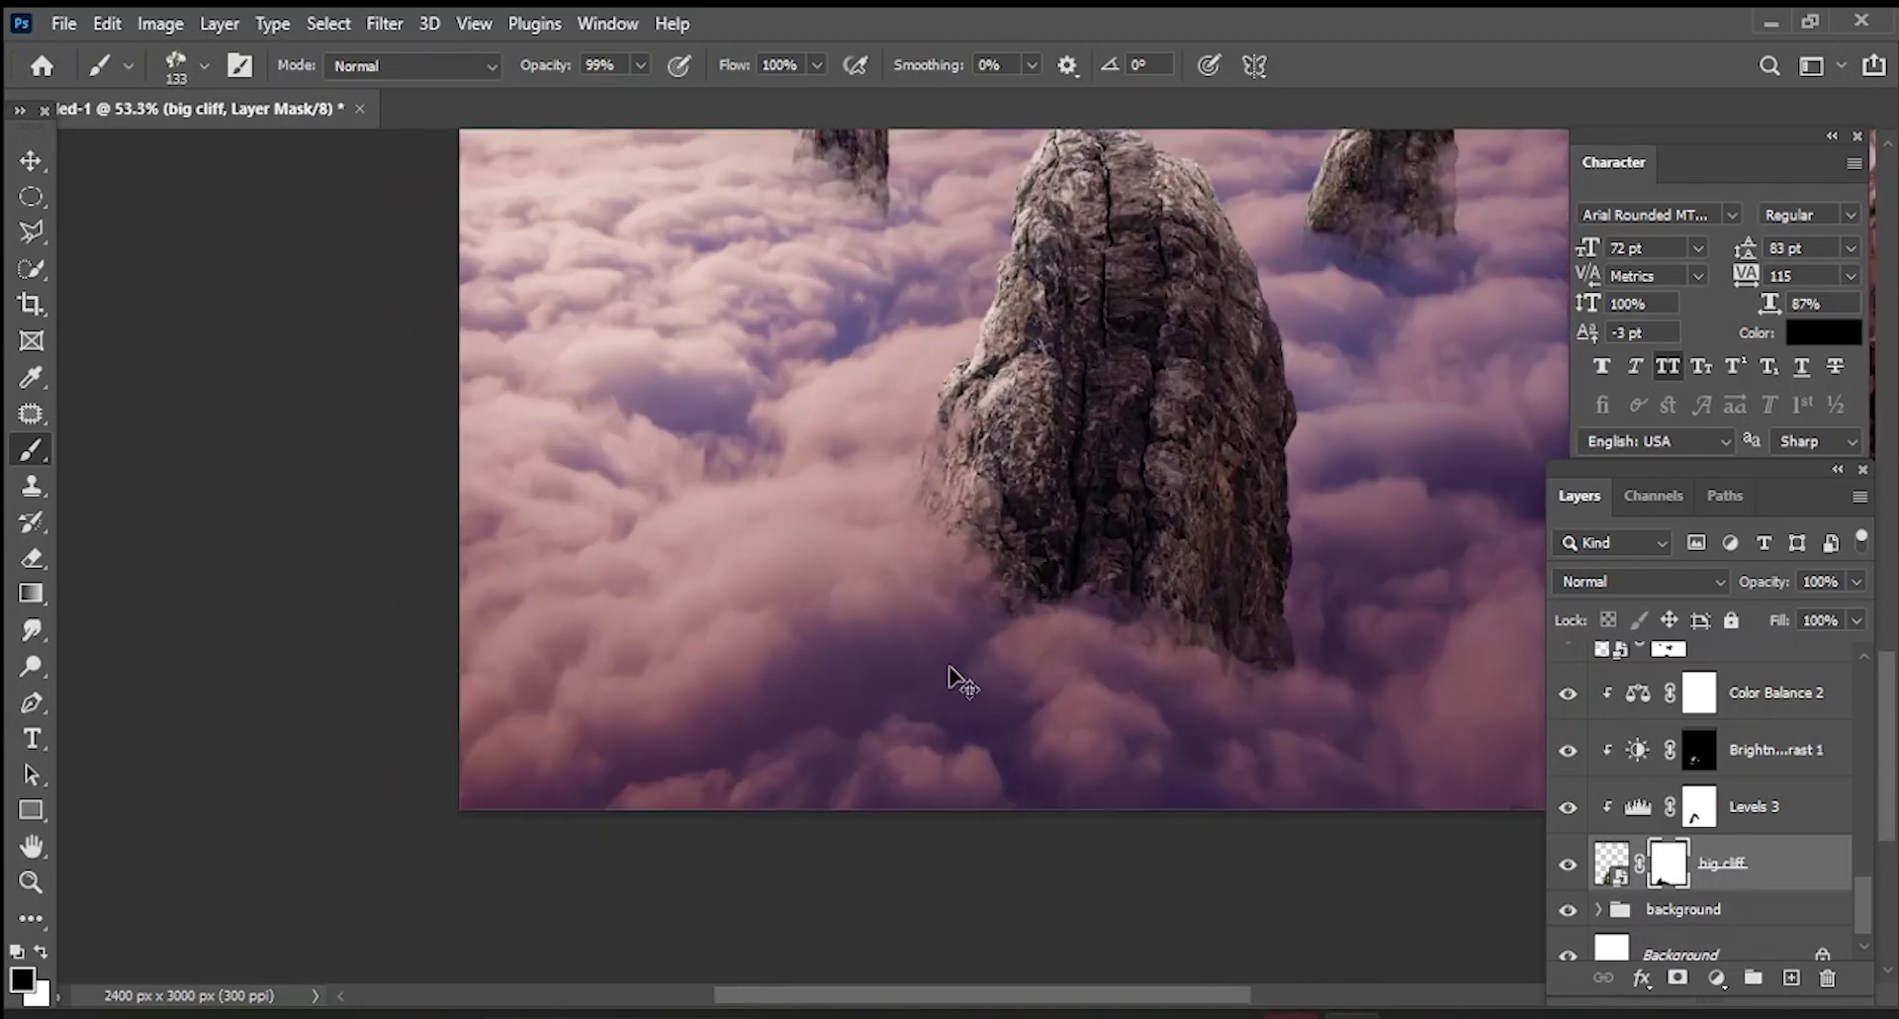
scroll(916, 631, "down", 3)
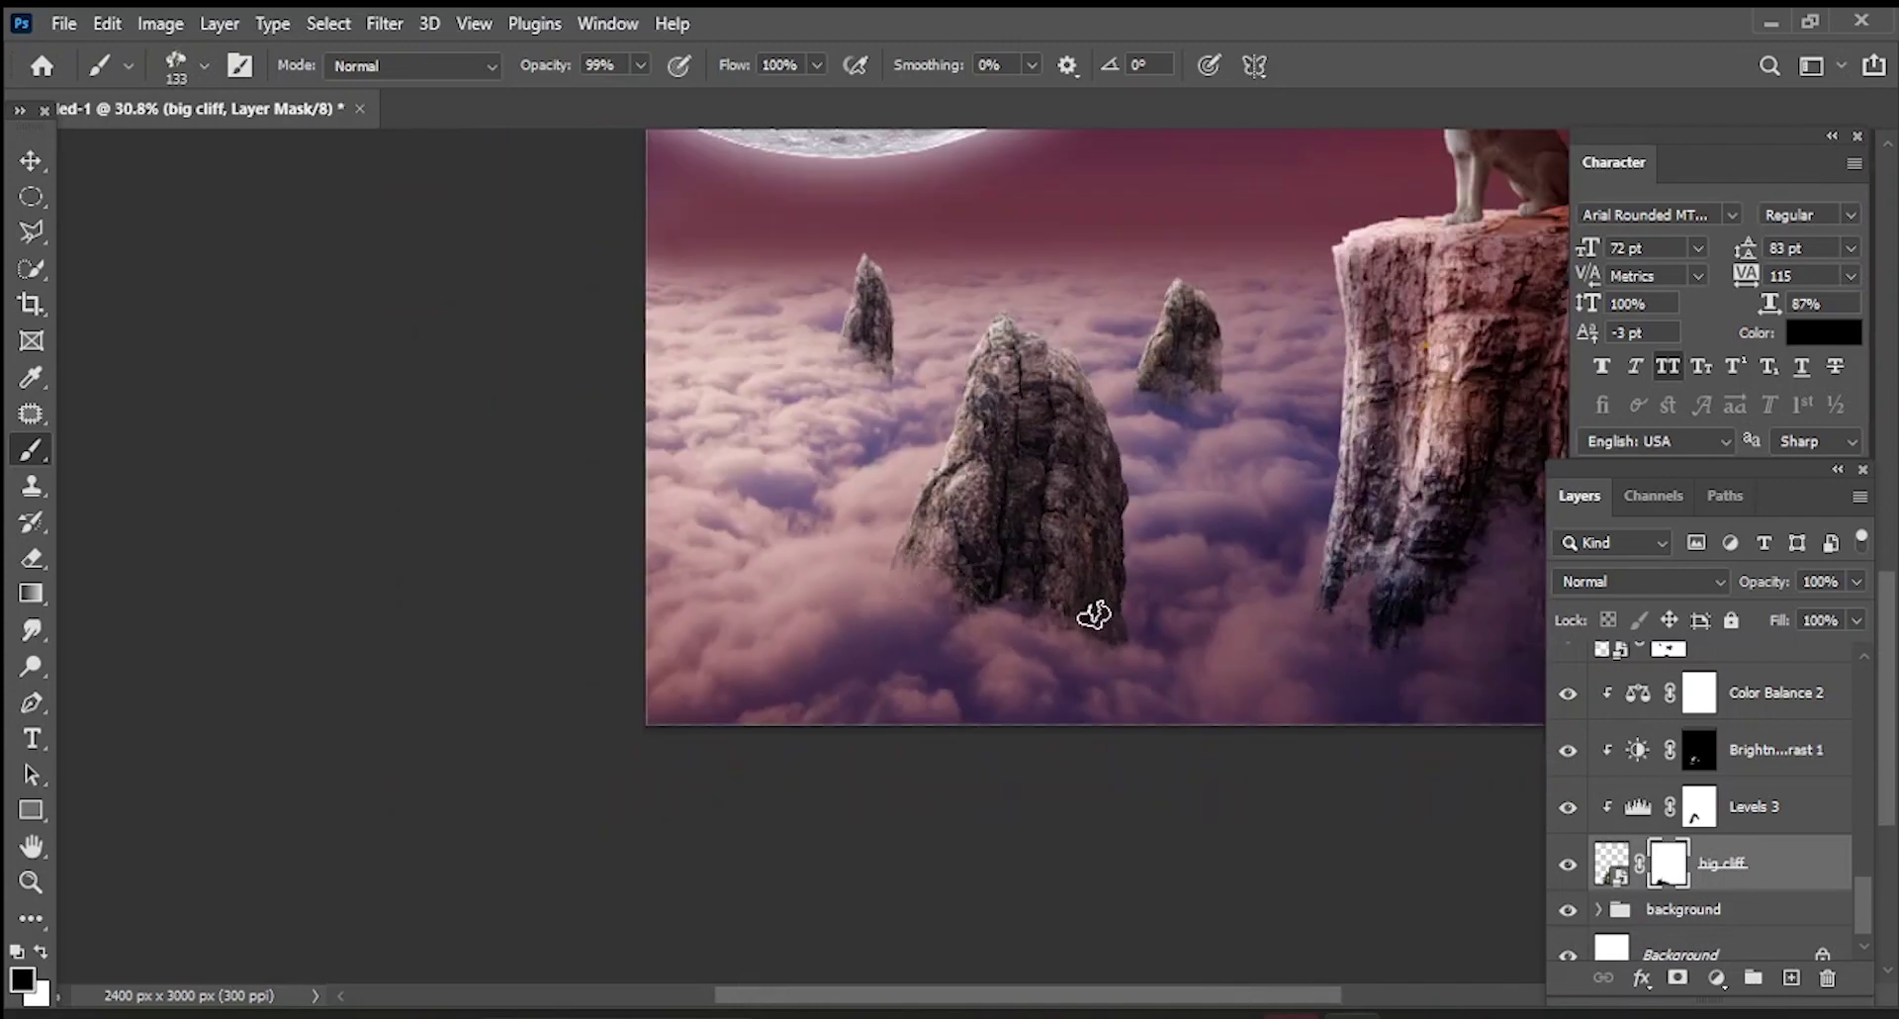
scroll(1105, 592, "down", 1)
scroll(1072, 529, "down", 2)
scroll(899, 810, "up", 1)
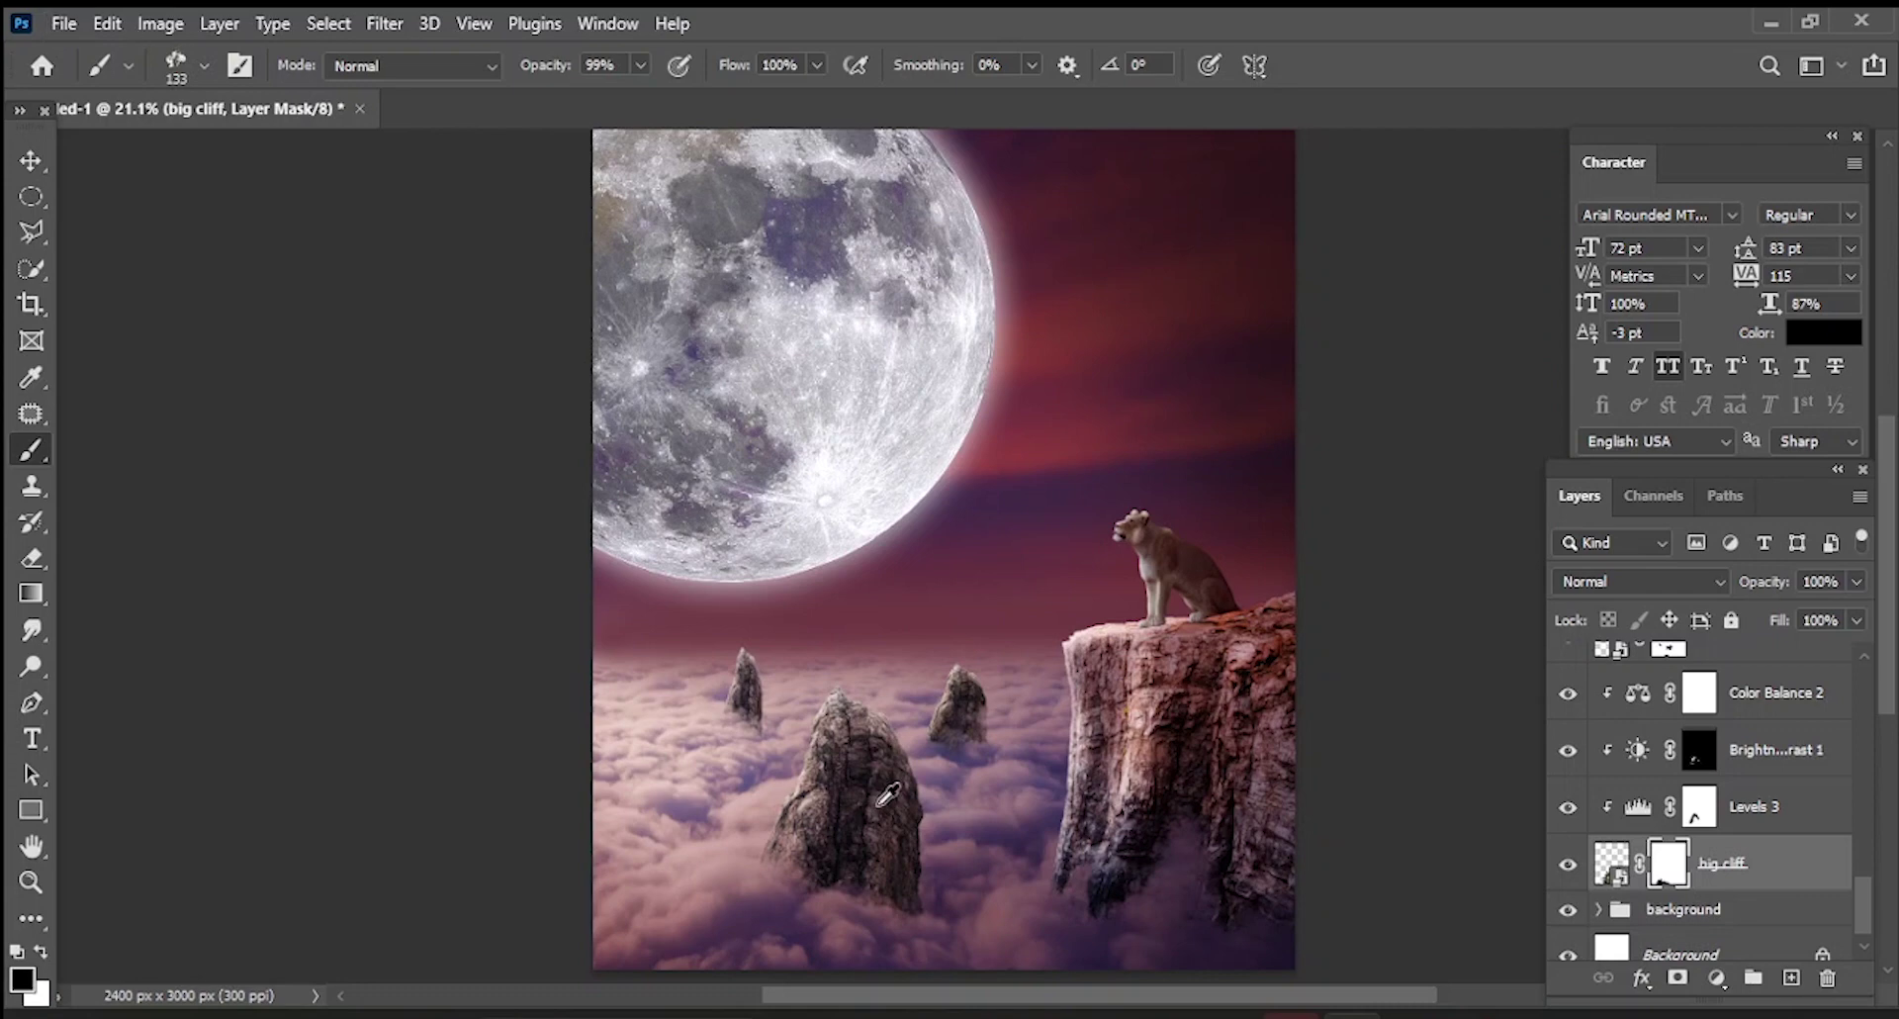
scroll(880, 802, "up", 1)
- Add a pale pinkish-grey Solid Color fill layer at the top of the stack
left_click(42, 158)
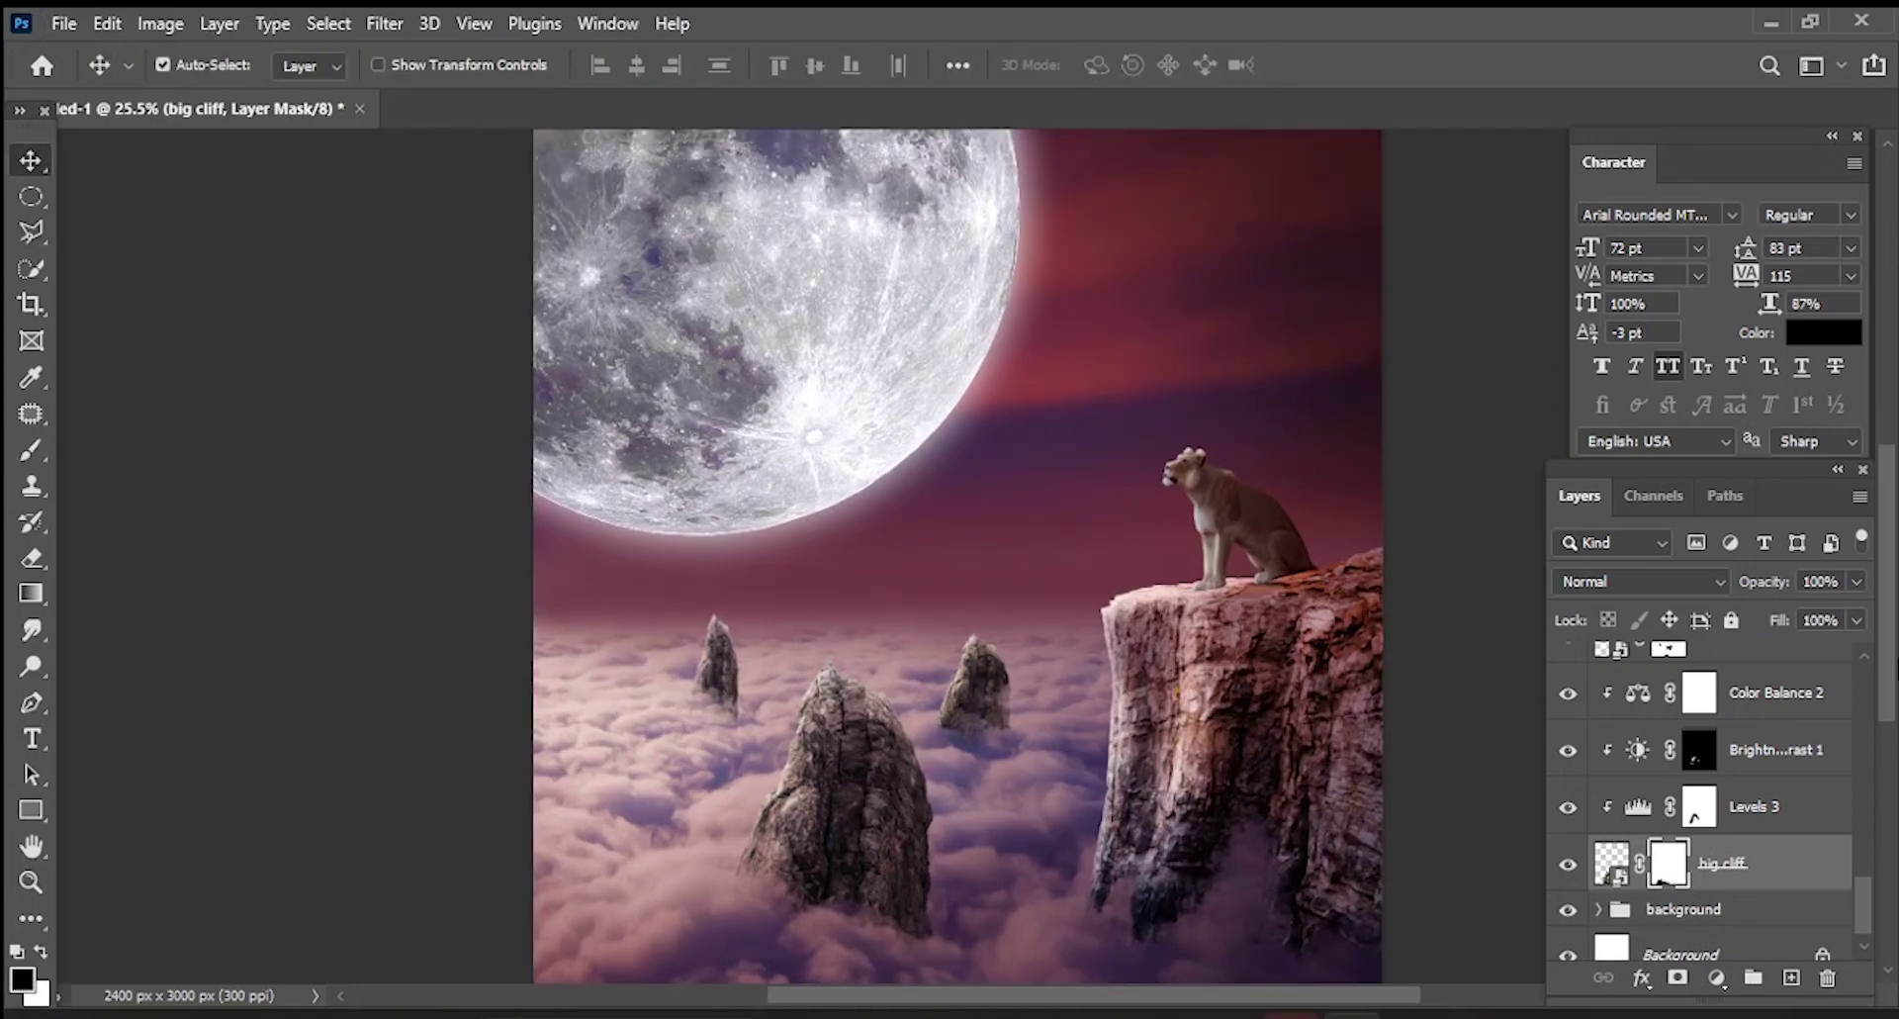
scroll(1731, 791, "up", 3)
left_click(1771, 671)
left_click(1790, 978)
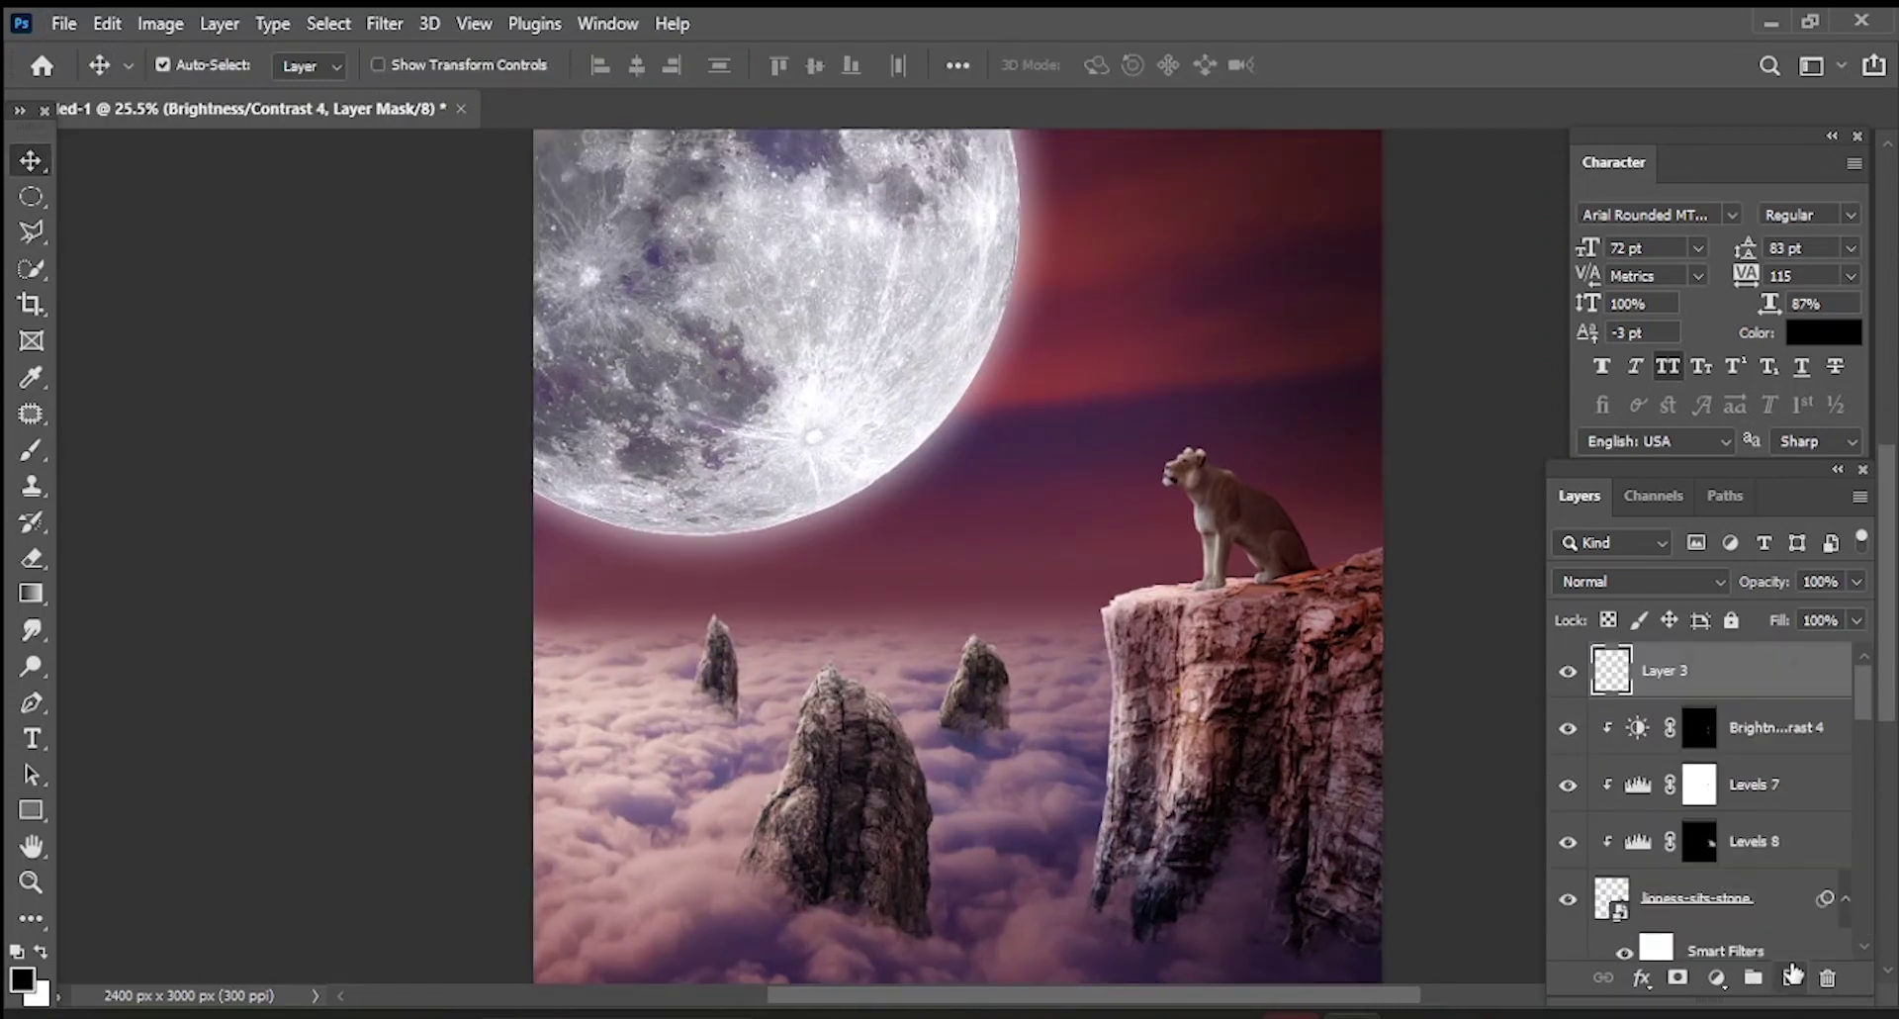
left_click(1717, 977)
left_click(1712, 483)
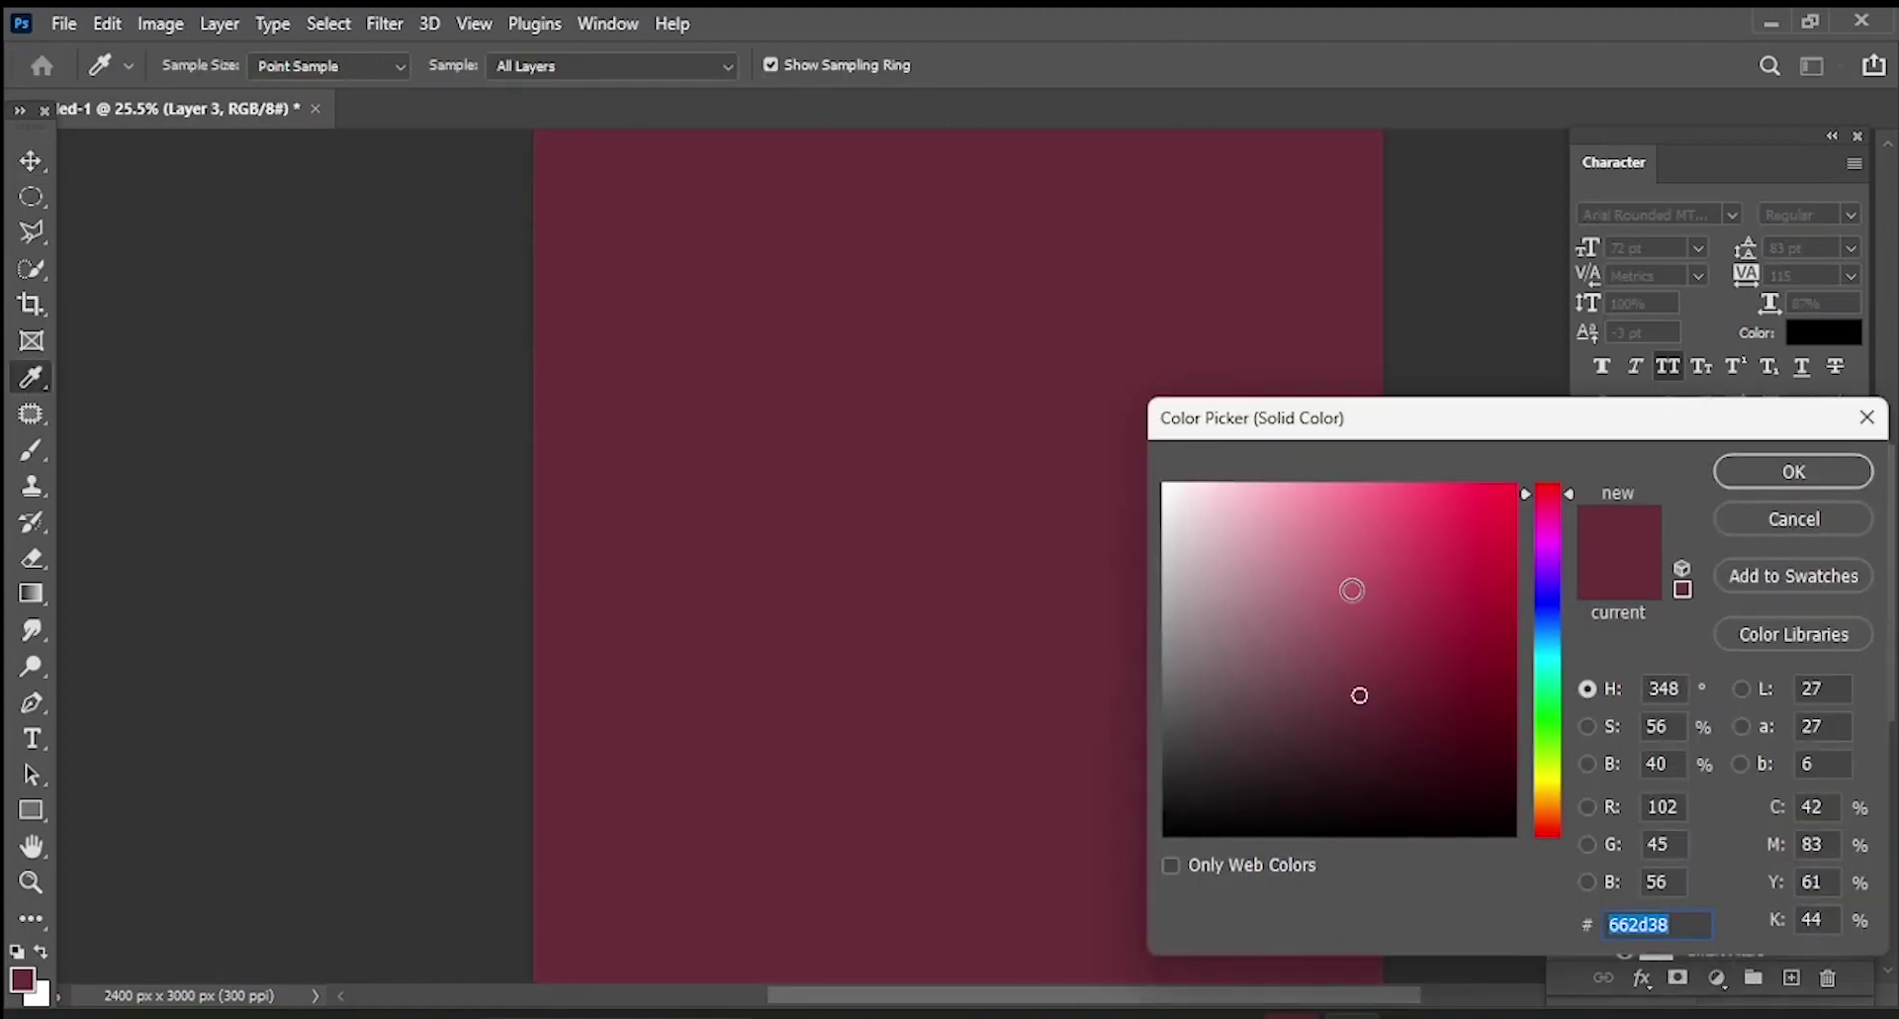
left_click(1178, 539)
left_click(1794, 472)
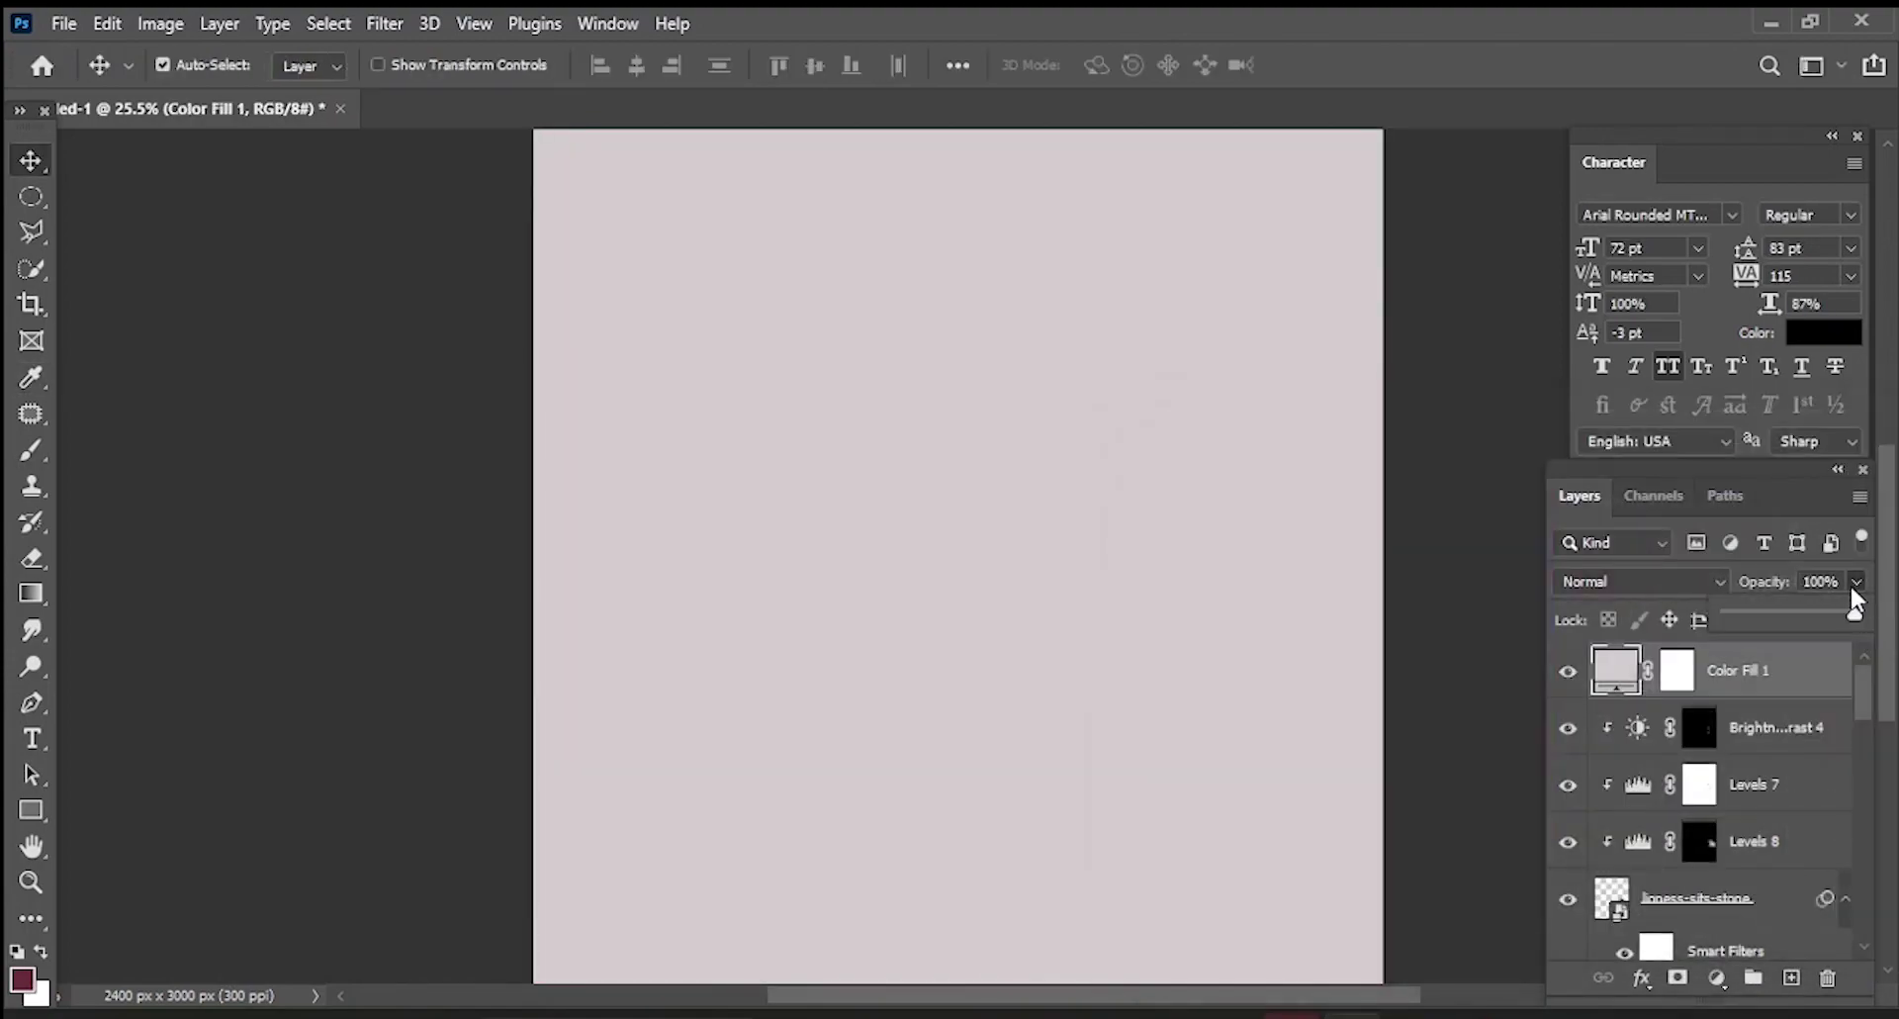
- Keep the fill layer on Normal blending and lower its opacity to 1%
left_click(1709, 579)
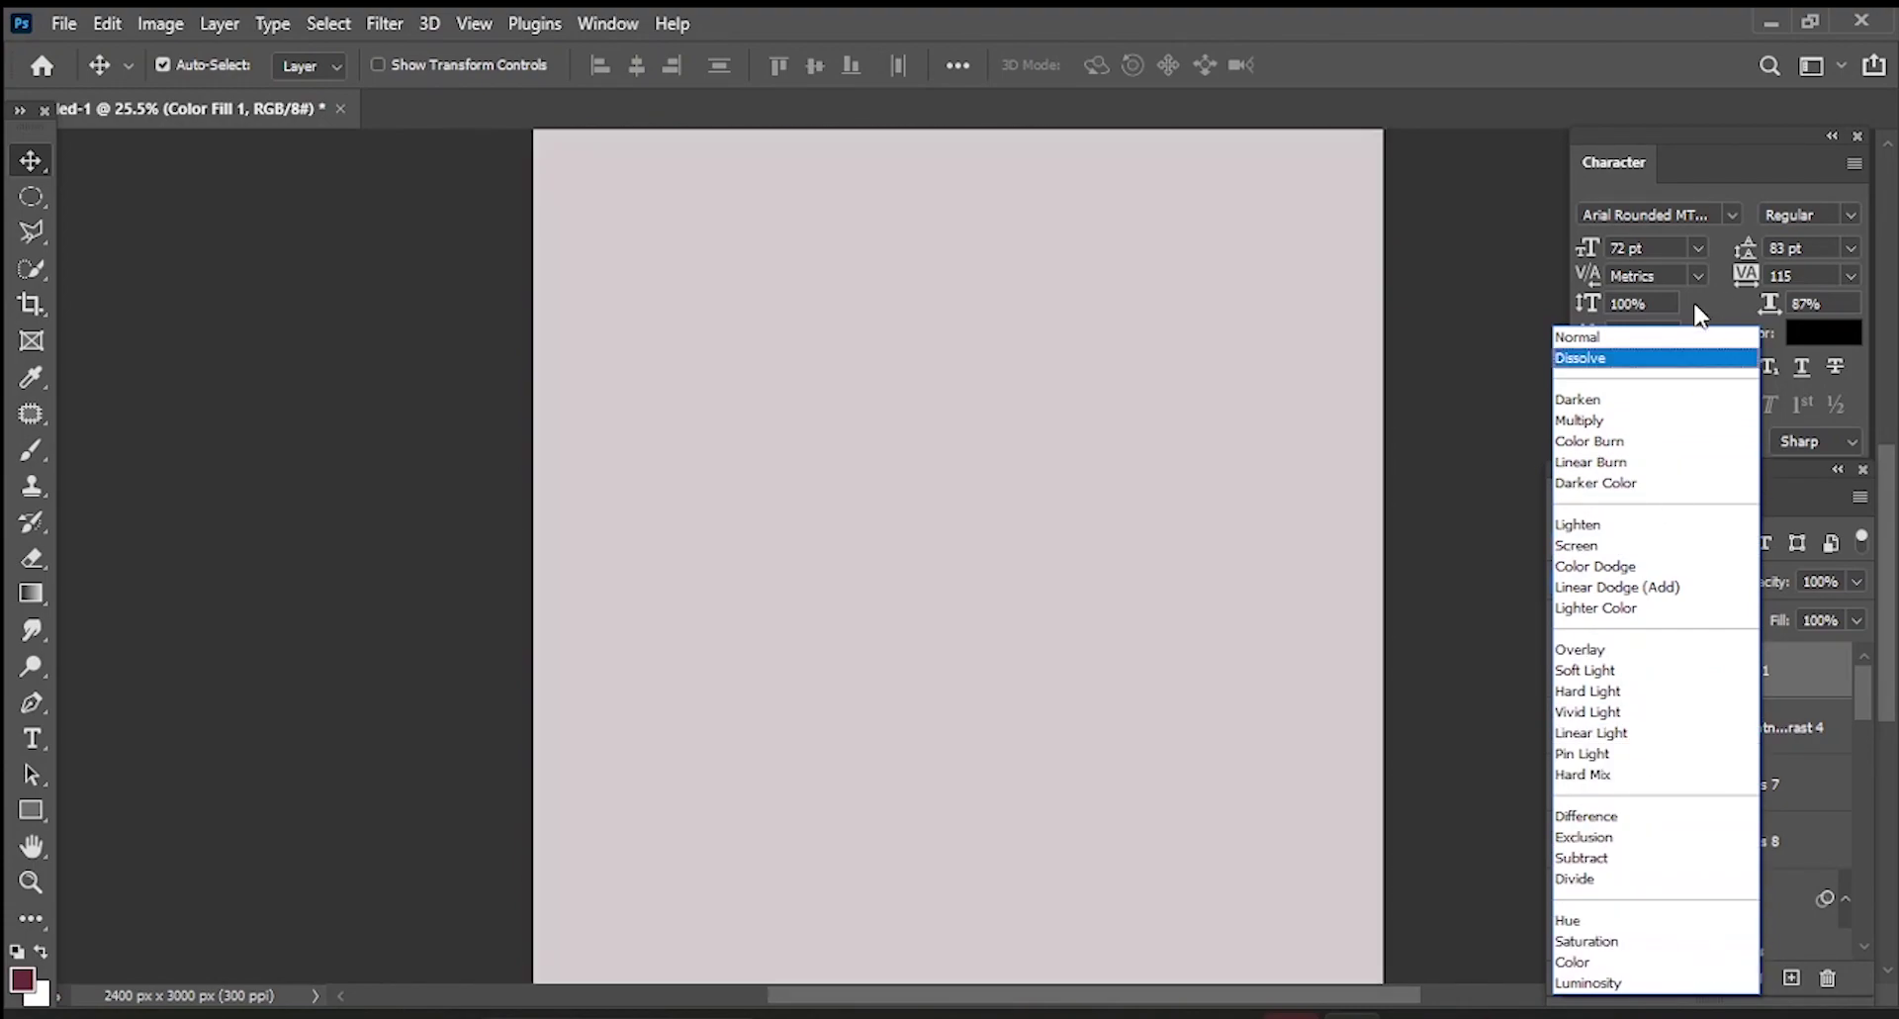
left_click(1580, 336)
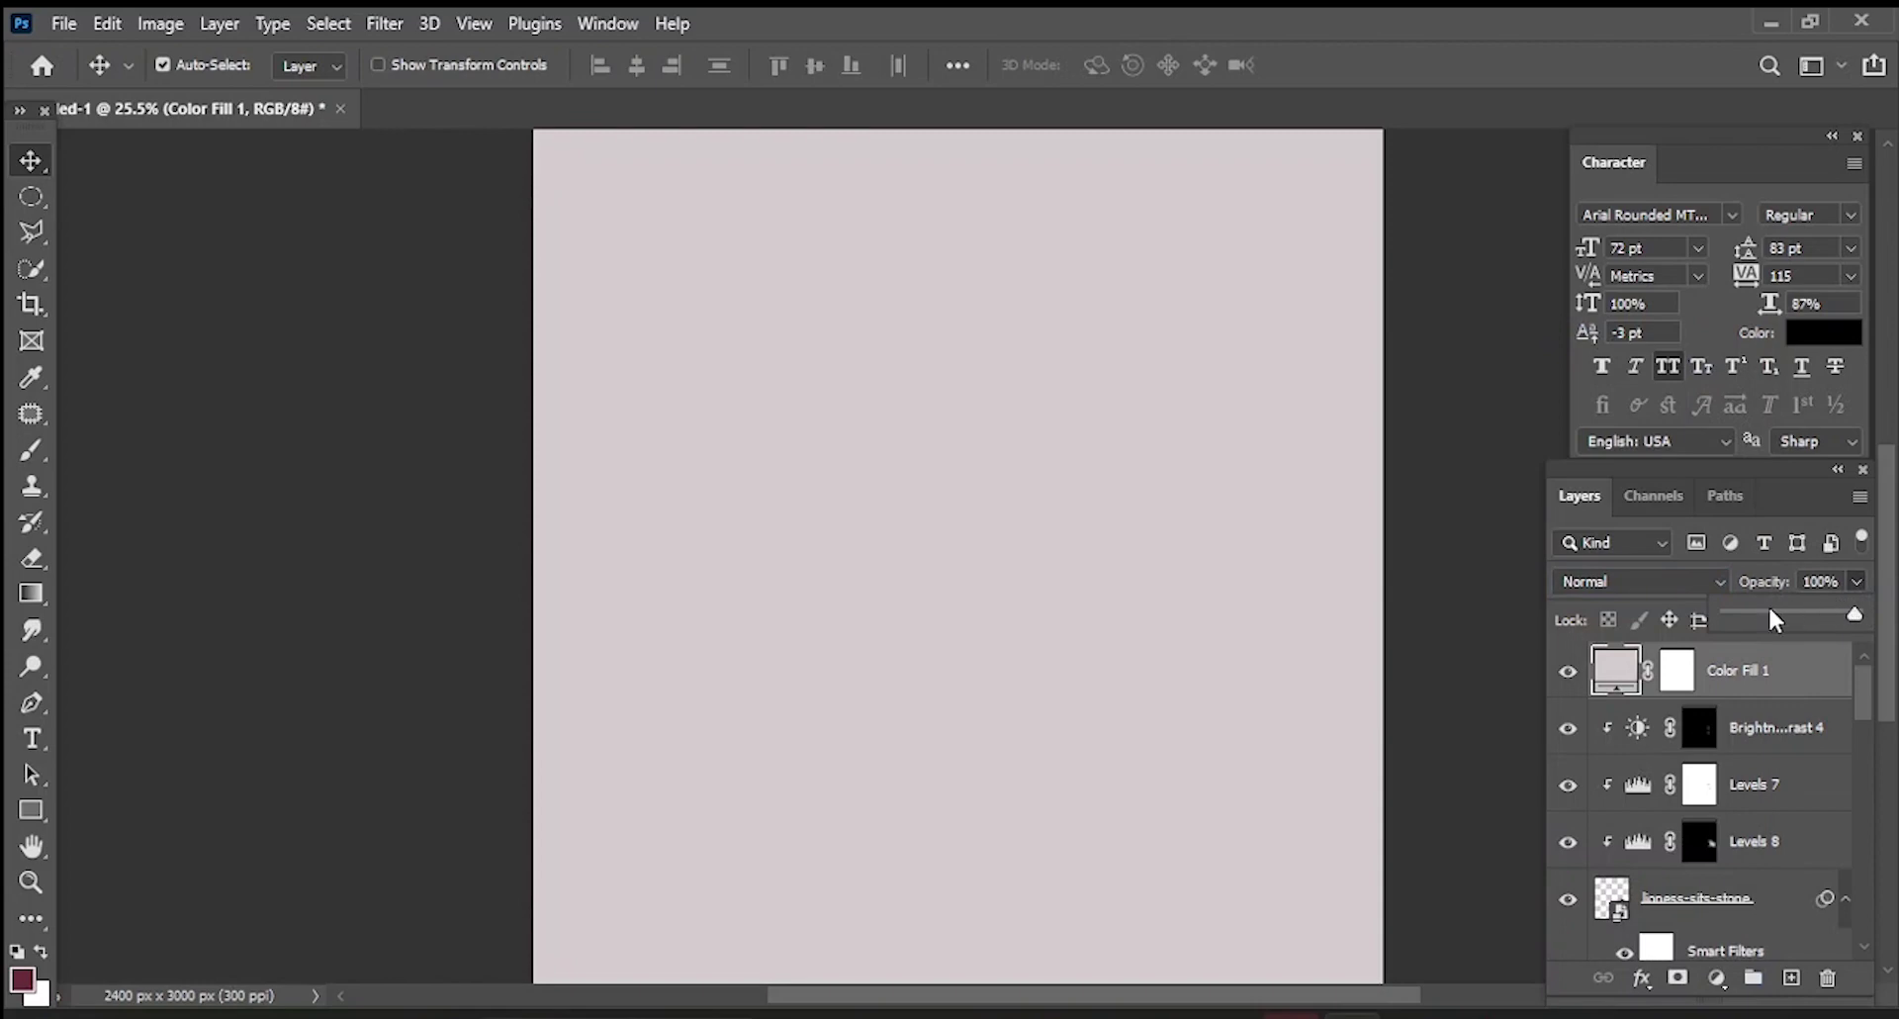
left_click_drag(1793, 618, 1731, 619)
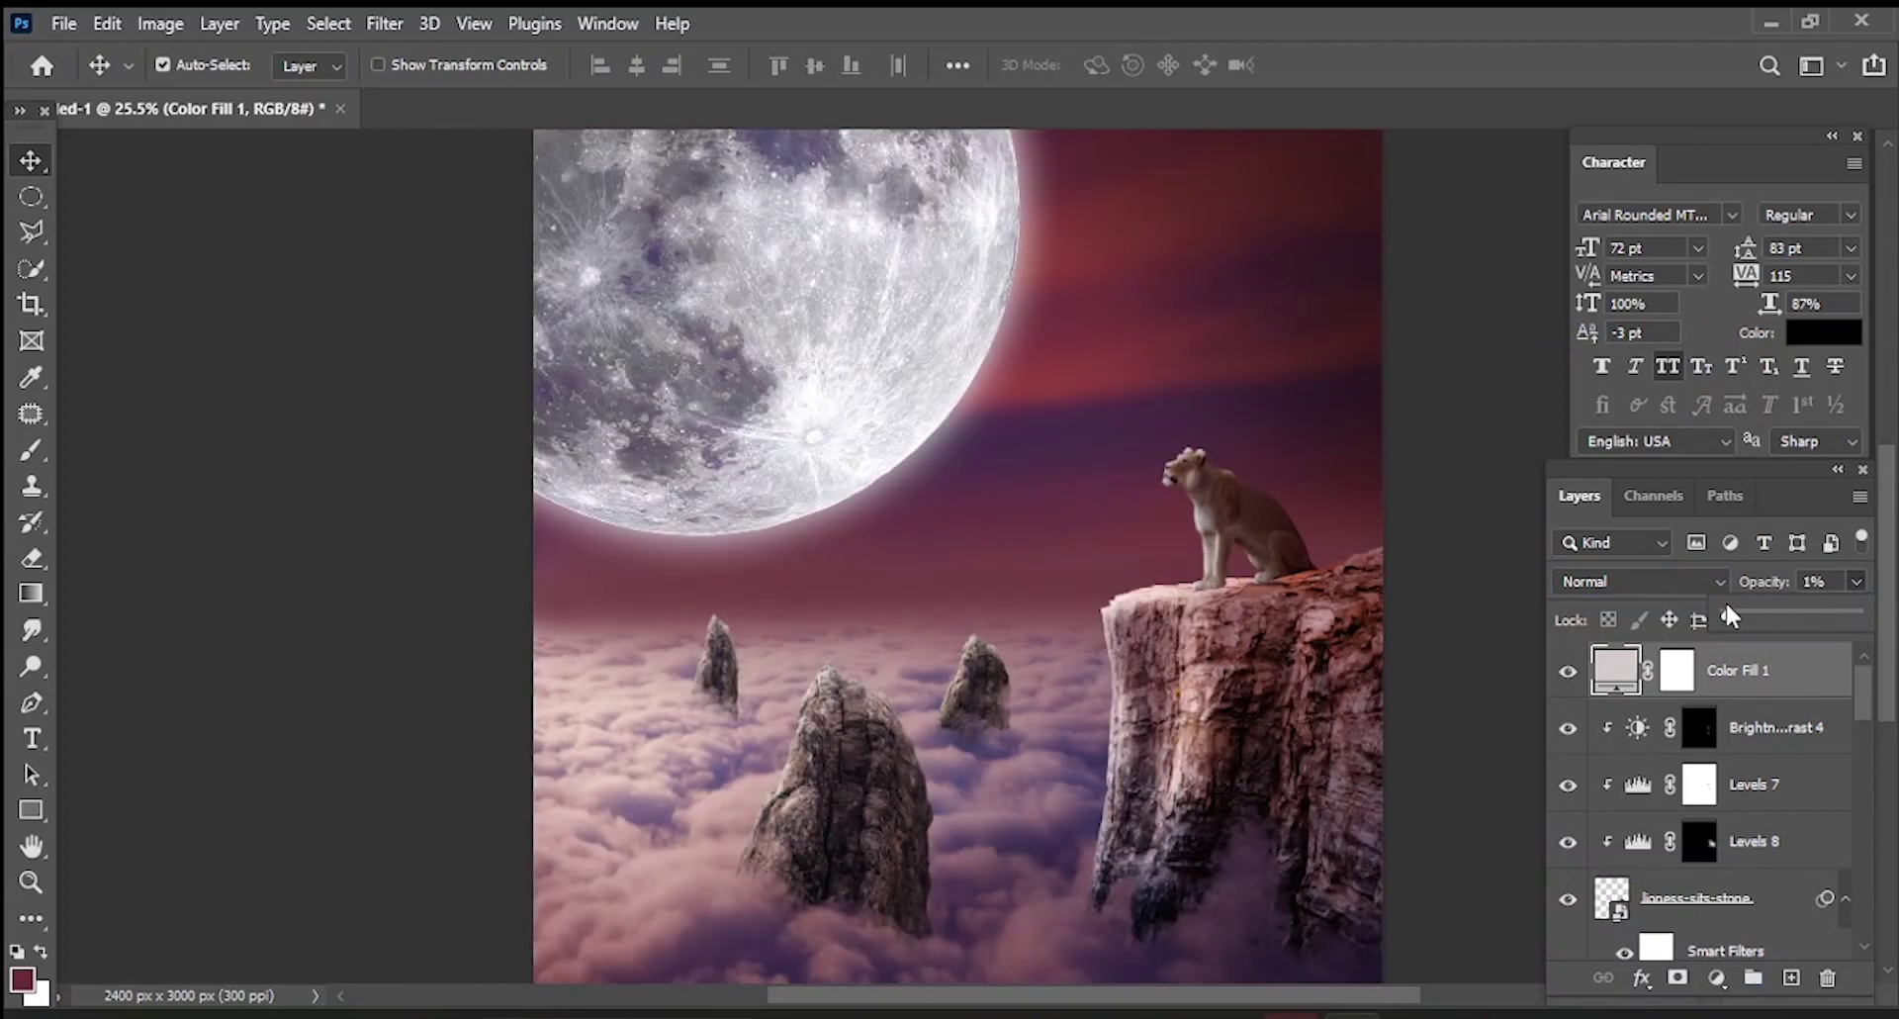
scroll(1375, 524, "down", 2)
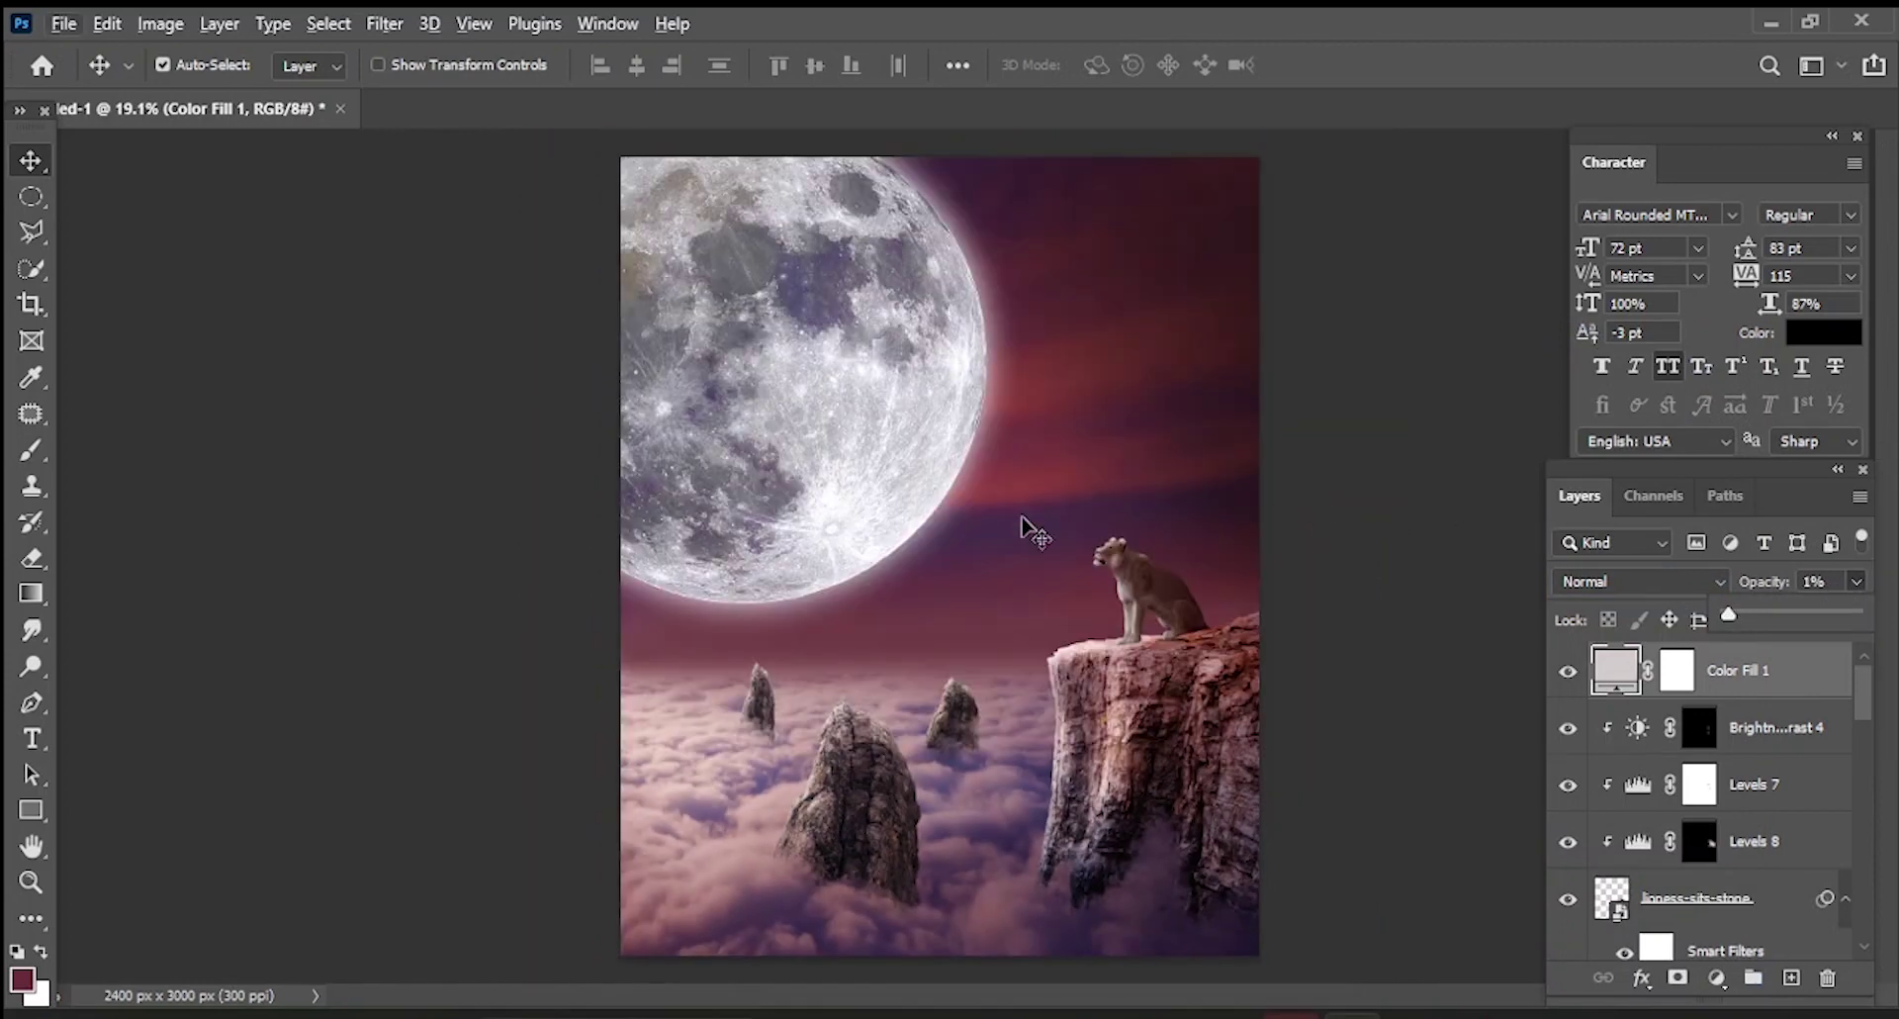
scroll(1034, 532, "up", 1)
- Add a Photo Filter with colour #3219f3 and density reduced to 48%
left_click(1680, 671)
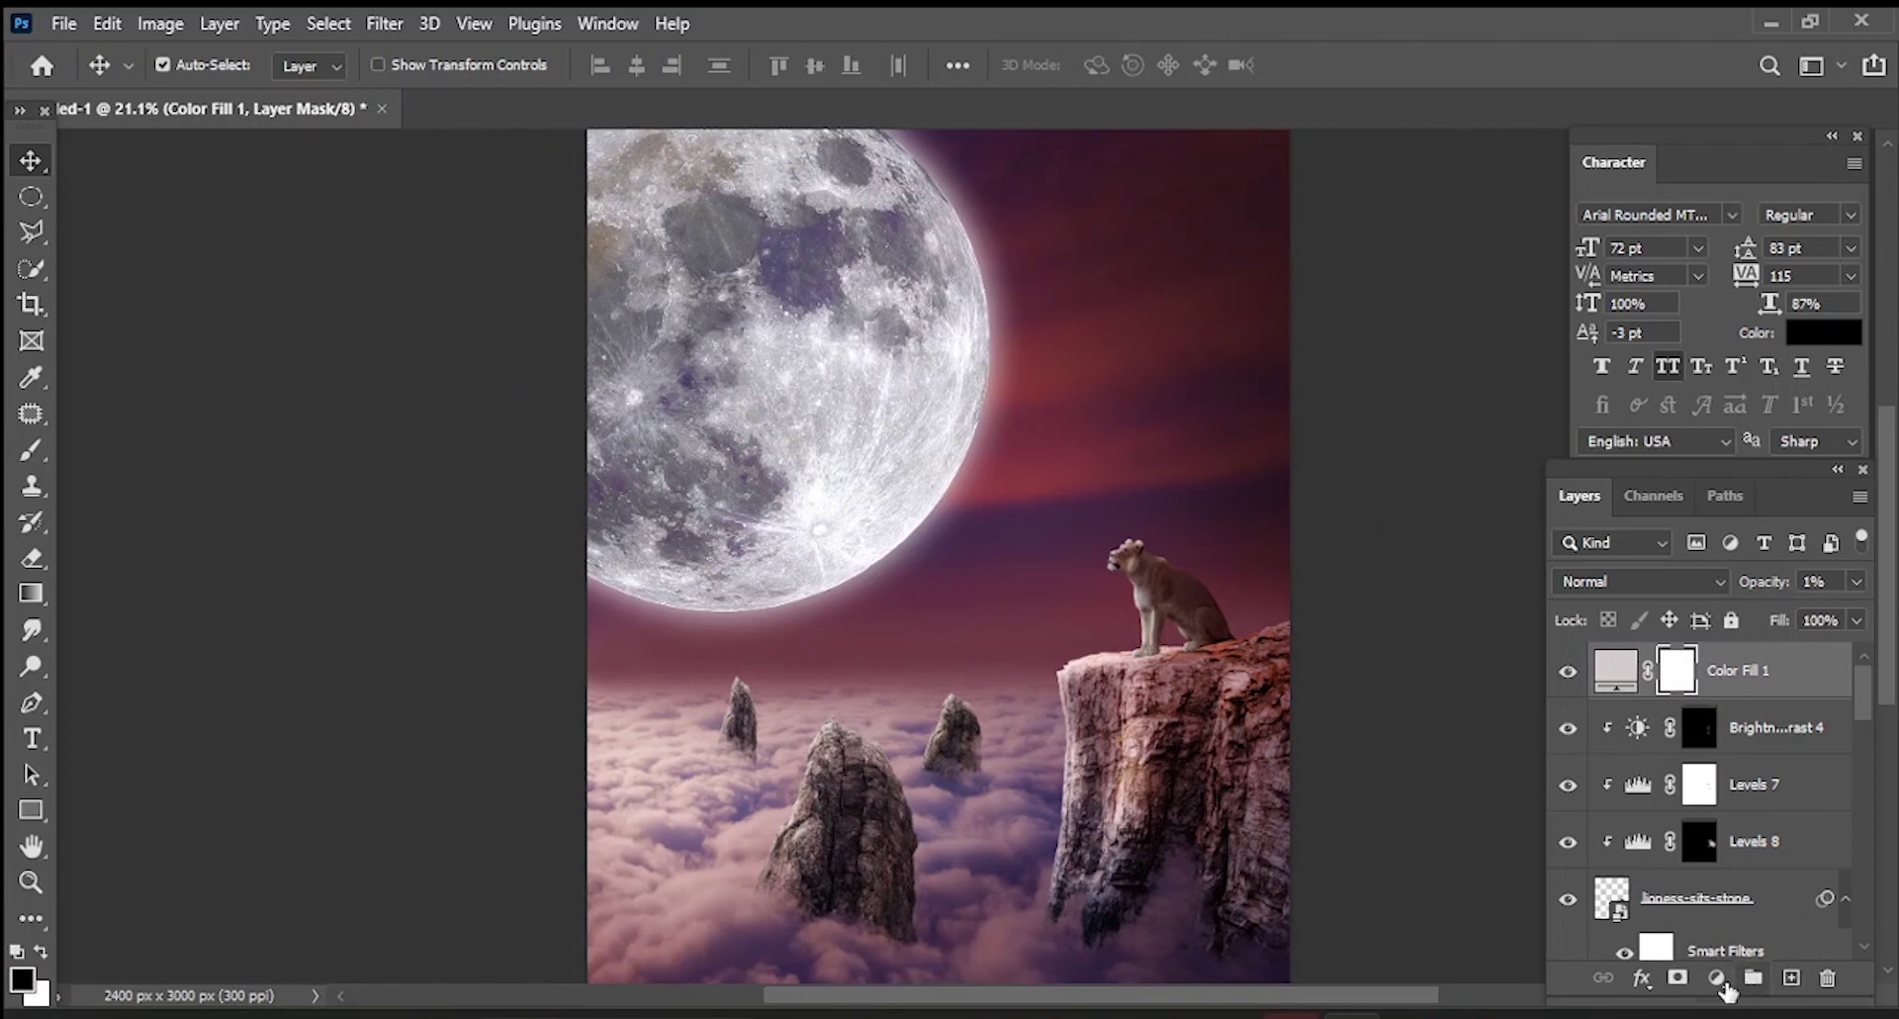
left_click(1717, 977)
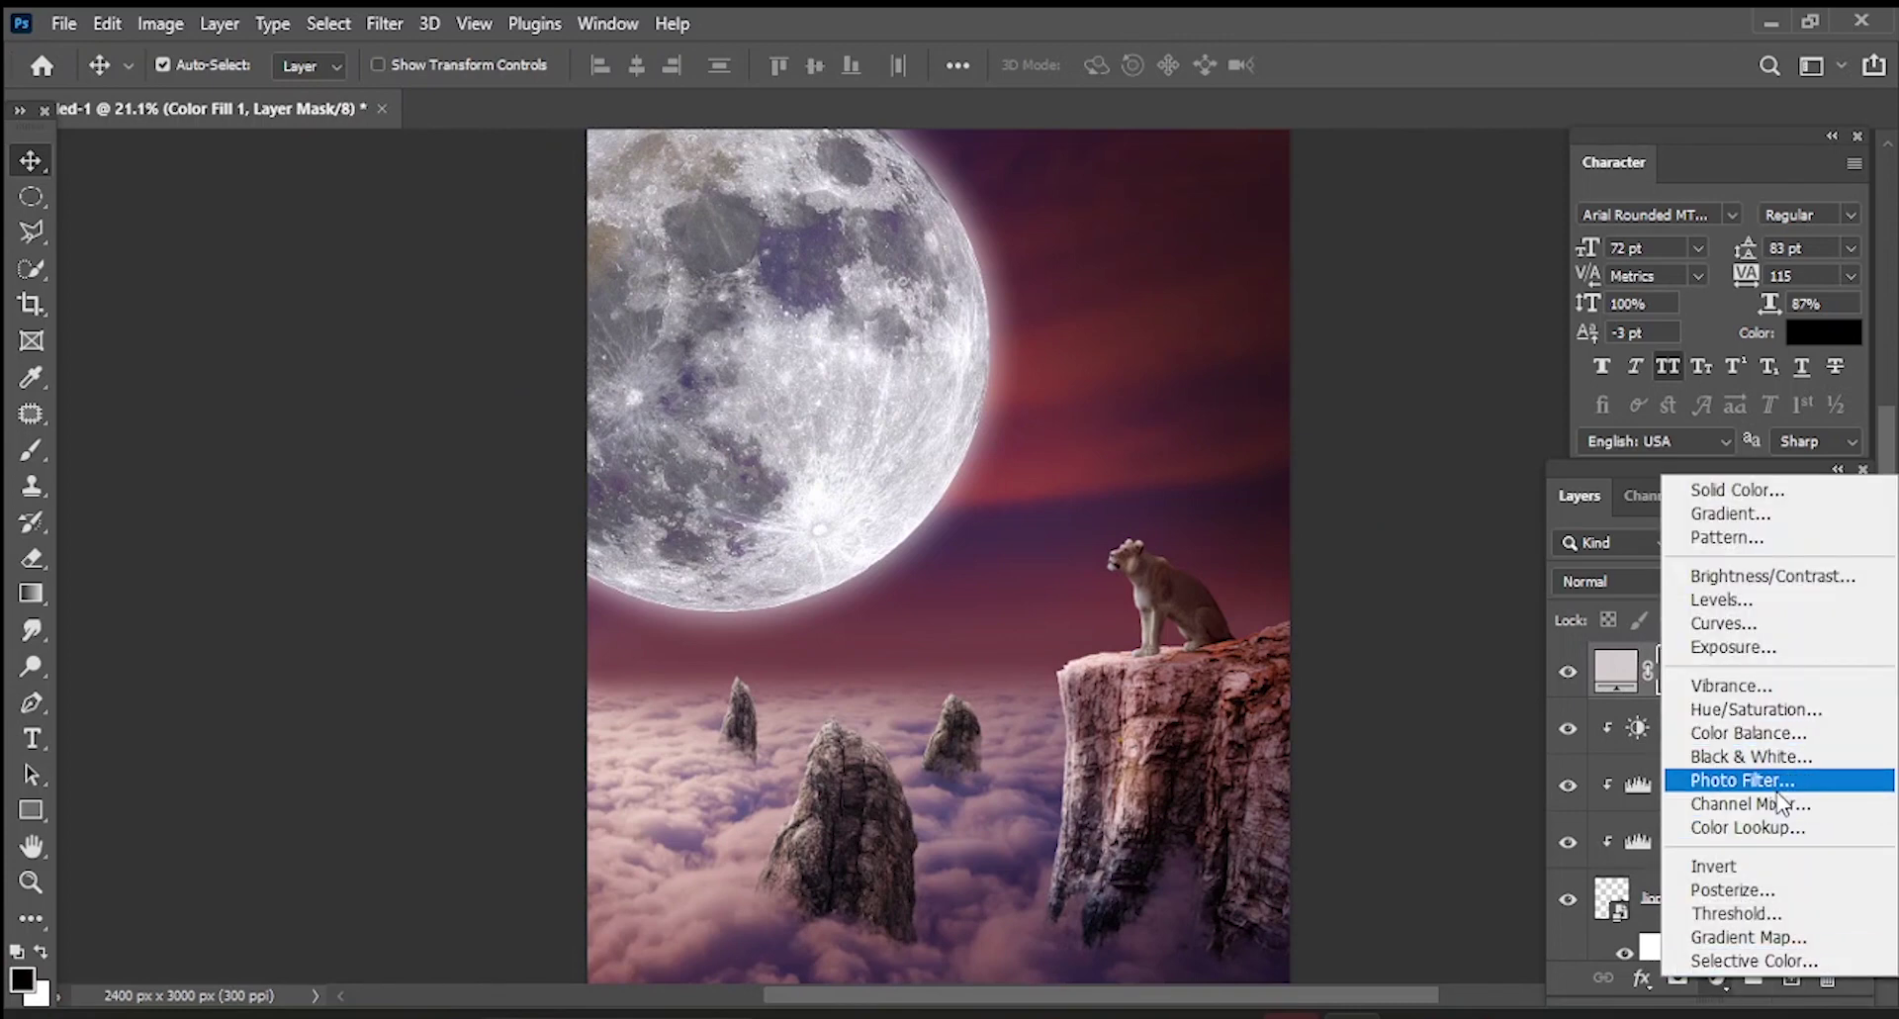
left_click(1771, 780)
left_click(1539, 631)
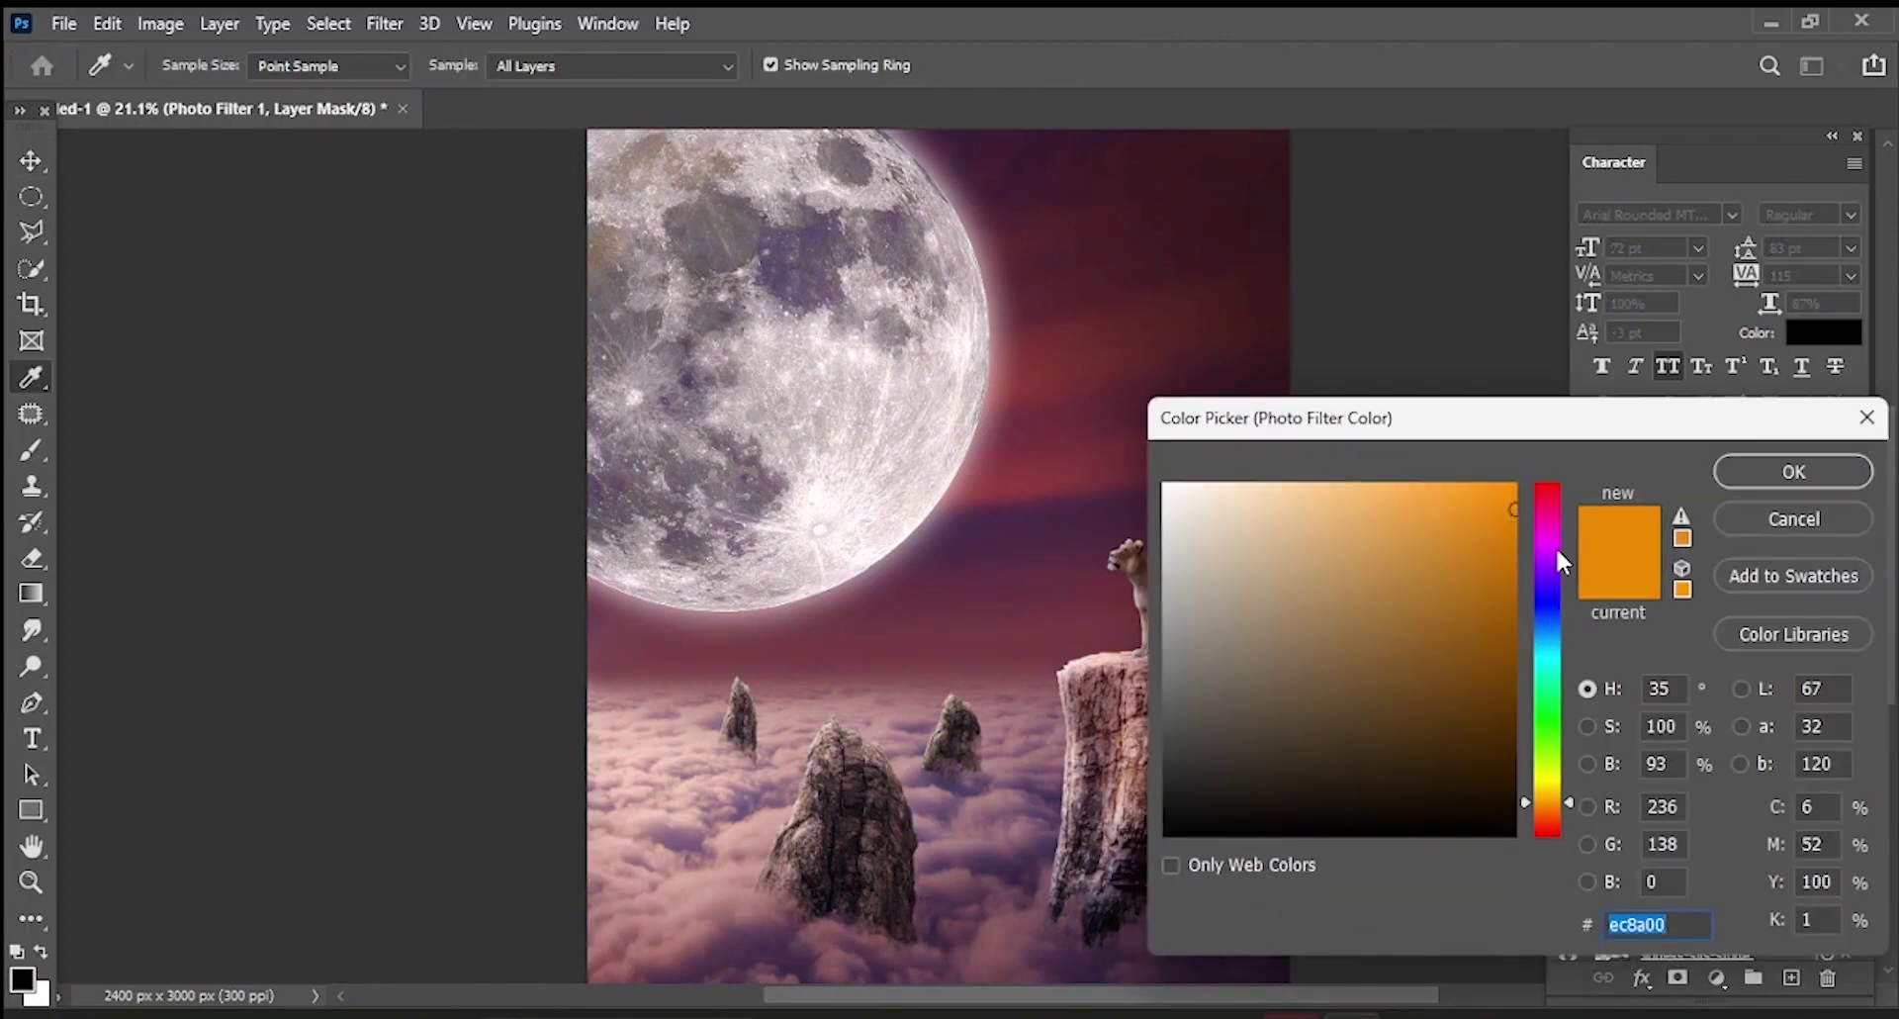
type("3219f3")
left_click(1787, 469)
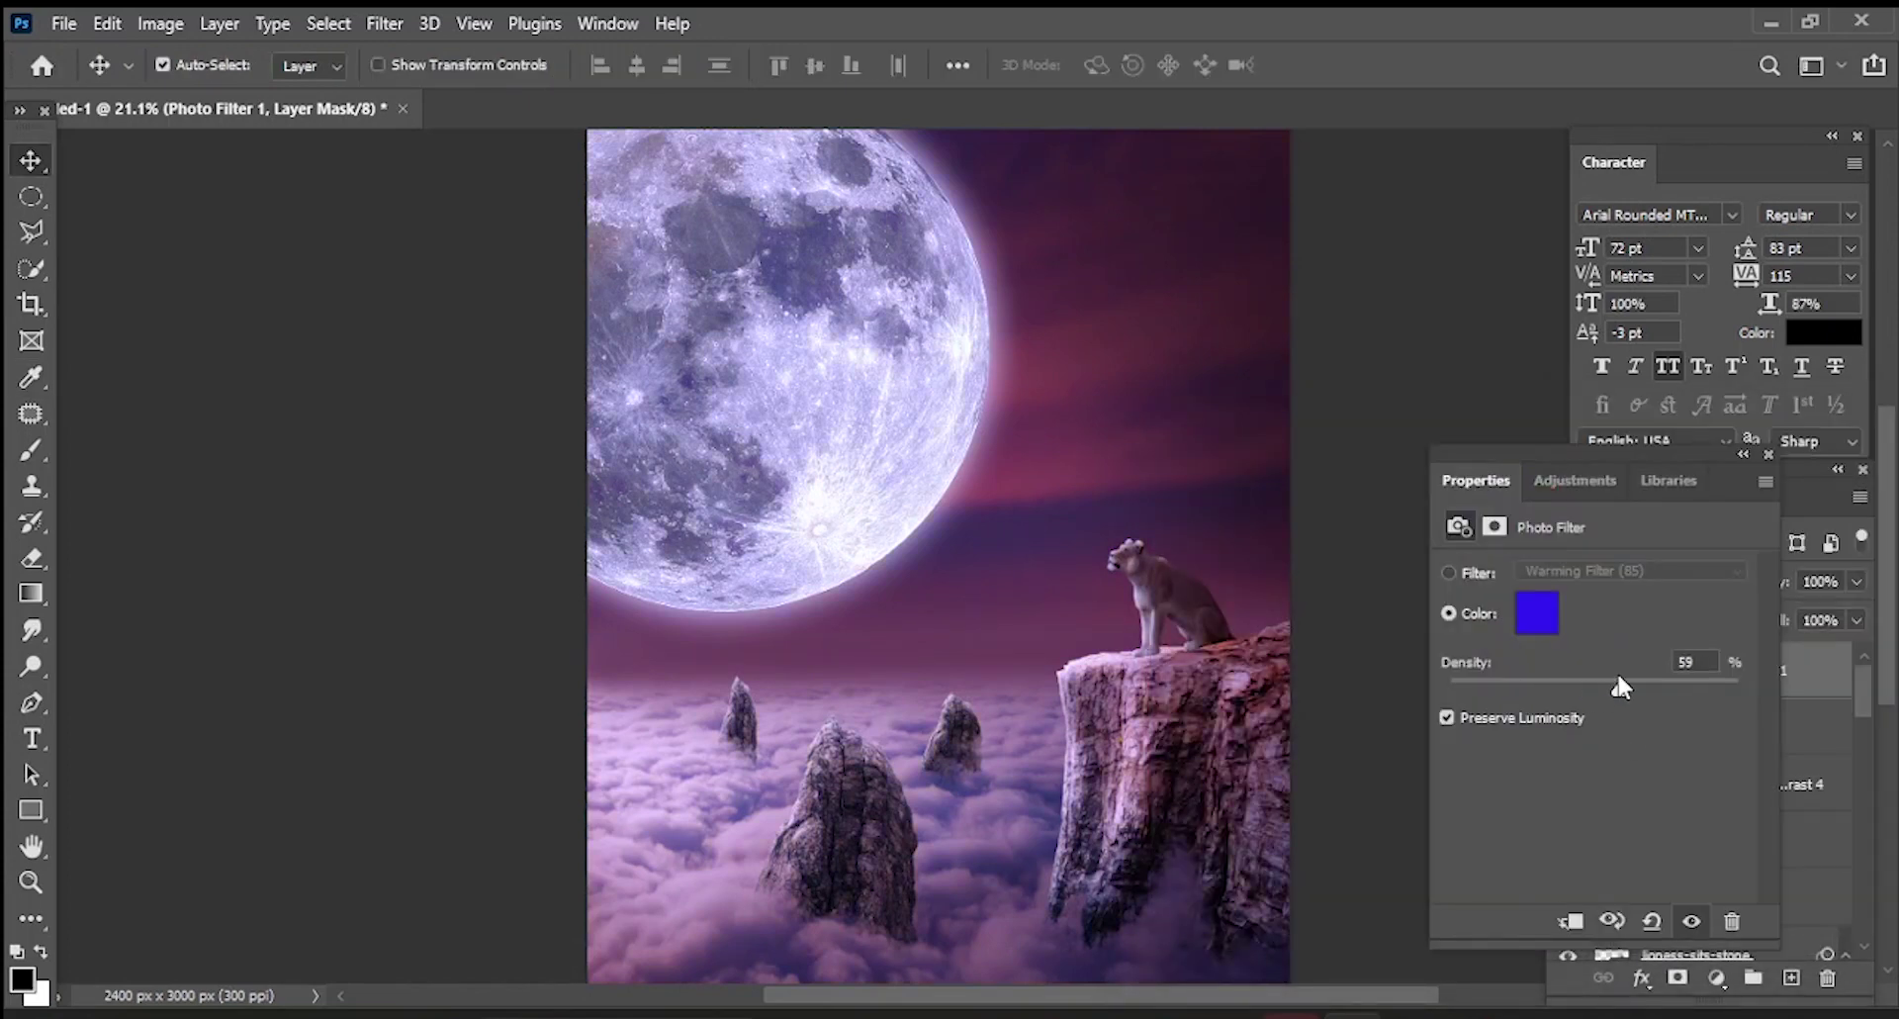
left_click_drag(1621, 683, 1587, 683)
left_click(1769, 454)
scroll(1137, 574, "down", 3)
scroll(1103, 554, "up", 1)
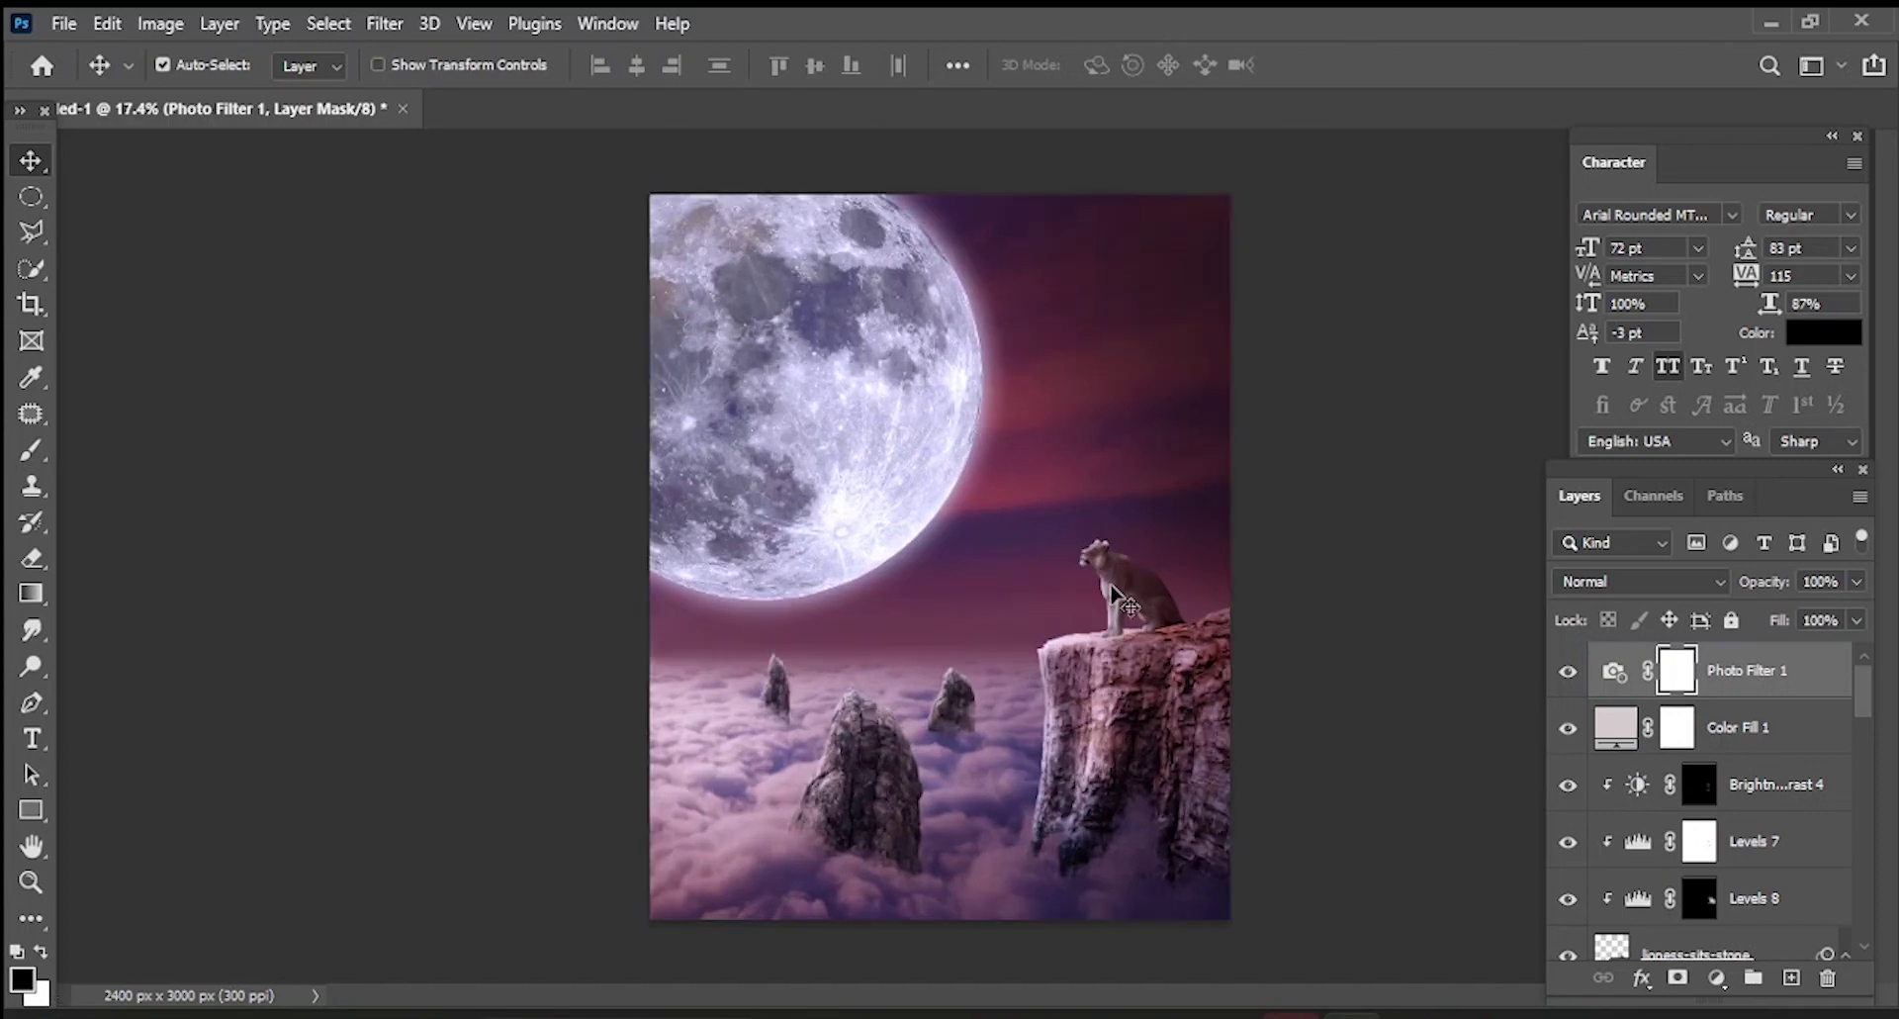
scroll(821, 801, "up", 2)
scroll(767, 678, "up", 3)
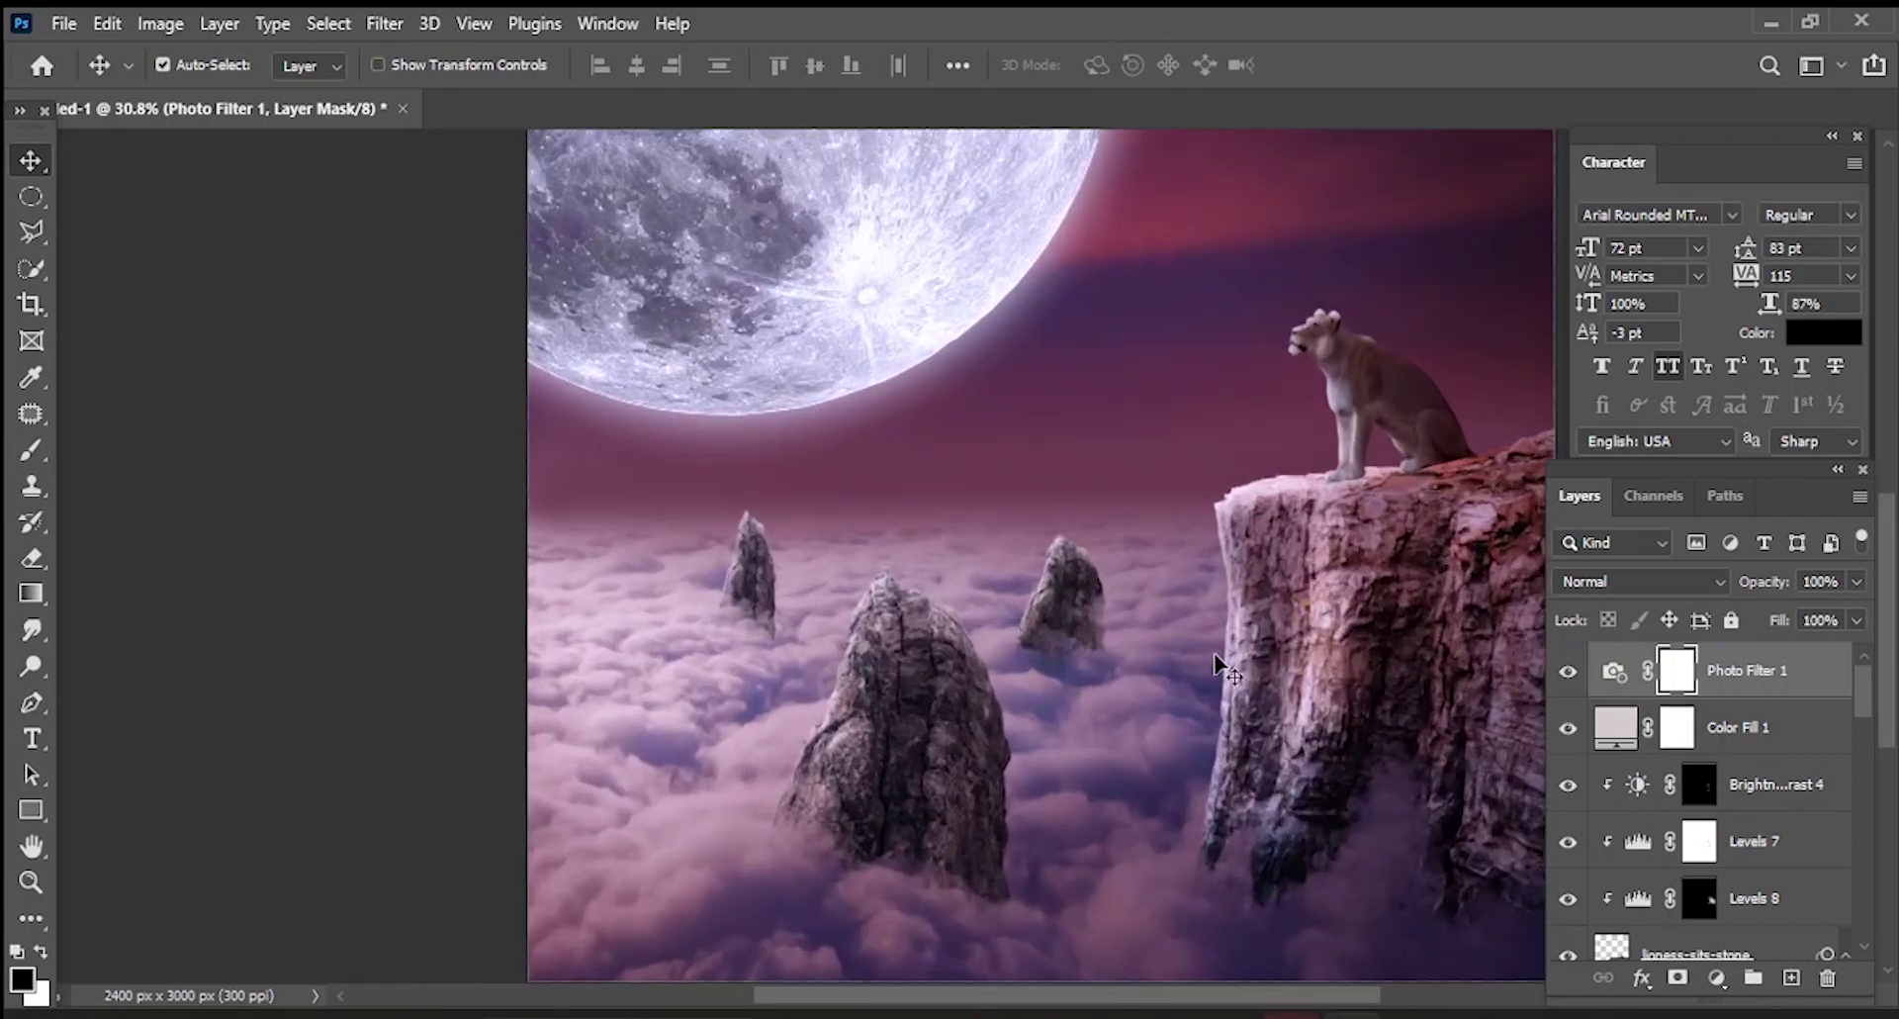
scroll(1692, 719, "down", 3)
scroll(1691, 719, "down", 3)
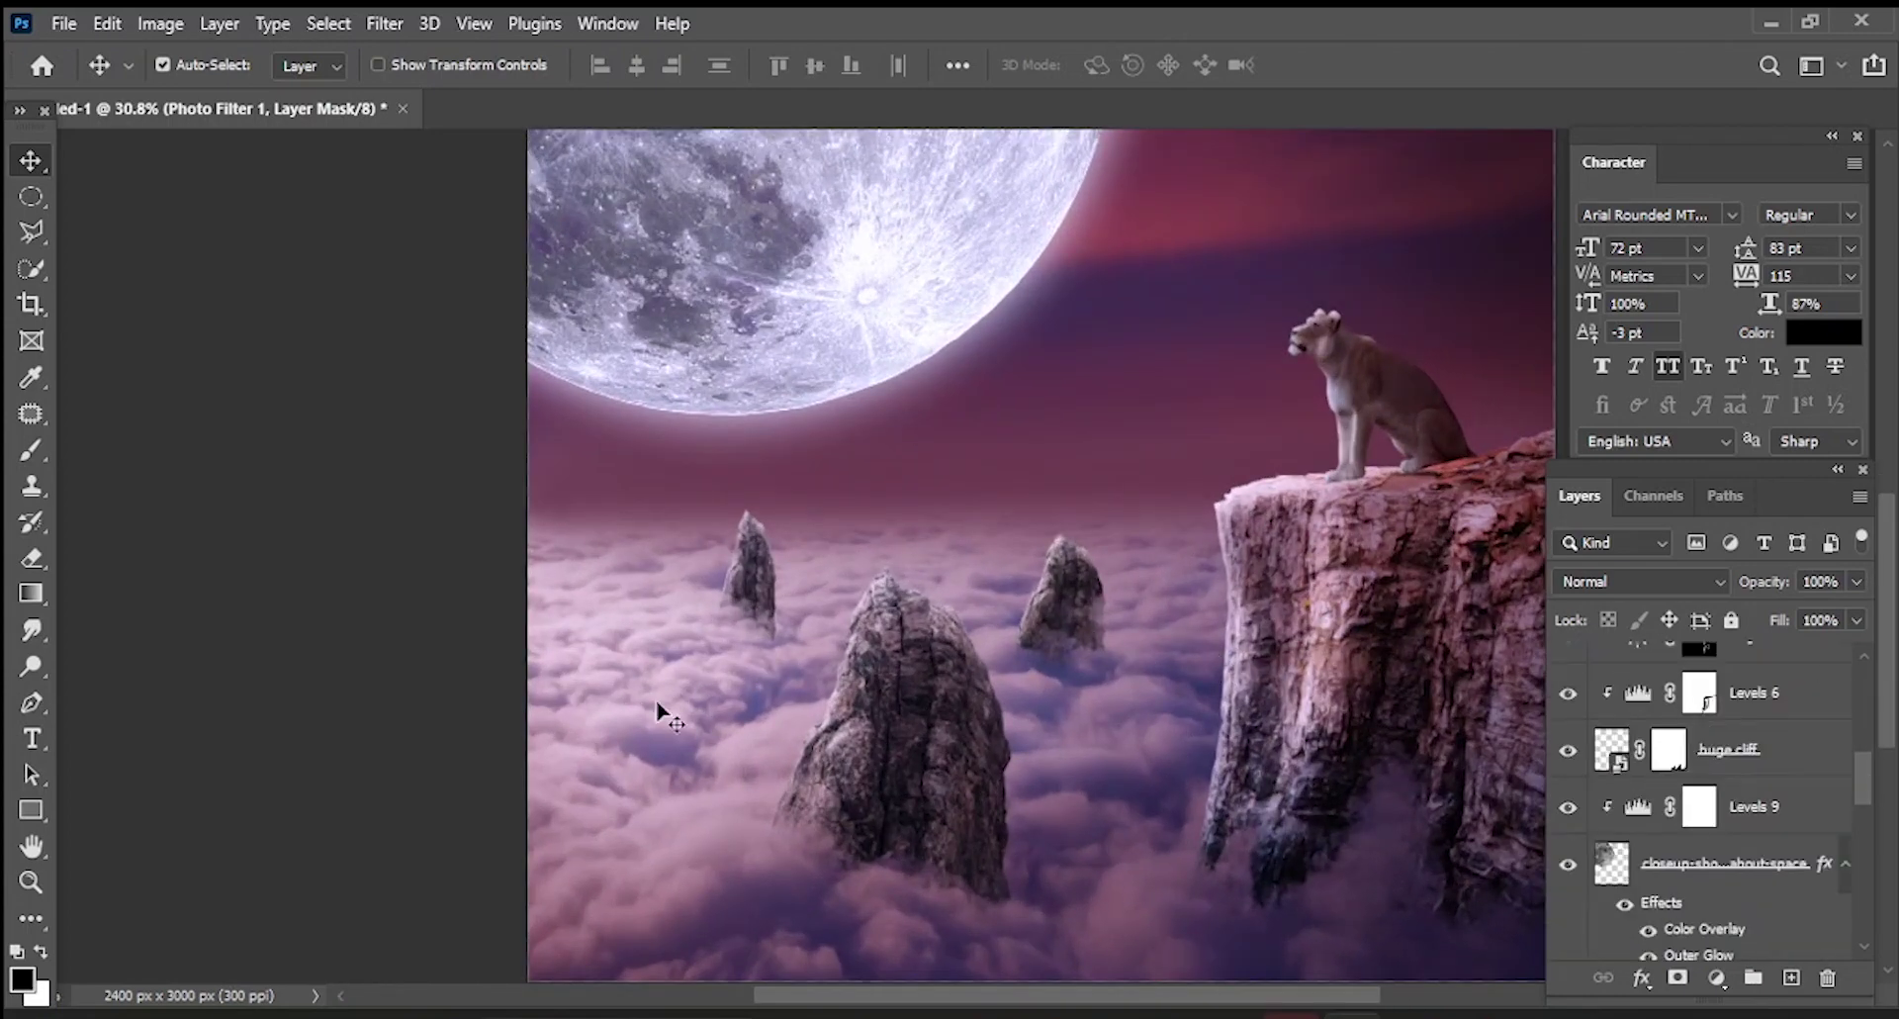
- Brush the small cliff's mask with a 334 px brush to soften its base
left_click(949, 682)
scroll(1687, 752, "down", 3)
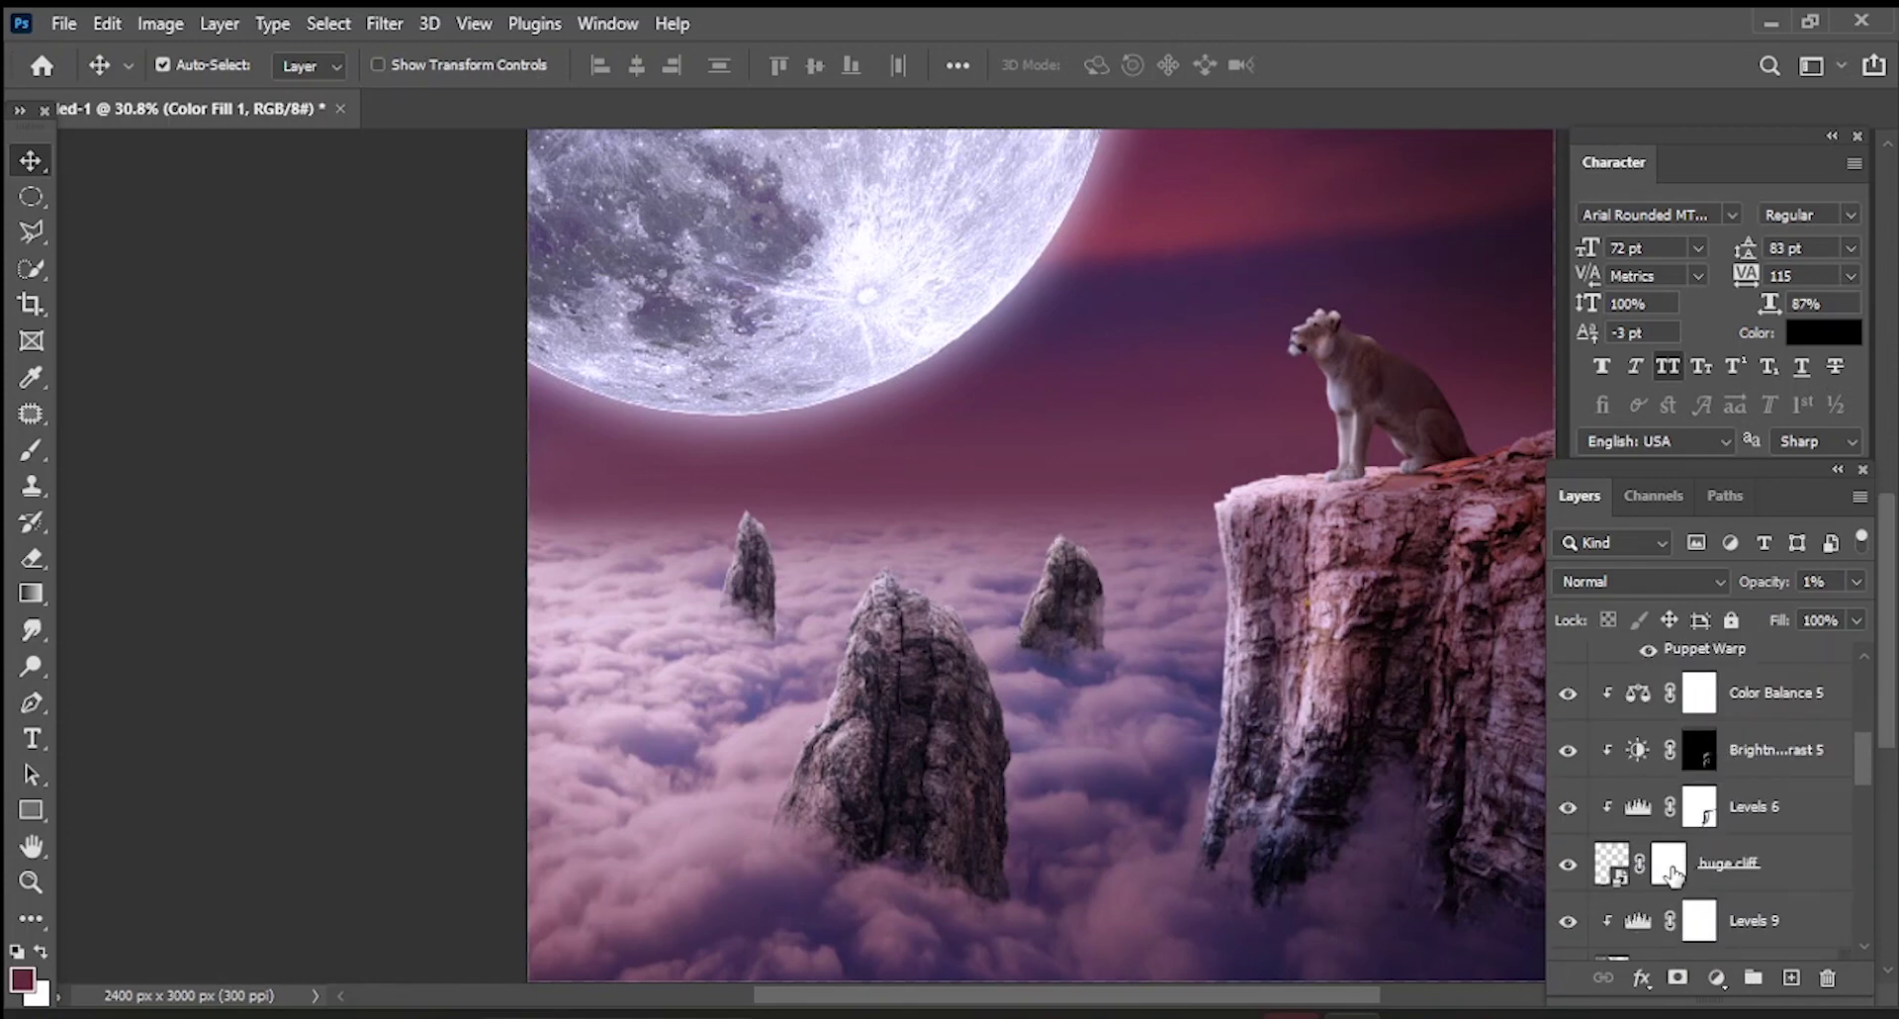
scroll(1676, 866, "down", 3)
scroll(1682, 855, "down", 2)
scroll(1688, 842, "down", 1)
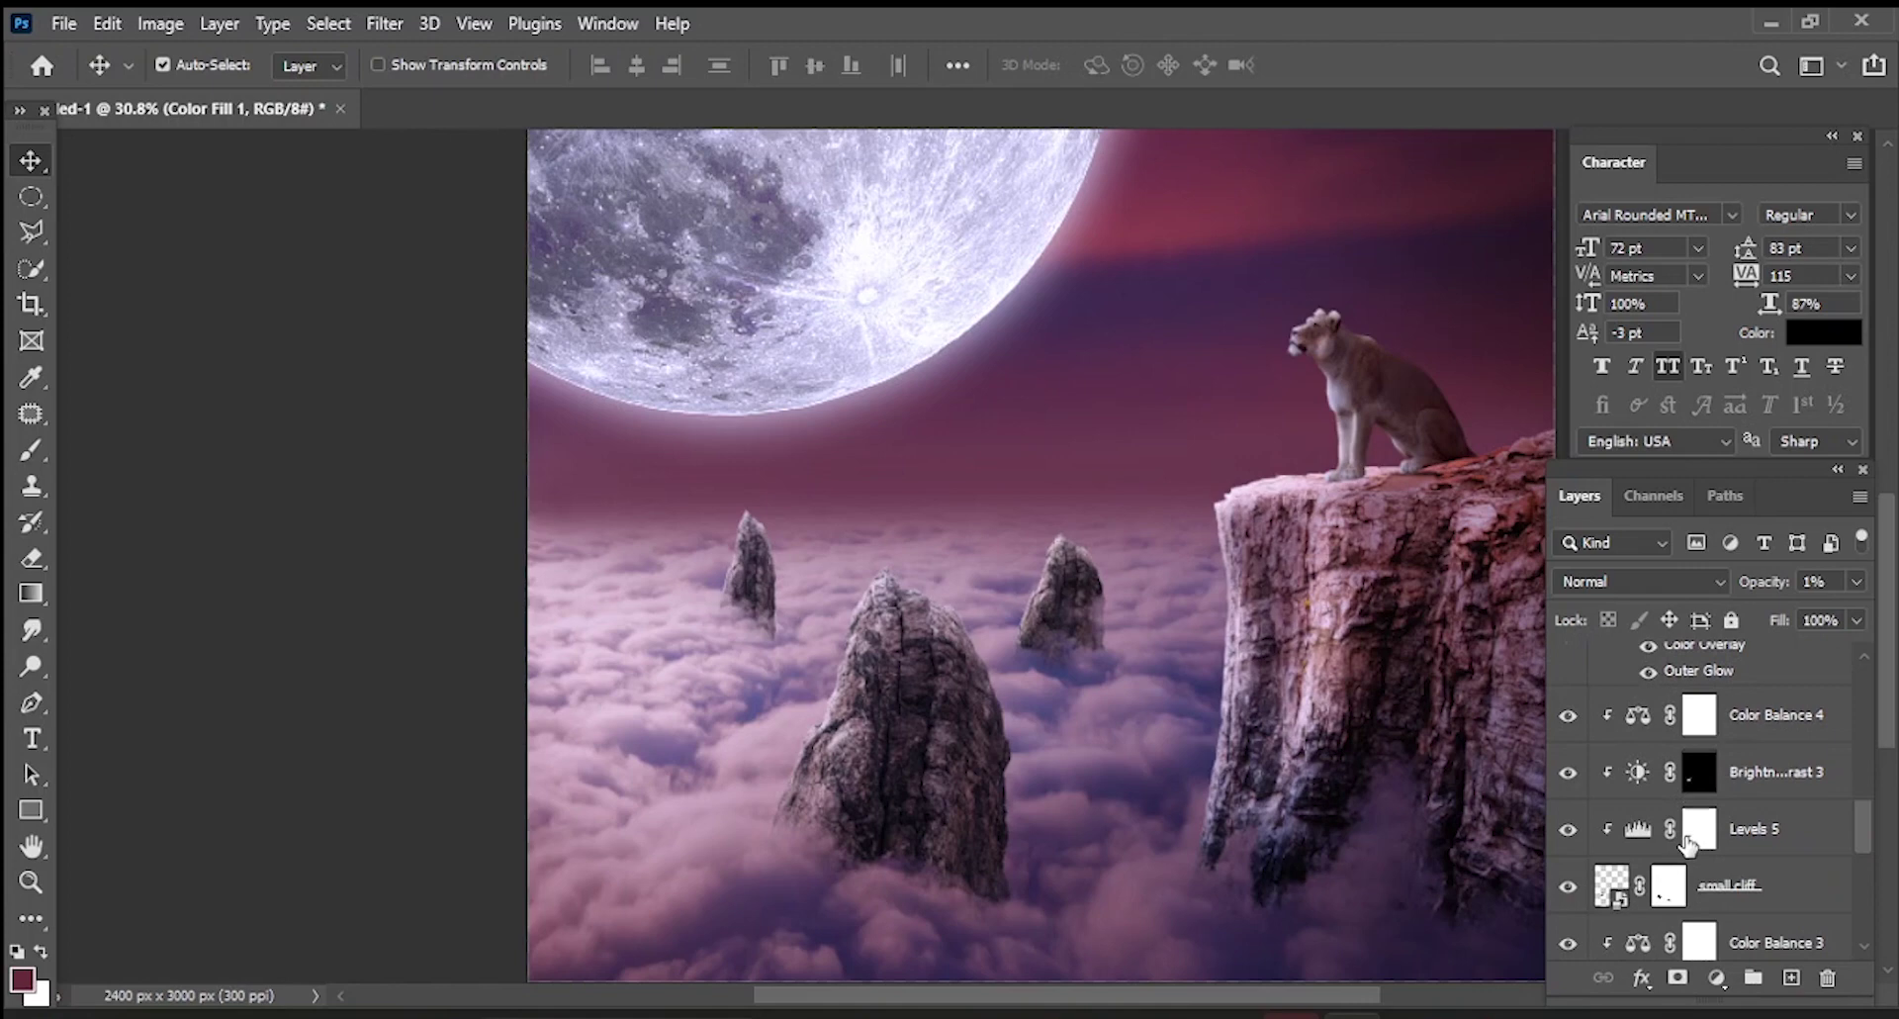
left_click(1670, 884)
left_click(30, 455)
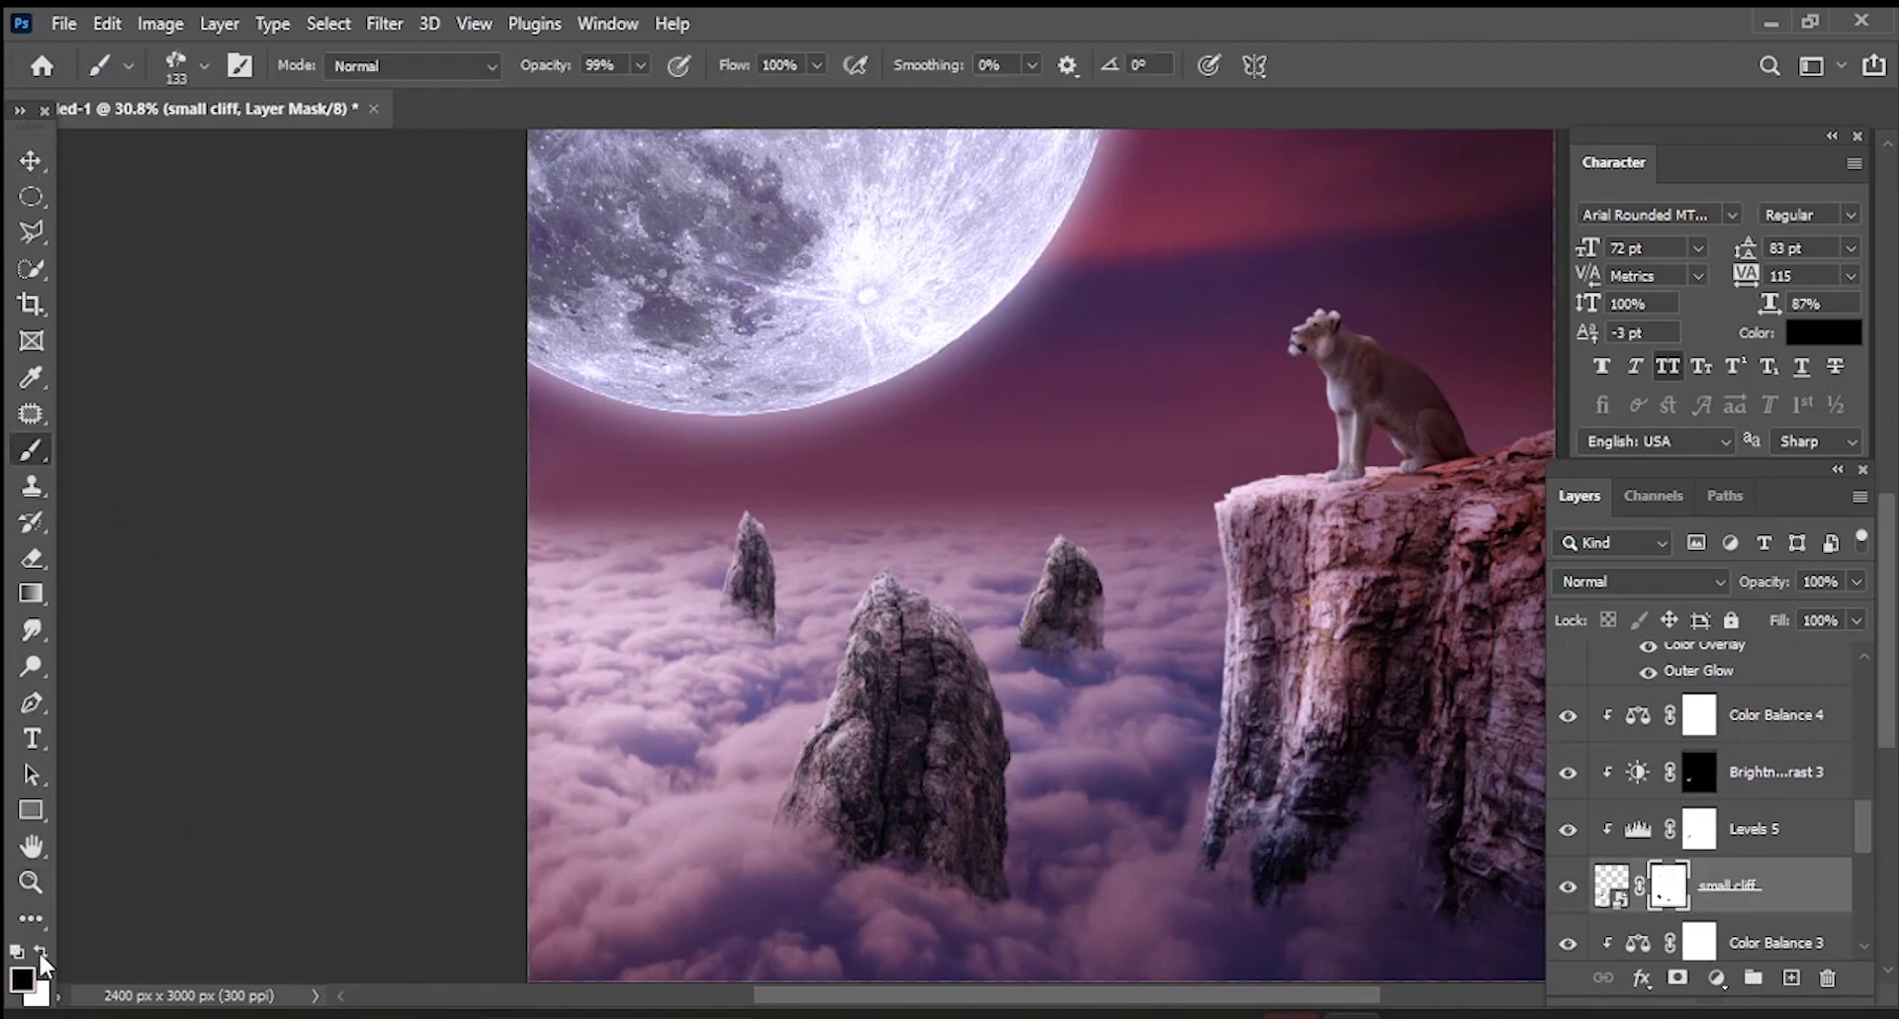
left_click_drag(720, 629, 757, 593)
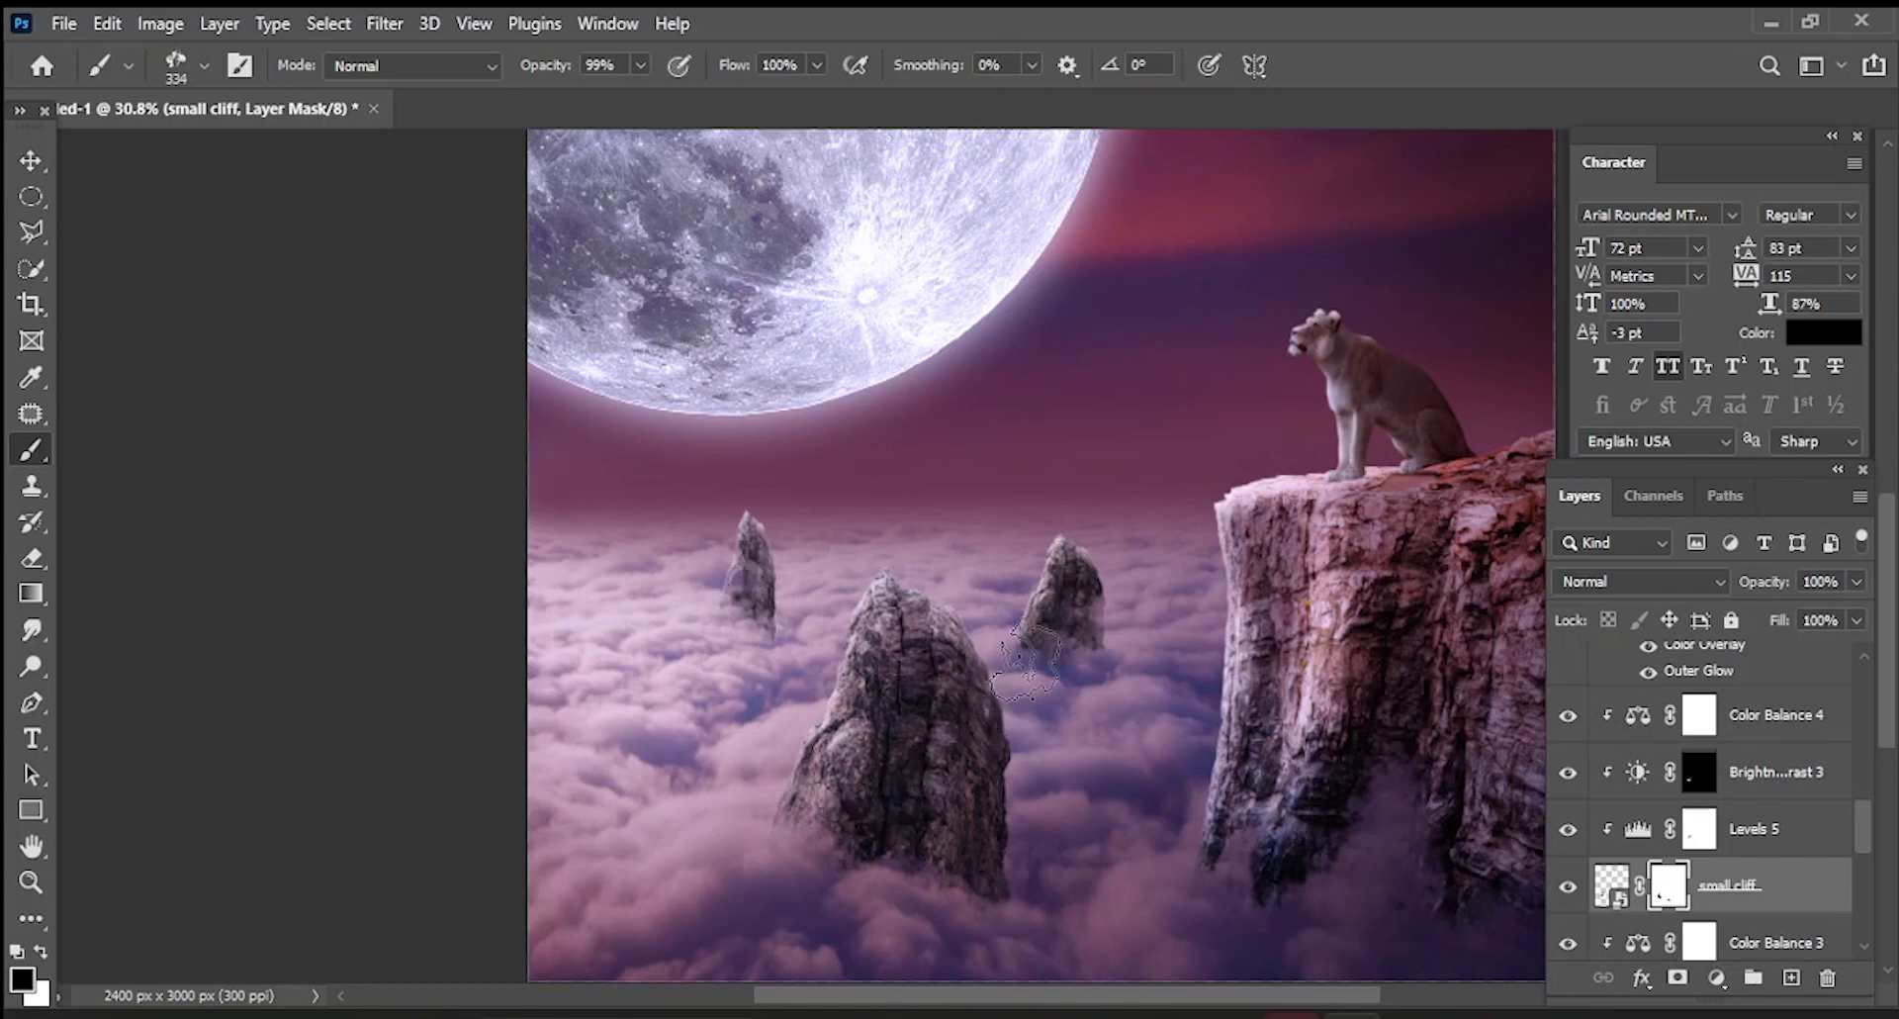
scroll(1679, 870, "down", 2)
scroll(1678, 888, "down", 2)
- Brush the middle and big cliffs' masks, using a 470 px brush on the big cliff
left_click(1672, 885)
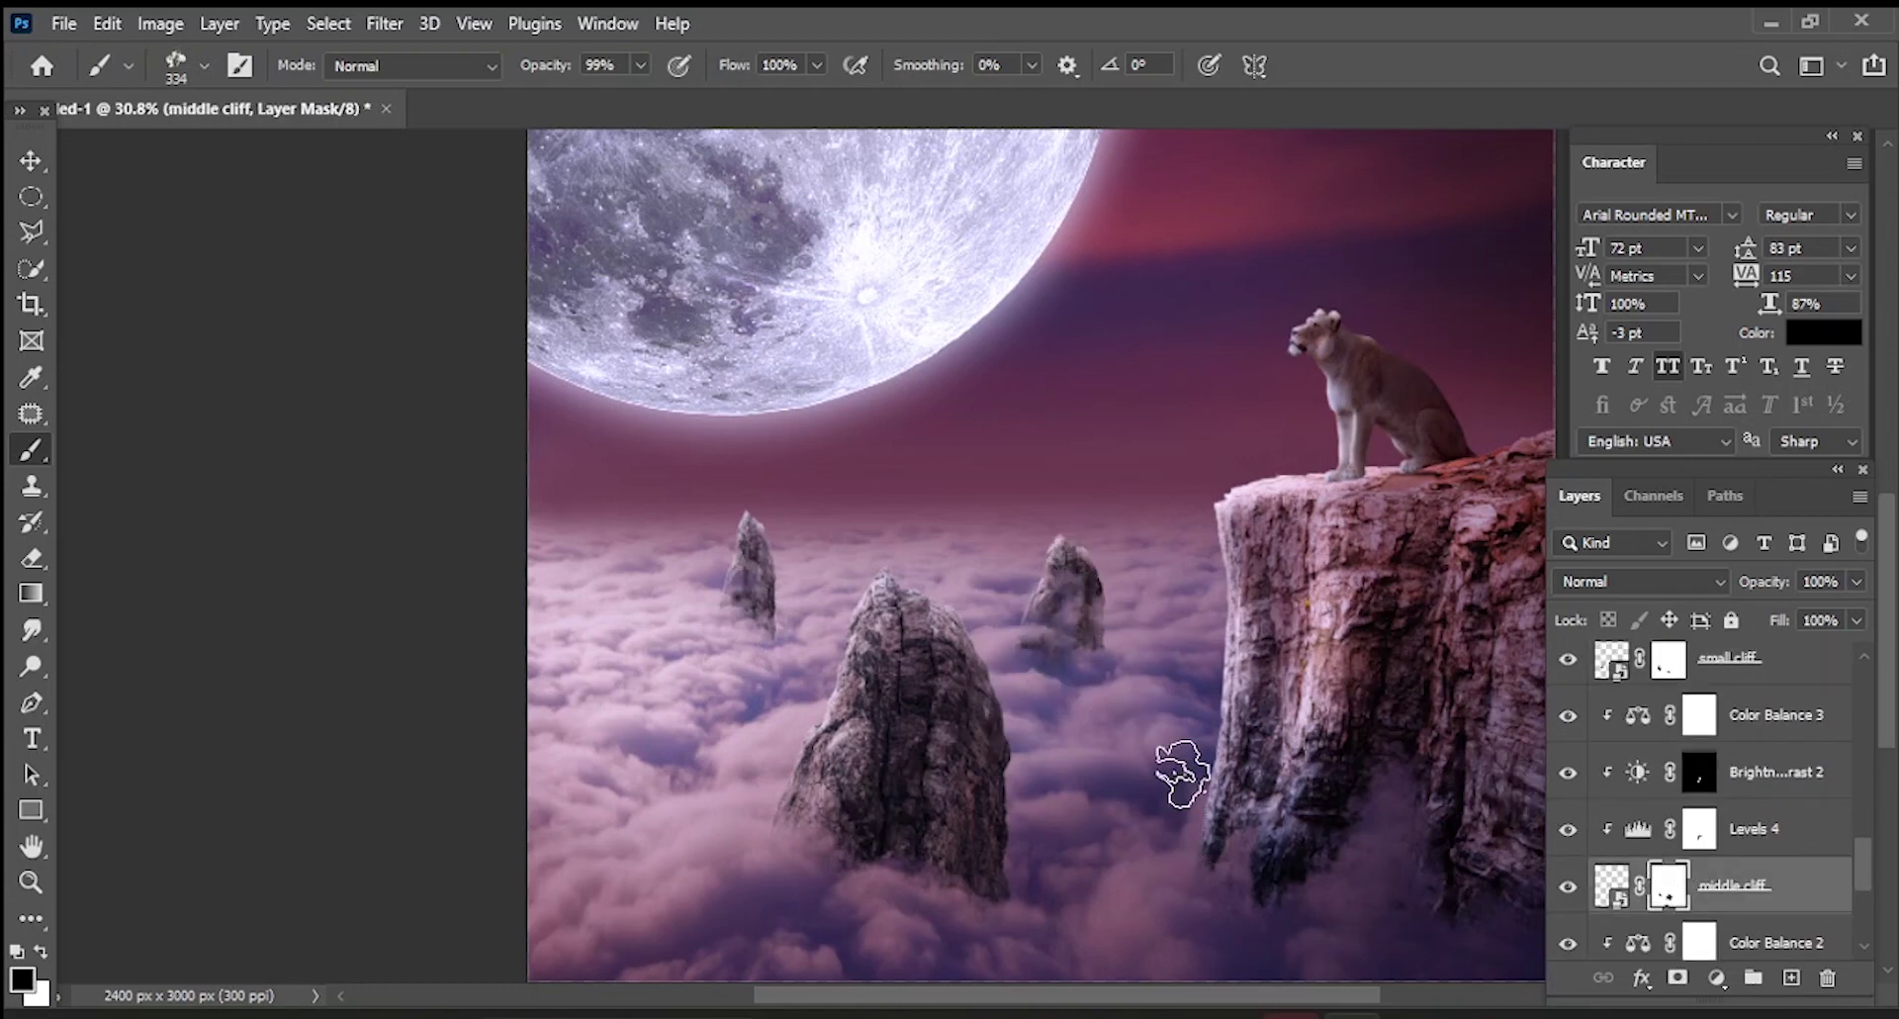
scroll(1672, 871, "down", 3)
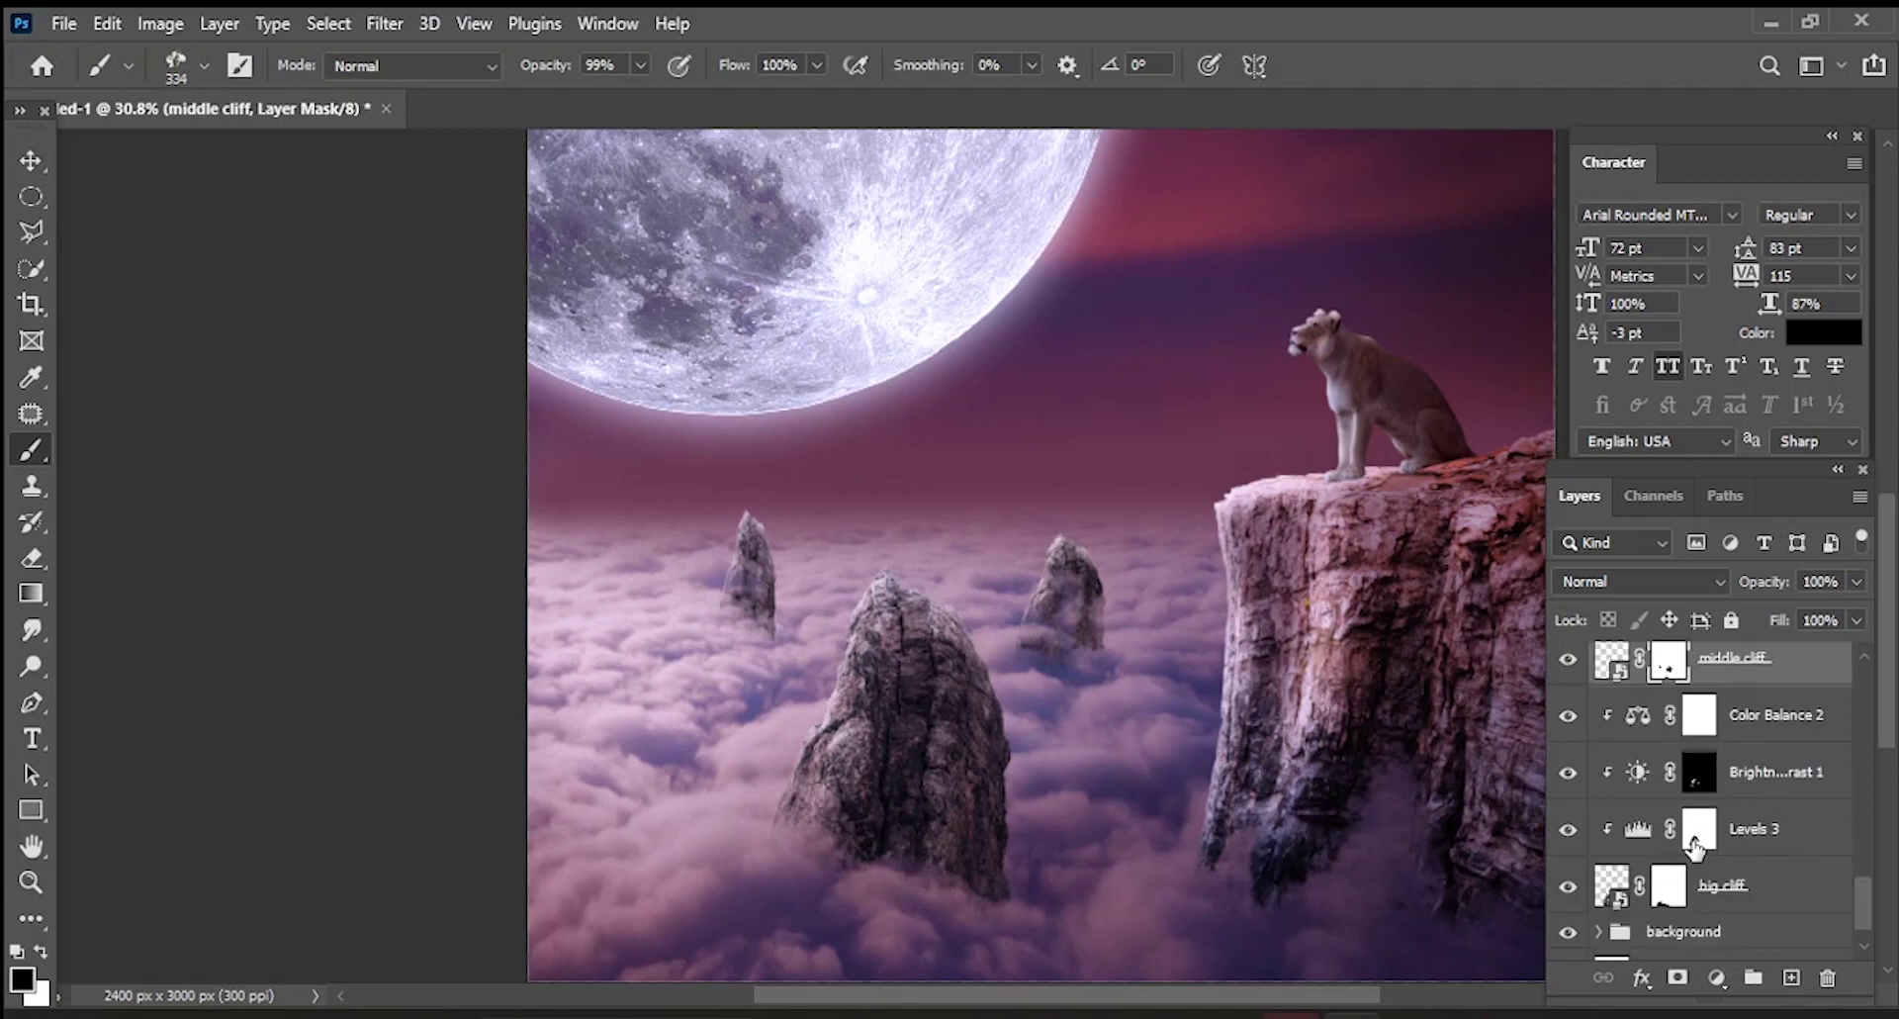
left_click(1668, 885)
left_click_drag(958, 819, 999, 819)
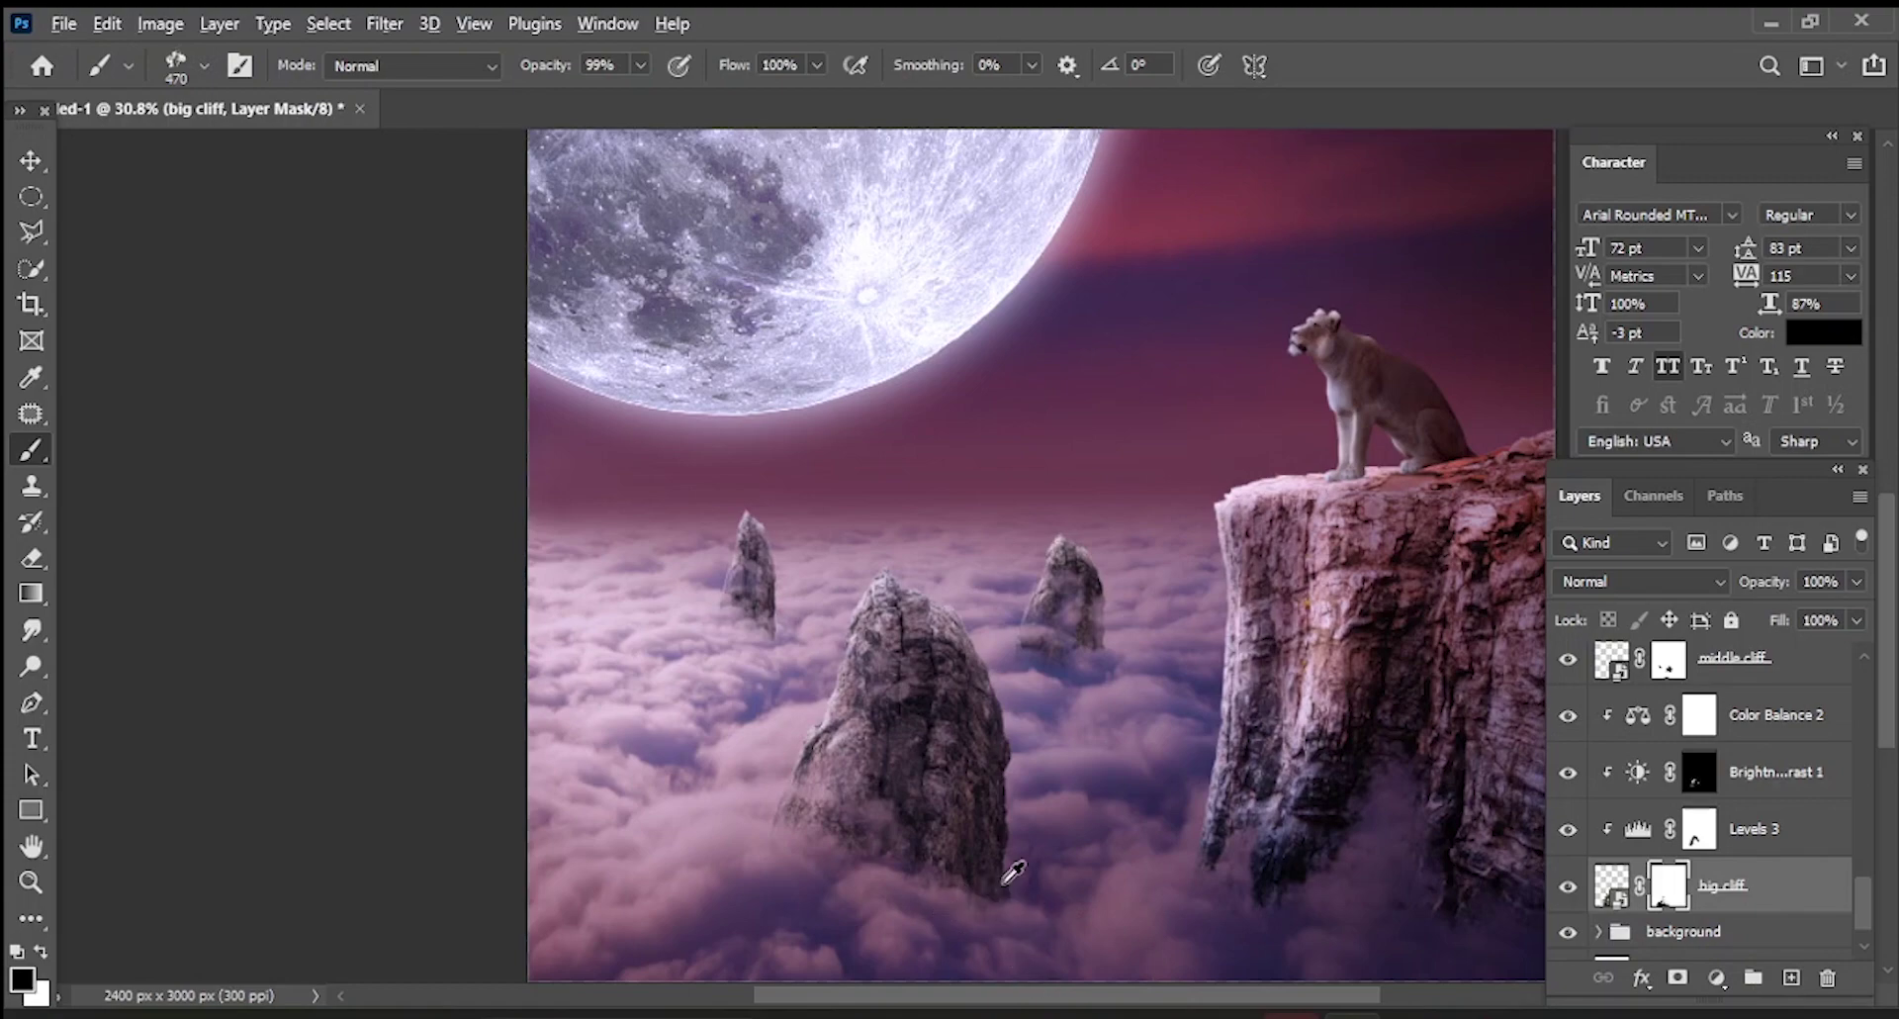
- Fit the image in the window and toggle Levels 3, Brightness/Contrast 1 and Color Balance 2 to compare
key("ctrl+0")
key("v")
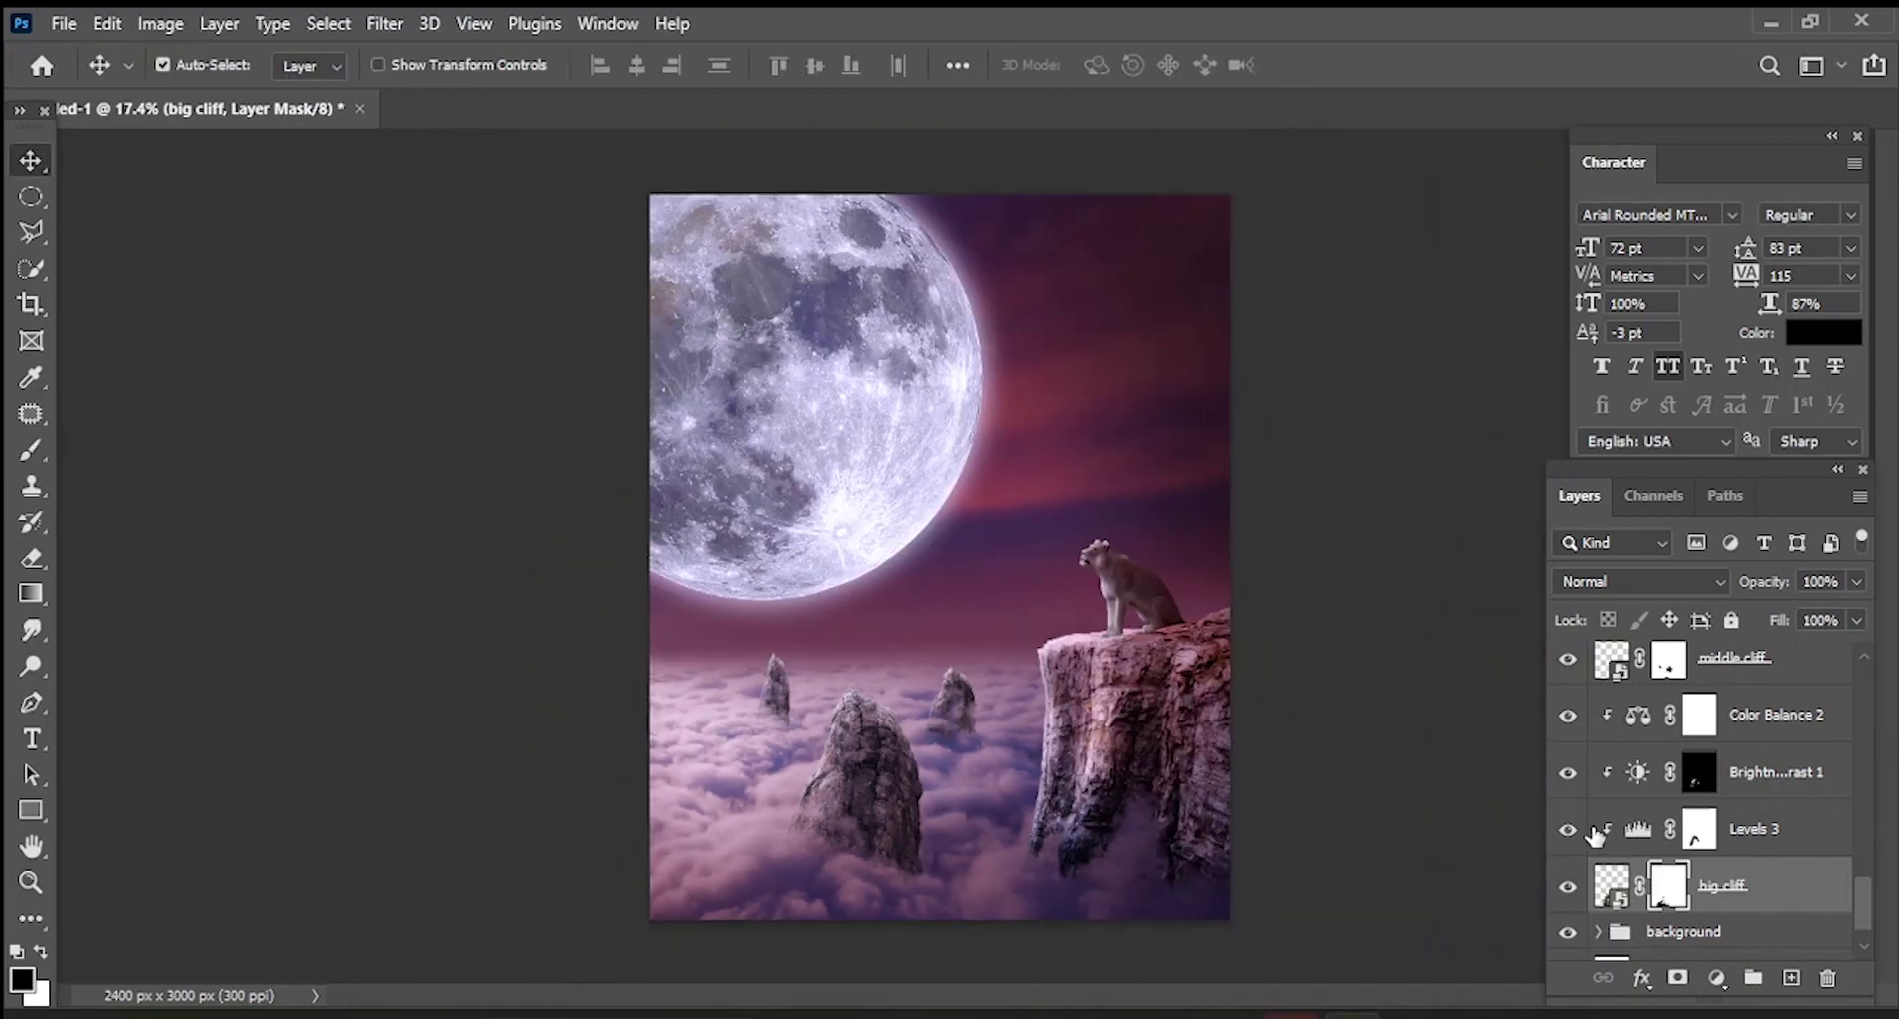
left_click(1573, 833)
left_click(1569, 770)
left_click(1568, 716)
- Add a Levels adjustment that darkens the big rock by lowering output whites and midtones
left_click(1717, 977)
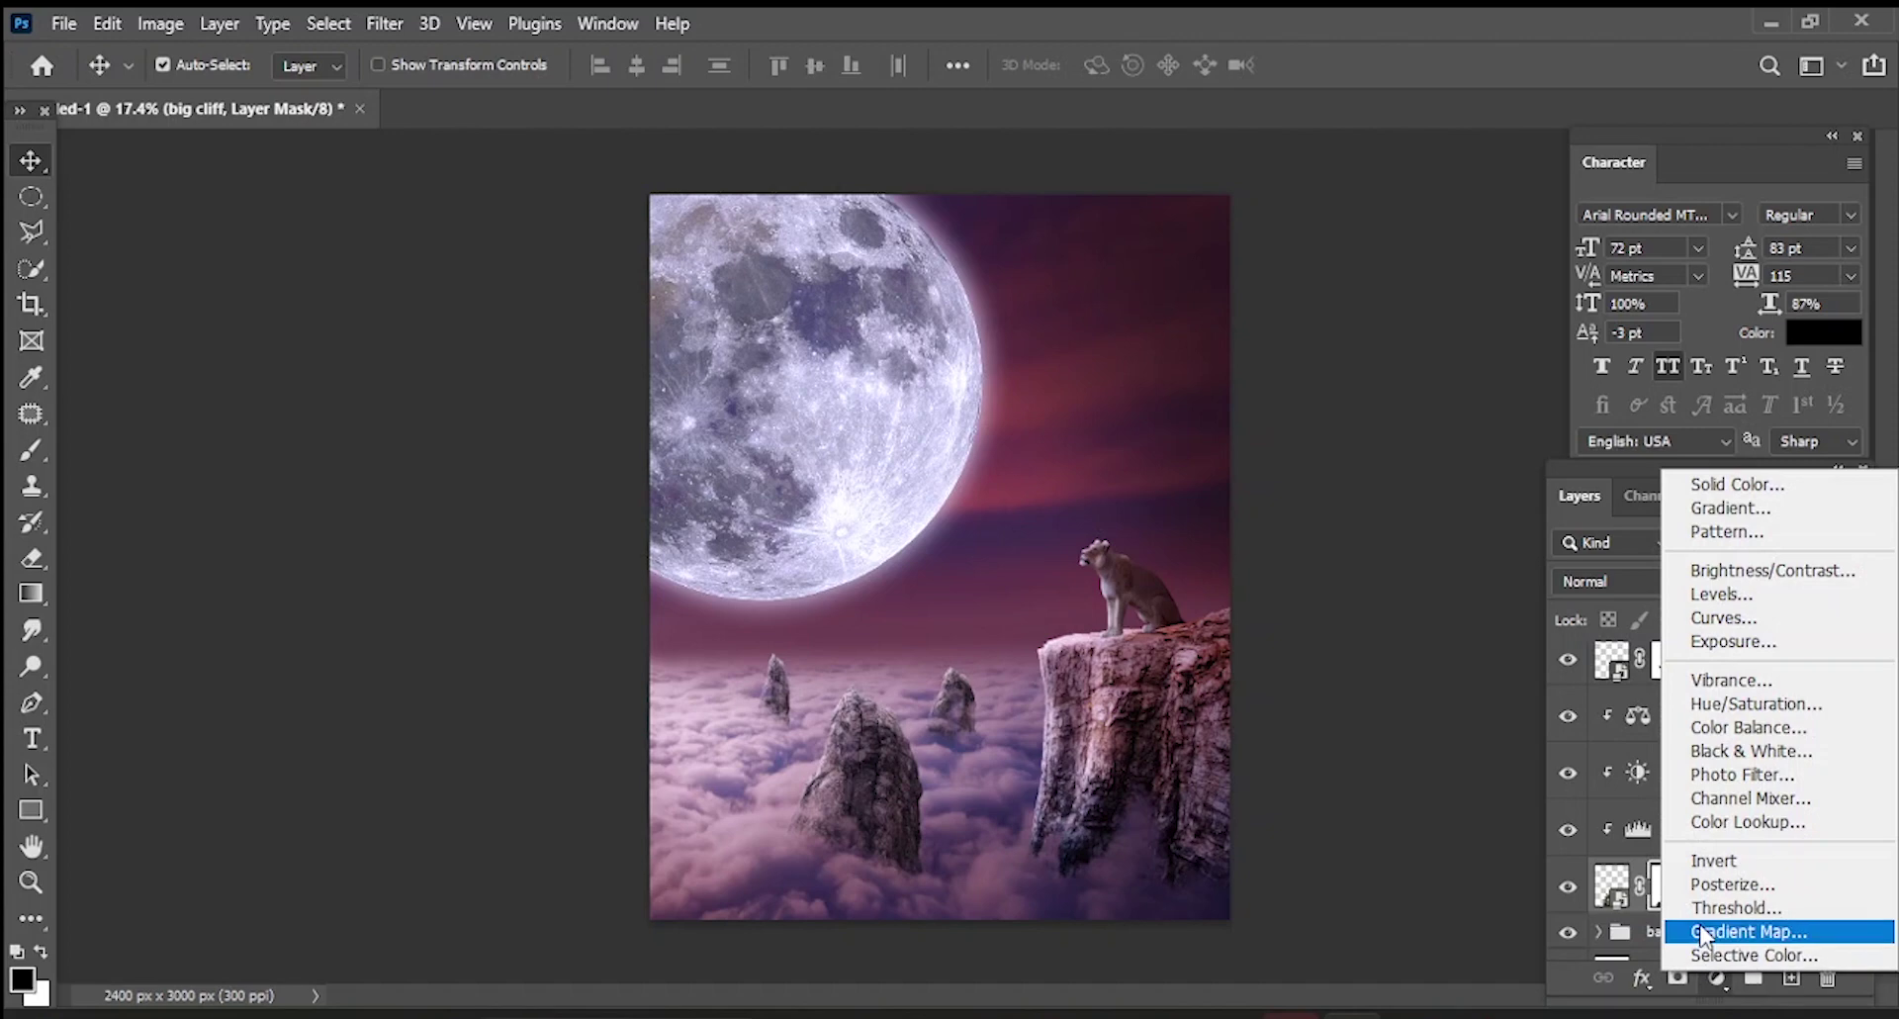
left_click(1695, 594)
left_click_drag(1743, 853, 1576, 853)
mouse_move(1614, 773)
left_mouse_down()
mouse_move(1666, 772)
mouse_move(1629, 774)
left_mouse_up()
left_click_drag(1577, 853, 1618, 852)
left_click(1769, 455)
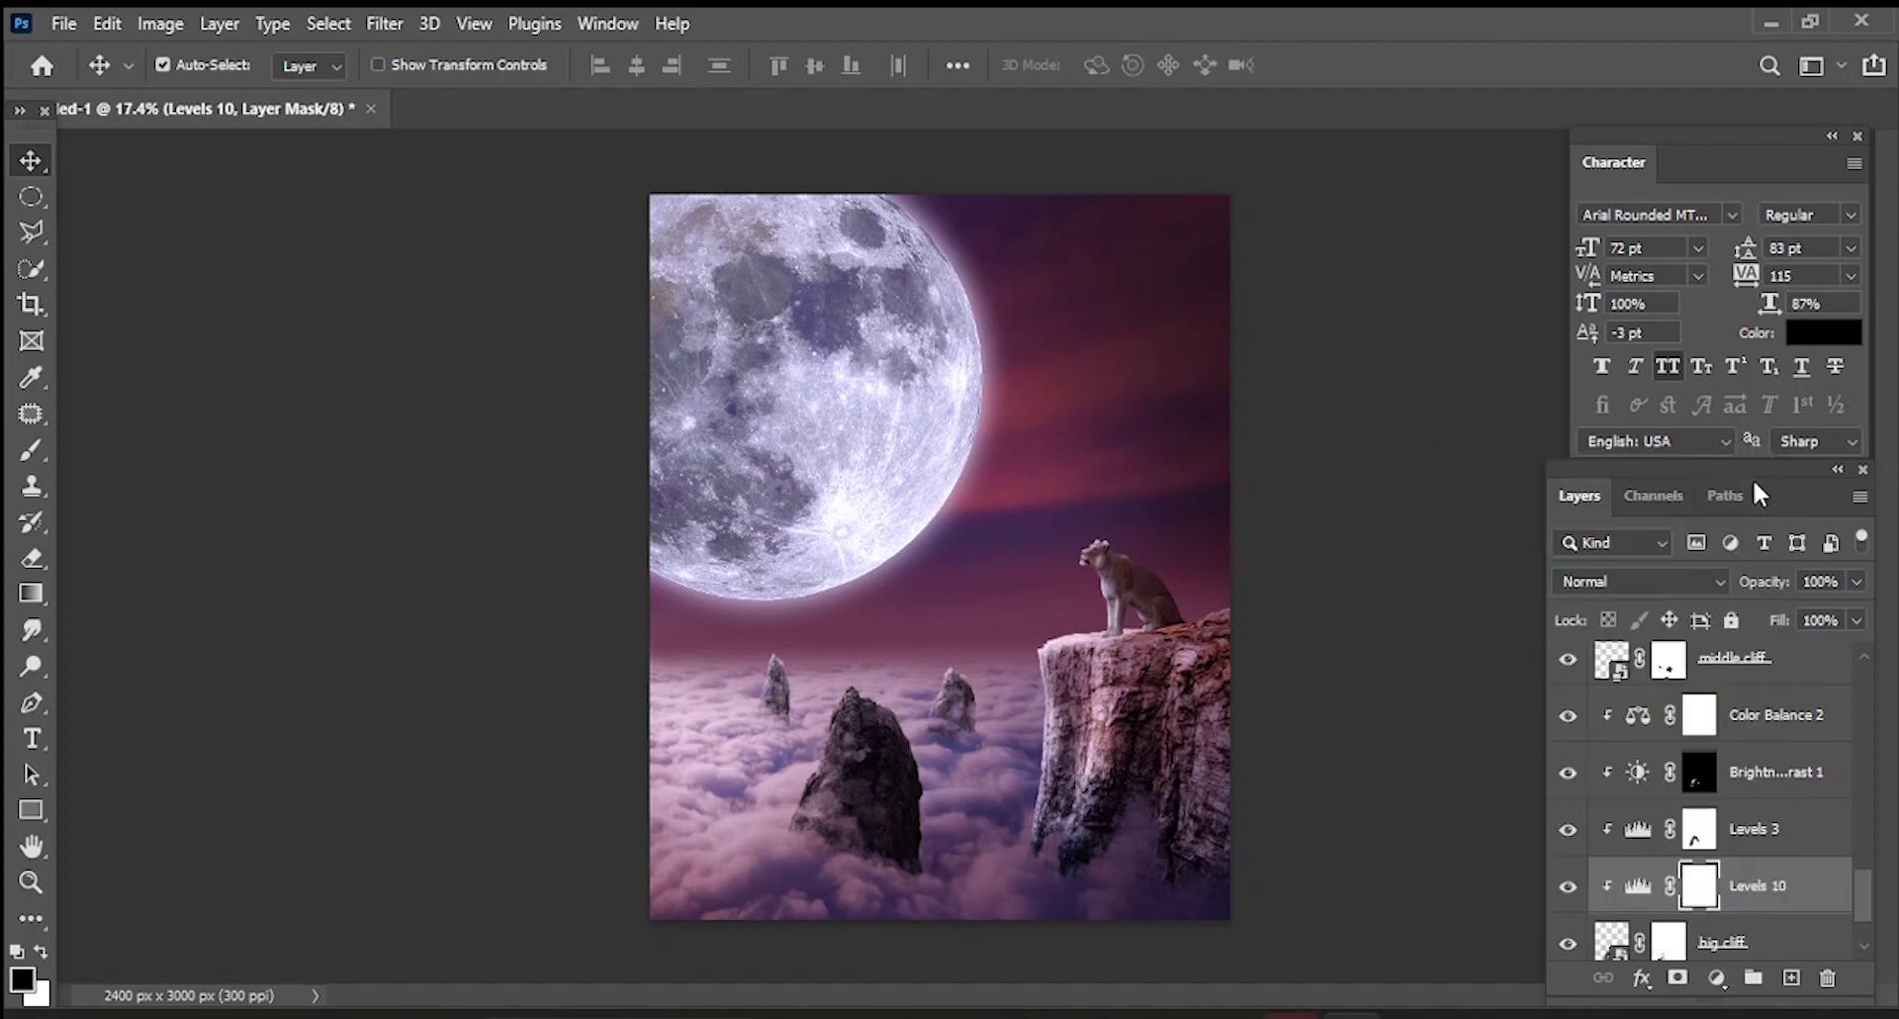
- Invert the Levels 10 mask and paint white onto the spire with an 18%-flow Soft Round brush
key("ctrl+i")
key("b")
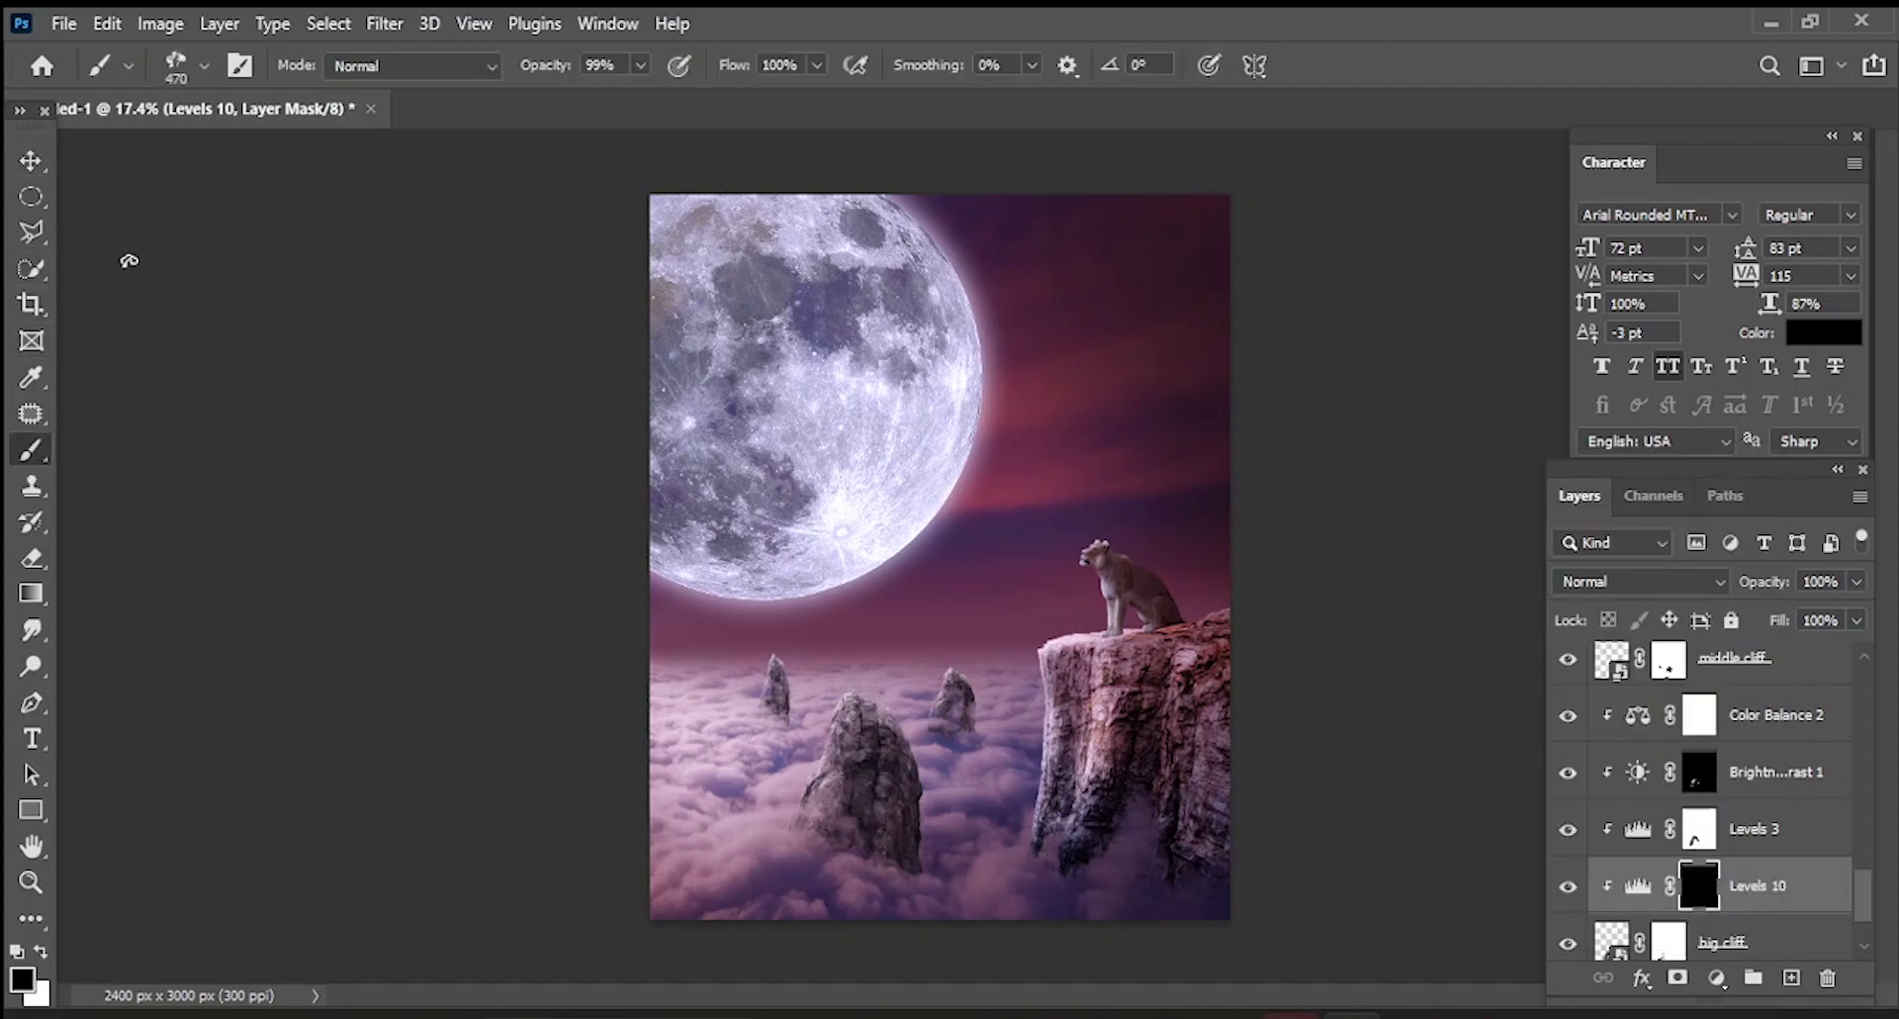
left_click(204, 66)
left_click(61, 322)
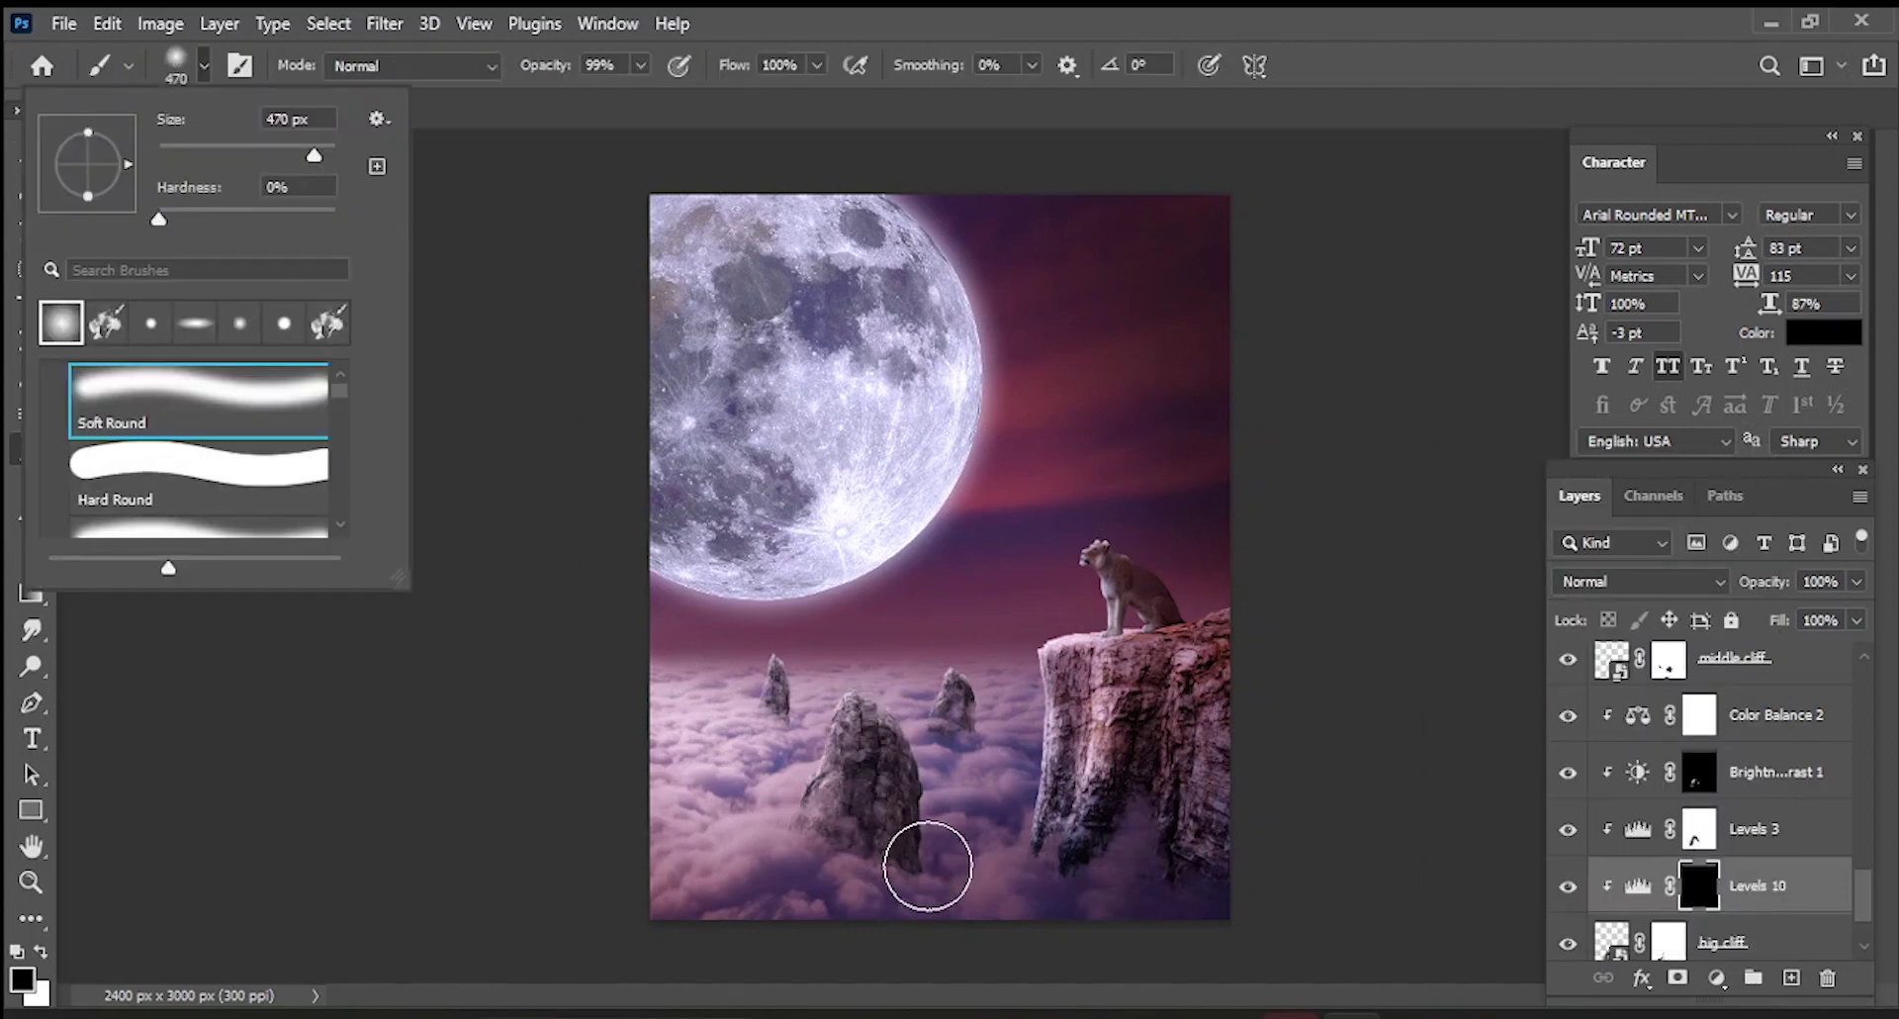
left_click(817, 66)
left_click_drag(809, 99, 717, 99)
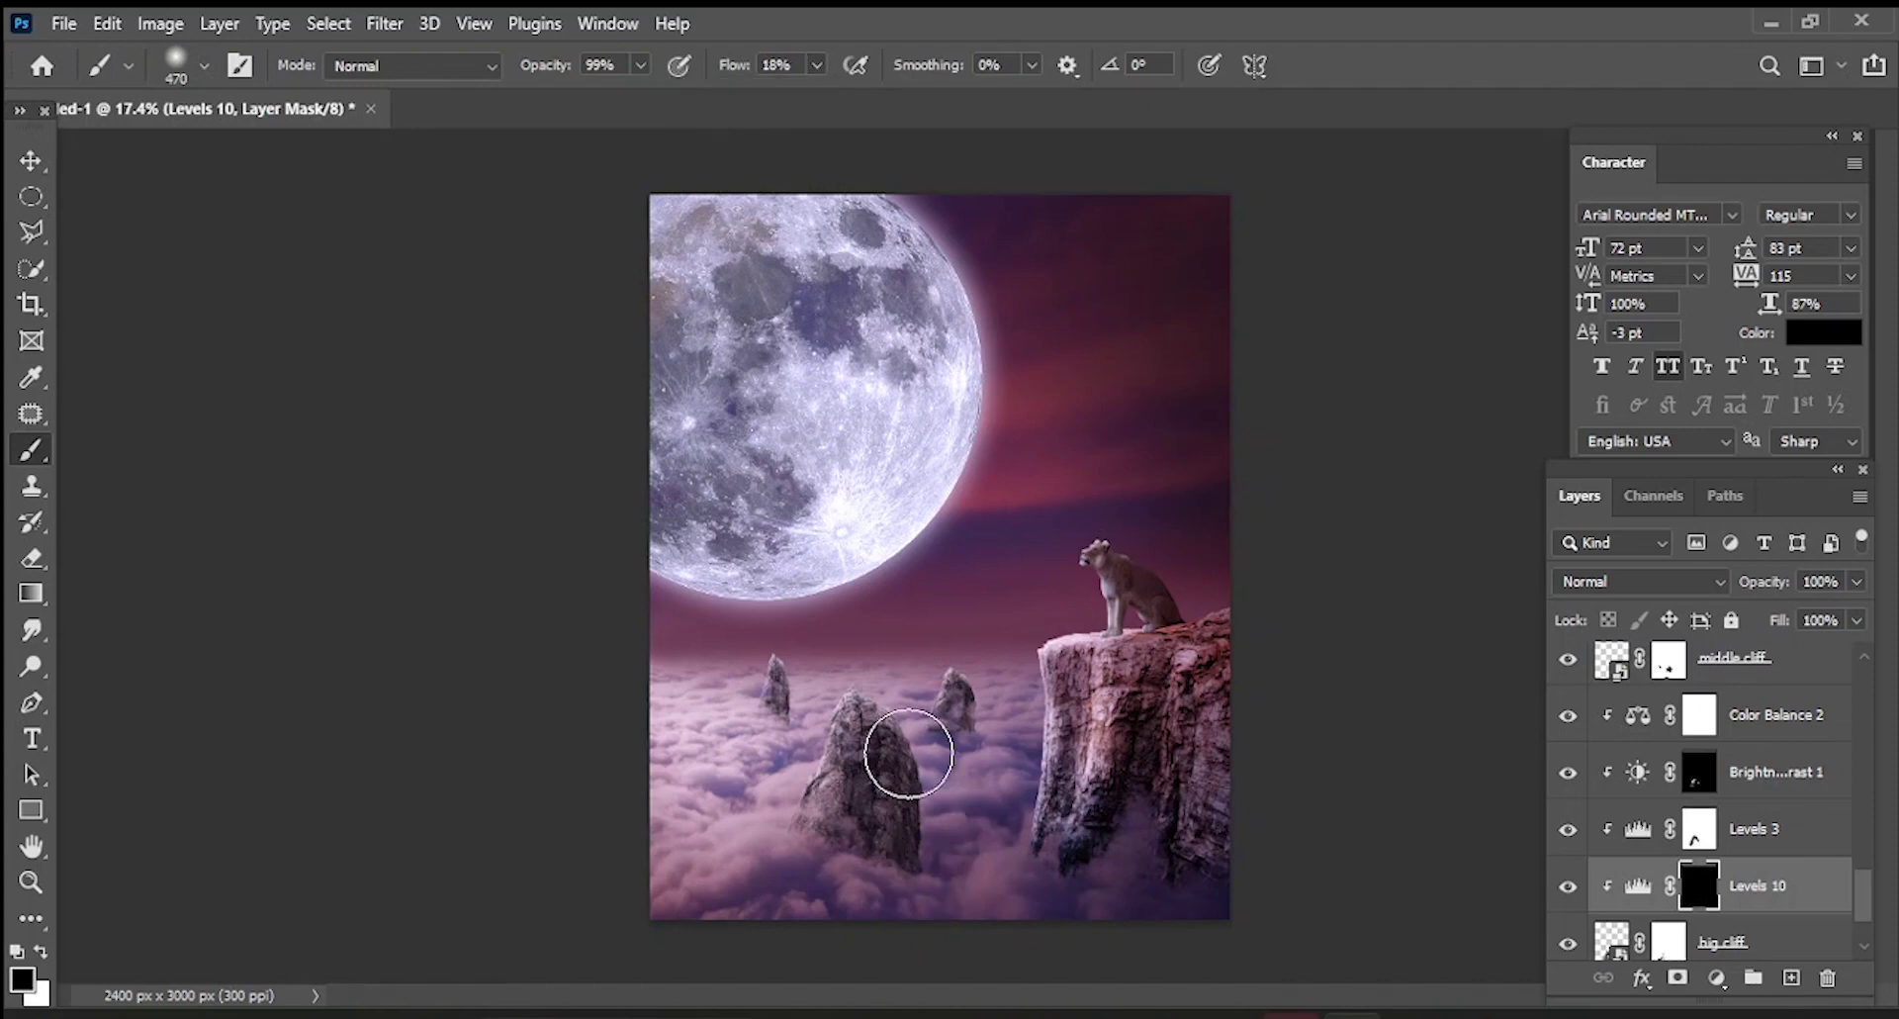
left_click(44, 951)
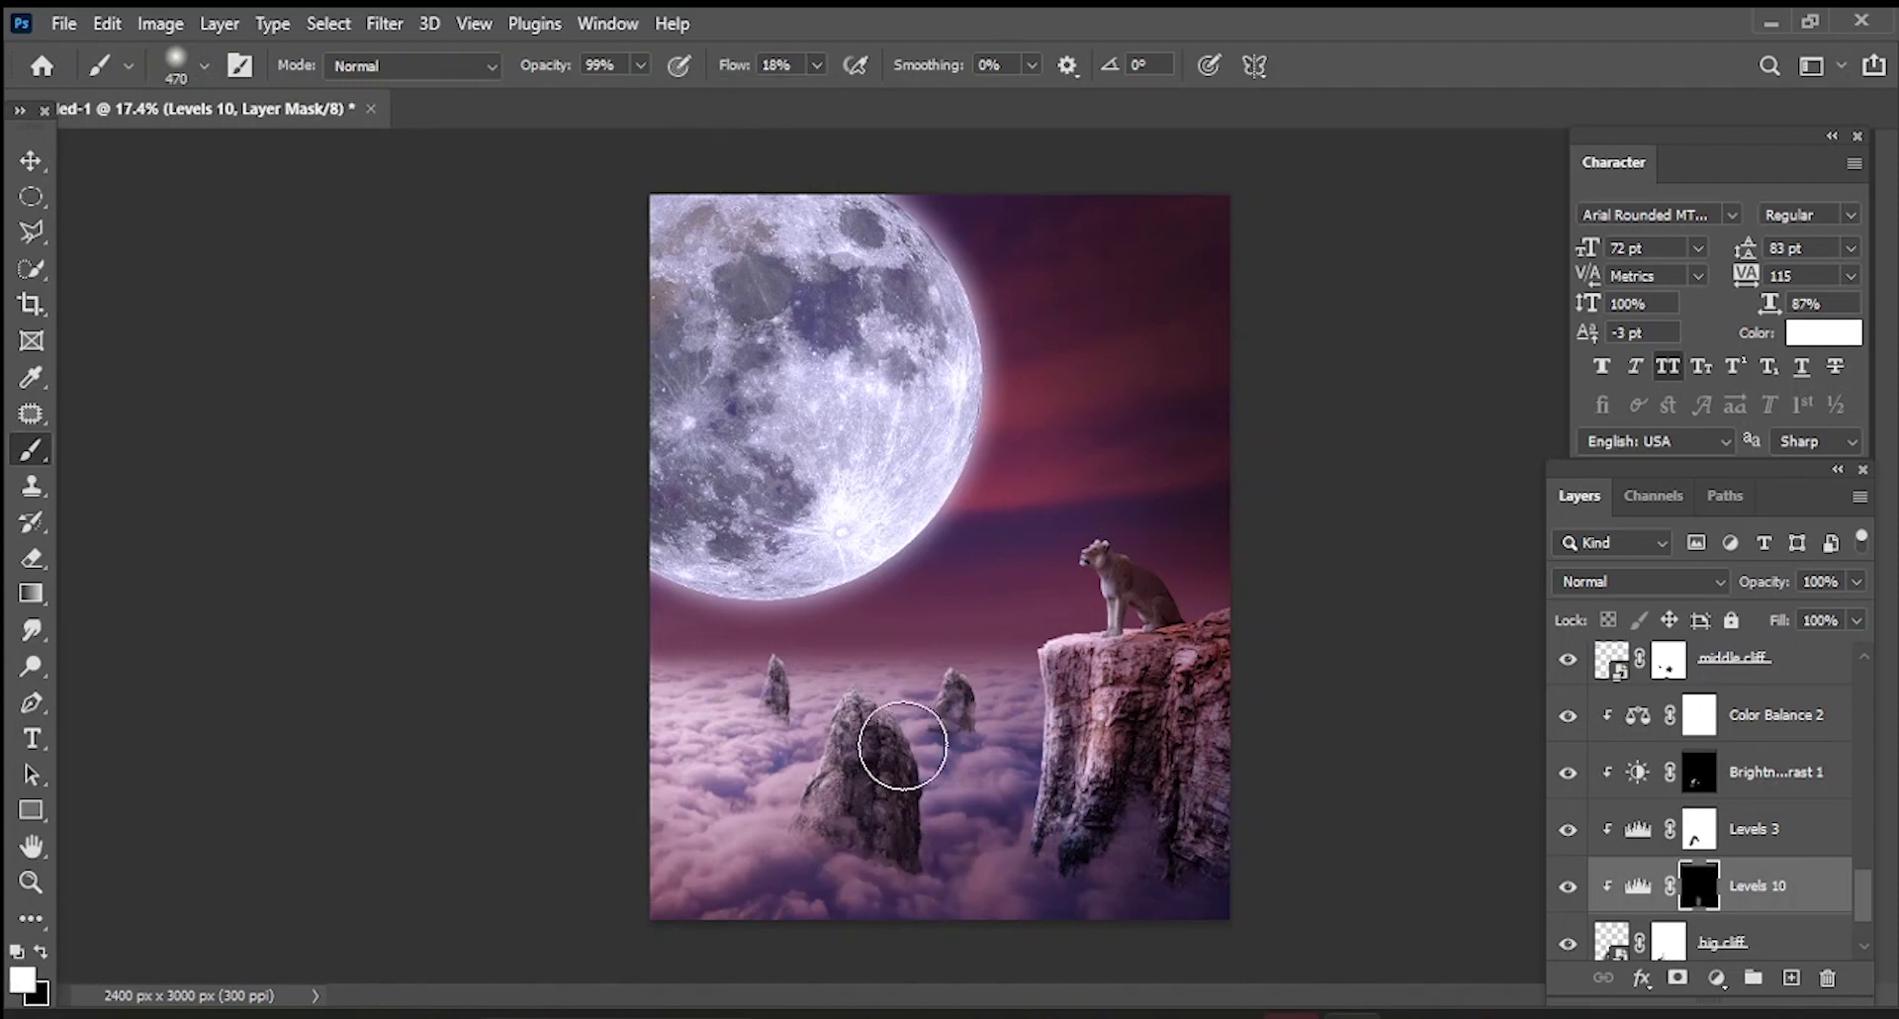
left_click_drag(902, 746, 887, 862)
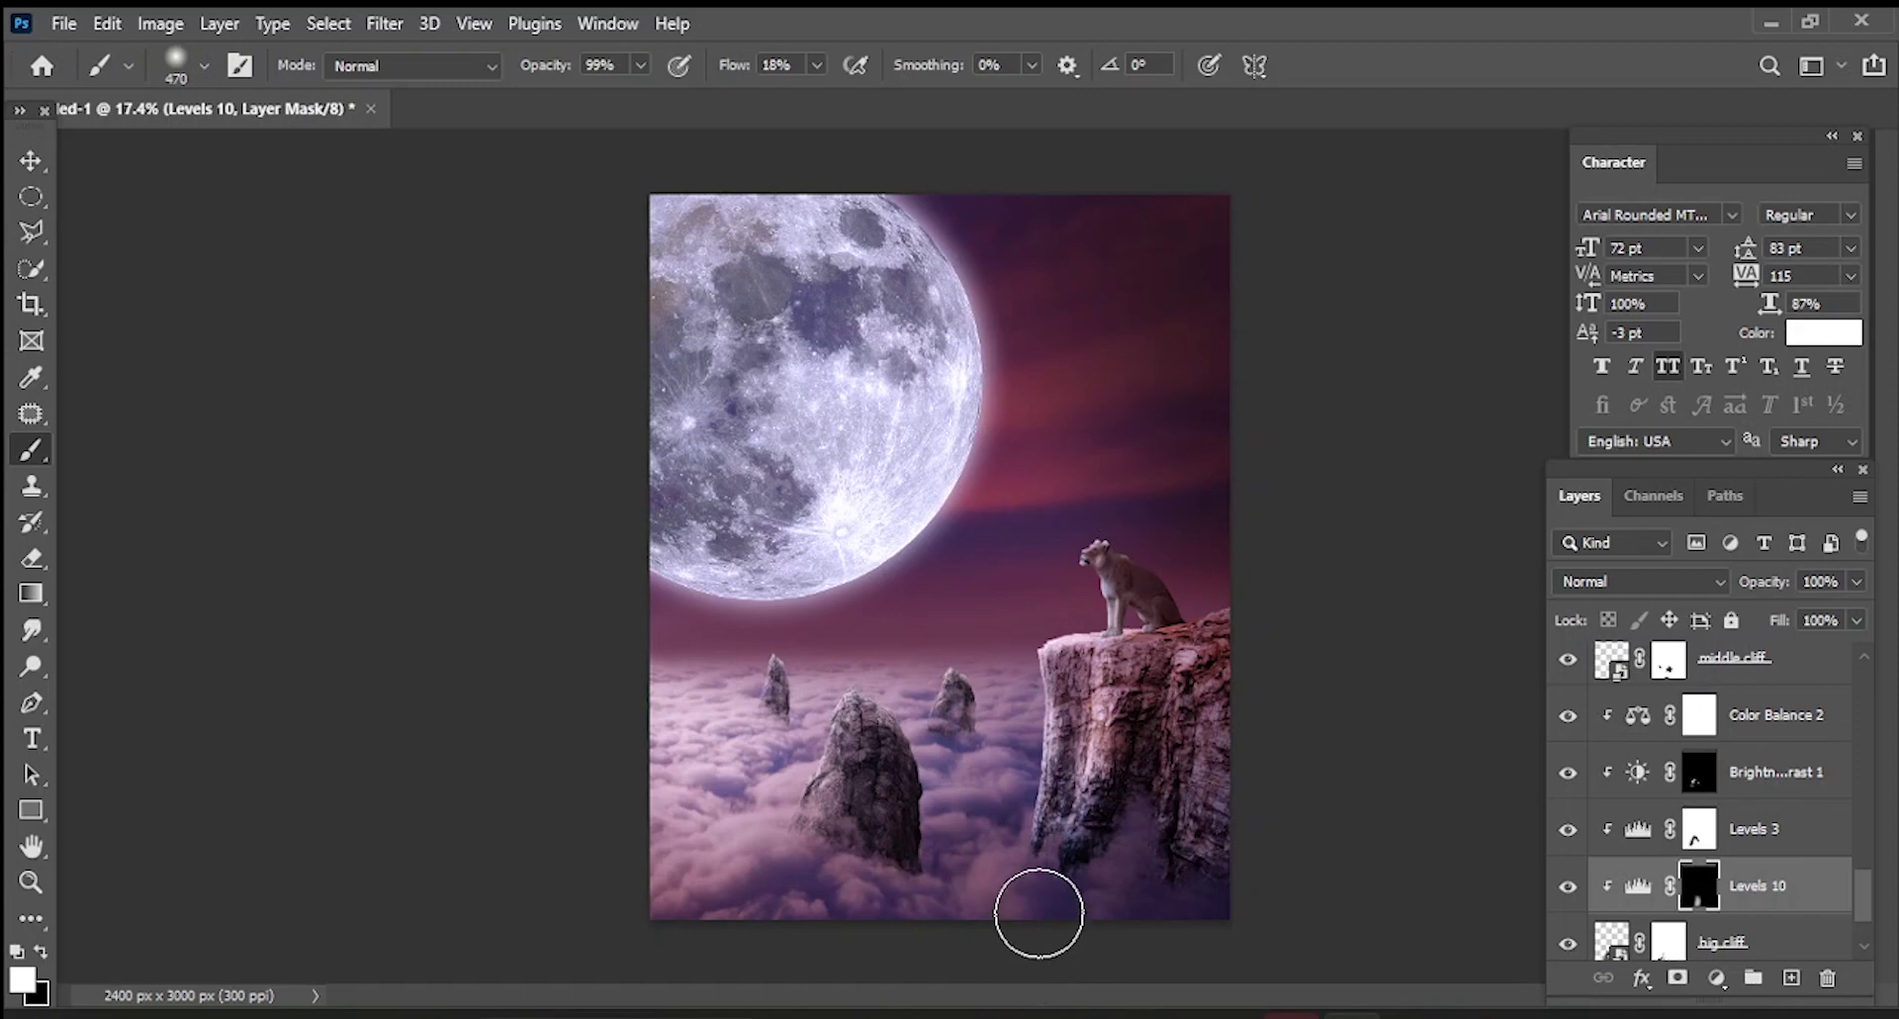
scroll(893, 795, "down", 2)
- Rename the closeup moon image layer to 'moon'
key("v")
scroll(900, 739, "up", 1)
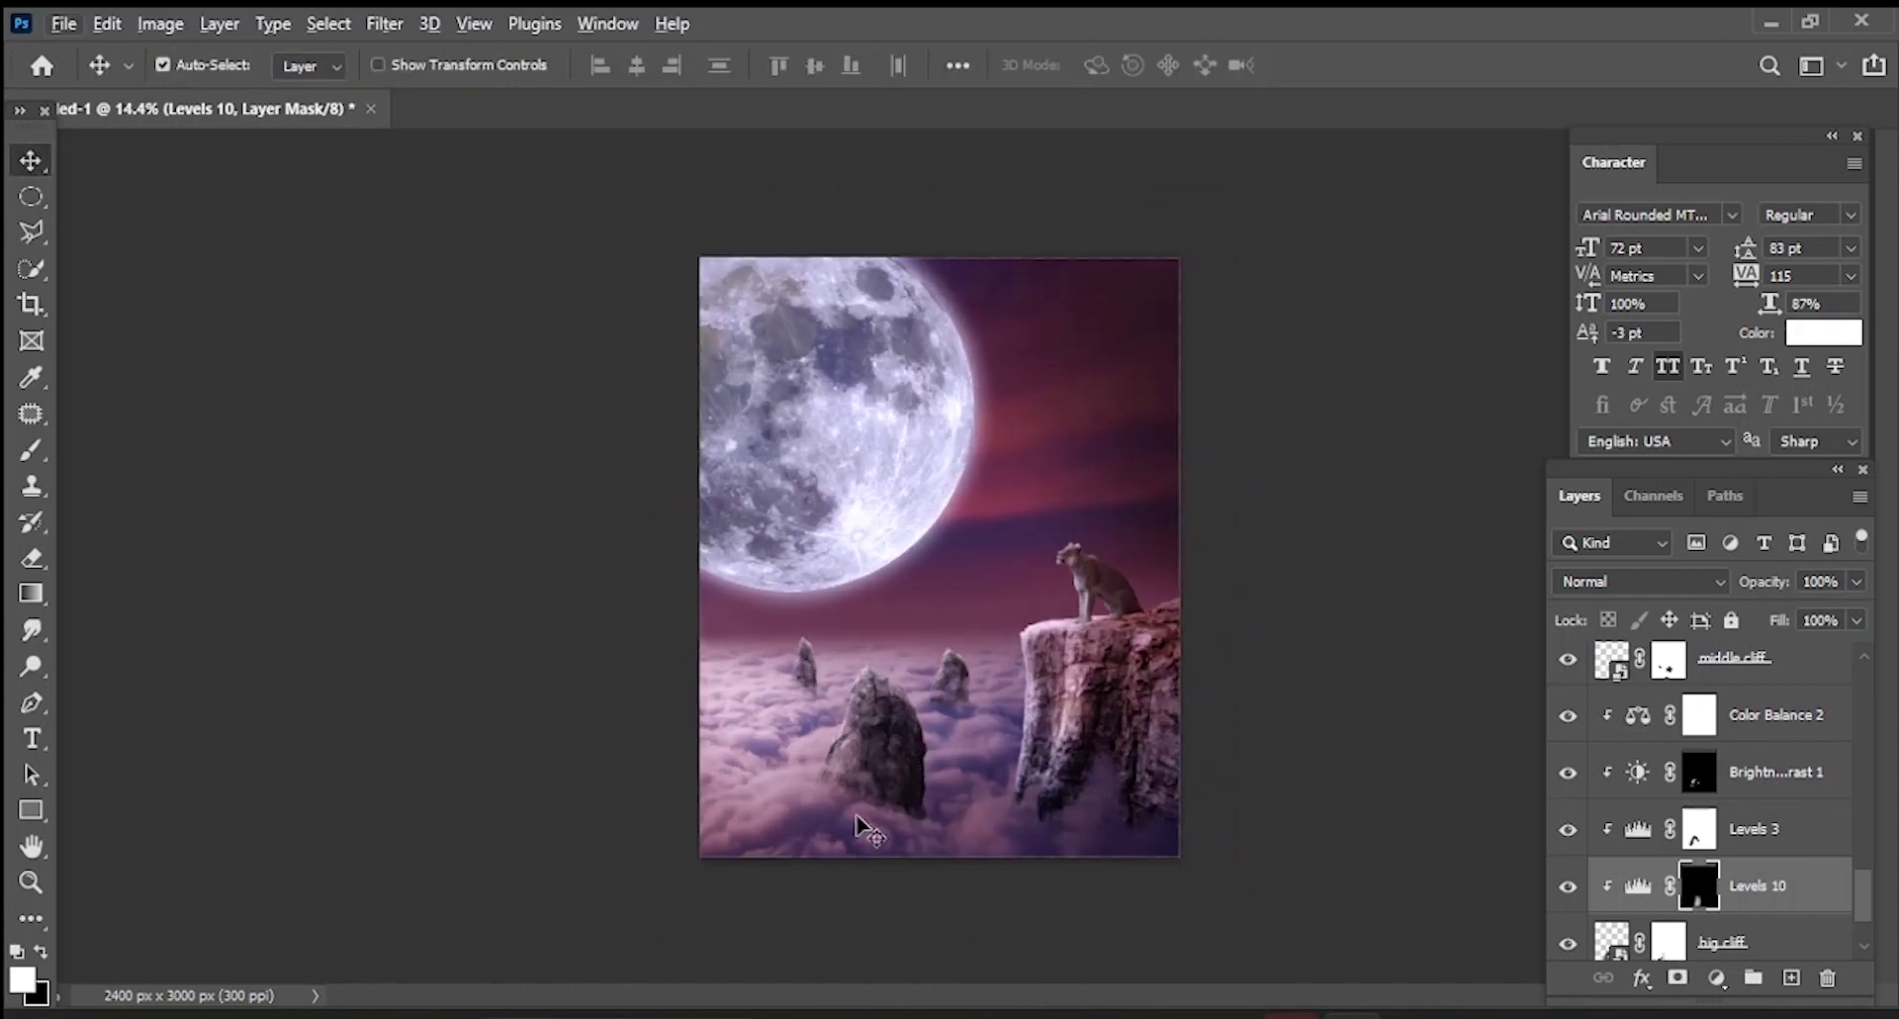
scroll(1072, 806, "up", 1)
scroll(1083, 791, "up", 3)
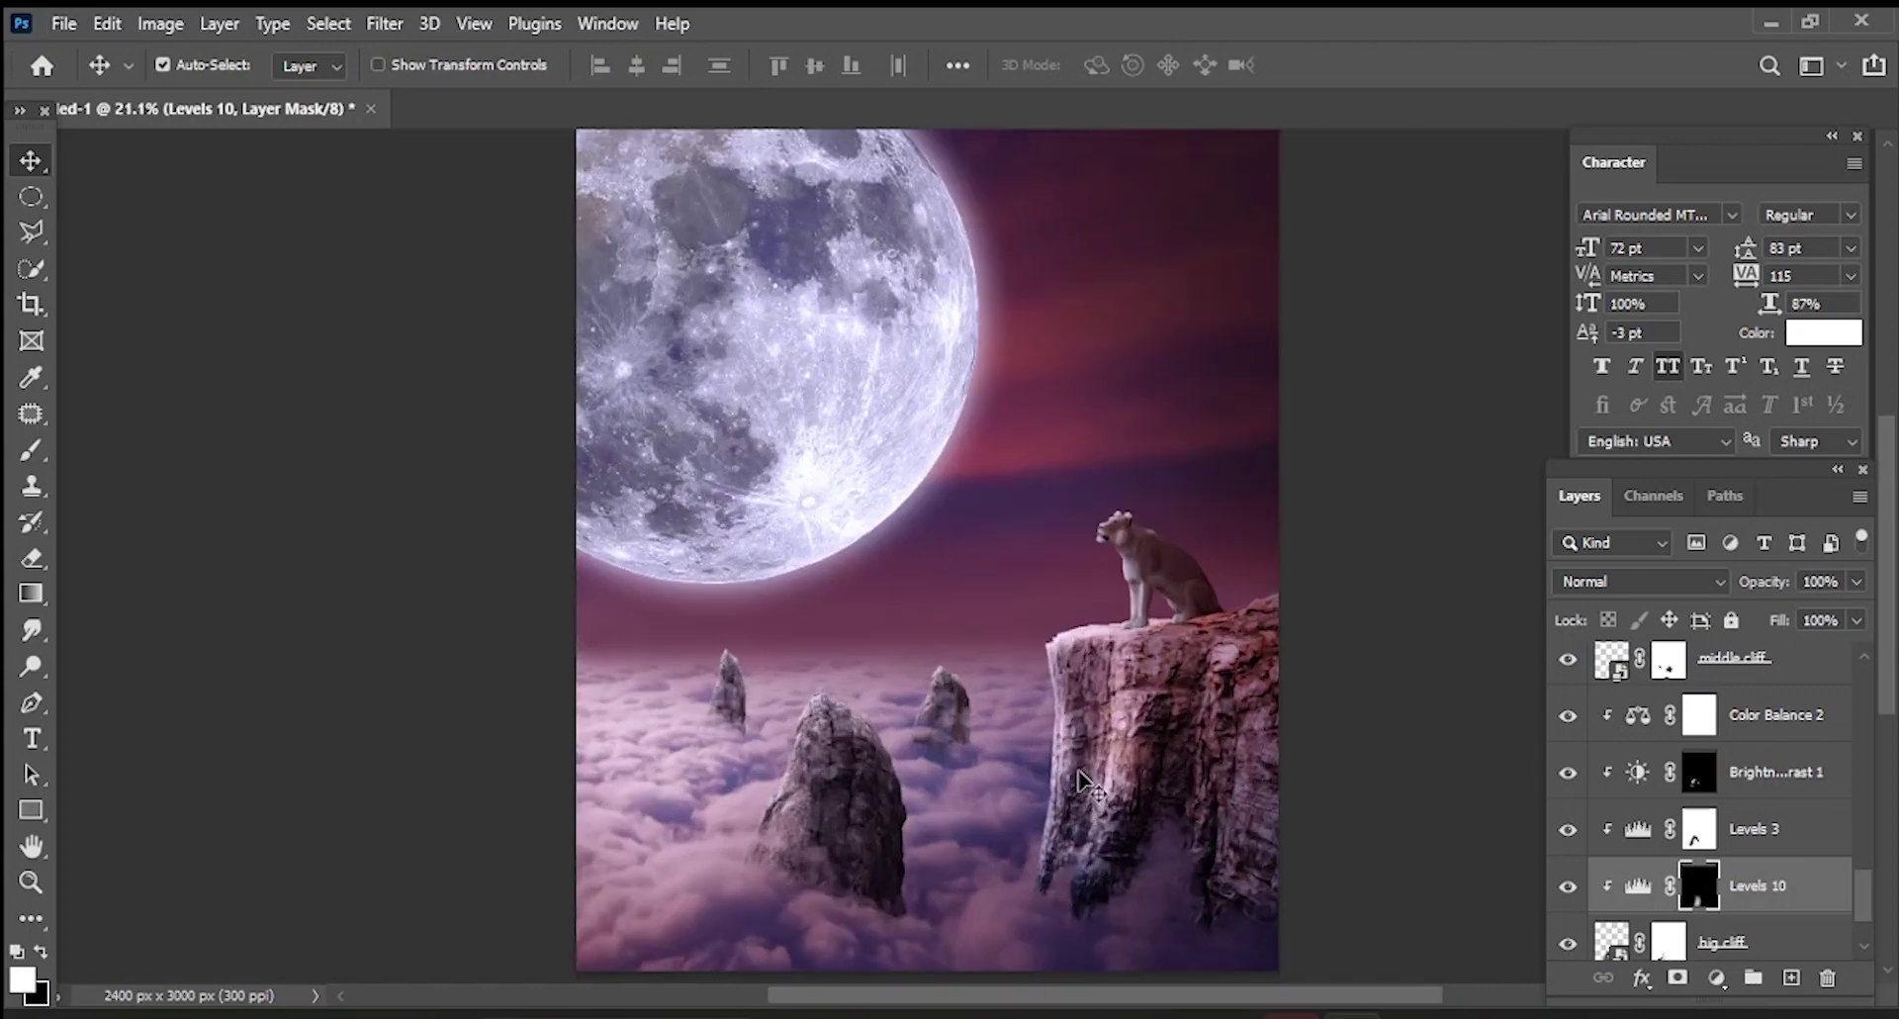
scroll(1081, 777, "down", 2)
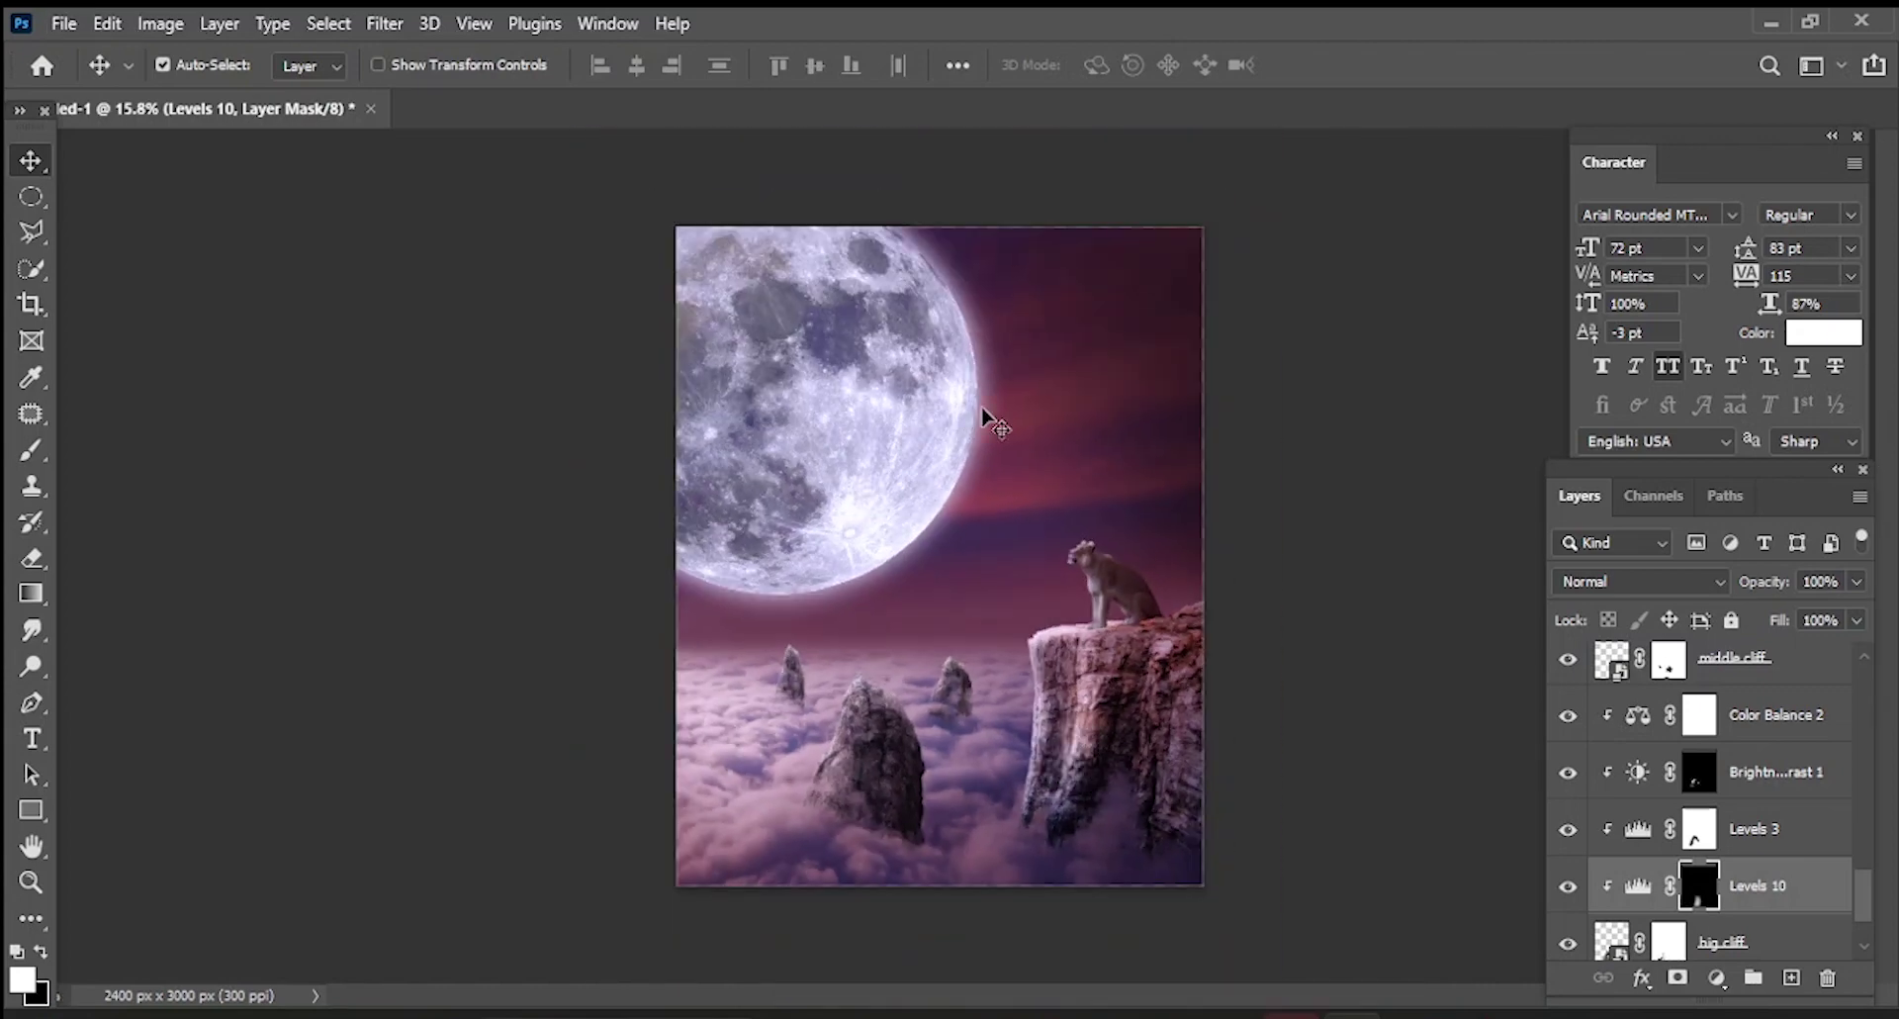
scroll(1692, 789, "down", 2)
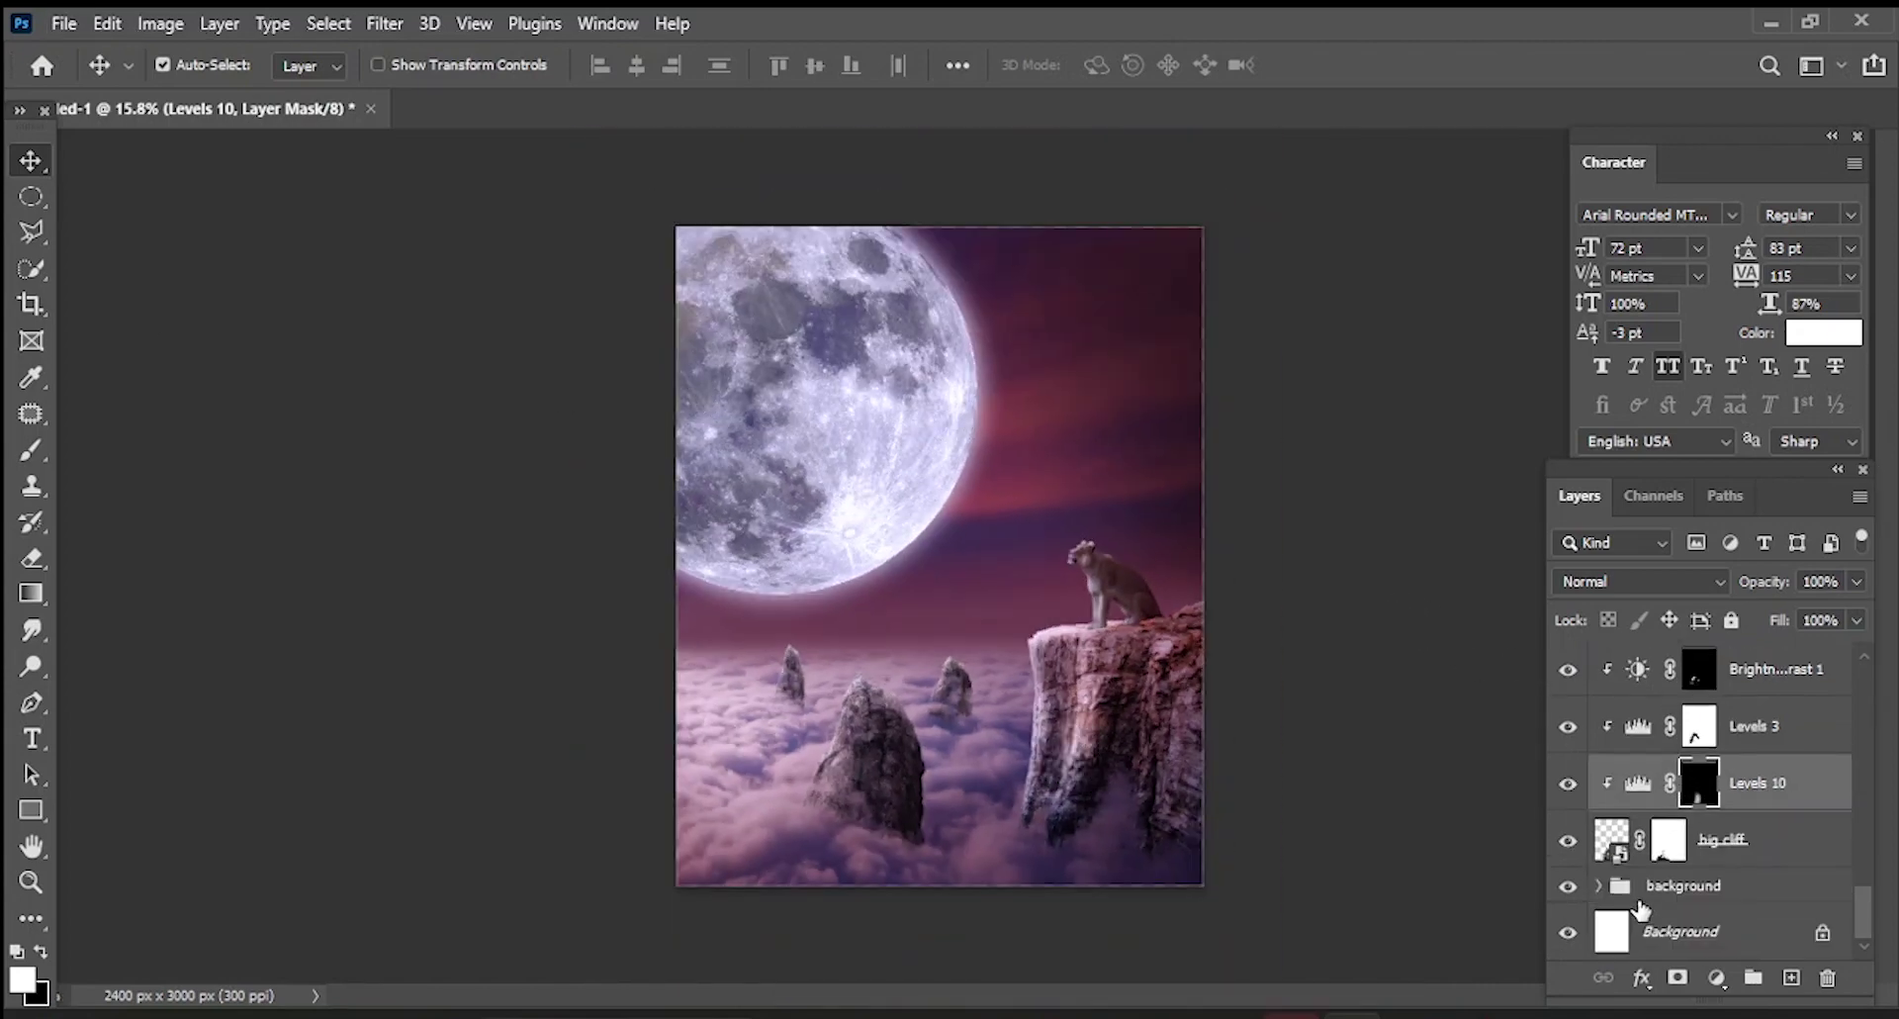
scroll(1641, 908, "up", 2)
scroll(1641, 908, "up", 2)
scroll(1641, 908, "up", 2)
scroll(1641, 905, "up", 2)
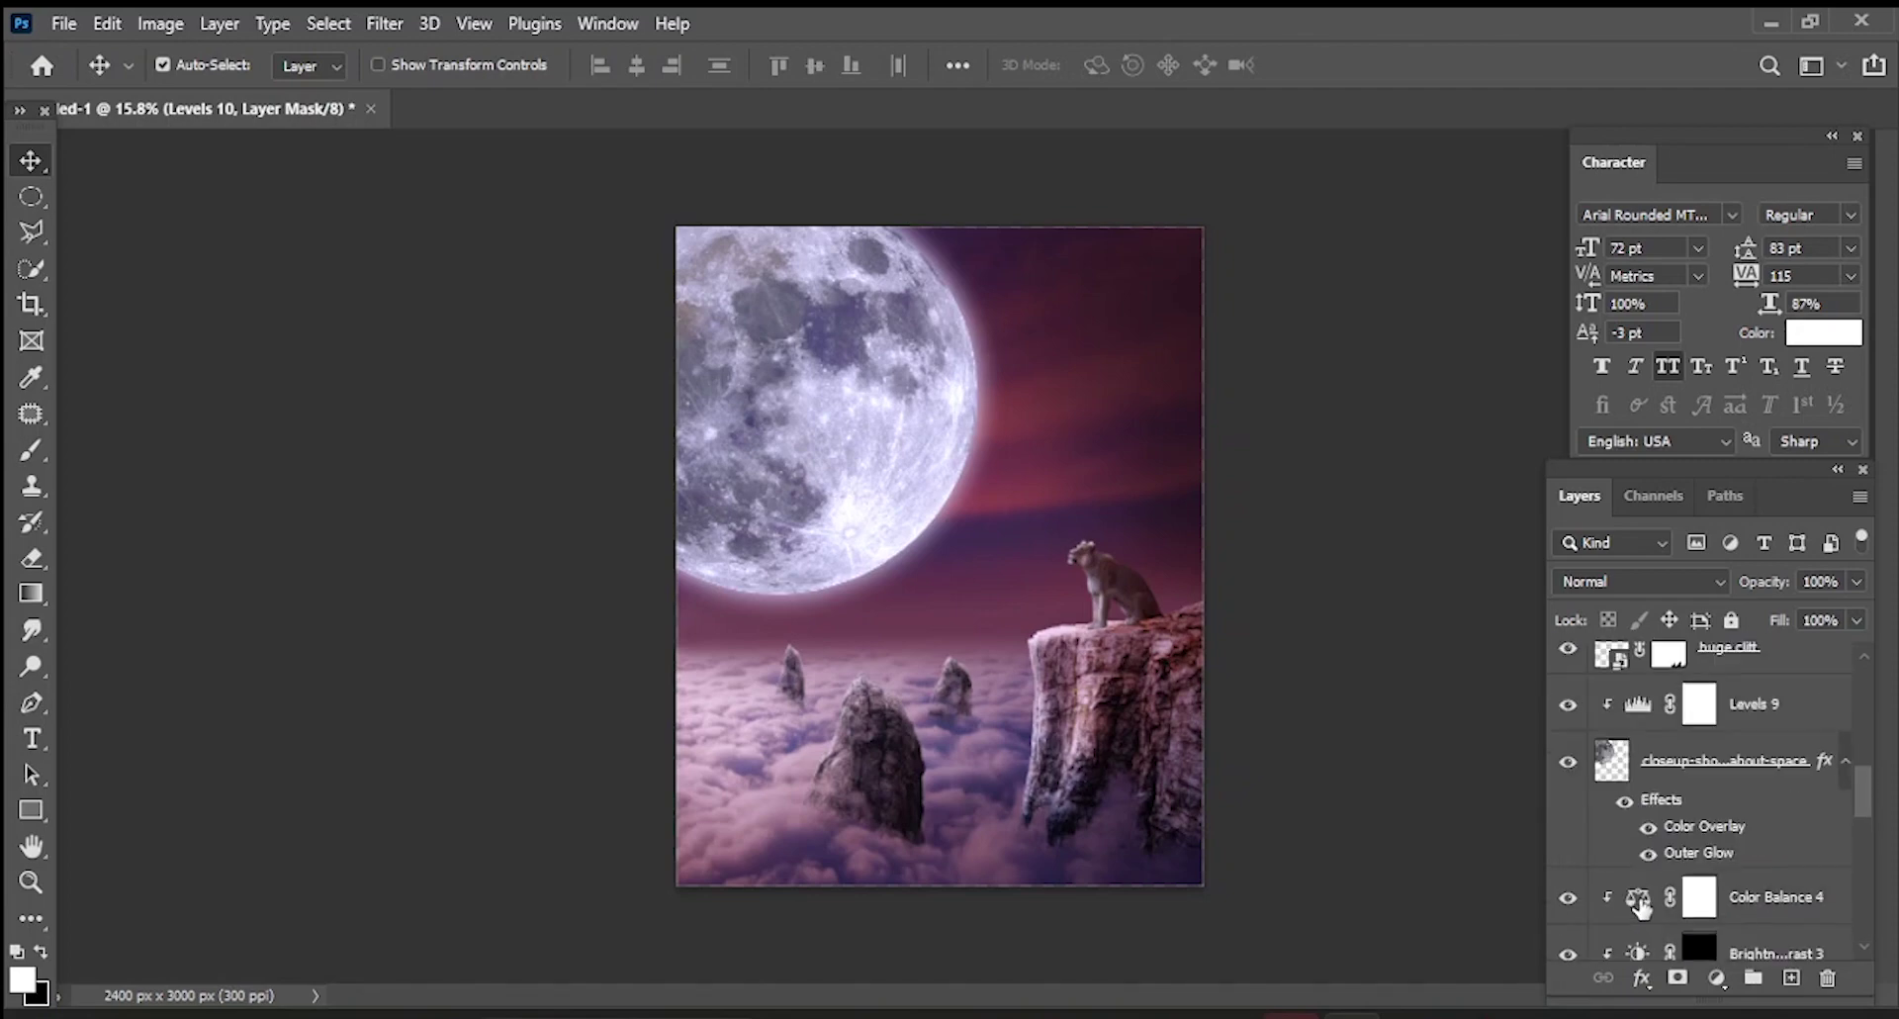
double_click(1694, 762)
type("moon")
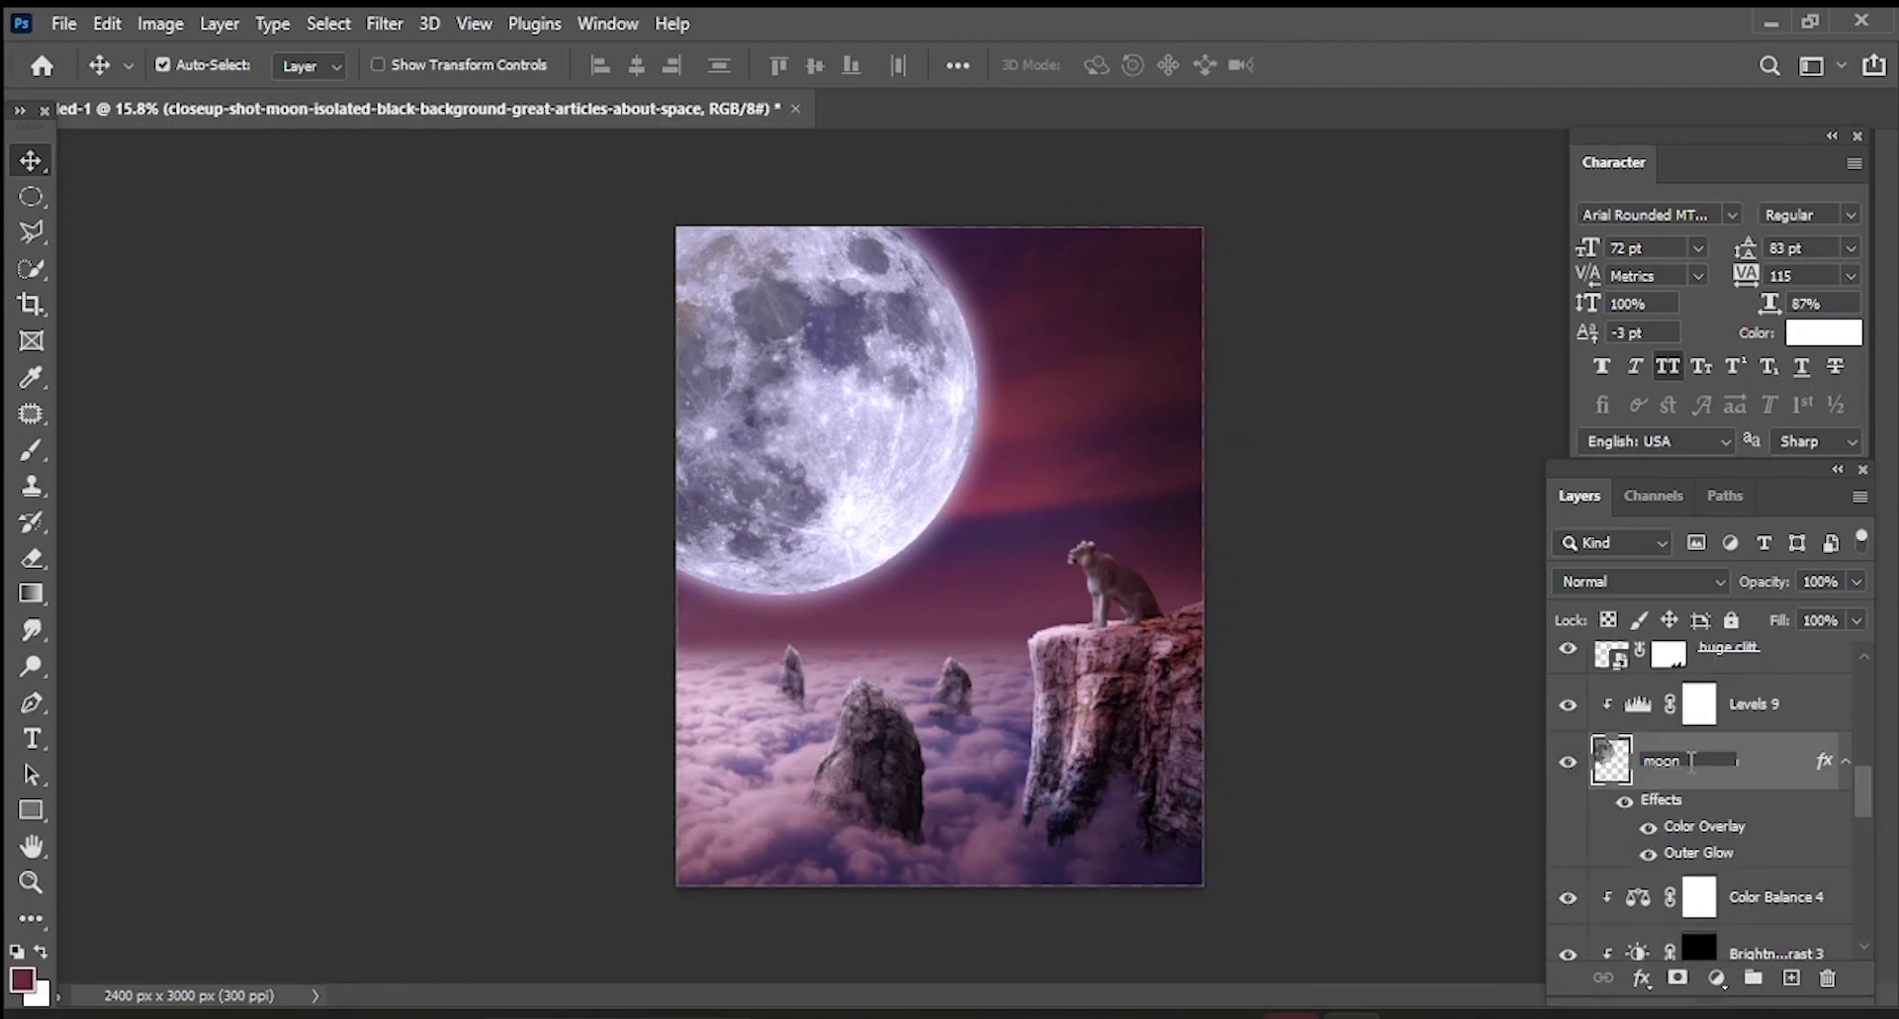
key("Return")
- Nudge the moon slightly to the left with Free Transform and commit it
key("ctrl+t")
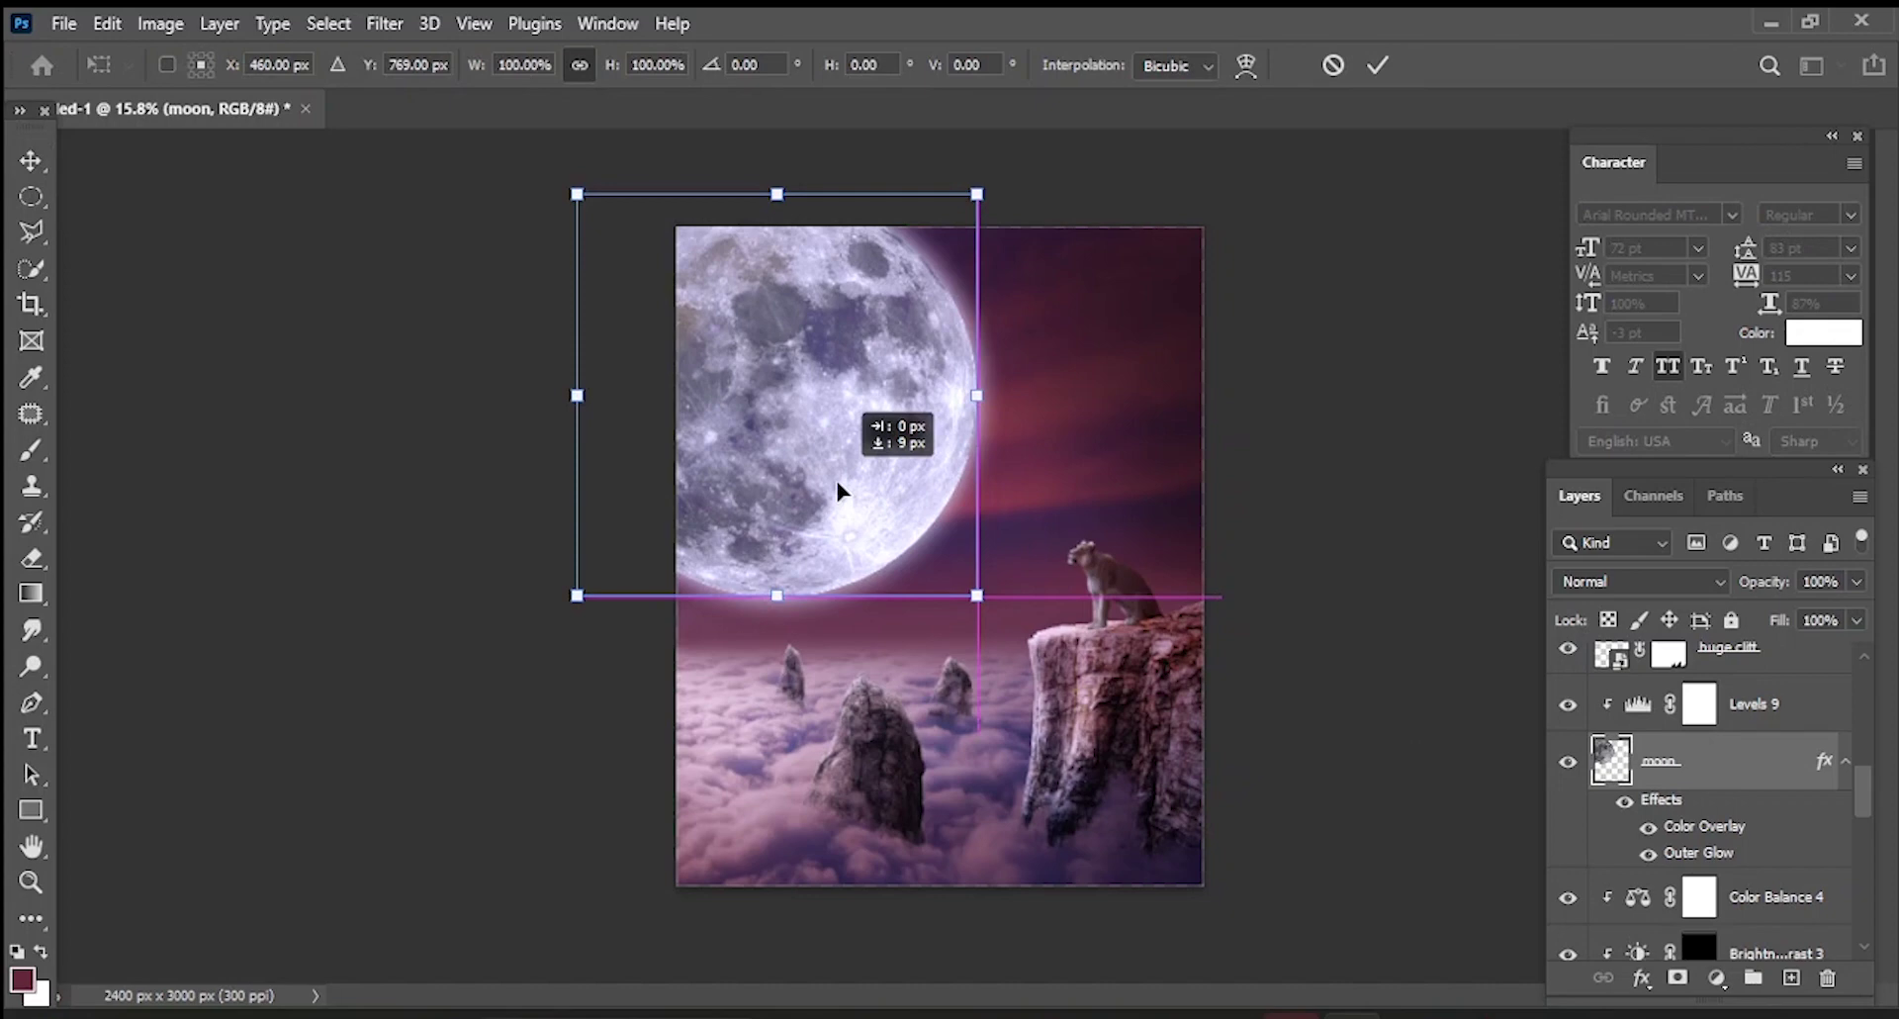
left_click_drag(840, 496, 810, 497)
left_click(1379, 65)
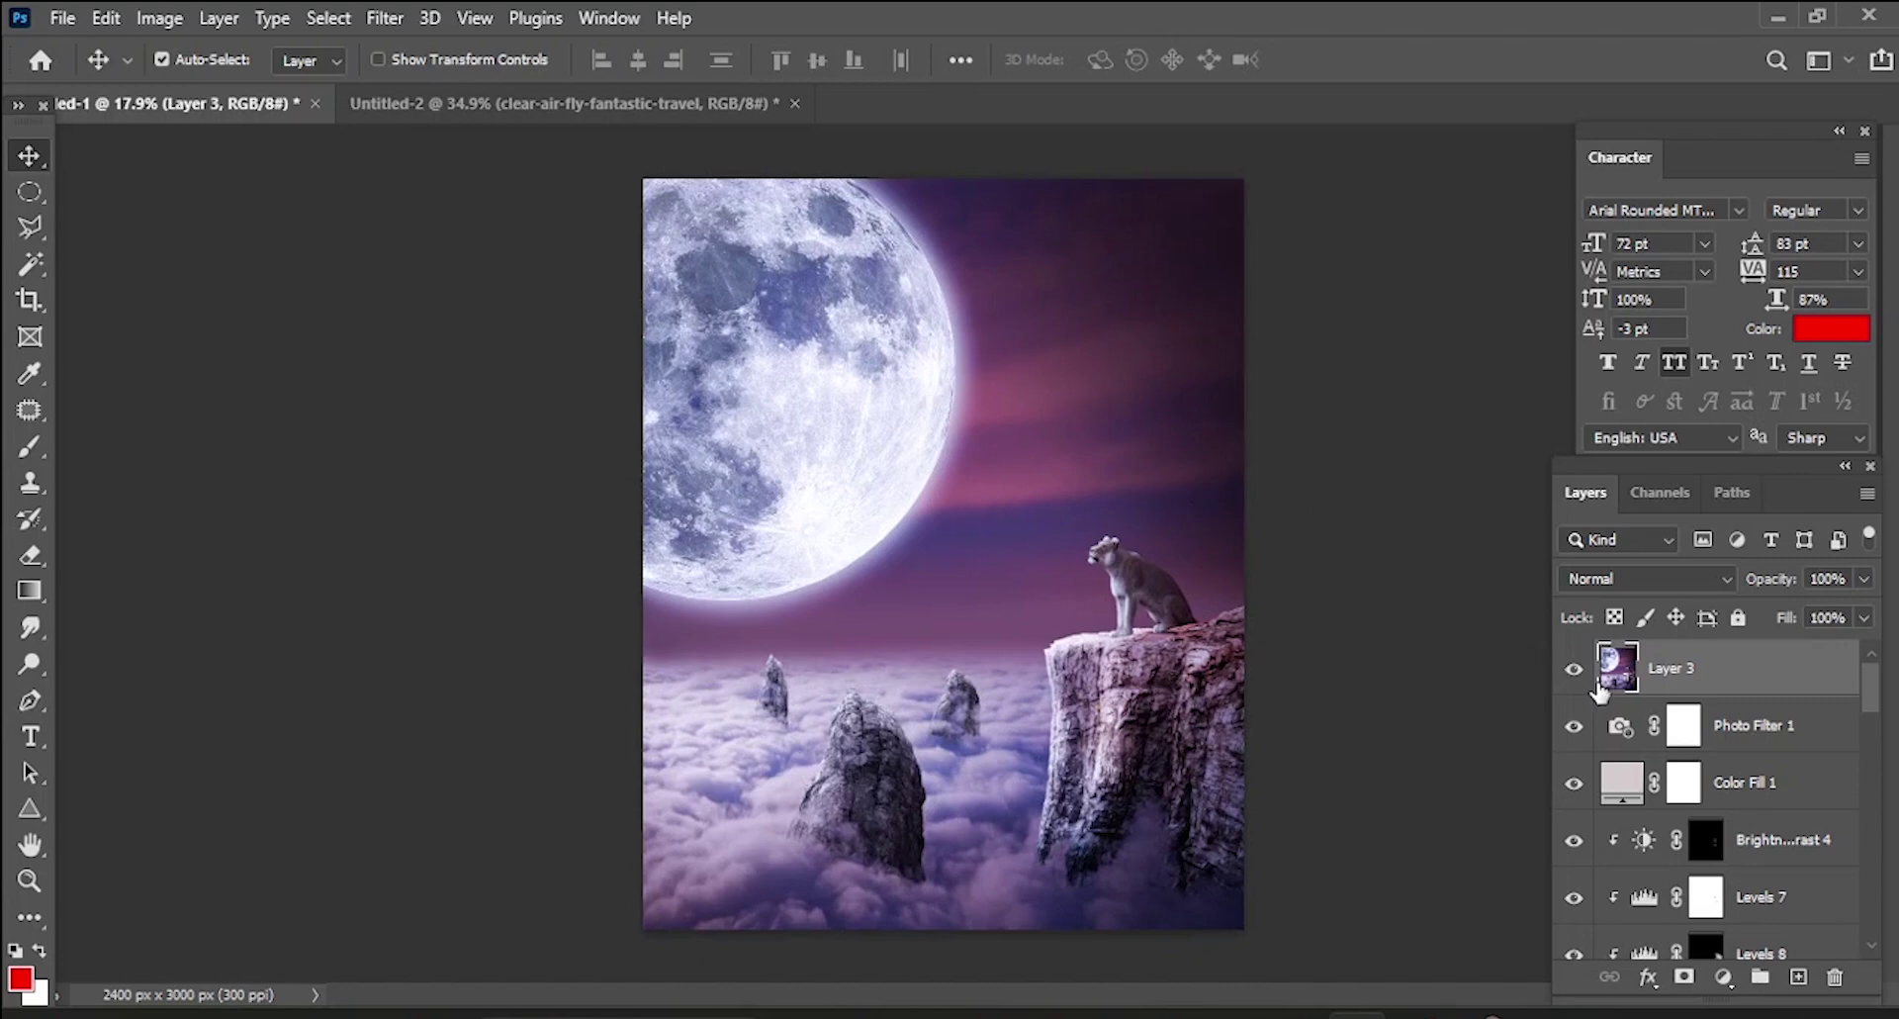
- Hide Layer 3 to compare the image, then select Color Fill 1 and browse the layer stack
left_click(1572, 667)
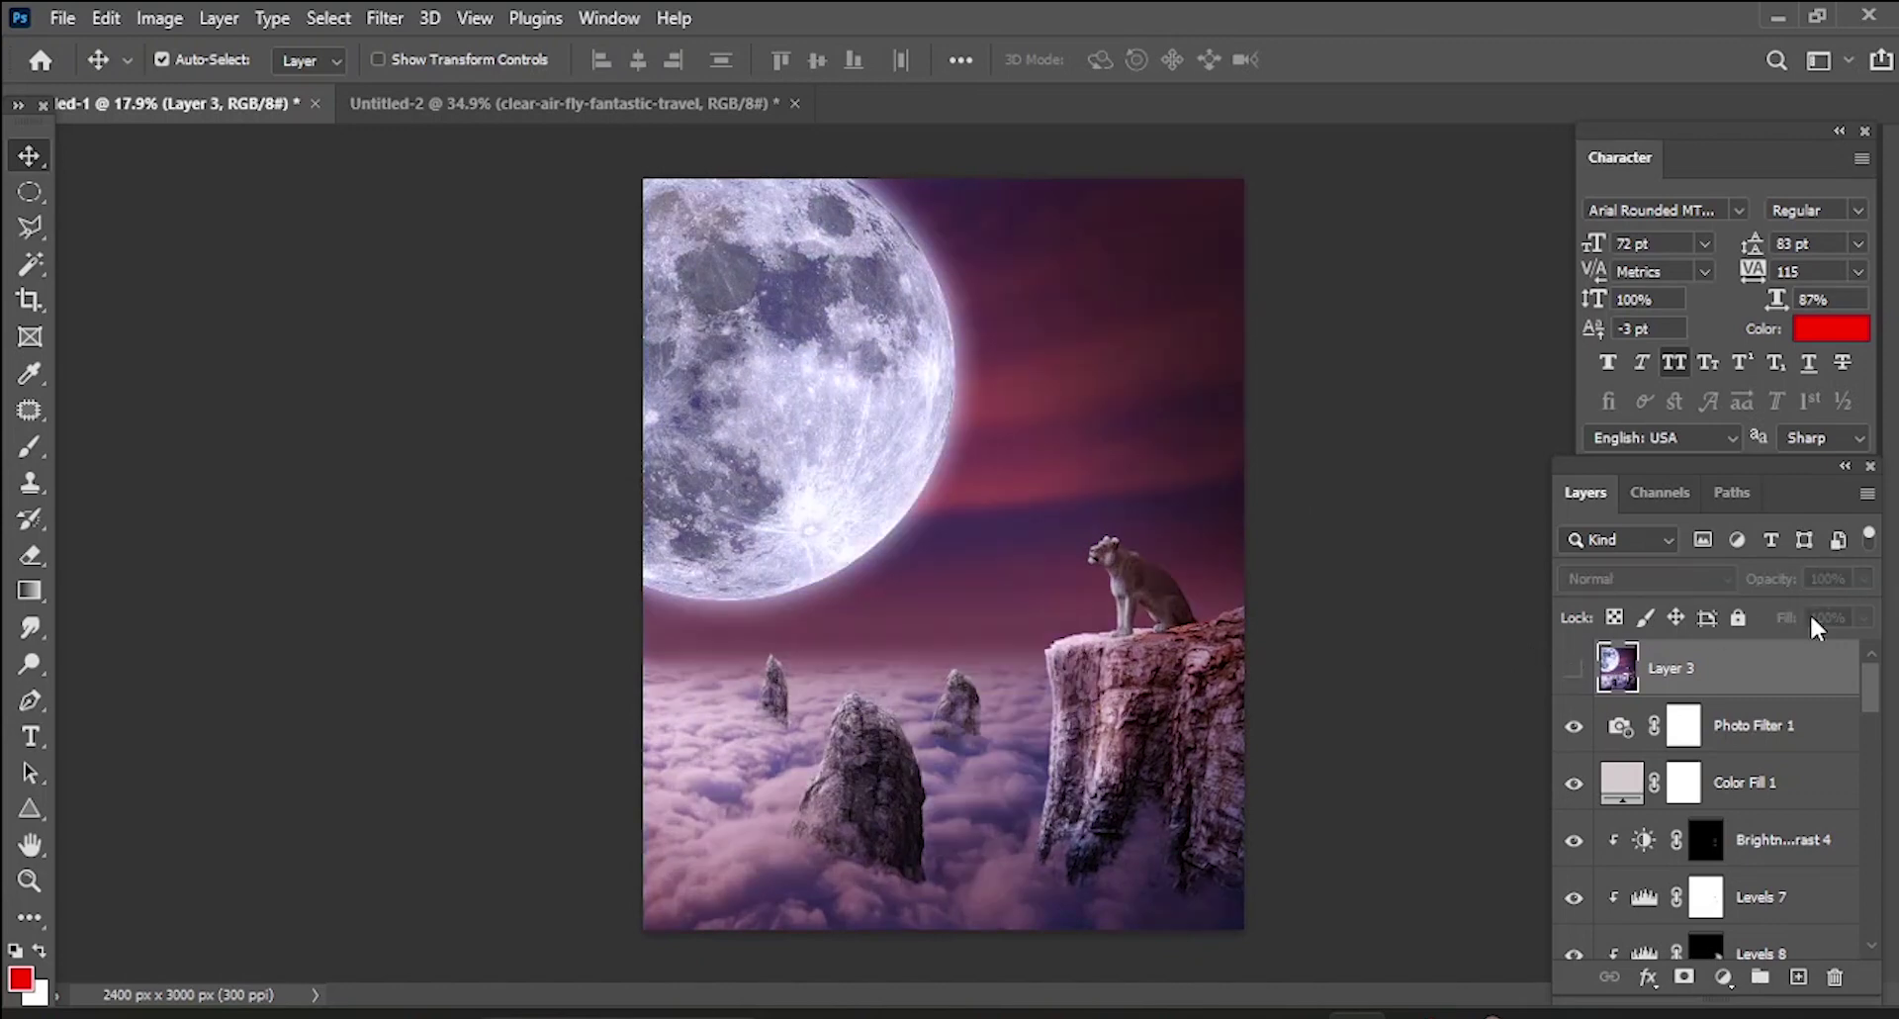
left_click(1650, 802)
scroll(1650, 801, "down", 3)
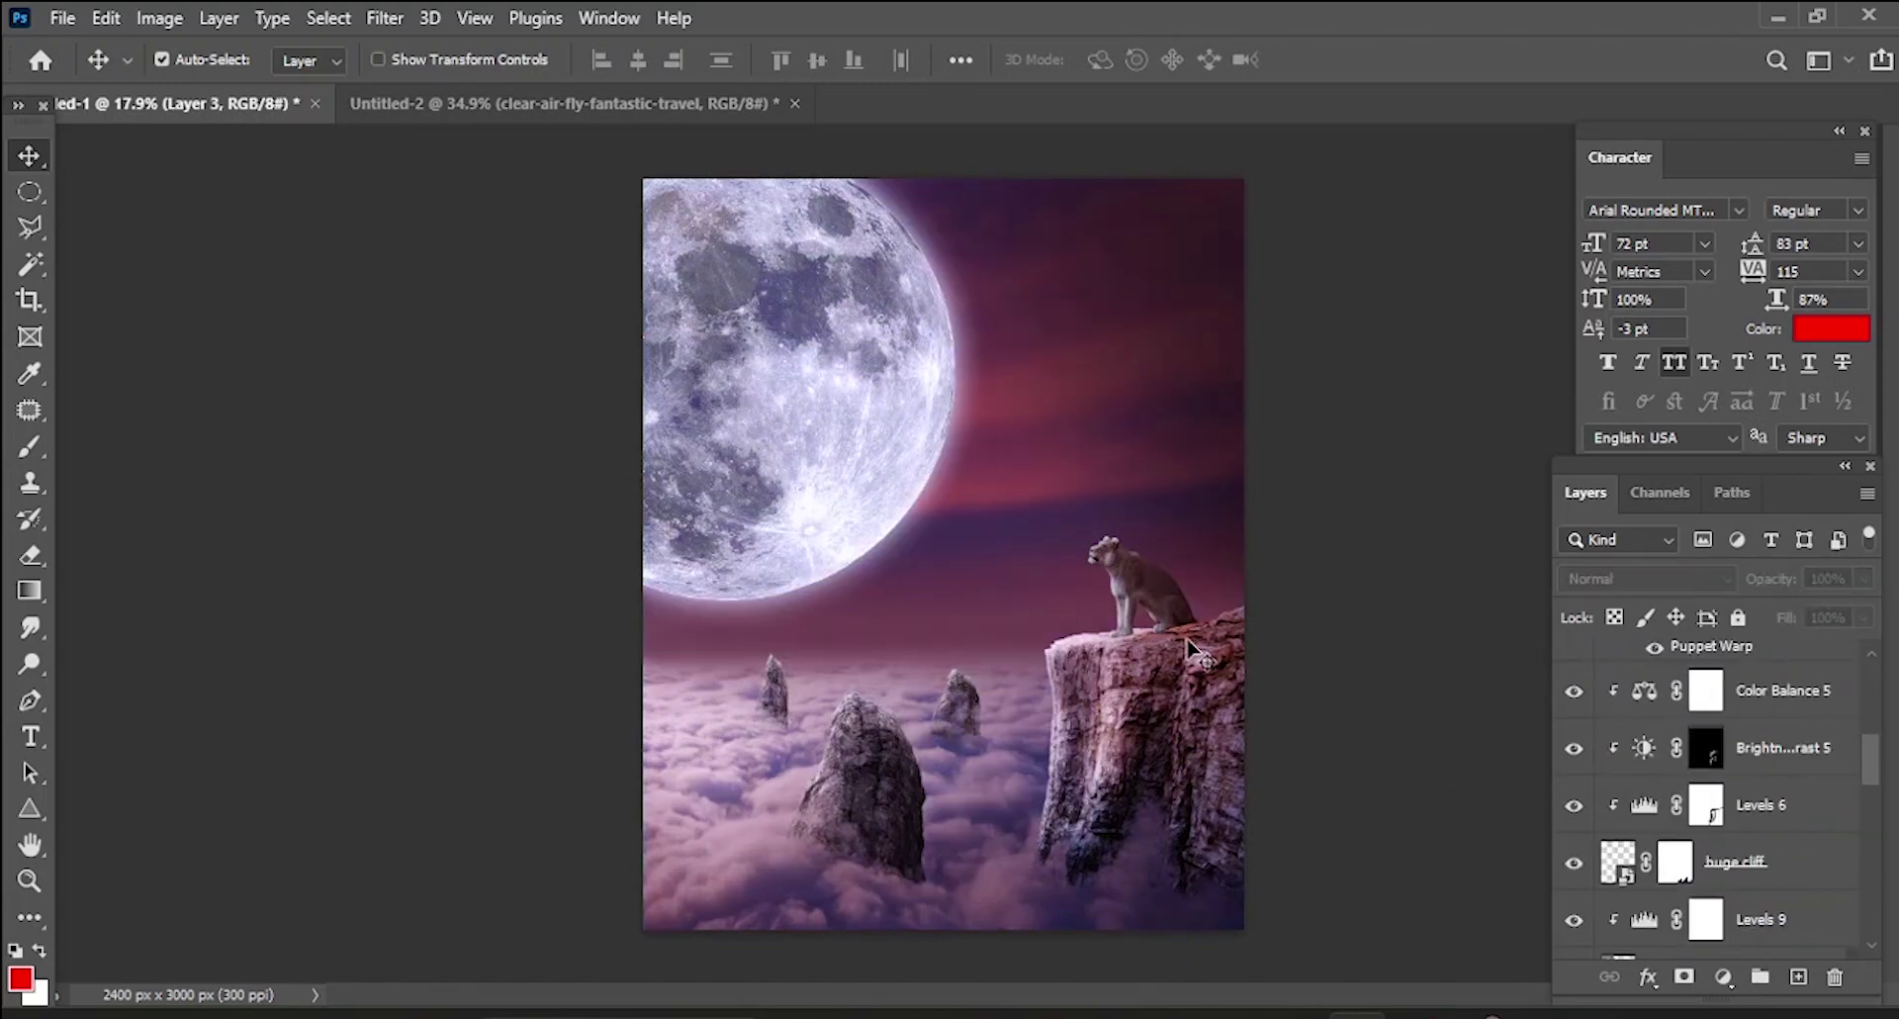
scroll(1650, 801, "up", 3)
scroll(1670, 799, "down", 3)
scroll(1670, 800, "down", 3)
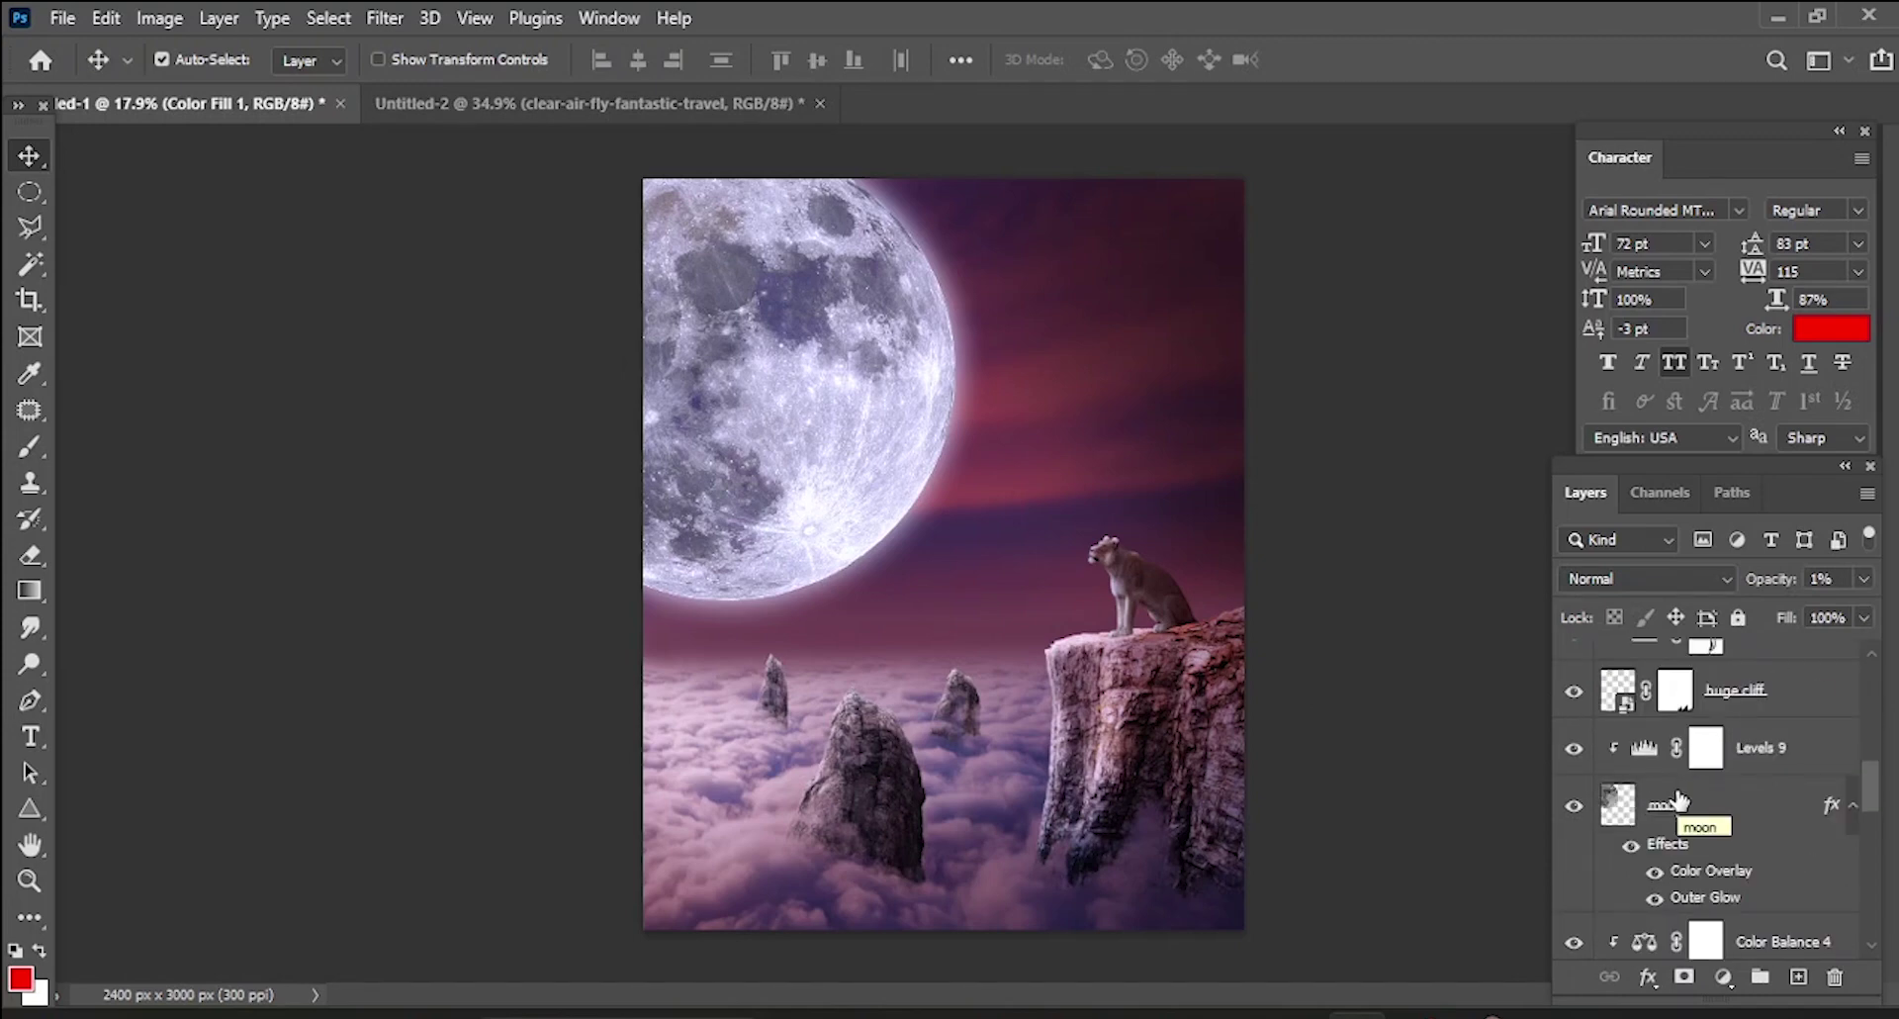
scroll(1679, 799, "down", 2)
scroll(1678, 800, "down", 2)
scroll(1679, 799, "down", 2)
scroll(1678, 799, "down", 2)
scroll(1679, 798, "up", 1)
scroll(1682, 797, "down", 2)
scroll(1686, 798, "down", 2)
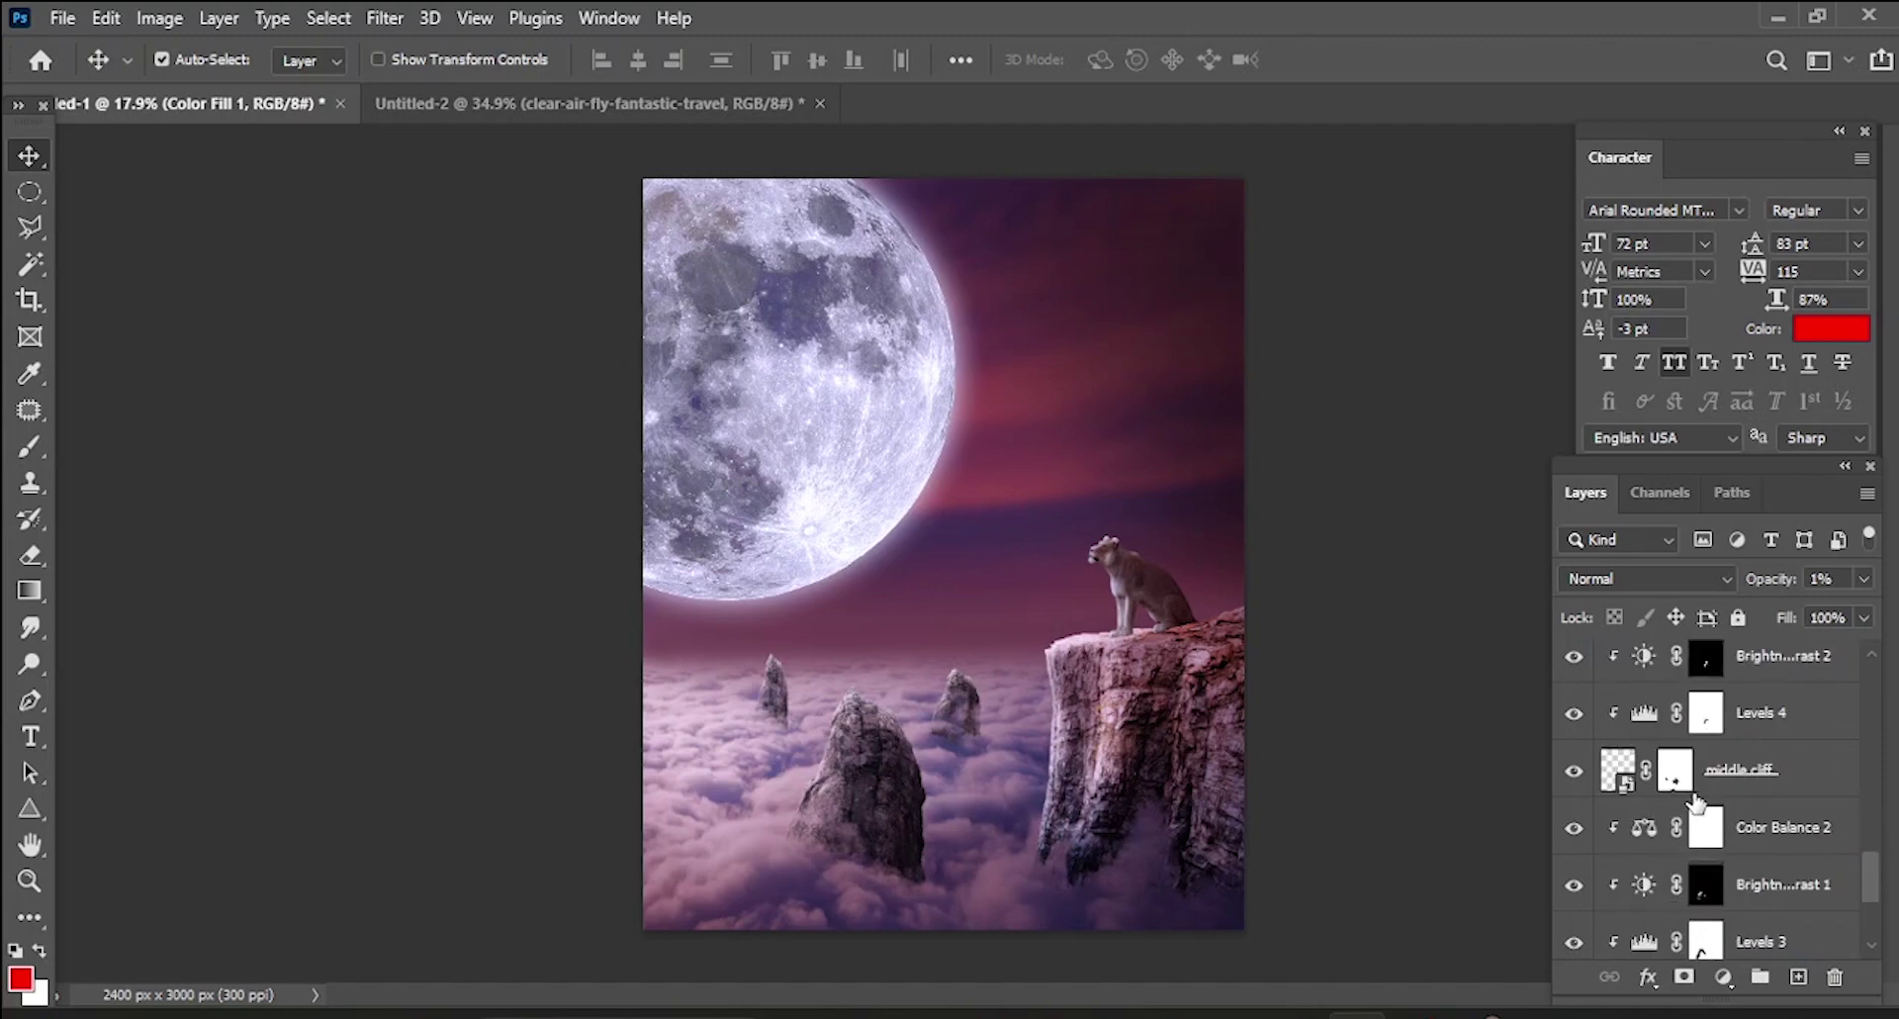
scroll(1694, 800, "down", 2)
scroll(1698, 801, "down", 1)
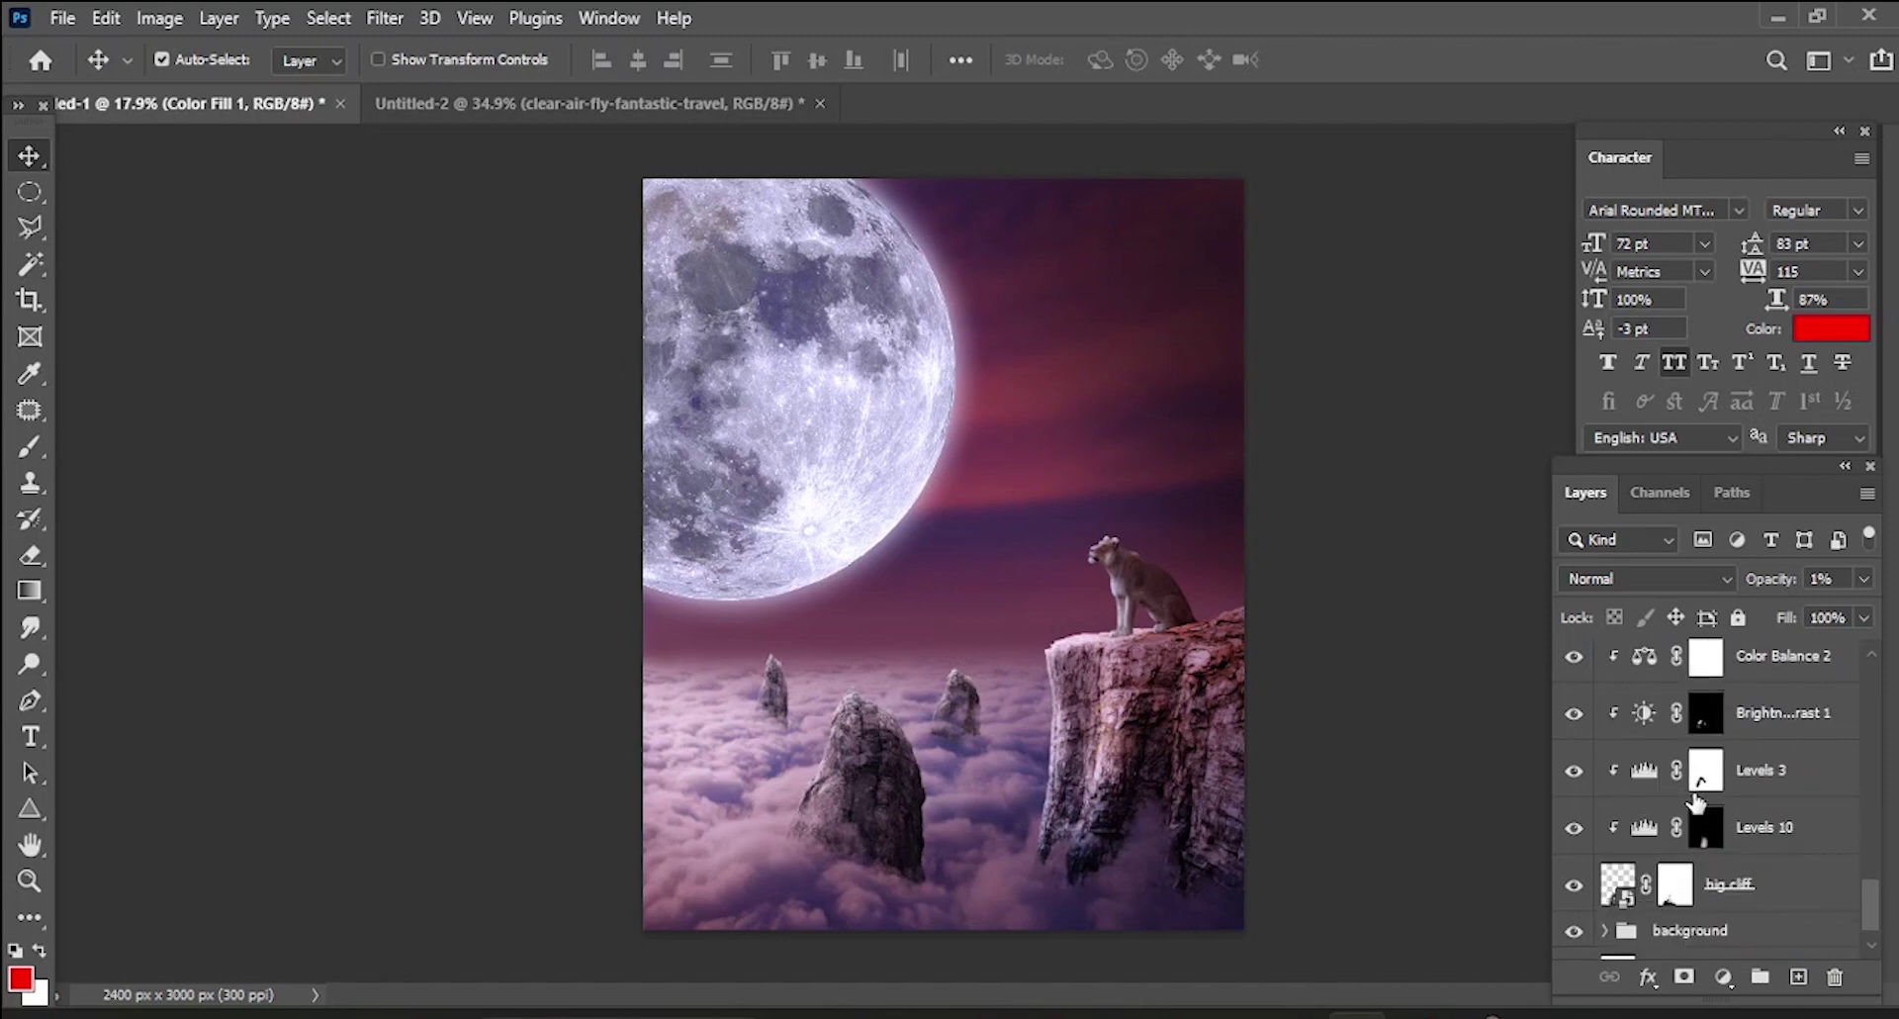
scroll(1697, 801, "down", 1)
scroll(1697, 802, "up", 3)
scroll(1697, 801, "up", 2)
scroll(1697, 801, "up", 1)
scroll(1698, 801, "up", 1)
scroll(1697, 801, "up", 2)
scroll(1697, 801, "up", 1)
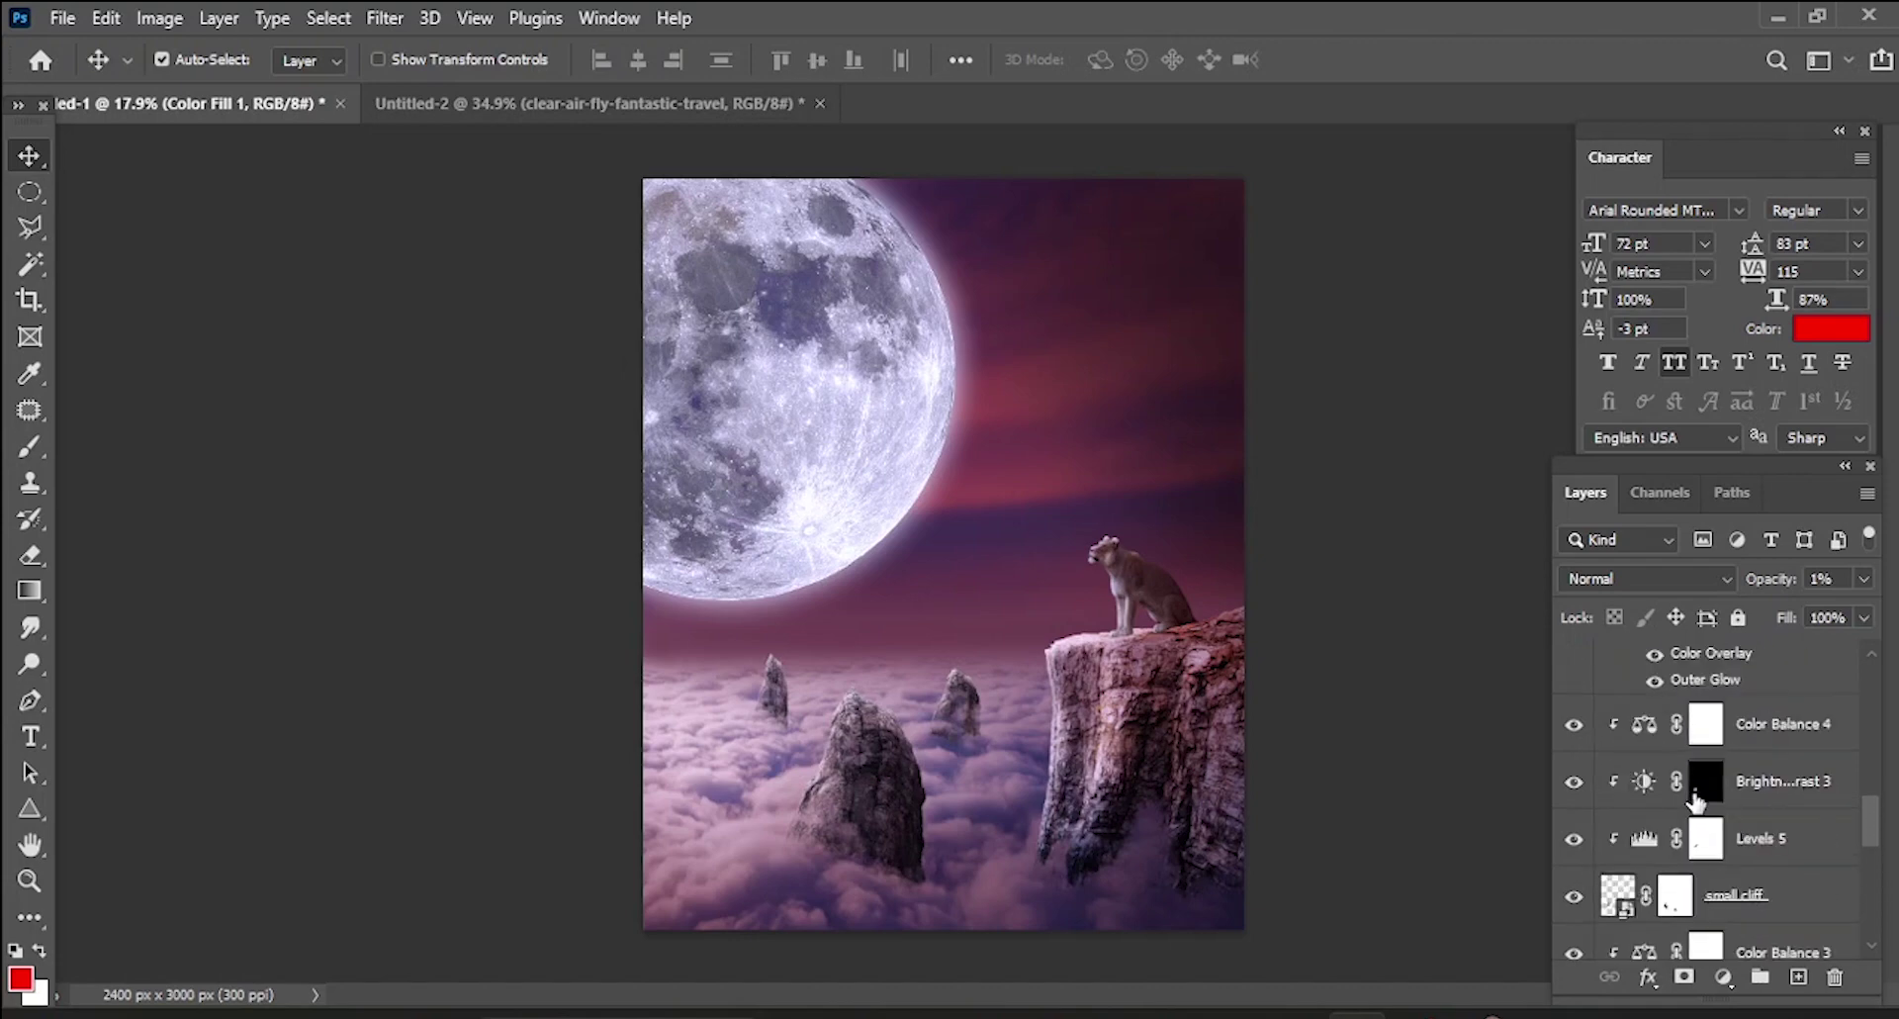
scroll(1697, 801, "up", 1)
scroll(1697, 801, "up", 1)
scroll(1697, 802, "up", 1)
scroll(1698, 801, "up", 2)
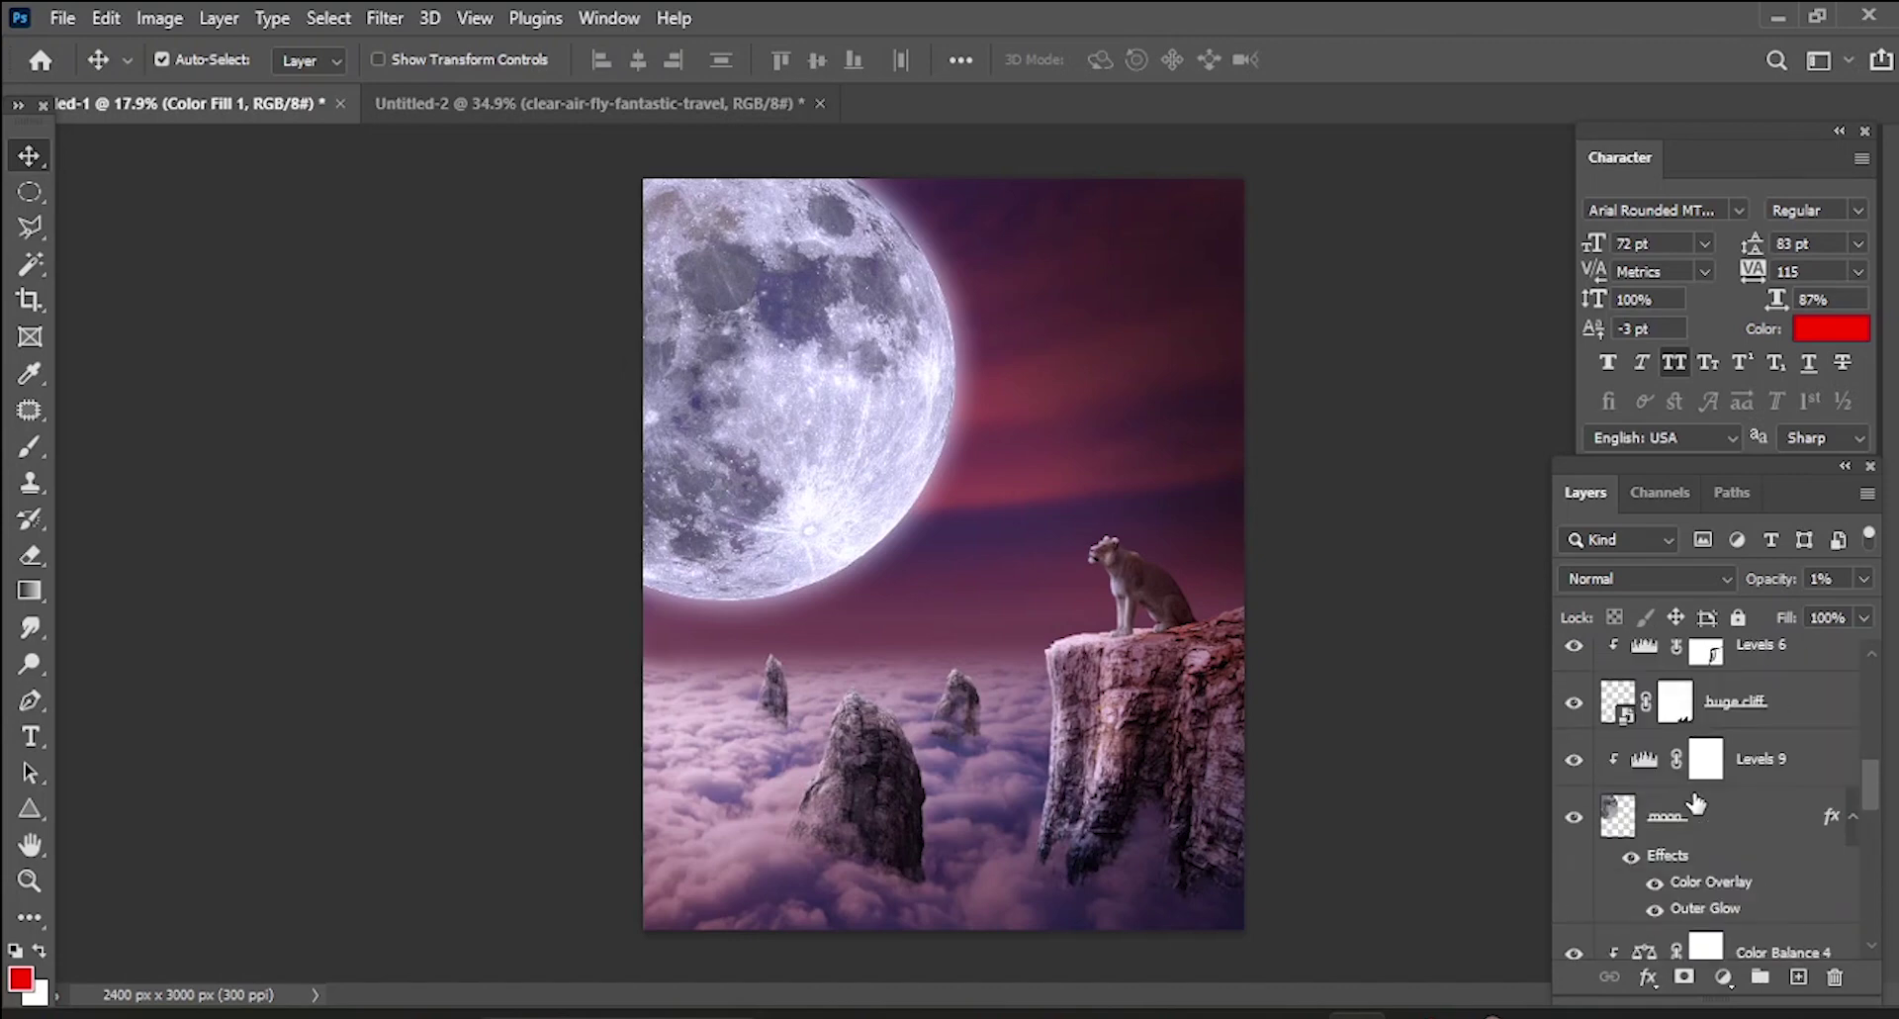
scroll(1697, 801, "up", 1)
scroll(1698, 797, "up", 1)
scroll(1698, 797, "up", 1)
scroll(1697, 796, "up", 1)
scroll(1697, 799, "up", 1)
- Rename the lioness-sits-stone layer to 'lion' and select the layer beneath it
double_click(1684, 795)
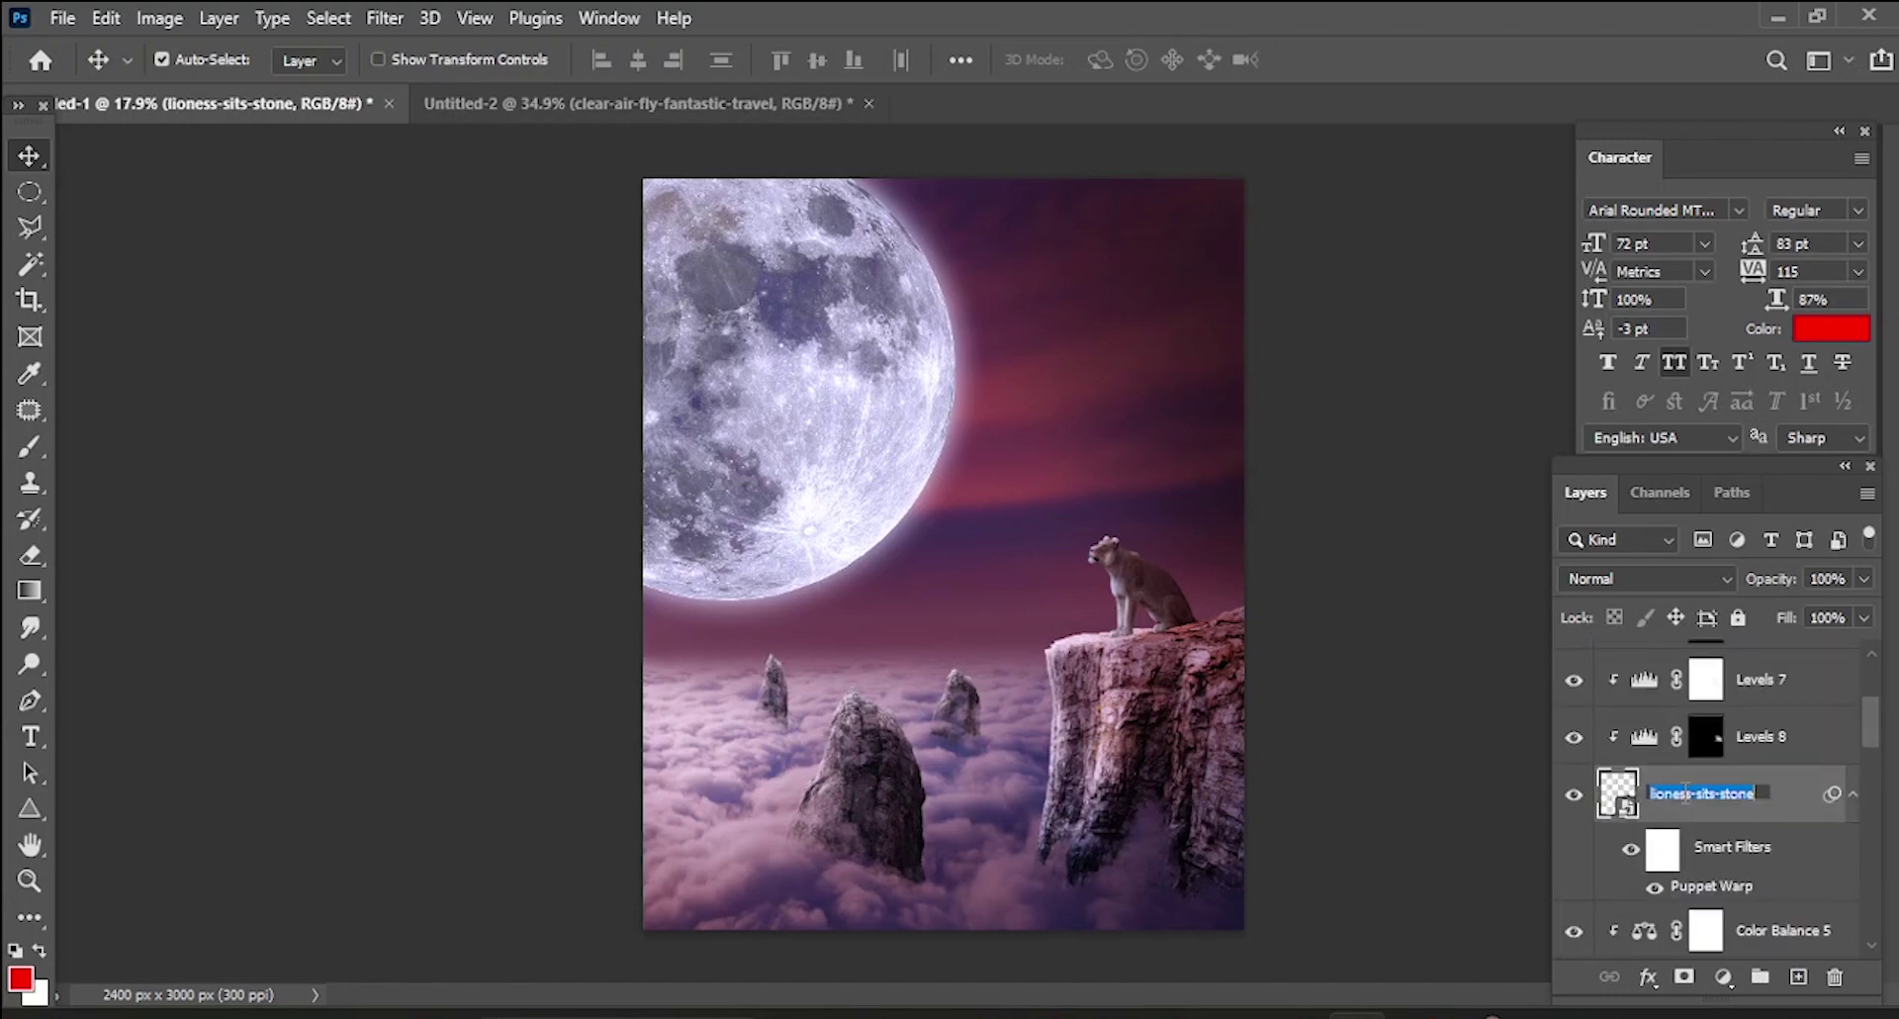
key("BackSpace")
type("lion")
key("Return")
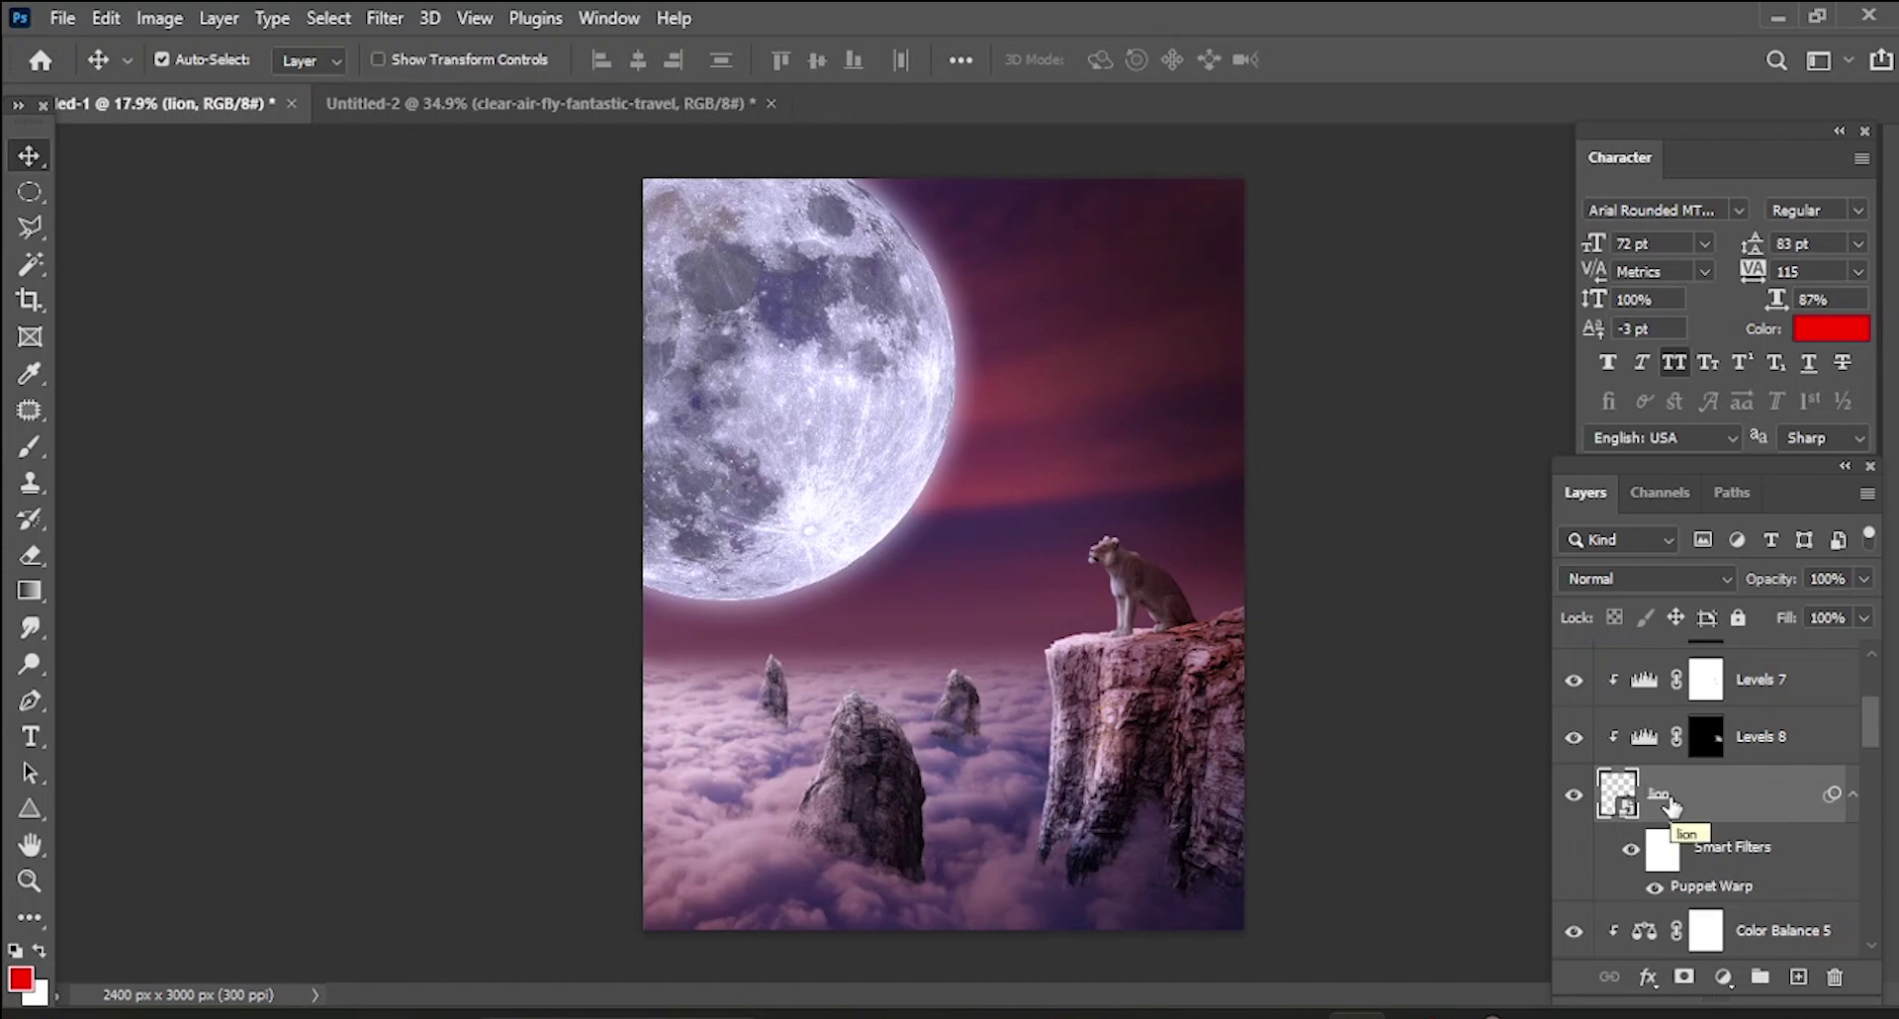
left_click(1699, 951)
- Add a new empty layer below the lion to hold the shadow
left_click(1798, 976)
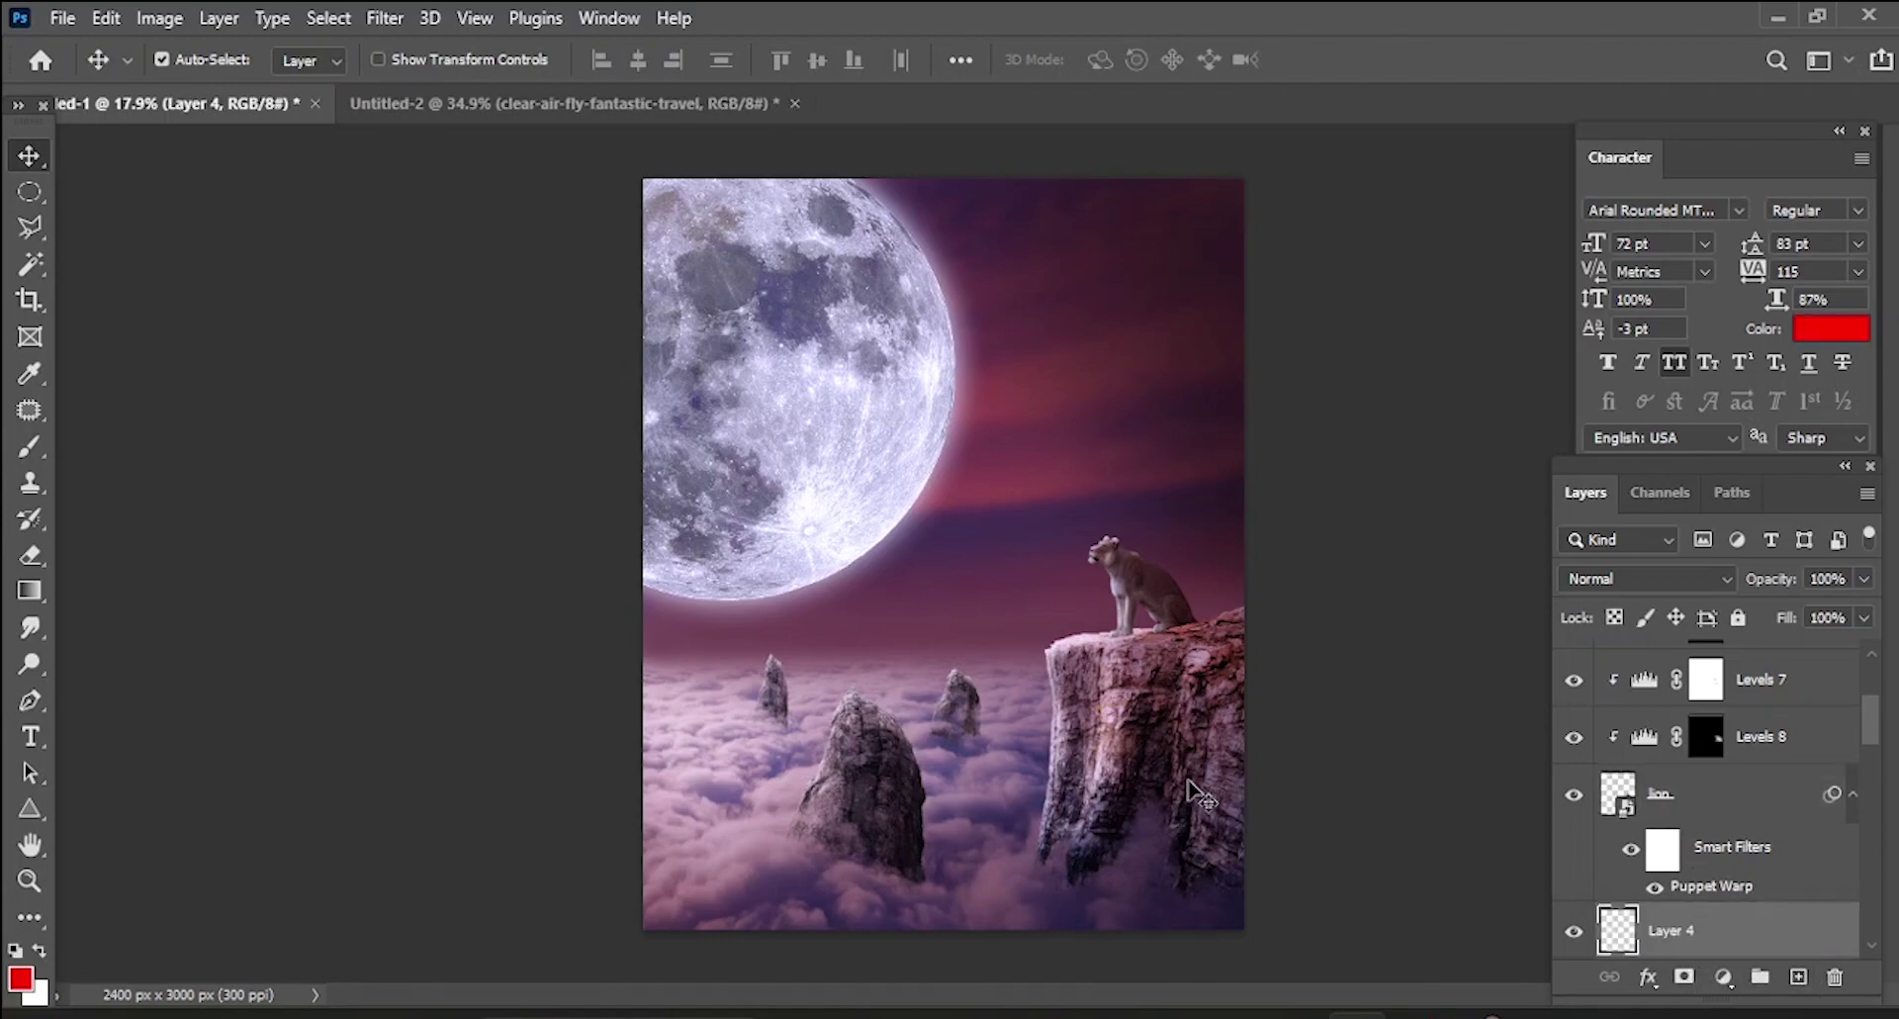
scroll(1172, 645, "up", 2)
scroll(1200, 623, "up", 2)
scroll(1207, 623, "up", 1)
scroll(1237, 721, "up", 2)
scroll(1375, 730, "up", 1)
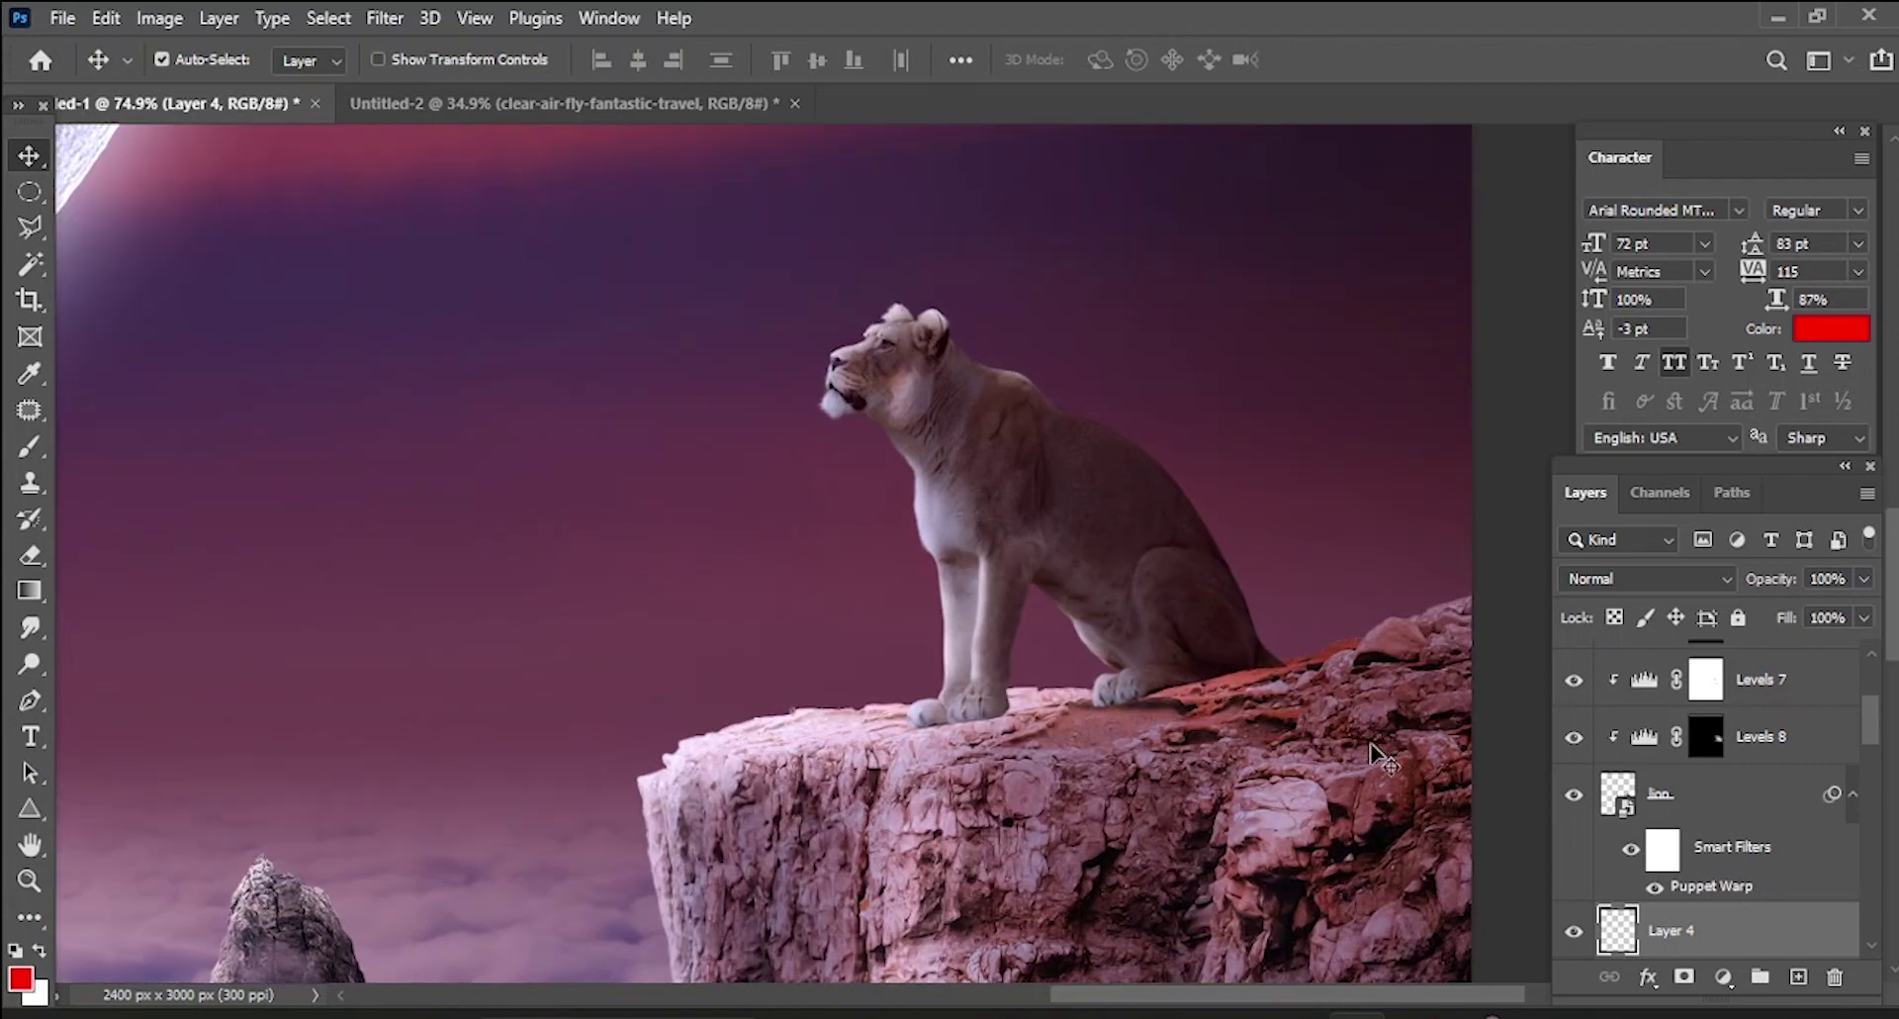
- Set up a soft black brush at 100% opacity, sized down for the paw shadows
left_click(27, 450)
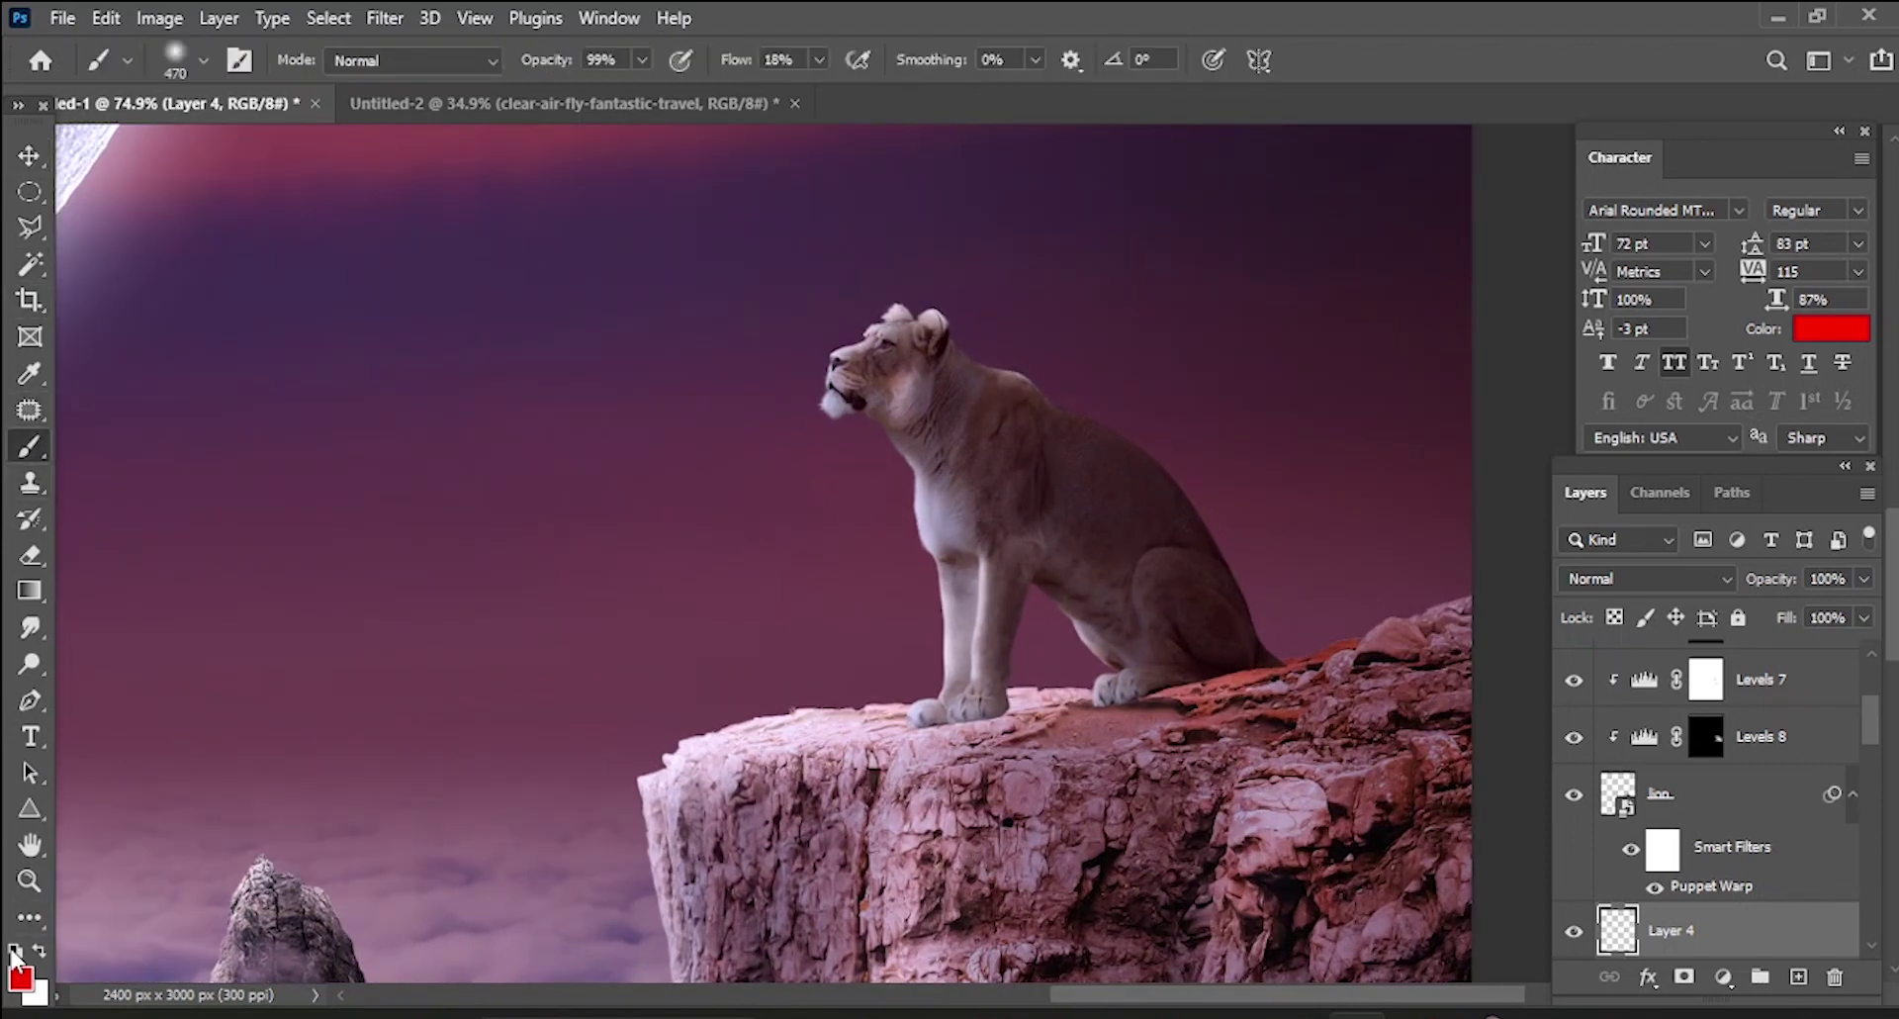
left_click(14, 949)
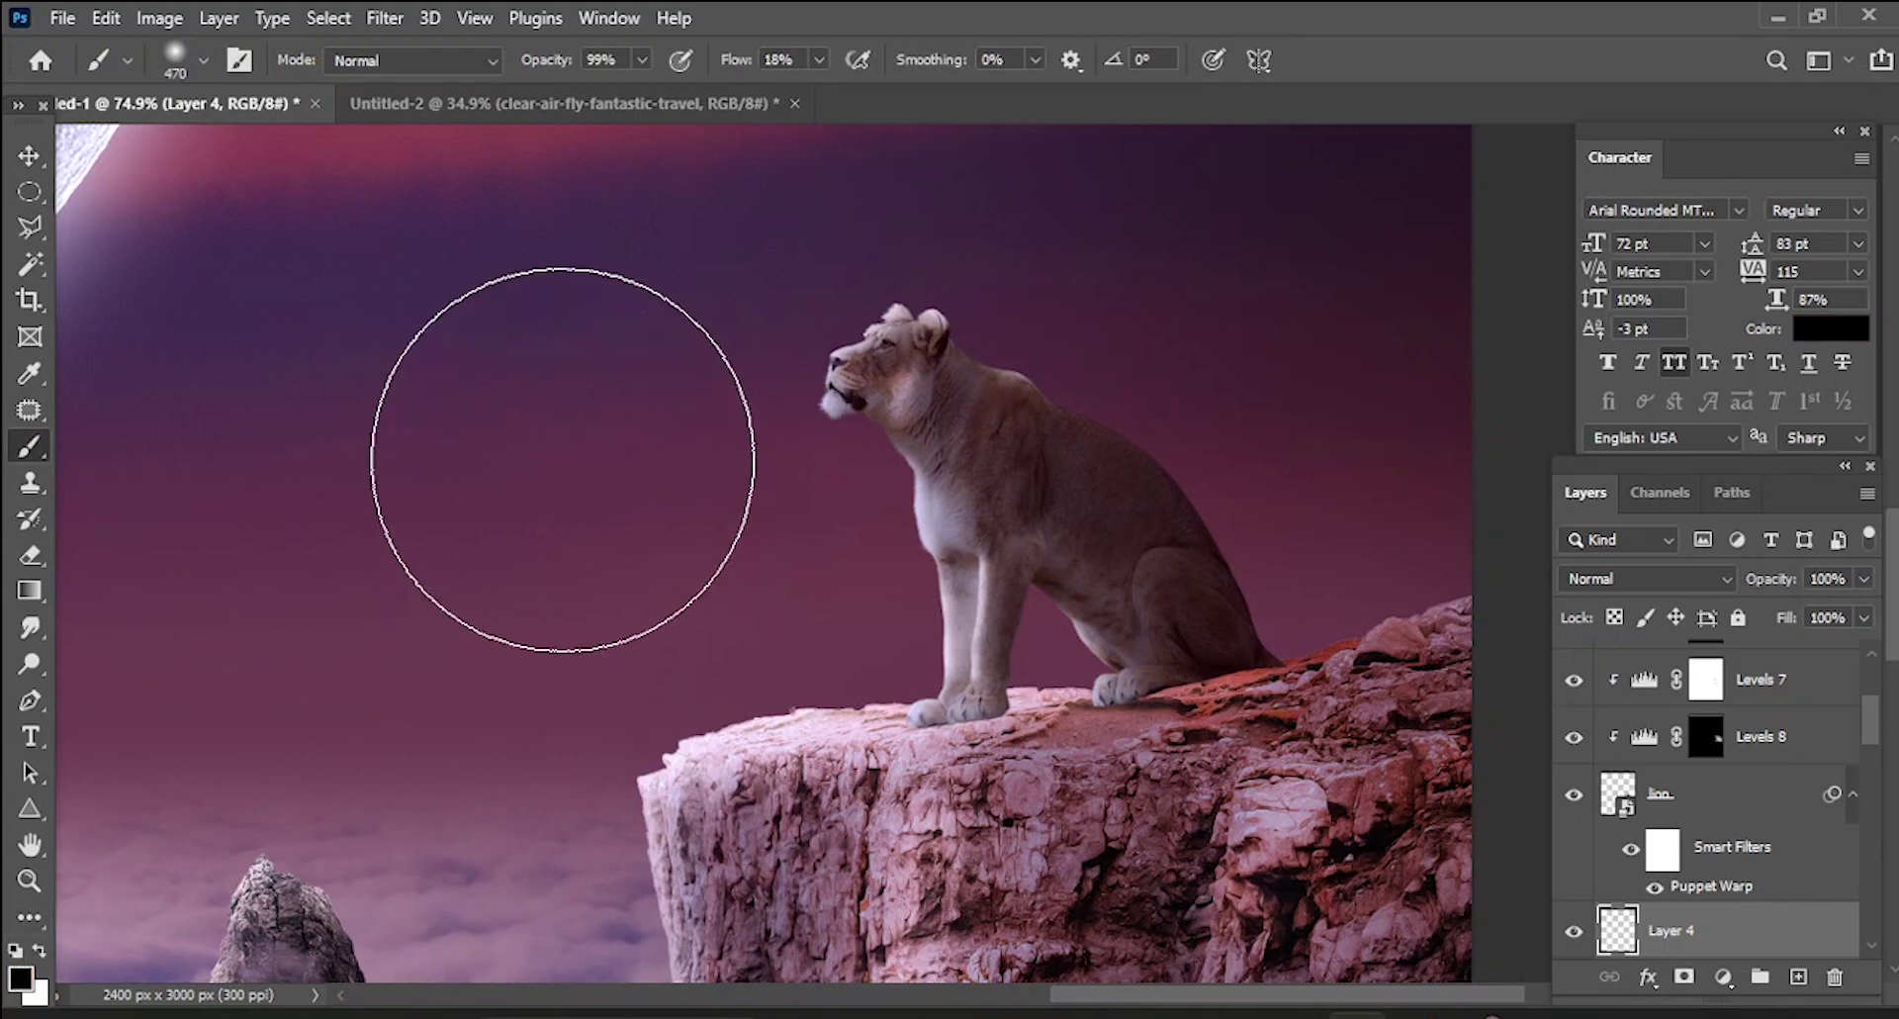
left_click(204, 61)
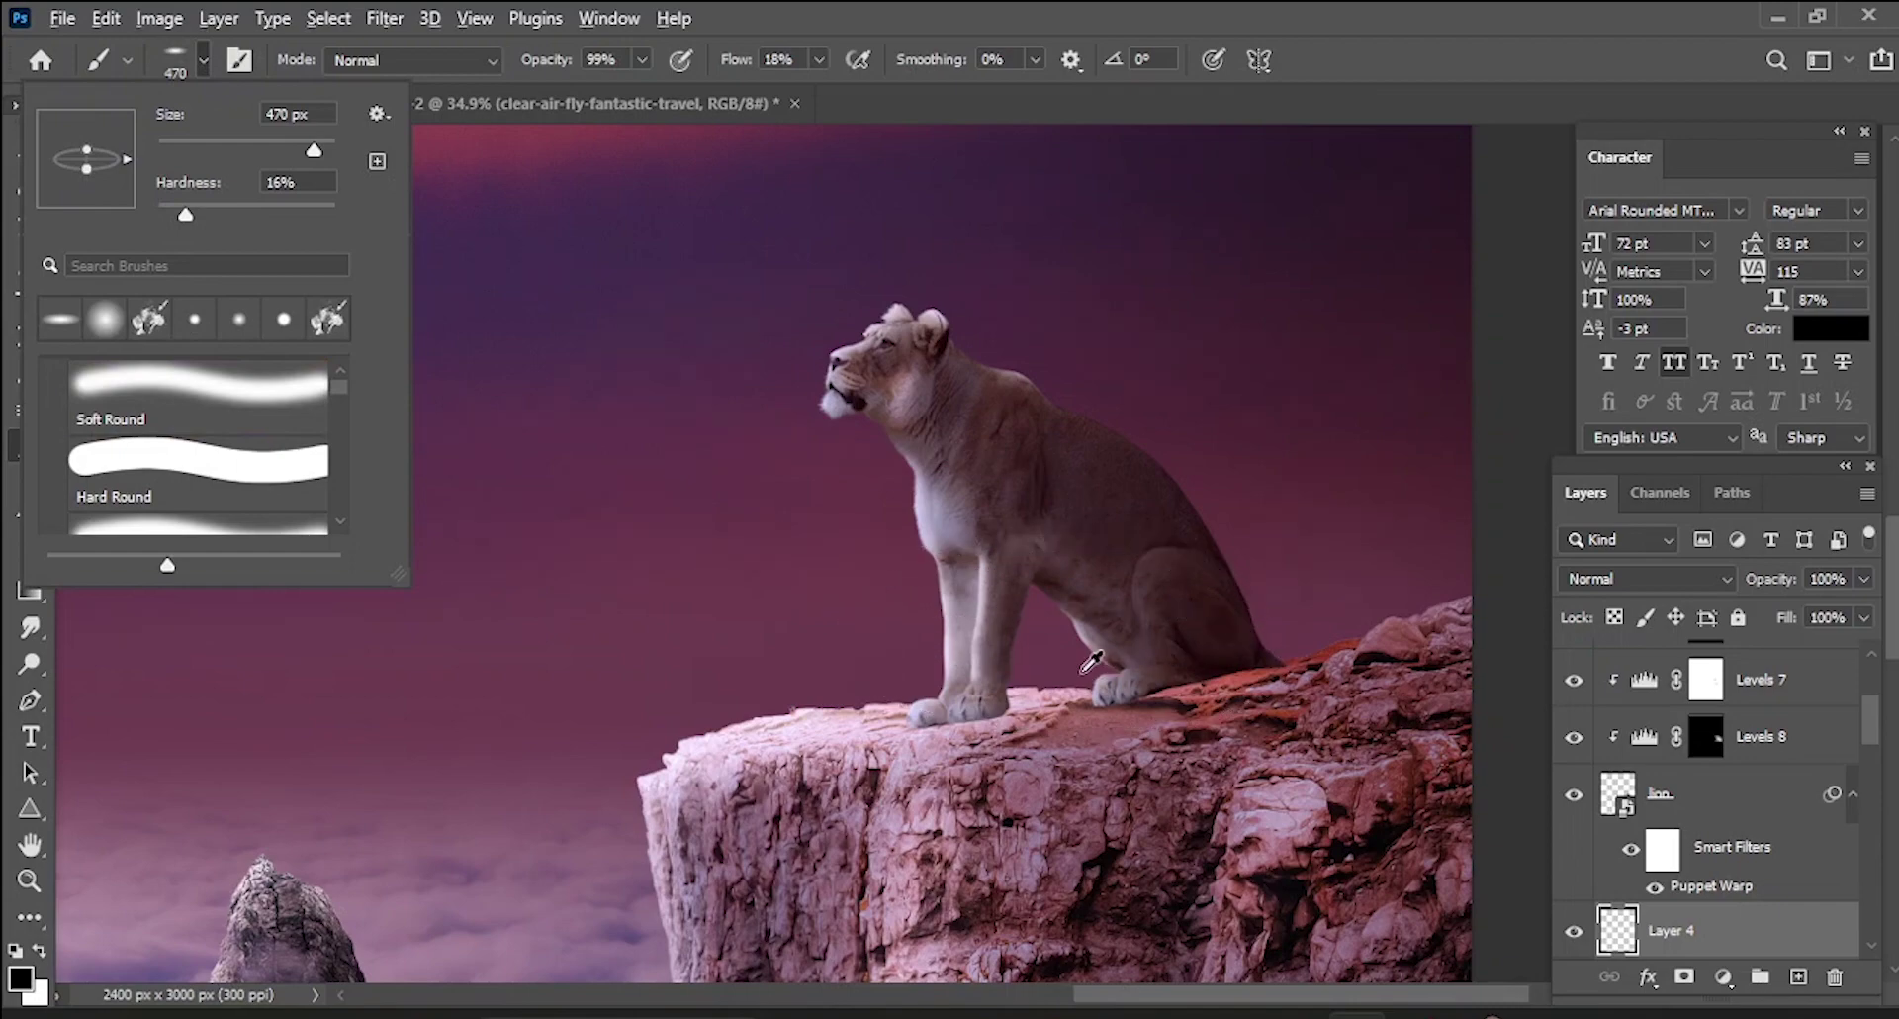
scroll(989, 682, "up", 2)
mouse_move(1147, 685)
left_mouse_down()
mouse_move(906, 668)
mouse_move(895, 648)
left_mouse_up()
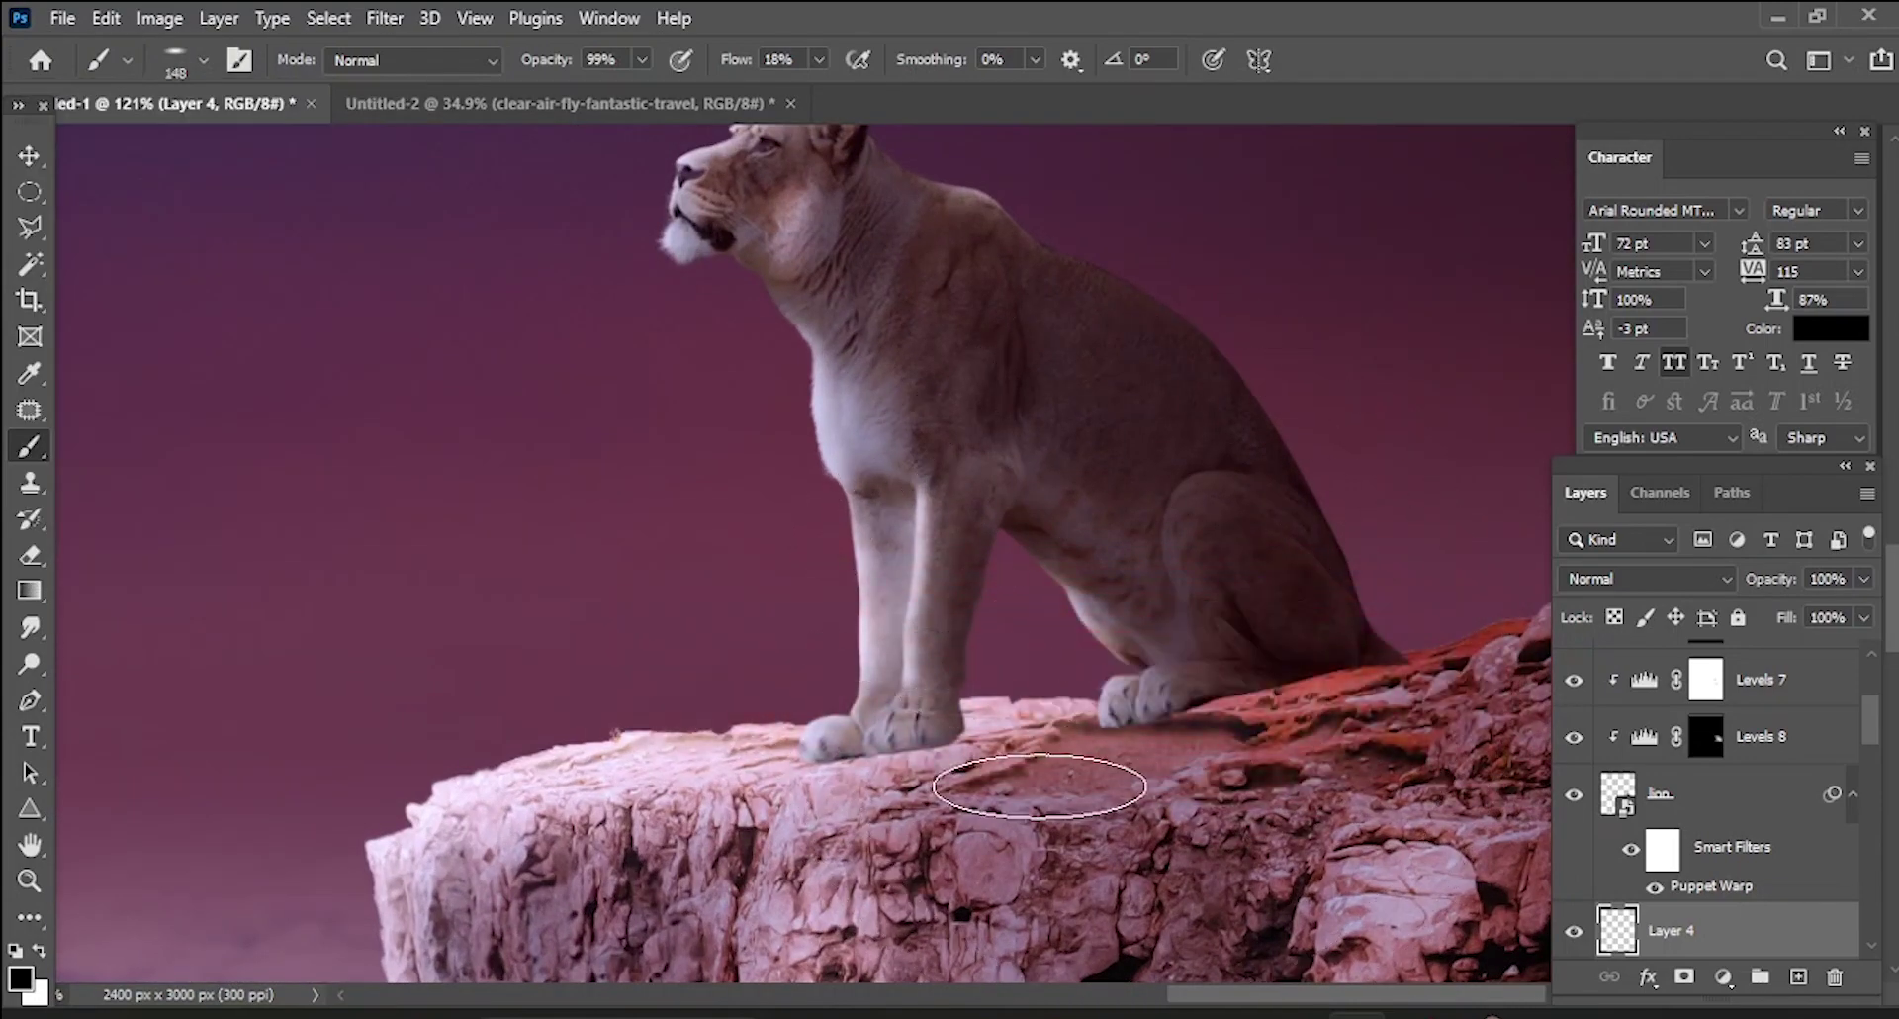
scroll(782, 173, "down", 1)
key("0")
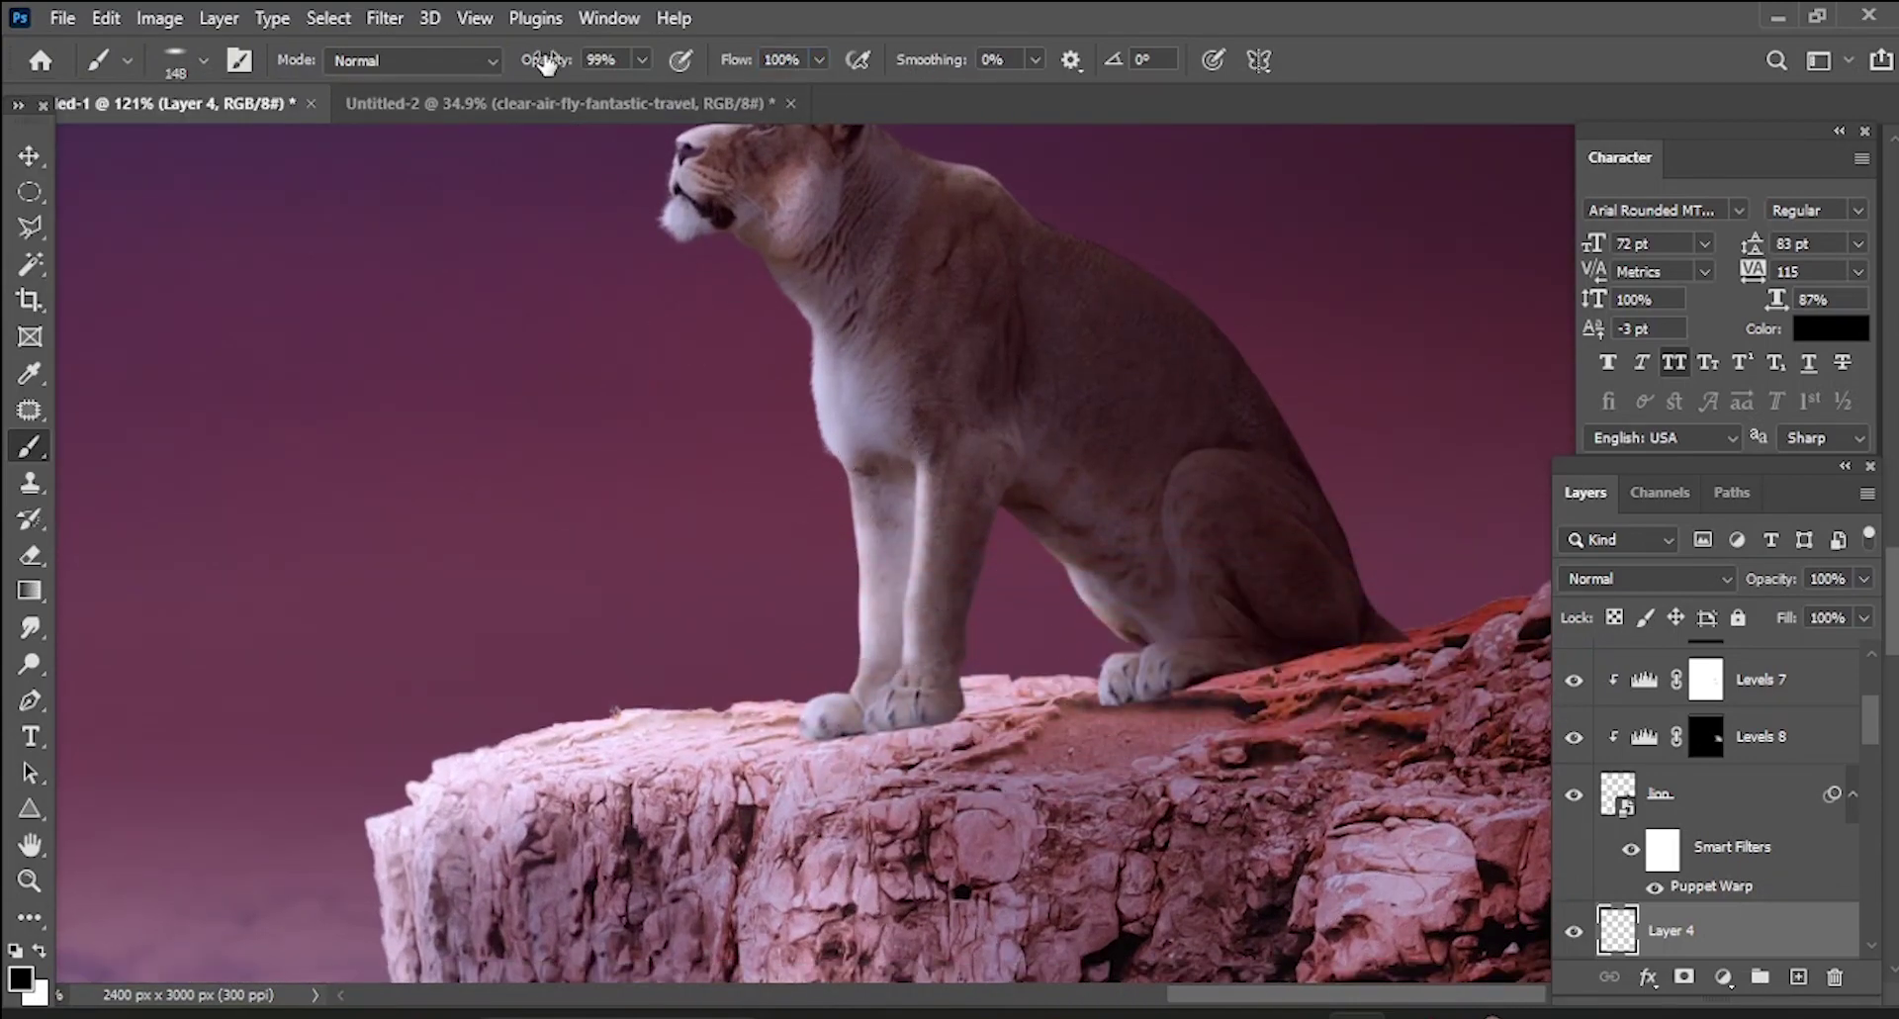
scroll(948, 734, "up", 3)
scroll(948, 734, "up", 3)
mouse_move(875, 684)
left_mouse_down()
mouse_move(613, 658)
mouse_move(880, 670)
left_mouse_up()
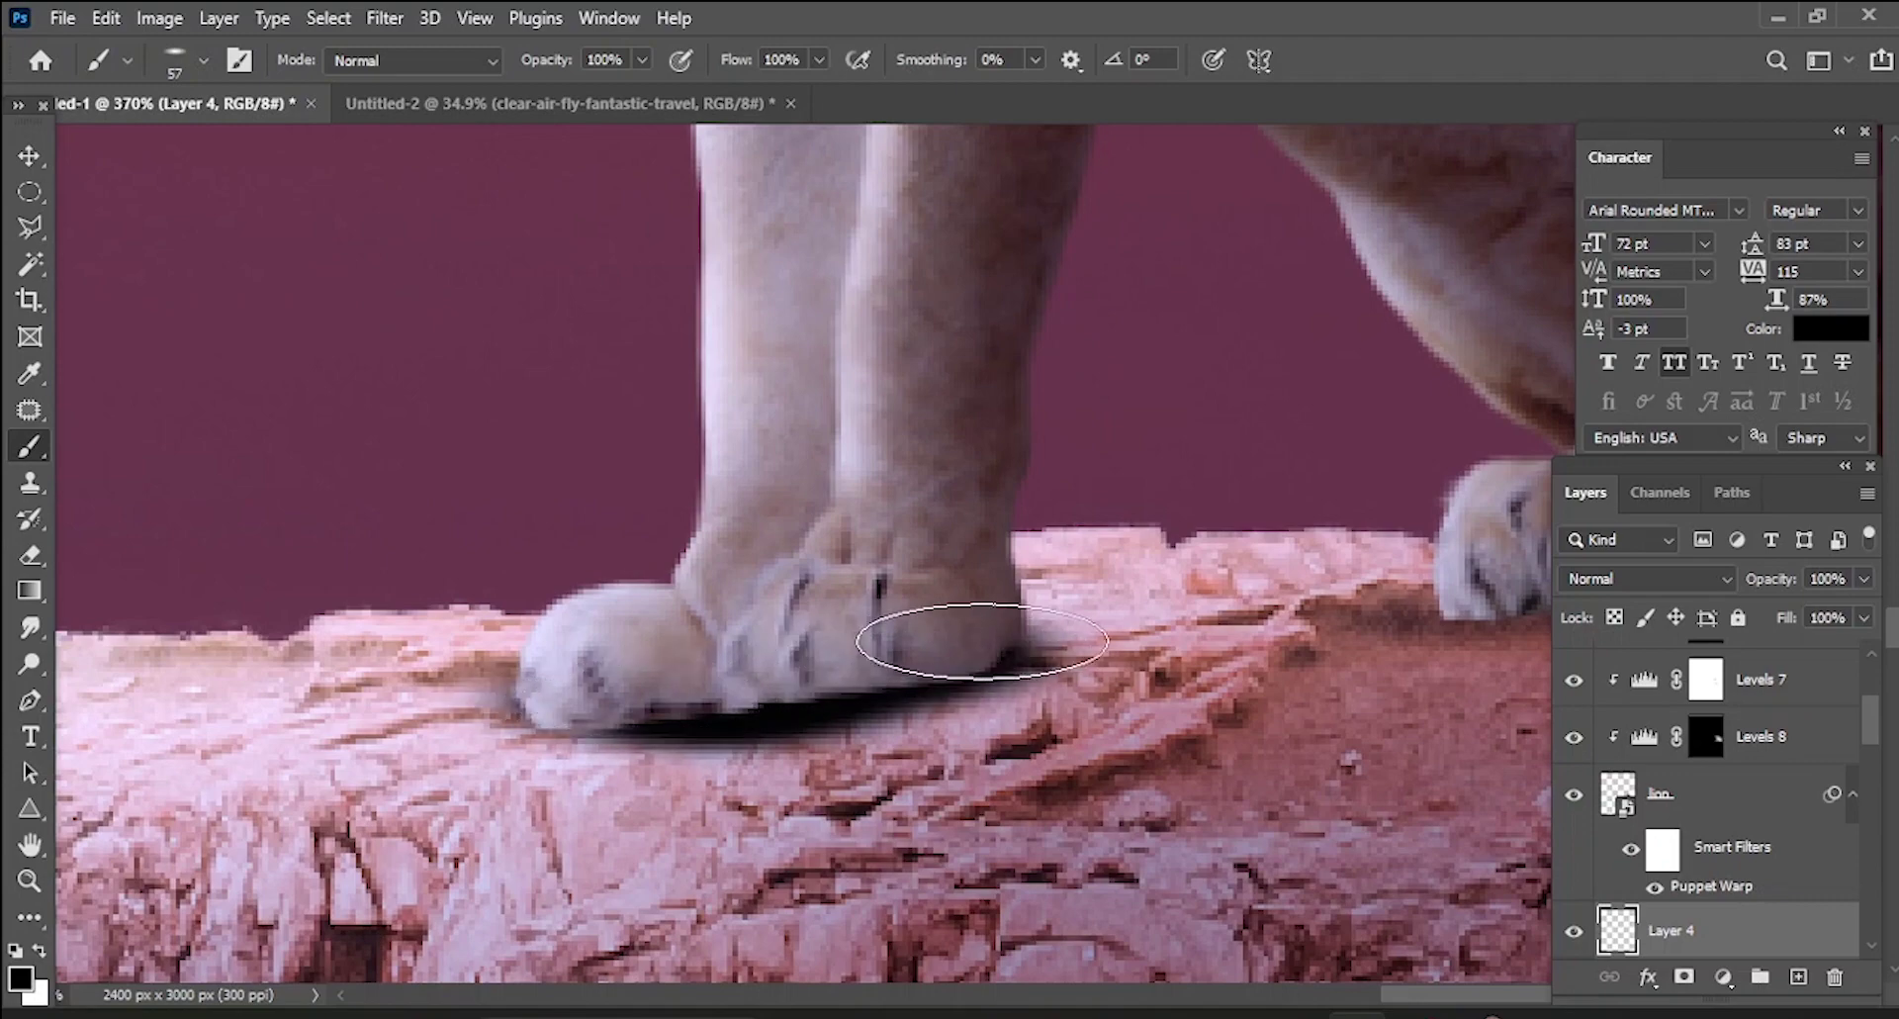
scroll(1089, 629, "down", 3)
scroll(1301, 620, "down", 2)
scroll(1370, 603, "up", 3)
scroll(1375, 604, "up", 3)
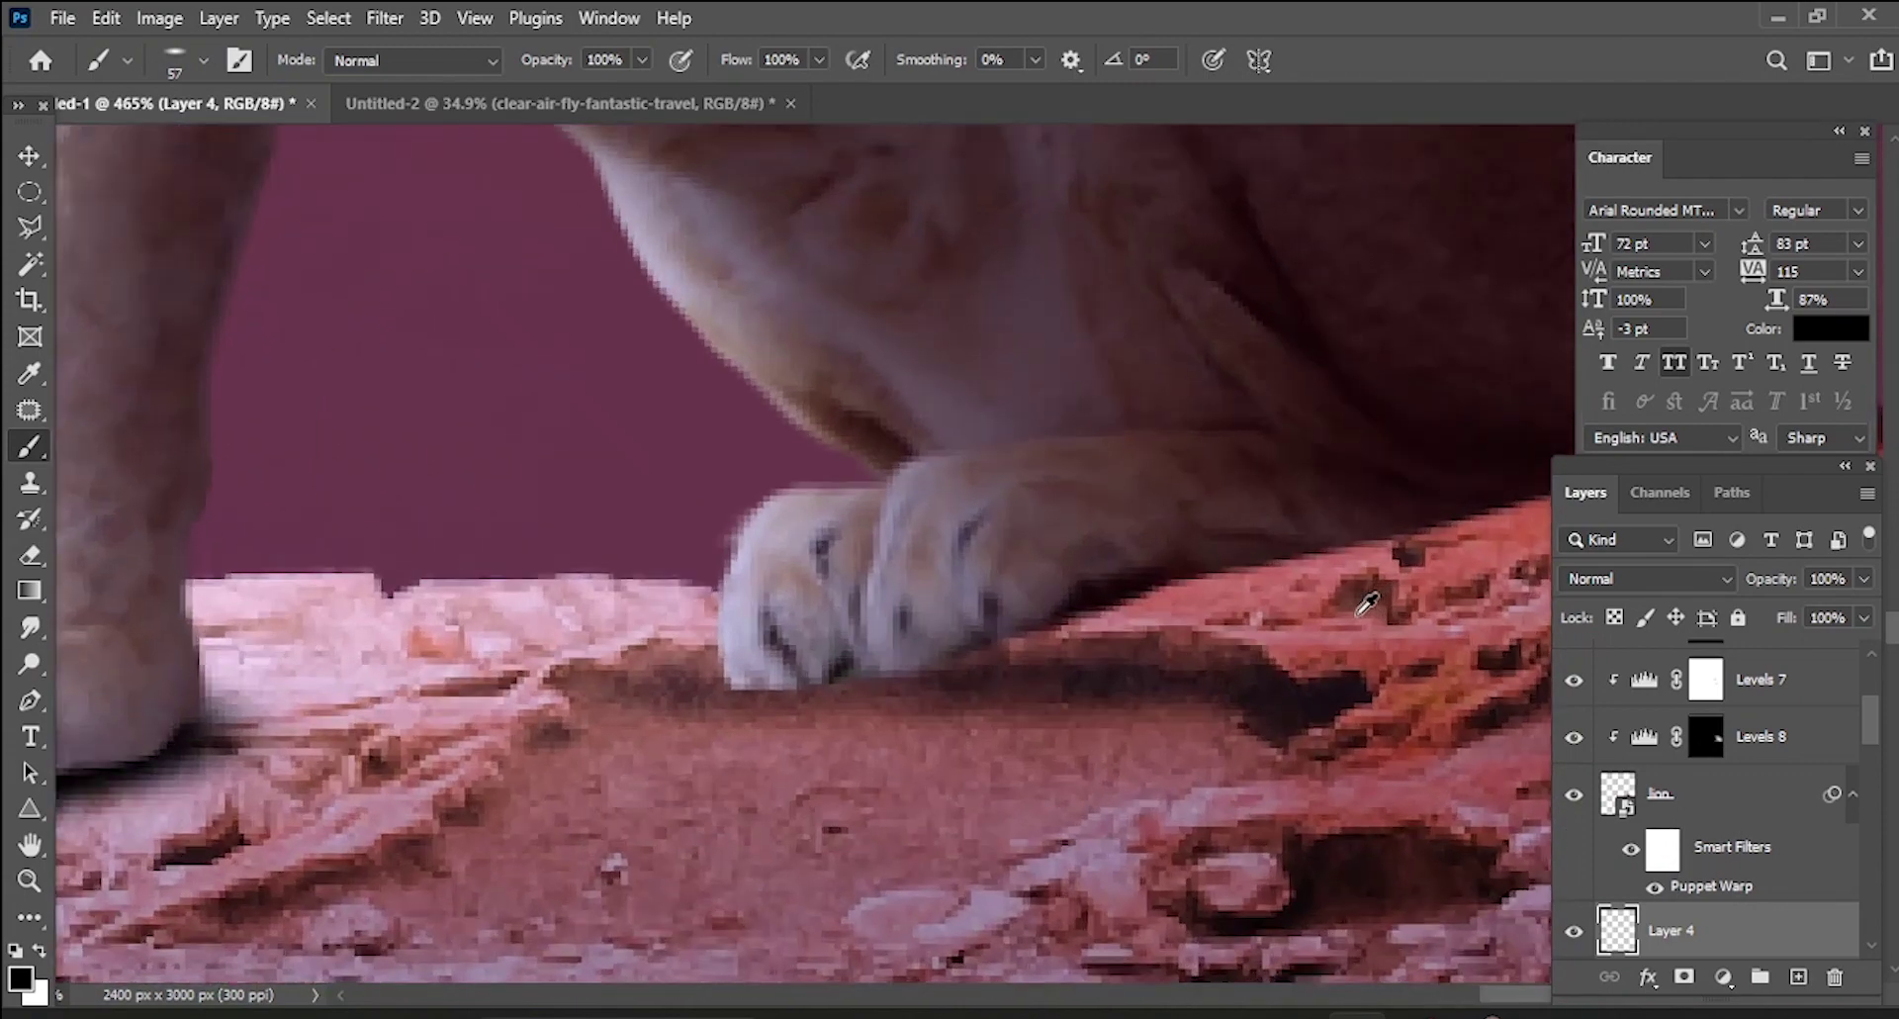
scroll(1371, 598, "up", 1)
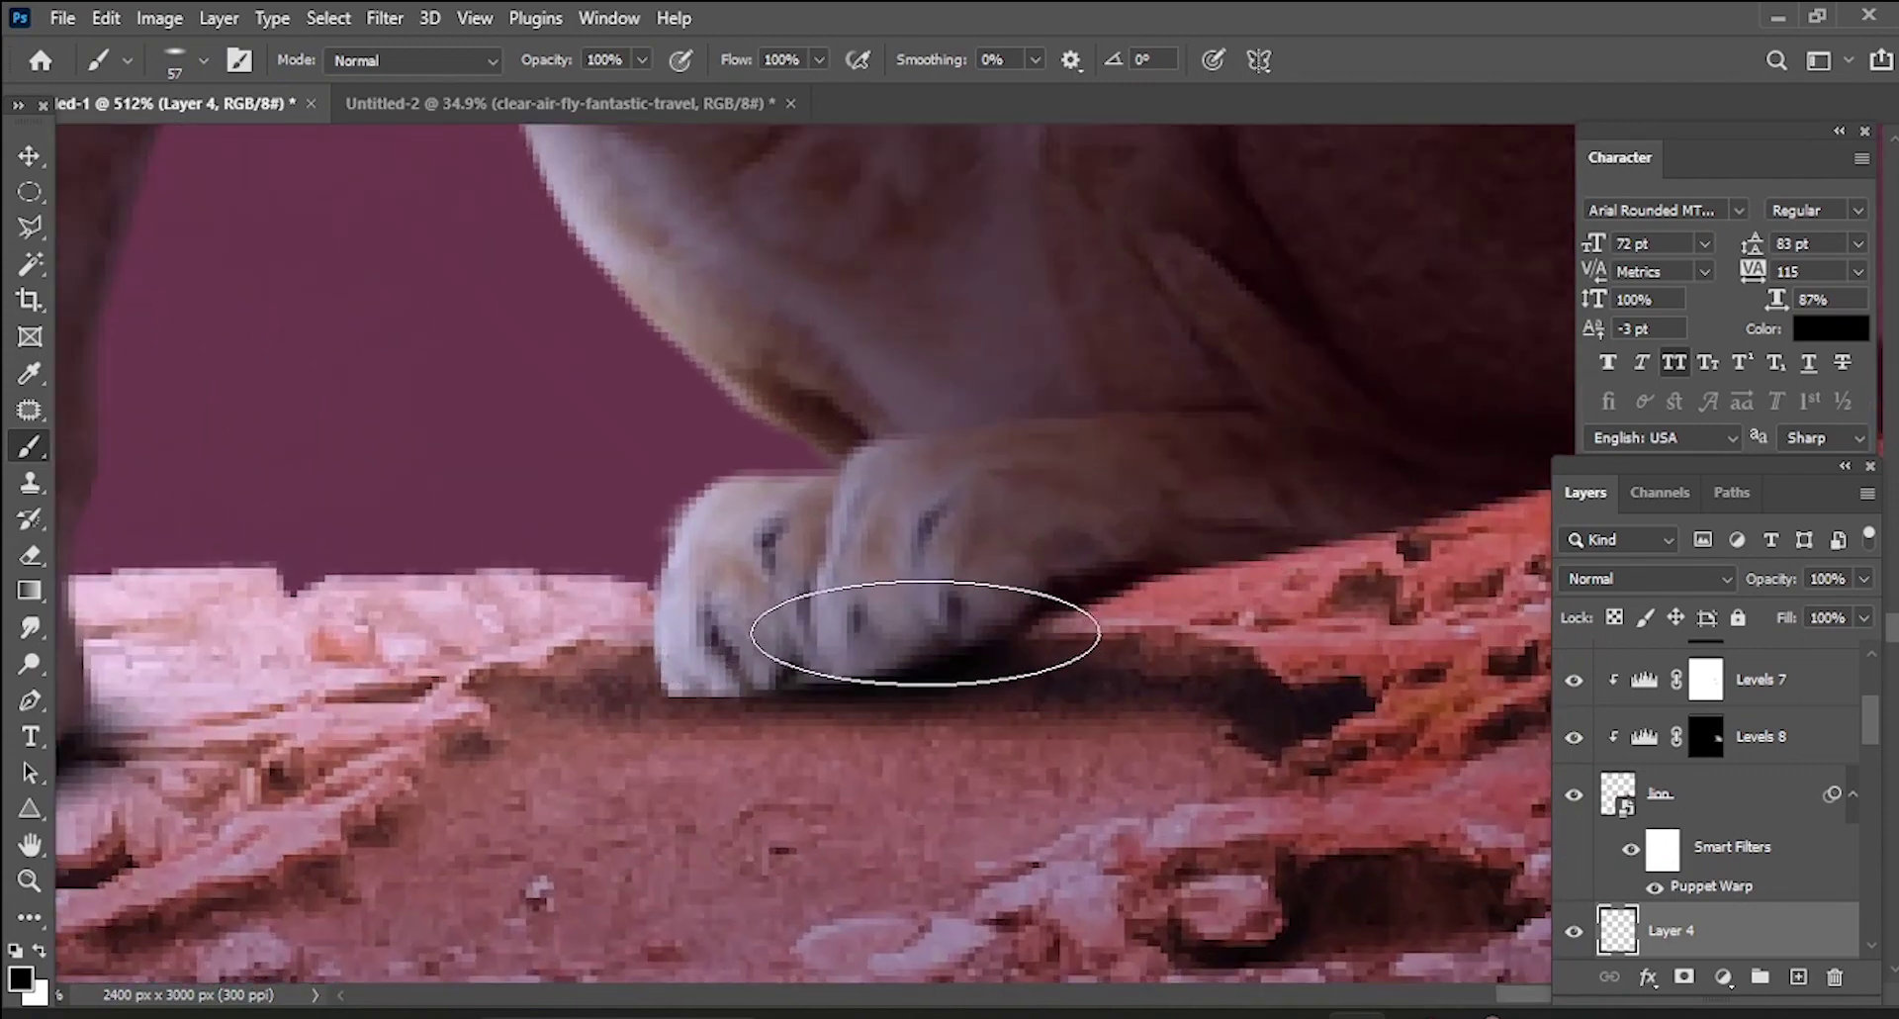
scroll(1384, 470, "down", 3)
scroll(1420, 463, "up", 2)
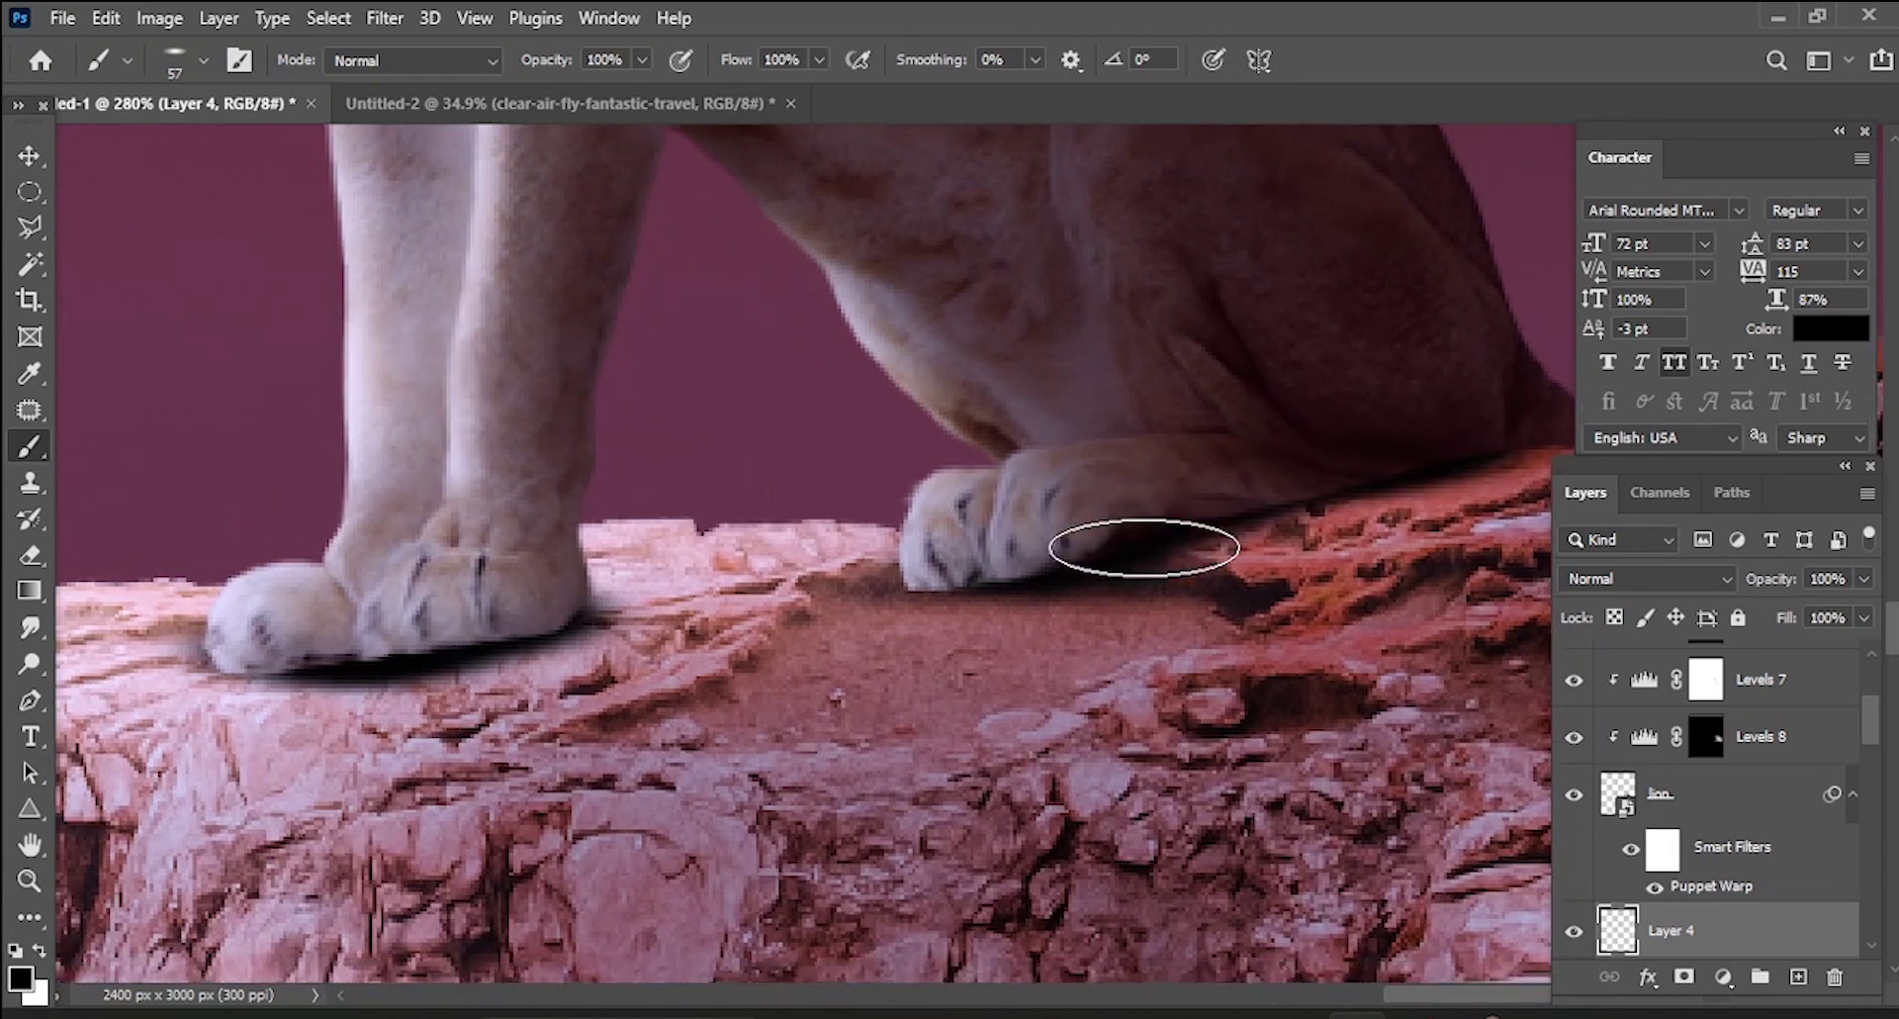
scroll(1141, 543, "down", 3)
scroll(1349, 438, "up", 3)
scroll(1448, 425, "up", 1)
- Lower brush flow to 13% and paint soft shadow on the rock beneath the paws
left_click(1429, 439)
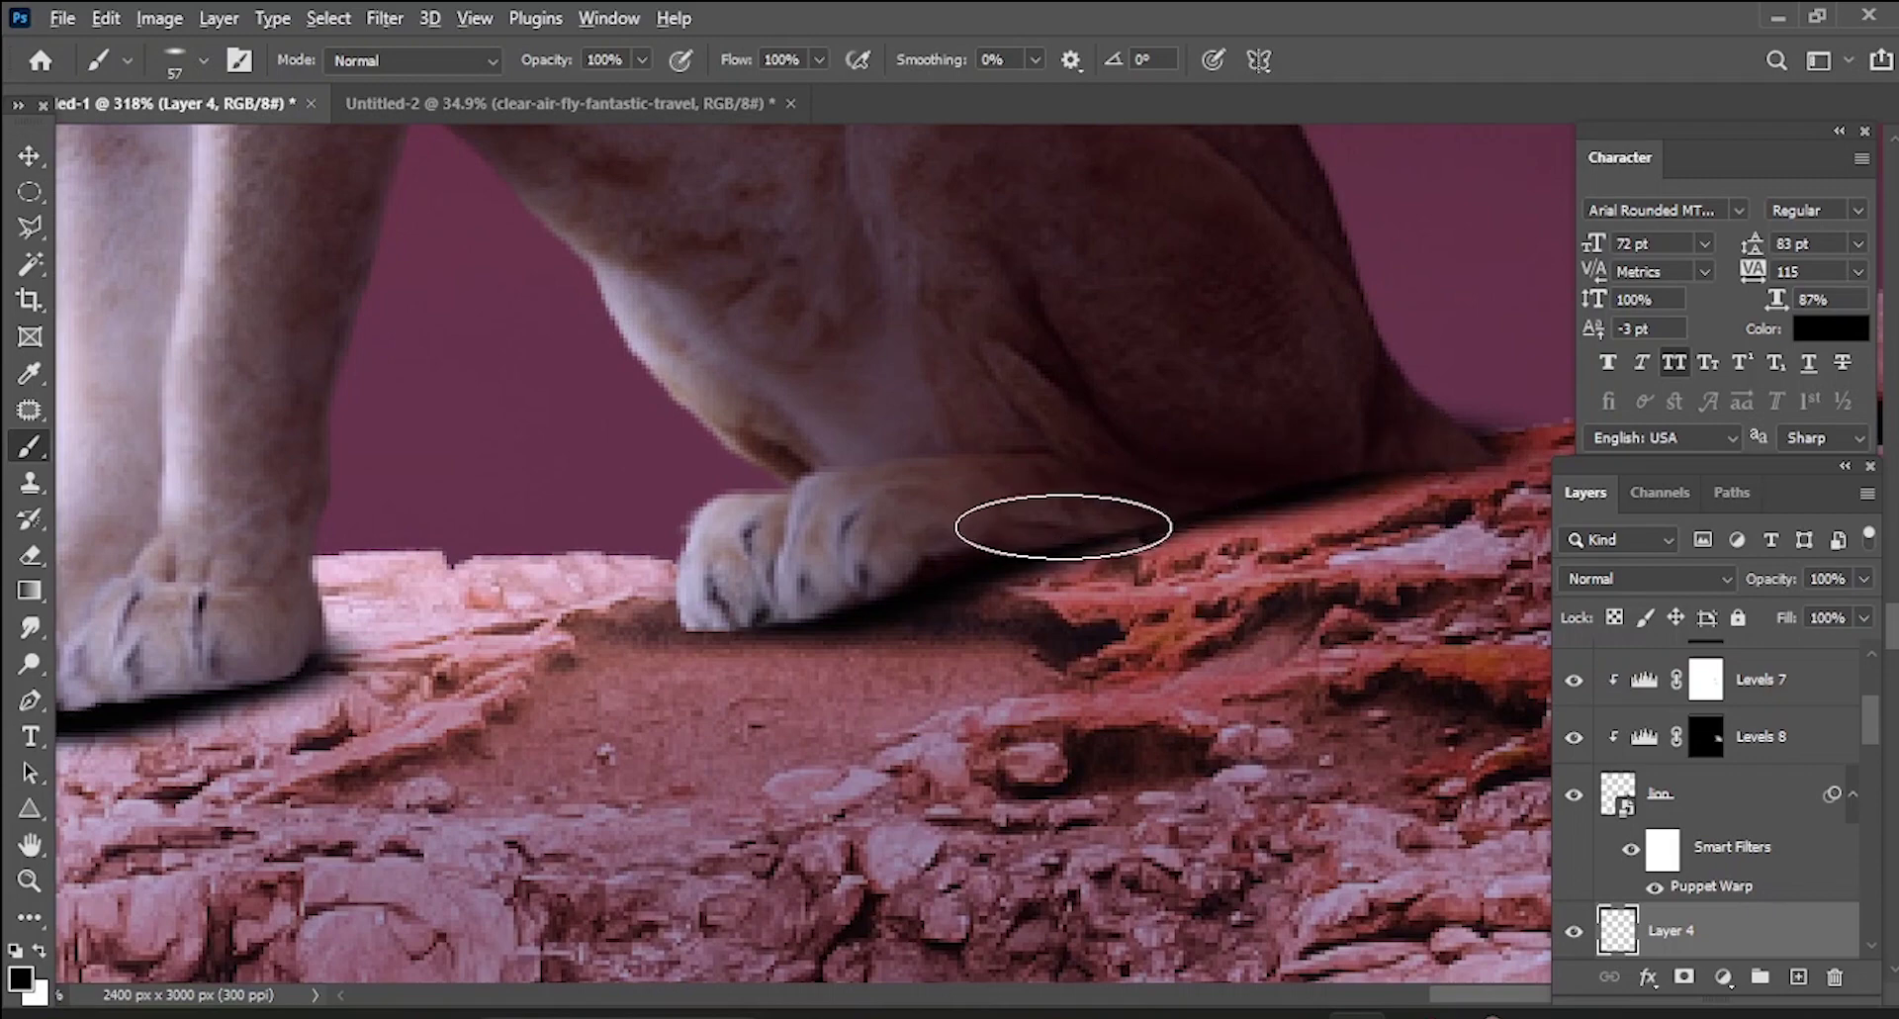
scroll(989, 529, "down", 5)
scroll(985, 534, "down", 1)
scroll(984, 534, "up", 1)
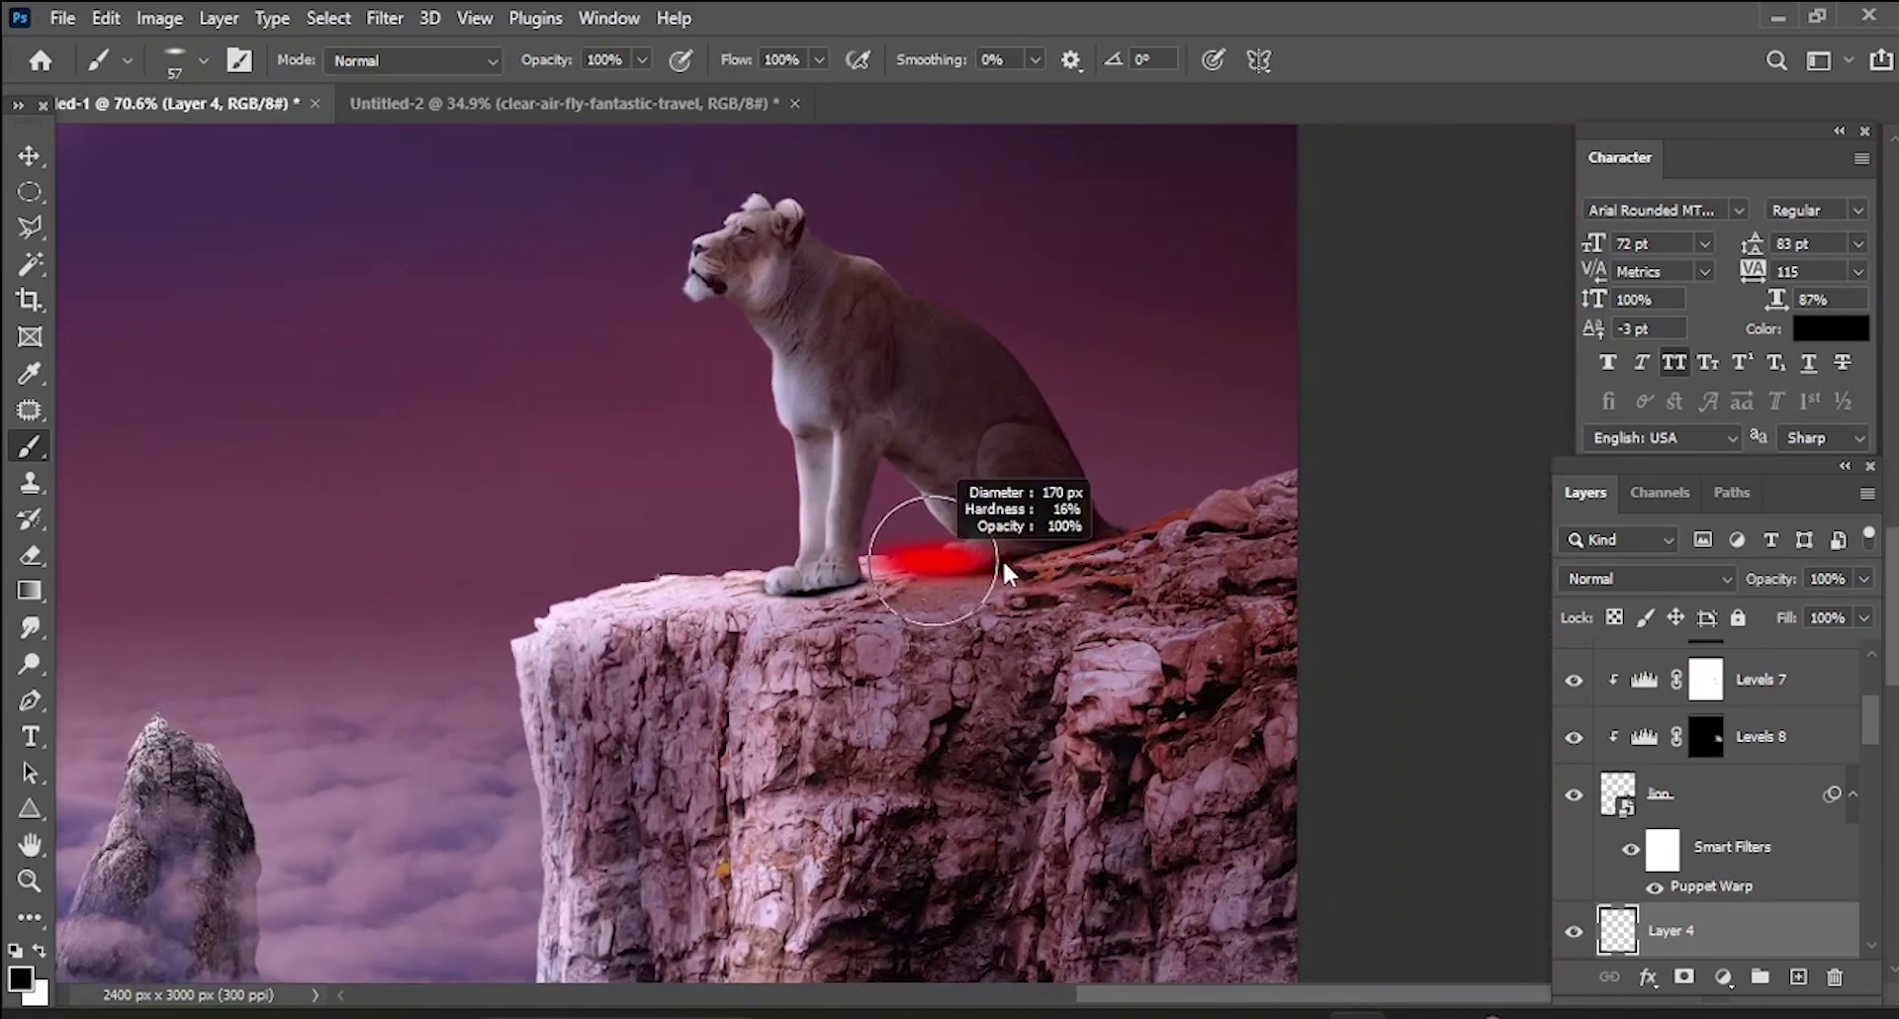
left_click(821, 59)
left_click_drag(819, 91, 706, 87)
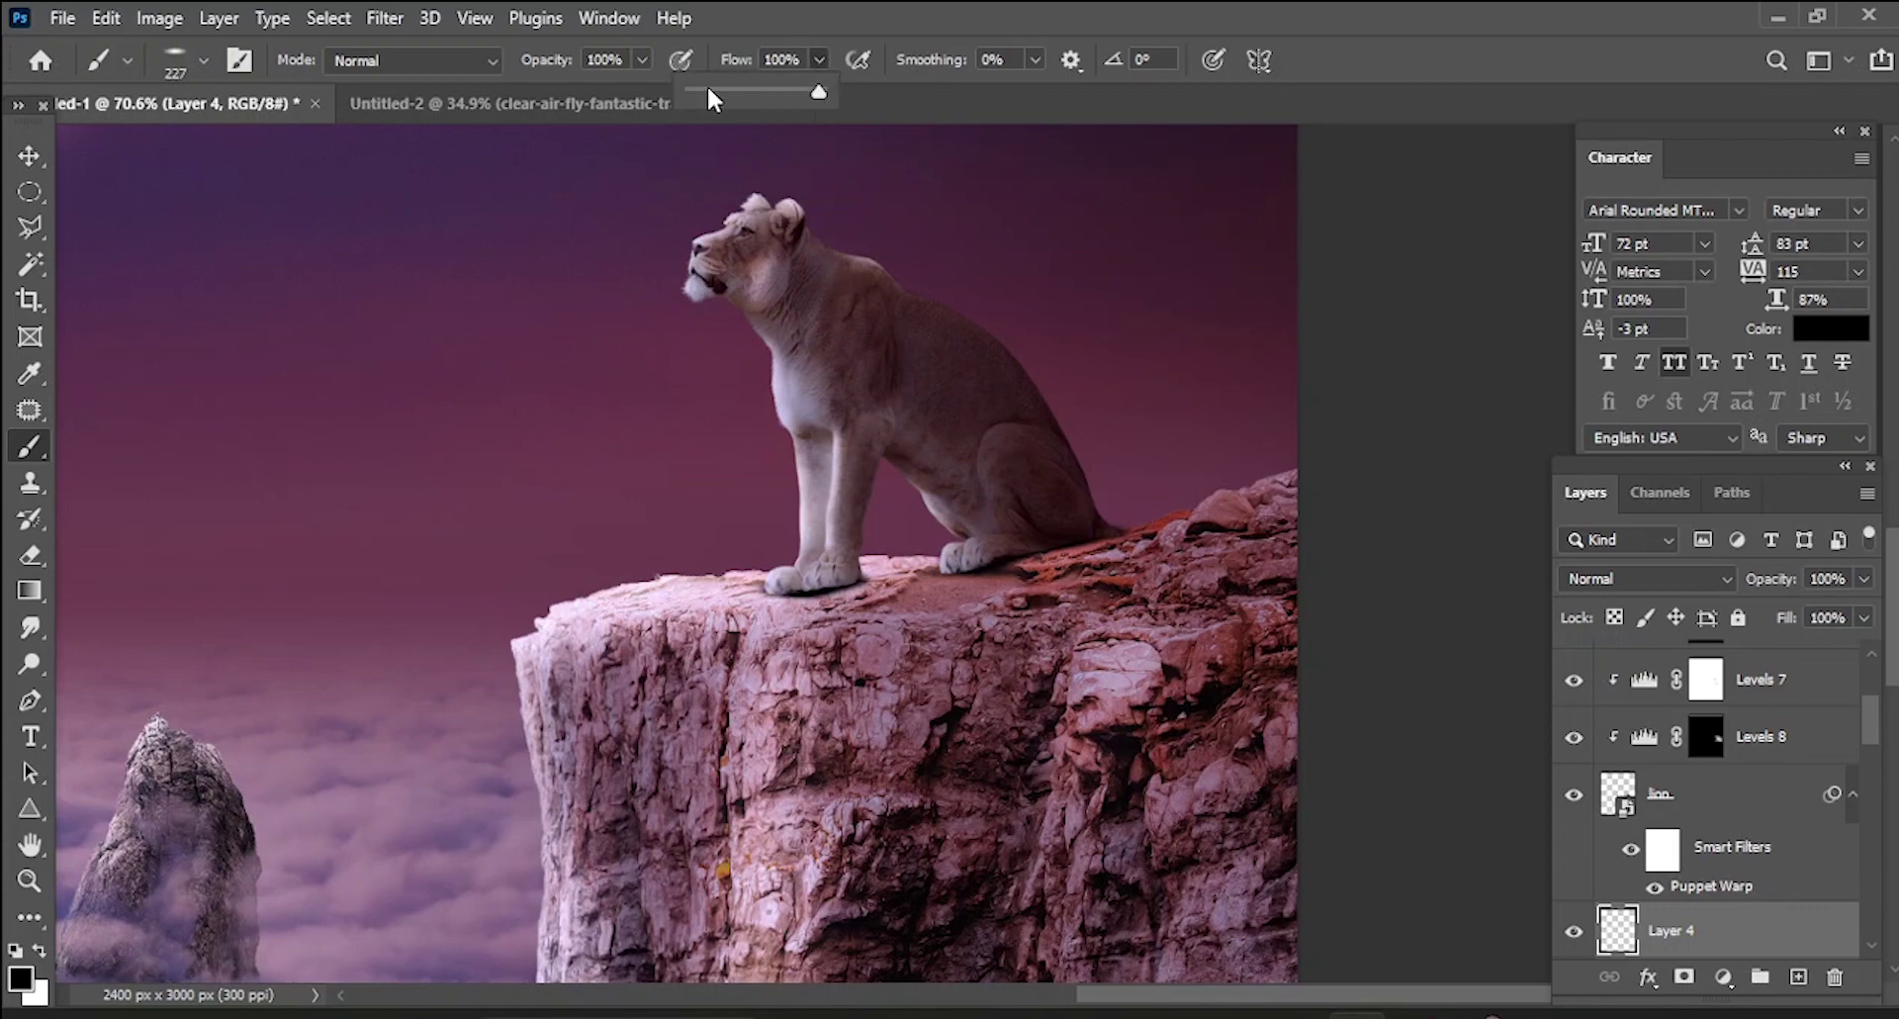
scroll(898, 574, "up", 3)
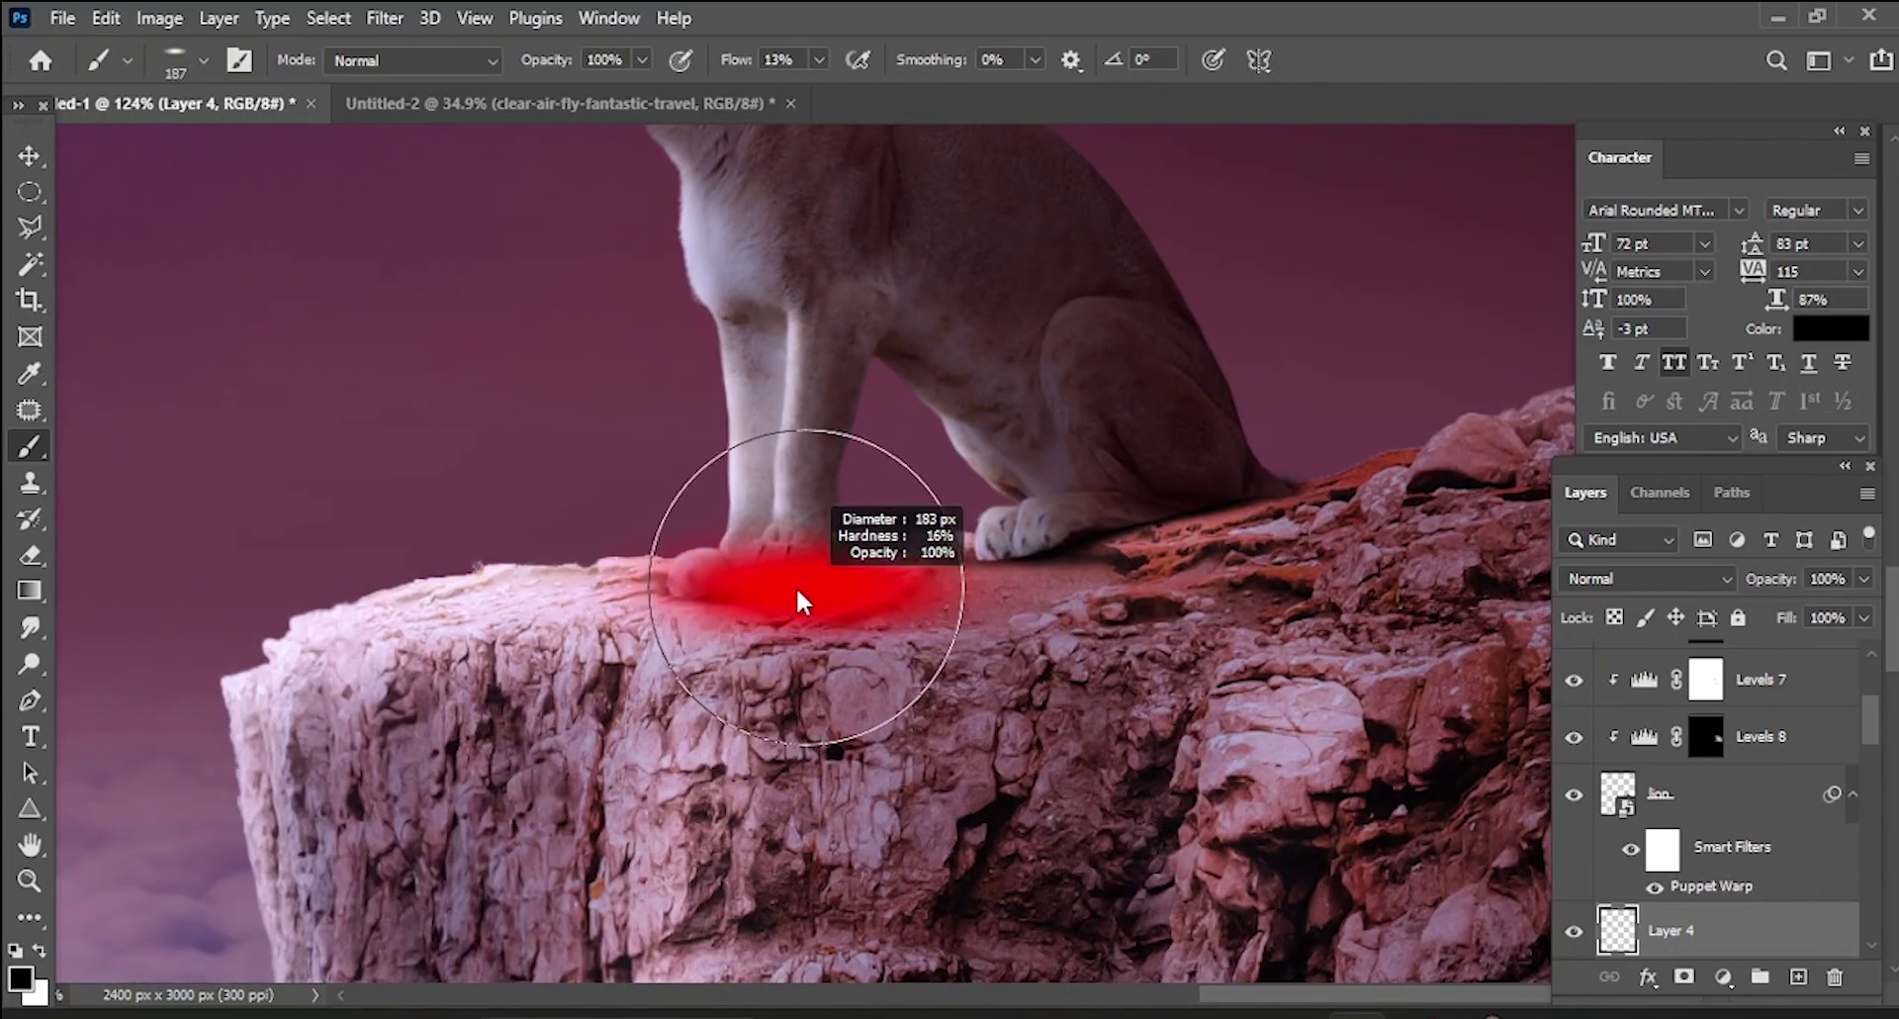
left_click_drag(782, 593, 1034, 569)
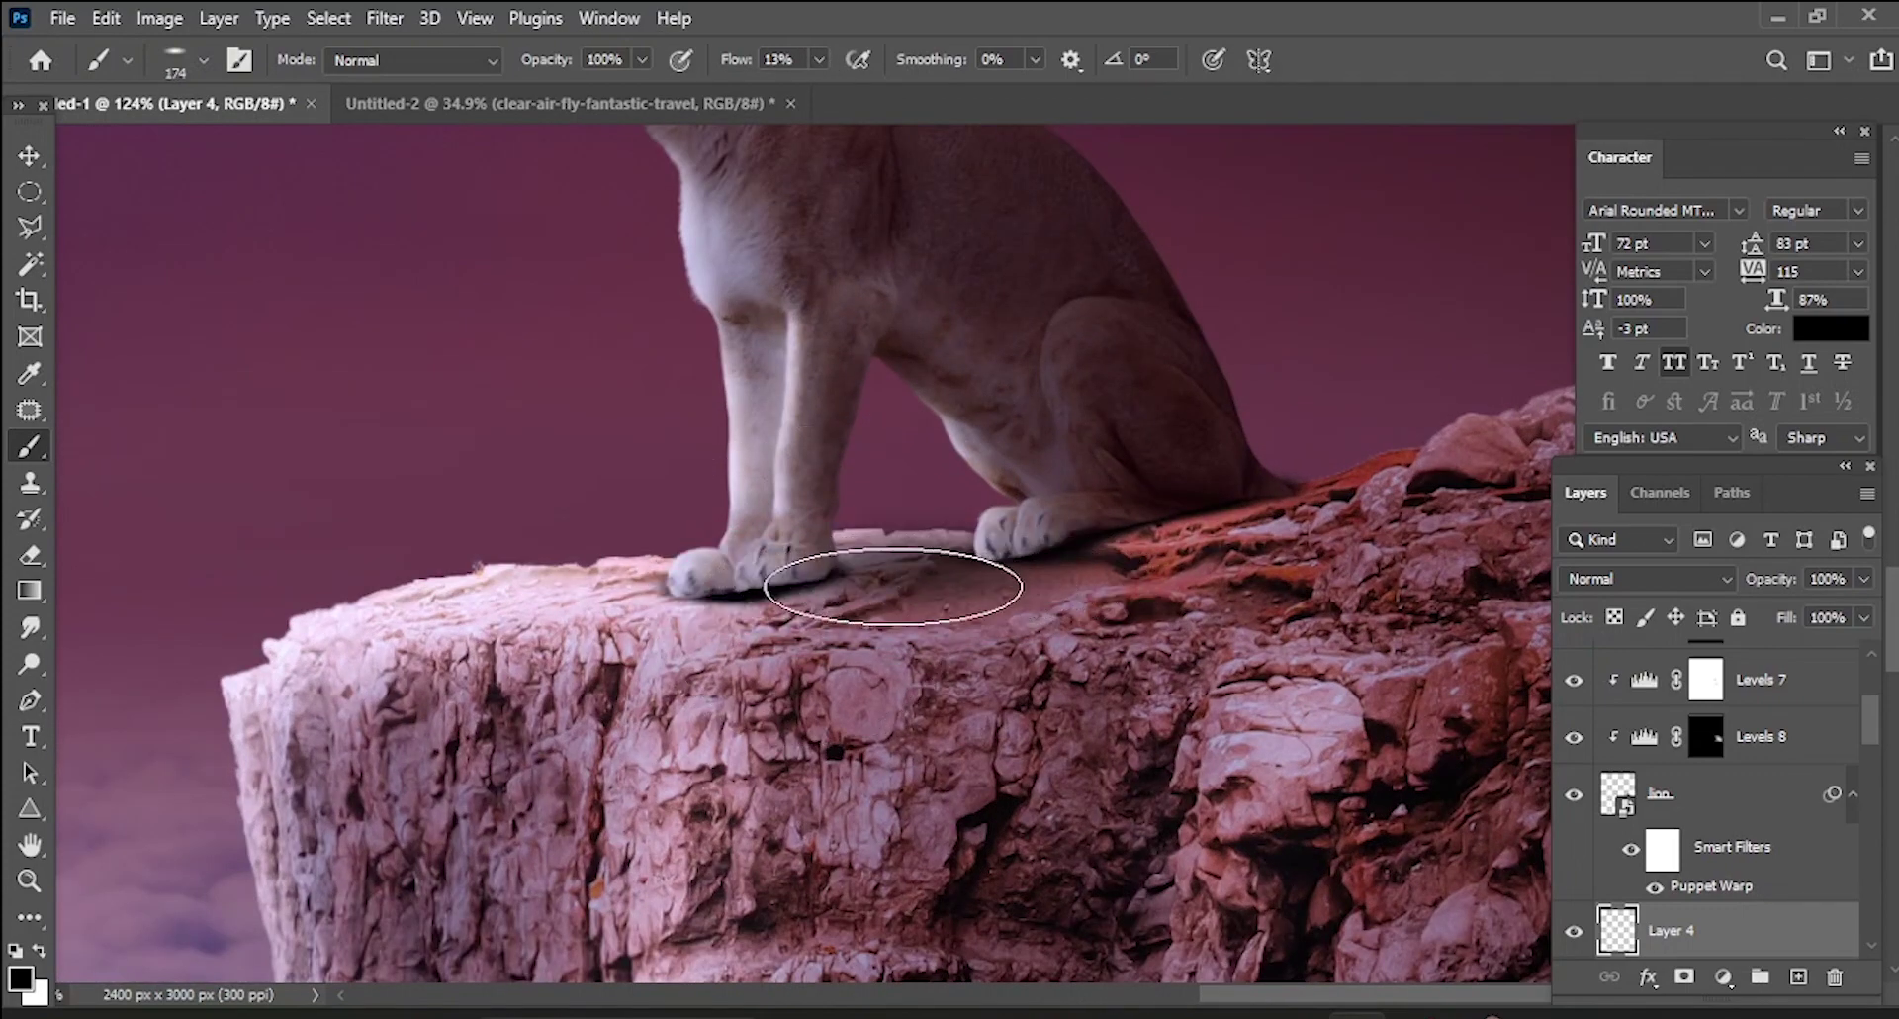
right_click(843, 588, "alt")
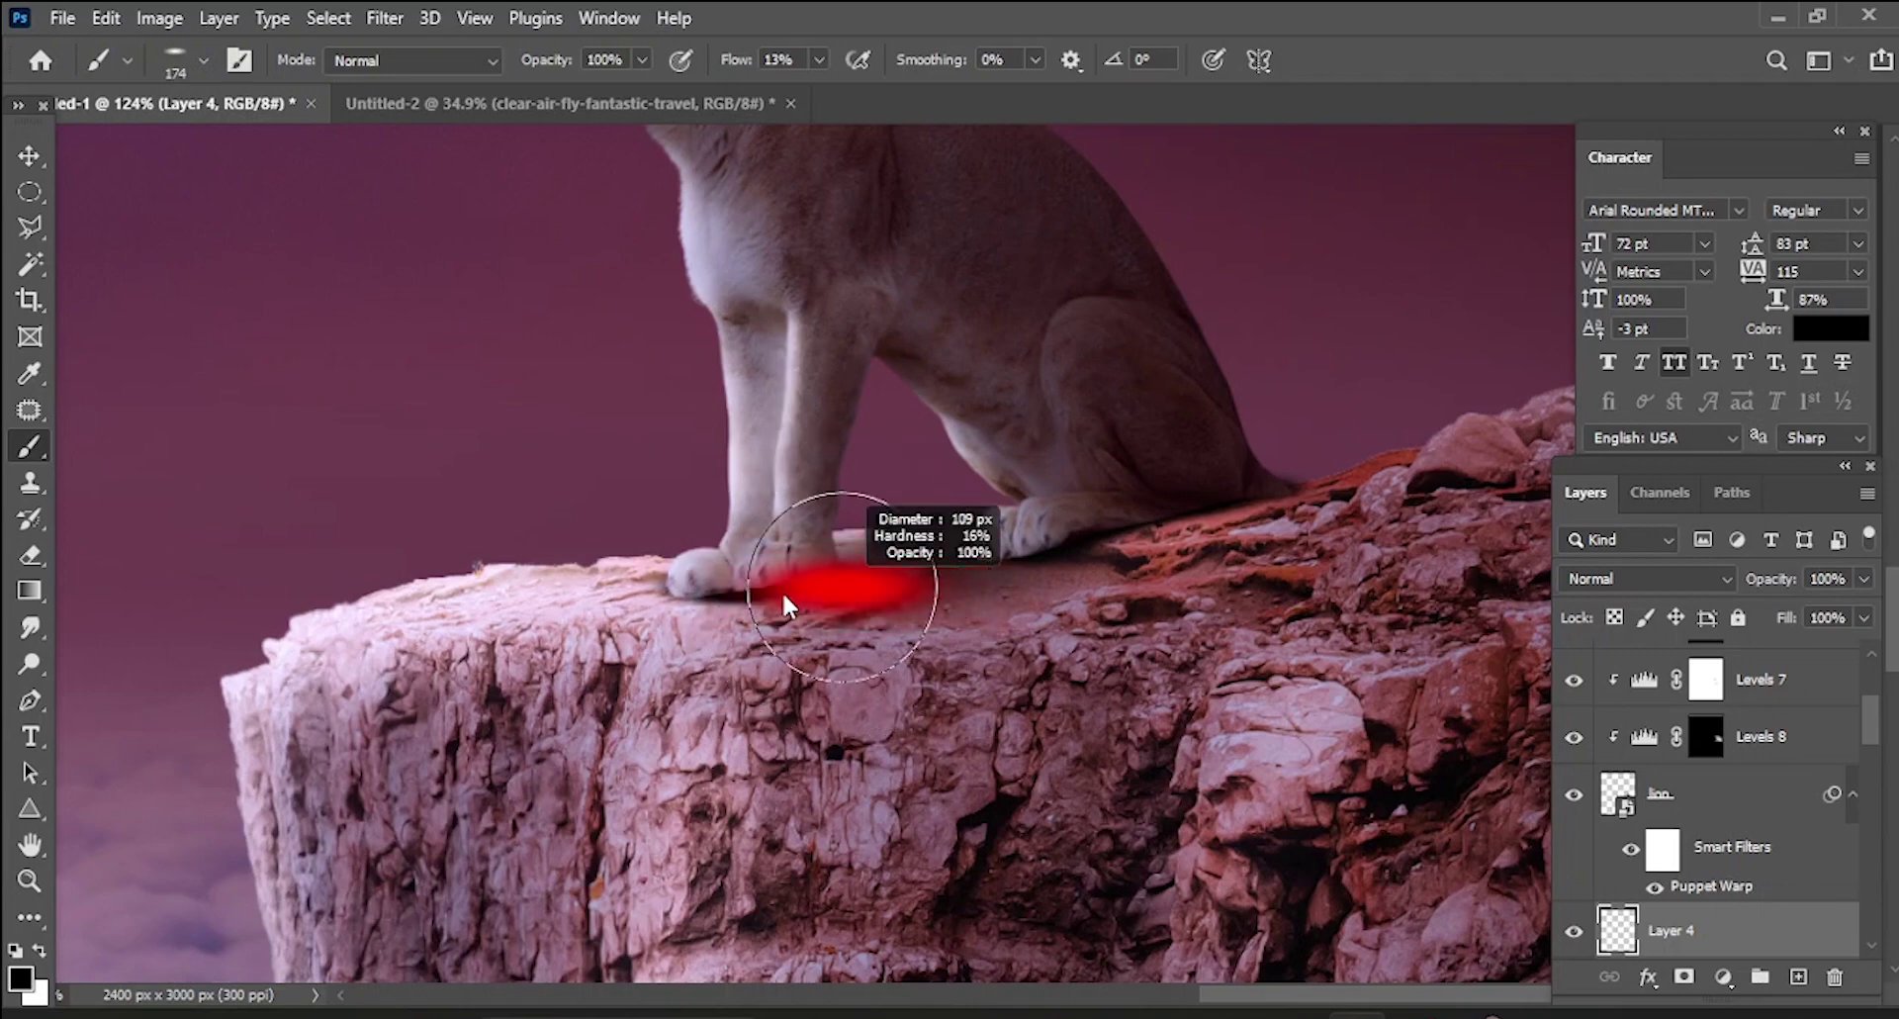
mouse_move(763, 581)
left_mouse_down()
mouse_move(1124, 573)
mouse_move(1216, 514)
left_mouse_up()
scroll(1216, 514, "down", 3)
scroll(1217, 514, "up", 3)
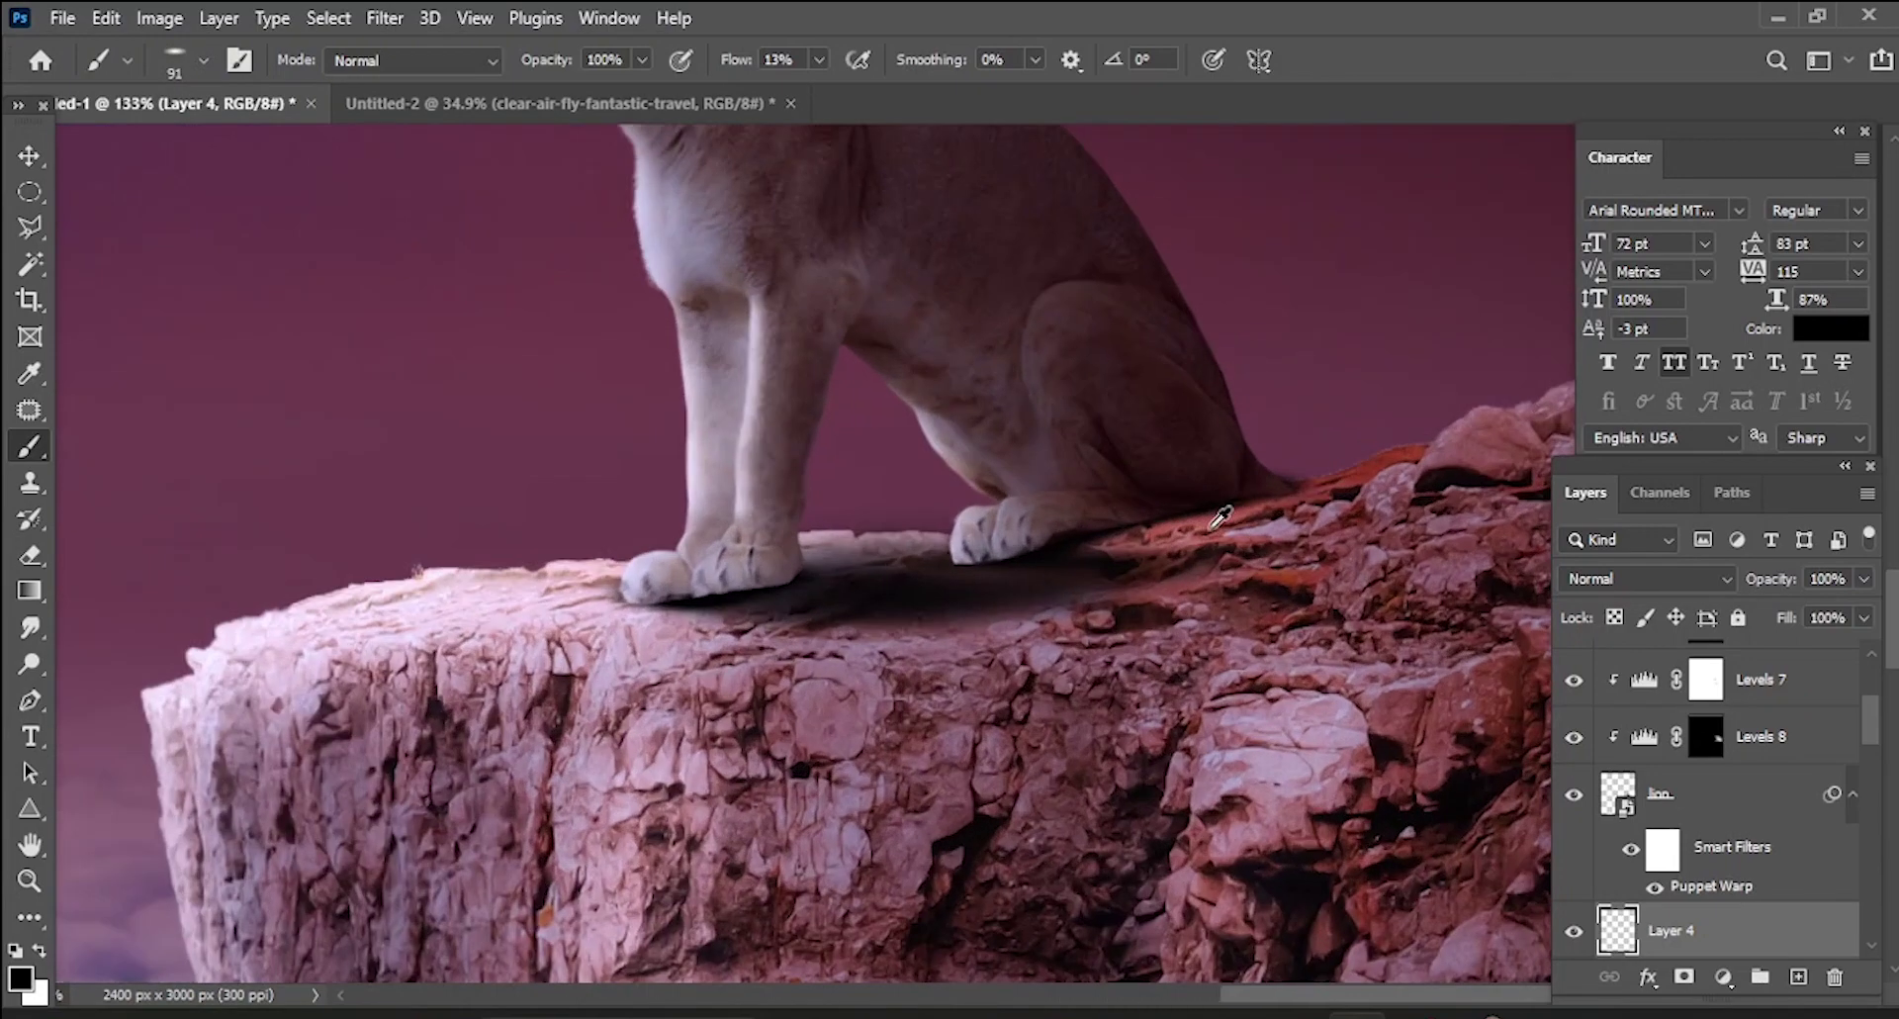
scroll(1217, 514, "up", 2)
- Deepen the shadow under the hind paw and body, then shrink the brush to 70 px
right_click(1205, 591, "alt")
mouse_move(1205, 591)
left_mouse_down()
mouse_move(1306, 500)
mouse_move(1094, 543)
mouse_move(1123, 509)
mouse_move(1250, 505)
mouse_move(1163, 543)
left_mouse_up()
scroll(1162, 501, "down", 4)
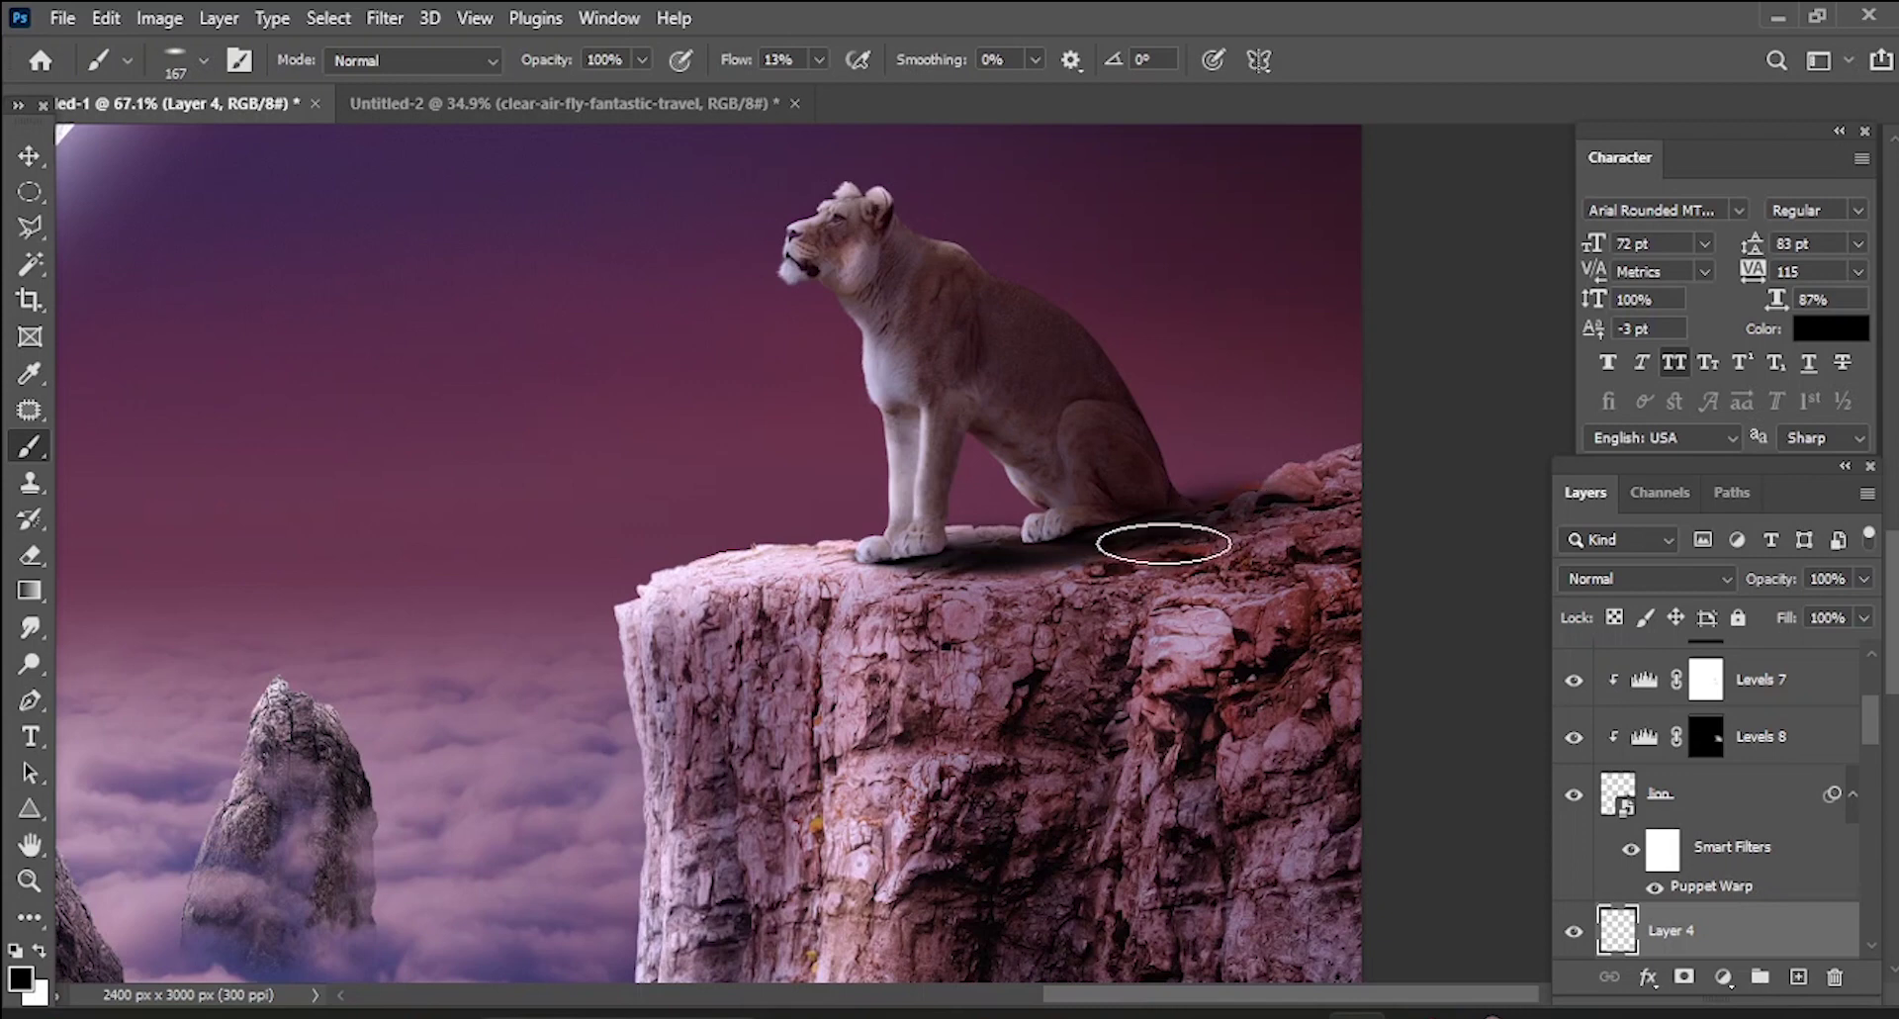
mouse_move(1319, 497)
left_mouse_down()
mouse_move(1037, 541)
mouse_move(1137, 510)
mouse_move(1121, 539)
left_mouse_up()
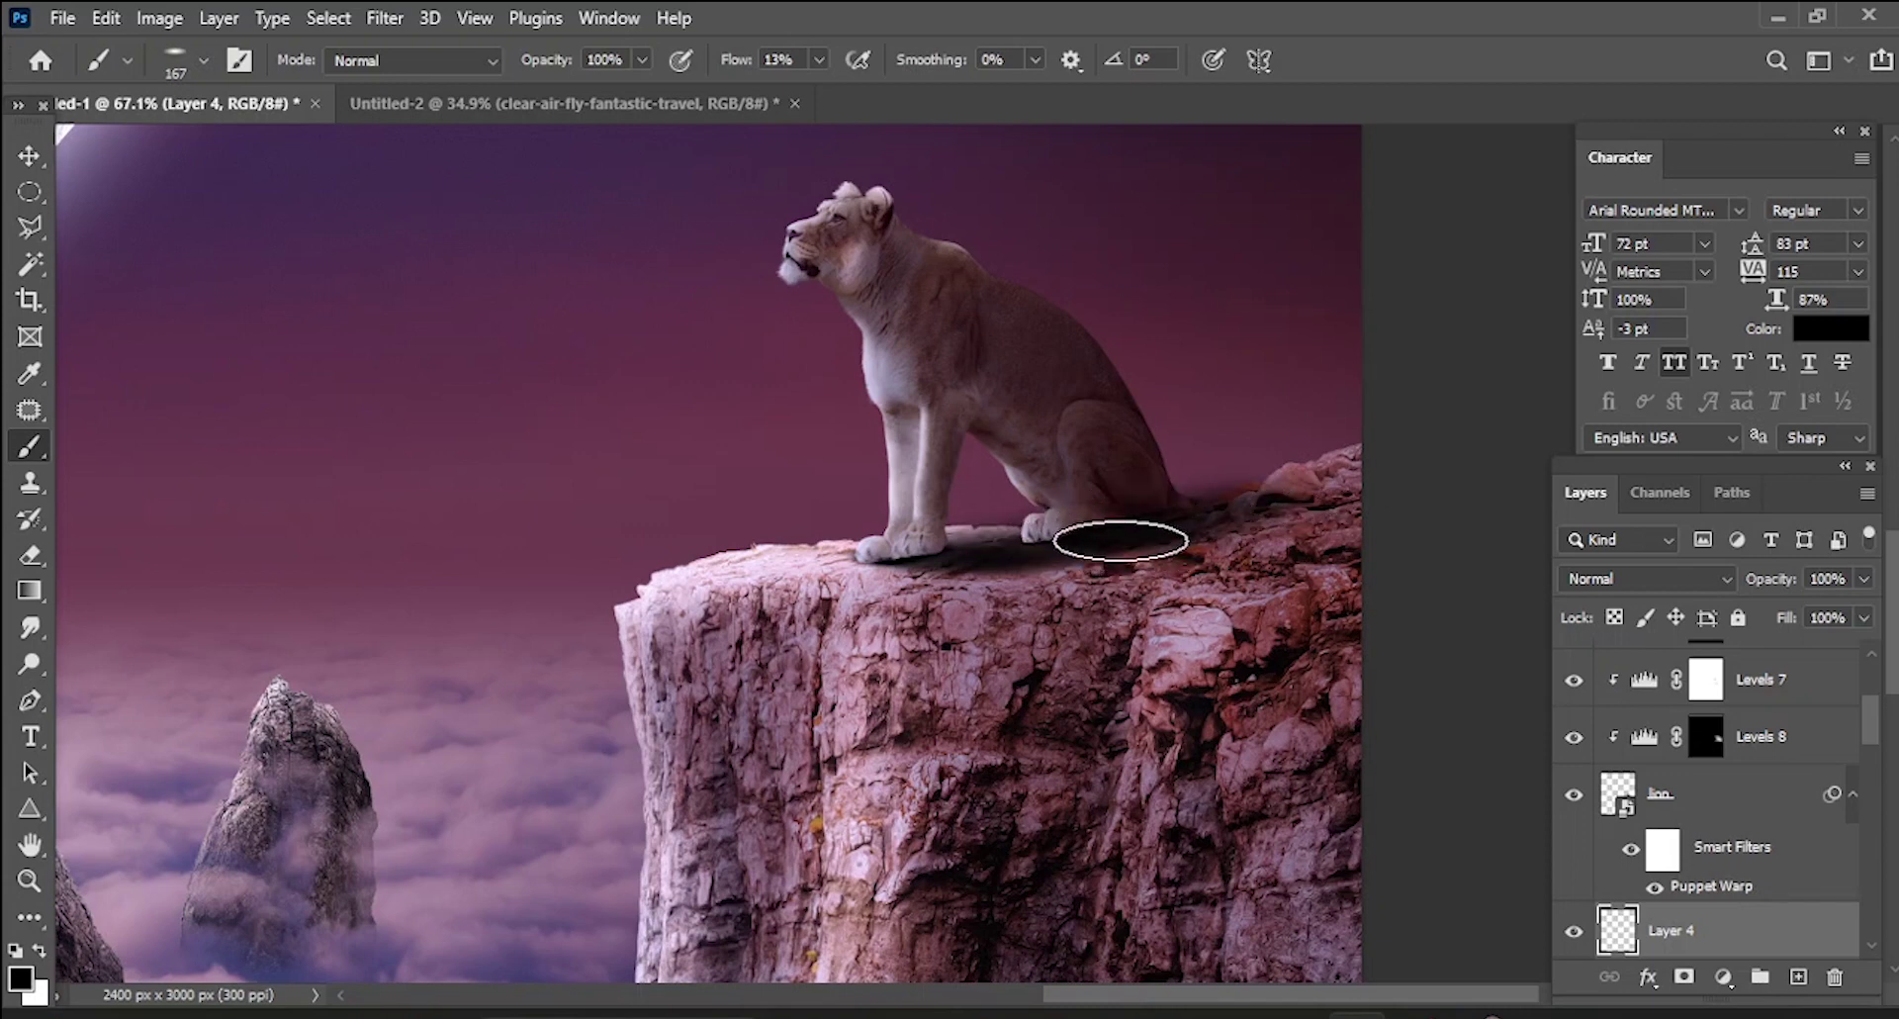
scroll(989, 534, "up", 3)
scroll(960, 539, "up", 3)
left_click_drag(971, 532, 697, 524)
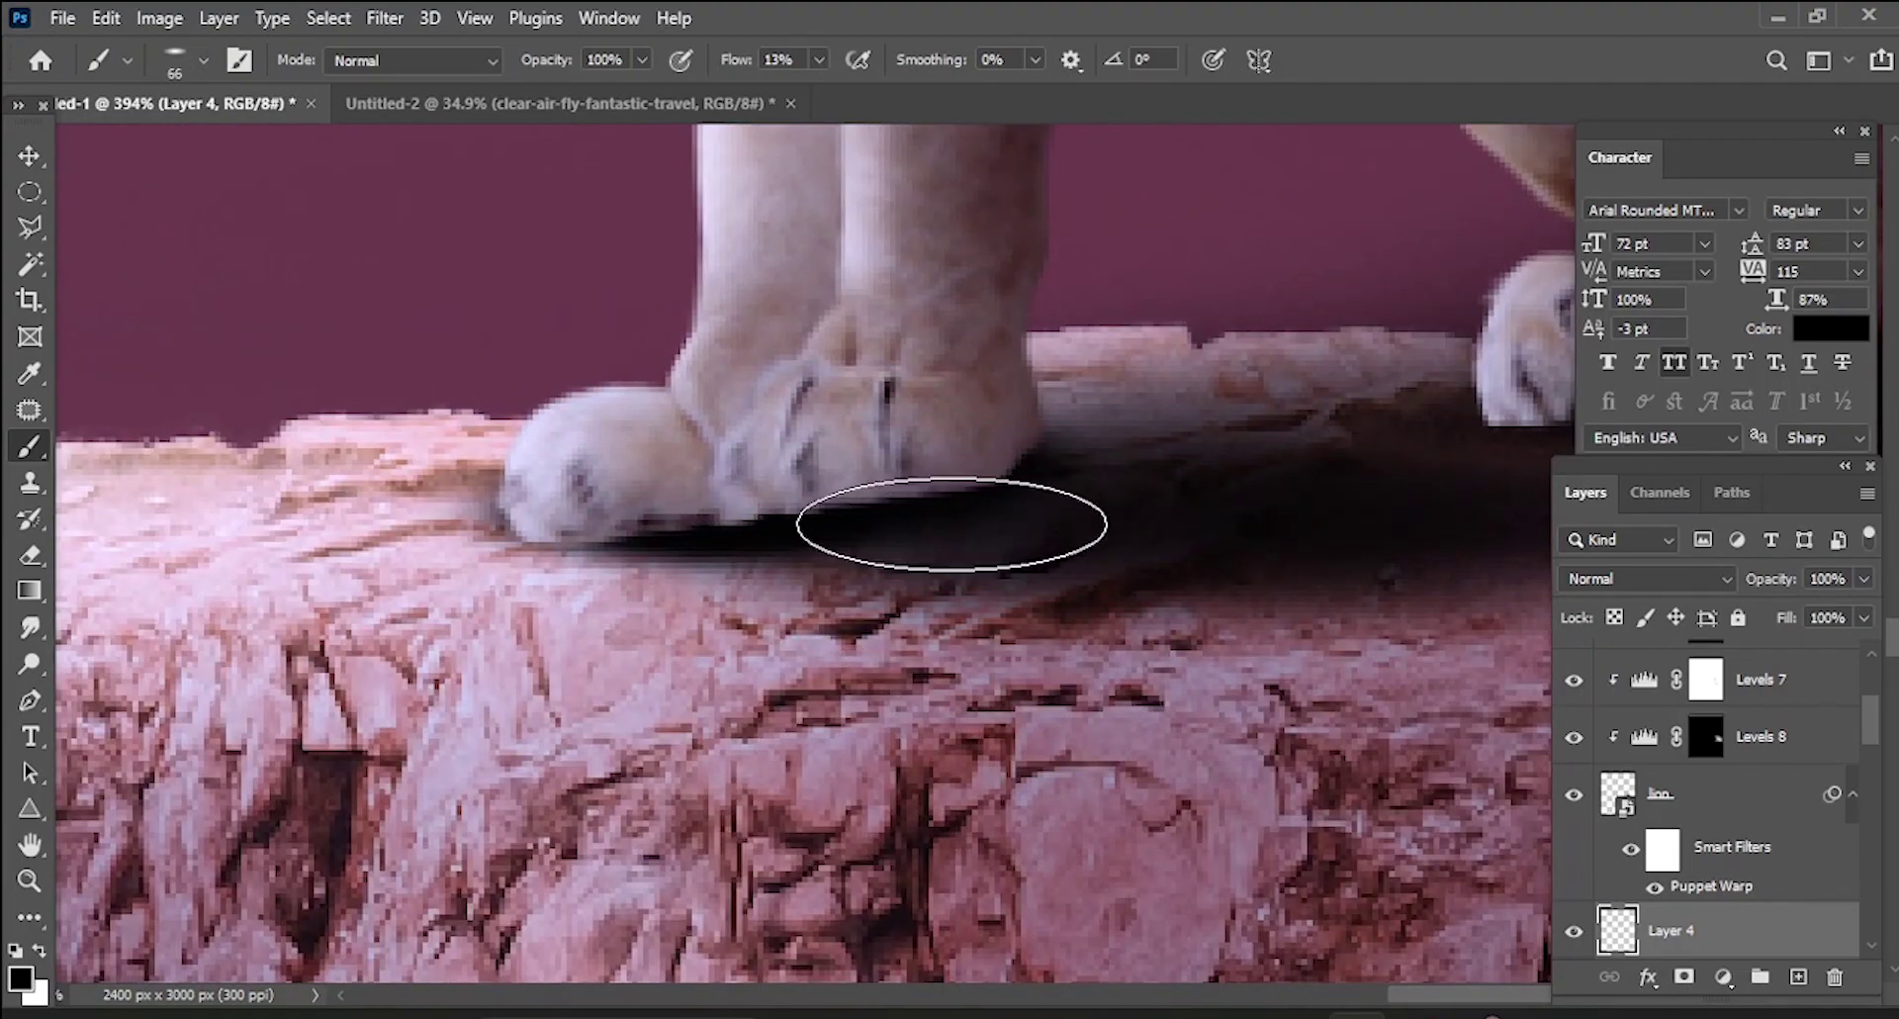
scroll(996, 521, "down", 3)
scroll(996, 521, "down", 2)
scroll(1280, 466, "up", 4)
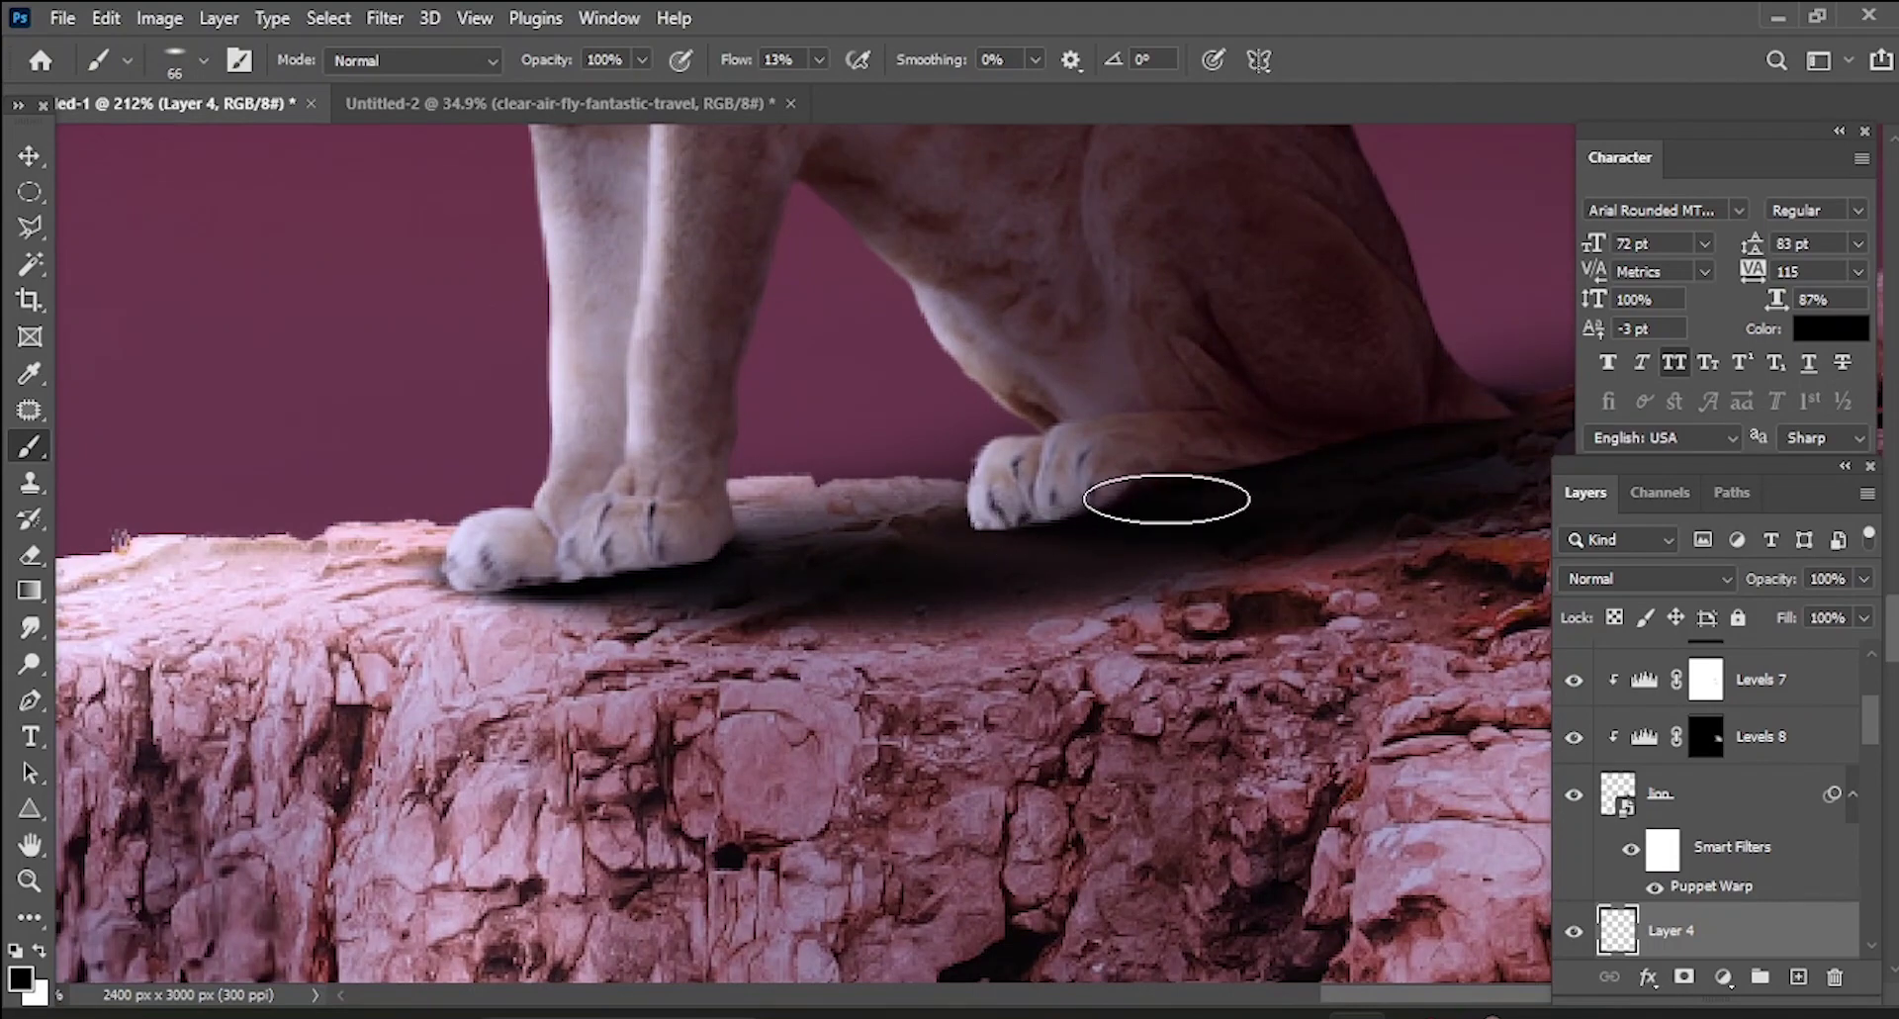
scroll(1446, 426, "down", 2)
scroll(1385, 495, "down", 1)
scroll(1301, 593, "down", 1)
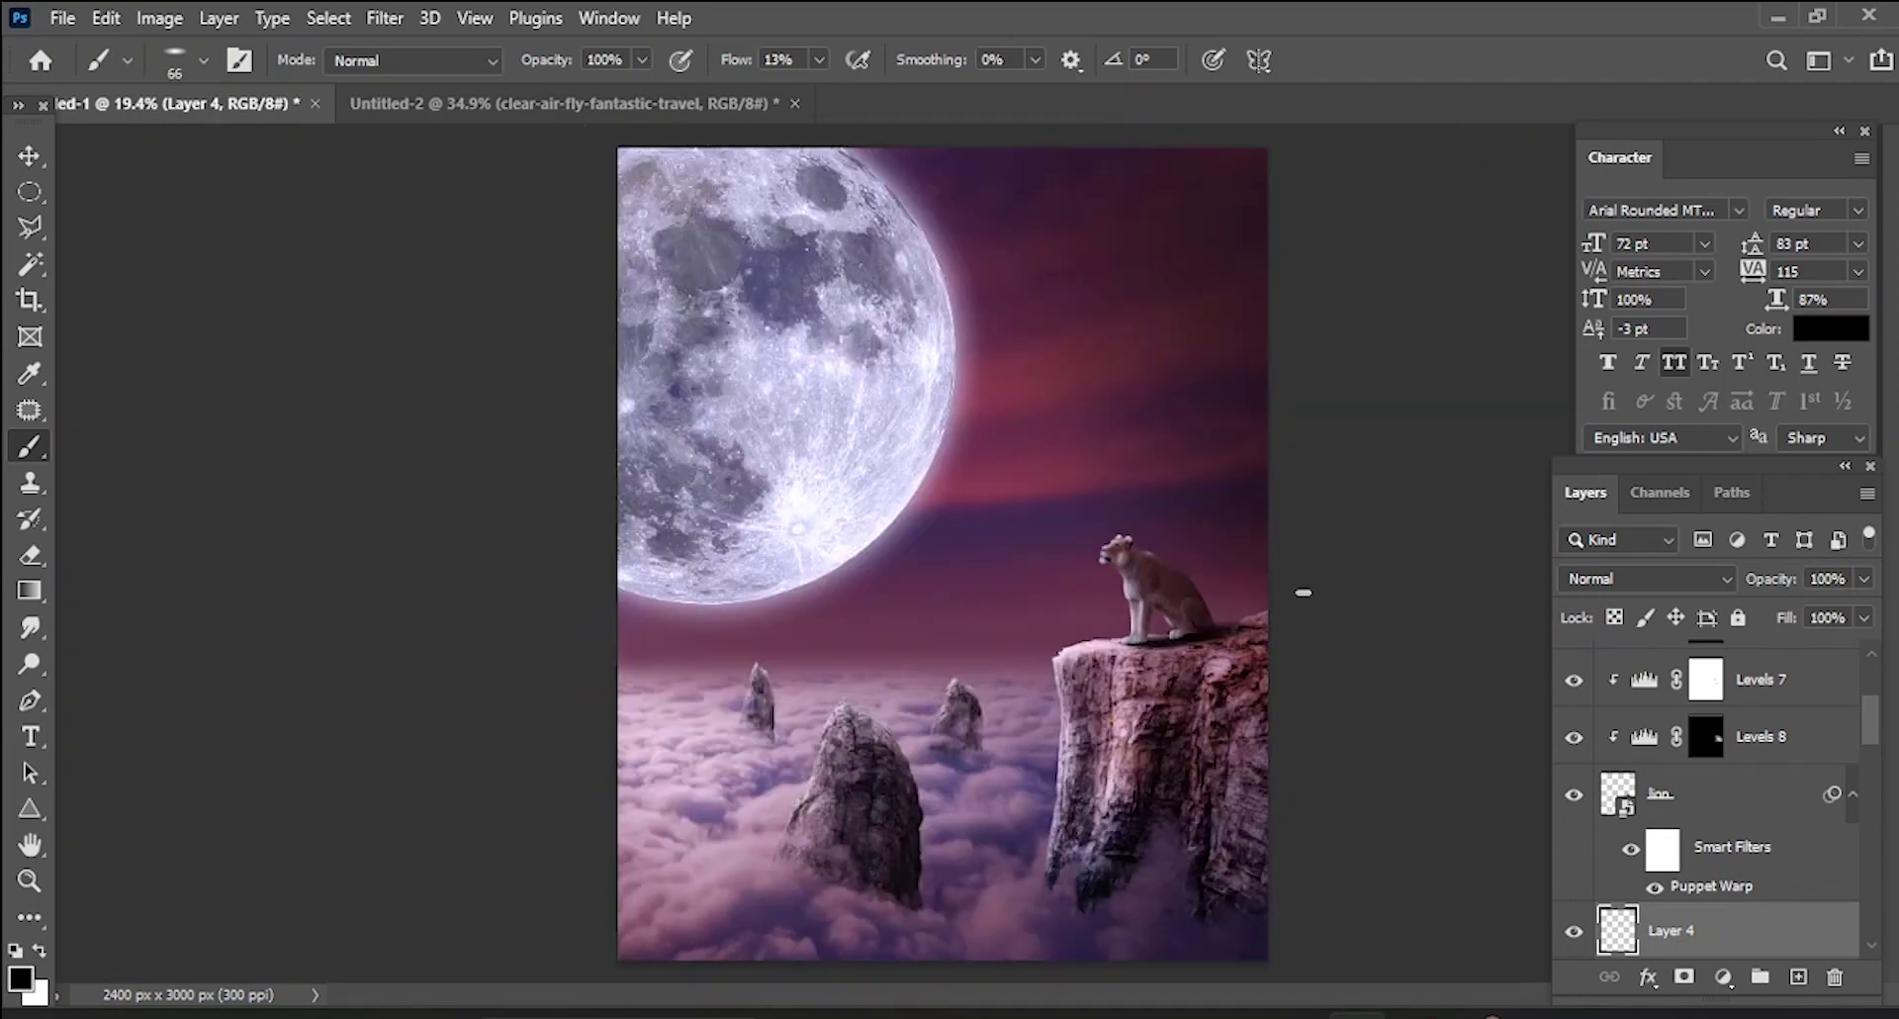
scroll(1250, 631, "down", 1)
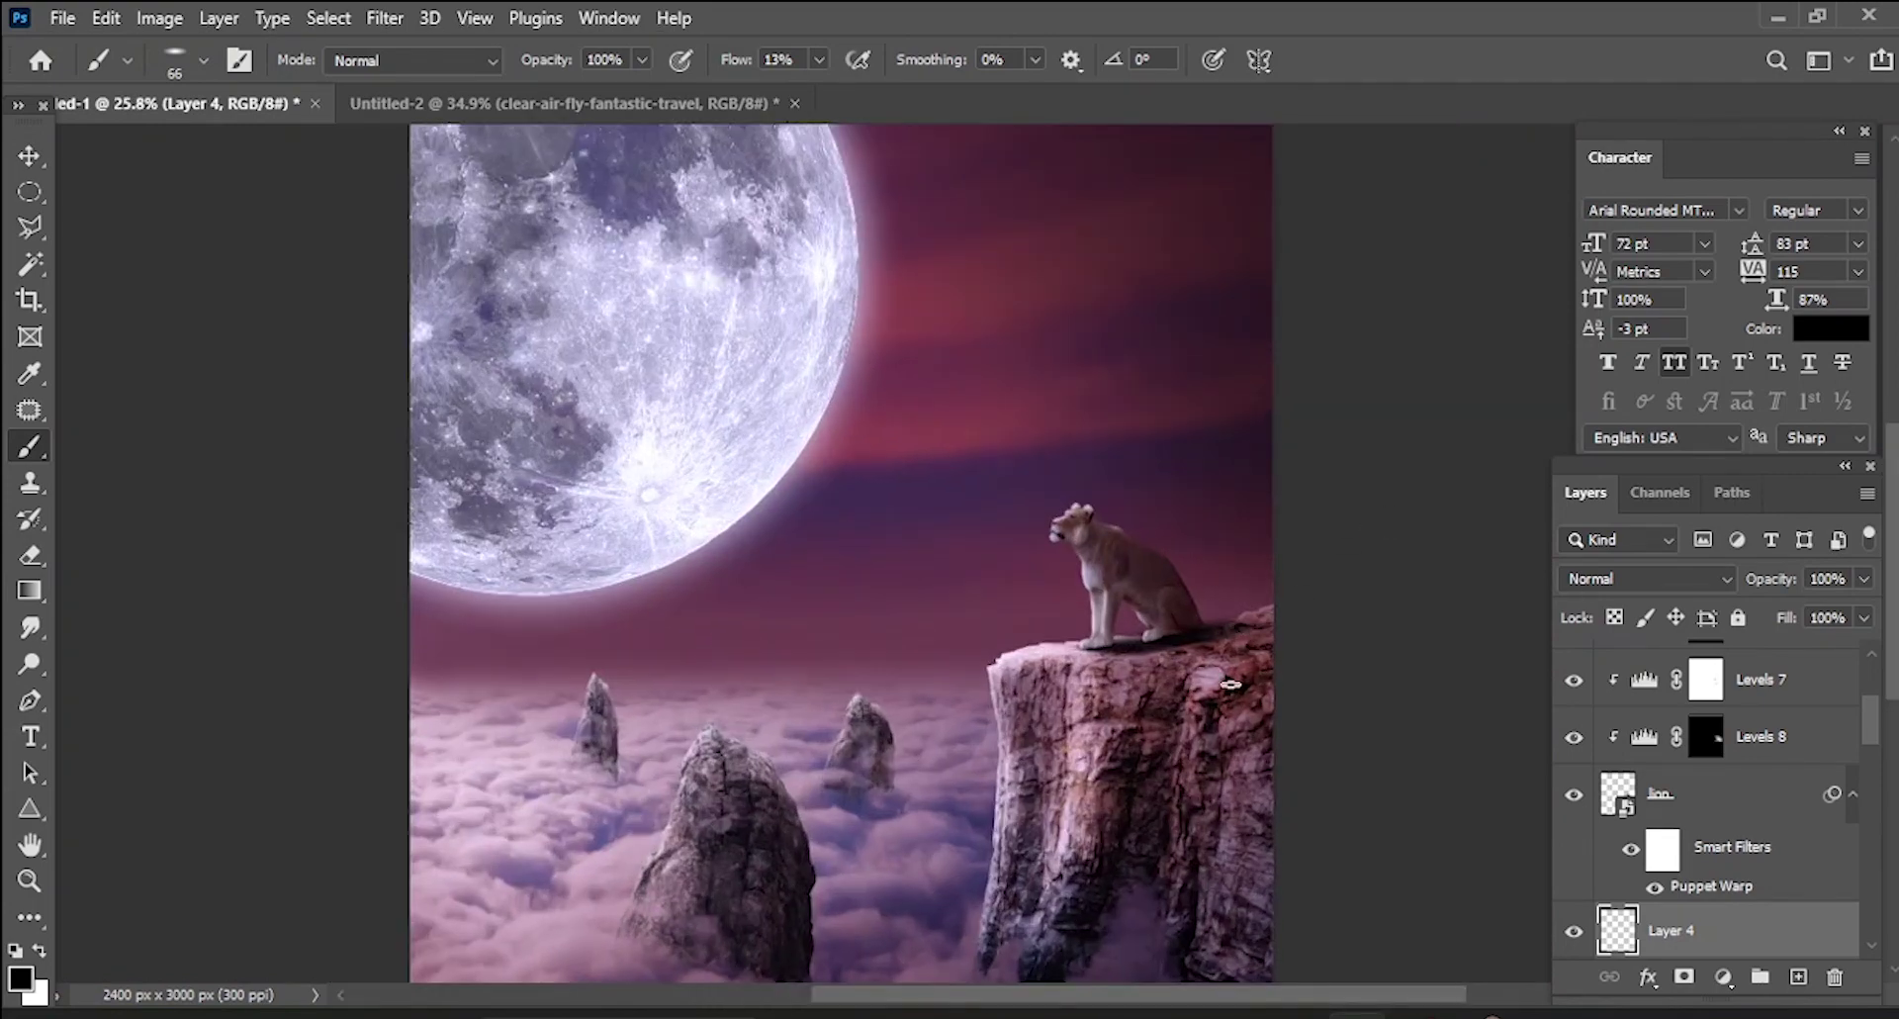
scroll(1203, 669, "up", 1)
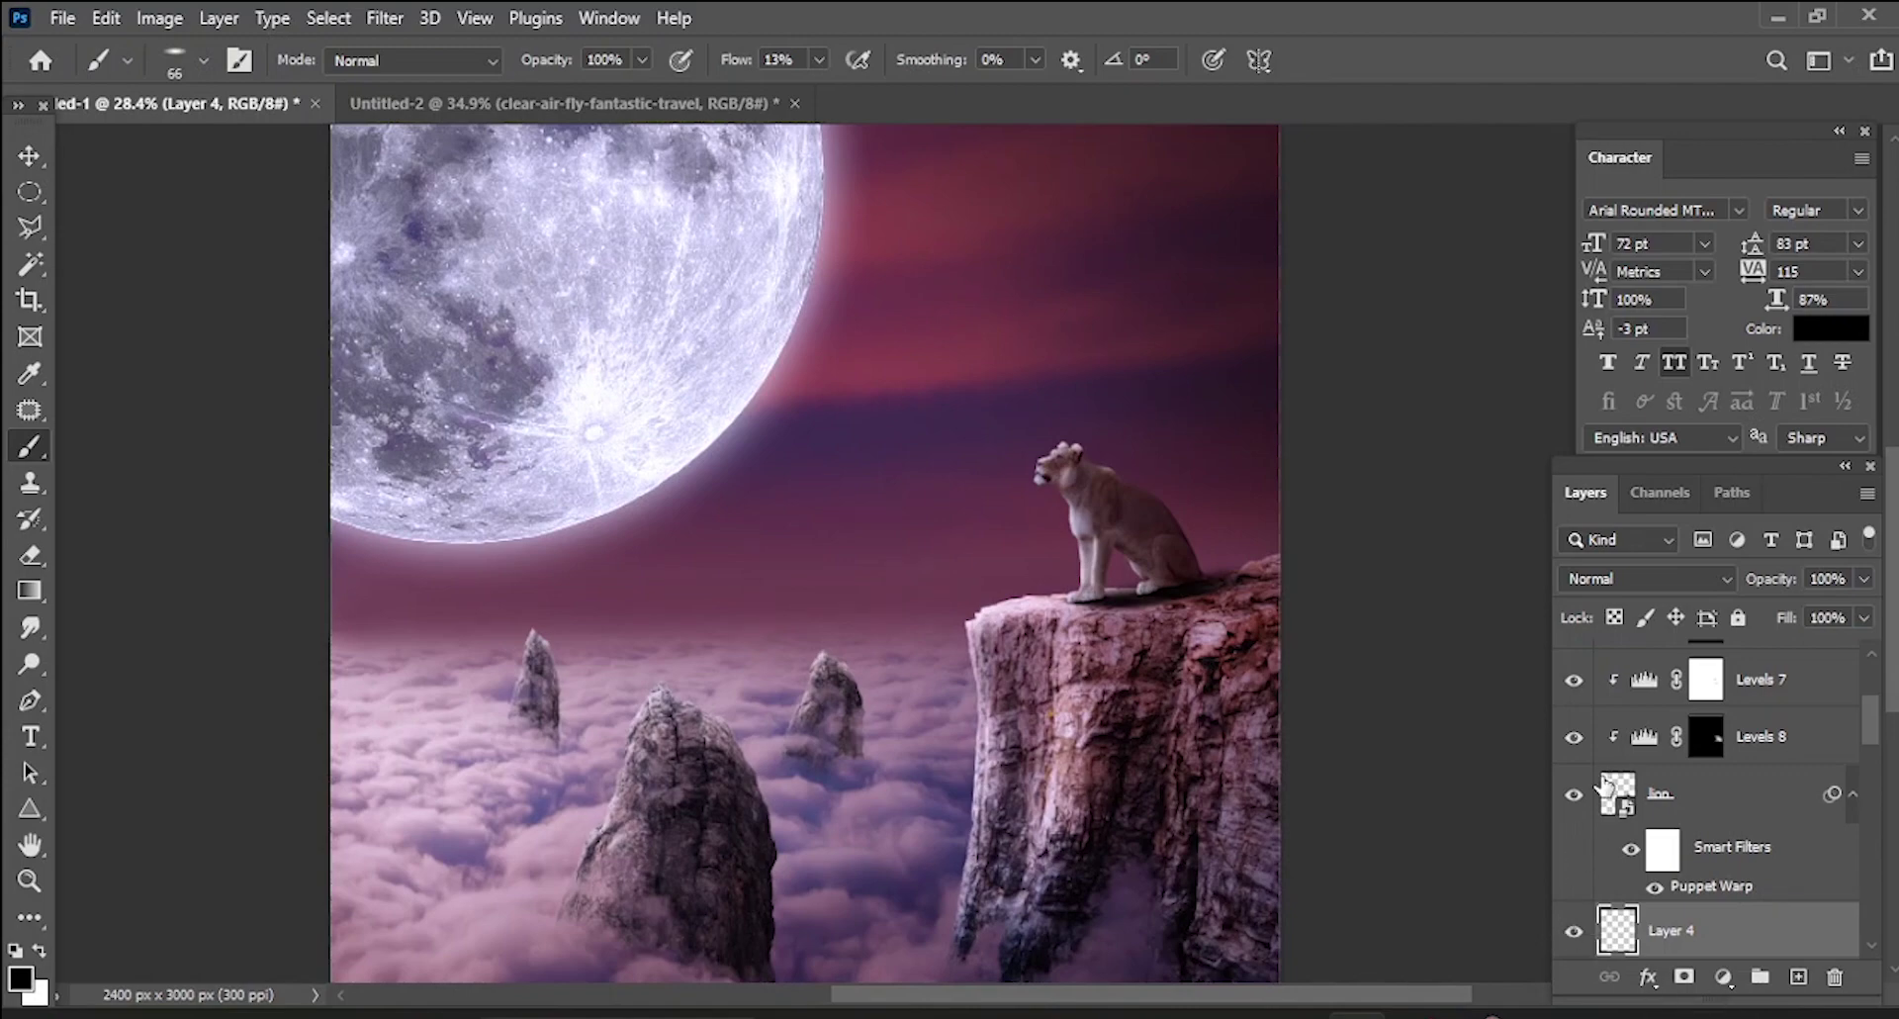
scroll(1235, 583, "up", 3)
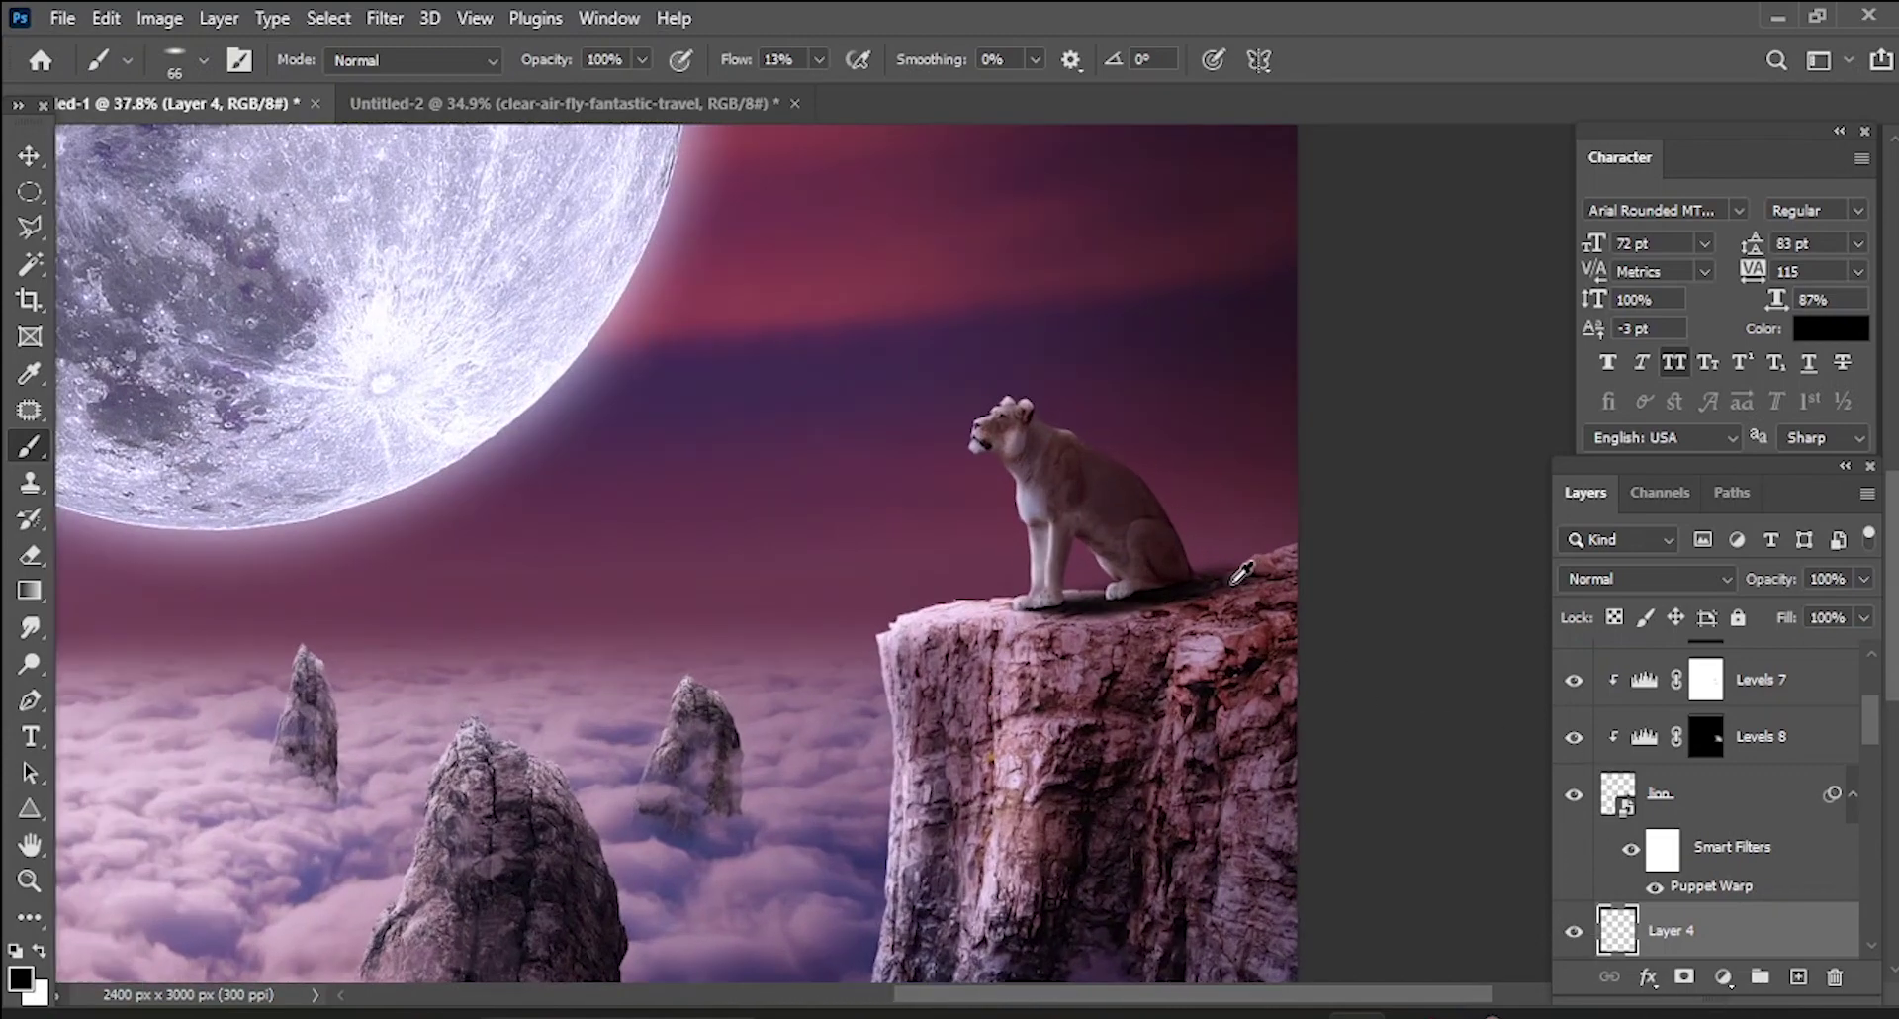
scroll(1216, 583, "up", 1)
scroll(1190, 582, "up", 2)
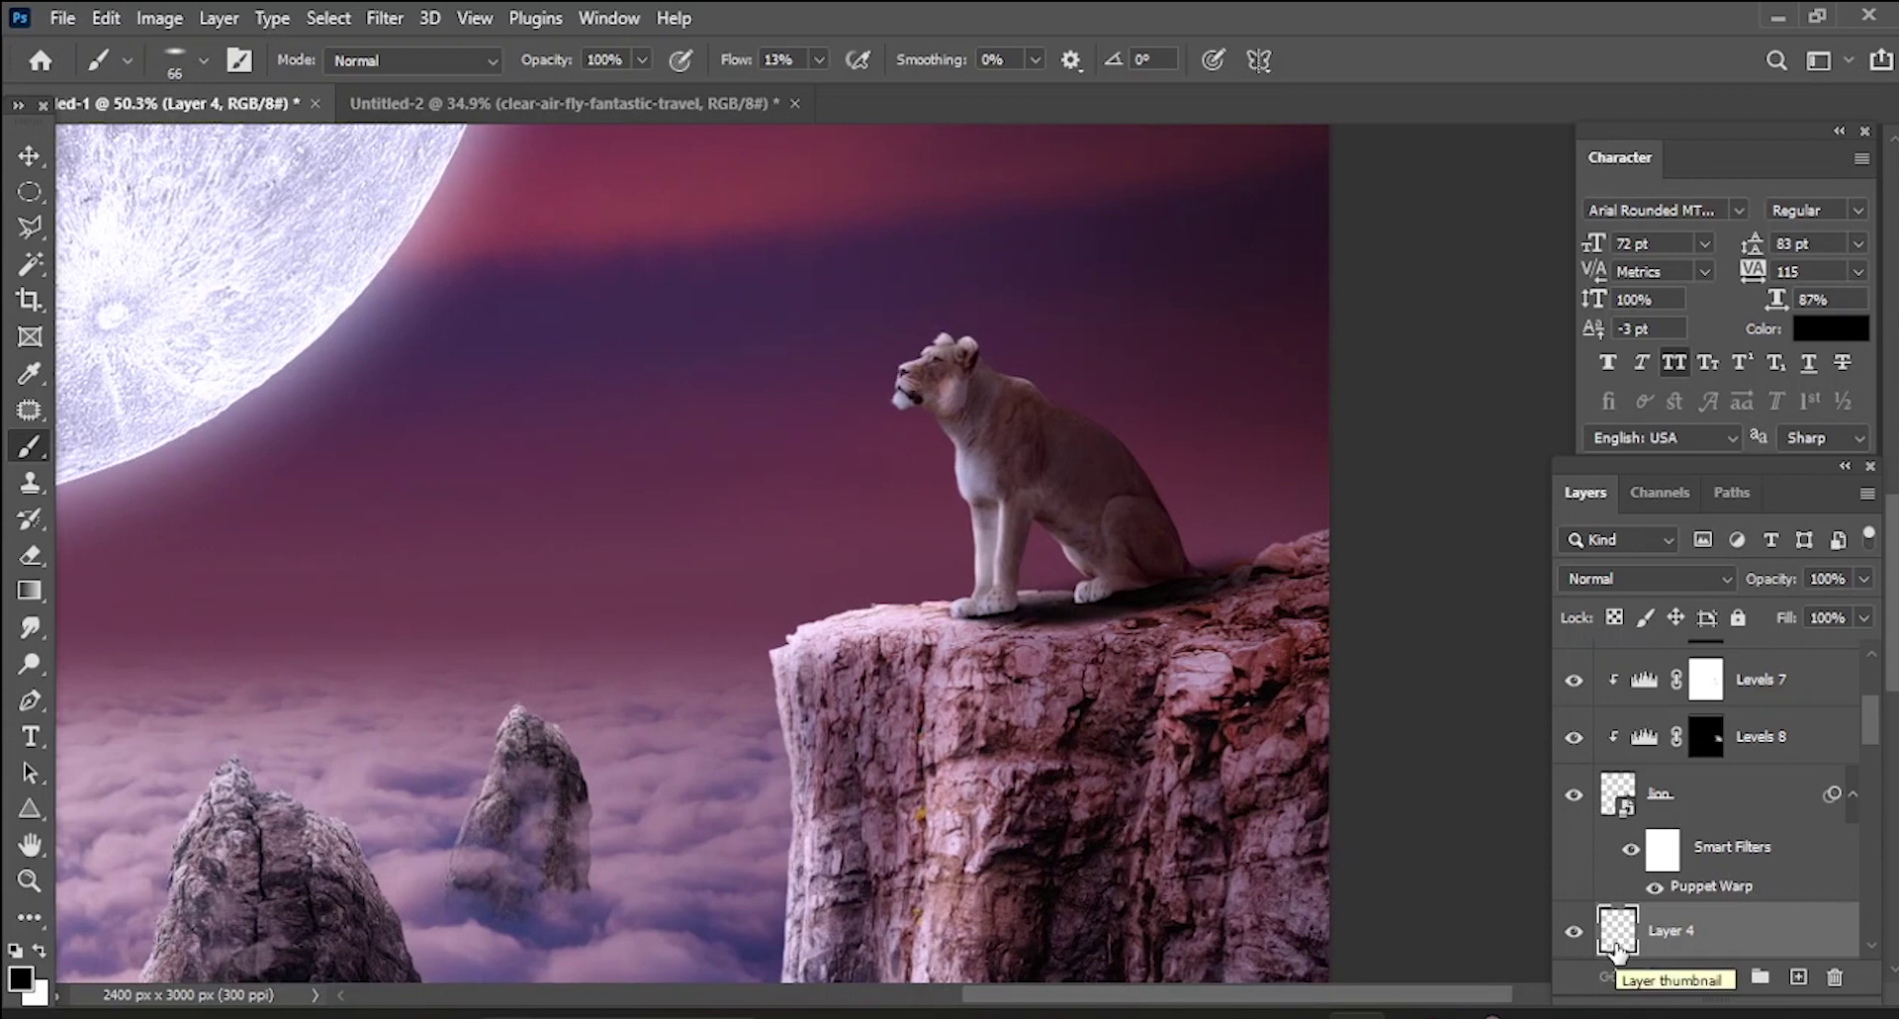
left_click(1724, 578)
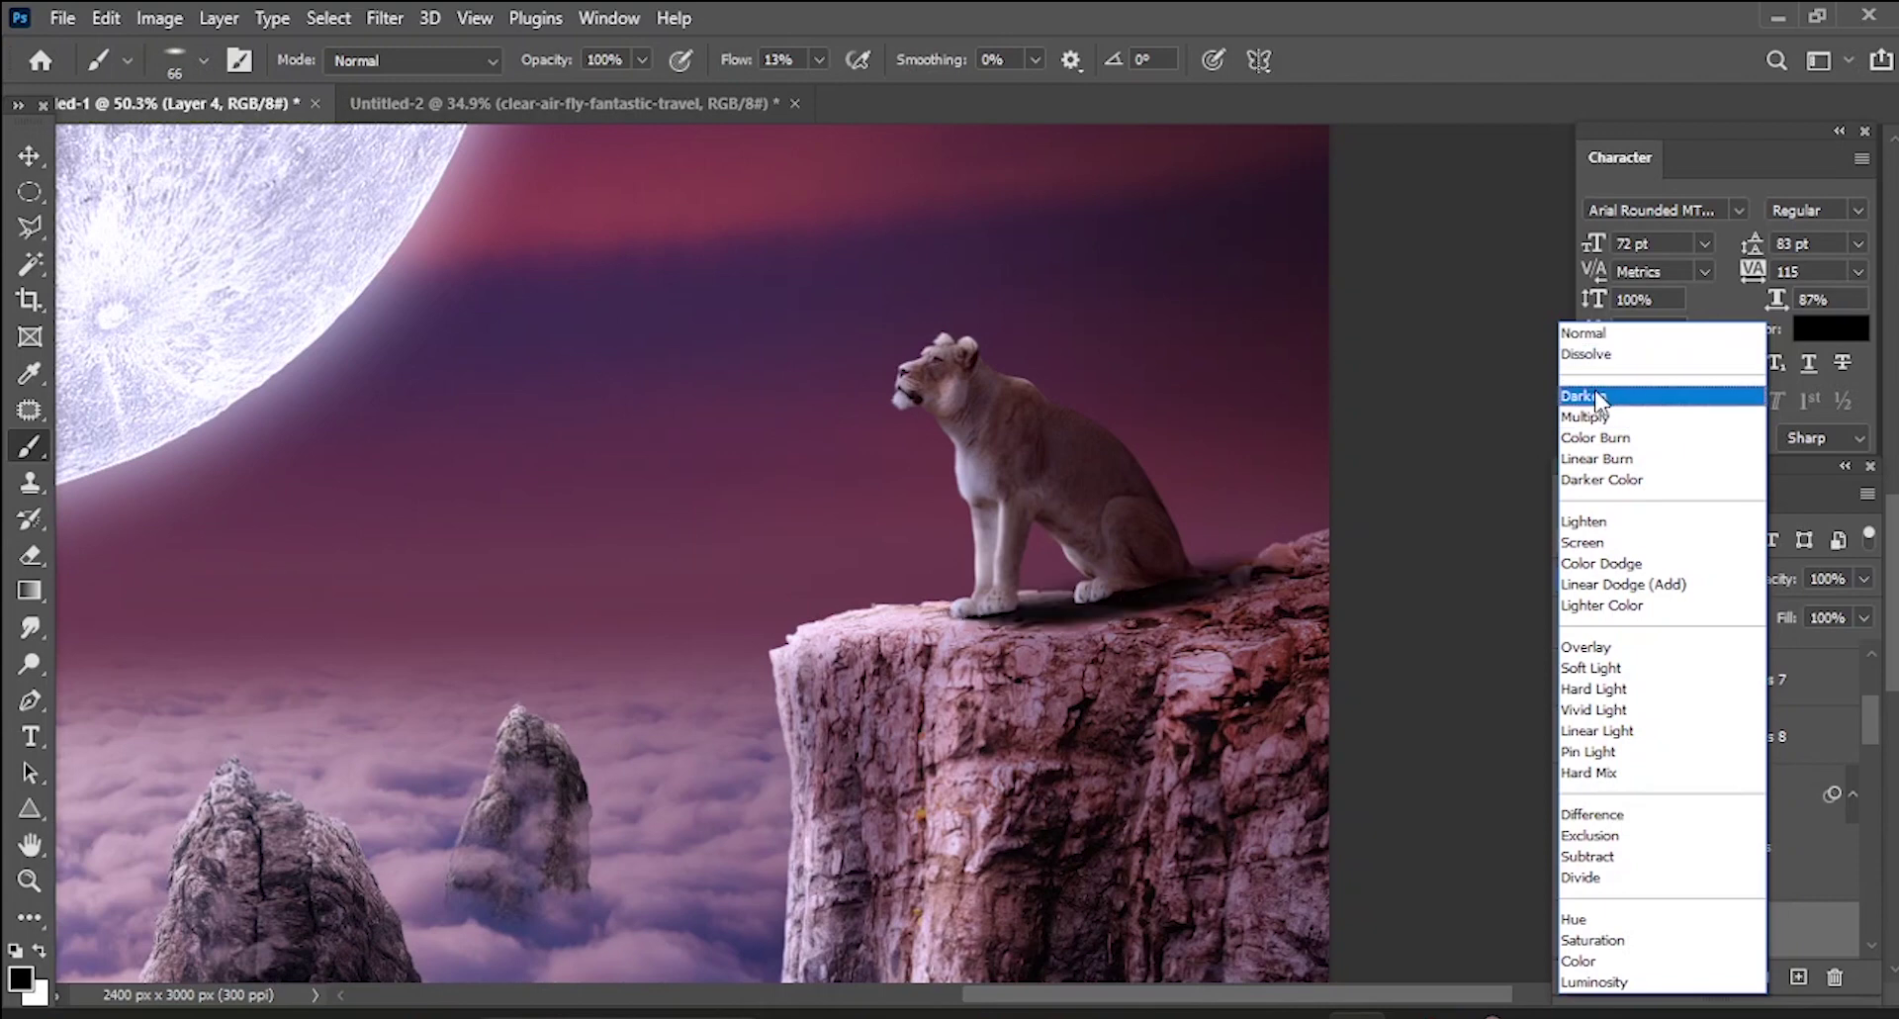
- Turn on a Color Overlay effect in the shadow layer's Layer Style
key("Escape")
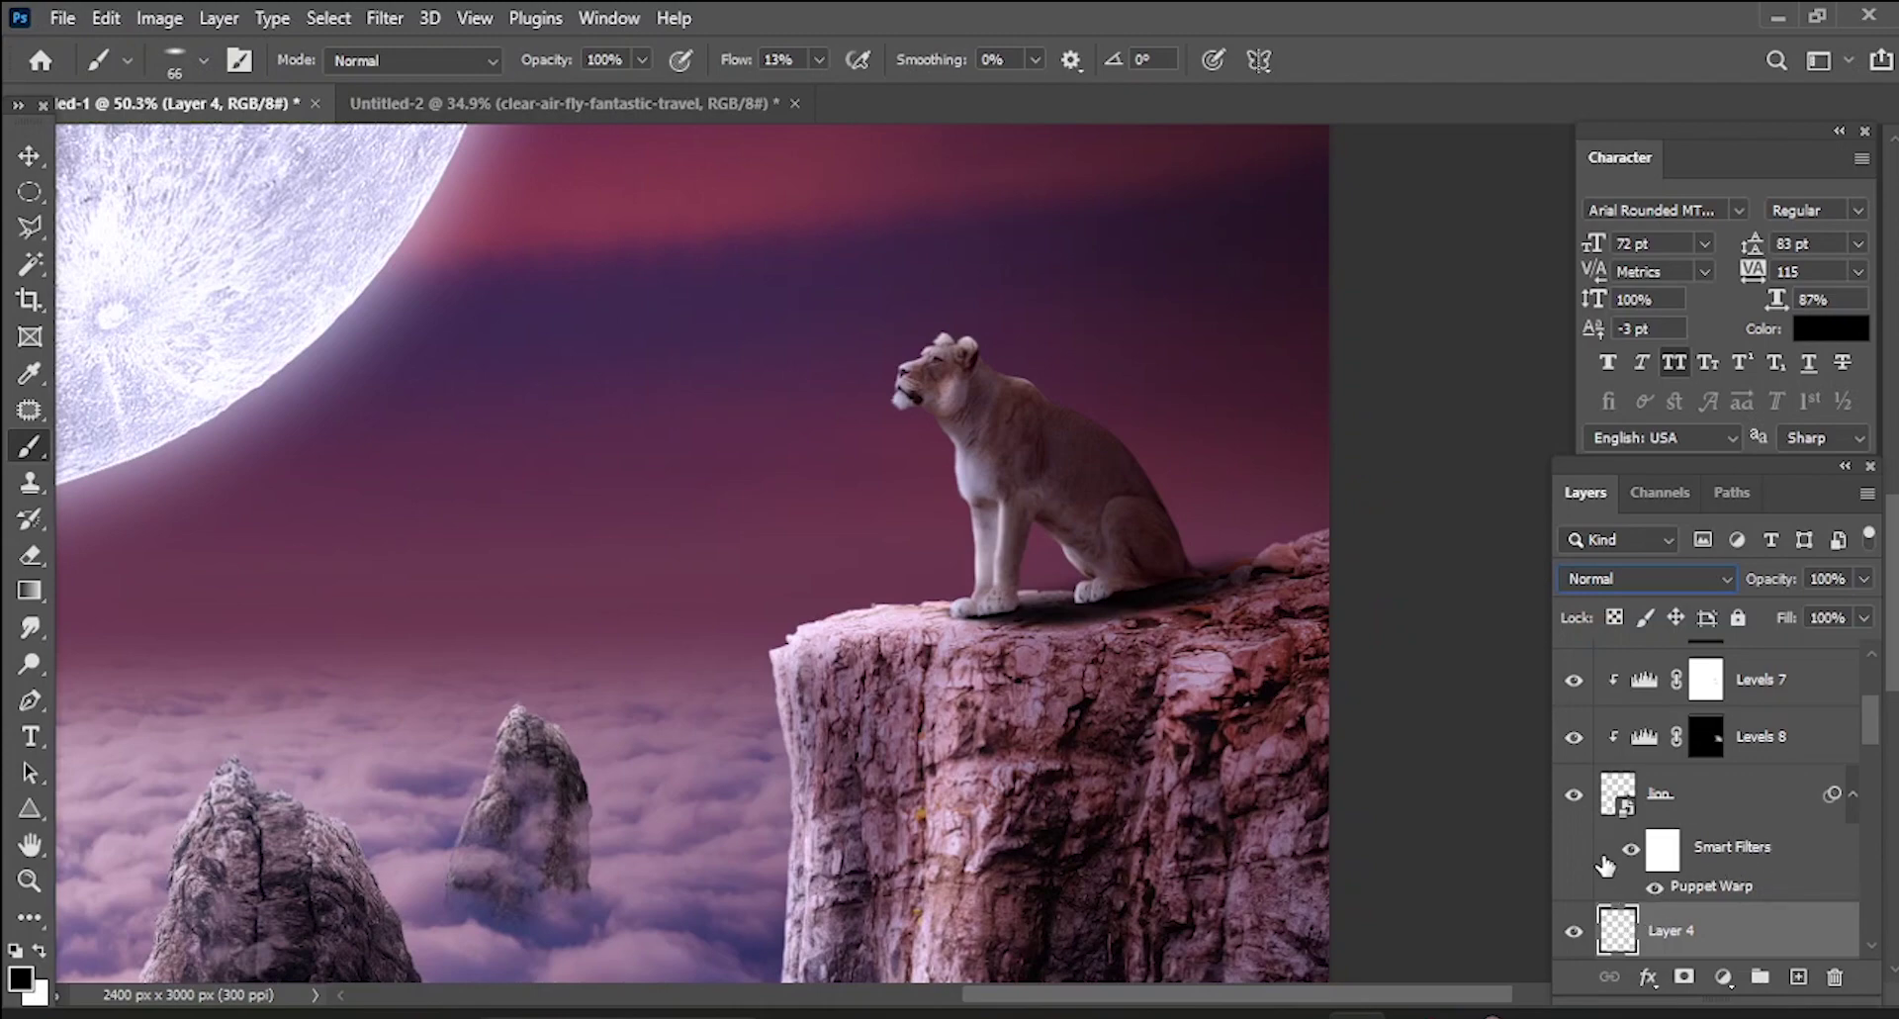
double_click(1588, 794)
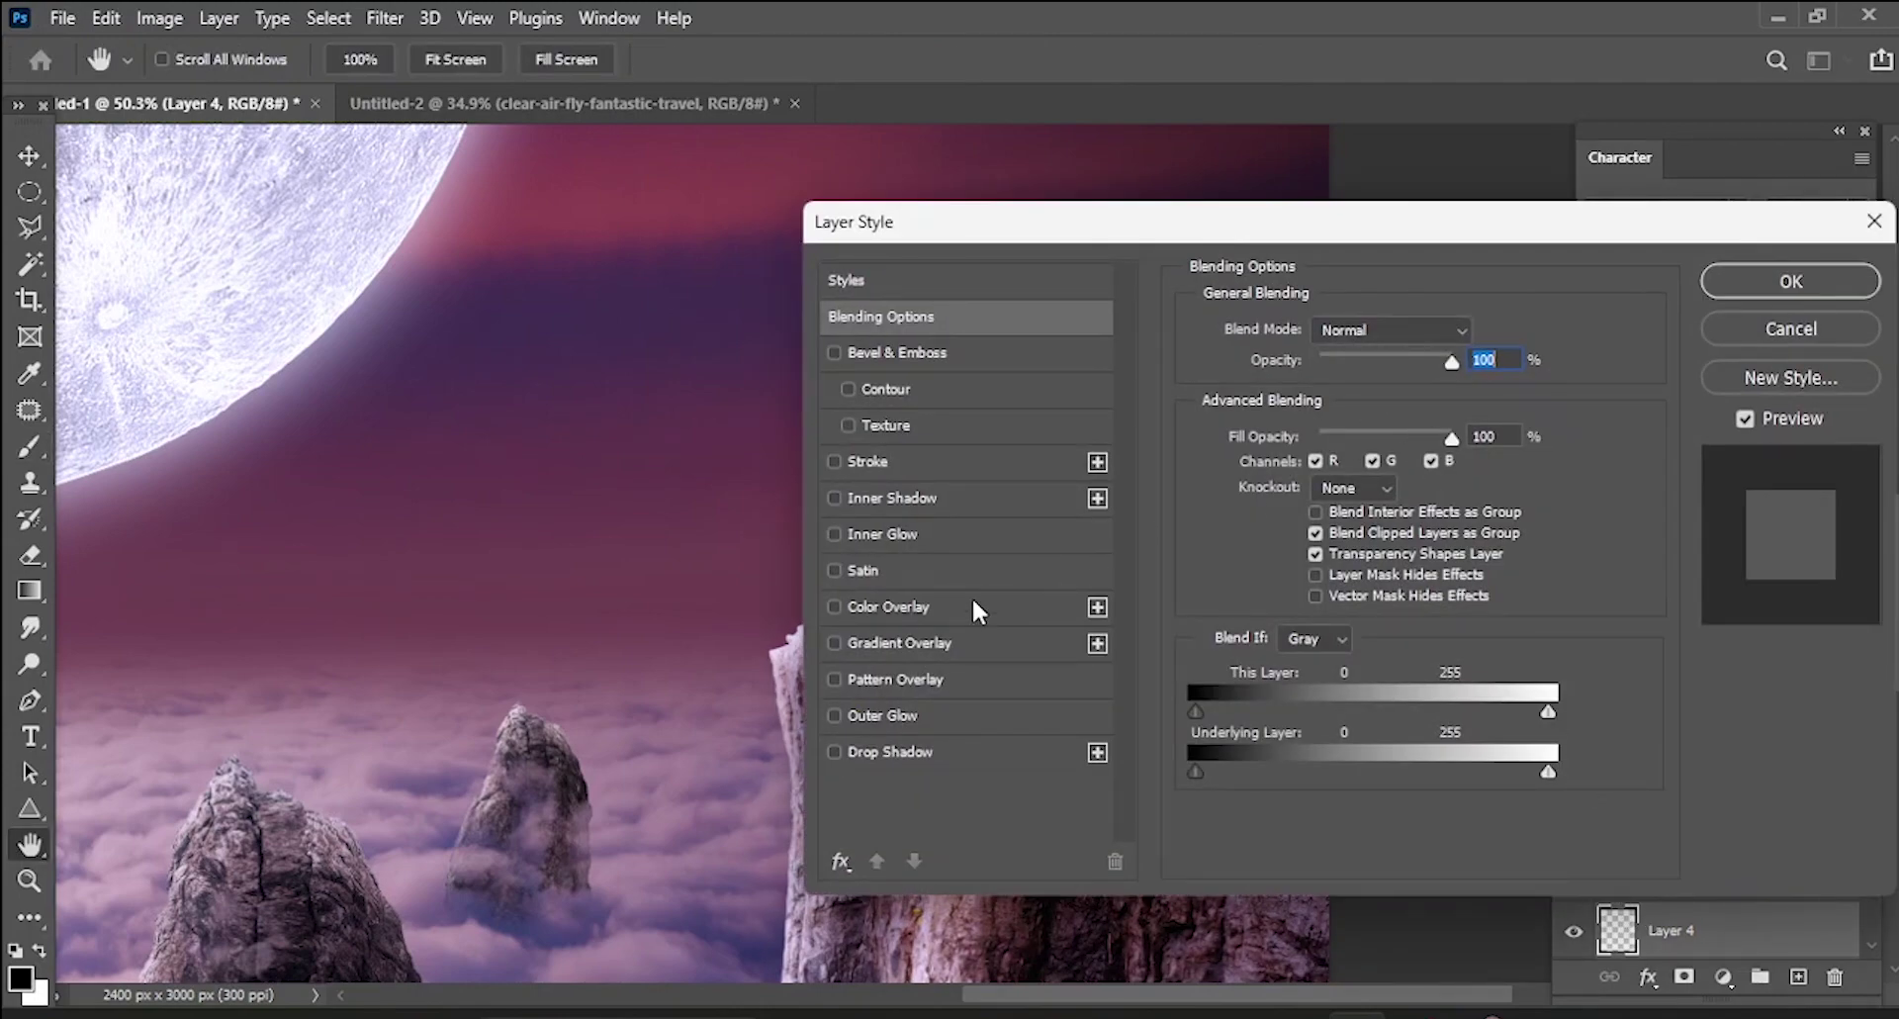
left_click(888, 607)
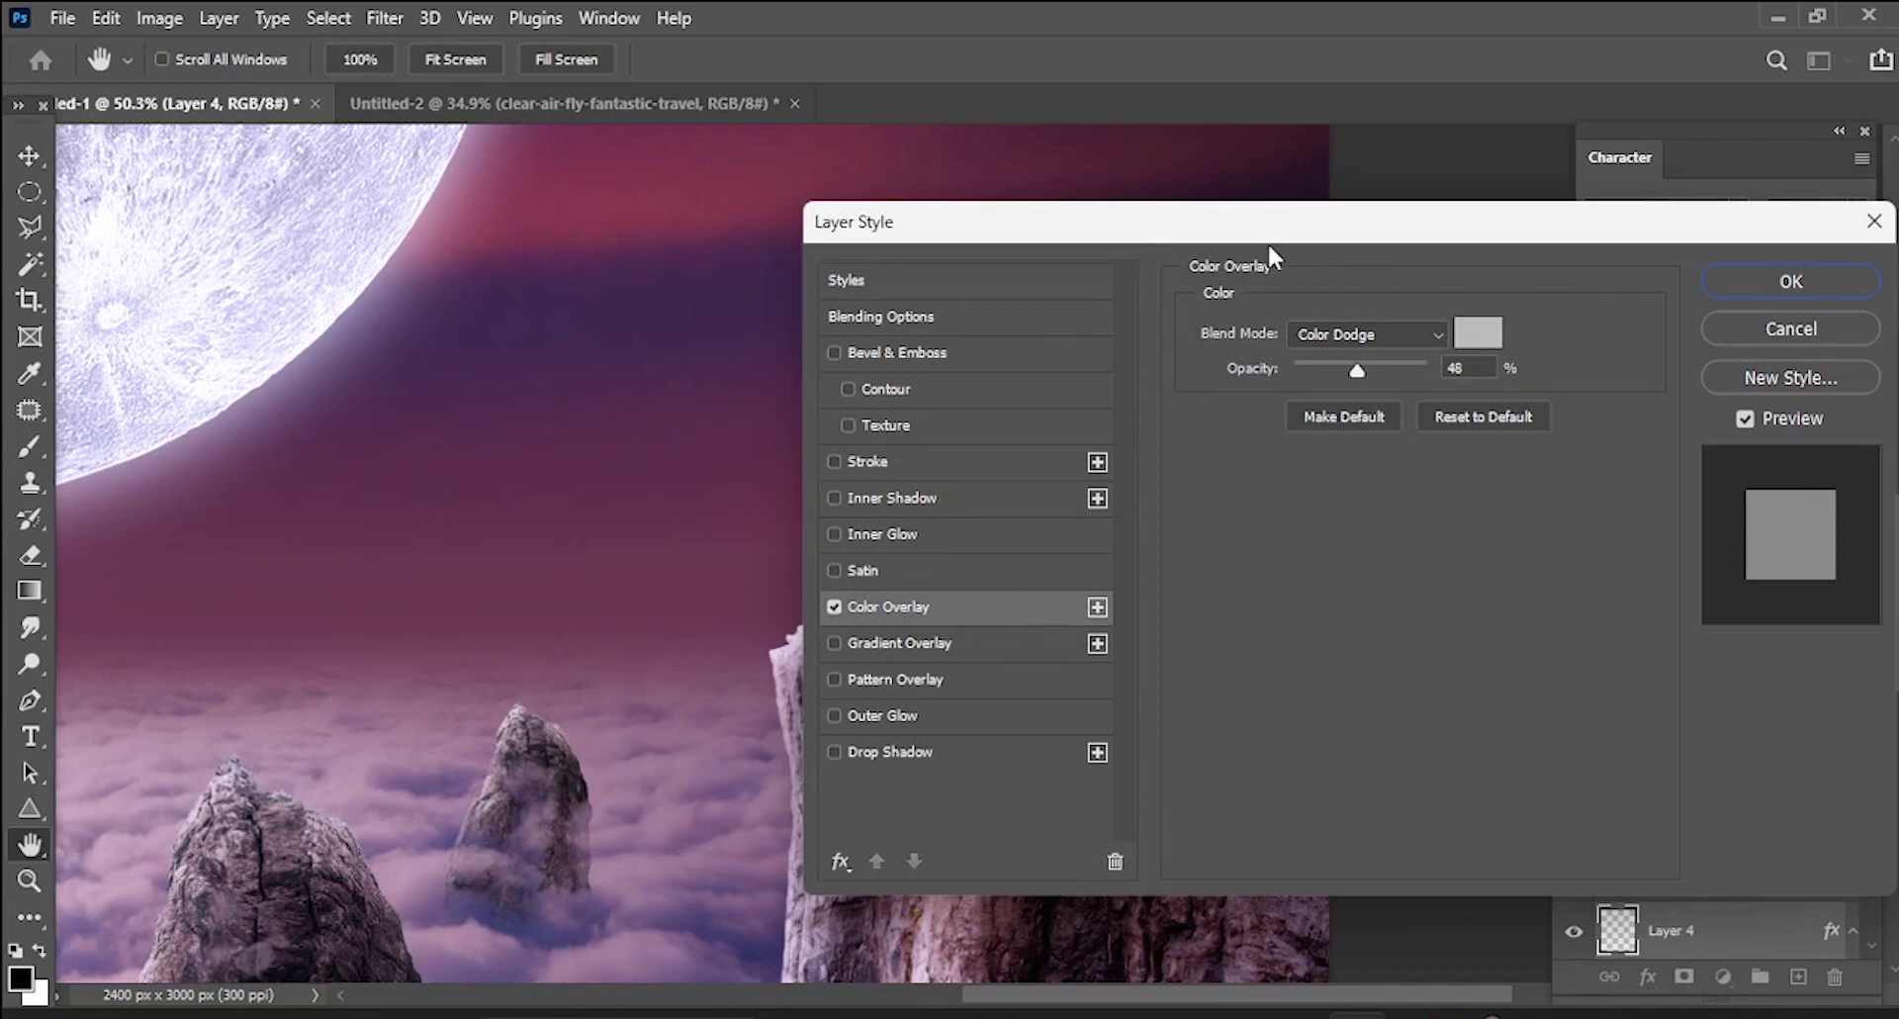
left_click_drag(1269, 235, 1639, 359)
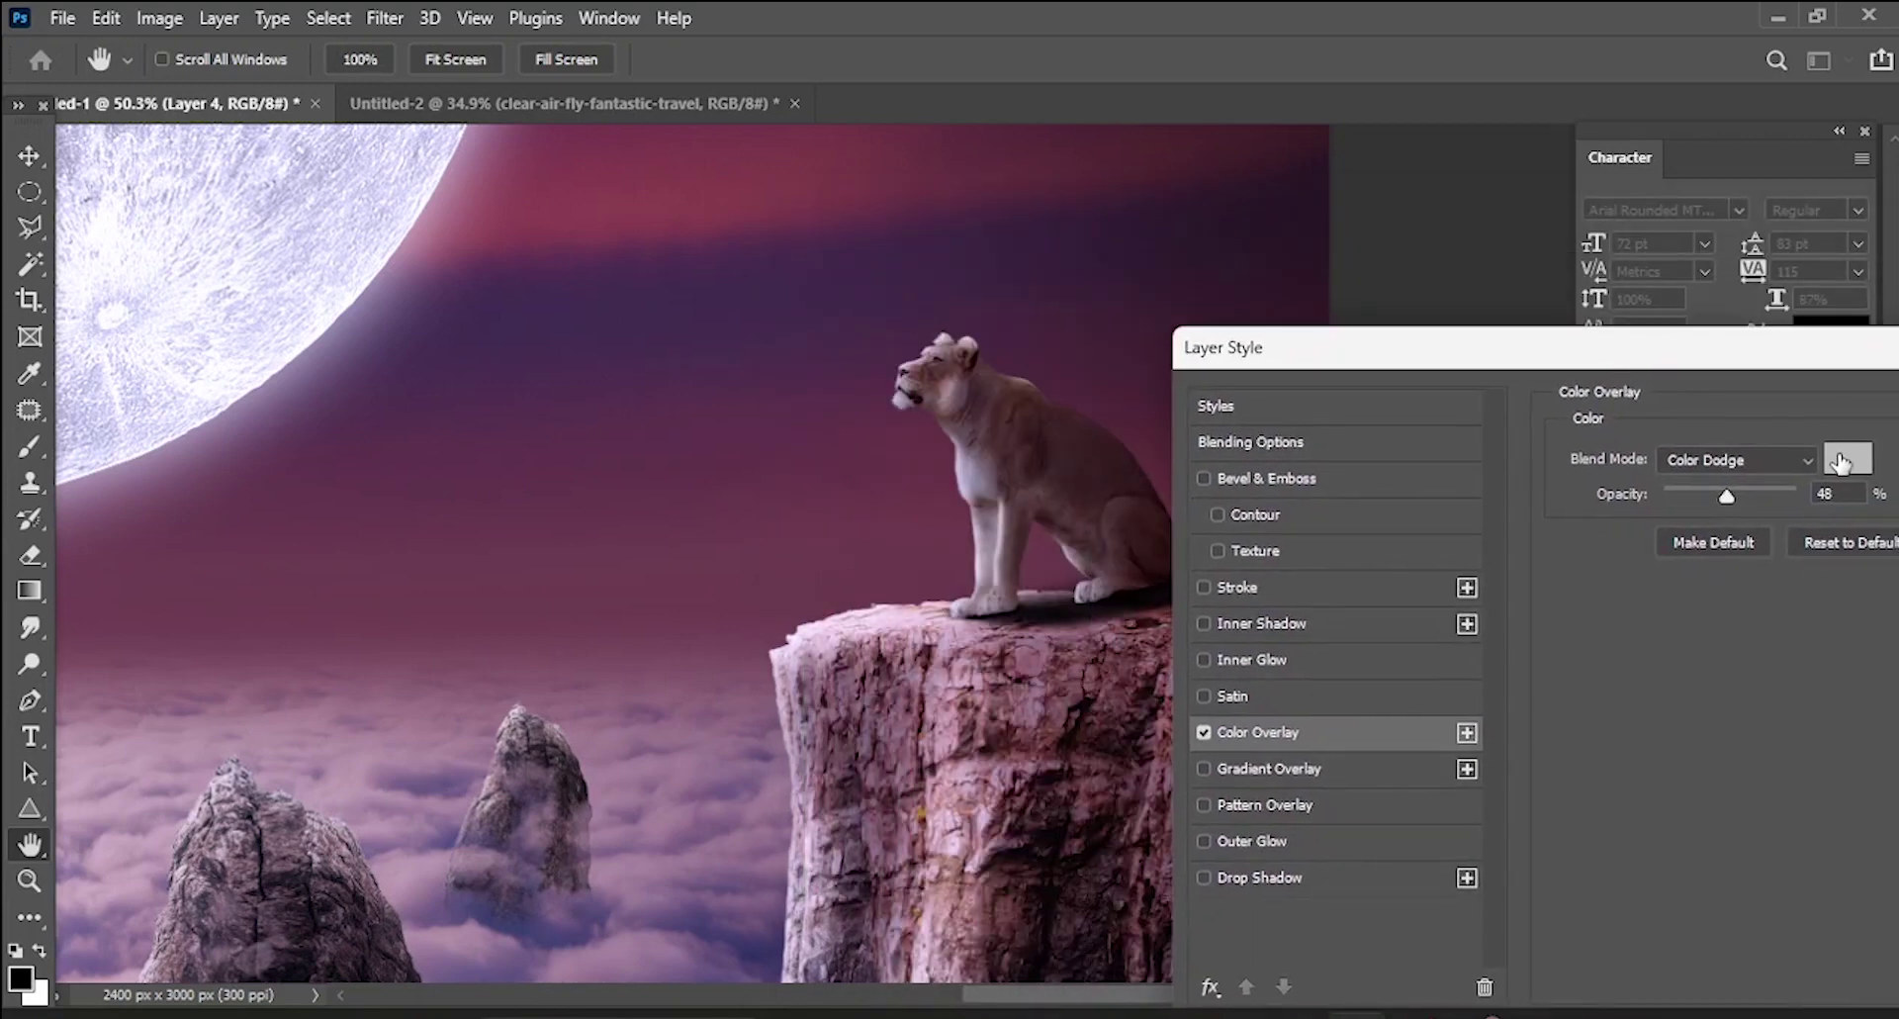
left_click(1841, 461)
left_click_drag(1454, 644, 1439, 728)
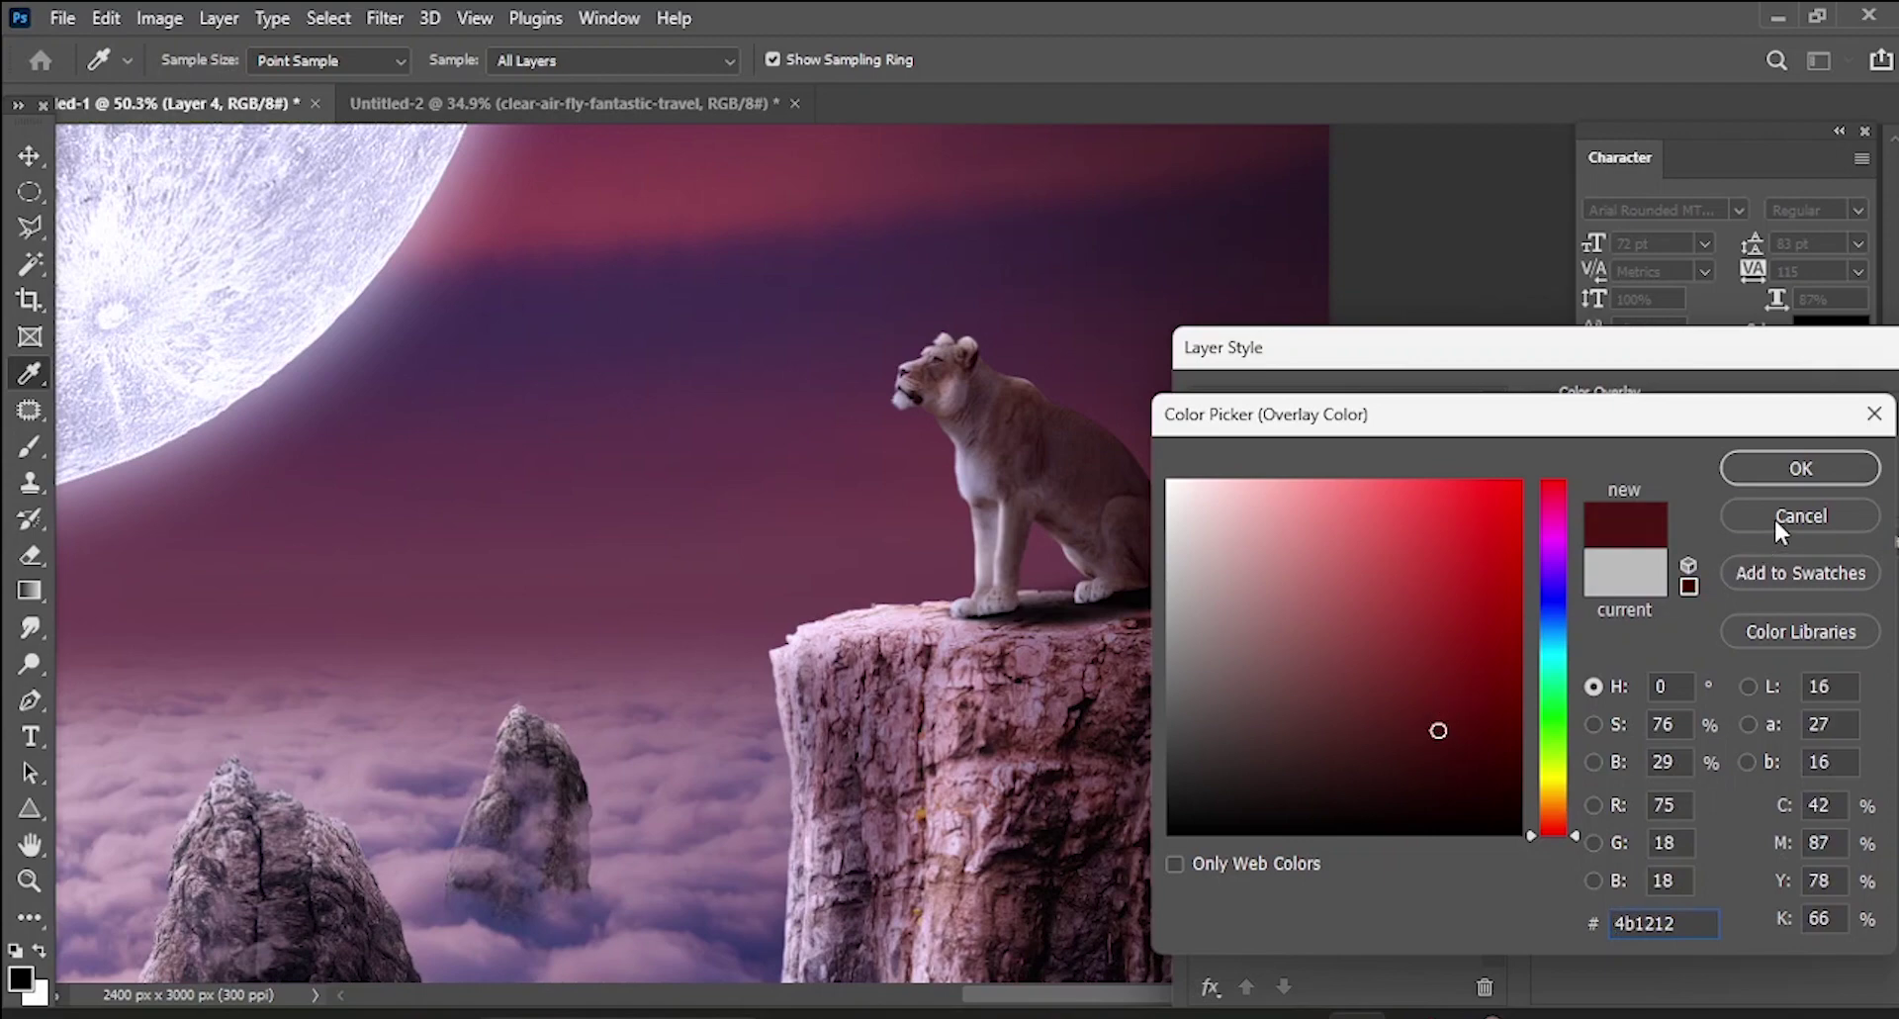
left_click(1772, 516)
mouse_move(1771, 362)
left_mouse_down()
mouse_move(1558, 410)
mouse_move(1308, 431)
mouse_move(1678, 485)
left_mouse_up()
- Make the overlay Normal blend at 48%, using dark plum #1b1115 sampled from the cliff rock
left_click(1347, 525)
left_click(1247, 327)
left_click(1846, 582)
left_click(1847, 579)
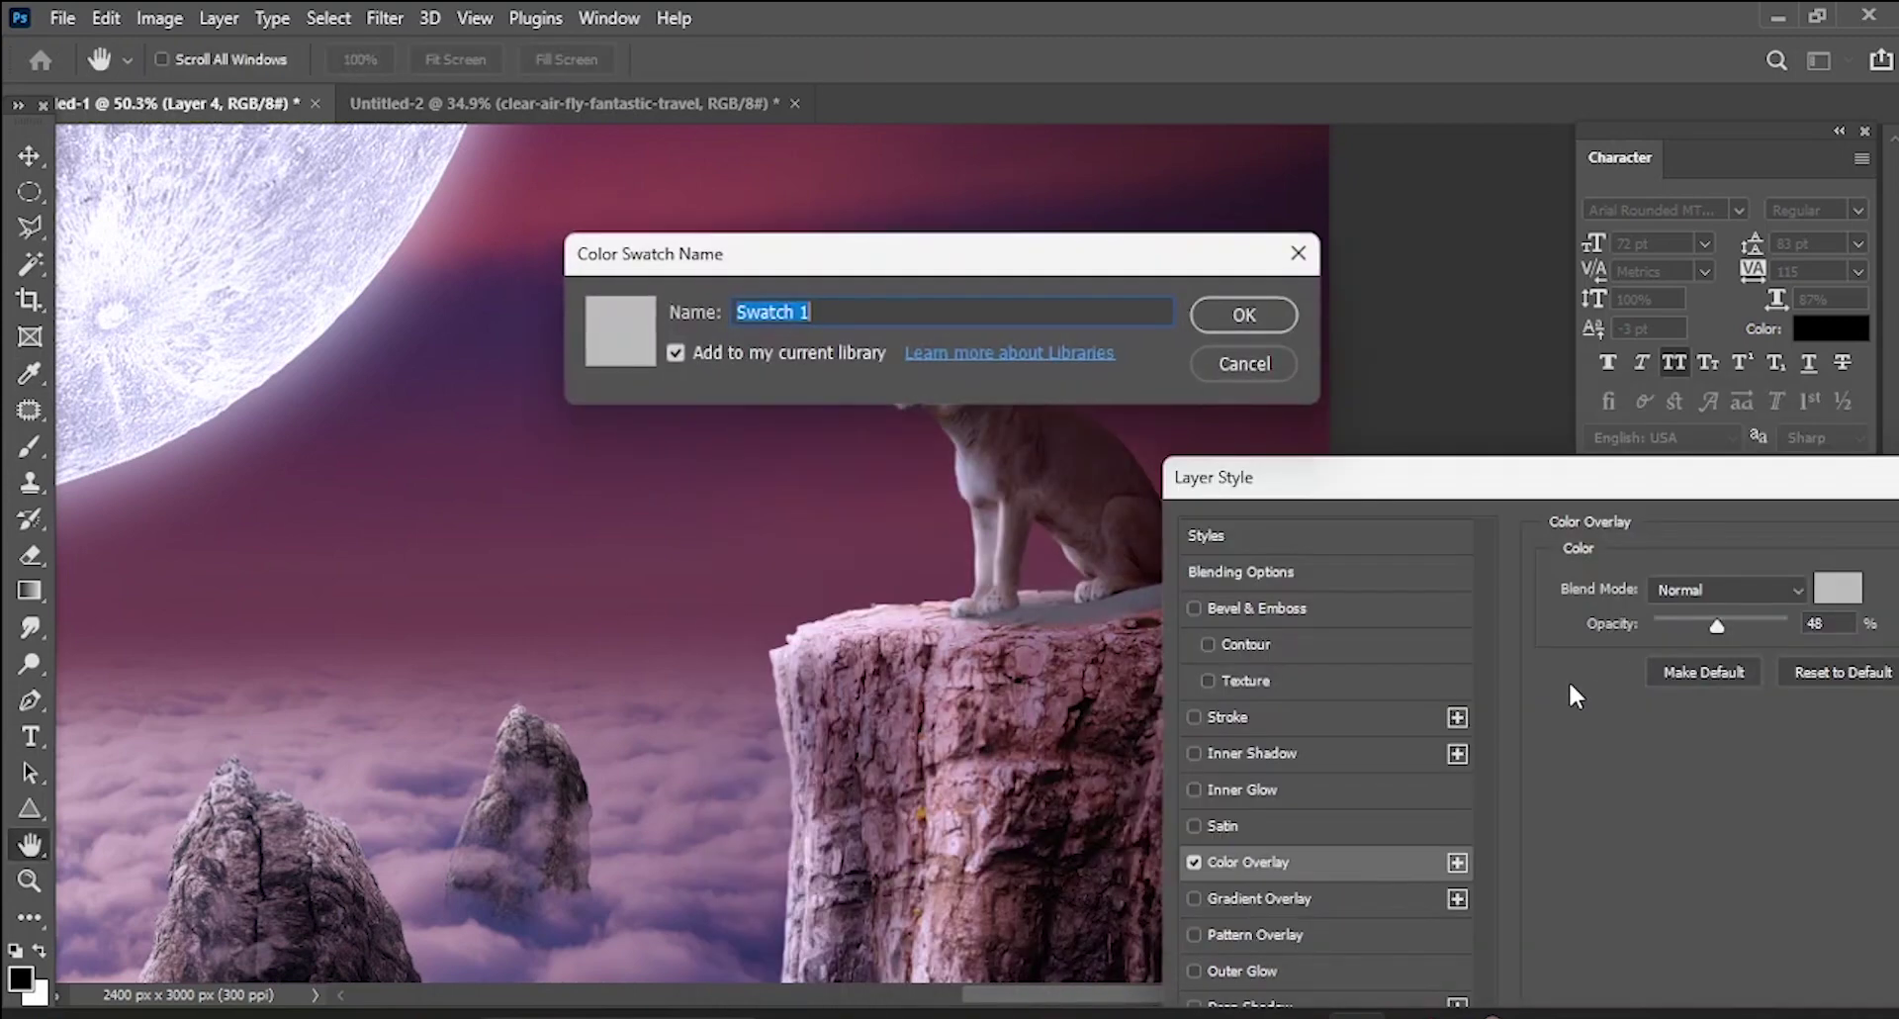
left_click(1249, 366)
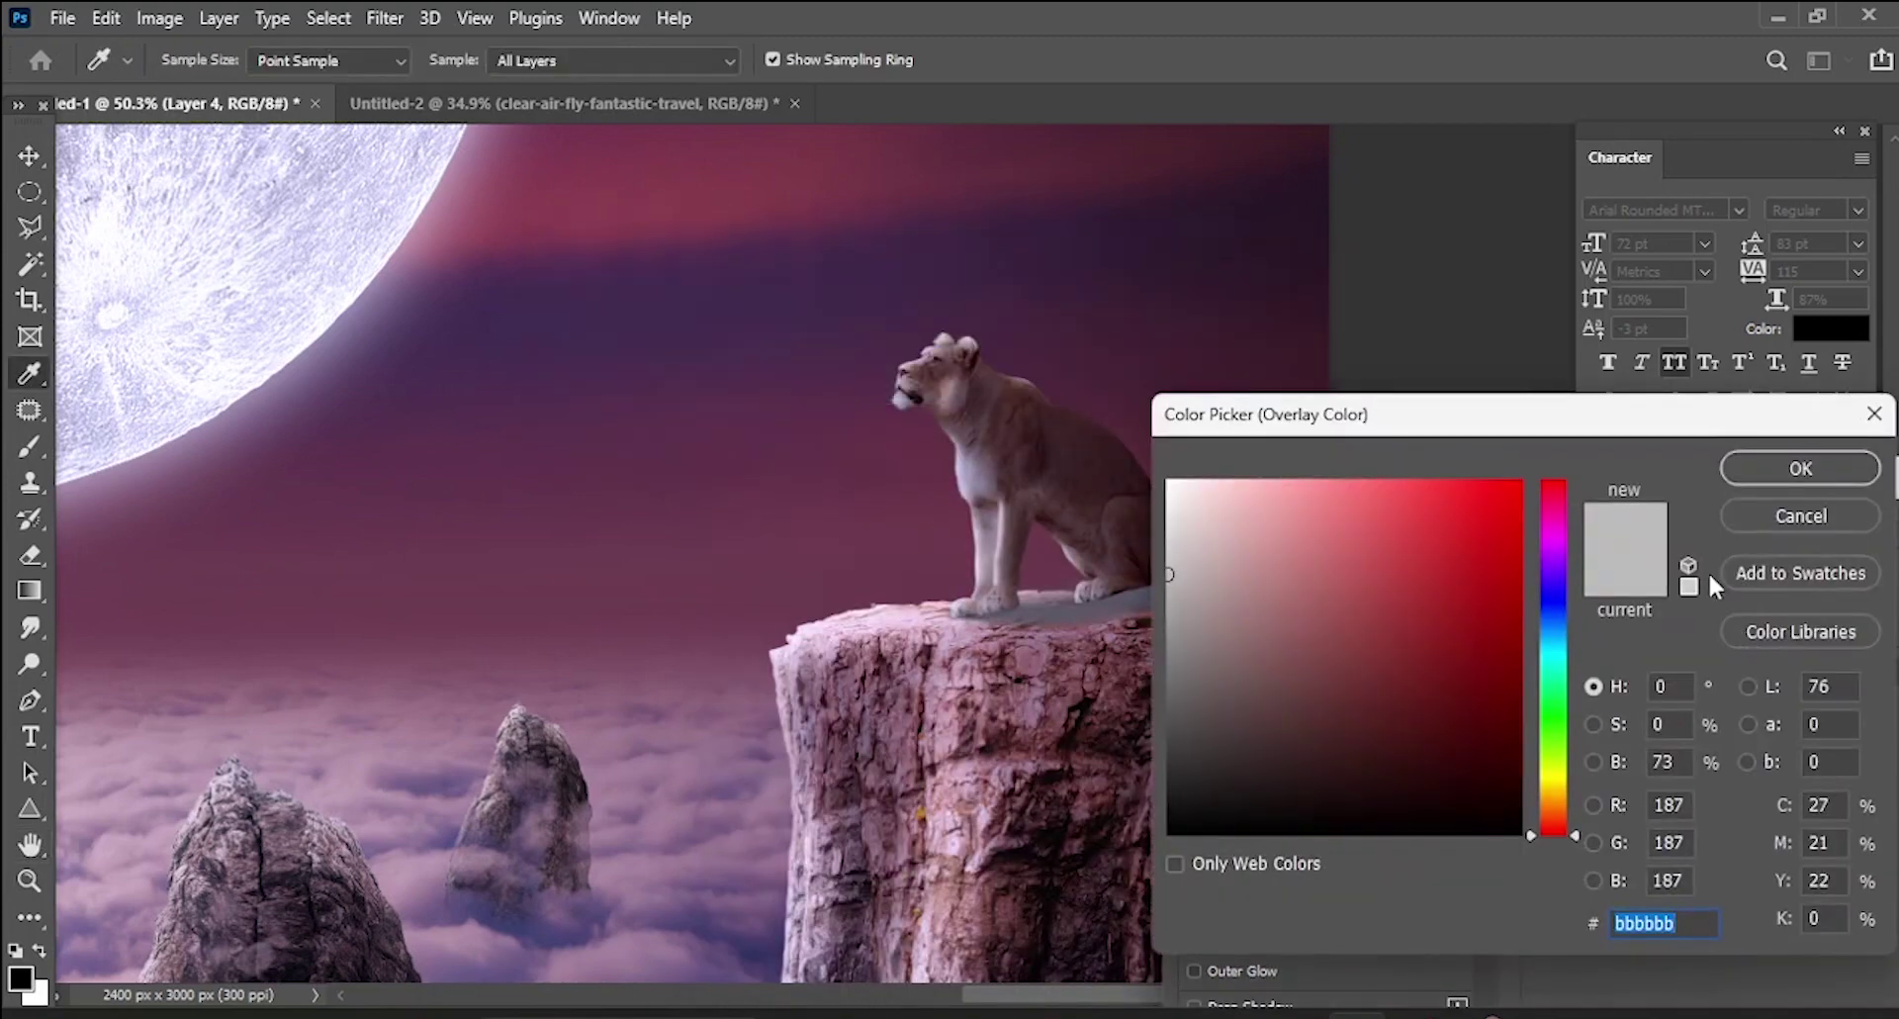
left_click(1112, 717)
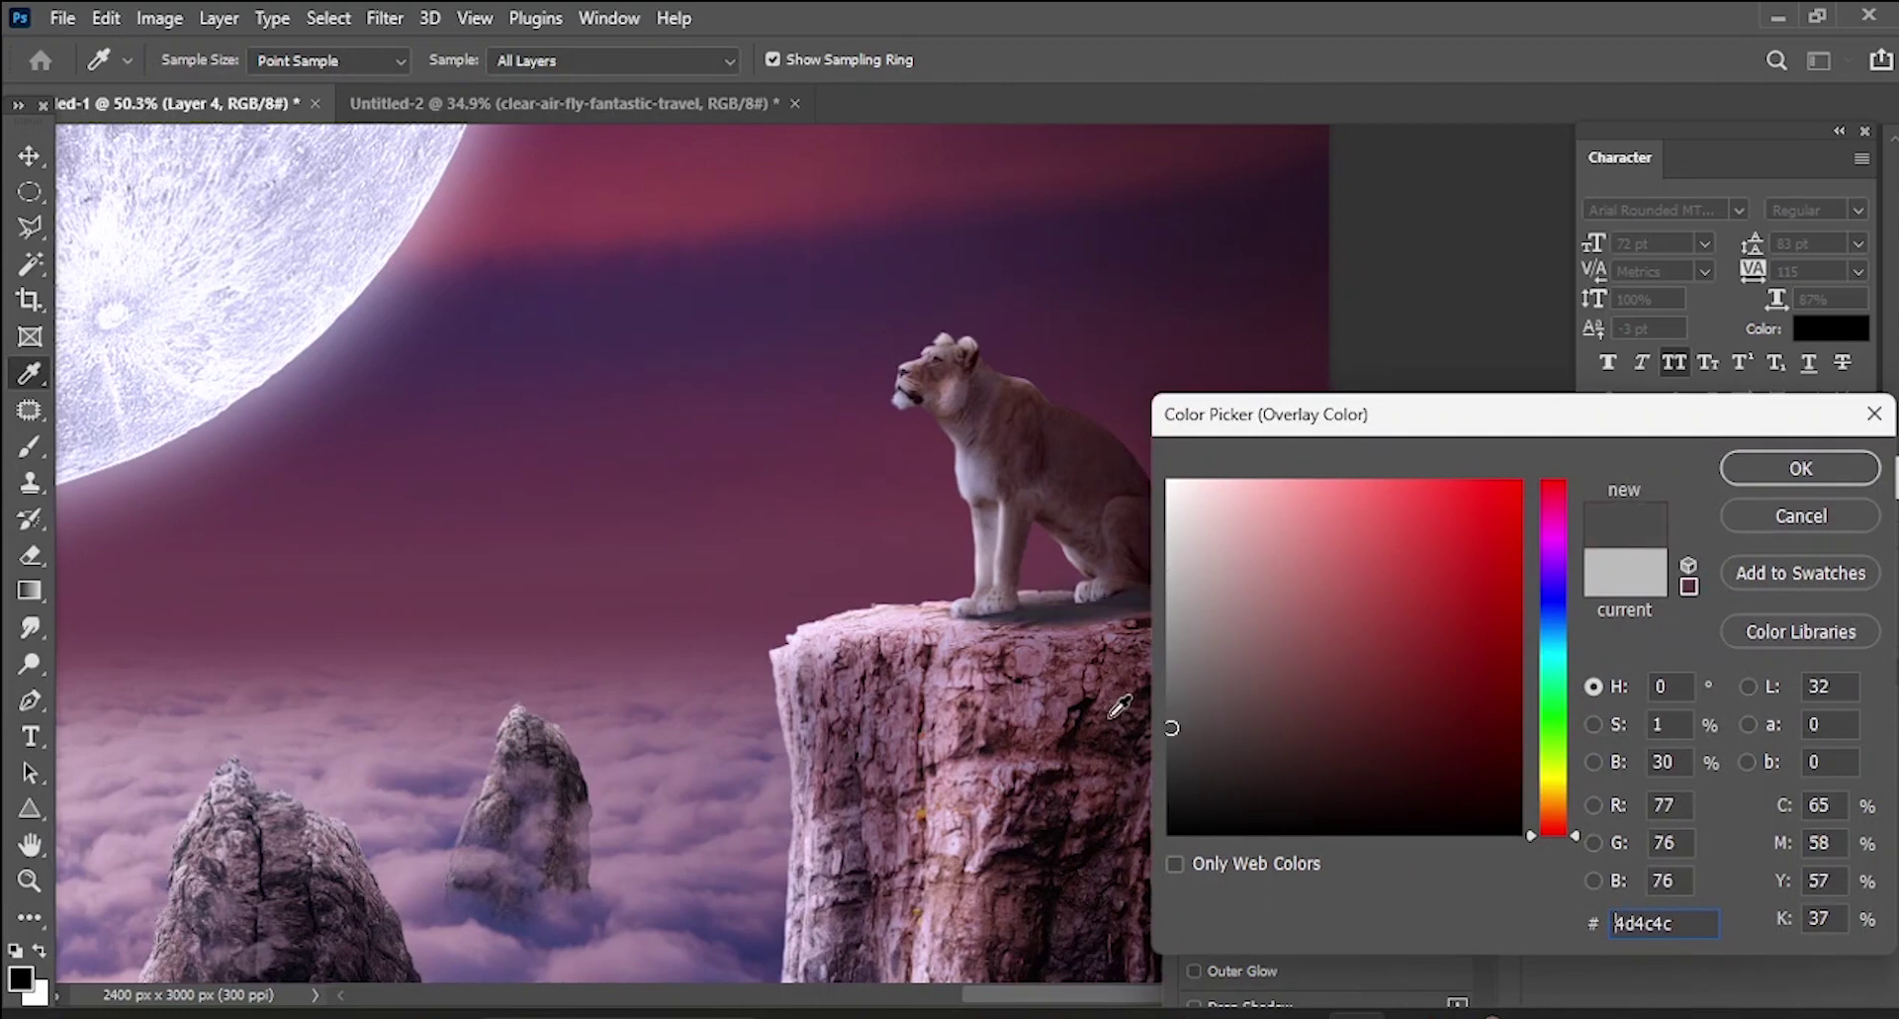
left_click(922, 751)
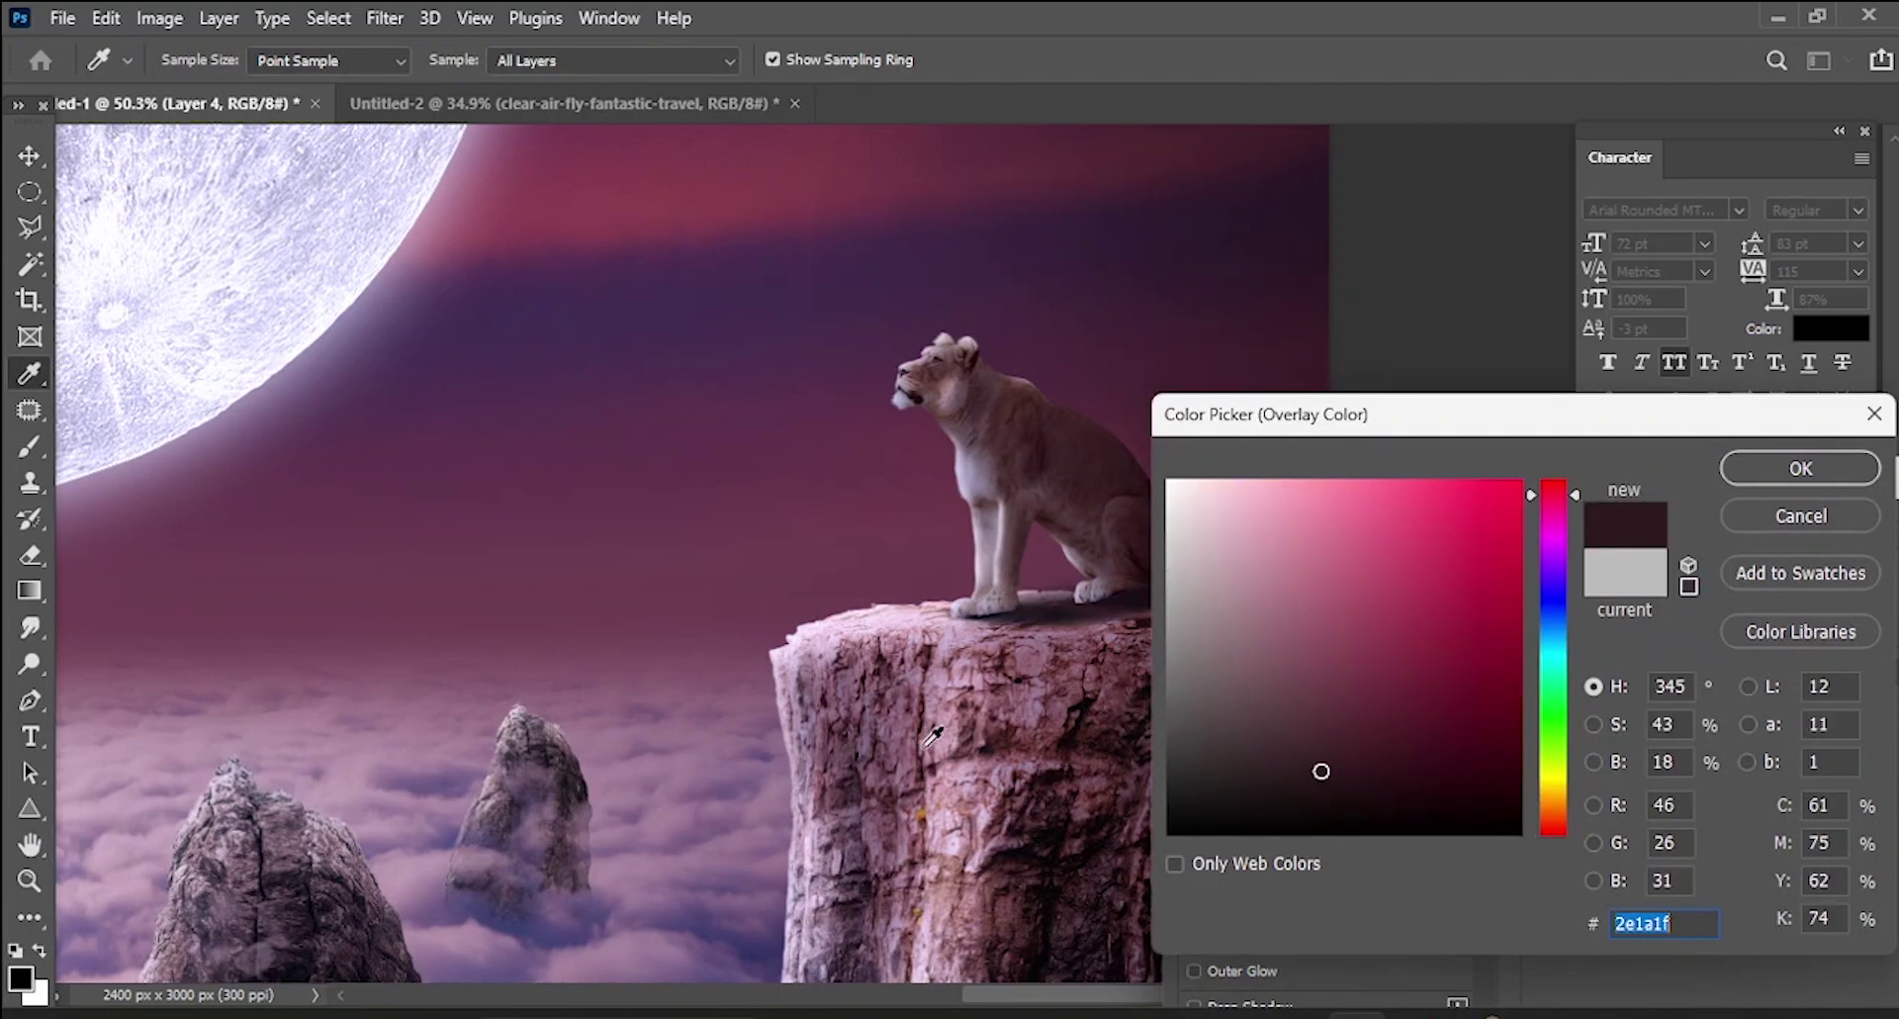
left_click(988, 745)
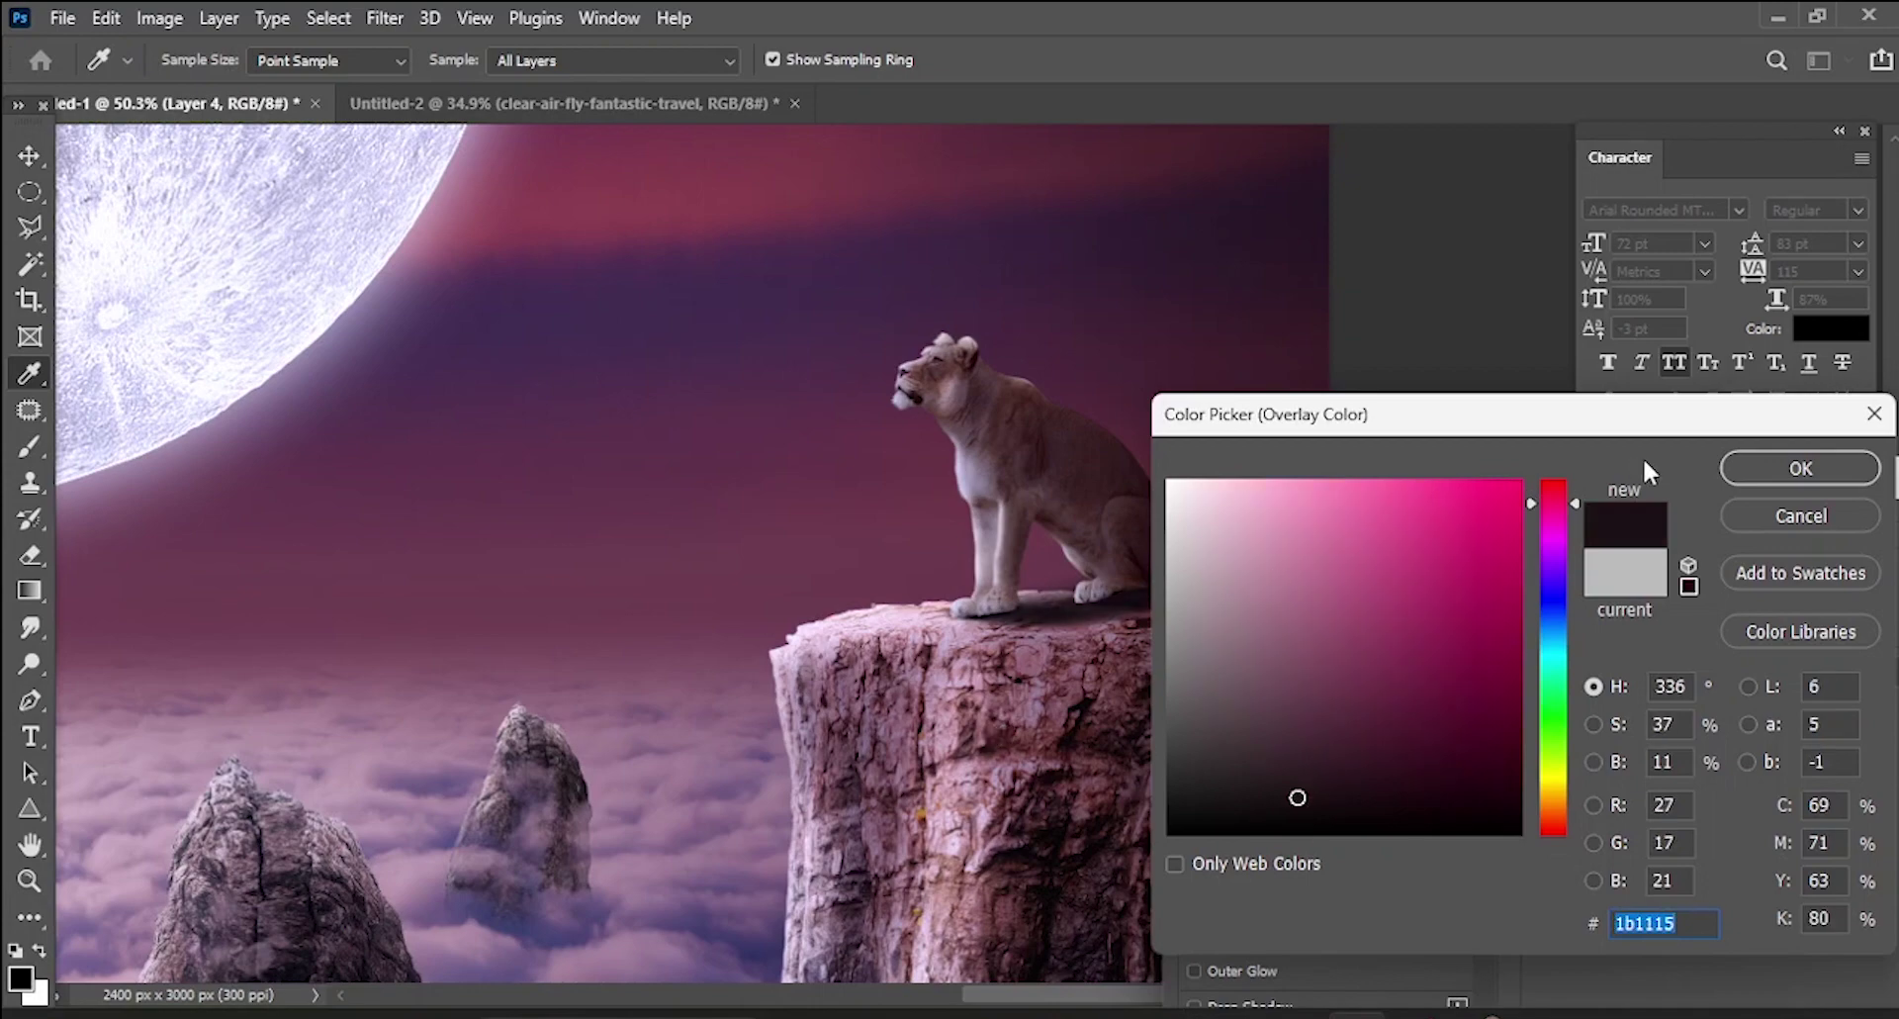
left_click(1755, 463)
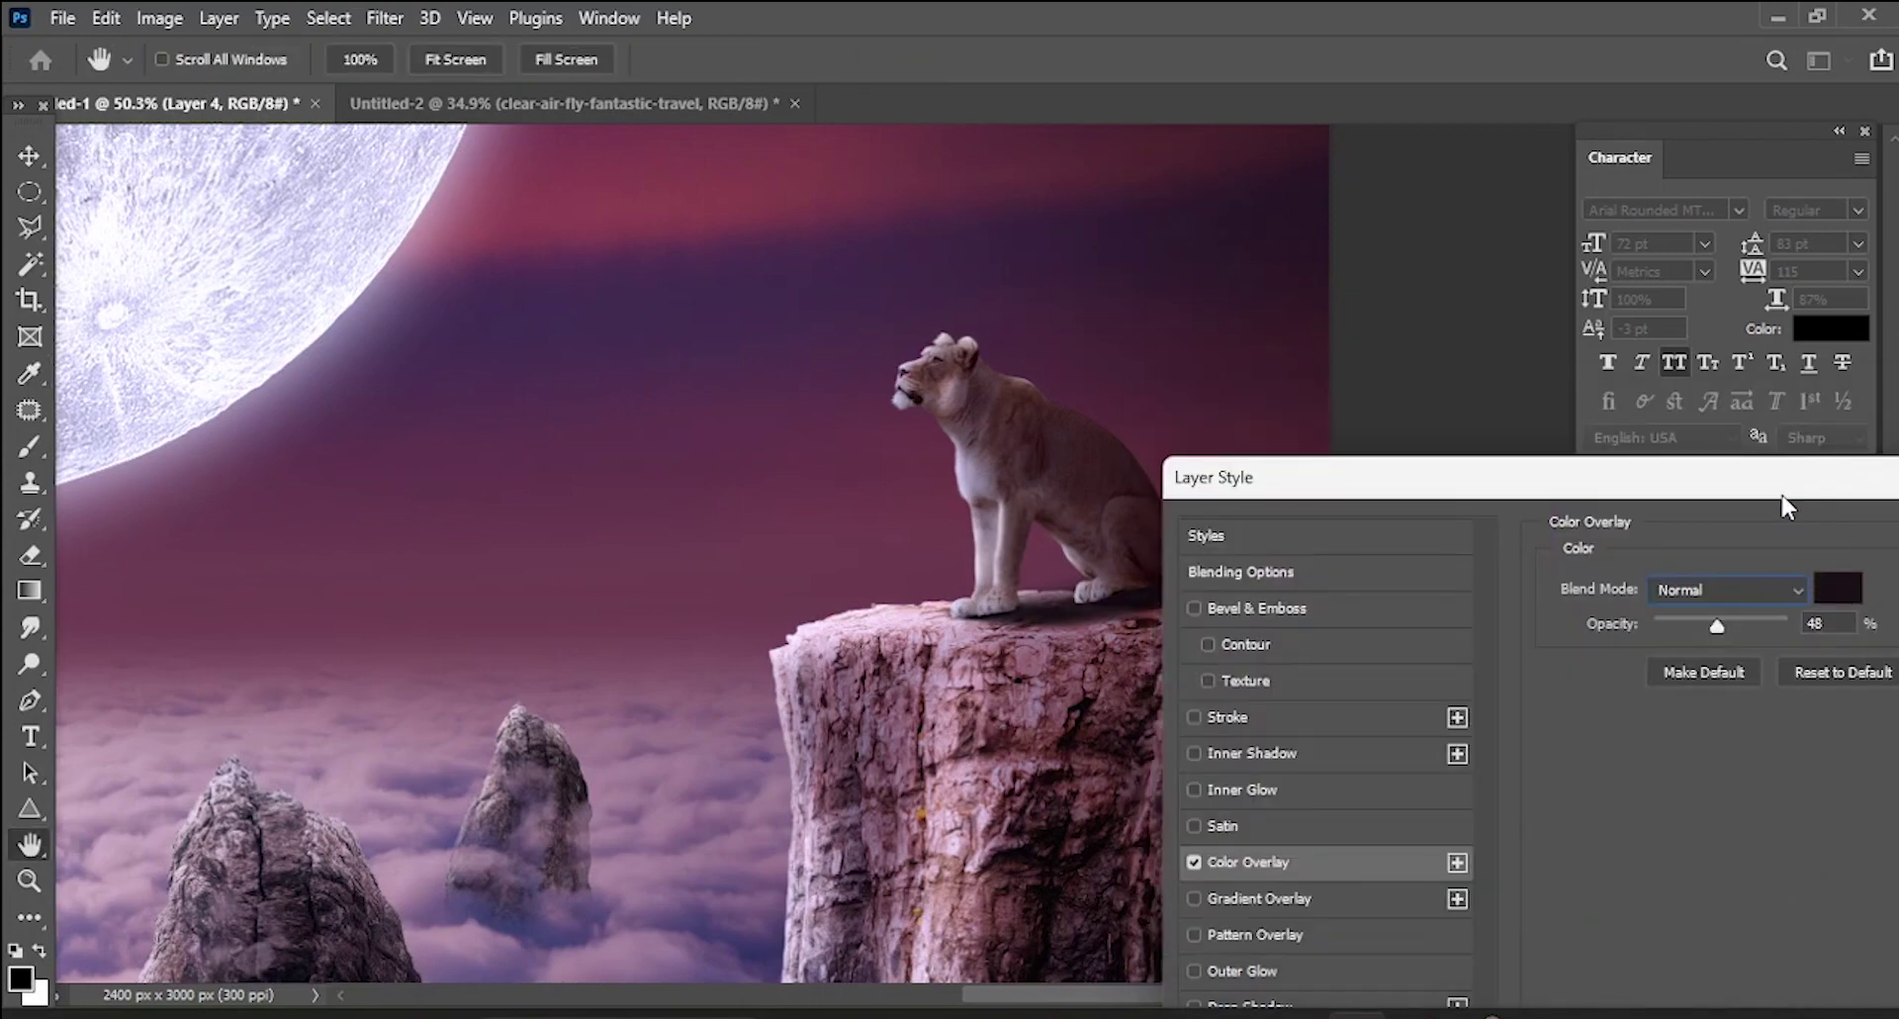
left_click_drag(1787, 479, 1497, 522)
left_click(1794, 572)
scroll(1222, 572, "down", 3)
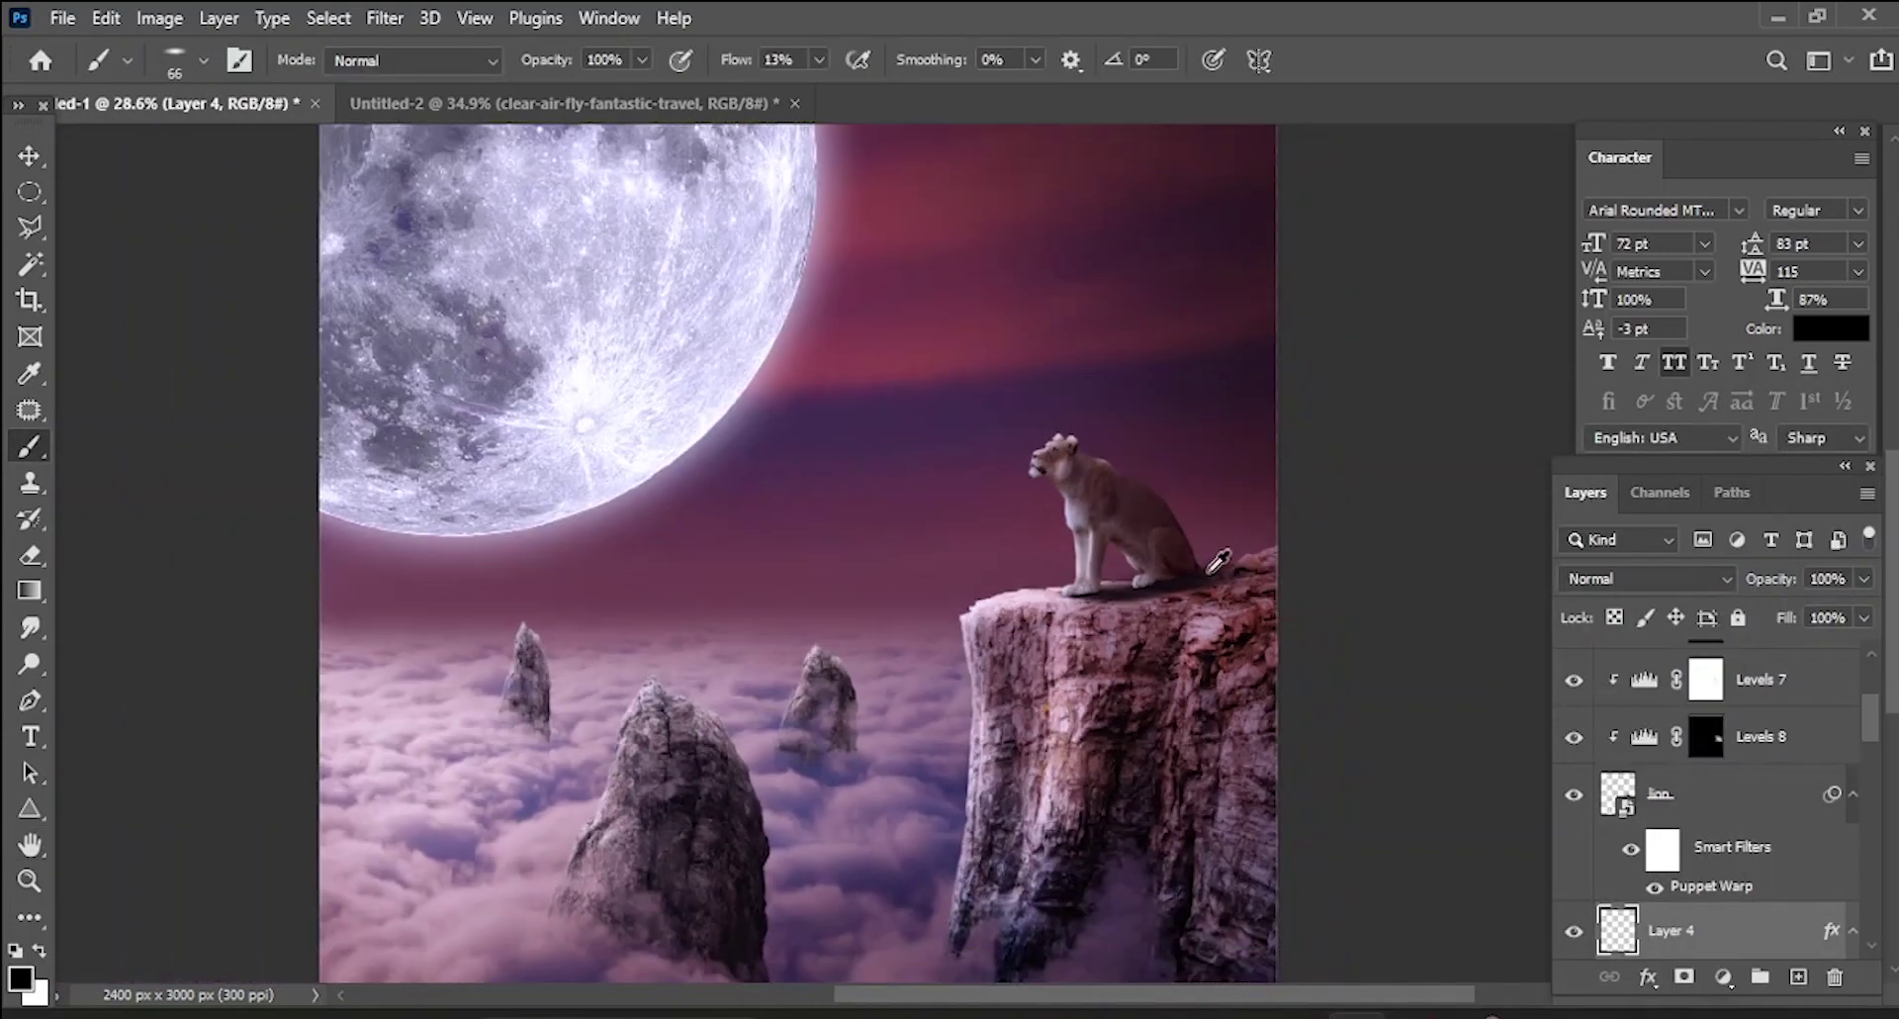
- Compare the sky with Layer 3 hidden, then delete Layer 3
scroll(1221, 572, "down", 3)
scroll(1258, 625, "up", 3)
scroll(1247, 633, "up", 3)
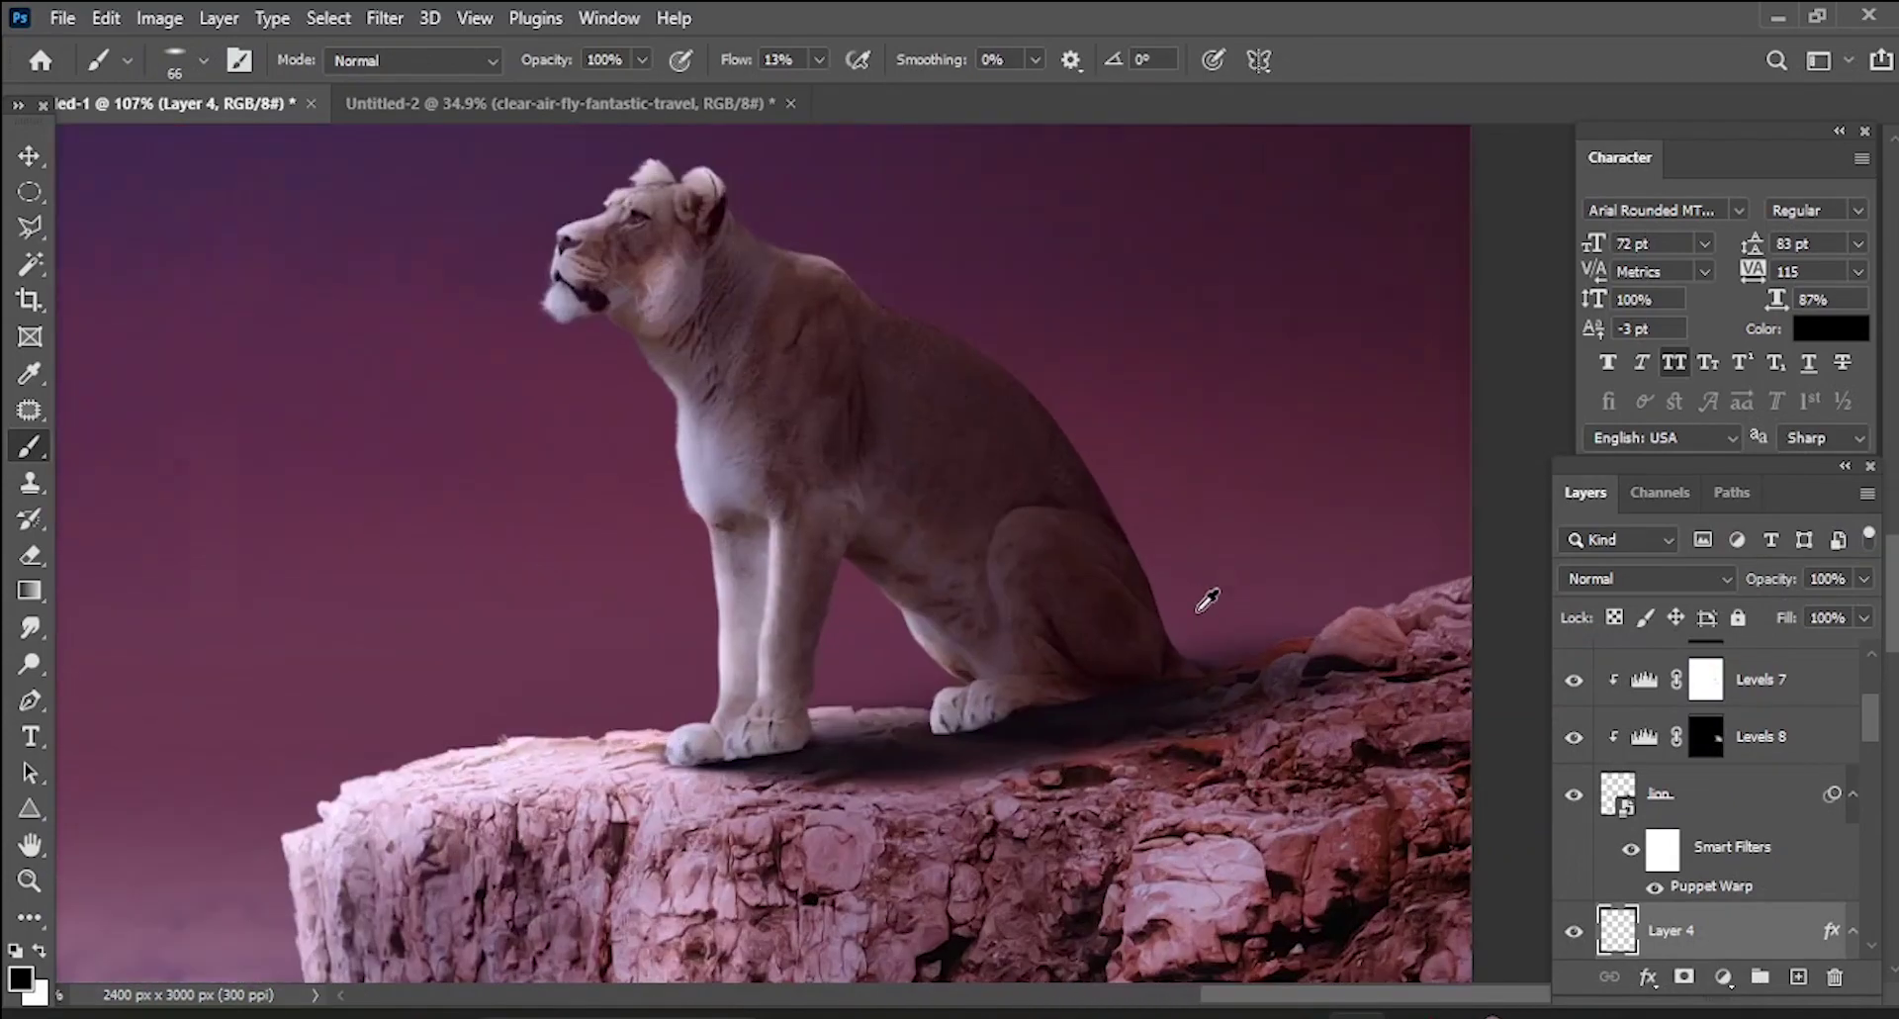
scroll(1217, 652, "up", 2)
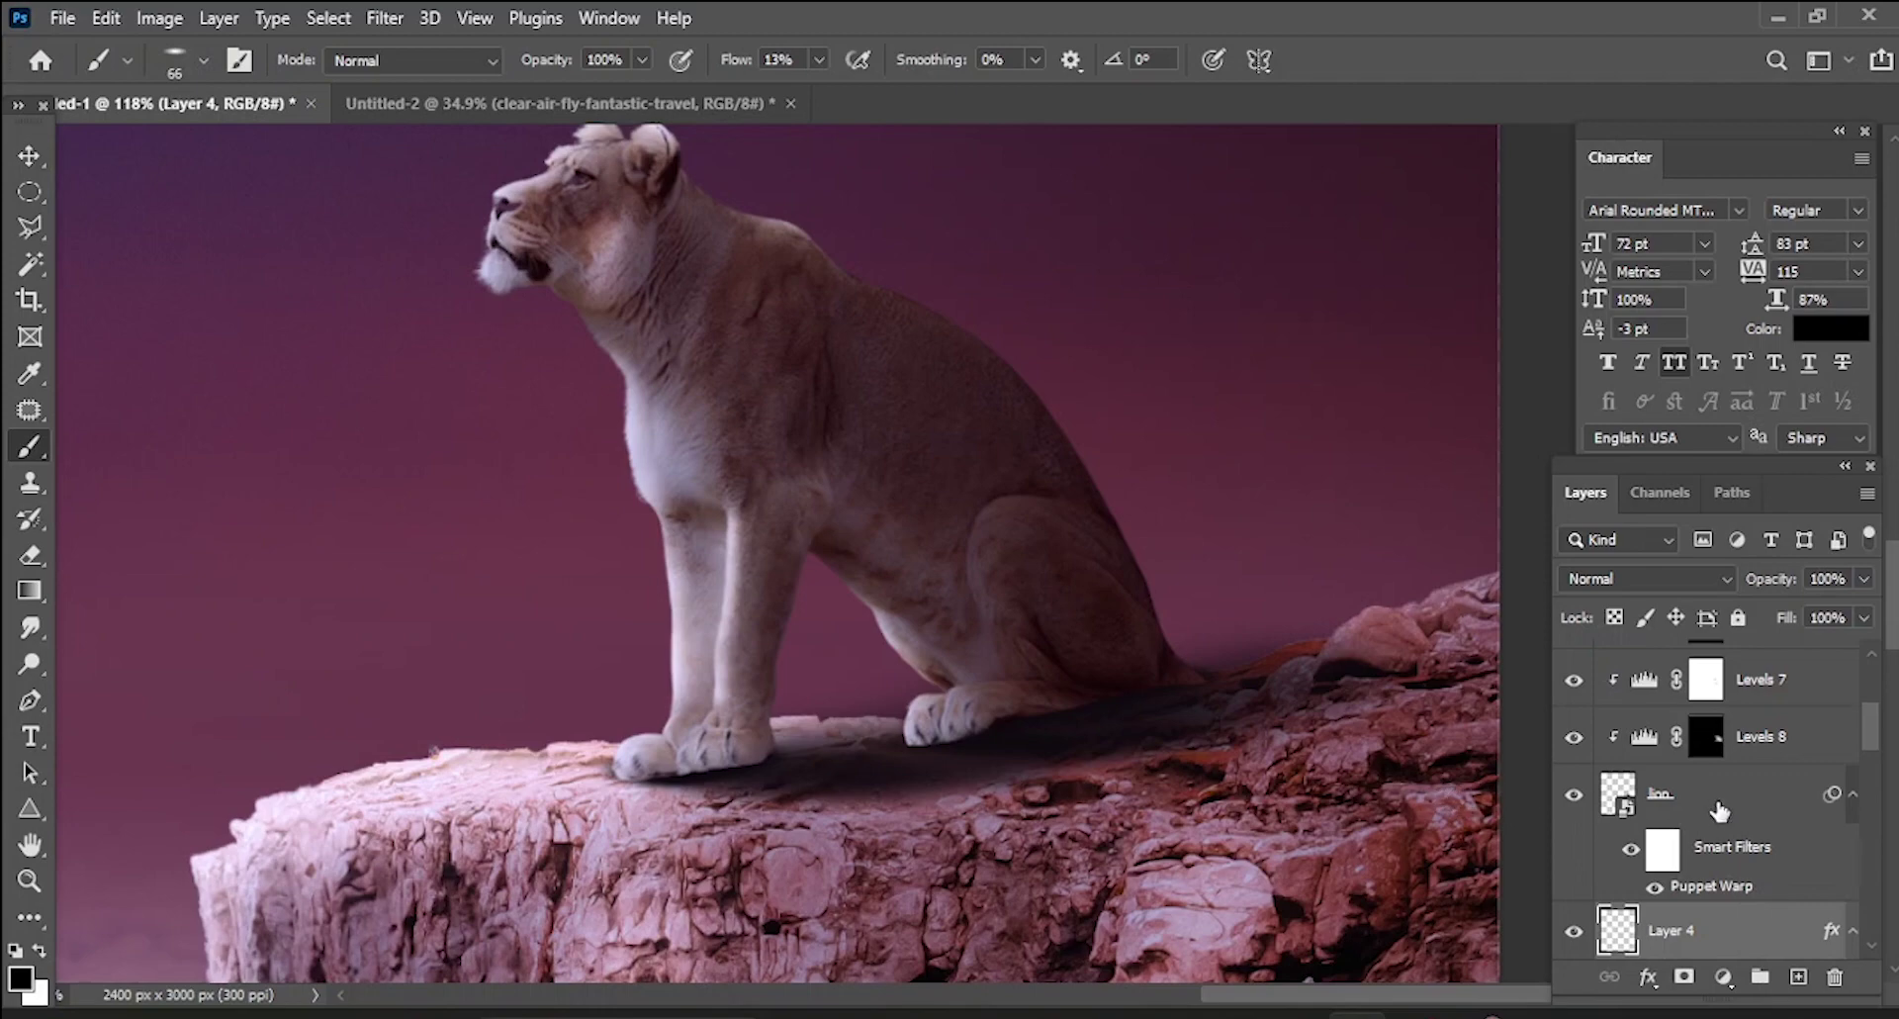
scroll(1719, 806, "down", 1)
scroll(985, 629, "down", 5)
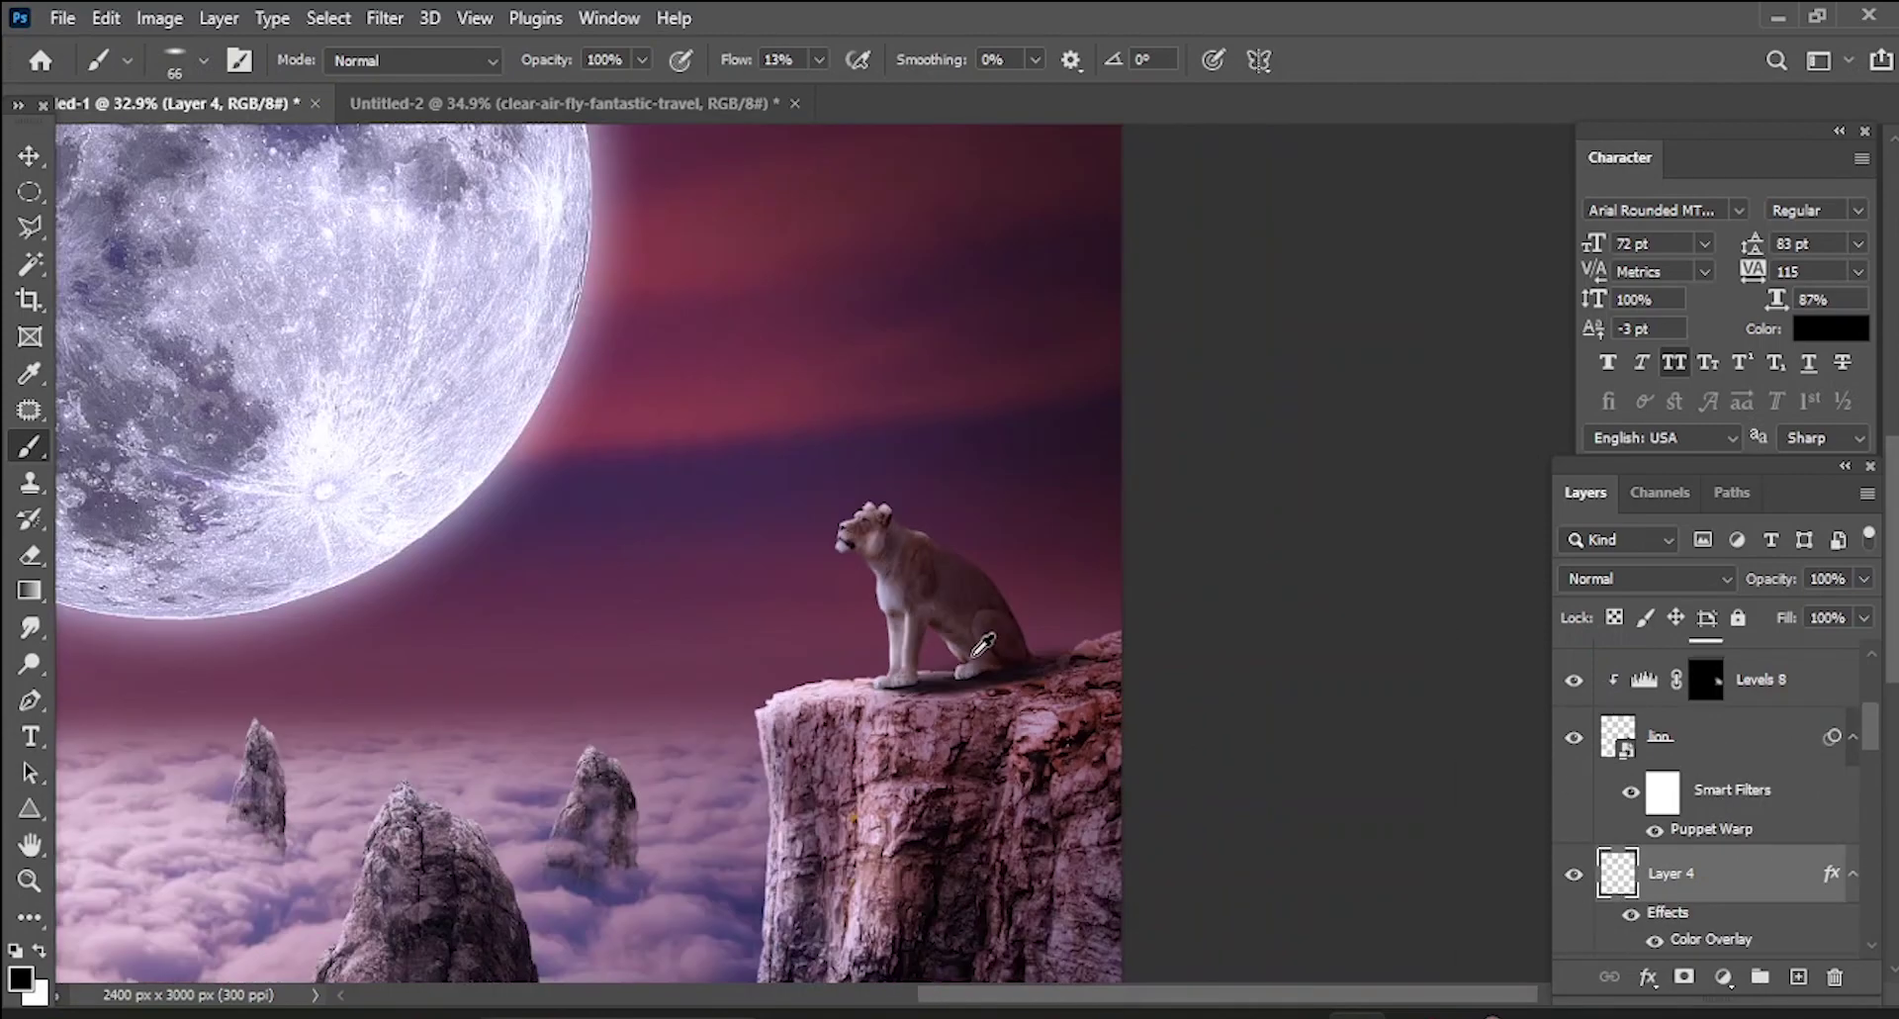
scroll(1086, 594, "down", 2)
scroll(1086, 585, "down", 2)
scroll(1086, 585, "up", 1)
scroll(1087, 586, "up", 1)
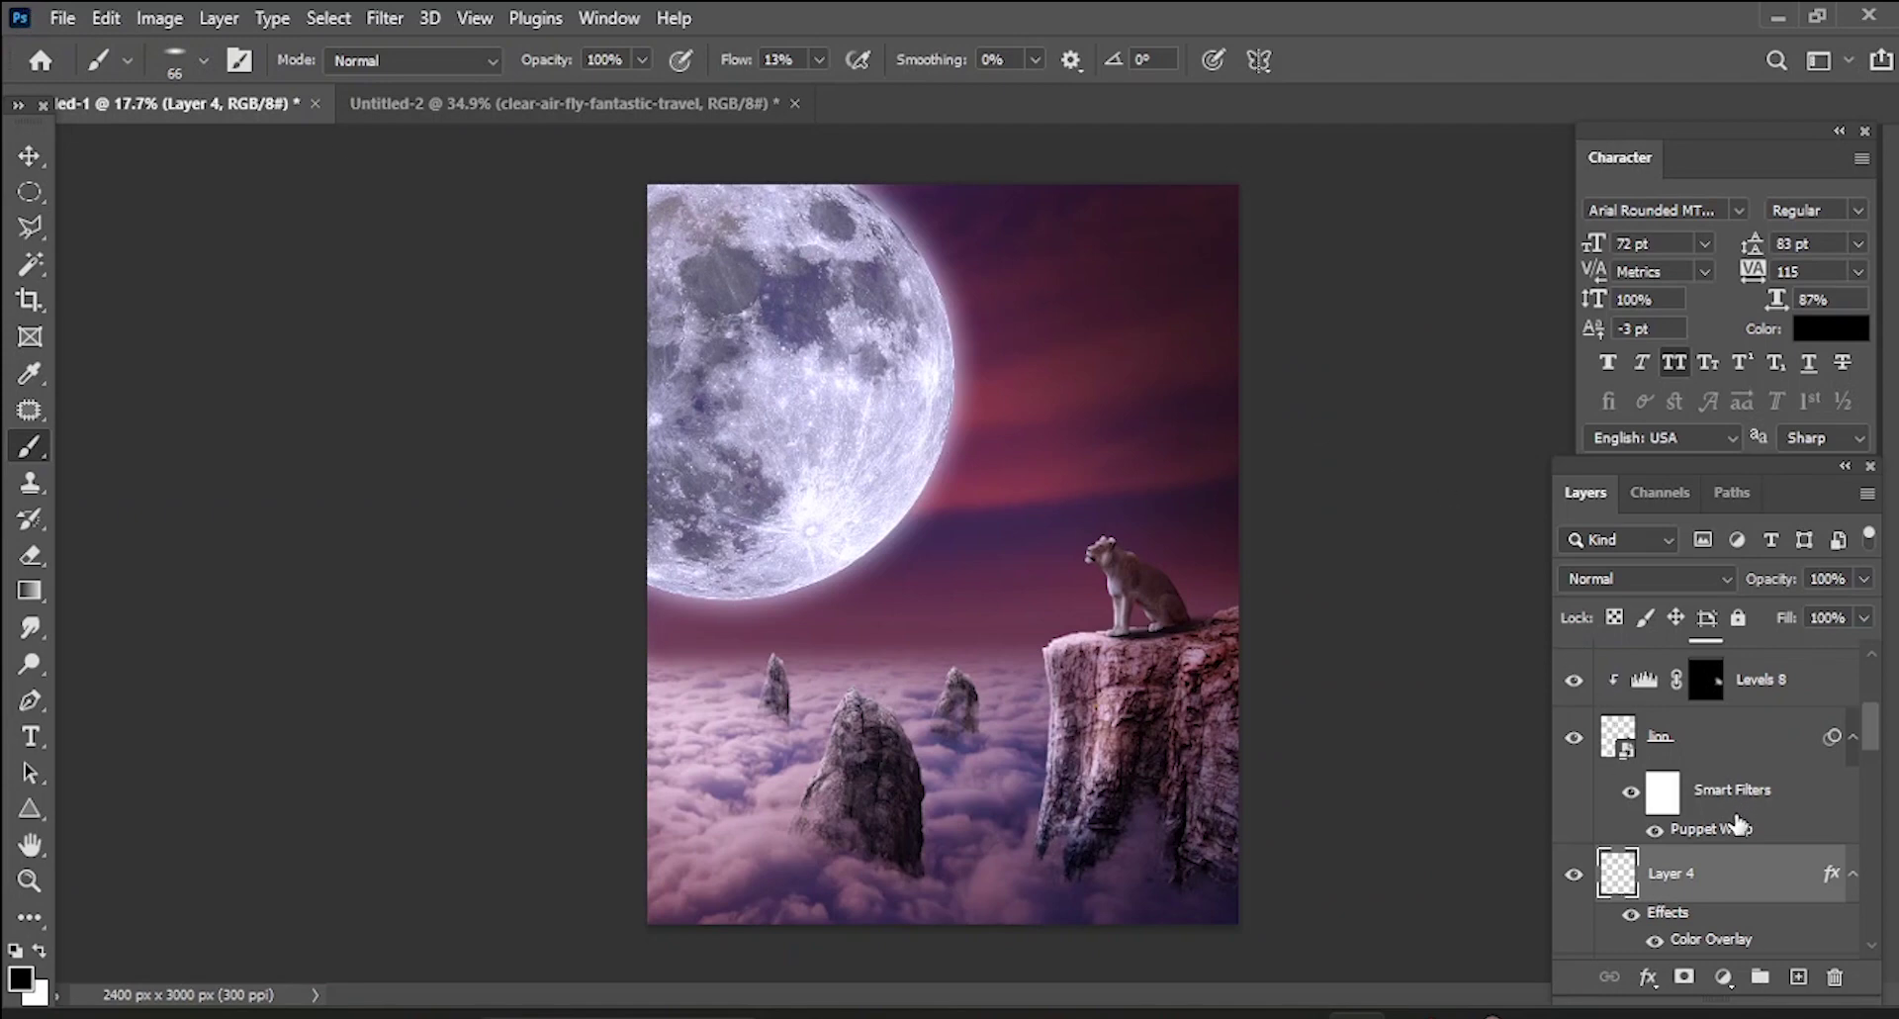
scroll(1737, 822, "up", 5)
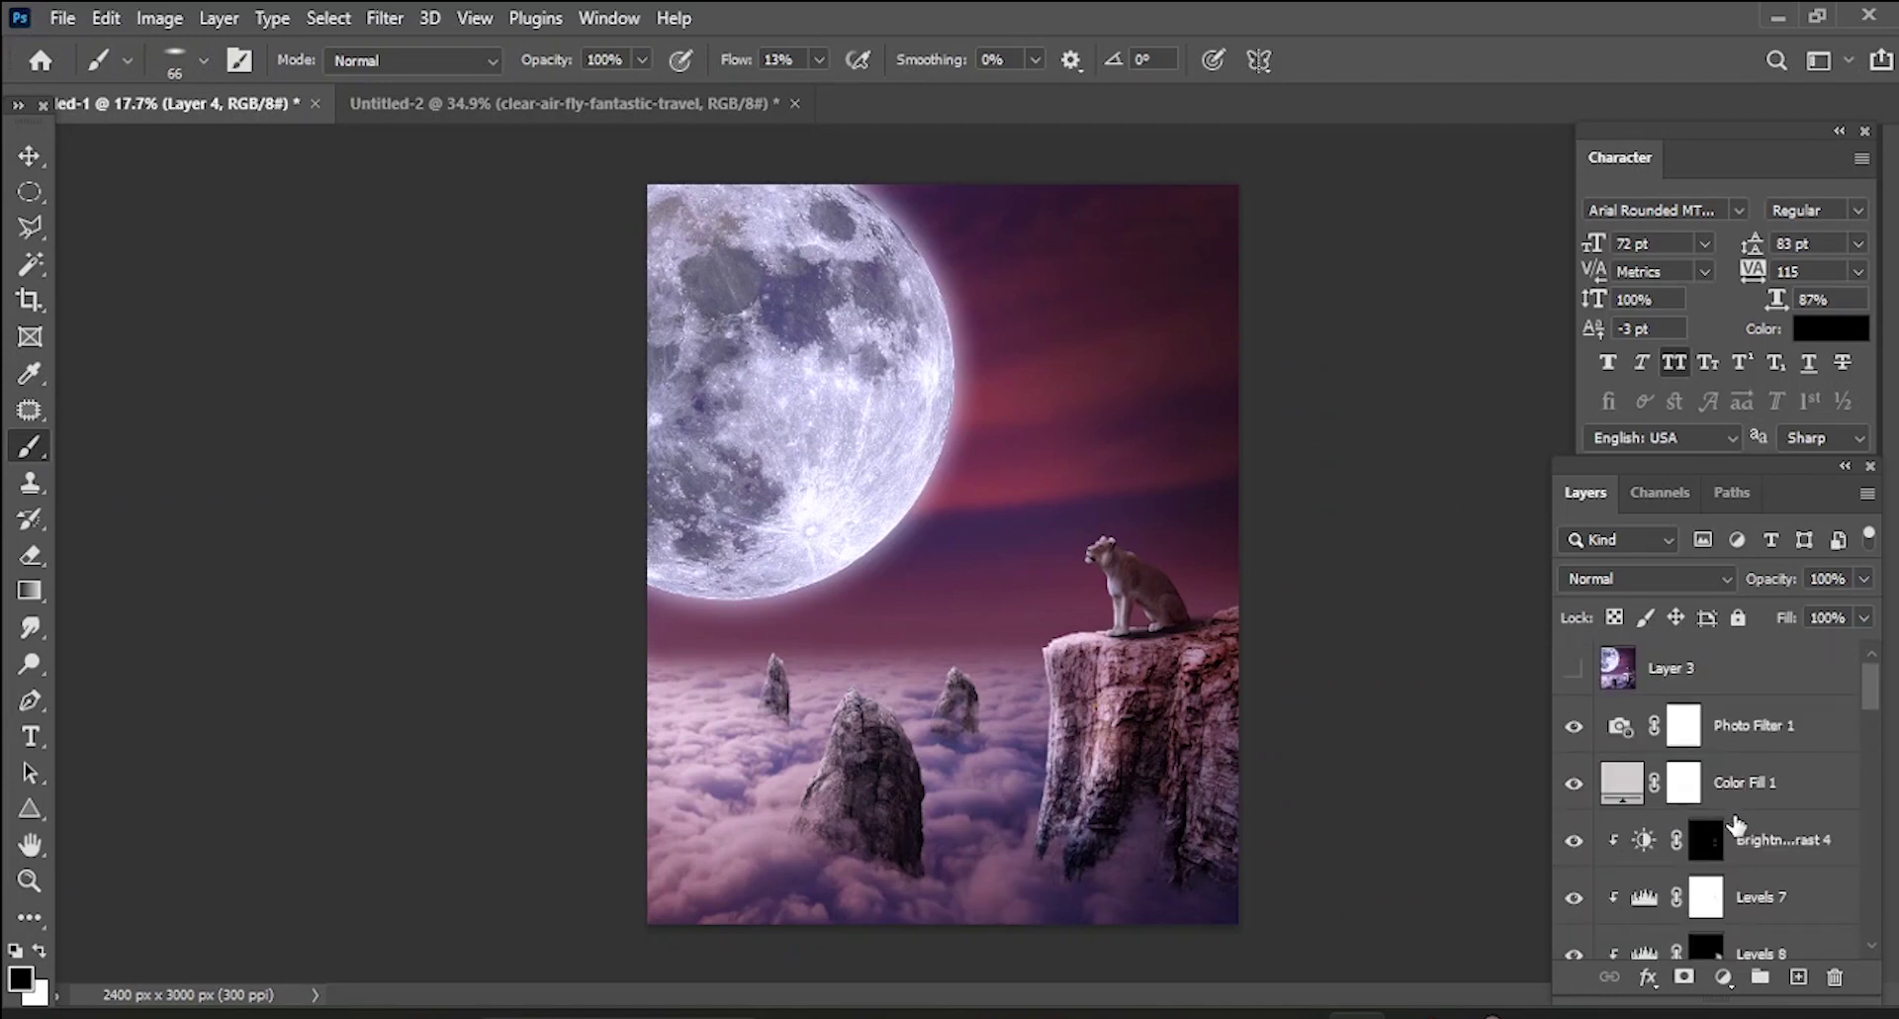
left_click(1572, 673)
left_click(1619, 680)
key("Delete")
key("x")
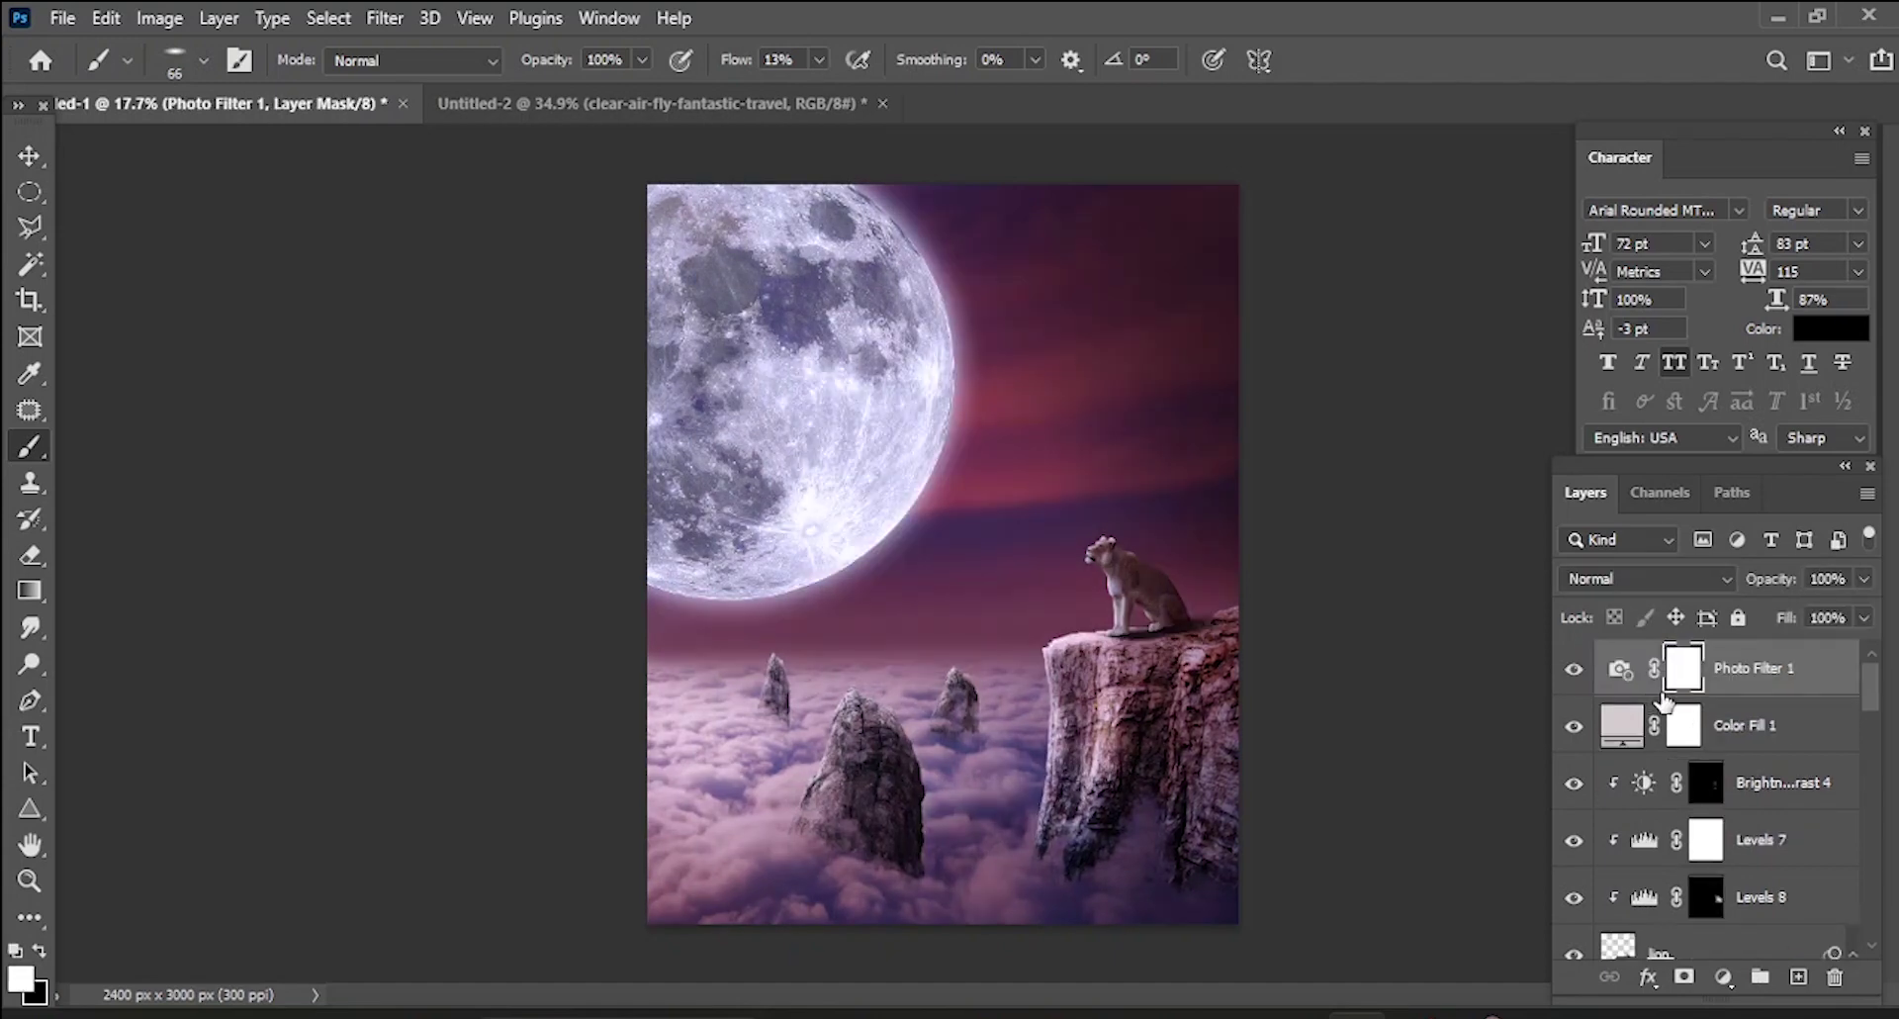
- Stamp all visible layers into a new top Layer 5 and start the Camera Raw Filter
key("ctrl+shift+alt+e")
key("x")
left_click(381, 18)
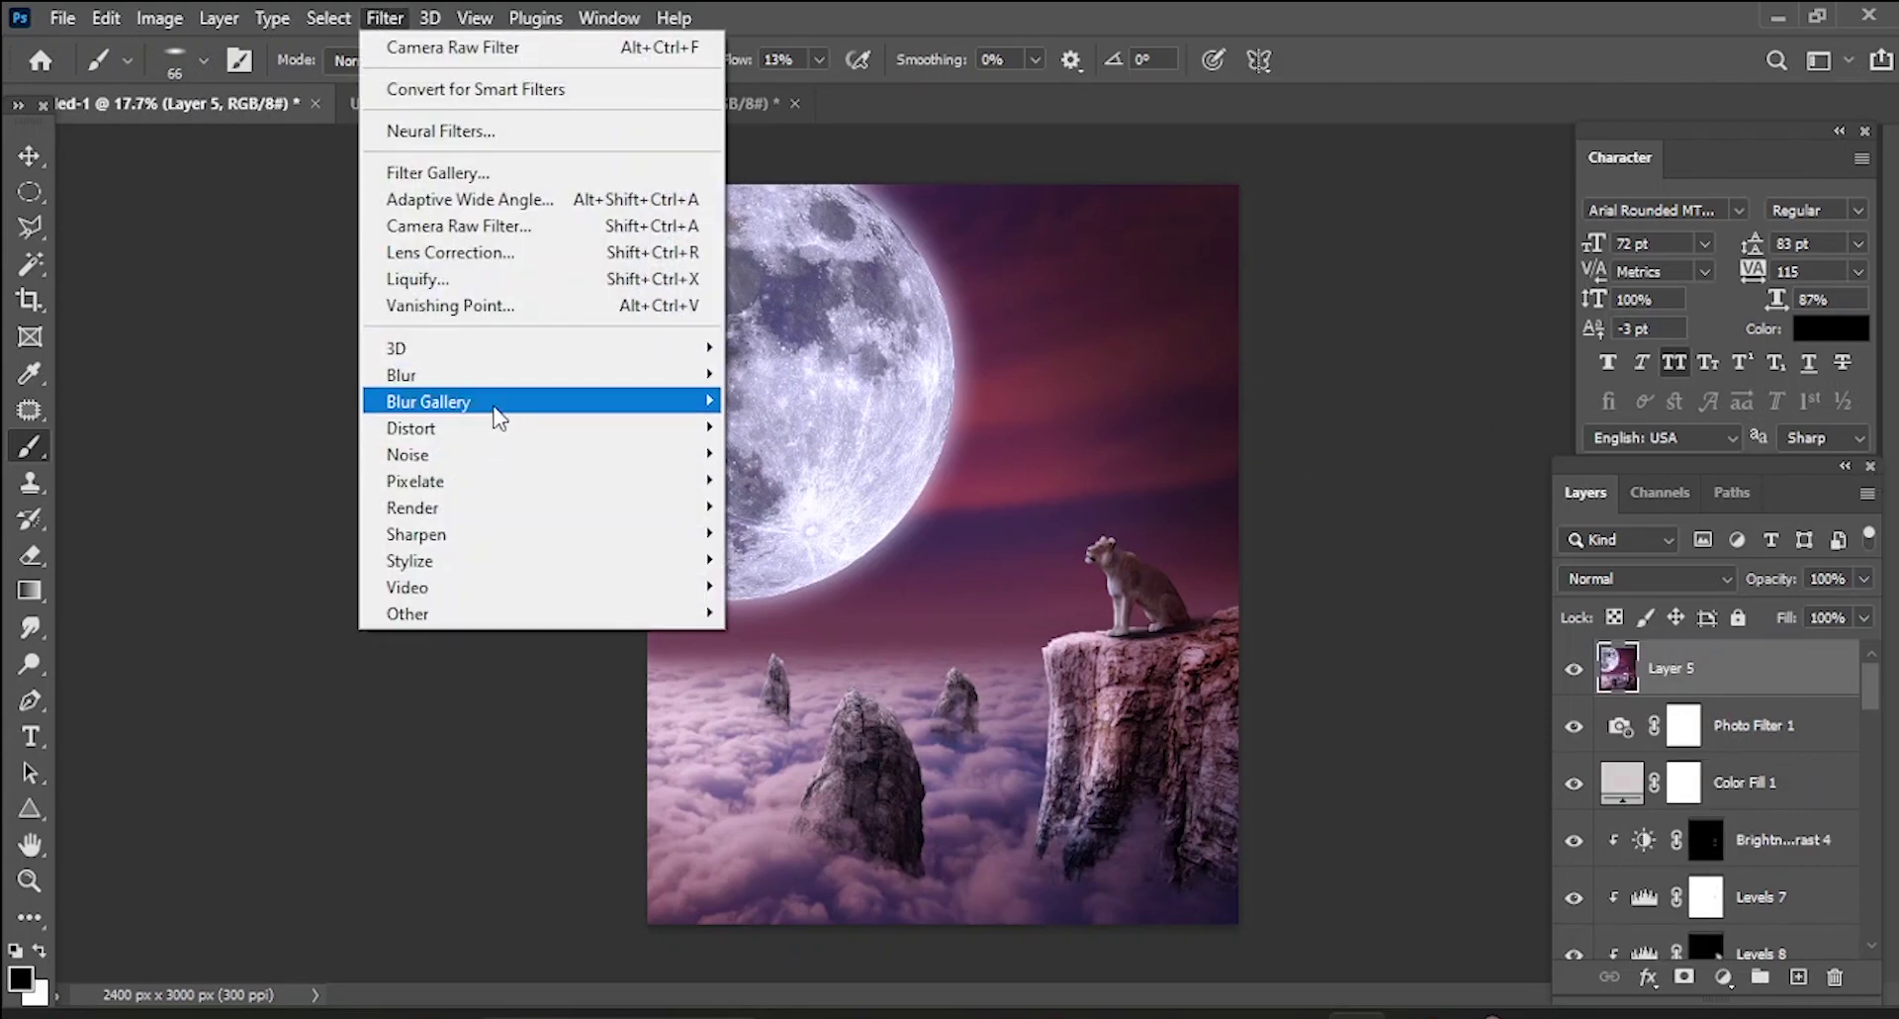
left_click(464, 226)
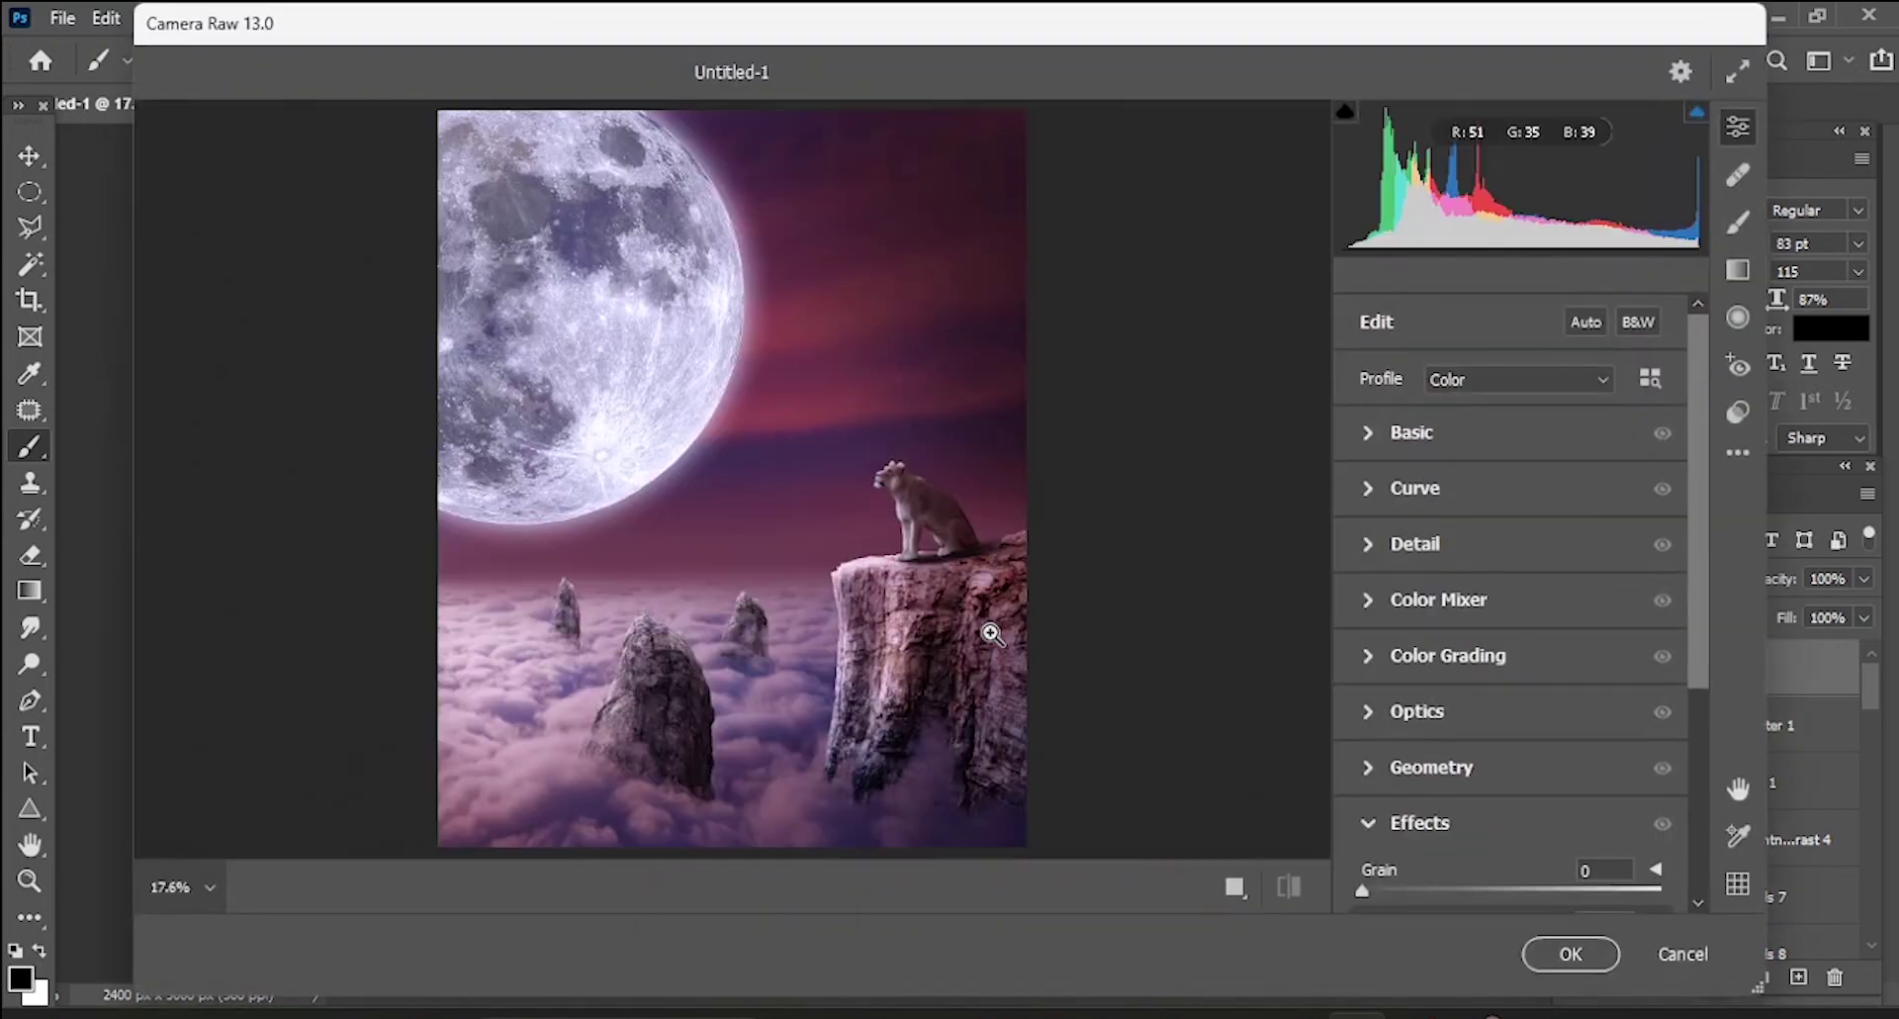
- Set Temperature -9, Exposure +0.55, Contrast +12, Shadows -21, Clarity +11 and Saturation -9
left_click(1375, 443)
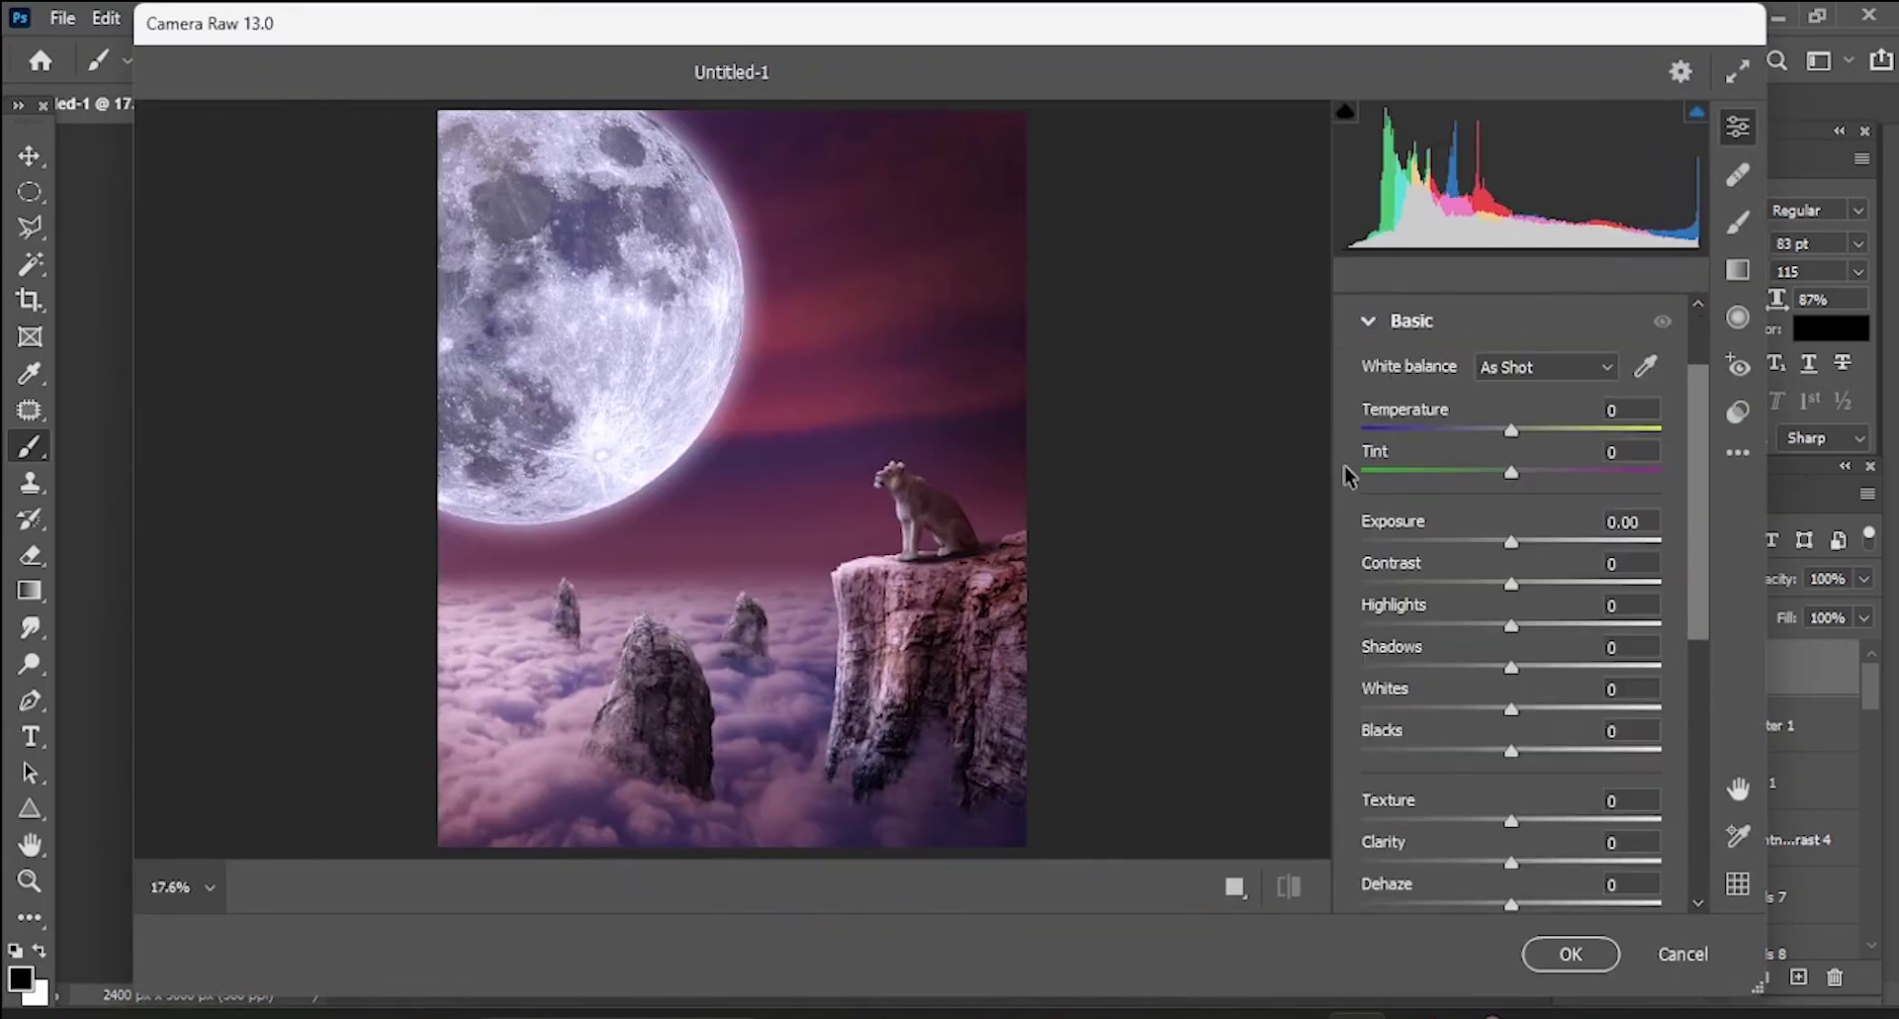
mouse_move(1514, 432)
left_mouse_down()
mouse_move(1516, 474)
mouse_move(1499, 442)
left_mouse_up()
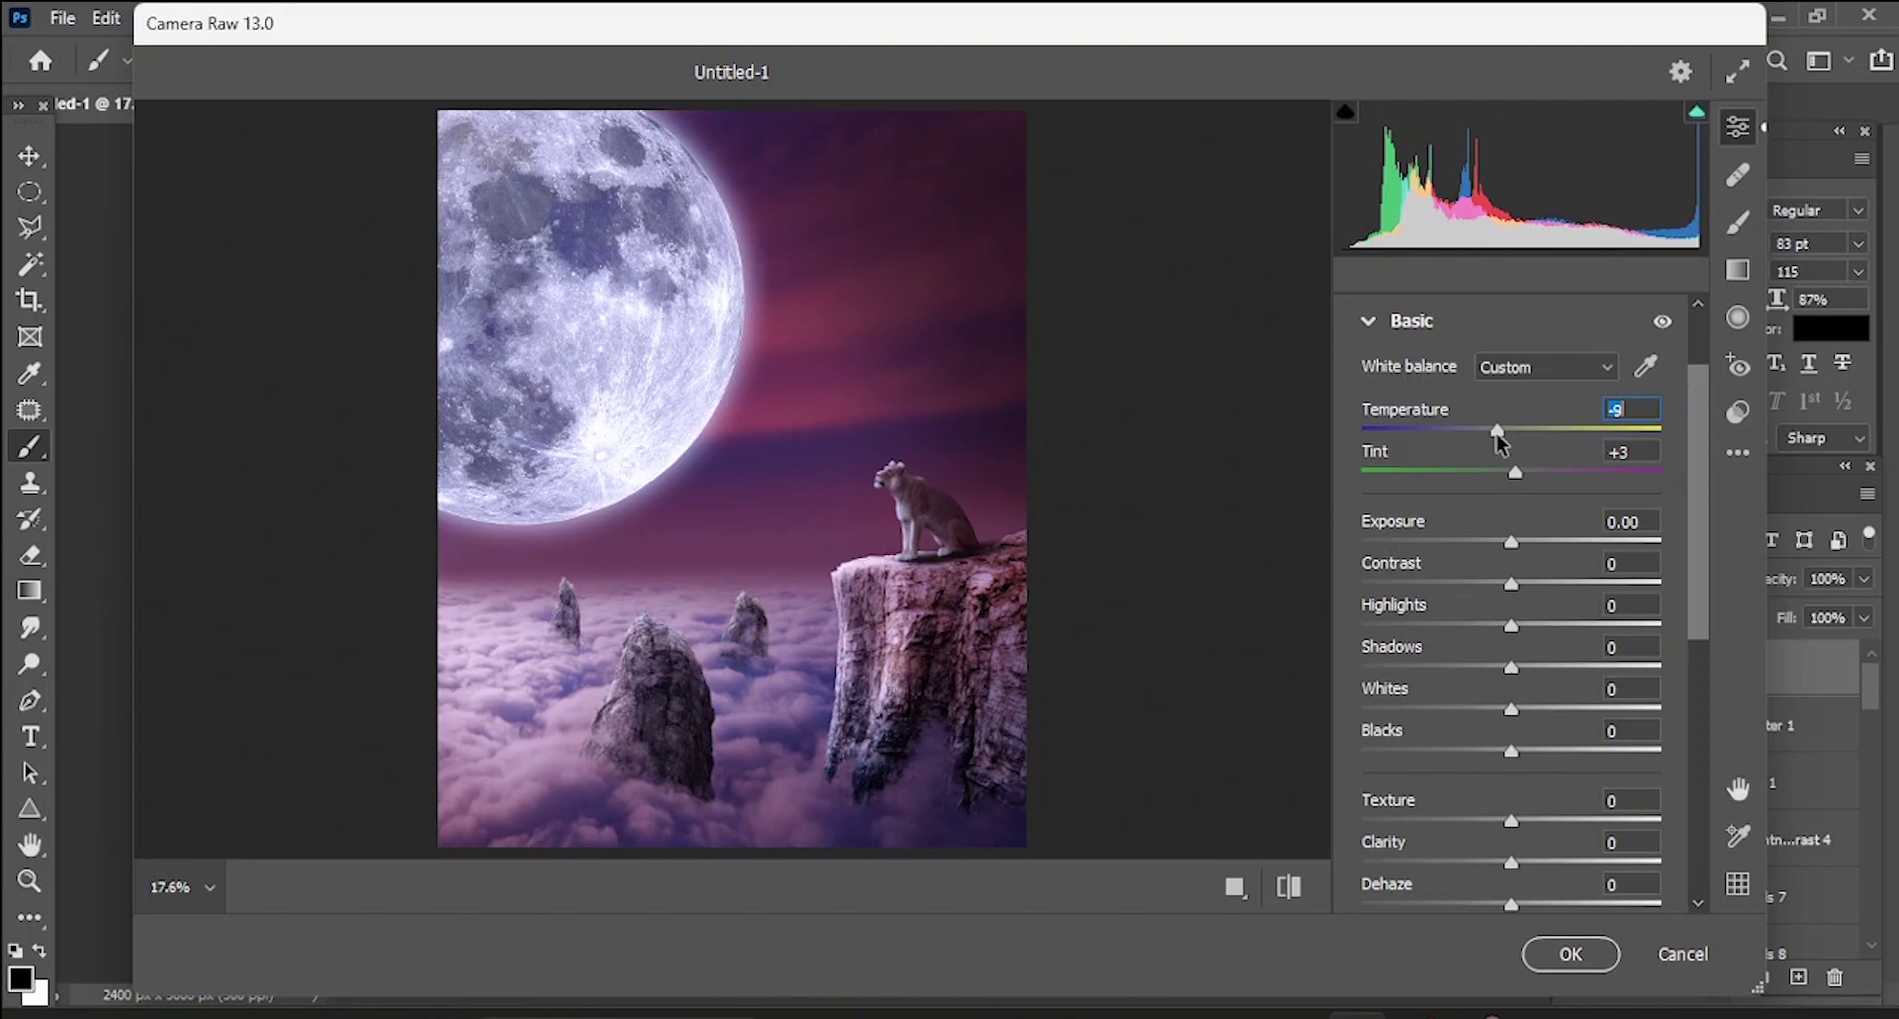
left_click_drag(1511, 544, 1535, 590)
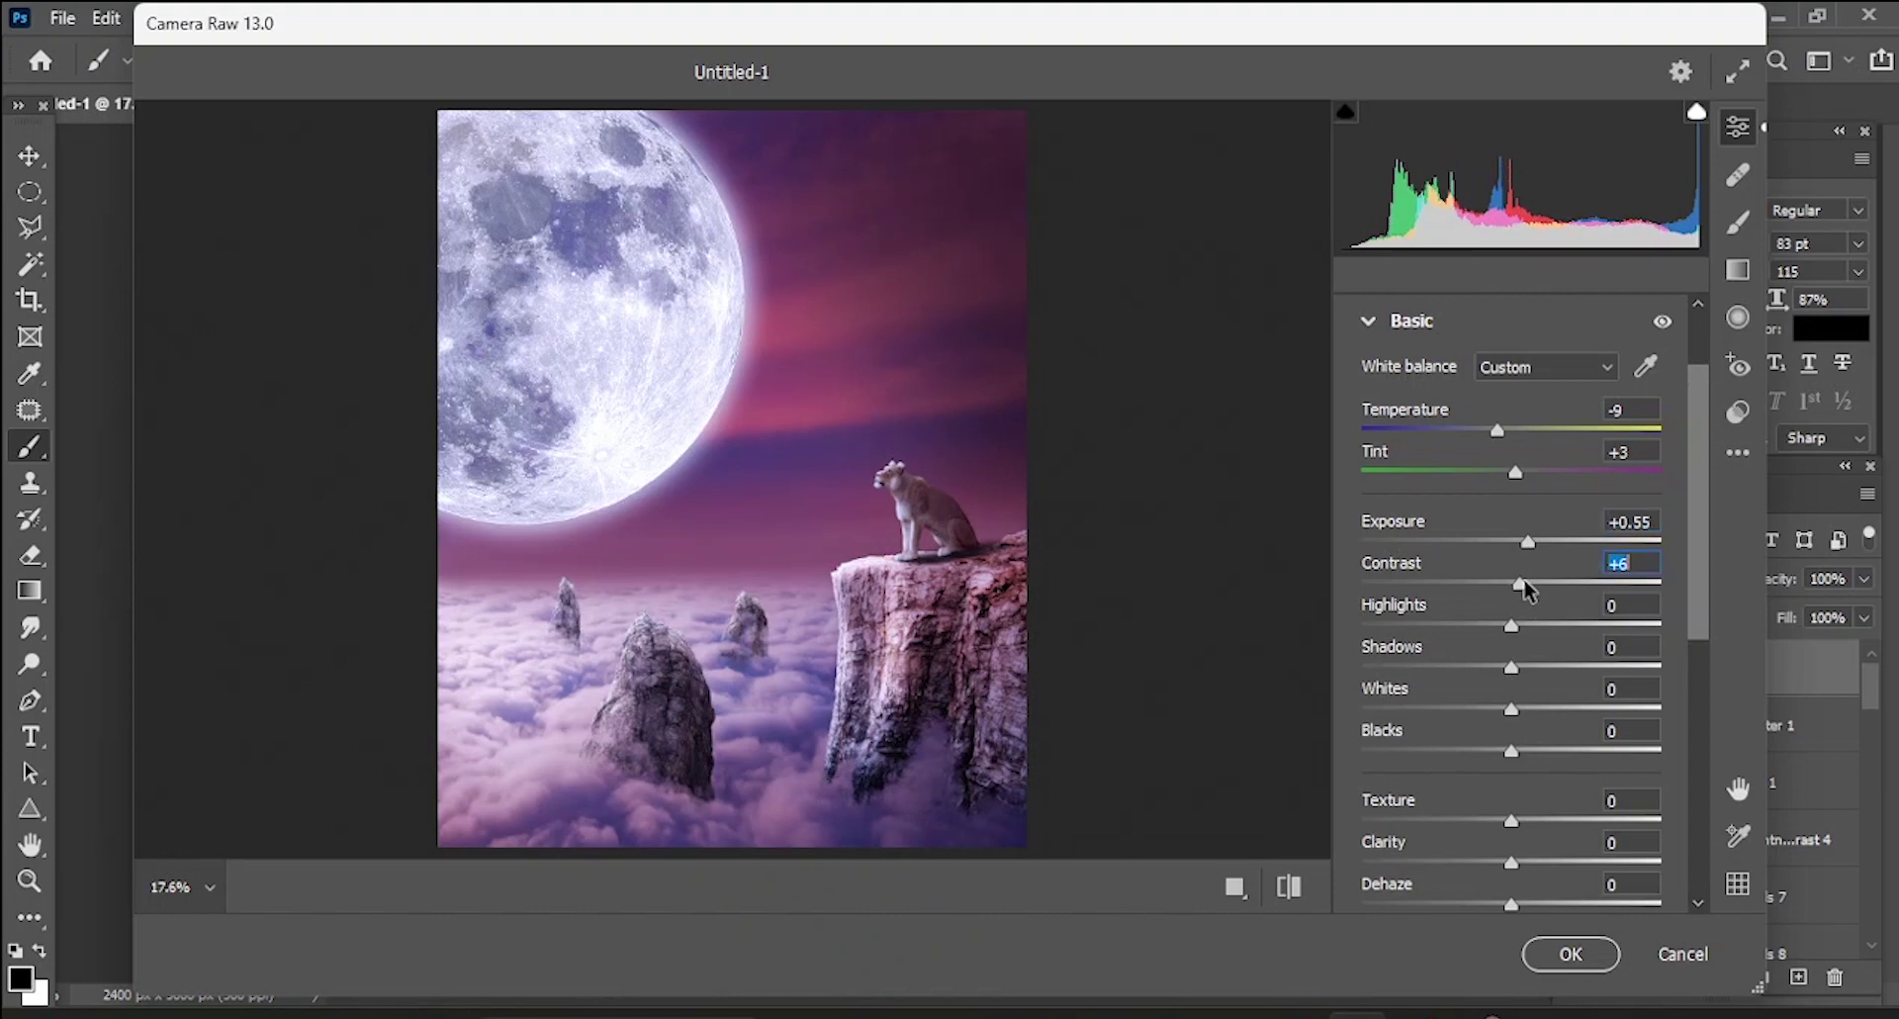
scroll(1553, 648, "down", 1)
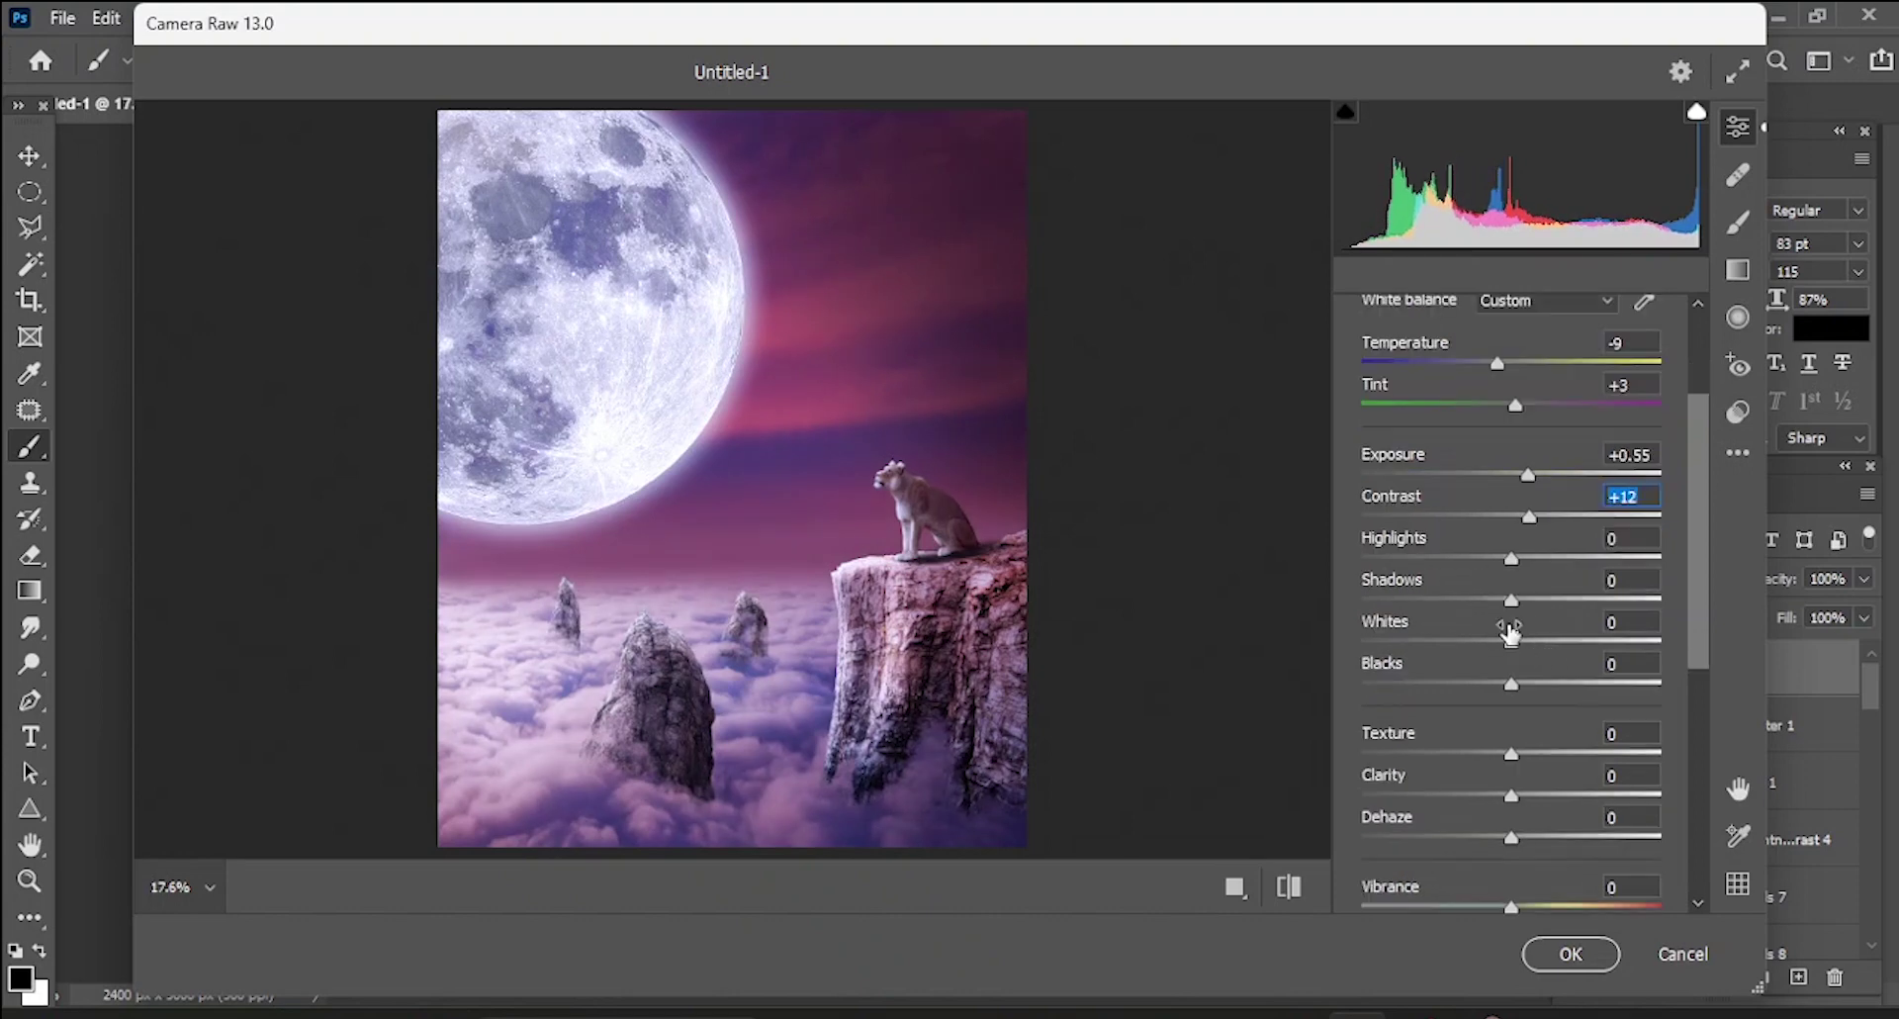
left_click_drag(1511, 601, 1479, 605)
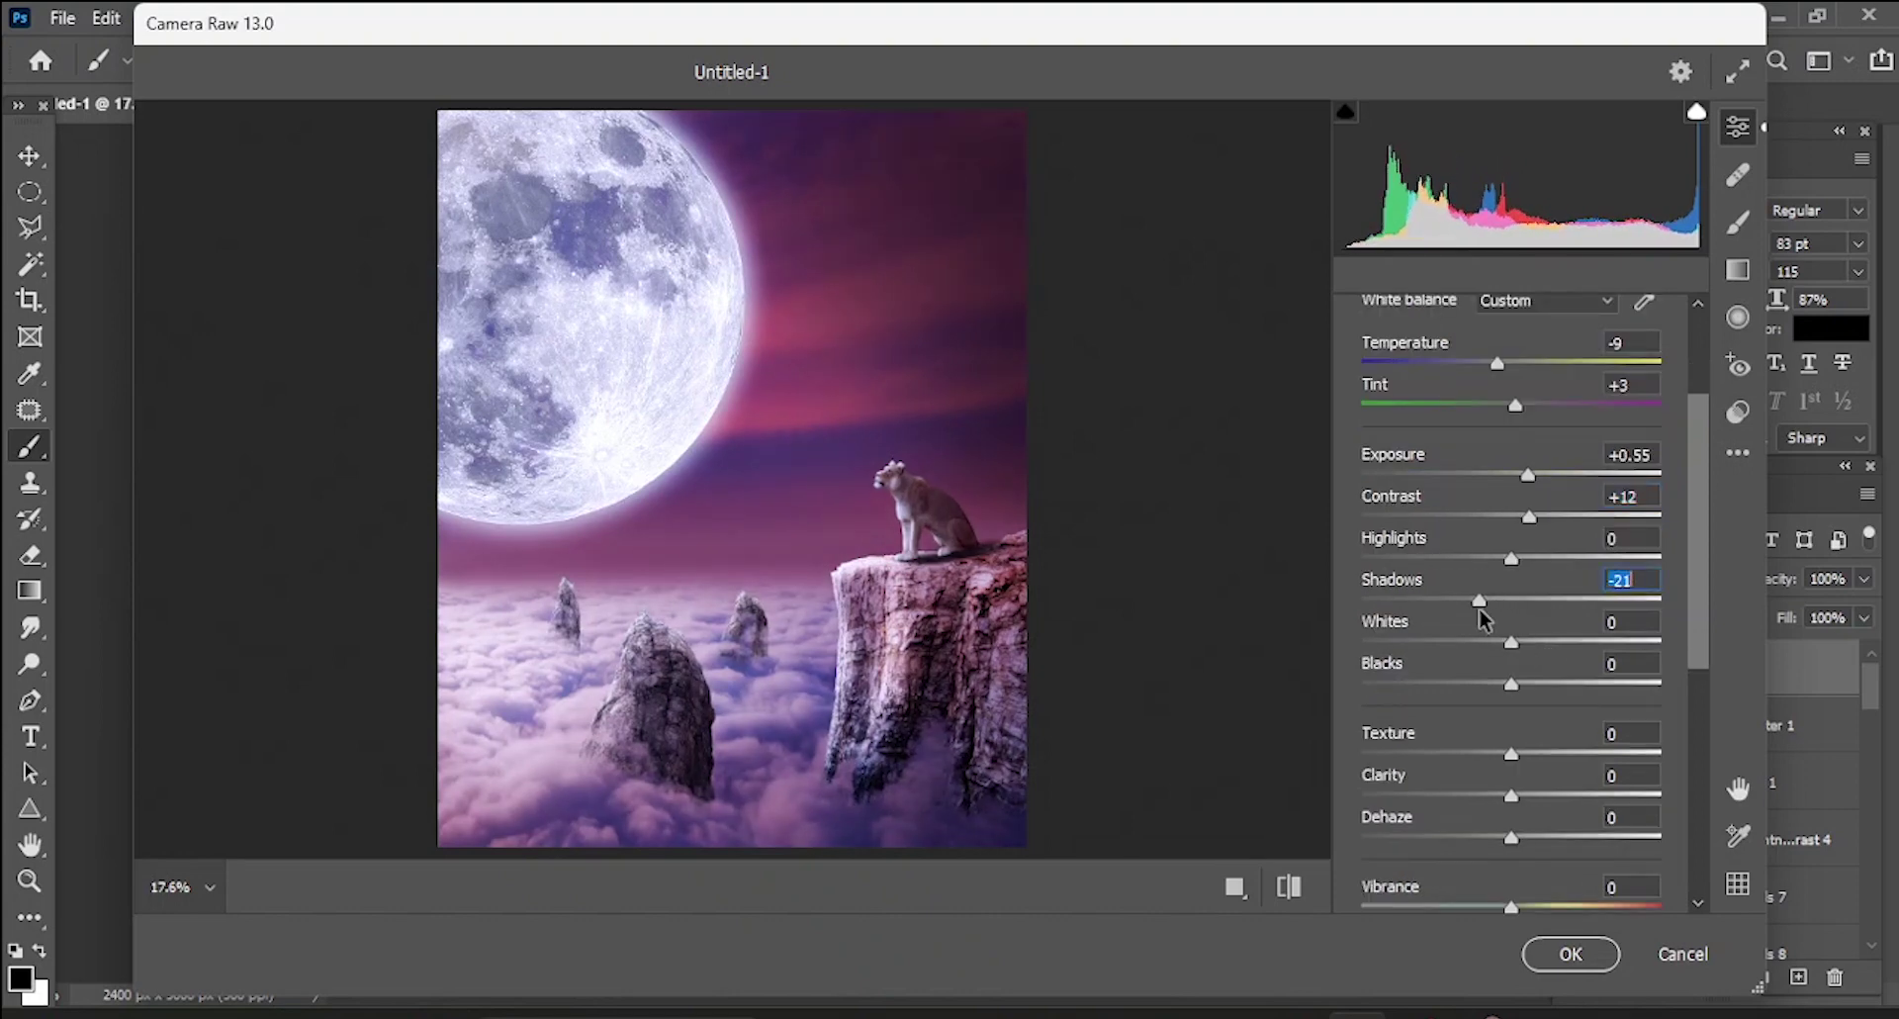
left_click_drag(1510, 753, 1530, 799)
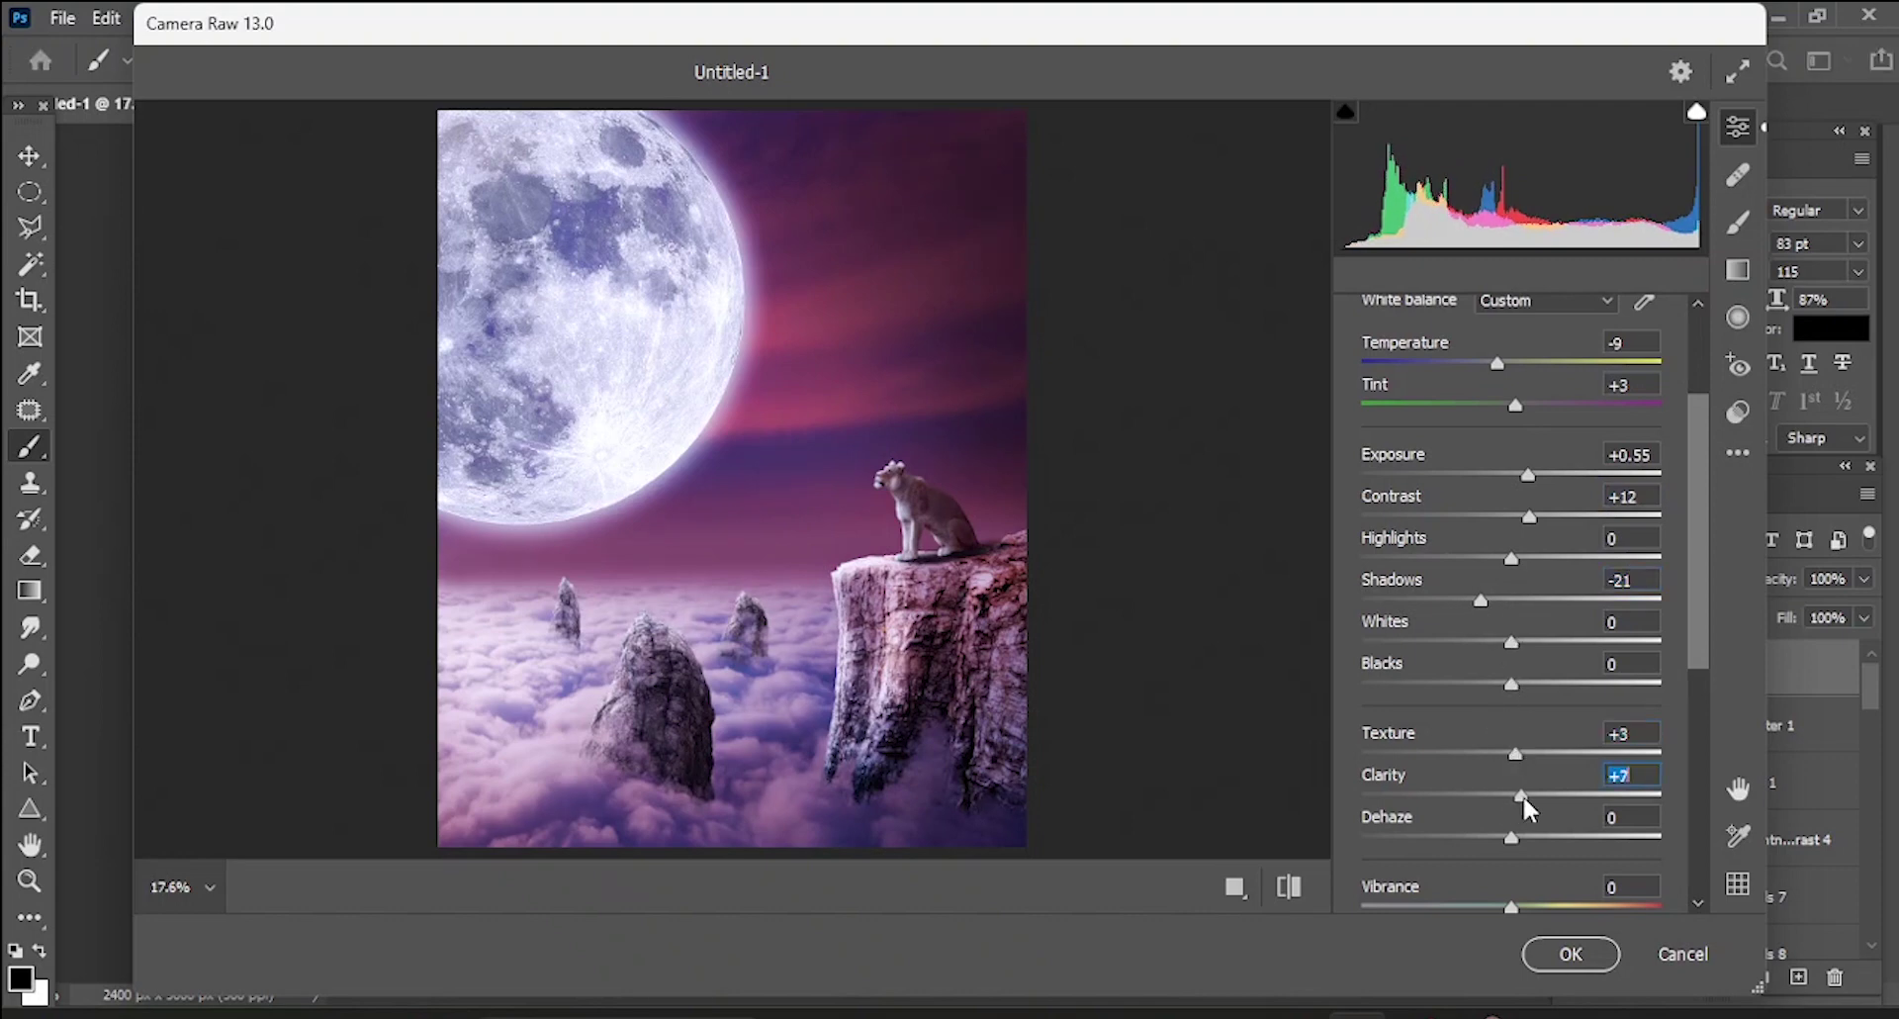
scroll(1524, 792, "down", 3)
scroll(1545, 750, "down", 1)
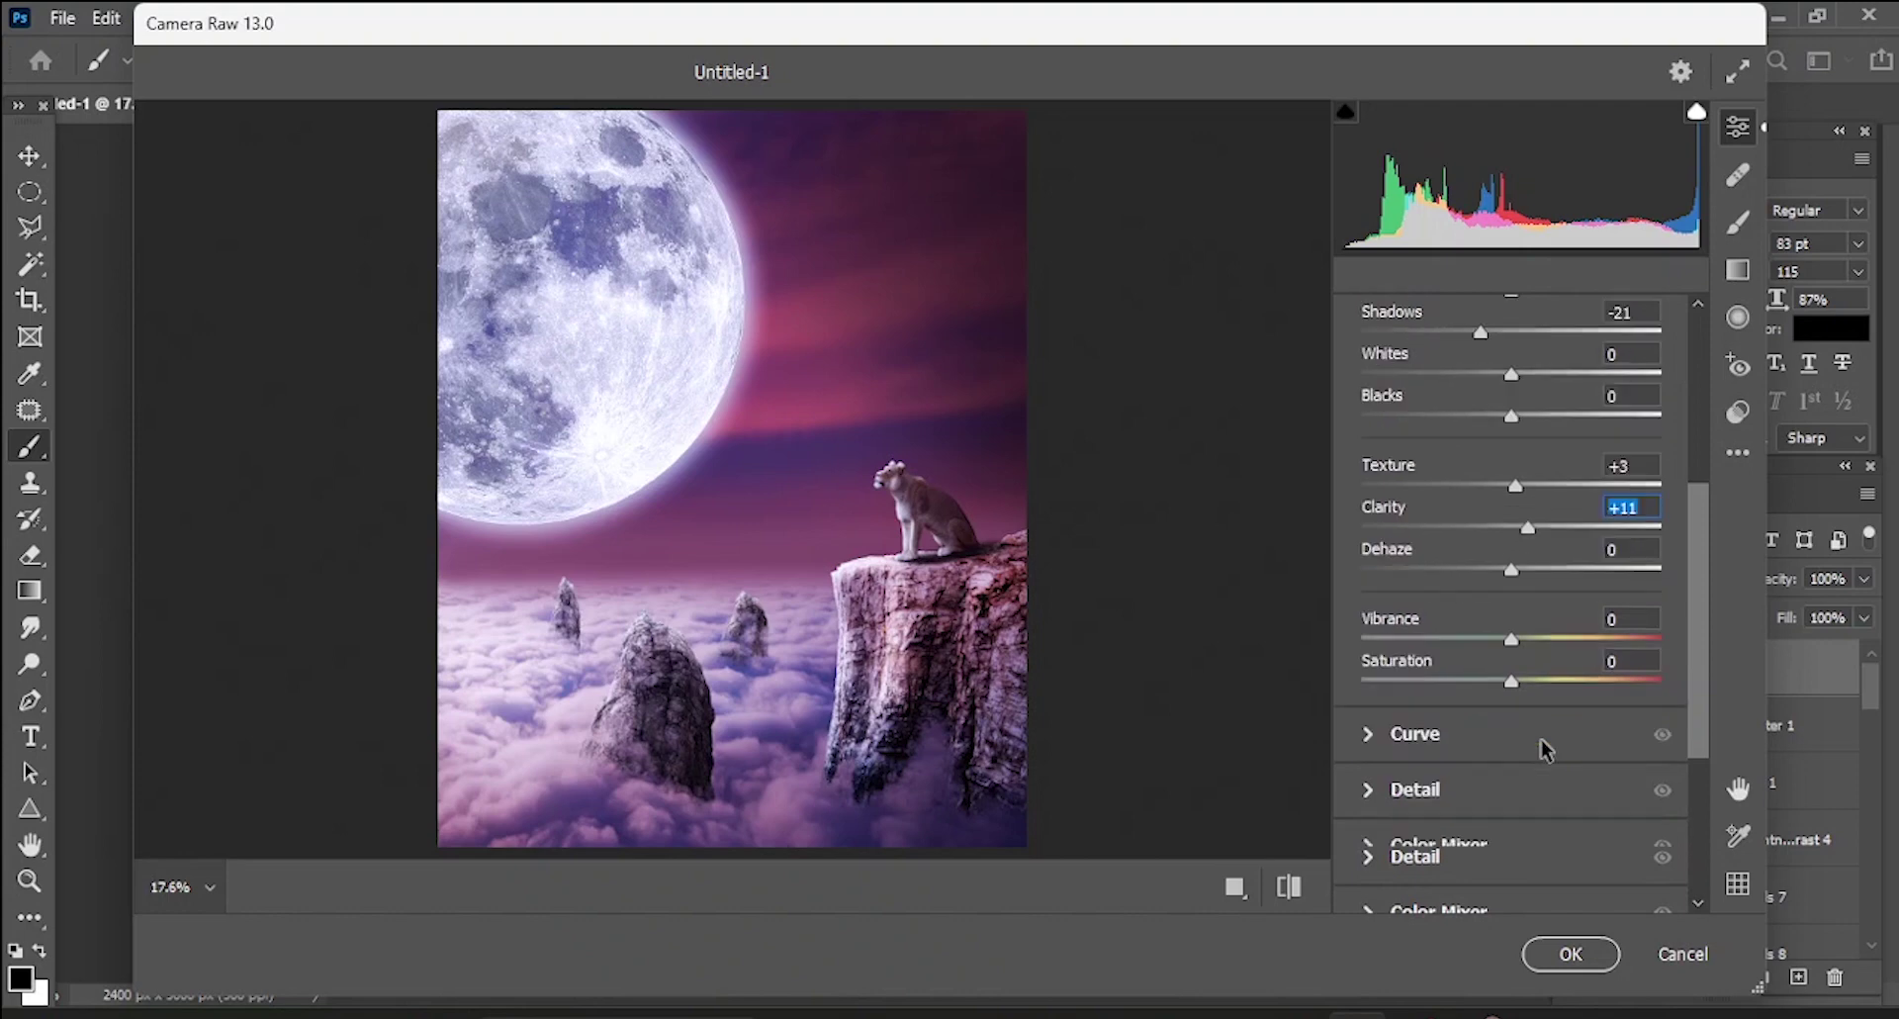
left_click_drag(1516, 684, 1500, 698)
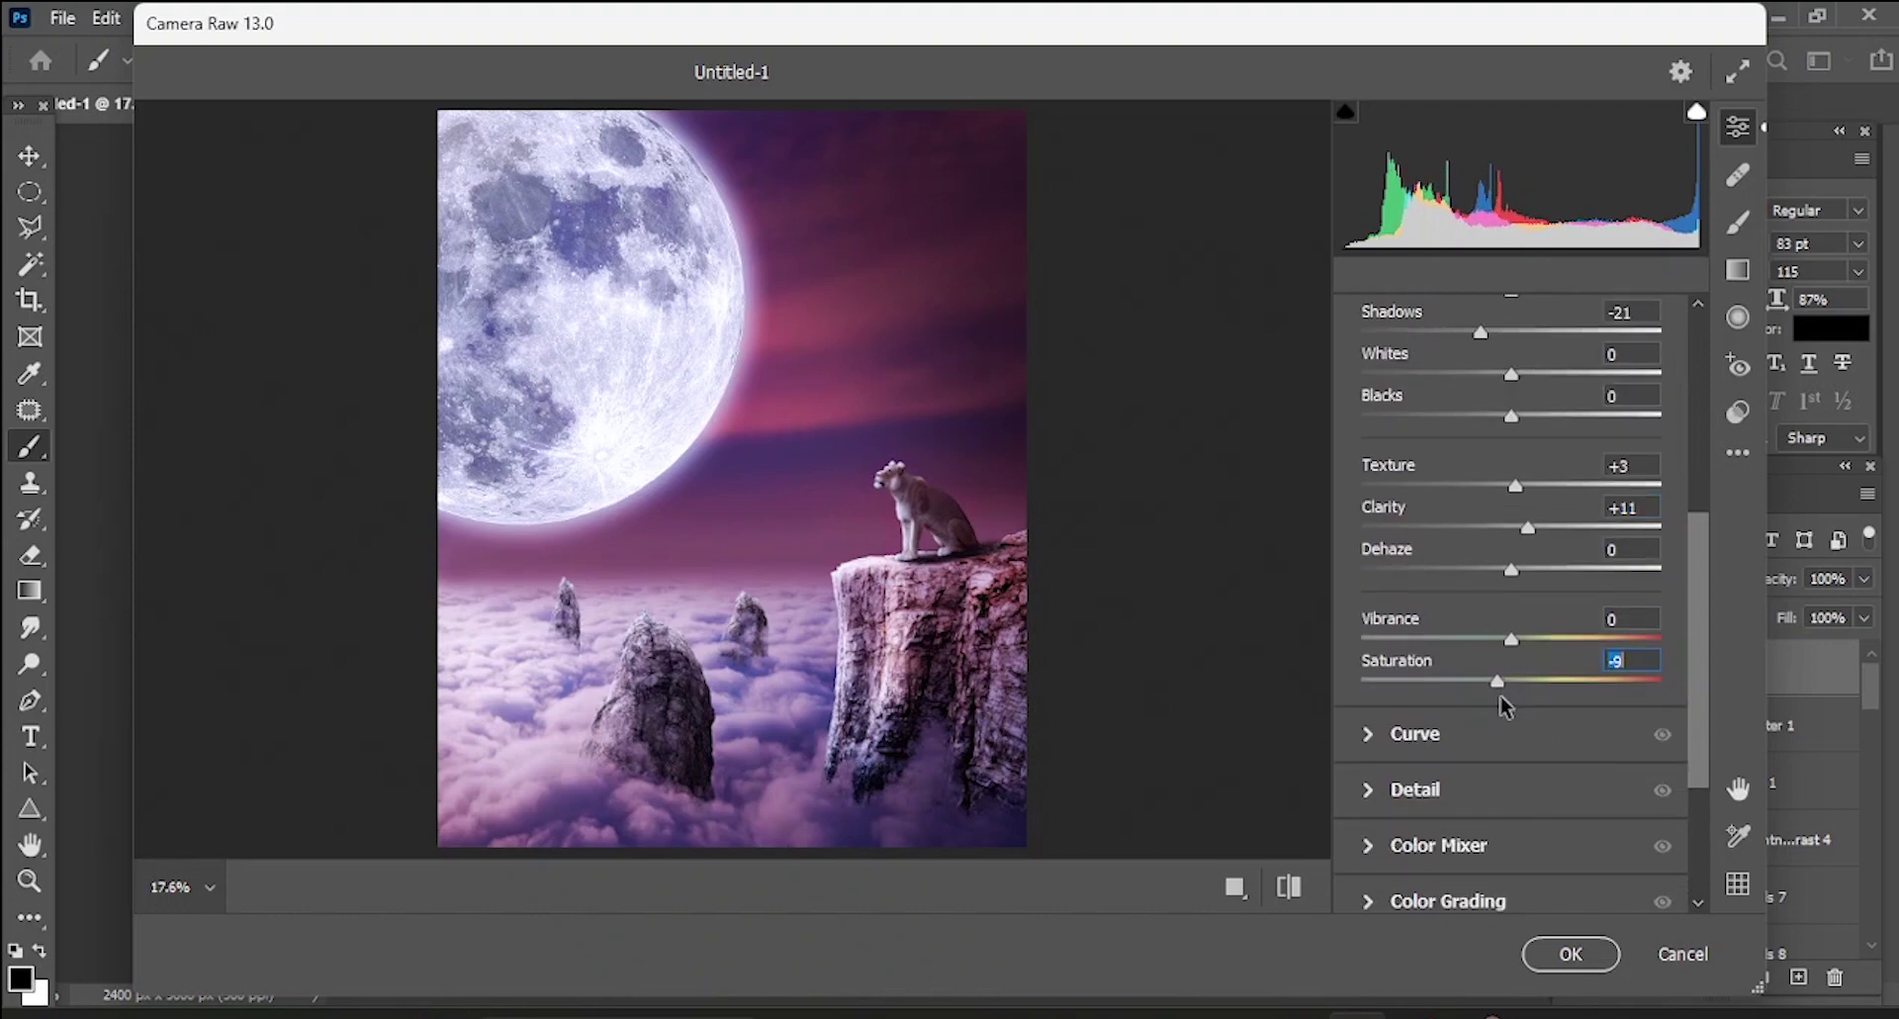
scroll(1525, 653, "down", 3)
scroll(1533, 660, "down", 1)
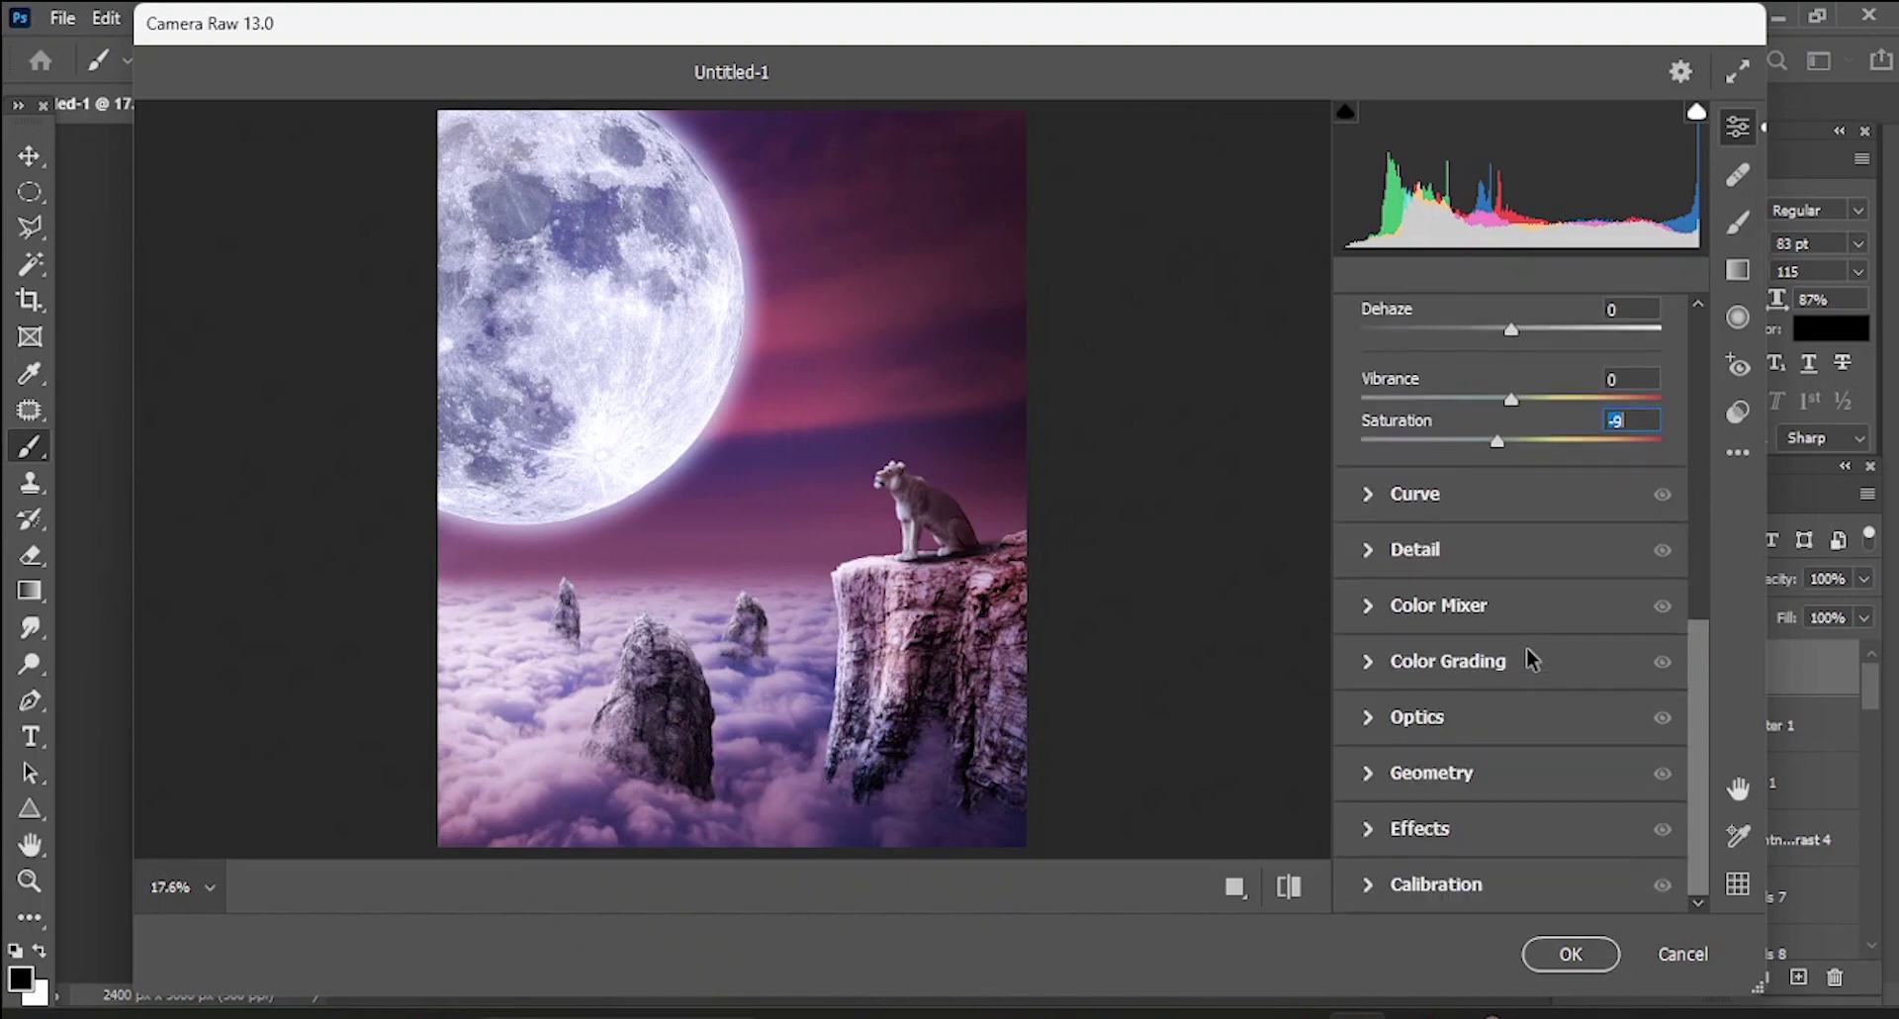
- Add a soft dark vignette of -19 and apply the Camera Raw grade
left_click(1365, 831)
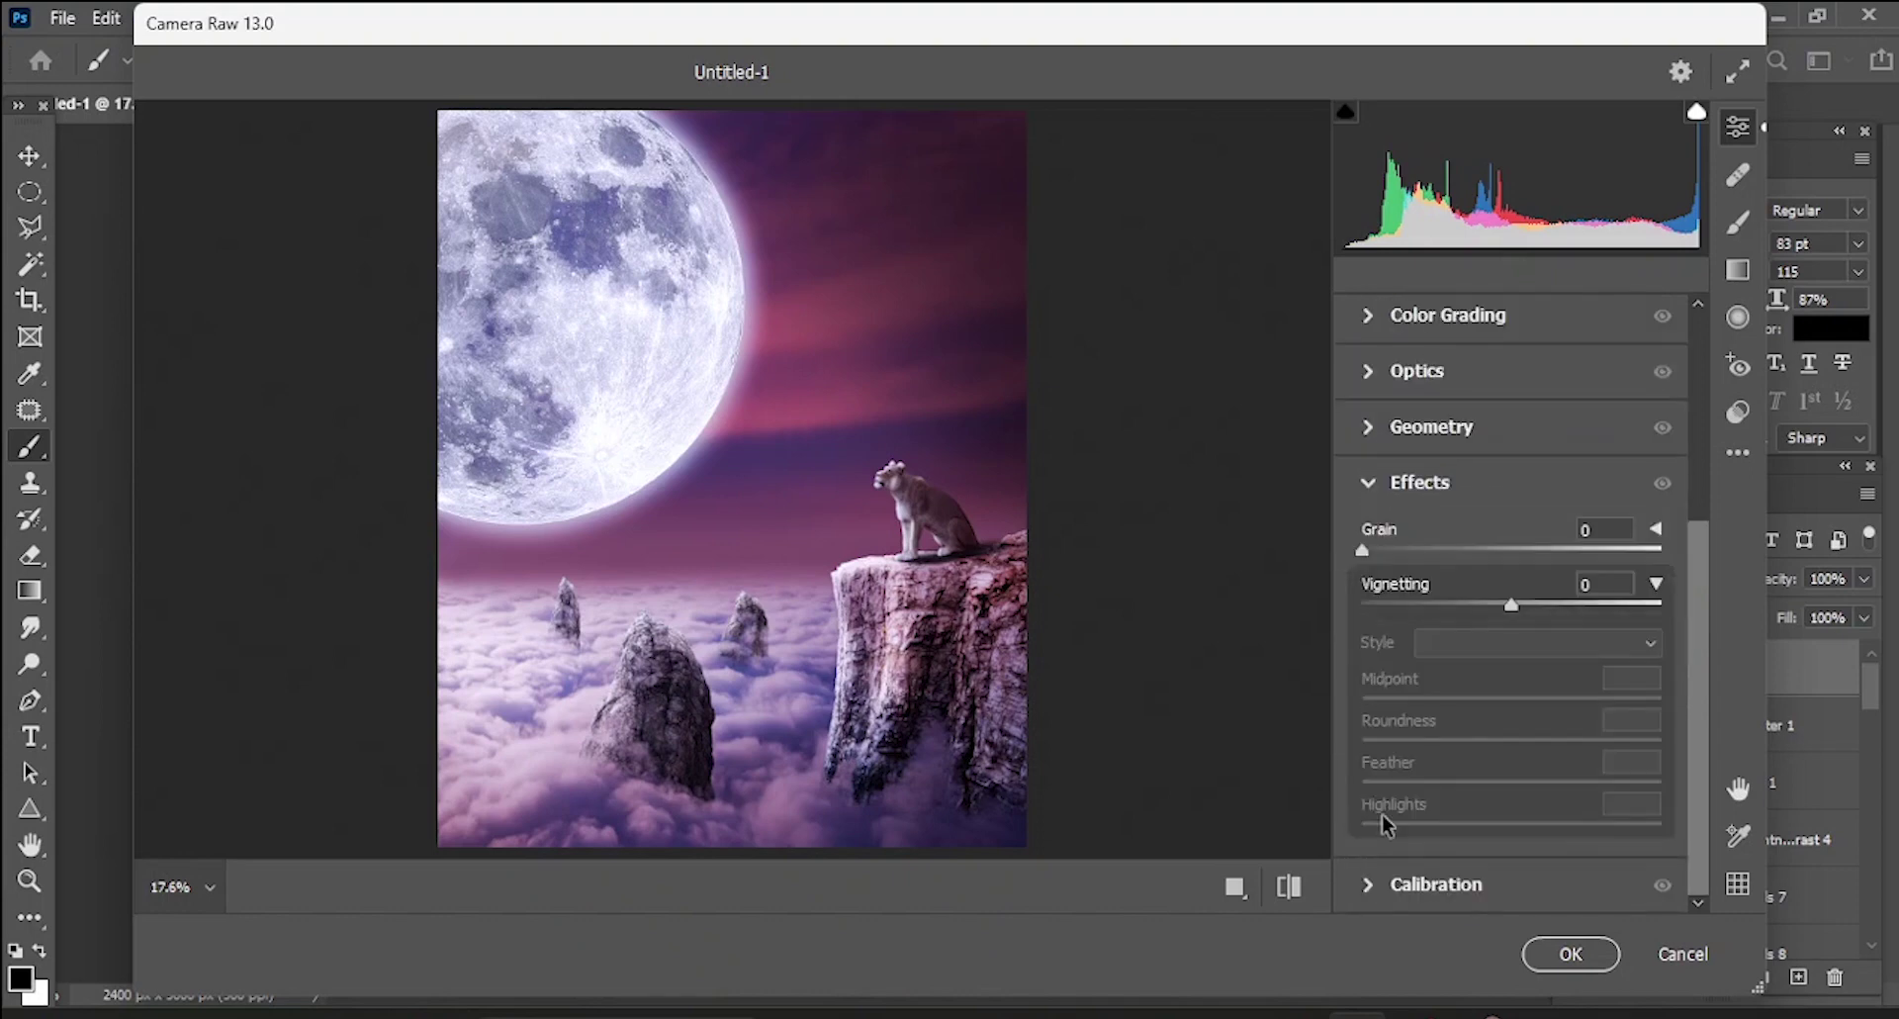
left_click_drag(1512, 606, 1486, 606)
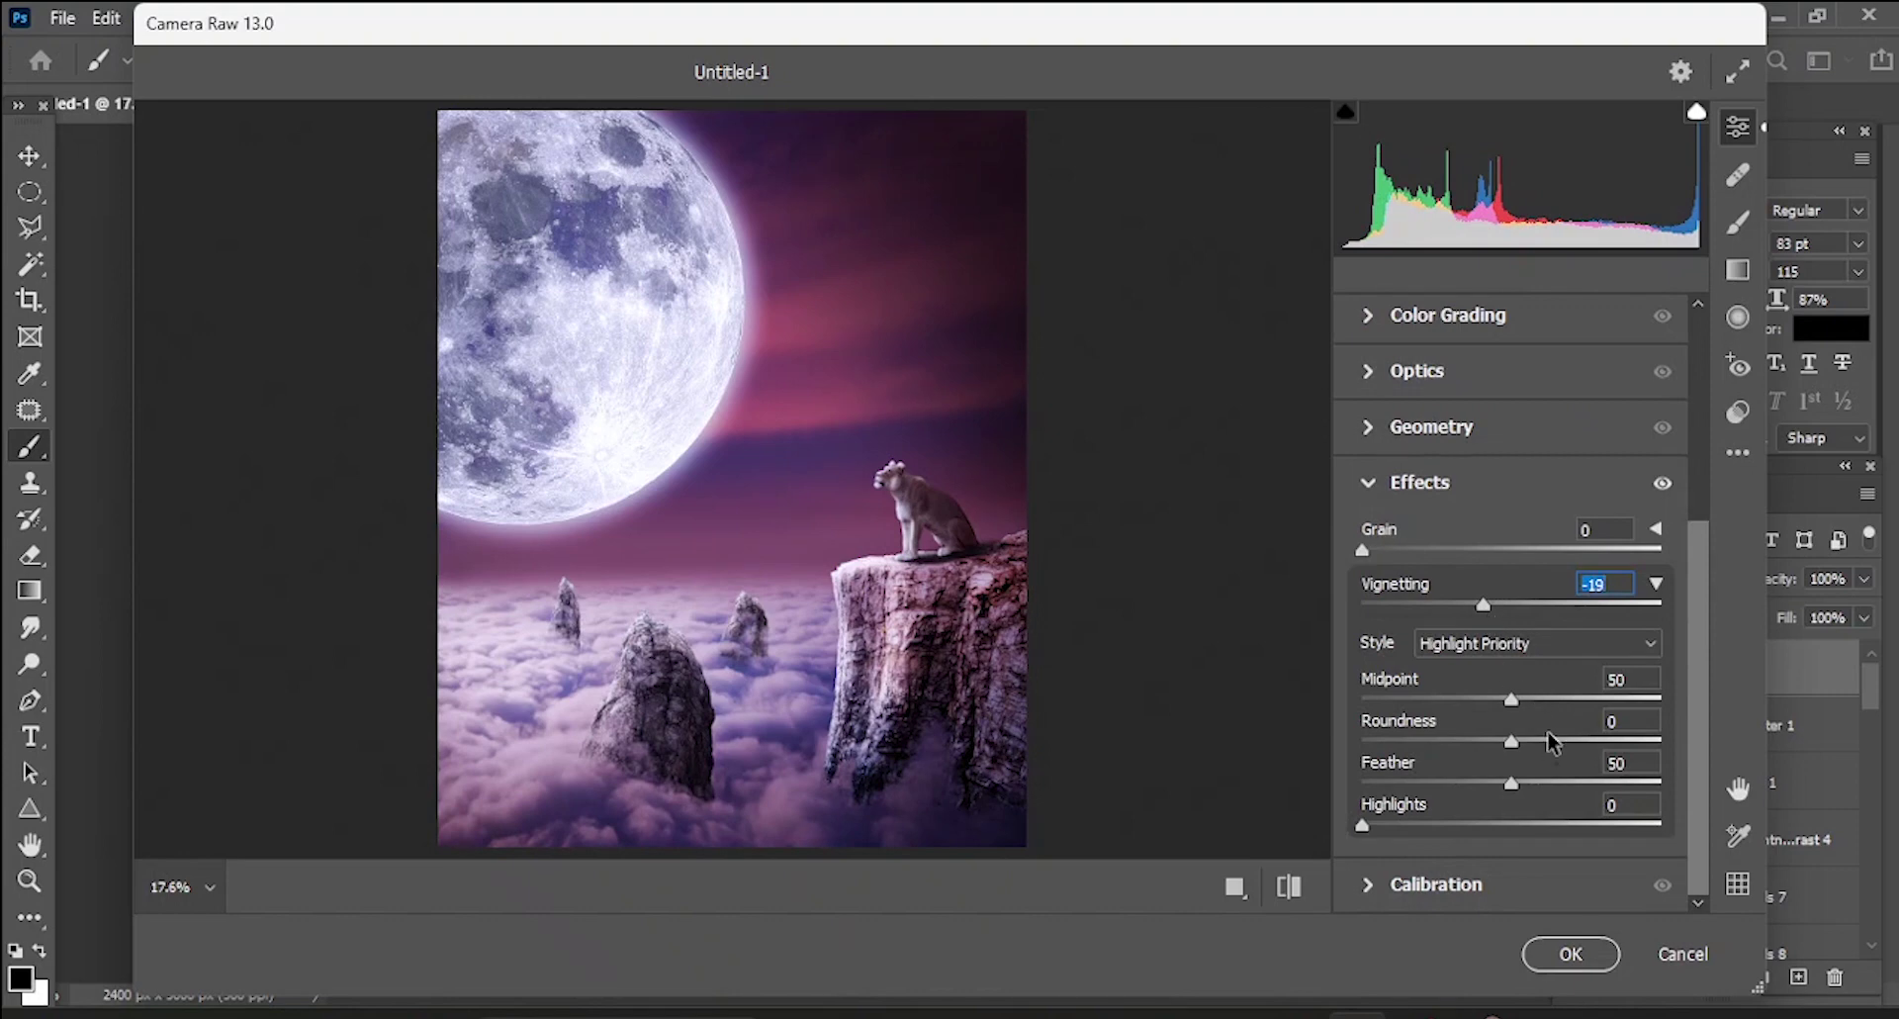
left_click_drag(1512, 784, 1524, 783)
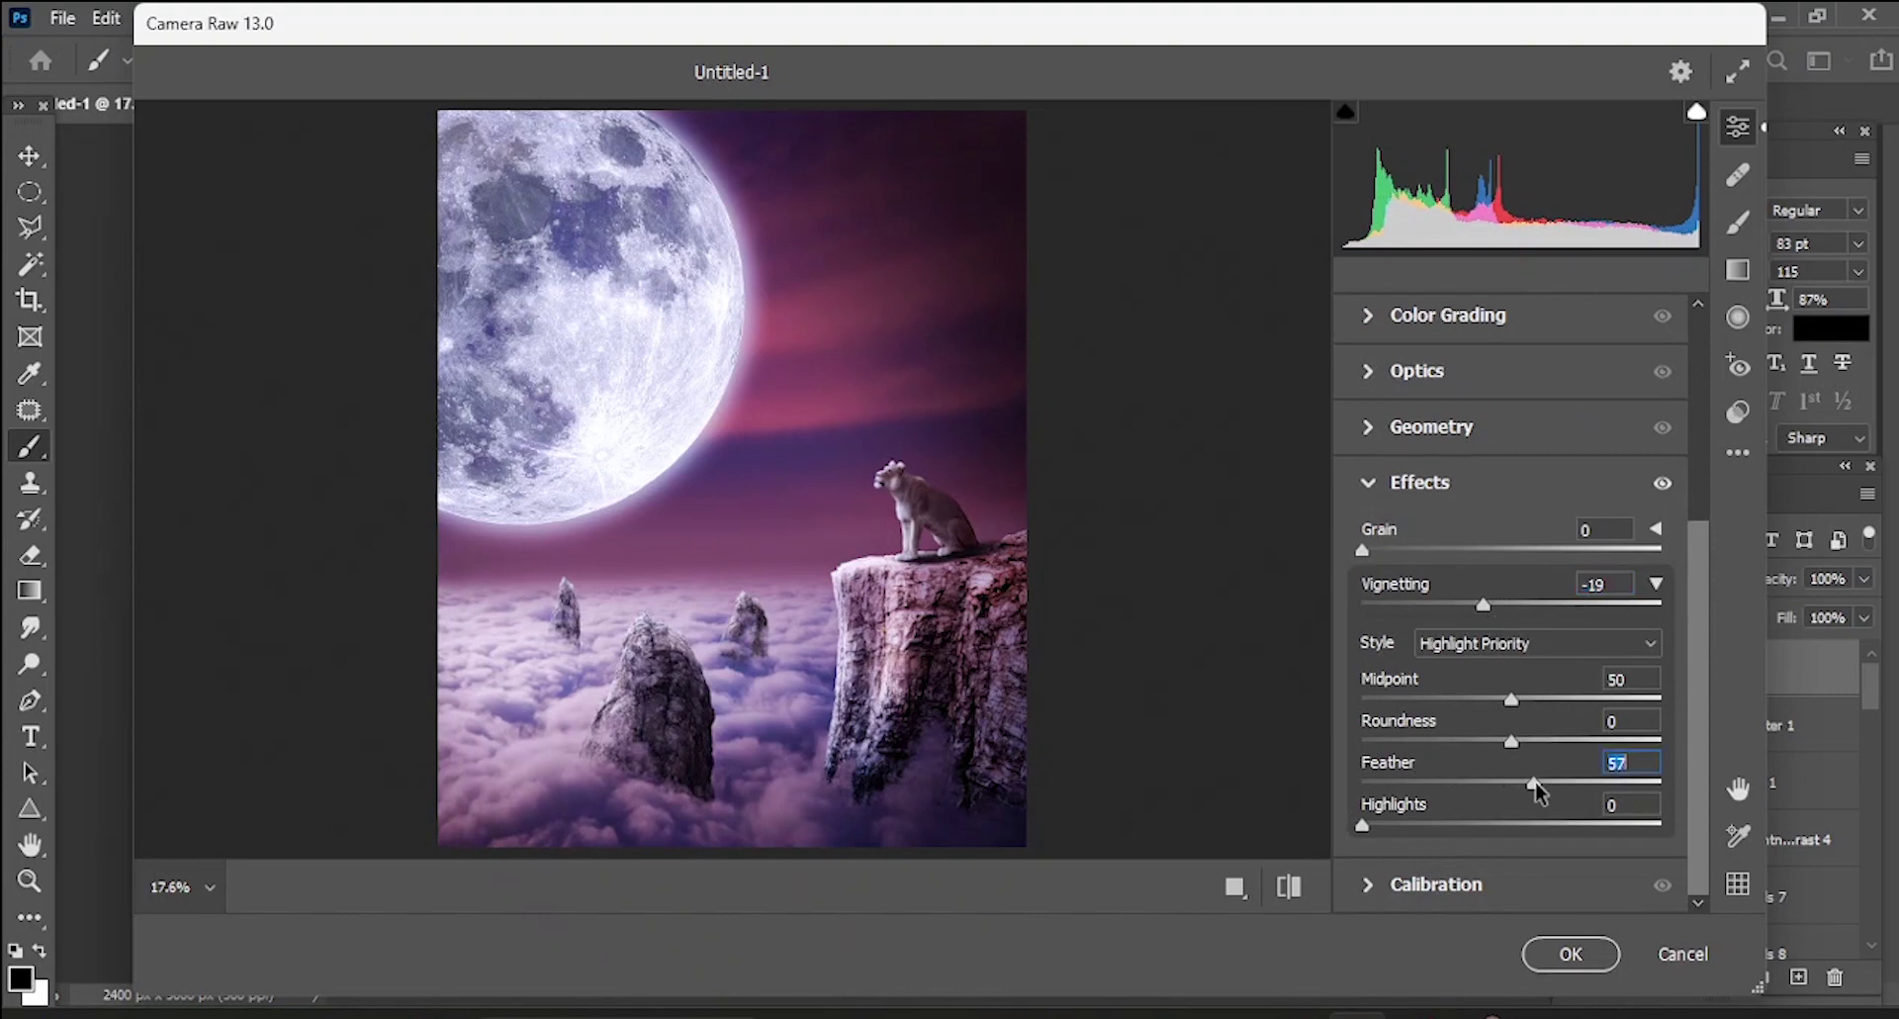
left_click(1571, 953)
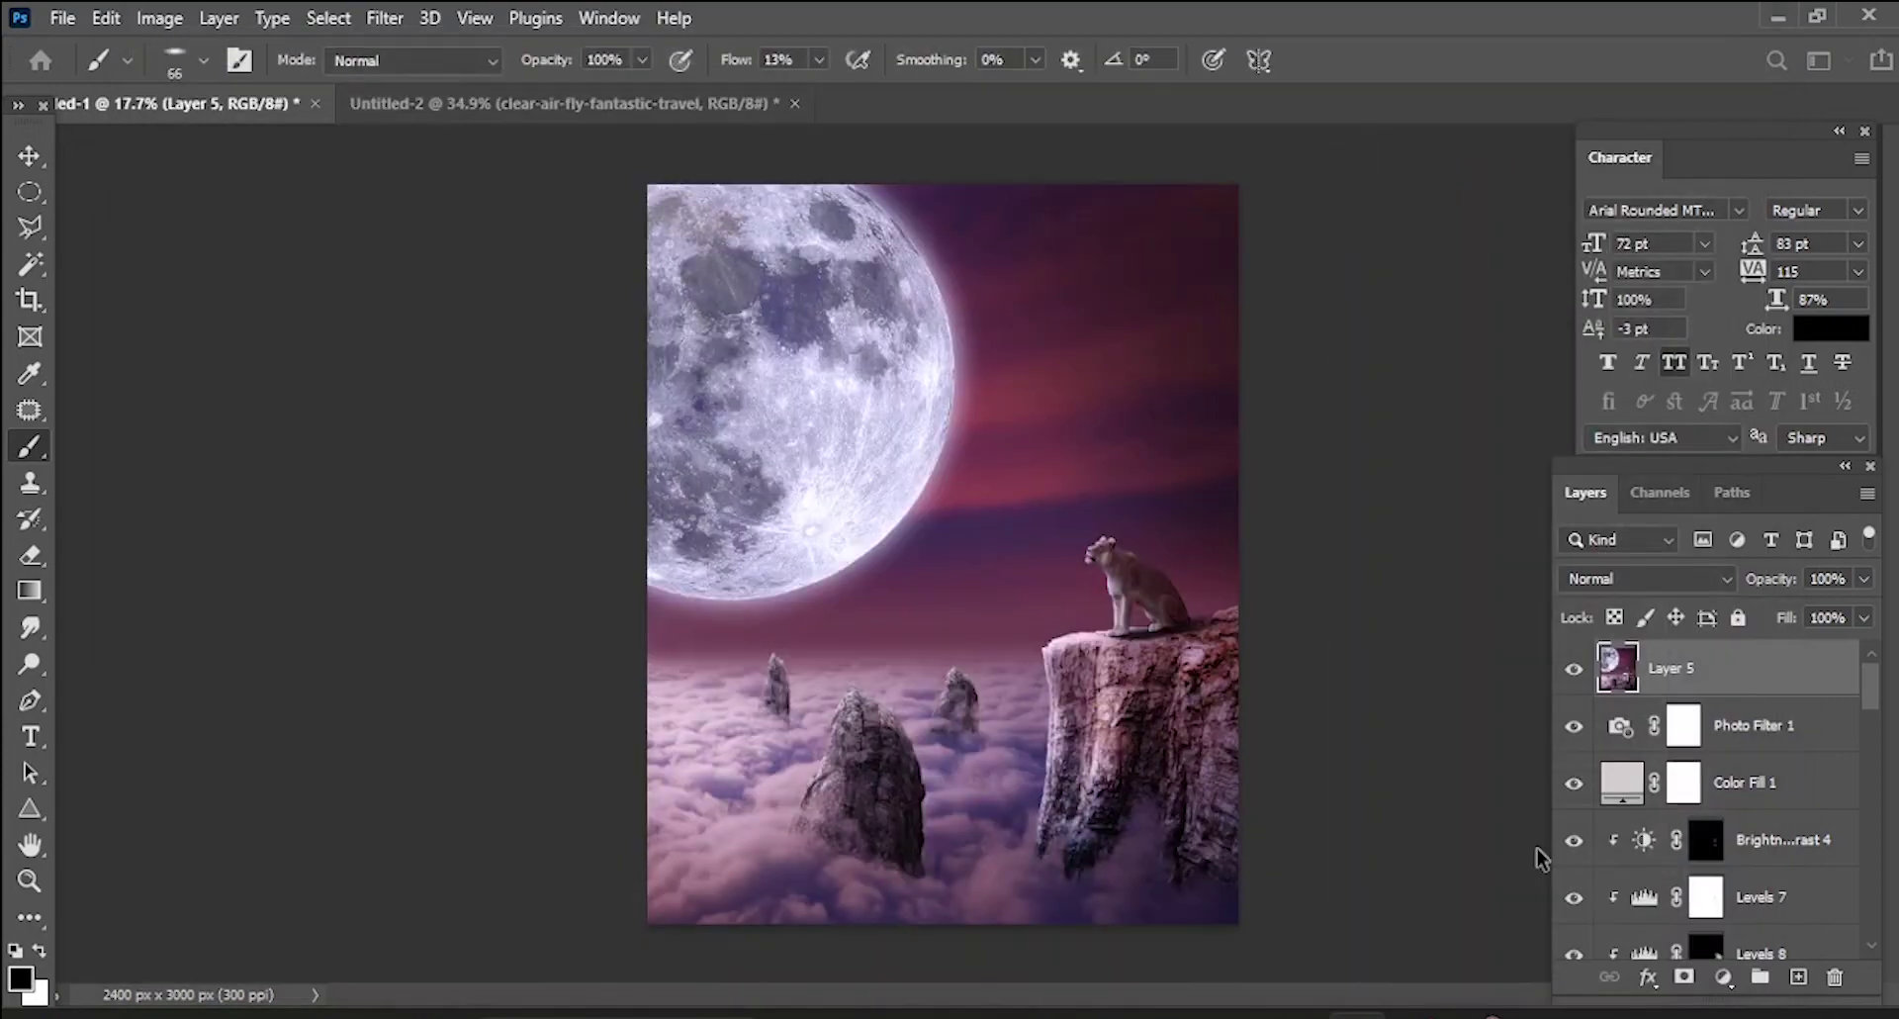